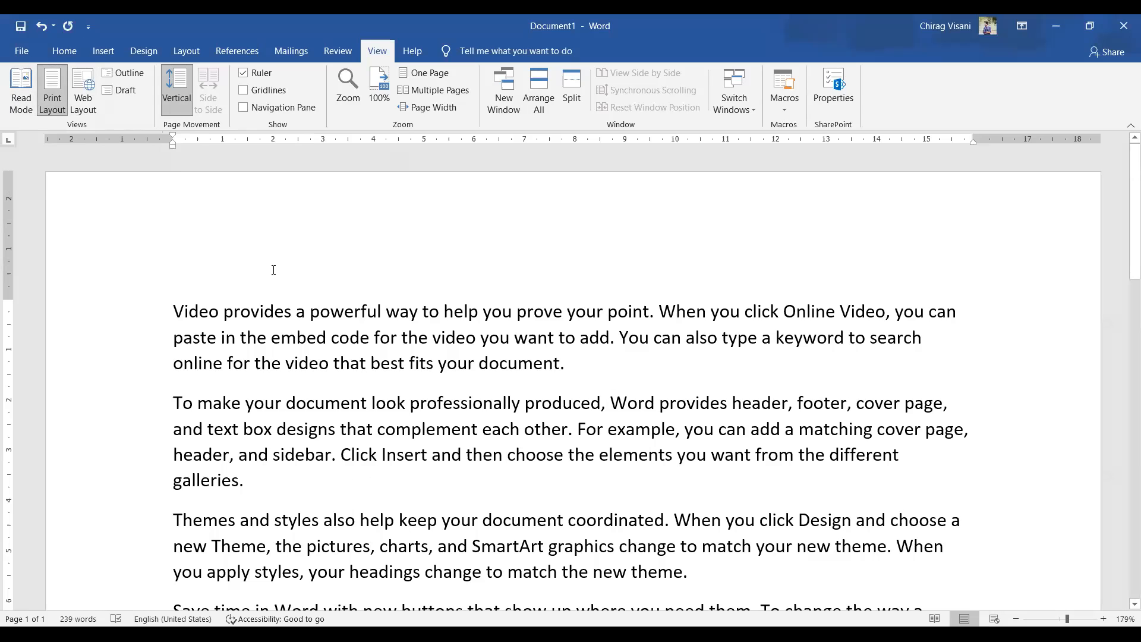
View the document in Read Mode, return to Print Layout, and look through the page
{"action": "left_click", "coordinate": [20, 103]}
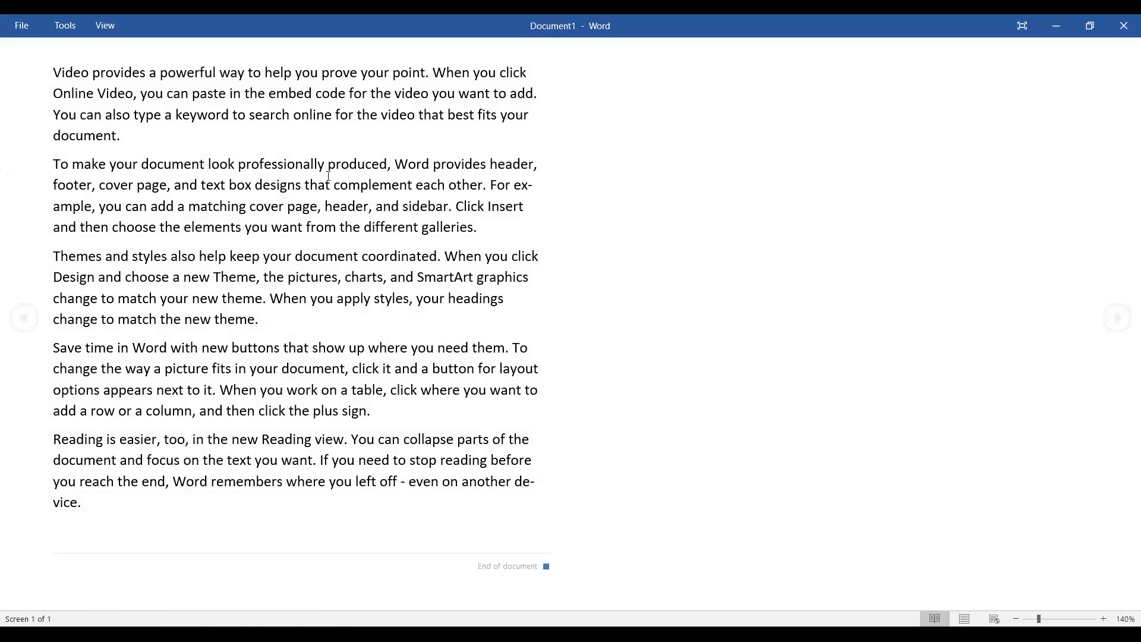
{"action": "key", "text": "Escape"}
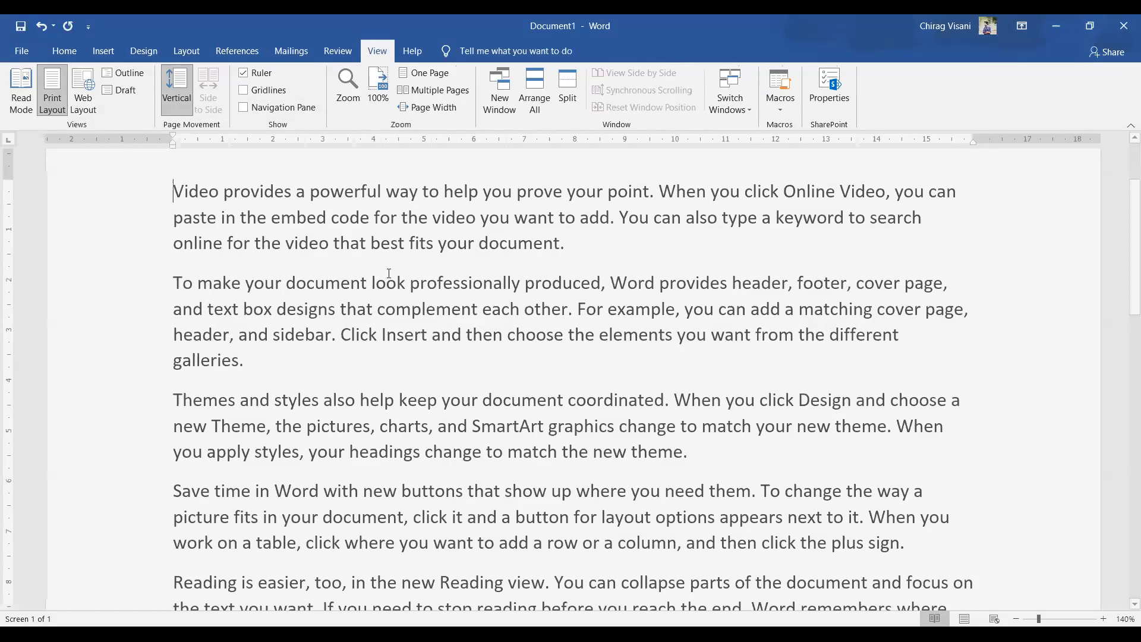
{"action": "scroll", "coordinate": [475, 362], "scroll_direction": "down", "scroll_amount": 10}
{"action": "scroll", "coordinate": [512, 400], "scroll_direction": "up", "scroll_amount": 5}
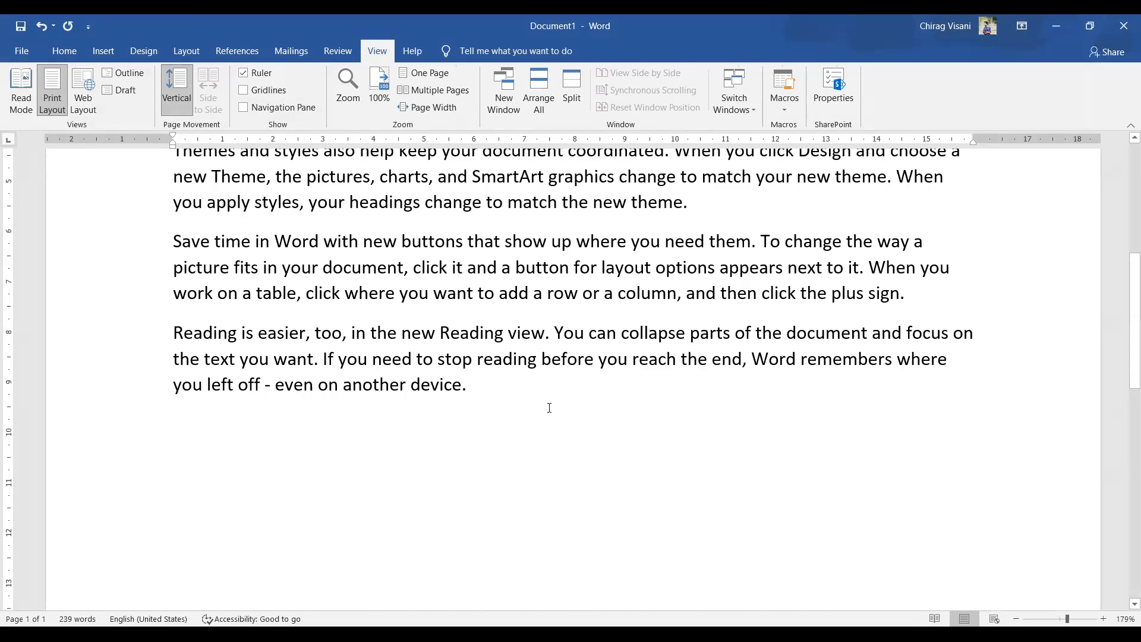
Insert a temporary page break before the first paragraph to view two pages in Read Mode, and undo it
{"action": "key", "text": "ctrl+Return"}
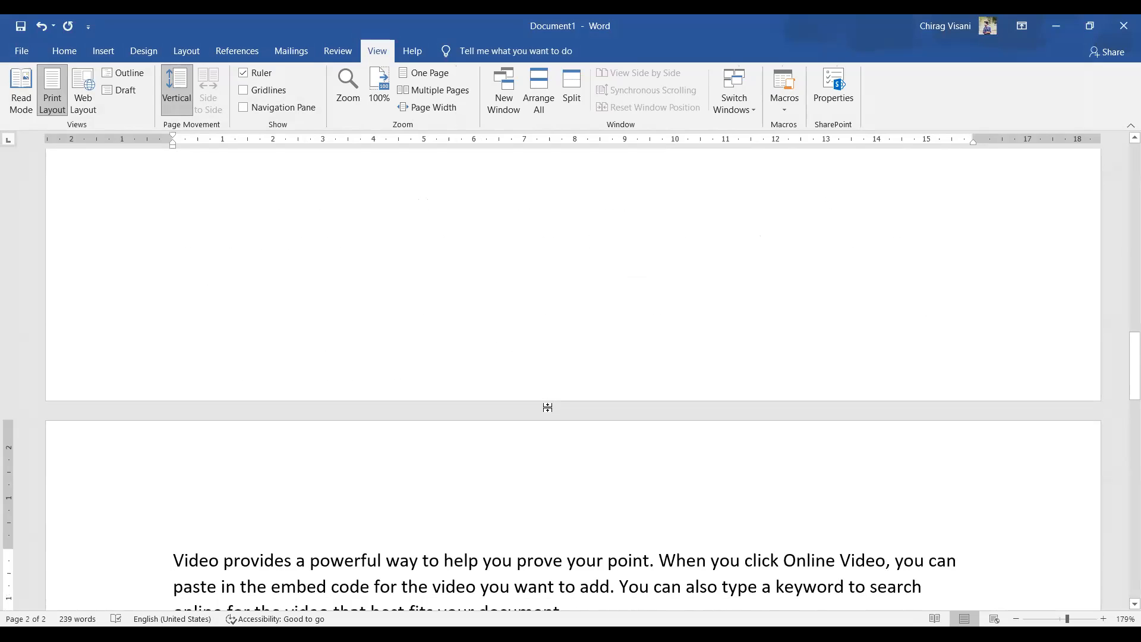
{"action": "double_click", "coordinate": [547, 407]}
{"action": "scroll", "coordinate": [545, 407], "scroll_direction": "up", "scroll_amount": 5}
{"action": "left_click", "coordinate": [20, 92]}
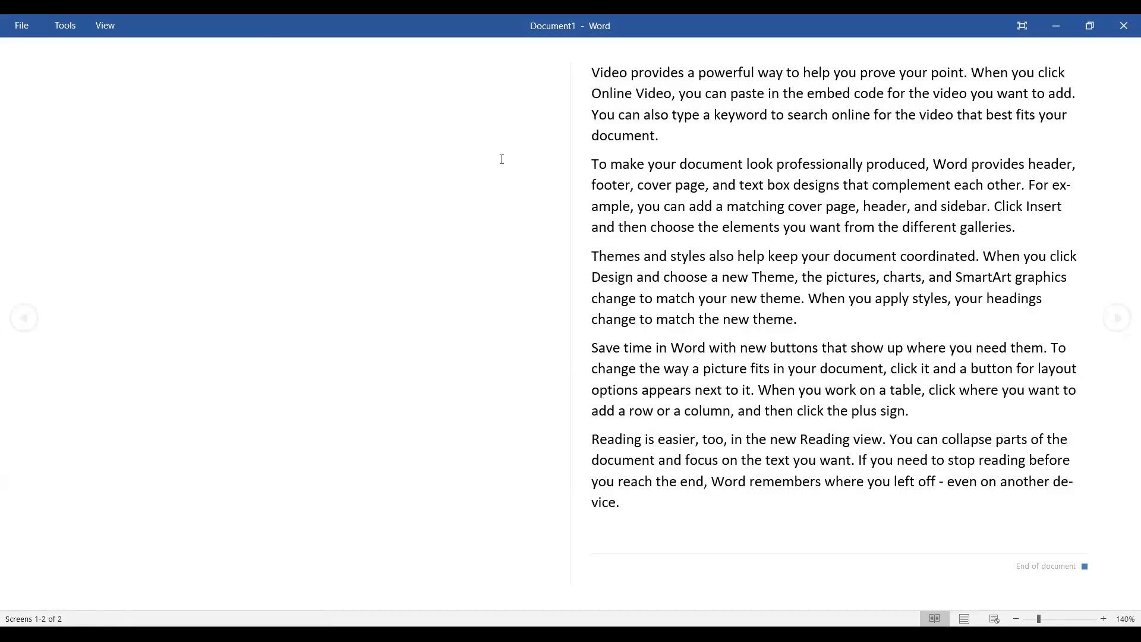
{"action": "key", "text": "Escape"}
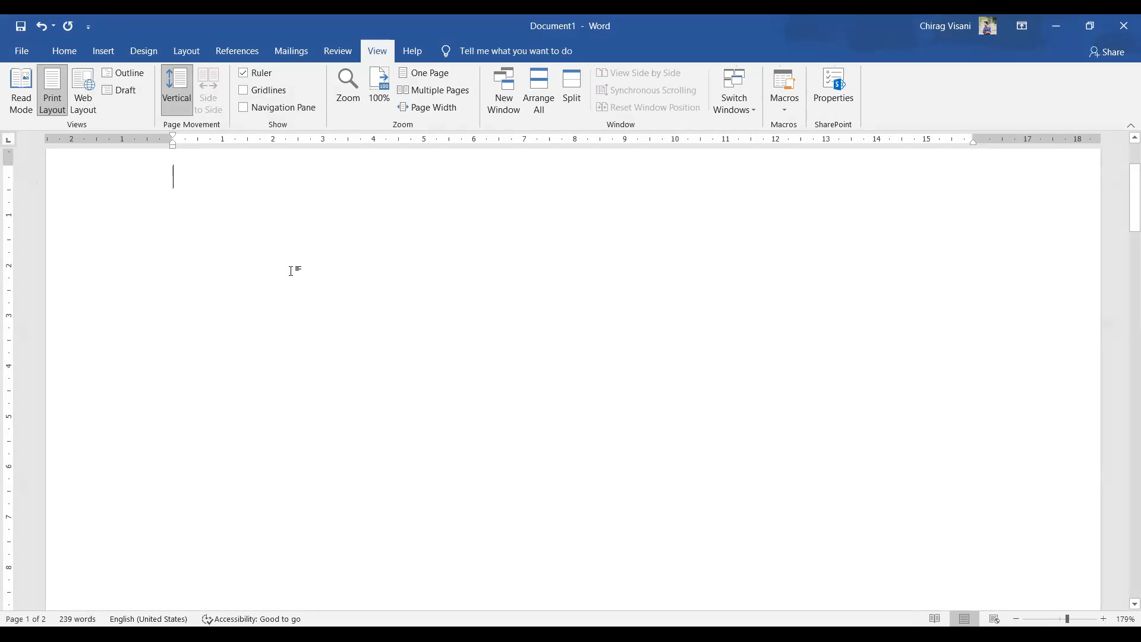
{"action": "key", "text": "ctrl+z"}
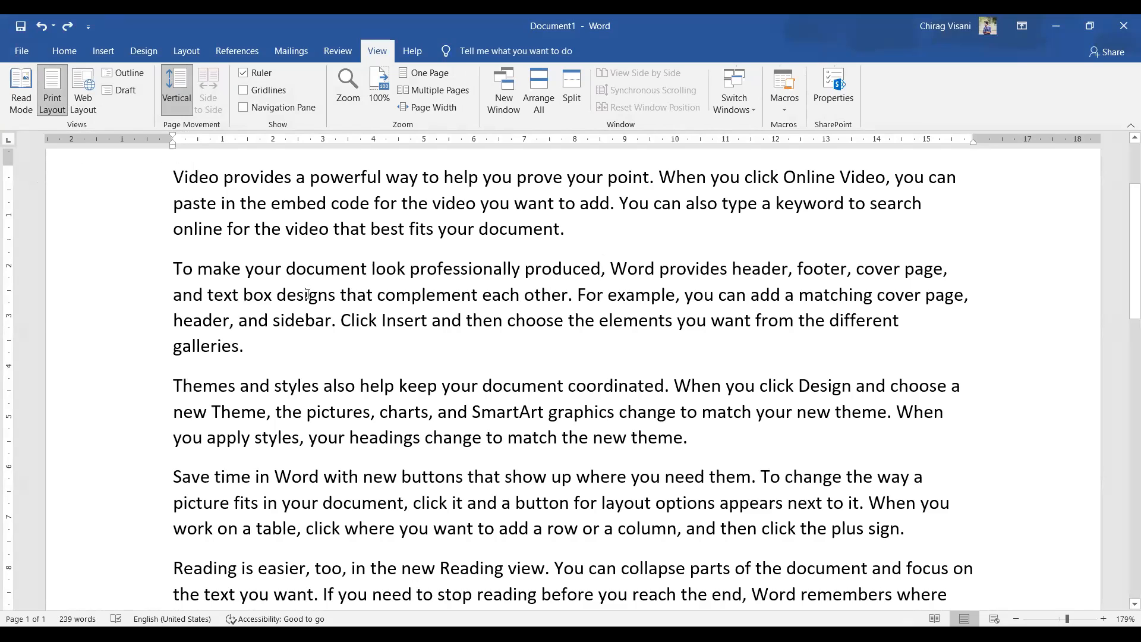
Check the document in the print preview and return to the beginning of the page in Print Layout
{"action": "key", "text": "ctrl+p"}
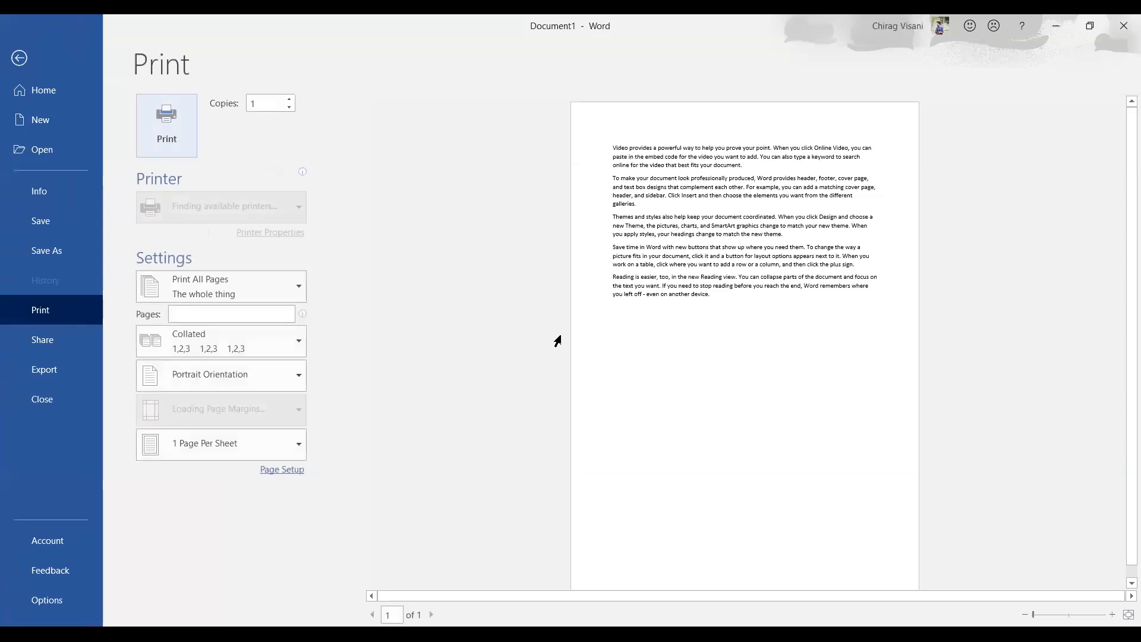
{"action": "left_click", "coordinate": [20, 58]}
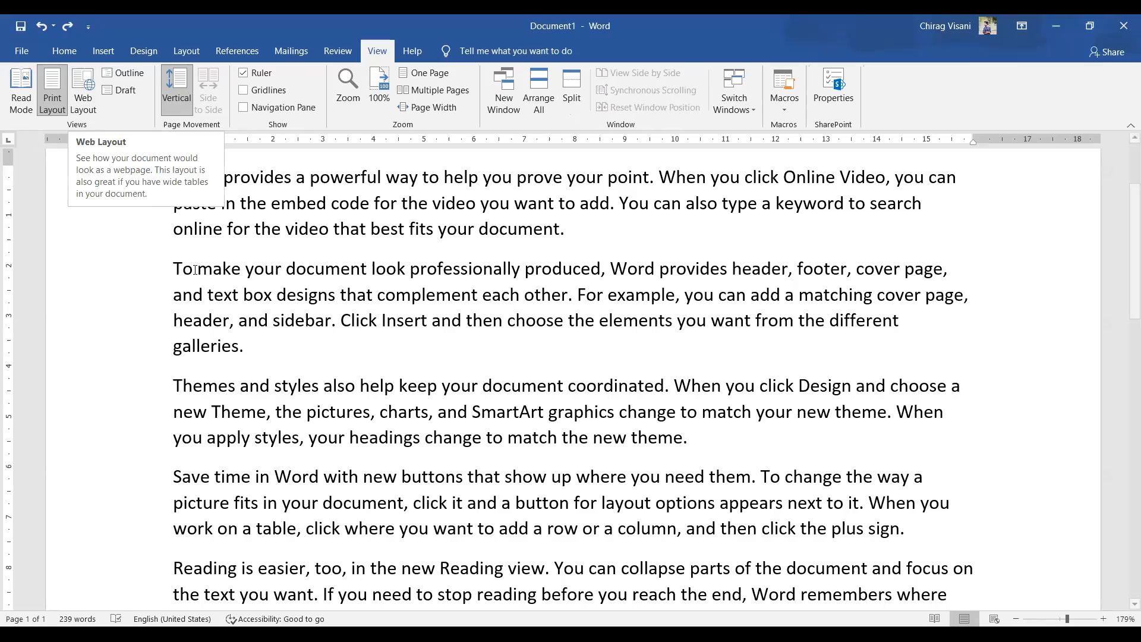
{"action": "scroll", "coordinate": [484, 351], "scroll_direction": "up", "scroll_amount": 3}
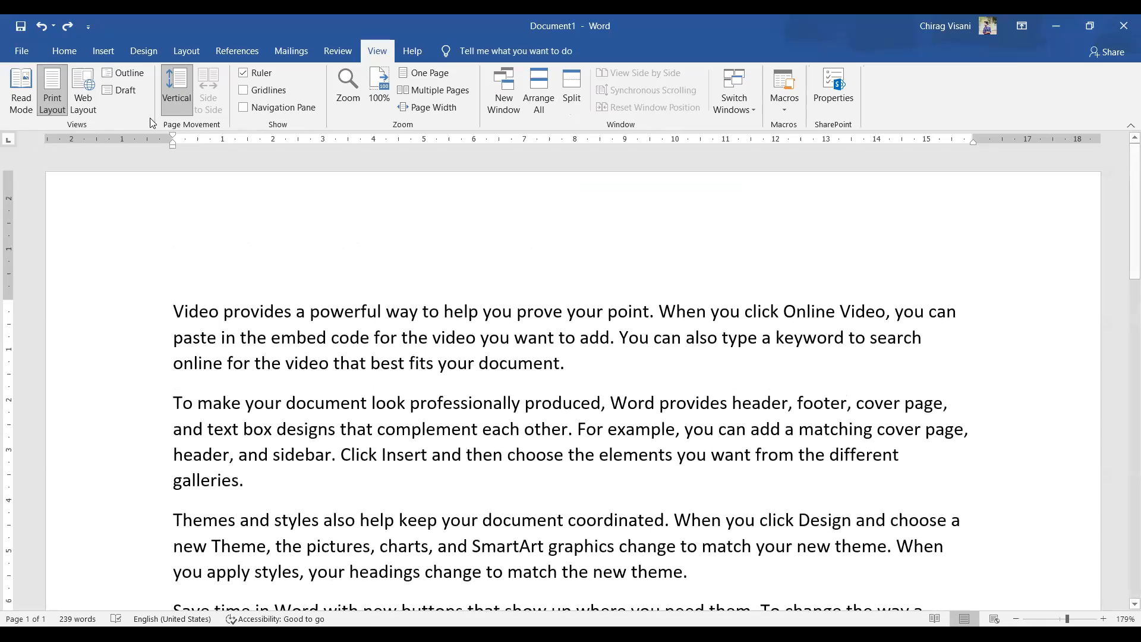
Compare the document in Web Layout and Print Layout, finishing in Print Layout
{"action": "left_click", "coordinate": [83, 94]}
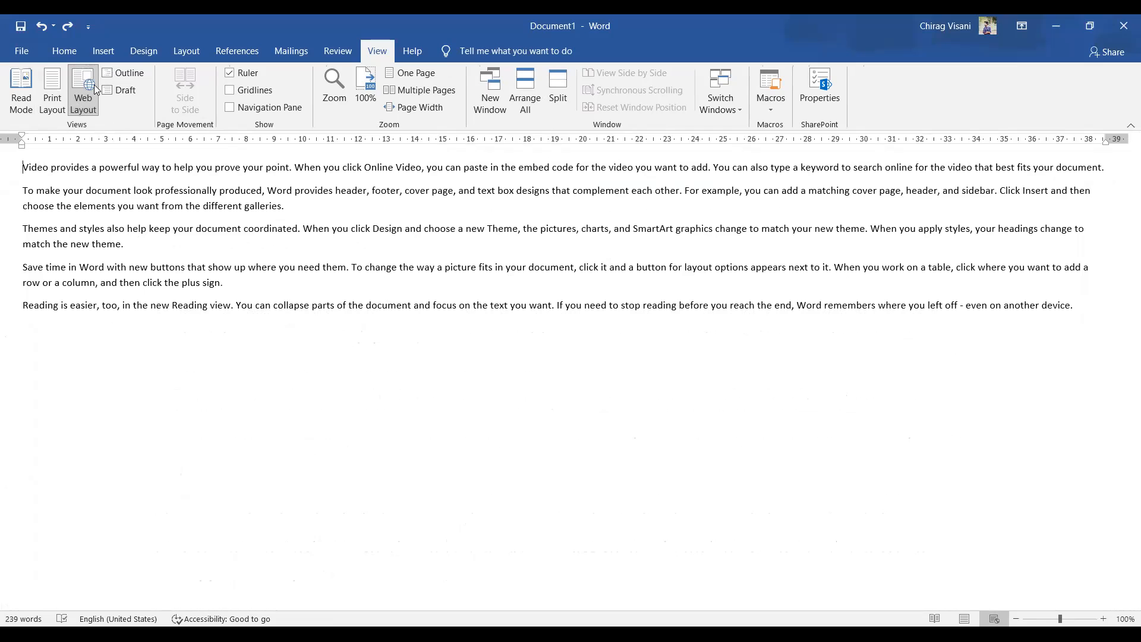
{"action": "left_click", "coordinate": [55, 100]}
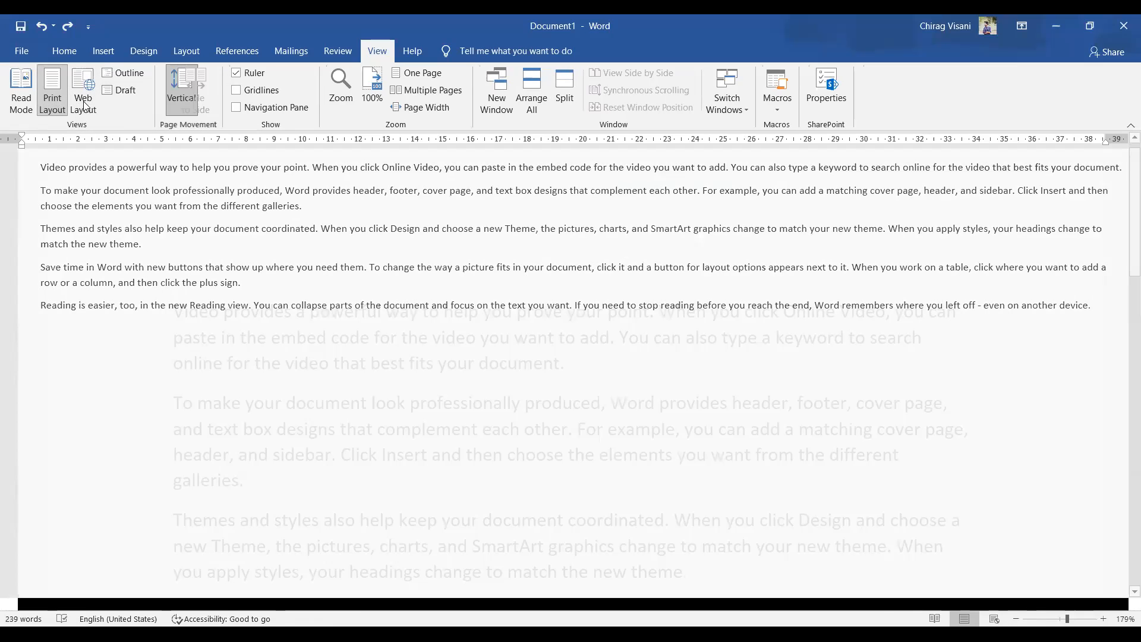
{"action": "left_click", "coordinate": [86, 103]}
{"action": "left_click", "coordinate": [52, 106]}
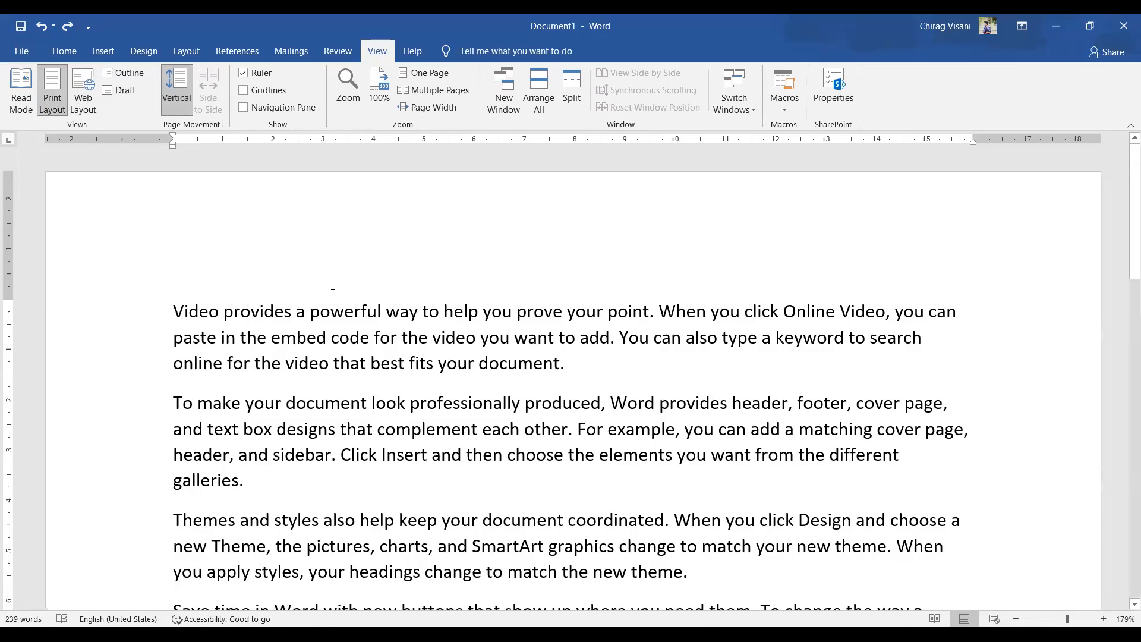
Hide and show the ruler twice to compare the page, leaving the ruler displayed
{"action": "left_click", "coordinate": [245, 73]}
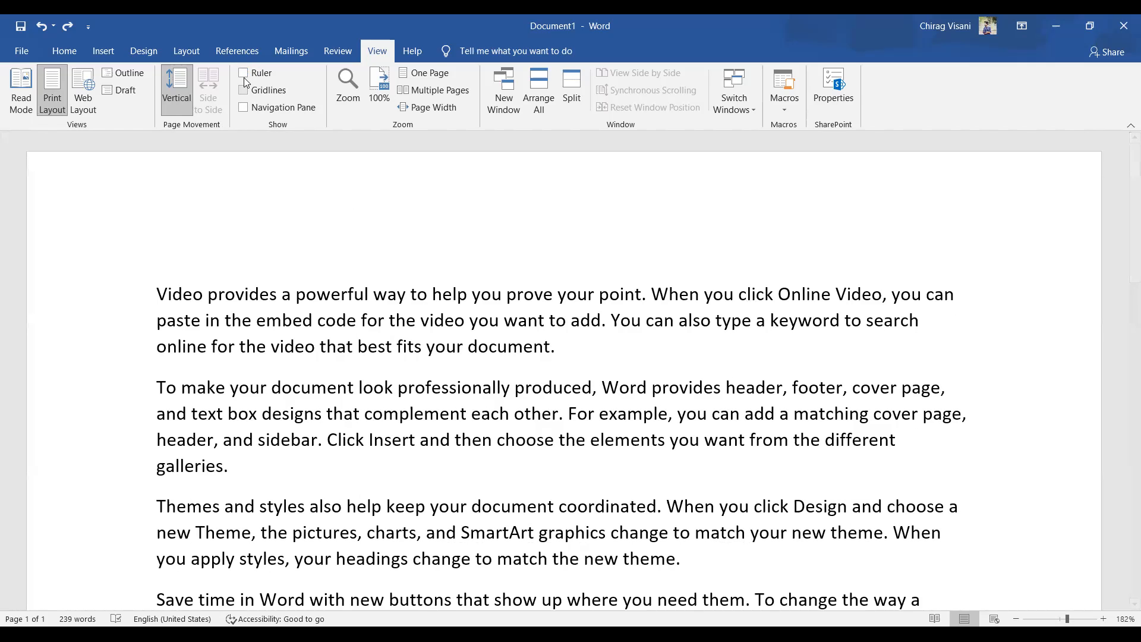
{"action": "left_click", "coordinate": [244, 73]}
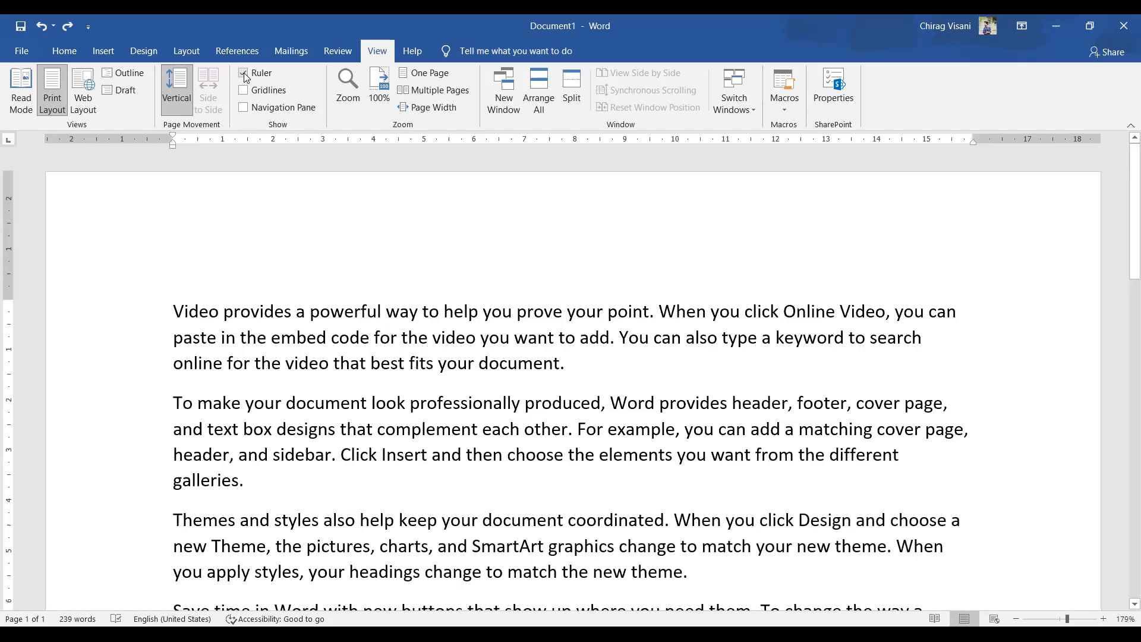
{"action": "left_click", "coordinate": [245, 73]}
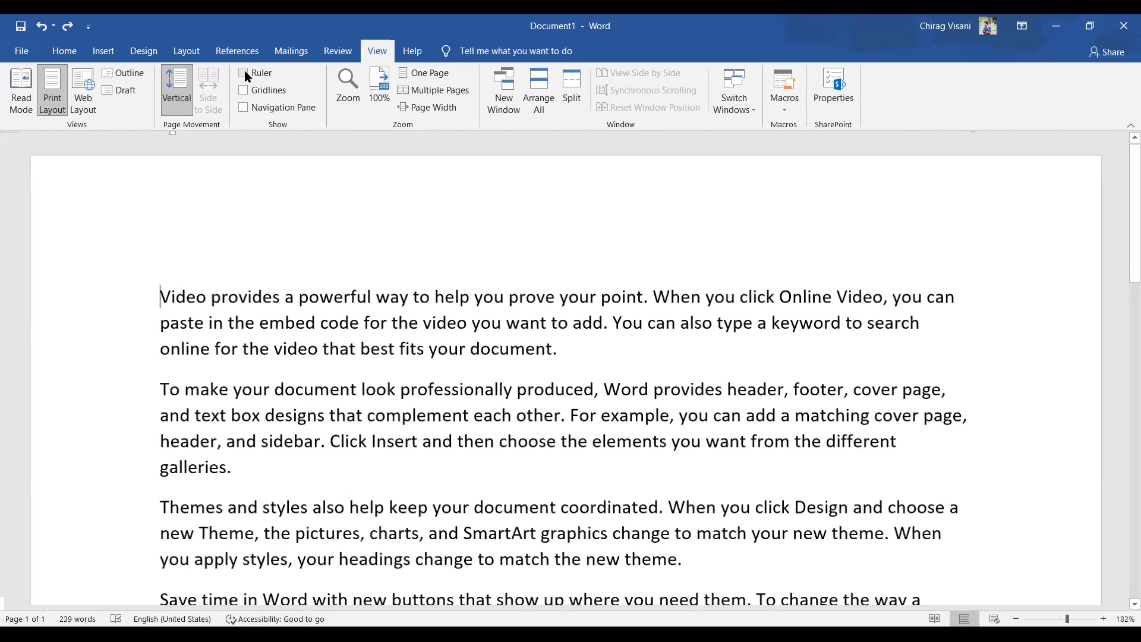
{"action": "left_click", "coordinate": [244, 73]}
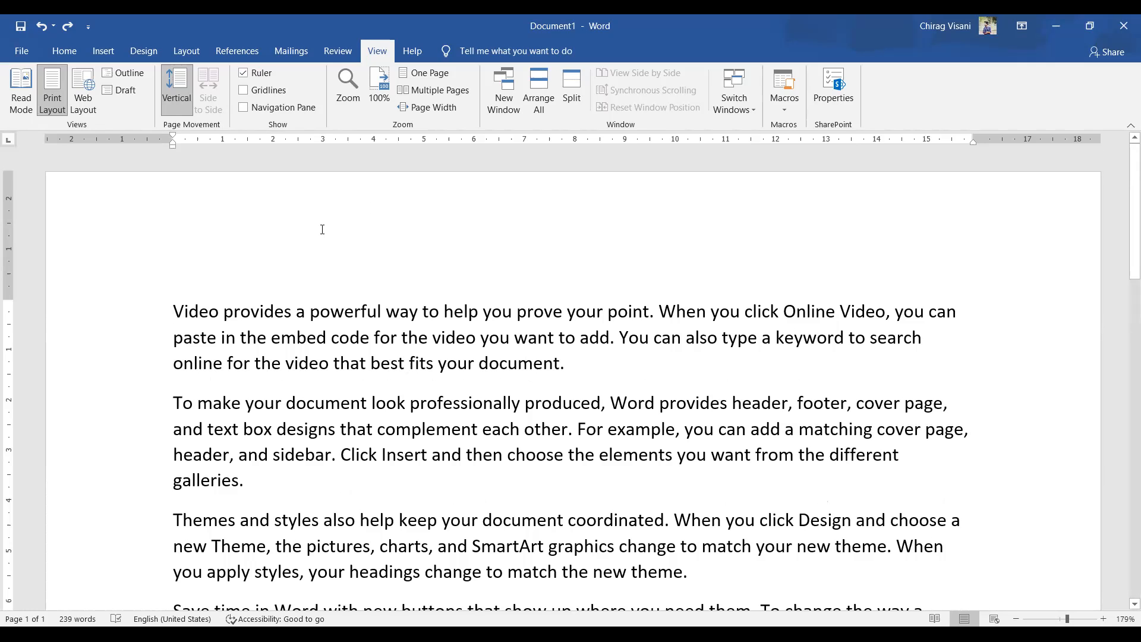
Set the document zoom to 100%
{"action": "scroll", "coordinate": [352, 309], "scroll_direction": "down", "scroll_amount": 3}
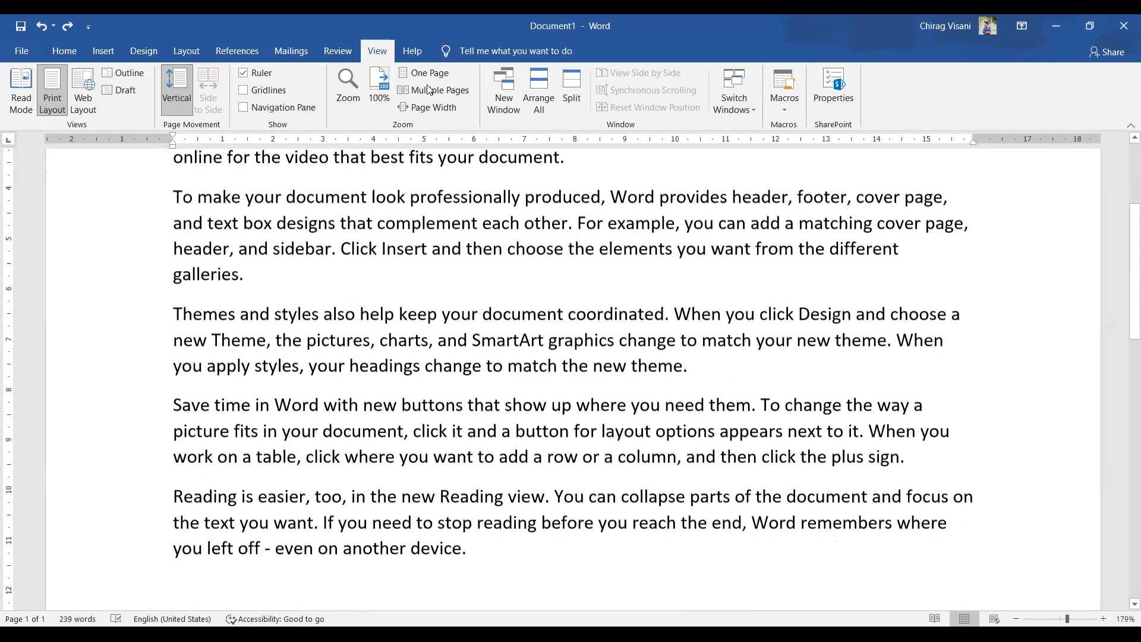
{"action": "left_click", "coordinate": [379, 89]}
{"action": "scroll", "coordinate": [506, 414], "scroll_direction": "down", "scroll_amount": 2}
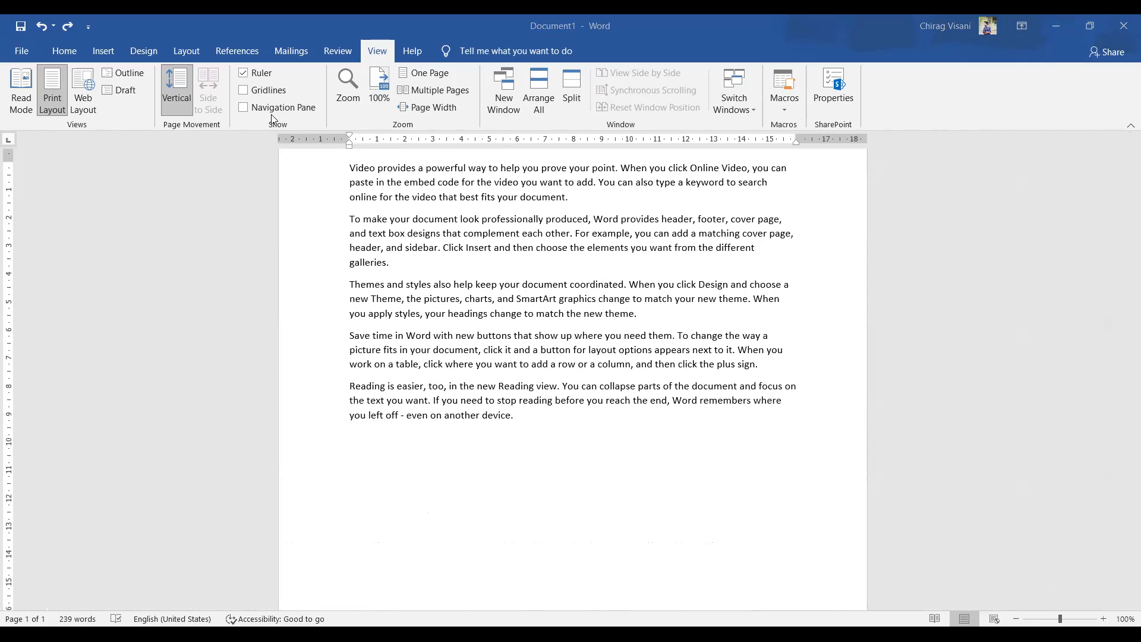
Display the gridlines on the page and hide them again
{"action": "left_click", "coordinate": [247, 89]}
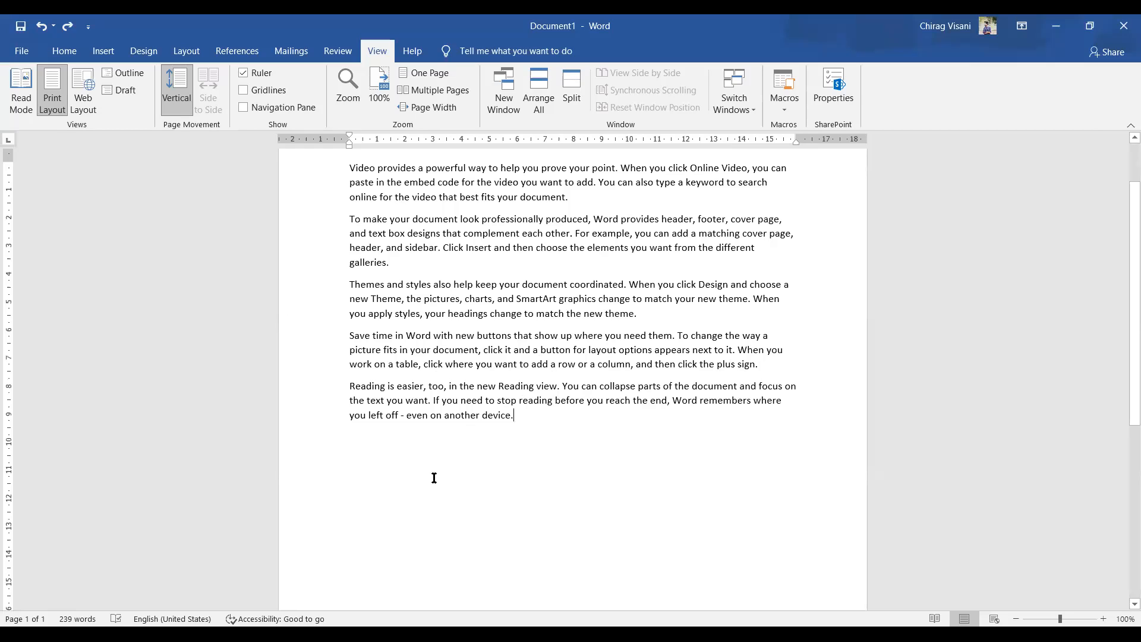
{"action": "scroll", "coordinate": [485, 467], "scroll_direction": "down", "scroll_amount": 3}
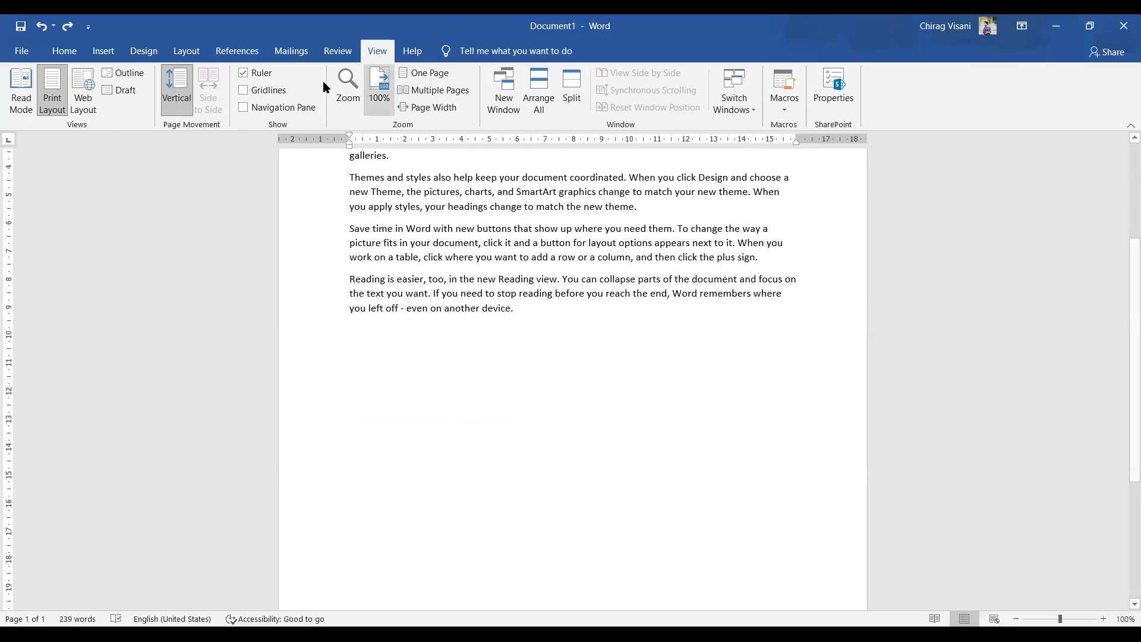
{"action": "left_click", "coordinate": [244, 91]}
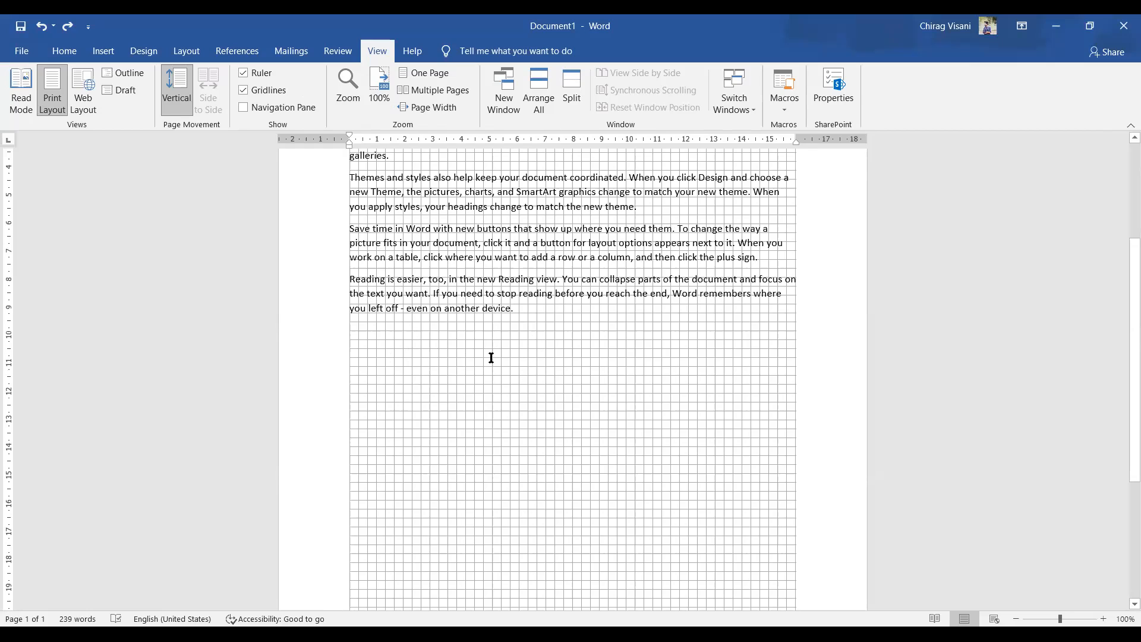
{"action": "left_click", "coordinate": [242, 91]}
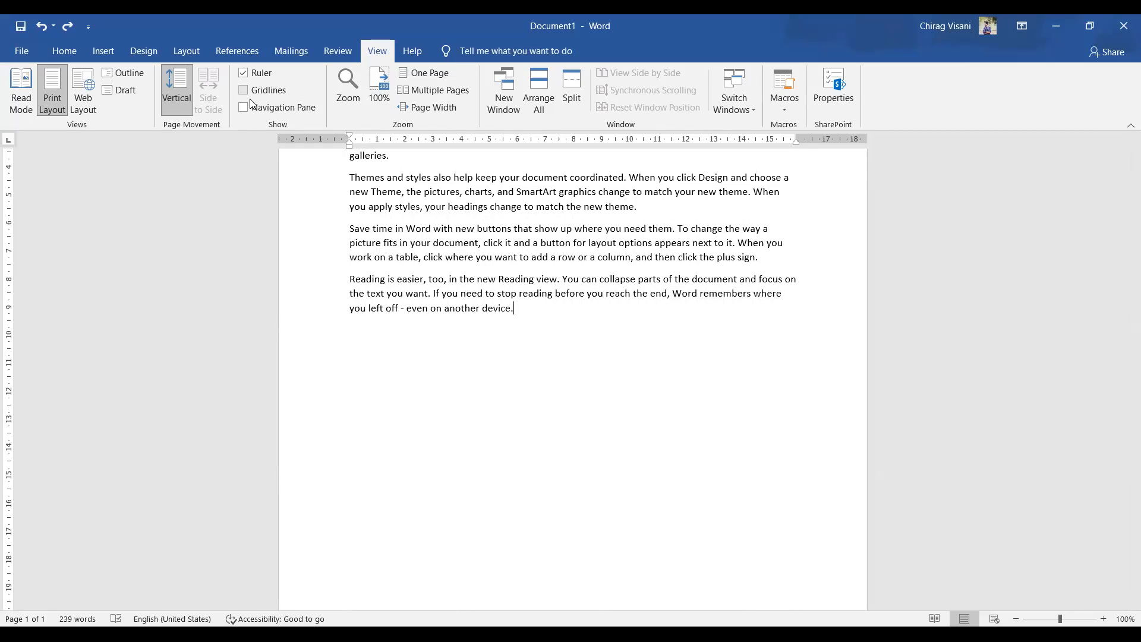
Open the Navigation pane, examine its Headings, Pages and Results views, and close the pane
{"action": "left_click", "coordinate": [242, 108]}
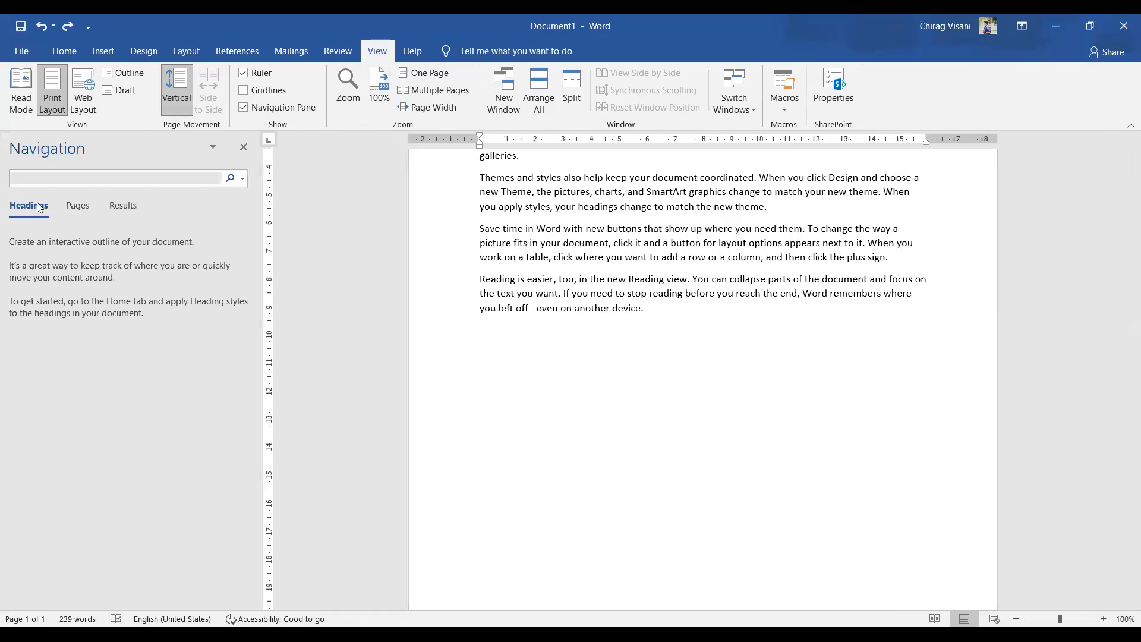
{"action": "left_click", "coordinate": [74, 208]}
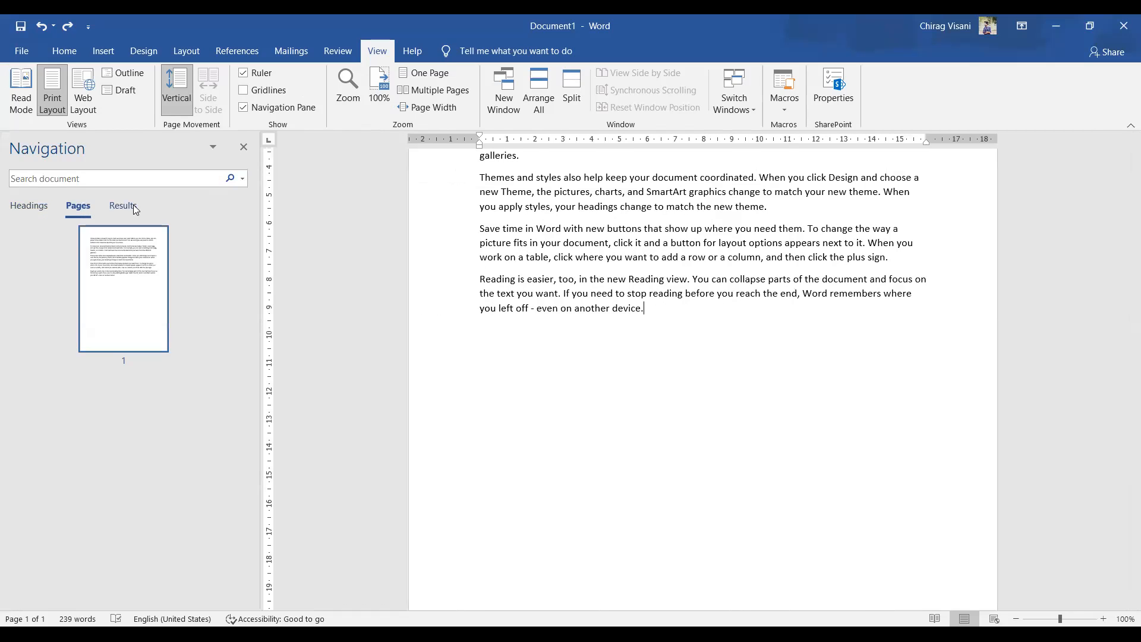
{"action": "left_click", "coordinate": [124, 205]}
{"action": "left_click", "coordinate": [74, 208]}
{"action": "left_click", "coordinate": [21, 210]}
{"action": "left_click", "coordinate": [77, 207]}
{"action": "left_click", "coordinate": [117, 208]}
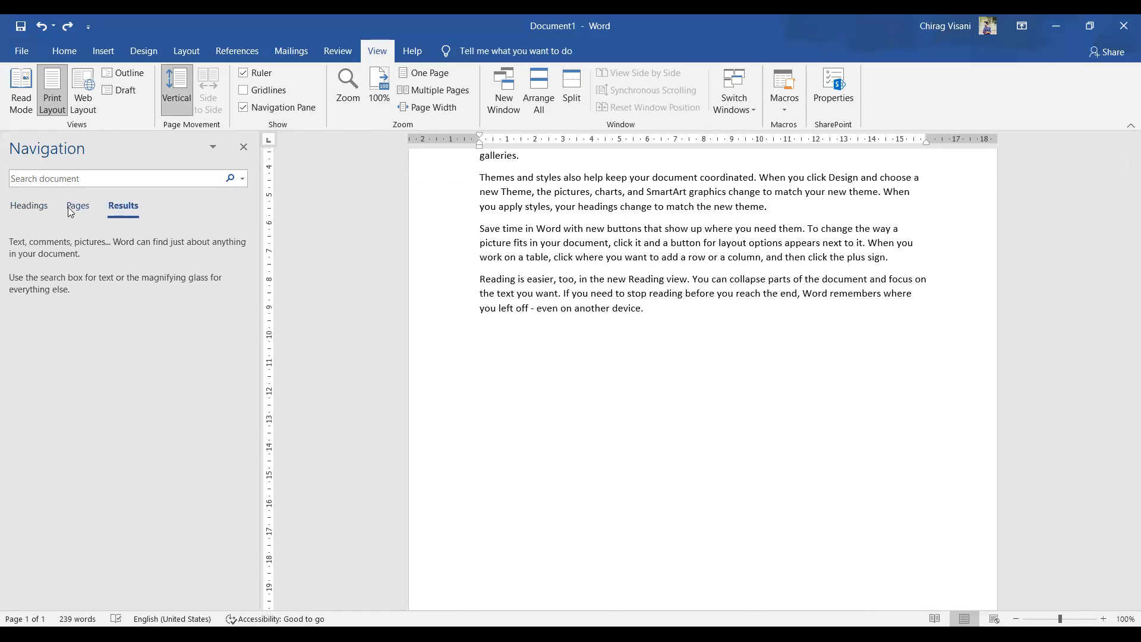
{"action": "left_click", "coordinate": [78, 206]}
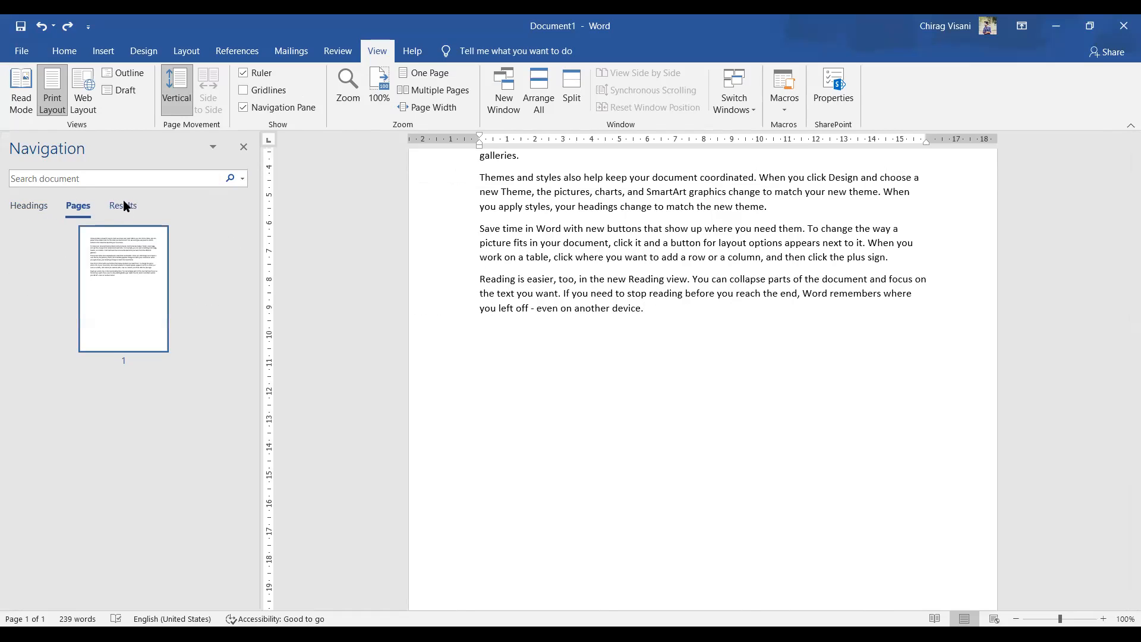
{"action": "left_click", "coordinate": [123, 206]}
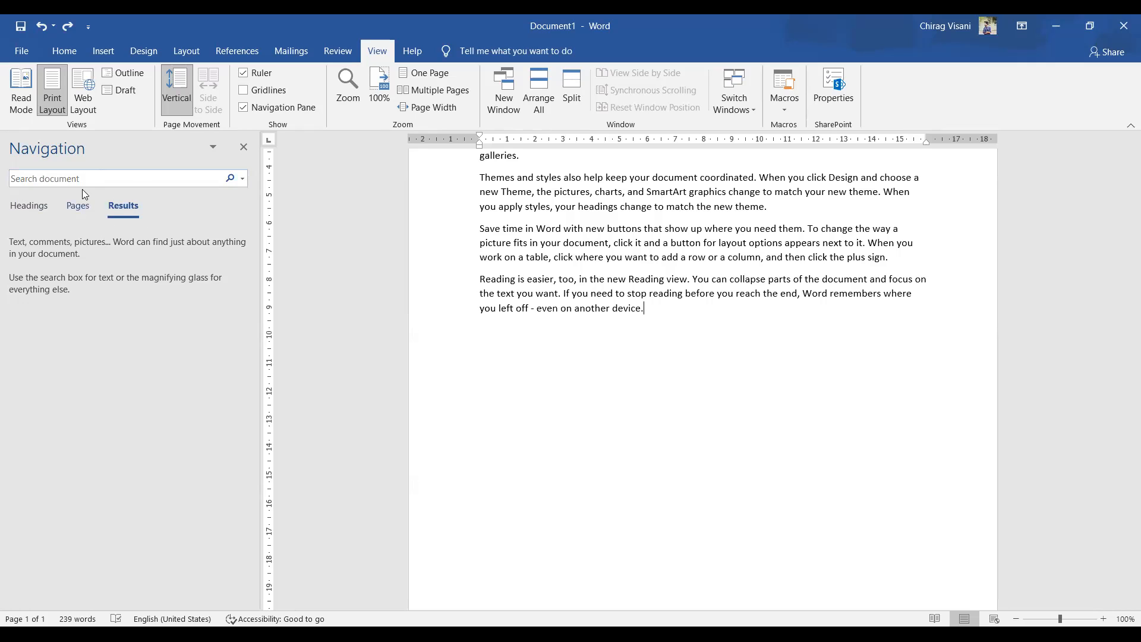
{"action": "left_click", "coordinate": [243, 148]}
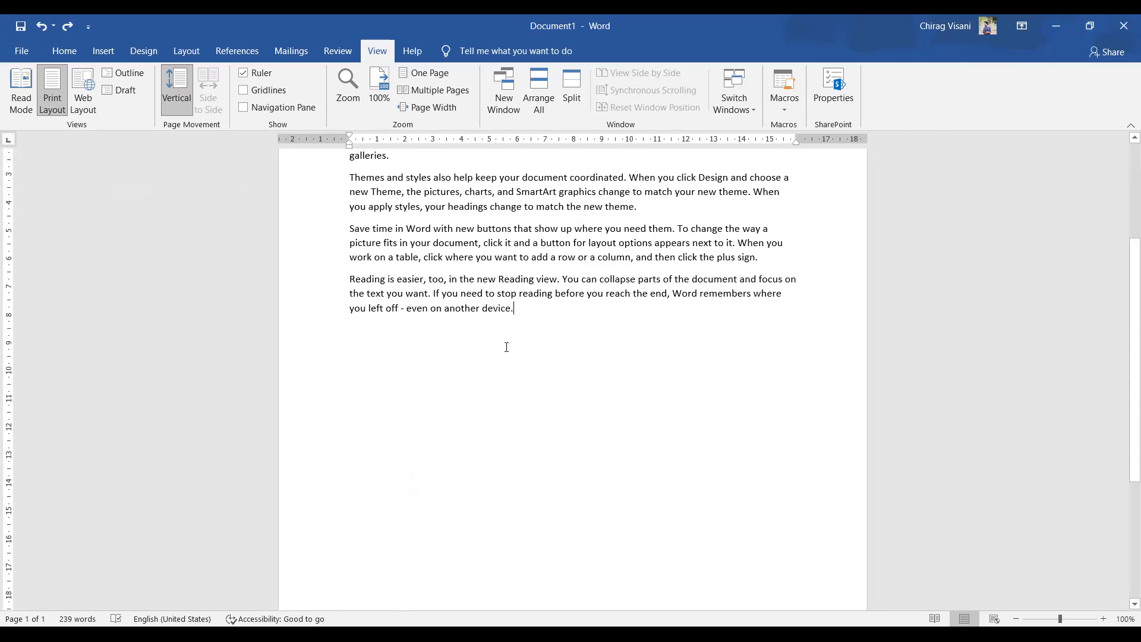
Open the Zoom dialog to review its options and close it without changing anything
{"action": "scroll", "coordinate": [503, 340], "scroll_direction": "up", "scroll_amount": 4}
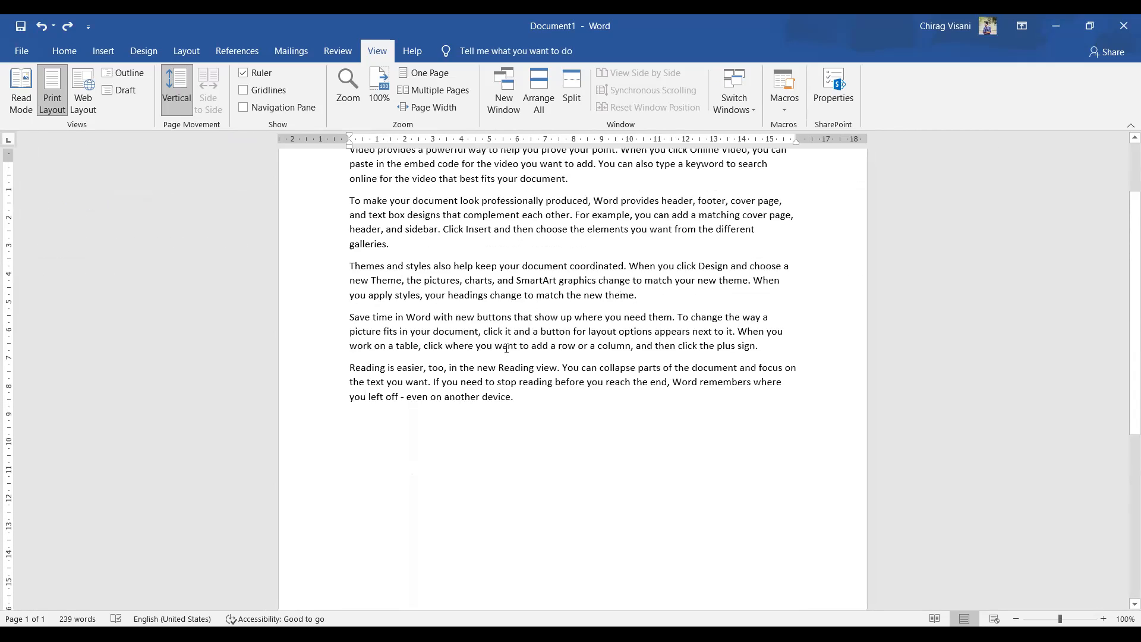
{"action": "left_click", "coordinate": [350, 98]}
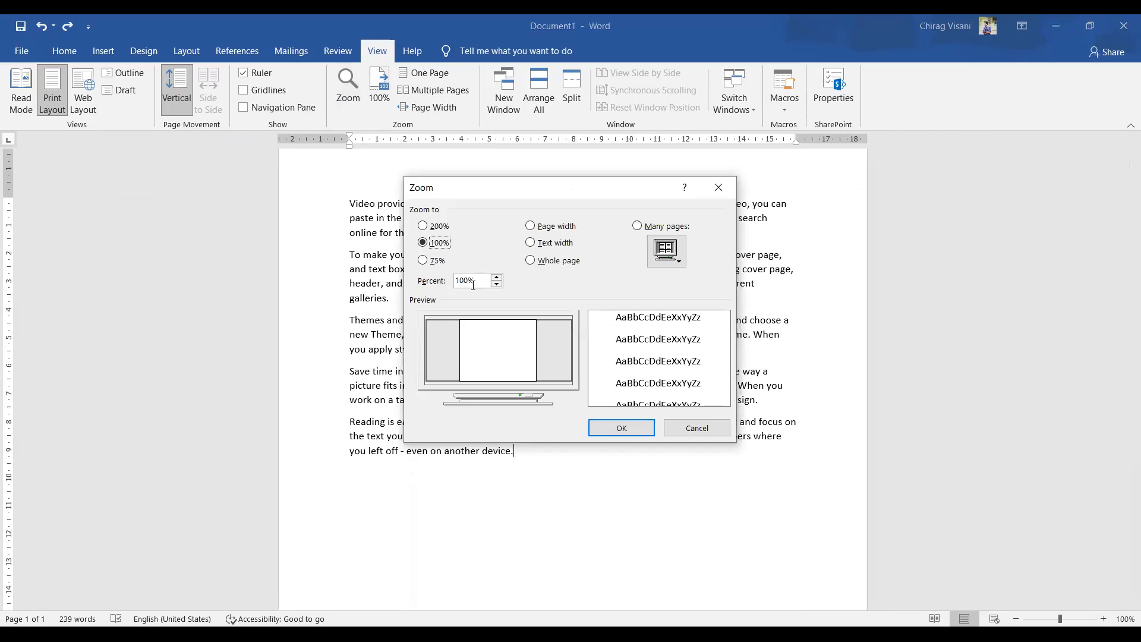
{"action": "left_click", "coordinate": [720, 189]}
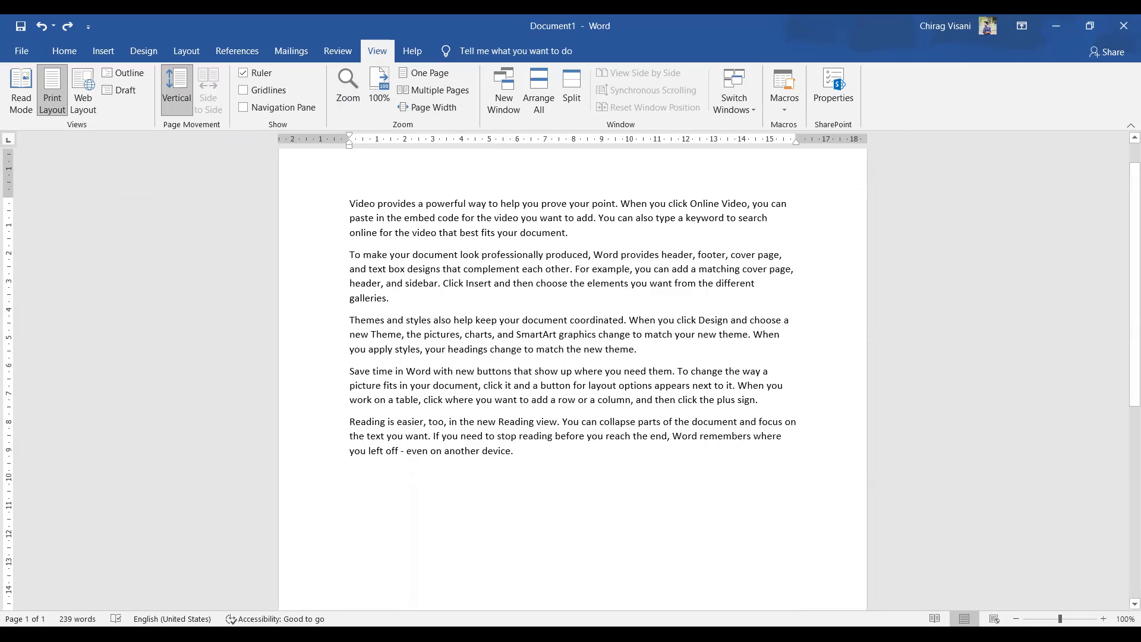
Zoom the document in and out repeatedly in small increments, finishing at 100%
{"action": "left_click", "coordinate": [1103, 619]}
{"action": "left_click", "coordinate": [1105, 619]}
{"action": "left_click", "coordinate": [1105, 619]}
{"action": "left_click", "coordinate": [1019, 619]}
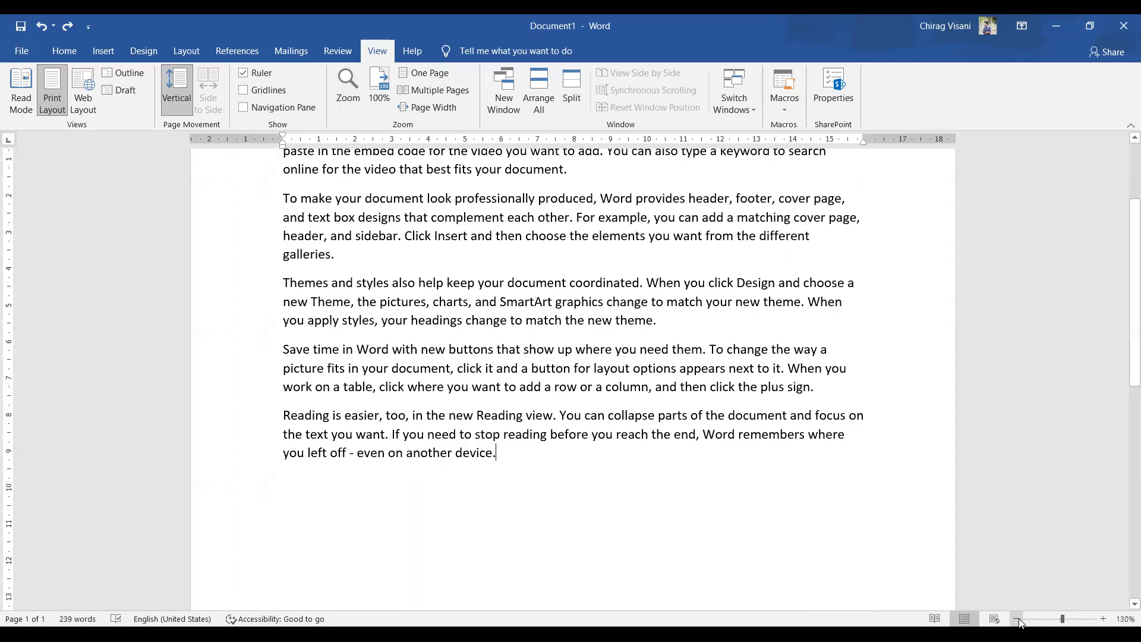
{"action": "left_click", "coordinate": [1020, 619]}
{"action": "left_click", "coordinate": [1020, 619]}
{"action": "left_click", "coordinate": [1020, 618]}
{"action": "left_click", "coordinate": [1104, 619]}
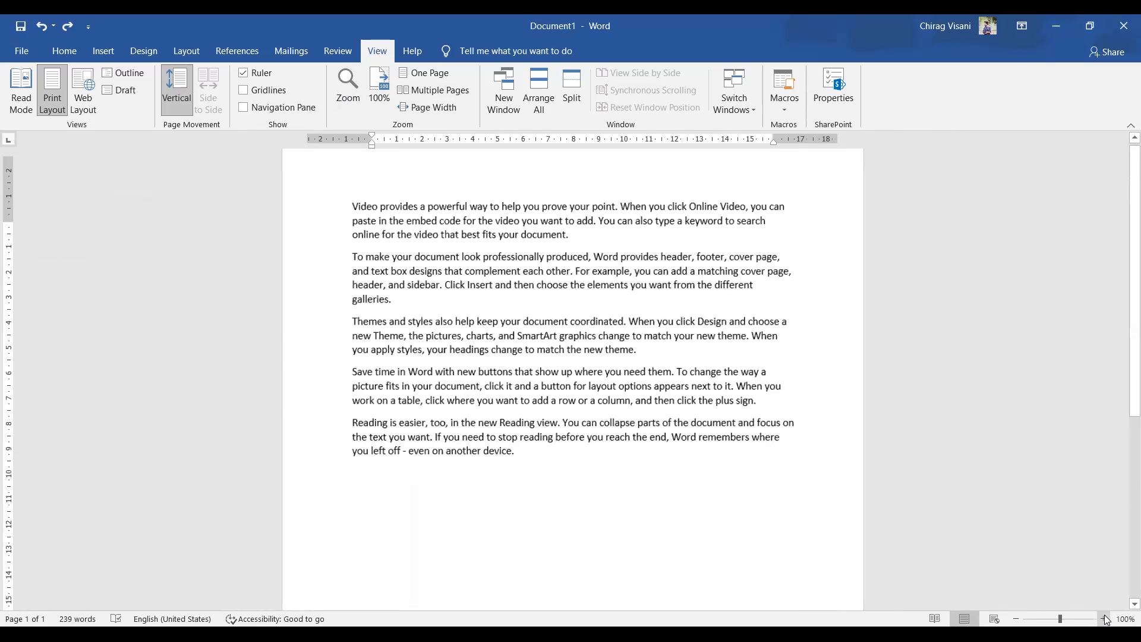
{"action": "left_click", "coordinate": [1104, 618]}
{"action": "left_click", "coordinate": [1103, 619]}
{"action": "left_click", "coordinate": [1017, 619]}
{"action": "left_click", "coordinate": [1017, 619]}
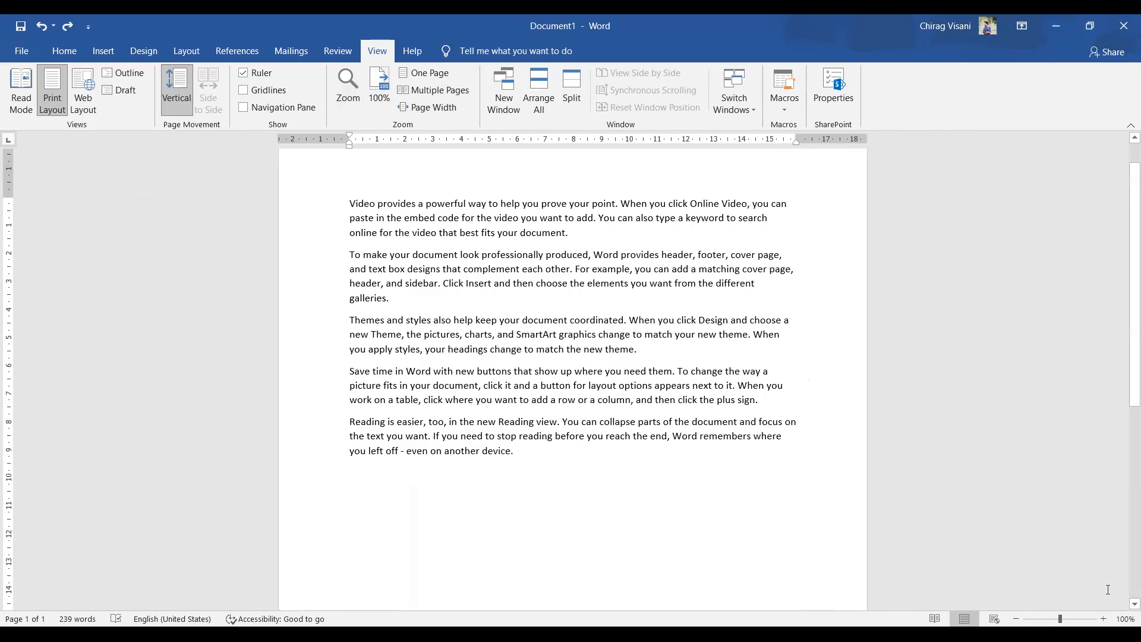
Zoom the document in gradually to 210%, and reset the zoom to 100%
{"action": "left_click", "coordinate": [1104, 618]}
{"action": "left_click", "coordinate": [1103, 619]}
{"action": "left_click", "coordinate": [1104, 619]}
{"action": "left_click", "coordinate": [1103, 618]}
{"action": "left_click", "coordinate": [1104, 618]}
{"action": "left_click", "coordinate": [1103, 619]}
{"action": "left_click", "coordinate": [1104, 619]}
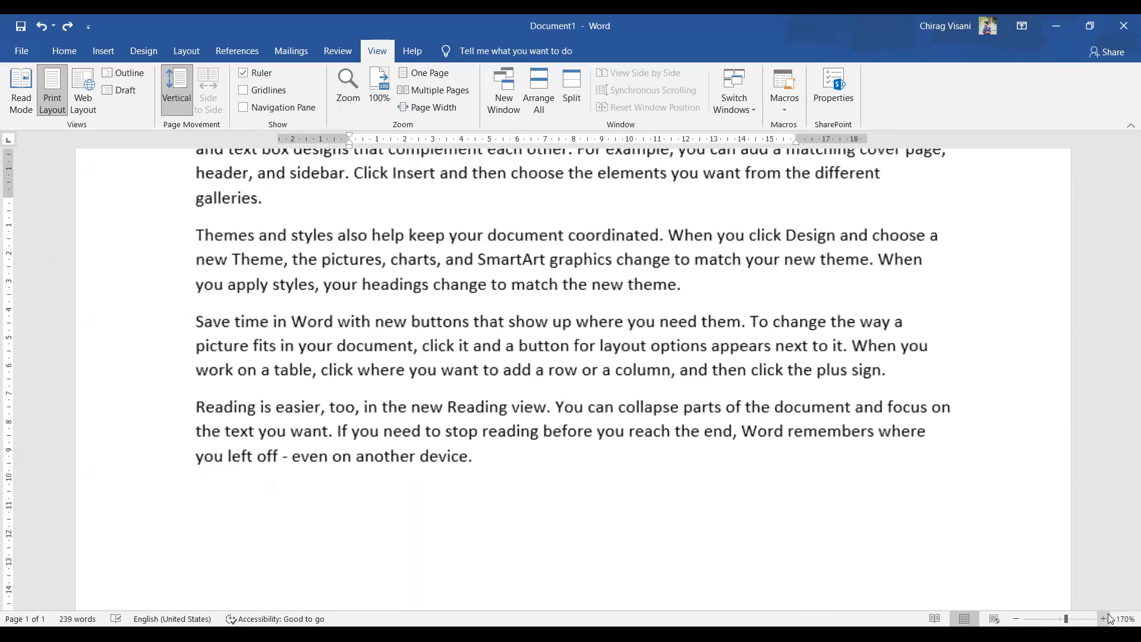
{"action": "left_click", "coordinate": [1106, 617]}
{"action": "left_click", "coordinate": [1106, 616]}
{"action": "left_click", "coordinate": [1105, 616]}
{"action": "left_click", "coordinate": [1106, 616]}
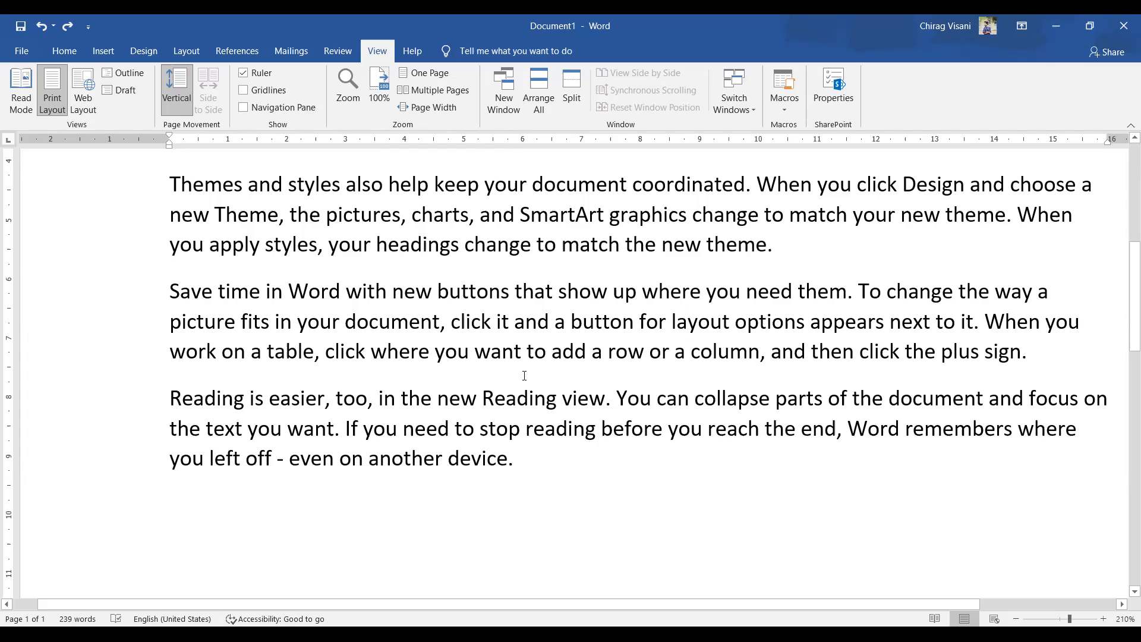
{"action": "left_click", "coordinate": [384, 98]}
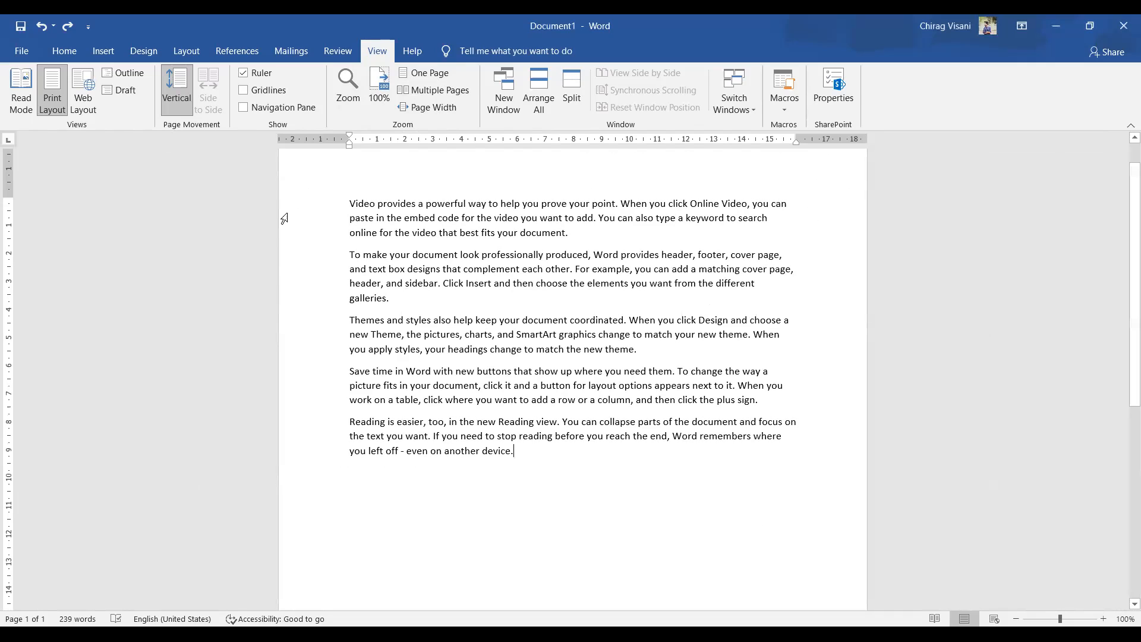
Display the document in the multiple-page zoom, and fit the view to the page width
{"action": "left_click", "coordinate": [450, 92]}
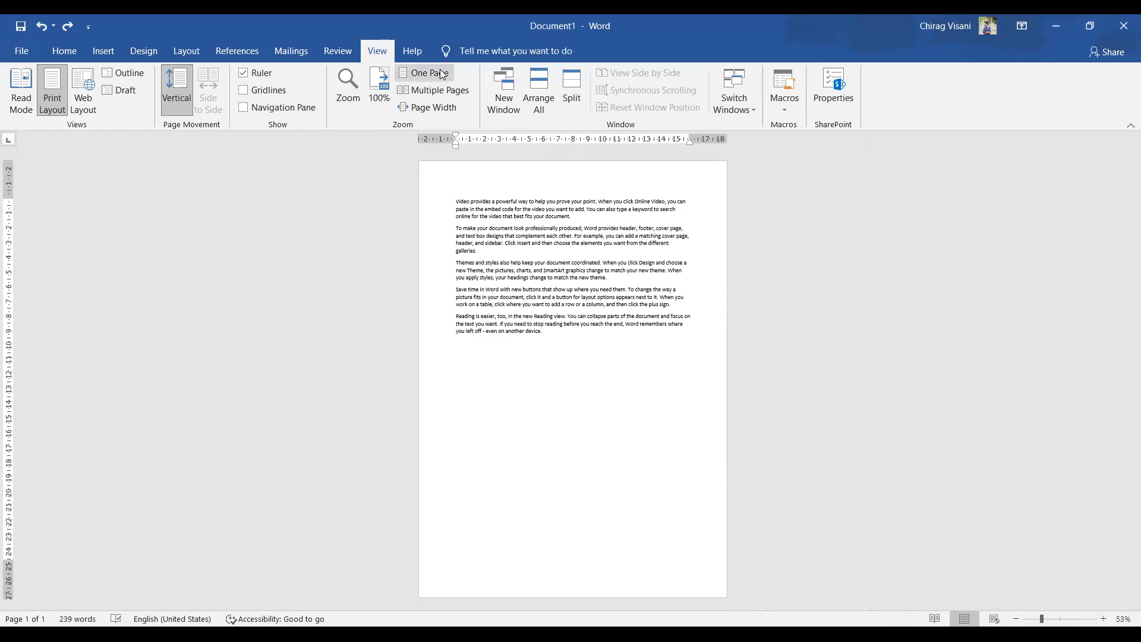
{"action": "left_click", "coordinate": [443, 108]}
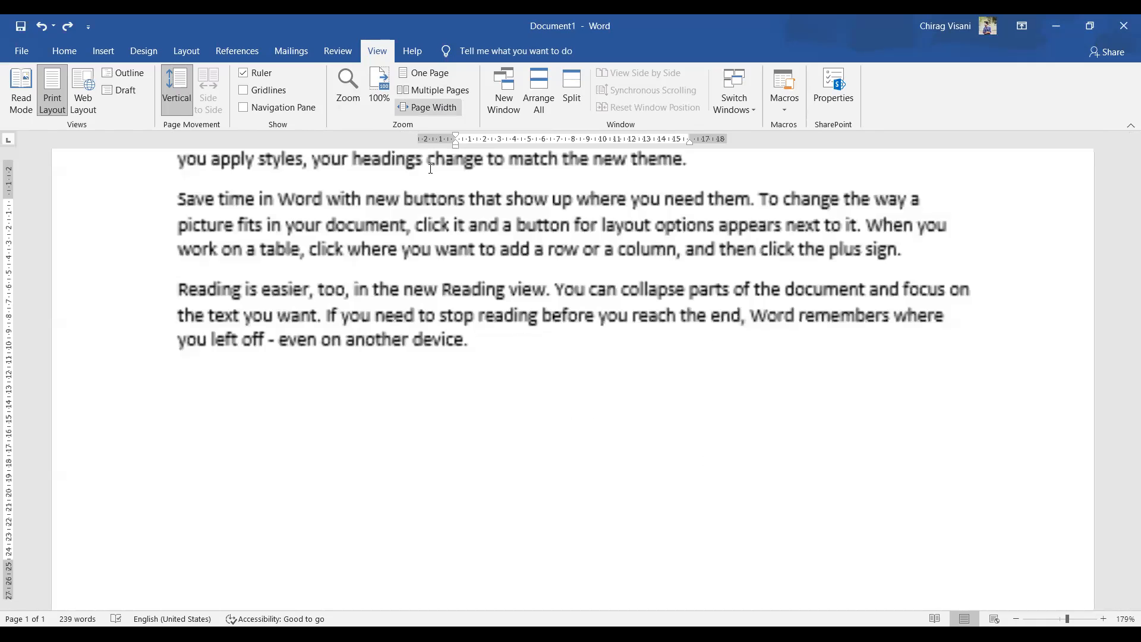
{"action": "scroll", "coordinate": [443, 430], "scroll_direction": "up", "scroll_amount": 5}
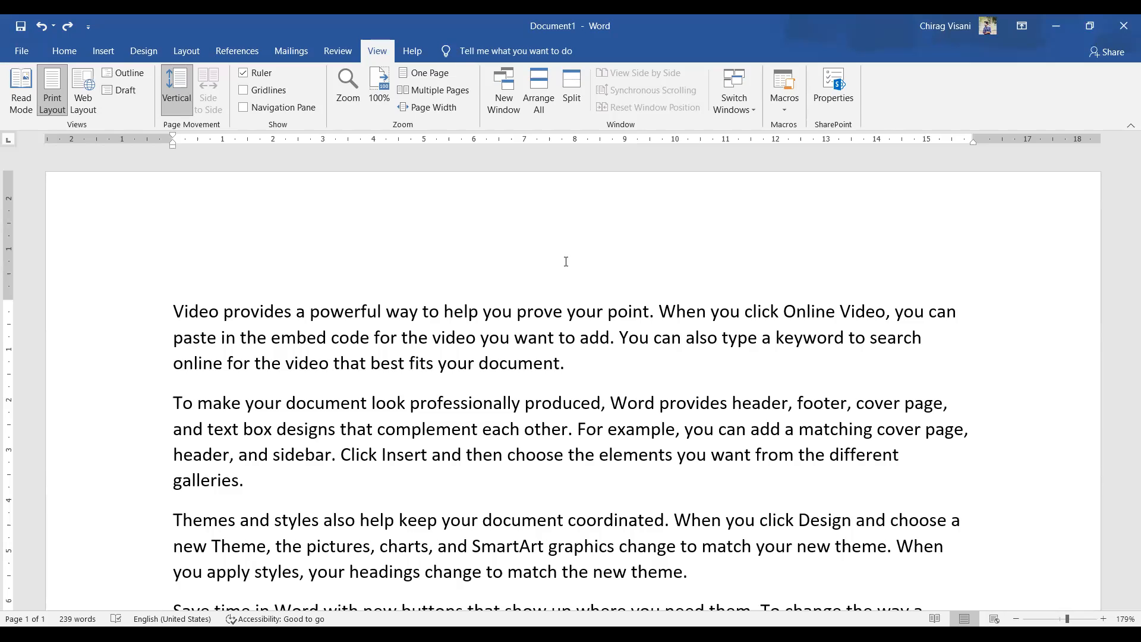
Open the document in a second window and activate each of the two side-by-side windows in turn
{"action": "left_click", "coordinate": [509, 107]}
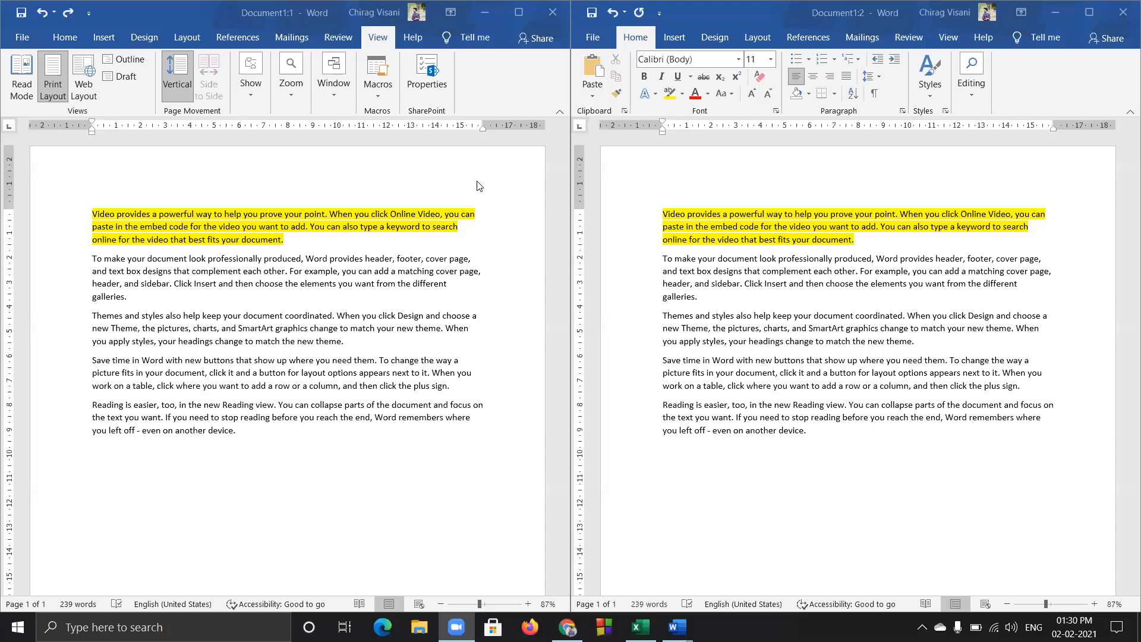
{"action": "left_click", "coordinate": [772, 19]}
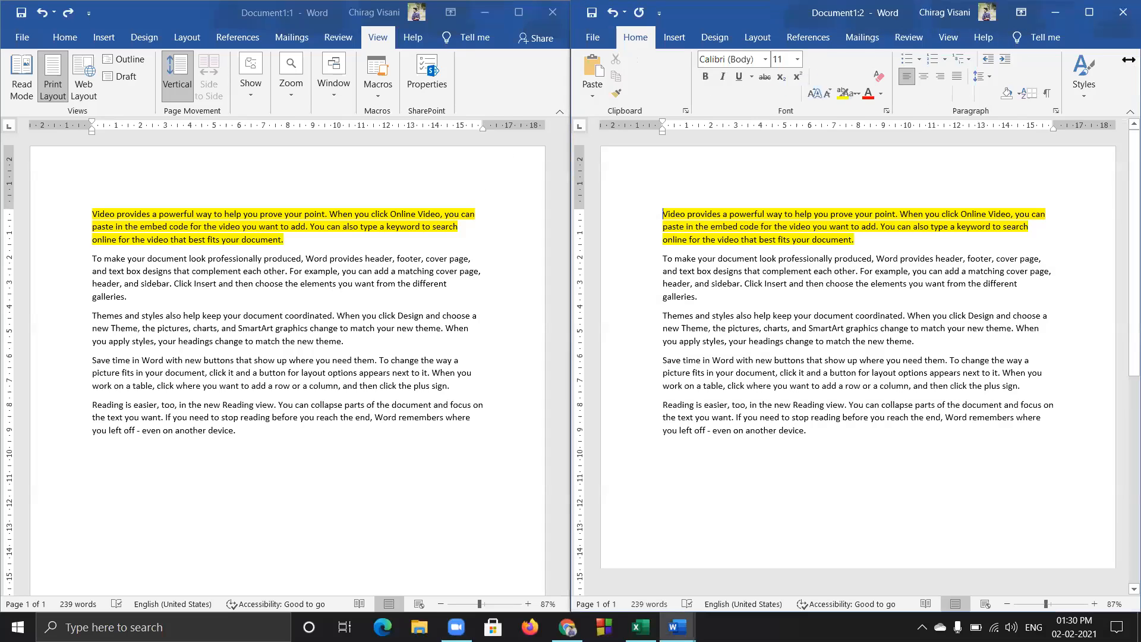
{"action": "left_click", "coordinate": [174, 31]}
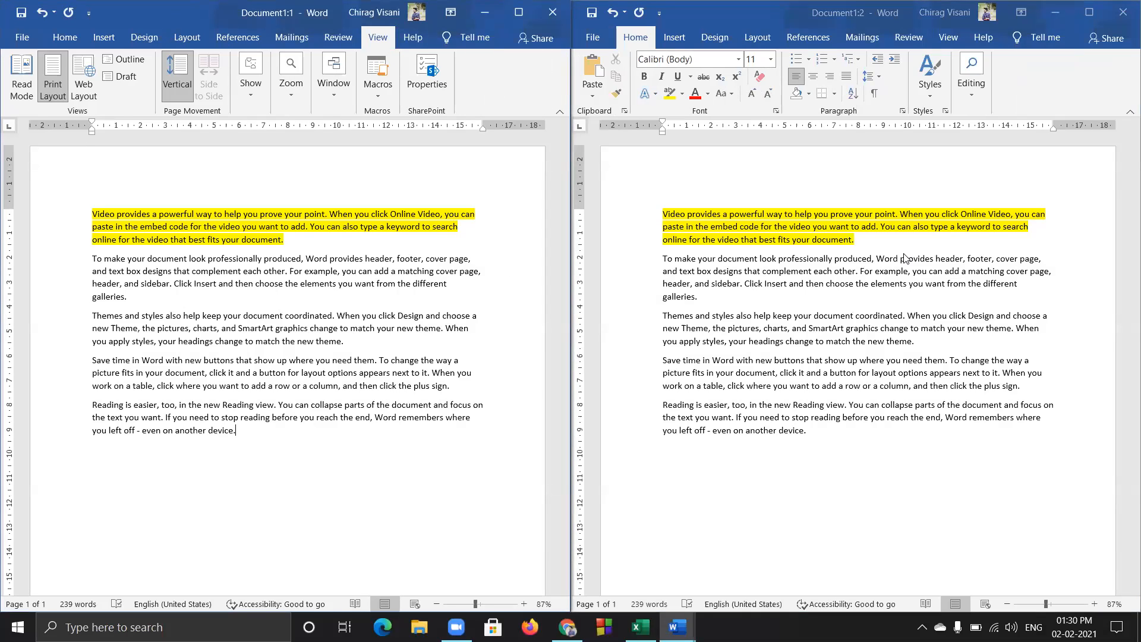
Undo the edits in the first window back to the =rand() entry, and redo the sample text
{"action": "key", "text": "ctrl+z"}
{"action": "key", "text": "ctrl+z"}
{"action": "key", "text": "ctrl+z"}
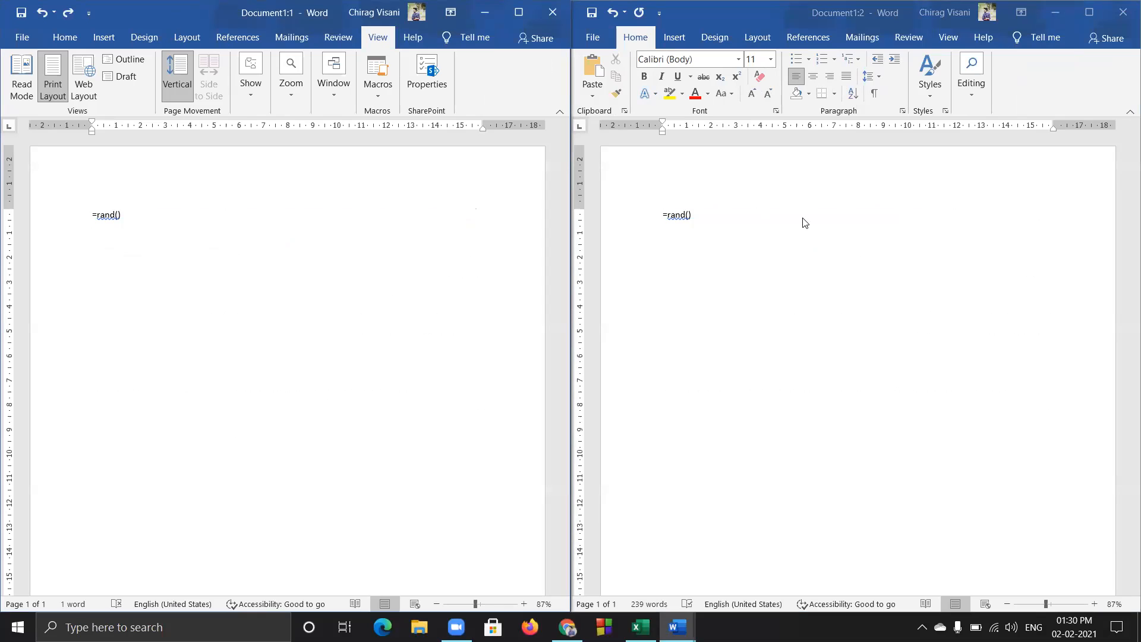
{"action": "key", "text": "ctrl+y"}
Highlight the first paragraph in yellow in the second window
{"action": "left_click", "coordinate": [664, 215]}
{"action": "left_click_drag", "start_coordinate": [662, 213], "coordinate": [859, 241]}
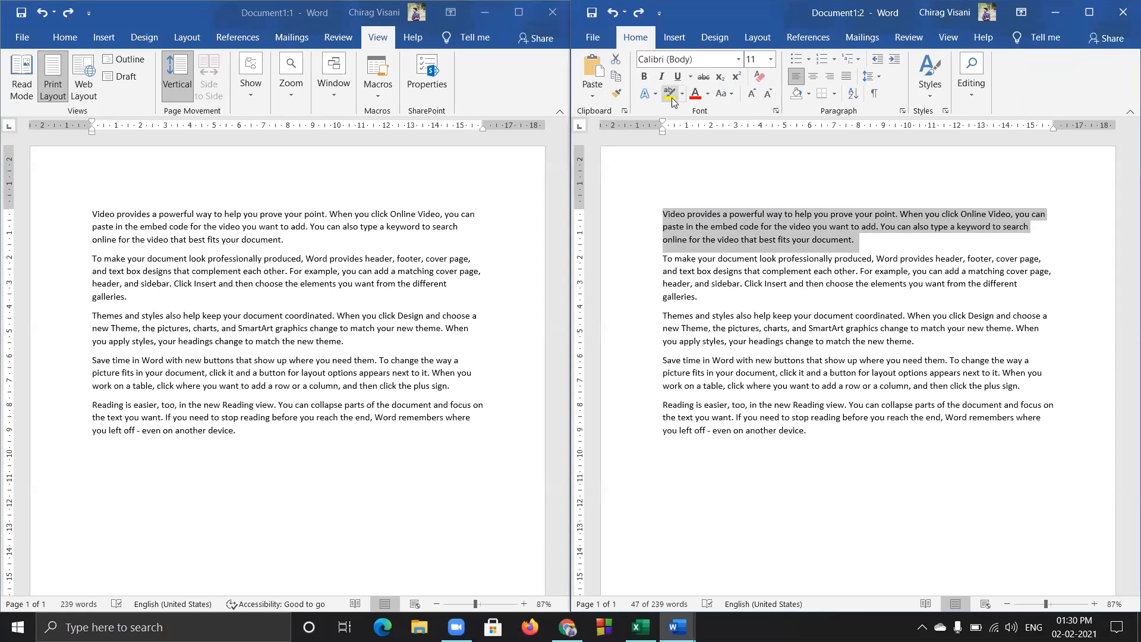
{"action": "left_click", "coordinate": [683, 94]}
{"action": "left_click", "coordinate": [671, 114]}
{"action": "left_click", "coordinate": [856, 240]}
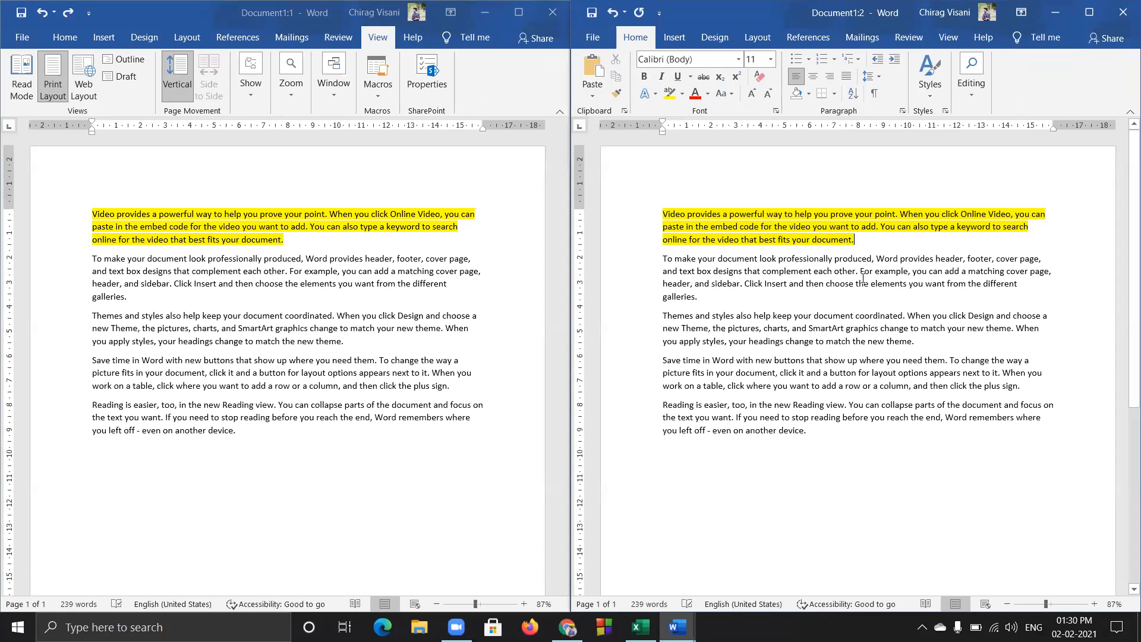
{"action": "left_click", "coordinate": [643, 76]}
{"action": "left_click", "coordinate": [661, 76]}
{"action": "left_click", "coordinate": [677, 76]}
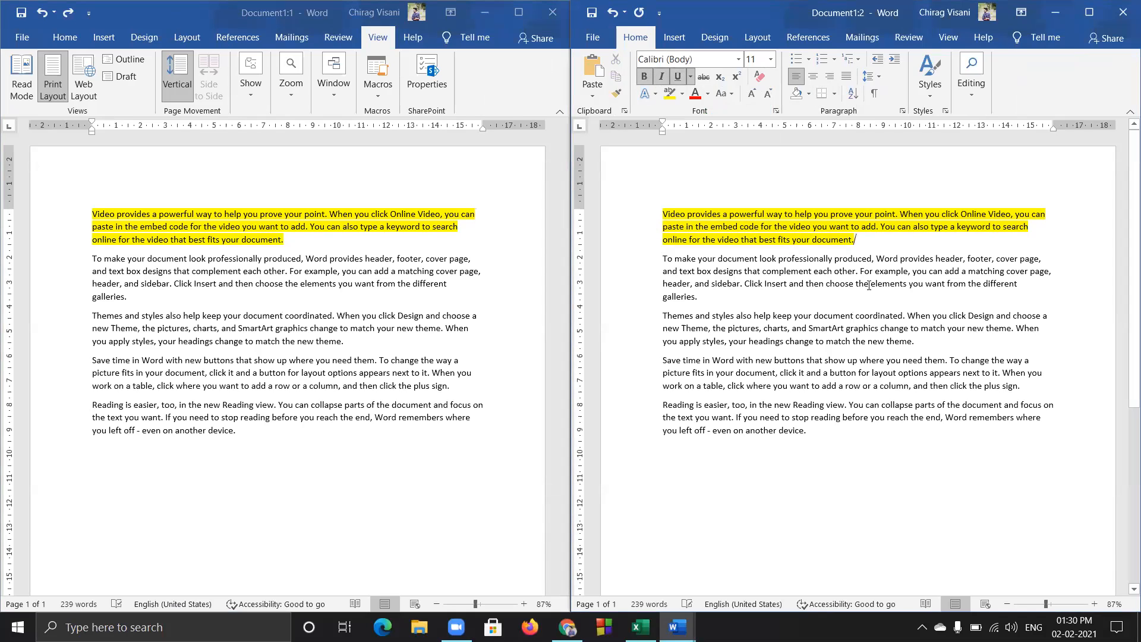
{"action": "left_click", "coordinate": [862, 271]}
Make the first paragraph in the second window bold, italic and underlined, and undo the underlining
{"action": "left_click_drag", "start_coordinate": [858, 241], "coordinate": [698, 203]}
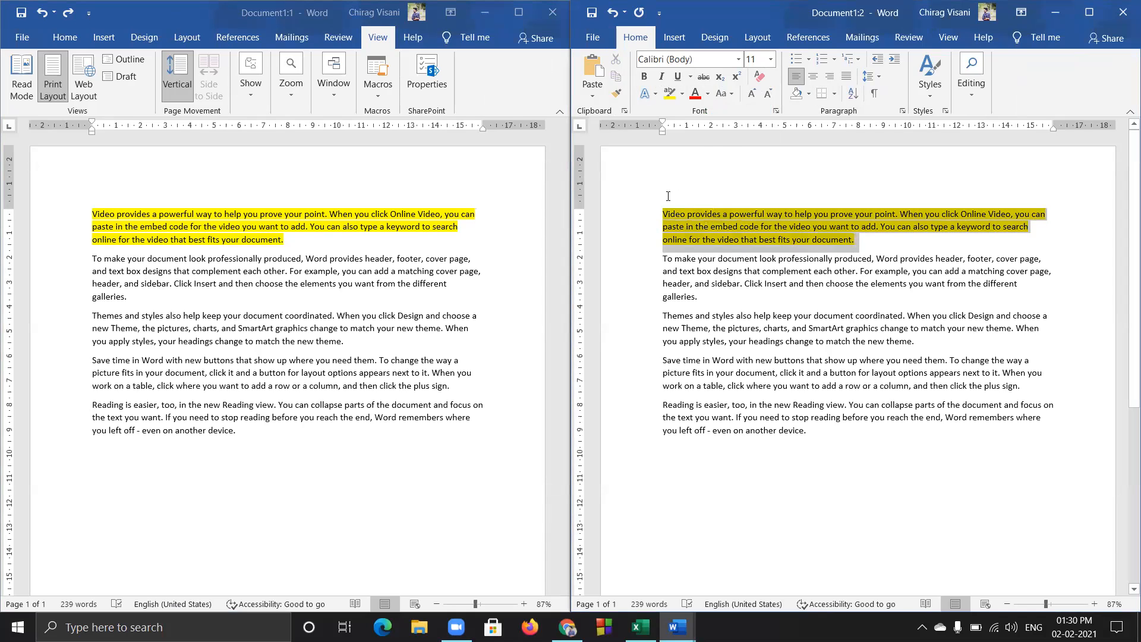
{"action": "left_click", "coordinate": [643, 76]}
{"action": "left_click", "coordinate": [664, 78]}
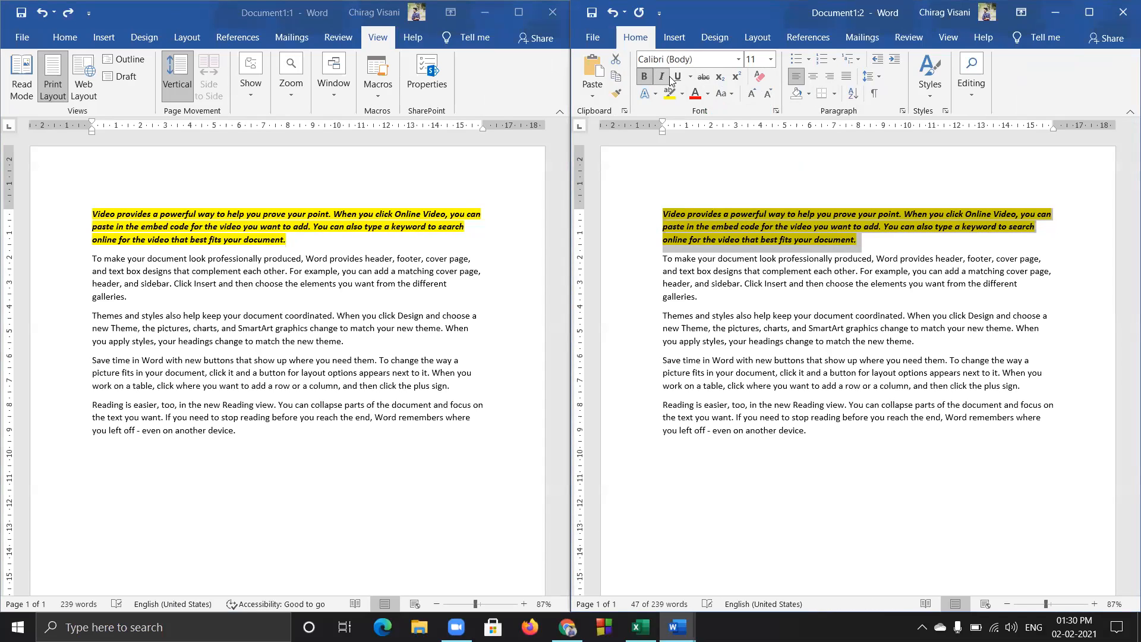
{"action": "left_click", "coordinate": [677, 76]}
{"action": "left_click", "coordinate": [782, 340]}
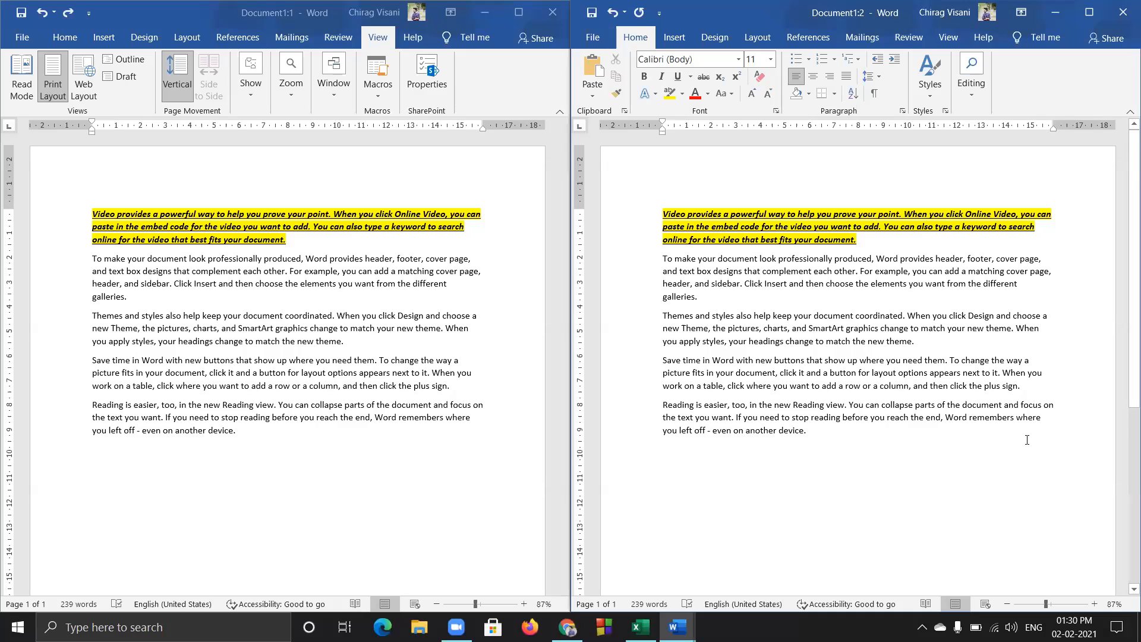
{"action": "key", "text": "ctrl+z"}
{"action": "left_click", "coordinate": [1037, 527]}
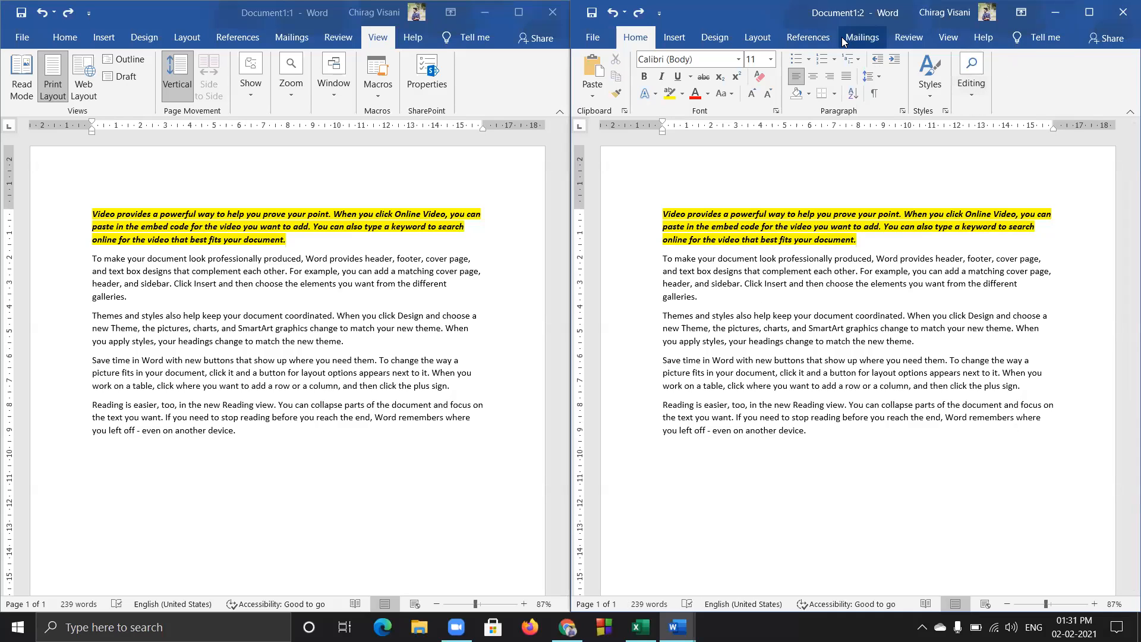
Open a third window of the document from the first window
{"action": "left_click", "coordinate": [861, 37]}
{"action": "left_click", "coordinate": [909, 37]}
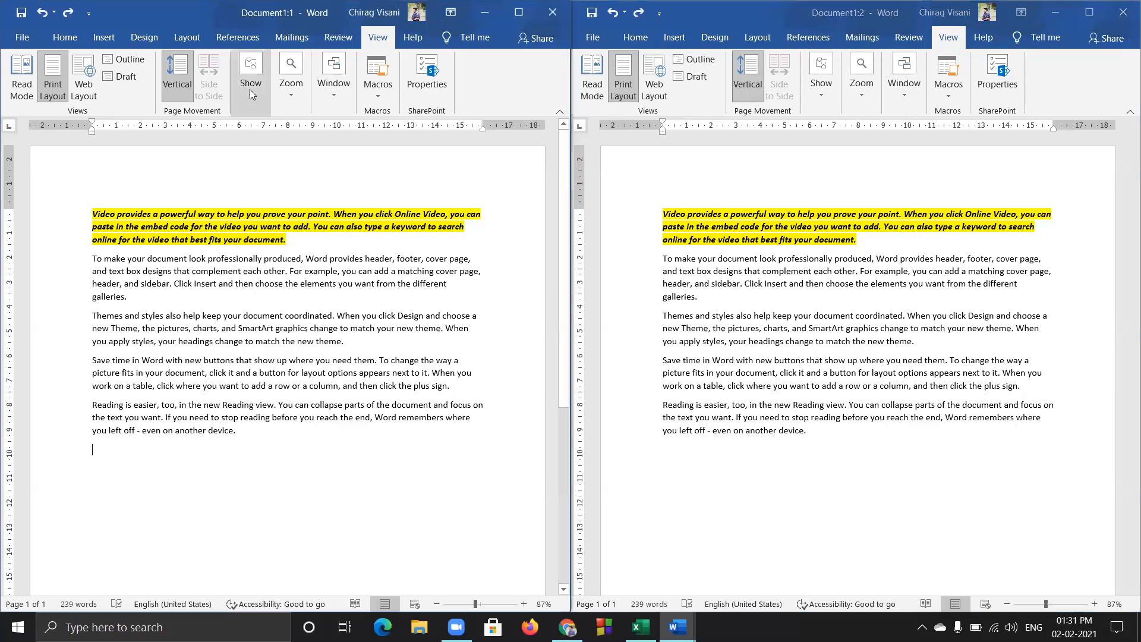
{"action": "left_click", "coordinate": [290, 90]}
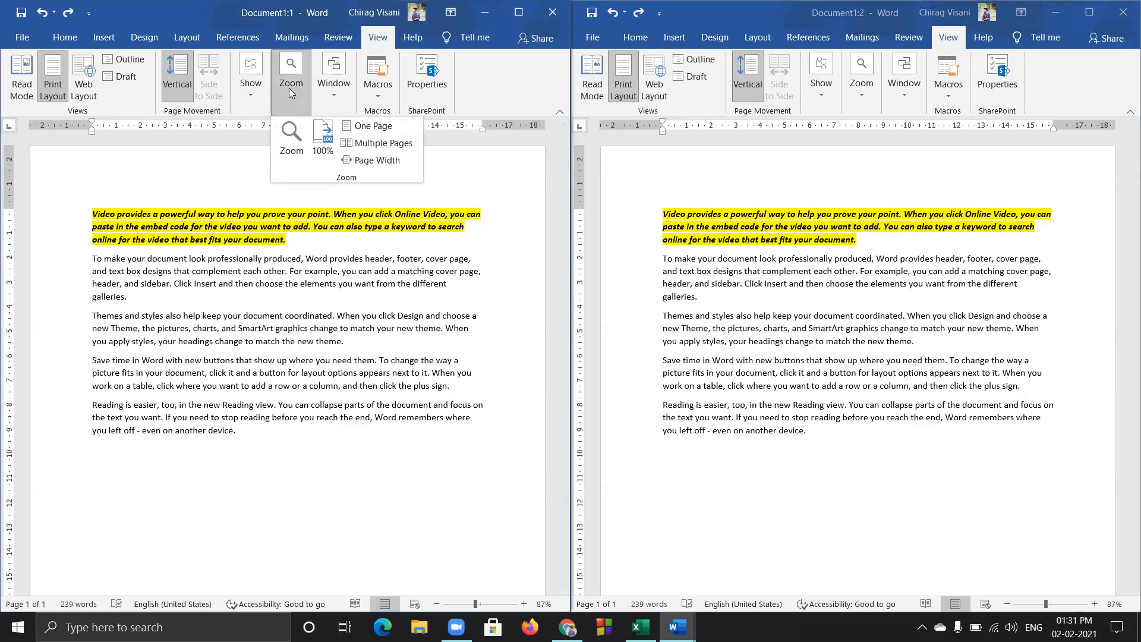
{"action": "left_click", "coordinate": [335, 84]}
{"action": "left_click", "coordinate": [337, 155]}
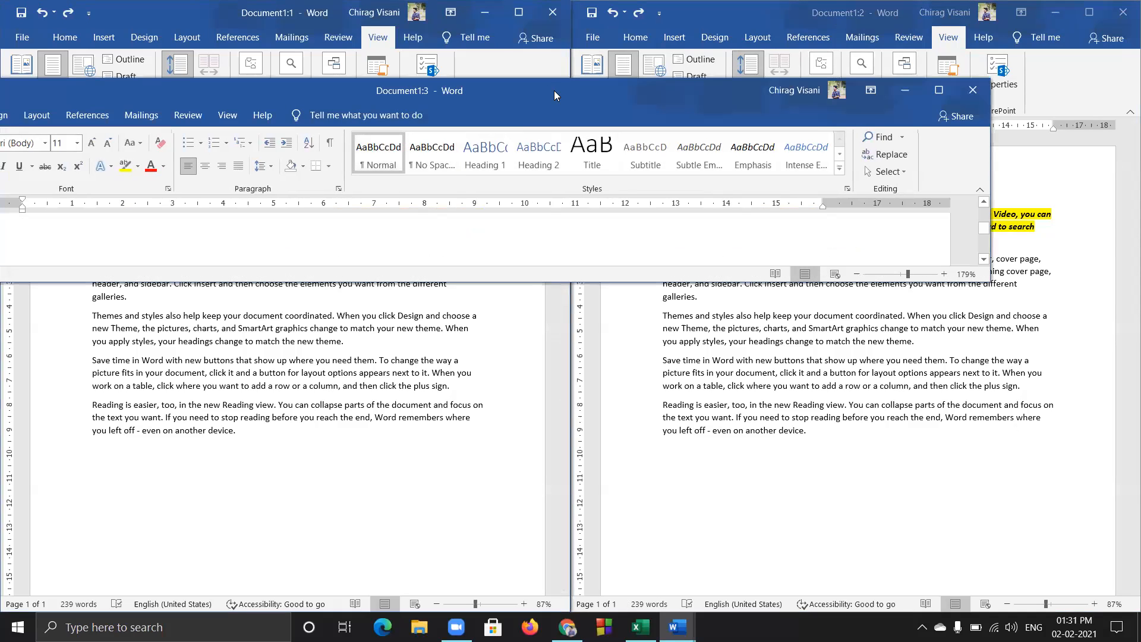
Move the third window below the title areas of the other two and bring its highlighted first paragraph into view
{"action": "left_click_drag", "start_coordinate": [554, 90], "coordinate": [558, 197]}
{"action": "left_click_drag", "start_coordinate": [394, 240], "coordinate": [561, 294]}
{"action": "scroll", "coordinate": [571, 469], "scroll_direction": "up", "scroll_amount": 8}
{"action": "scroll", "coordinate": [566, 469], "scroll_direction": "down", "scroll_amount": 3}
{"action": "scroll", "coordinate": [566, 470], "scroll_direction": "up", "scroll_amount": 2}
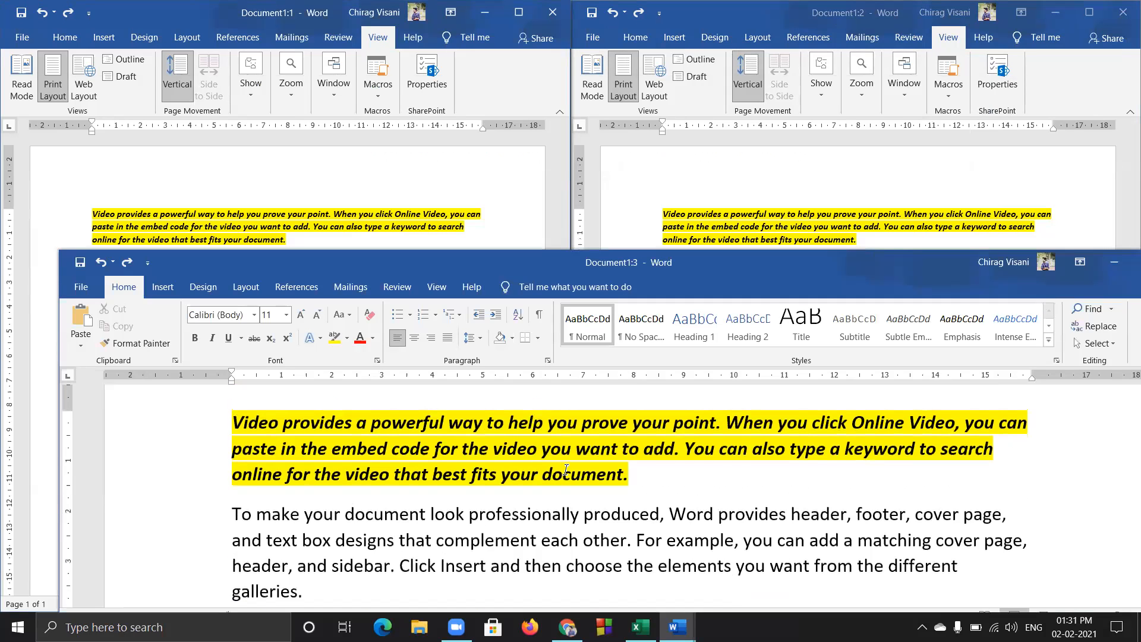
Arrange all three document windows so they are stacked on the screen
{"action": "left_click", "coordinate": [249, 89]}
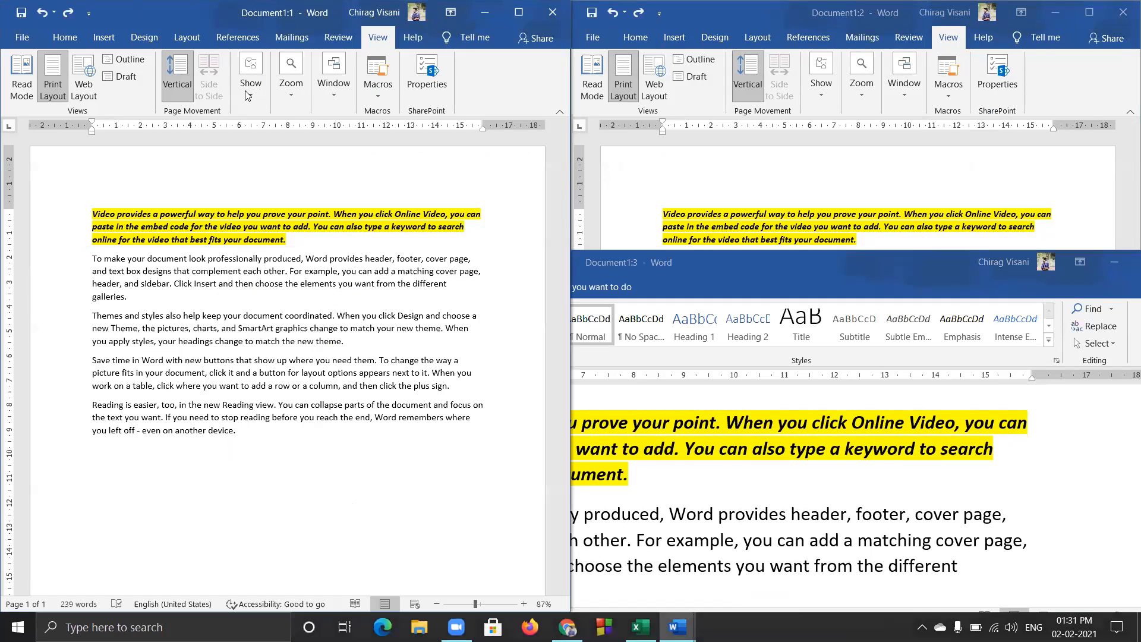
{"action": "left_click", "coordinate": [289, 87]}
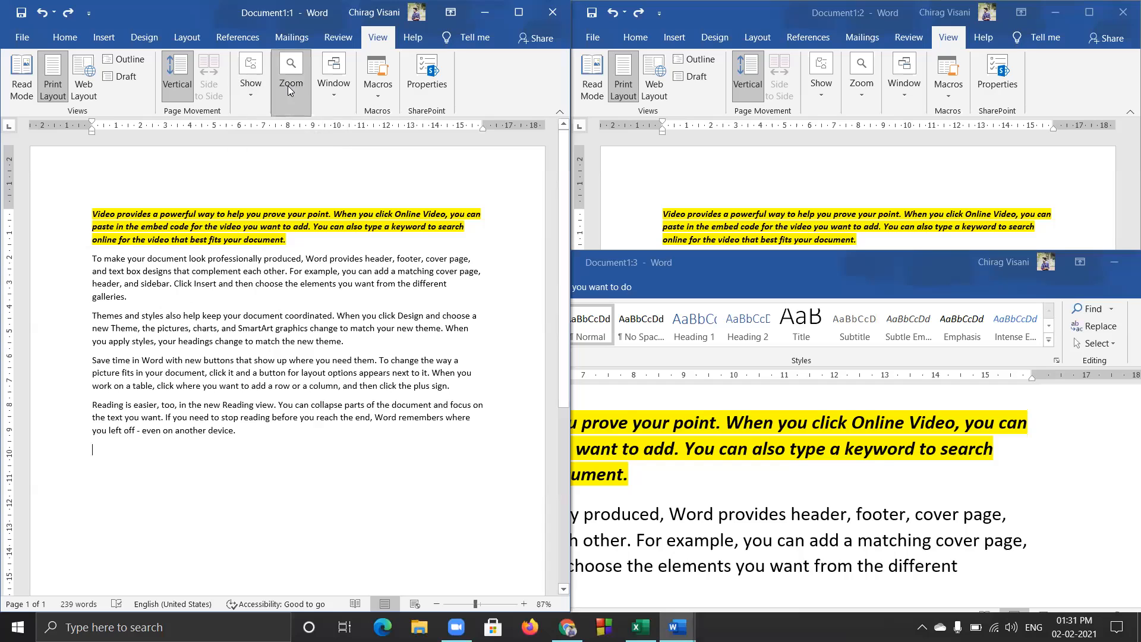
{"action": "left_click", "coordinate": [341, 91]}
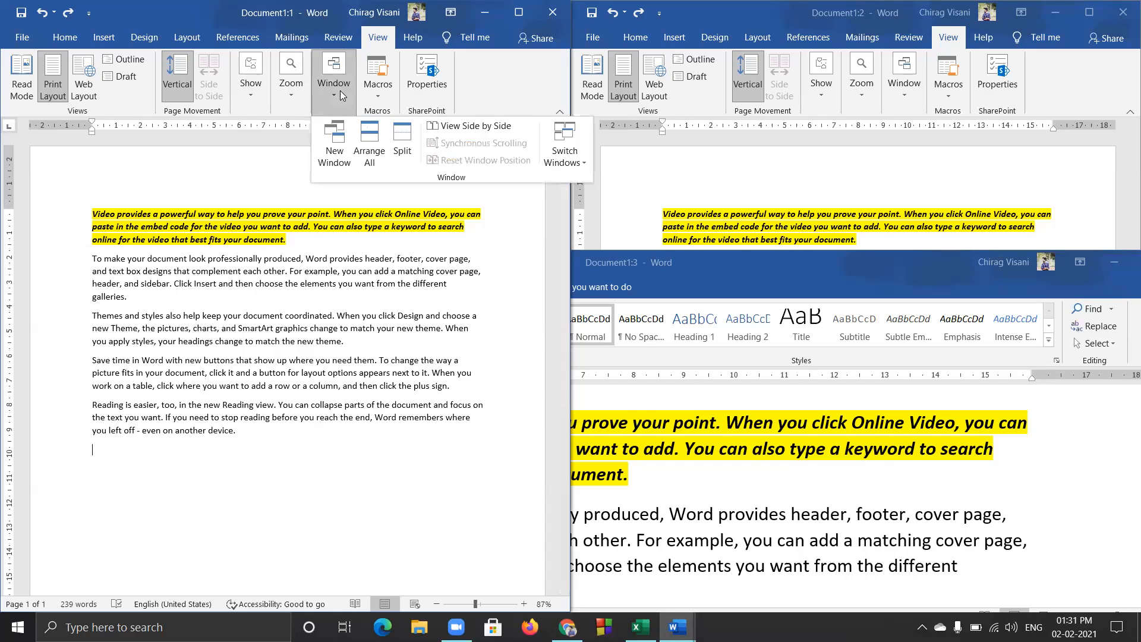
{"action": "left_click", "coordinate": [379, 141]}
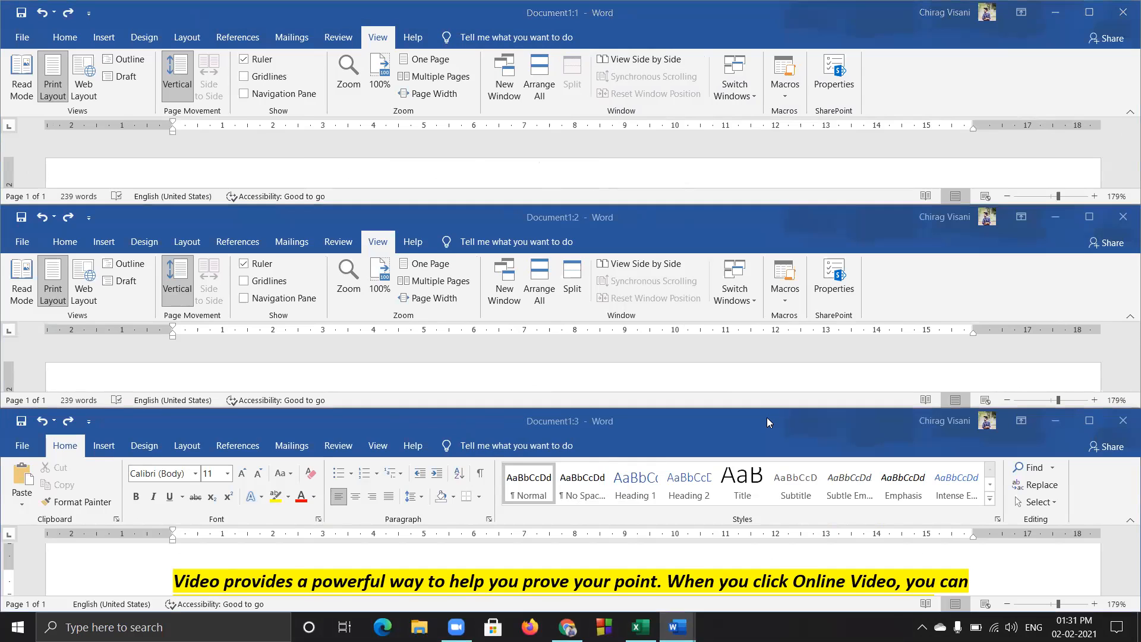
Close the third and second document windows and maximize the remaining one
{"action": "left_click_drag", "start_coordinate": [767, 417], "coordinate": [835, 434]}
{"action": "left_click", "coordinate": [1045, 425]}
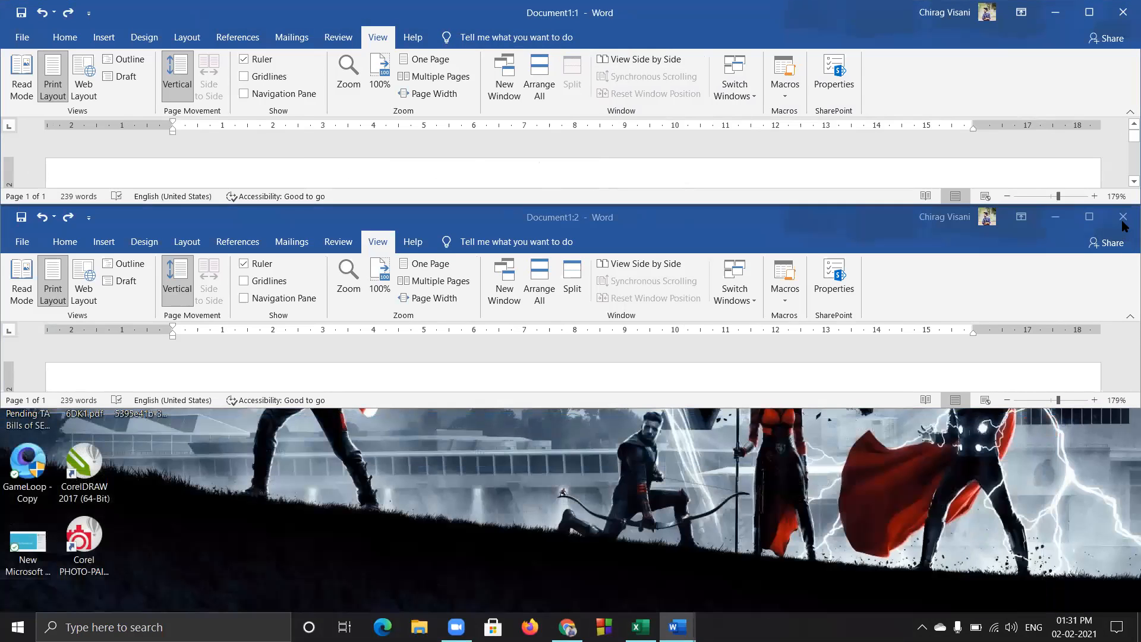
{"action": "left_click", "coordinate": [1122, 217]}
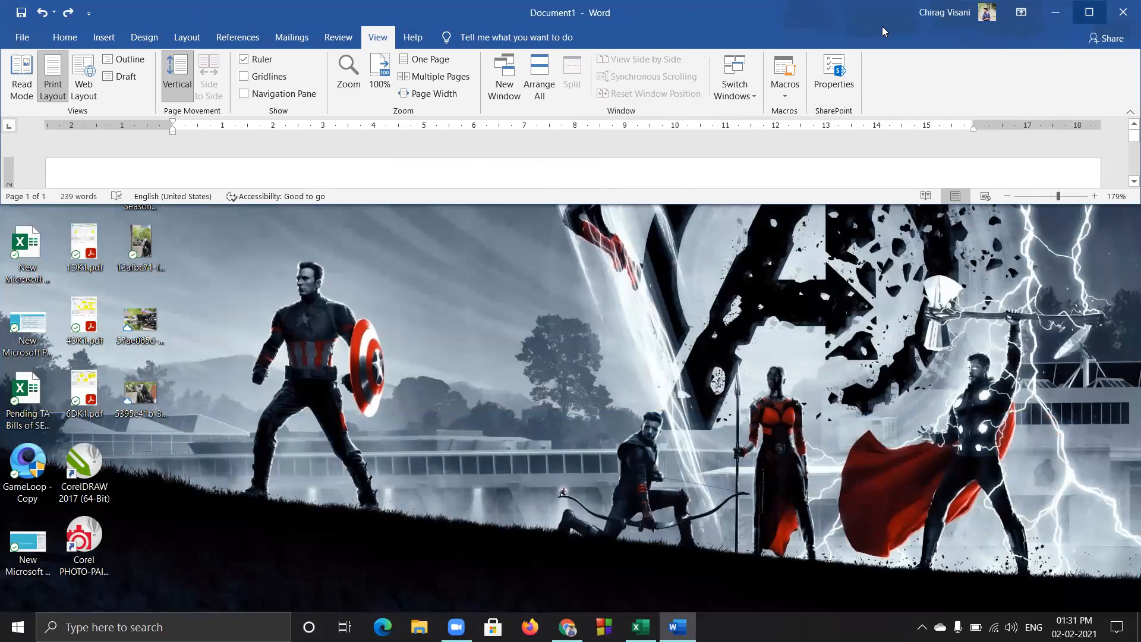
{"action": "left_click", "coordinate": [1091, 15]}
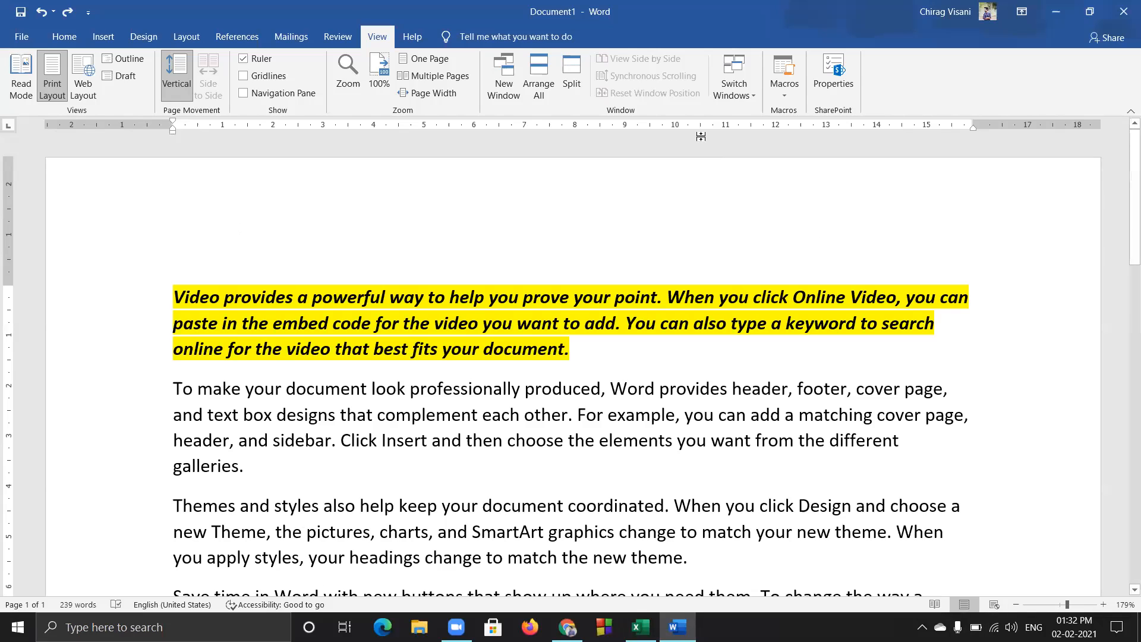
Split the document window into two panes and show the first paragraph in the upper pane
{"action": "left_click", "coordinate": [566, 87]}
{"action": "scroll", "coordinate": [552, 480], "scroll_direction": "down", "scroll_amount": 1}
{"action": "scroll", "coordinate": [576, 297], "scroll_direction": "down", "scroll_amount": 1}
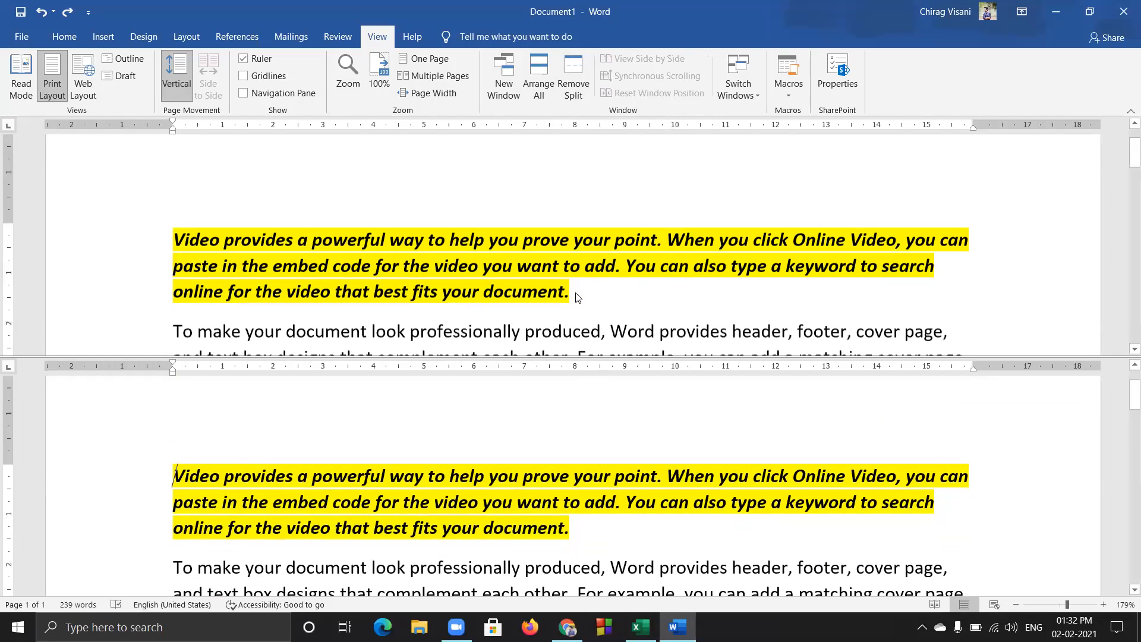
Remove the yellow highlighting from the first paragraph, selected in the upper pane
{"action": "left_click_drag", "start_coordinate": [580, 287], "coordinate": [205, 202]}
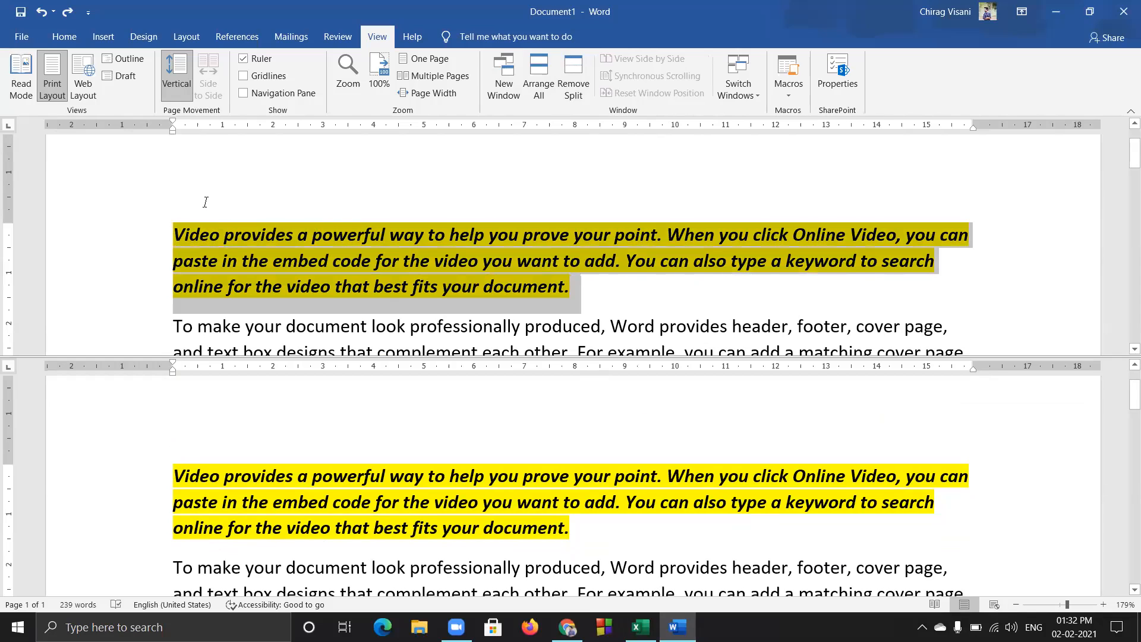
{"action": "left_click", "coordinate": [106, 37]}
{"action": "left_click", "coordinate": [64, 37]}
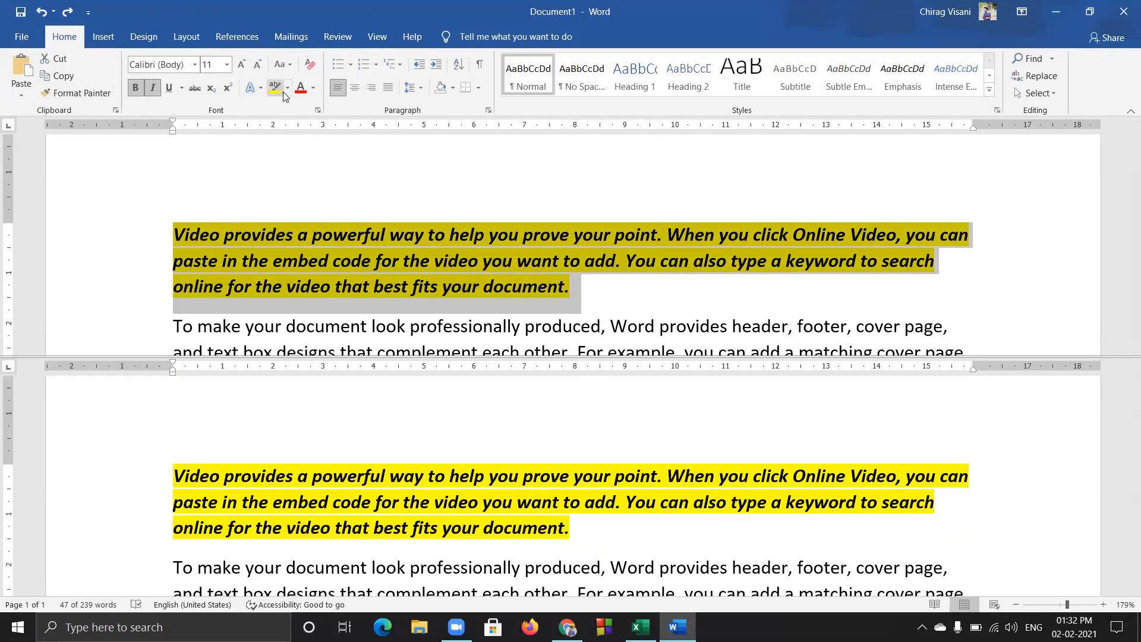
{"action": "left_click", "coordinate": [275, 87]}
Highlight the first paragraph in turquoise from the upper pane and deselect it
{"action": "left_click_drag", "start_coordinate": [569, 288], "coordinate": [158, 224]}
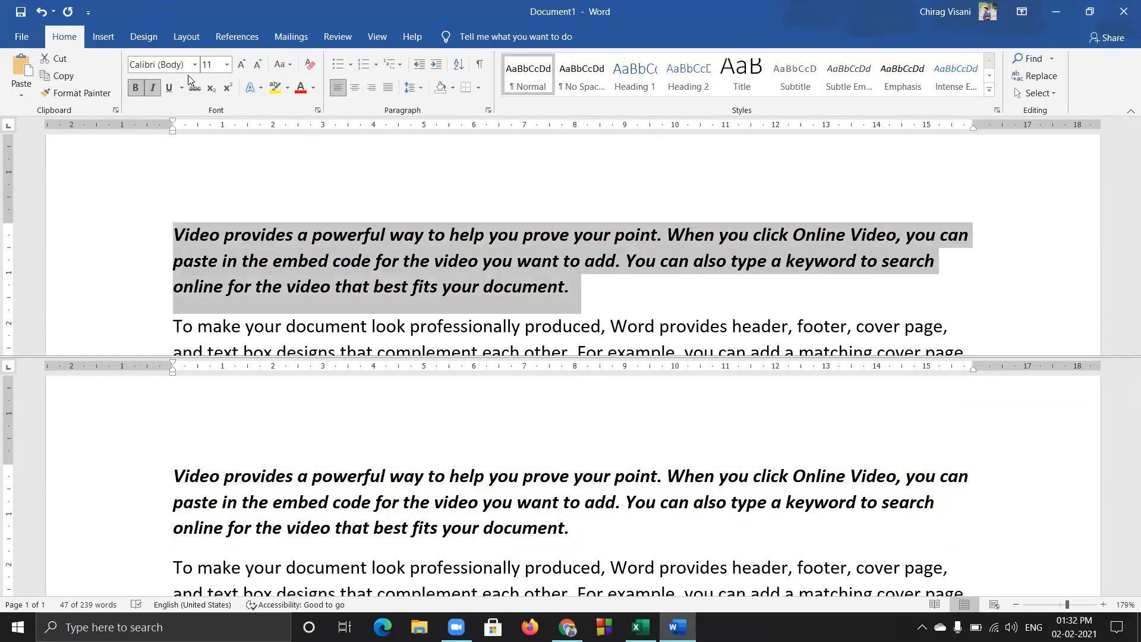
{"action": "left_click", "coordinate": [288, 88]}
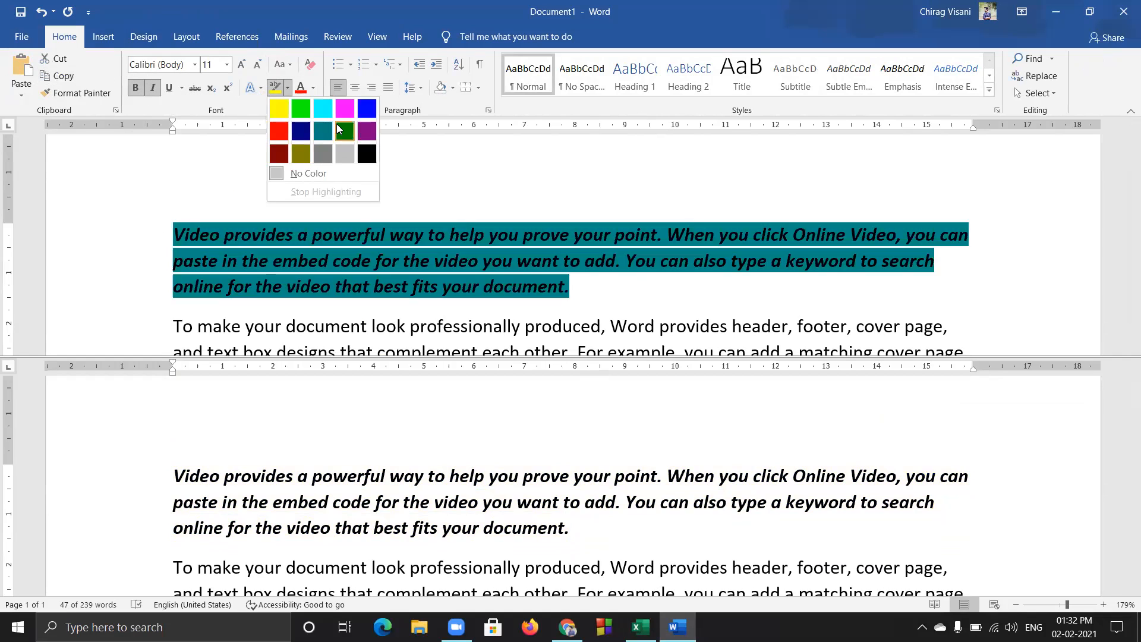
{"action": "left_click", "coordinate": [322, 108]}
{"action": "key", "text": "Left"}
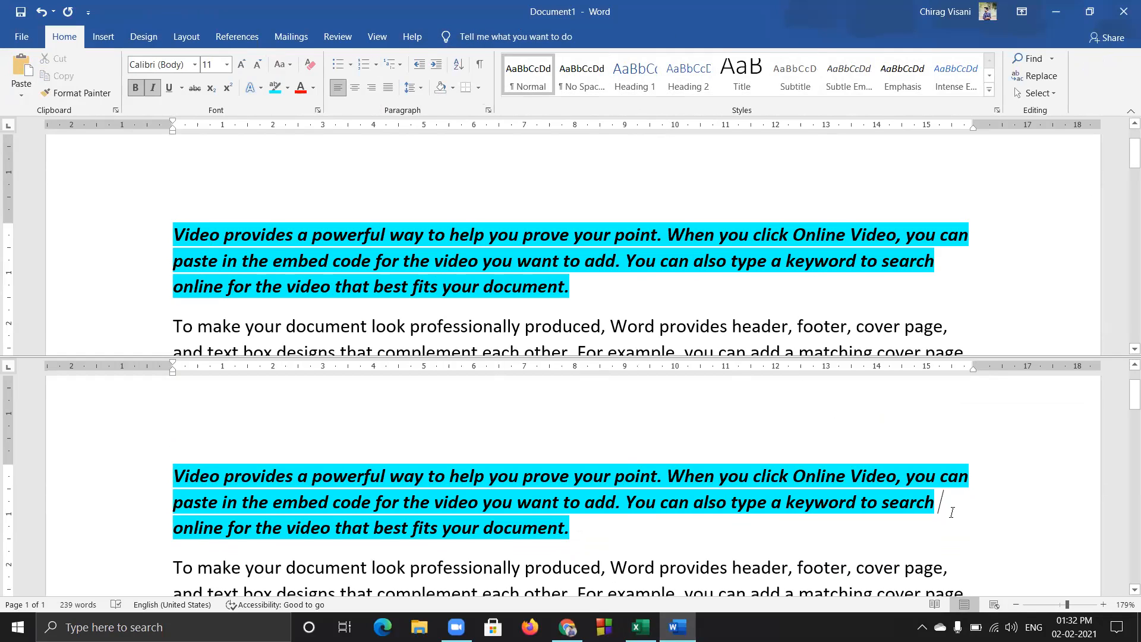
{"action": "left_click", "coordinate": [340, 37]}
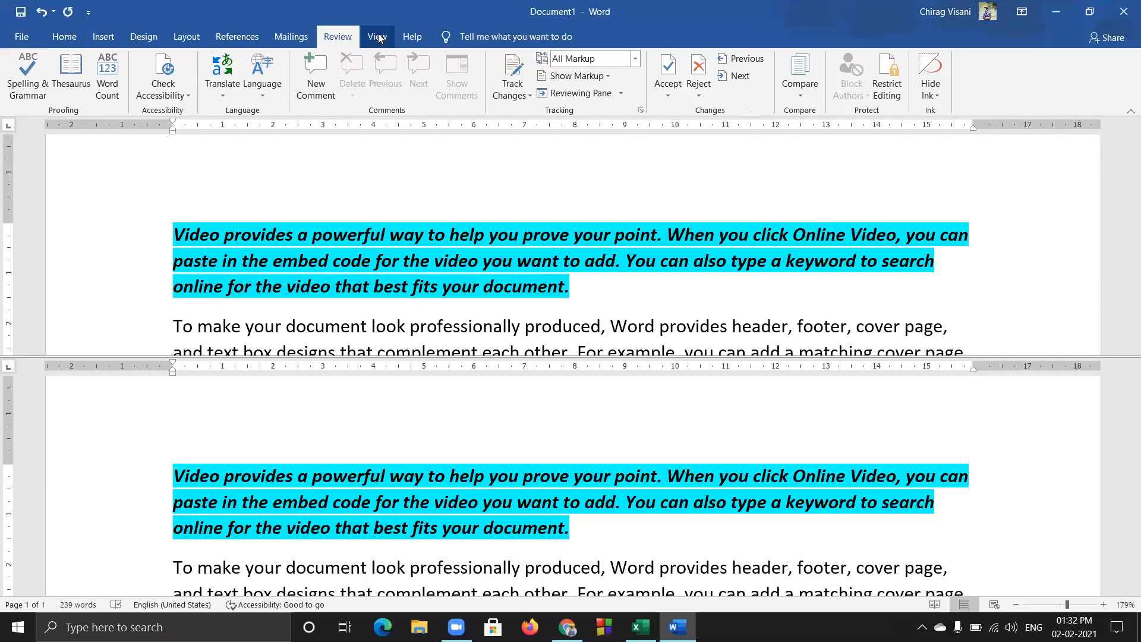
Remove the window split so the document shows in a single pane
{"action": "left_click", "coordinate": [378, 37]}
{"action": "left_click", "coordinate": [405, 39]}
{"action": "left_click", "coordinate": [378, 36]}
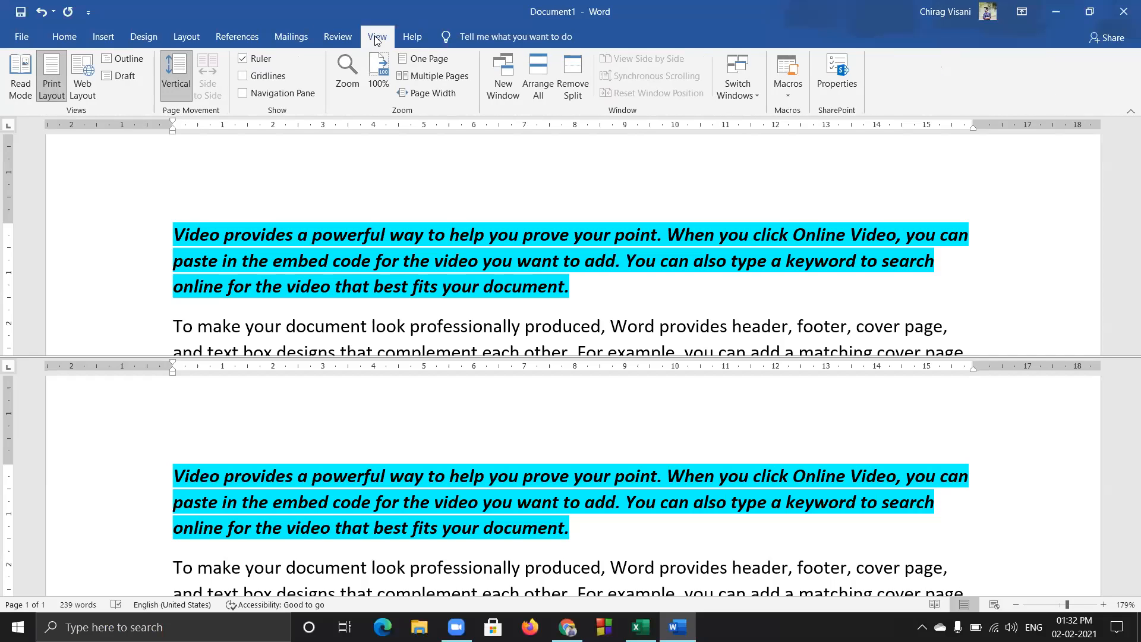
{"action": "left_click", "coordinate": [574, 92]}
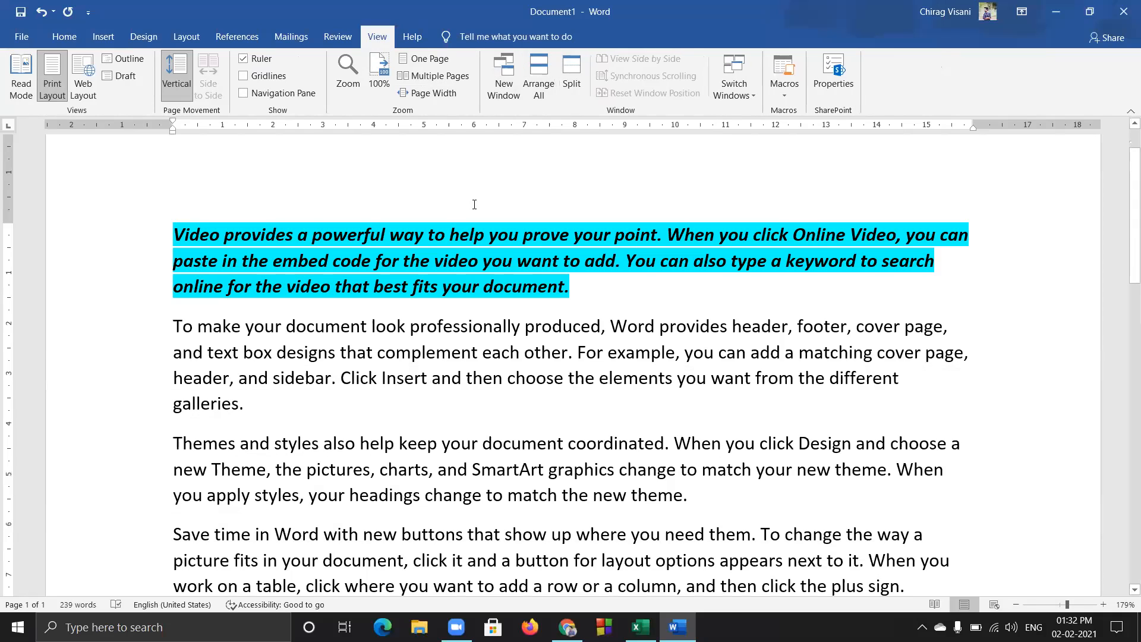
{"action": "scroll", "coordinate": [803, 241], "scroll_direction": "down", "scroll_amount": 3}
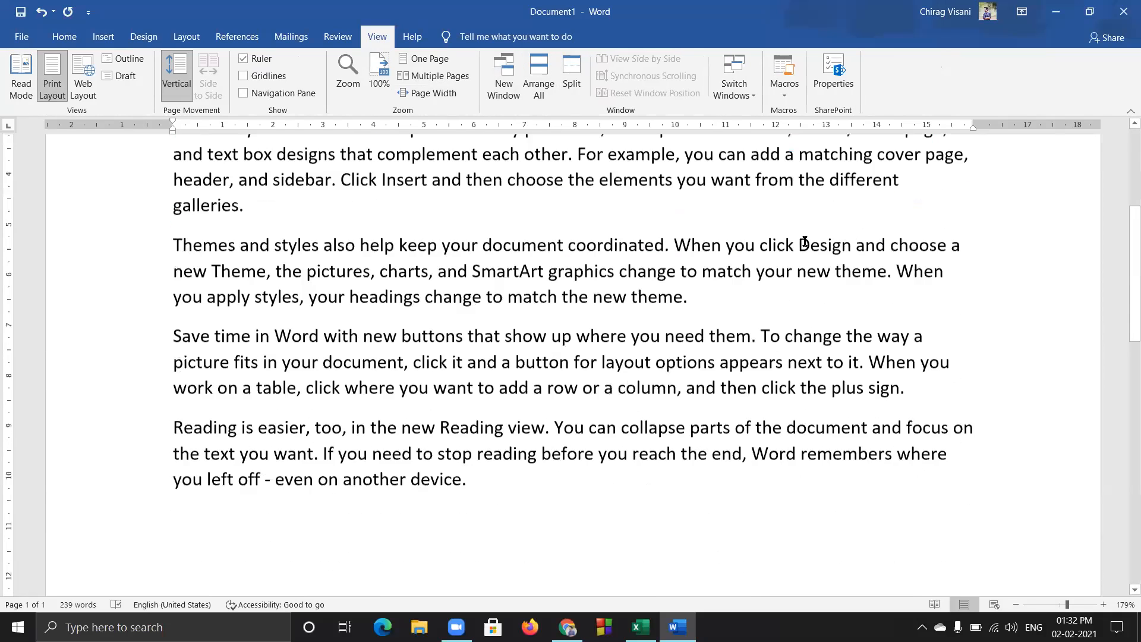
{"action": "scroll", "coordinate": [805, 238], "scroll_direction": "up", "scroll_amount": 4}
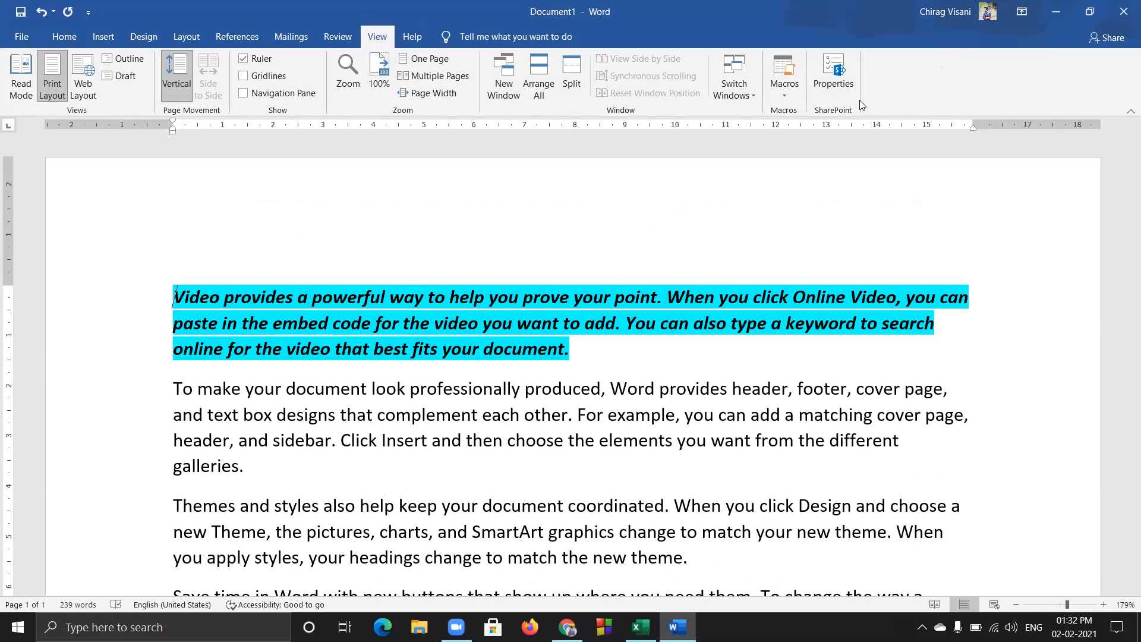
Open two additional windows of the document from Document1:1, and switch to Document1:2
{"action": "left_click", "coordinate": [506, 74]}
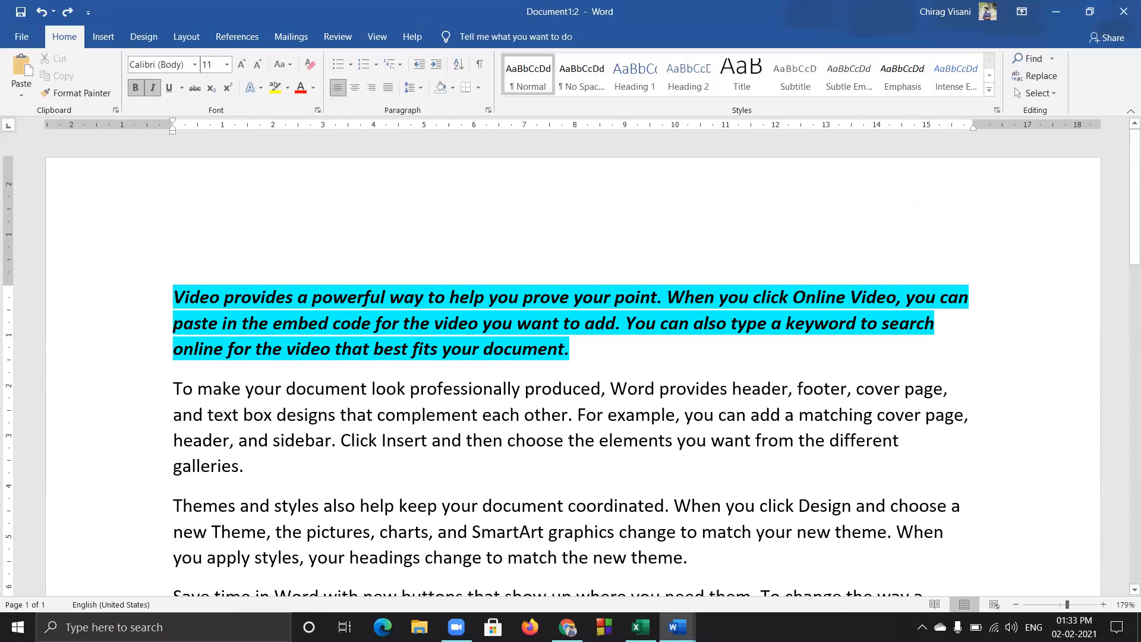
{"action": "mouse_move", "coordinate": [678, 627]}
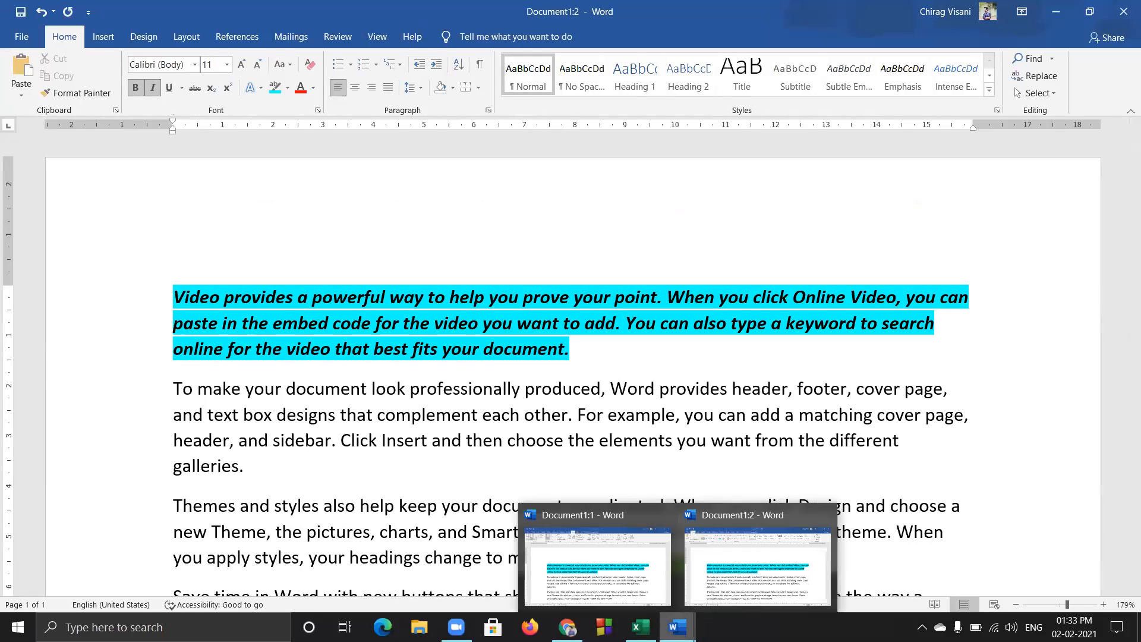
{"action": "left_click", "coordinate": [627, 573]}
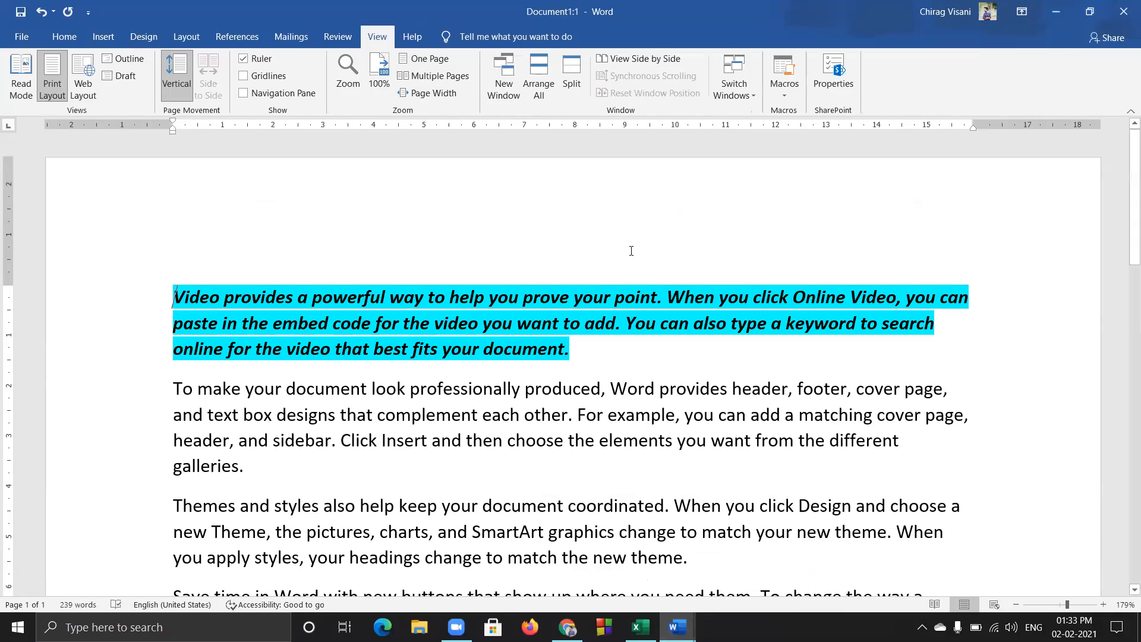
{"action": "left_click", "coordinate": [506, 75]}
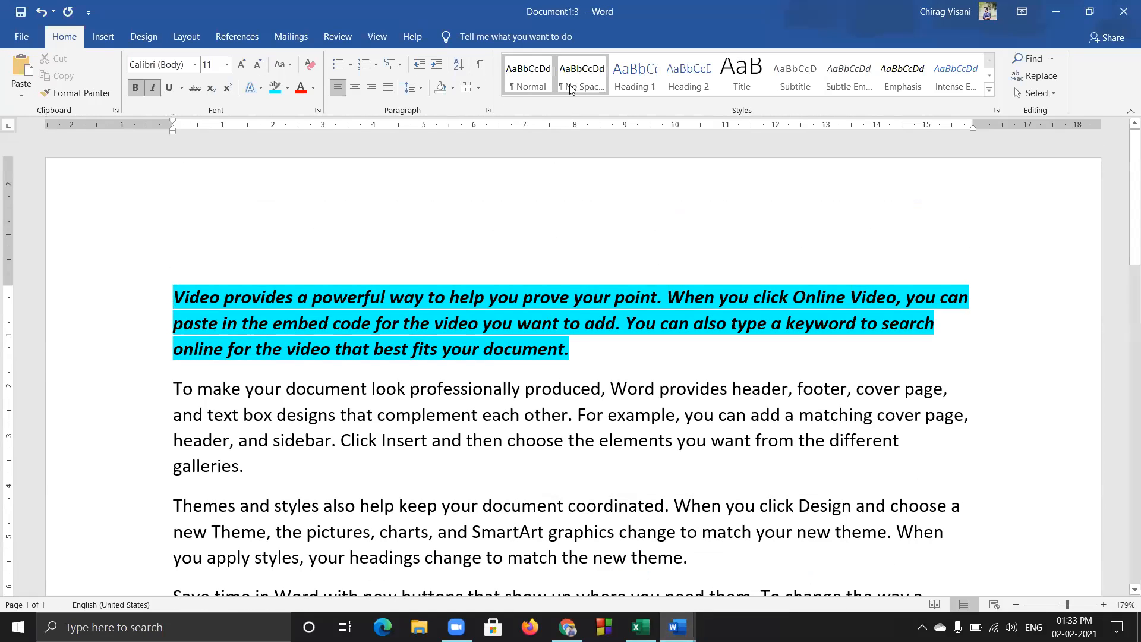
{"action": "mouse_move", "coordinate": [677, 627]}
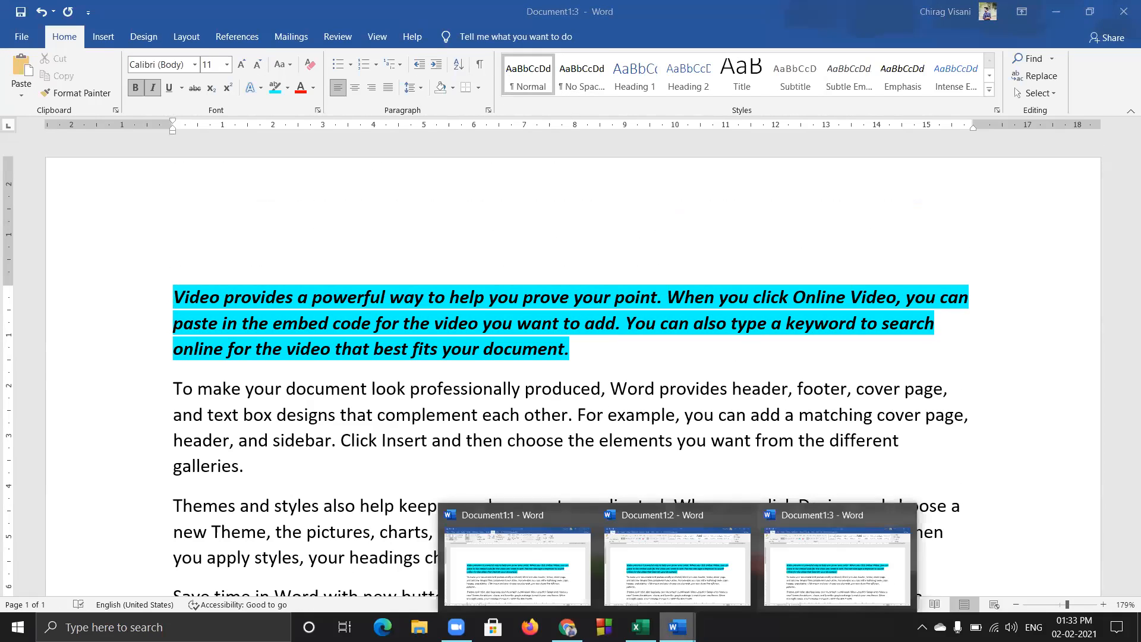
{"action": "left_click", "coordinate": [527, 578]}
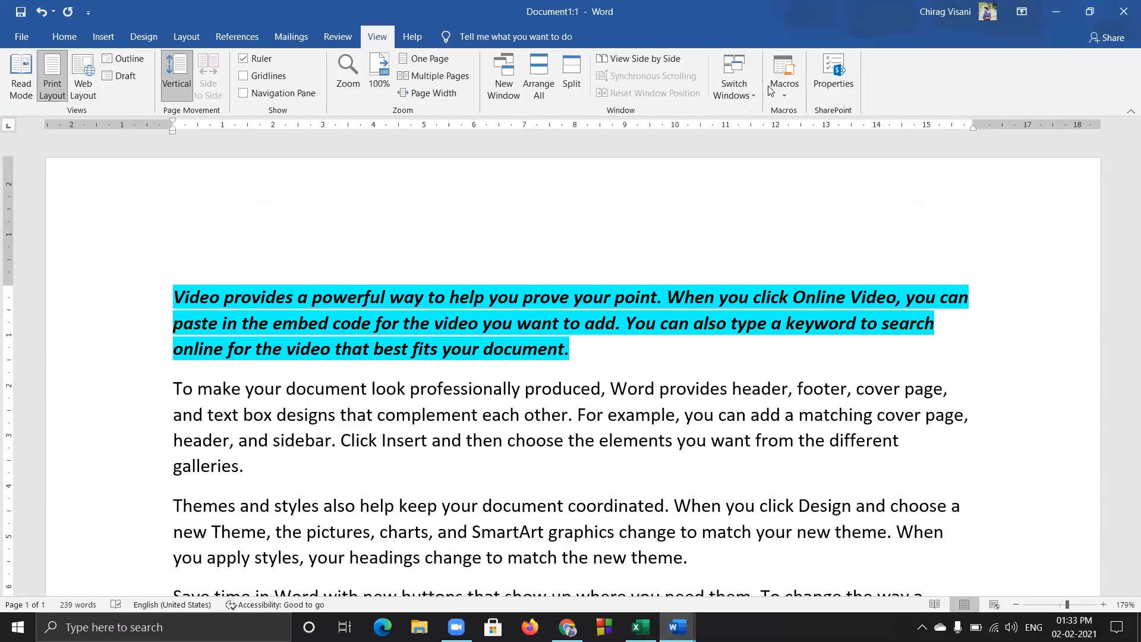
{"action": "left_click", "coordinate": [743, 96]}
{"action": "left_click", "coordinate": [740, 127]}
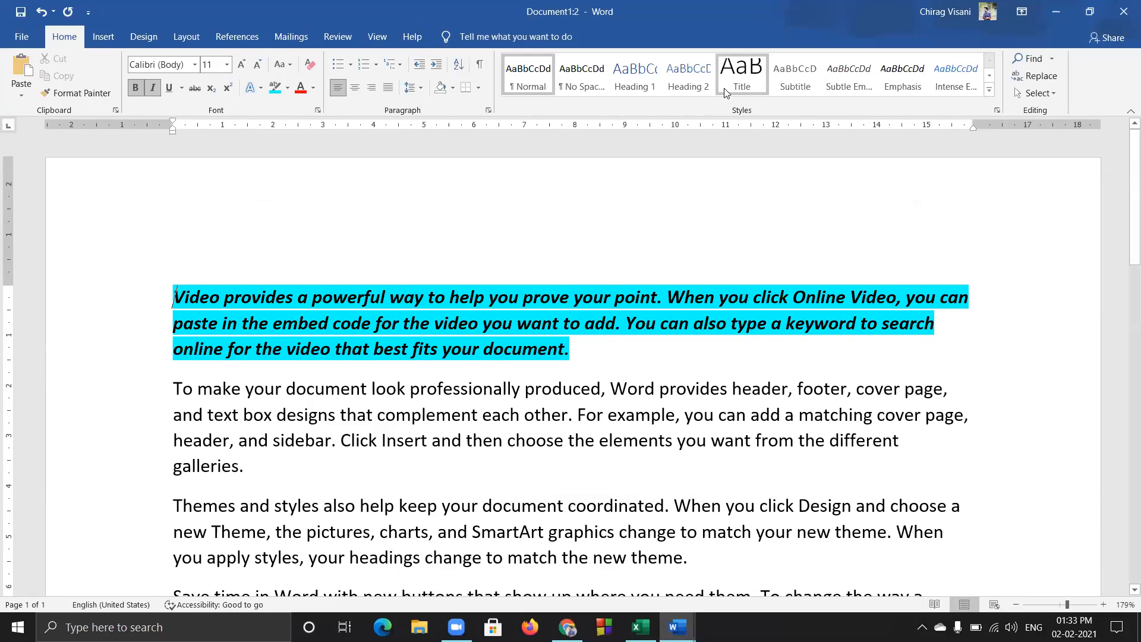
Dismiss the extra document windows and maximize the one that remains
{"action": "left_click", "coordinate": [1056, 11]}
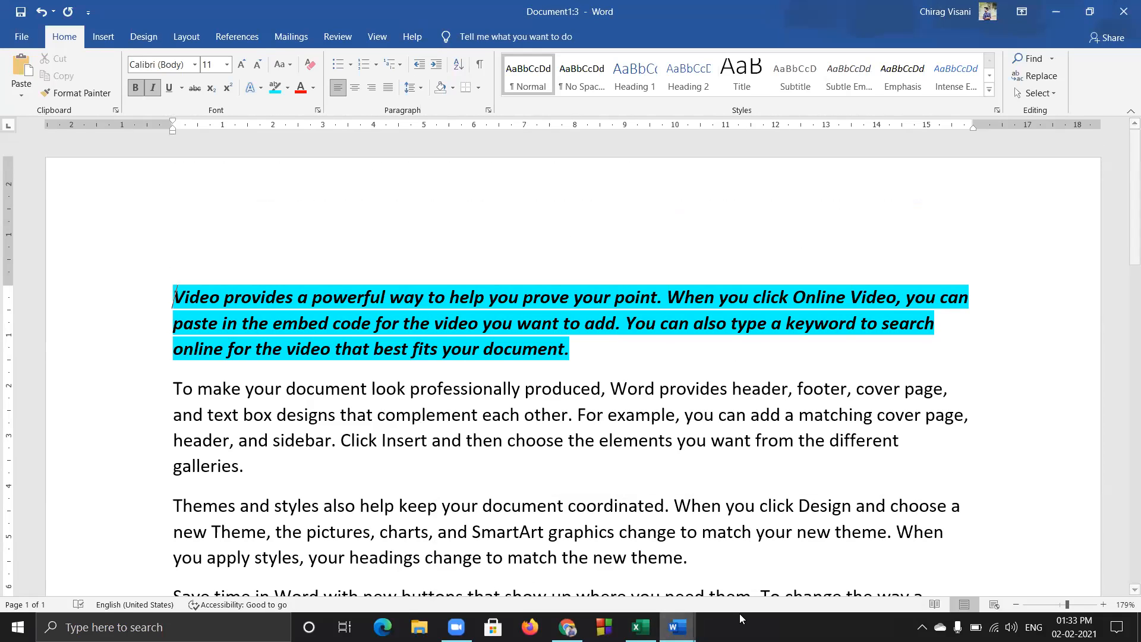
{"action": "left_click", "coordinate": [1056, 12]}
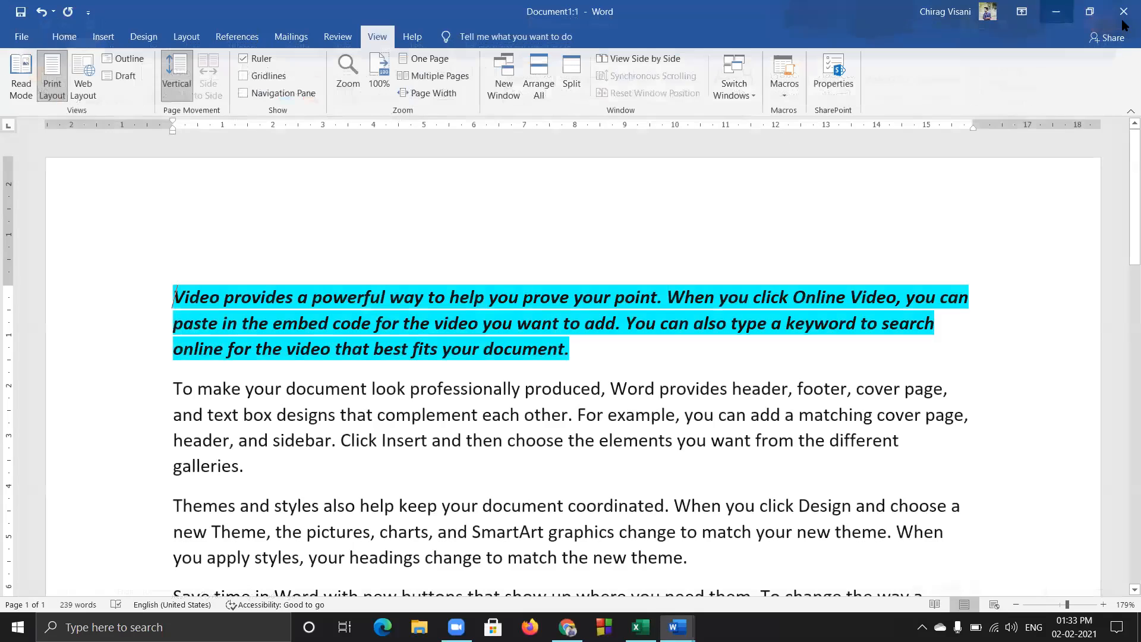
{"action": "double_click", "coordinate": [813, 8]}
{"action": "left_click", "coordinate": [1124, 12]}
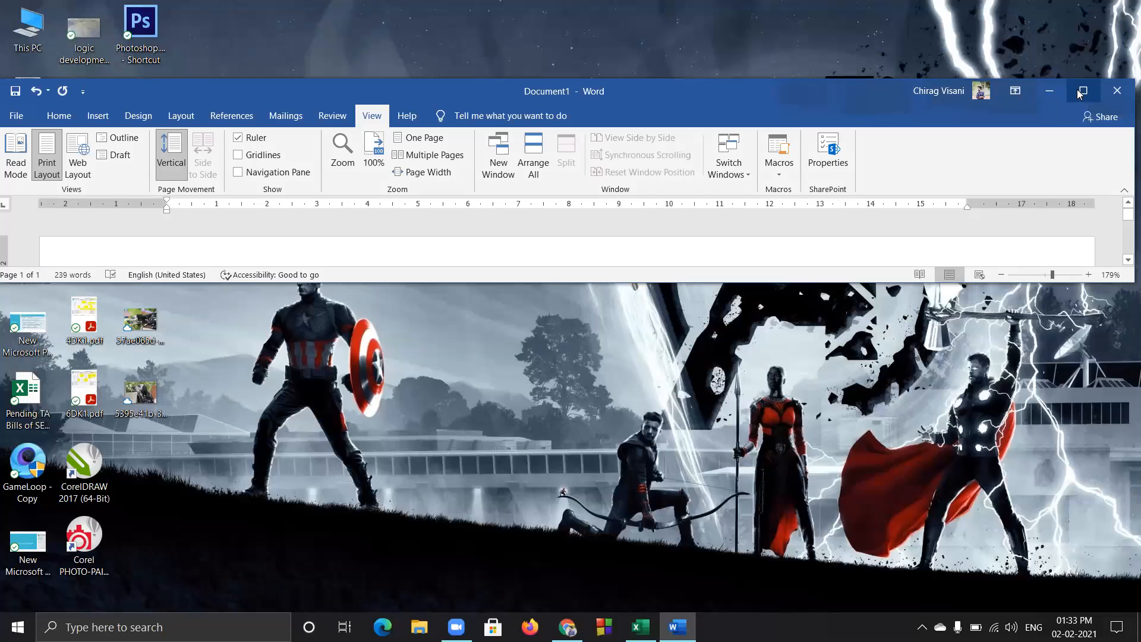
{"action": "left_click", "coordinate": [1081, 93]}
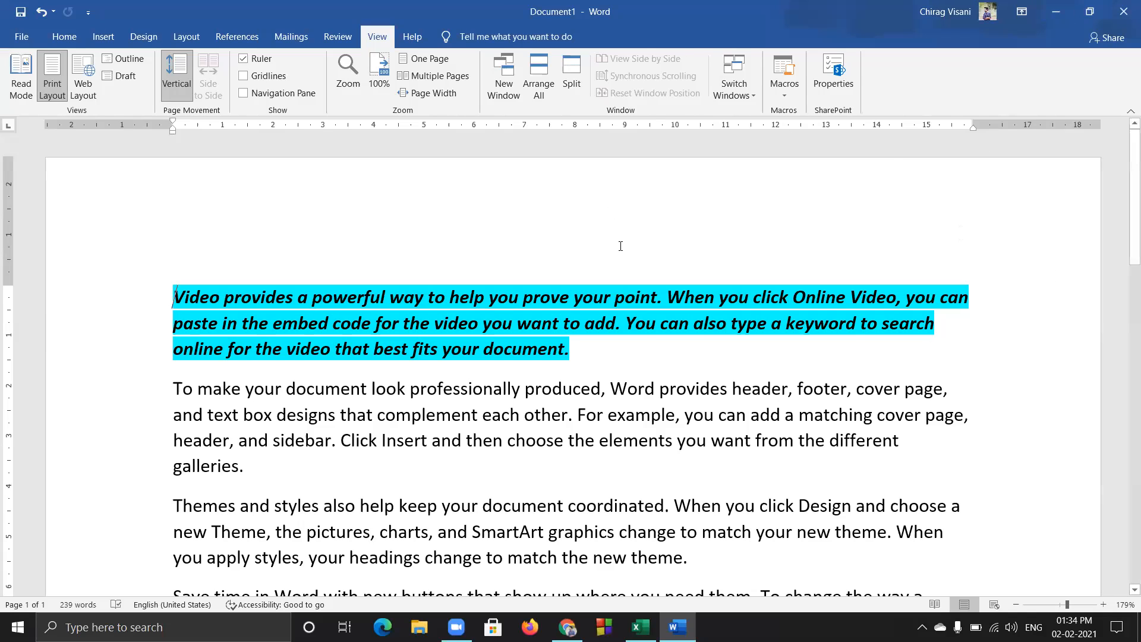
{"action": "left_click_drag", "start_coordinate": [578, 356], "coordinate": [146, 303]}
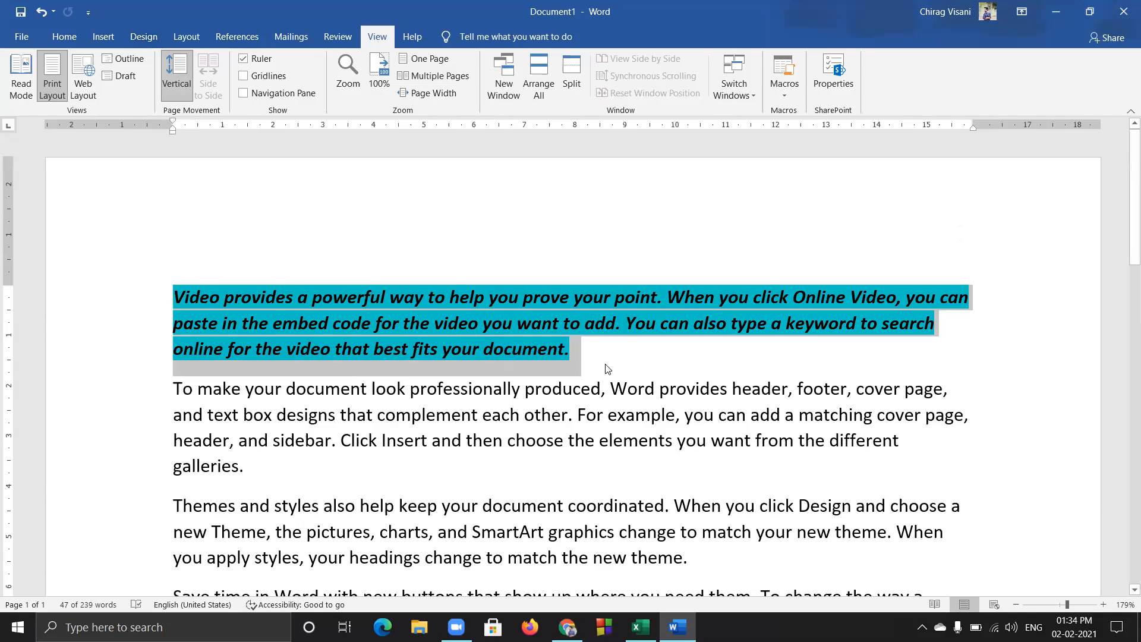
{"action": "left_click", "coordinate": [586, 352]}
{"action": "triple_click", "coordinate": [587, 356]}
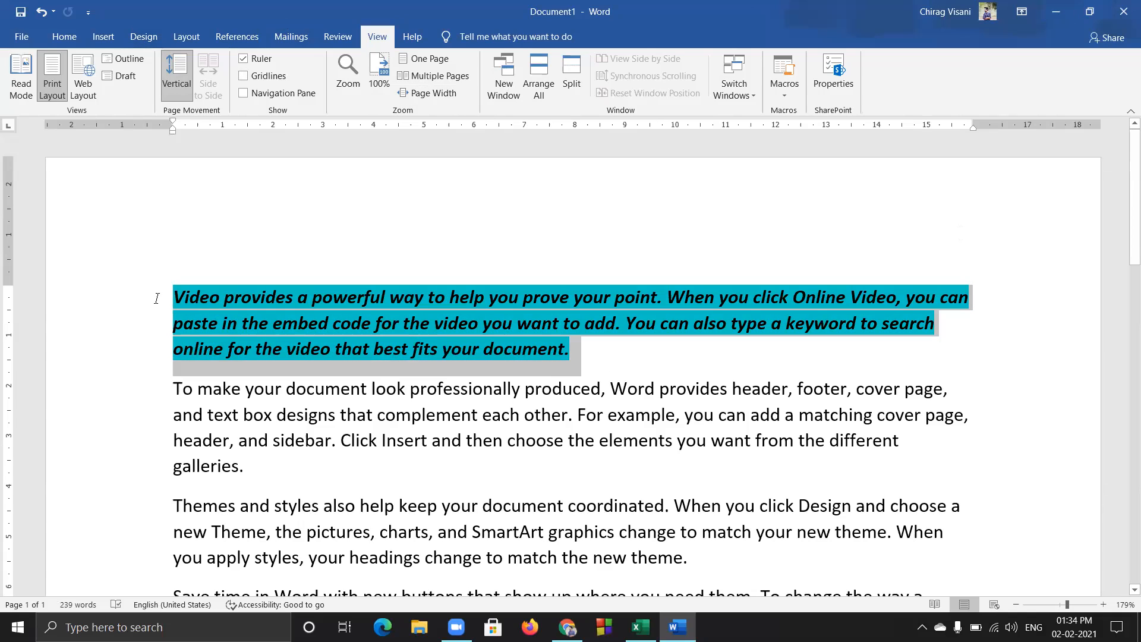
{"action": "left_click", "coordinate": [589, 360]}
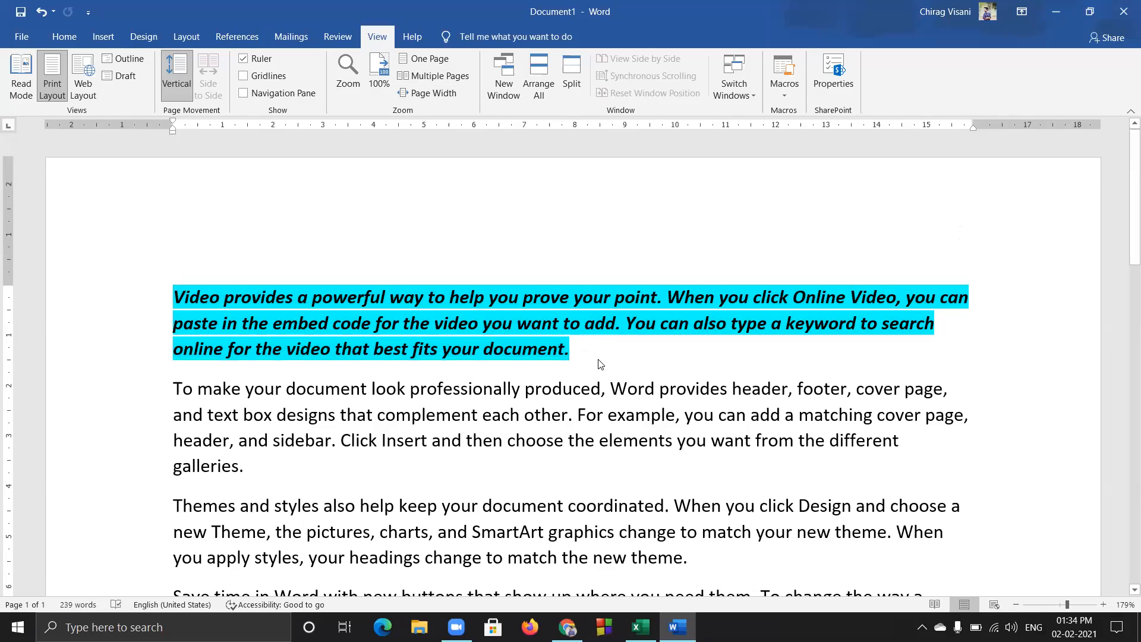
{"action": "scroll", "coordinate": [568, 350], "scroll_direction": "down", "scroll_amount": 4}
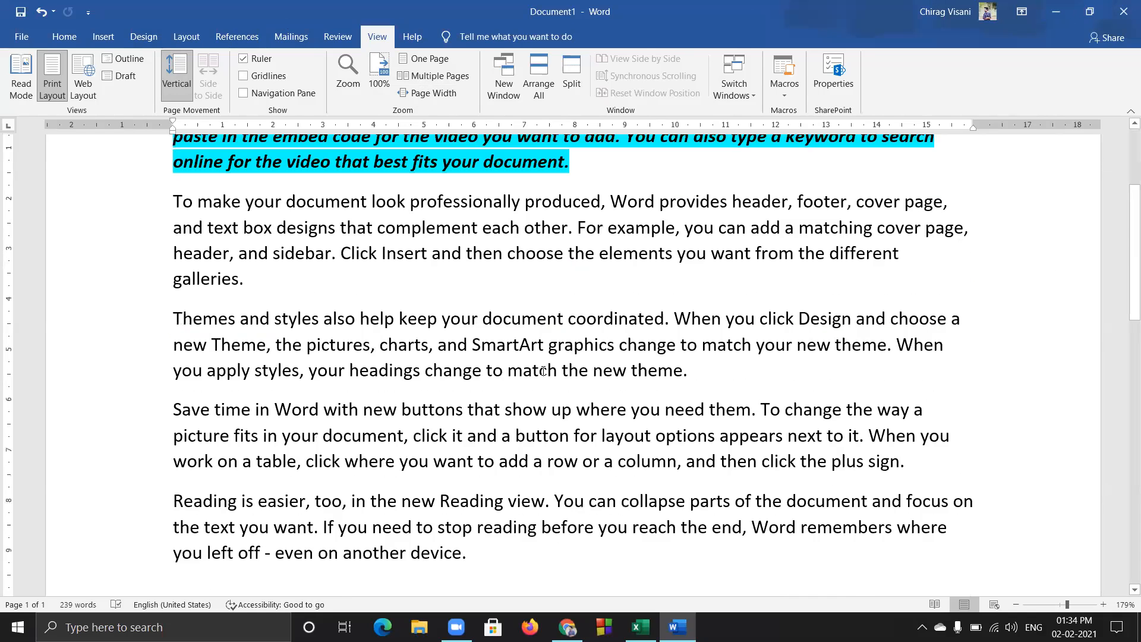
{"action": "scroll", "coordinate": [837, 176], "scroll_direction": "up", "scroll_amount": 2}
Start recording a macro named Macro1, stored in All Documents (Normal.dotm)
{"action": "left_click", "coordinate": [785, 89]}
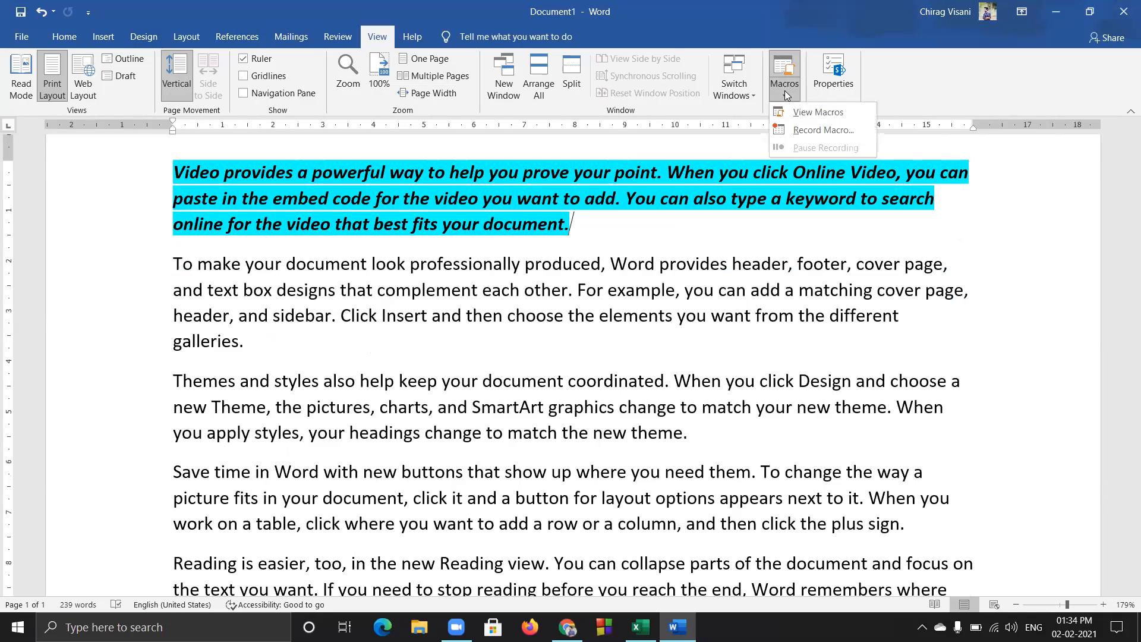
{"action": "left_click", "coordinate": [822, 130]}
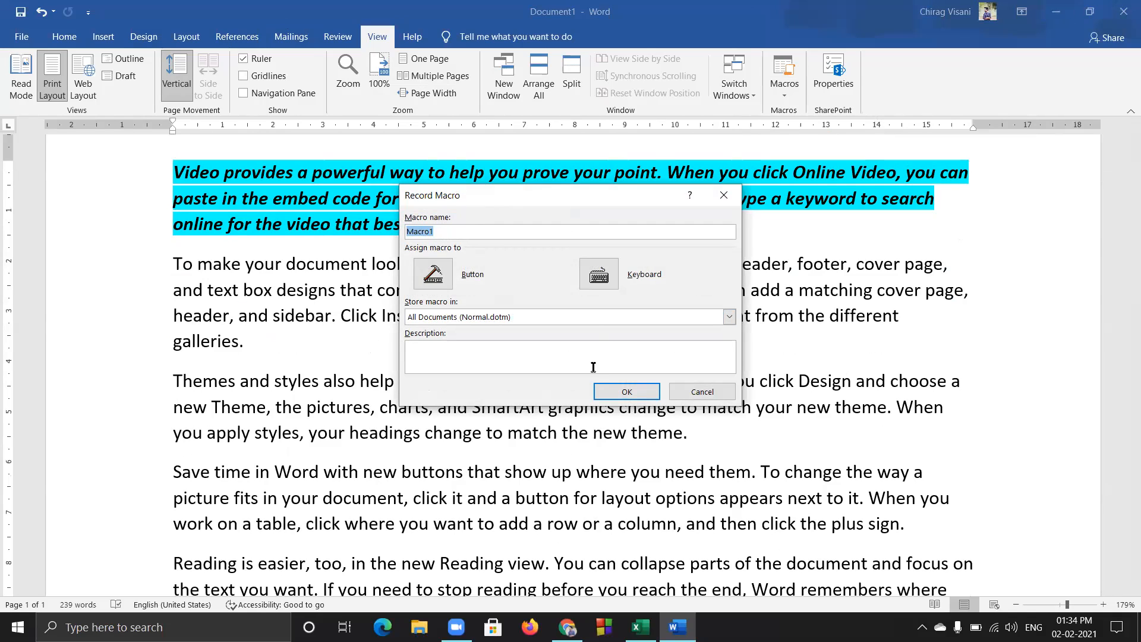
{"action": "left_click", "coordinate": [607, 394]}
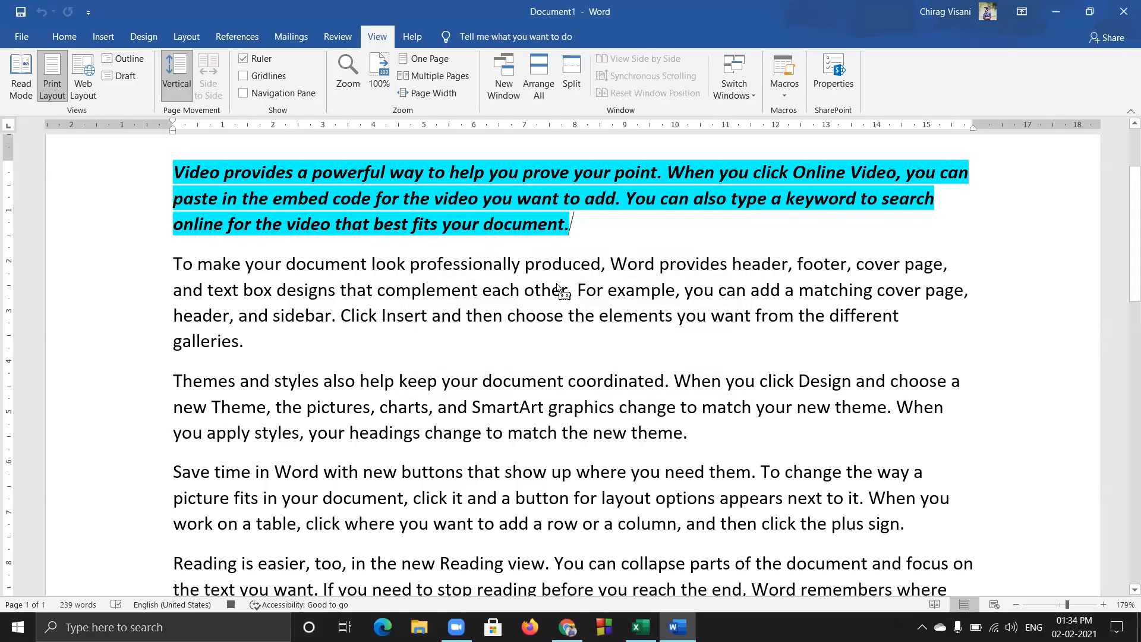
Highlight the second paragraph, beginning "To make your document look professionally produced", in blue
{"action": "left_click_drag", "start_coordinate": [249, 346], "coordinate": [182, 263]}
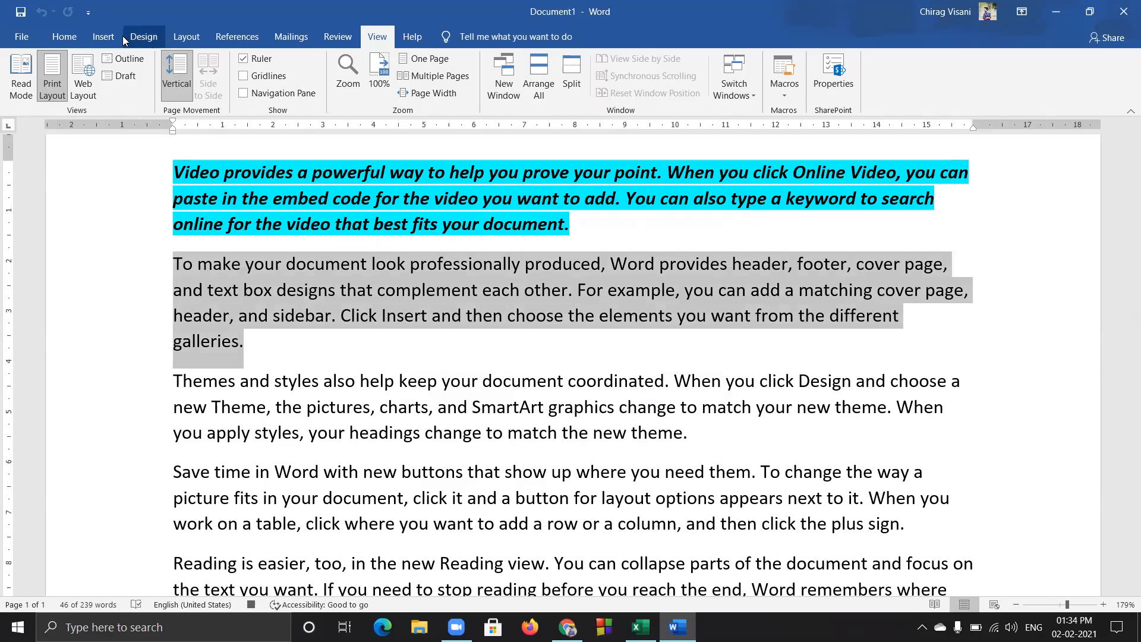
{"action": "left_click", "coordinate": [98, 37]}
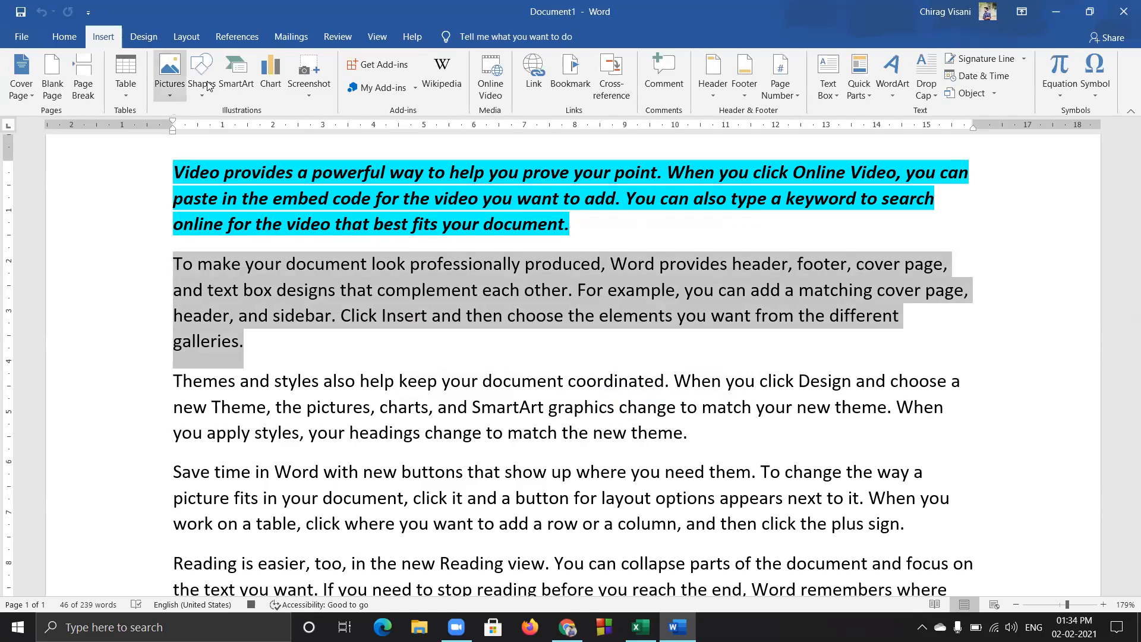
{"action": "left_click", "coordinate": [64, 37]}
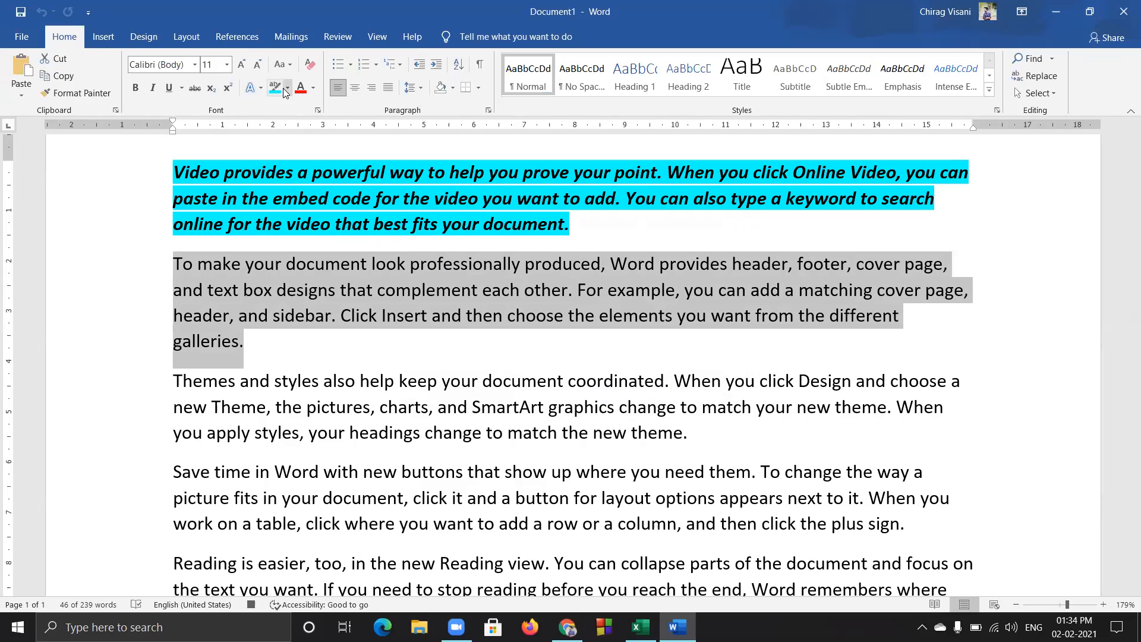
{"action": "left_click", "coordinate": [288, 87]}
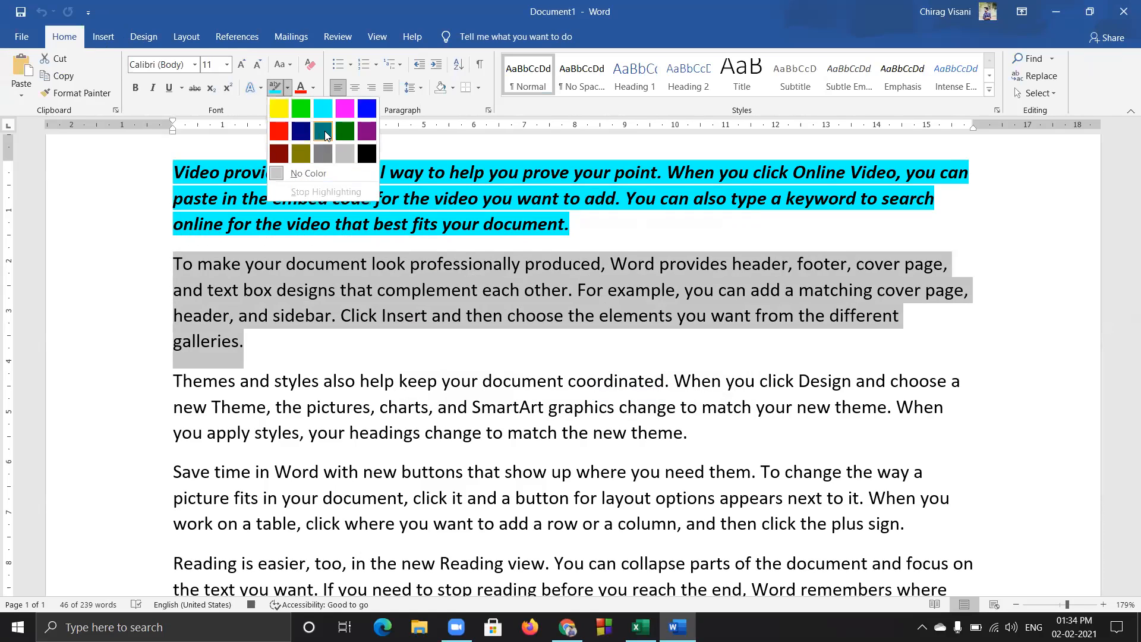
{"action": "left_click", "coordinate": [367, 109]}
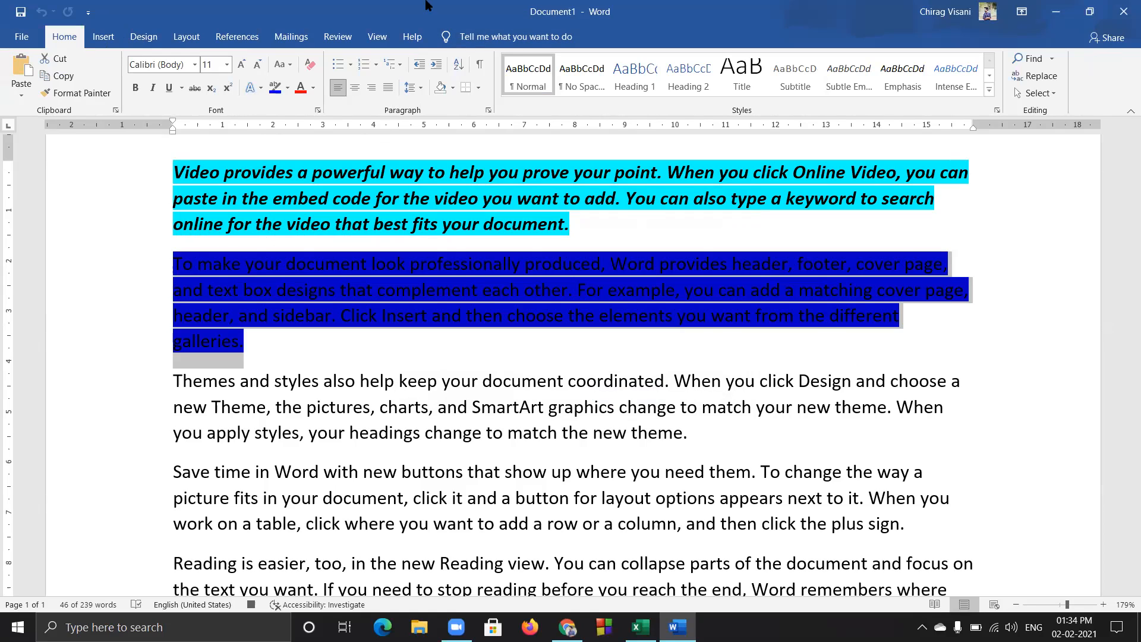
Select all the document text and stop recording the macro
{"action": "left_click_drag", "start_coordinate": [418, 287], "coordinate": [539, 291]}
{"action": "key", "text": "ctrl+a"}
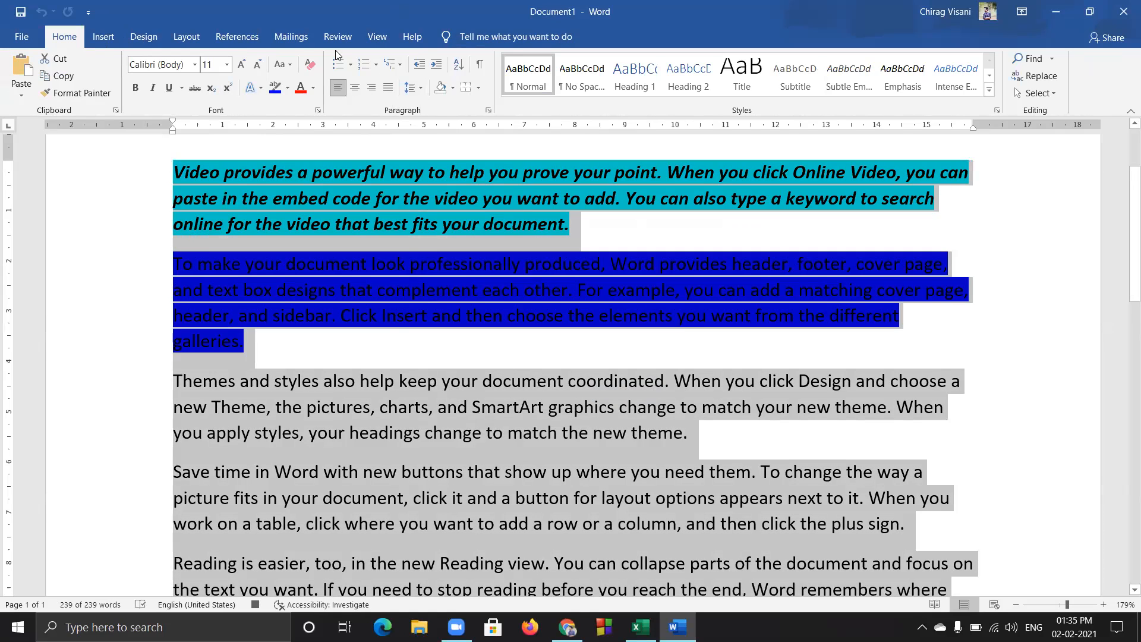
{"action": "left_click", "coordinate": [384, 35]}
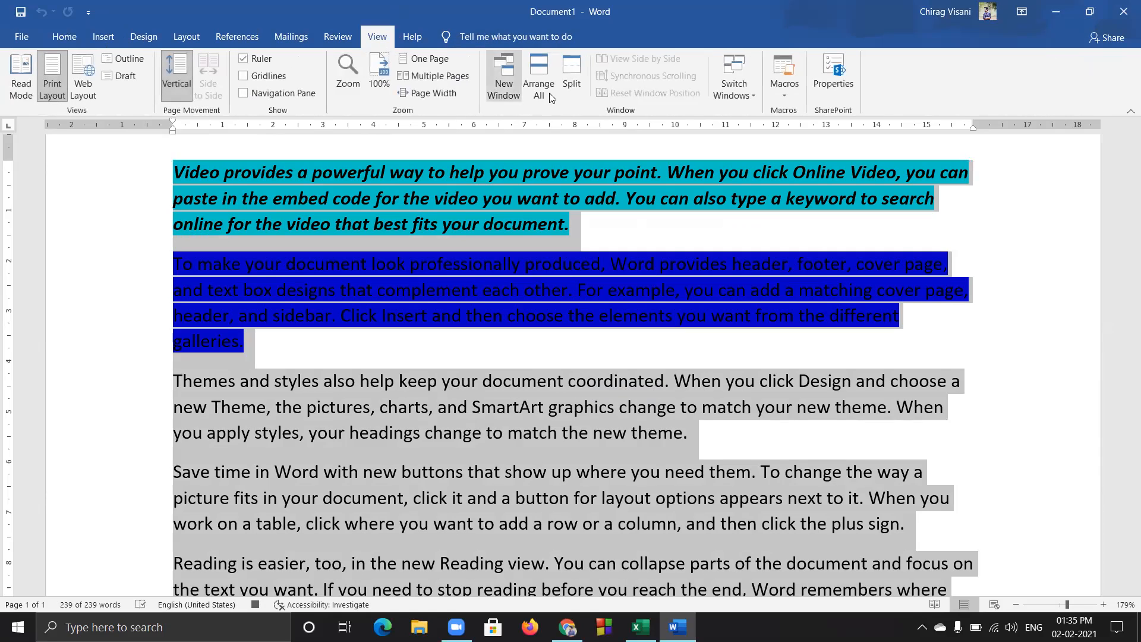
{"action": "left_click", "coordinate": [781, 92]}
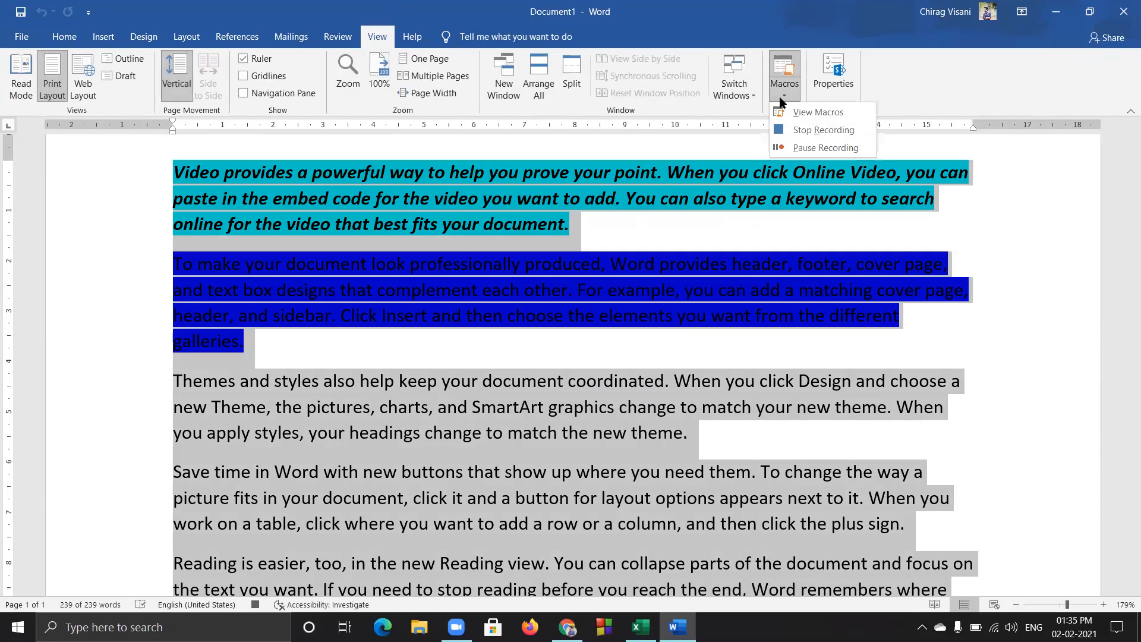
{"action": "left_click", "coordinate": [832, 131]}
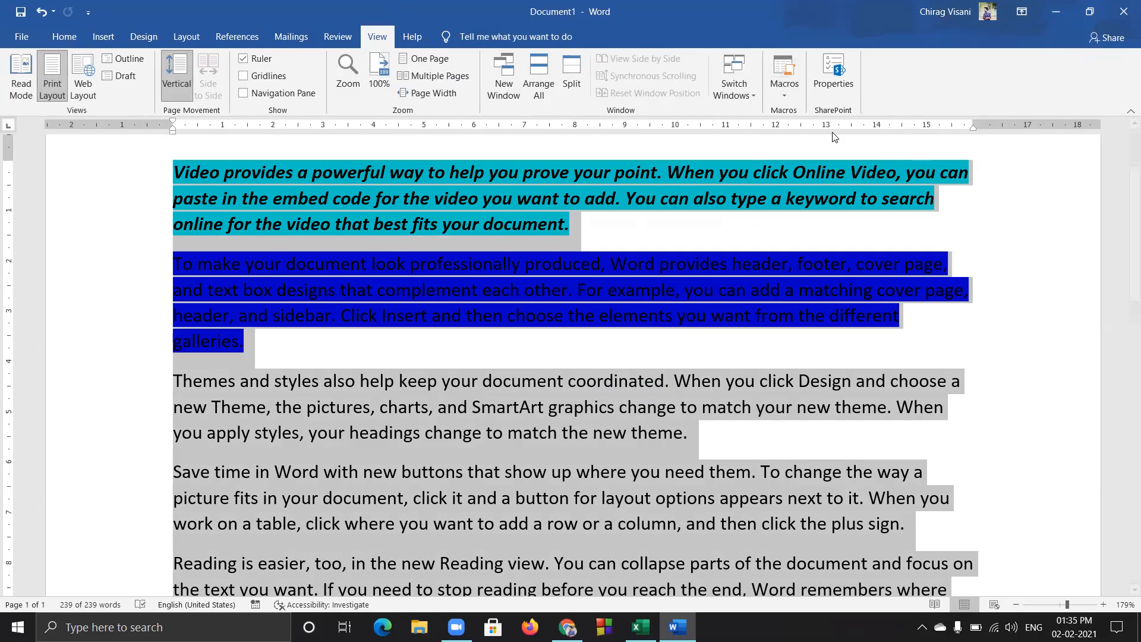
Delete all the text from the document, leaving a blank page
{"action": "left_click", "coordinate": [701, 435]}
{"action": "key", "text": "ctrl+a"}
{"action": "key", "text": "Delete"}
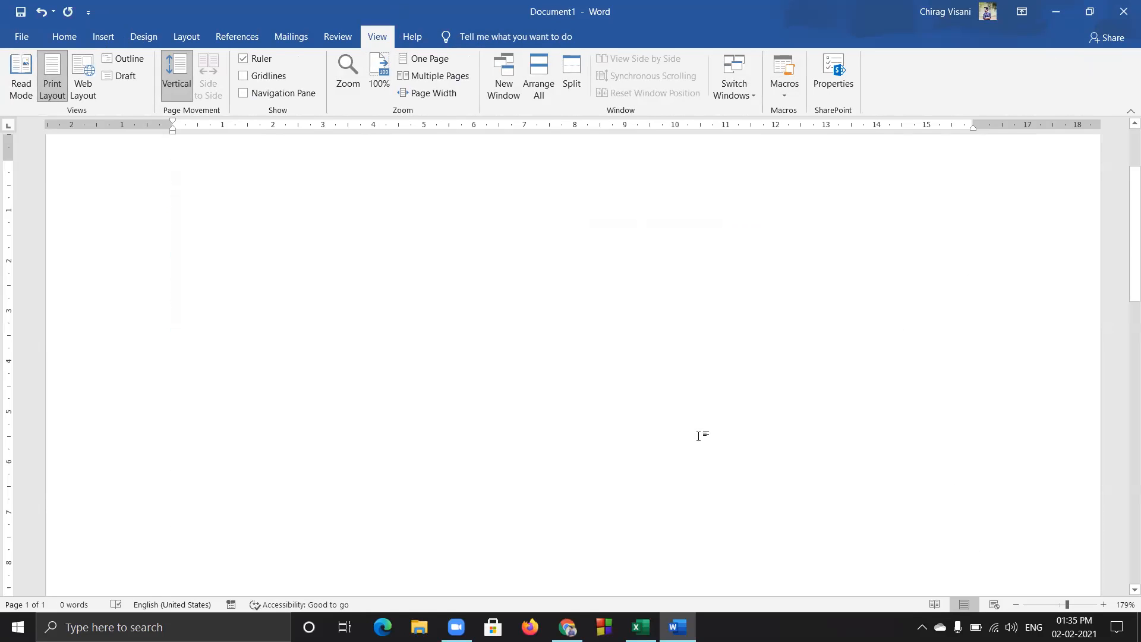
{"action": "scroll", "coordinate": [701, 429], "scroll_direction": "up", "scroll_amount": 3}
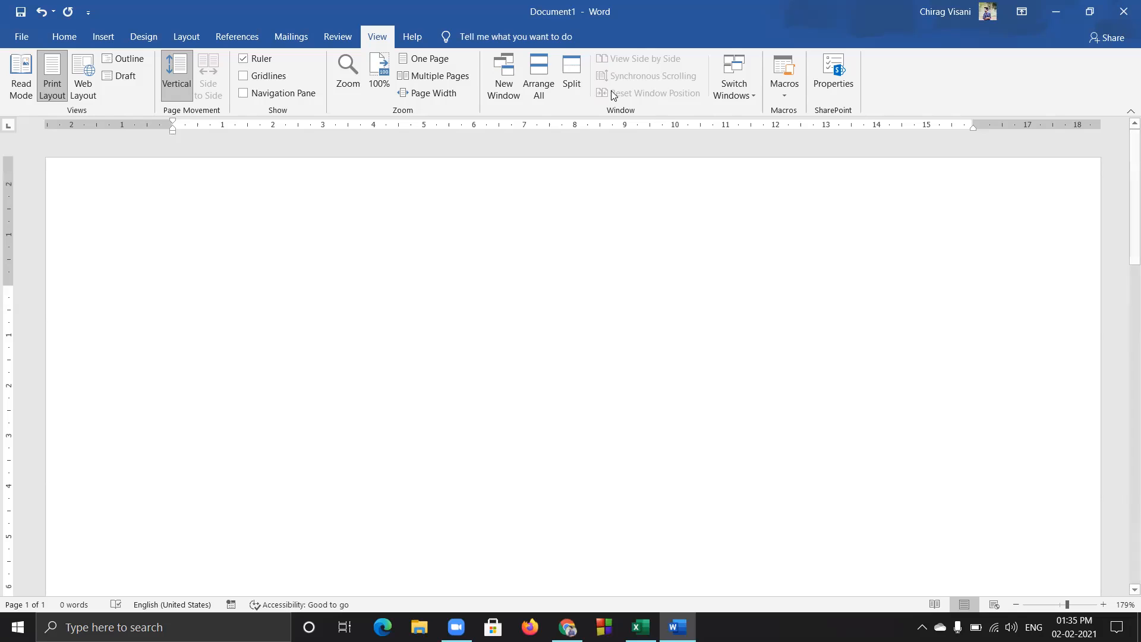
Run Macro1 twice on the blank document
{"action": "left_click", "coordinate": [787, 93]}
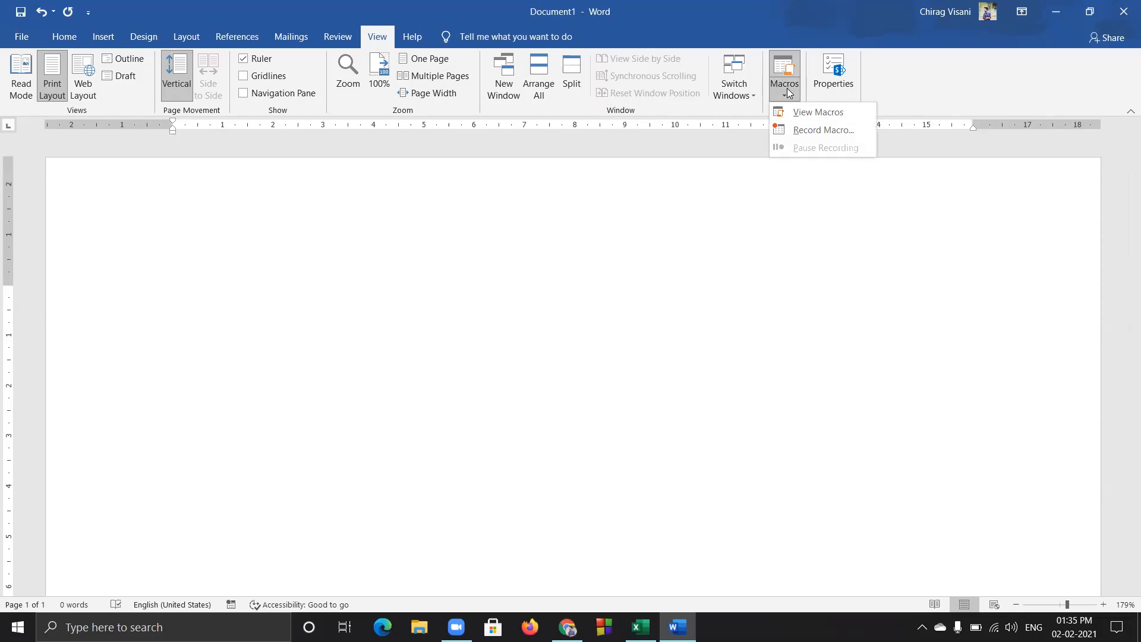
{"action": "left_click", "coordinate": [830, 111]}
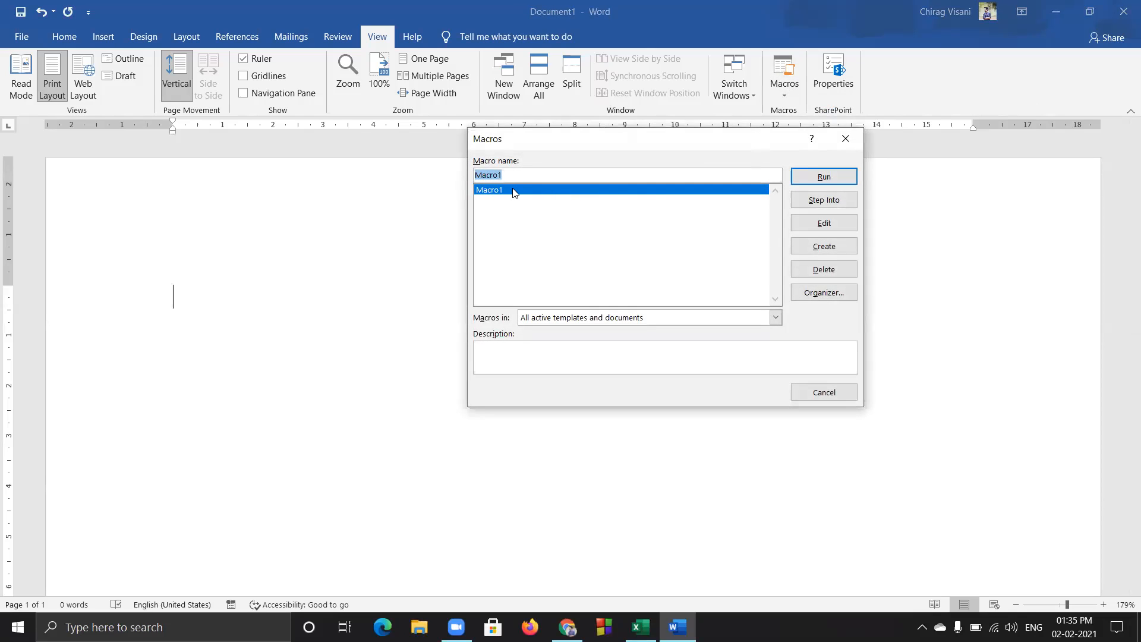
{"action": "left_click", "coordinate": [818, 181]}
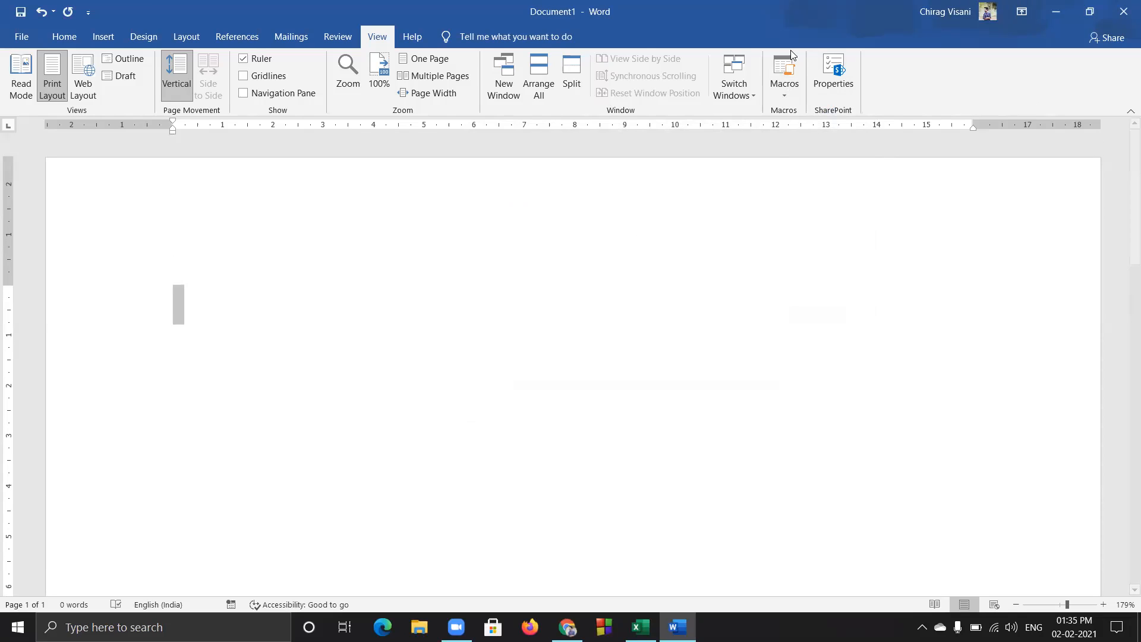
{"action": "left_click", "coordinate": [785, 92]}
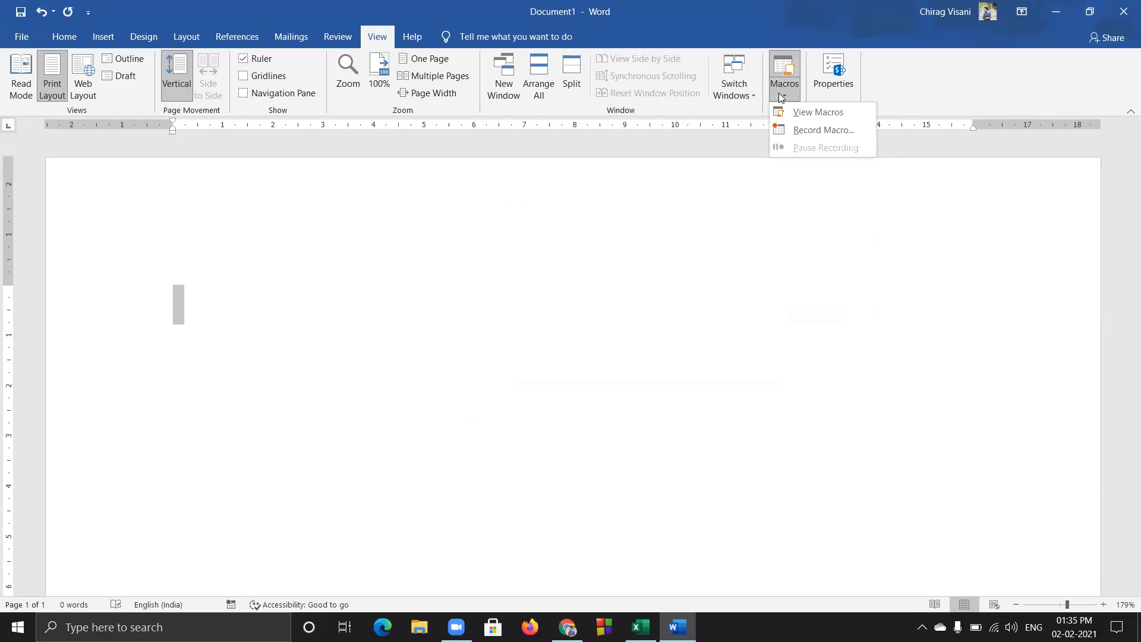
{"action": "left_click", "coordinate": [826, 114]}
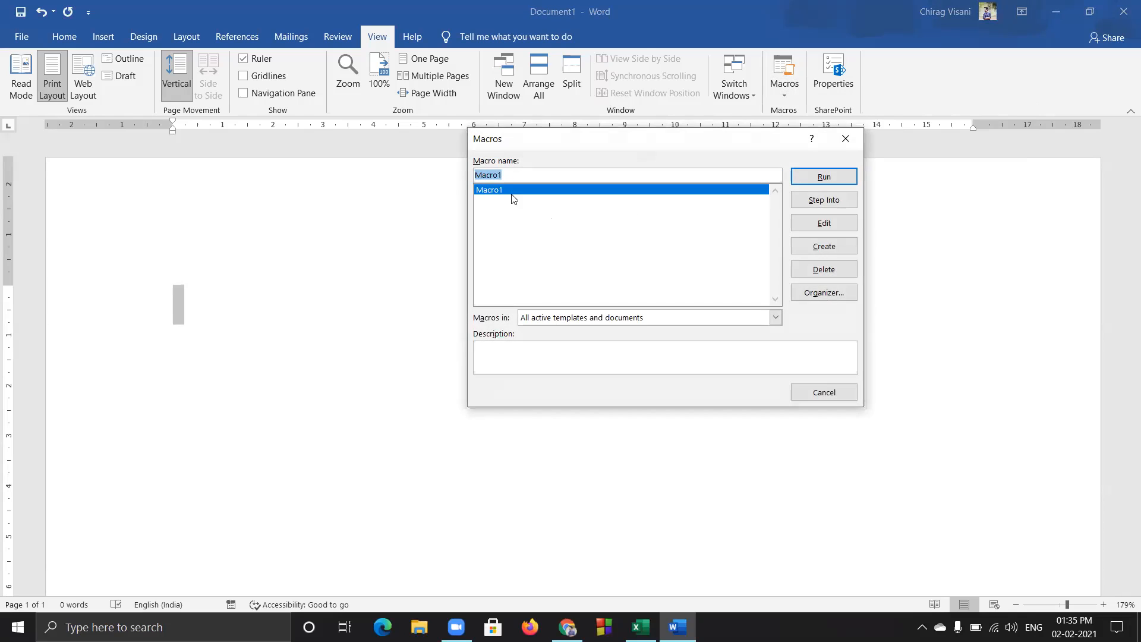
{"action": "left_click", "coordinate": [847, 176]}
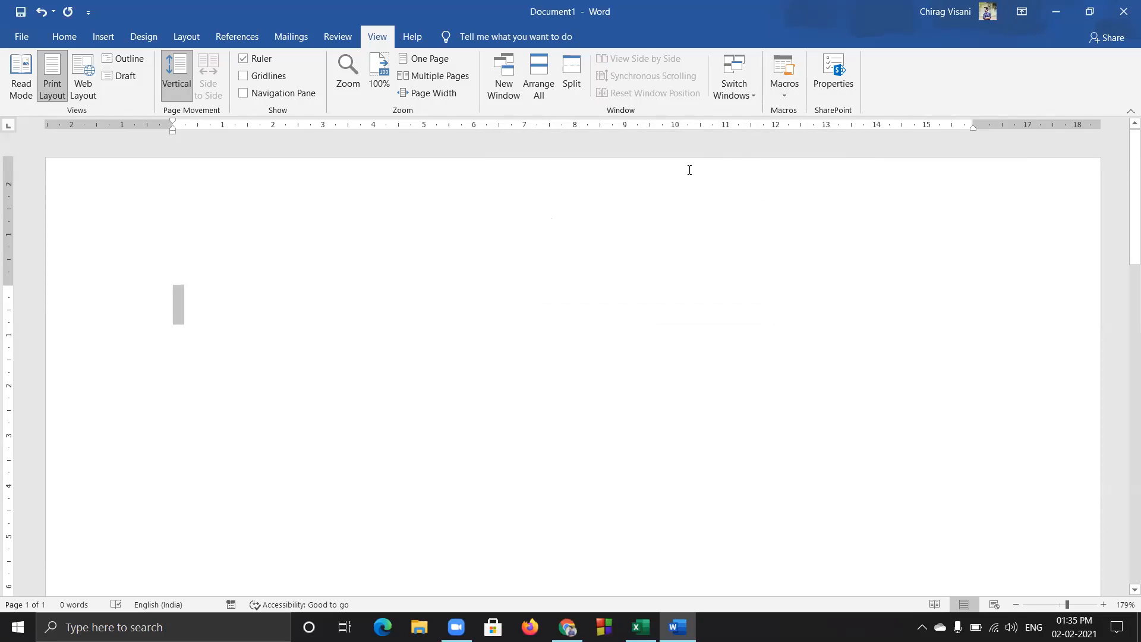
Delete Macro1 from the macros in all active templates and documents, then close the macro list
{"action": "left_click", "coordinate": [785, 93]}
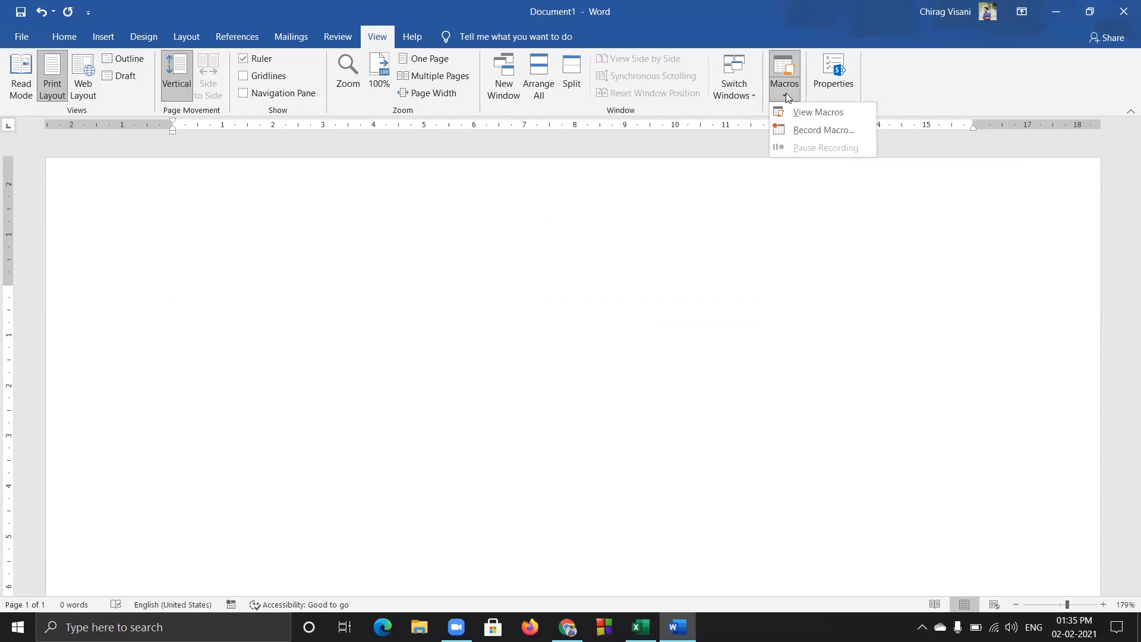
{"action": "left_click", "coordinate": [822, 113]}
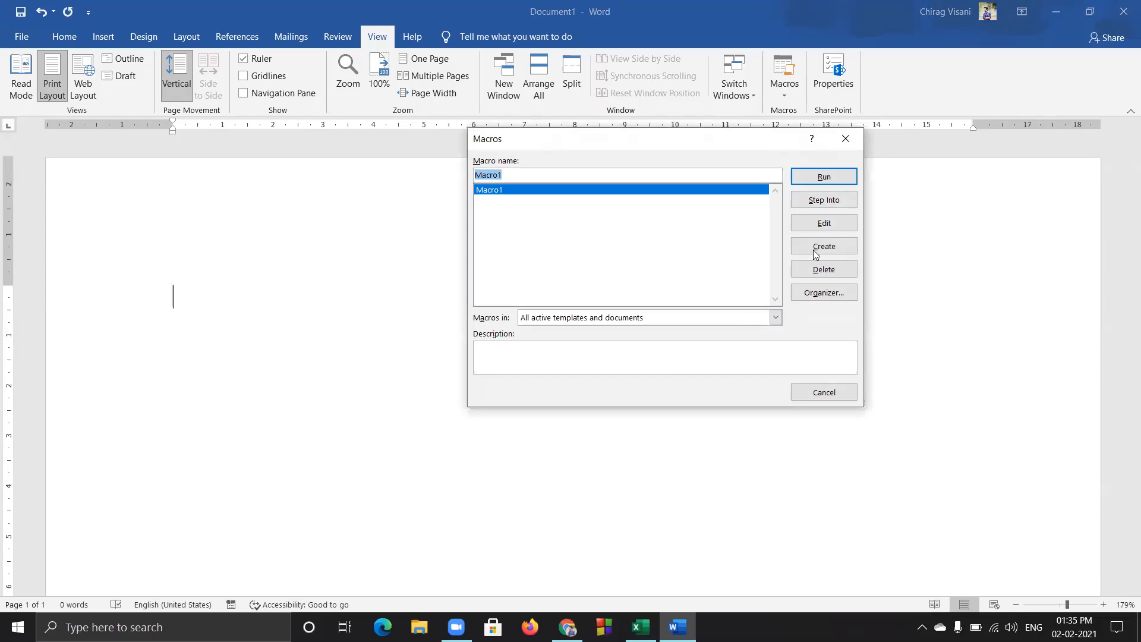
{"action": "left_click", "coordinate": [824, 269]}
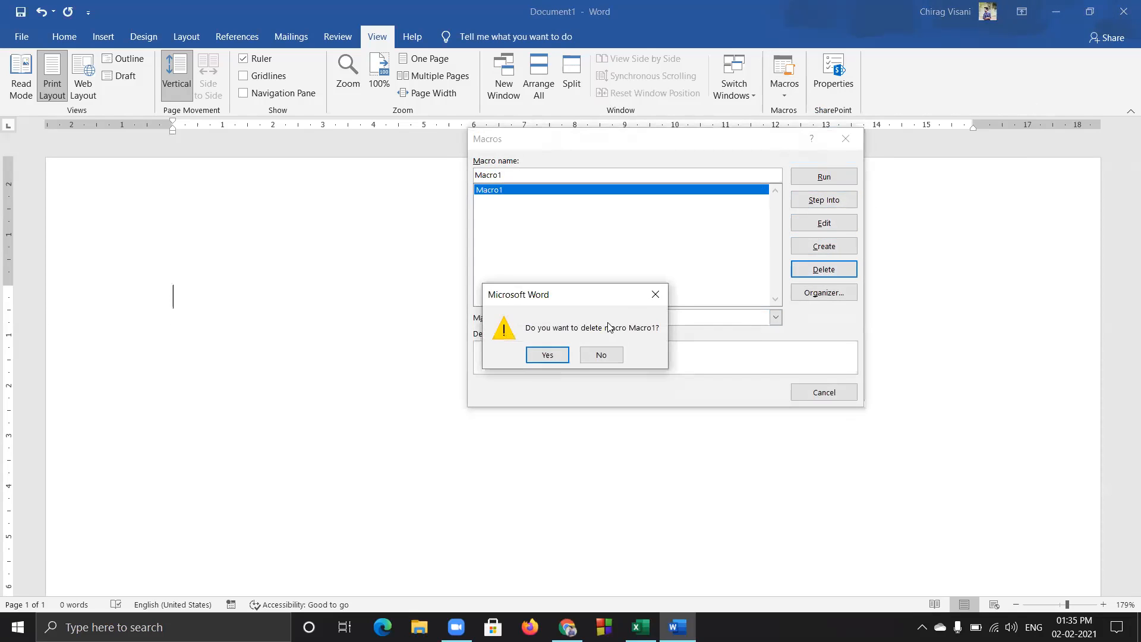
{"action": "left_click", "coordinate": [547, 359]}
{"action": "left_click", "coordinate": [850, 143]}
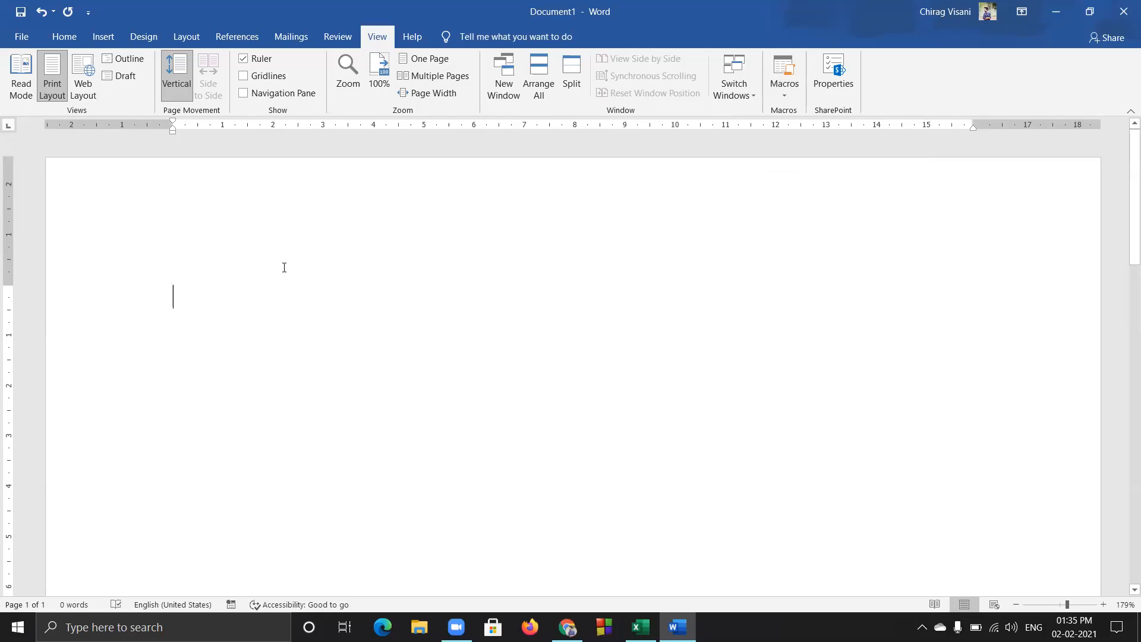
Start recording a new macro named Macro1, stored in All Documents (Normal.dotm)
{"action": "left_click", "coordinate": [790, 97]}
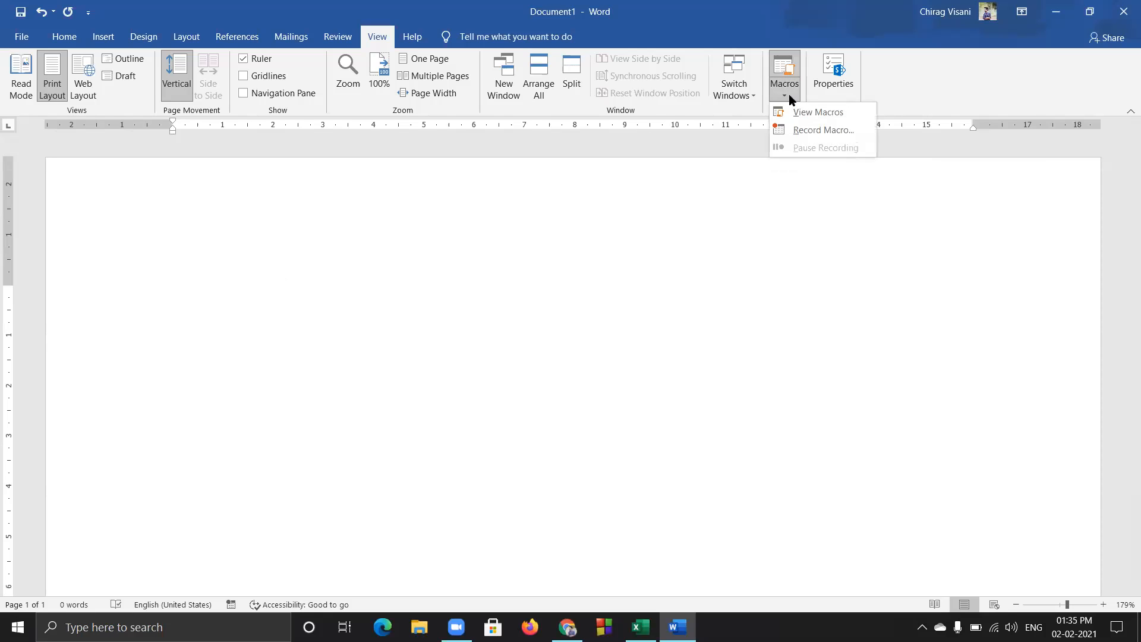
{"action": "left_click", "coordinate": [824, 130]}
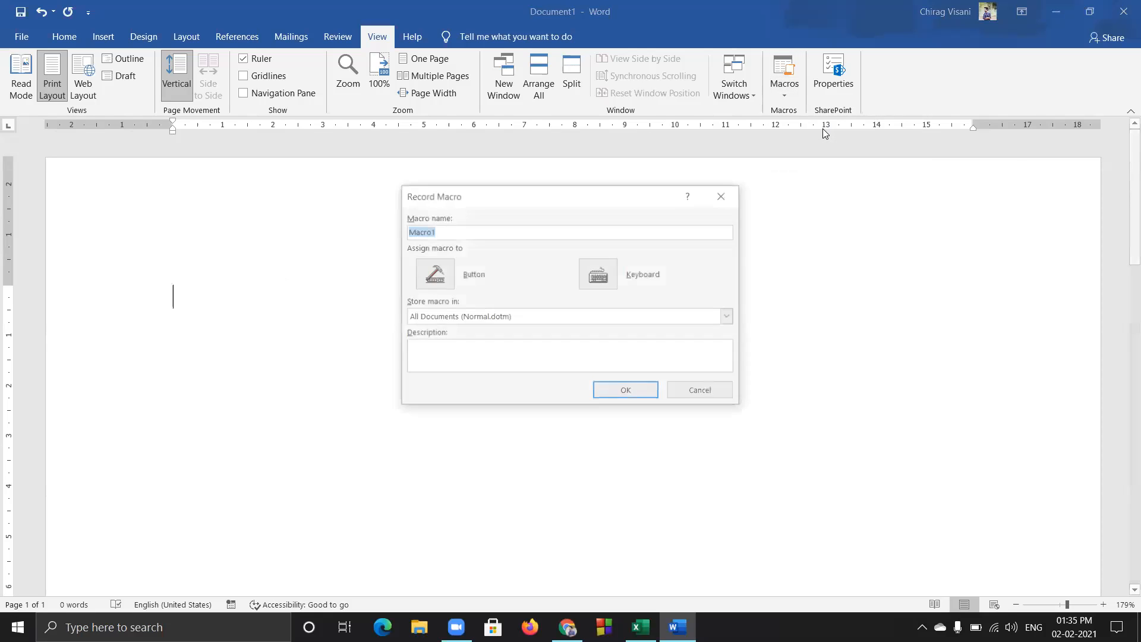
{"action": "left_click", "coordinate": [626, 392]}
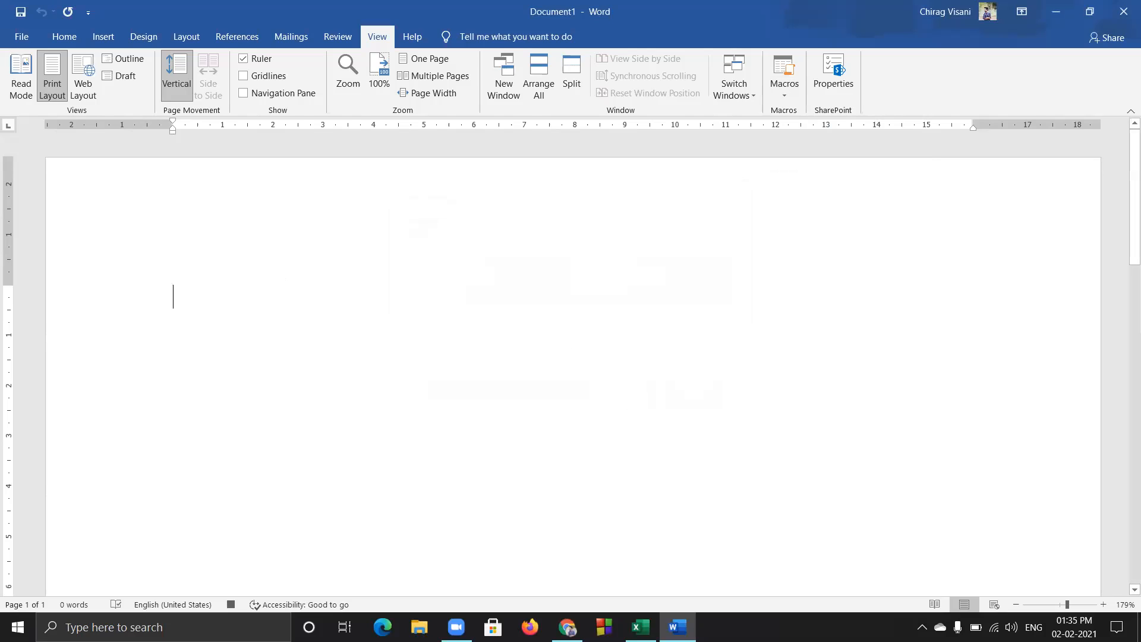
Enter the lines "asdasdasda asdasd", "sdasdasdasdasda" and "dasdasdas" in the document, then stop recording the macro
{"action": "type", "text": "asdasdasda asdasd"}
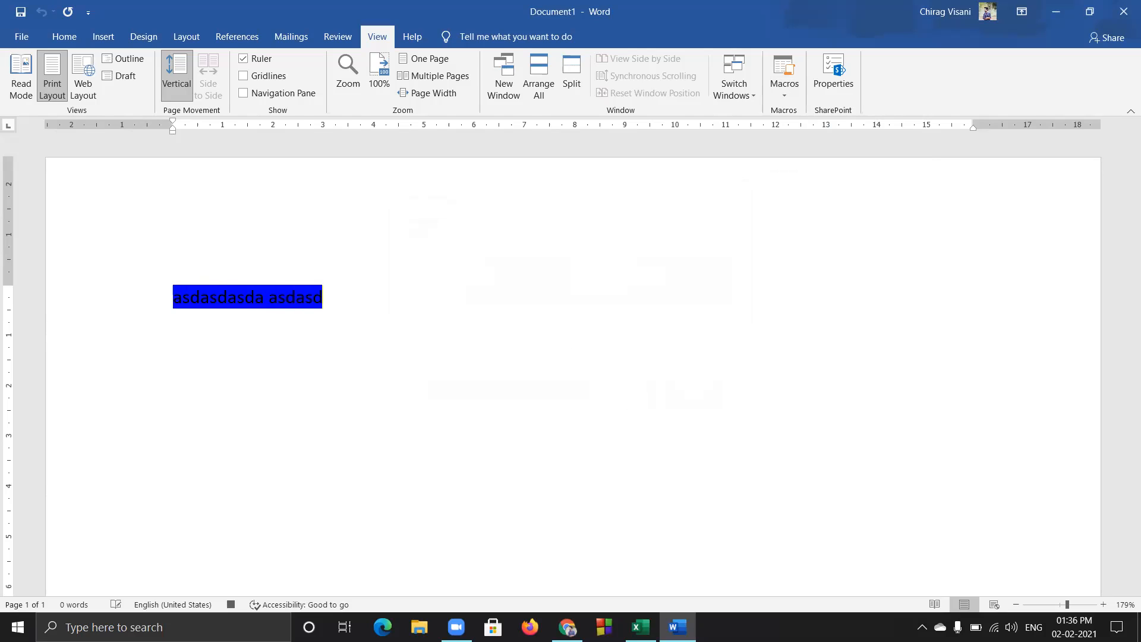
{"action": "key", "text": "Return"}
{"action": "type", "text": "sdasdasdasdasda"}
{"action": "key", "text": "Return"}
{"action": "type", "text": "das"}
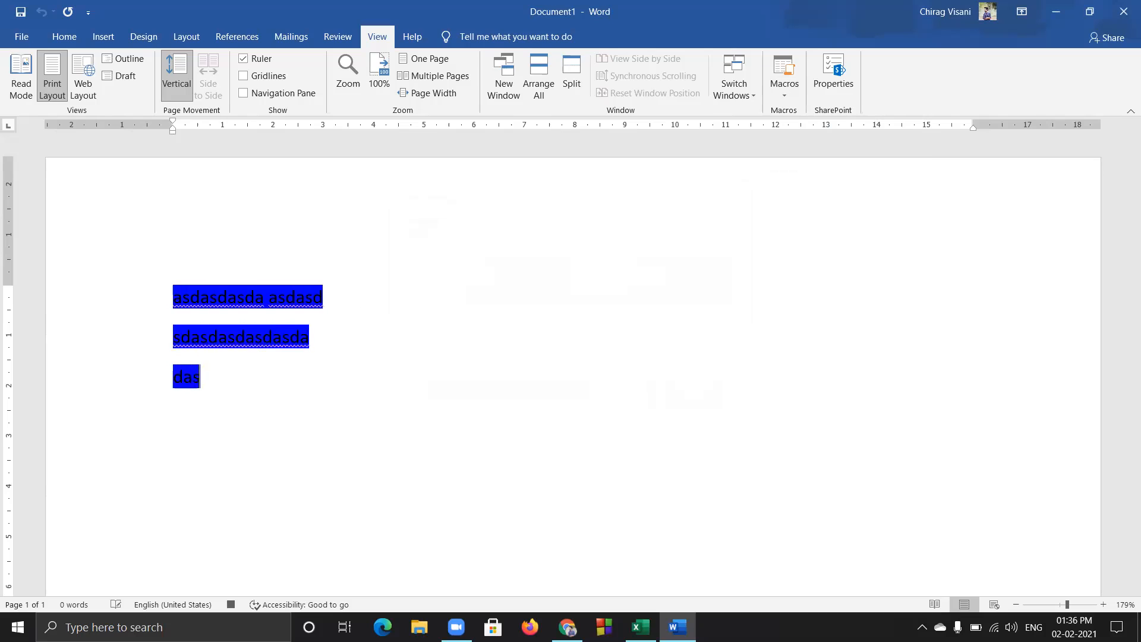
{"action": "type", "text": "dasdas"}
{"action": "key", "text": "Return"}
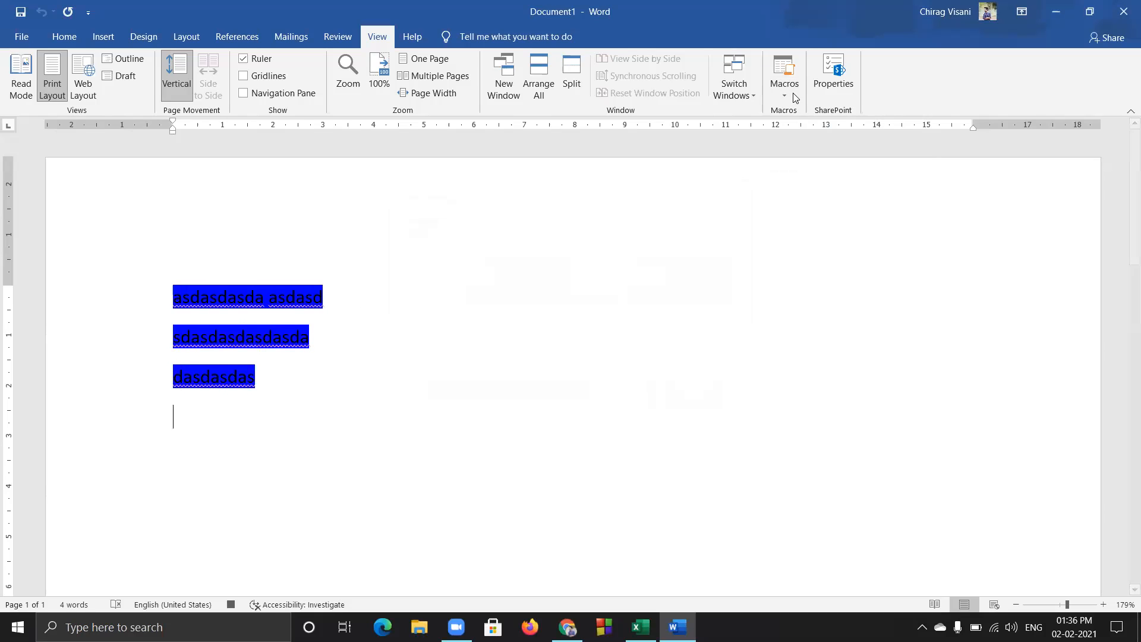
{"action": "left_click", "coordinate": [794, 98]}
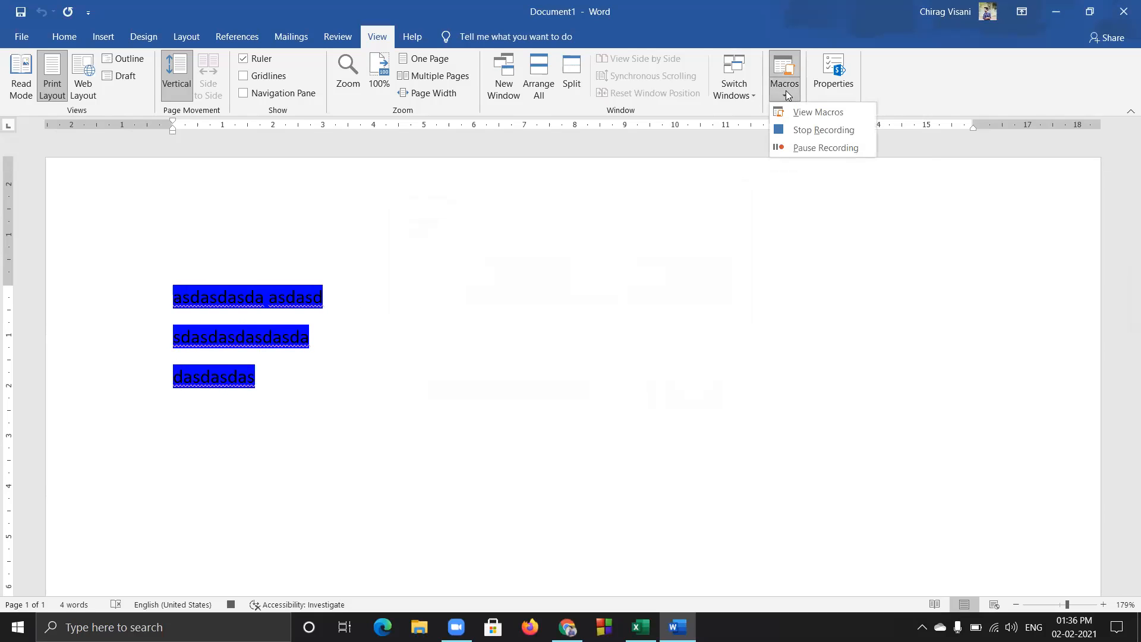
{"action": "left_click", "coordinate": [829, 130]}
Delete the three recorded lines of text and run Macro1 on the empty page
{"action": "left_click_drag", "start_coordinate": [282, 389], "coordinate": [160, 299]}
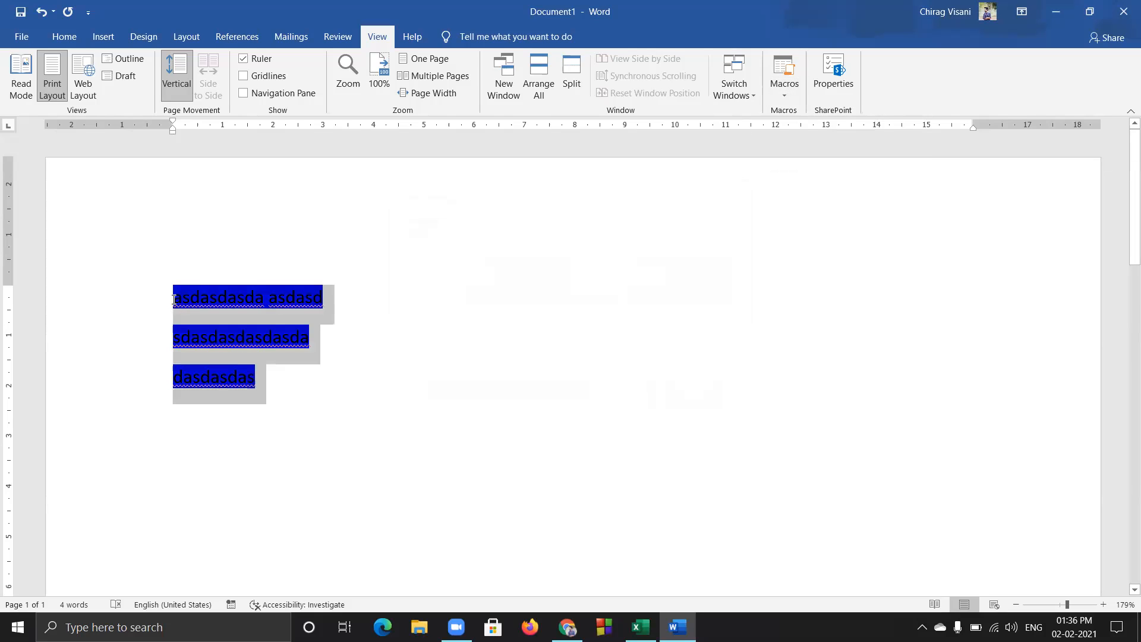
{"action": "key", "text": "Delete"}
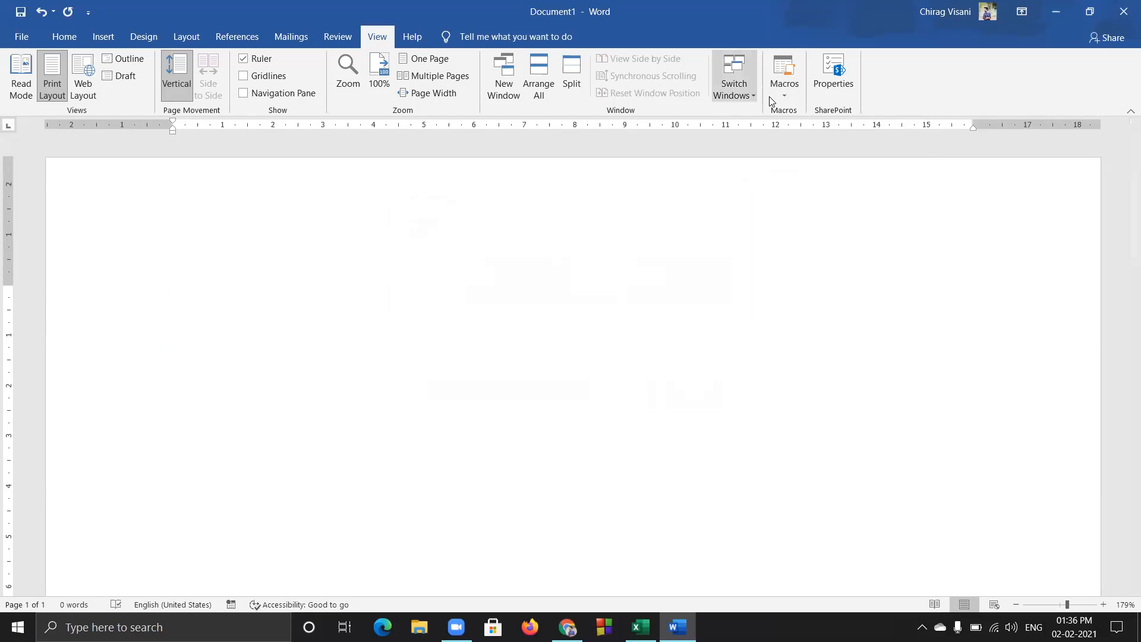
{"action": "left_click", "coordinate": [784, 96]}
{"action": "left_click", "coordinate": [819, 112]}
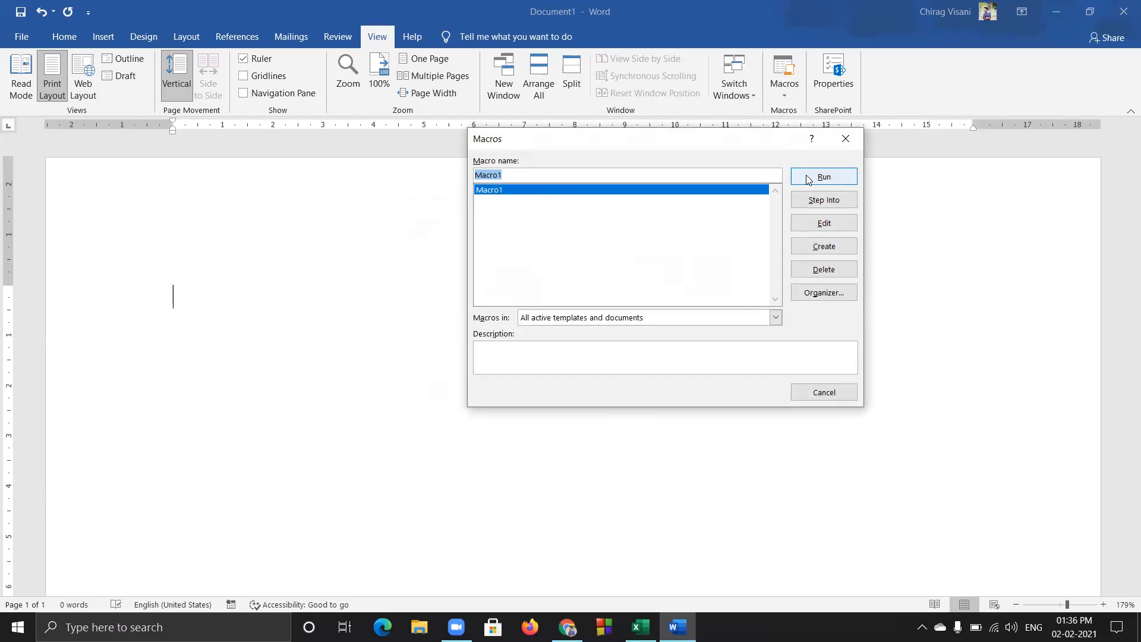
{"action": "left_click", "coordinate": [824, 177]}
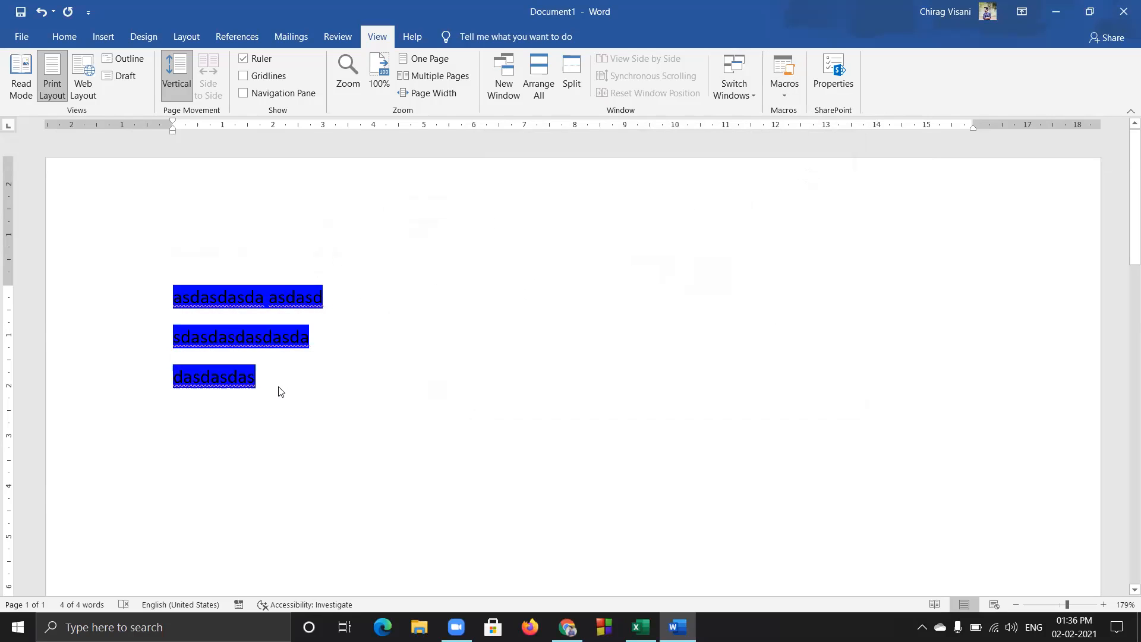
{"action": "left_click", "coordinate": [784, 97]}
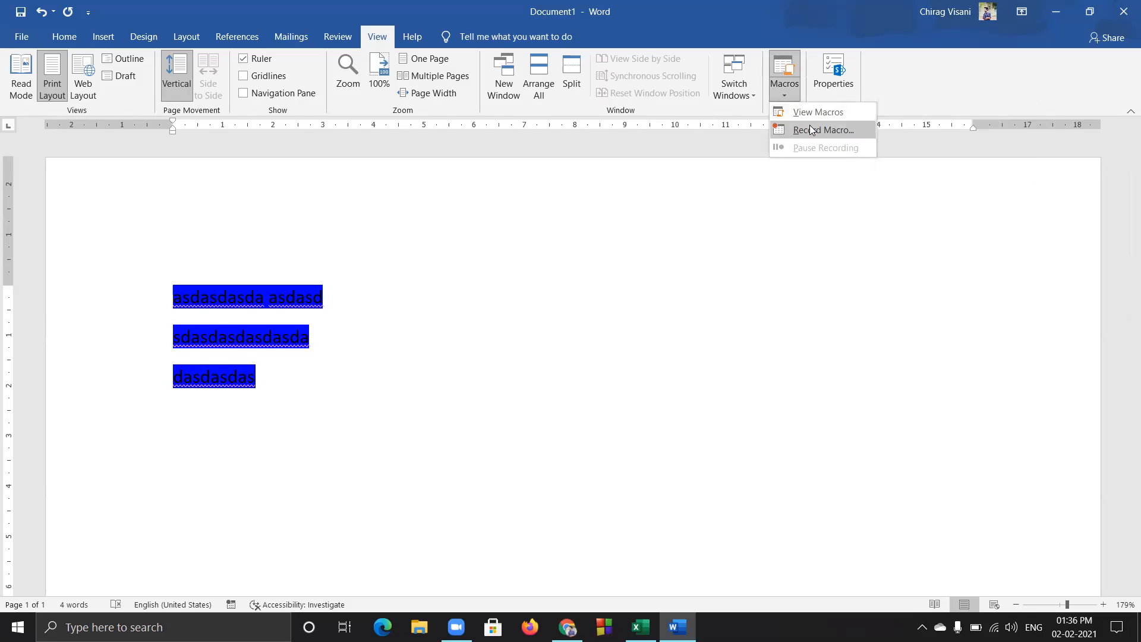
{"action": "left_click", "coordinate": [785, 88]}
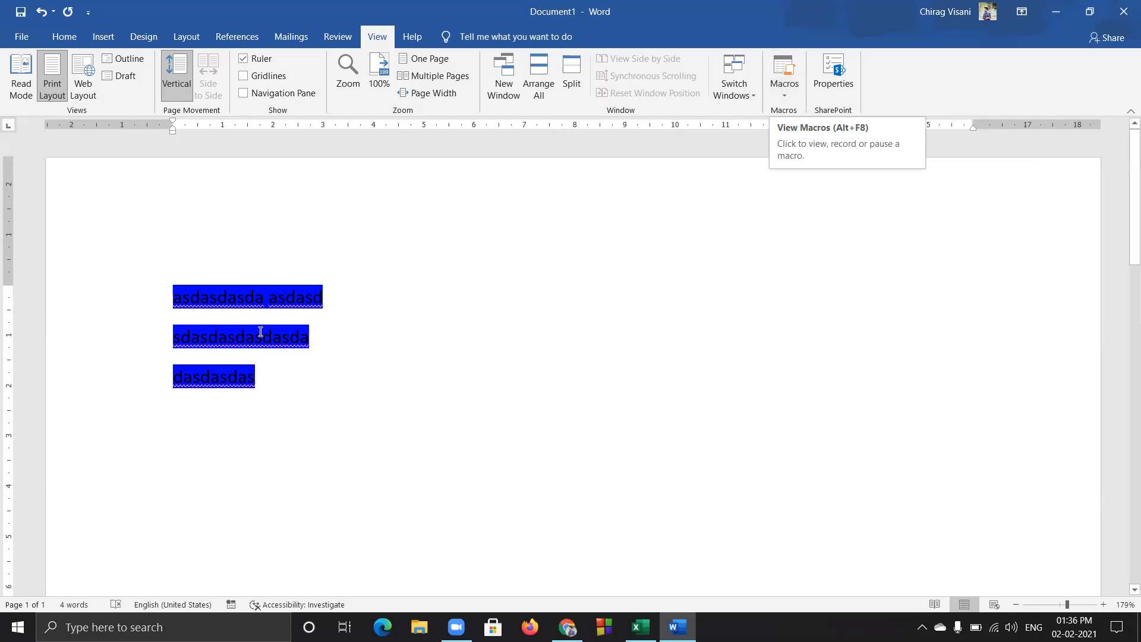
{"action": "key", "text": "ctrl+a"}
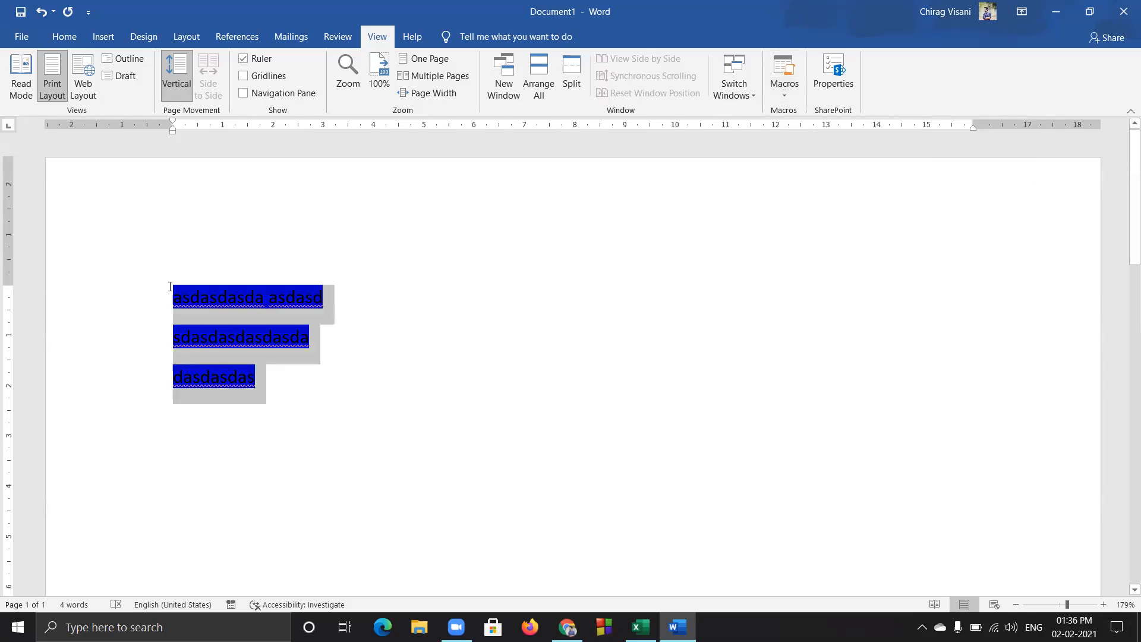
{"action": "left_click", "coordinate": [299, 398]}
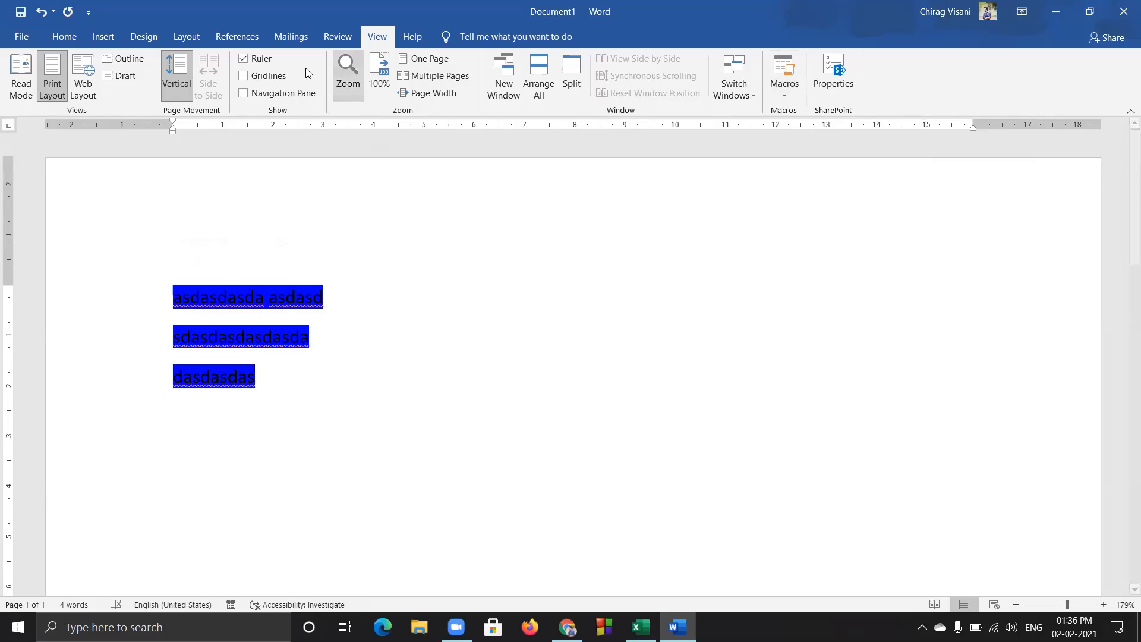
{"action": "left_click", "coordinate": [406, 38]}
{"action": "left_click", "coordinate": [380, 40]}
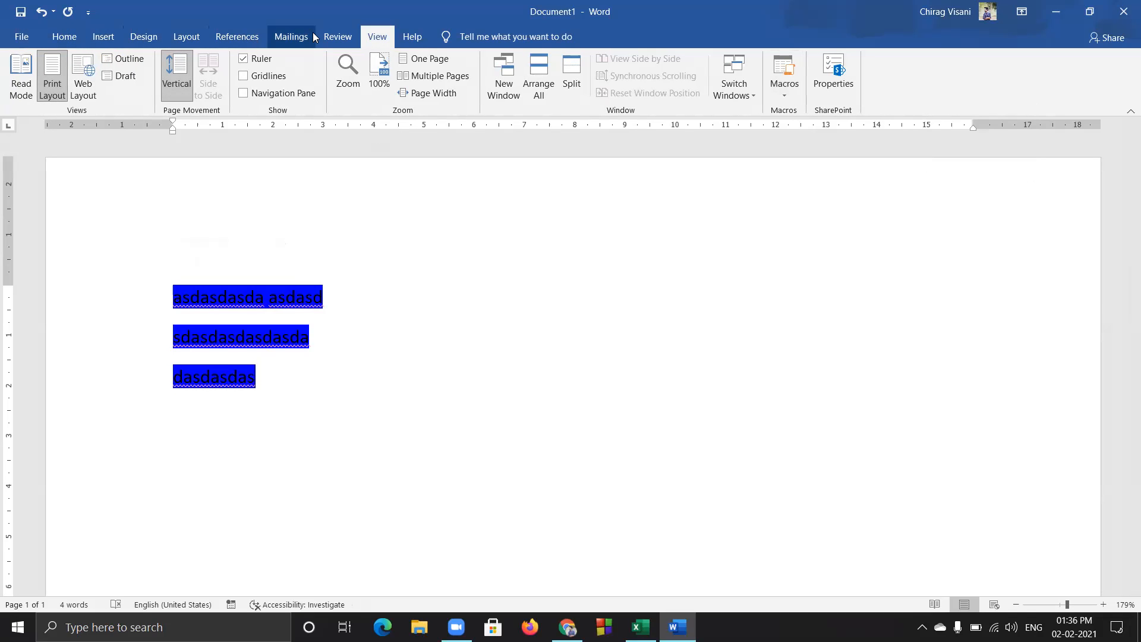
Clear the three lines of text from the page and delete Macro1 from the macro list
{"action": "left_click_drag", "start_coordinate": [347, 394], "coordinate": [156, 294]}
{"action": "key", "text": "Delete"}
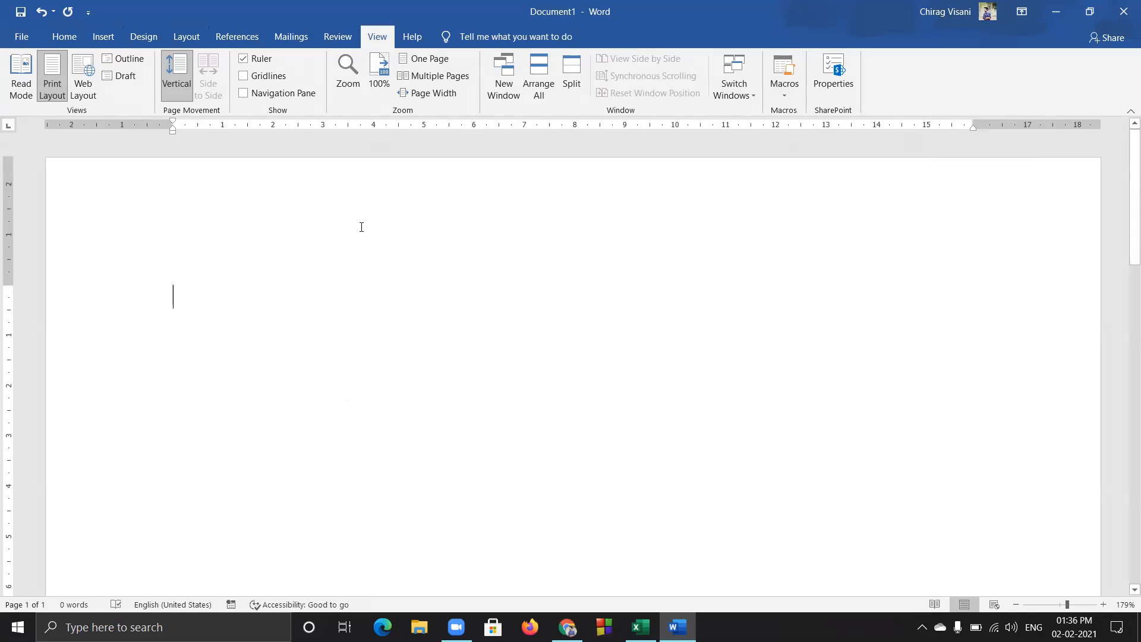
{"action": "left_click", "coordinate": [788, 94]}
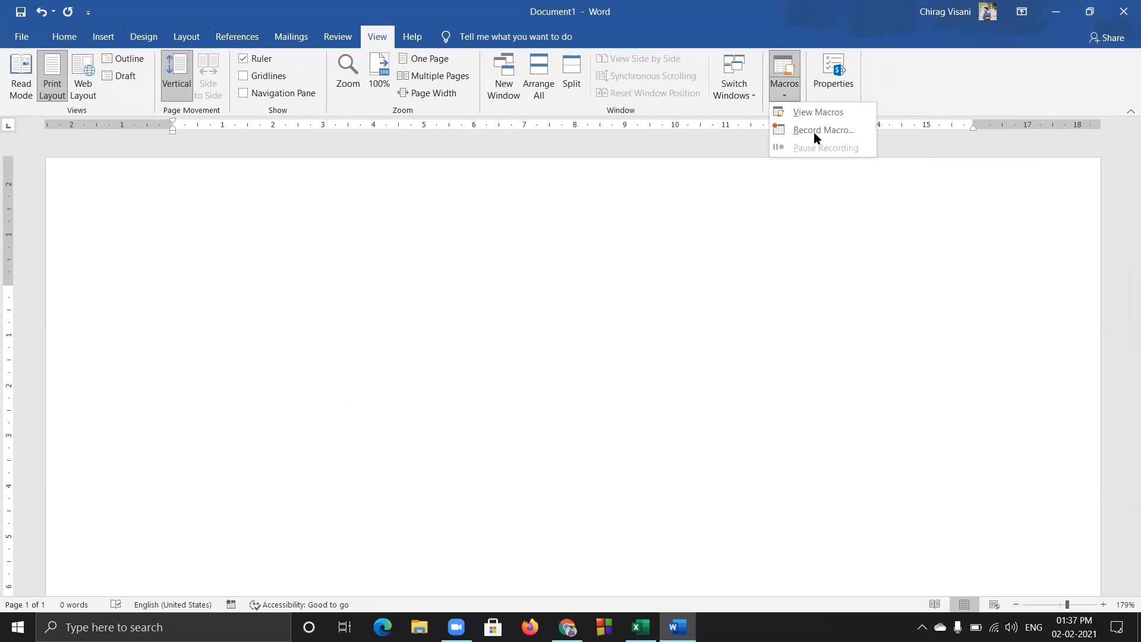
{"action": "left_click", "coordinate": [831, 113]}
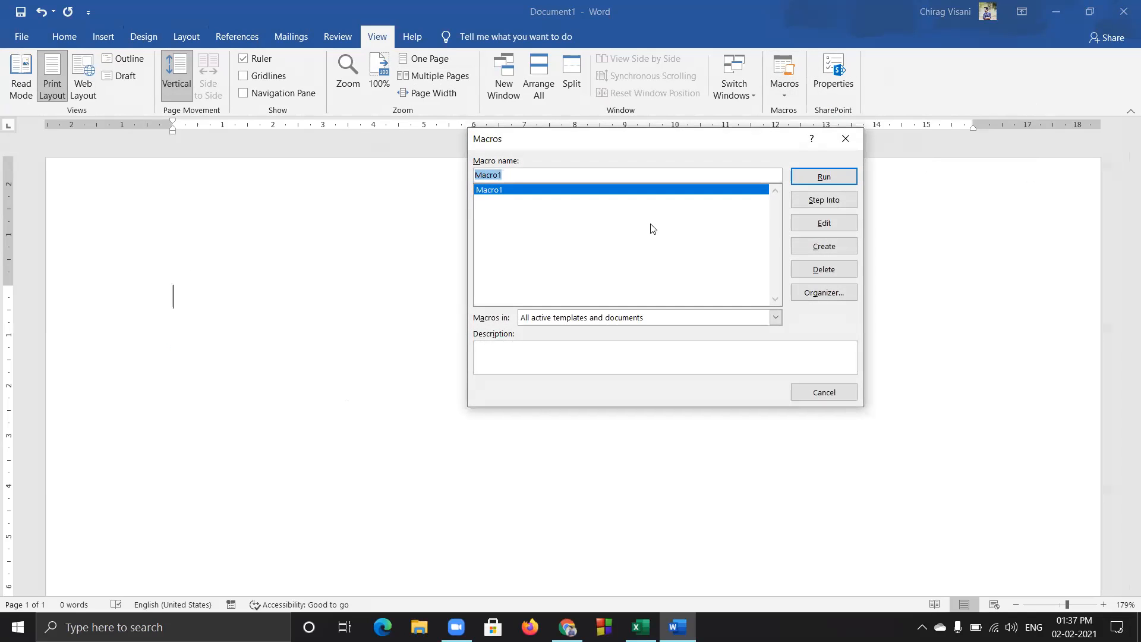
{"action": "left_click", "coordinate": [837, 268]}
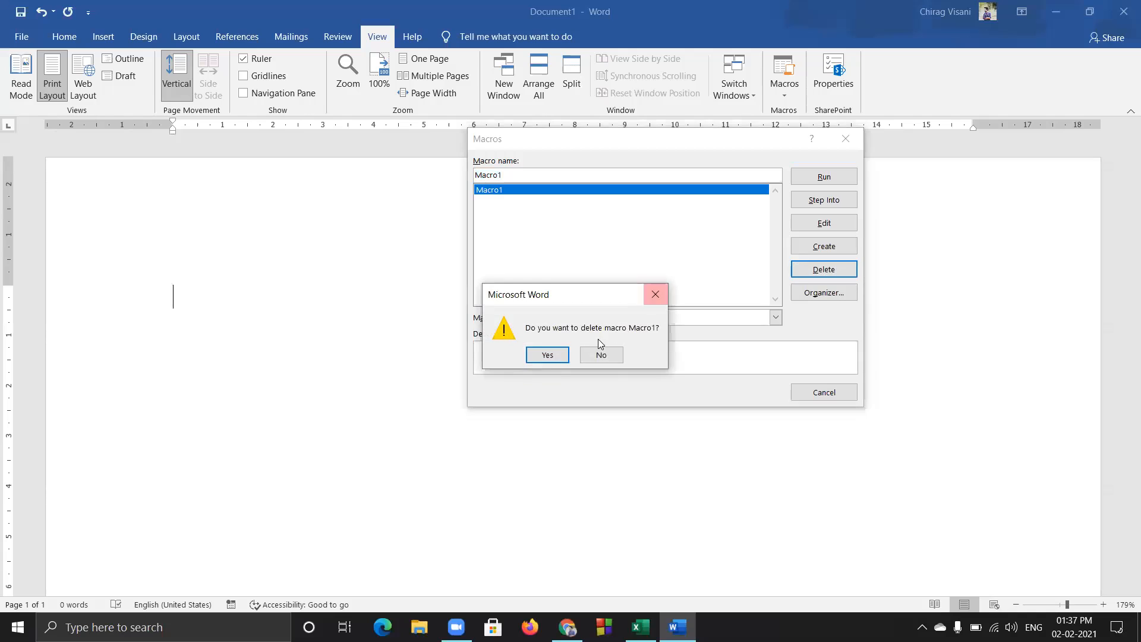
{"action": "left_click", "coordinate": [558, 356]}
{"action": "key", "text": "Escape"}
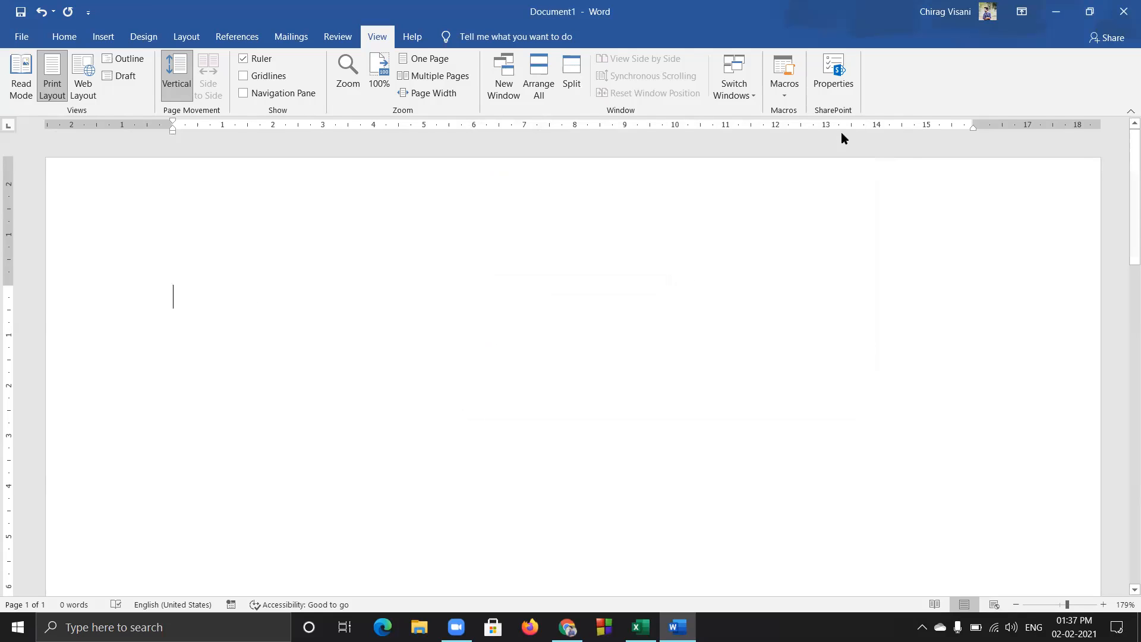
Start recording Macro1 again on the blank page, storing it in All Documents (Normal.dotm)
{"action": "left_click", "coordinate": [795, 92]}
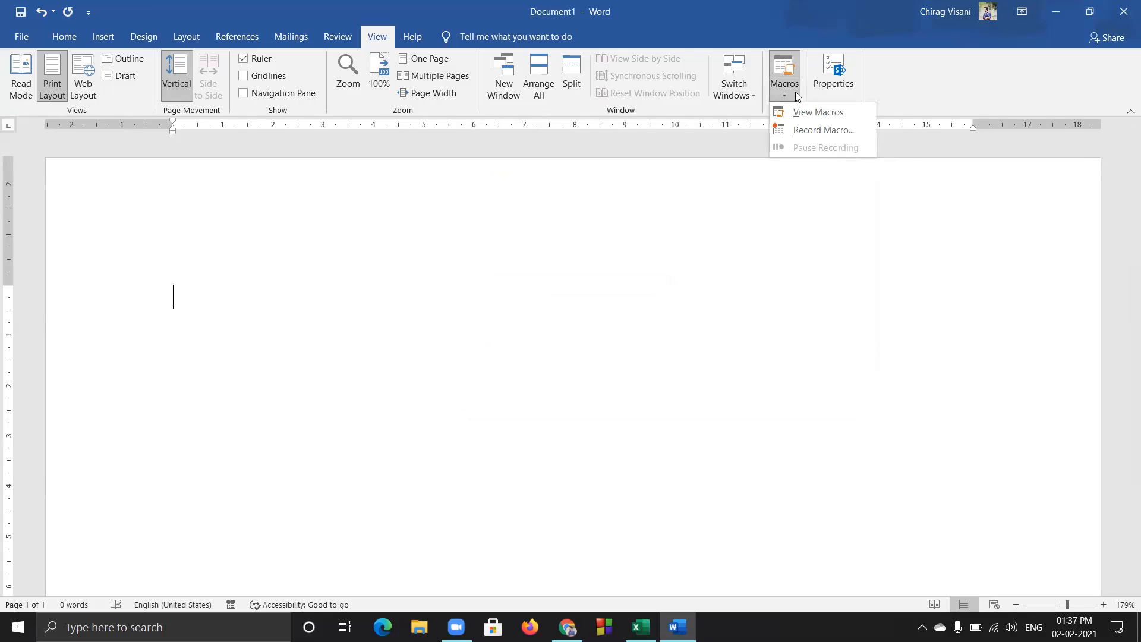
{"action": "left_click", "coordinate": [824, 130]}
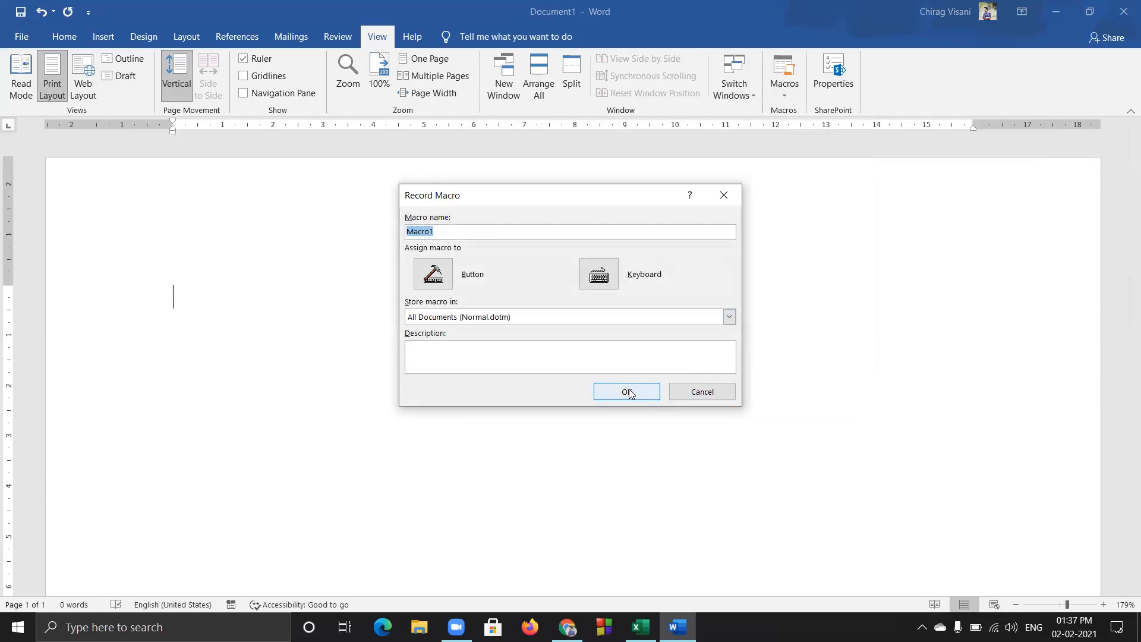
{"action": "left_click", "coordinate": [630, 394]}
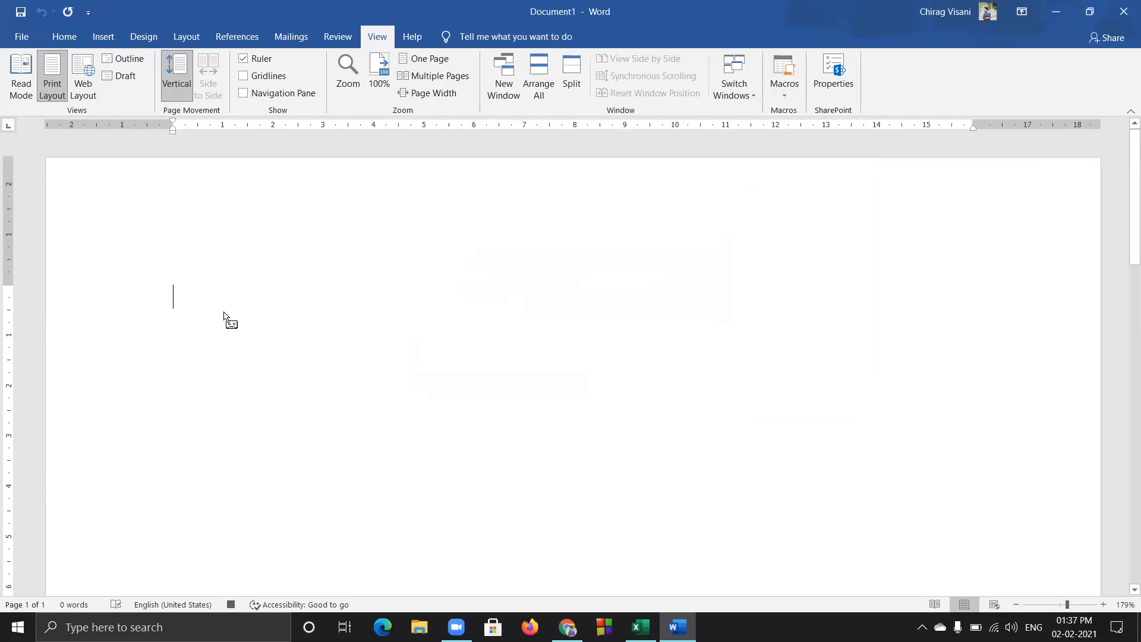
Enter the lines "asdasdasdasd", "asddasdasdasd", "asdasdasdasdasd" and "sadasdasdasdasd", then stop recording the macro
{"action": "type", "text": "asdasdasdasd"}
{"action": "key", "text": "Return"}
{"action": "type", "text": "asddas"}
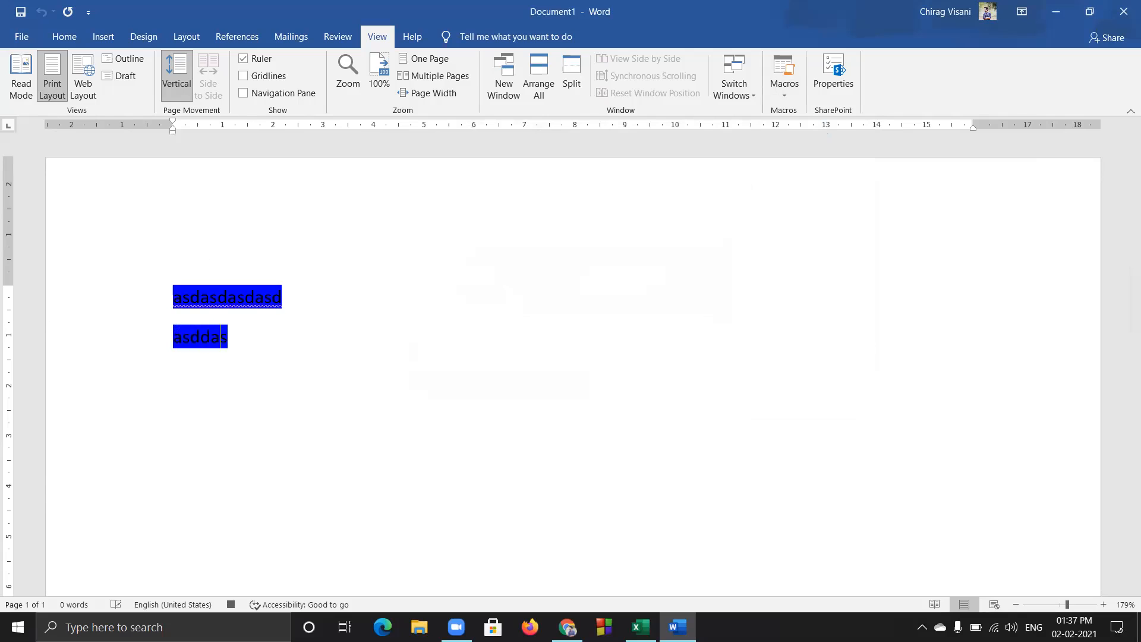
{"action": "type", "text": "dasdasd"}
{"action": "key", "text": "Return"}
{"action": "type", "text": "asdasdasdasdasd"}
{"action": "key", "text": "Return"}
{"action": "type", "text": "sadasdasdasdasd"}
{"action": "key", "text": "Return"}
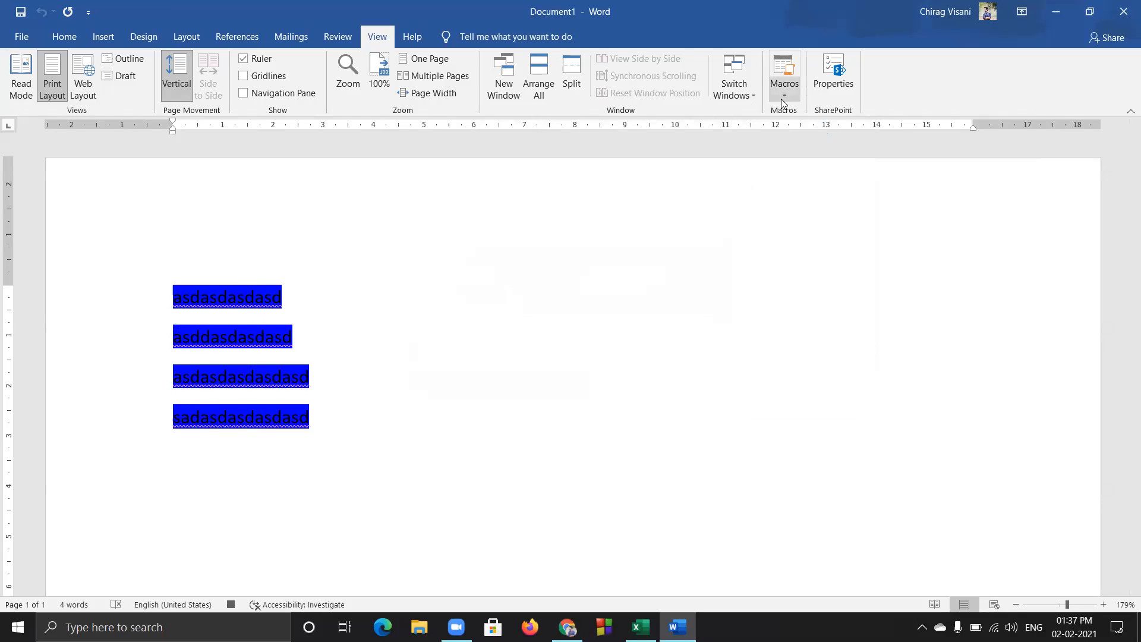
{"action": "left_click", "coordinate": [782, 97]}
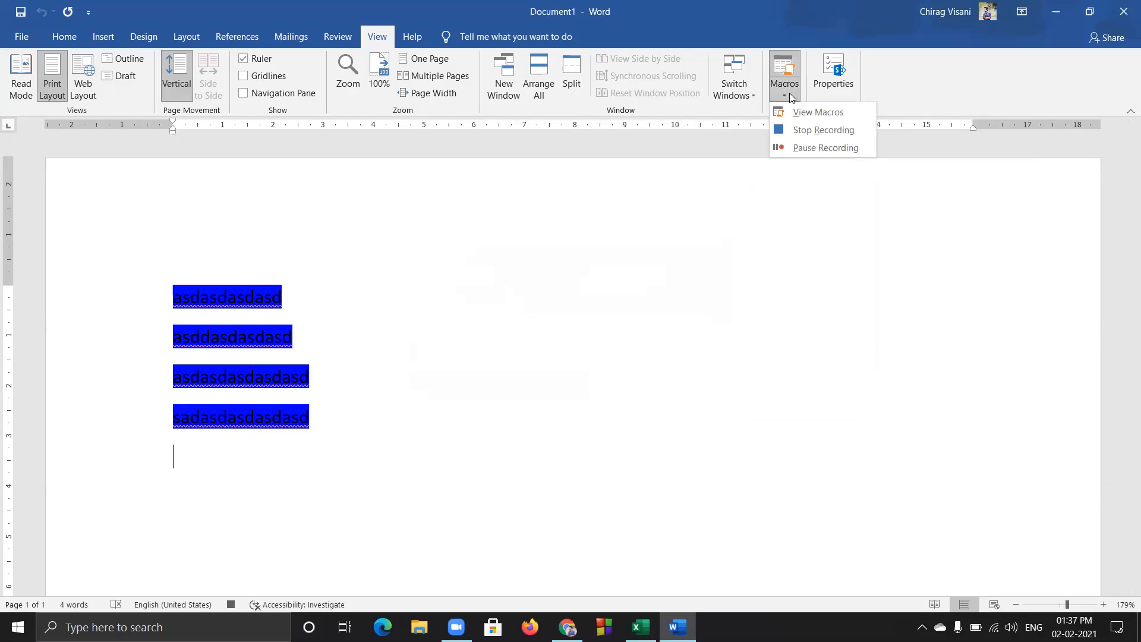
{"action": "left_click", "coordinate": [811, 129]}
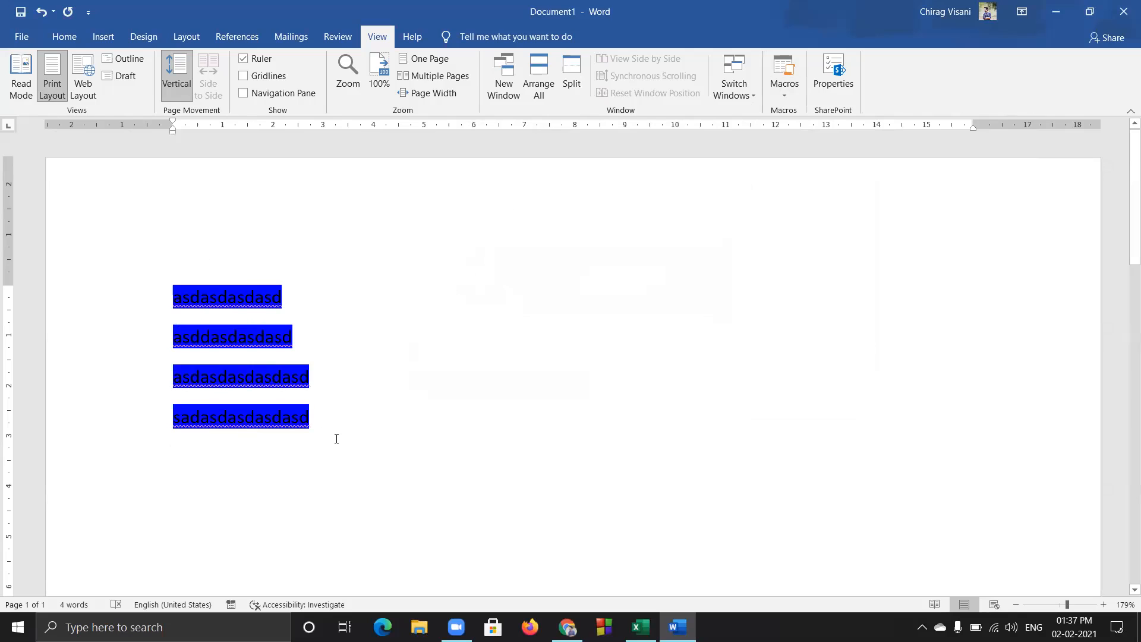
Delete the four recorded lines of text and run Macro1 on the empty page
{"action": "left_click_drag", "start_coordinate": [334, 428], "coordinate": [216, 308]}
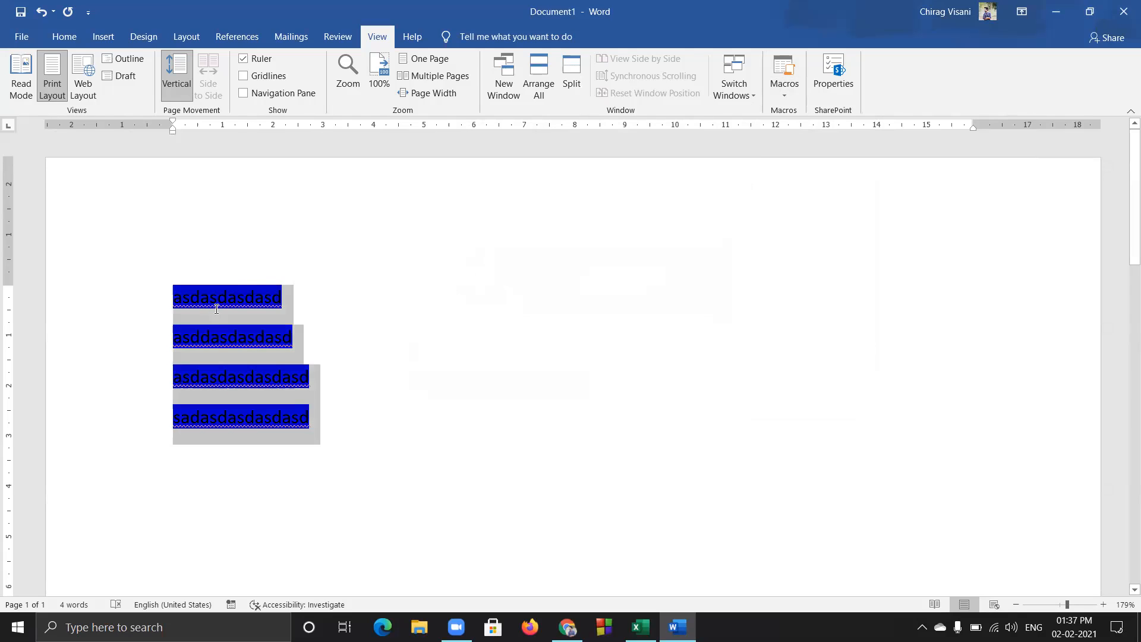
{"action": "key", "text": "Delete"}
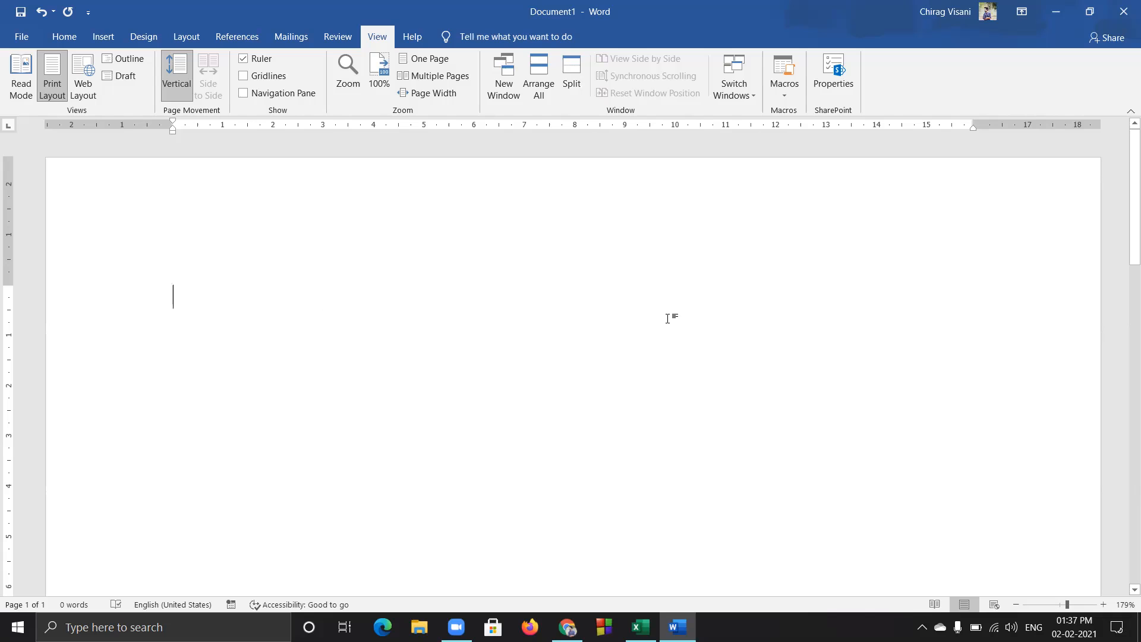
{"action": "left_click", "coordinate": [785, 94]}
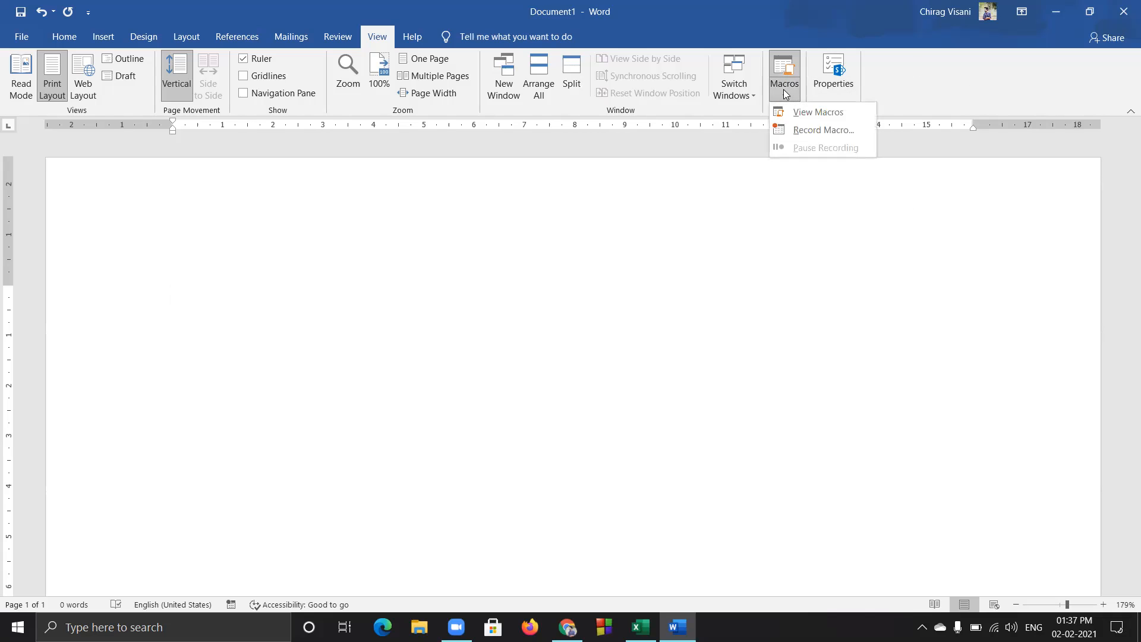
{"action": "left_click", "coordinate": [799, 115]}
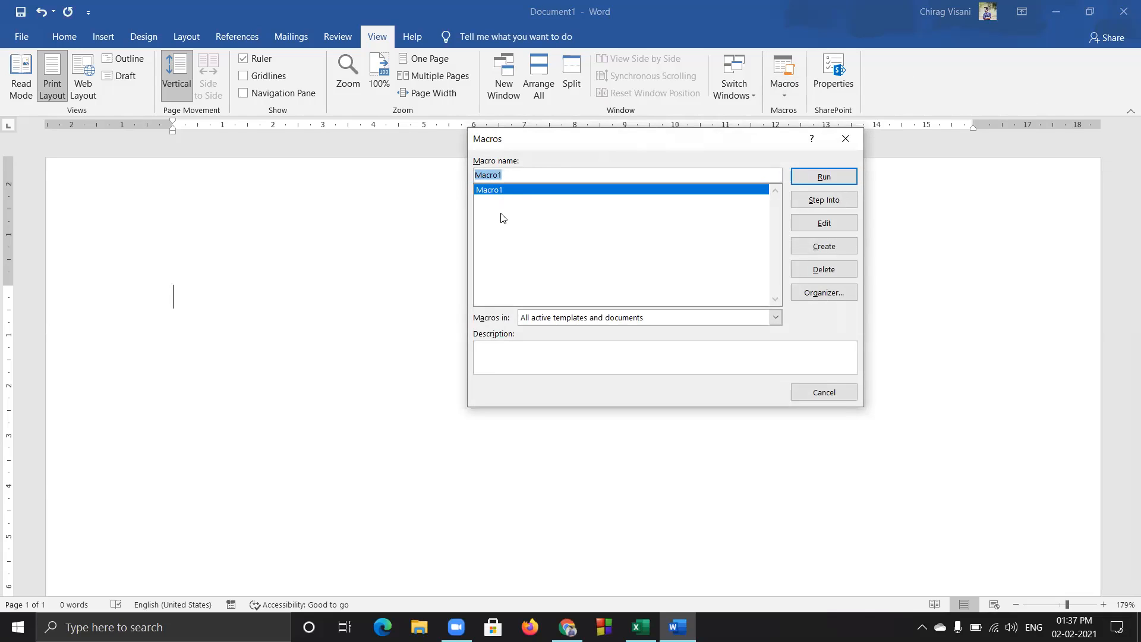
{"action": "left_click", "coordinate": [846, 173]}
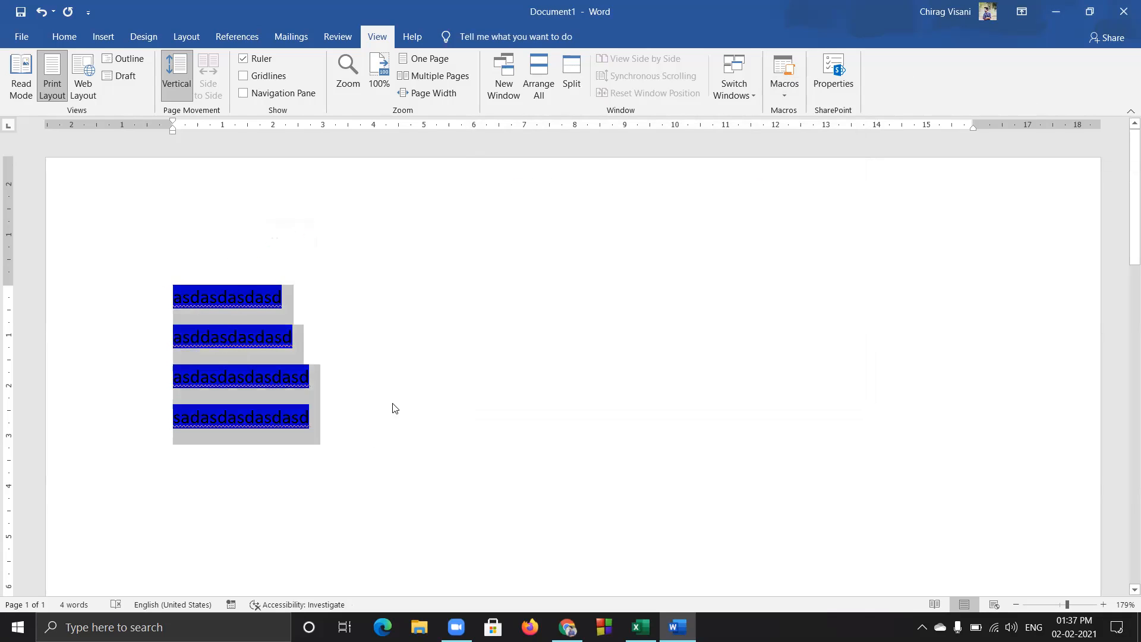
Clear the four lines of text that Macro1 inserted from the page
{"action": "left_click_drag", "start_coordinate": [320, 415], "coordinate": [195, 279]}
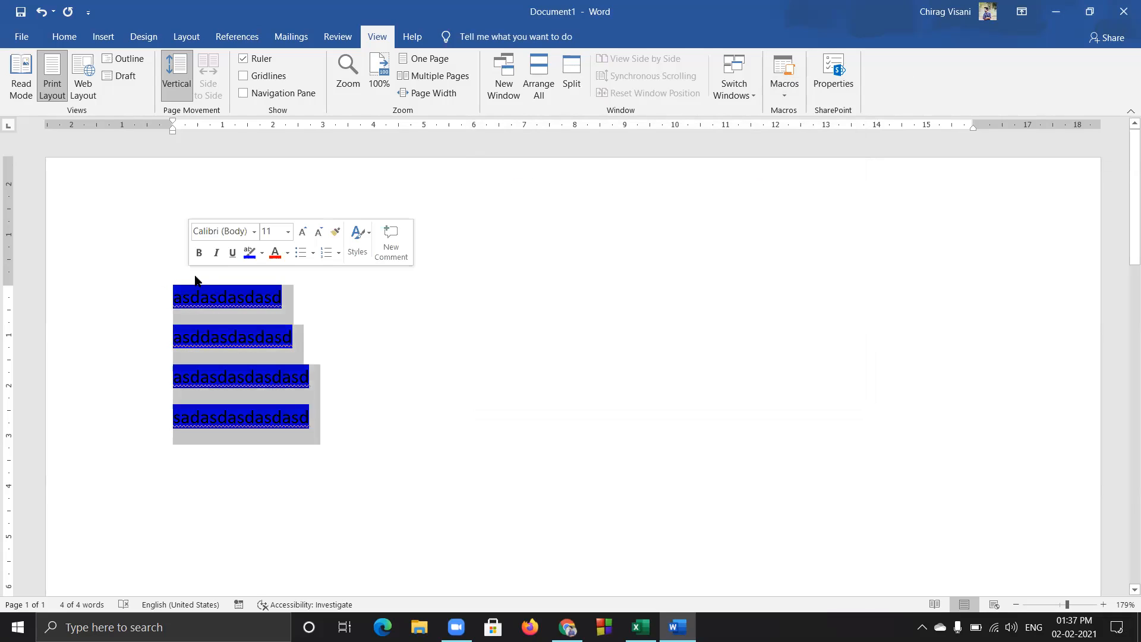
{"action": "key", "text": "Delete"}
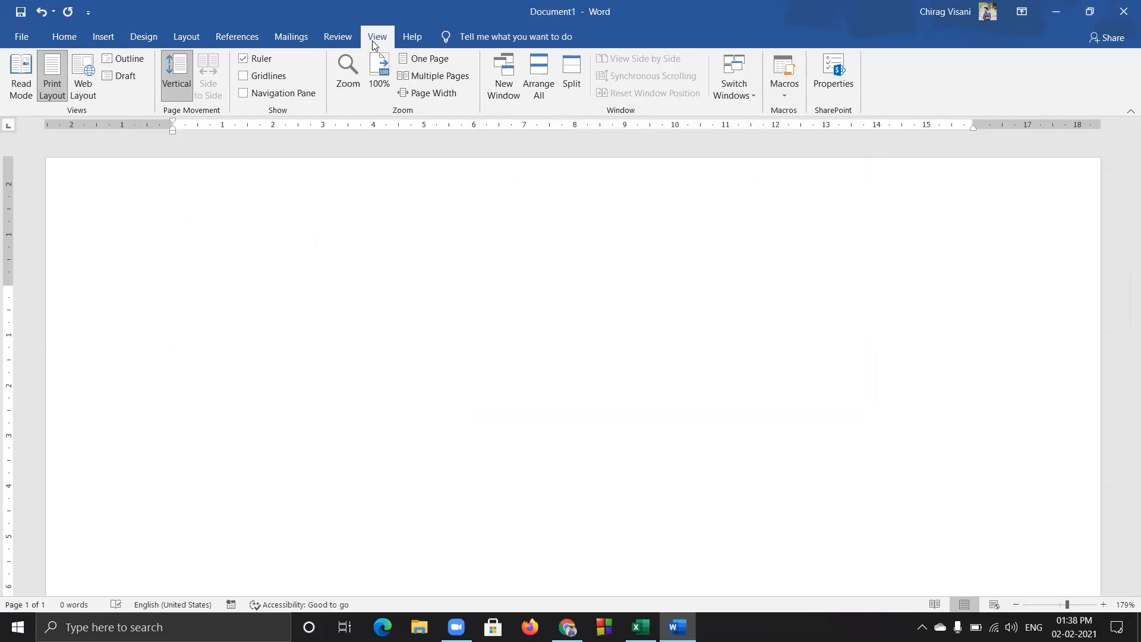
Look over Word's Review, Mailings, References, Layout, Design and Insert commands and the file start page, then return to the document
{"action": "left_click", "coordinate": [331, 40]}
{"action": "left_click", "coordinate": [291, 37]}
{"action": "left_click", "coordinate": [237, 37]}
{"action": "left_click", "coordinate": [186, 36]}
{"action": "left_click", "coordinate": [144, 37]}
{"action": "left_click", "coordinate": [103, 37]}
{"action": "left_click", "coordinate": [21, 37]}
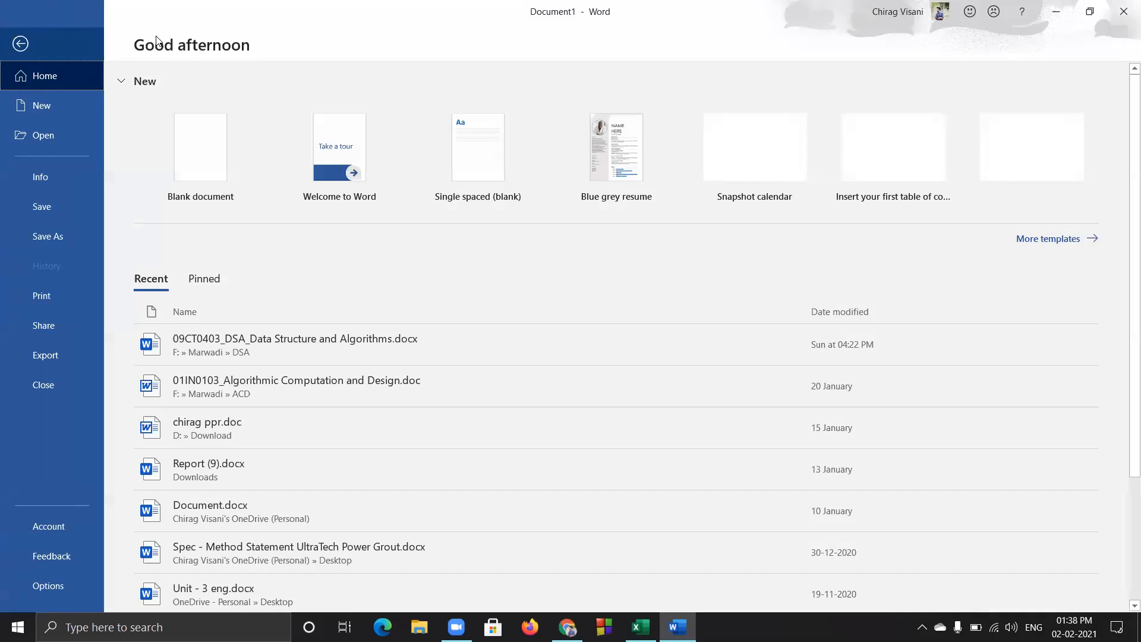
{"action": "left_click", "coordinate": [27, 46]}
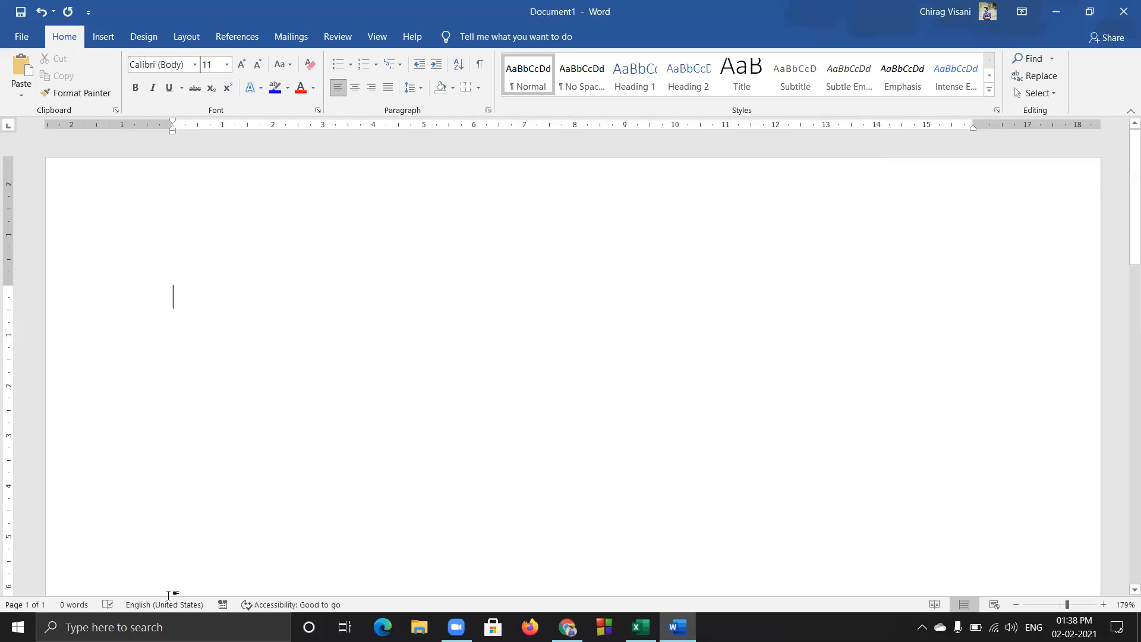
Launch Excel and close the Word document without saving its changes
{"action": "left_click", "coordinate": [164, 627]}
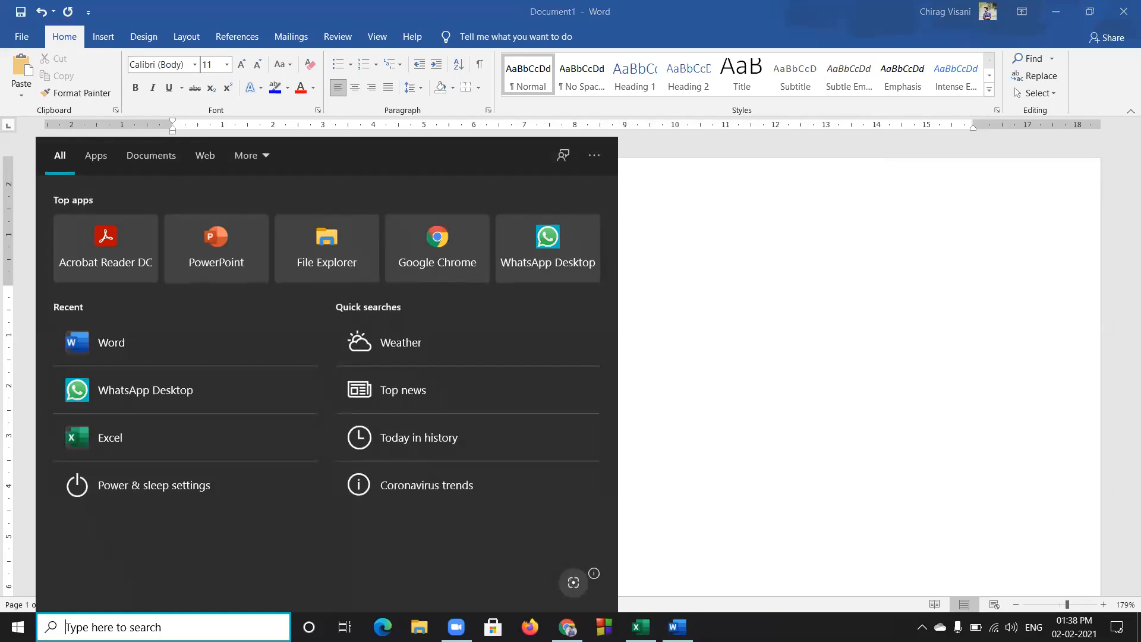
{"action": "type", "text": "ex"}
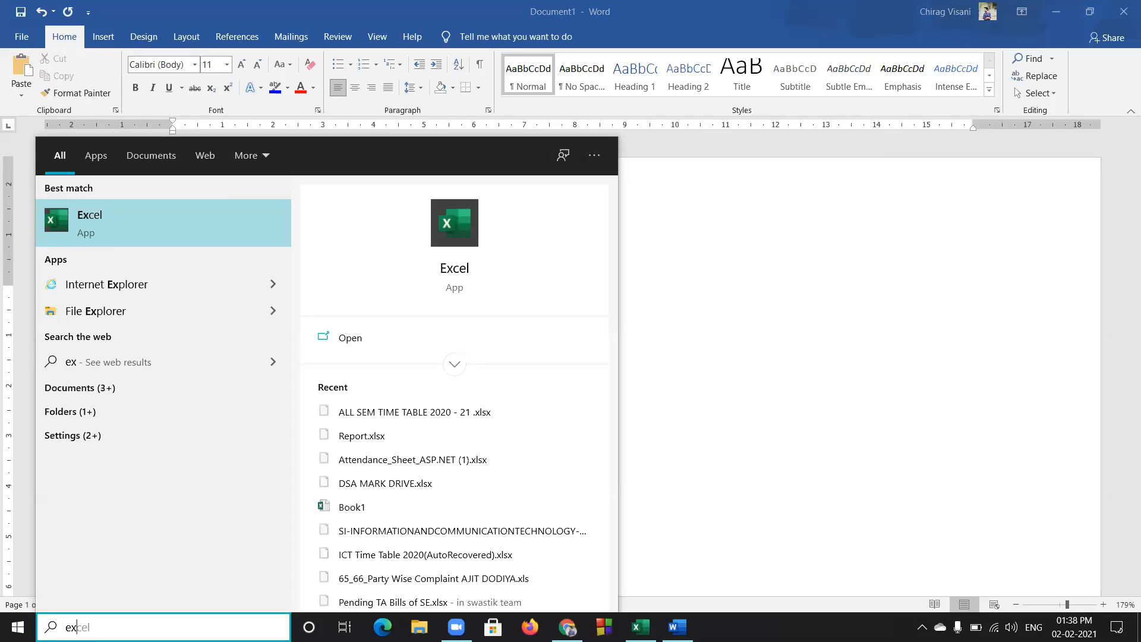
{"action": "key", "text": "Return"}
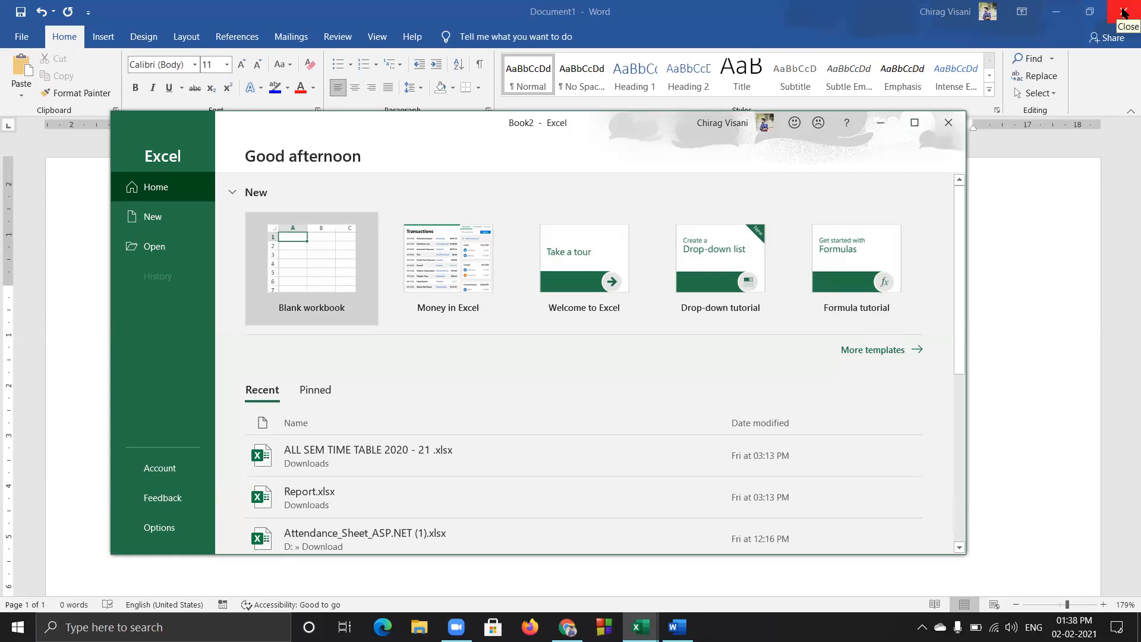
{"action": "left_click", "coordinate": [1123, 12]}
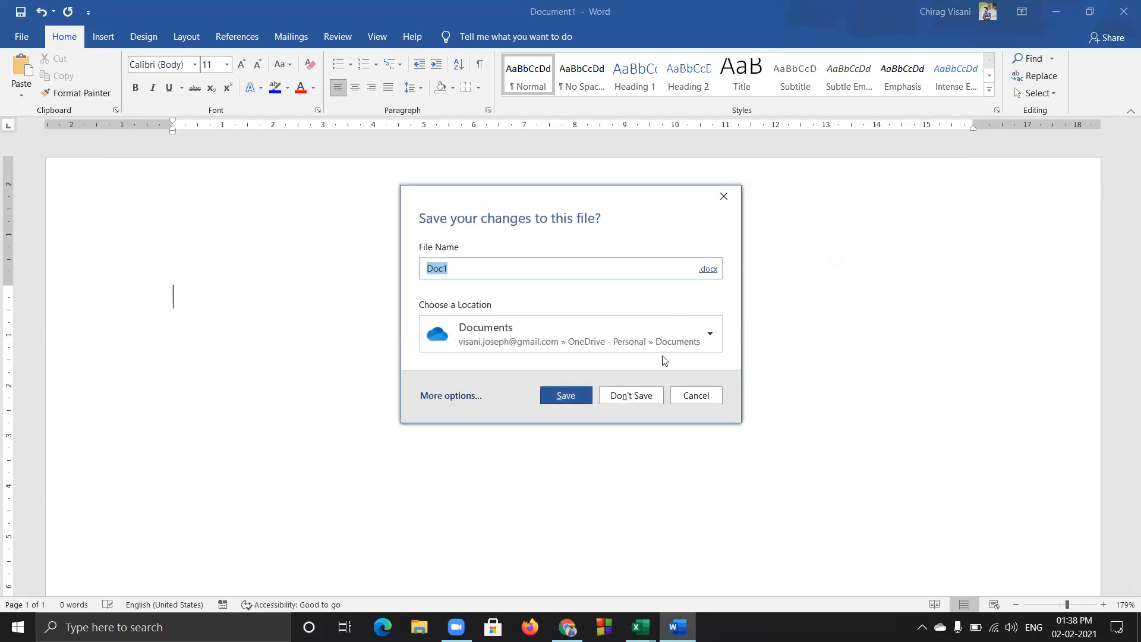
{"action": "left_click", "coordinate": [646, 396]}
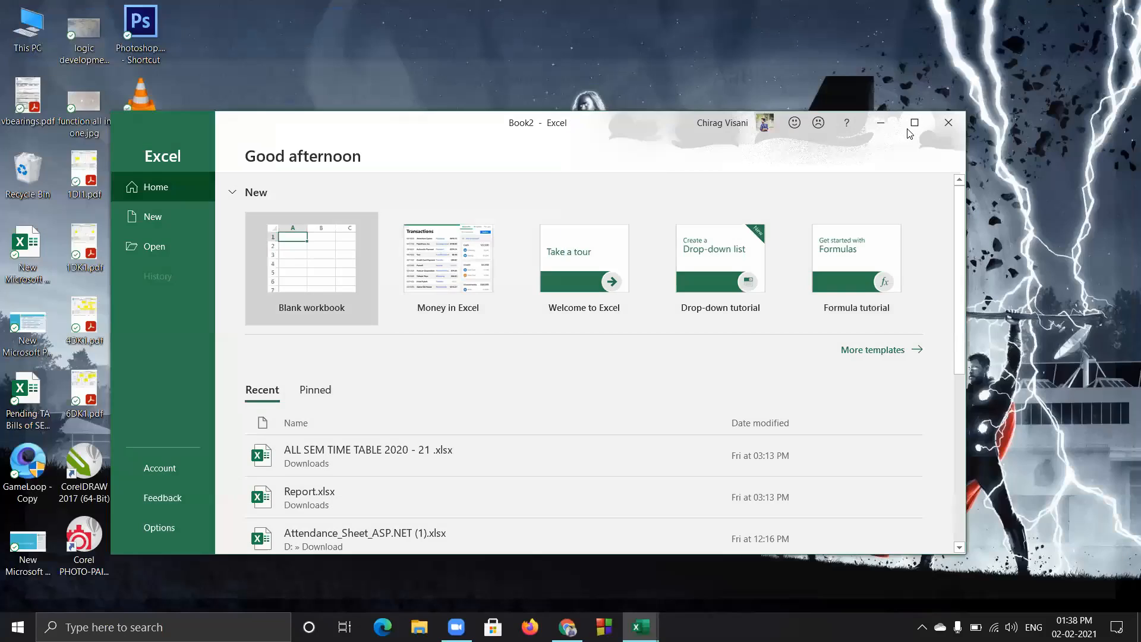
Maximize the Excel window and create a blank workbook
{"action": "left_click", "coordinate": [924, 121]}
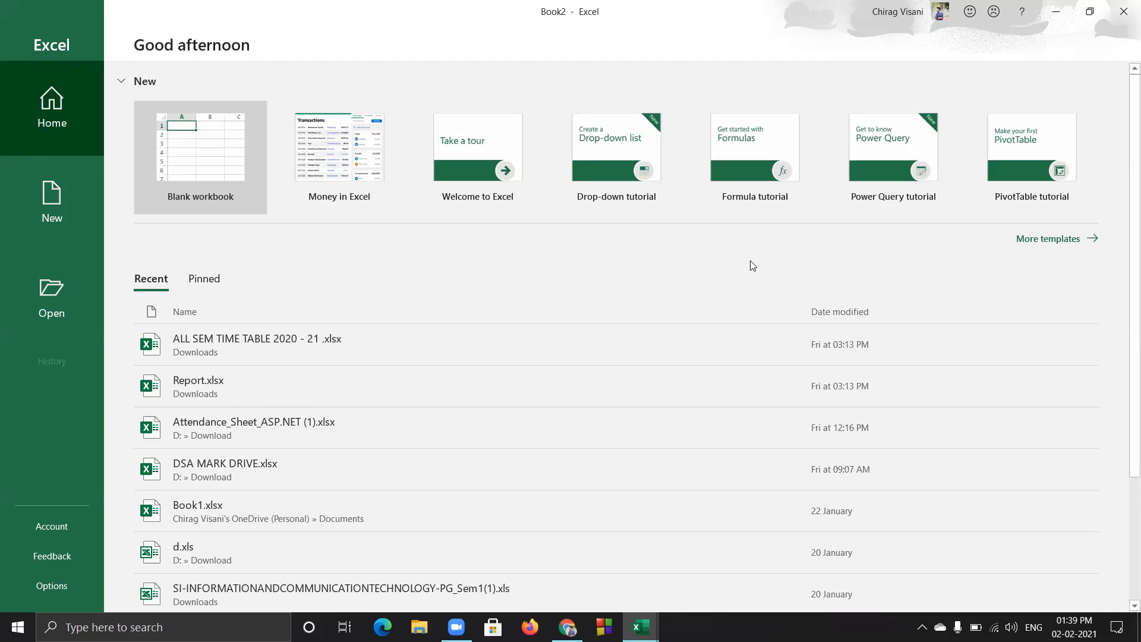
{"action": "left_click", "coordinate": [204, 246]}
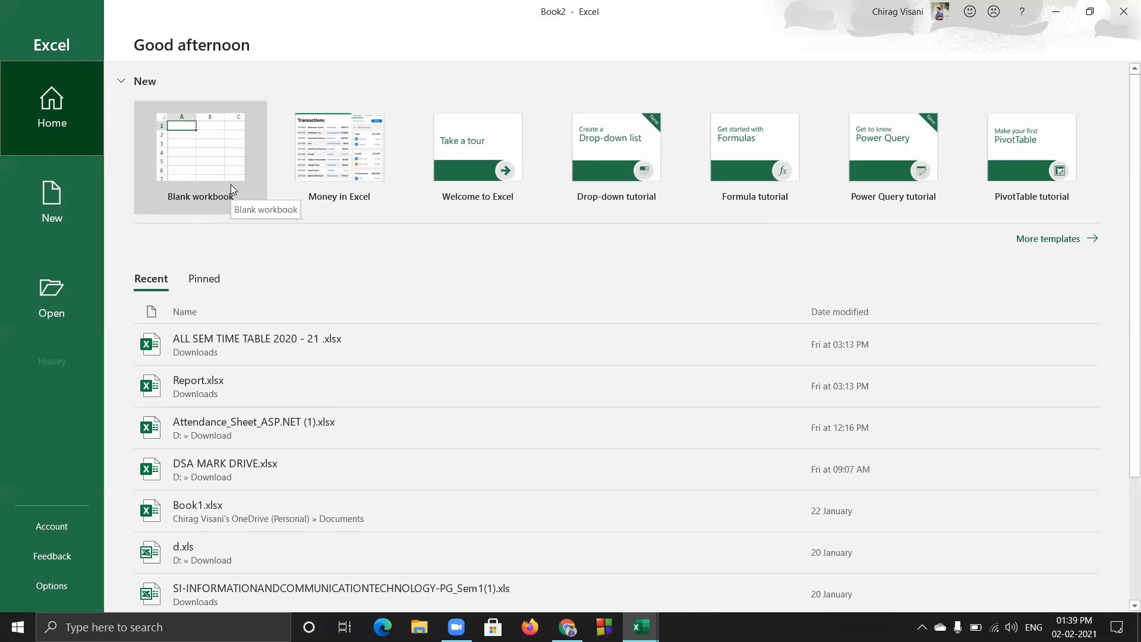
{"action": "left_click", "coordinate": [190, 159]}
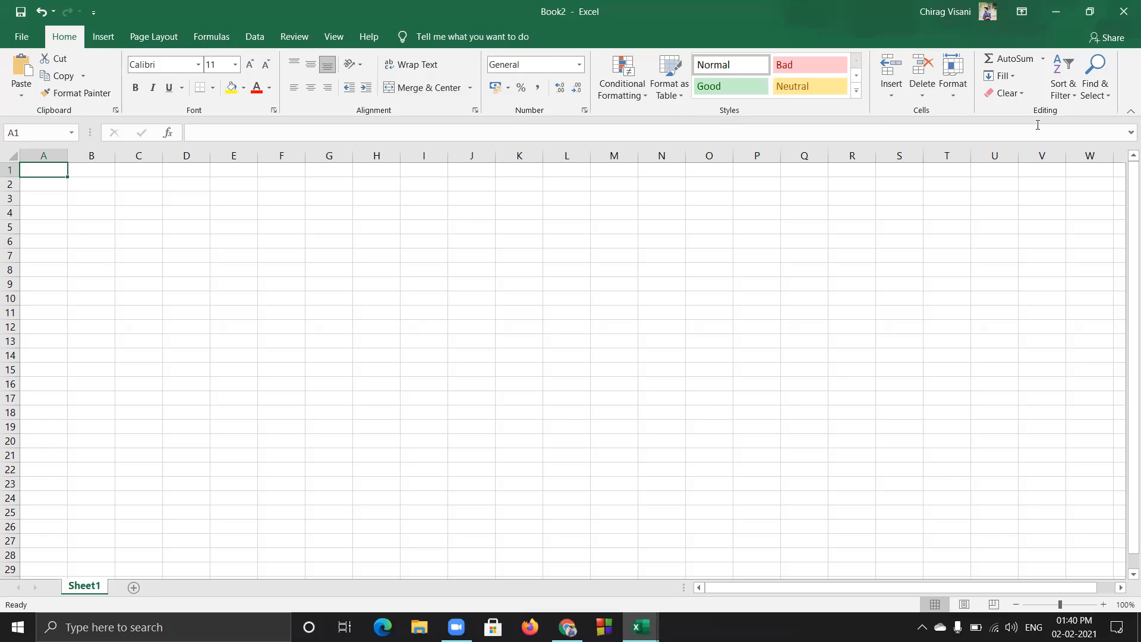
Look over Excel's Insert, Page Layout, Formulas, Data, Review, View and Help commands and its file page
{"action": "left_click", "coordinate": [104, 37]}
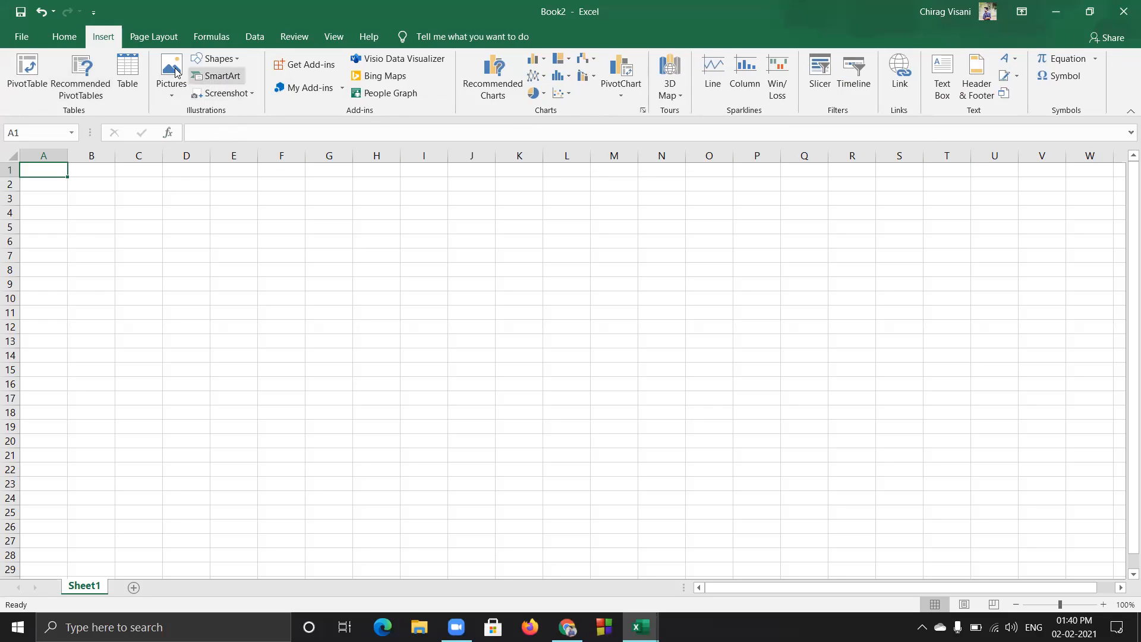
{"action": "left_click", "coordinate": [151, 38]}
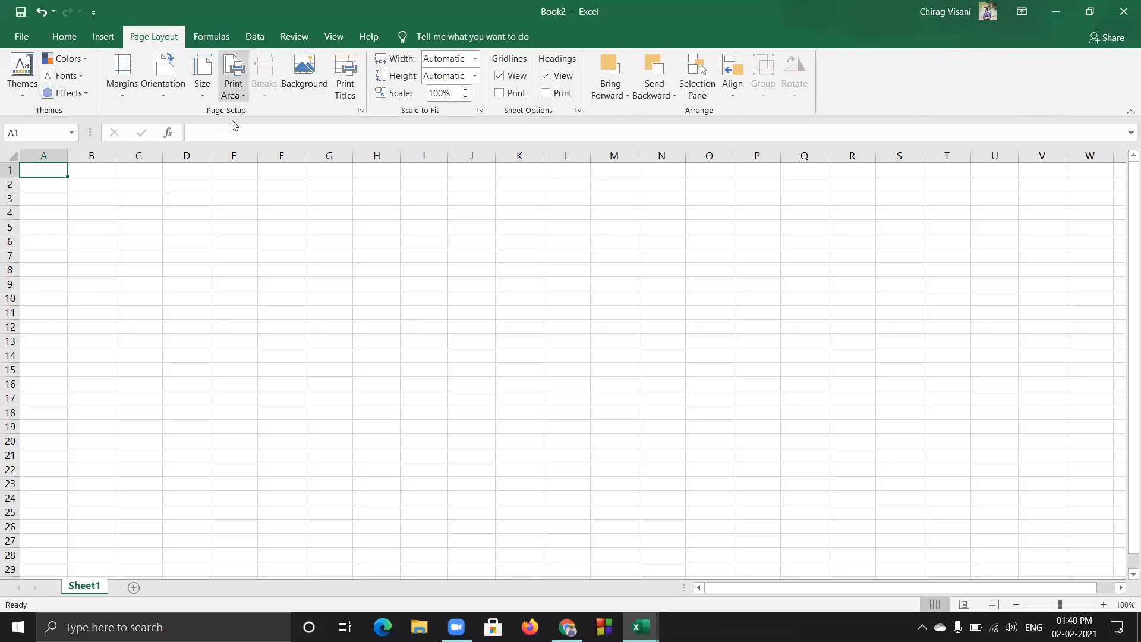
{"action": "left_click", "coordinate": [221, 39]}
{"action": "left_click", "coordinate": [259, 40]}
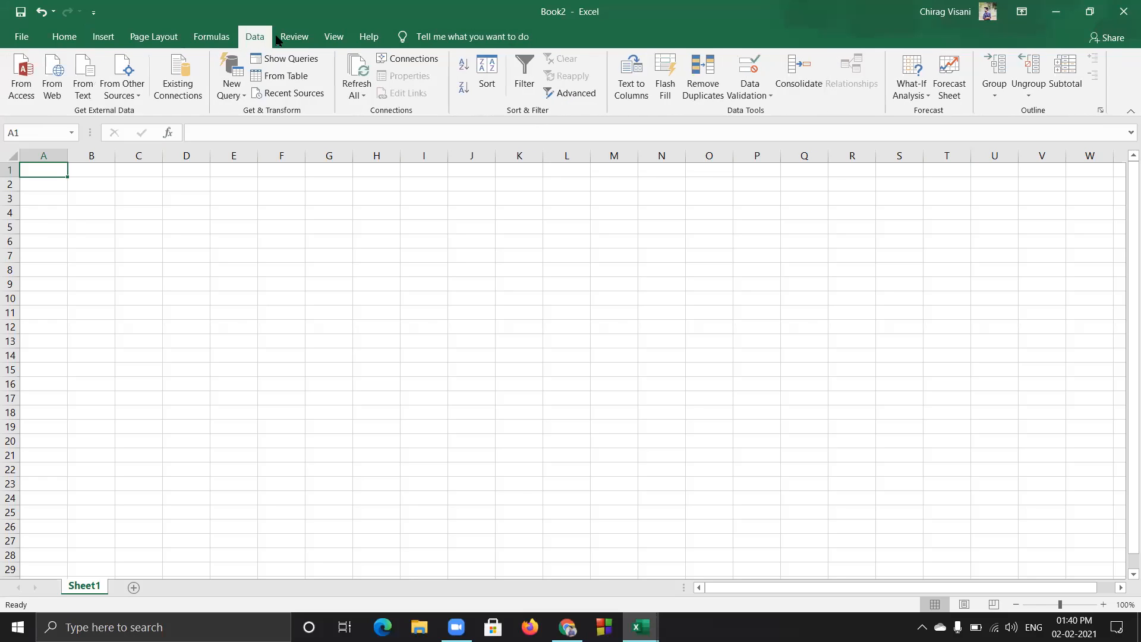
{"action": "left_click", "coordinate": [295, 36]}
{"action": "left_click", "coordinate": [334, 37]}
{"action": "left_click", "coordinate": [369, 37]}
{"action": "left_click", "coordinate": [436, 40]}
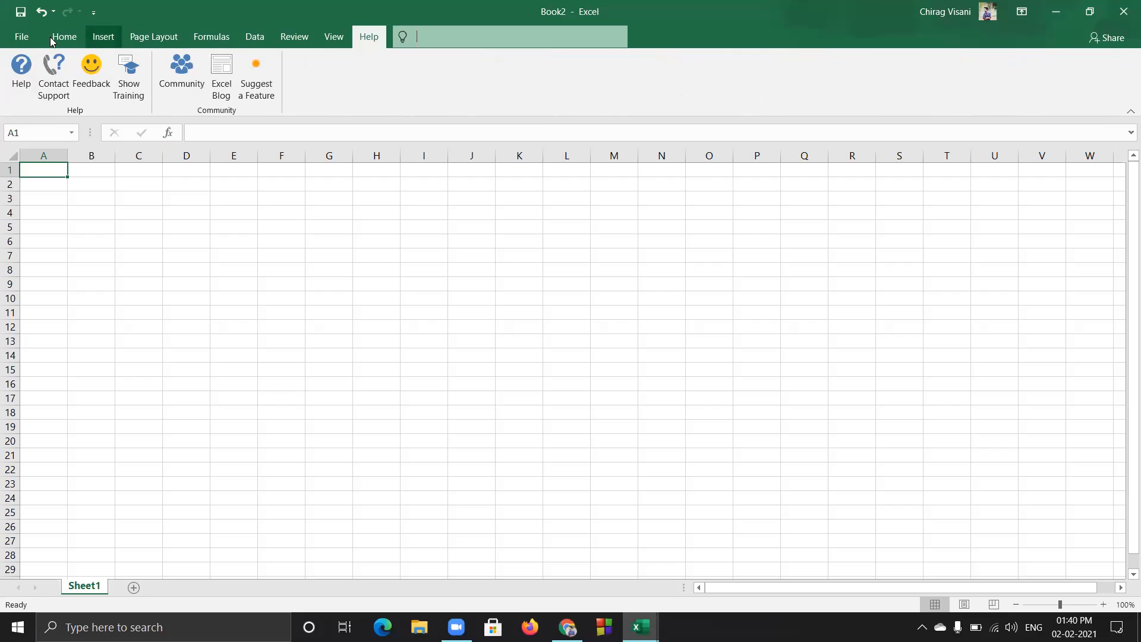
{"action": "left_click", "coordinate": [25, 37]}
{"action": "left_click", "coordinate": [19, 44]}
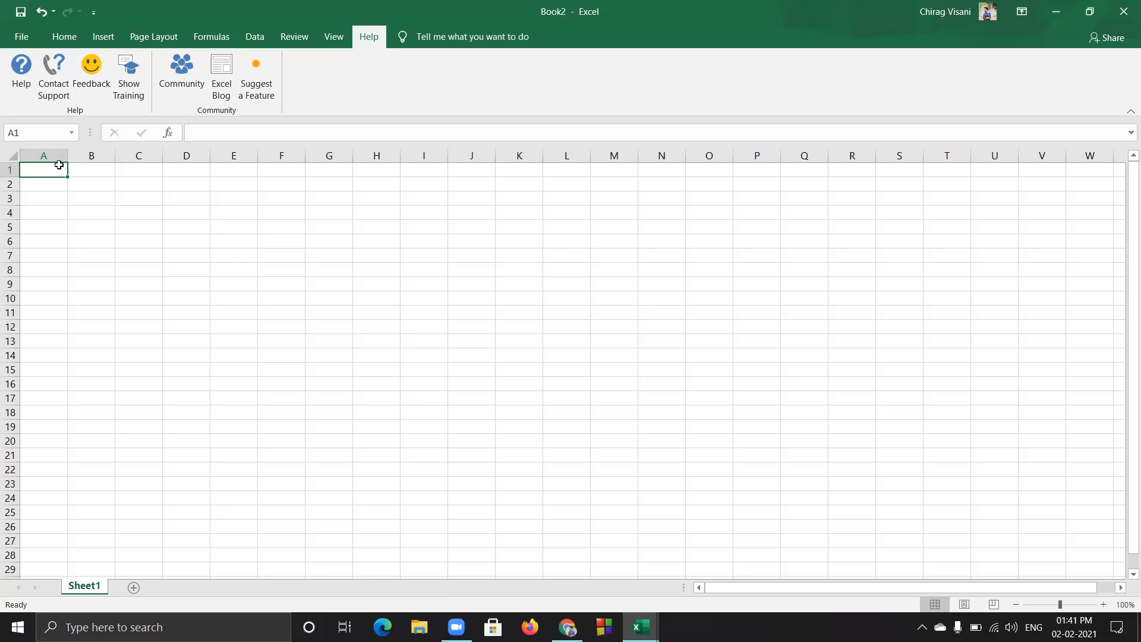
Step through cells B1 to D1 and back to A1, then select A2 and C3 to examine the grid
{"action": "left_click", "coordinate": [84, 170]}
{"action": "left_click", "coordinate": [152, 171]}
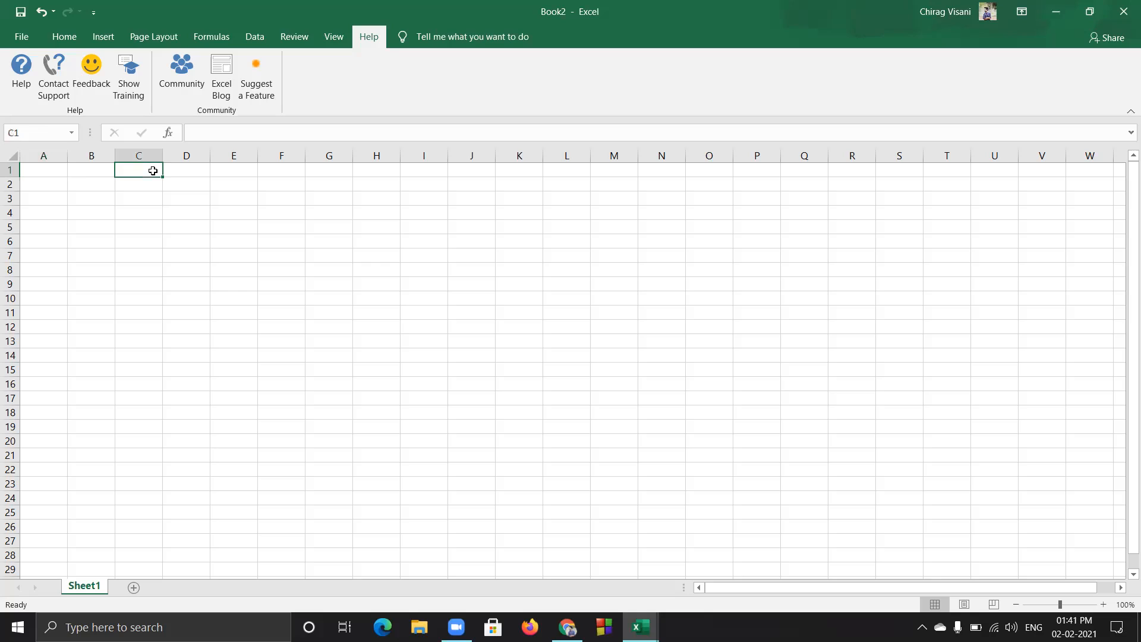
{"action": "left_click", "coordinate": [192, 172]}
{"action": "left_click", "coordinate": [145, 174]}
{"action": "left_click", "coordinate": [98, 171]}
{"action": "left_click", "coordinate": [56, 171]}
{"action": "left_click", "coordinate": [47, 186]}
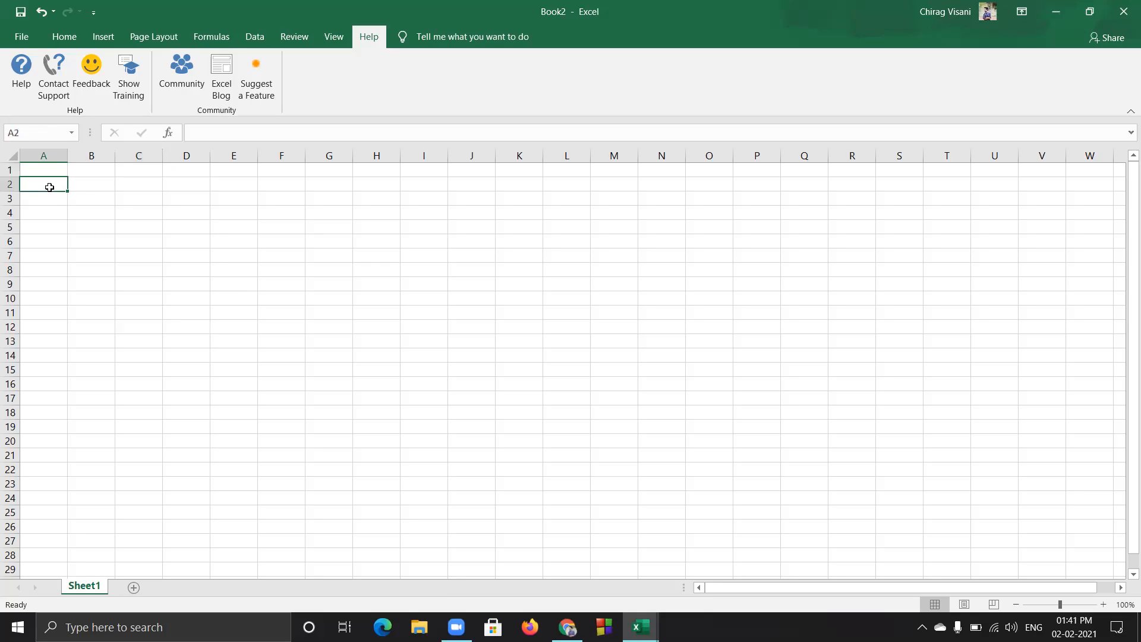
{"action": "left_click", "coordinate": [149, 201]}
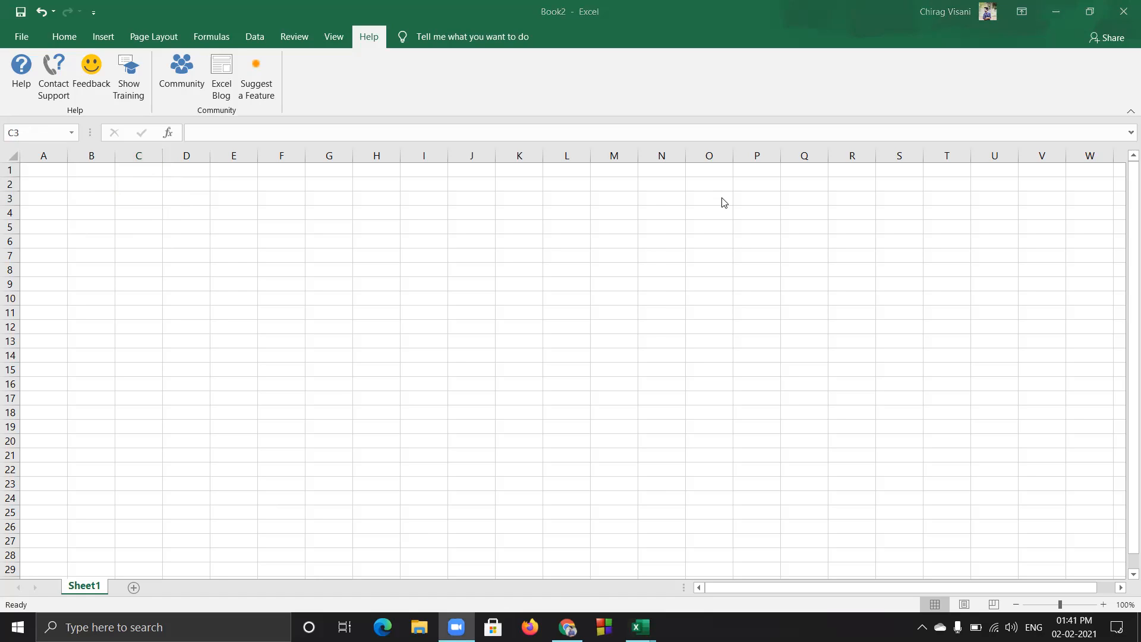
Enter the text "Cell" in cell C3
{"action": "left_click", "coordinate": [138, 196]}
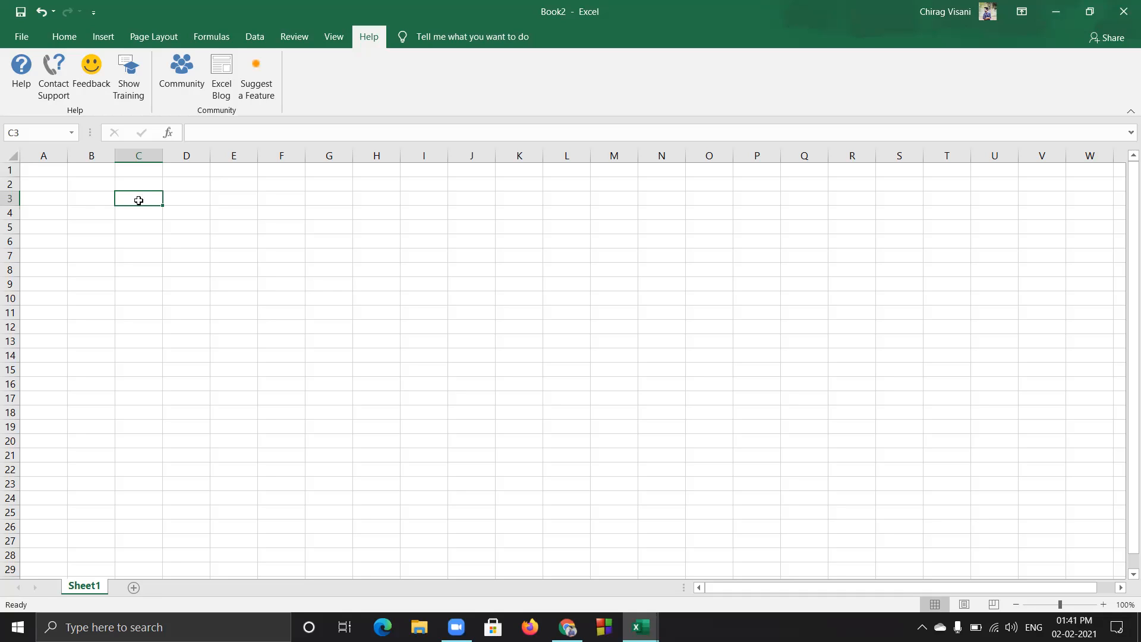
{"action": "left_click", "coordinate": [184, 199]}
{"action": "left_click", "coordinate": [148, 201]}
{"action": "type", "text": "Cell"}
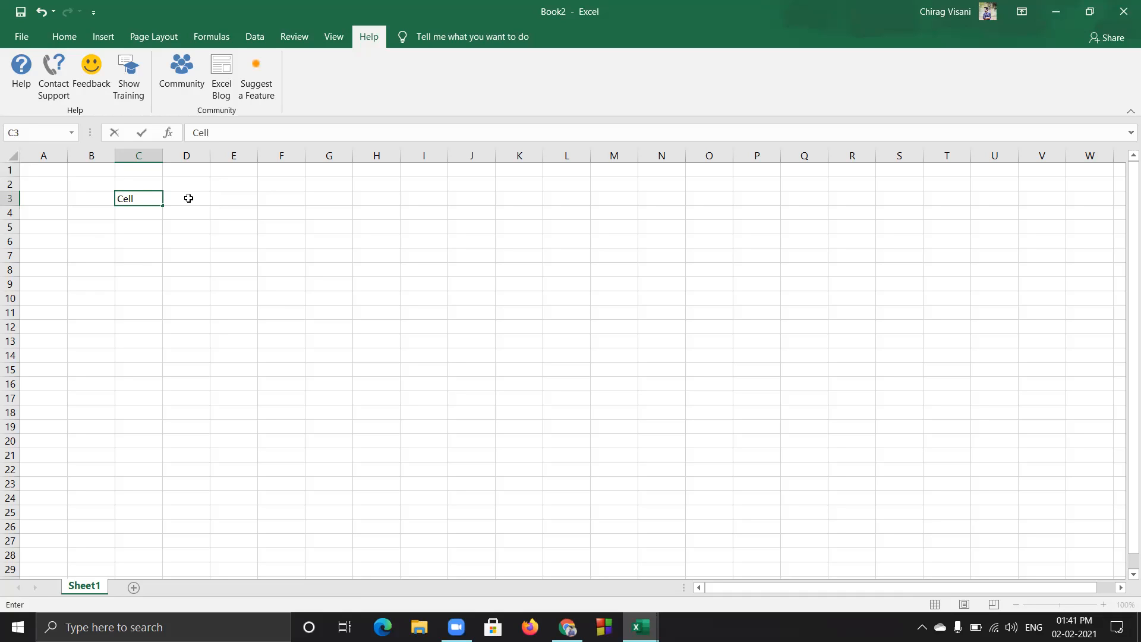
{"action": "left_click", "coordinate": [189, 198]}
{"action": "left_click", "coordinate": [138, 198]}
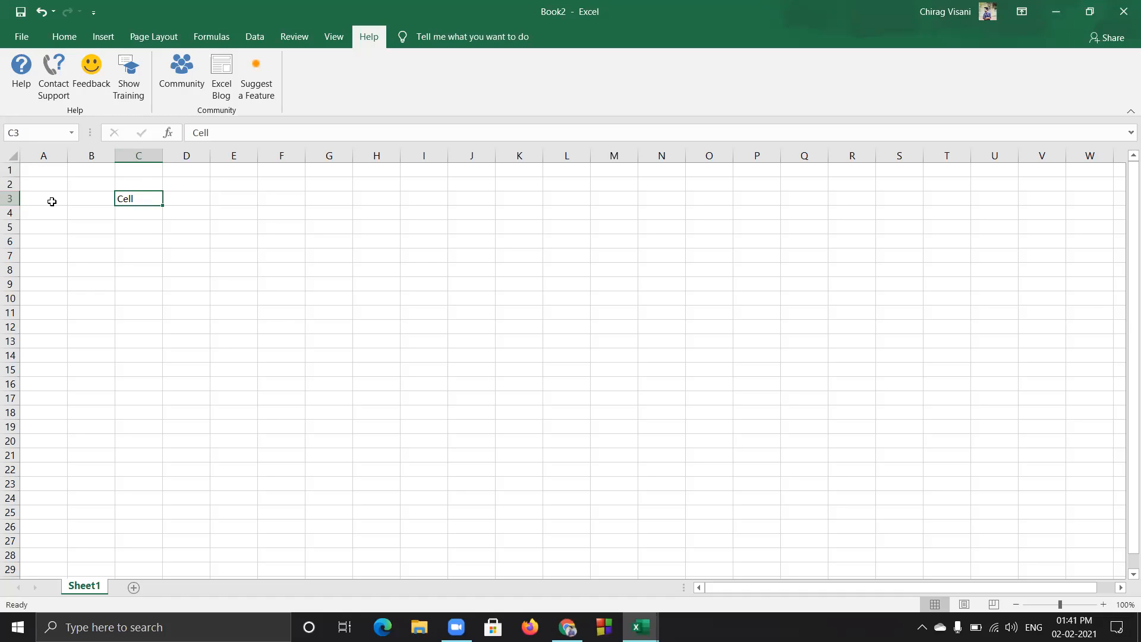
Clear the contents of cell C3
{"action": "left_click", "coordinate": [185, 203]}
{"action": "left_click", "coordinate": [140, 200]}
{"action": "key", "text": "Delete"}
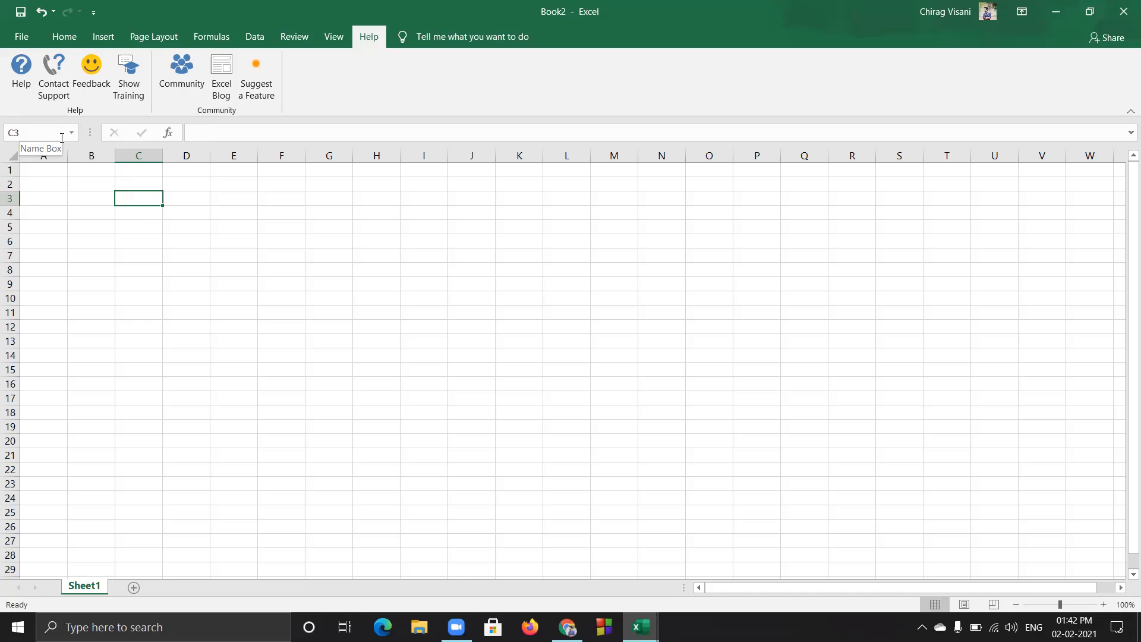
Select cells C3, D3, C4, D4, E4 and E5 to examine how each cell's address is shown
{"action": "left_click", "coordinate": [196, 197]}
{"action": "left_click", "coordinate": [144, 200]}
{"action": "left_click", "coordinate": [199, 200]}
{"action": "left_click", "coordinate": [152, 201]}
{"action": "left_click", "coordinate": [179, 203]}
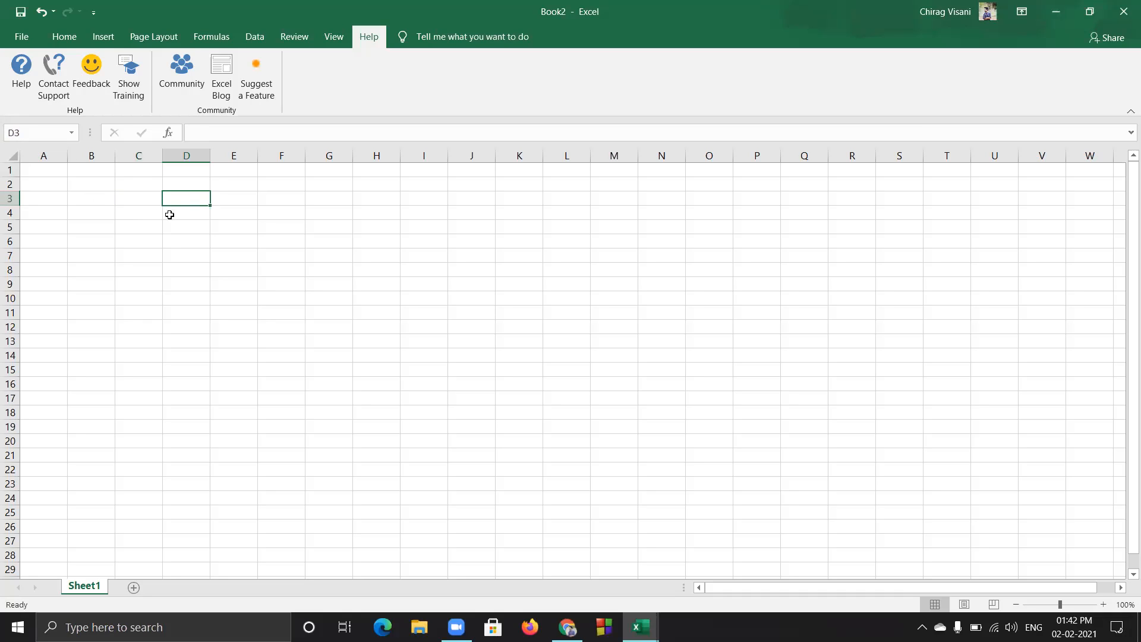
{"action": "left_click", "coordinate": [137, 214]}
{"action": "left_click", "coordinate": [191, 217]}
{"action": "left_click", "coordinate": [228, 216]}
{"action": "left_click", "coordinate": [237, 229]}
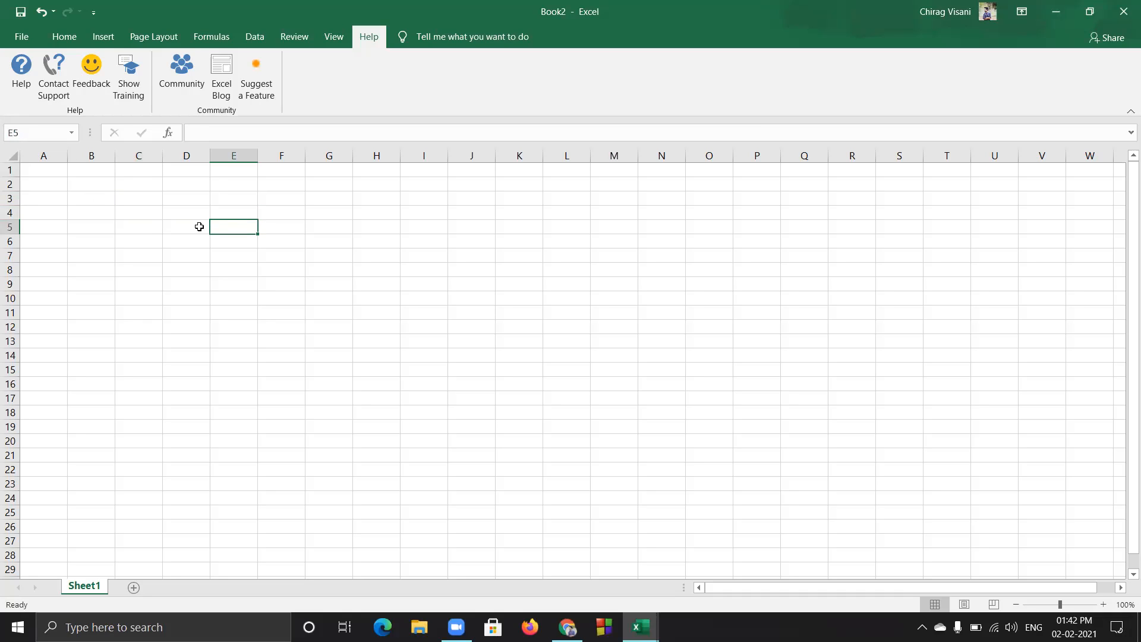
Alternate between cells C4, D4 and D5 to examine how the cell address changes with each selection
{"action": "left_click", "coordinate": [199, 226]}
{"action": "left_click", "coordinate": [145, 214]}
{"action": "left_click", "coordinate": [173, 209]}
{"action": "left_click", "coordinate": [194, 224]}
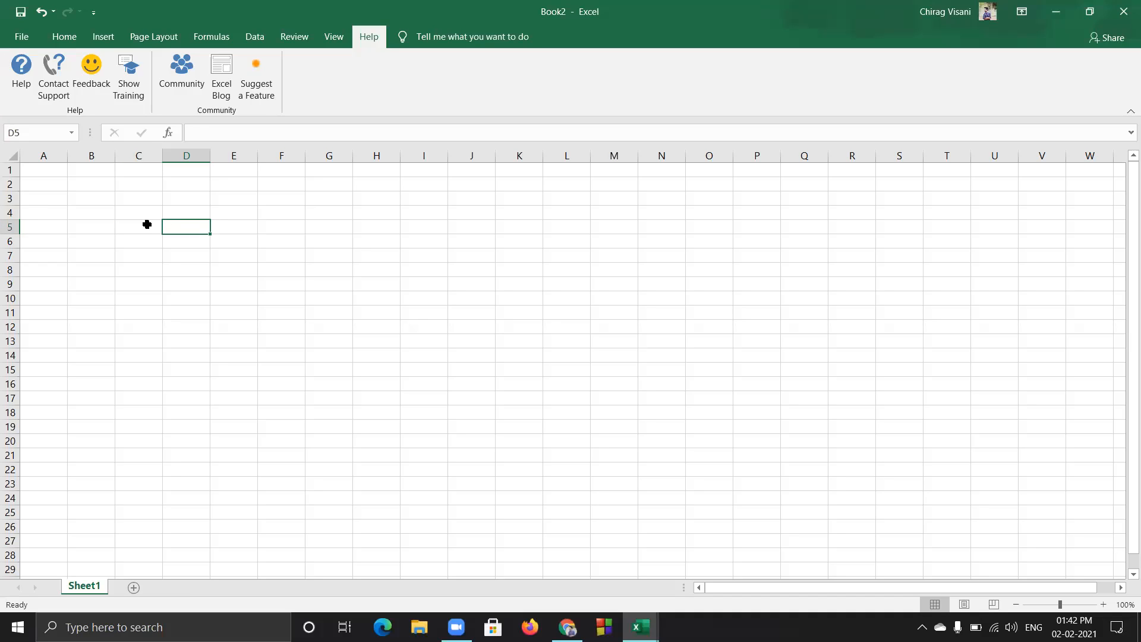
{"action": "left_click", "coordinate": [147, 212]}
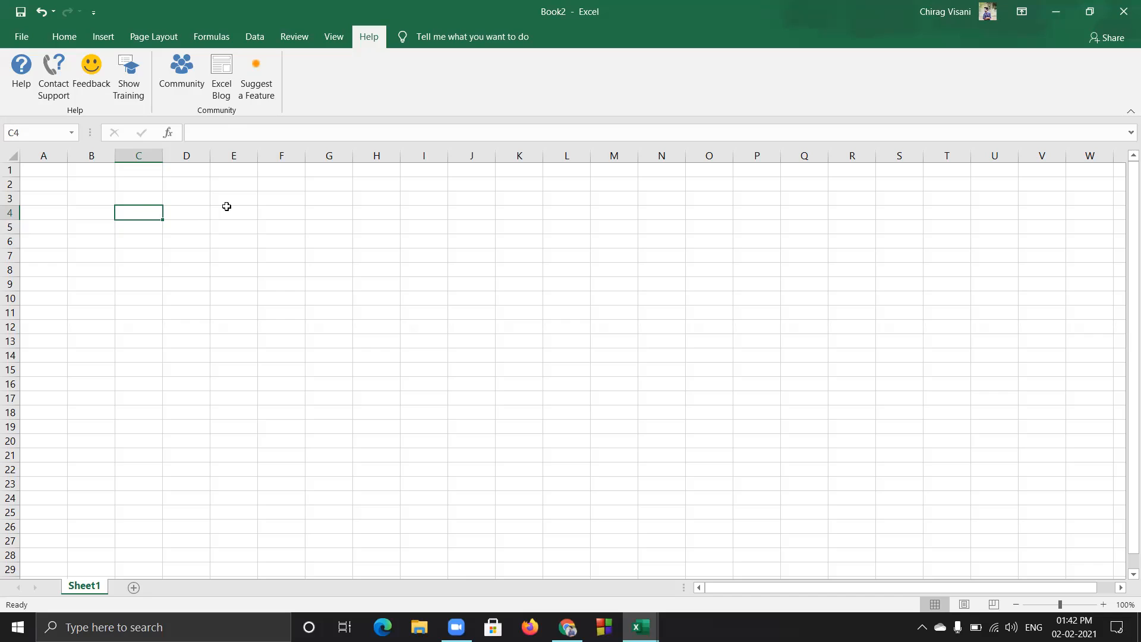
{"action": "left_click", "coordinate": [191, 222]}
{"action": "left_click", "coordinate": [149, 212]}
{"action": "left_click", "coordinate": [187, 214]}
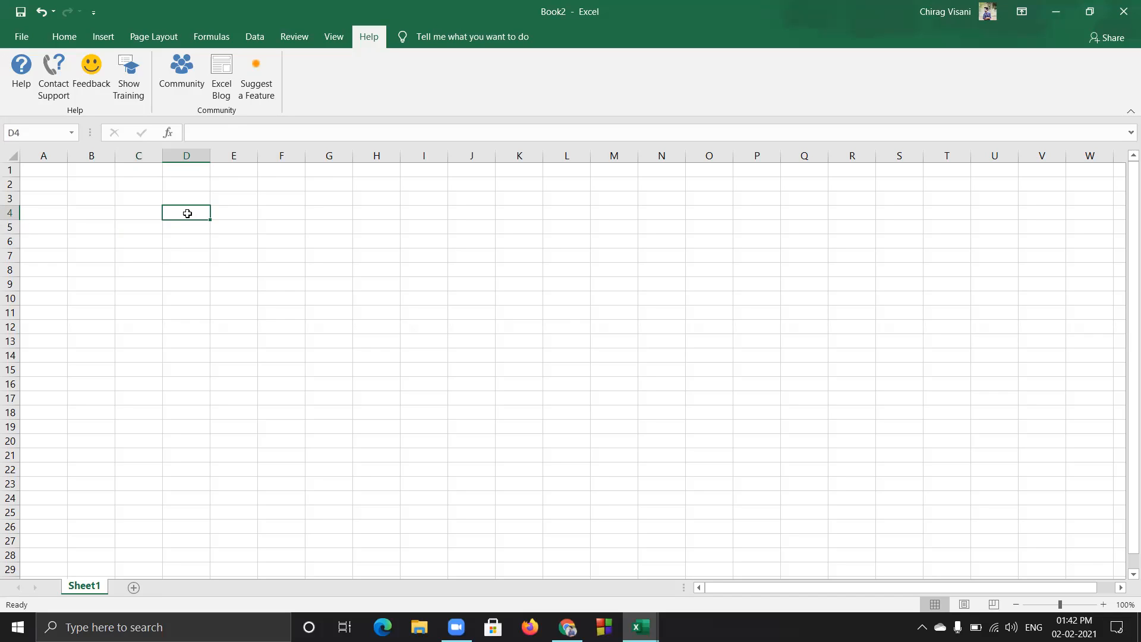
{"action": "left_click", "coordinate": [148, 212]}
{"action": "left_click", "coordinate": [180, 218]}
{"action": "left_click", "coordinate": [149, 214]}
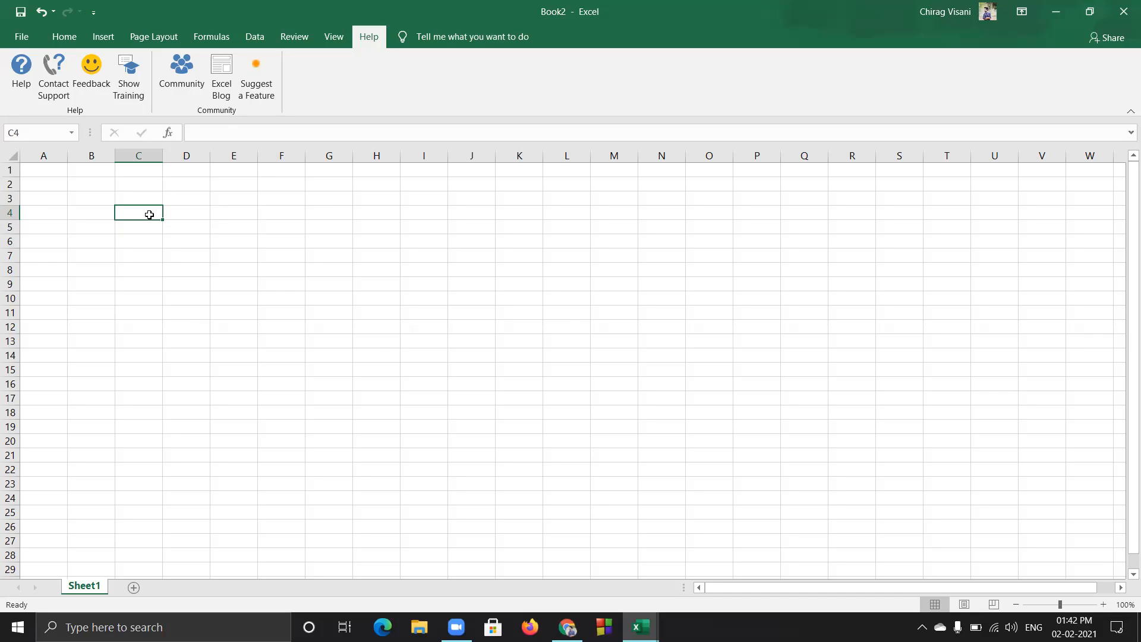
{"action": "left_click", "coordinate": [179, 212]}
{"action": "left_click", "coordinate": [148, 214]}
{"action": "left_click", "coordinate": [180, 218]}
Enter the value 80 in cell C4 and the formula =40+40 in cell C5
{"action": "left_click", "coordinate": [141, 213]}
{"action": "type", "text": "80"}
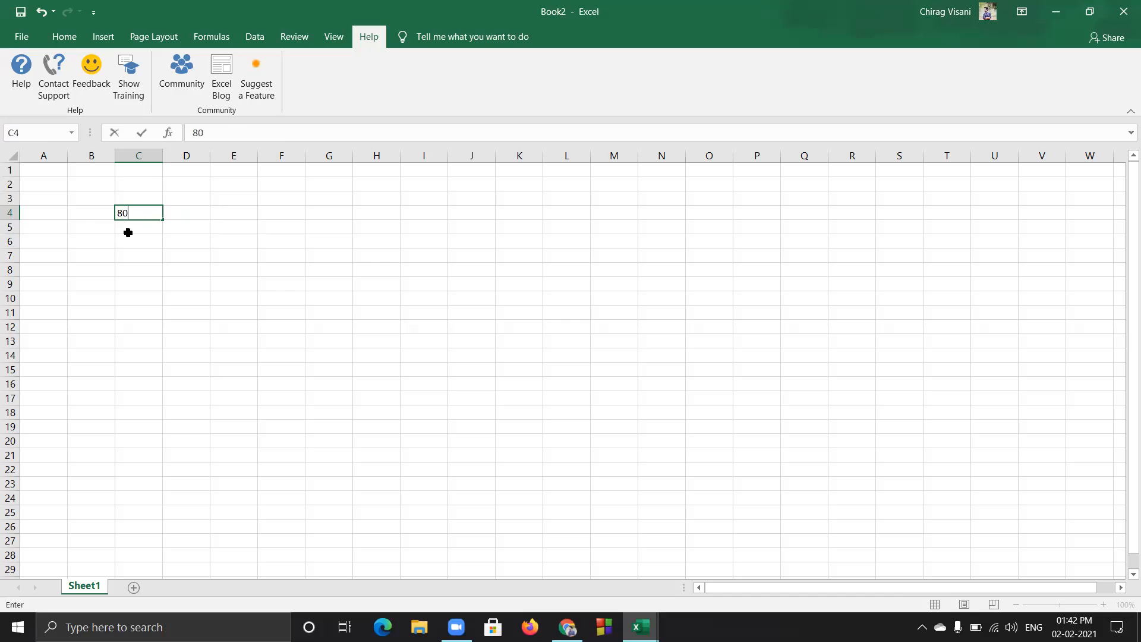
{"action": "left_click", "coordinate": [132, 232]}
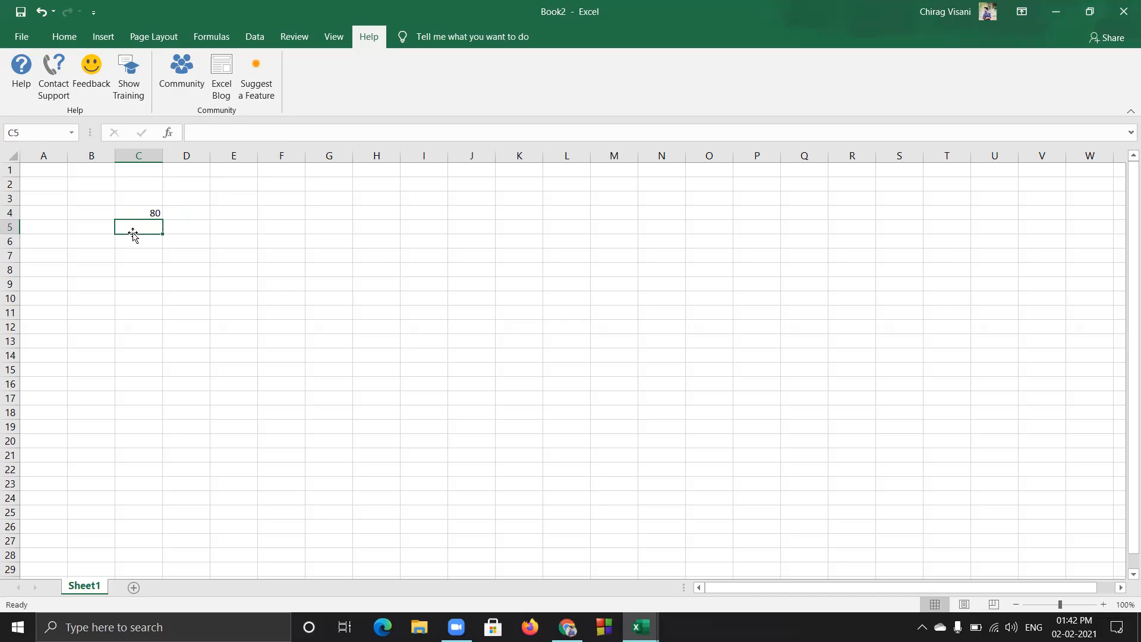
{"action": "type", "text": "=40"}
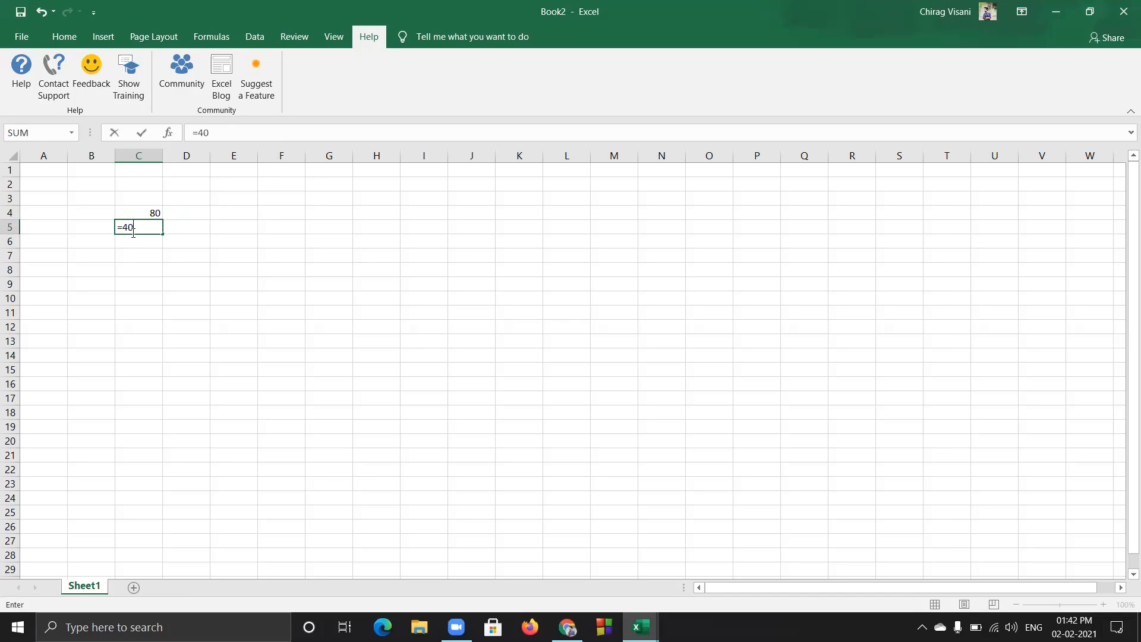
{"action": "type", "text": "+40"}
{"action": "key", "text": "Return"}
Compare cell C5 with neighbouring empty cells and highlight its underlying formula =40+40 for inspection
{"action": "left_click", "coordinate": [181, 222]}
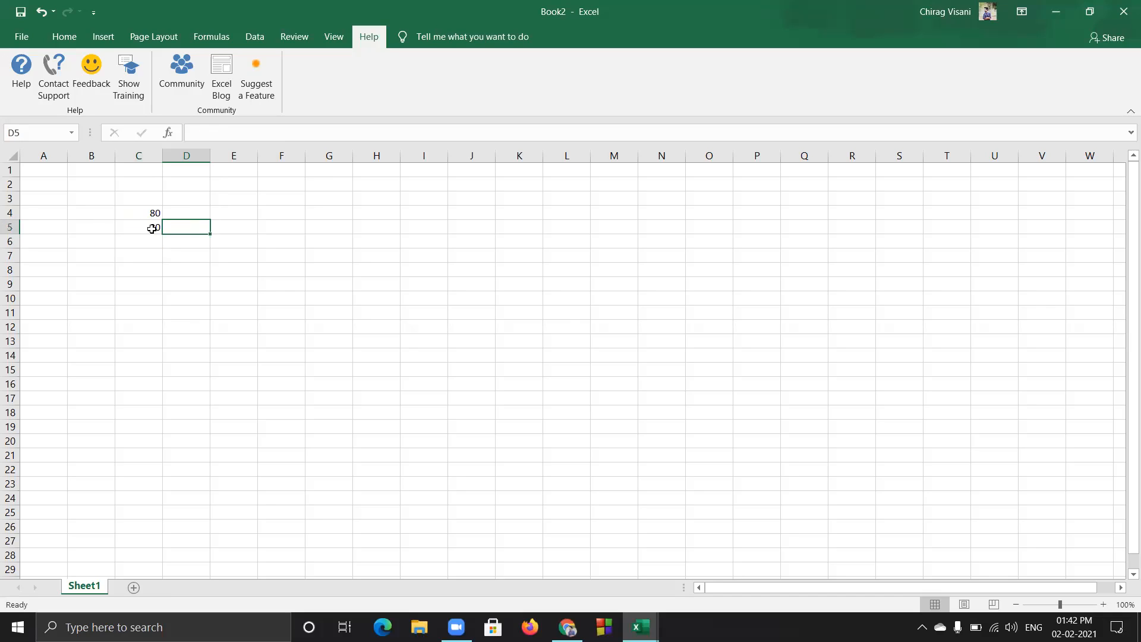
{"action": "left_click", "coordinate": [149, 228]}
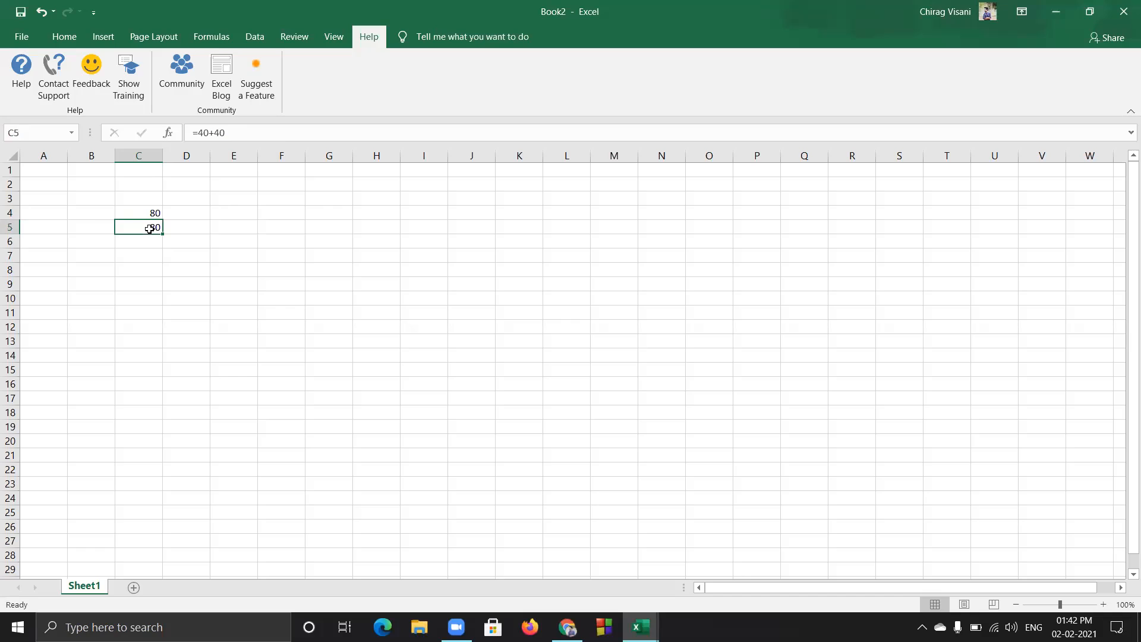
{"action": "left_click", "coordinate": [180, 208]}
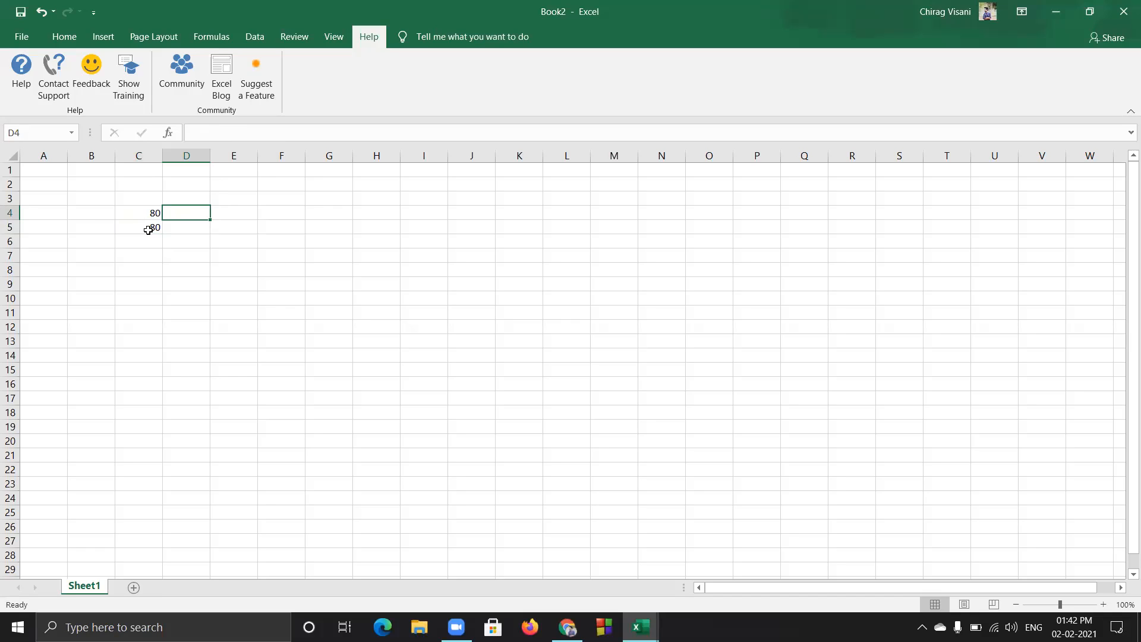
{"action": "left_click", "coordinate": [148, 230]}
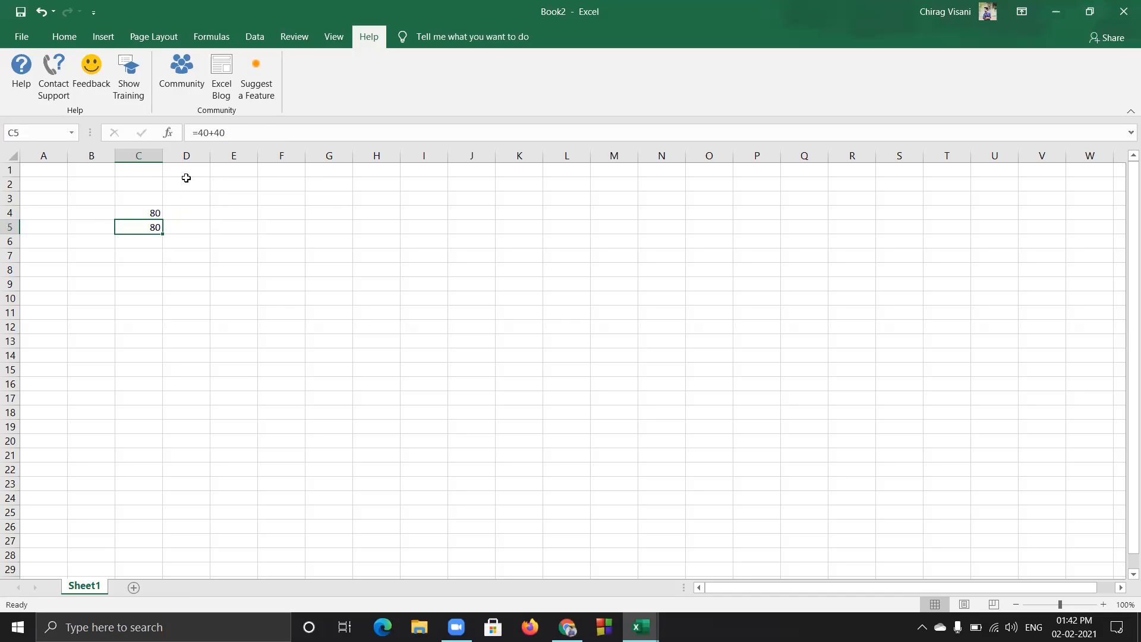
{"action": "left_click", "coordinate": [265, 130]}
{"action": "left_click_drag", "start_coordinate": [225, 132], "coordinate": [189, 132]}
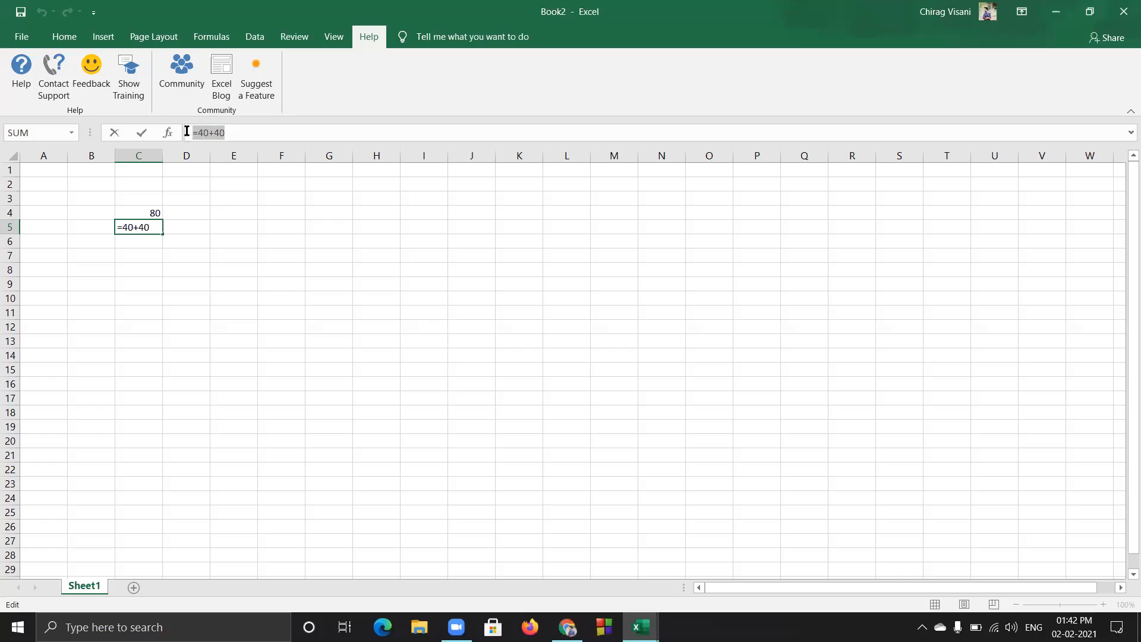
{"action": "left_click", "coordinate": [188, 219]}
{"action": "left_click", "coordinate": [189, 225]}
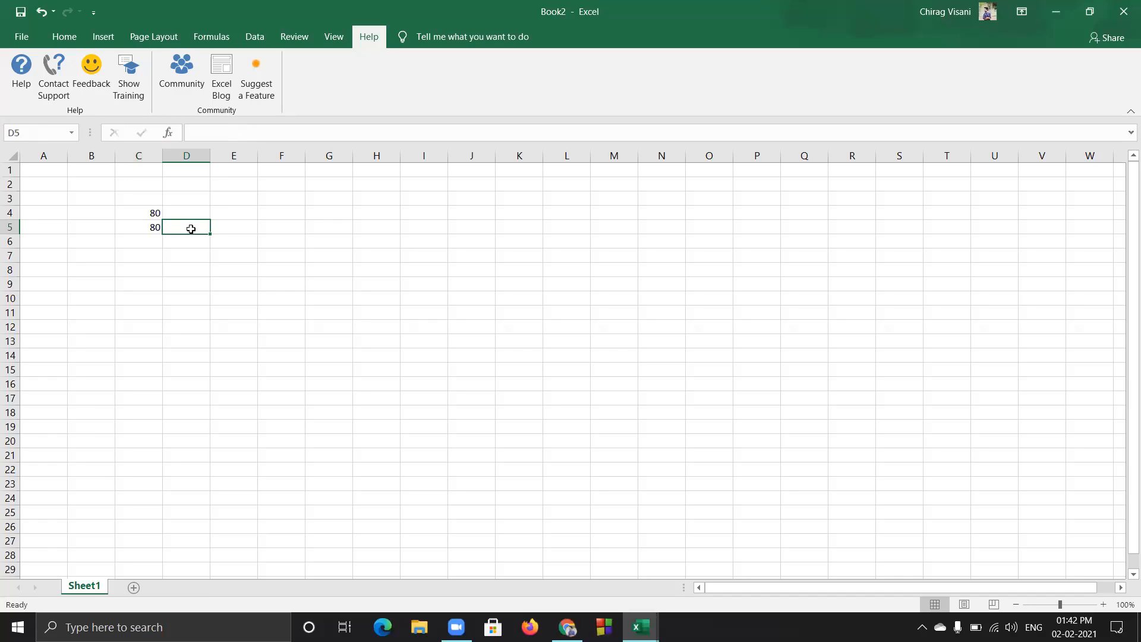
{"action": "left_click", "coordinate": [227, 217]}
{"action": "left_click", "coordinate": [231, 227]}
{"action": "left_click", "coordinate": [234, 214]}
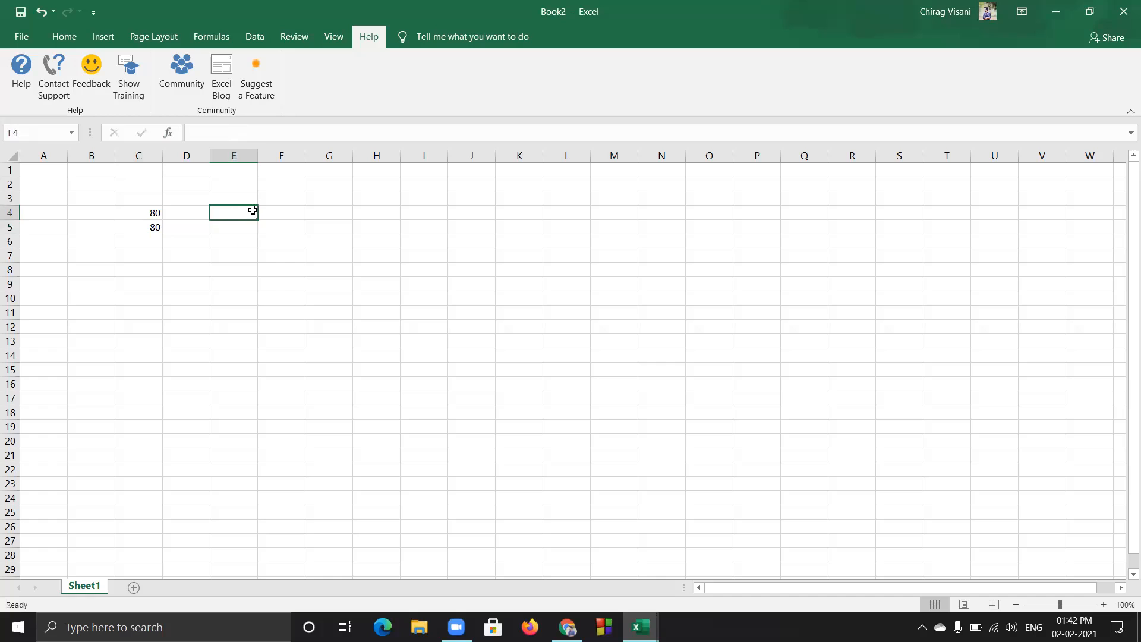
{"action": "left_click", "coordinate": [268, 211]}
{"action": "left_click", "coordinate": [277, 229]}
{"action": "left_click", "coordinate": [282, 215]}
{"action": "left_click", "coordinate": [289, 226]}
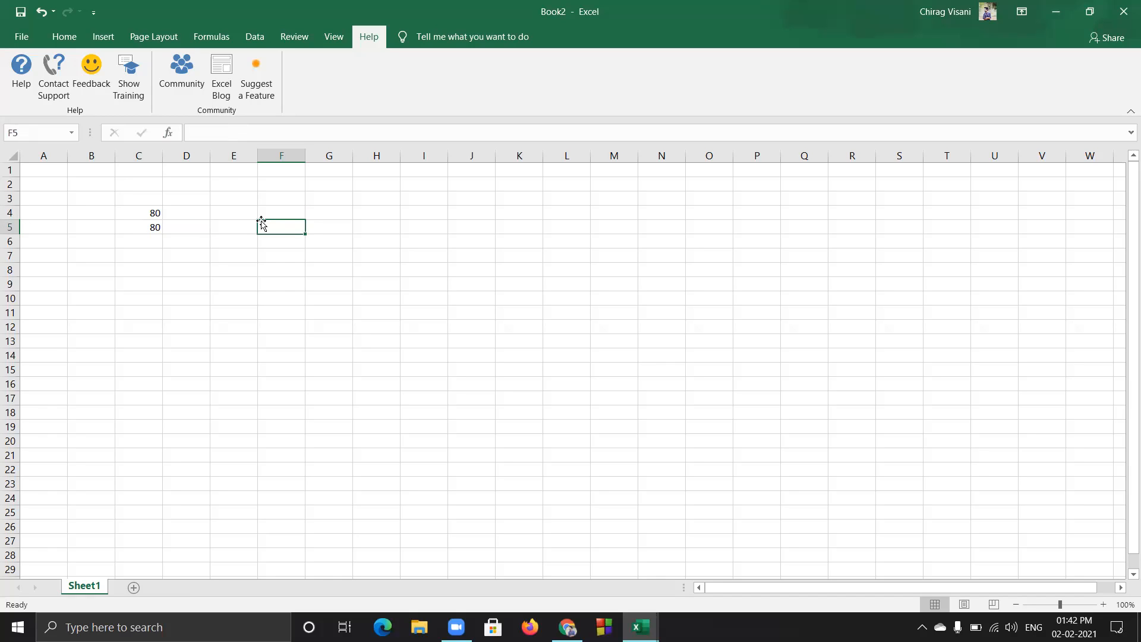
Examine cell C5's formula again together with the list of functions available while editing it
{"action": "left_click", "coordinate": [144, 229]}
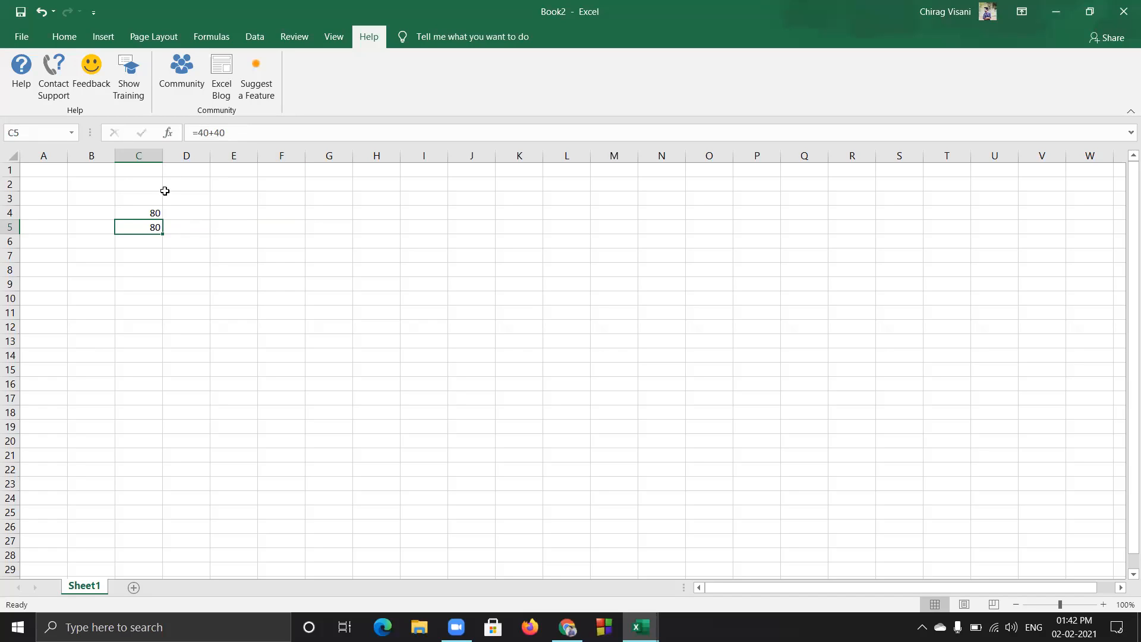
{"action": "left_click", "coordinate": [250, 133]}
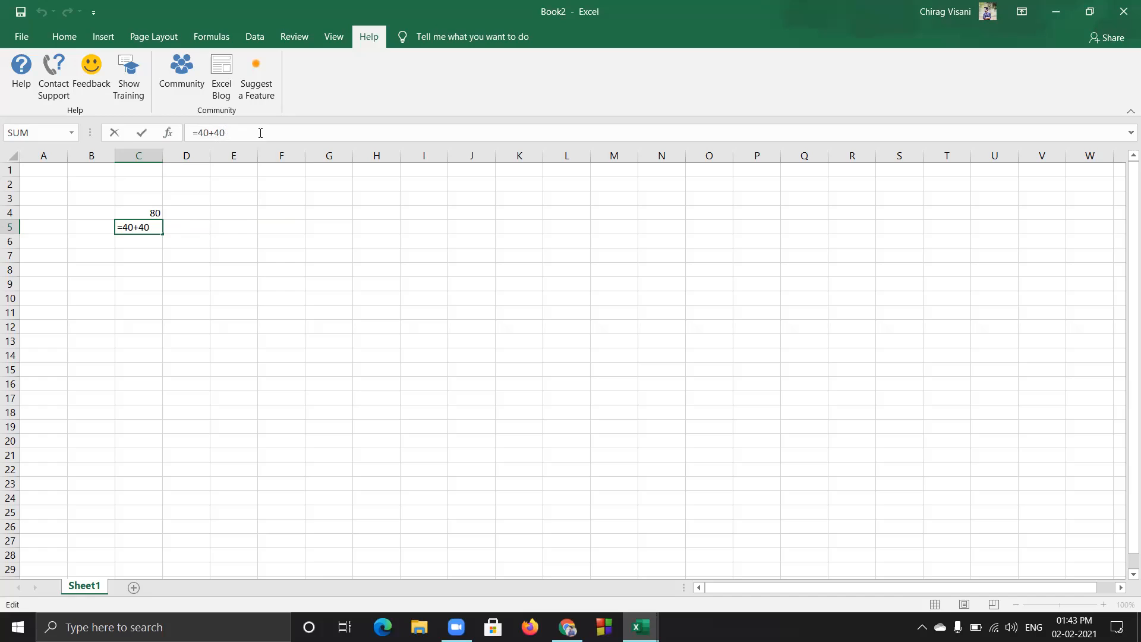
{"action": "left_click_drag", "start_coordinate": [226, 131], "coordinate": [73, 137]}
{"action": "left_click", "coordinate": [72, 136]}
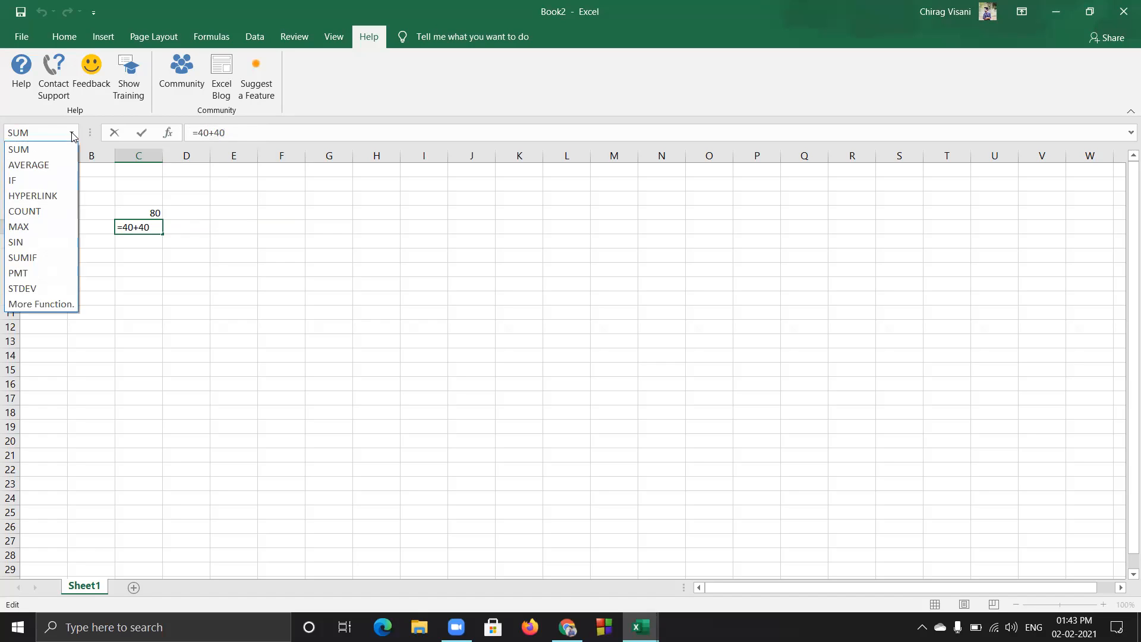
{"action": "left_click", "coordinate": [73, 136]}
{"action": "left_click_drag", "start_coordinate": [234, 132], "coordinate": [194, 133]}
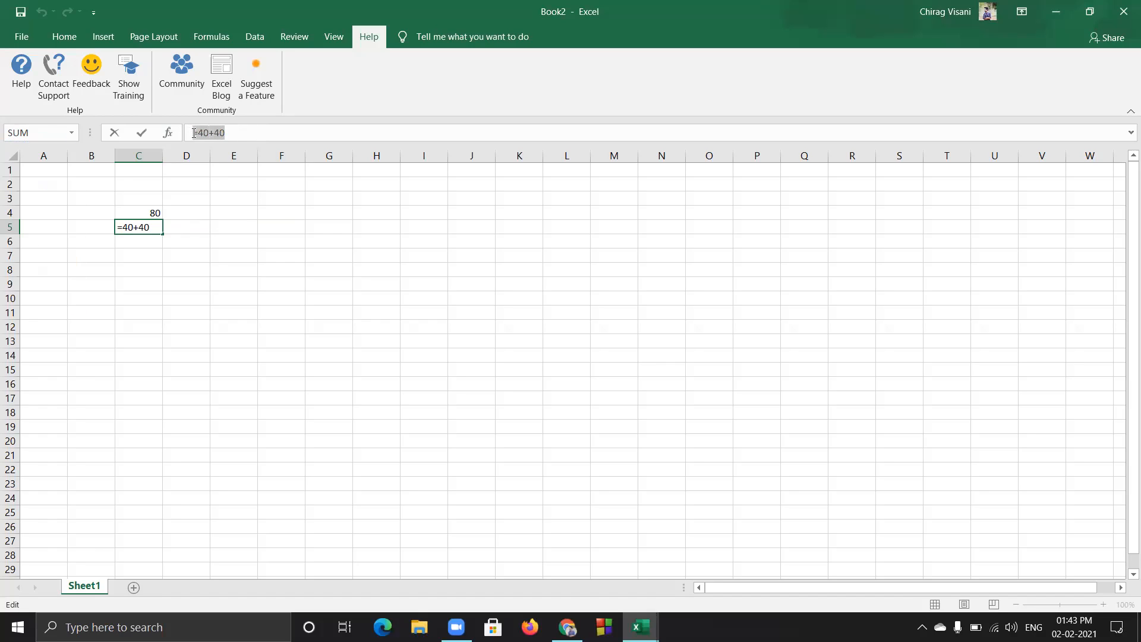
{"action": "left_click", "coordinate": [71, 136]}
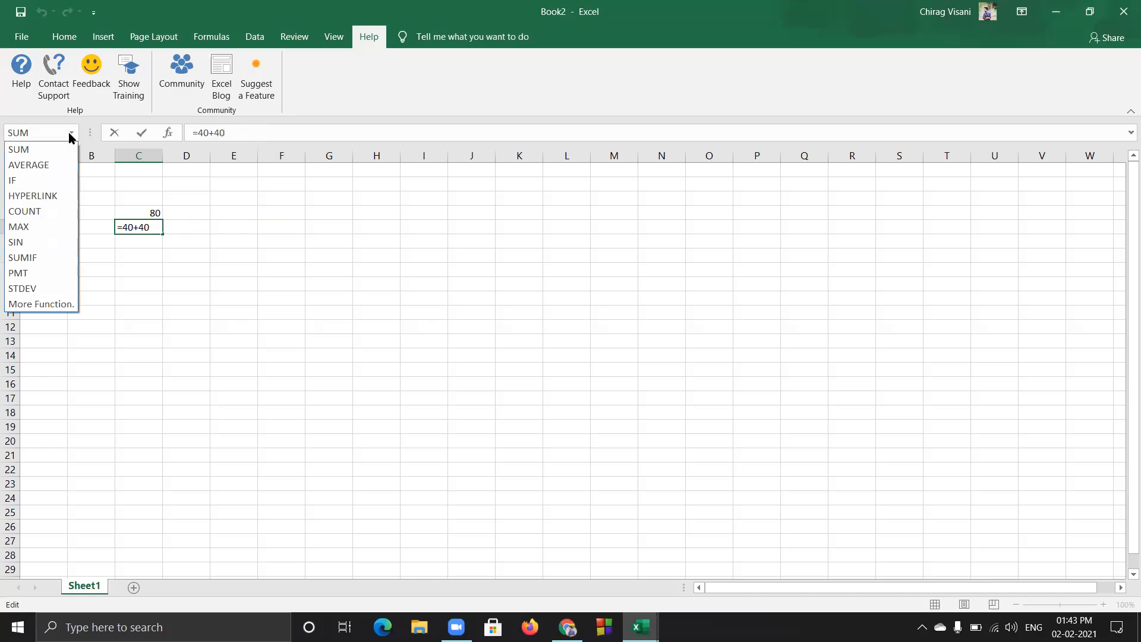
{"action": "left_click", "coordinate": [73, 134]}
Clear the contents of cells C4 and C5, and select cell A1
{"action": "left_click", "coordinate": [206, 214]}
{"action": "left_click", "coordinate": [189, 238]}
{"action": "left_click", "coordinate": [164, 214]}
{"action": "left_click", "coordinate": [157, 213]}
{"action": "mouse_move", "coordinate": [158, 213]}
{"action": "left_mouse_down"}
{"action": "mouse_move", "coordinate": [176, 224]}
{"action": "mouse_move", "coordinate": [148, 200]}
{"action": "left_mouse_up"}
{"action": "left_click", "coordinate": [177, 224]}
{"action": "key", "text": "Delete"}
{"action": "left_click", "coordinate": [185, 213]}
{"action": "left_click", "coordinate": [58, 175]}
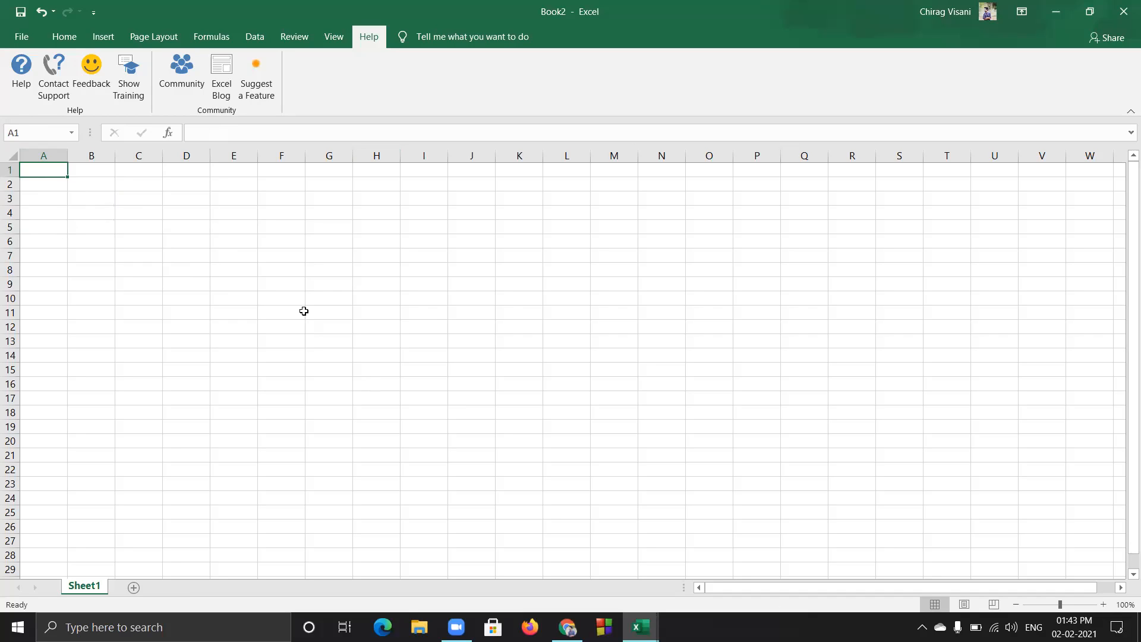
View the workbook's file management page, return to the sheet and show the Home commands
{"action": "key", "text": "alt"}
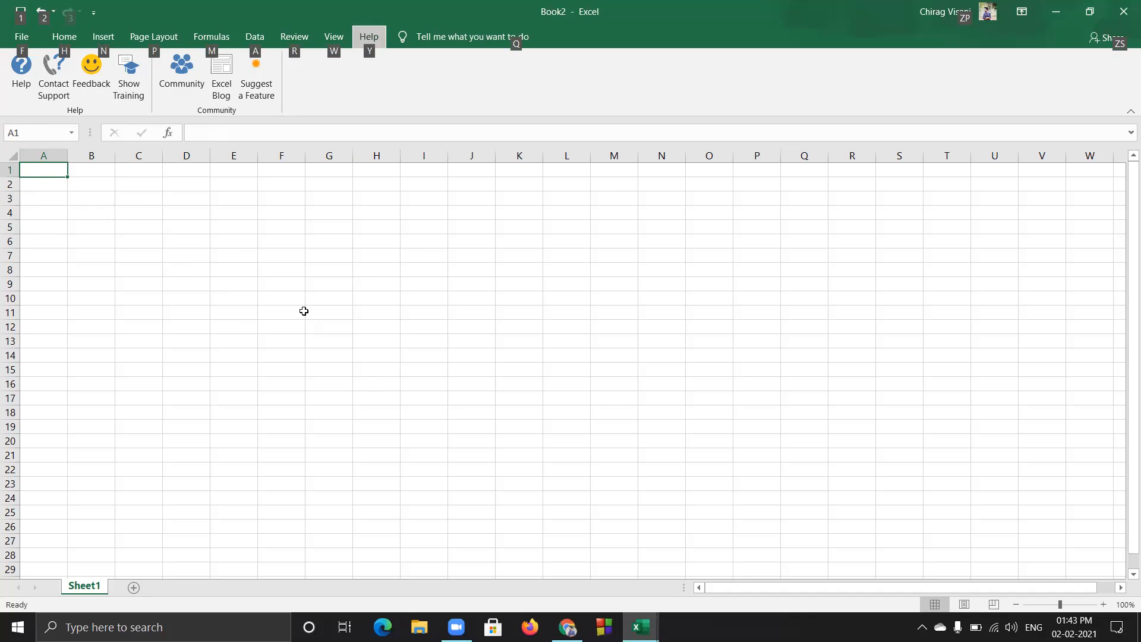
{"action": "left_click", "coordinate": [23, 40]}
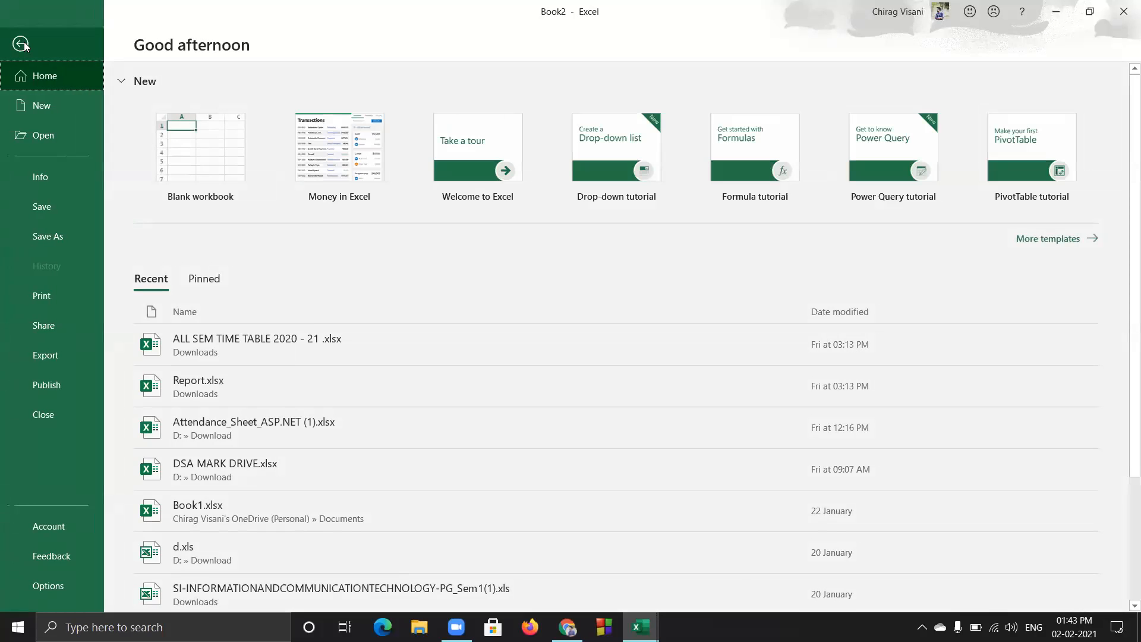
{"action": "left_click", "coordinate": [21, 44]}
{"action": "left_click", "coordinate": [64, 36]}
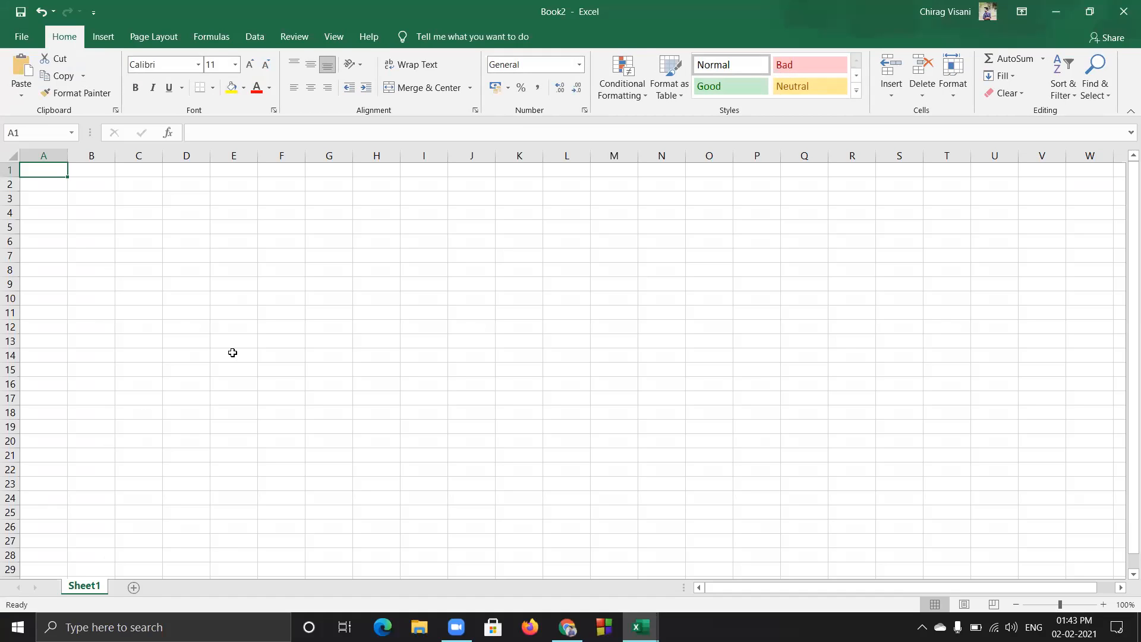
Try the preset magnifications in the Zoom dialog and set the worksheet zoom to 200%
{"action": "key", "text": "alt"}
{"action": "key", "text": "v"}
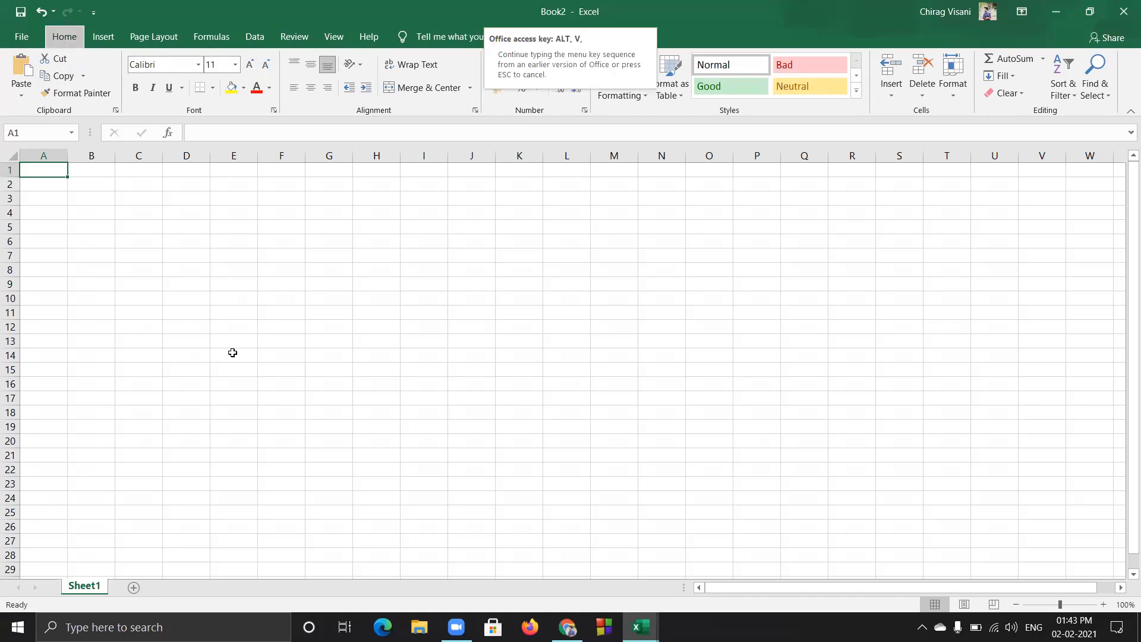
{"action": "key", "text": "z"}
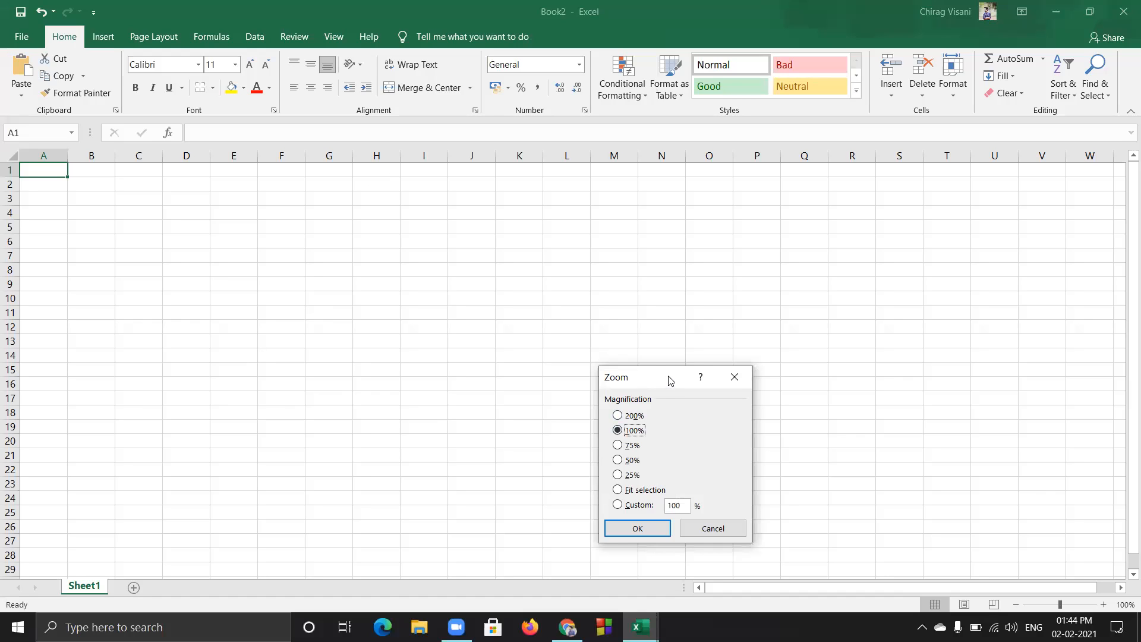
{"action": "left_click_drag", "start_coordinate": [670, 381], "coordinate": [510, 211]}
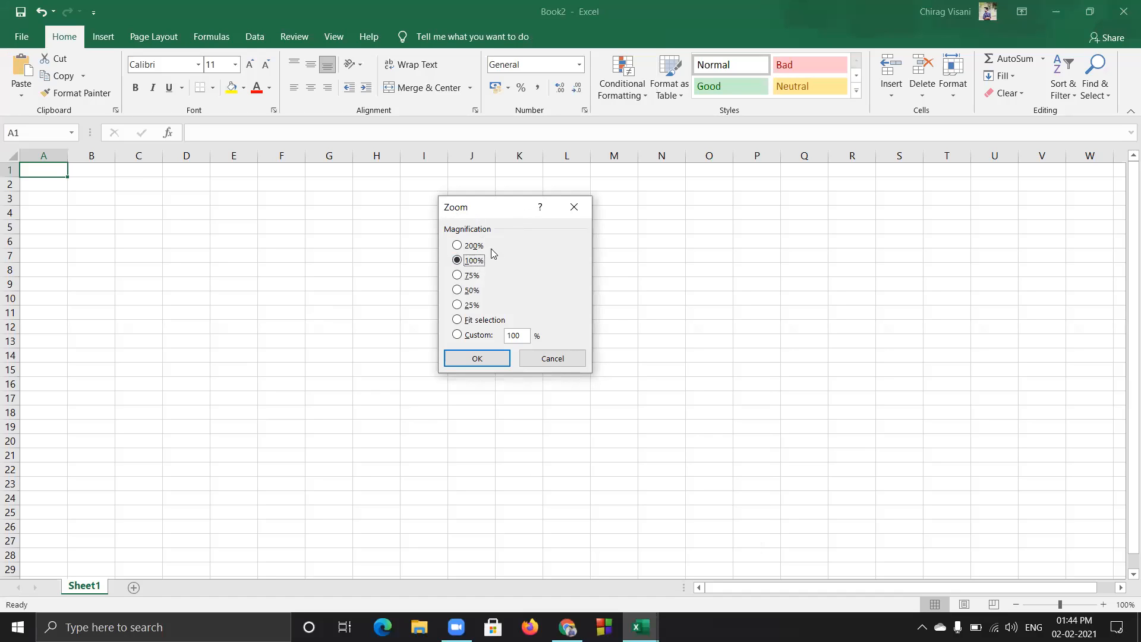
{"action": "left_click", "coordinate": [457, 247]}
{"action": "left_click", "coordinate": [457, 260]}
{"action": "left_click", "coordinate": [458, 275]}
{"action": "left_click", "coordinate": [457, 290]}
{"action": "left_click", "coordinate": [457, 260]}
{"action": "left_click", "coordinate": [457, 246]}
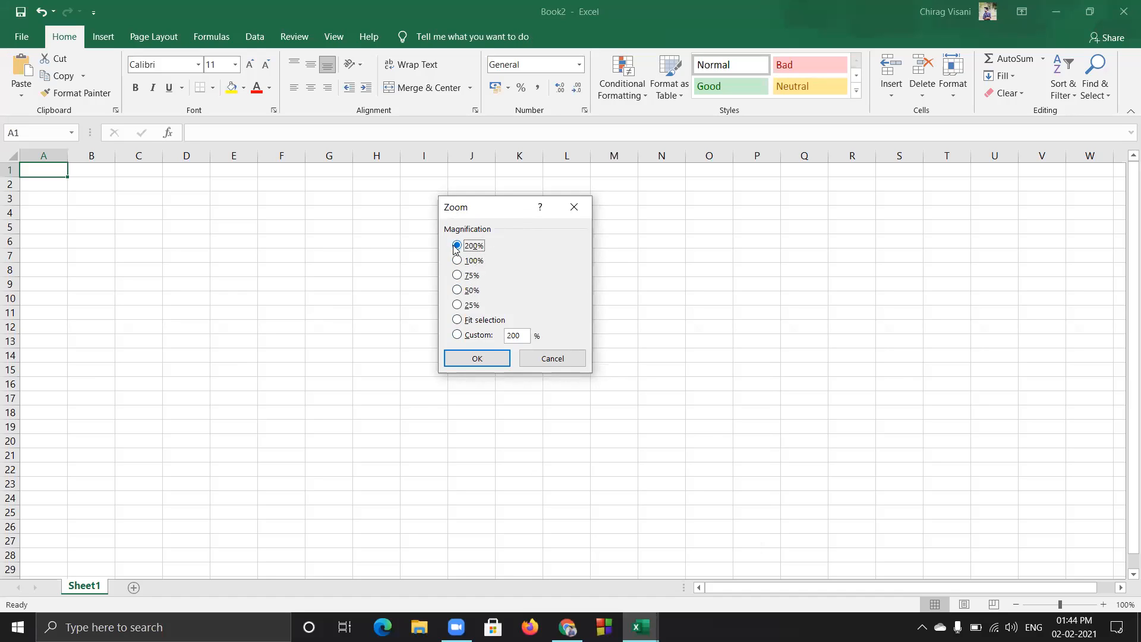
{"action": "left_click", "coordinate": [478, 360]}
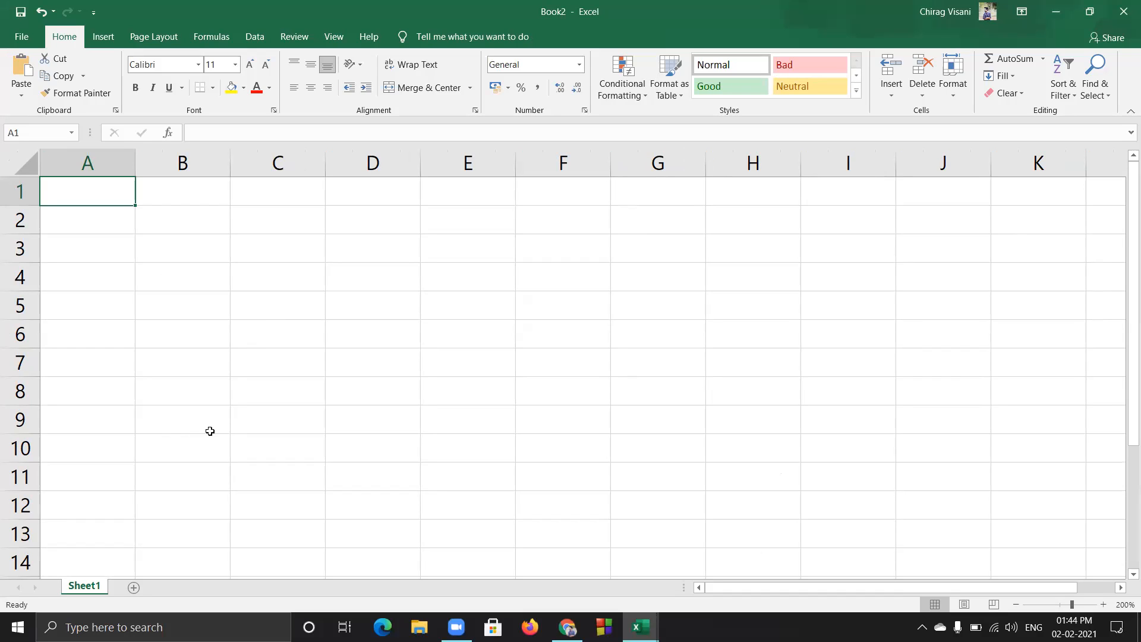
Zoom the worksheet out to 25%, in to 250%, and back out to 85%
{"action": "scroll", "coordinate": [220, 458], "scroll_direction": "up", "scroll_amount": 5, "text": "ctrl"}
{"action": "scroll", "coordinate": [220, 459], "scroll_direction": "down", "scroll_amount": 14, "text": "ctrl"}
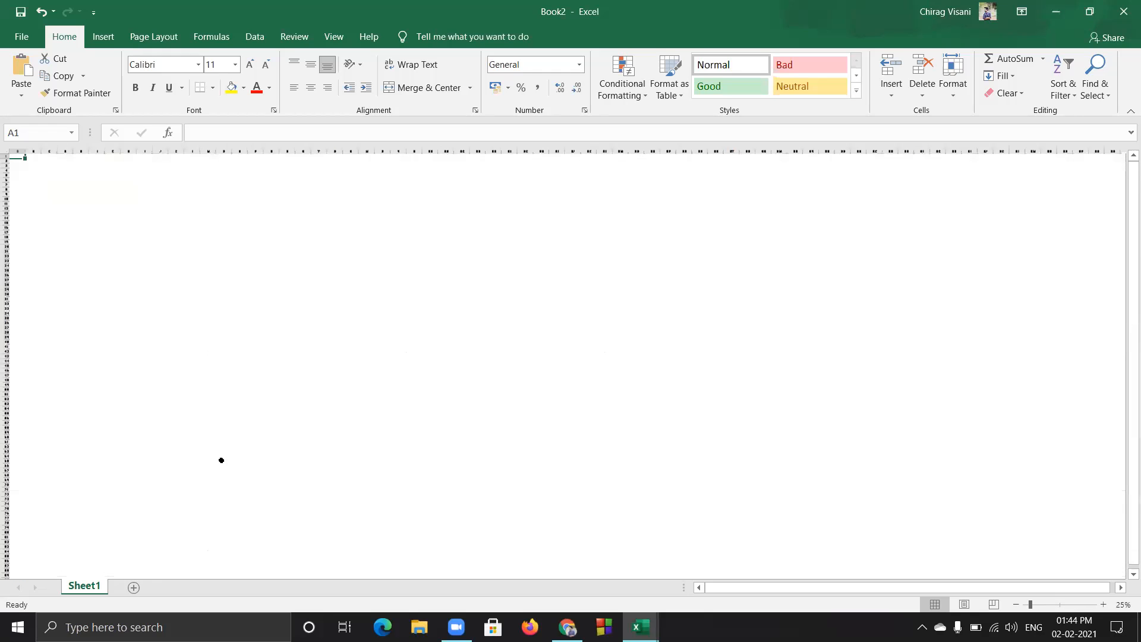
{"action": "scroll", "coordinate": [220, 459], "scroll_direction": "up", "scroll_amount": 12, "text": "ctrl"}
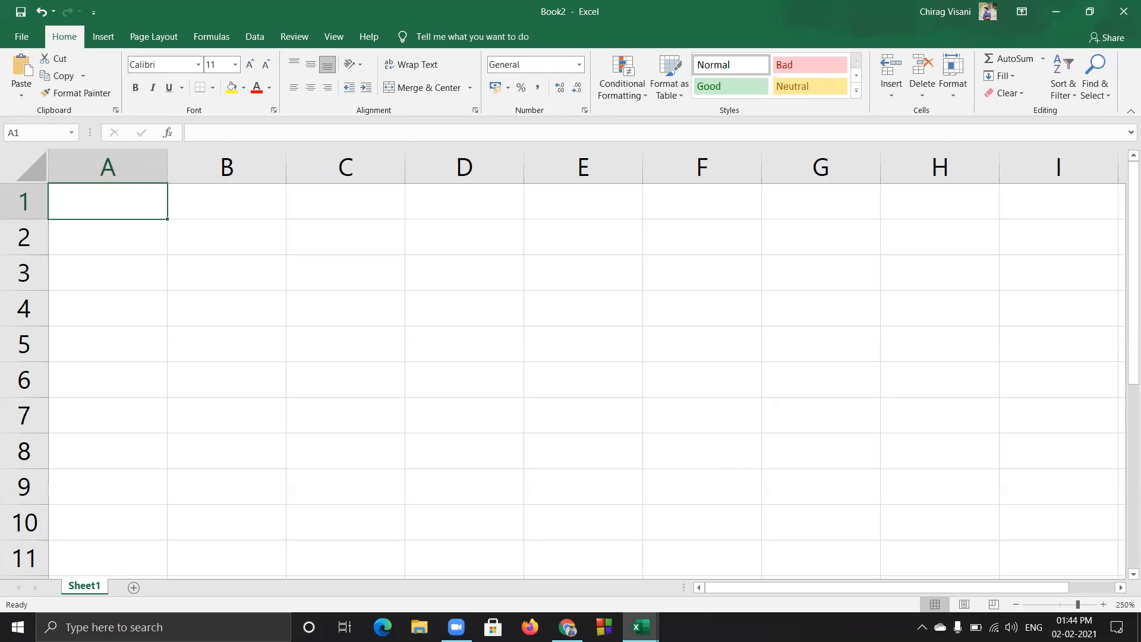
{"action": "scroll", "coordinate": [300, 397], "scroll_direction": "down", "scroll_amount": 7, "text": "ctrl"}
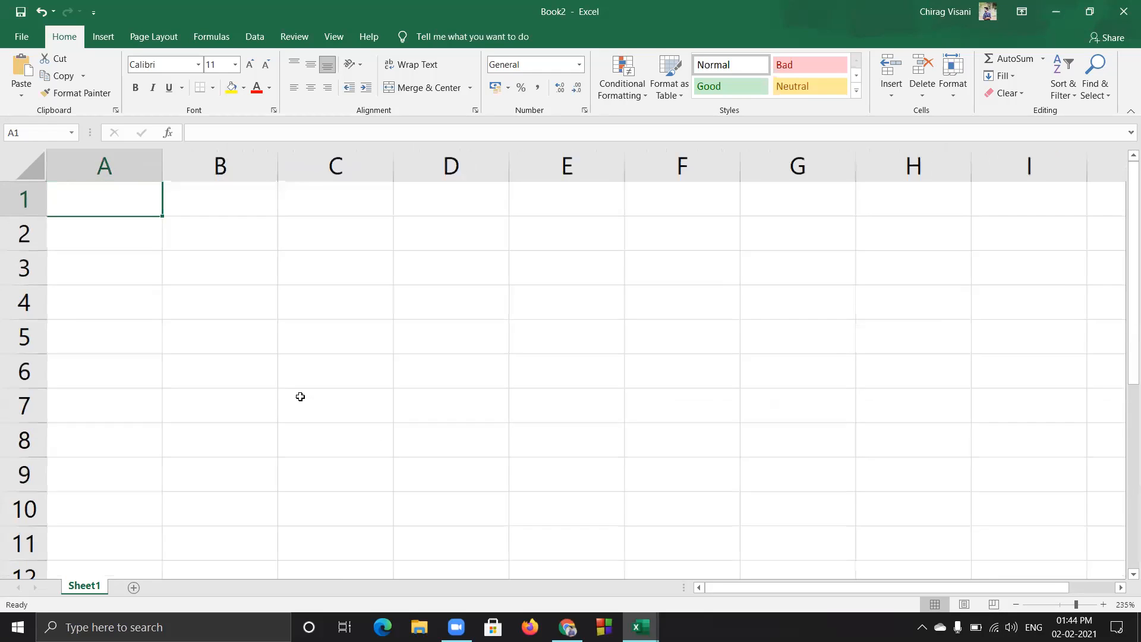
{"action": "scroll", "coordinate": [300, 397], "scroll_direction": "down", "scroll_amount": 4, "text": "ctrl"}
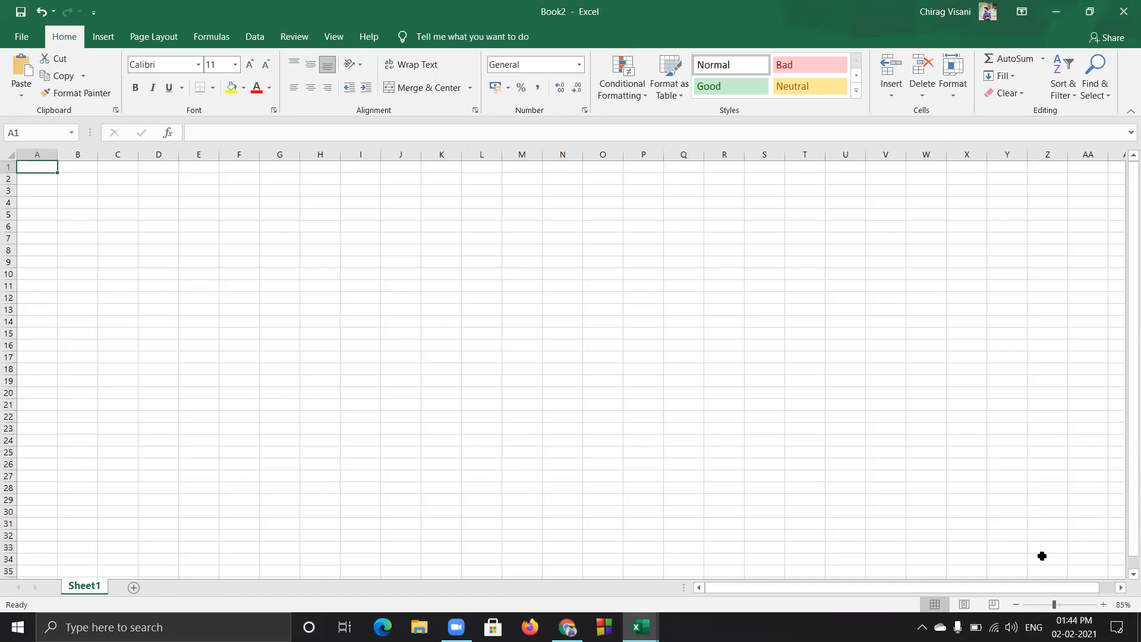
Adjust the worksheet zoom in increments to 150% and select cell A1
{"action": "left_click", "coordinate": [1103, 605]}
{"action": "left_click", "coordinate": [1103, 605]}
{"action": "left_click", "coordinate": [1103, 605]}
{"action": "left_click", "coordinate": [1103, 605]}
{"action": "left_click", "coordinate": [1103, 605]}
{"action": "left_click", "coordinate": [1103, 605]}
{"action": "left_click", "coordinate": [1103, 605]}
{"action": "left_click", "coordinate": [1103, 605]}
{"action": "left_click", "coordinate": [1017, 605]}
{"action": "left_click", "coordinate": [1016, 605]}
{"action": "left_click", "coordinate": [1016, 605]}
{"action": "left_click", "coordinate": [1103, 605]}
{"action": "left_click", "coordinate": [1103, 605]}
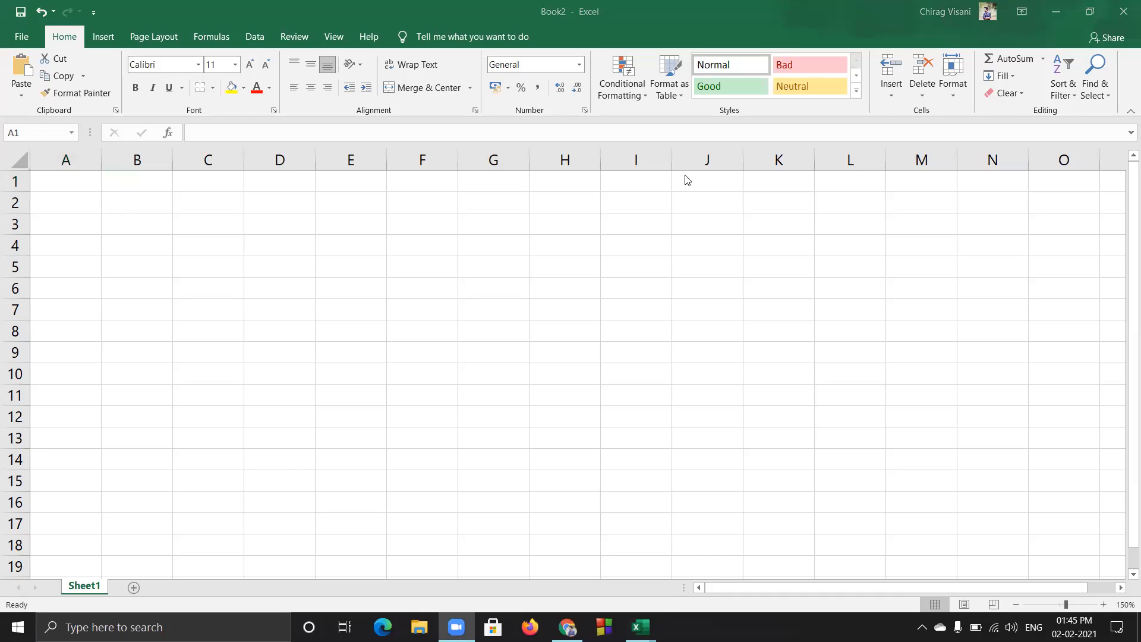
{"action": "left_click", "coordinate": [76, 182]}
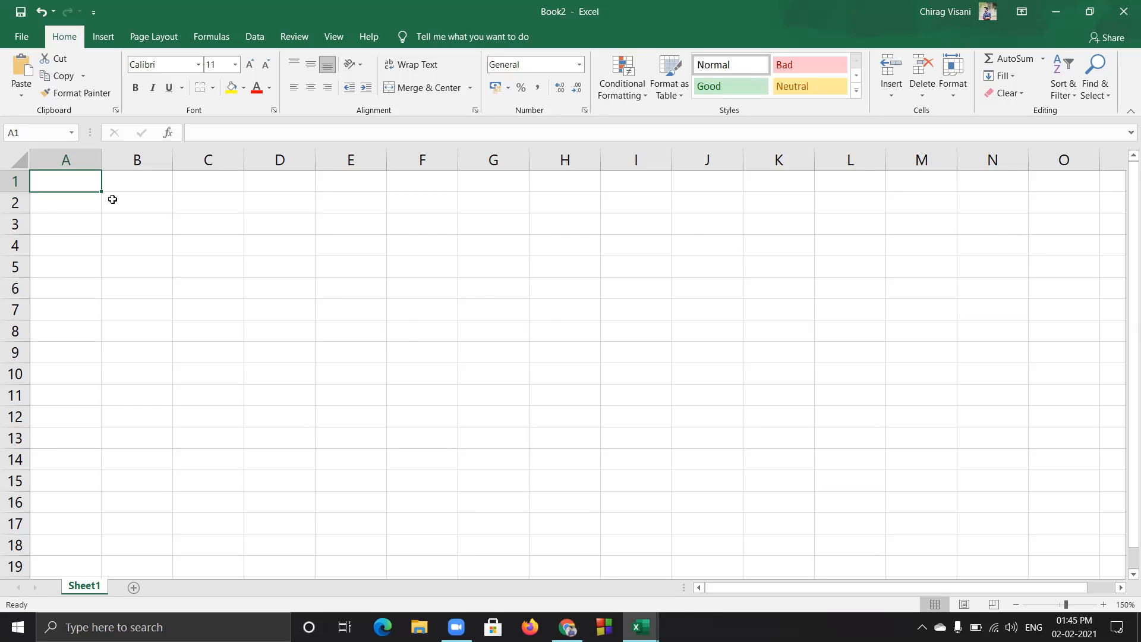
Jump to the last column of row 1, select the whole row, and return to cell A1
{"action": "key", "text": "ctrl+Right"}
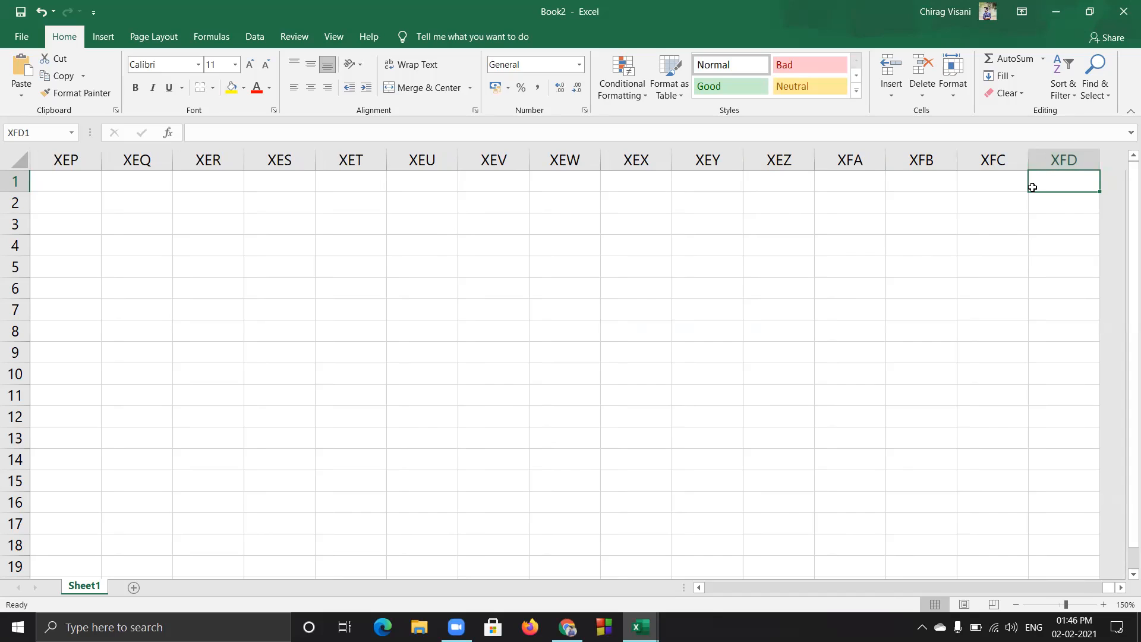
{"action": "key", "text": "shift+space"}
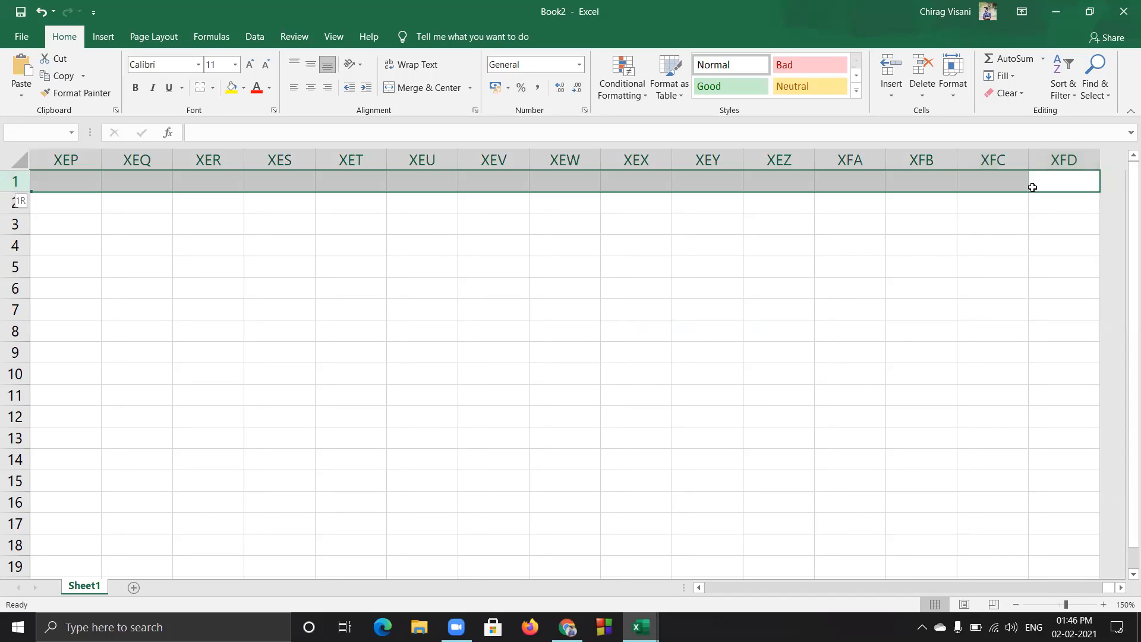
{"action": "key", "text": "ctrl+Left"}
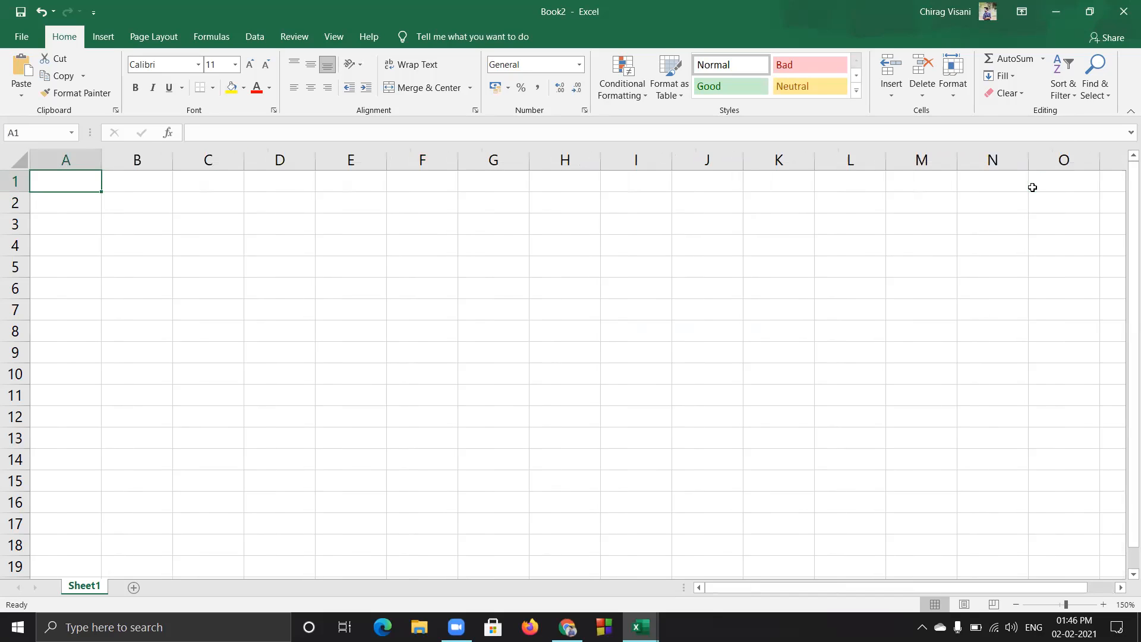
Move cell by cell along row 1 past column Z to BD1 to examine the column lettering, and return to cell A1
{"action": "key", "text": "Right"}
{"action": "key", "text": "Right"}
{"action": "key", "text": "Right"}
{"action": "key", "text": "Right"}
{"action": "key", "text": "Right"}
{"action": "key", "text": "Right"}
{"action": "key", "text": "Right"}
{"action": "key", "text": "Right"}
{"action": "key", "text": "Right"}
{"action": "key", "text": "Right"}
{"action": "key", "text": "Right"}
{"action": "key", "text": "Right"}
{"action": "key", "text": "Right"}
{"action": "key", "text": "Right"}
{"action": "key", "text": "Right"}
{"action": "key", "text": "Right"}
{"action": "key", "text": "Right"}
{"action": "key", "text": "Right"}
{"action": "key", "text": "Right"}
{"action": "key", "text": "Right"}
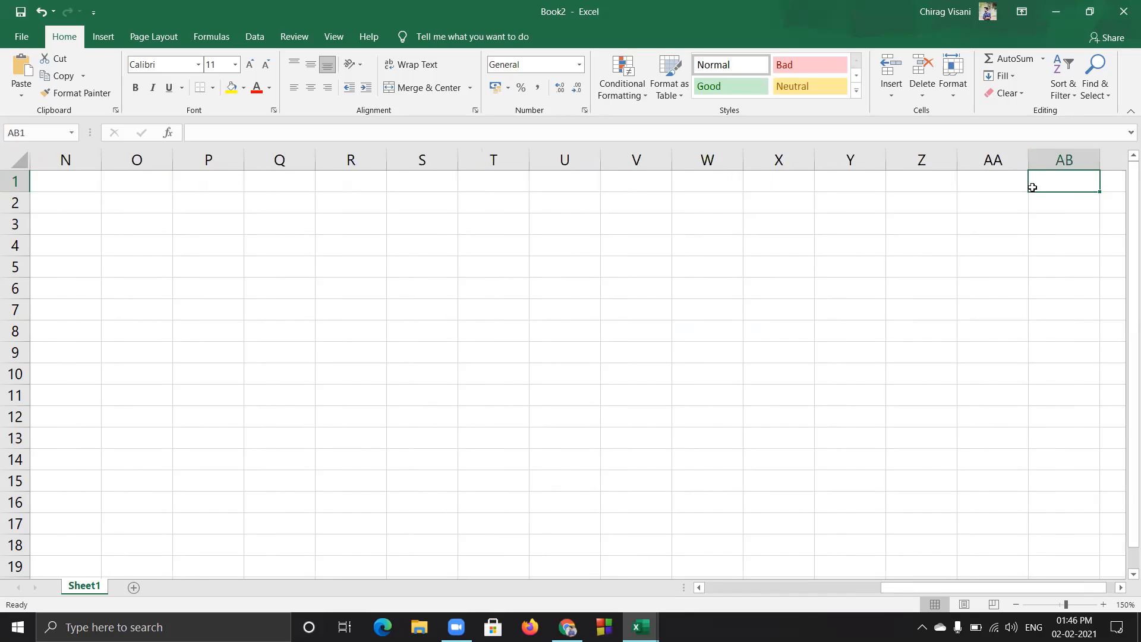
{"action": "key", "text": "Left"}
{"action": "key", "text": "Left"}
{"action": "key", "text": "Left"}
{"action": "key", "text": "Left"}
{"action": "key", "text": "Left"}
{"action": "key", "text": "Left"}
{"action": "key", "text": "Left"}
{"action": "key", "text": "Left"}
{"action": "key", "text": "Left"}
{"action": "key", "text": "Left"}
{"action": "key", "text": "Left"}
{"action": "key", "text": "Left"}
{"action": "key", "text": "Right"}
{"action": "key", "text": "Right"}
{"action": "key", "text": "Right"}
{"action": "key", "text": "Right"}
{"action": "key", "text": "Right"}
{"action": "key", "text": "Right"}
{"action": "key", "text": "Right"}
{"action": "key", "text": "Right"}
{"action": "key", "text": "Right"}
{"action": "key", "text": "Right"}
{"action": "key", "text": "Right"}
{"action": "key", "text": "Right"}
{"action": "key", "text": "Right"}
{"action": "key", "text": "Right"}
{"action": "key", "text": "Right"}
{"action": "key", "text": "Right"}
{"action": "key", "text": "Right"}
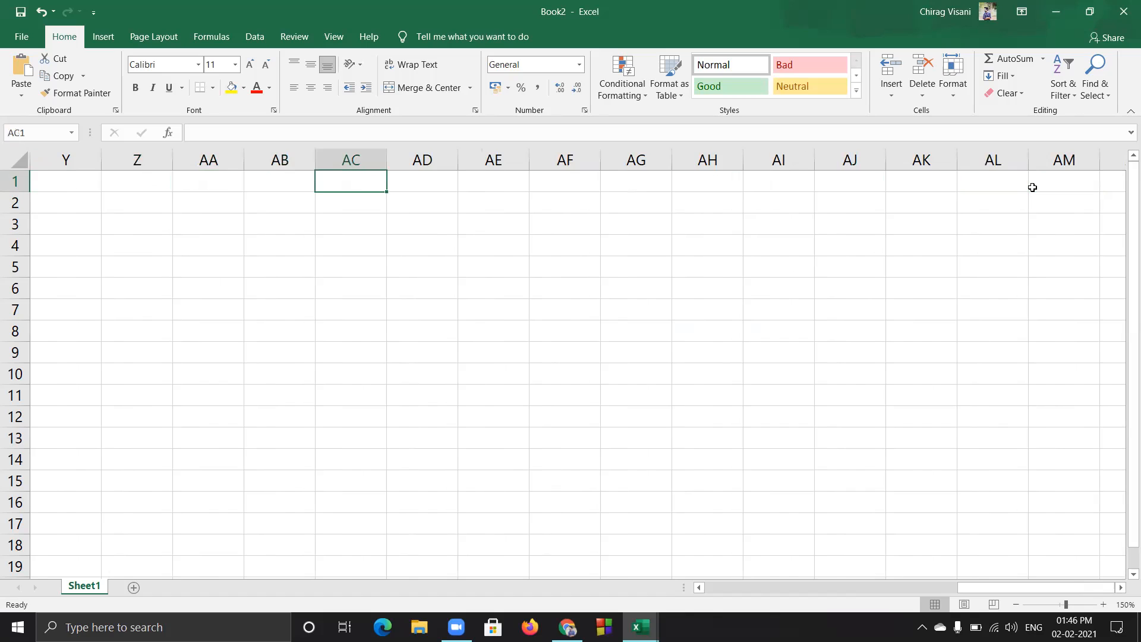
{"action": "key", "text": "Right"}
{"action": "key", "text": "Right"}
{"action": "key", "text": "Right"}
{"action": "key", "text": "Right"}
{"action": "key", "text": "Right"}
{"action": "key", "text": "Right"}
{"action": "key", "text": "Right"}
{"action": "key", "text": "Right"}
{"action": "key", "text": "Right"}
{"action": "key", "text": "Right"}
{"action": "key", "text": "Right"}
{"action": "key", "text": "Right"}
{"action": "key", "text": "Right"}
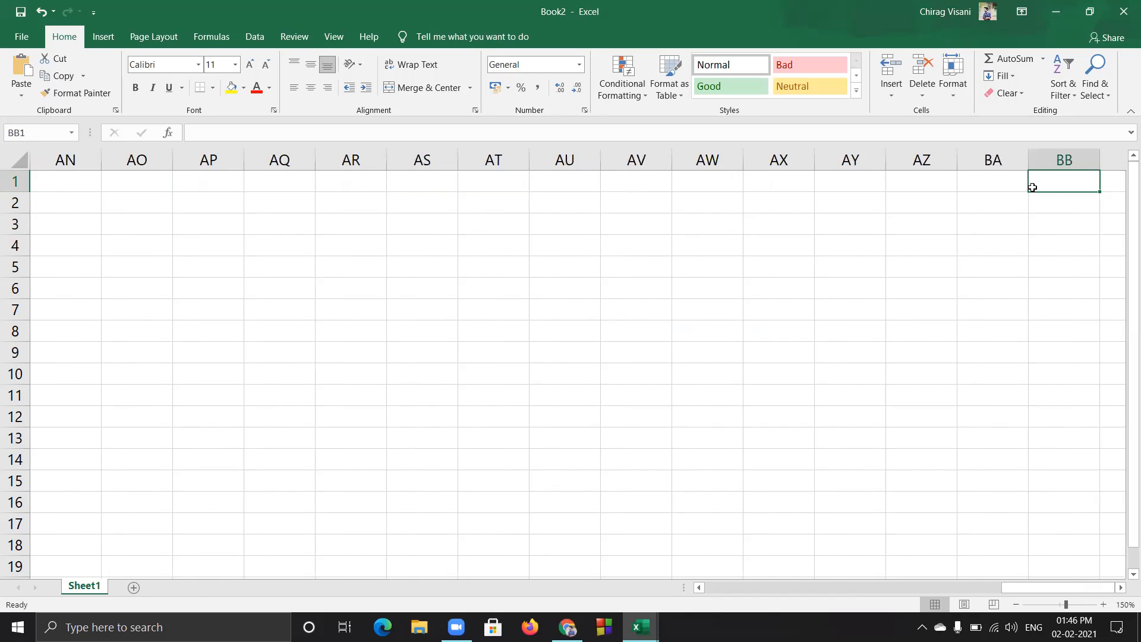
{"action": "key", "text": "Left"}
{"action": "key", "text": "Left"}
{"action": "key", "text": "Left"}
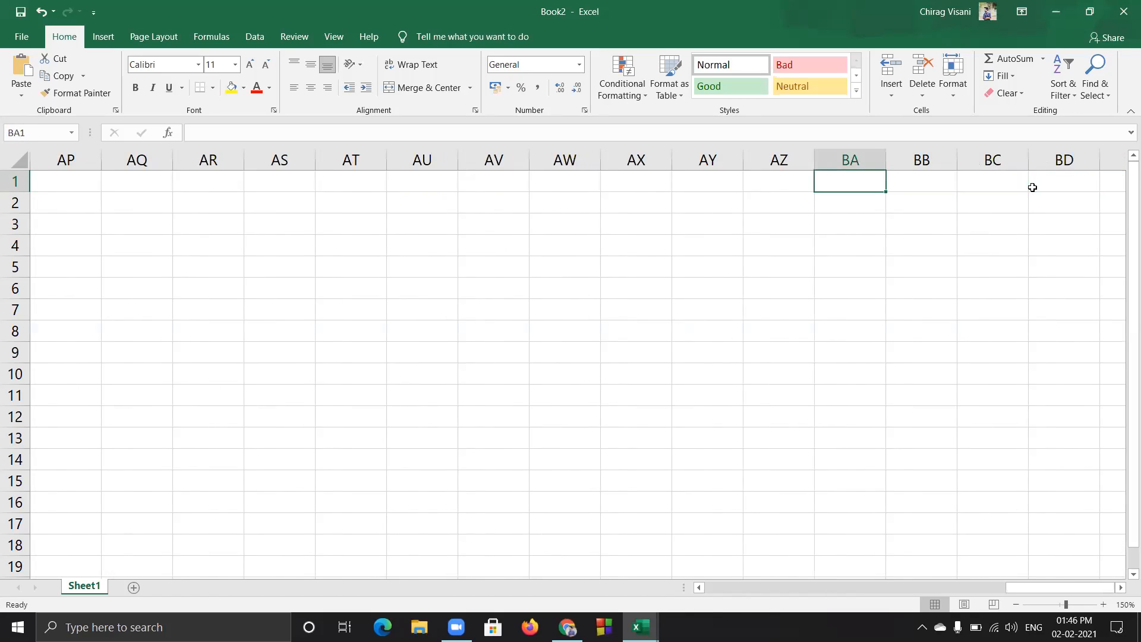
{"action": "key", "text": "Right"}
{"action": "key", "text": "Right"}
{"action": "key", "text": "Right"}
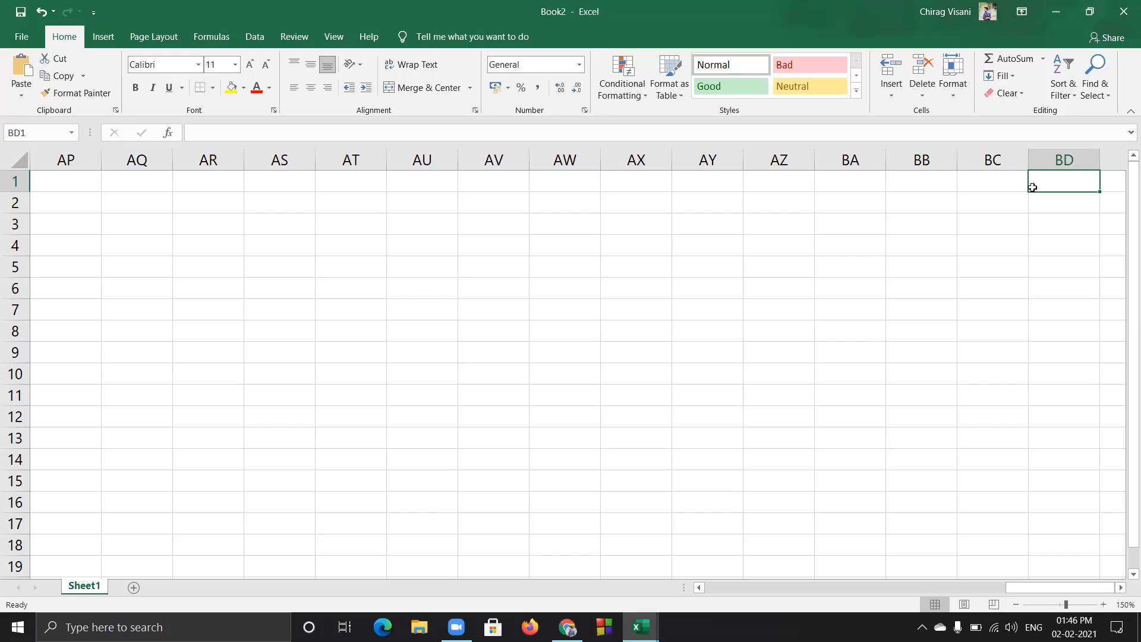
{"action": "key", "text": "ctrl+Home"}
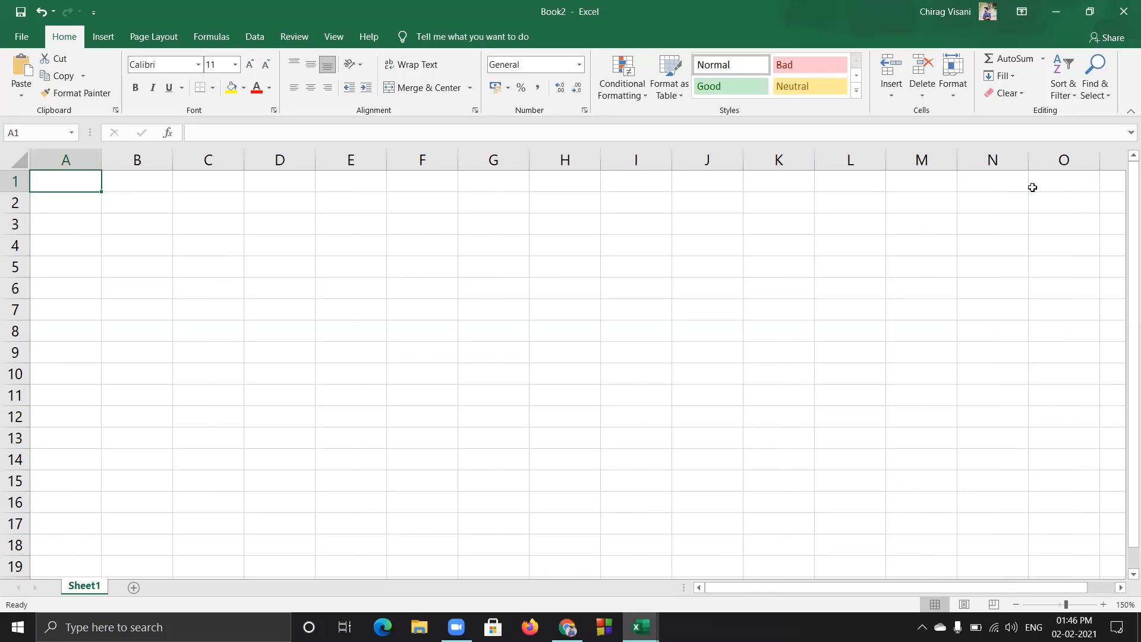
Jump to the worksheet's last row and last column, returning to cell A1 each time
{"action": "key", "text": "ctrl+Down"}
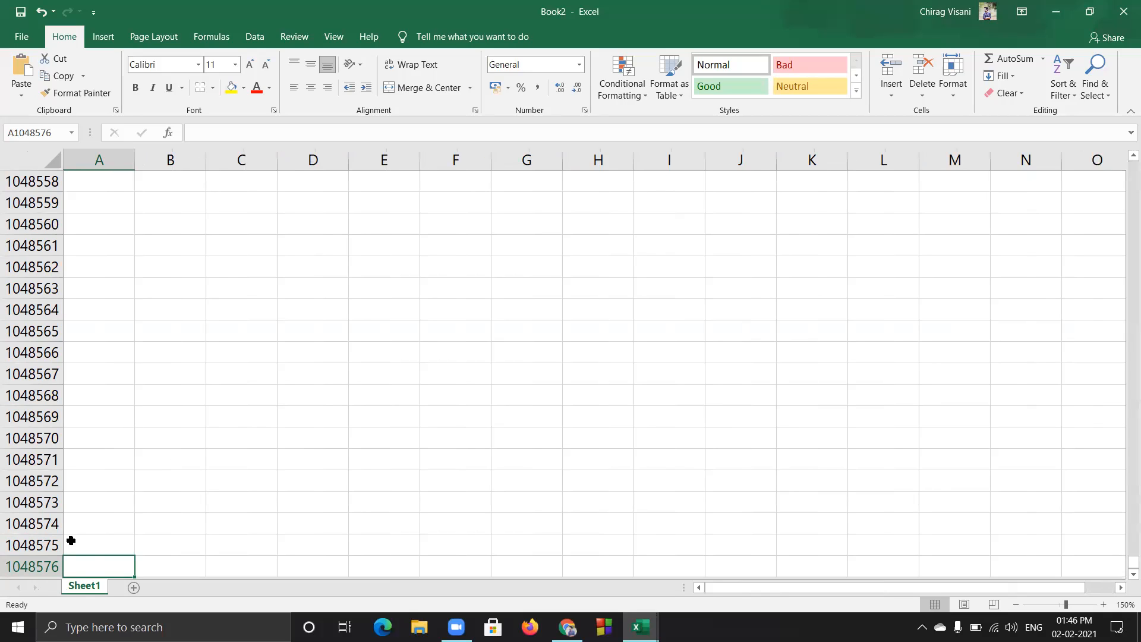
{"action": "key", "text": "ctrl+Up"}
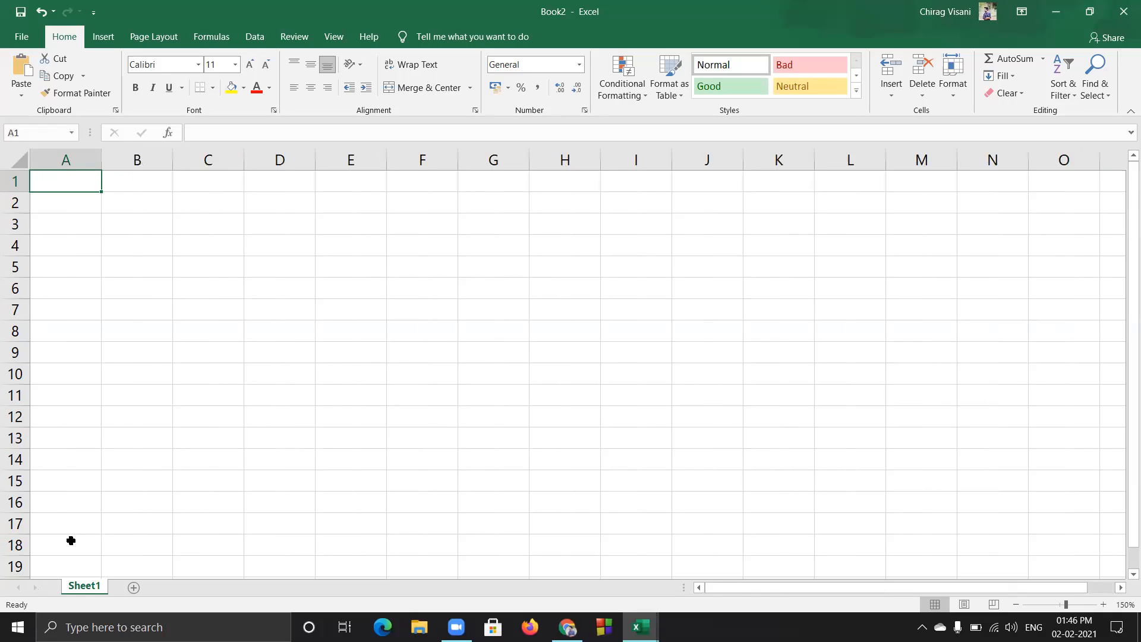
{"action": "key", "text": "ctrl+Down"}
{"action": "key", "text": "ctrl+Up"}
{"action": "key", "text": "ctrl+Right"}
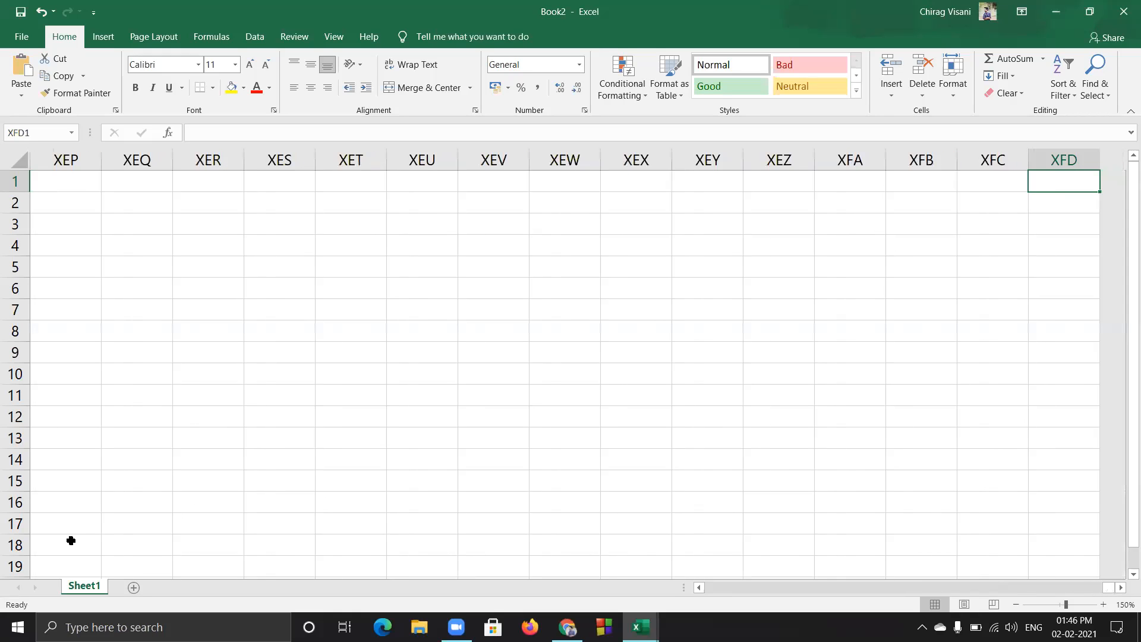
{"action": "key", "text": "ctrl+Left"}
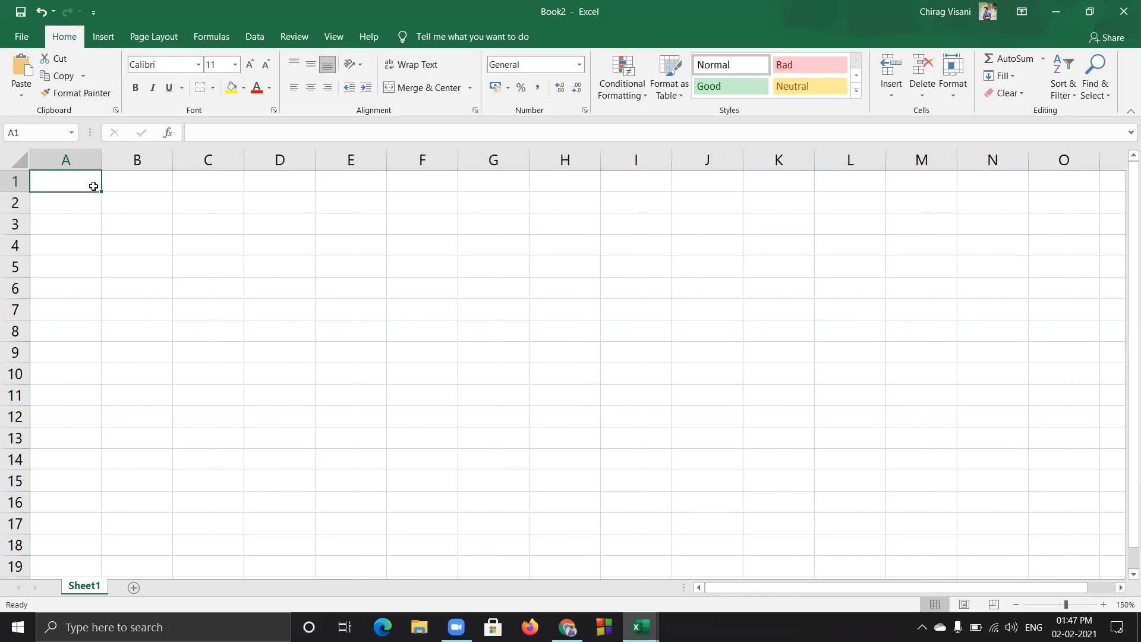
Select the range A1 through C5 and enter its address A1:C5 as text in cell D5
{"action": "left_click_drag", "start_coordinate": [94, 186], "coordinate": [208, 272]}
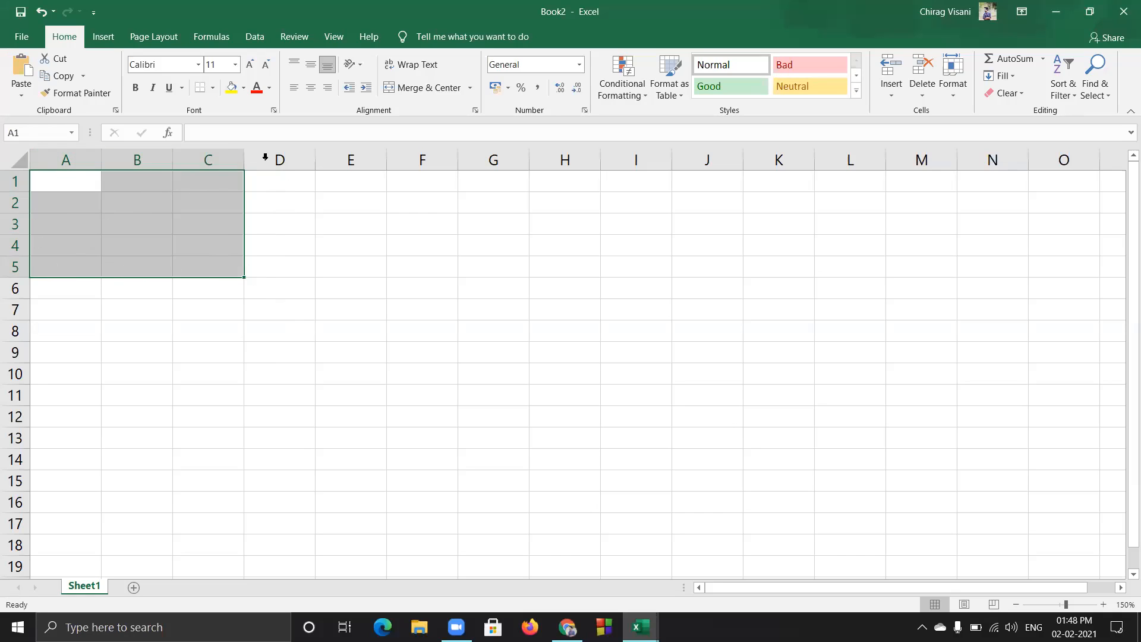
{"action": "double_click", "coordinate": [265, 266]}
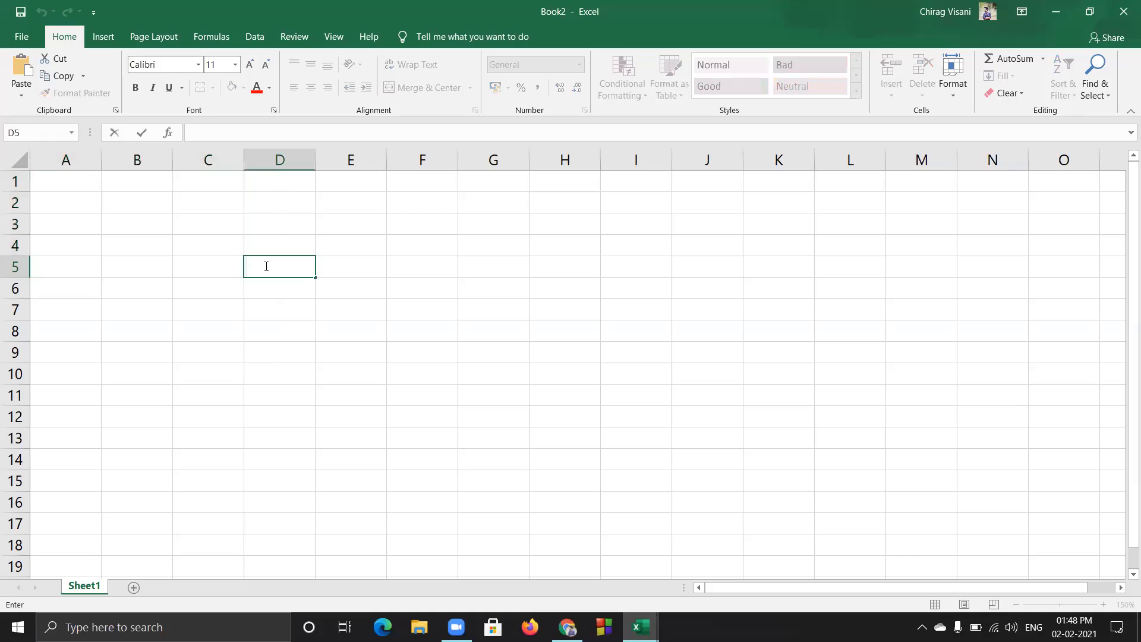
{"action": "type", "text": "A1:C%"}
{"action": "key", "text": "BackSpace"}
{"action": "type", "text": "5"}
{"action": "left_click", "coordinate": [346, 264]}
{"action": "left_click", "coordinate": [281, 253]}
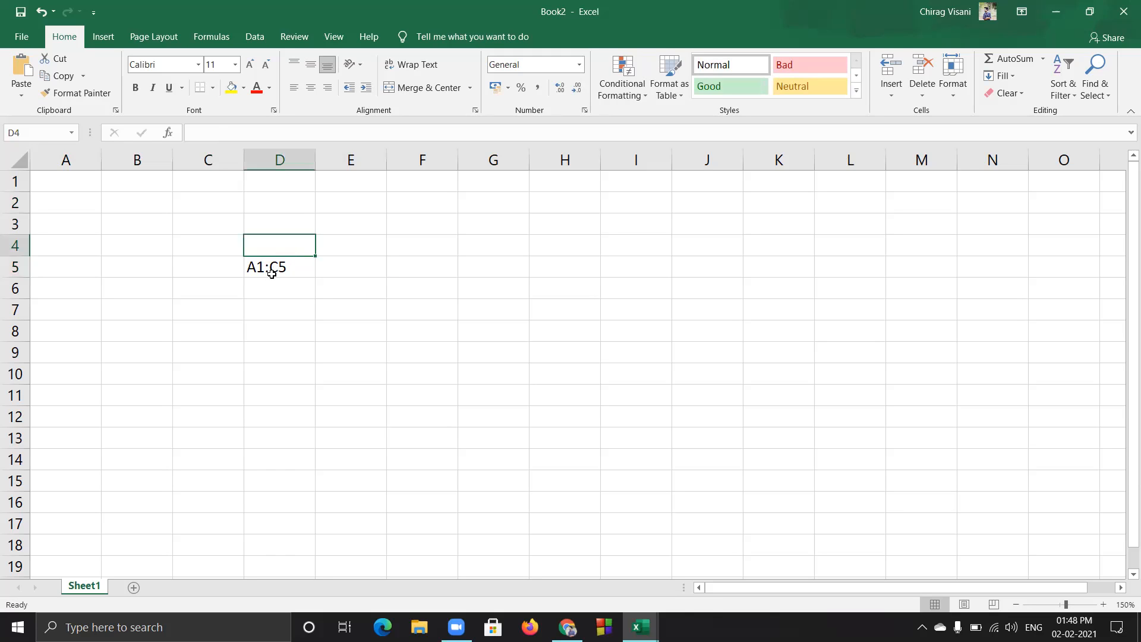
{"action": "left_click", "coordinate": [273, 268]}
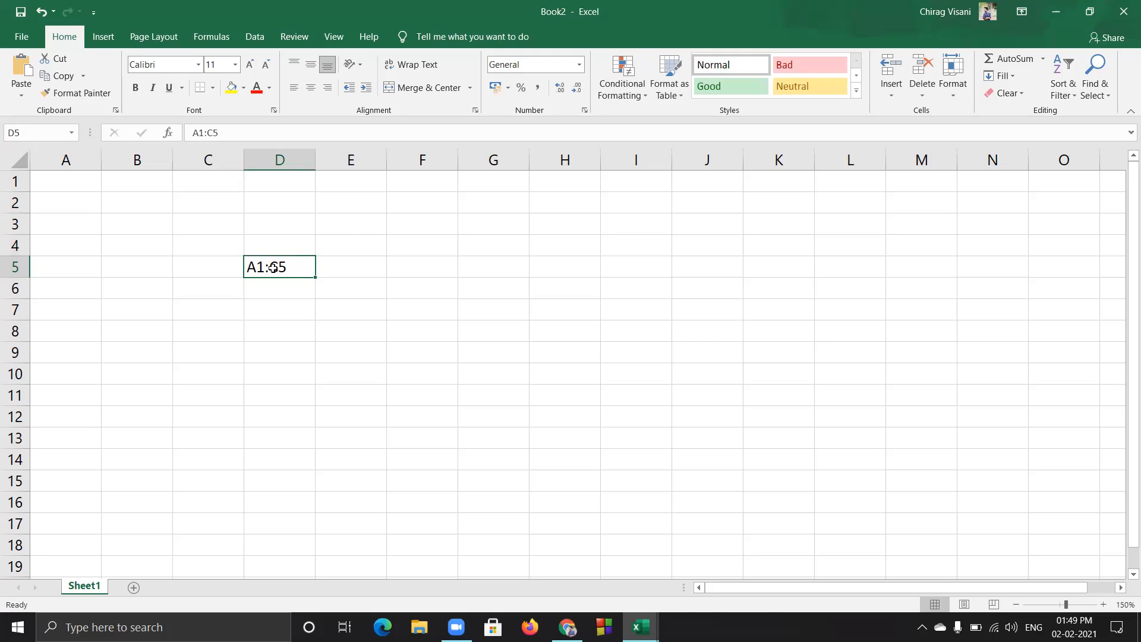
Clear the range address from cell D5 and select the range A1 through C5 again
{"action": "left_click", "coordinate": [279, 245]}
{"action": "left_click", "coordinate": [288, 268]}
{"action": "key", "text": "Delete"}
{"action": "left_click_drag", "start_coordinate": [69, 182], "coordinate": [181, 265]}
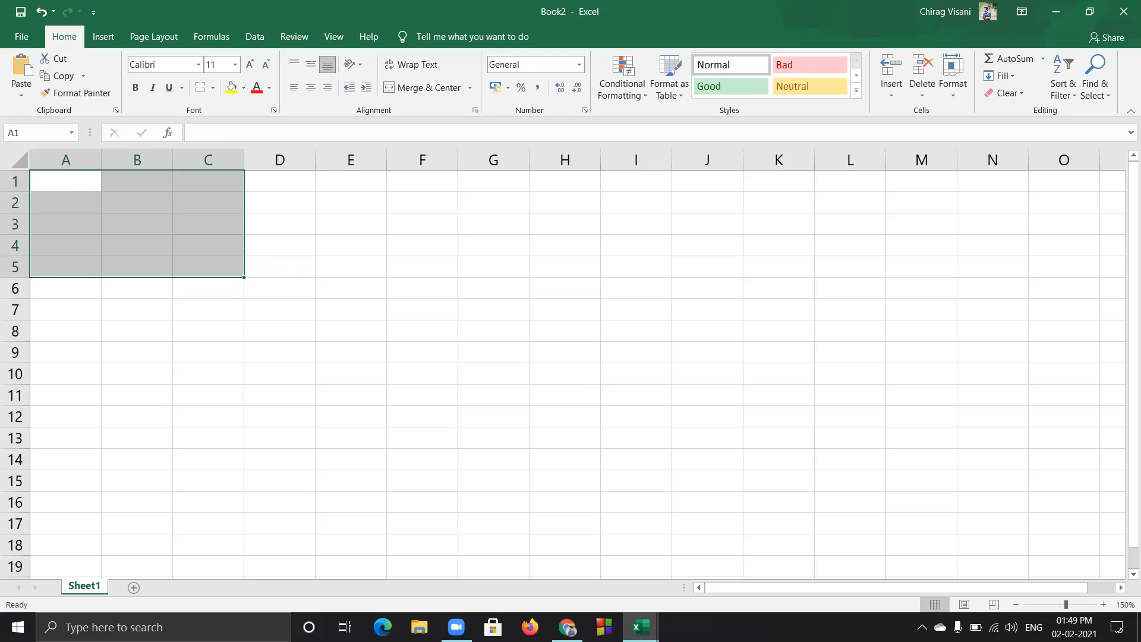
{"action": "left_click", "coordinate": [394, 203]}
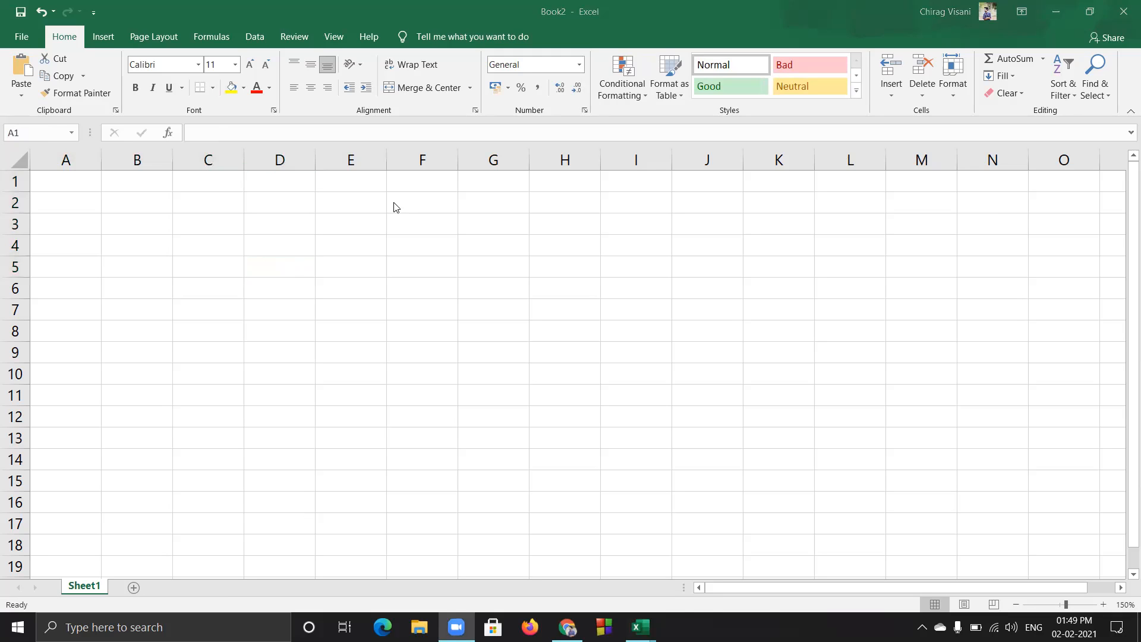
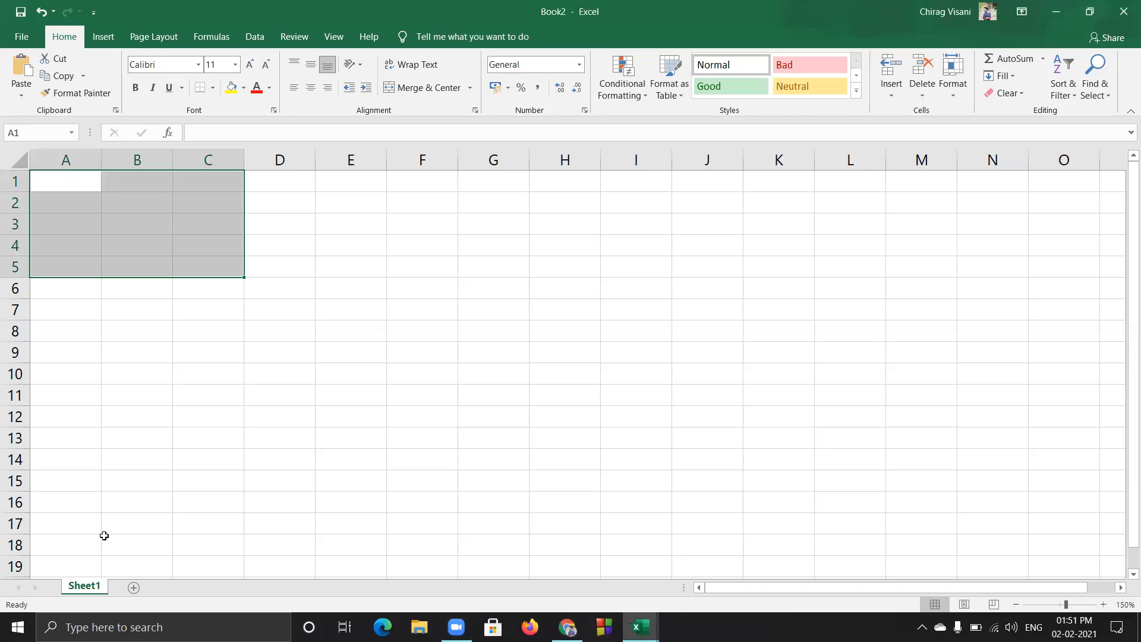
Select cell A1, add a second worksheet, and switch between the new sheet and Sheet1
{"action": "left_click", "coordinate": [190, 537]}
{"action": "left_click", "coordinate": [76, 186]}
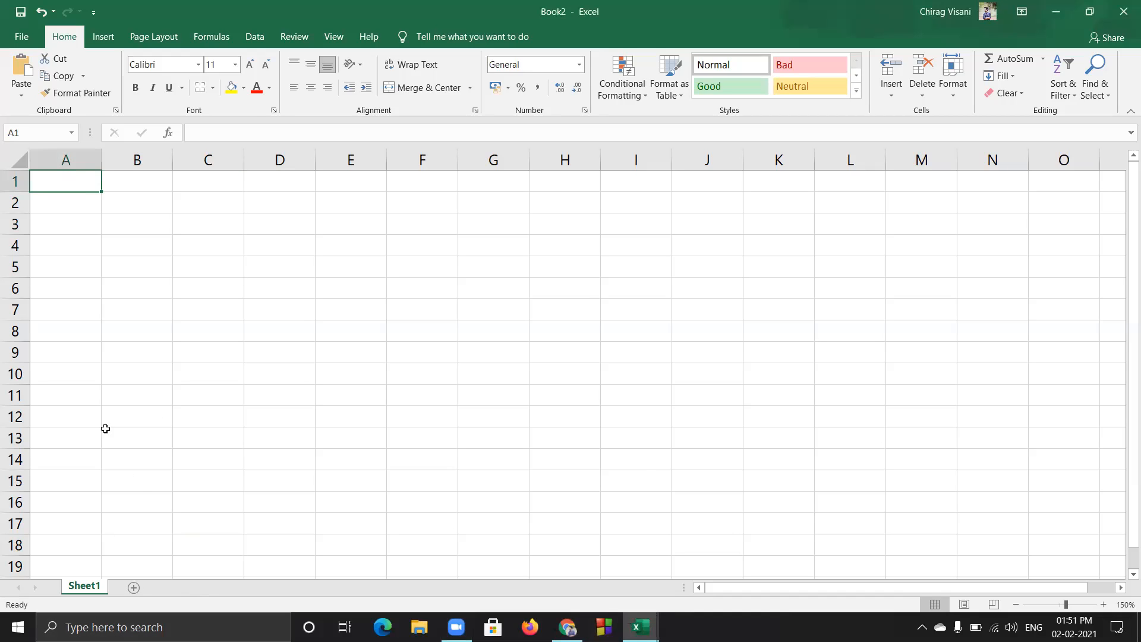
{"action": "left_click", "coordinate": [133, 588]}
{"action": "left_click", "coordinate": [81, 589]}
{"action": "left_click", "coordinate": [113, 588]}
{"action": "left_click", "coordinate": [86, 587]}
Rename Sheet1 as ESIT and select cells on the renamed sheet
{"action": "right_click", "coordinate": [91, 588]}
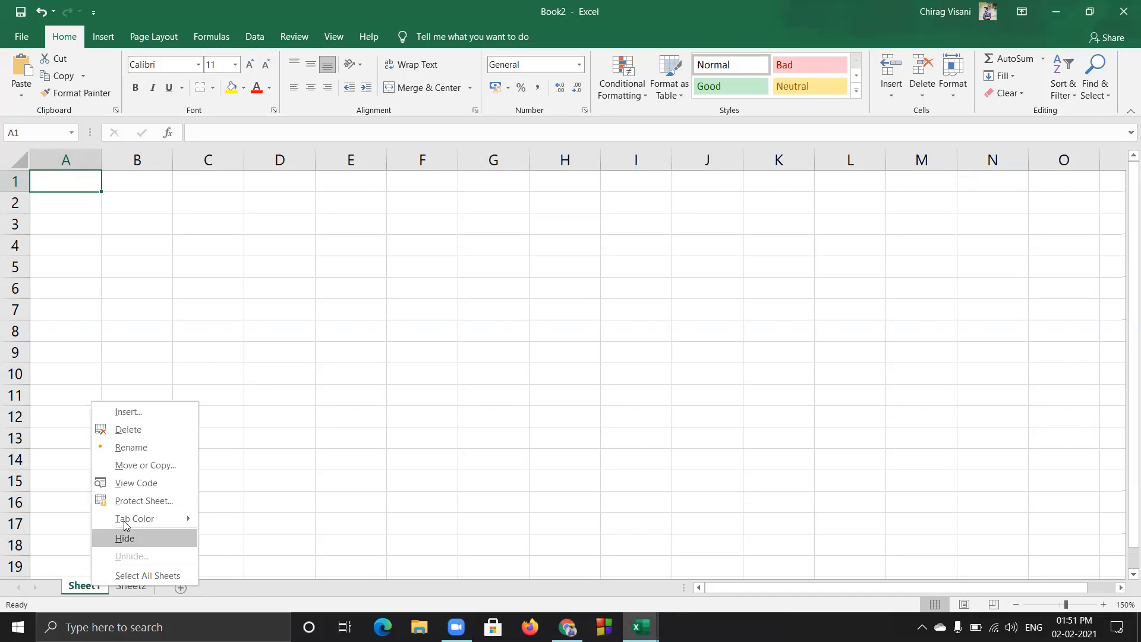
{"action": "left_click", "coordinate": [132, 449]}
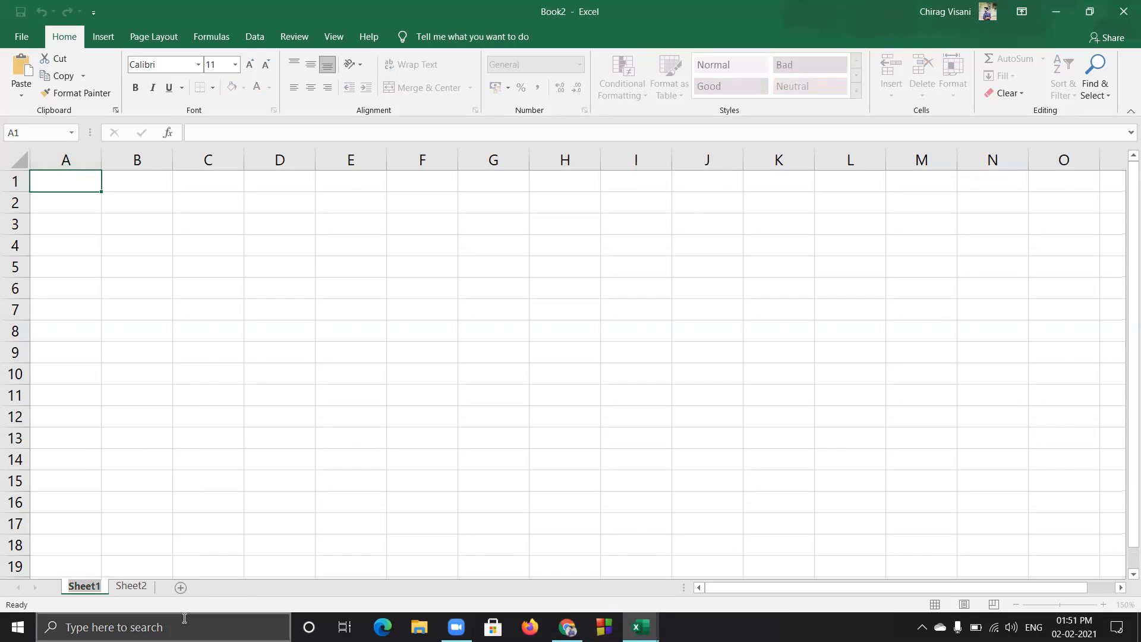
{"action": "type", "text": "ESIT"}
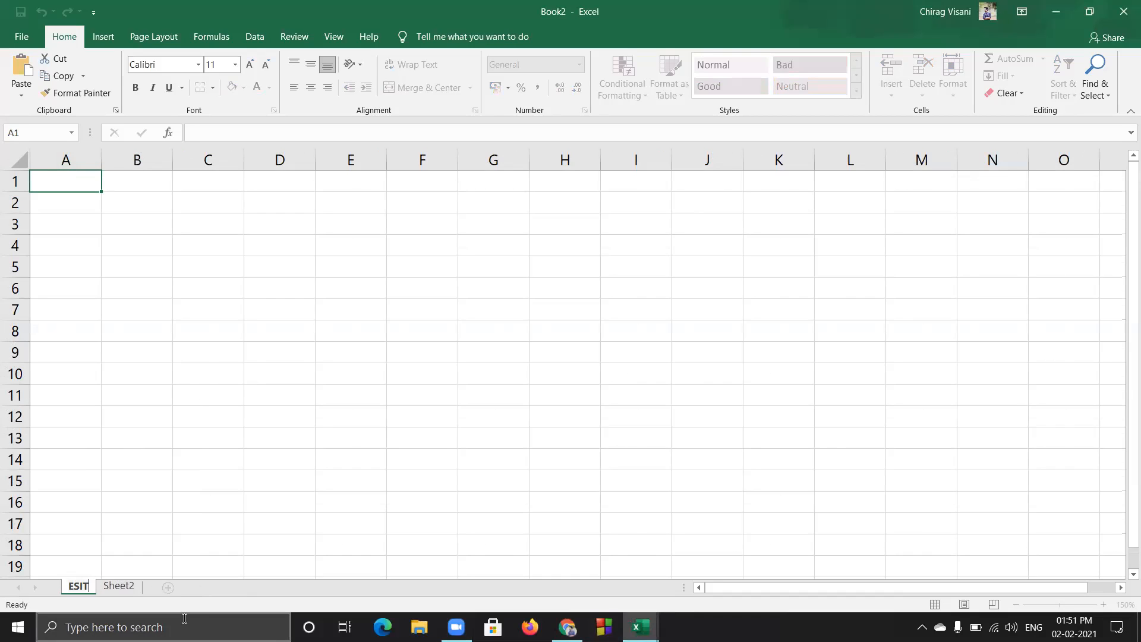
{"action": "key", "text": "Return"}
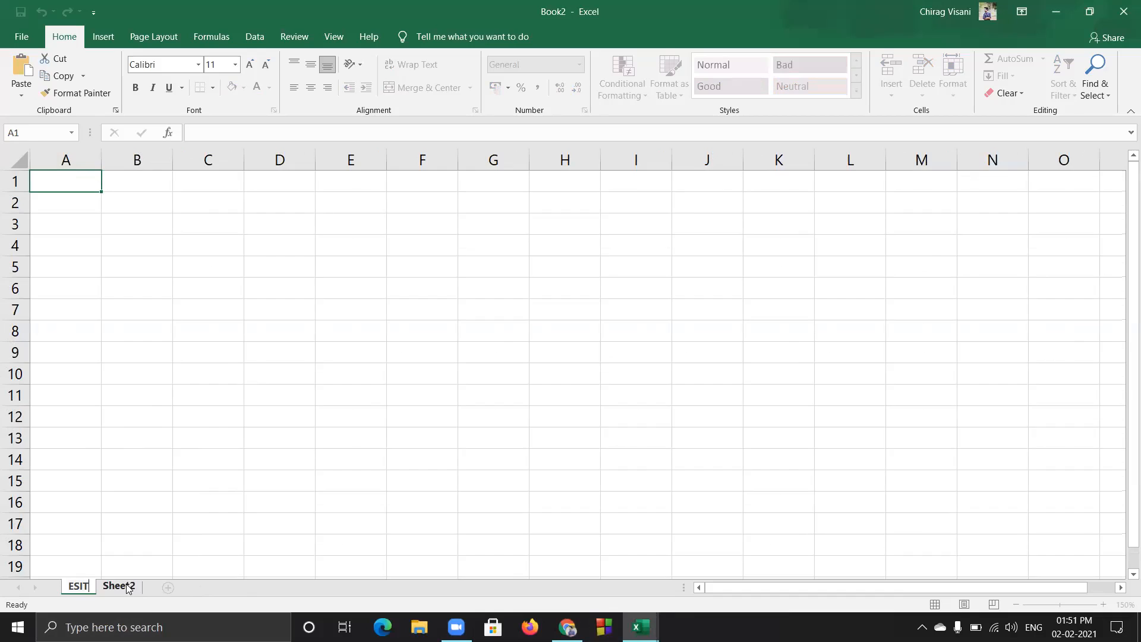
{"action": "left_click", "coordinate": [119, 586]}
{"action": "left_click", "coordinate": [78, 586]}
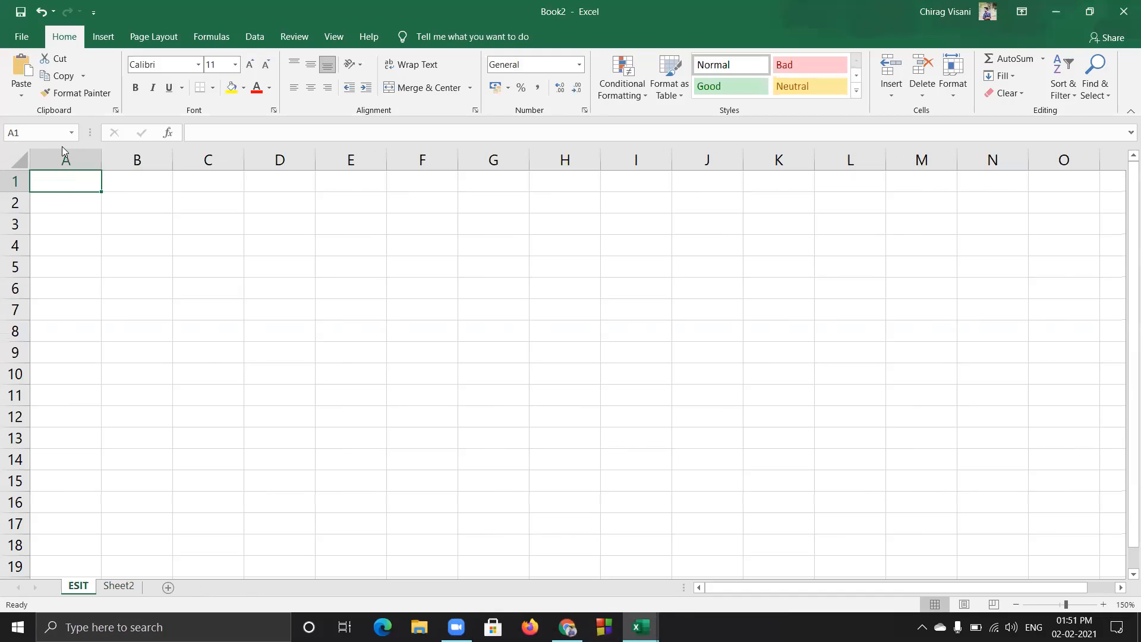
{"action": "left_click_drag", "start_coordinate": [61, 180], "coordinate": [362, 476]}
{"action": "left_click", "coordinate": [262, 537]}
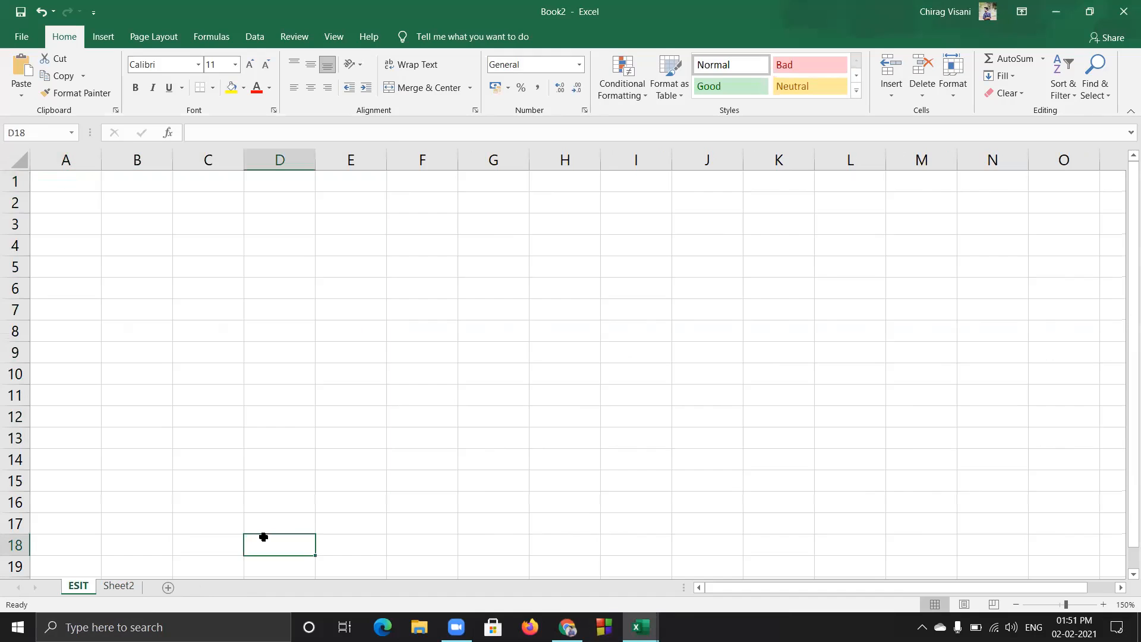
Rename Sheet2 as BEE
{"action": "left_click", "coordinate": [114, 587]}
{"action": "right_click", "coordinate": [116, 587]}
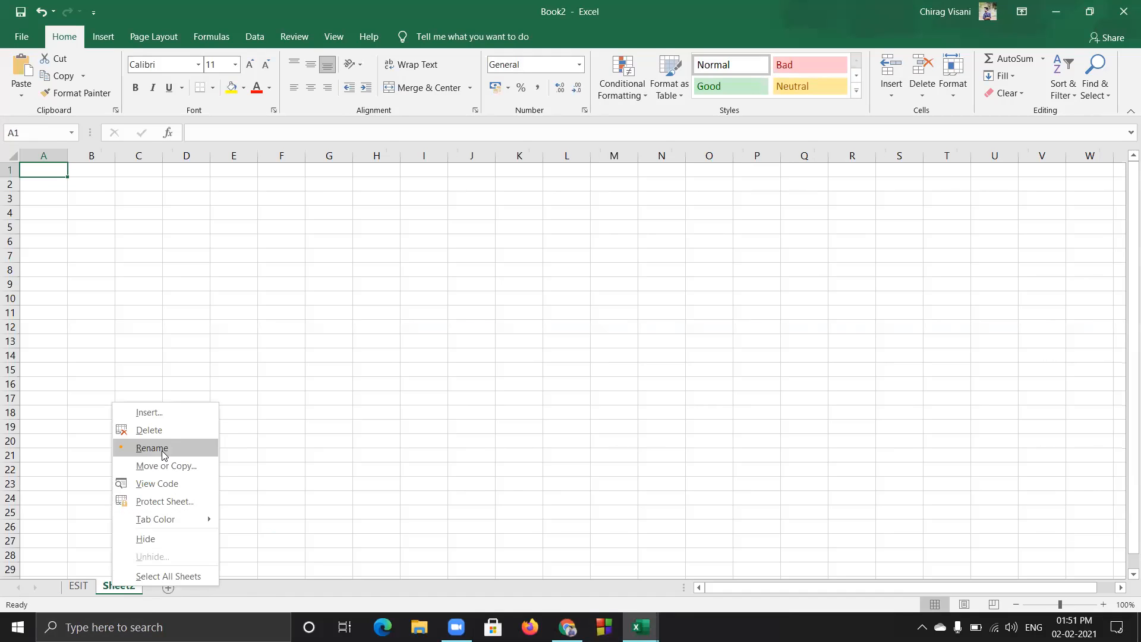
{"action": "left_click", "coordinate": [176, 446]}
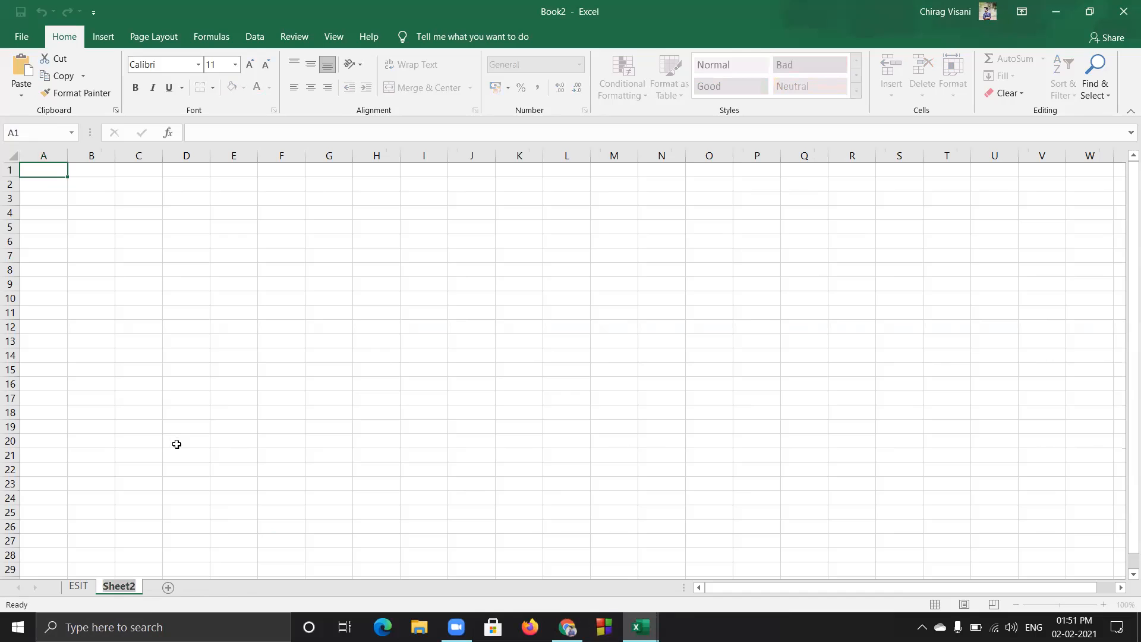
{"action": "type", "text": "BEE"}
{"action": "left_click", "coordinate": [222, 510]}
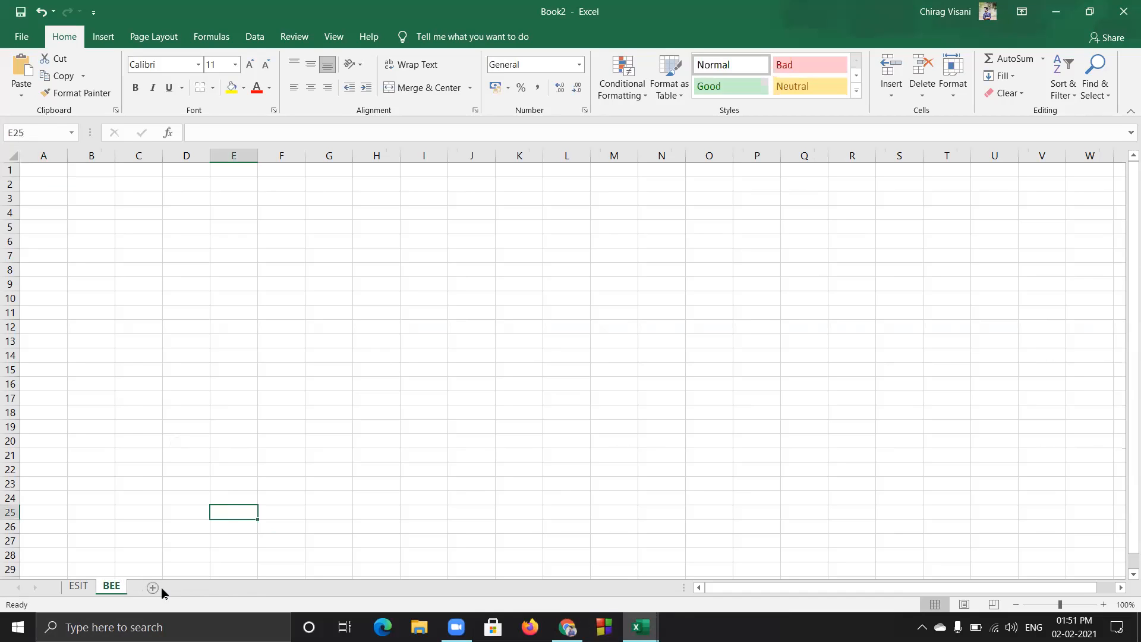
Set the tab color of the BEE sheet to a light green theme color
{"action": "right_click", "coordinate": [111, 585]}
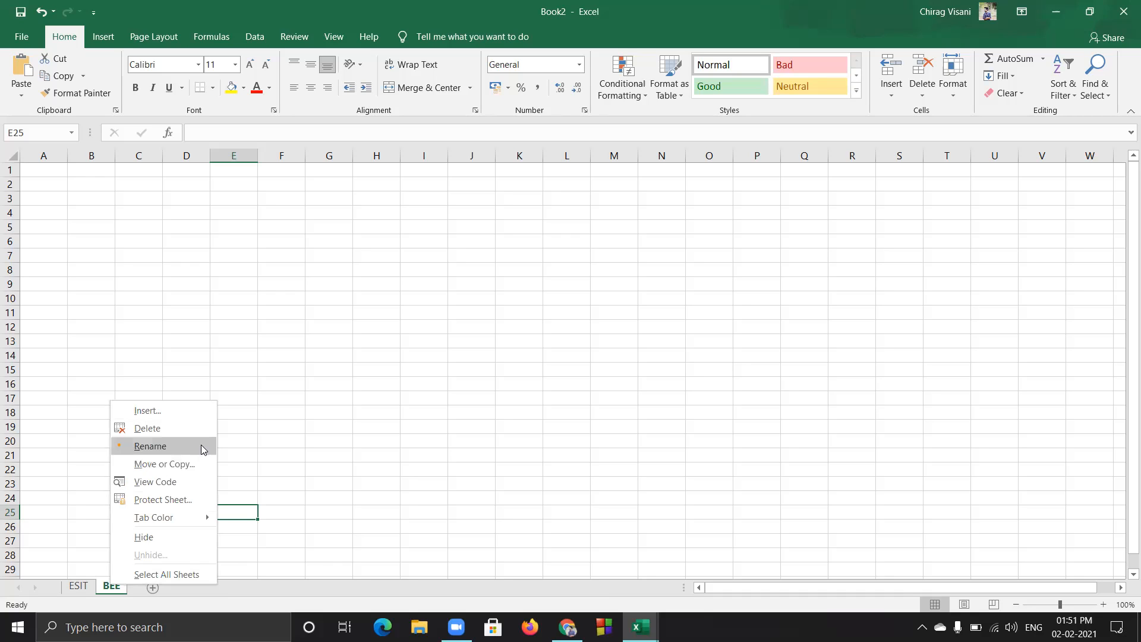
{"action": "mouse_move", "coordinate": [204, 526]}
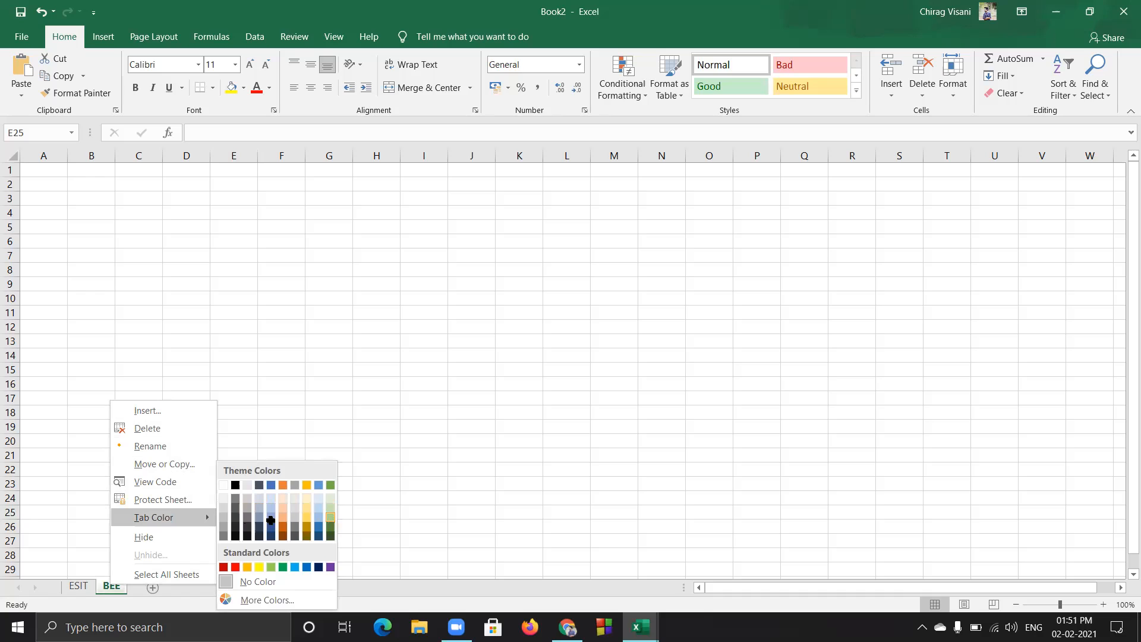
{"action": "left_click", "coordinate": [331, 519]}
Set the tab color of the ESIT sheet to the same light green as the BEE sheet
{"action": "left_click", "coordinate": [79, 585]}
{"action": "right_click", "coordinate": [81, 587]}
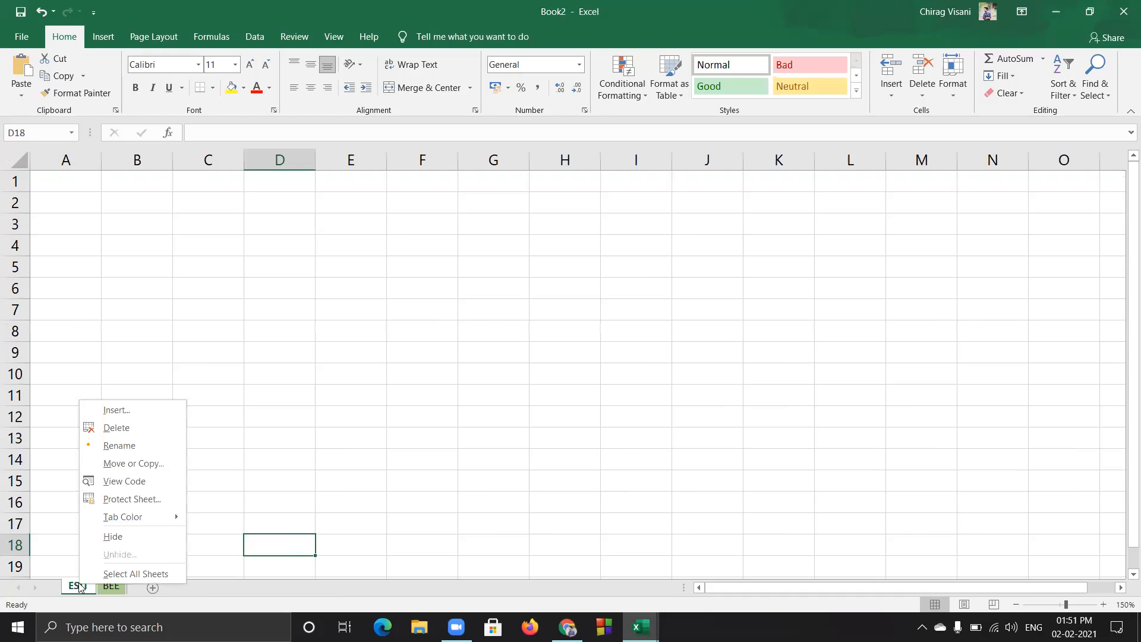
{"action": "mouse_move", "coordinate": [135, 515]}
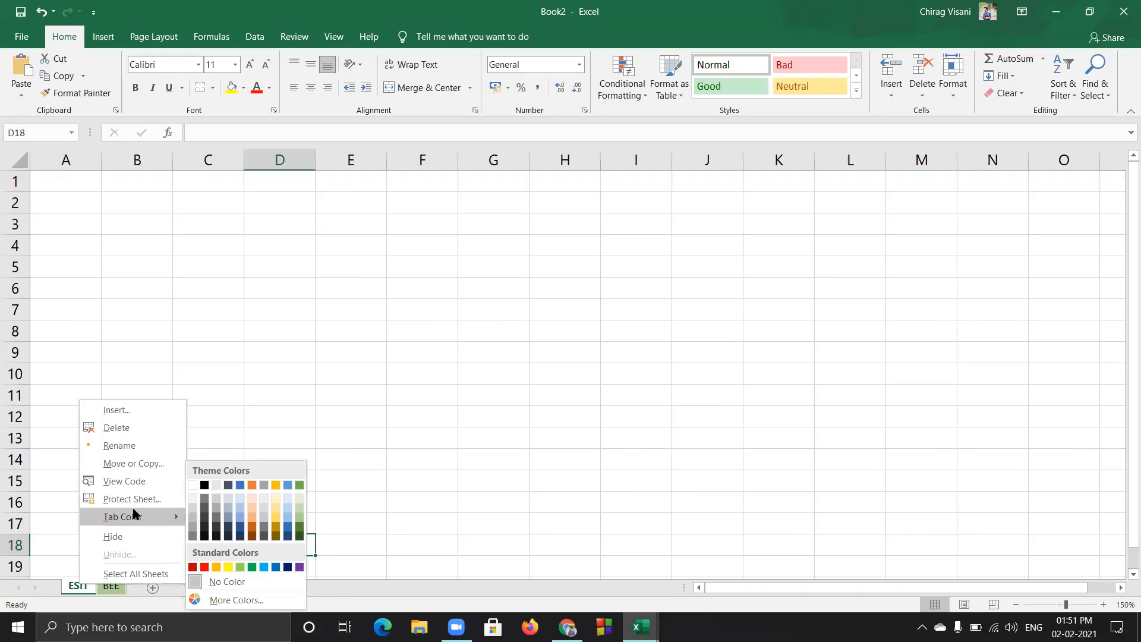
{"action": "left_click", "coordinate": [301, 514]}
{"action": "left_click", "coordinate": [104, 565]}
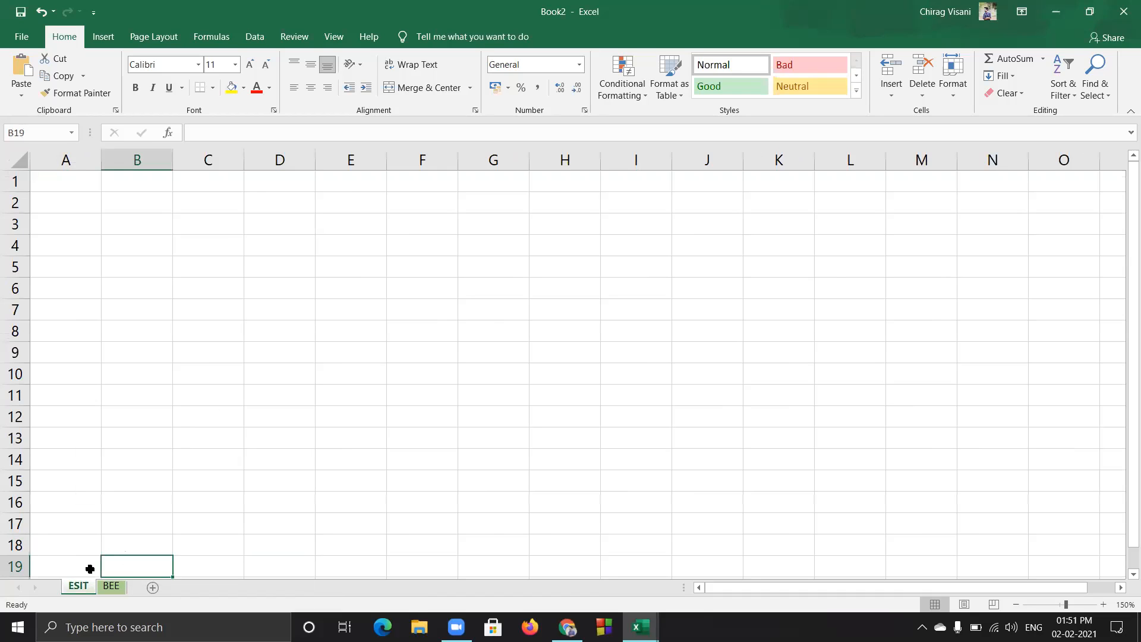
Switch between the ESIT and BEE sheets and enter abc in cell A1 of the BEE sheet
{"action": "left_click", "coordinate": [111, 586]}
{"action": "left_click", "coordinate": [79, 584]}
{"action": "left_click", "coordinate": [110, 587]}
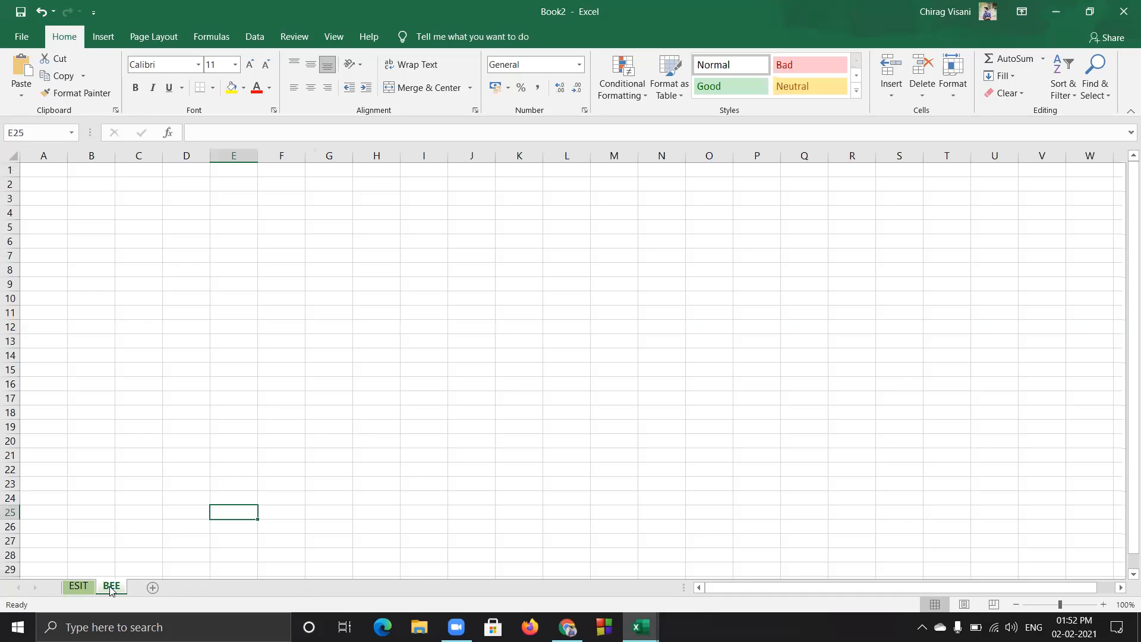
{"action": "left_click", "coordinate": [38, 171]}
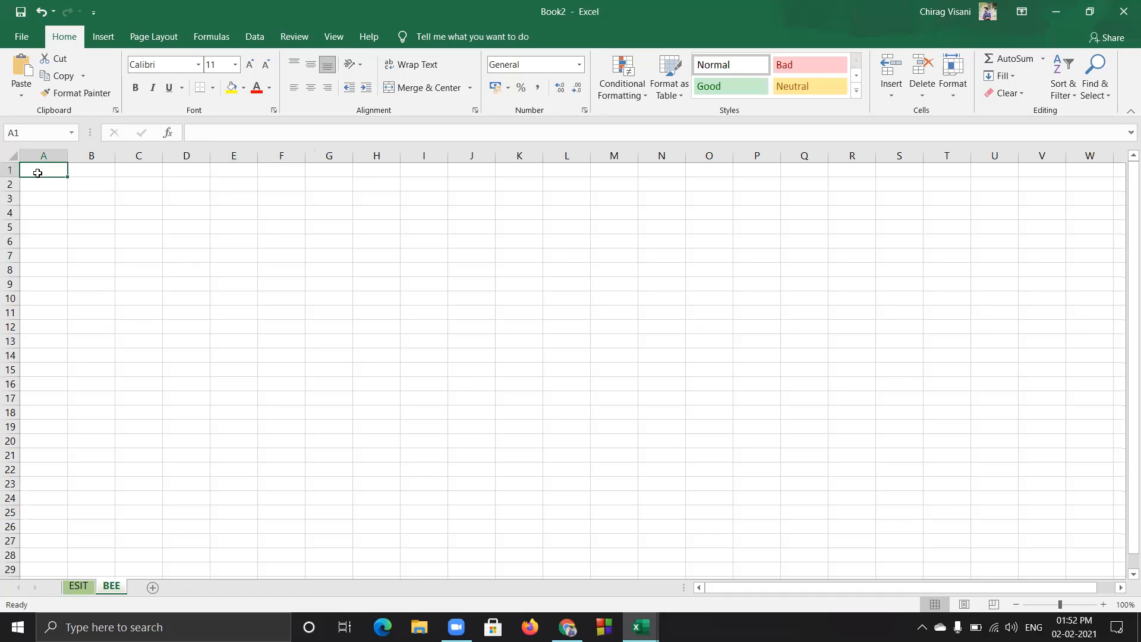
{"action": "type", "text": "abc"}
{"action": "left_click", "coordinate": [90, 297]}
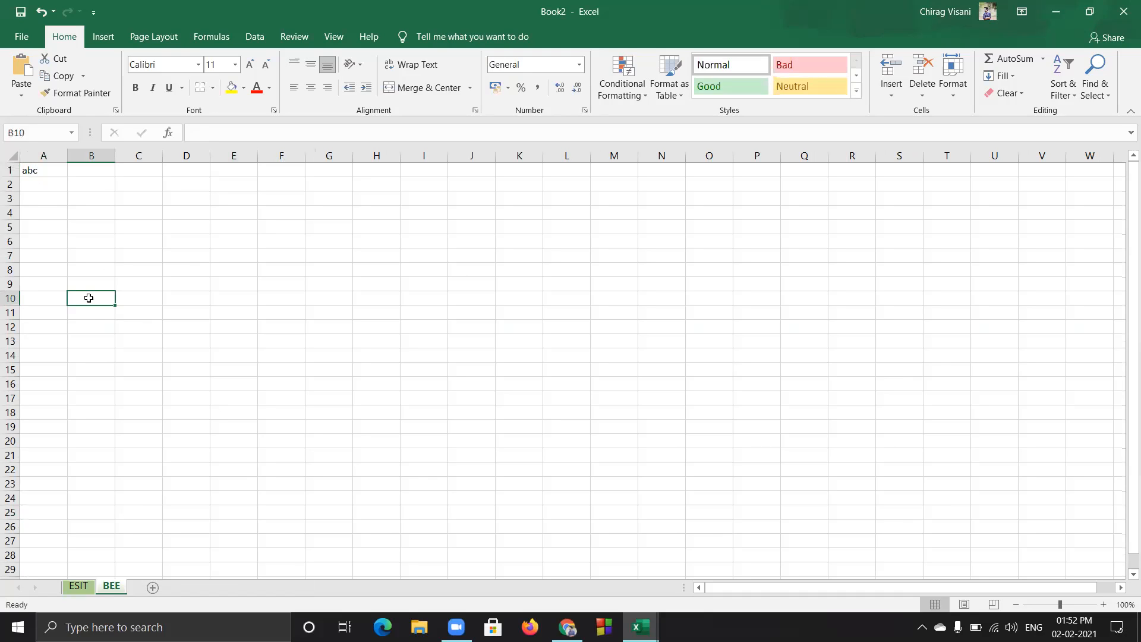
Delete the BEE sheet permanently from the workbook
{"action": "right_click", "coordinate": [118, 587]}
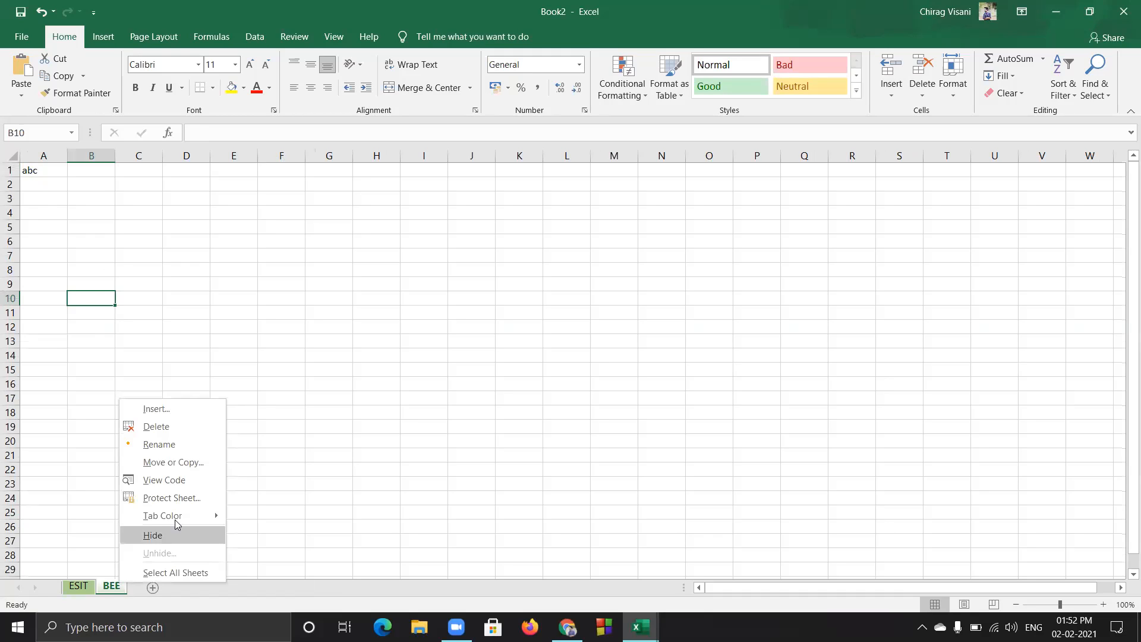
{"action": "left_click", "coordinate": [181, 425]}
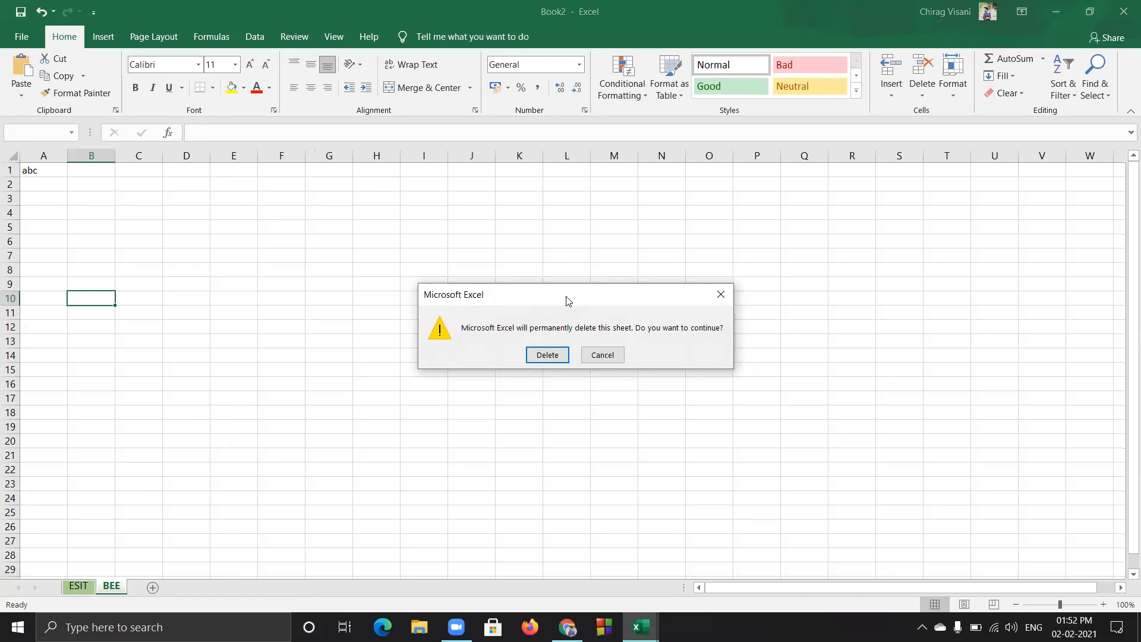
{"action": "left_click_drag", "start_coordinate": [567, 300], "coordinate": [319, 271]}
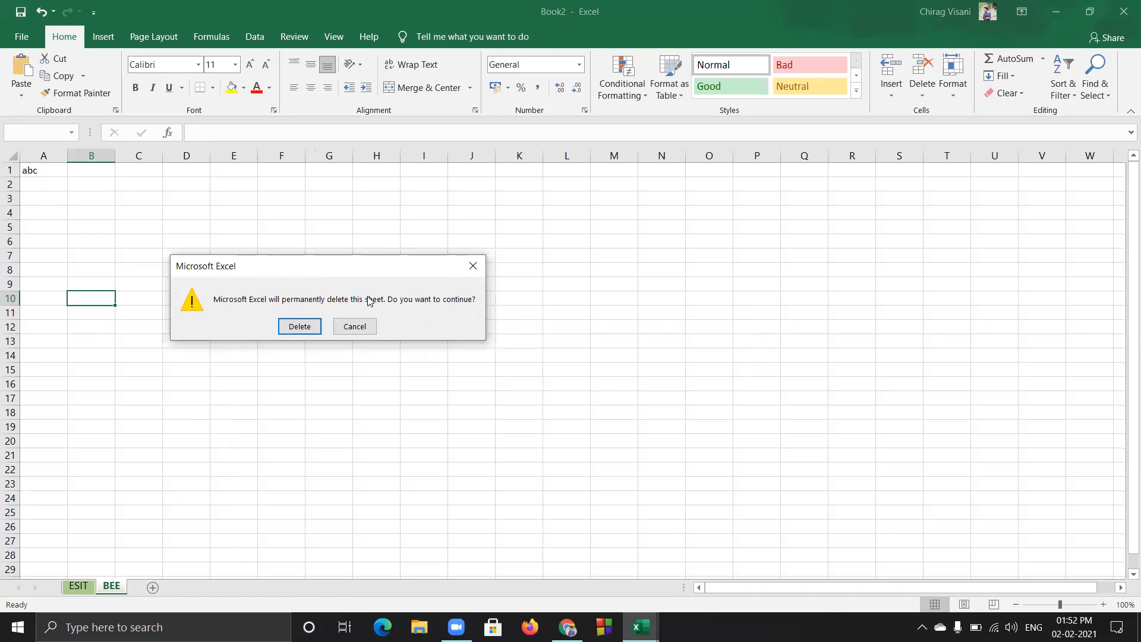
{"action": "left_click", "coordinate": [316, 326]}
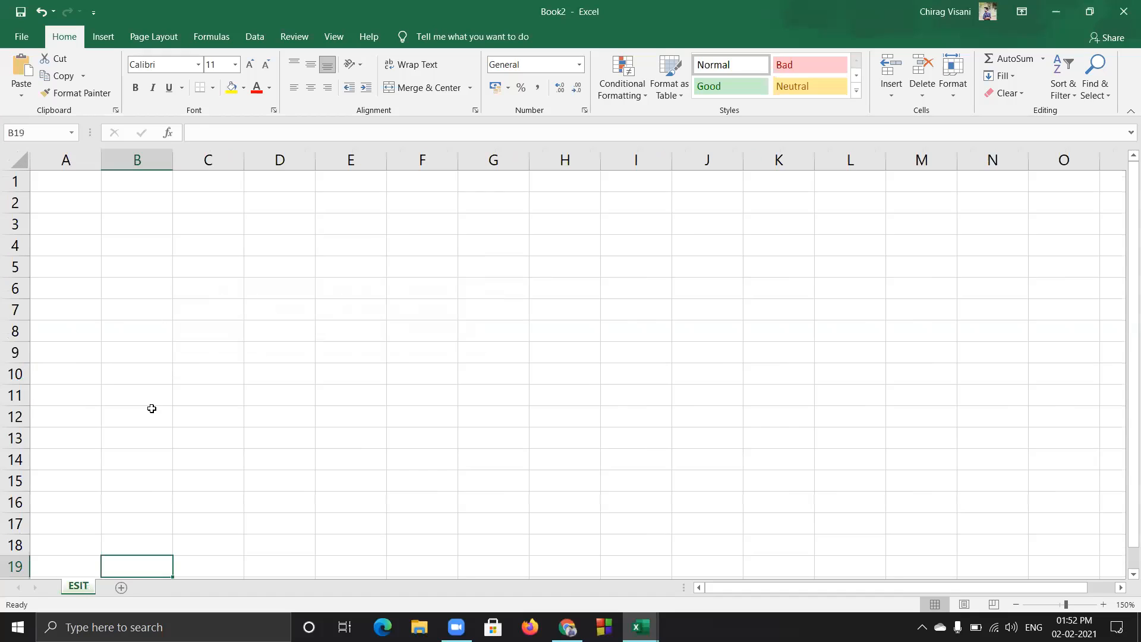
{"action": "left_click", "coordinate": [71, 191]}
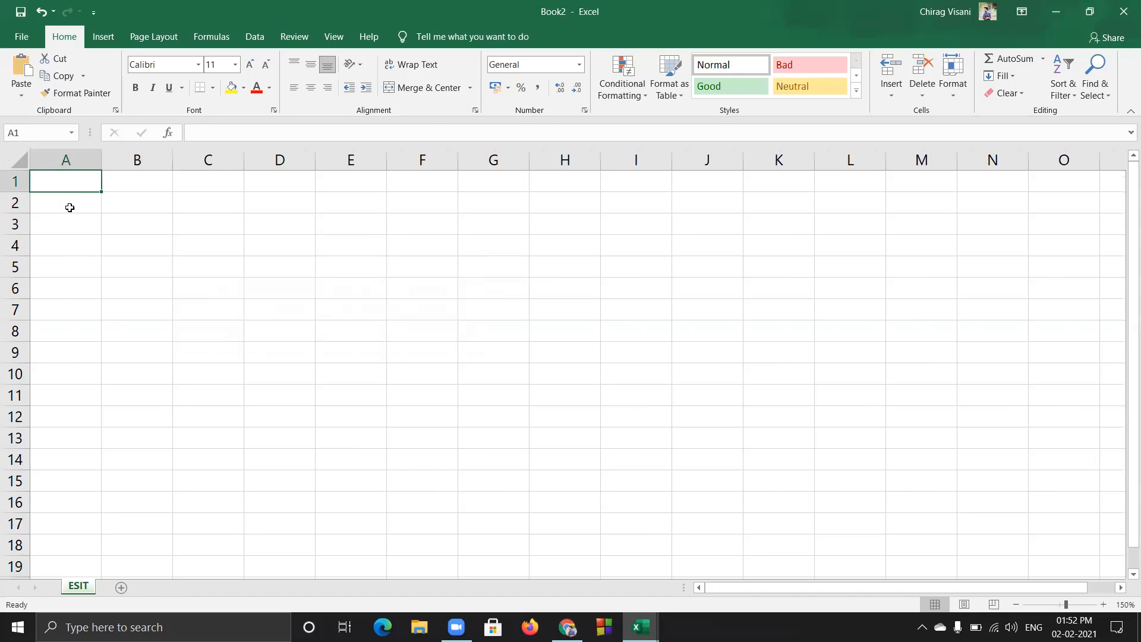
{"action": "key", "text": "ctrl+n"}
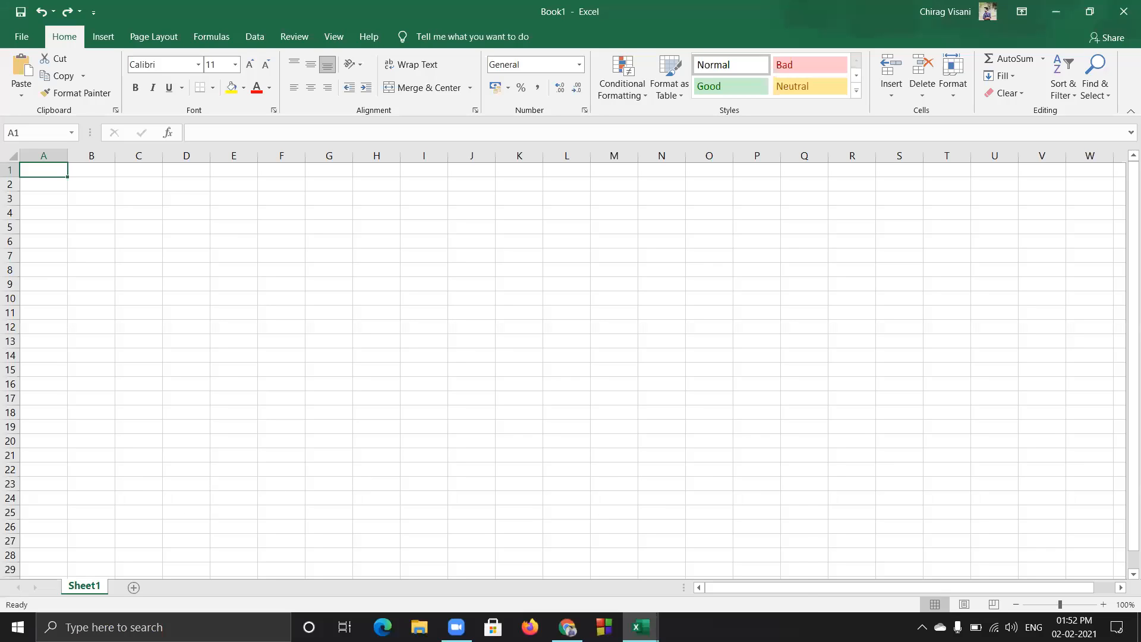
{"action": "mouse_move", "coordinate": [640, 627]}
{"action": "left_click", "coordinate": [787, 515]}
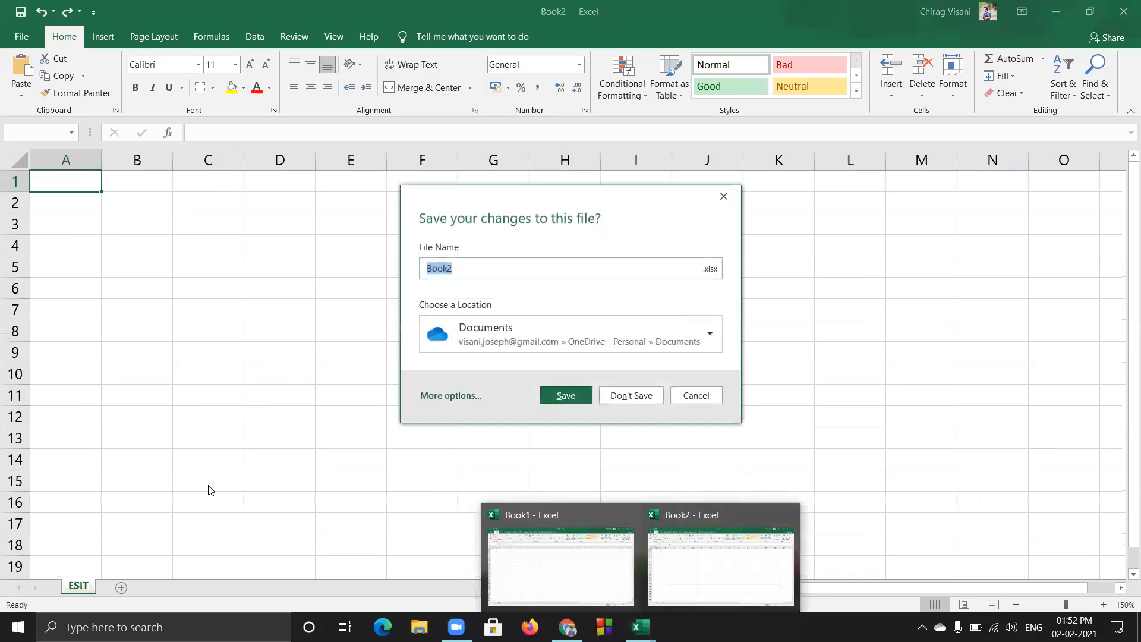
{"action": "left_click", "coordinate": [692, 397]}
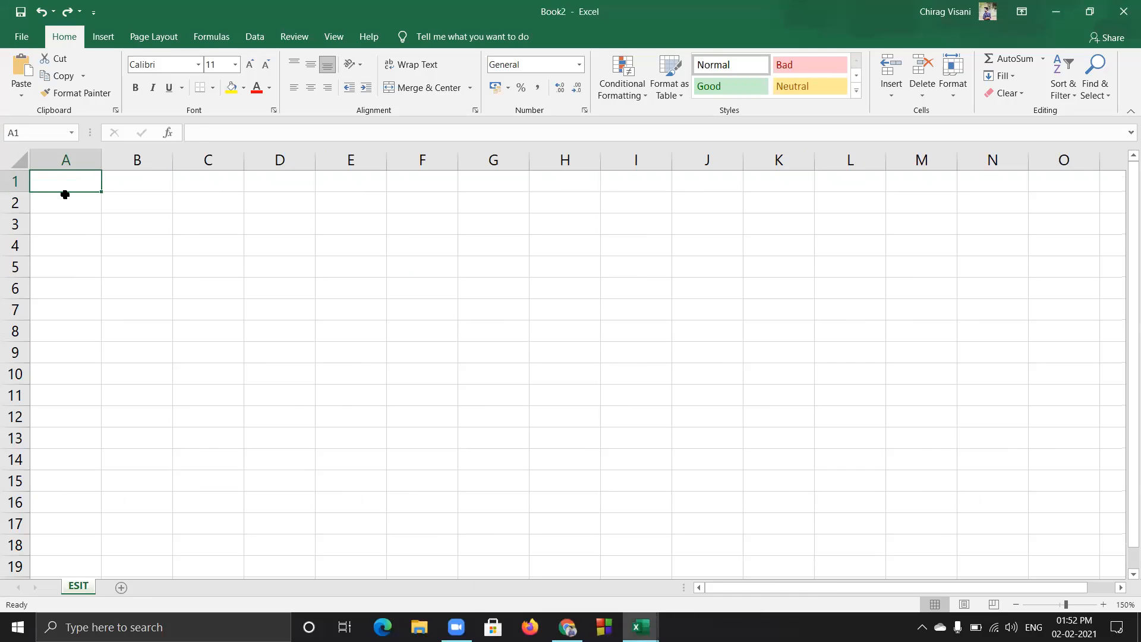
Add a new blank worksheet after ESIT and switch between the two sheets
{"action": "left_click", "coordinate": [114, 182]}
{"action": "left_click", "coordinate": [79, 181]}
{"action": "left_click", "coordinate": [153, 587]}
{"action": "left_click", "coordinate": [80, 587]}
{"action": "left_click", "coordinate": [118, 589]}
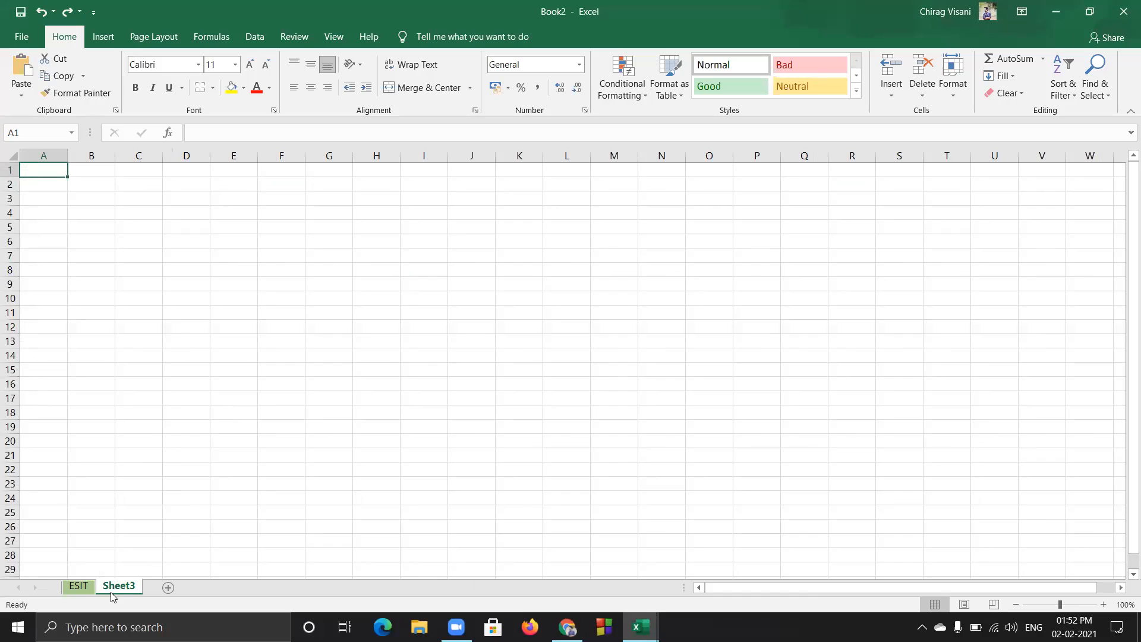
Enter abc in A1 and xyz. in A2 of the ESIT sheet, and undo both entries
{"action": "left_click", "coordinate": [76, 589]}
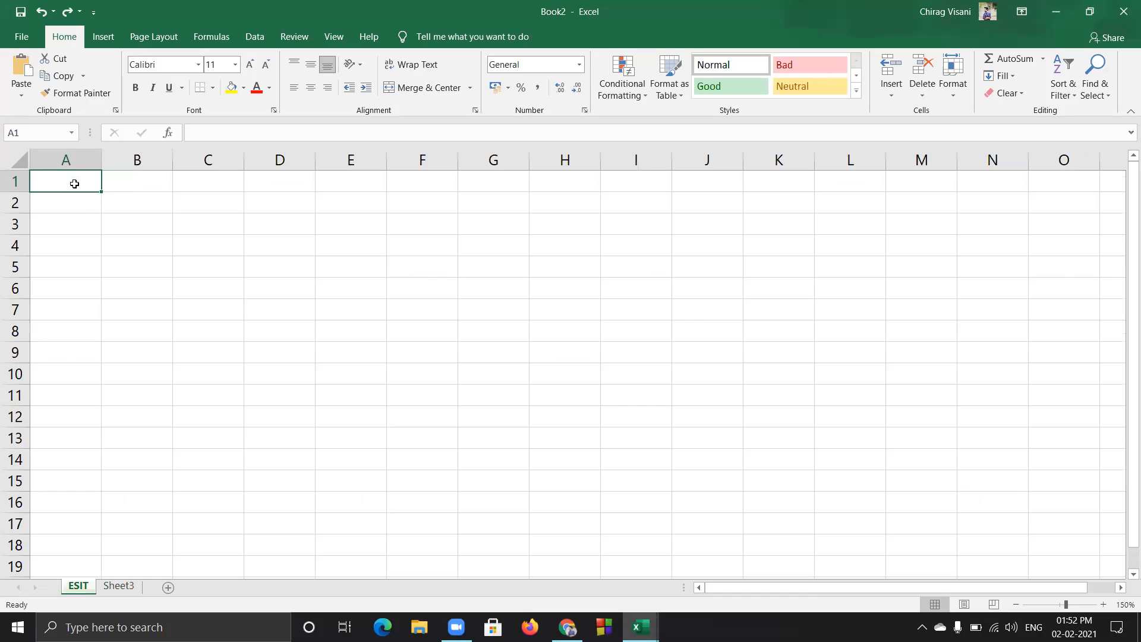
{"action": "type", "text": "abc"}
{"action": "key", "text": "Return"}
{"action": "type", "text": "xyz."}
{"action": "key", "text": "Return"}
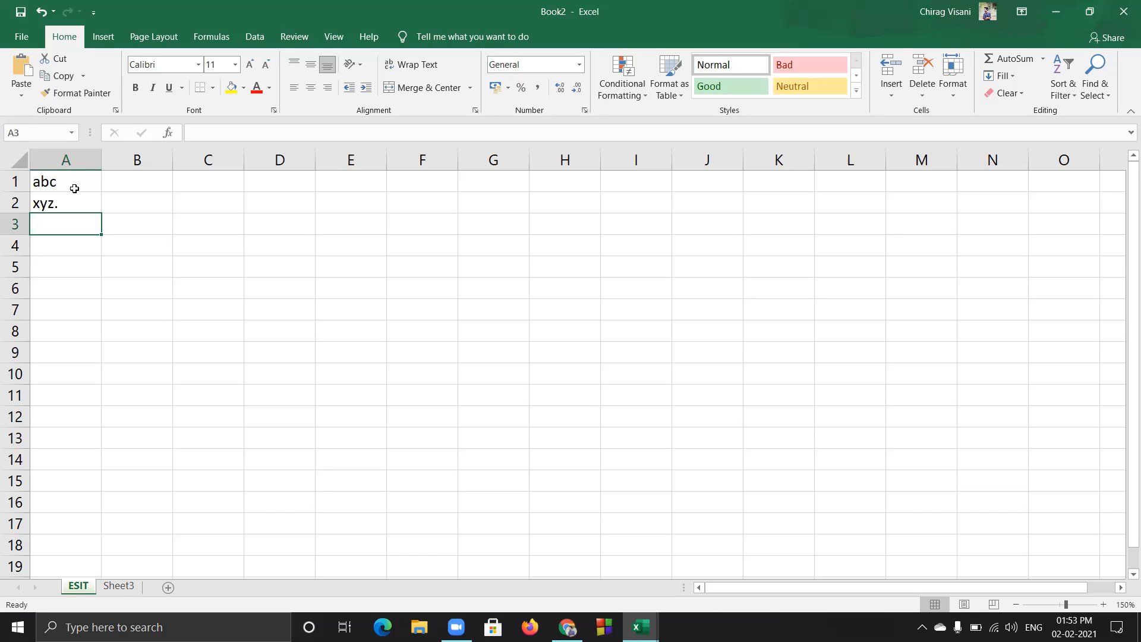
{"action": "key", "text": "ctrl+z"}
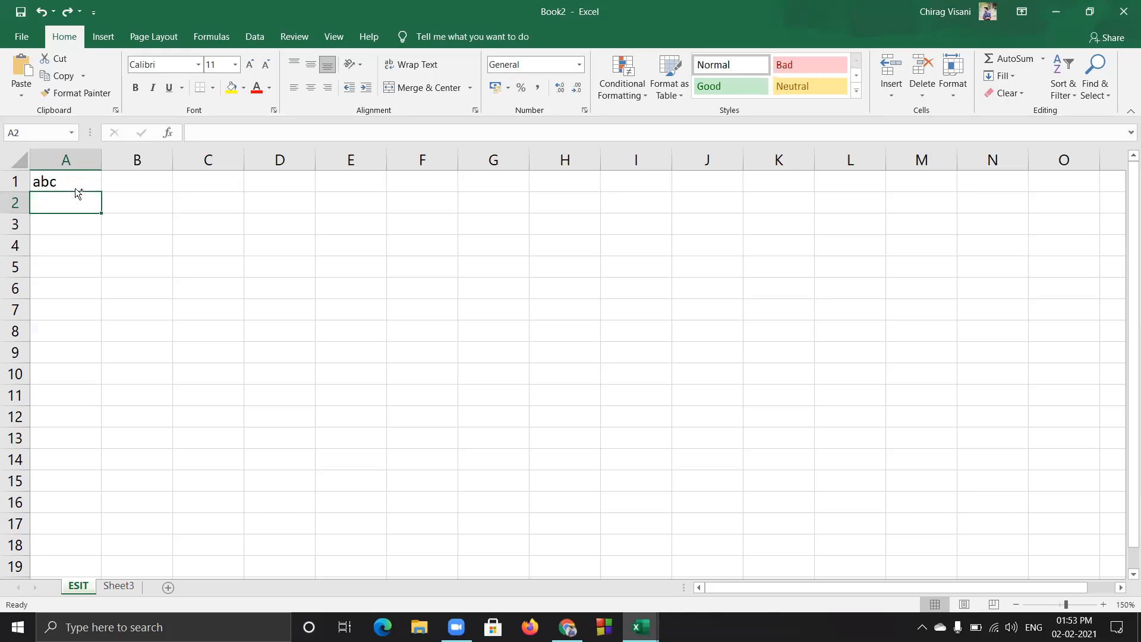
{"action": "key", "text": "ctrl+z"}
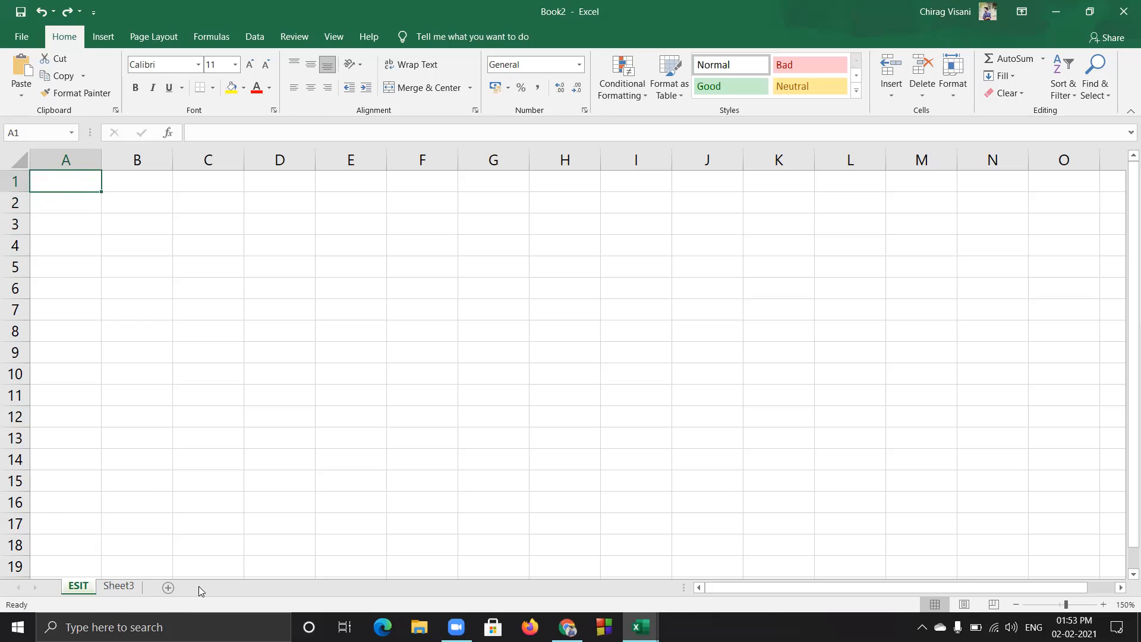
Insert four new worksheets in front of the ESIT sheet
{"action": "key", "text": "shift+F11"}
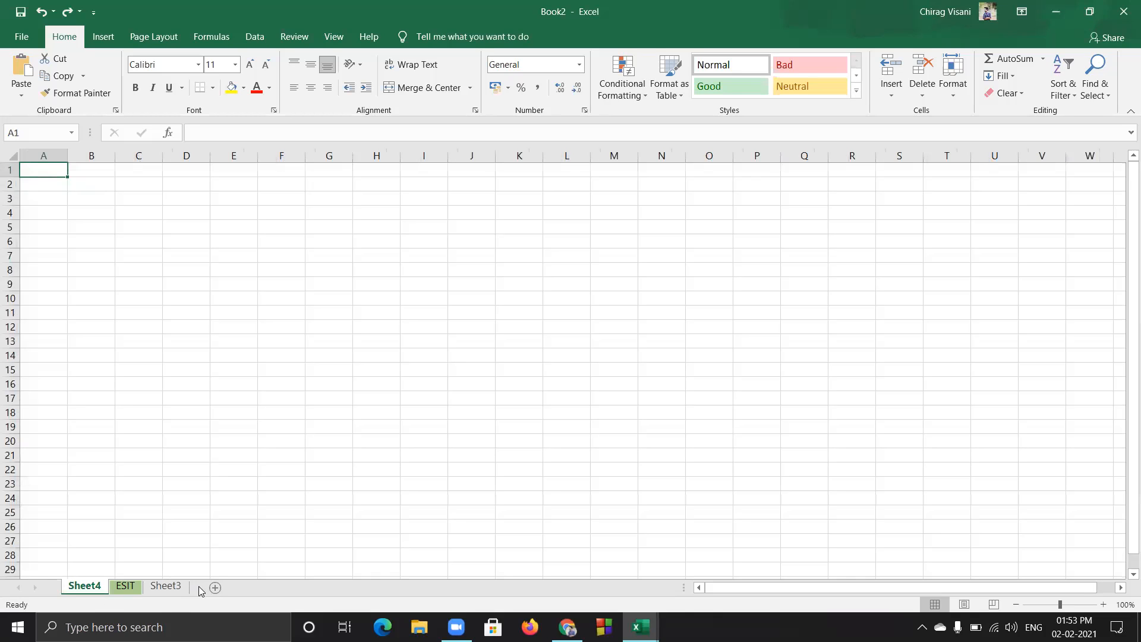
{"action": "key", "text": "shift+F11"}
{"action": "key", "text": "shift+F11"}
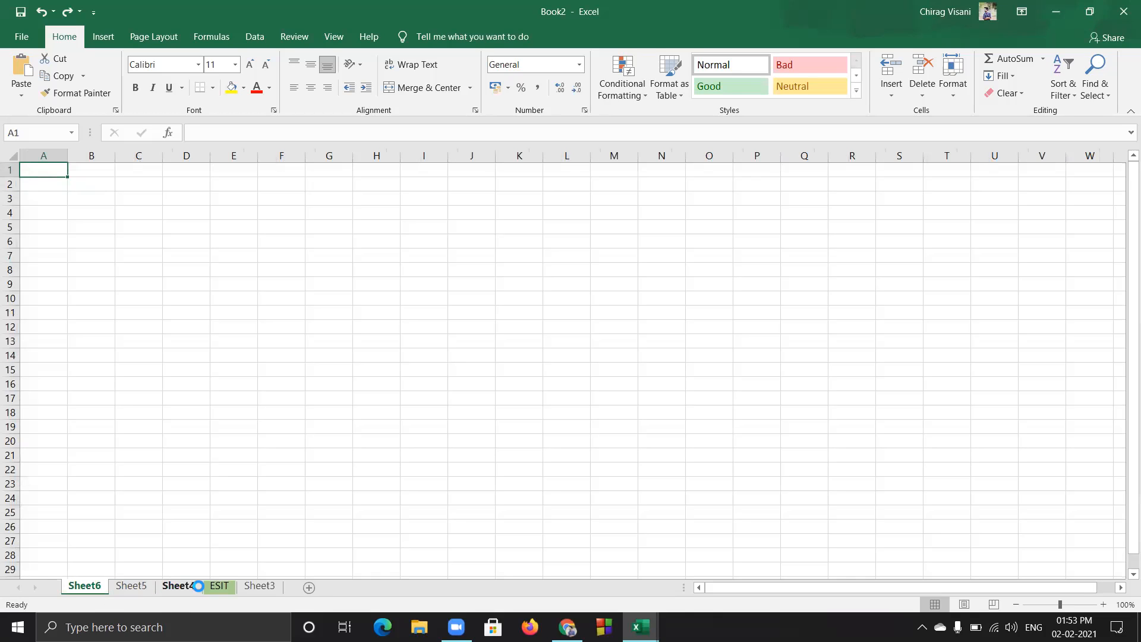
{"action": "key", "text": "shift+F11"}
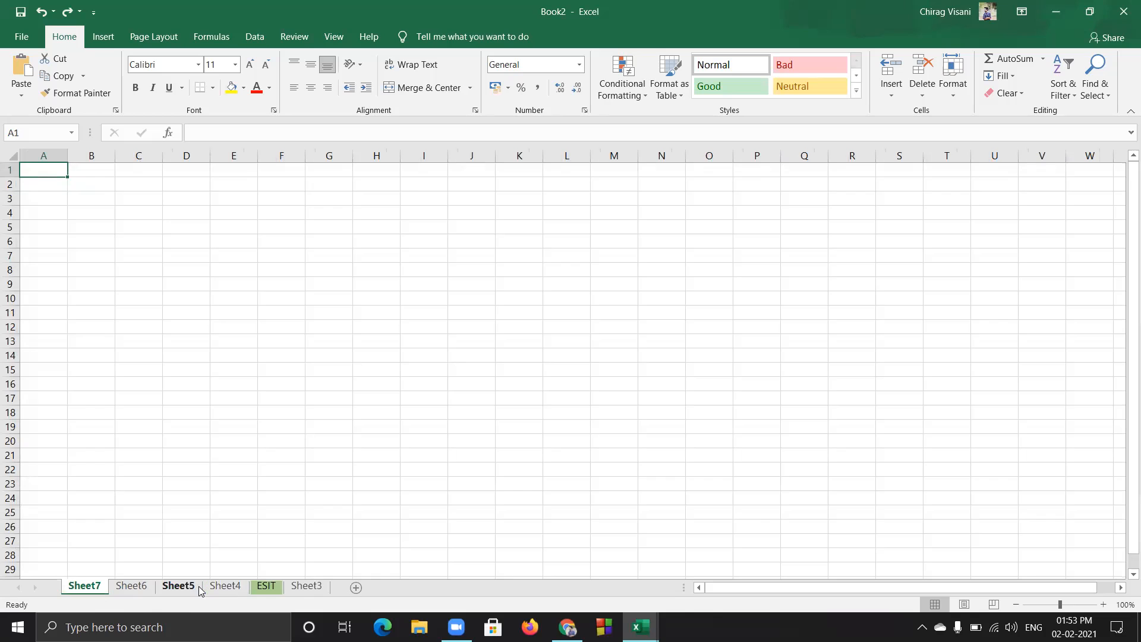
Delete the Sheet4, Sheet5, Sheet6 and Sheet7 worksheets
{"action": "right_click", "coordinate": [237, 587]}
{"action": "left_click", "coordinate": [304, 429]}
{"action": "right_click", "coordinate": [178, 587]}
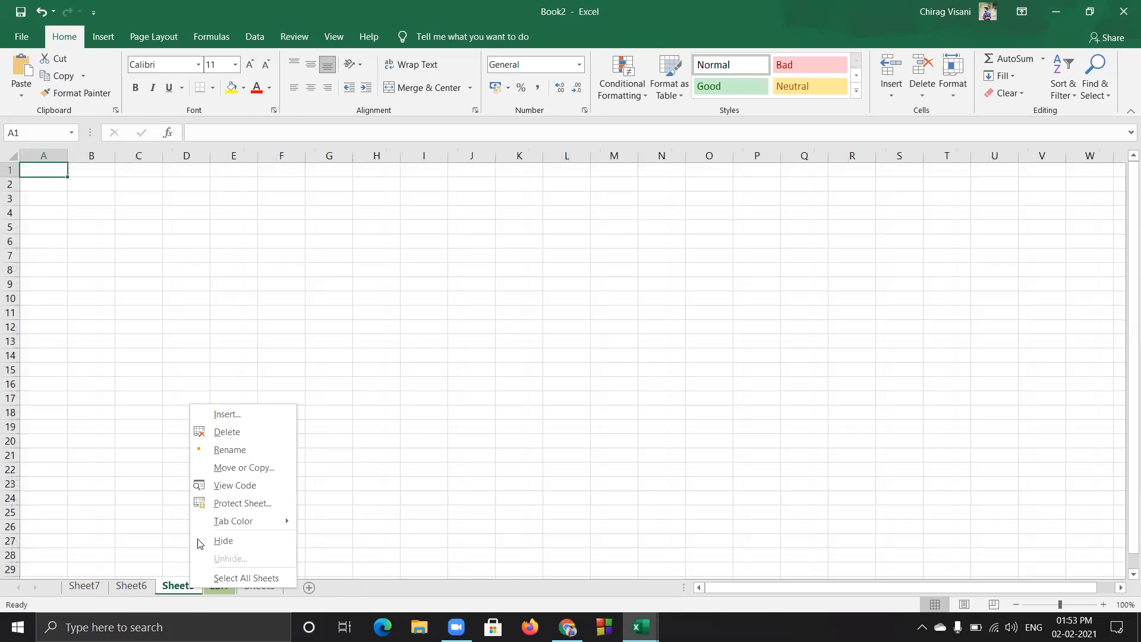
{"action": "left_click", "coordinate": [209, 432]}
{"action": "right_click", "coordinate": [142, 589]}
{"action": "left_click", "coordinate": [198, 432]}
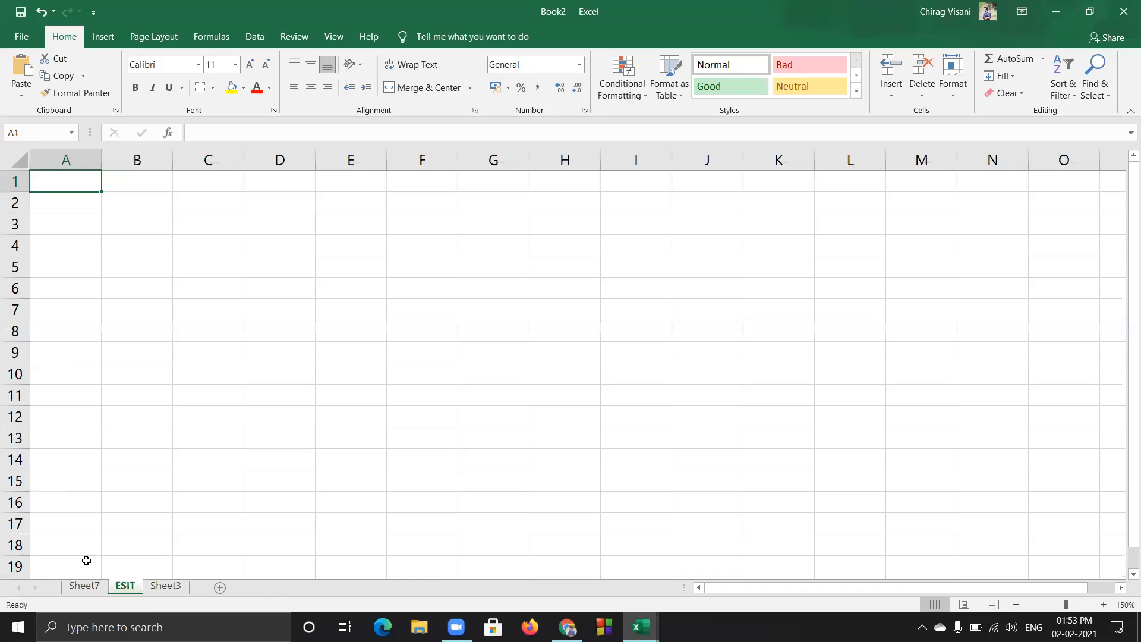
{"action": "right_click", "coordinate": [96, 588]}
{"action": "left_click", "coordinate": [136, 433]}
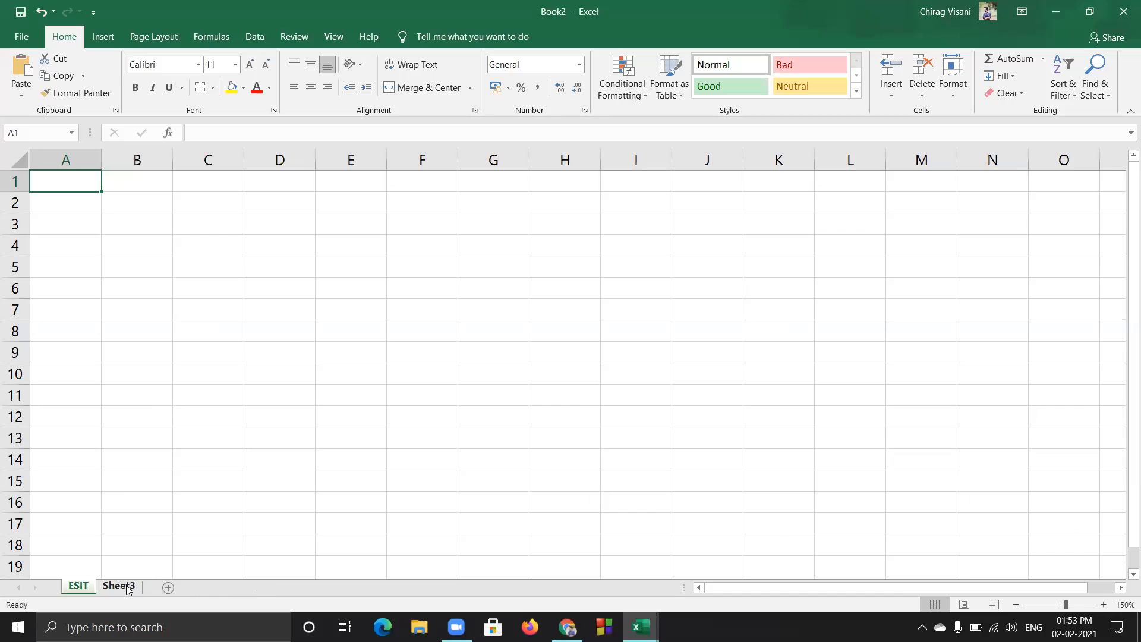
Compare Sheet3 with the ESIT sheet and delete Sheet3, leaving only ESIT in the workbook
{"action": "left_click", "coordinate": [127, 588]}
{"action": "left_click", "coordinate": [85, 588]}
{"action": "left_click", "coordinate": [131, 588]}
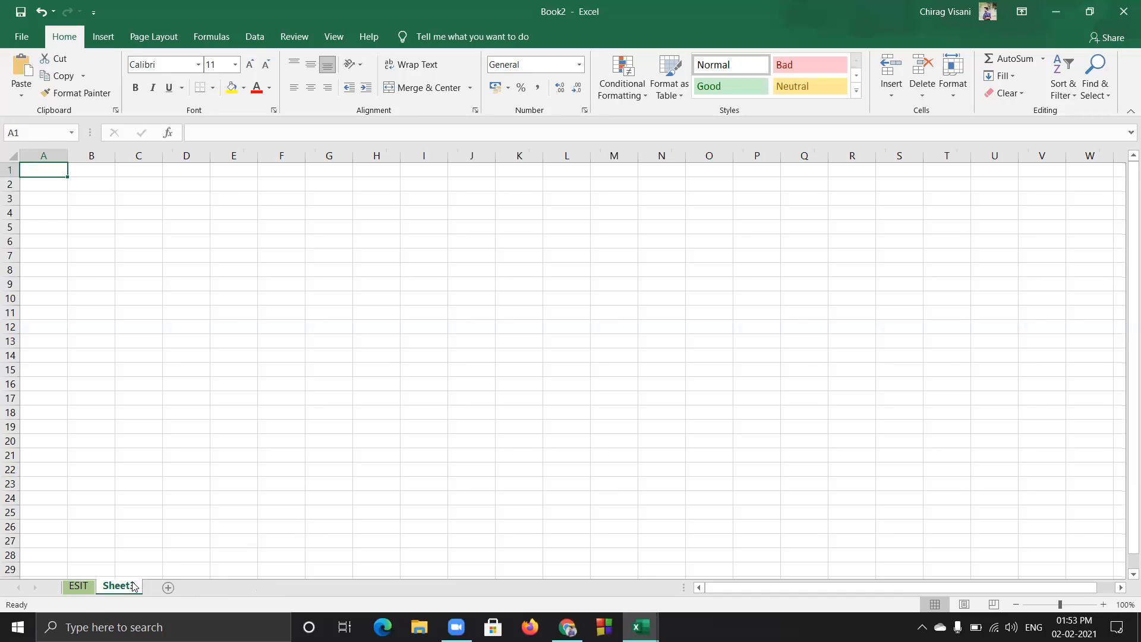
{"action": "right_click", "coordinate": [126, 588]}
{"action": "left_click", "coordinate": [148, 431]}
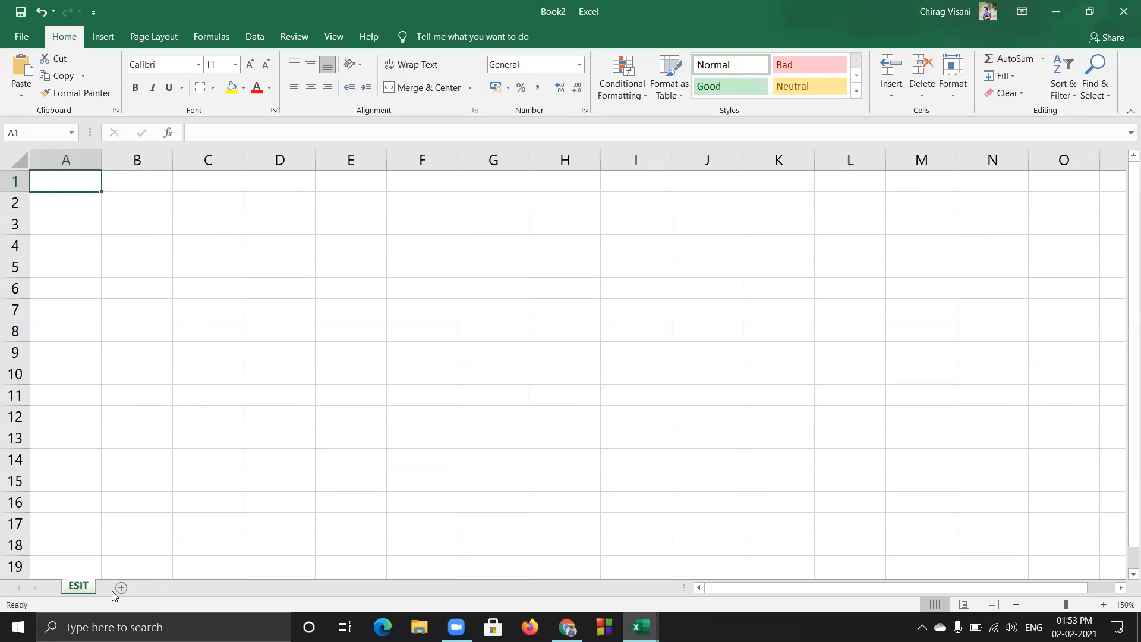
Examine the fill handle at the corner of cell A1 up close on the ESIT sheet
{"action": "scroll", "coordinate": [383, 416], "scroll_direction": "up", "scroll_amount": 3}
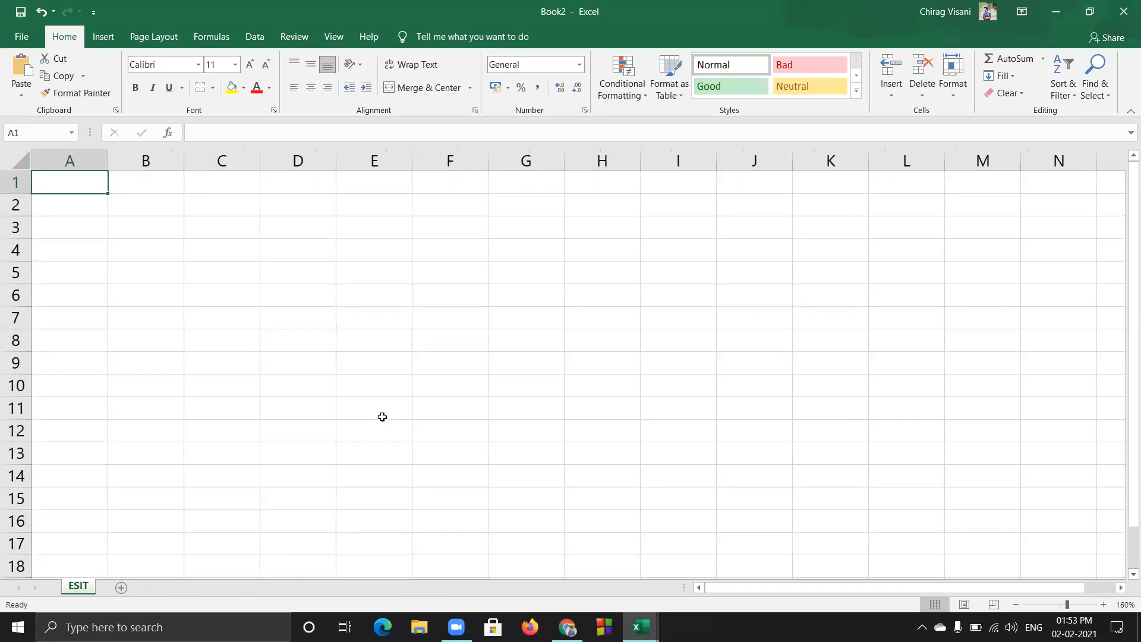
{"action": "left_click", "coordinate": [172, 196]}
{"action": "left_click", "coordinate": [90, 185]}
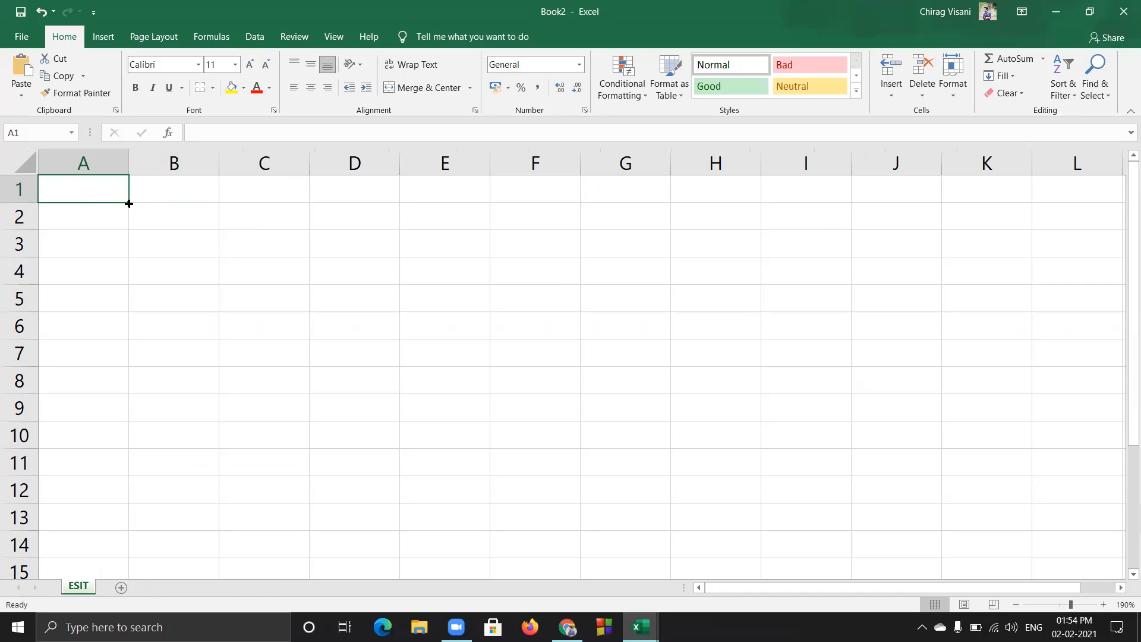
{"action": "scroll", "coordinate": [129, 203], "scroll_direction": "up", "scroll_amount": 14, "text": "ctrl"}
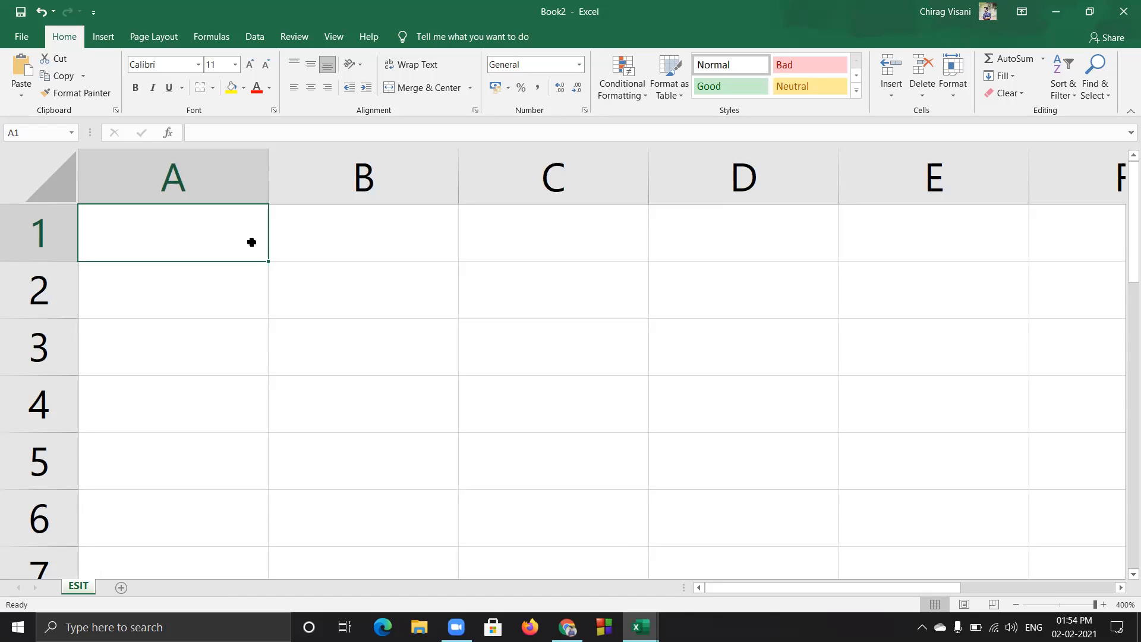
{"action": "scroll", "coordinate": [199, 265], "scroll_direction": "down", "scroll_amount": 15, "text": "ctrl"}
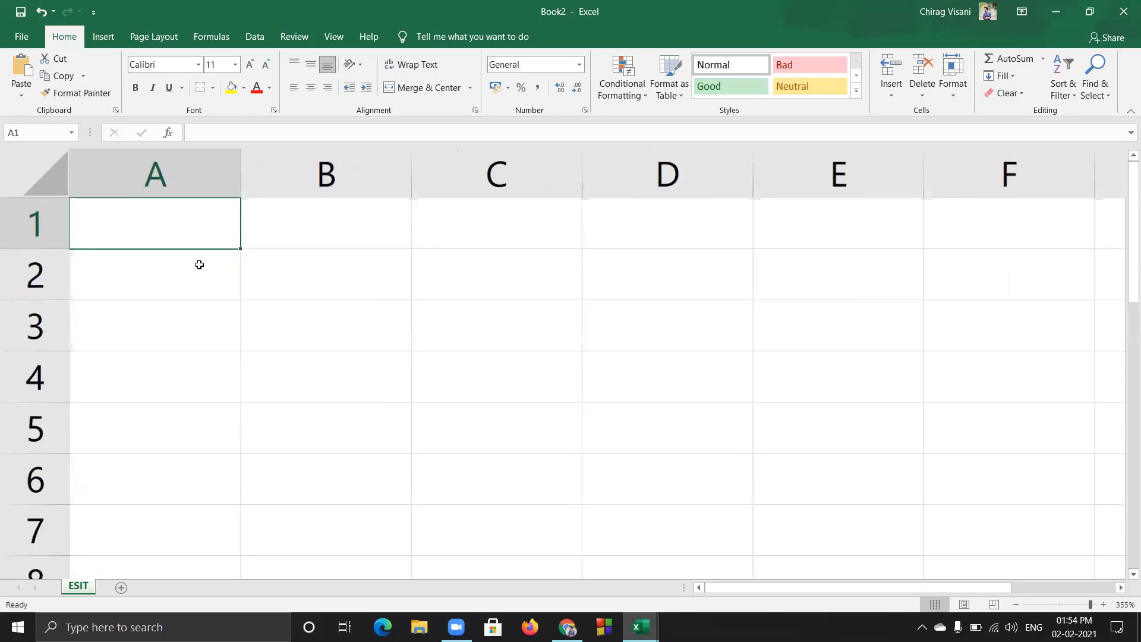
{"action": "scroll", "coordinate": [199, 265], "scroll_direction": "down", "scroll_amount": 2, "text": "ctrl"}
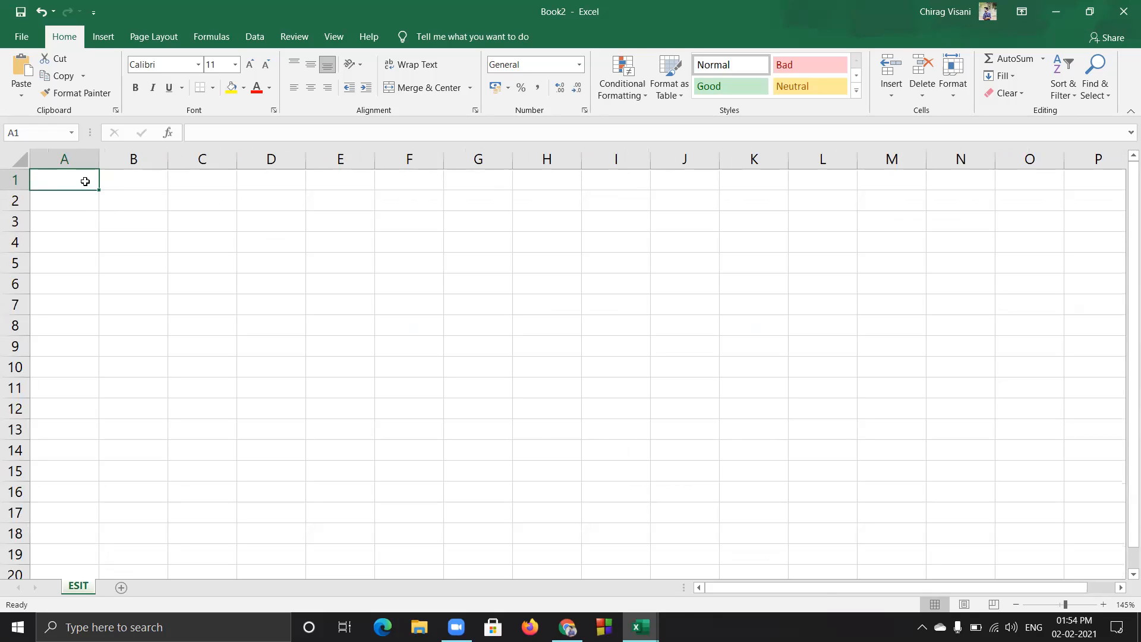
Enter the numbers 1, 2 and 3 in cells A1 to A3 of the ESIT sheet
{"action": "type", "text": "1"}
{"action": "key", "text": "Return"}
{"action": "type", "text": "2"}
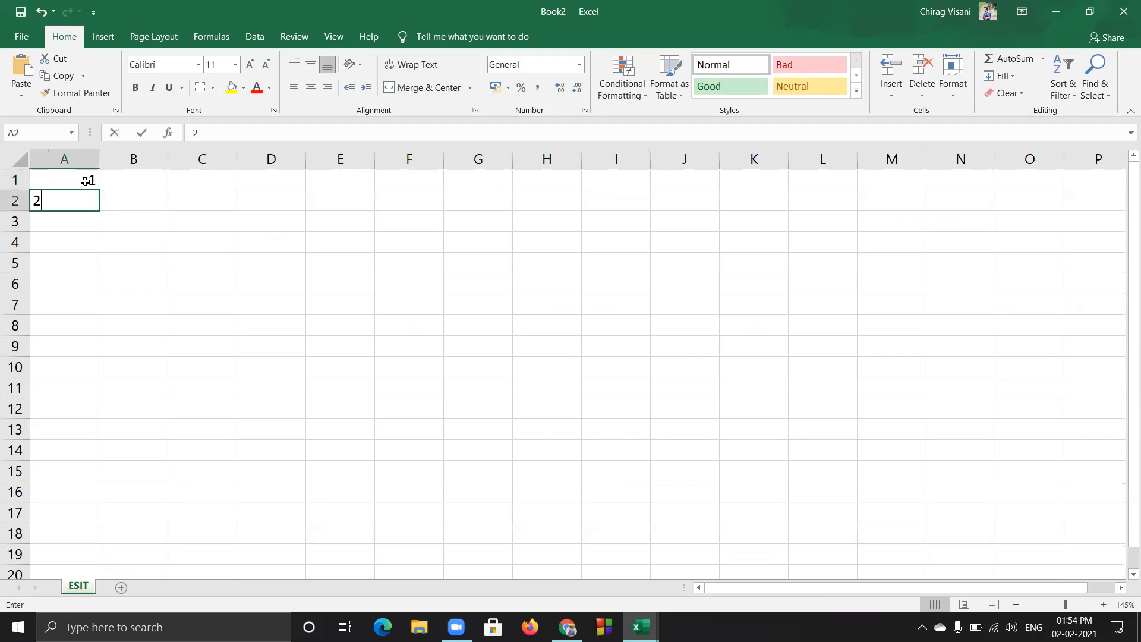
{"action": "key", "text": "Return"}
{"action": "type", "text": "3"}
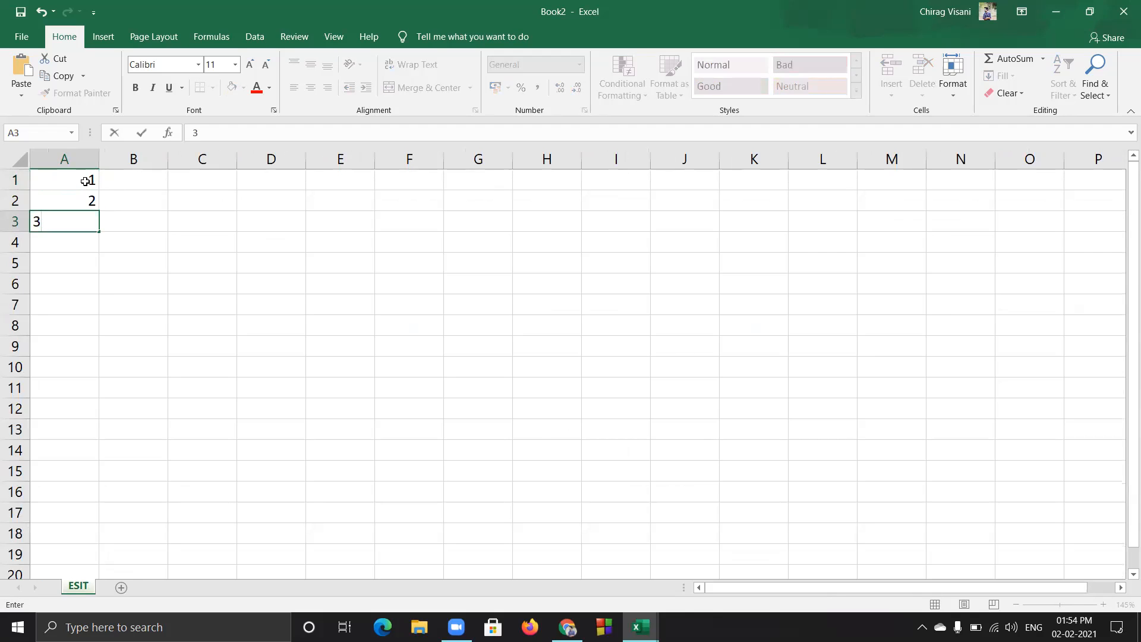
{"action": "left_click", "coordinate": [126, 229]}
Try to fill column A down to A6 from cell A3 alone, and undo the fill
{"action": "left_click", "coordinate": [89, 222]}
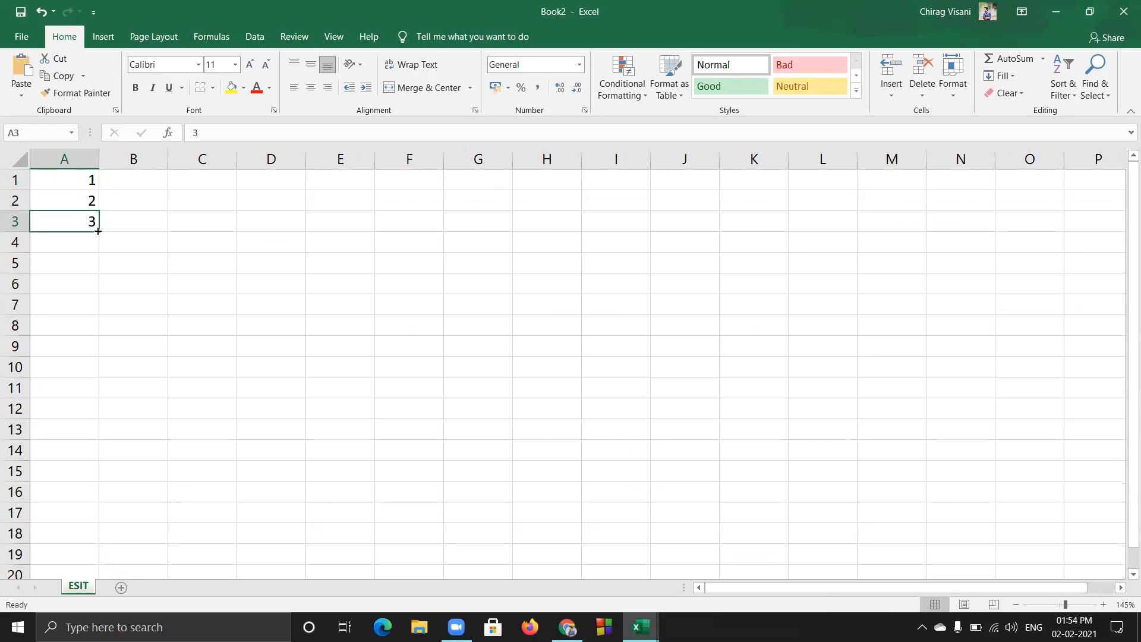
{"action": "left_click_drag", "start_coordinate": [98, 231], "coordinate": [94, 286]}
{"action": "left_click", "coordinate": [77, 225]}
{"action": "key", "text": "ctrl+z"}
Fill the number series from A1:A3 down to A6, undo it, and fill it down to A6 again
{"action": "left_click_drag", "start_coordinate": [81, 180], "coordinate": [101, 294]}
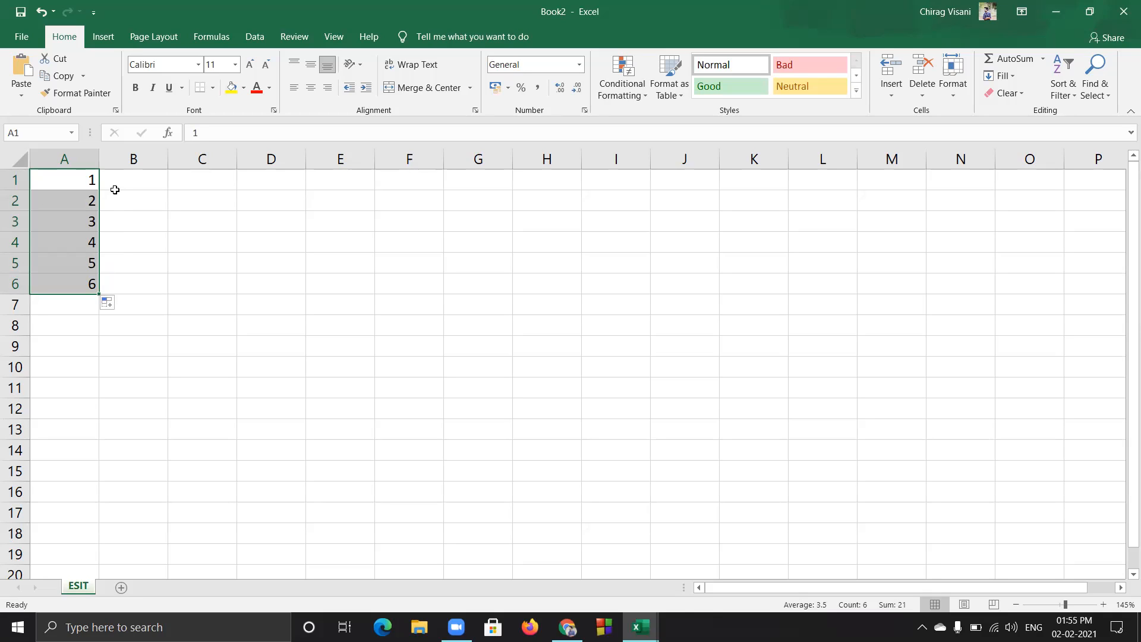
{"action": "key", "text": "ctrl+z"}
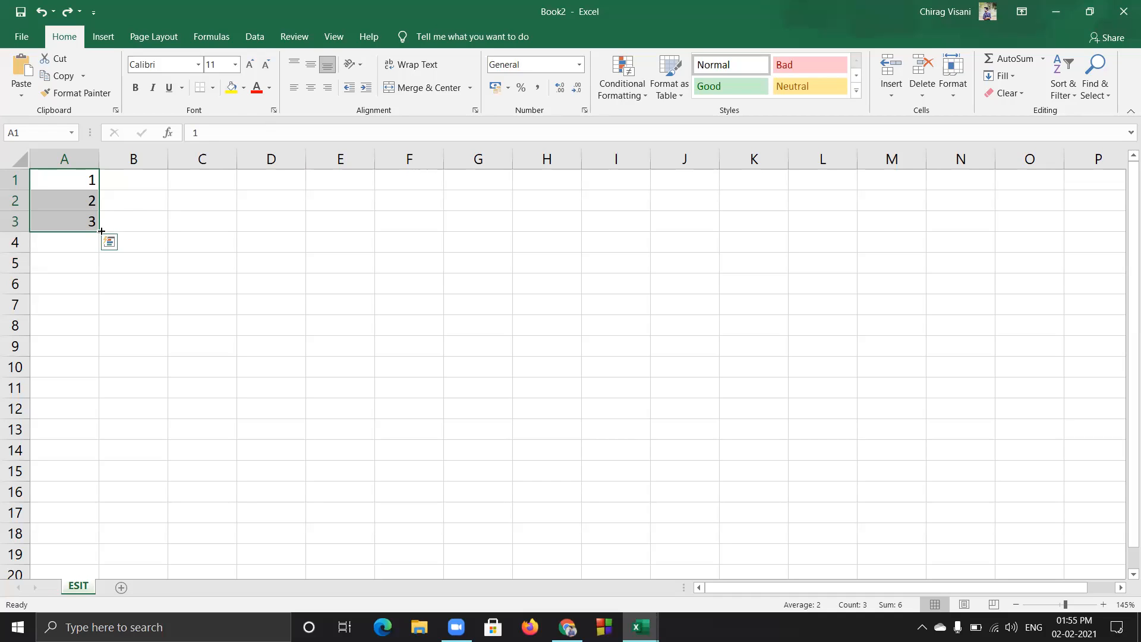
{"action": "left_click_drag", "start_coordinate": [101, 231], "coordinate": [95, 289]}
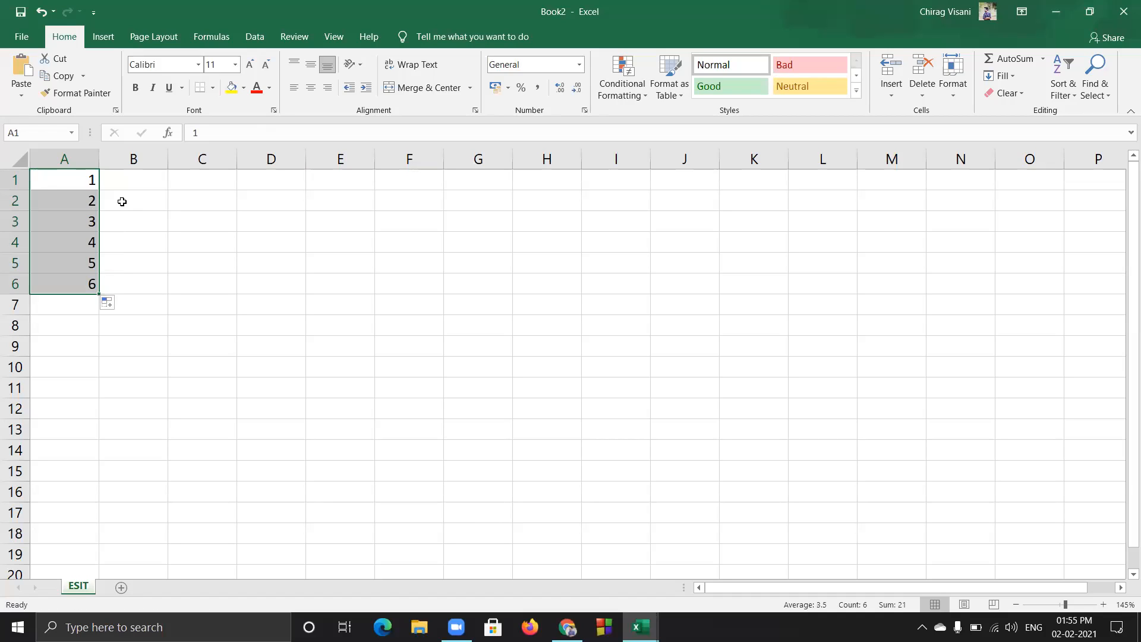
Undo the series fill in column A and clear the numbers left in cells A1 to A3
{"action": "left_click", "coordinate": [122, 182]}
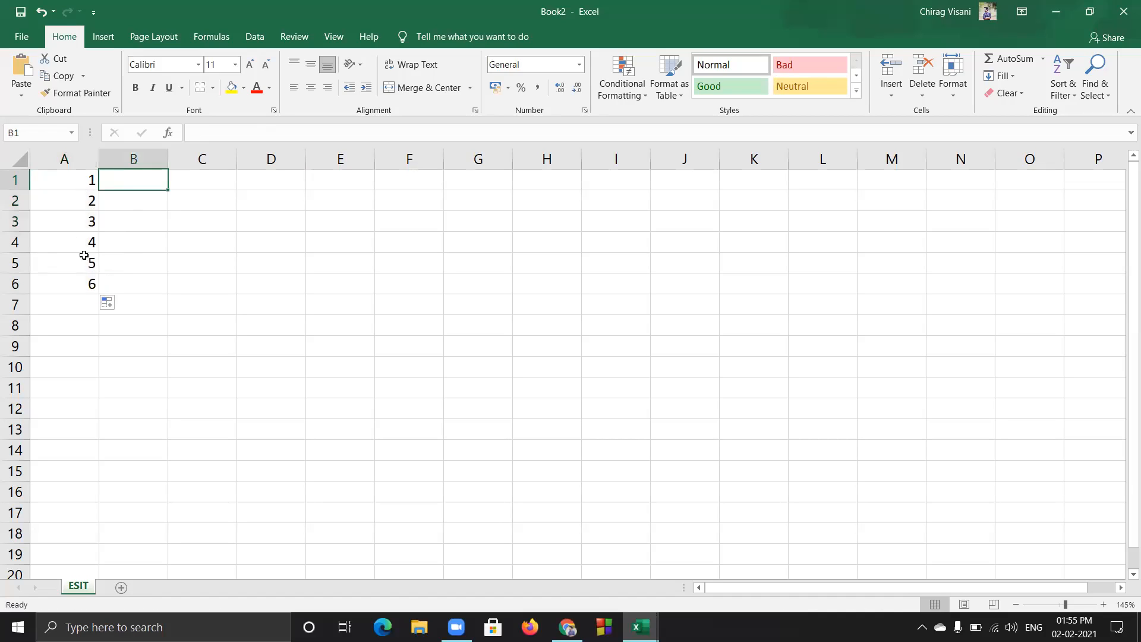
{"action": "left_click", "coordinate": [146, 247]}
{"action": "key", "text": "ctrl+z"}
{"action": "key", "text": "ctrl+z"}
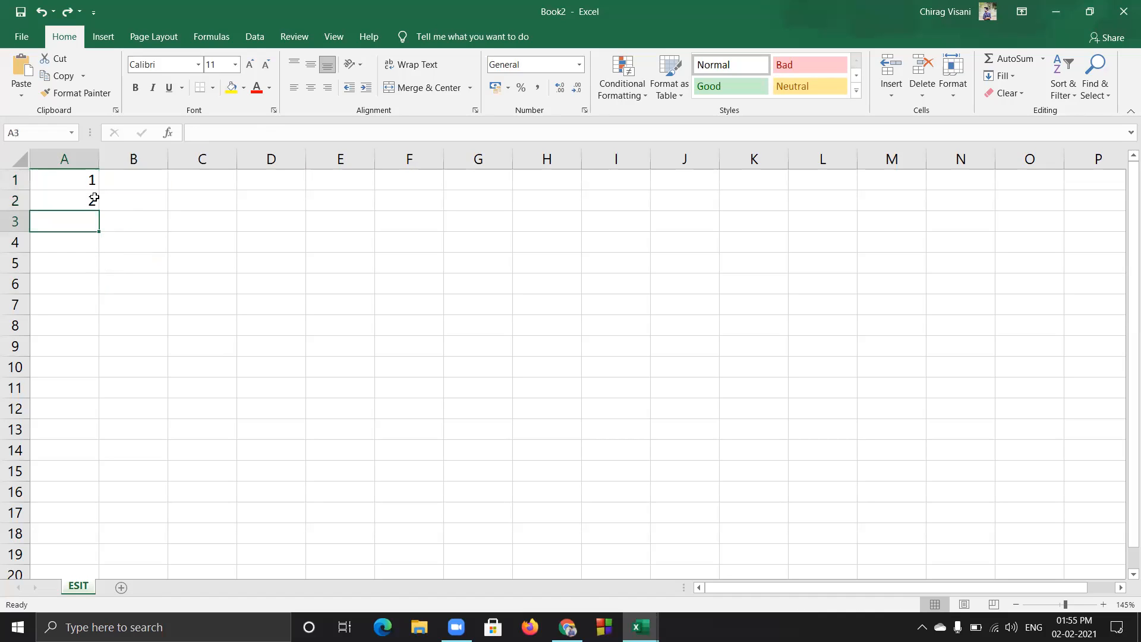
{"action": "left_click_drag", "start_coordinate": [83, 221], "coordinate": [86, 177]}
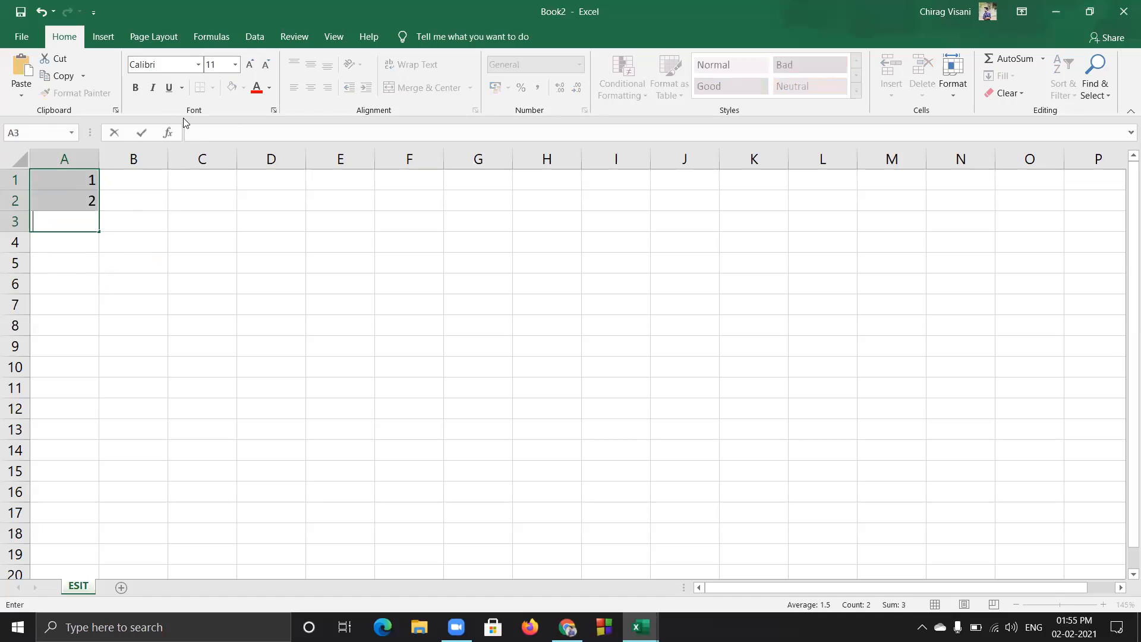
{"action": "left_click", "coordinate": [271, 159]}
{"action": "left_click_drag", "start_coordinate": [64, 176], "coordinate": [79, 214]}
{"action": "key", "text": "Delete"}
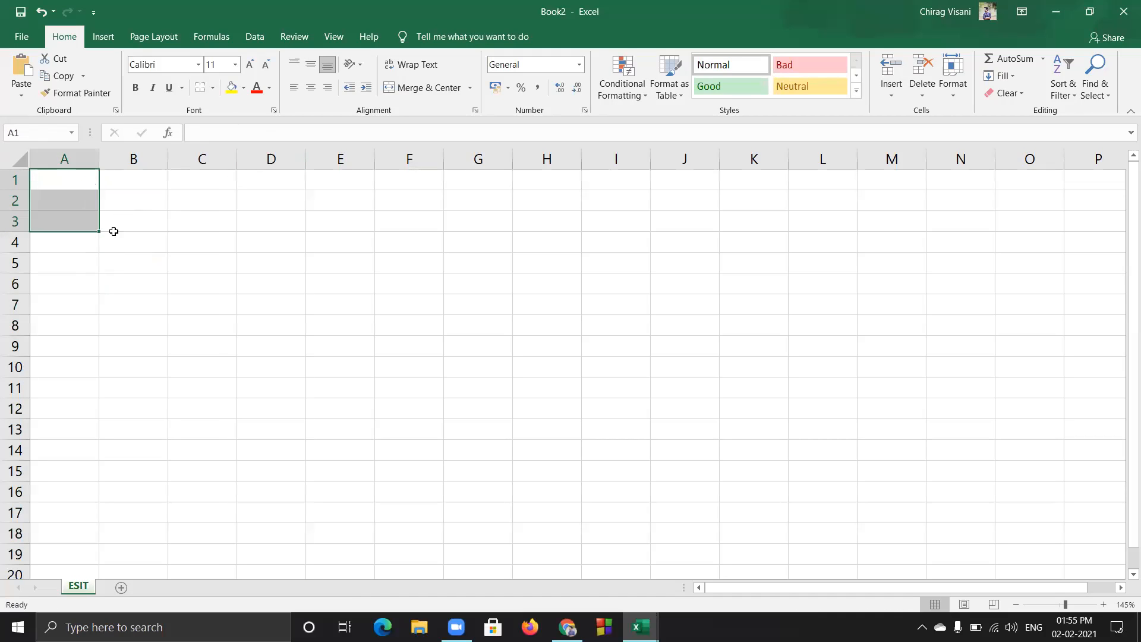
Enter the date 01-02-2021 in cell A1 of the ESIT sheet
{"action": "left_click", "coordinate": [187, 243]}
{"action": "left_click", "coordinate": [59, 184]}
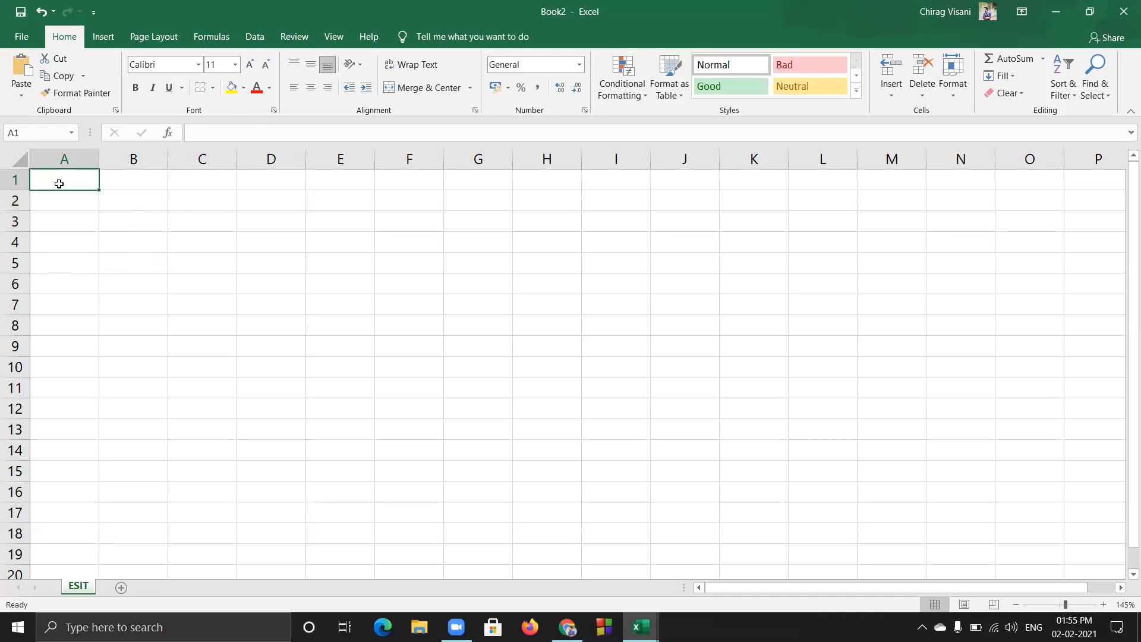
{"action": "type", "text": "01-02-"}
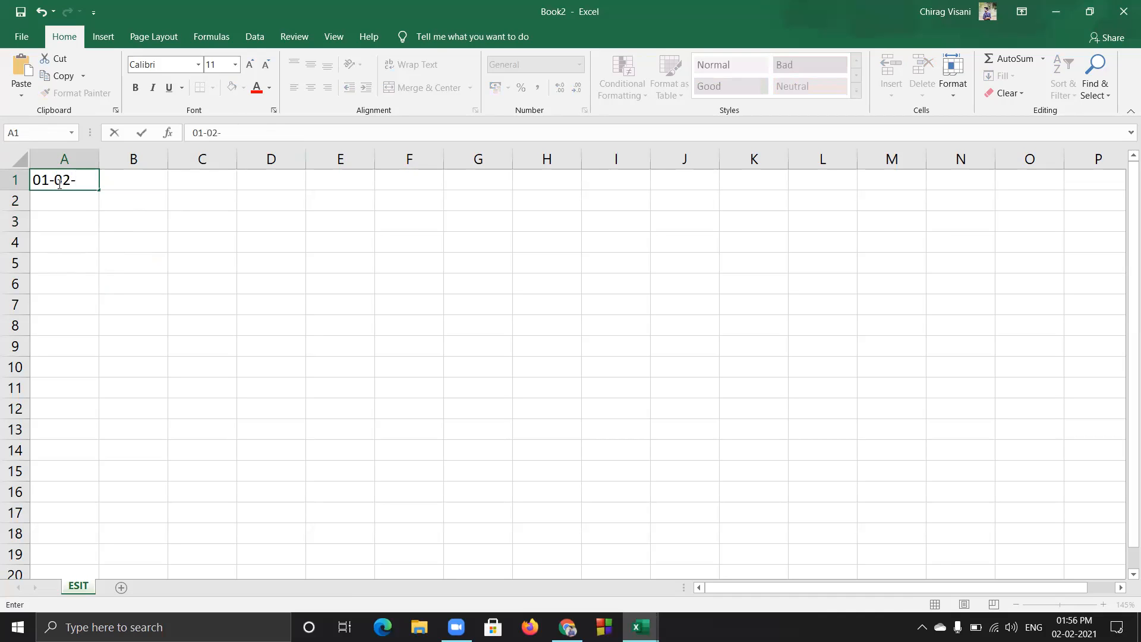
{"action": "type", "text": "2021"}
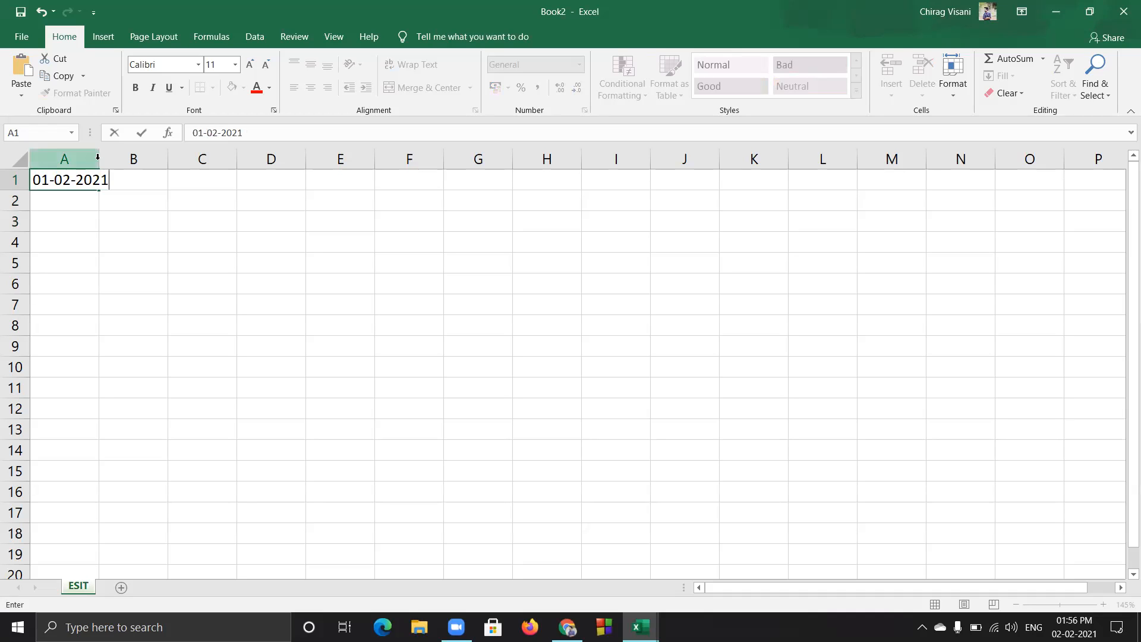
{"action": "left_click", "coordinate": [143, 254]}
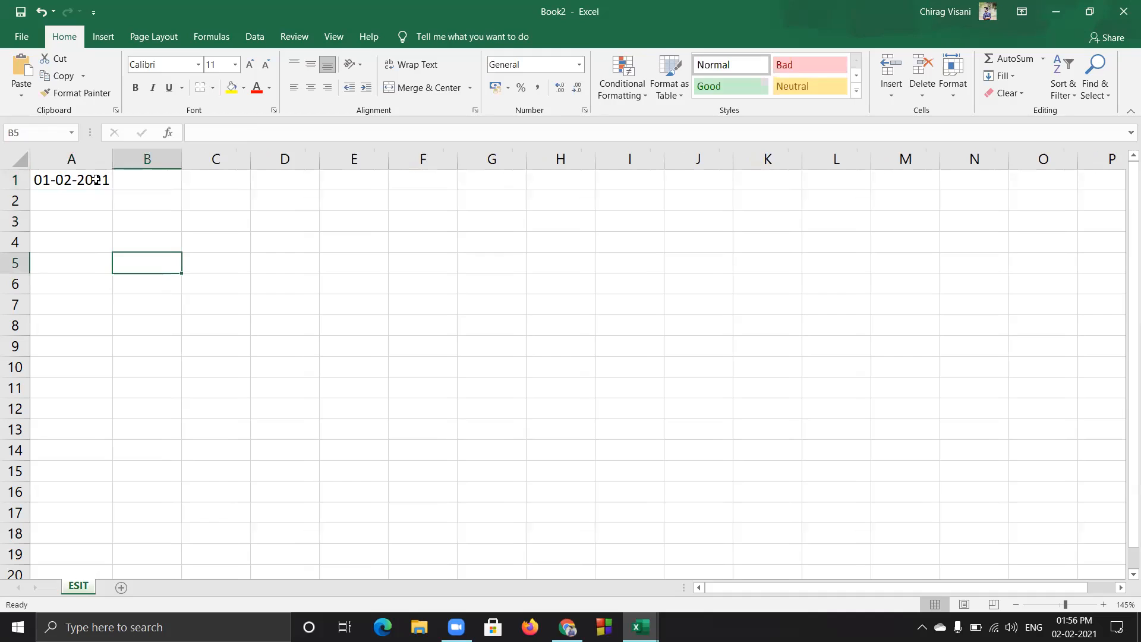
Fill the date series from cell A1 down to A5, and undo the fill
{"action": "left_click", "coordinate": [104, 183]}
{"action": "left_click_drag", "start_coordinate": [112, 190], "coordinate": [110, 282]}
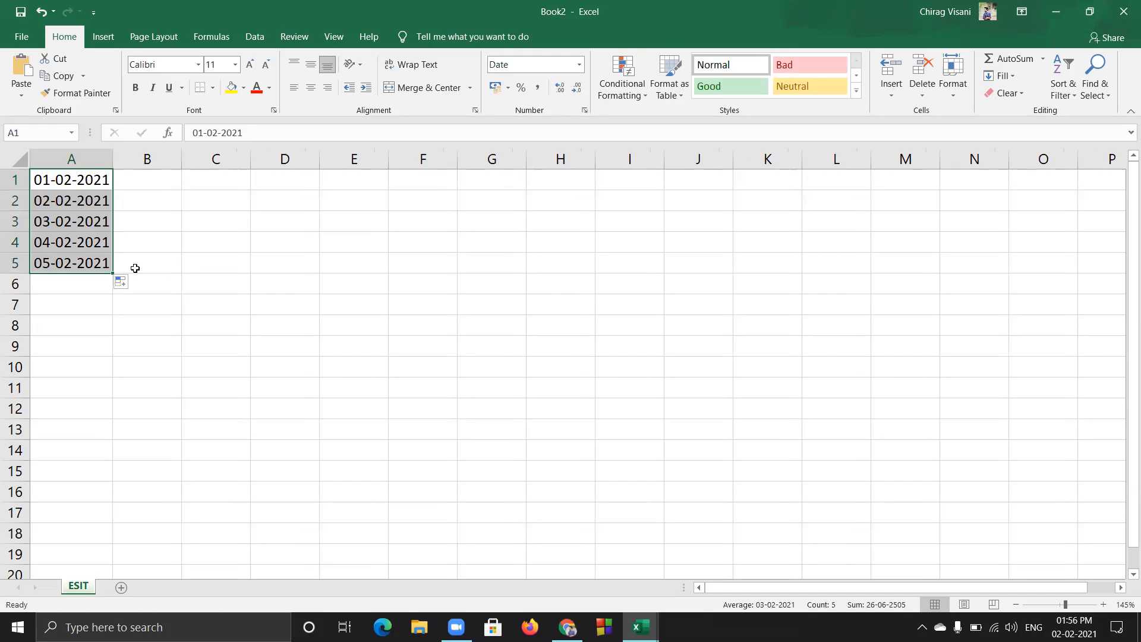
{"action": "left_click", "coordinate": [137, 182]}
{"action": "left_click", "coordinate": [52, 185]}
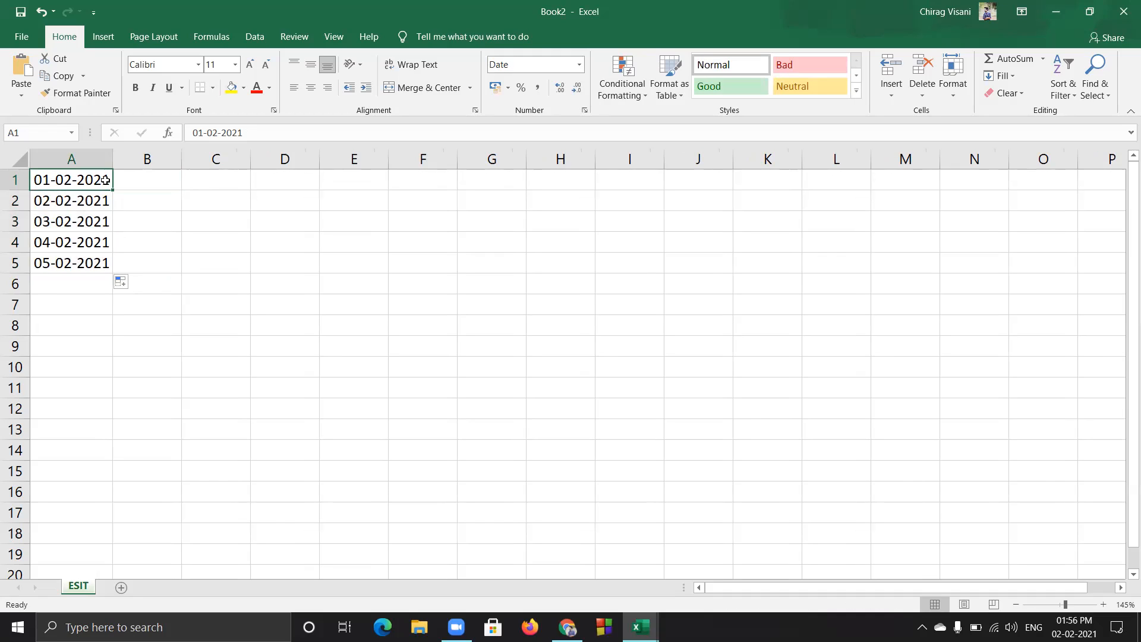
{"action": "left_click_drag", "start_coordinate": [101, 183], "coordinate": [109, 262]}
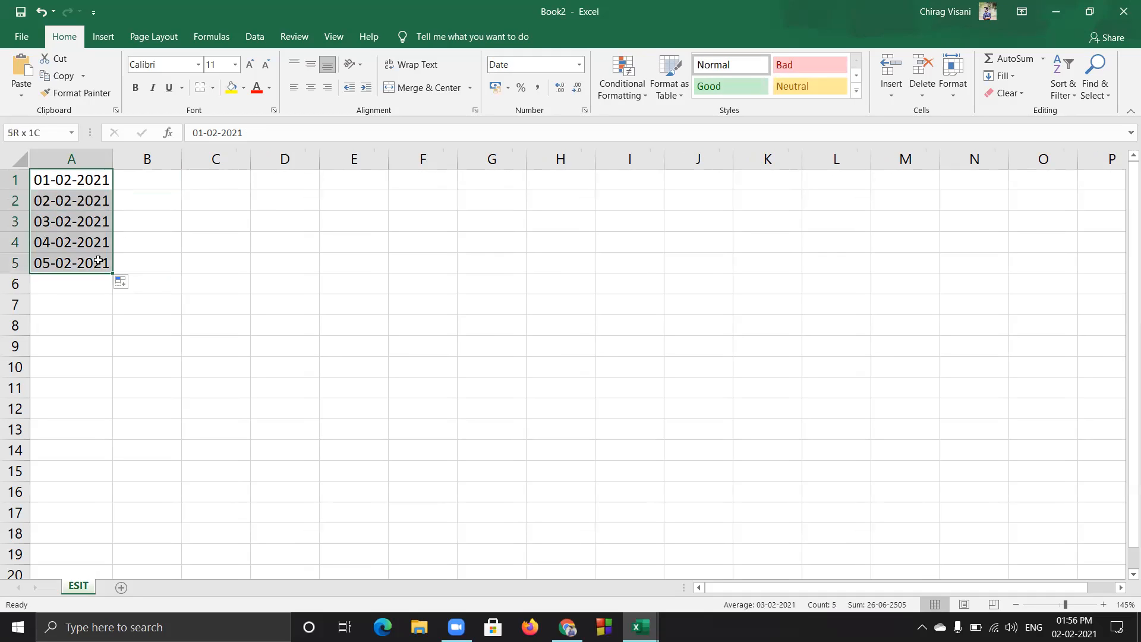
{"action": "left_click", "coordinate": [141, 181]}
{"action": "left_click_drag", "start_coordinate": [72, 179], "coordinate": [95, 259]}
{"action": "left_click", "coordinate": [133, 186]}
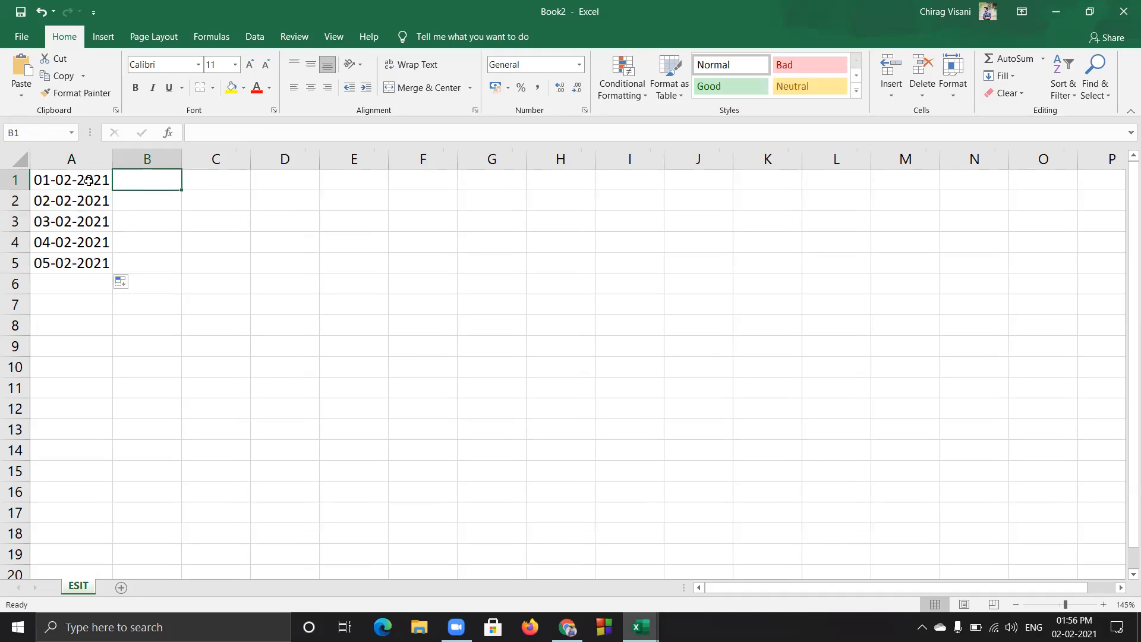
{"action": "key", "text": "ctrl+z"}
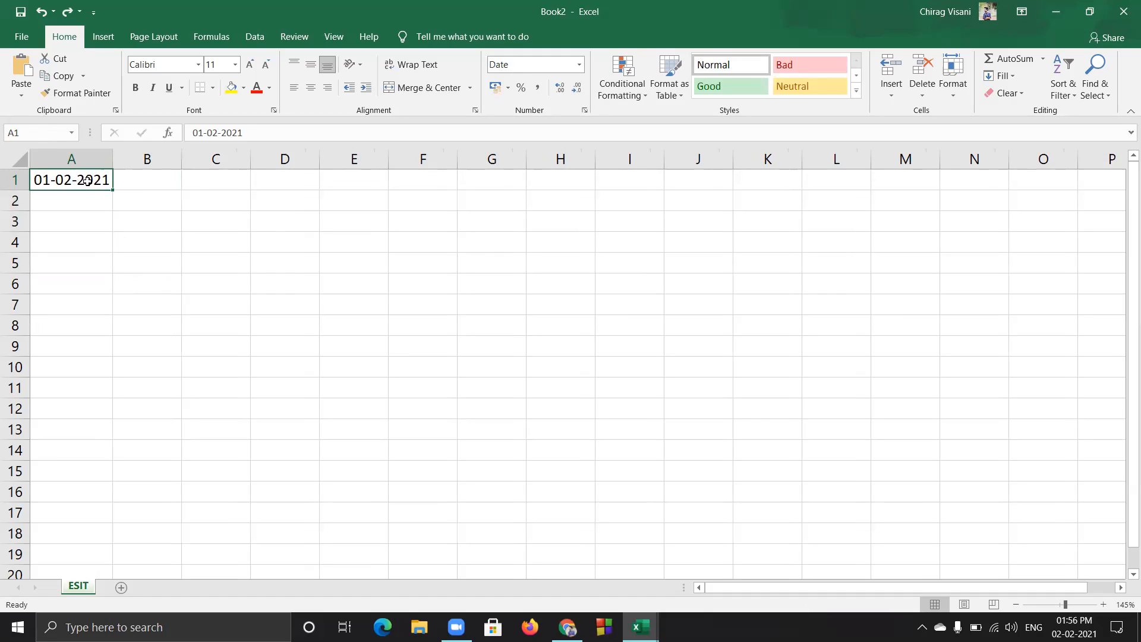
Fill the date from cell A1 down to A5 again as a daily series
{"action": "left_click", "coordinate": [132, 179]}
{"action": "left_click_drag", "start_coordinate": [78, 180], "coordinate": [83, 267]}
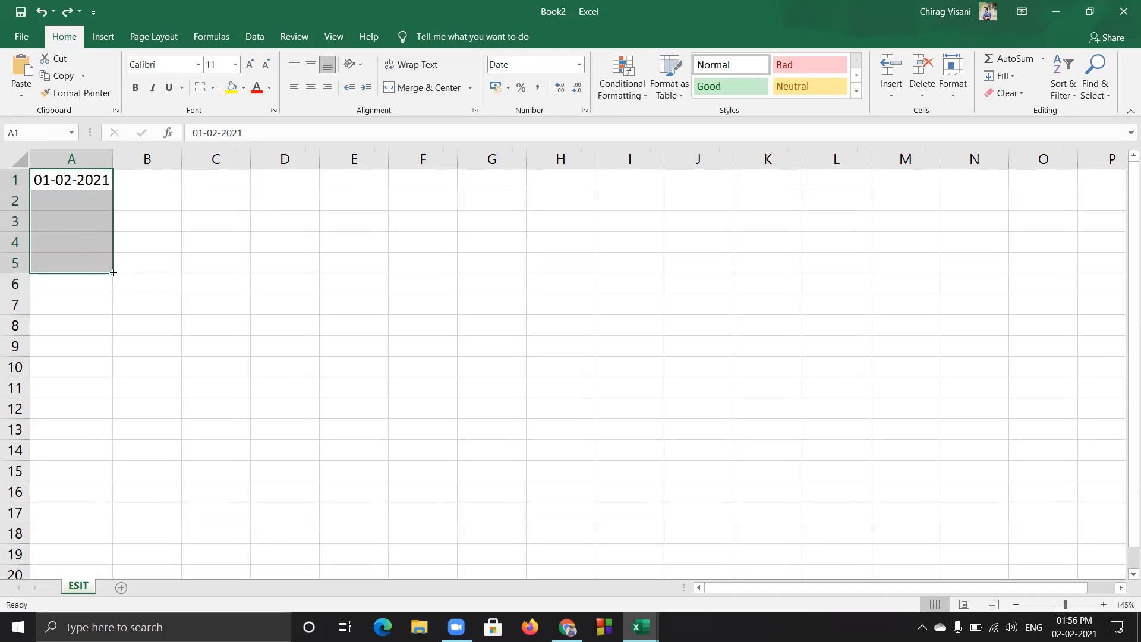
{"action": "left_click", "coordinate": [113, 273]}
{"action": "left_click", "coordinate": [112, 273]}
{"action": "left_click", "coordinate": [136, 223]}
{"action": "left_click", "coordinate": [95, 181]}
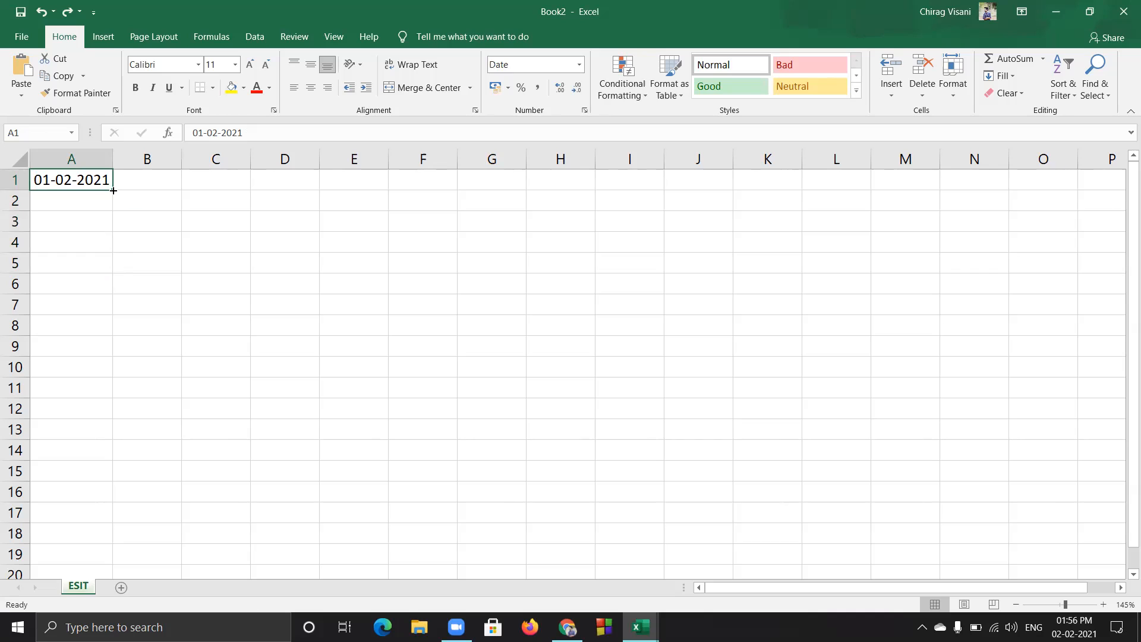
{"action": "left_click_drag", "start_coordinate": [113, 190], "coordinate": [112, 269]}
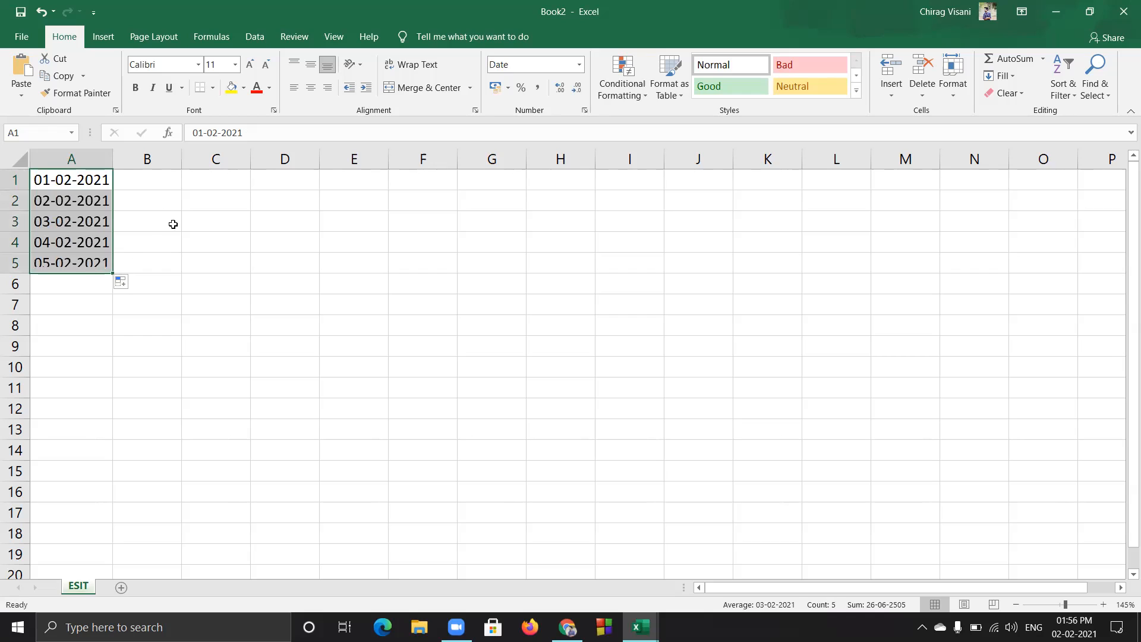
Change the autofill option for dates A1:A5 to Copy Cells, and back to Fill Series
{"action": "left_click", "coordinate": [133, 284]}
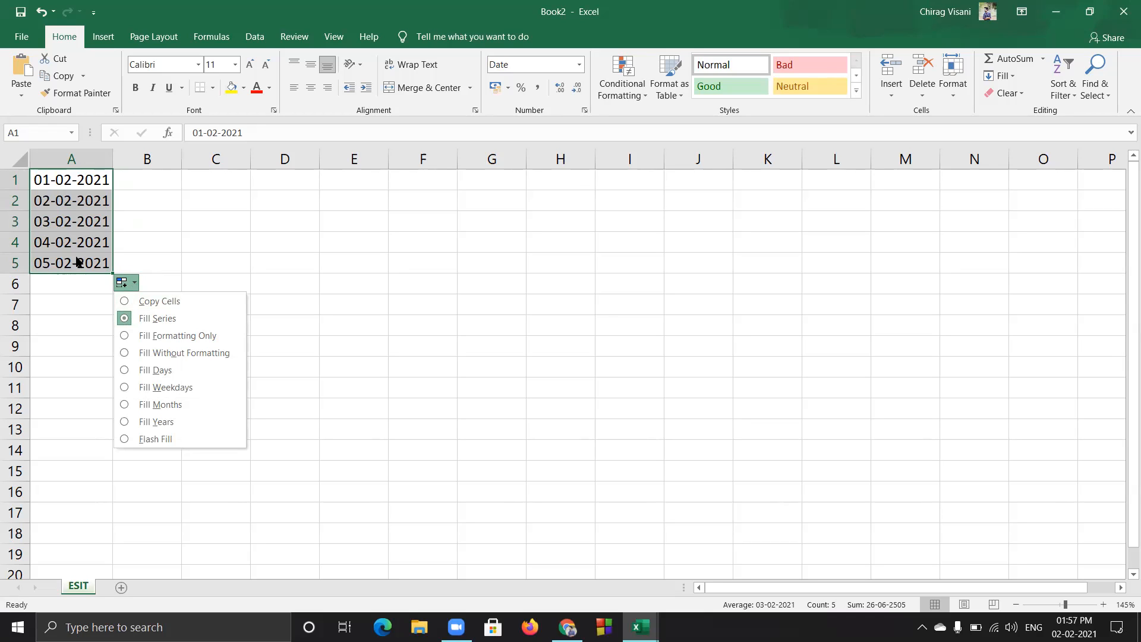
{"action": "left_click", "coordinate": [143, 302]}
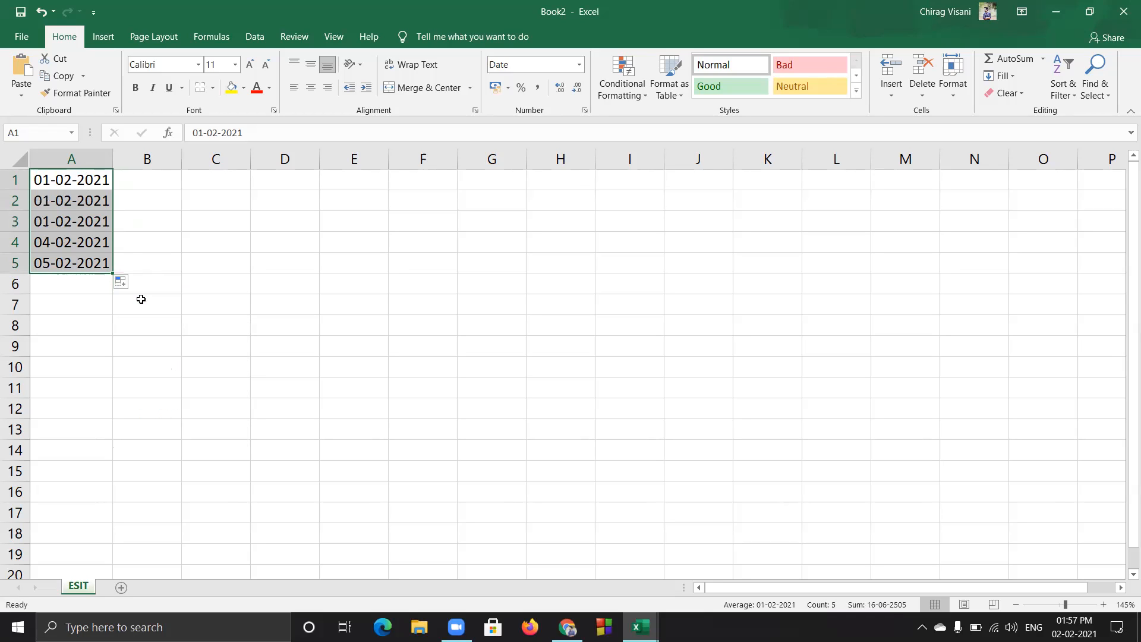
{"action": "left_click", "coordinate": [123, 282]}
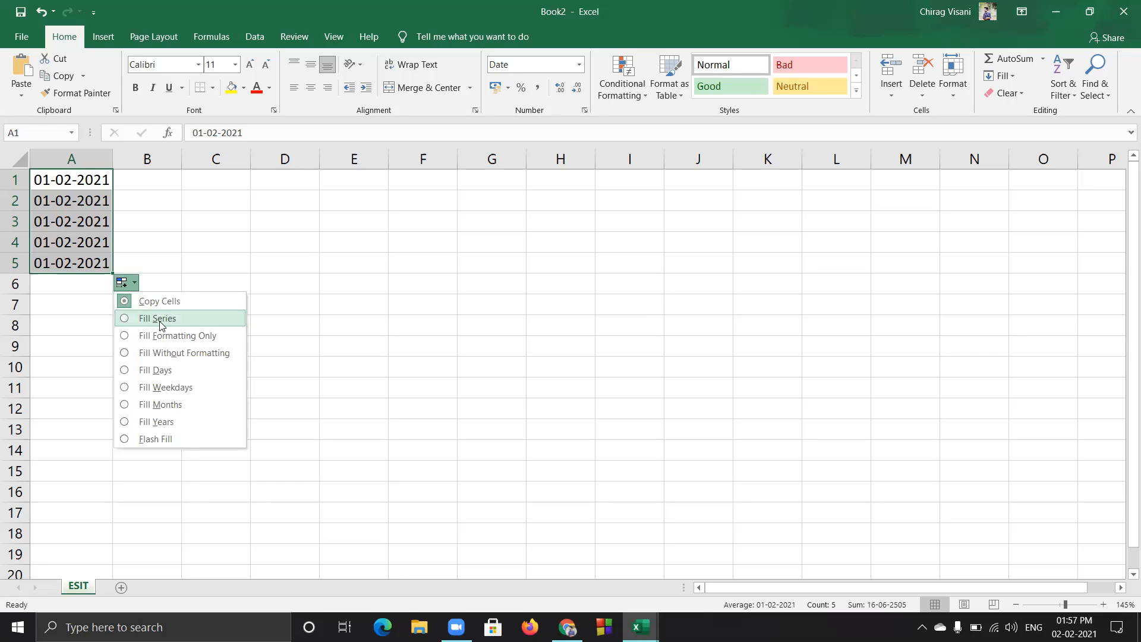
{"action": "left_click", "coordinate": [170, 325]}
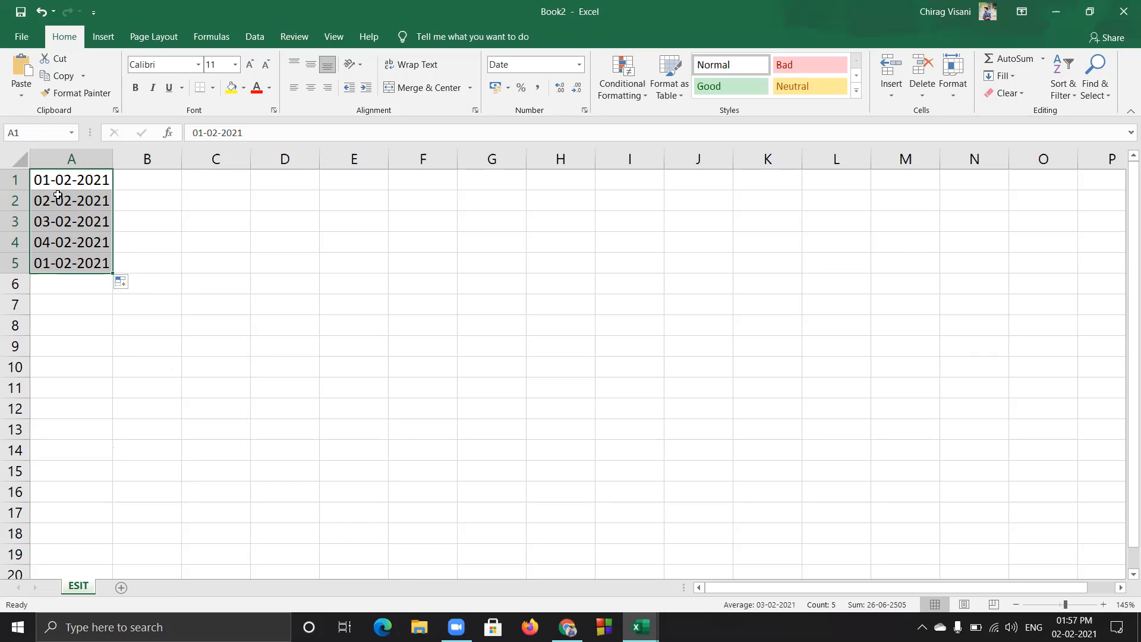
{"action": "left_click", "coordinate": [125, 187]}
{"action": "left_click", "coordinate": [59, 200]}
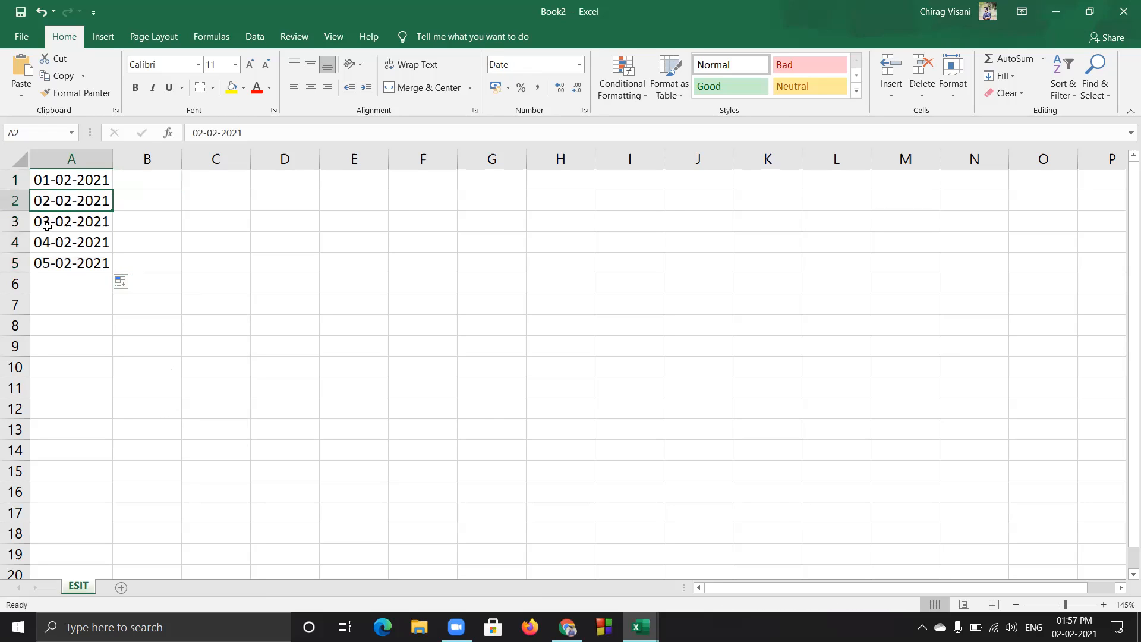
{"action": "left_click", "coordinate": [79, 185]}
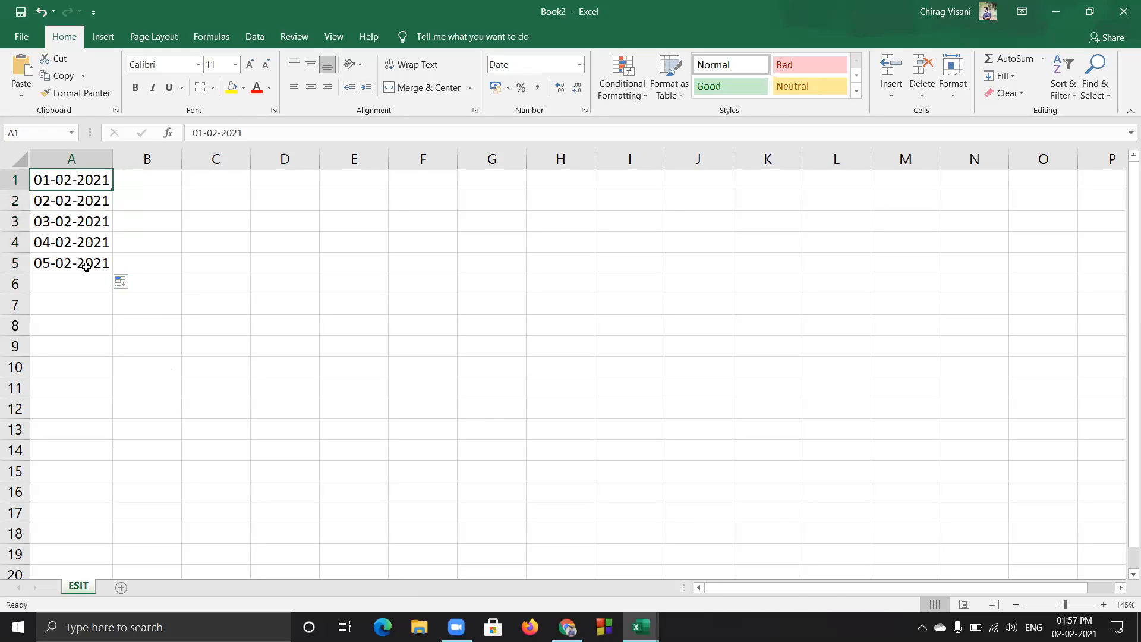
Change the date autofill option to Fill Formatting Only, and undo the fill
{"action": "left_click", "coordinate": [126, 282]}
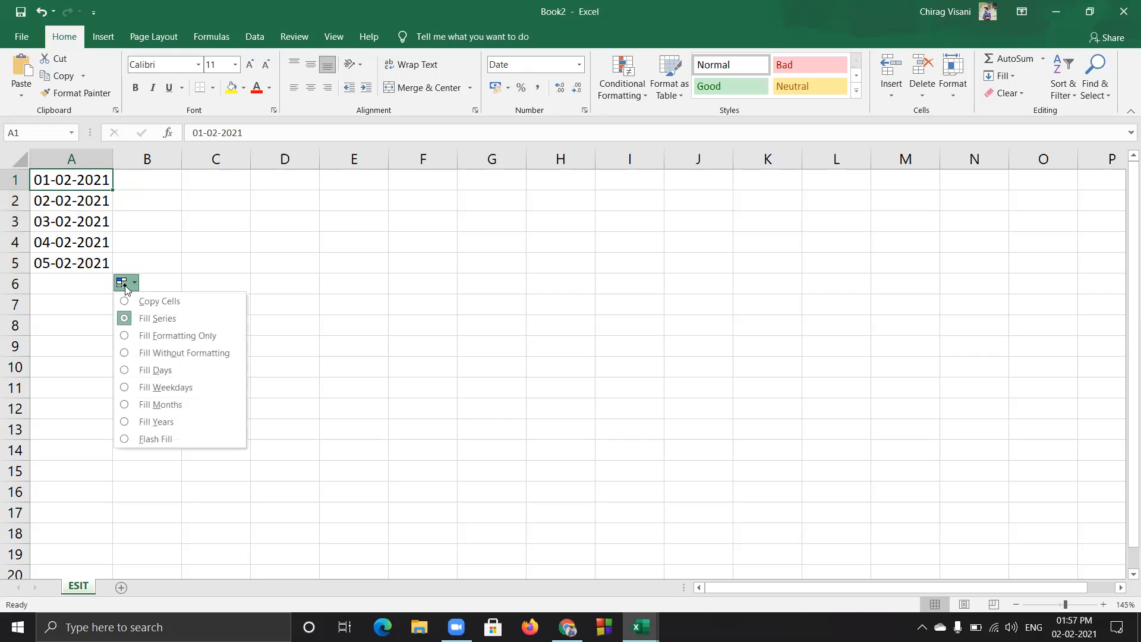
{"action": "left_click", "coordinate": [183, 336]}
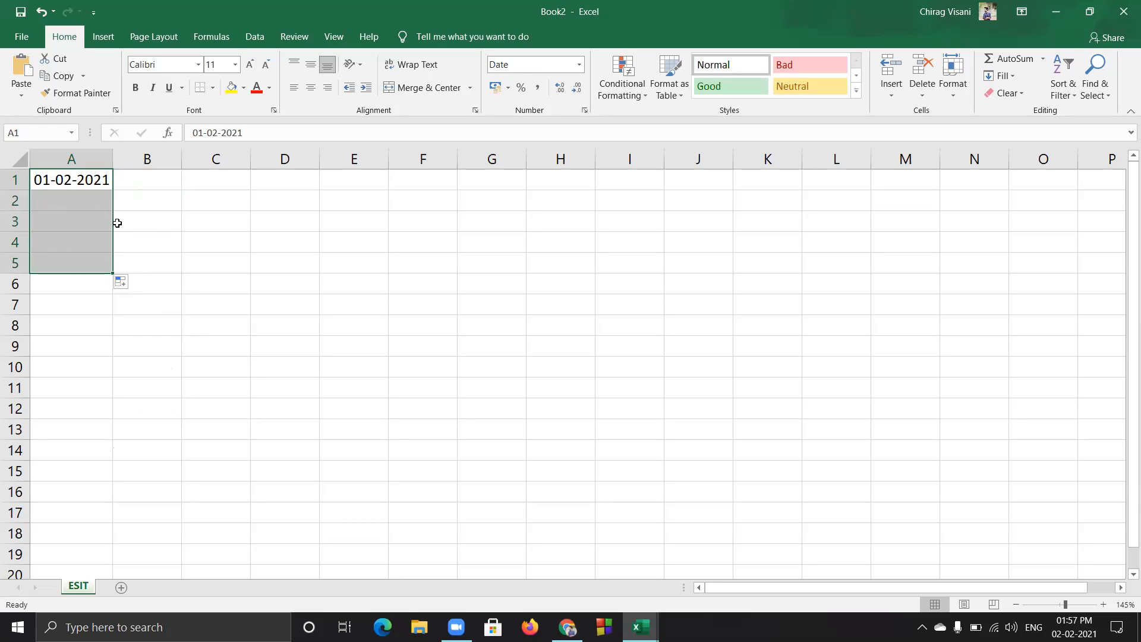
{"action": "key", "text": "ctrl+z"}
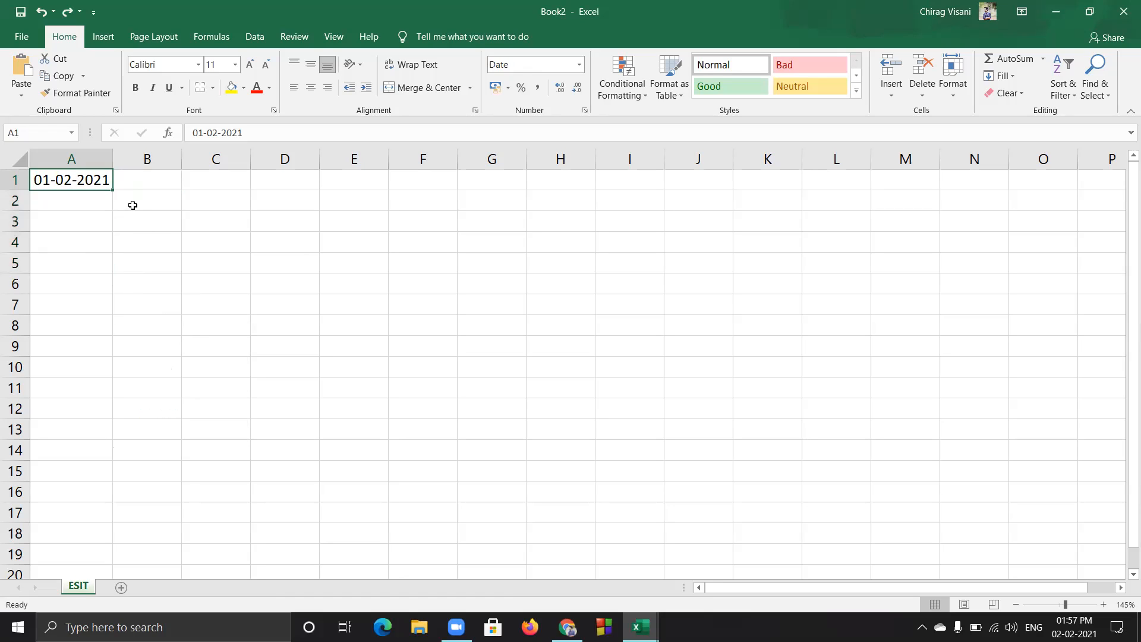
Replace the date in A1 with the header Sr no, and enter the headers Name in B1 and Sub1 in C1
{"action": "left_click", "coordinate": [138, 182]}
{"action": "left_click", "coordinate": [103, 181]}
{"action": "left_click", "coordinate": [150, 181]}
{"action": "left_click", "coordinate": [89, 179]}
{"action": "key", "text": "BackSpace"}
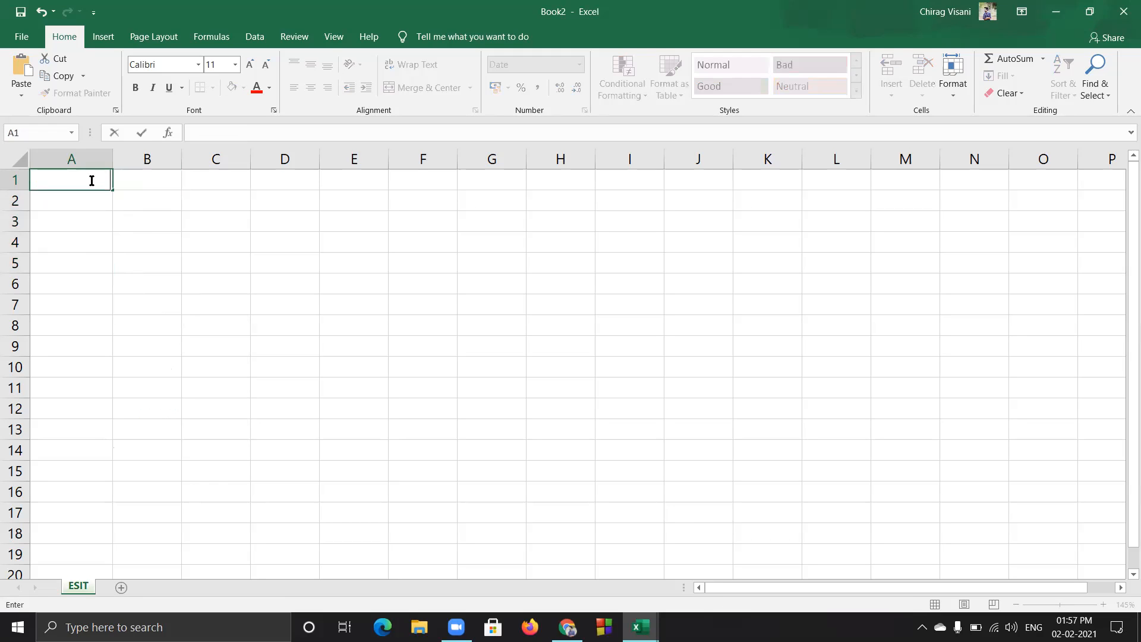
{"action": "type", "text": "Sr no"}
{"action": "key", "text": "Tab"}
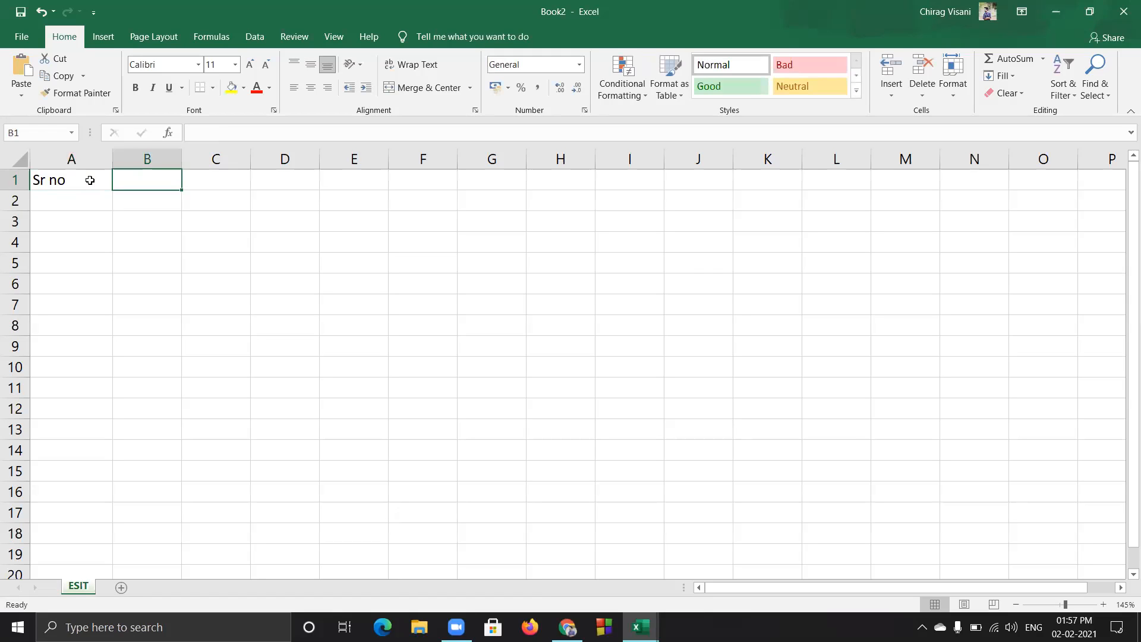
{"action": "type", "text": "Name"}
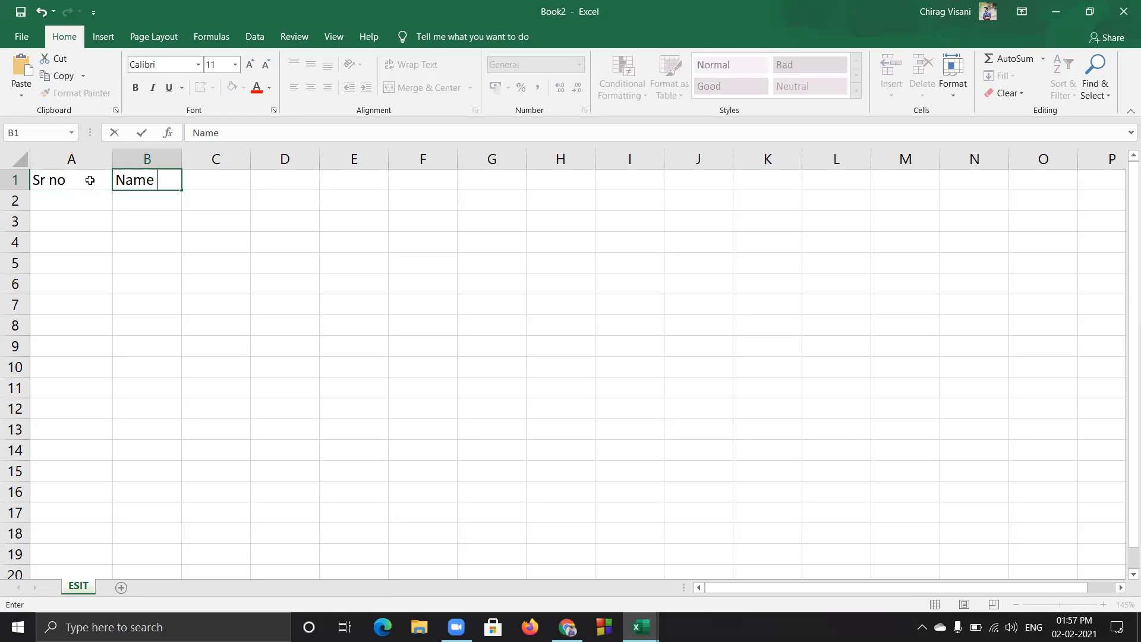
{"action": "key", "text": "Tab"}
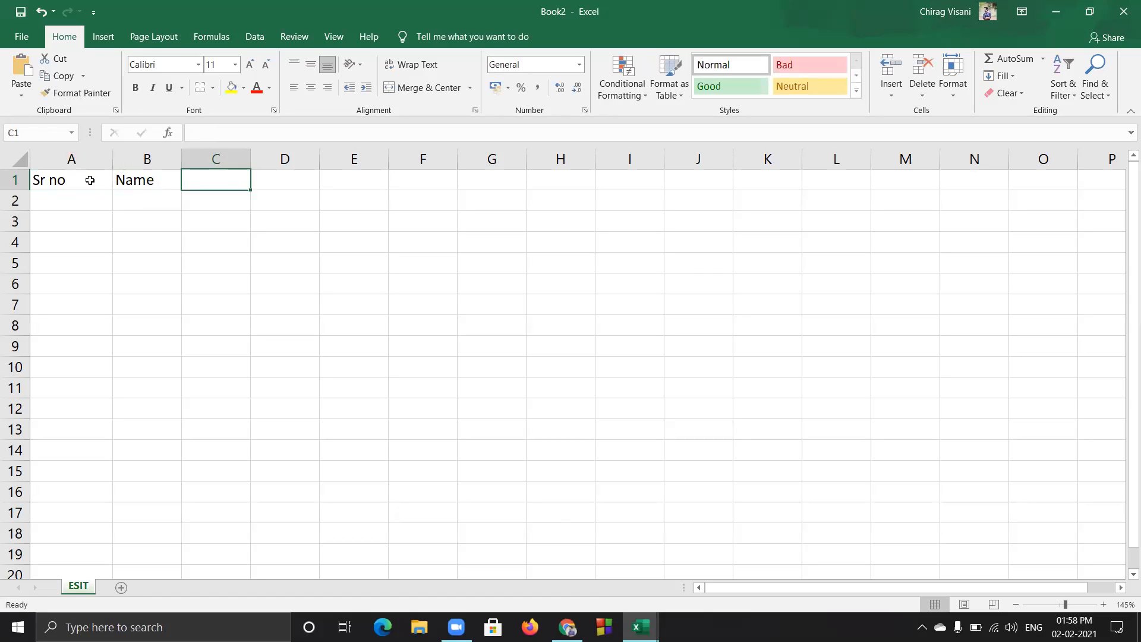
{"action": "type", "text": "Sub"}
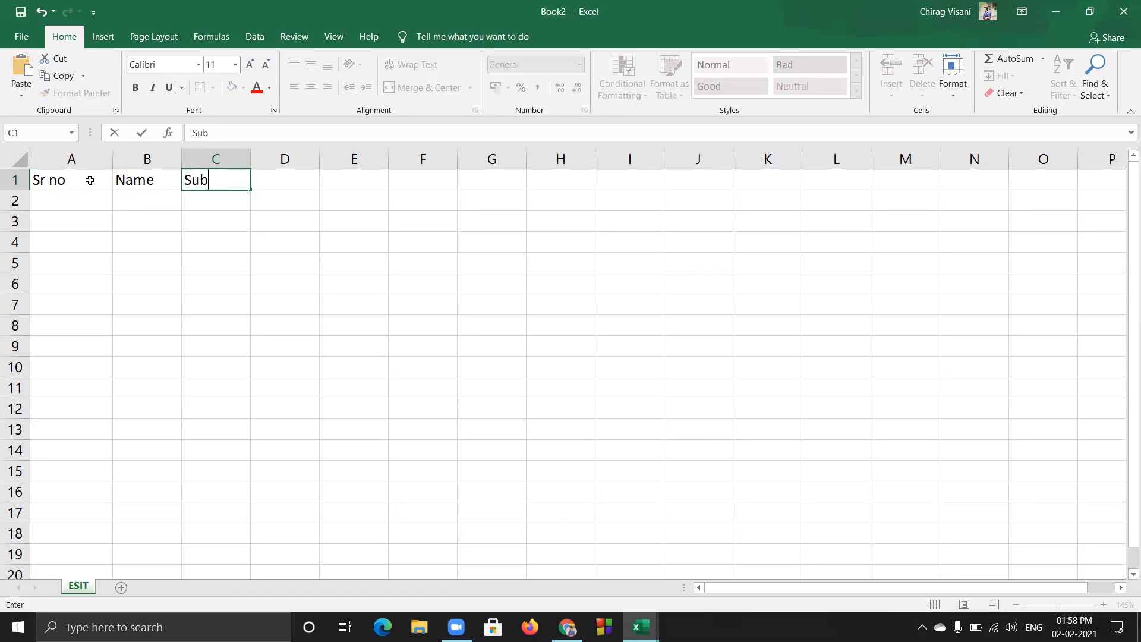
{"action": "type", "text": "1"}
{"action": "key", "text": "Tab"}
Enter the headers Sub2, Sub3 and Total in cells D1 to F1
{"action": "type", "text": "sub"}
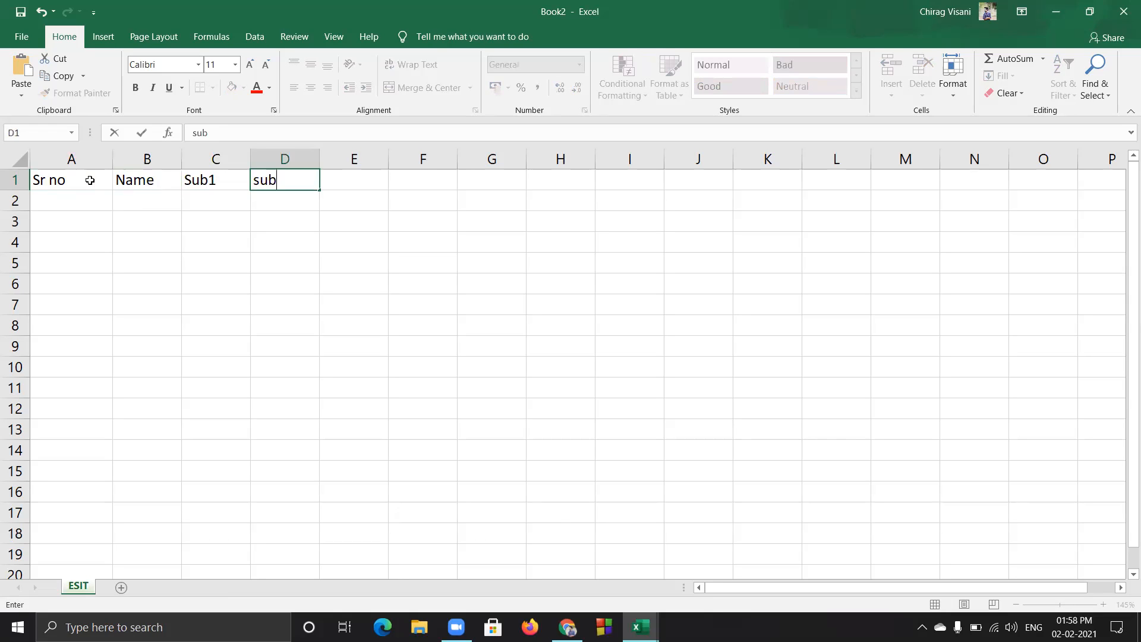
{"action": "key", "text": "BackSpace"}
{"action": "key", "text": "BackSpace"}
{"action": "key", "text": "BackSpace"}
{"action": "type", "text": "Sub2"}
{"action": "key", "text": "Tab"}
{"action": "type", "text": "Su"}
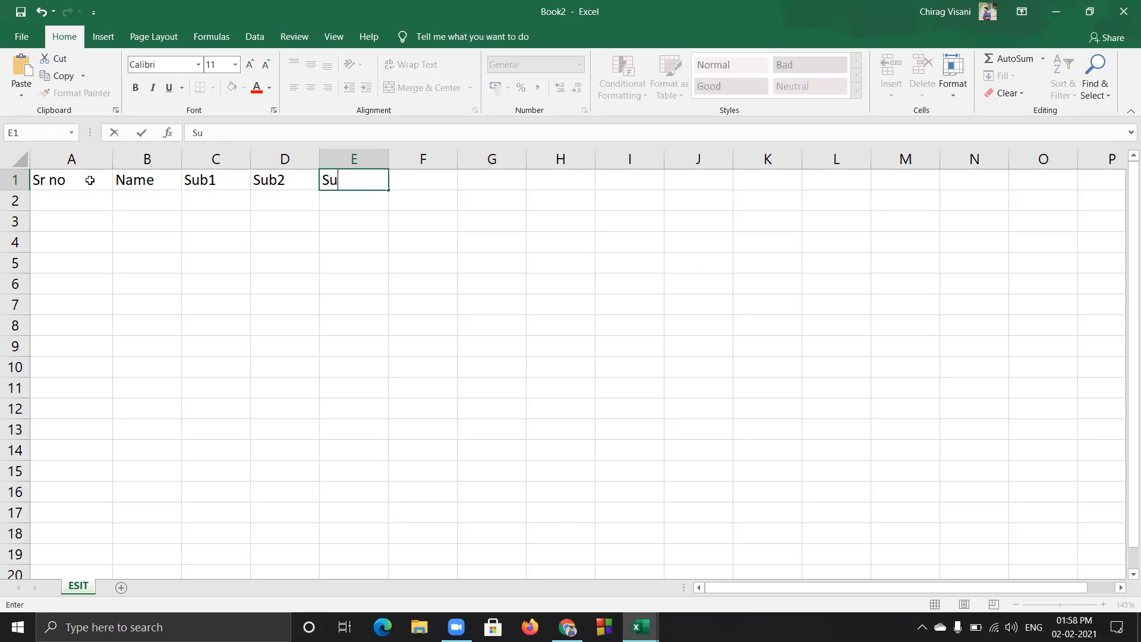
{"action": "type", "text": "b3"}
{"action": "key", "text": "Tab"}
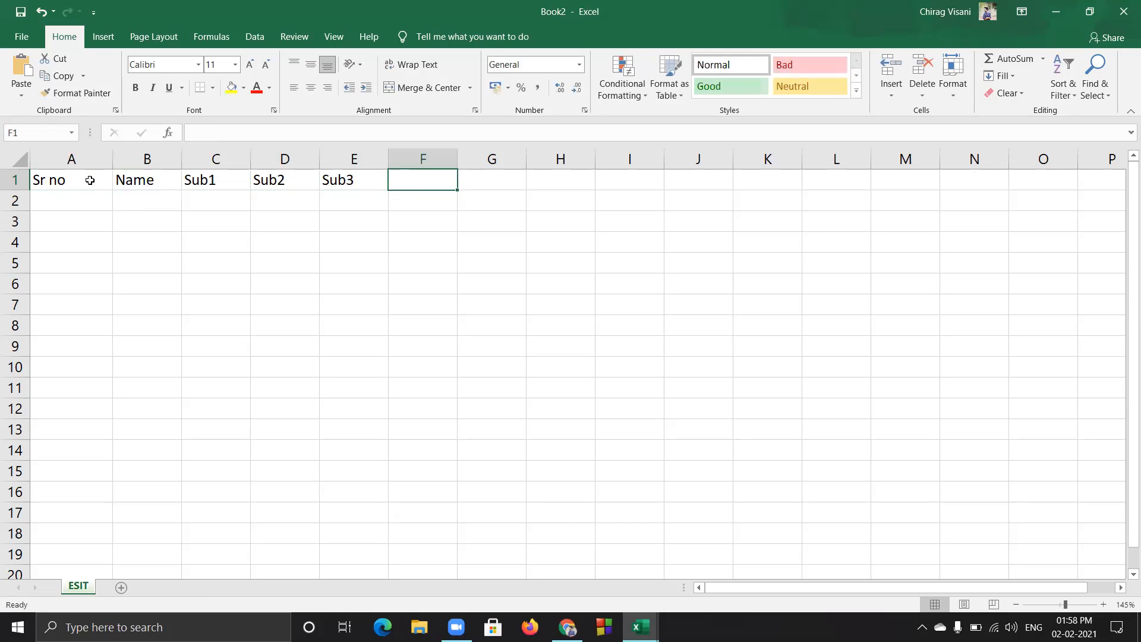
{"action": "type", "text": "Total"}
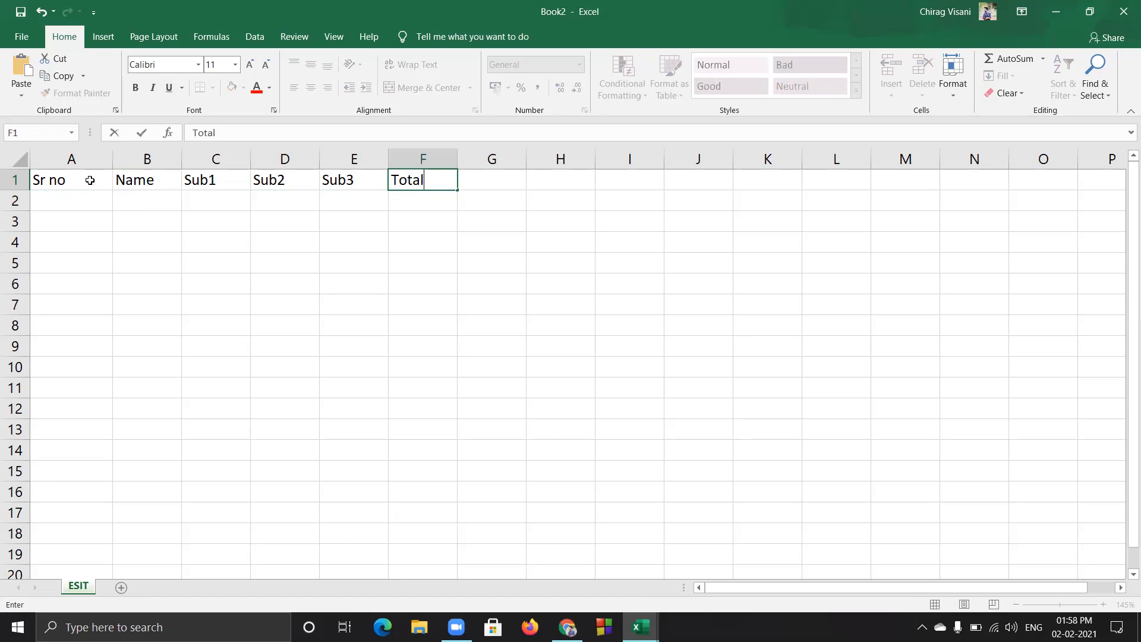
{"action": "key", "text": "Tab"}
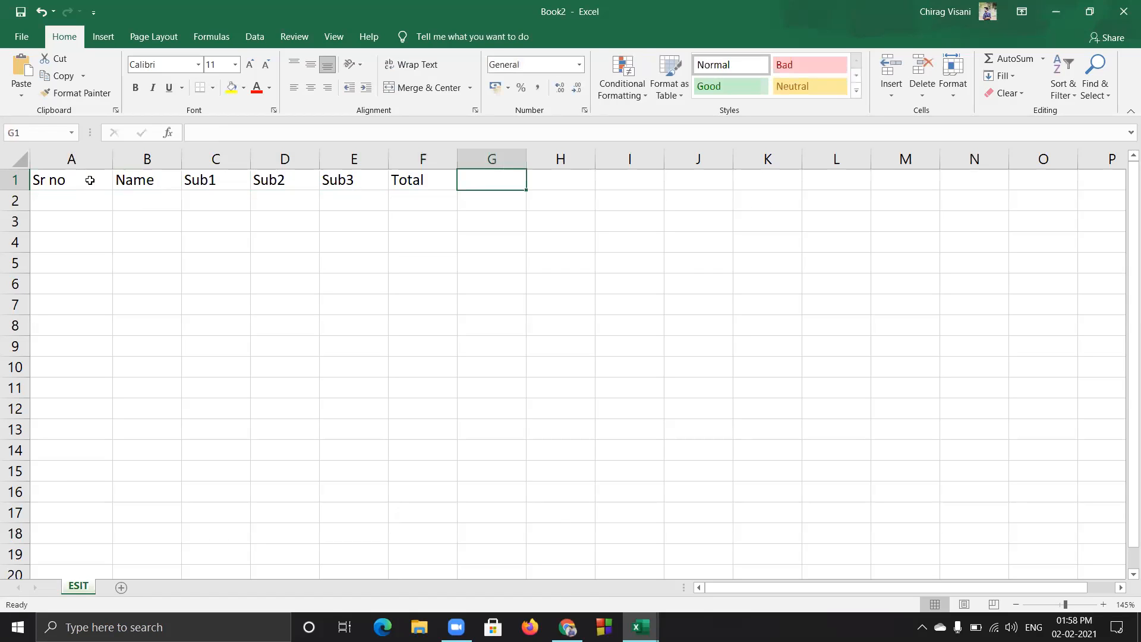
Enter the headers Min, Max, Avg and Result in cells G1 to J1
{"action": "type", "text": "Min"}
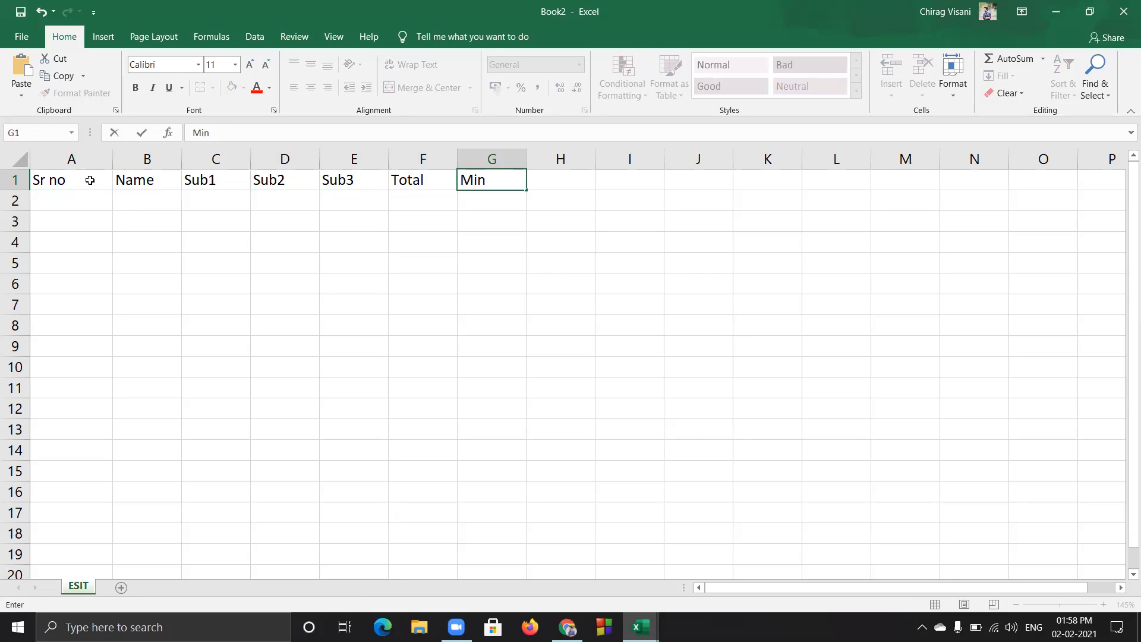
{"action": "key", "text": "Tab"}
{"action": "type", "text": "Max"}
{"action": "key", "text": "Tab"}
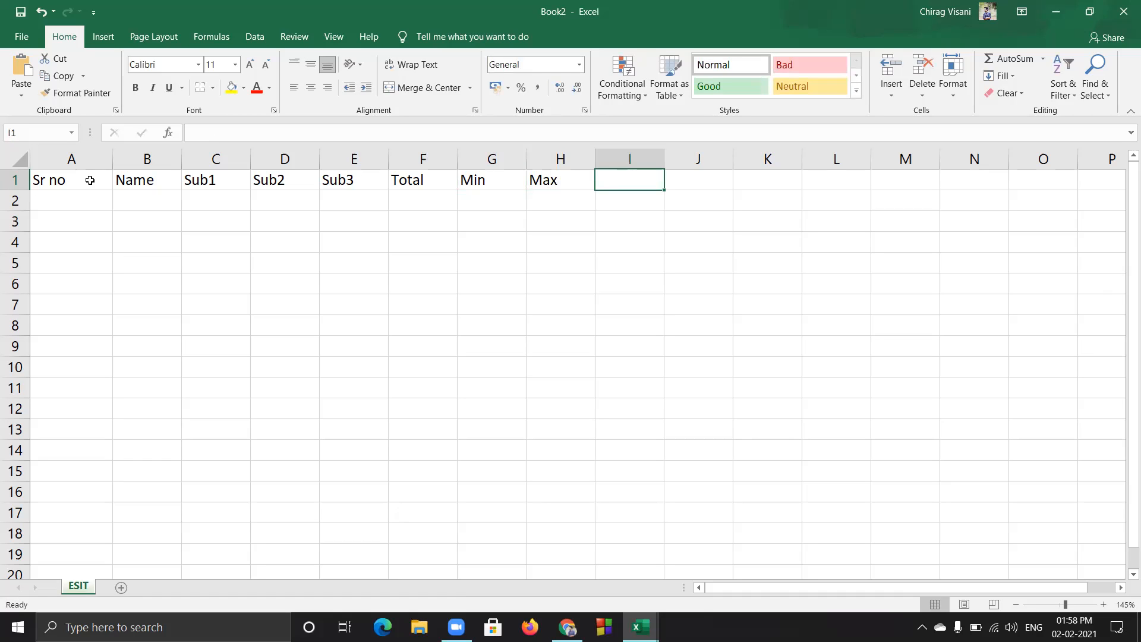
{"action": "type", "text": "Avg"}
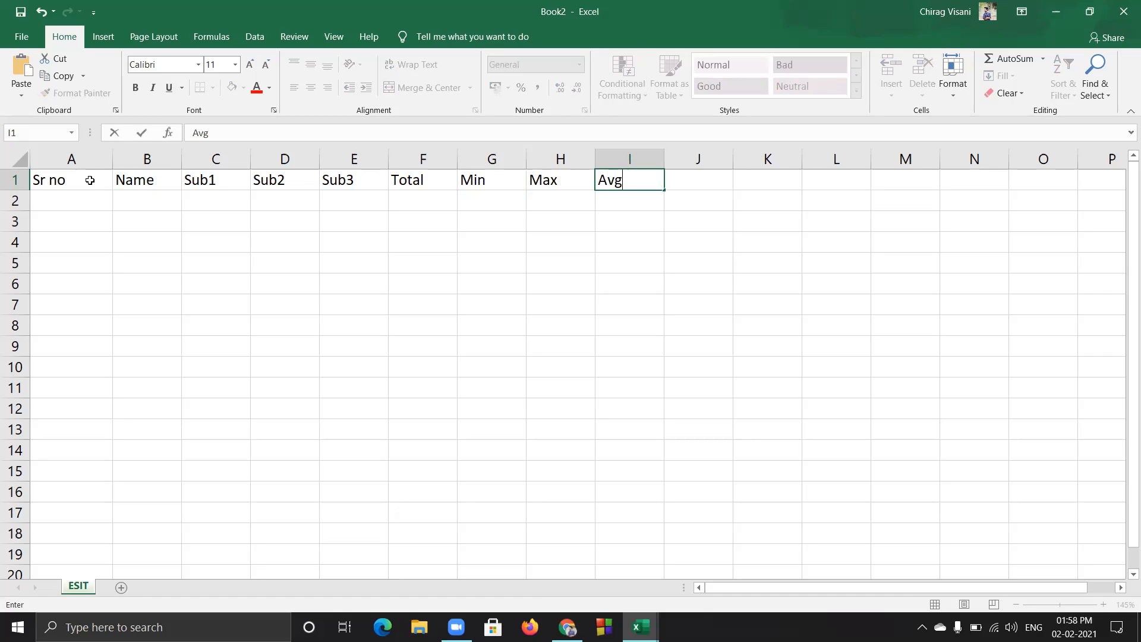
{"action": "key", "text": "Tab"}
{"action": "type", "text": "Result"}
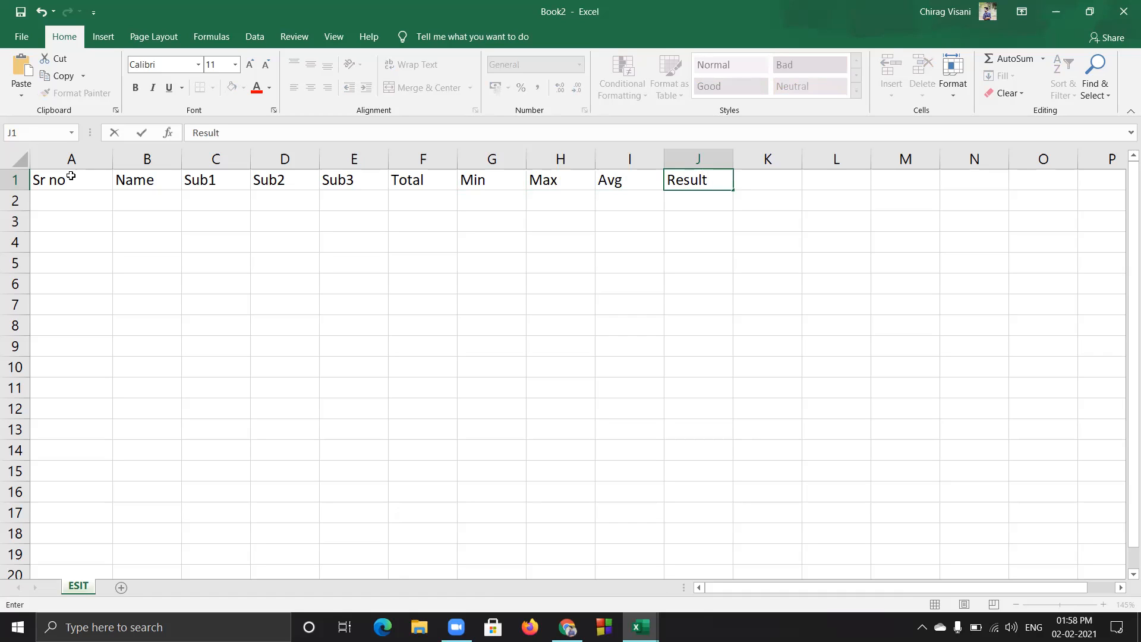
{"action": "left_click", "coordinate": [769, 182]}
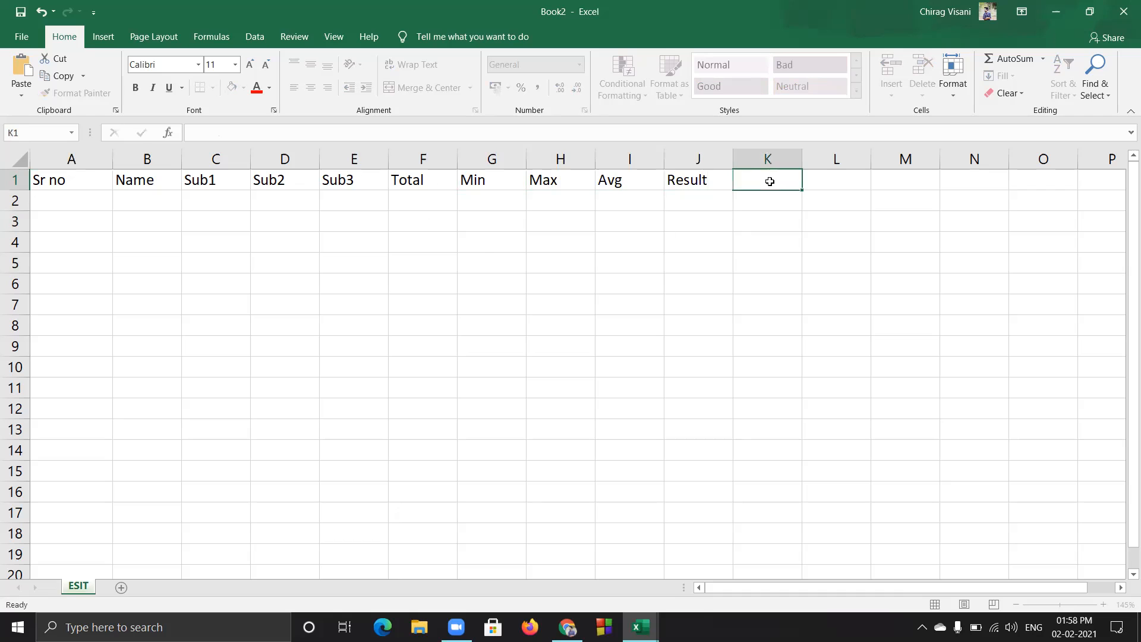
Enter the serial numbers 1, 2 and 3 in cells A2 to A4
{"action": "left_click", "coordinate": [89, 199]}
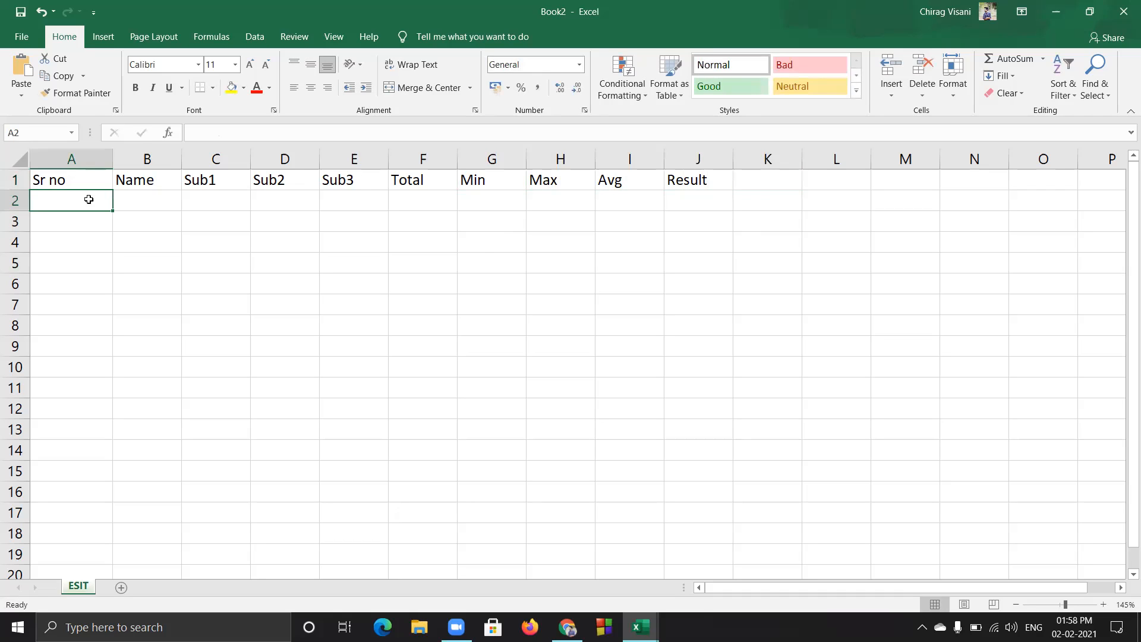
{"action": "type", "text": "1"}
{"action": "key", "text": "Return"}
{"action": "type", "text": "2"}
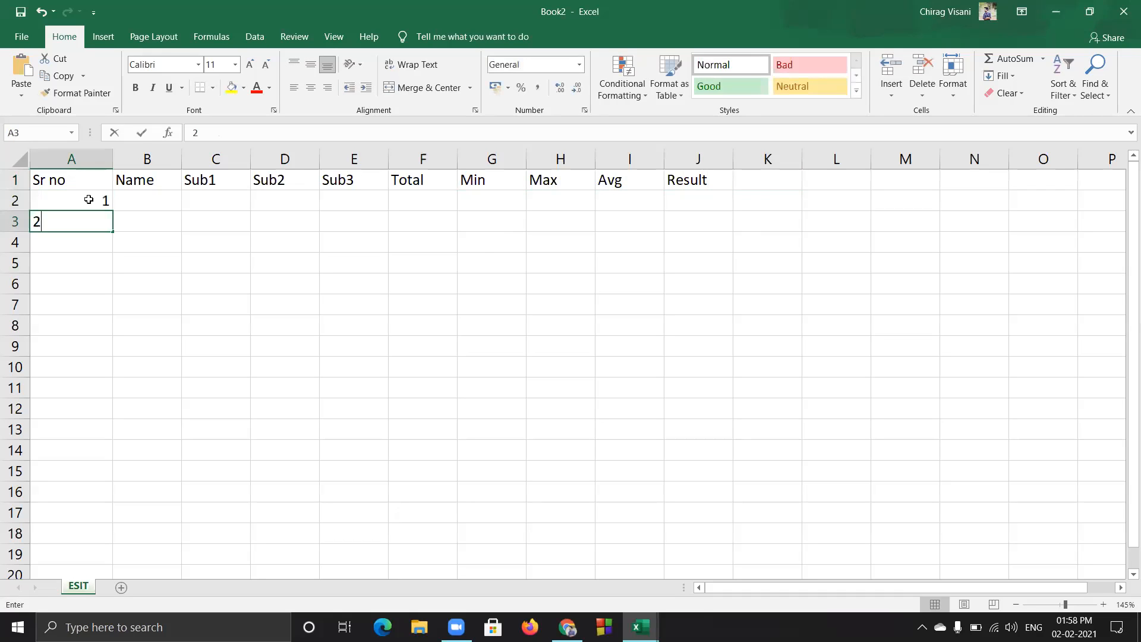
{"action": "key", "text": "Return"}
{"action": "type", "text": "3"}
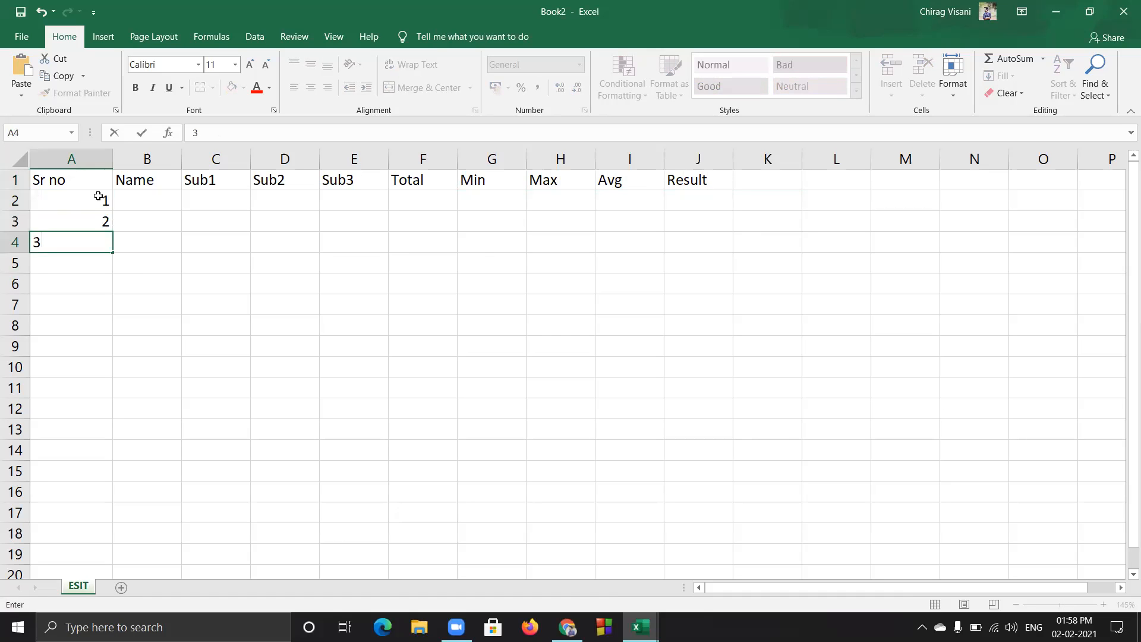
Autofill the serial number series from A2:A4 down to A6, and undo the fill
{"action": "left_click", "coordinate": [101, 198]}
{"action": "left_click_drag", "start_coordinate": [105, 217], "coordinate": [113, 291]}
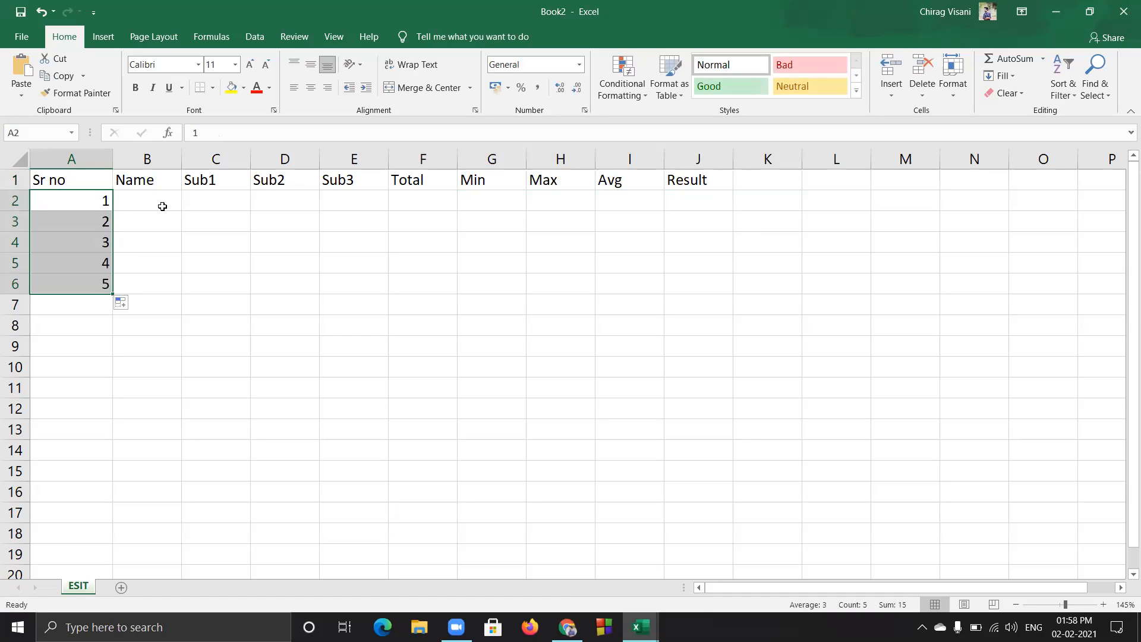
{"action": "left_click", "coordinate": [162, 206]}
{"action": "left_click", "coordinate": [90, 209]}
{"action": "left_click", "coordinate": [126, 207]}
{"action": "left_click", "coordinate": [96, 206]}
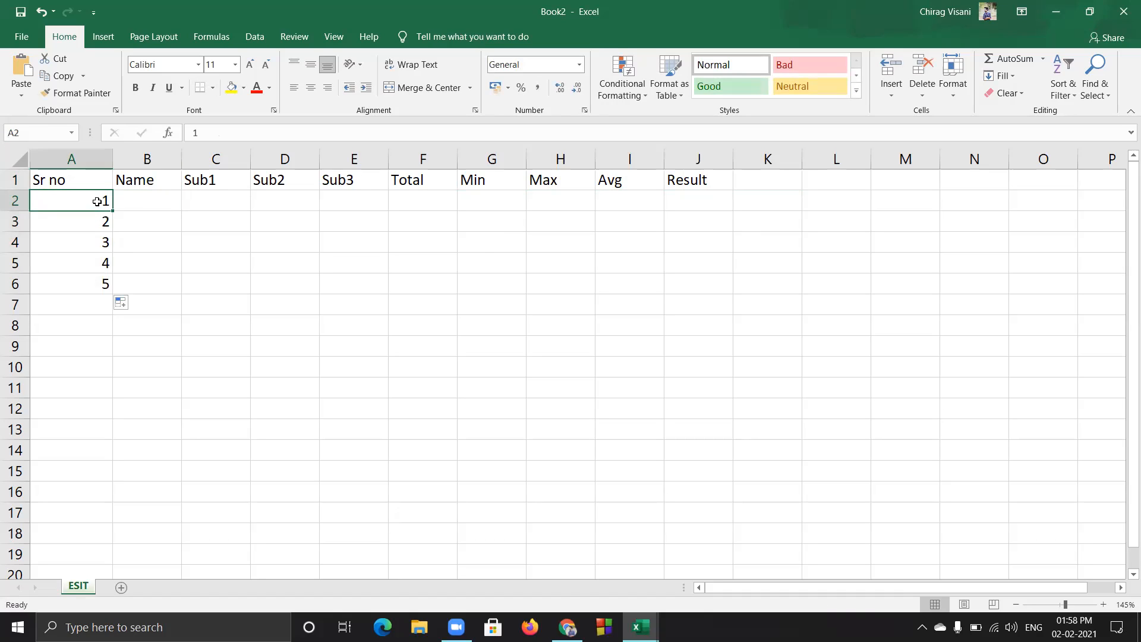
{"action": "left_click_drag", "start_coordinate": [97, 202], "coordinate": [102, 242]}
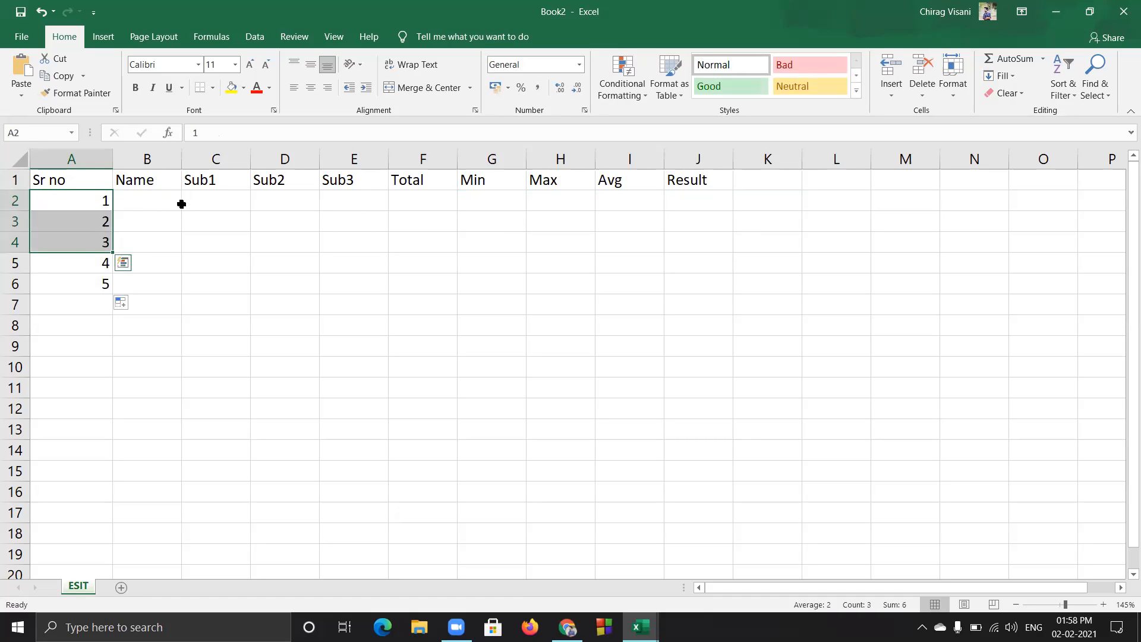
{"action": "left_click", "coordinate": [173, 205]}
{"action": "left_click", "coordinate": [91, 201]}
{"action": "left_click", "coordinate": [150, 209]}
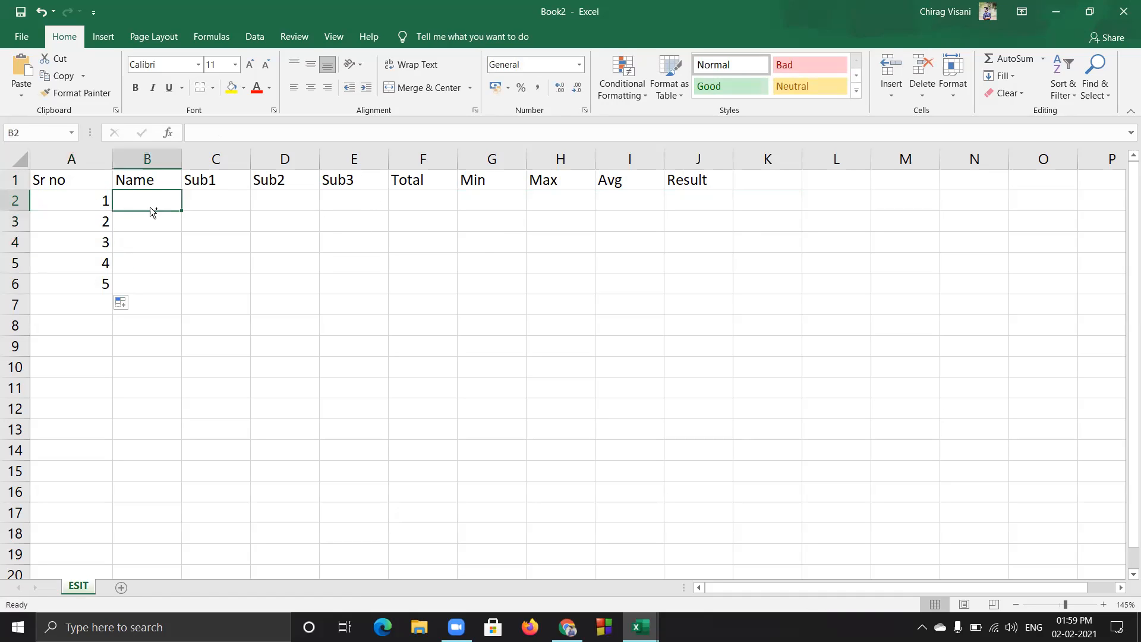
{"action": "key", "text": "ctrl+z"}
Autofit column A's width to the content of cell A4, and undo the width change
{"action": "left_click", "coordinate": [148, 236]}
{"action": "left_click", "coordinate": [103, 248]}
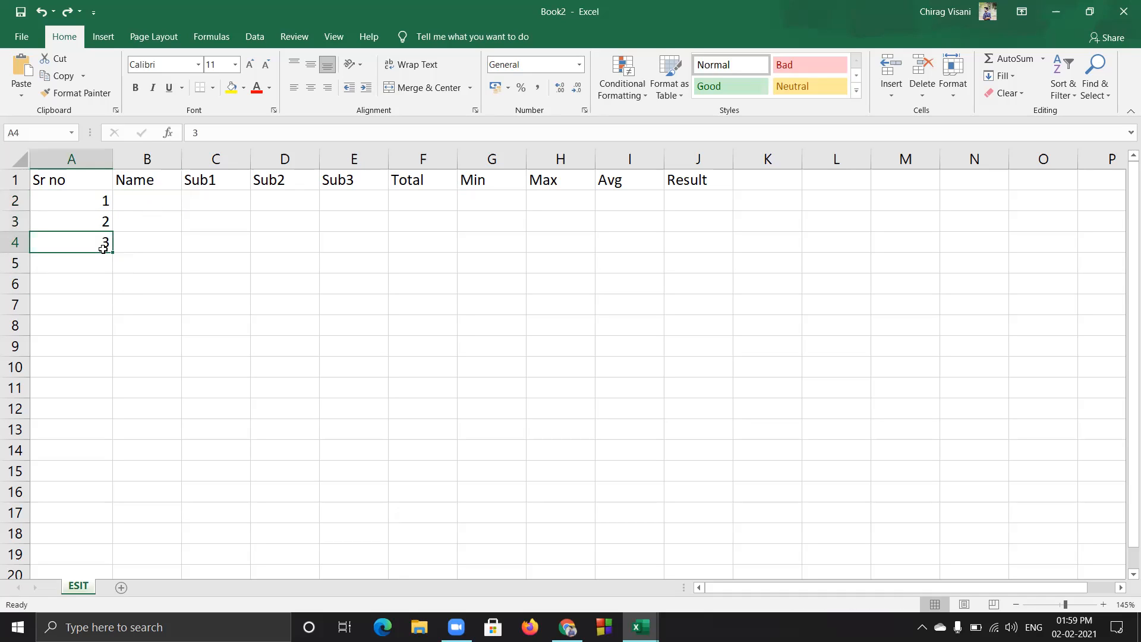
{"action": "key", "text": "alt"}
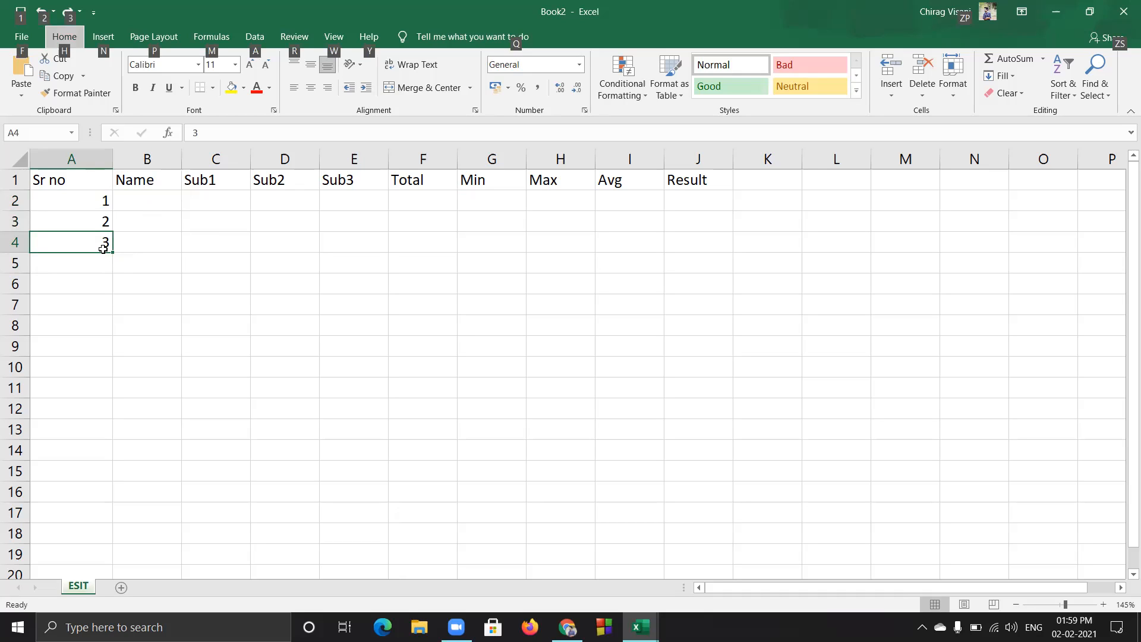
{"action": "key", "text": "h"}
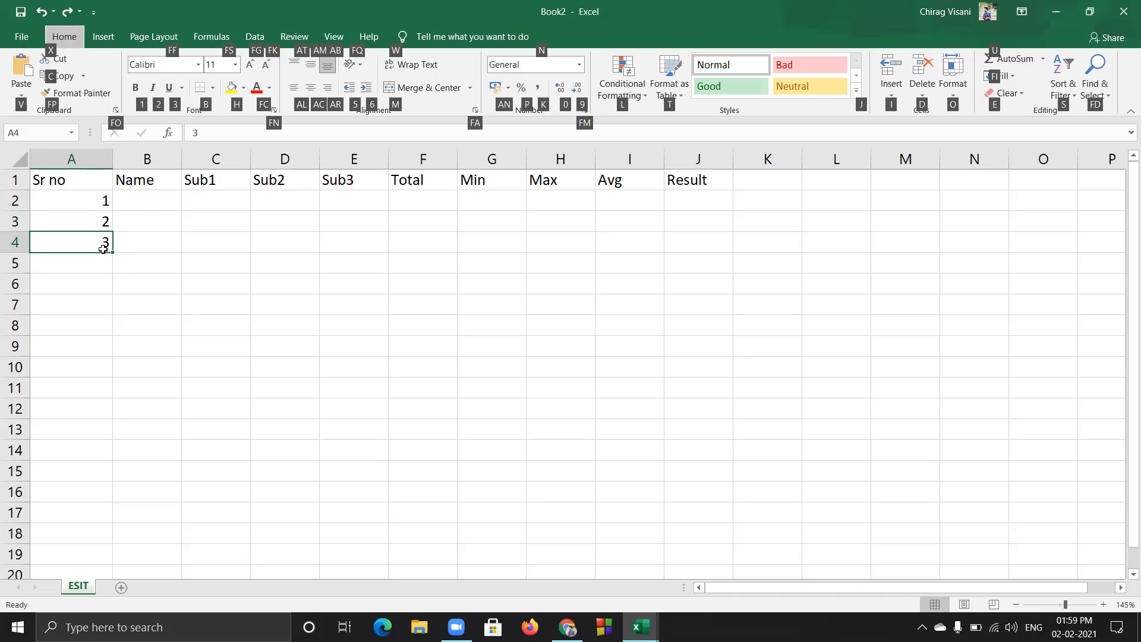
{"action": "key", "text": "o"}
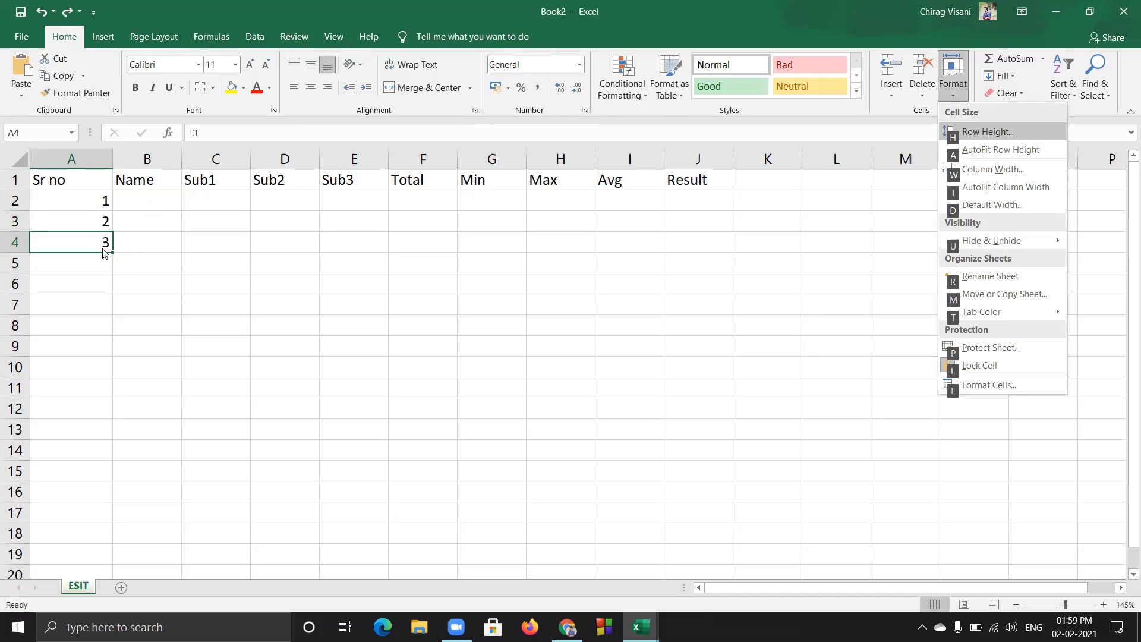
{"action": "key", "text": "i"}
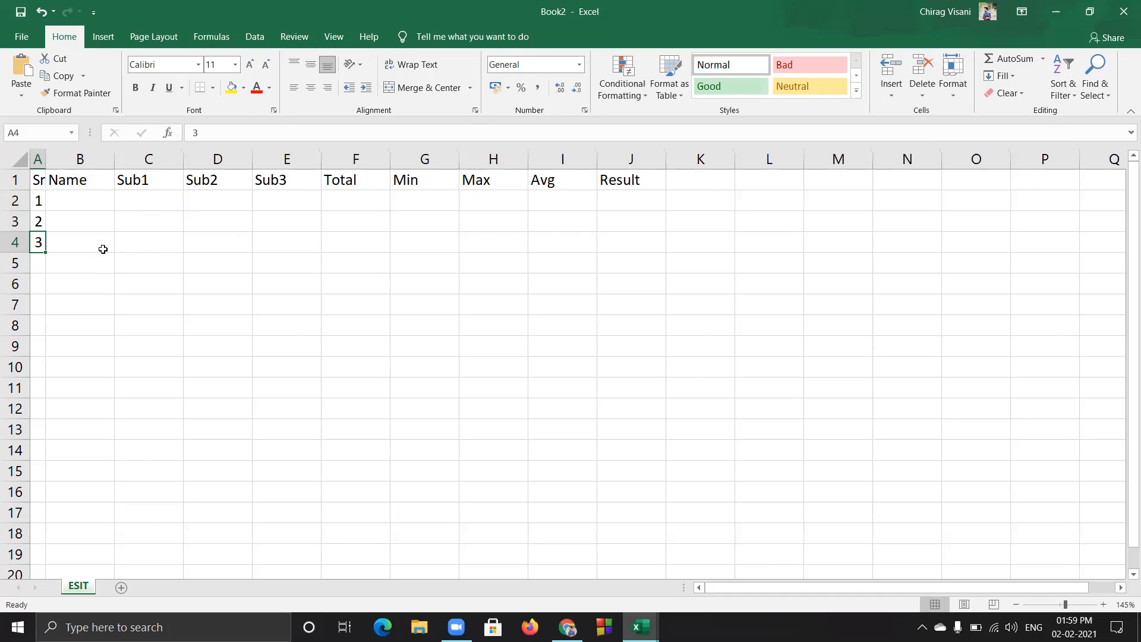
{"action": "key", "text": "ctrl+z"}
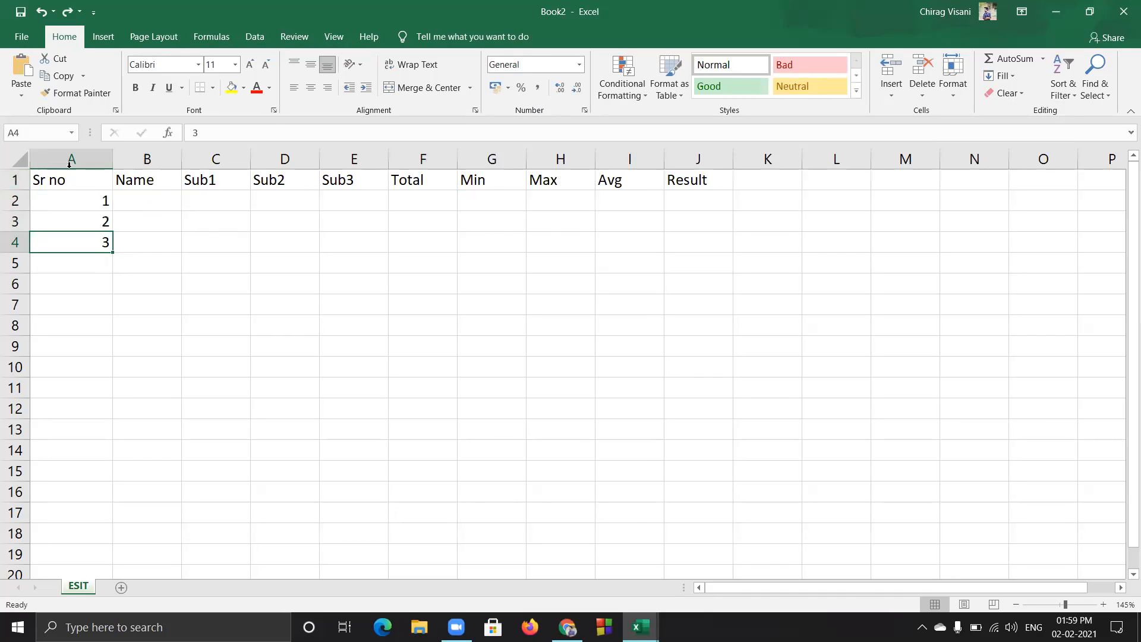
Extend the serial number series in column A down to 5 in cell A6
{"action": "left_click_drag", "start_coordinate": [101, 202], "coordinate": [117, 284]}
{"action": "key", "text": "ctrl+z"}
{"action": "left_click", "coordinate": [167, 243]}
Fill the Name column with a, b, c, d and r in cells B2 to B6
{"action": "left_click", "coordinate": [155, 212]}
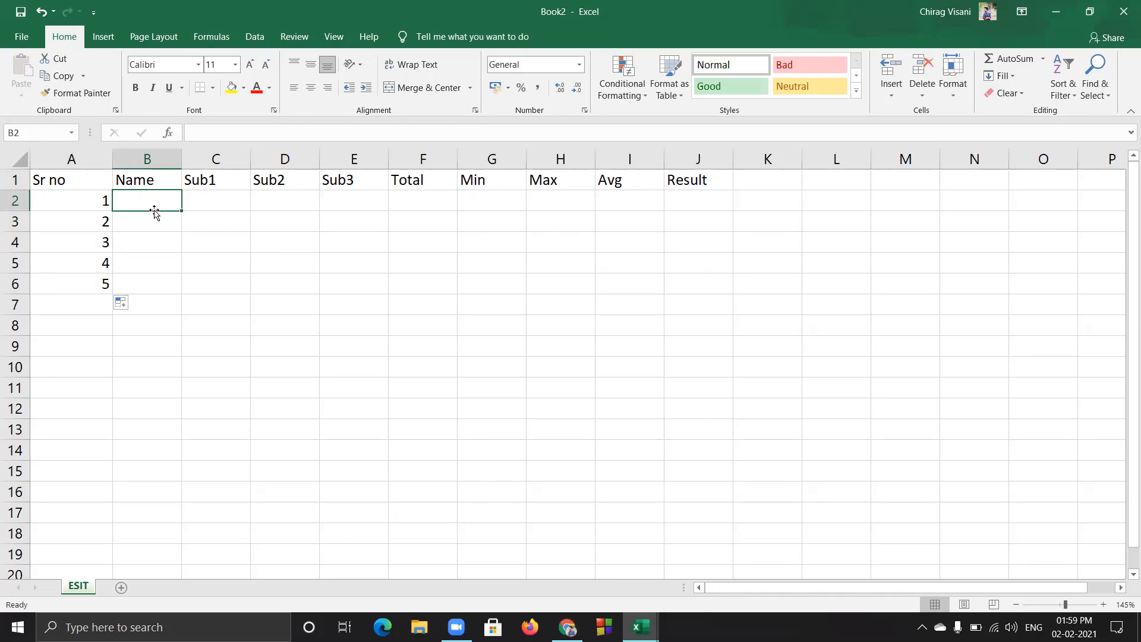
{"action": "type", "text": "a"}
{"action": "key", "text": "Return"}
{"action": "type", "text": "b"}
{"action": "key", "text": "Return"}
{"action": "type", "text": "c"}
{"action": "key", "text": "Return"}
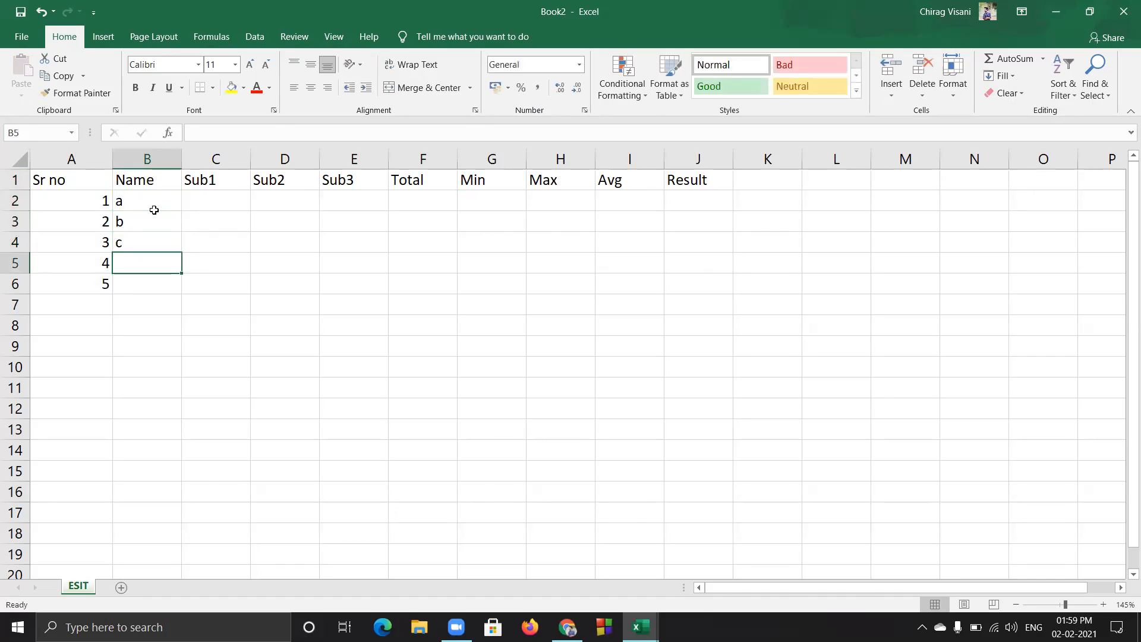
{"action": "type", "text": "d"}
{"action": "key", "text": "Return"}
{"action": "type", "text": "r"}
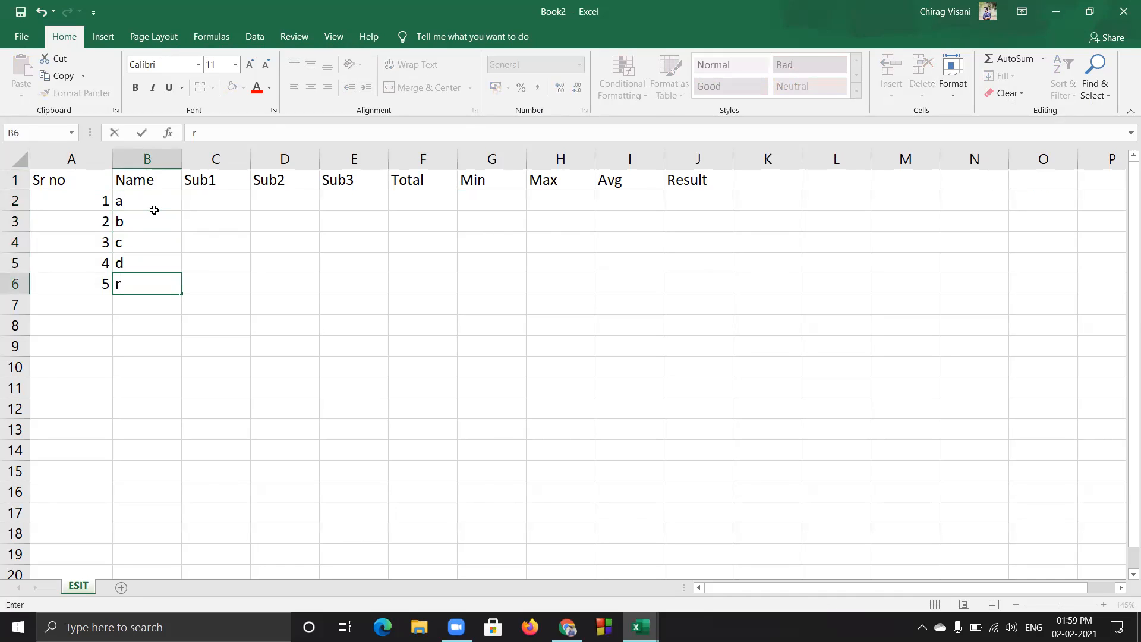
Confirm the name r in B6 and move to the first Sub1 cell, C2
{"action": "key", "text": "Tab"}
{"action": "key", "text": "Up"}
{"action": "key", "text": "Up"}
{"action": "key", "text": "Up"}
{"action": "key", "text": "Up"}
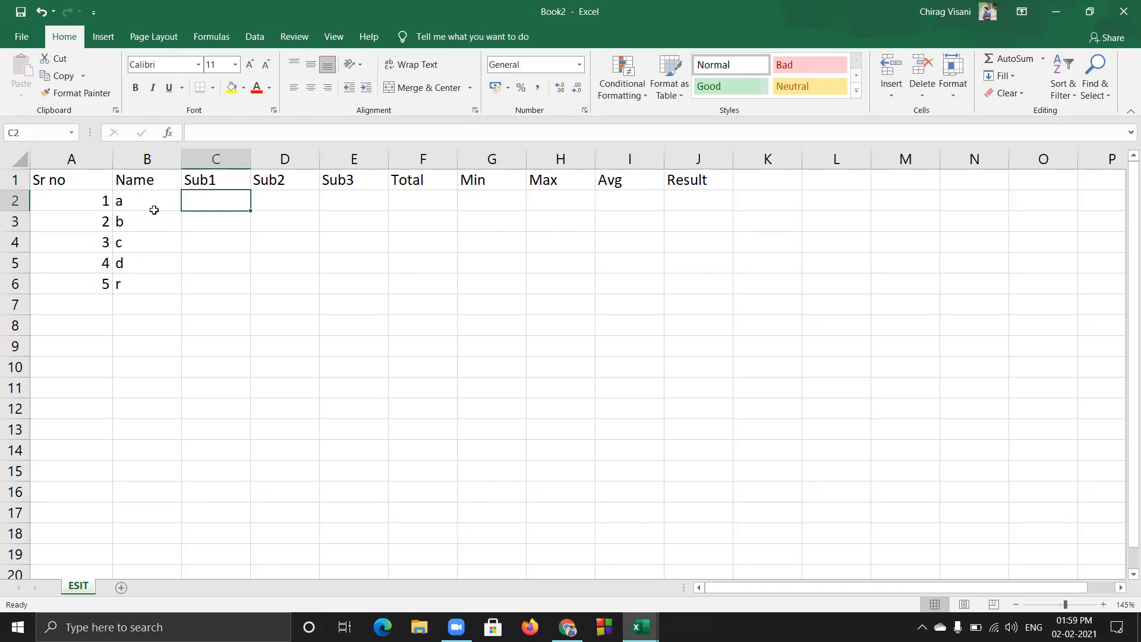
{"action": "left_click_drag", "start_coordinate": [234, 199], "coordinate": [345, 277]}
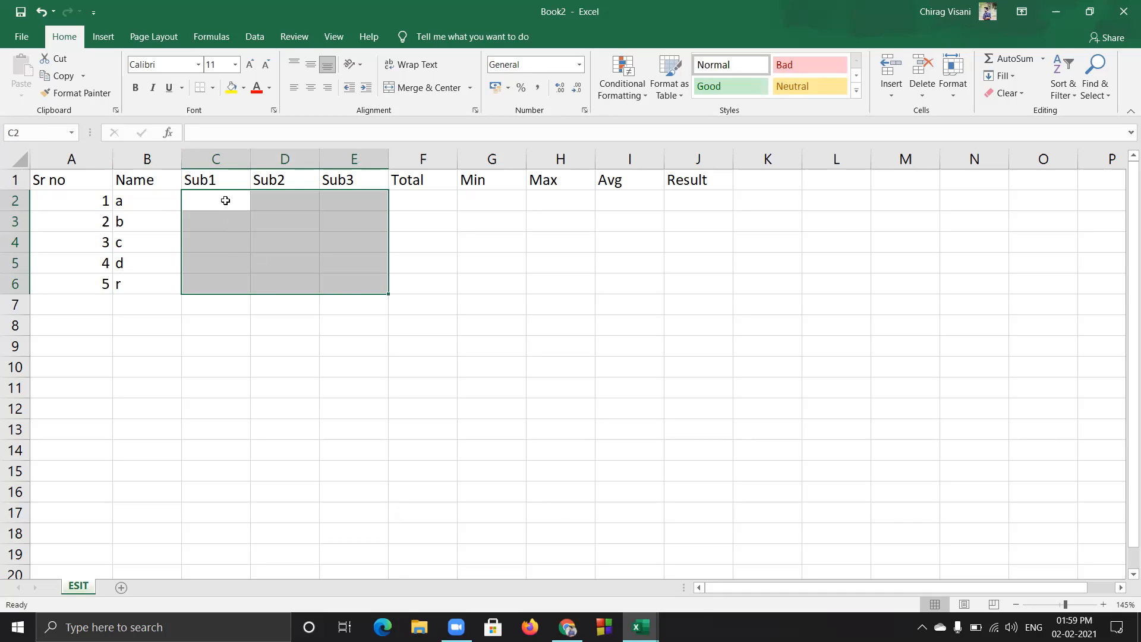
{"action": "left_click_drag", "start_coordinate": [225, 200], "coordinate": [349, 276]}
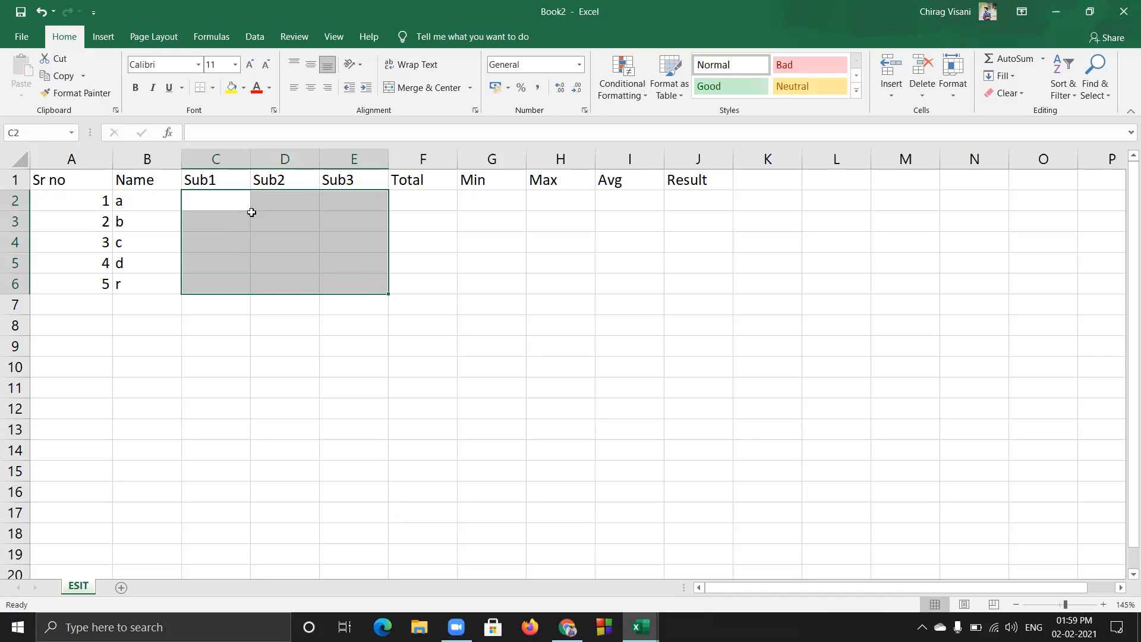
{"action": "left_click", "coordinate": [218, 205]}
{"action": "left_click_drag", "start_coordinate": [211, 204], "coordinate": [214, 282]}
{"action": "left_click_drag", "start_coordinate": [264, 198], "coordinate": [281, 280]}
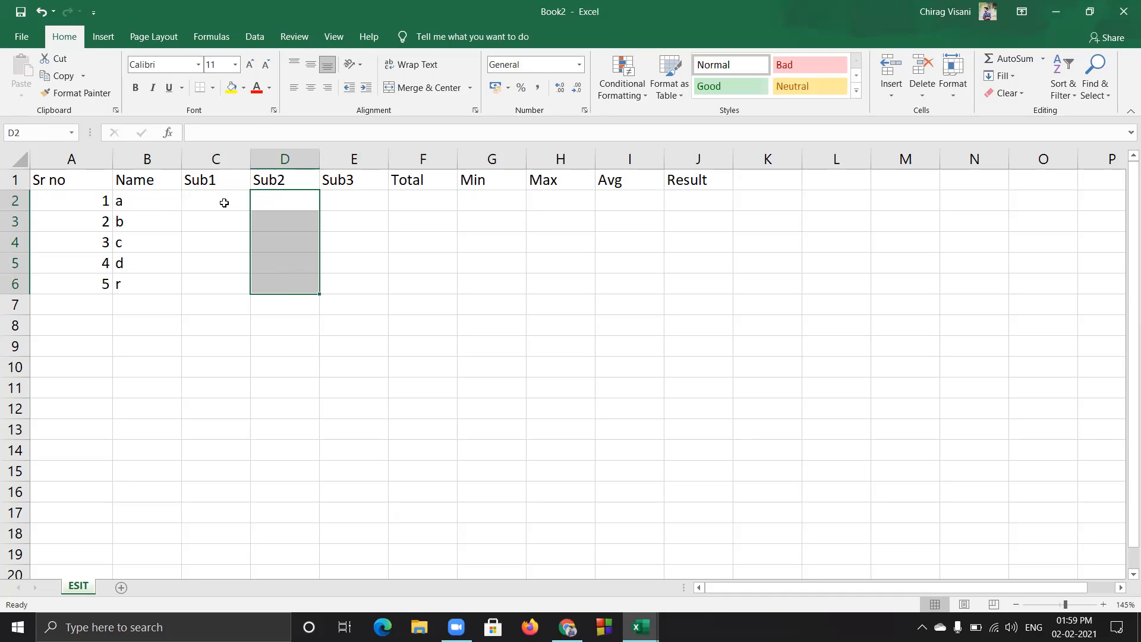
{"action": "left_click_drag", "start_coordinate": [224, 203], "coordinate": [359, 280]}
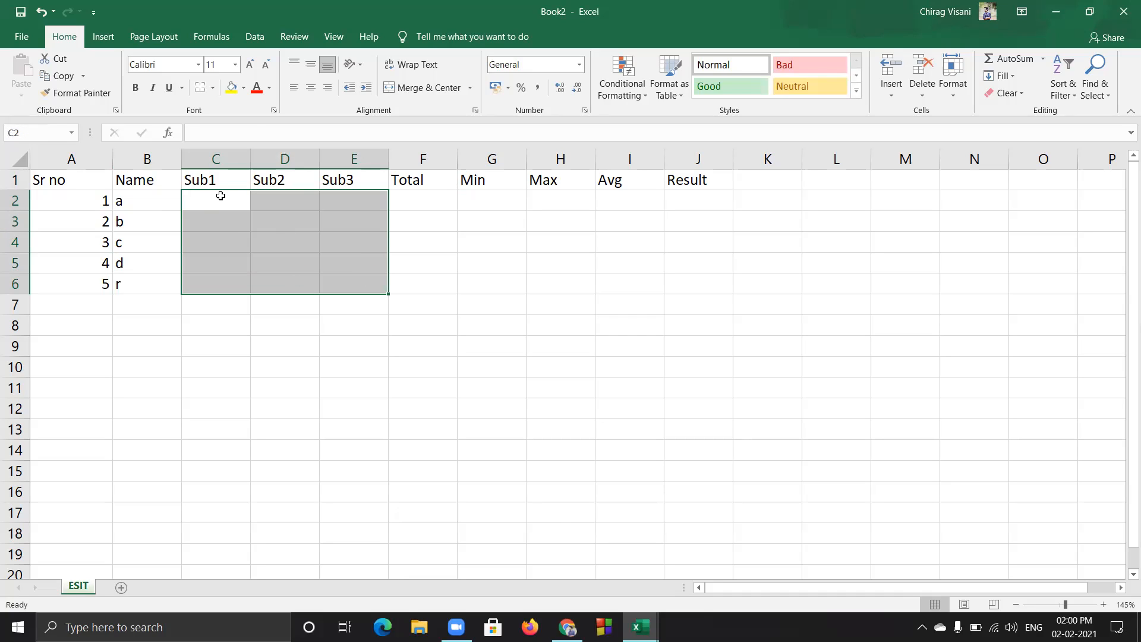
{"action": "left_click", "coordinate": [361, 279]}
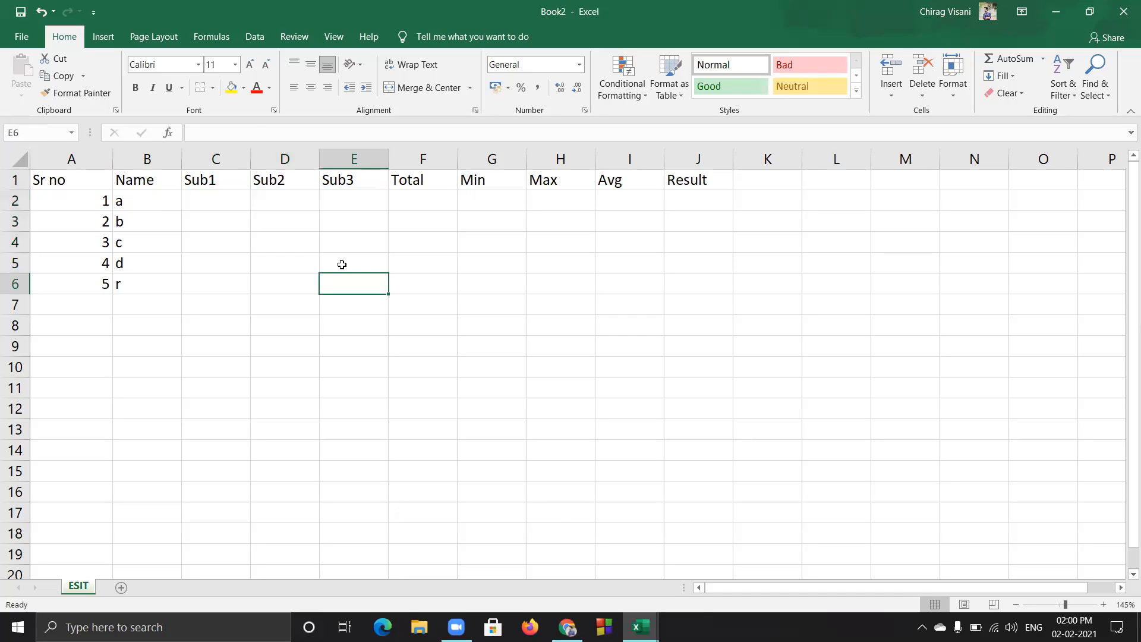
Enter the Sub1 marks 45, 12, 32 and 35 in cells C2 to C5
{"action": "left_click", "coordinate": [212, 201]}
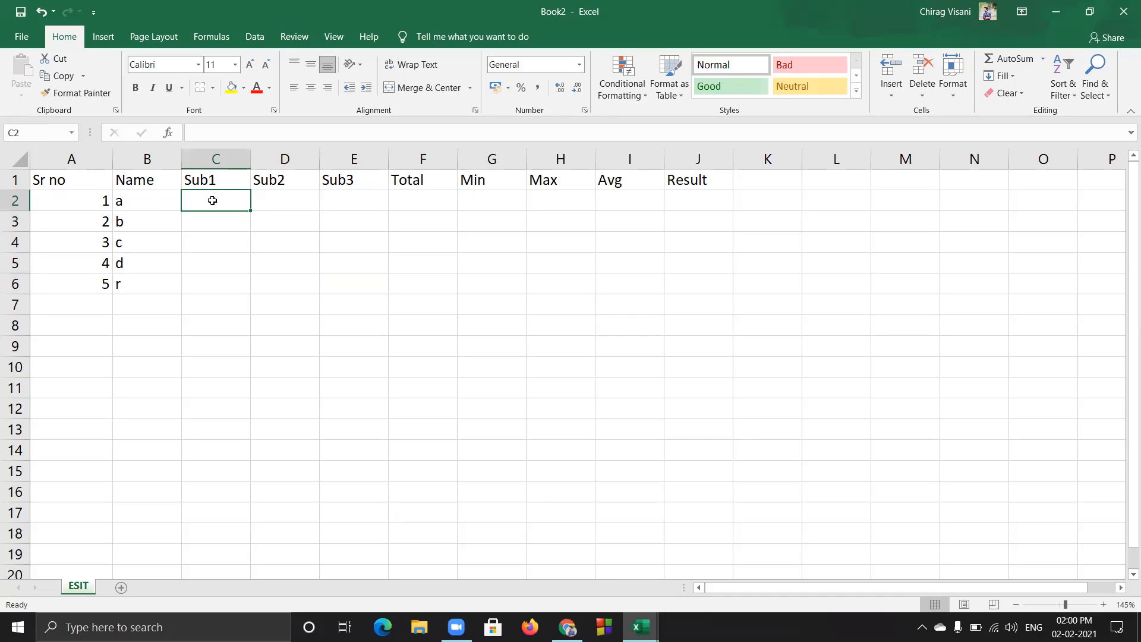
{"action": "type", "text": "45"}
{"action": "key", "text": "Return"}
{"action": "type", "text": "12"}
{"action": "key", "text": "Return"}
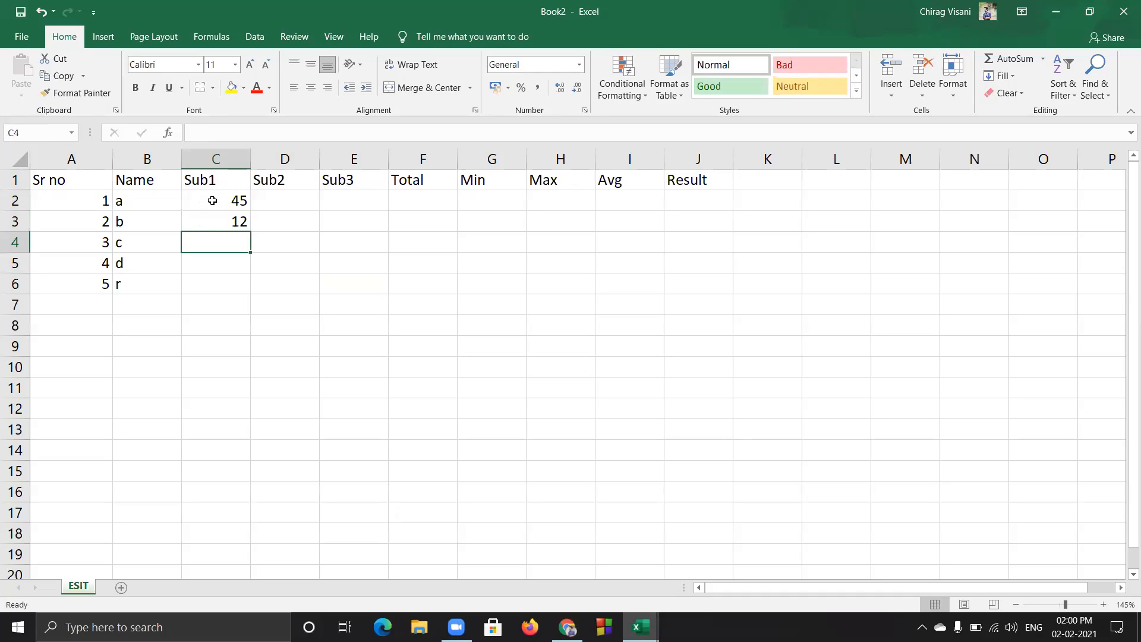
{"action": "type", "text": "32"}
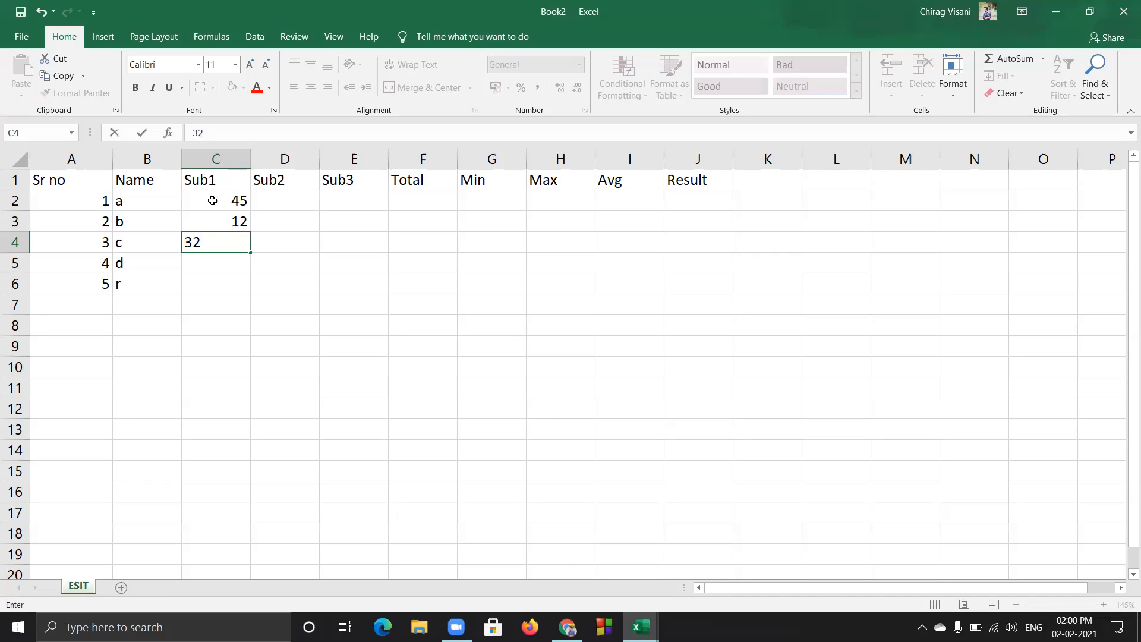
{"action": "key", "text": "Return"}
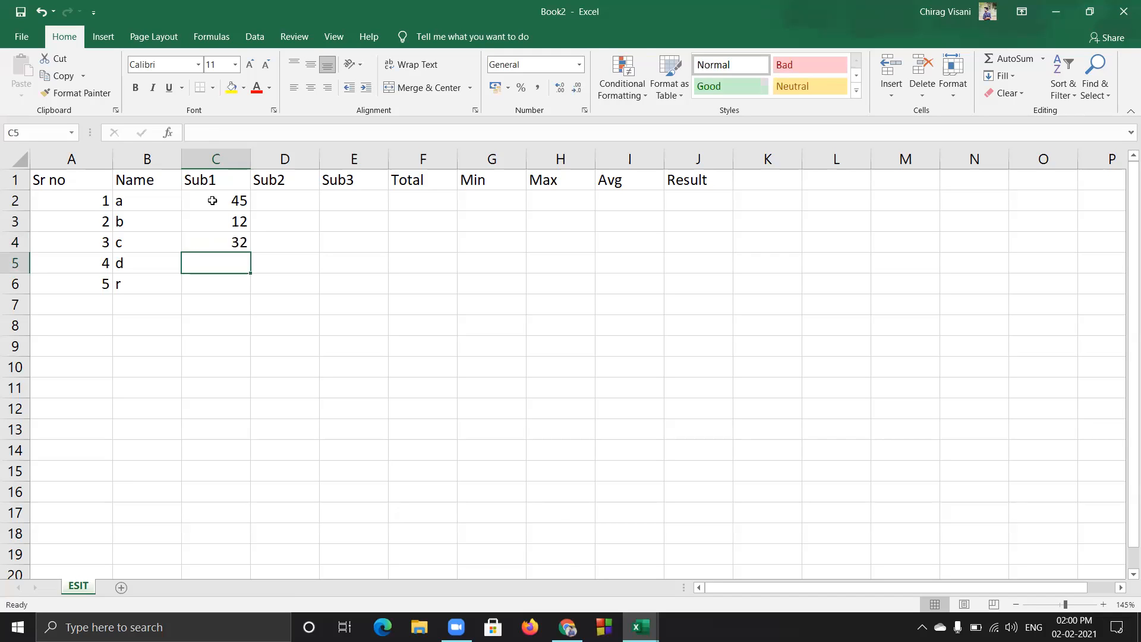
{"action": "type", "text": "35"}
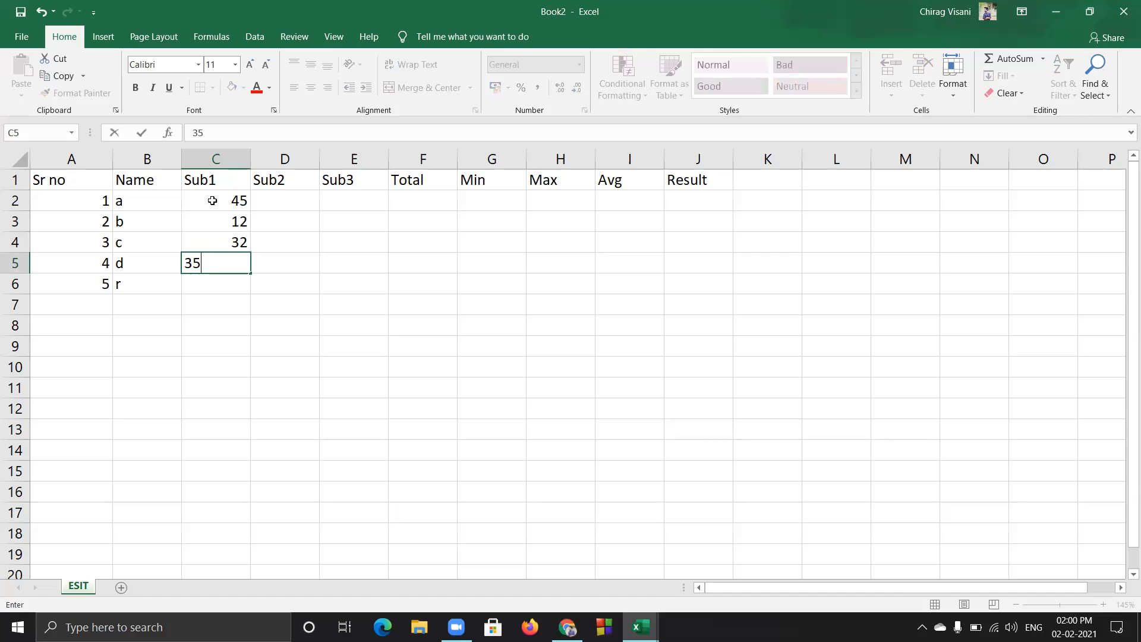
{"action": "key", "text": "Return"}
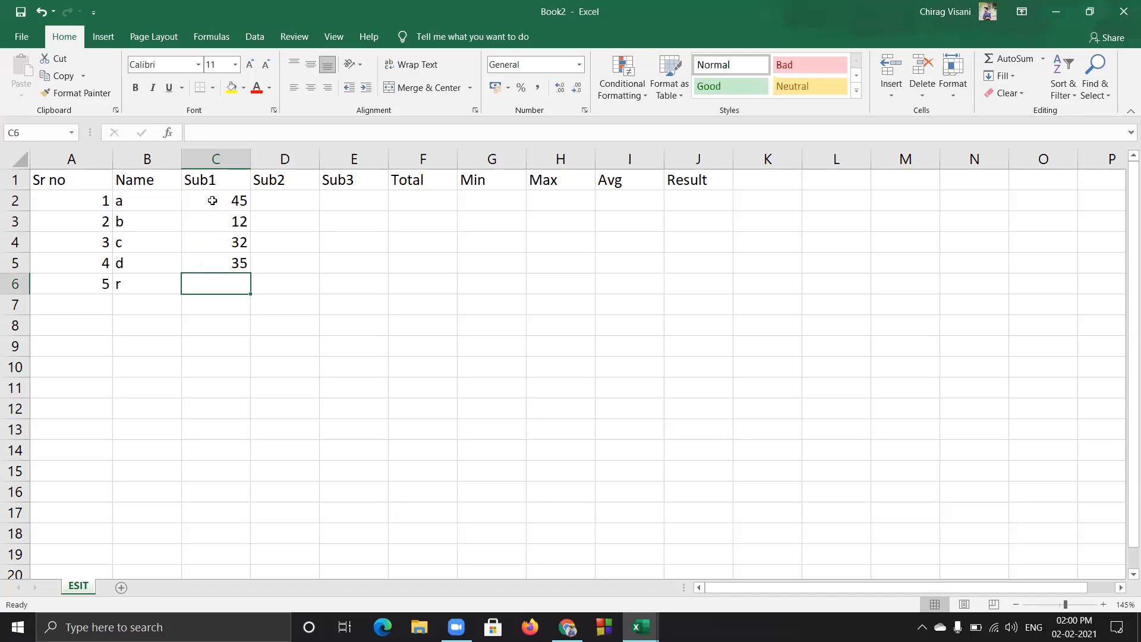
Enter 41 as the Sub1 mark for student r in C6
{"action": "type", "text": "585"}
{"action": "key", "text": "BackSpace"}
{"action": "key", "text": "BackSpace"}
{"action": "key", "text": "BackSpace"}
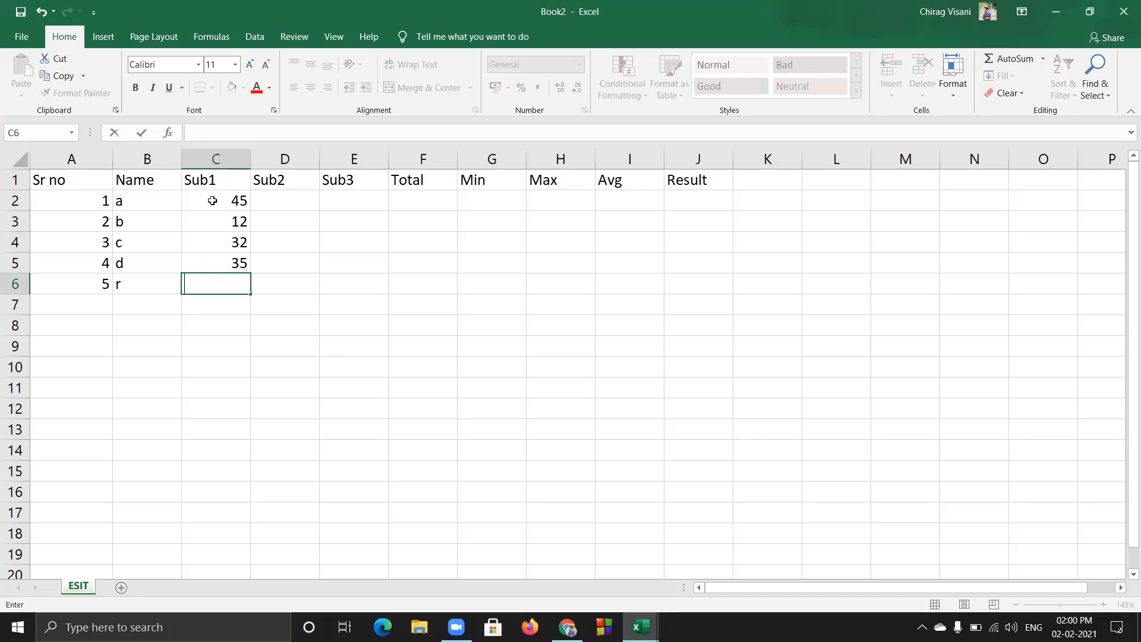
{"action": "type", "text": "41"}
{"action": "key", "text": "Return"}
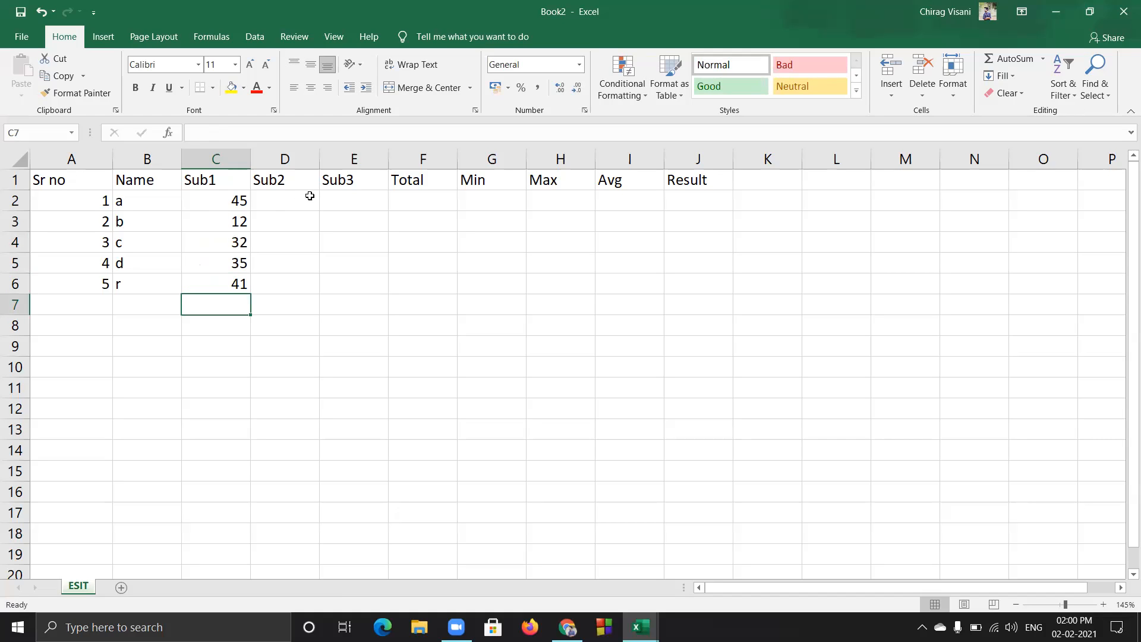
{"action": "left_click", "coordinate": [291, 204]}
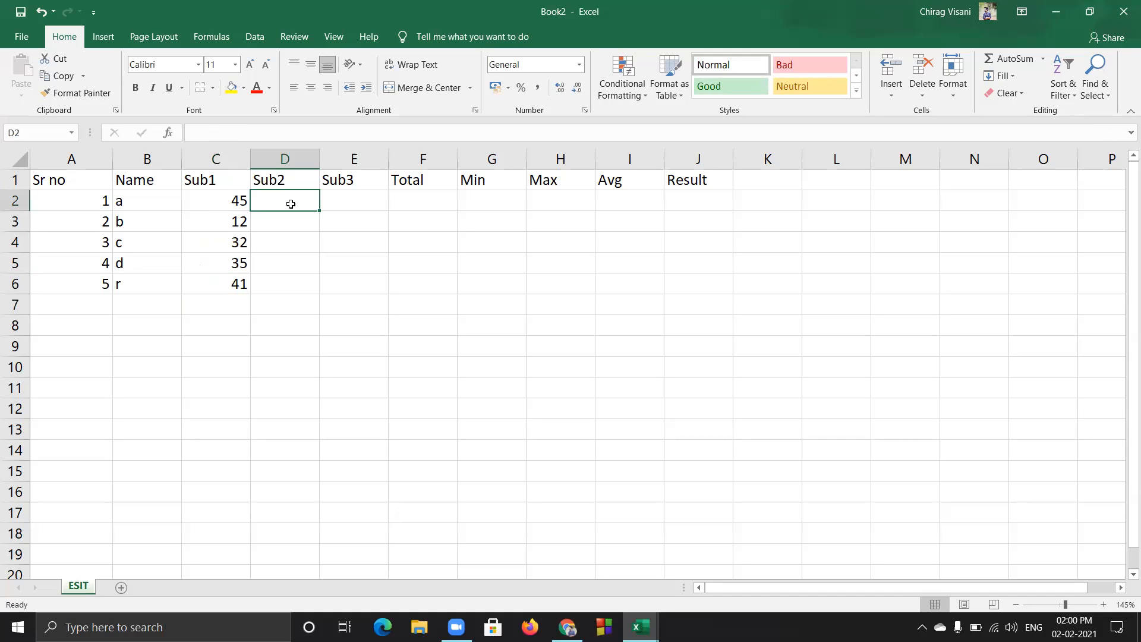
{"action": "left_click", "coordinate": [230, 288]}
{"action": "left_click", "coordinate": [231, 307]}
{"action": "left_click", "coordinate": [224, 286]}
{"action": "left_click", "coordinate": [227, 300]}
{"action": "left_click", "coordinate": [223, 284]}
{"action": "left_click", "coordinate": [222, 300]}
{"action": "left_click", "coordinate": [222, 284]}
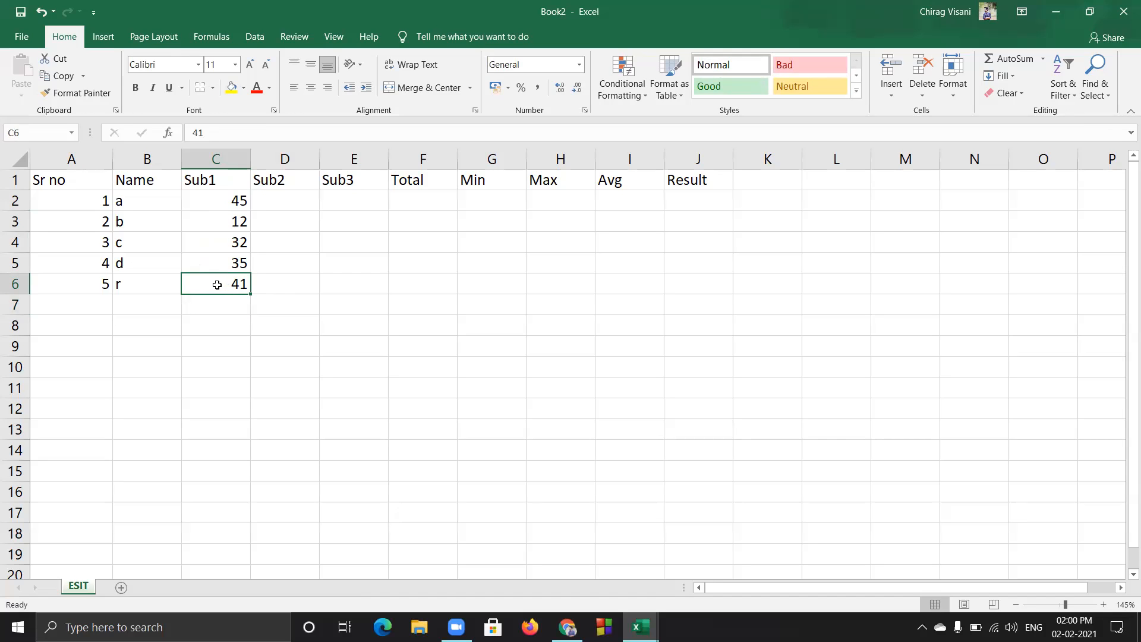
{"action": "left_click", "coordinate": [284, 199]}
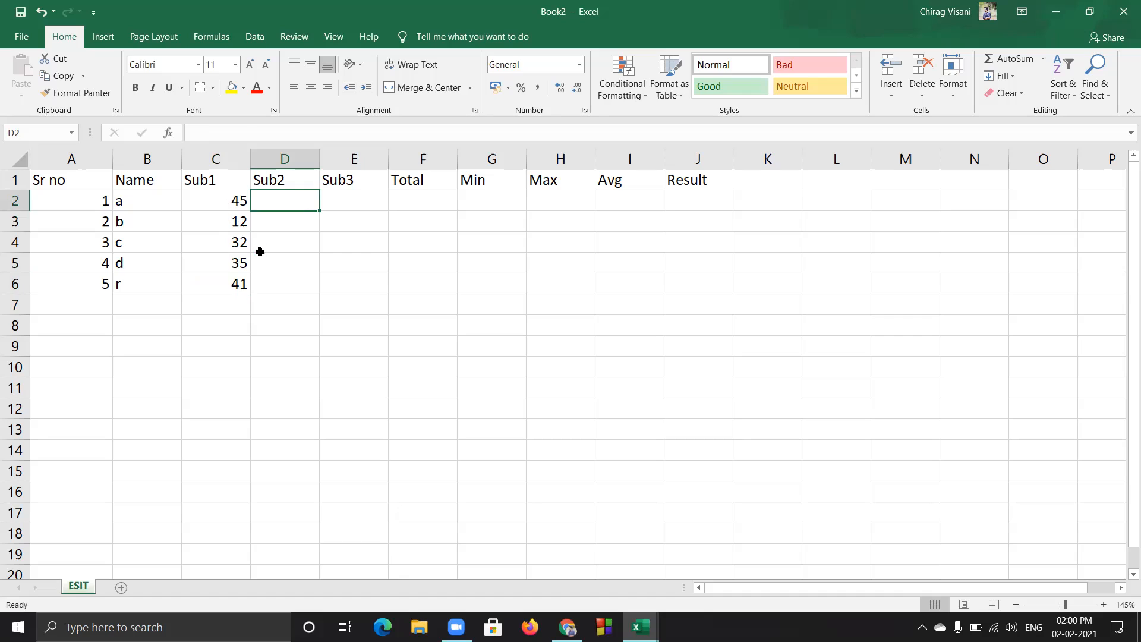
Undo the Sub1 marks in C6 and C5, and enter 35 again in C5
{"action": "key", "text": "ctrl+z"}
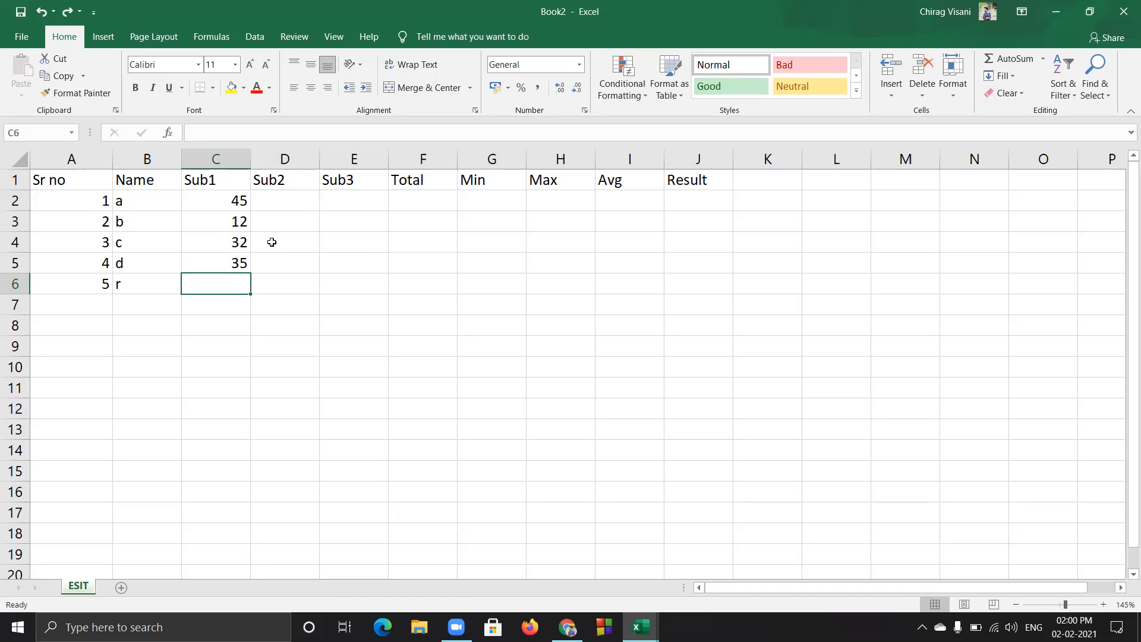
{"action": "key", "text": "ctrl+z"}
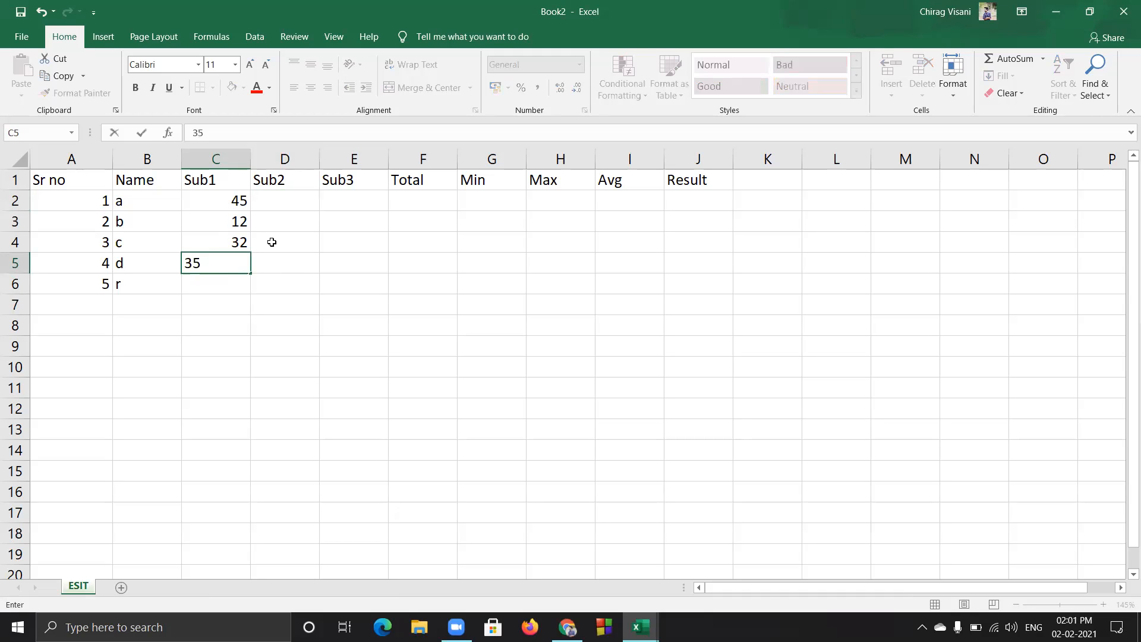
{"action": "key", "text": "Tab"}
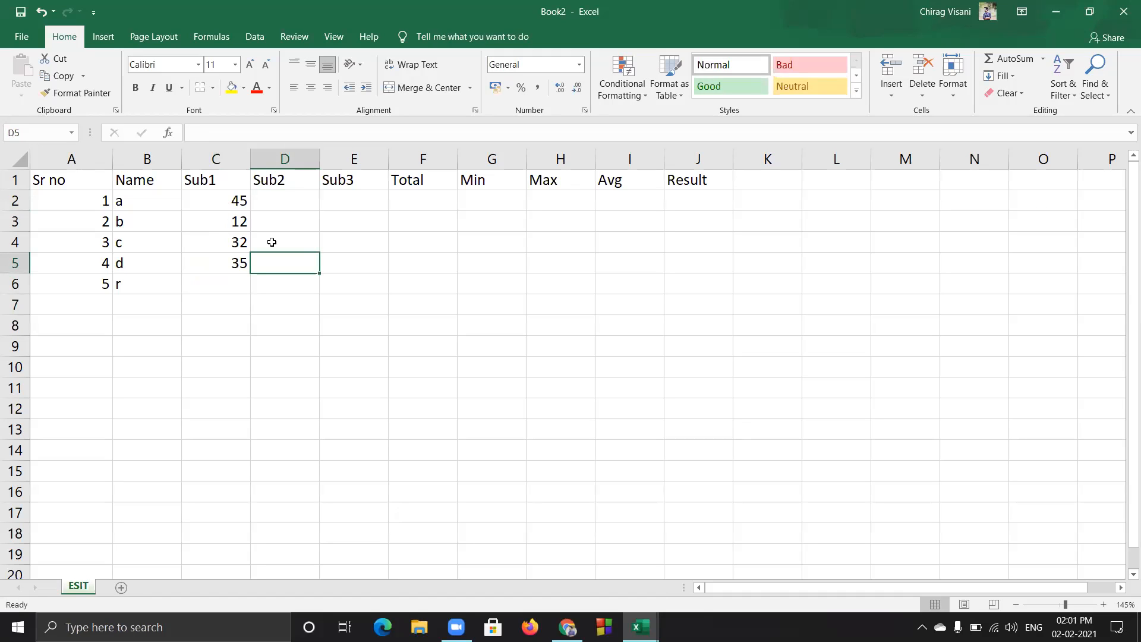
{"action": "left_click", "coordinate": [242, 265]}
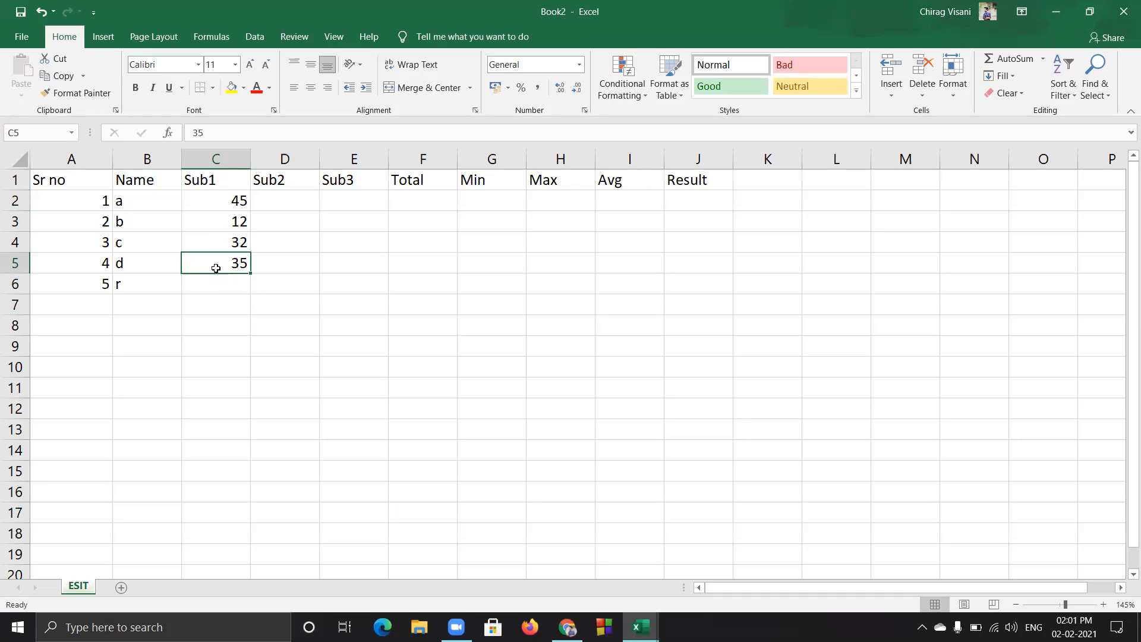
{"action": "left_click", "coordinate": [290, 264]}
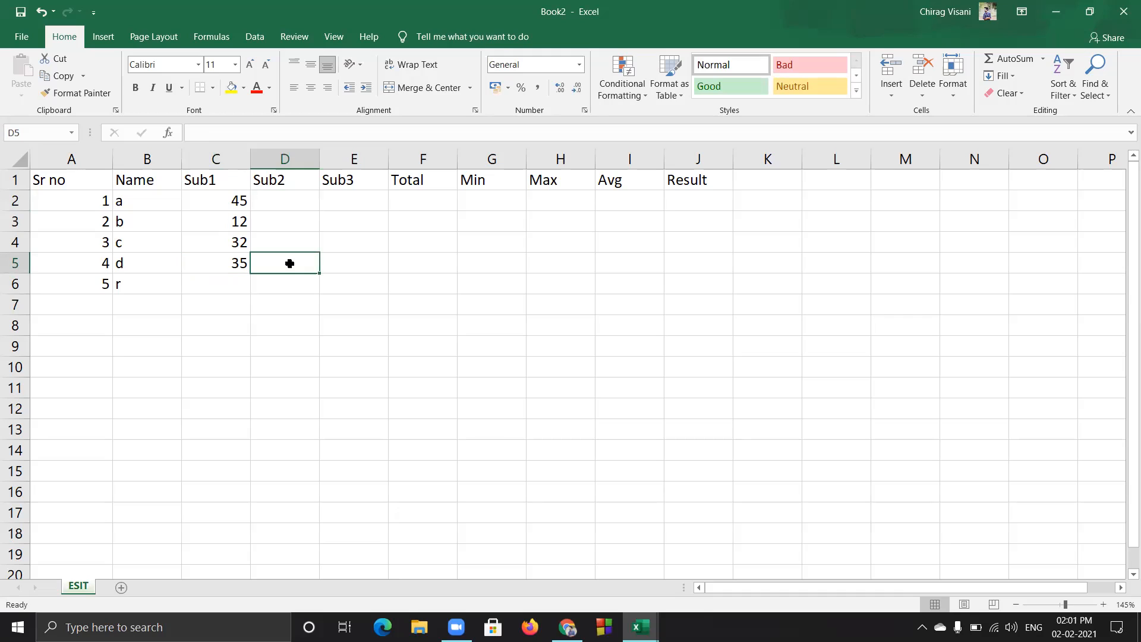
{"action": "left_click", "coordinate": [285, 201]}
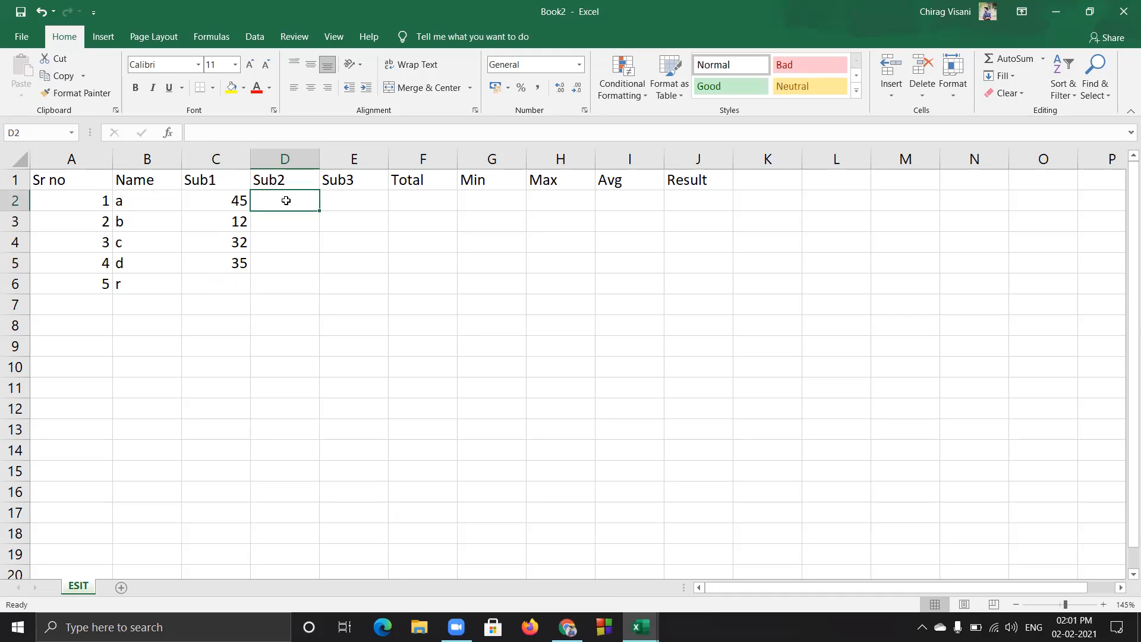
{"action": "left_click", "coordinate": [359, 215]}
{"action": "left_click", "coordinate": [283, 205]}
{"action": "left_click", "coordinate": [280, 225]}
{"action": "left_click", "coordinate": [279, 248]}
{"action": "left_click", "coordinate": [280, 276]}
{"action": "left_click", "coordinate": [224, 284]}
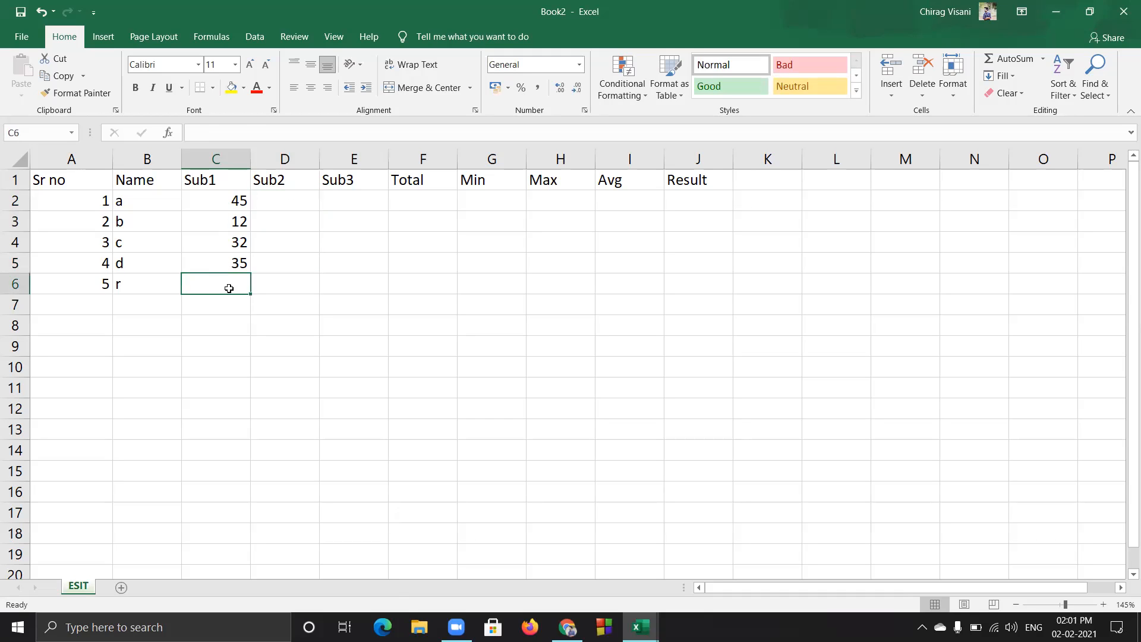
{"action": "left_click", "coordinate": [272, 200]}
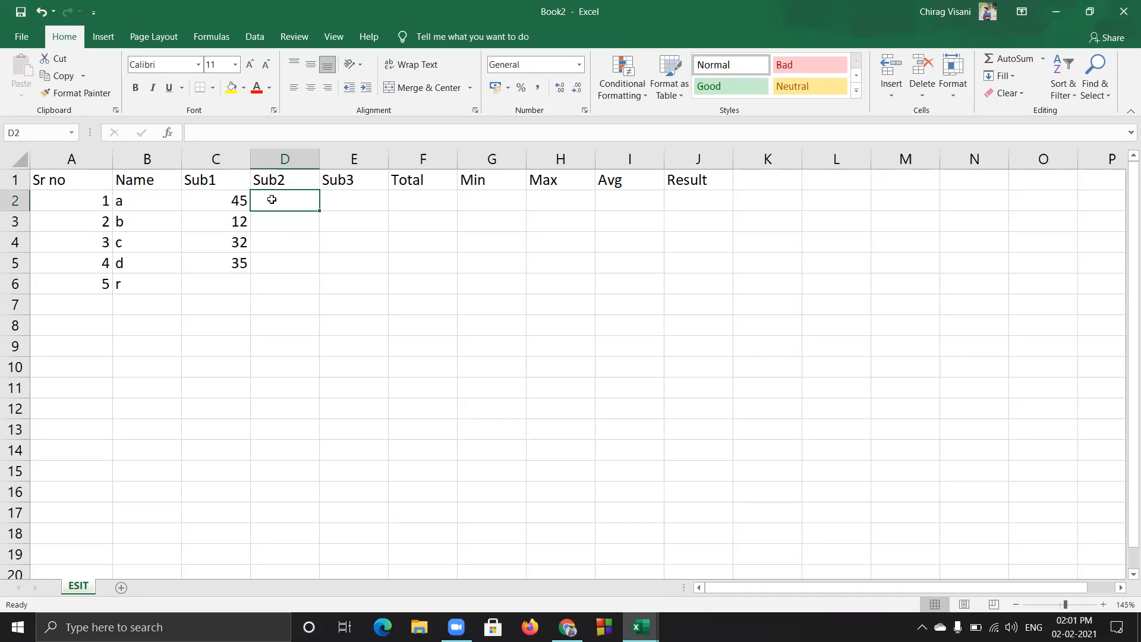
{"action": "left_click", "coordinate": [218, 284]}
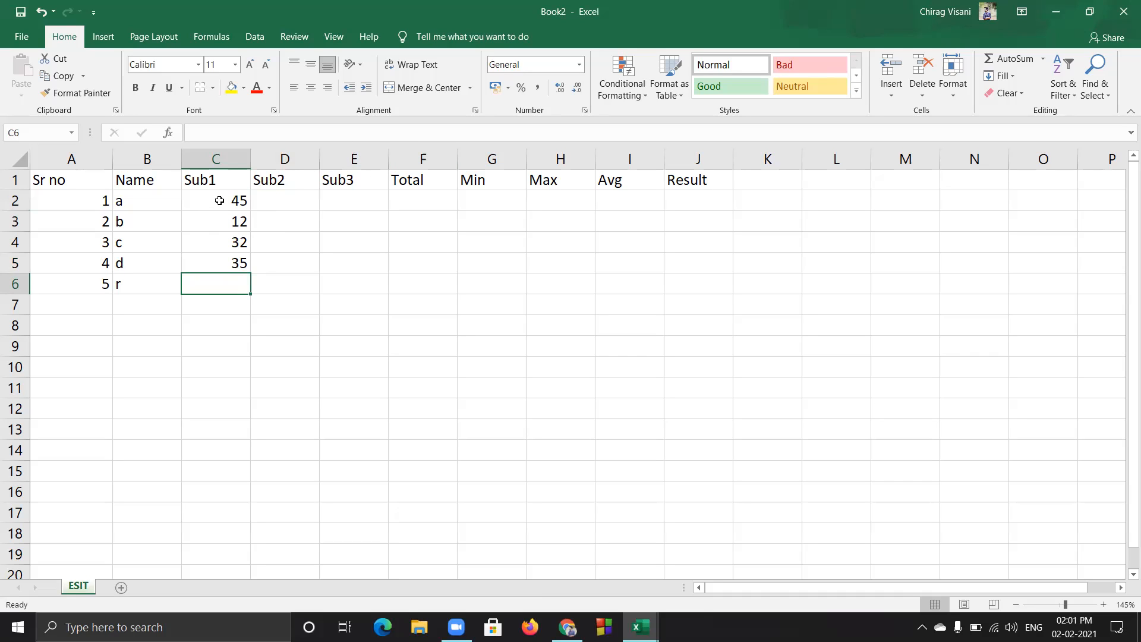
Undo all the remaining marks entered in the Sub1 column, C2 to C5
{"action": "key", "text": "ctrl+z"}
{"action": "key", "text": "ctrl+z"}
{"action": "key", "text": "ctrl+z"}
{"action": "key", "text": "ctrl+z"}
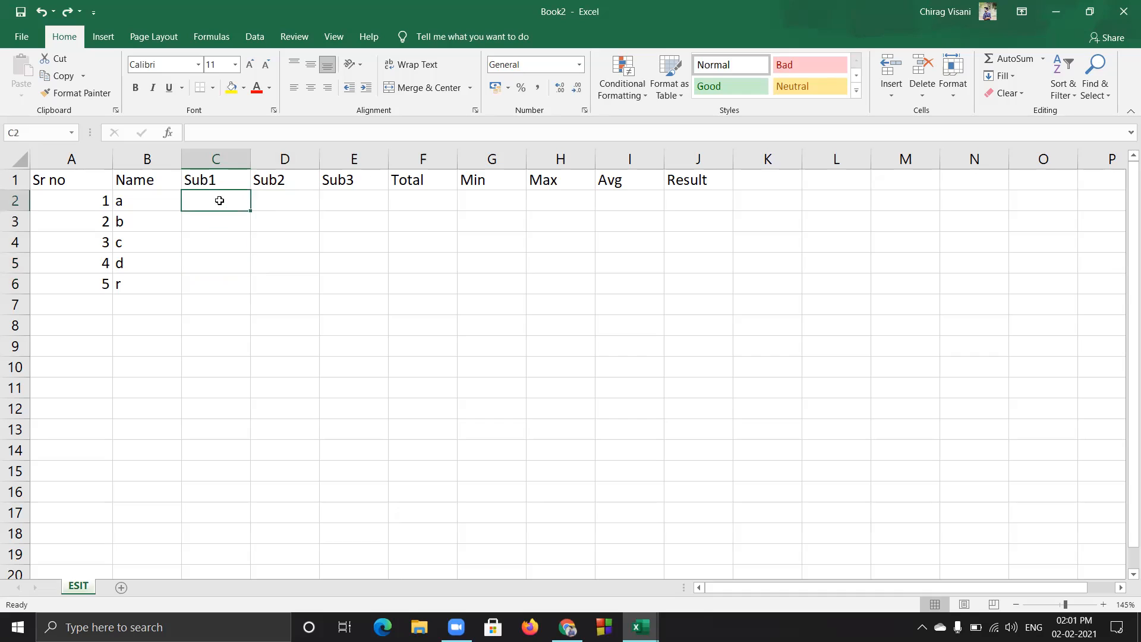
Preselect the marks range C2:E6 with C2 active, and enter the Sub1 marks 32, 35, 38, 33 and 31 in C2 to C6
{"action": "left_click_drag", "start_coordinate": [228, 202], "coordinate": [350, 282]}
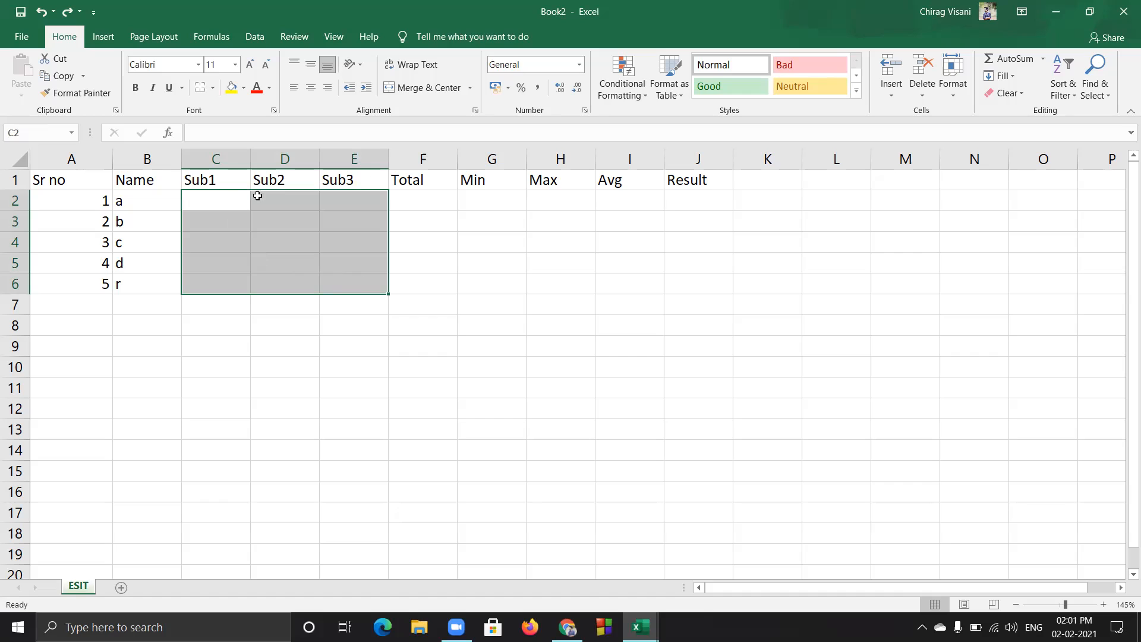
{"action": "left_click", "coordinate": [216, 202], "text": "ctrl"}
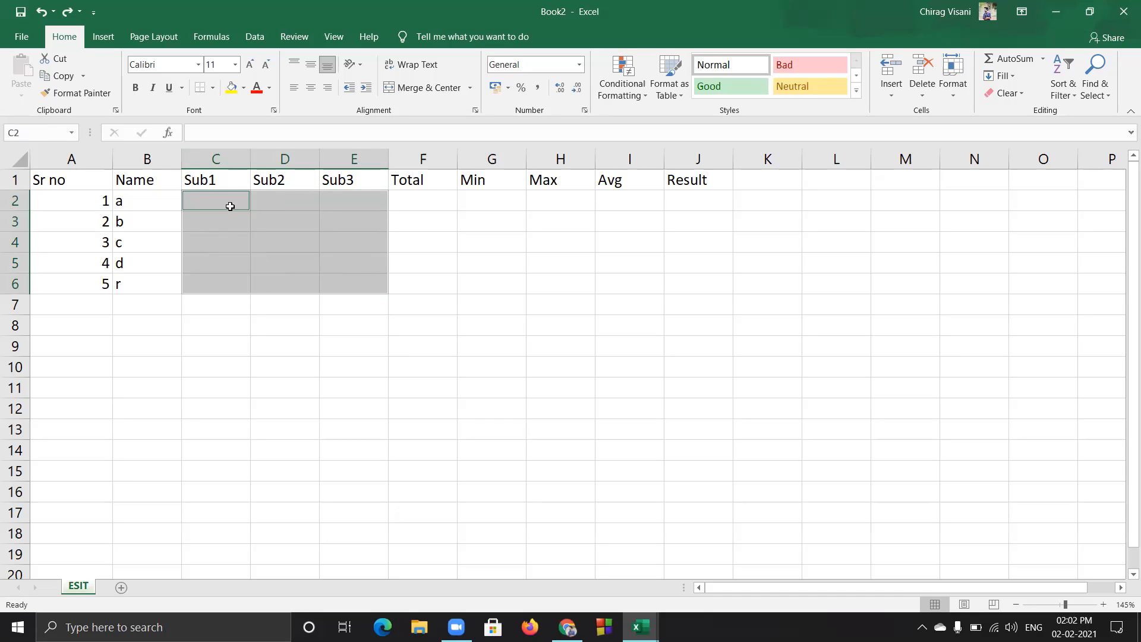
{"action": "type", "text": "32"}
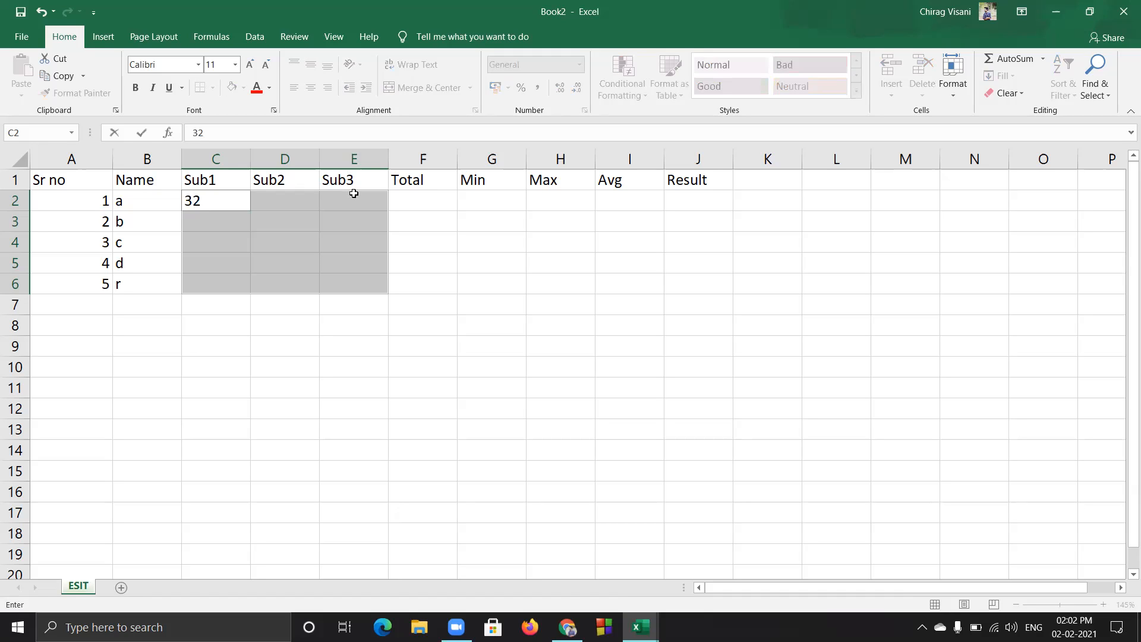
{"action": "key", "text": "Return"}
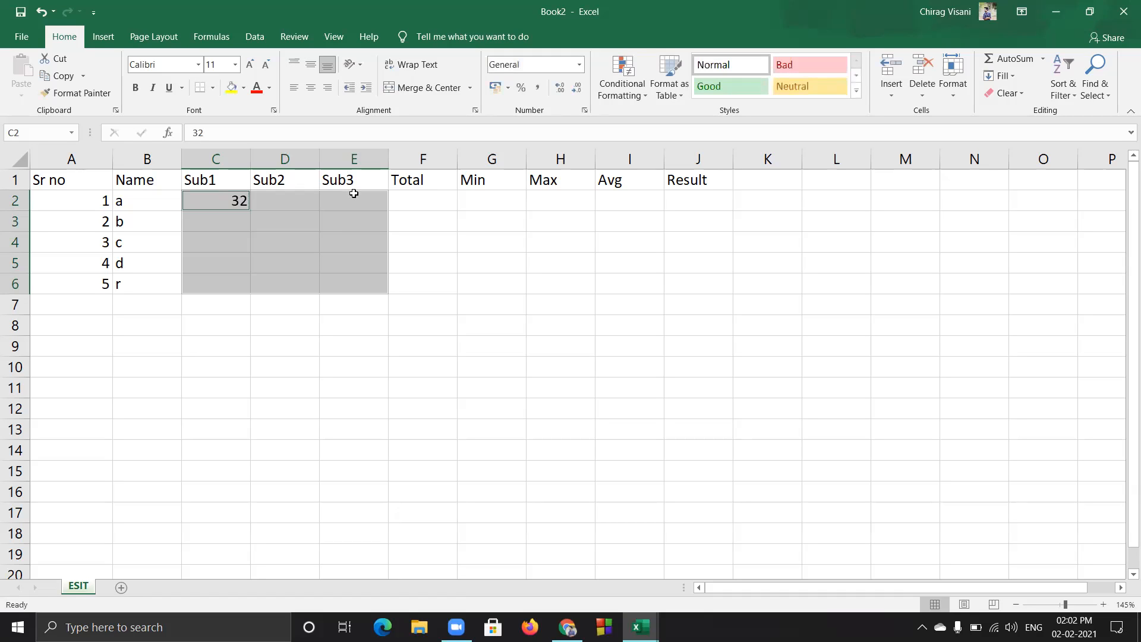
{"action": "key", "text": "Return"}
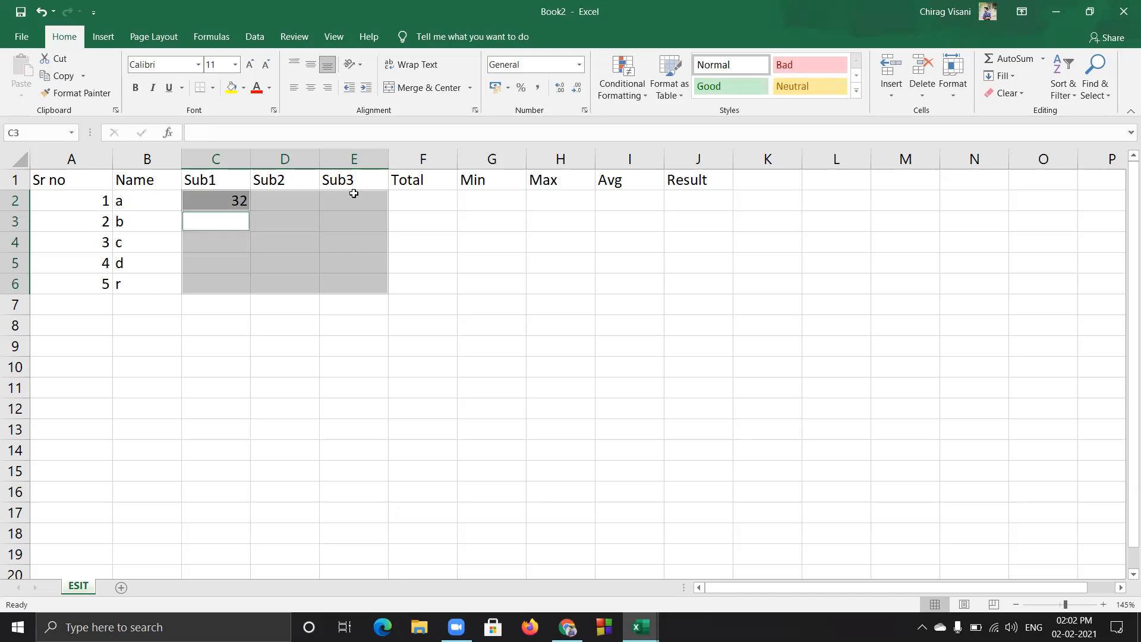
{"action": "type", "text": "35"}
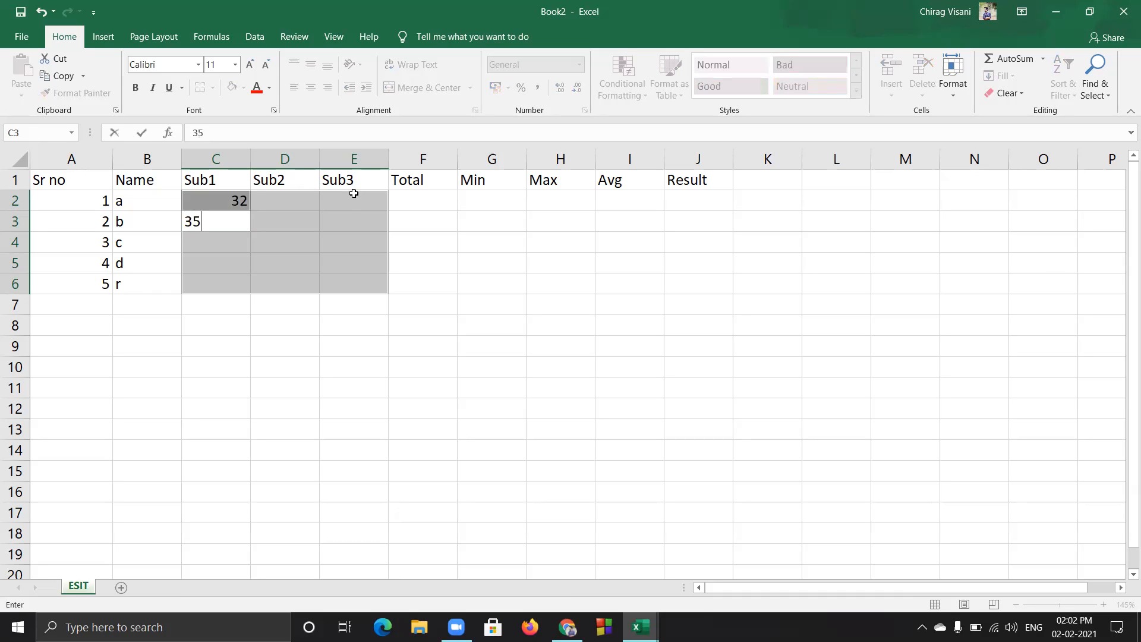
{"action": "key", "text": "Return"}
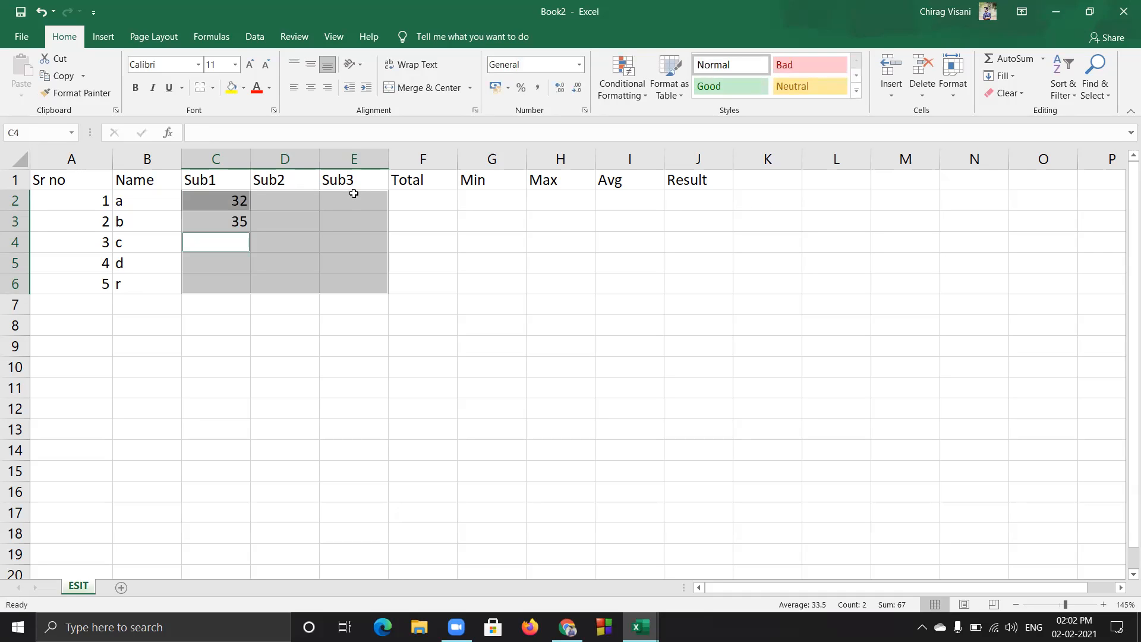
{"action": "type", "text": "38"}
{"action": "key", "text": "Return"}
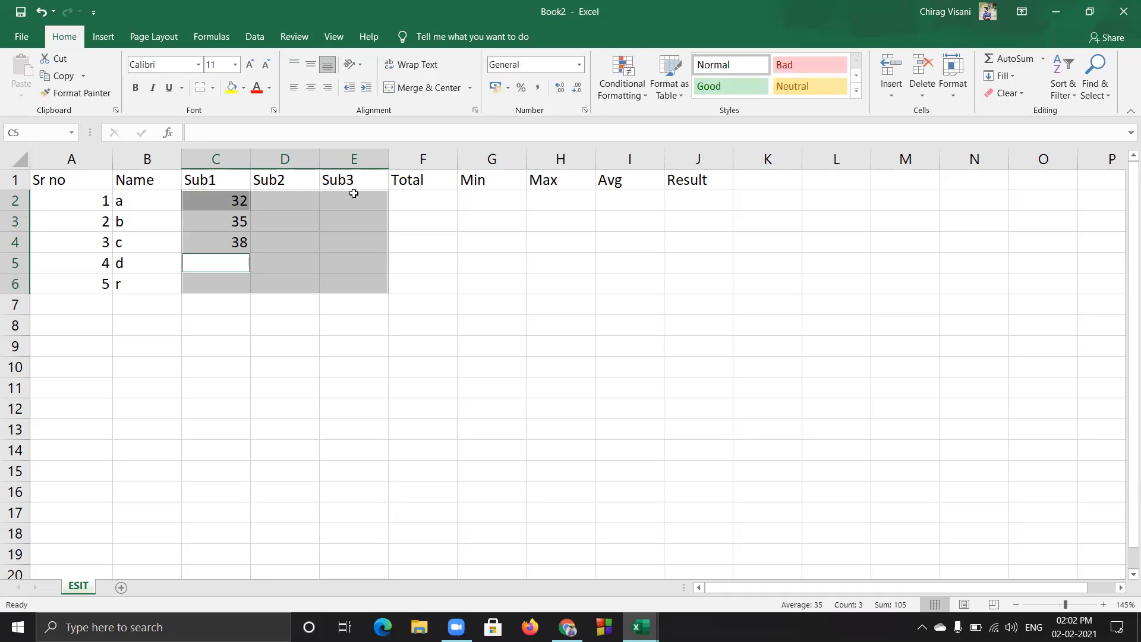
{"action": "type", "text": "33"}
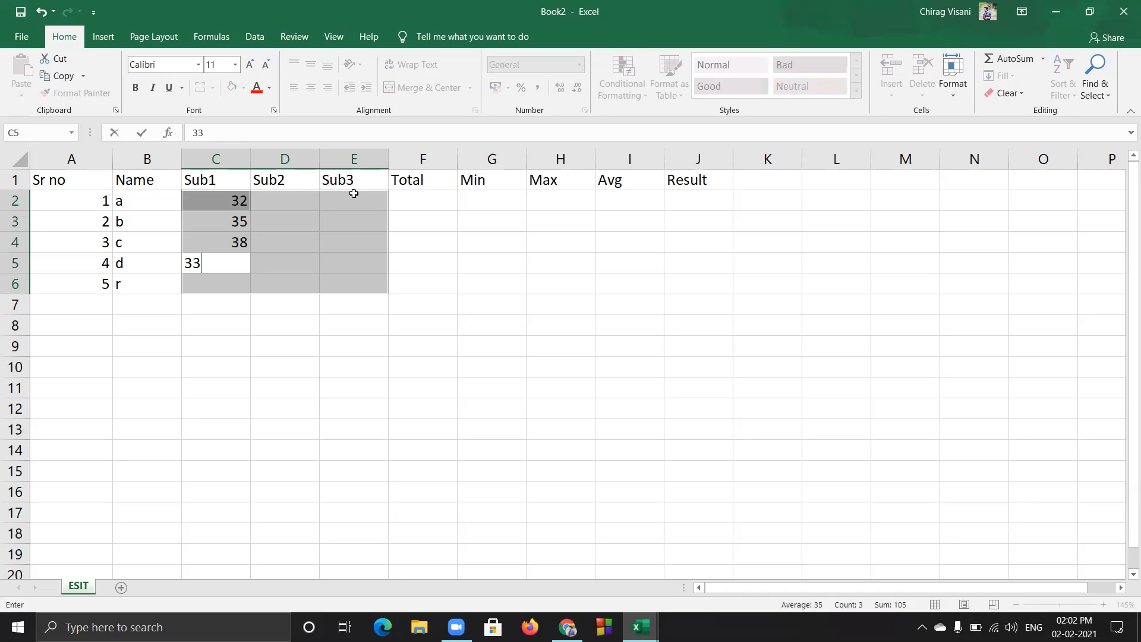
{"action": "key", "text": "Return"}
{"action": "type", "text": "31"}
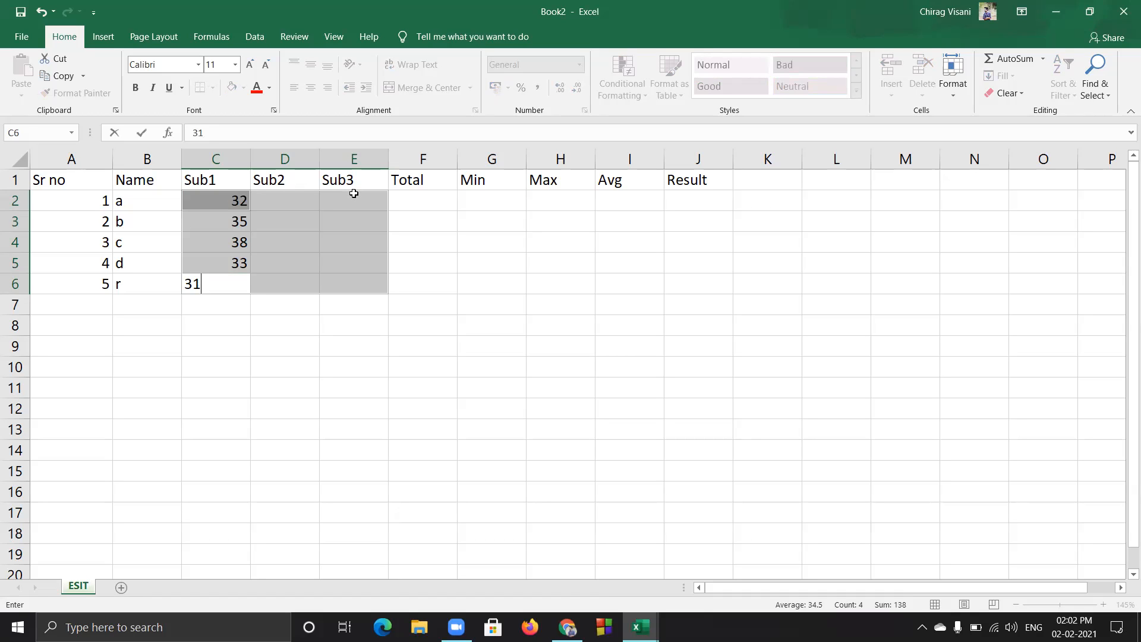
{"action": "key", "text": "Return"}
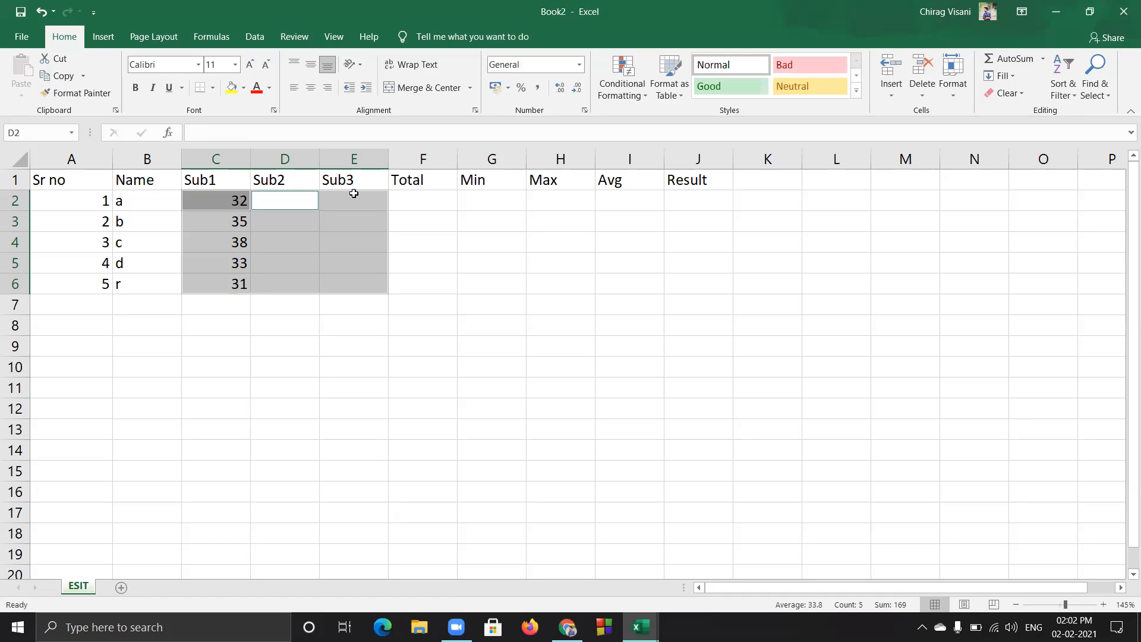
Enter the Sub2 marks 34, 26, 24, 29 and 55 in cells D2 to D6 of the preselected range
{"action": "type", "text": "34"}
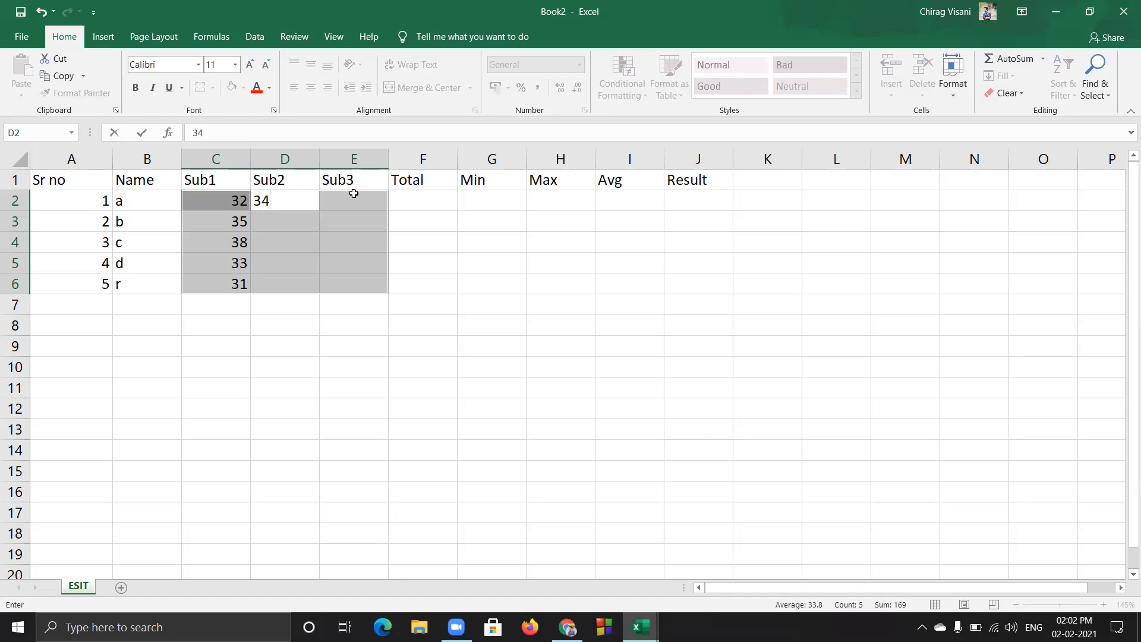
{"action": "key", "text": "Return"}
{"action": "type", "text": "26"}
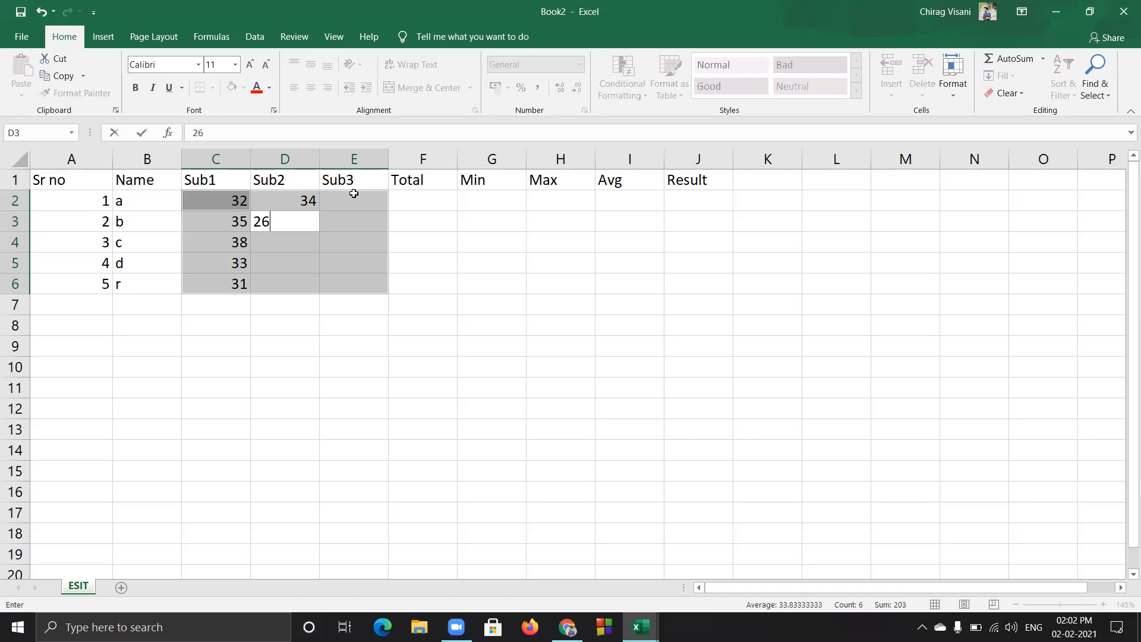
{"action": "key", "text": "Return"}
{"action": "type", "text": "24"}
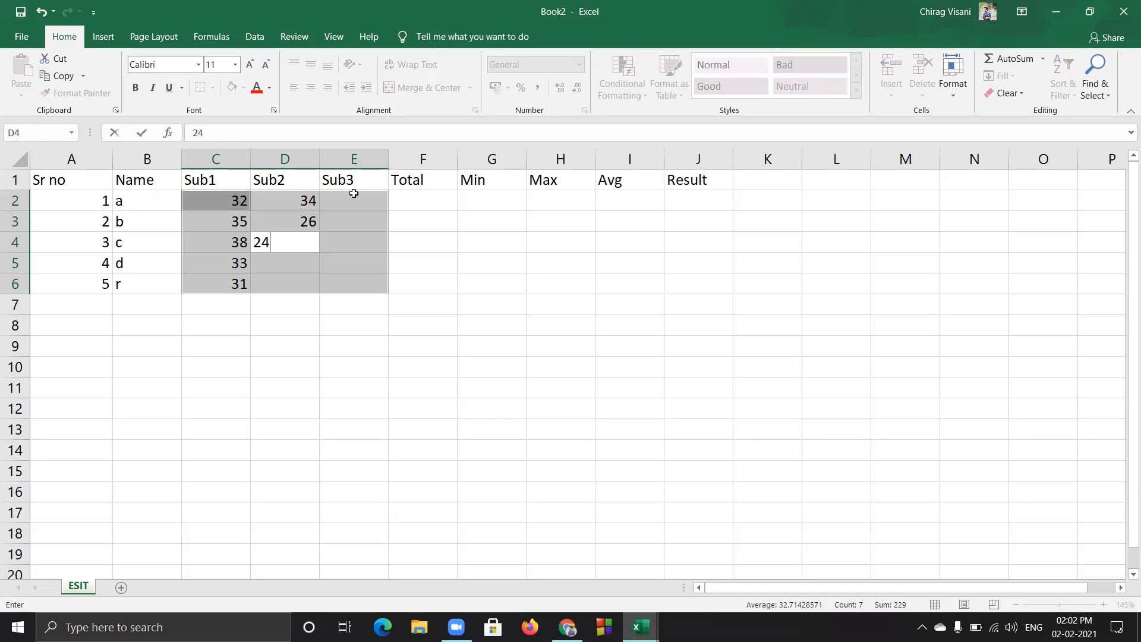
{"action": "key", "text": "Return"}
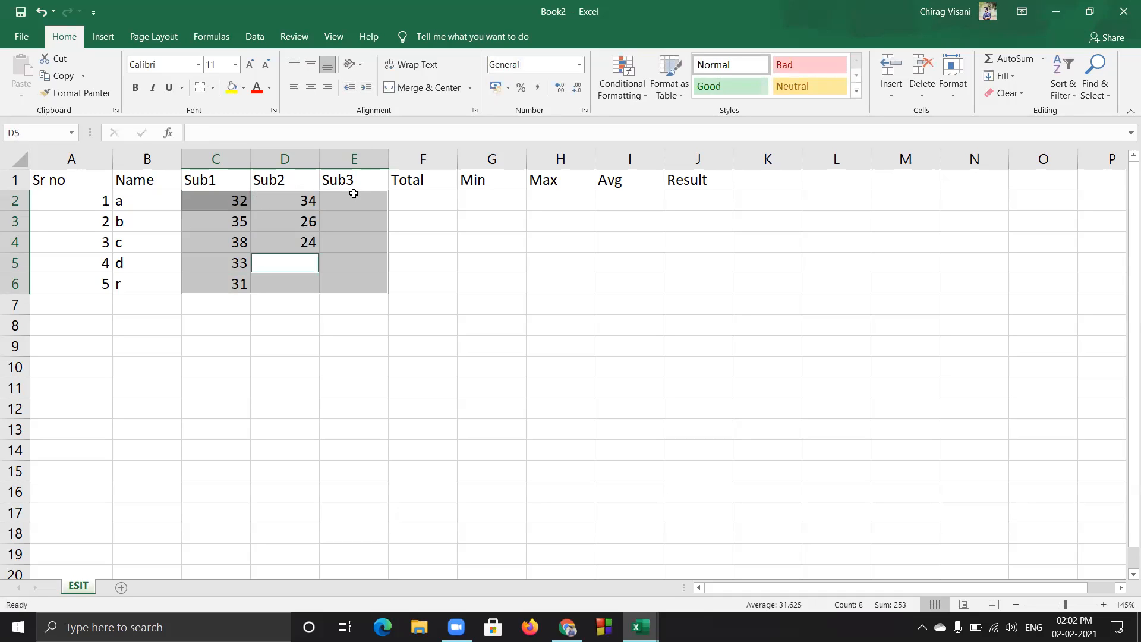
{"action": "type", "text": "29"}
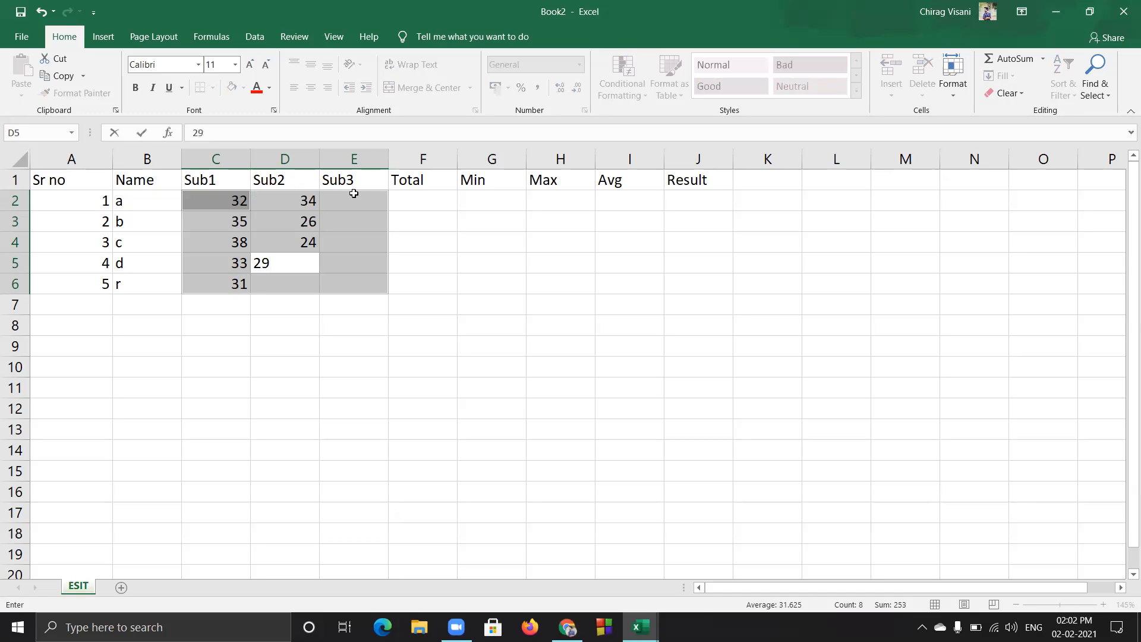
{"action": "key", "text": "Return"}
{"action": "type", "text": "55"}
{"action": "key", "text": "Return"}
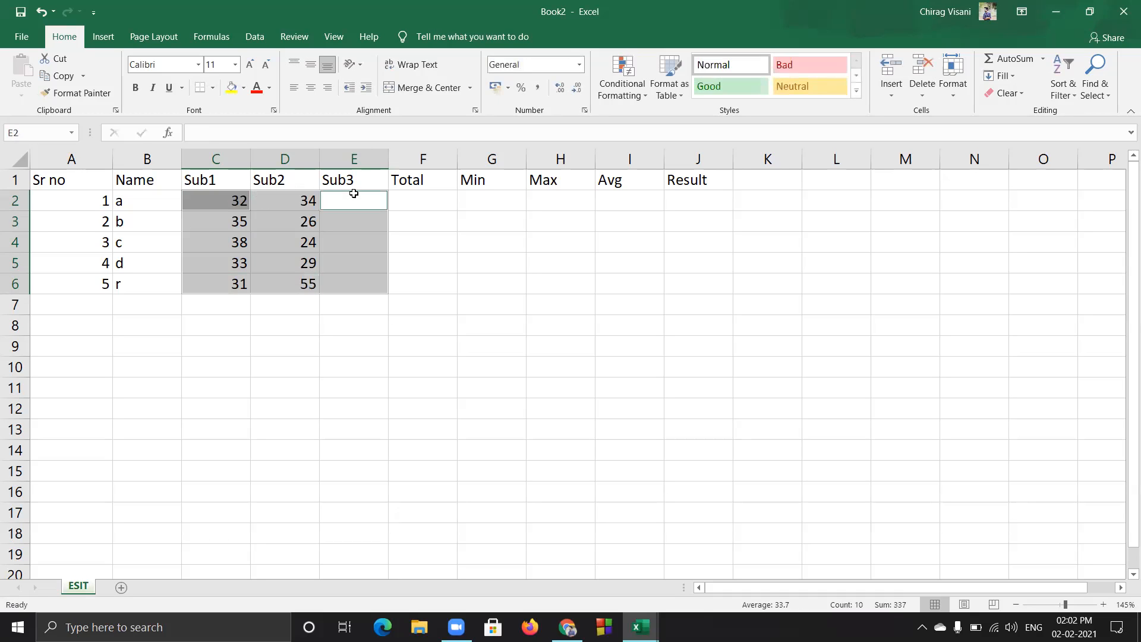
Enter the Sub3 marks 41, 55, 66, 44 and 39 in cells E2 to E6 of the preselected range
{"action": "type", "text": "41"}
{"action": "key", "text": "Return"}
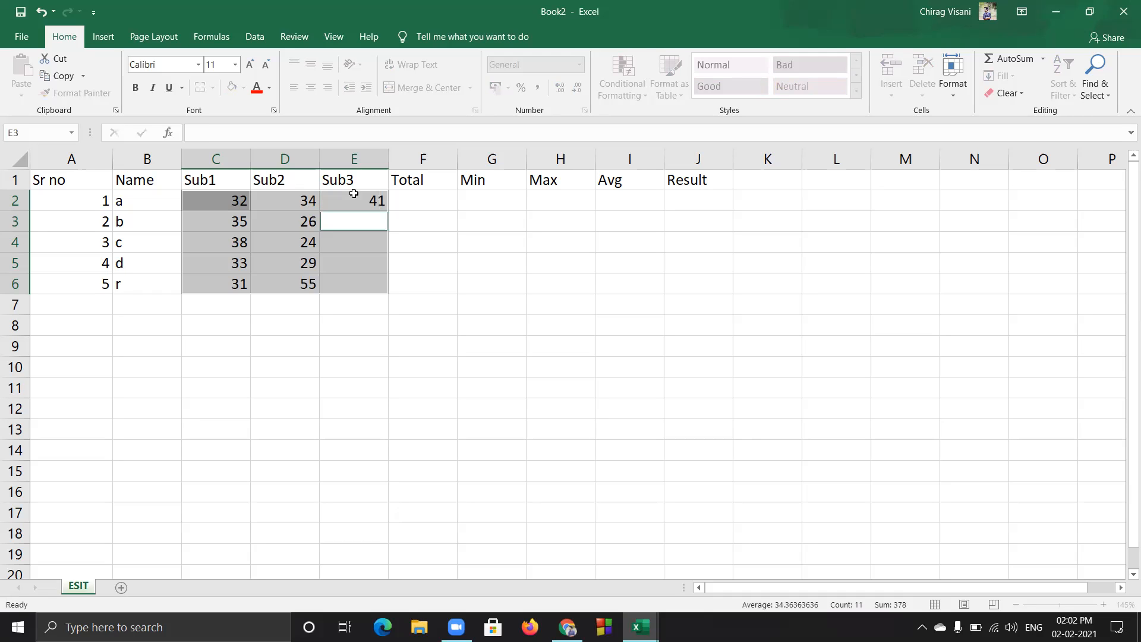
{"action": "type", "text": "55"}
{"action": "key", "text": "Return"}
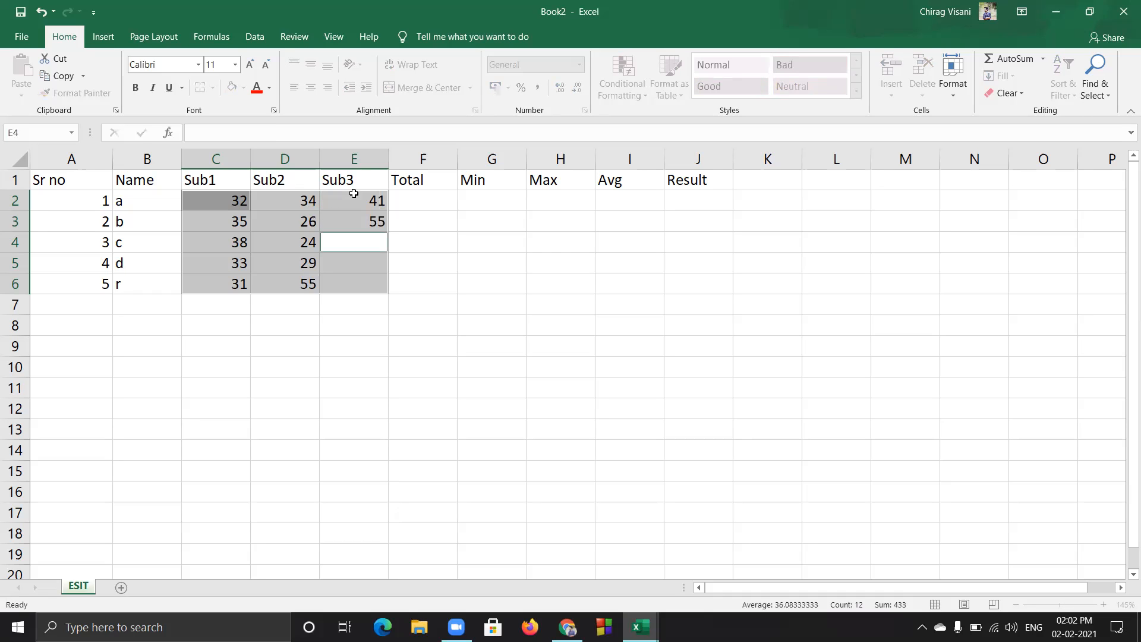
{"action": "type", "text": "66"}
{"action": "key", "text": "Return"}
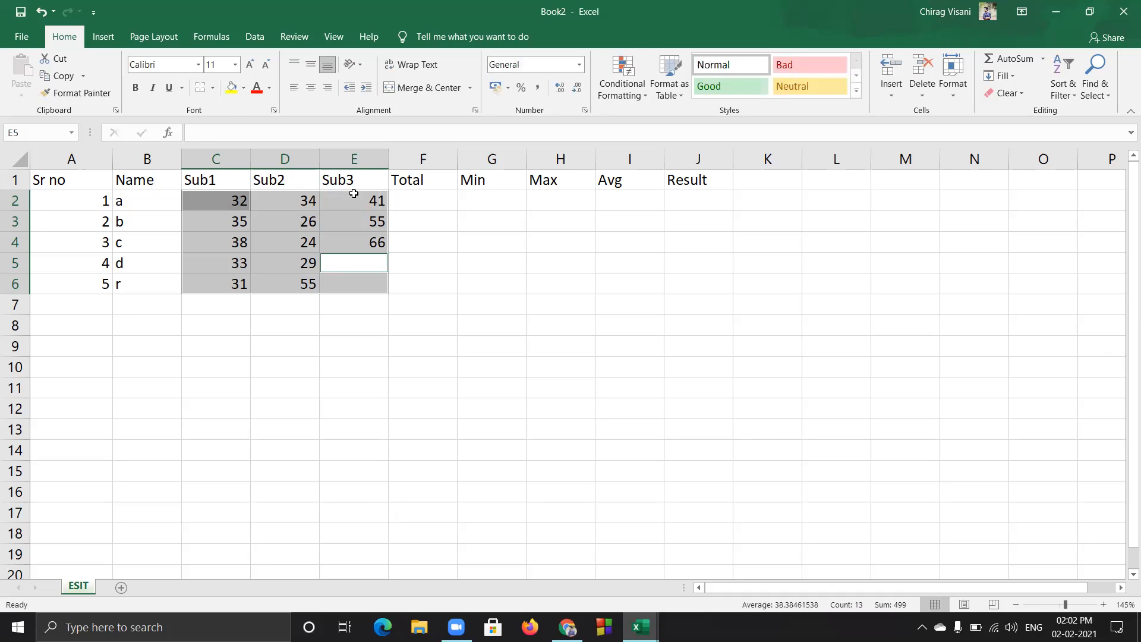
{"action": "type", "text": "44"}
{"action": "key", "text": "Return"}
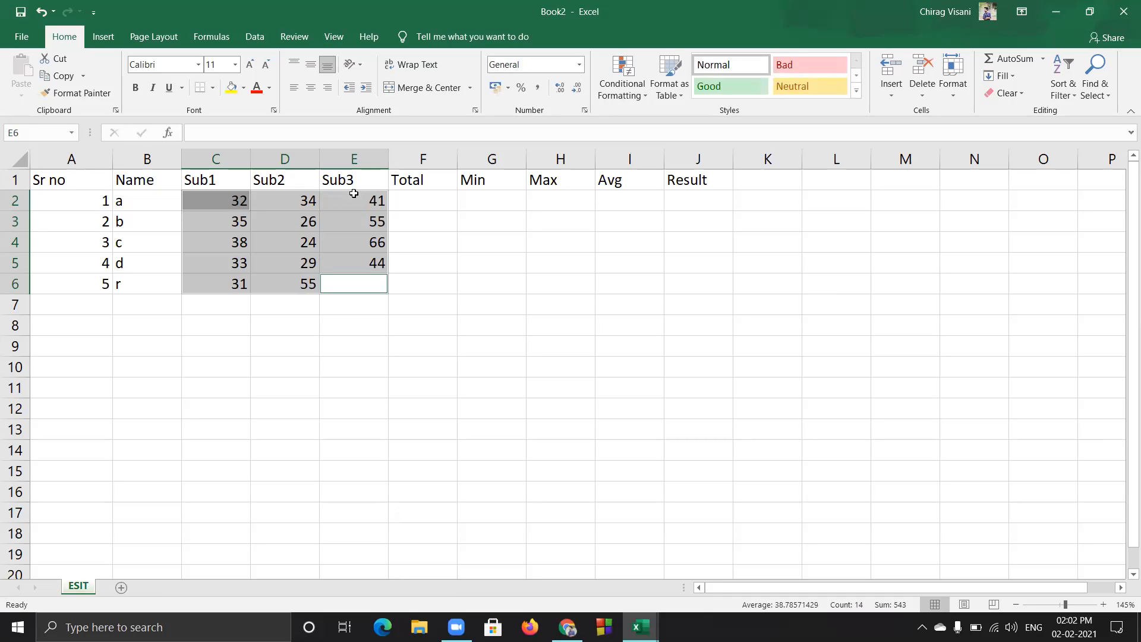
{"action": "type", "text": "39"}
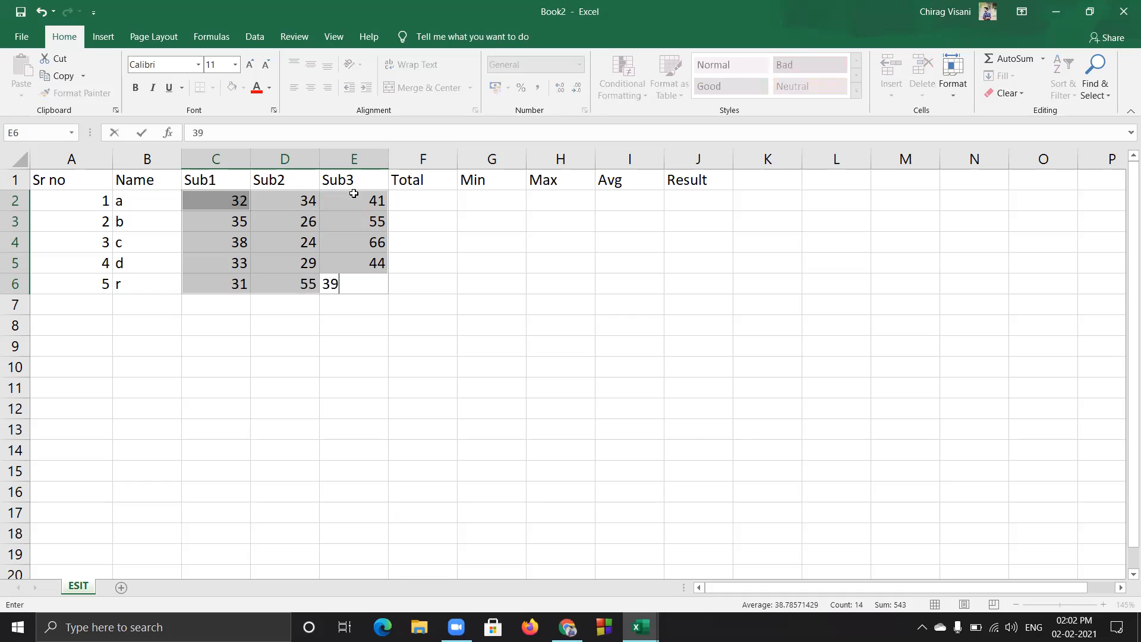
{"action": "key", "text": "Return"}
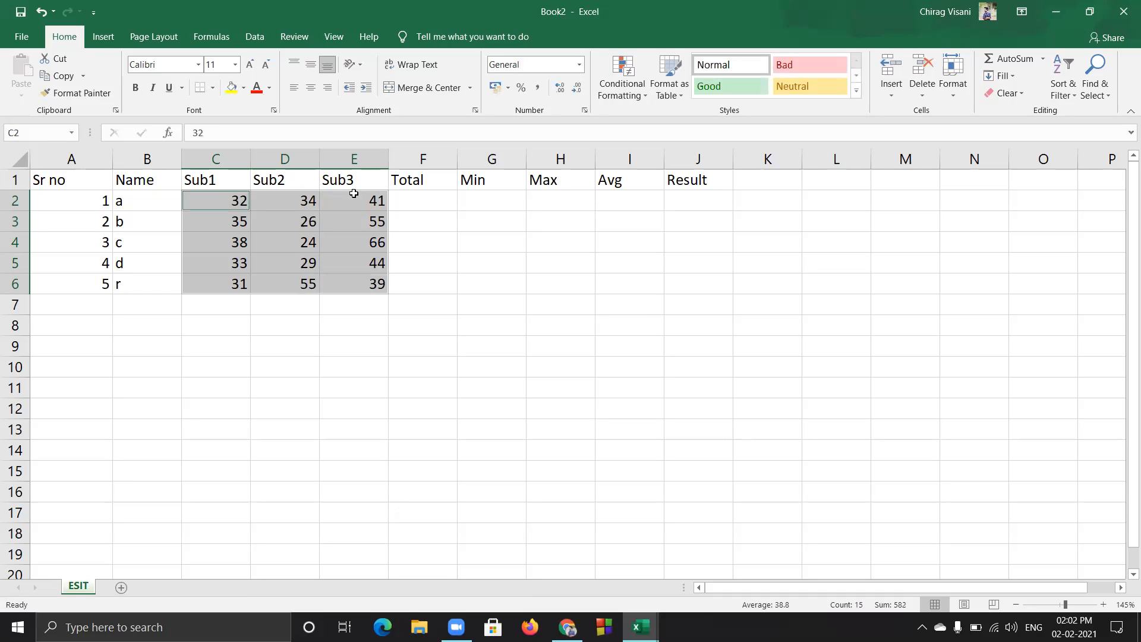
Review the filled marks range C2:E6 by selecting it again from C2, and return to the Total cell F2
{"action": "left_click", "coordinate": [422, 200]}
{"action": "left_click", "coordinate": [413, 226]}
{"action": "left_click", "coordinate": [414, 202]}
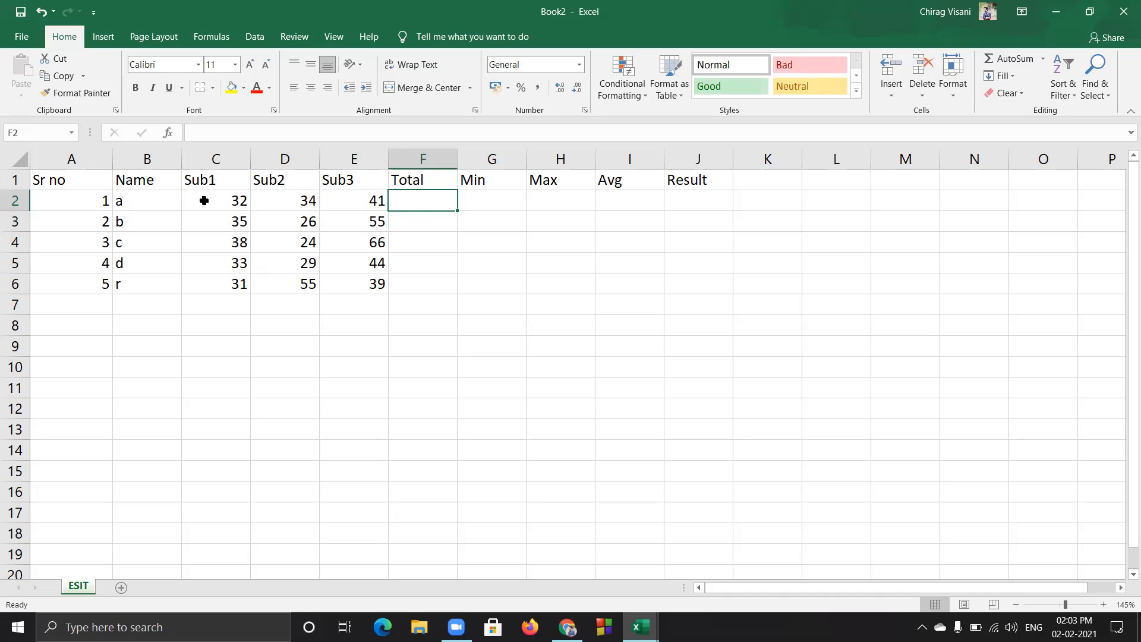
{"action": "left_click_drag", "start_coordinate": [204, 200], "coordinate": [349, 292]}
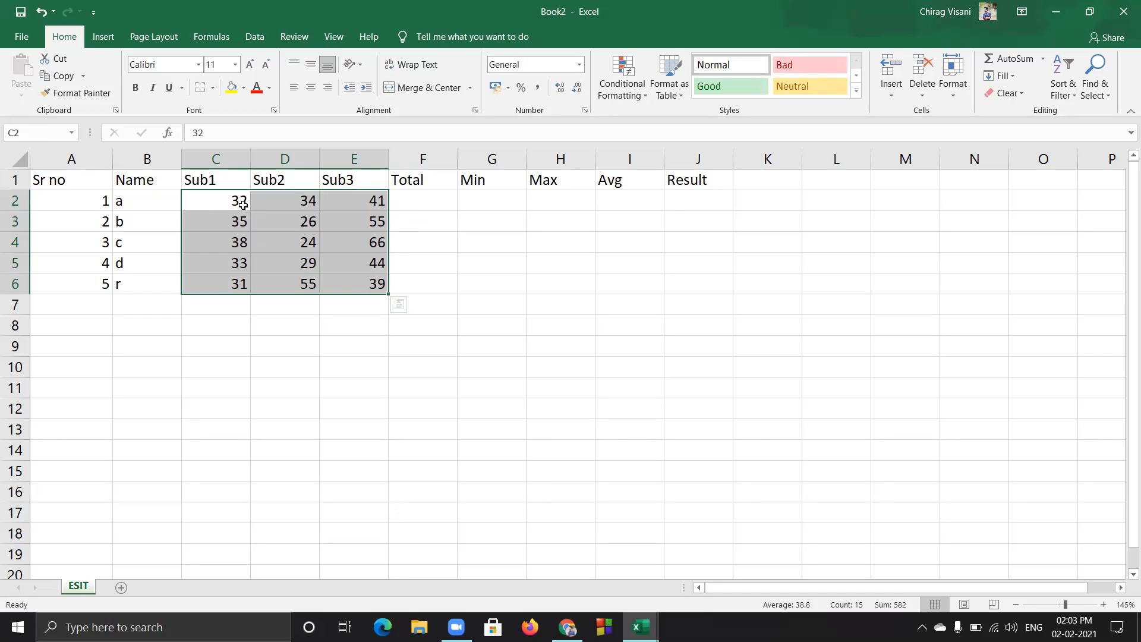
{"action": "left_click", "coordinate": [216, 204], "text": "ctrl"}
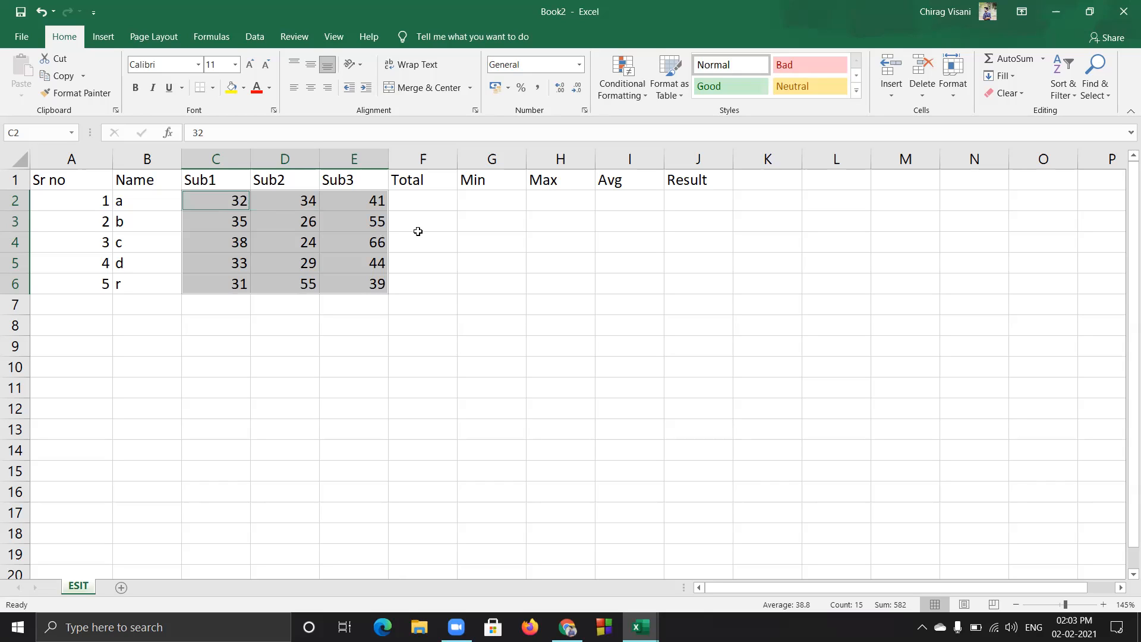
{"action": "left_click", "coordinate": [403, 205]}
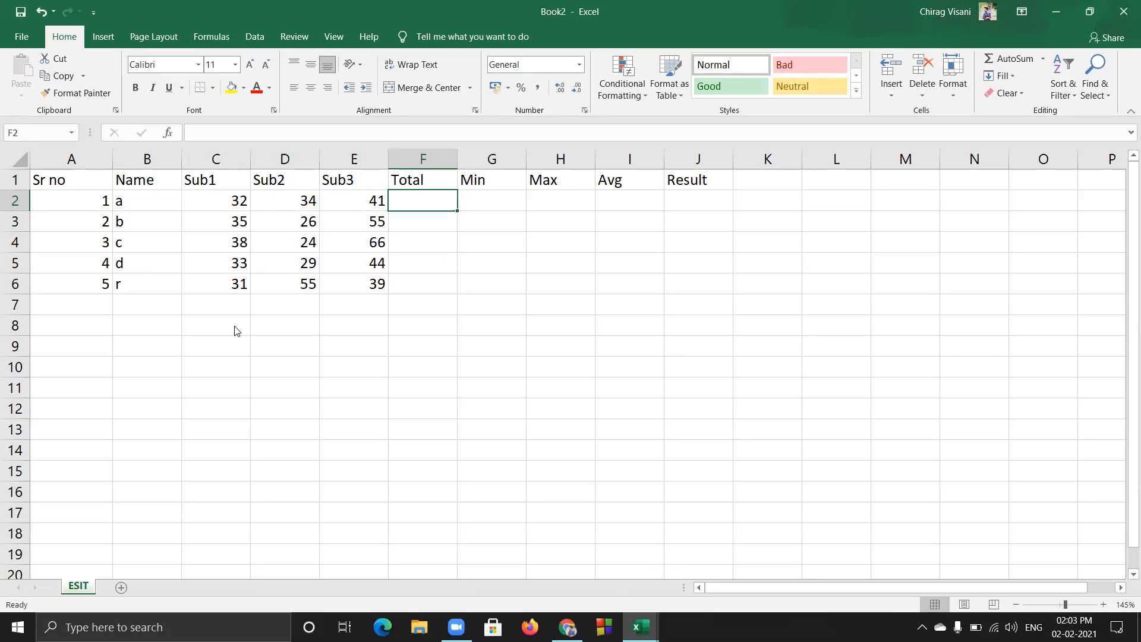
Examine each student's Sub1 to Sub3 marks row by row, from row 2 to row 6
{"action": "left_click", "coordinate": [440, 207]}
{"action": "left_click", "coordinate": [382, 205]}
{"action": "left_click", "coordinate": [285, 201]}
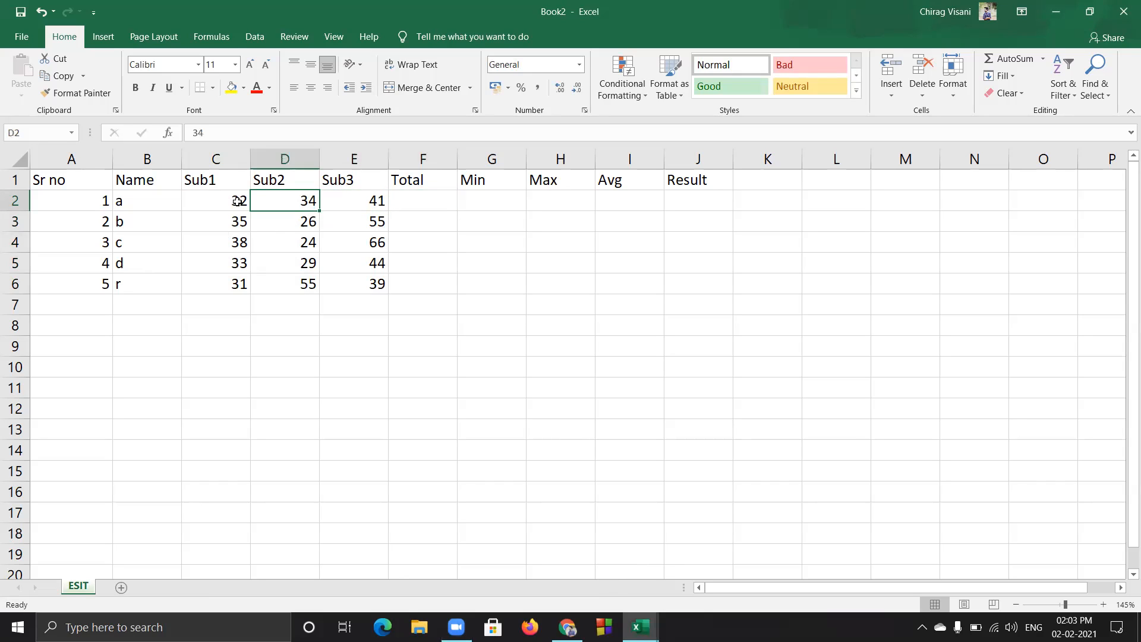
{"action": "left_click", "coordinate": [236, 200]}
{"action": "left_click_drag", "start_coordinate": [213, 202], "coordinate": [363, 201]}
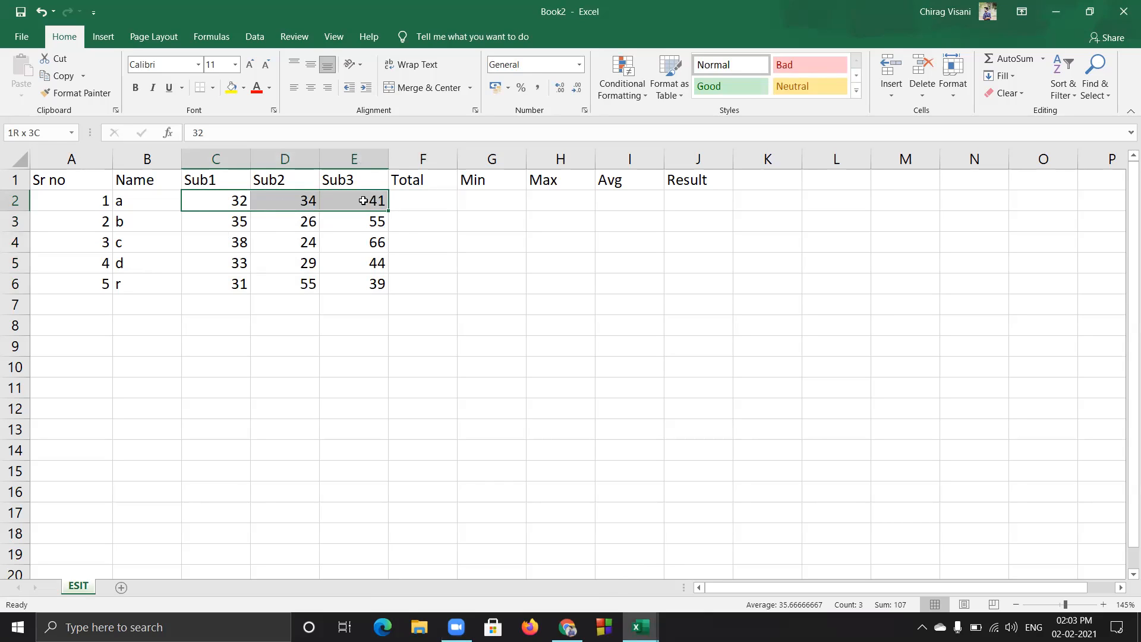
{"action": "left_click_drag", "start_coordinate": [364, 201], "coordinate": [364, 201]}
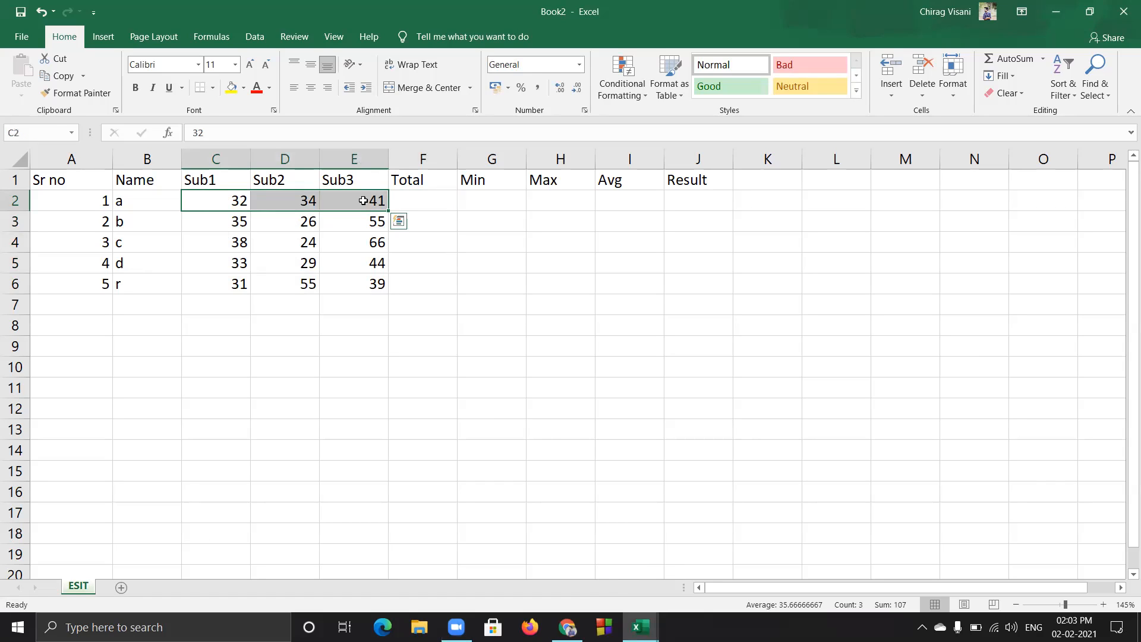
{"action": "left_click", "coordinate": [229, 228]}
{"action": "left_click_drag", "start_coordinate": [261, 228], "coordinate": [357, 220]}
{"action": "left_click_drag", "start_coordinate": [227, 245], "coordinate": [349, 242]}
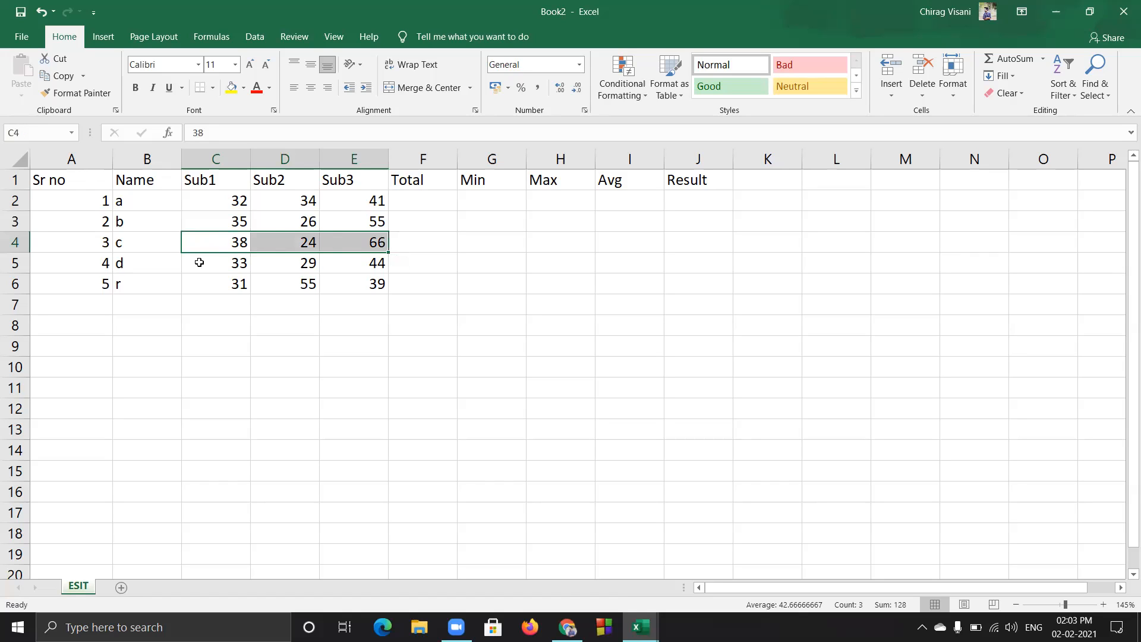
{"action": "left_click_drag", "start_coordinate": [209, 260], "coordinate": [344, 262]}
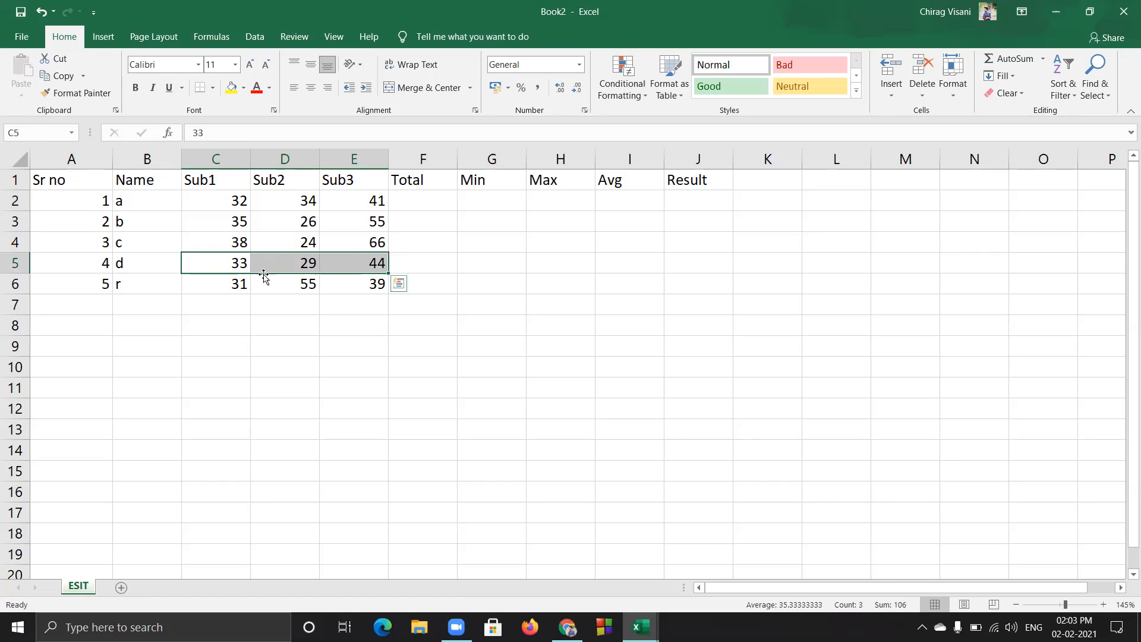
{"action": "left_click_drag", "start_coordinate": [225, 285], "coordinate": [340, 280]}
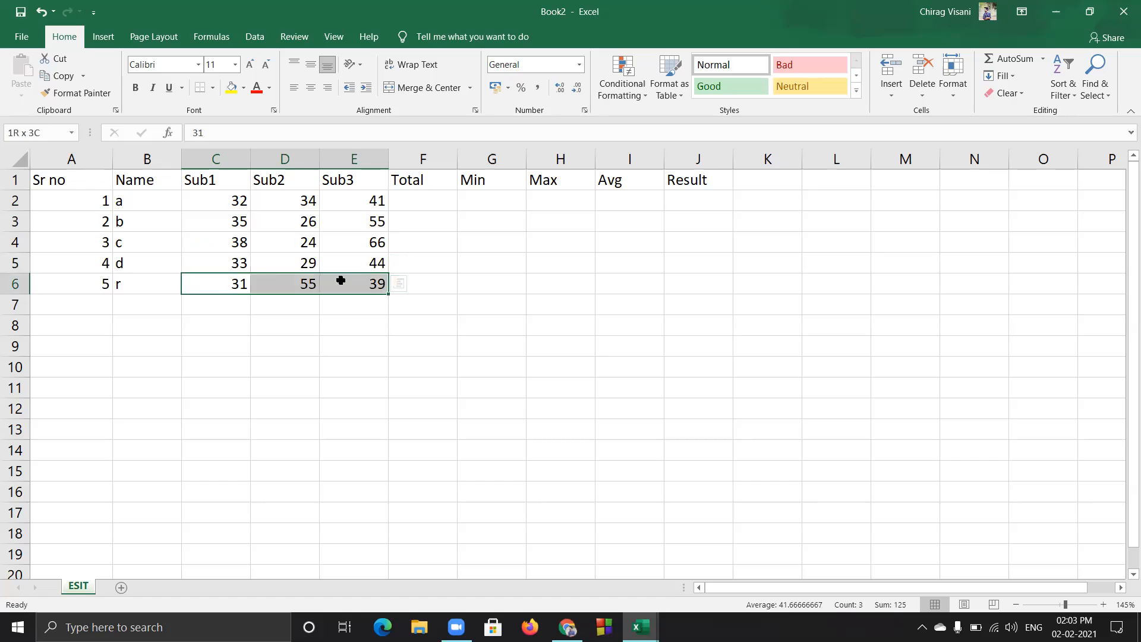
Examine the Total cell F2 for student a and the marks in C2, D2 and E2 that it covers
{"action": "left_click", "coordinate": [430, 199]}
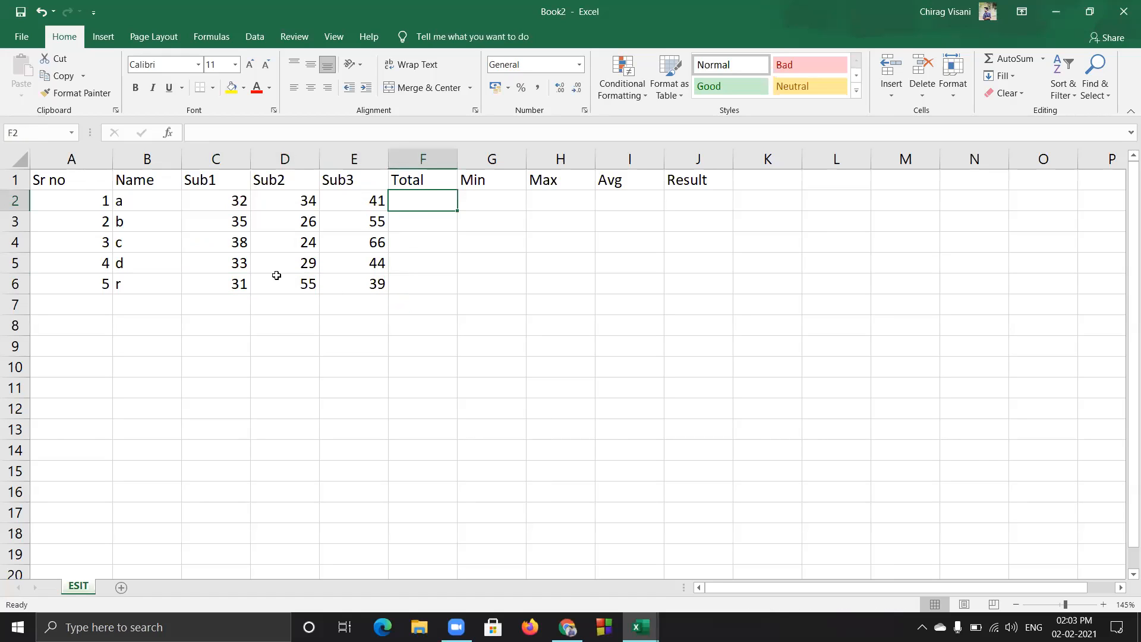
{"action": "left_click_drag", "start_coordinate": [232, 205], "coordinate": [348, 205]}
{"action": "left_click", "coordinate": [414, 202]}
{"action": "left_click", "coordinate": [420, 220]}
{"action": "left_click", "coordinate": [420, 204]}
{"action": "left_click", "coordinate": [223, 203]}
{"action": "left_click", "coordinate": [282, 205]}
{"action": "left_click", "coordinate": [353, 203]}
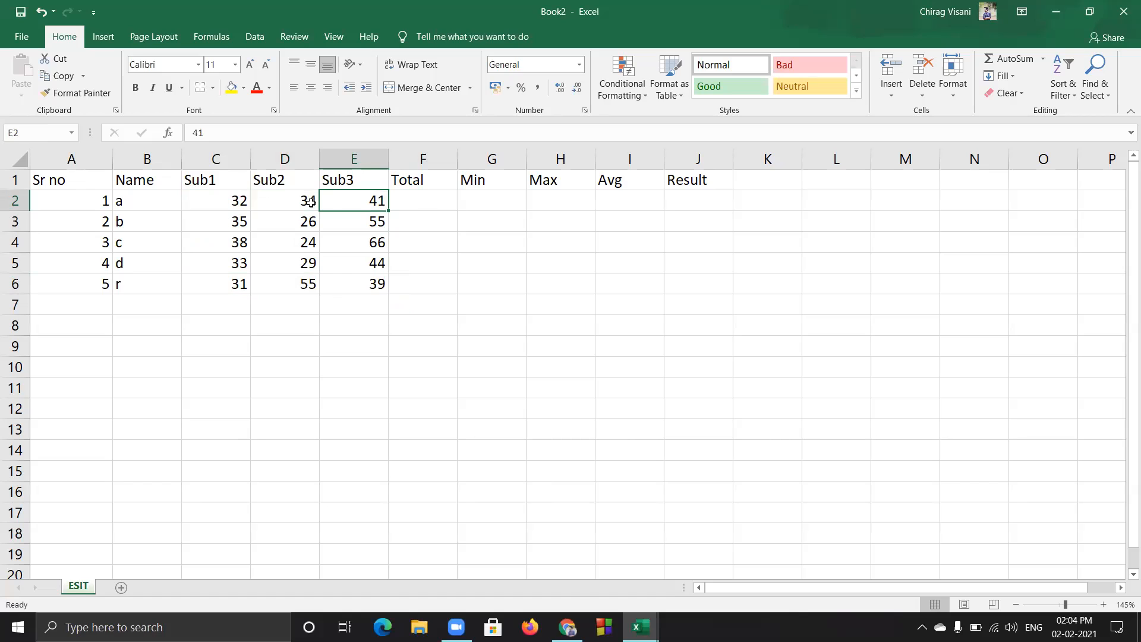
Examine student a's marks in C2:E2 and the Total cells F2 down to F6 that need sums
{"action": "left_click", "coordinate": [419, 202]}
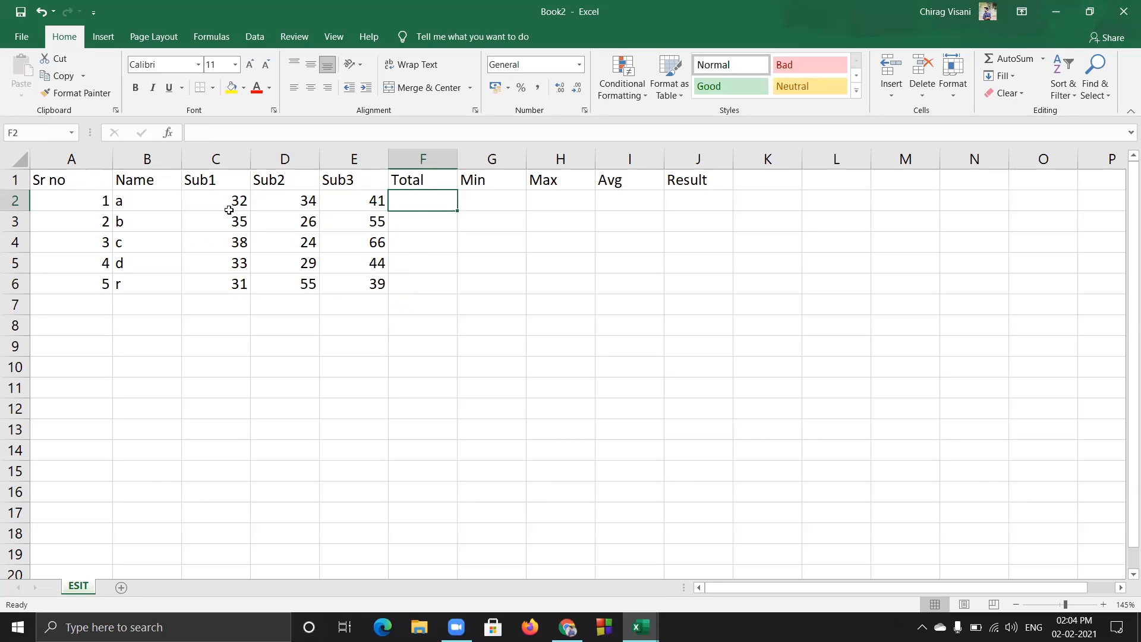
{"action": "left_click_drag", "start_coordinate": [234, 205], "coordinate": [344, 202]}
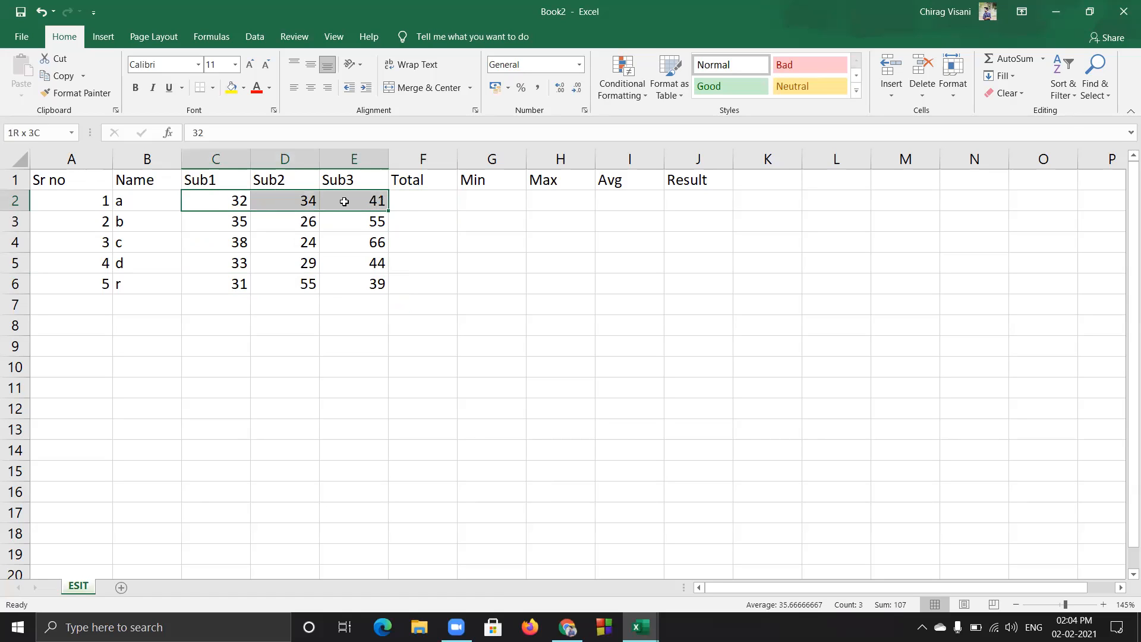
{"action": "left_click", "coordinate": [446, 198]}
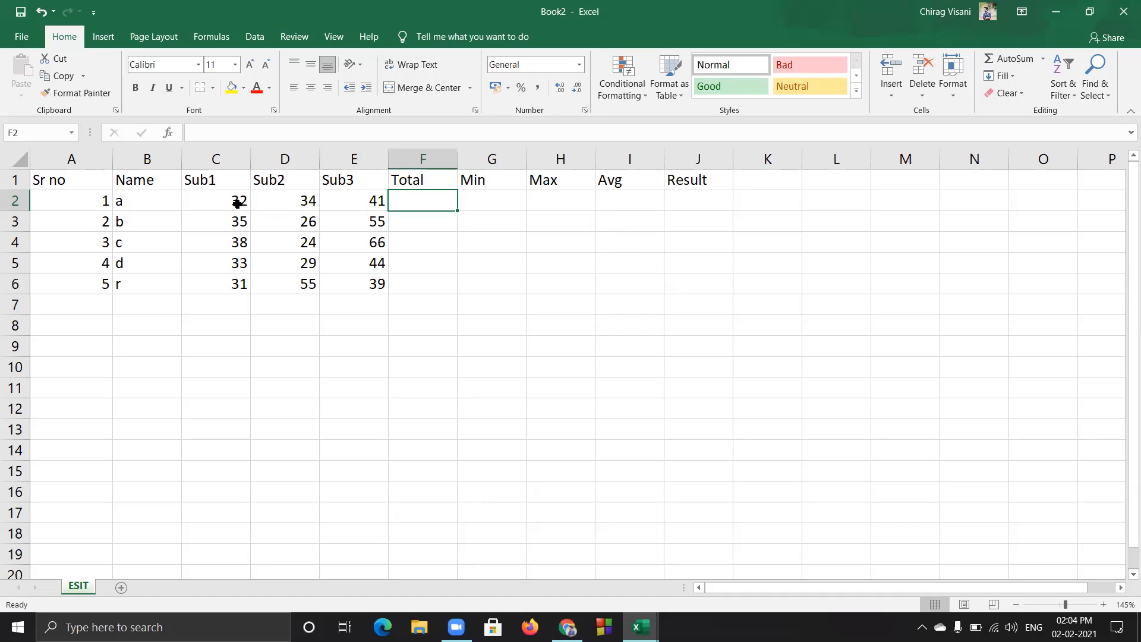
{"action": "left_click", "coordinate": [447, 217]}
{"action": "left_click", "coordinate": [436, 206]}
{"action": "left_click", "coordinate": [434, 224]}
{"action": "left_click", "coordinate": [433, 247]}
{"action": "left_click", "coordinate": [430, 269]}
{"action": "left_click", "coordinate": [428, 291]}
{"action": "left_click", "coordinate": [411, 204]}
{"action": "left_click", "coordinate": [416, 226]}
{"action": "left_click", "coordinate": [422, 261]}
{"action": "left_click", "coordinate": [420, 281]}
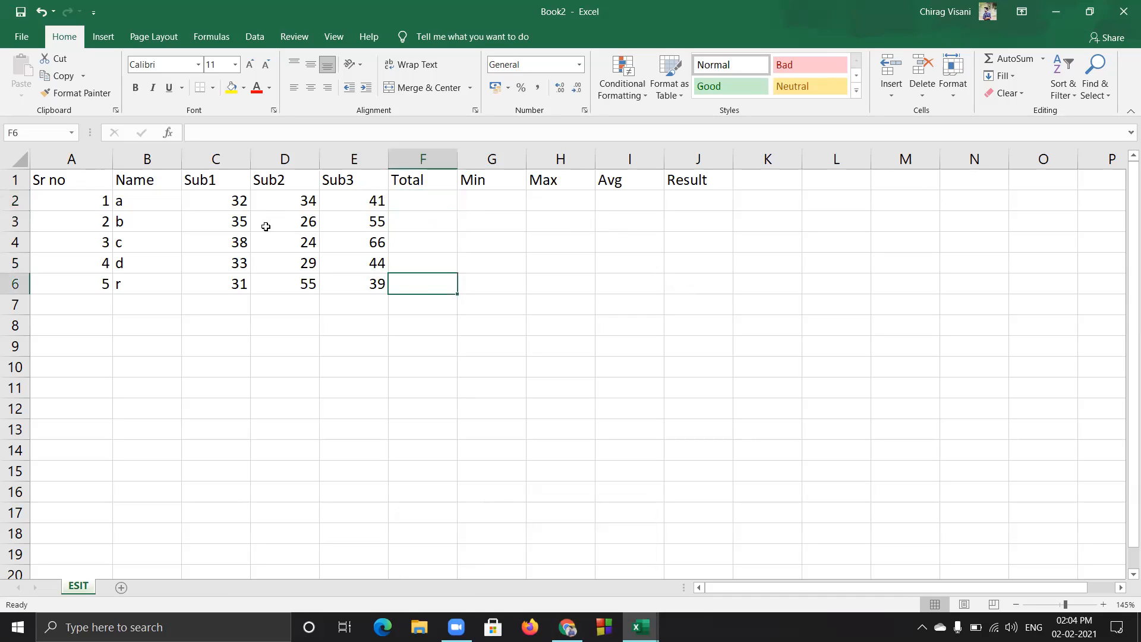
Examine the marks ranges C2:E2 and C3:E3 together with their matching Total cells F2 and F3
{"action": "left_click_drag", "start_coordinate": [229, 204], "coordinate": [365, 202]}
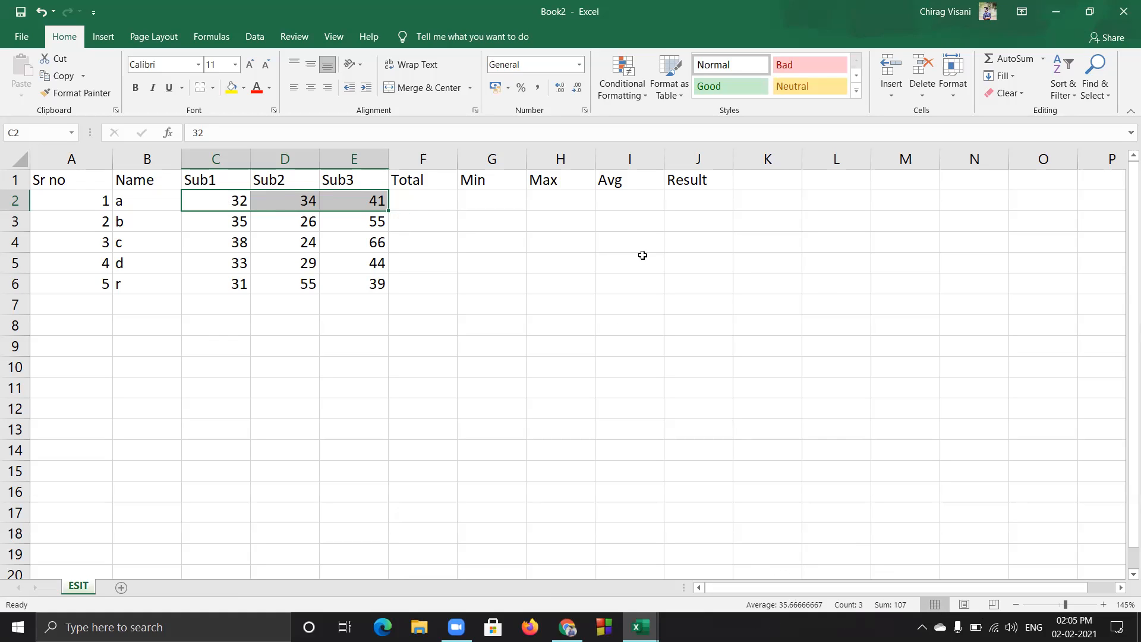
{"action": "left_click", "coordinate": [427, 215]}
{"action": "left_click", "coordinate": [459, 209]}
{"action": "left_click", "coordinate": [426, 201]}
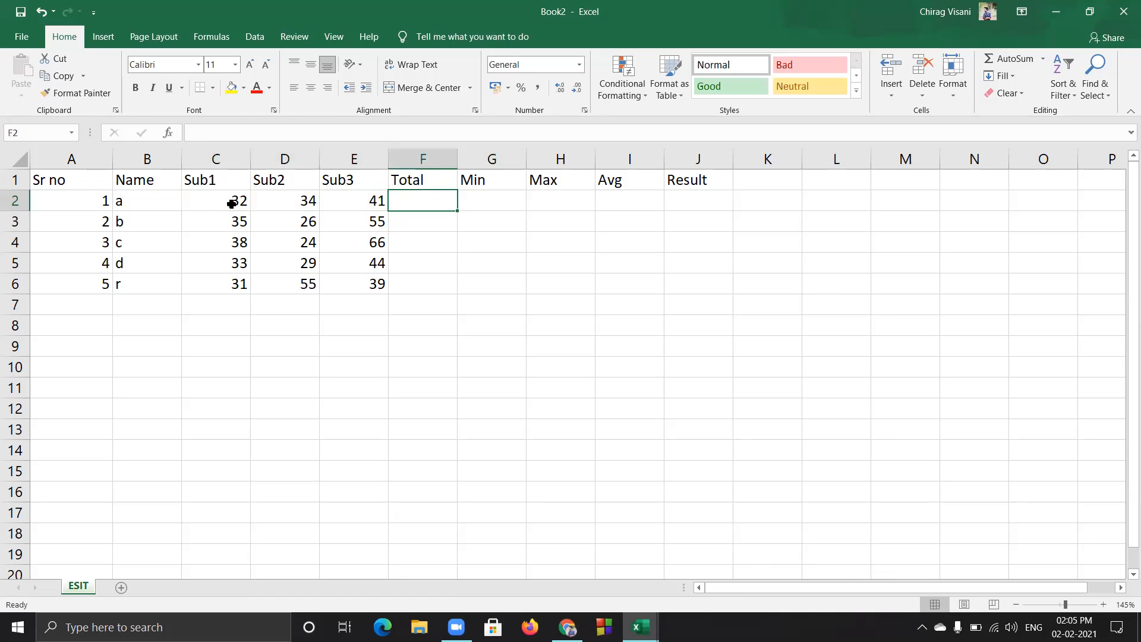
{"action": "left_click_drag", "start_coordinate": [225, 220], "coordinate": [361, 223]}
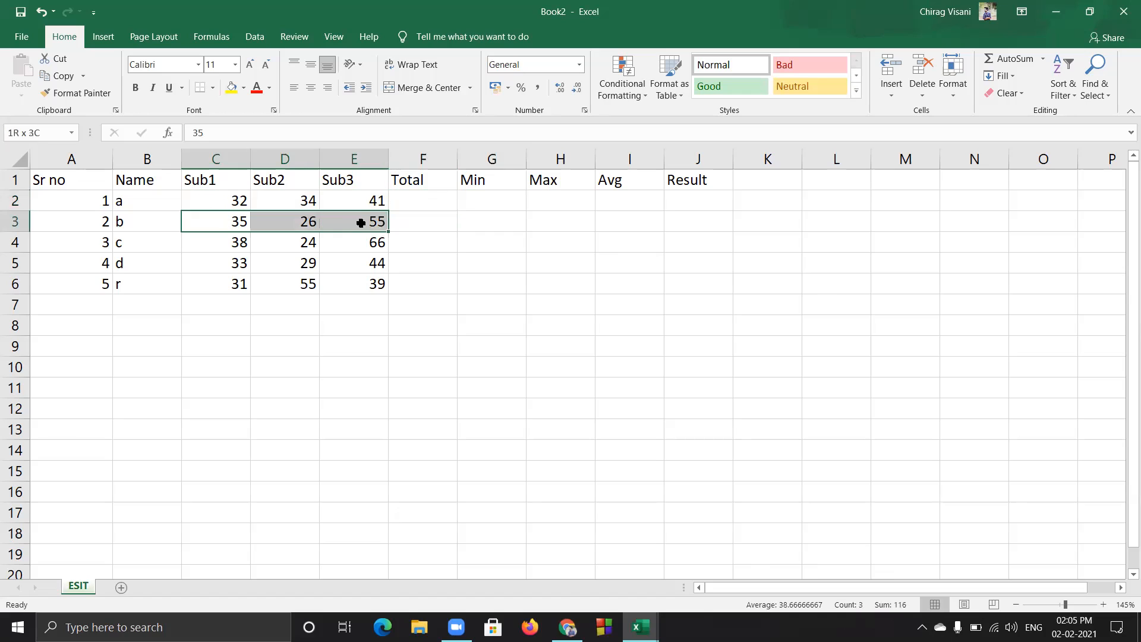
{"action": "left_click", "coordinate": [428, 219]}
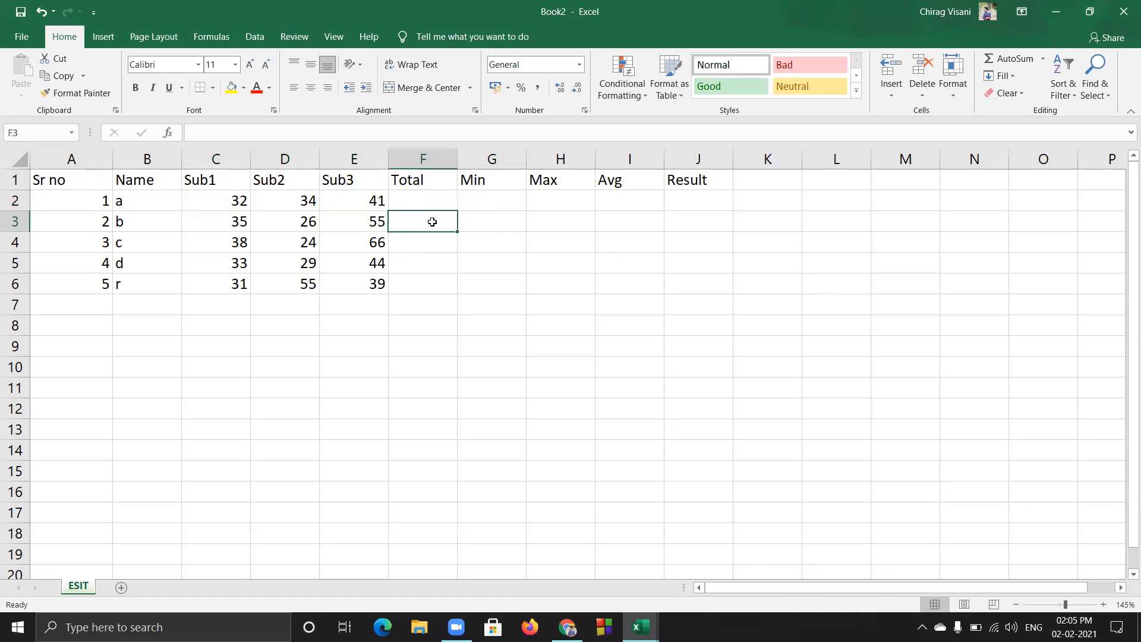
{"action": "left_click_drag", "start_coordinate": [232, 200], "coordinate": [352, 207]}
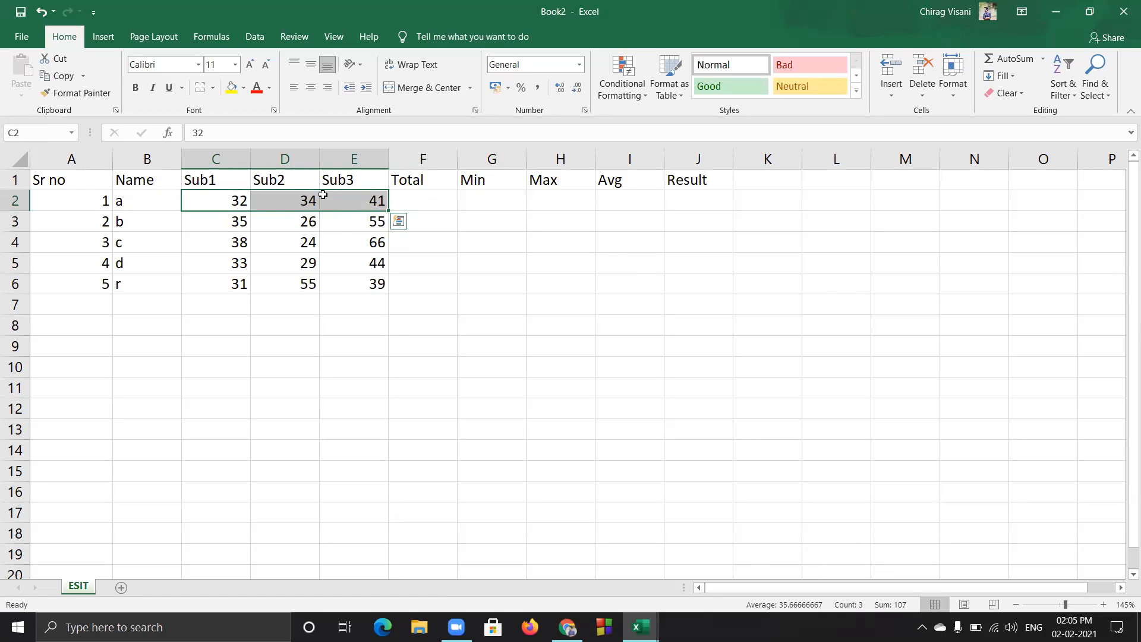
Select the non-adjacent marks cells C2, E2, E6 and C6 together to read their combined sum
{"action": "left_click", "coordinate": [273, 238]}
{"action": "left_click", "coordinate": [235, 208]}
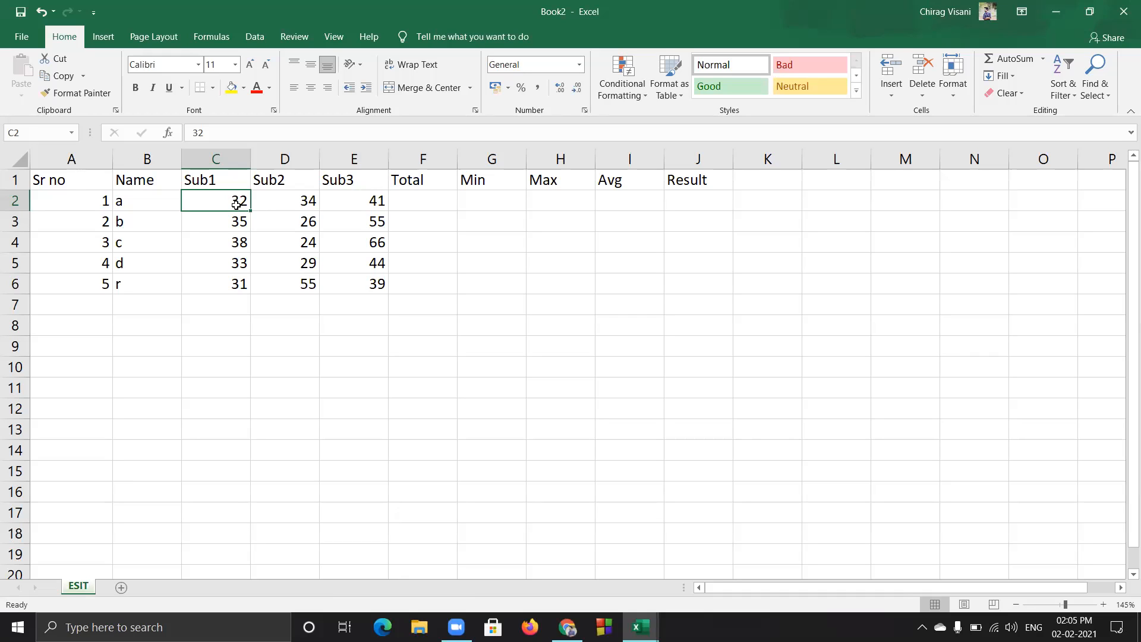
{"action": "left_click", "coordinate": [236, 205], "text": "ctrl"}
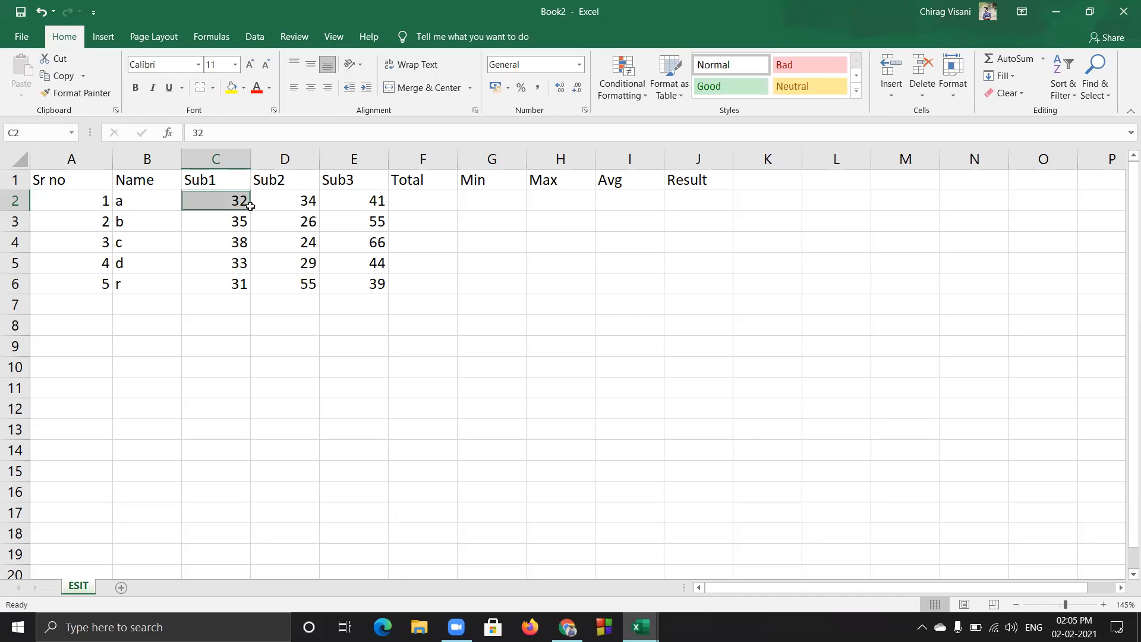
{"action": "left_click", "coordinate": [358, 200], "text": "ctrl"}
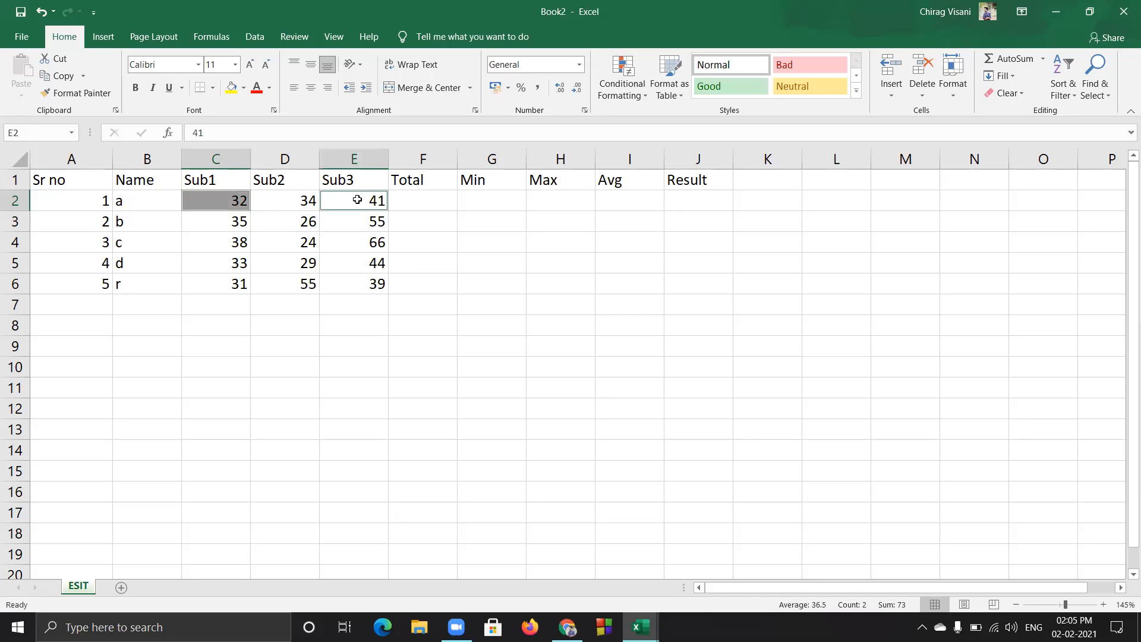
{"action": "left_click", "coordinate": [365, 283], "text": "ctrl"}
{"action": "left_click", "coordinate": [239, 283], "text": "ctrl"}
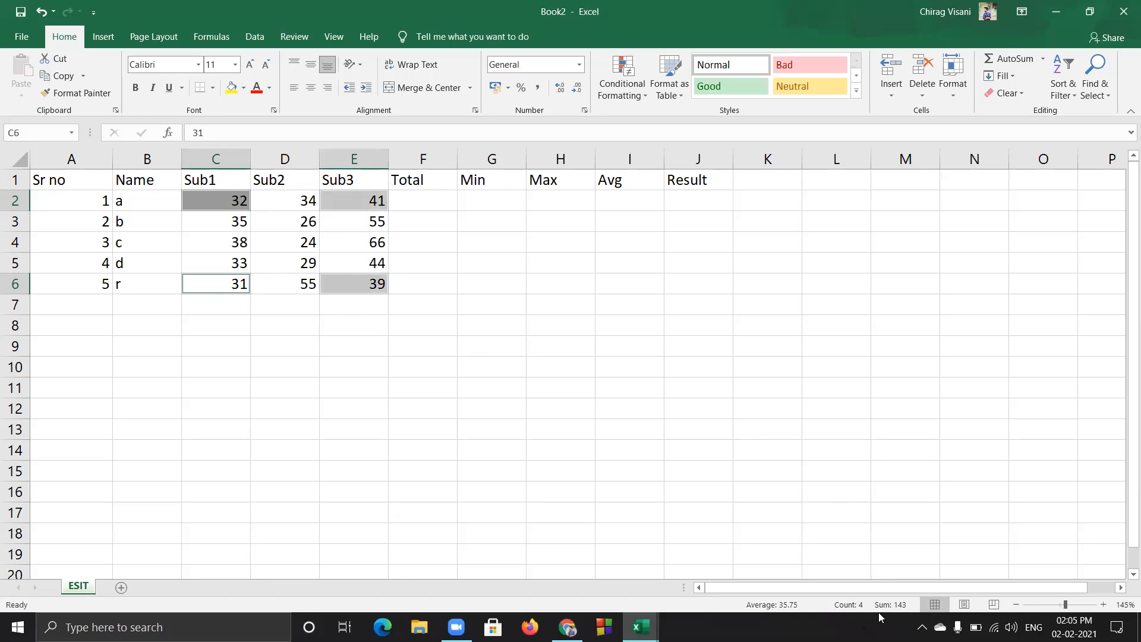
Compare the marks range C2:E2 with student a's Total cell F2 once more
{"action": "left_click", "coordinate": [433, 207]}
{"action": "left_click_drag", "start_coordinate": [211, 201], "coordinate": [363, 204]}
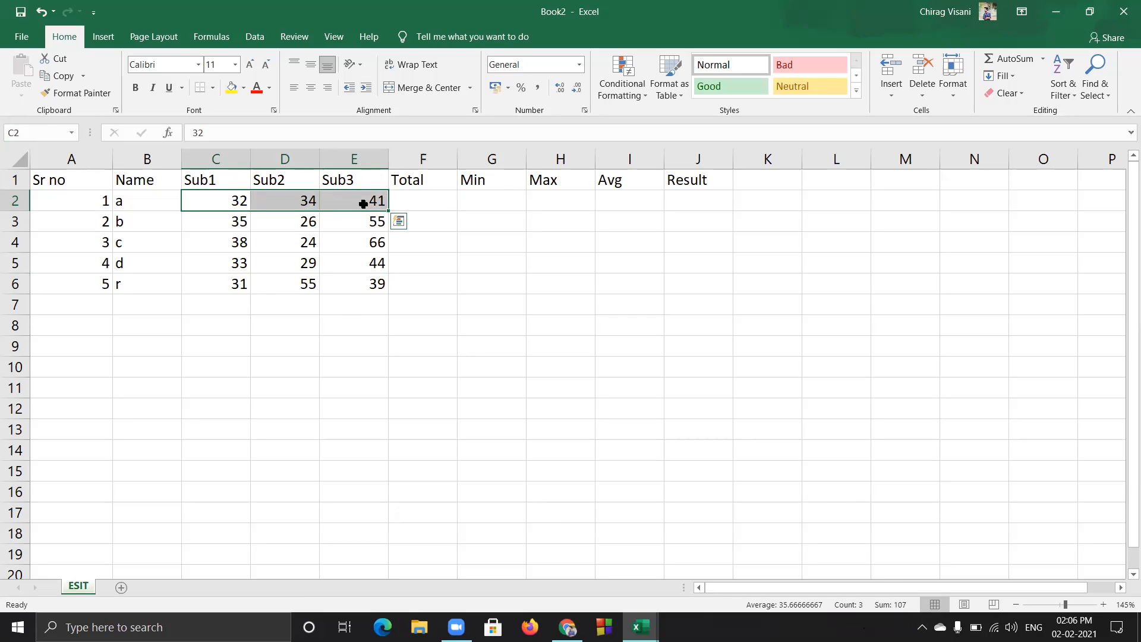
{"action": "left_click", "coordinate": [415, 202]}
{"action": "left_click_drag", "start_coordinate": [226, 198], "coordinate": [344, 204]}
{"action": "left_click", "coordinate": [416, 200]}
Apply all borders to the whole result table A1:J6, from the Sr no header to the last Result cell
{"action": "left_click", "coordinate": [235, 202]}
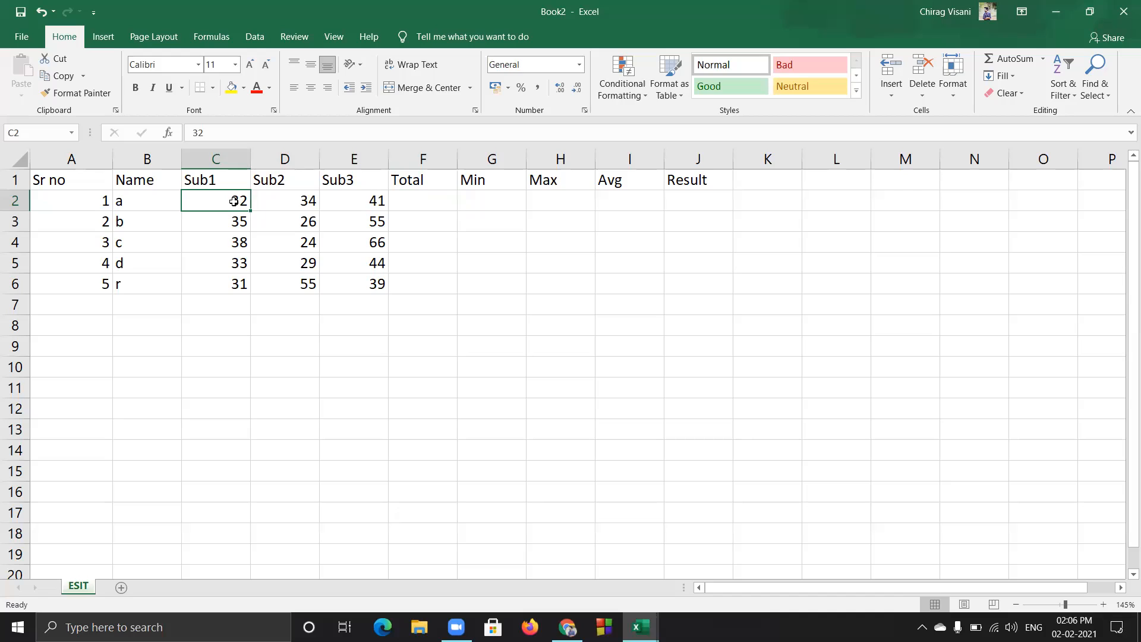
{"action": "key", "text": "Left"}
{"action": "key", "text": "Left"}
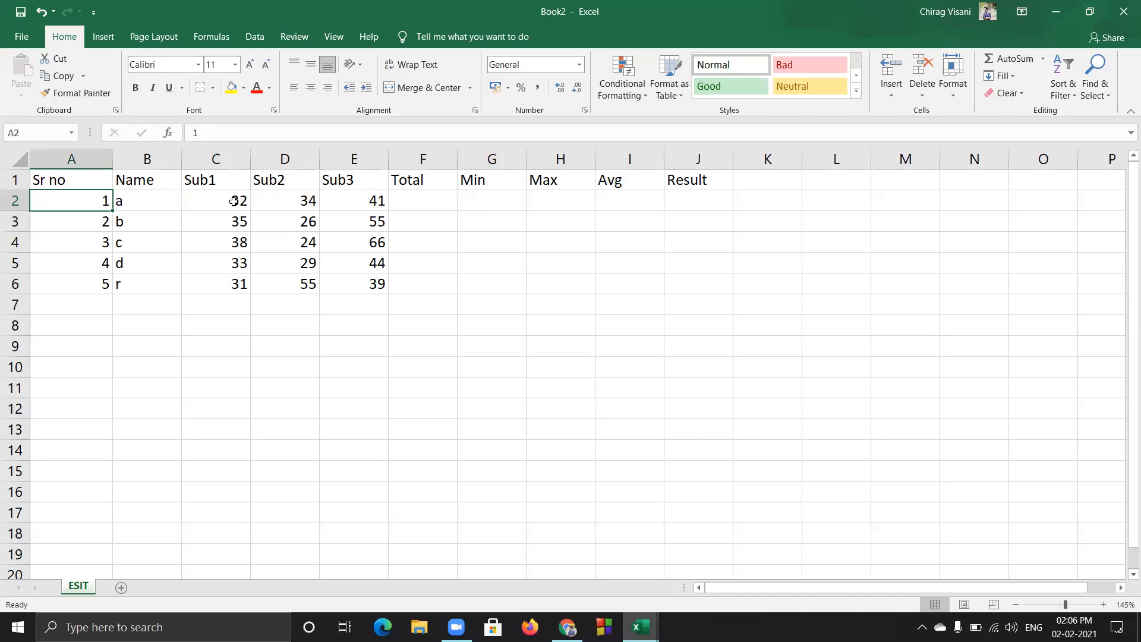
{"action": "key", "text": "Up"}
{"action": "key", "text": "ctrl+shift+Right"}
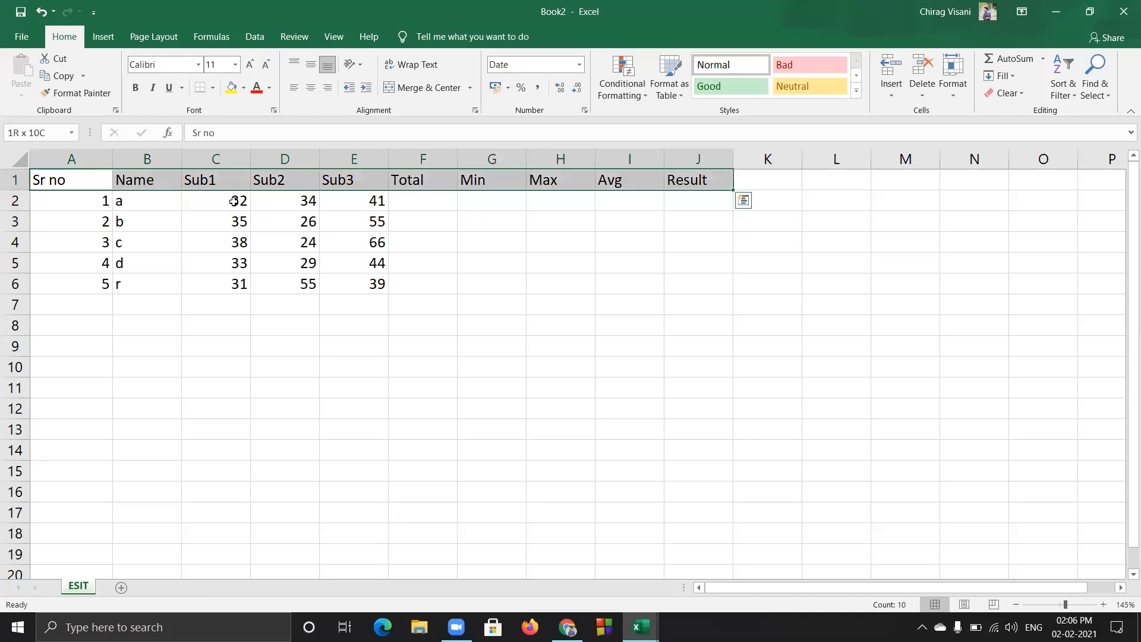
{"action": "key", "text": "ctrl+shift+Down"}
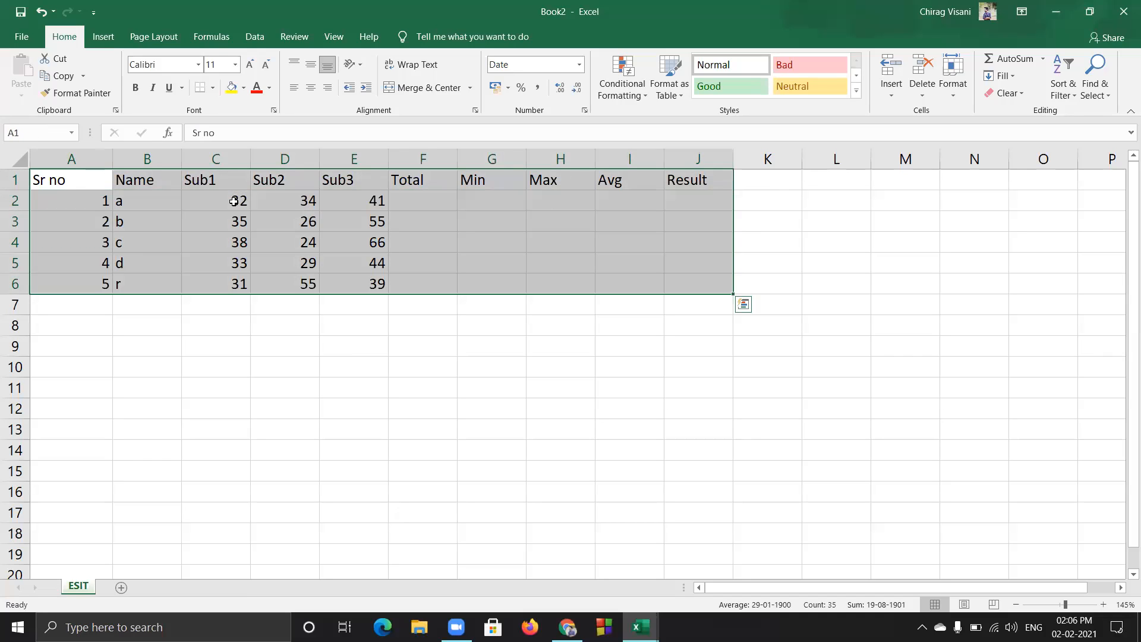
{"action": "key", "text": "alt+h"}
{"action": "key", "text": "b"}
{"action": "key", "text": "a"}
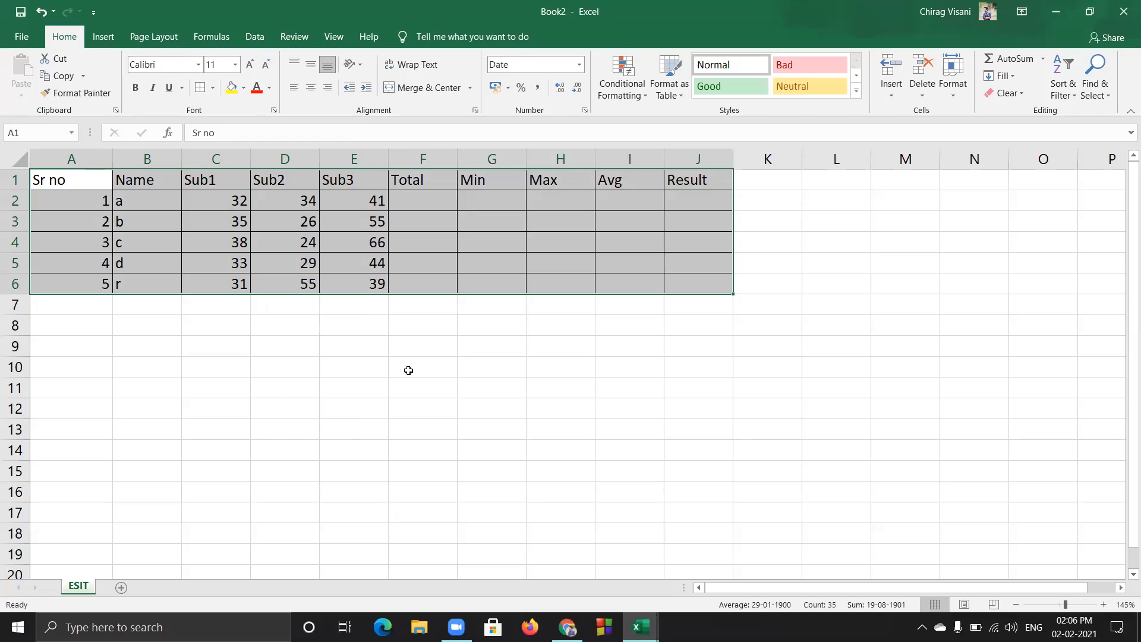
{"action": "left_click", "coordinate": [409, 371]}
Center the contents of the whole result table A1:J6 horizontally
{"action": "left_click", "coordinate": [55, 183]}
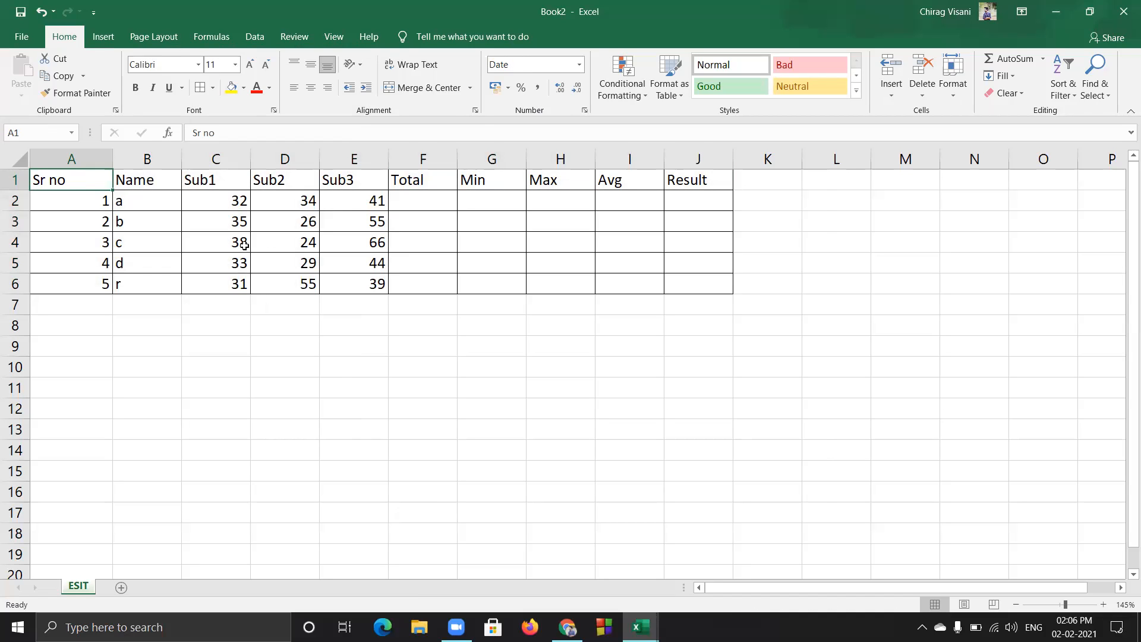
{"action": "left_click_drag", "start_coordinate": [80, 180], "coordinate": [707, 284]}
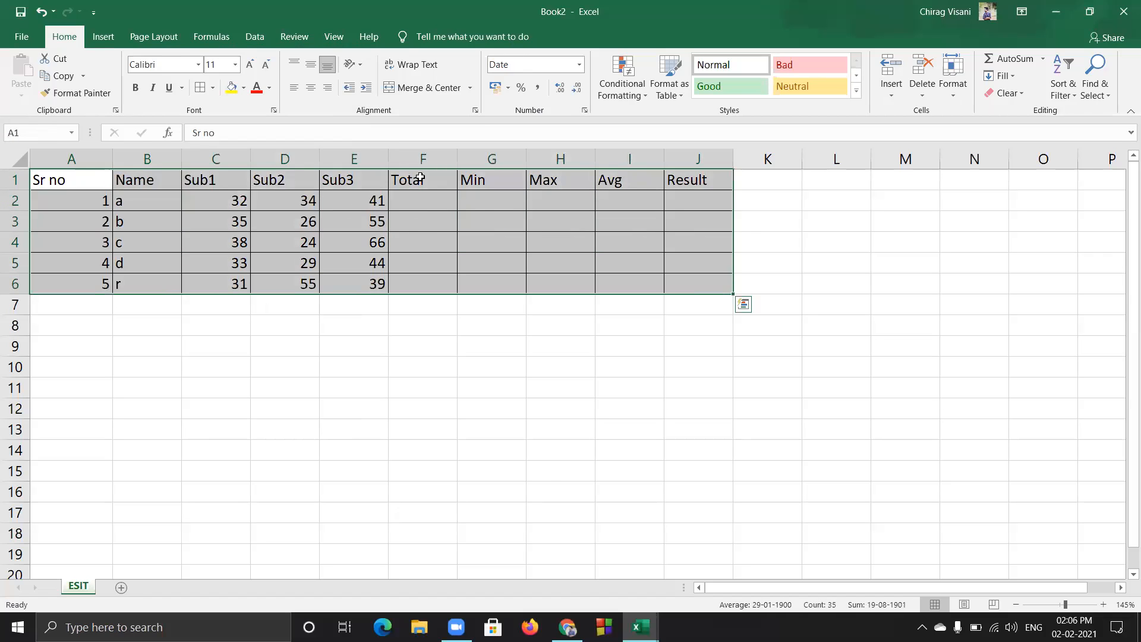
{"action": "left_click", "coordinate": [310, 88]}
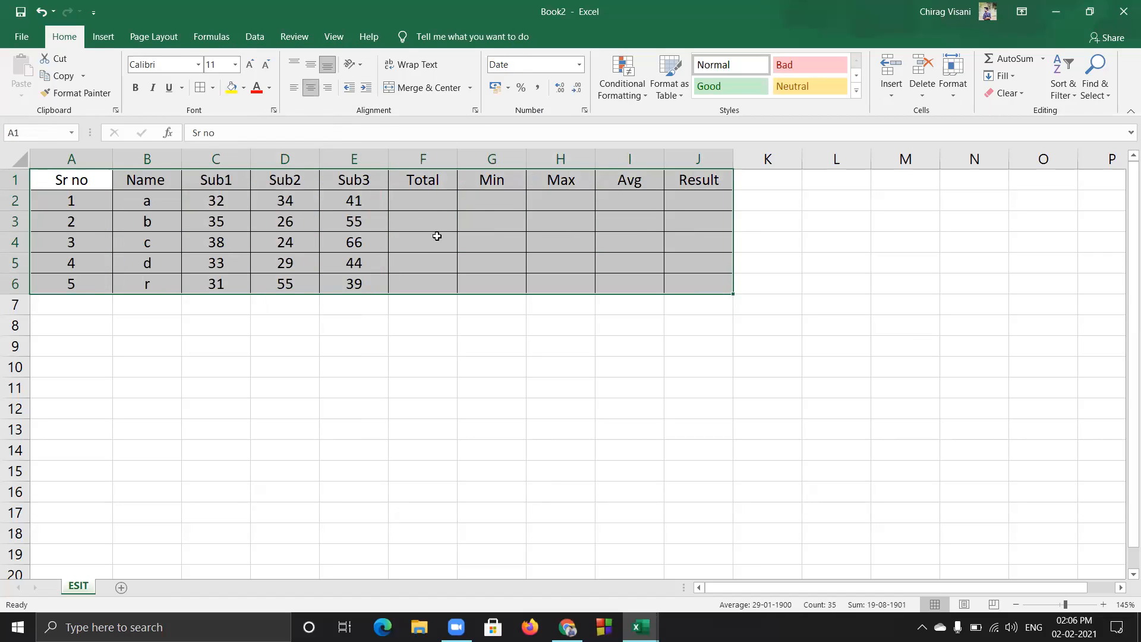
{"action": "left_click", "coordinate": [421, 224]}
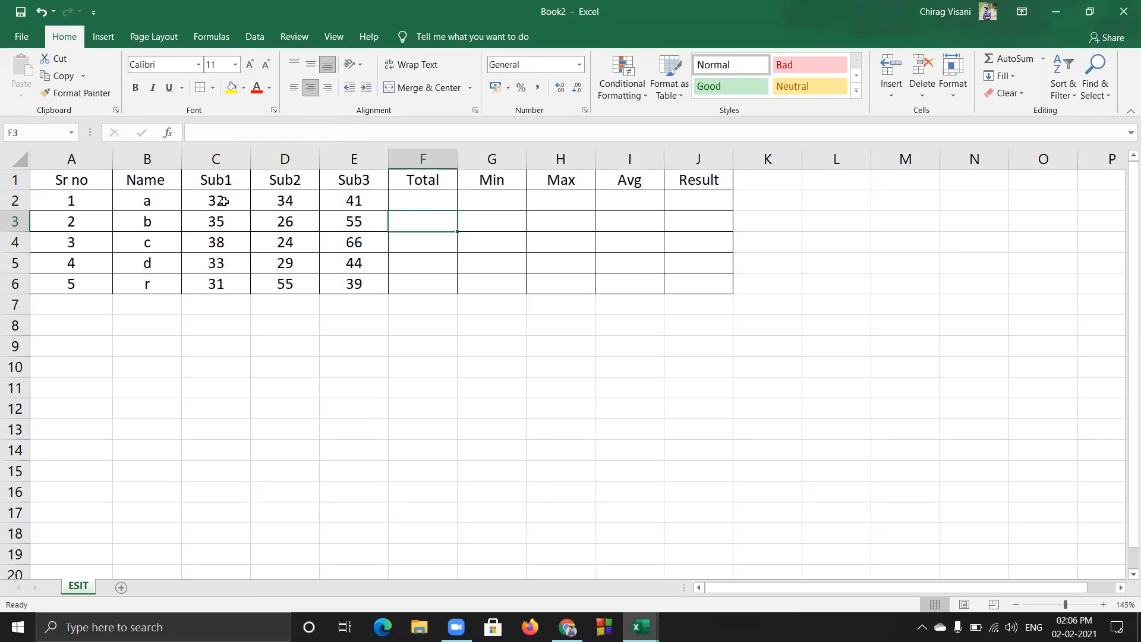
Total student a's marks in F2 with the AutoSum formula =SUM(C2:E2)
{"action": "left_click", "coordinate": [409, 204]}
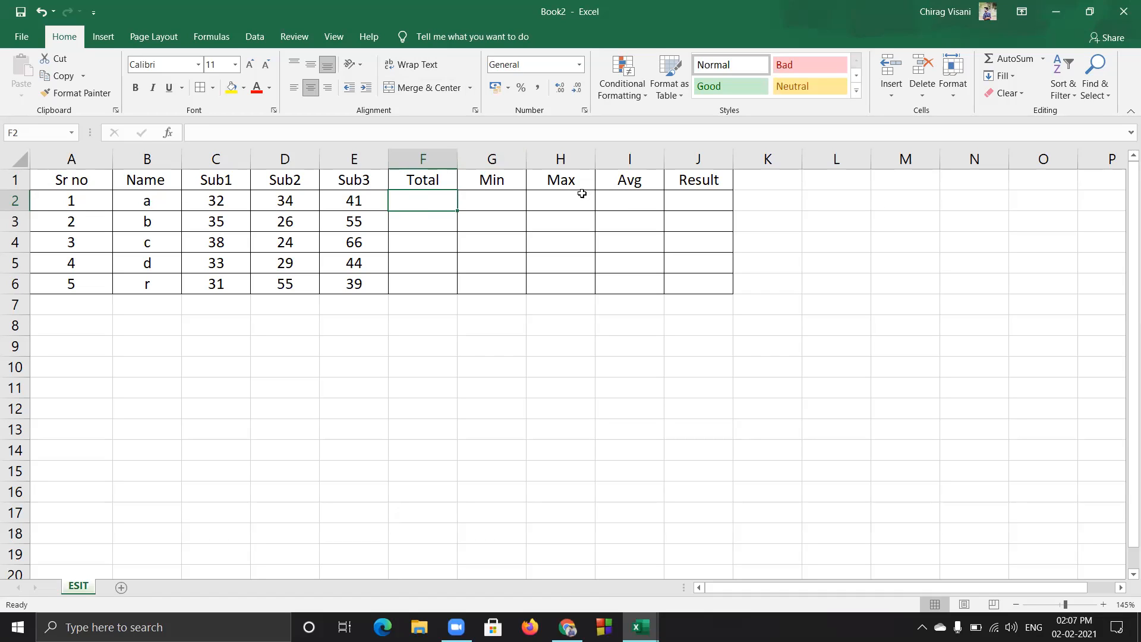
{"action": "key", "text": "alt+equal"}
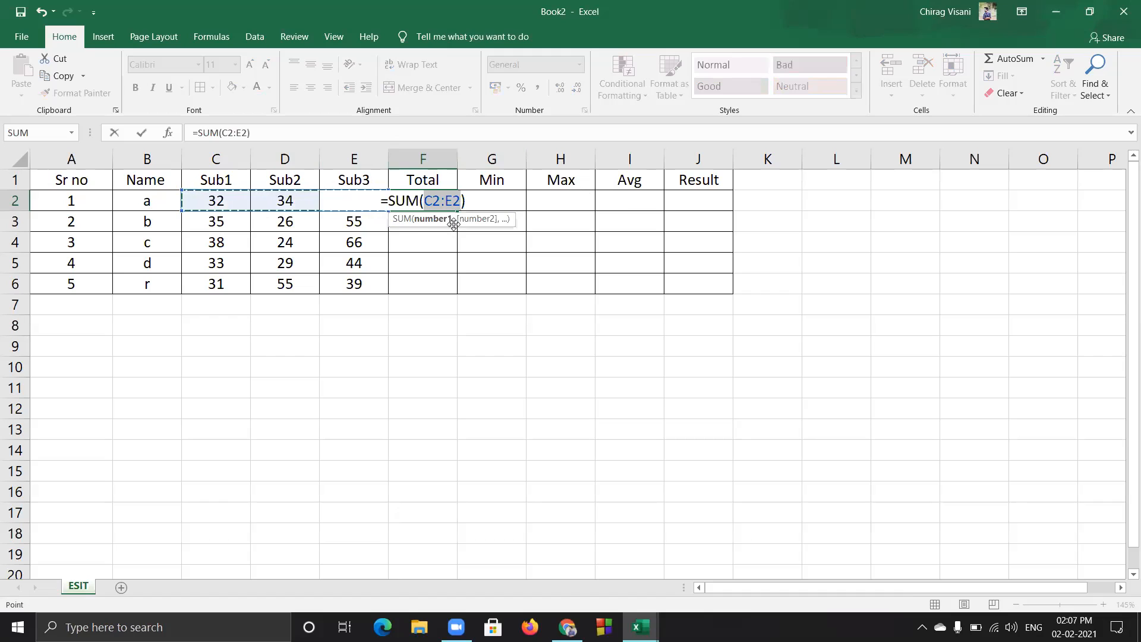
{"action": "key", "text": "Return"}
{"action": "left_click", "coordinate": [429, 199]}
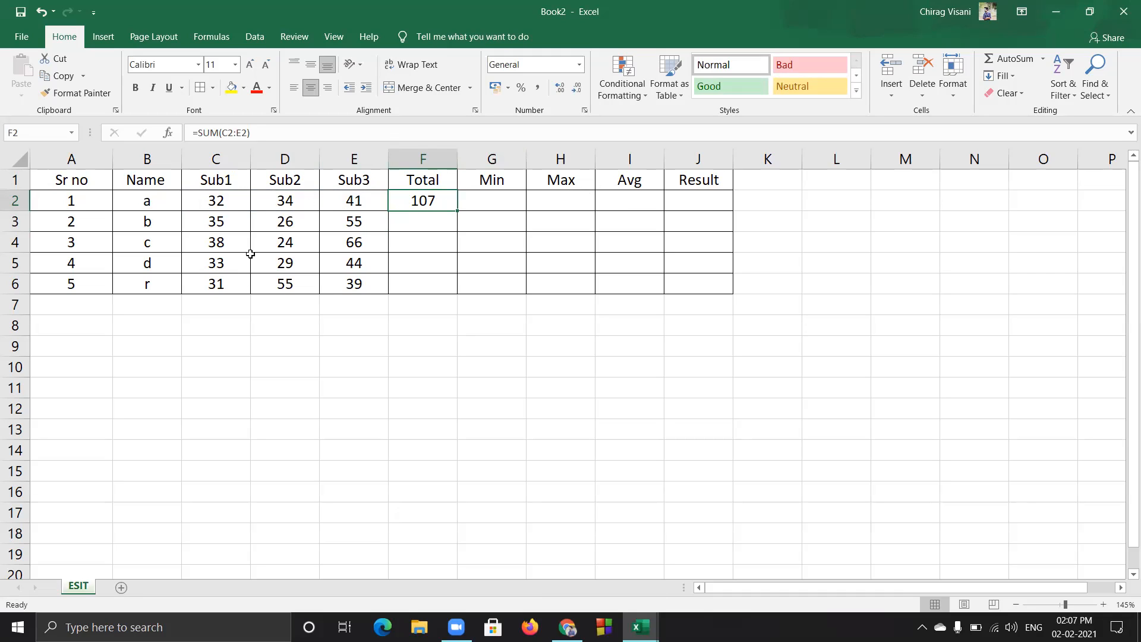
Try auto-filling the F2 sum formula down the Total column to F6 twice, undoing the fill each time
{"action": "double_click", "coordinate": [458, 212]}
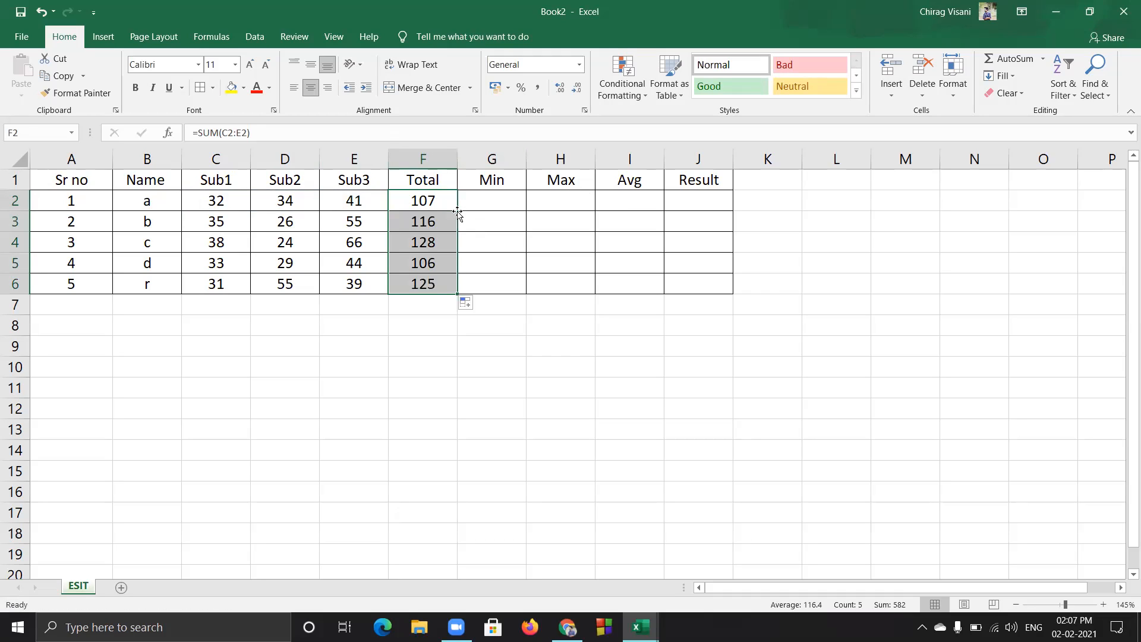
{"action": "left_click", "coordinate": [469, 208]}
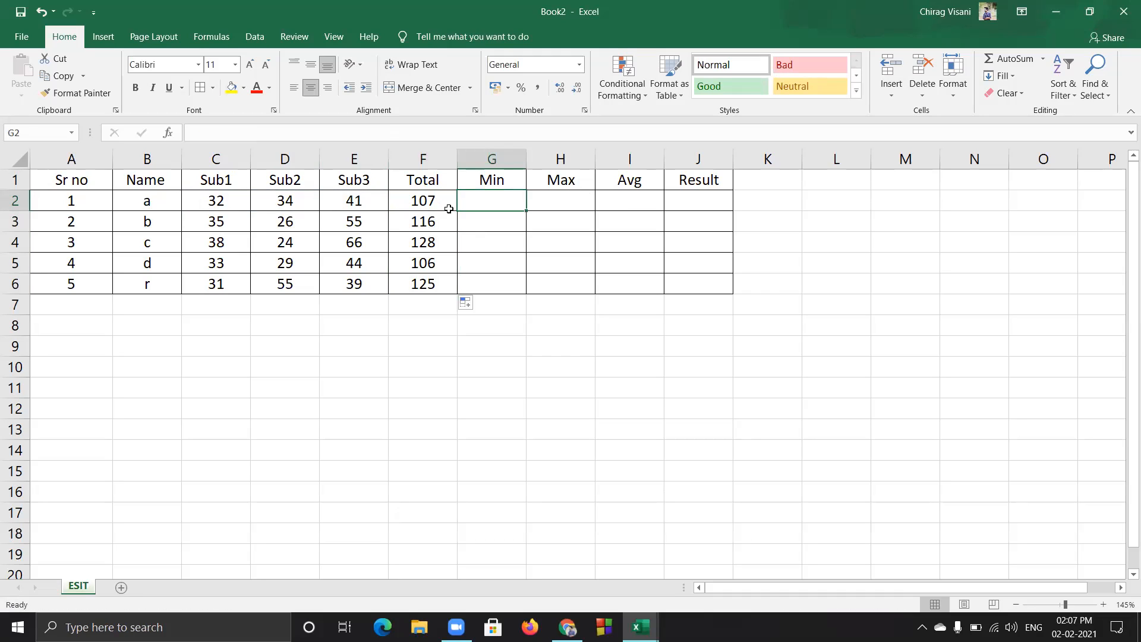
{"action": "key", "text": "ctrl+z"}
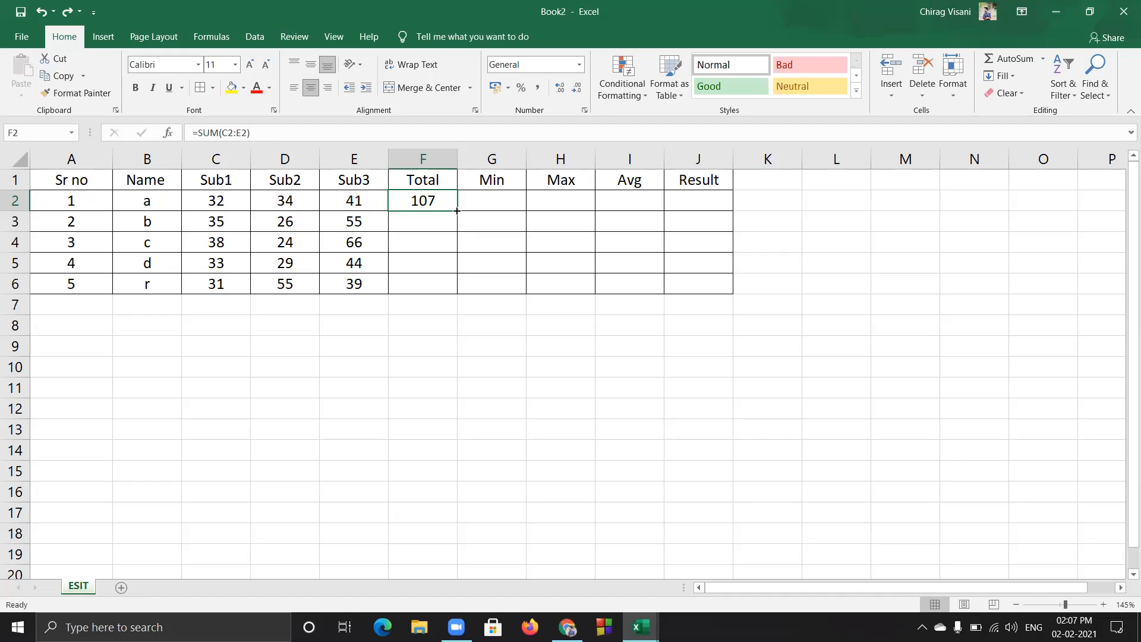
{"action": "double_click", "coordinate": [456, 210]}
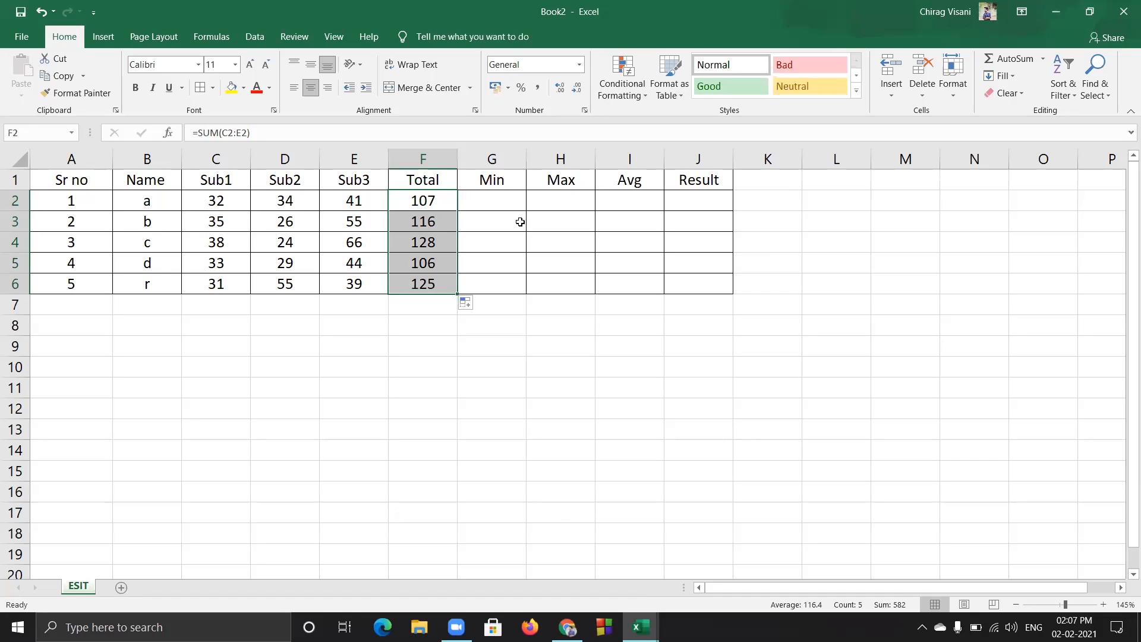
{"action": "key", "text": "ctrl+z"}
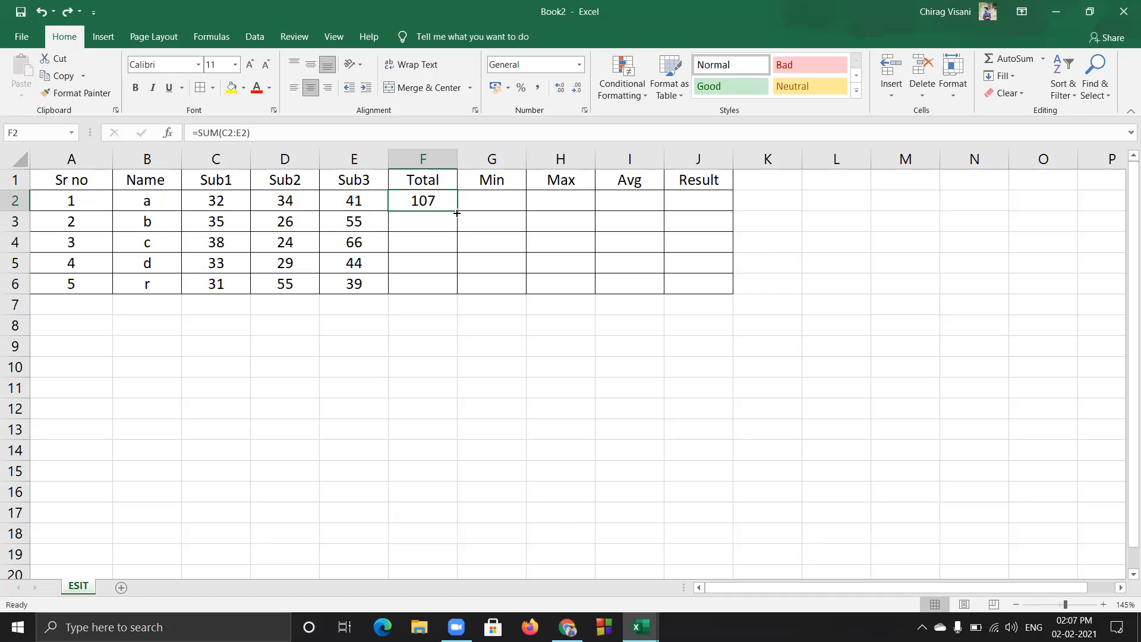
Extend the F2 sum formula manually down to F6, and undo both the fill and the sum in F2
{"action": "left_click_drag", "start_coordinate": [456, 212], "coordinate": [451, 292]}
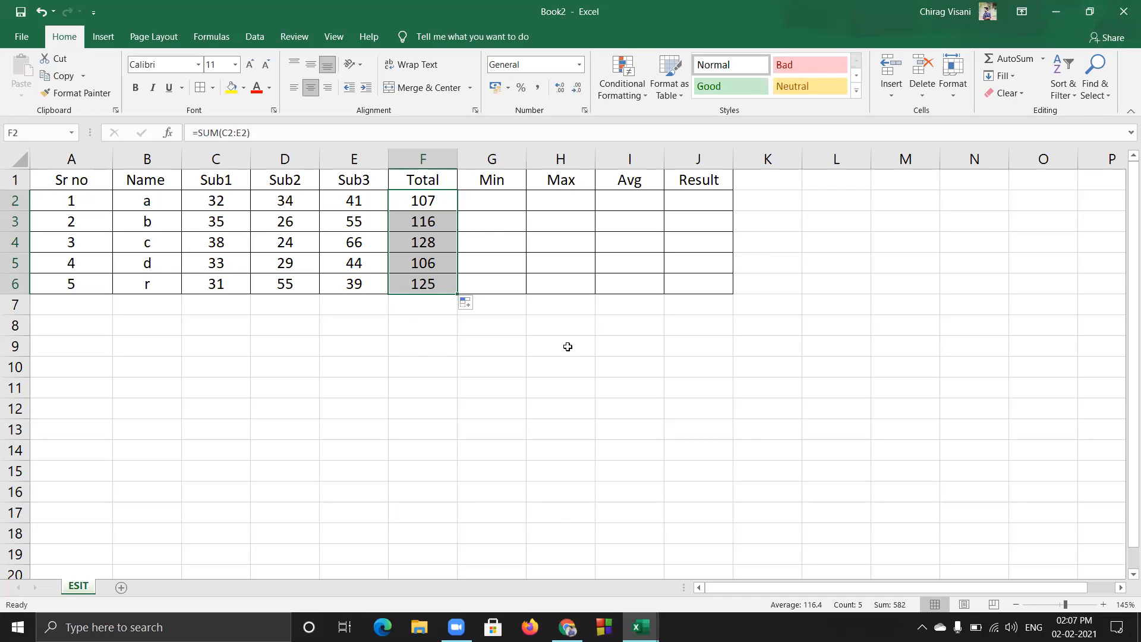
{"action": "key", "text": "ctrl+z"}
{"action": "key", "text": "ctrl+z"}
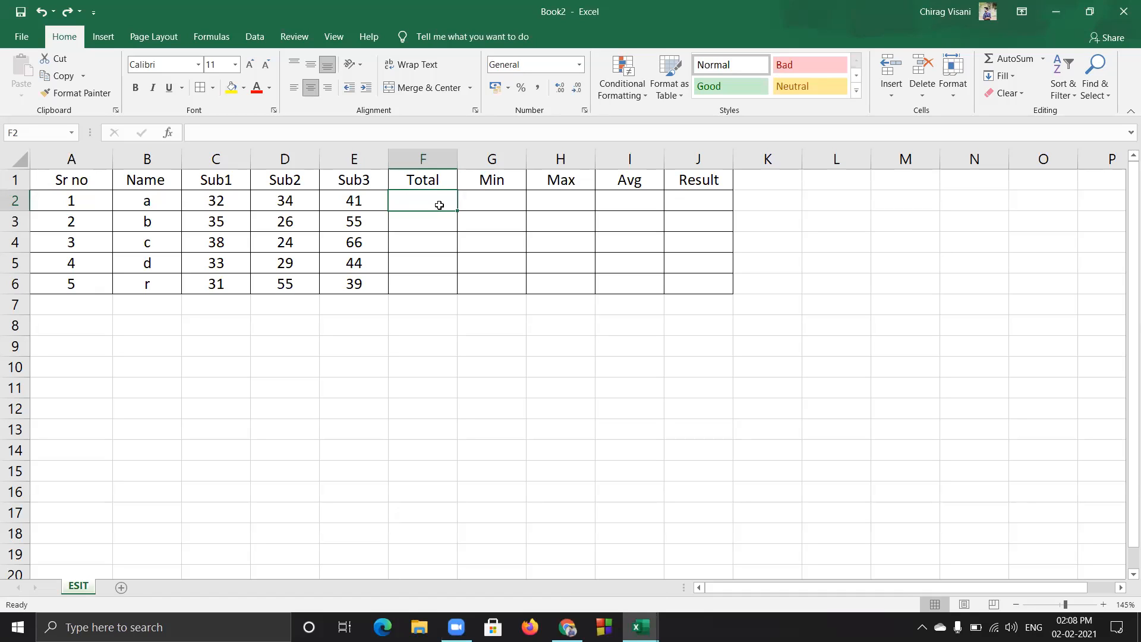
Enter the AutoSum formula =SUM(C2:E2) in the empty Total cell F2 for student a
{"action": "key", "text": "alt+="}
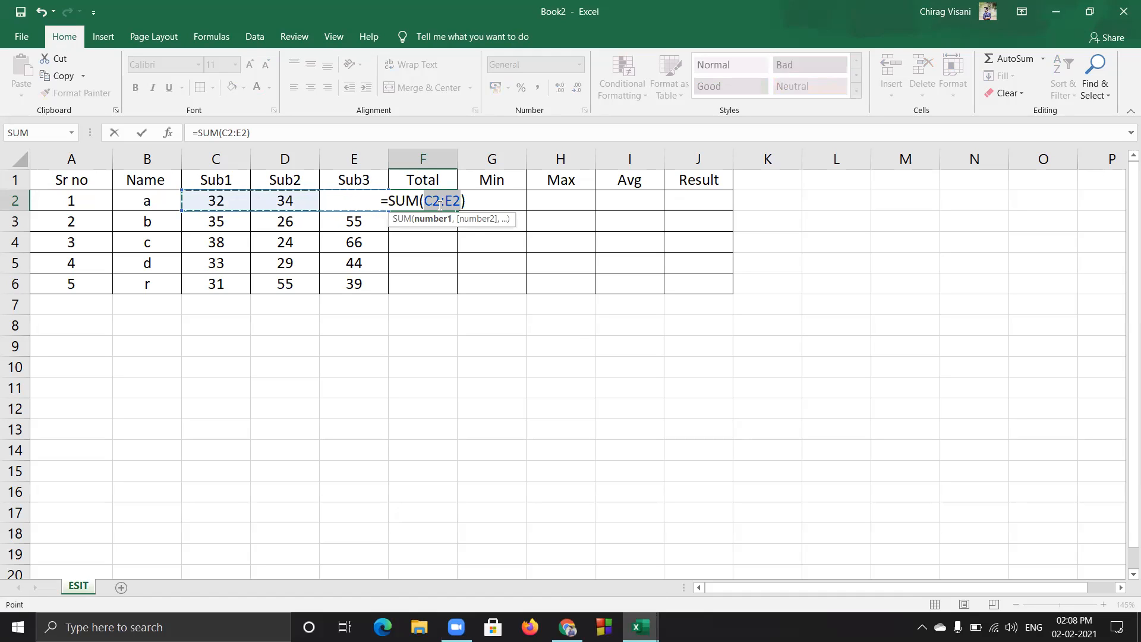
{"action": "key", "text": "Return"}
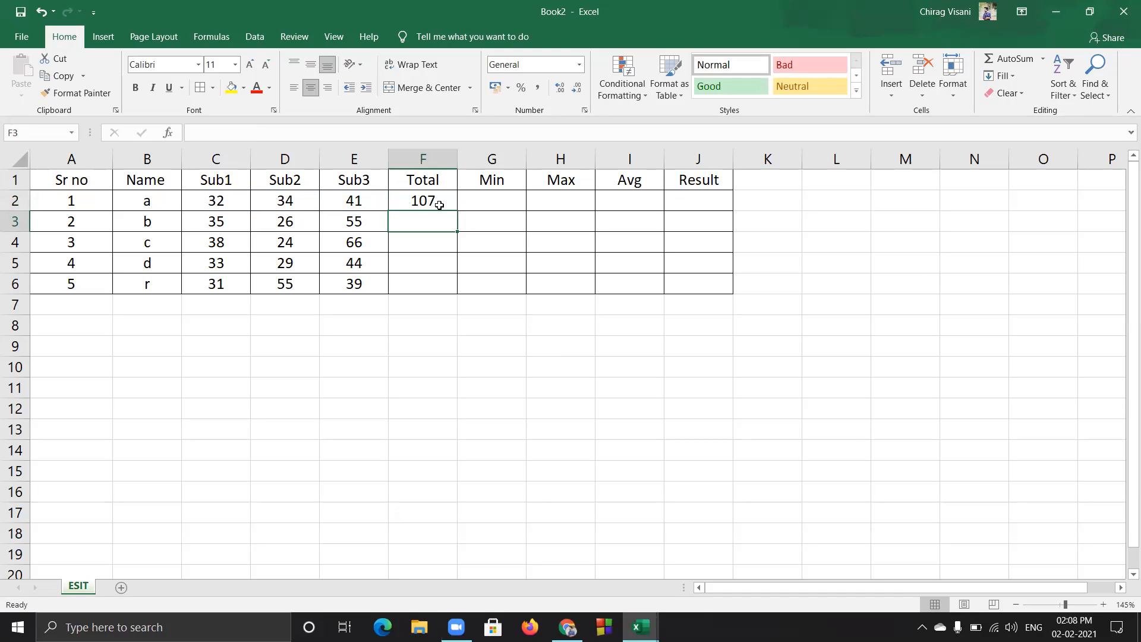
Undo the AutoSum formula in F2 so student a's Total cell is empty
{"action": "left_click", "coordinate": [542, 61]}
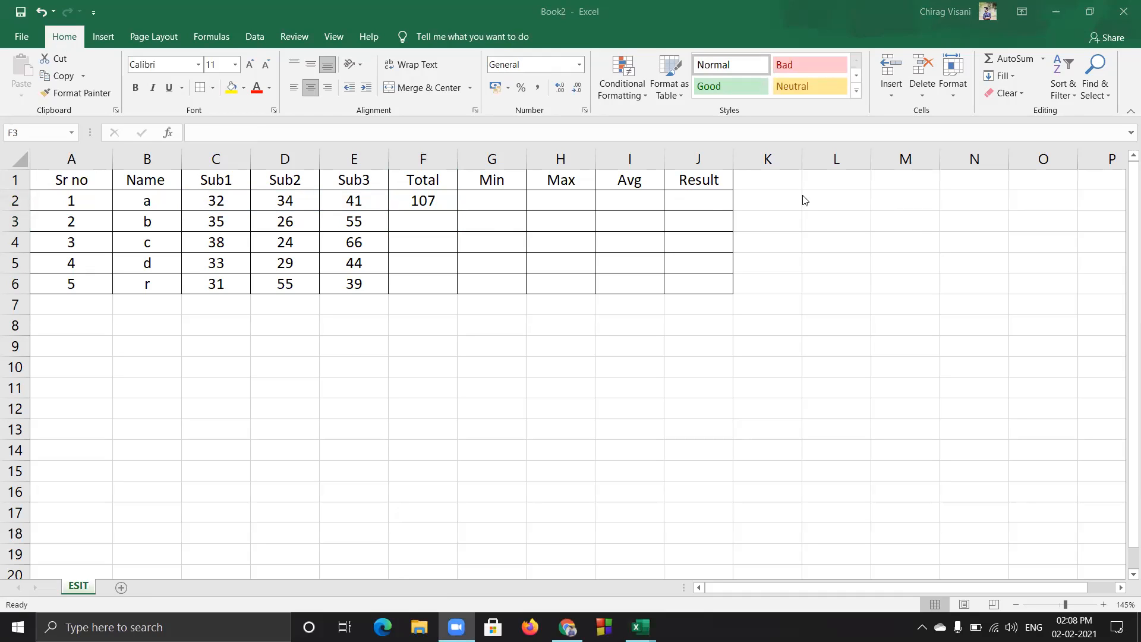
{"action": "left_click", "coordinate": [457, 220]}
{"action": "left_click", "coordinate": [418, 200]}
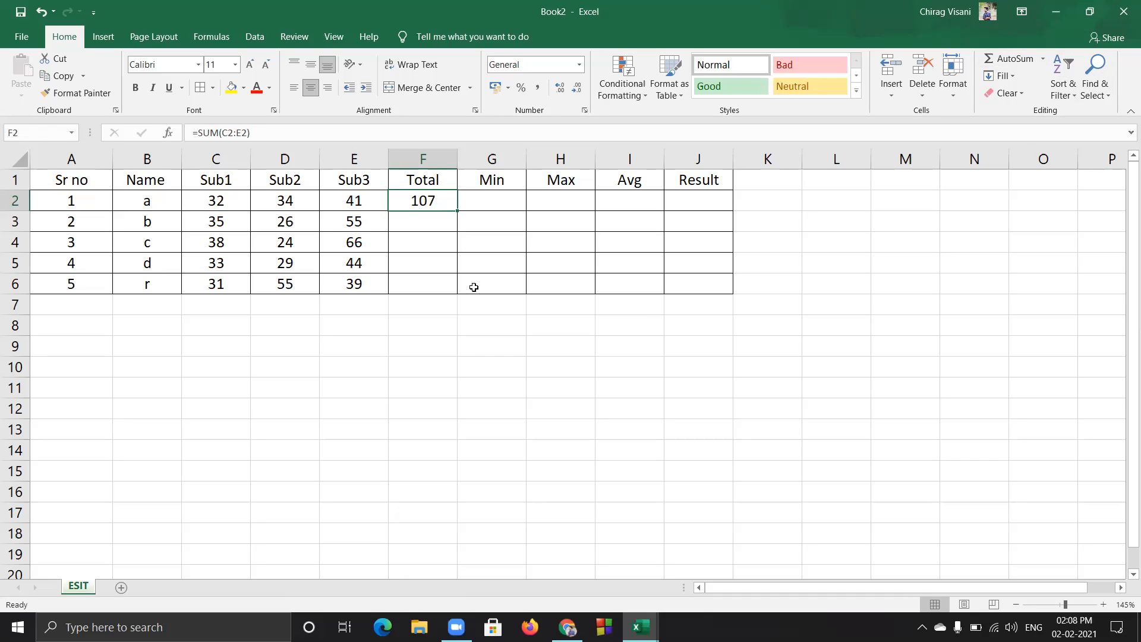
{"action": "key", "text": "ctrl+z"}
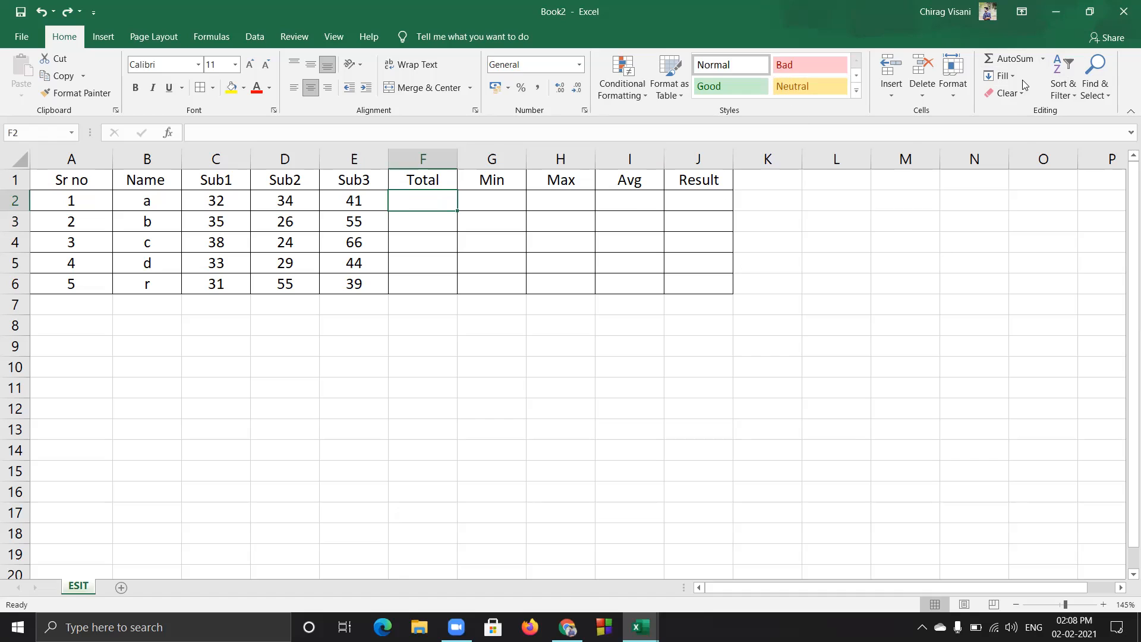
Try an AutoSum formula in F2 limited to student a's Sub1 and Sub2 marks, =SUM(C2:D2), and undo it
{"action": "left_click", "coordinate": [1046, 56]}
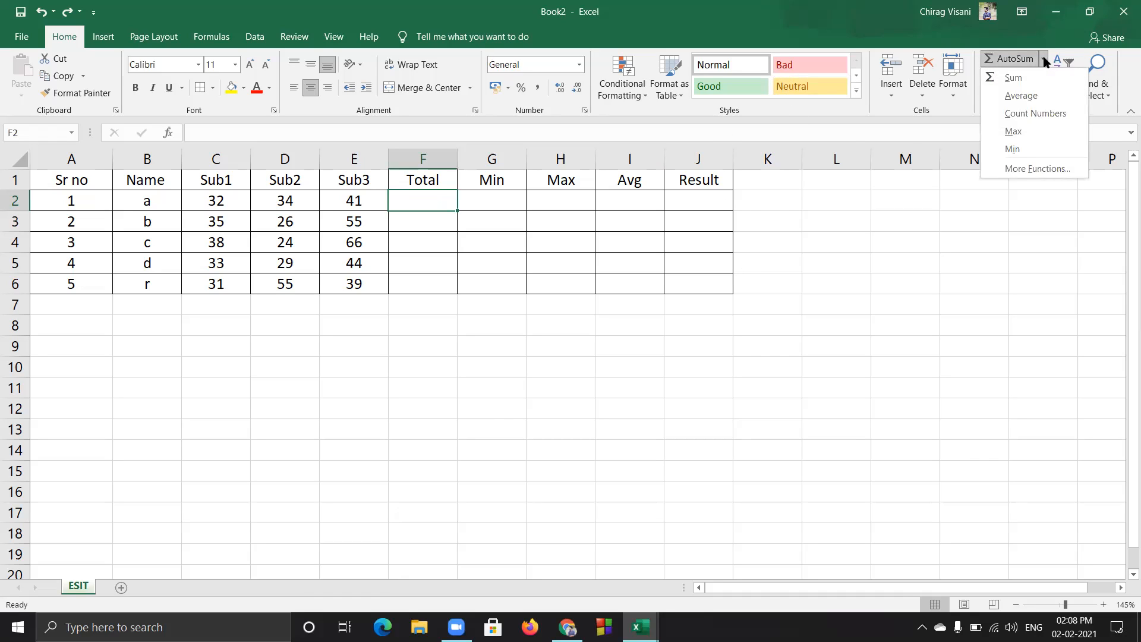
{"action": "left_click", "coordinate": [1047, 79]}
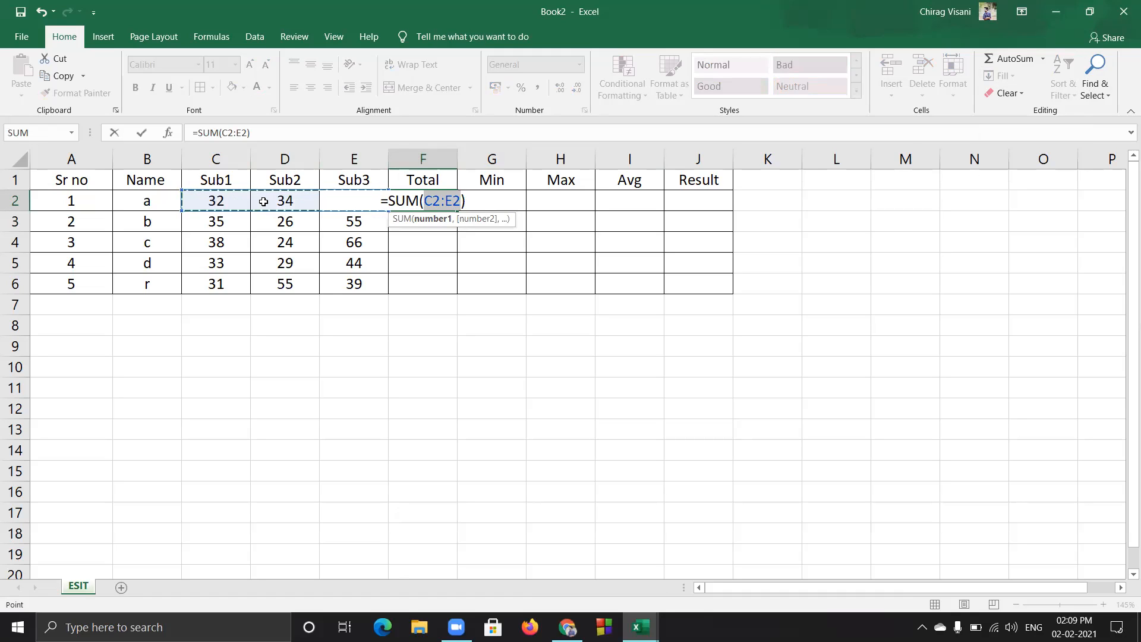
{"action": "left_click", "coordinate": [286, 200], "text": "shift"}
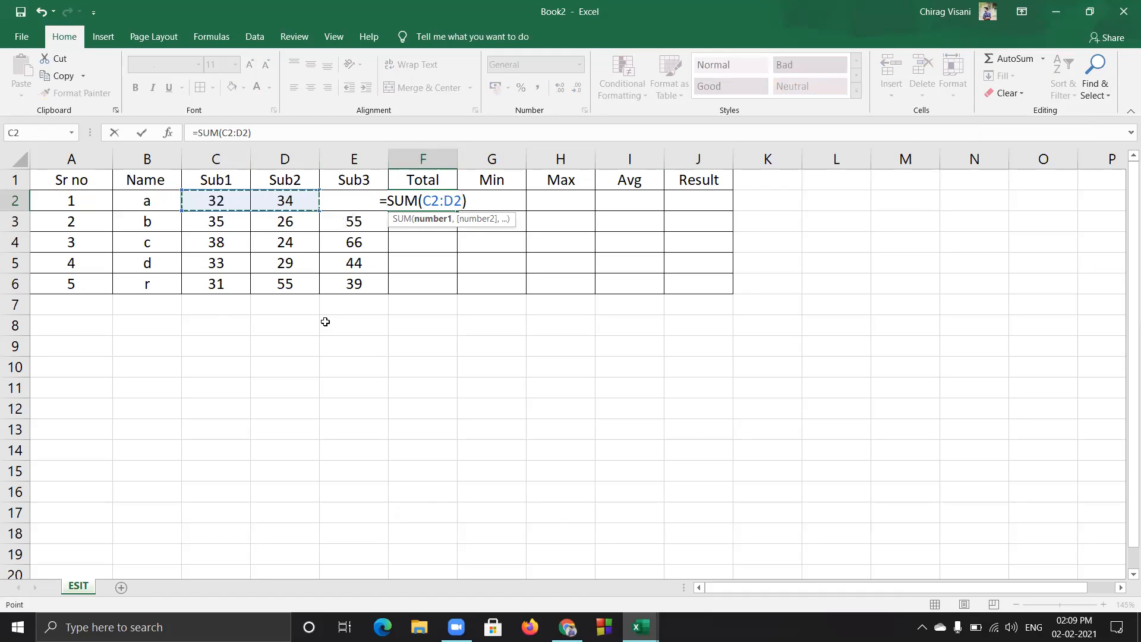
{"action": "key", "text": "Return"}
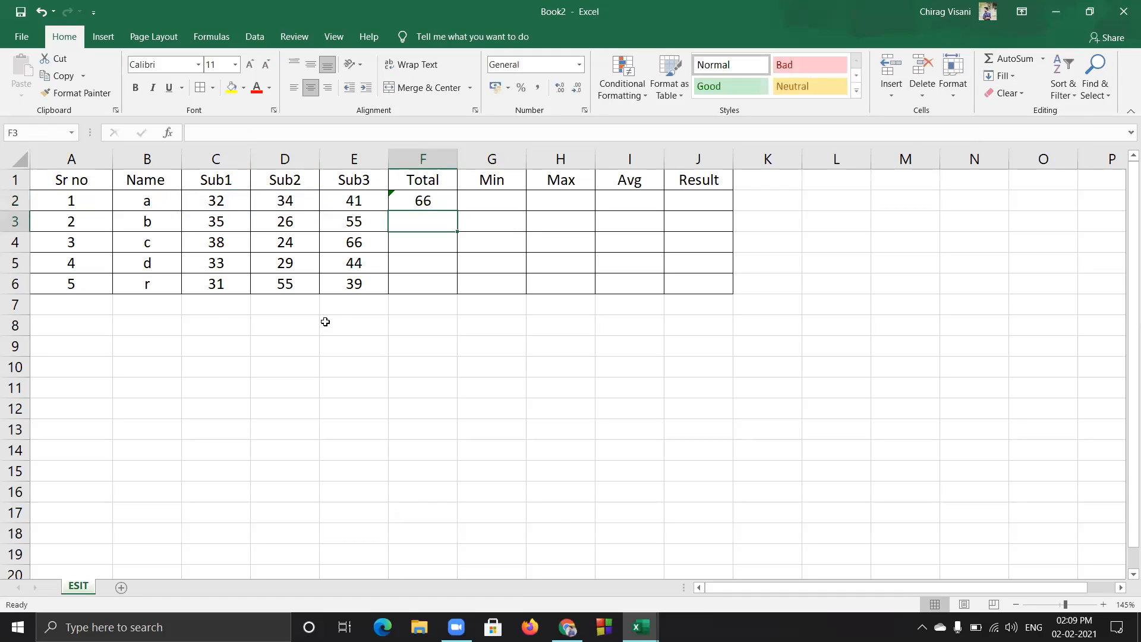
{"action": "left_click", "coordinate": [222, 199]}
{"action": "left_click", "coordinate": [277, 202]}
{"action": "left_click", "coordinate": [234, 201]}
{"action": "left_click", "coordinate": [282, 206]}
{"action": "left_click", "coordinate": [241, 202]}
{"action": "left_click", "coordinate": [271, 200]}
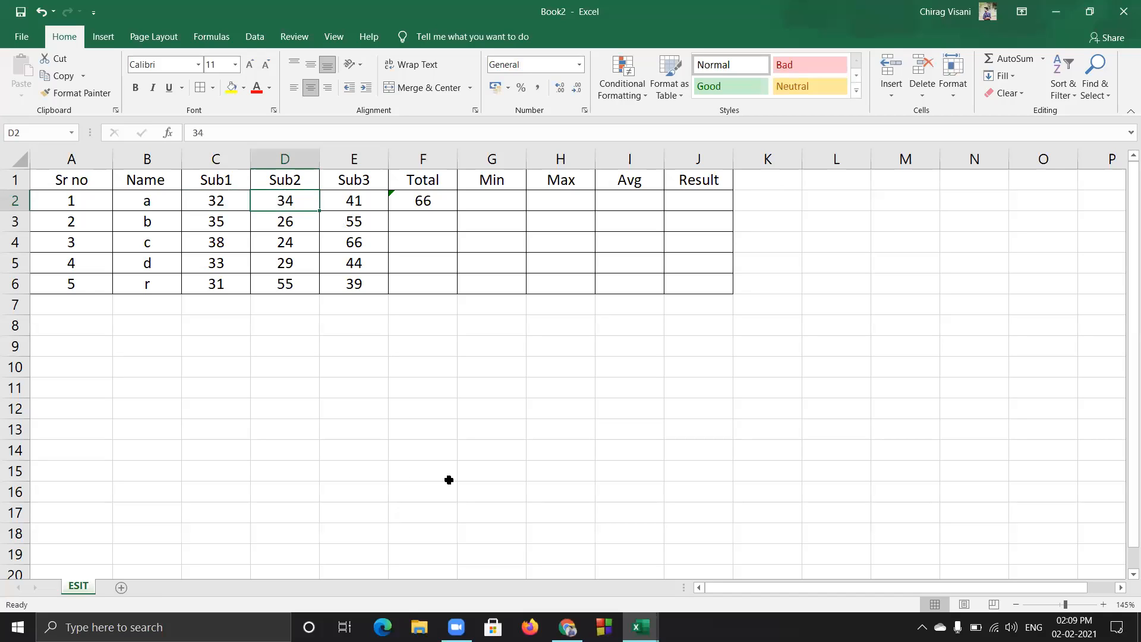
{"action": "key", "text": "ctrl+z"}
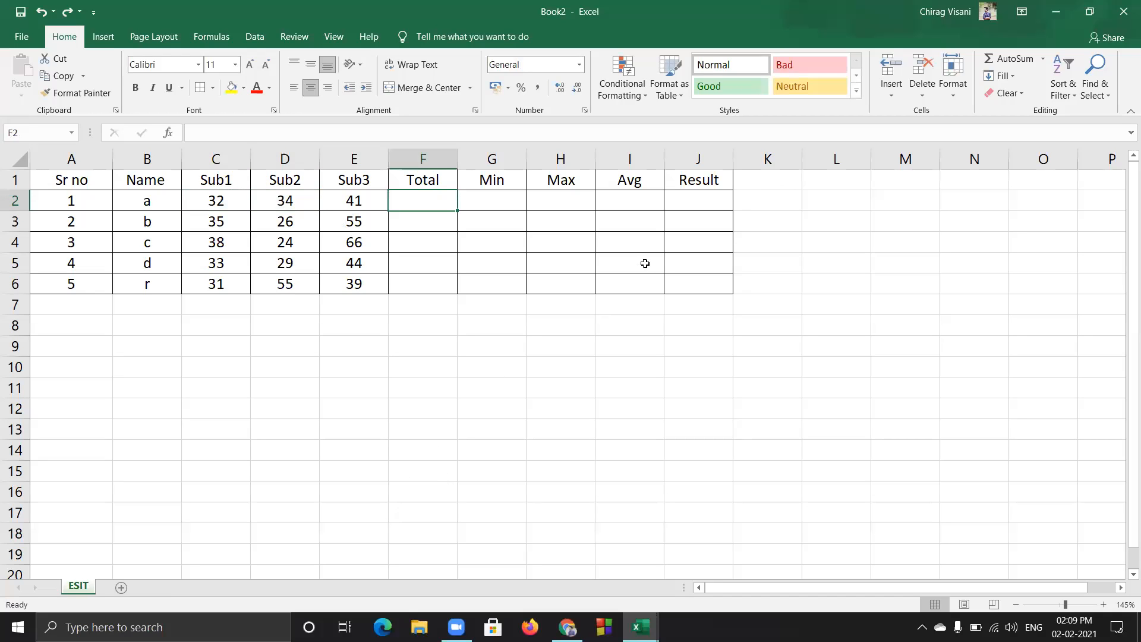
Select student a's marks C2:E2 and apply AutoSum to put their total in F2
{"action": "left_click_drag", "start_coordinate": [221, 204], "coordinate": [331, 198]}
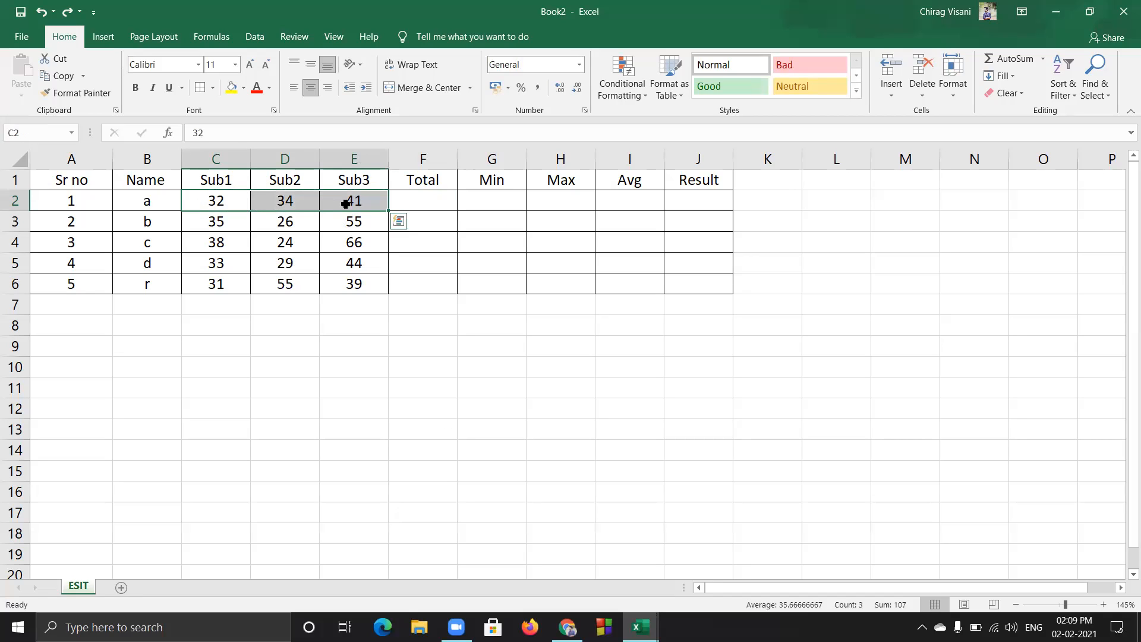
{"action": "left_click", "coordinate": [1015, 61]}
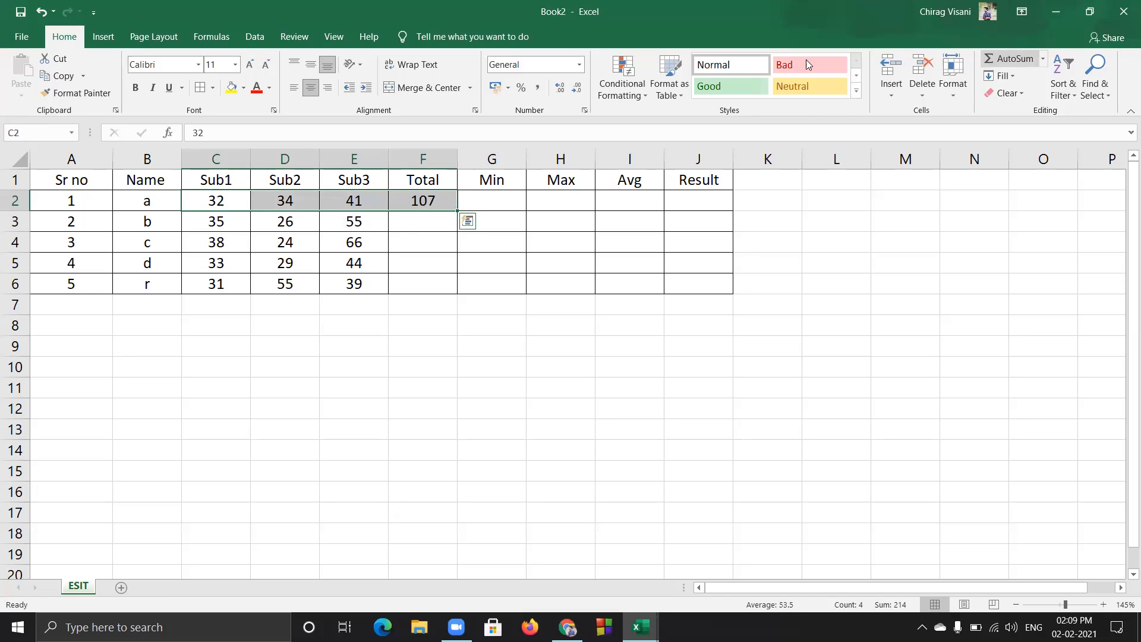
{"action": "left_click", "coordinate": [499, 205]}
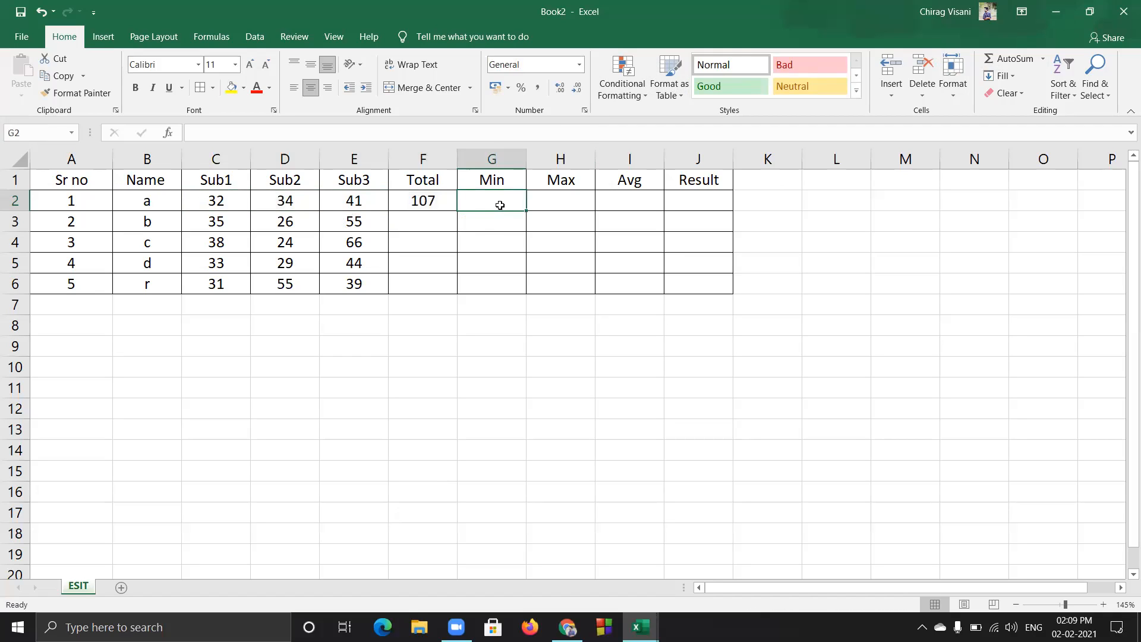
Auto-fill the F2 formula =SUM(C2:E2) down to F6, and undo both the fill and the sum
{"action": "left_click", "coordinate": [437, 198]}
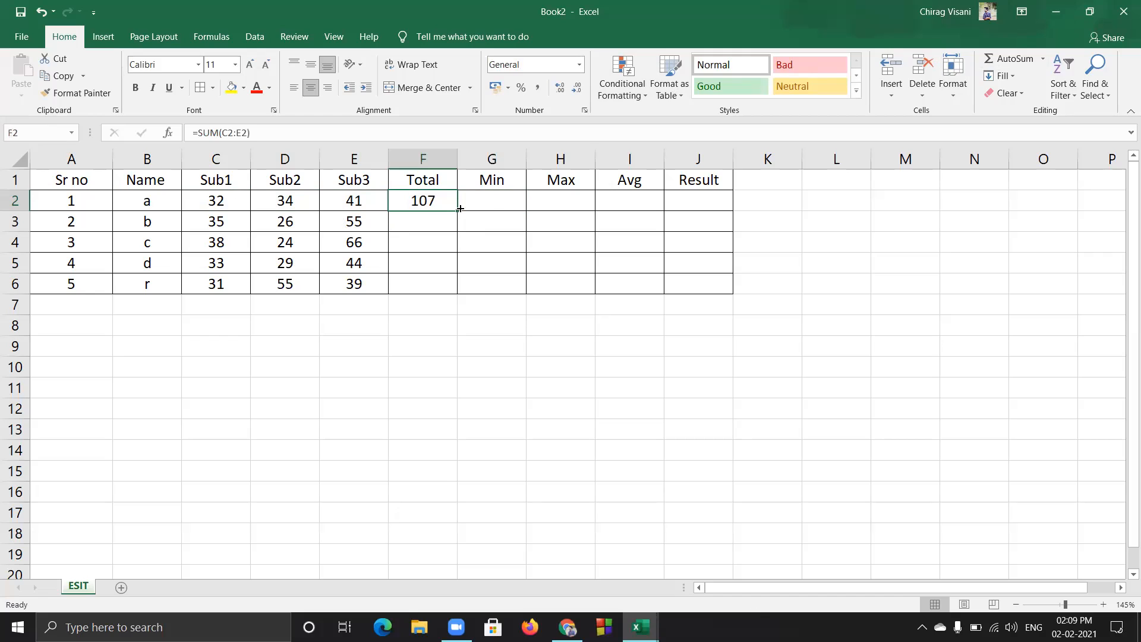
{"action": "double_click", "coordinate": [460, 210]}
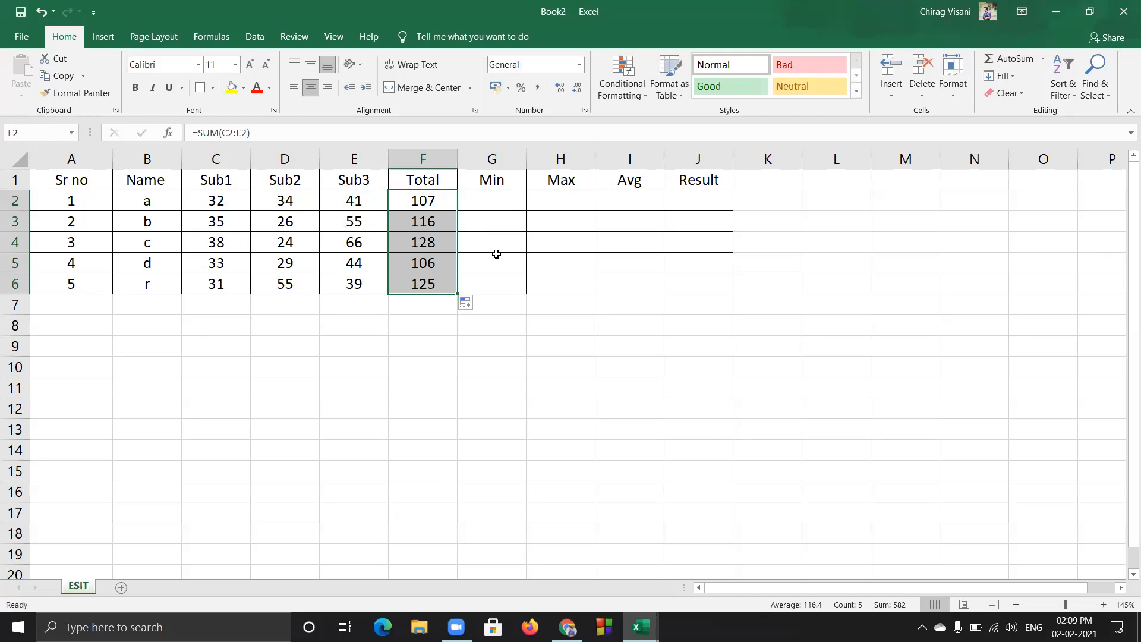
{"action": "left_click", "coordinate": [473, 205]}
{"action": "left_click", "coordinate": [426, 205]}
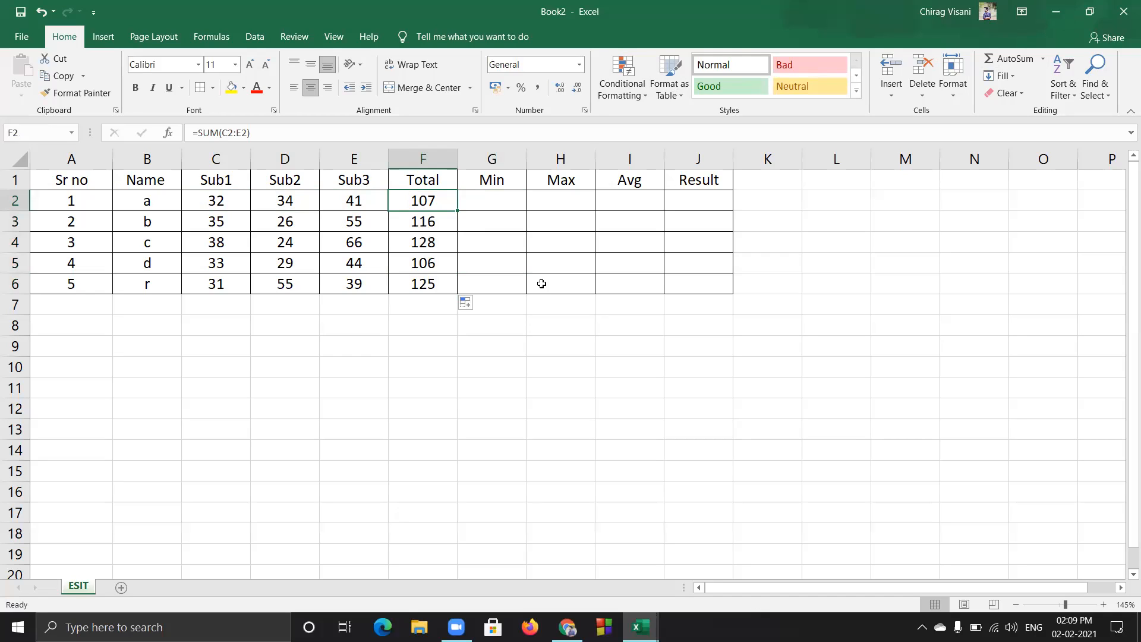
{"action": "key", "text": "ctrl+z"}
{"action": "key", "text": "ctrl+z"}
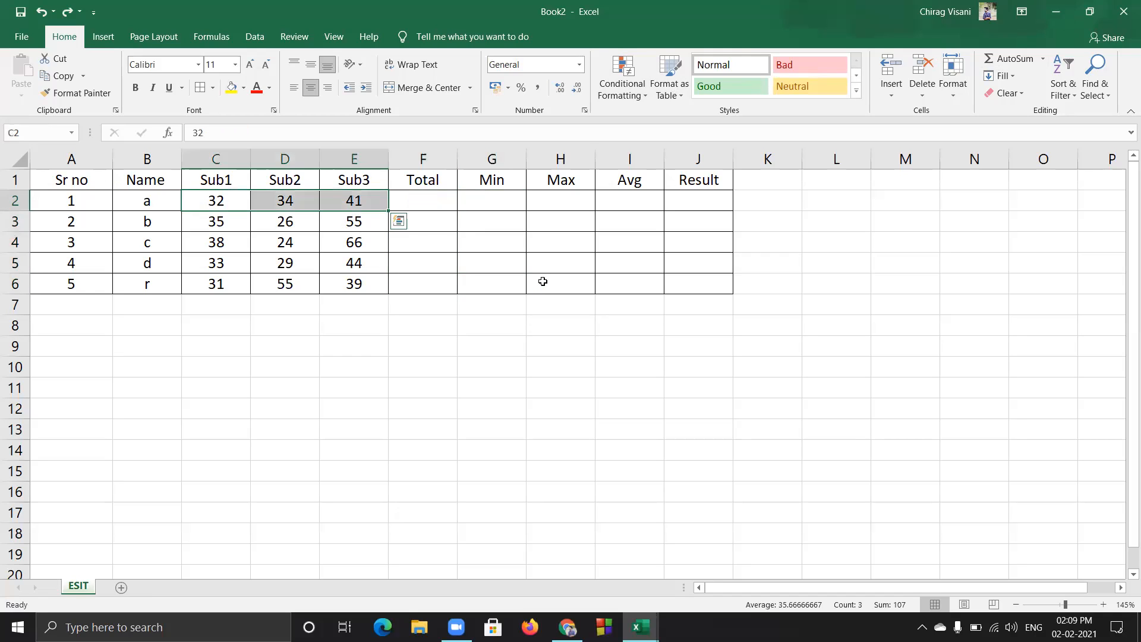
Enter the addition formula =C2+D2+E2 manually in F2 to total student a's marks
{"action": "left_click", "coordinate": [413, 202]}
{"action": "double_click", "coordinate": [414, 202]}
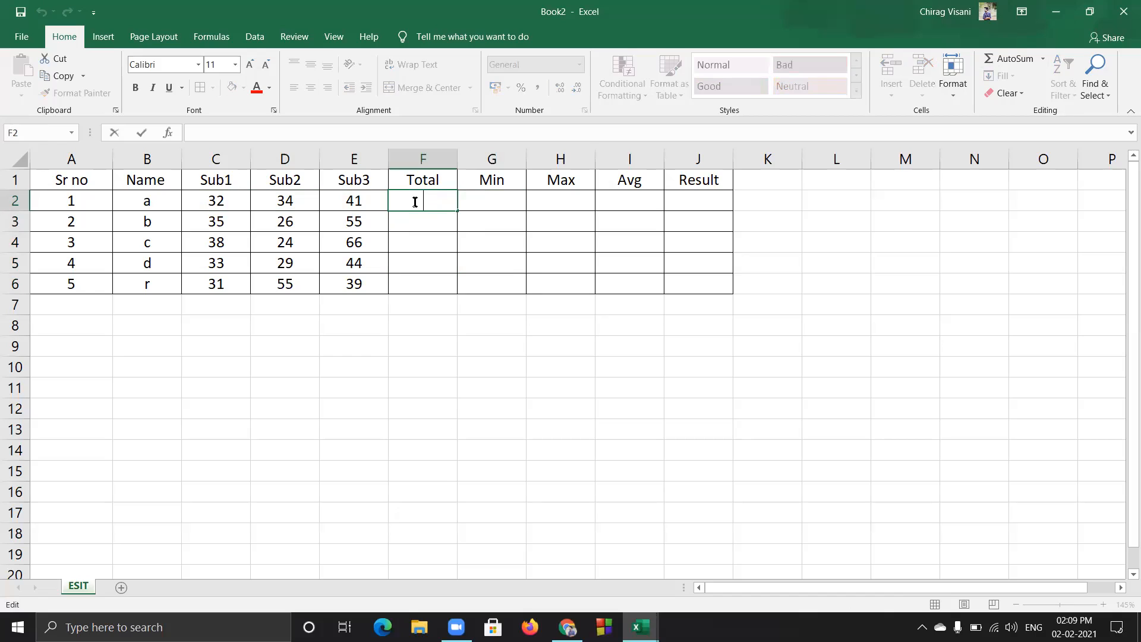
{"action": "type", "text": "="}
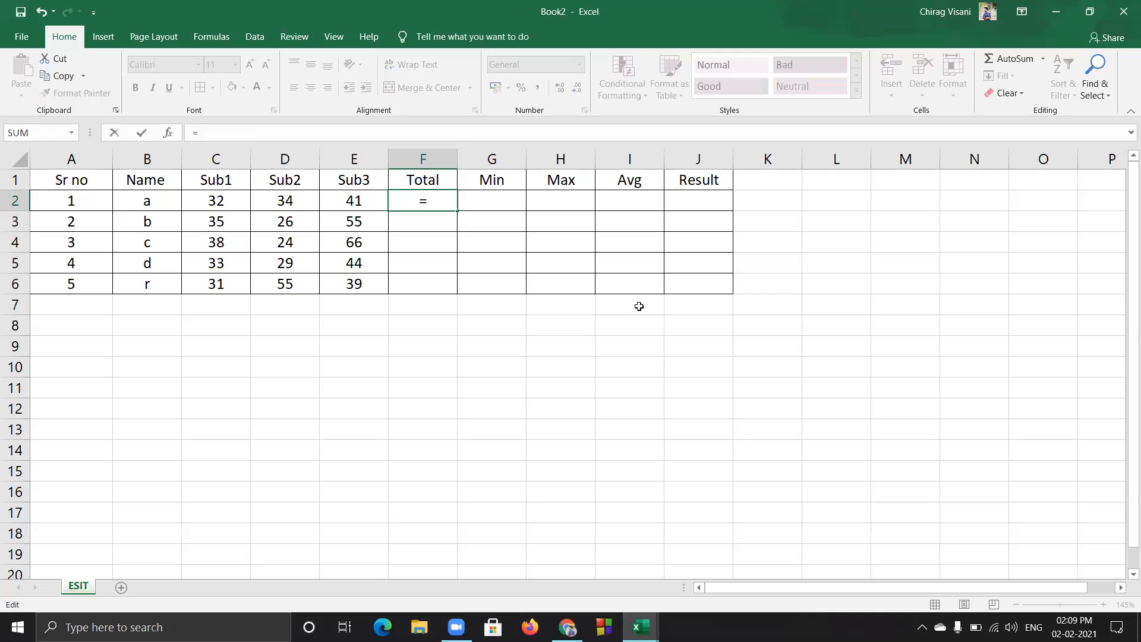
{"action": "type", "text": "C2"}
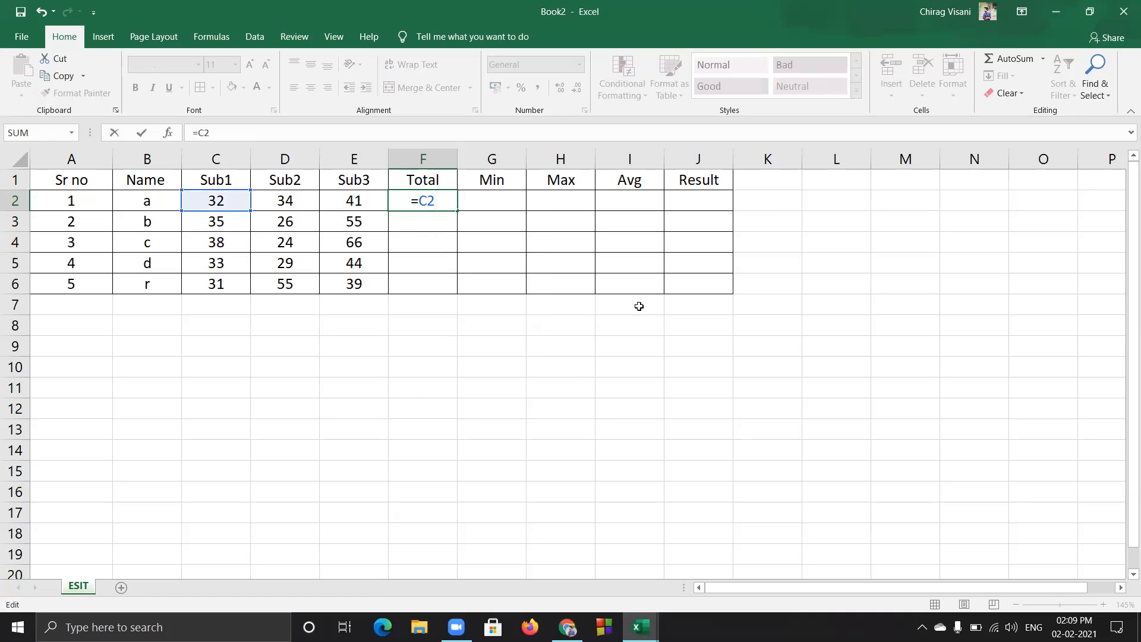
{"action": "type", "text": "D"}
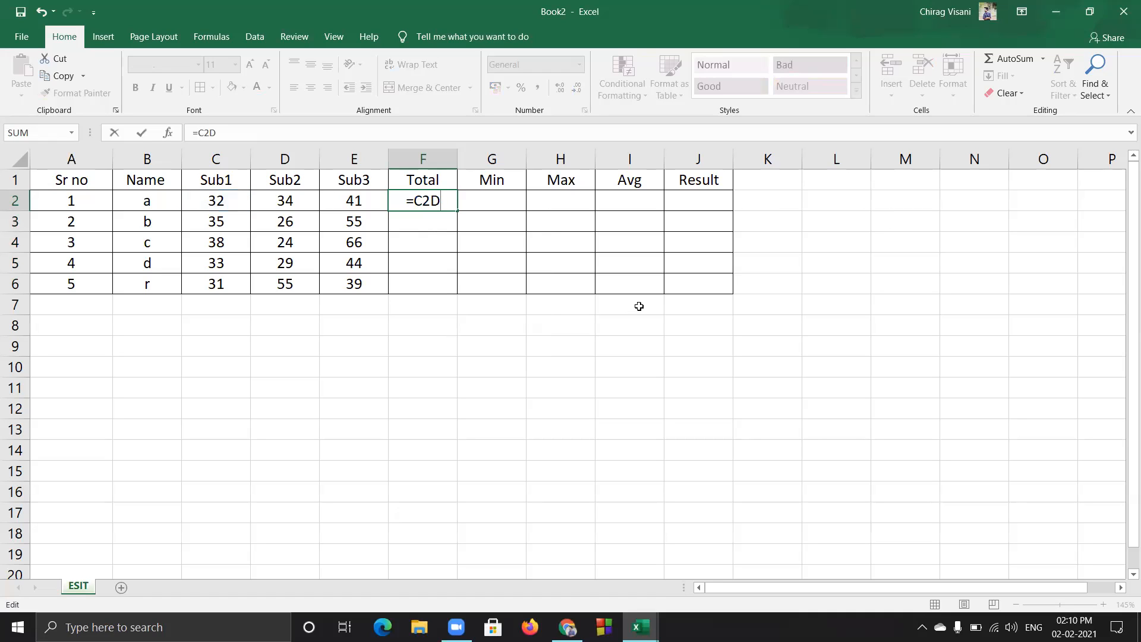
{"action": "key", "text": "BackSpace"}
{"action": "type", "text": "+"}
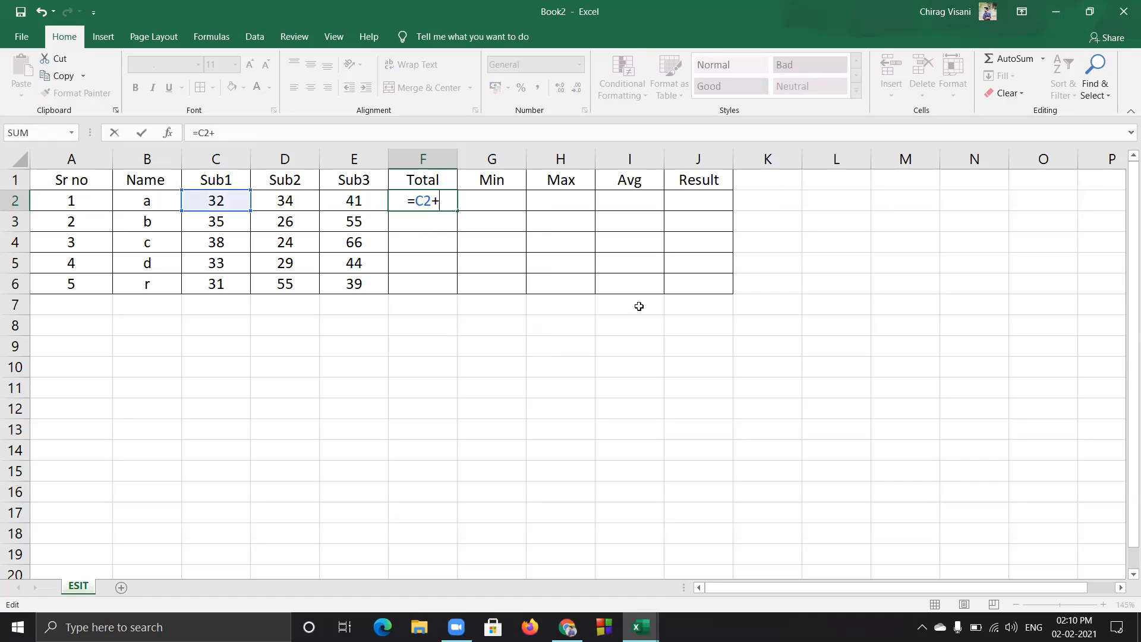
{"action": "type", "text": "D2+"}
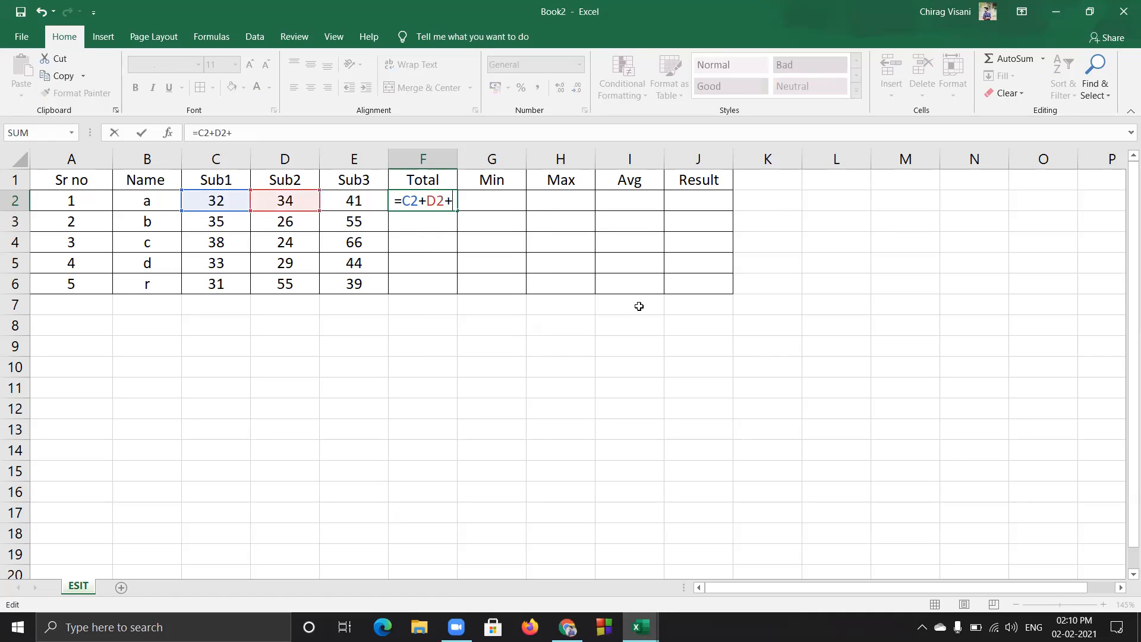
{"action": "type", "text": "E"}
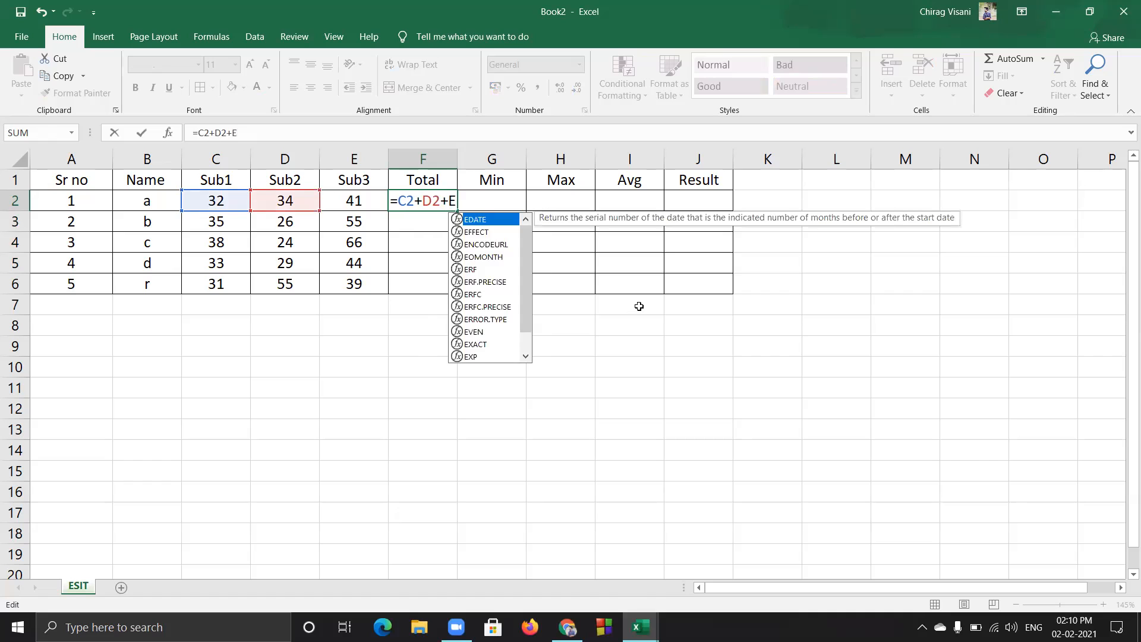
{"action": "type", "text": "2"}
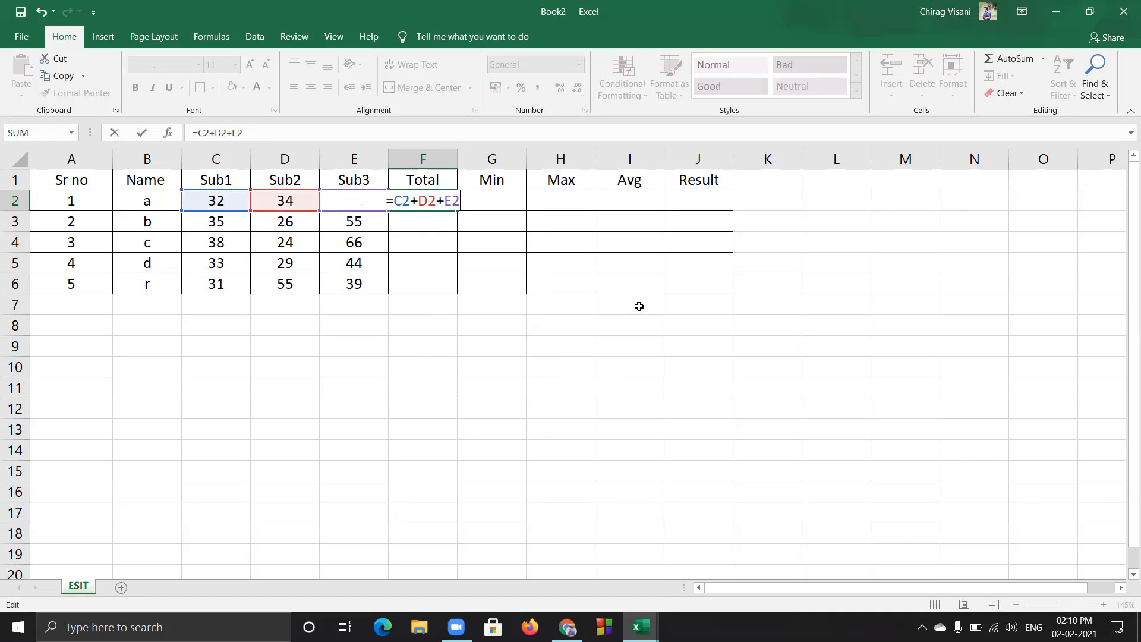
{"action": "key", "text": "Left"}
{"action": "key", "text": "Left"}
{"action": "key", "text": "Left"}
{"action": "key", "text": "Left"}
{"action": "key", "text": "Left"}
{"action": "key", "text": "Left"}
{"action": "key", "text": "Left"}
{"action": "left_click_drag", "start_coordinate": [395, 201], "coordinate": [381, 201]}
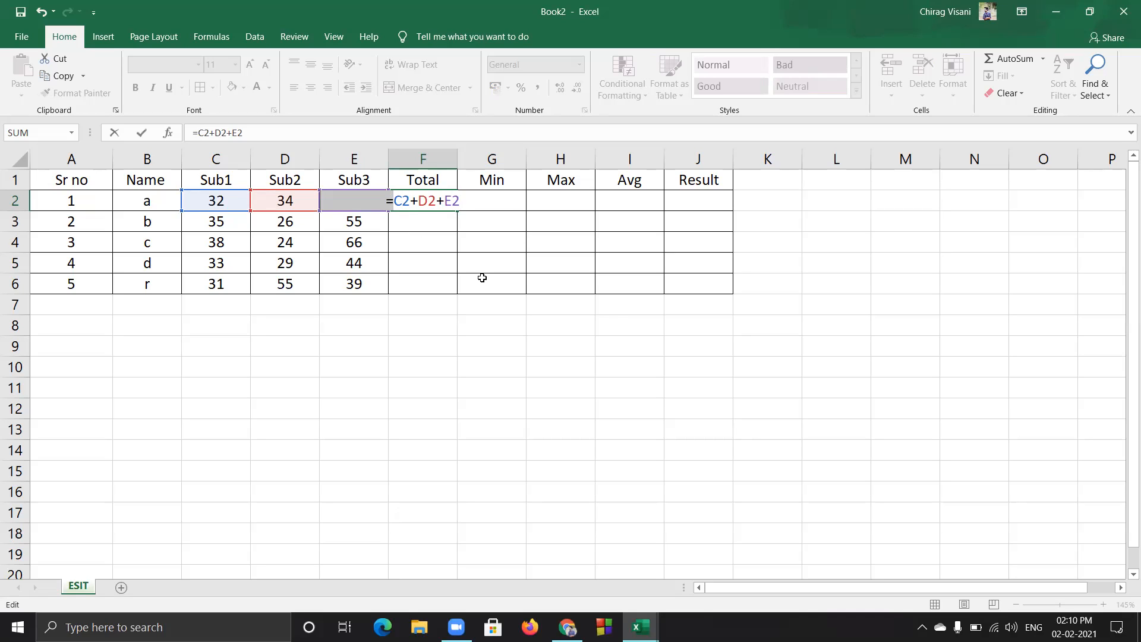
{"action": "left_click", "coordinate": [437, 202]}
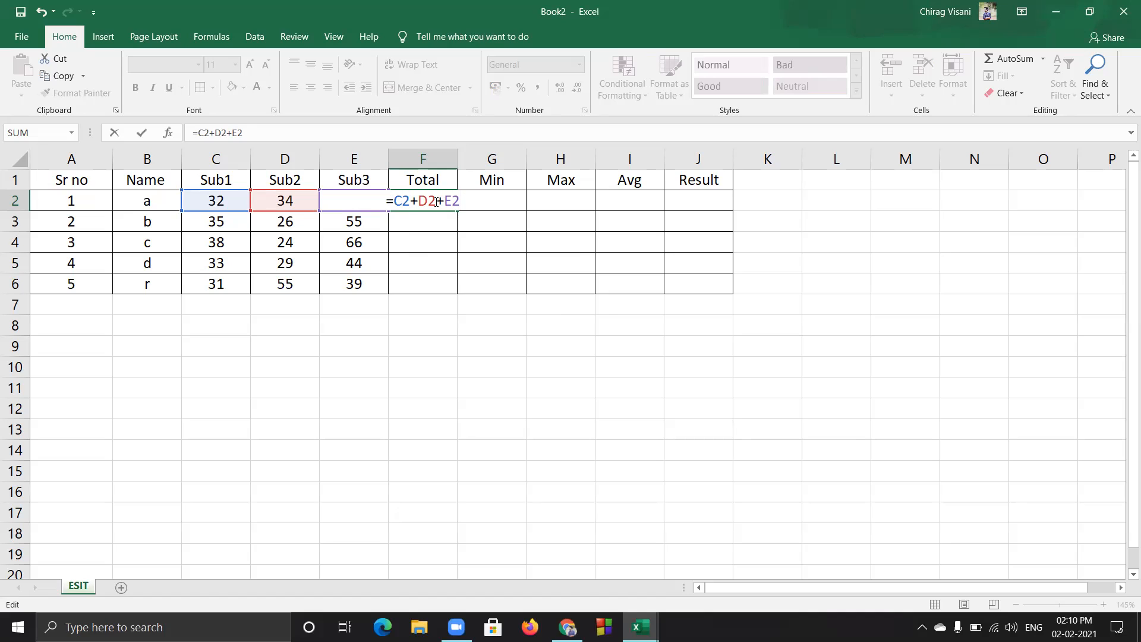
{"action": "key", "text": "Return"}
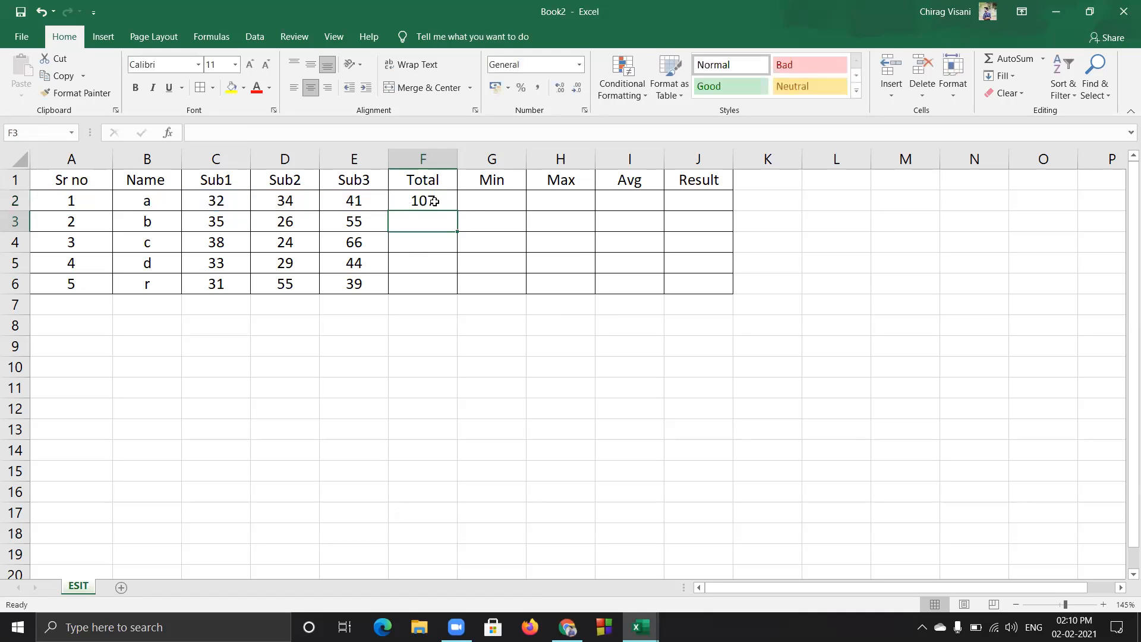
Fill the addition formula from F2 down to F6, and undo both the fill and the formula in F2
{"action": "left_click", "coordinate": [434, 202]}
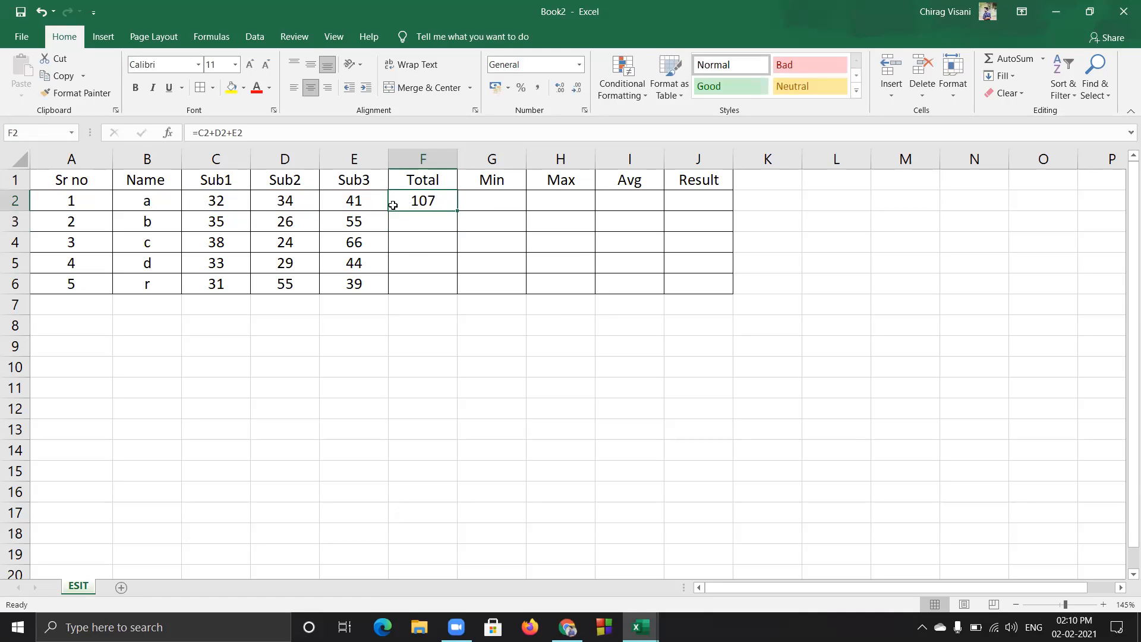
{"action": "left_click_drag", "start_coordinate": [457, 213], "coordinate": [459, 292]}
{"action": "left_click", "coordinate": [510, 327]}
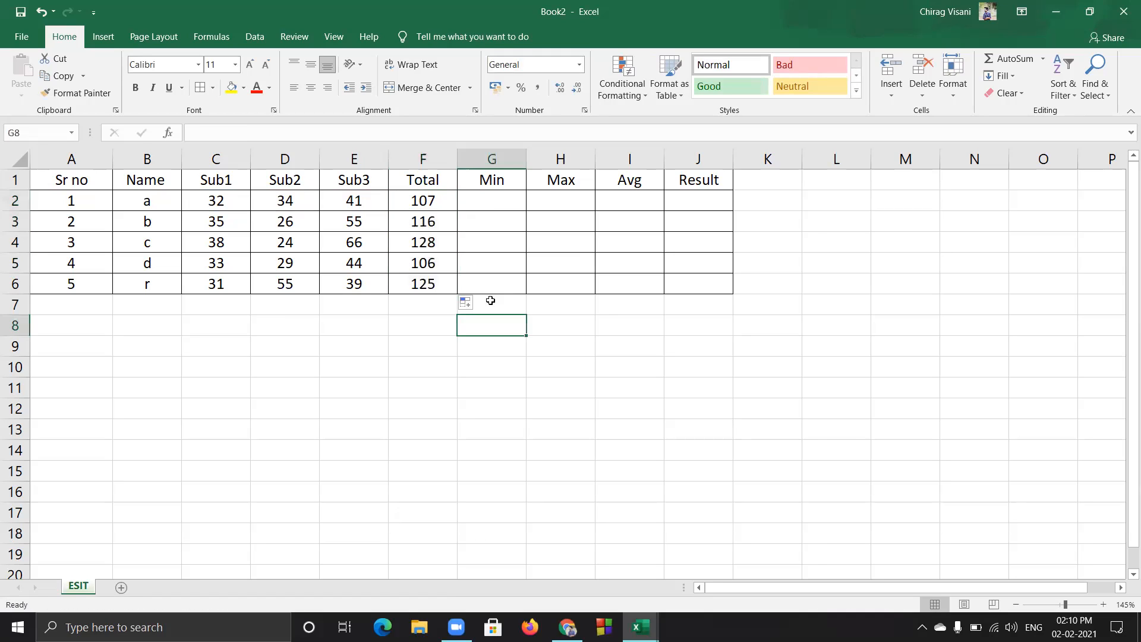
{"action": "left_click", "coordinate": [432, 201]}
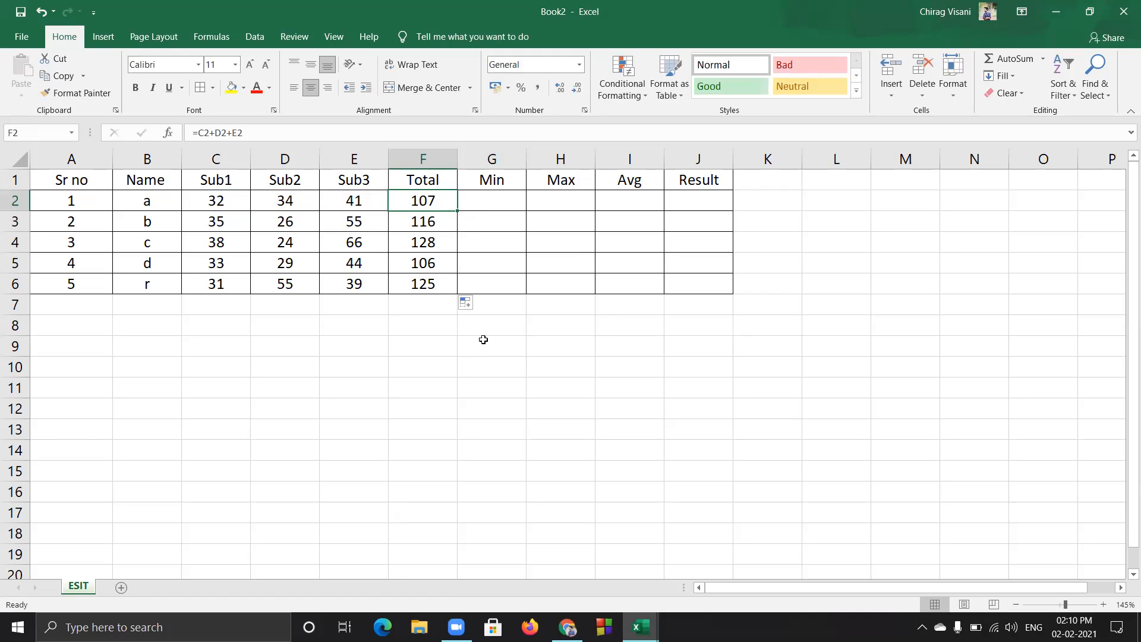
{"action": "key", "text": "ctrl+z"}
{"action": "key", "text": "ctrl+z"}
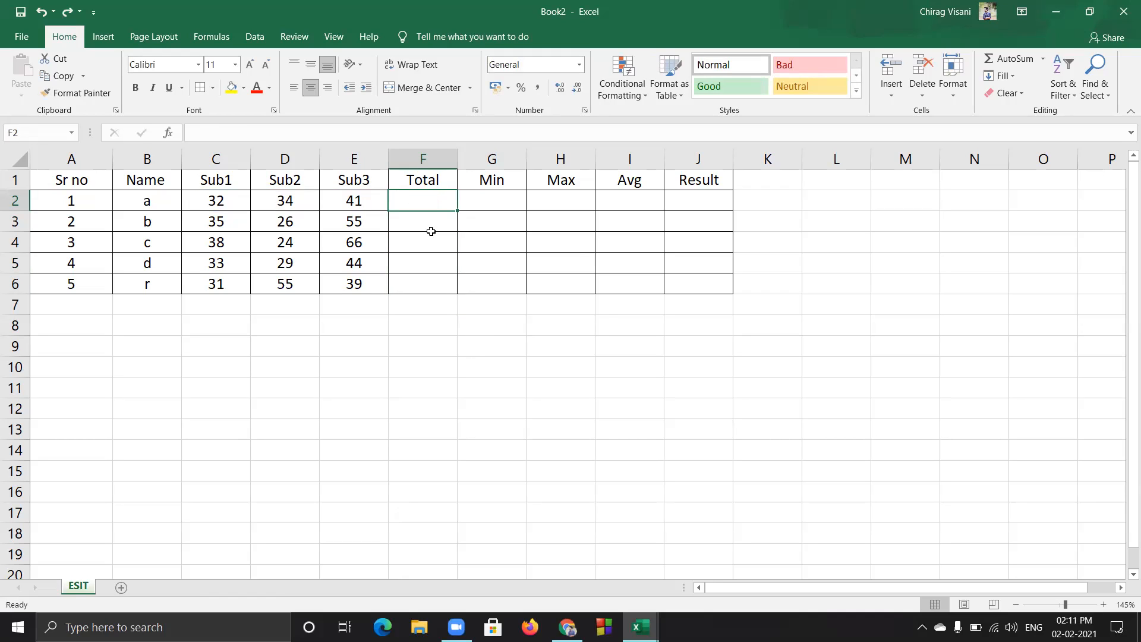
Total student a's Sub1 to Sub3 marks in F2 by applying the AutoSum Sum function to the selected range C2:E2
{"action": "left_click", "coordinate": [228, 205]}
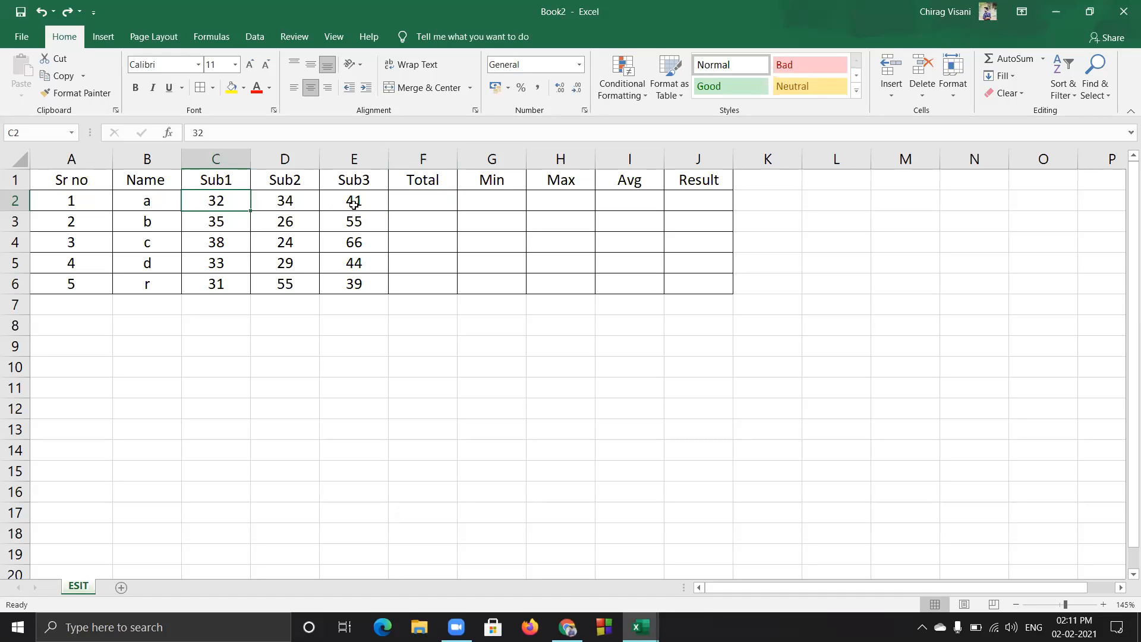
{"action": "left_click", "coordinate": [351, 204], "text": "shift"}
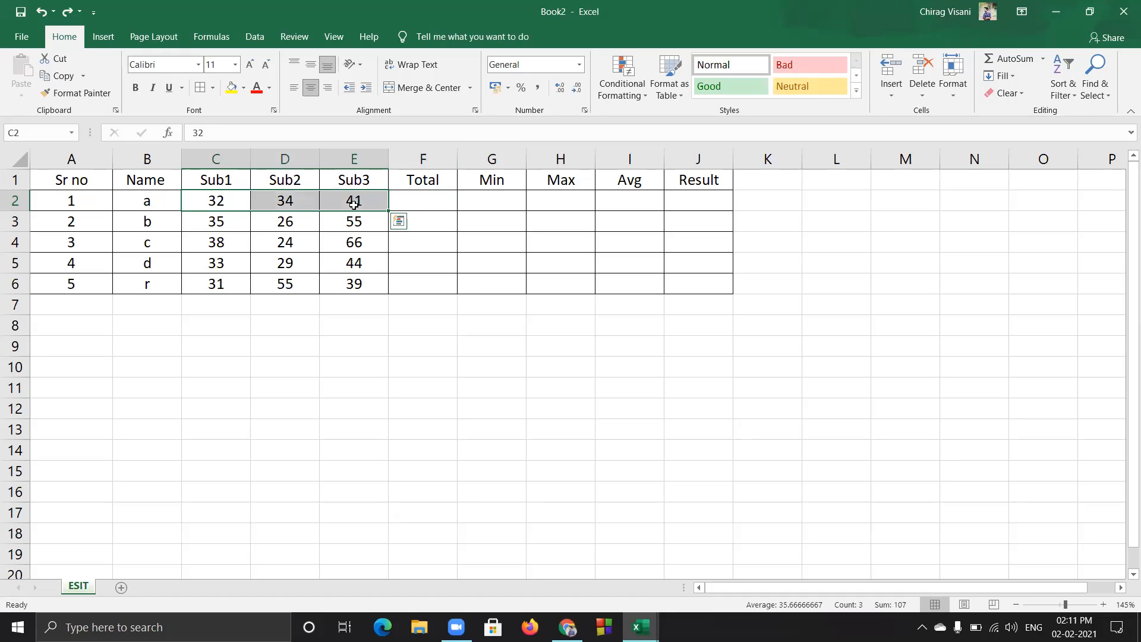
{"action": "left_click", "coordinate": [1042, 64]}
{"action": "left_click", "coordinate": [1044, 78]}
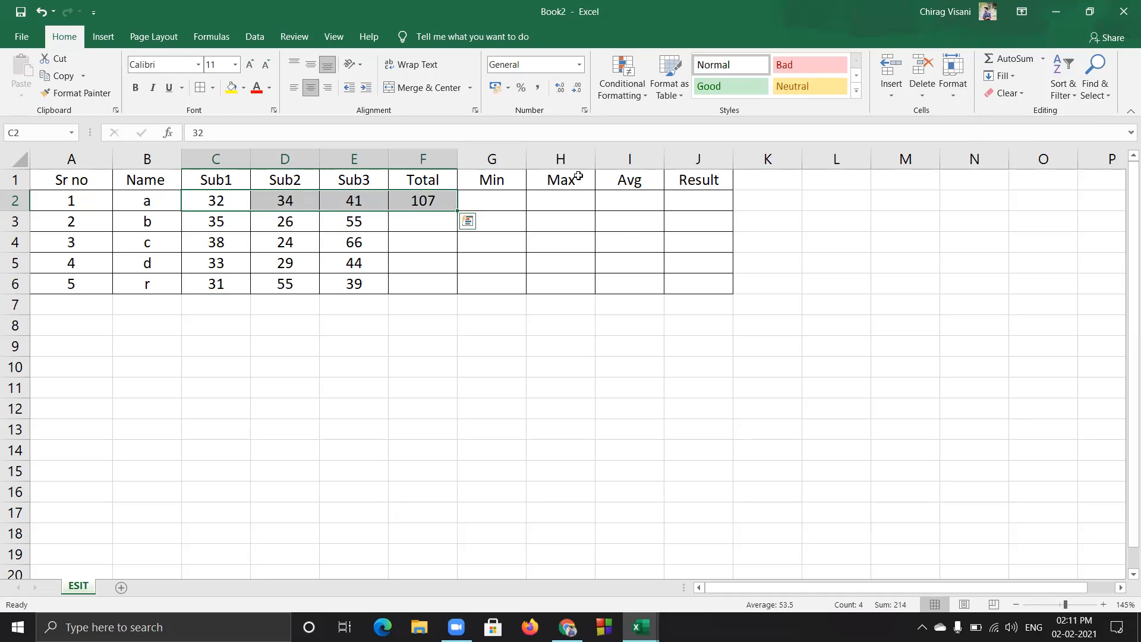
{"action": "left_click", "coordinate": [426, 201]}
{"action": "left_click", "coordinate": [216, 202]}
{"action": "left_click", "coordinate": [285, 203]}
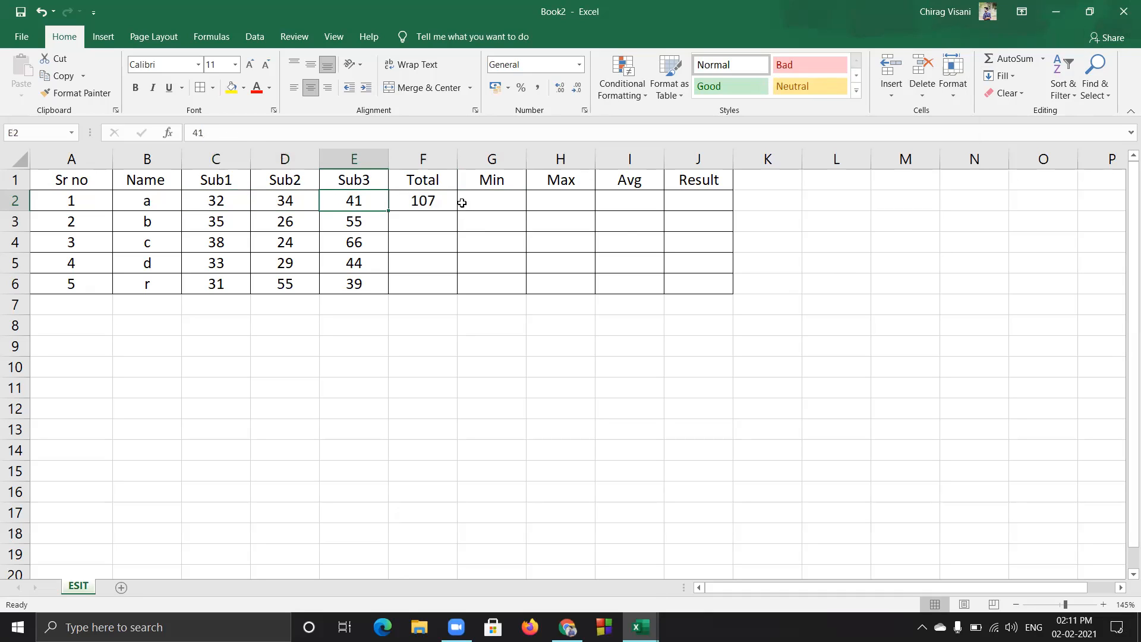
Undo the existing total in F2 and re-enter student a's total there with the AutoSum Sum function over C2:E2
{"action": "key", "text": "ctrl+z"}
{"action": "left_click", "coordinate": [428, 196]}
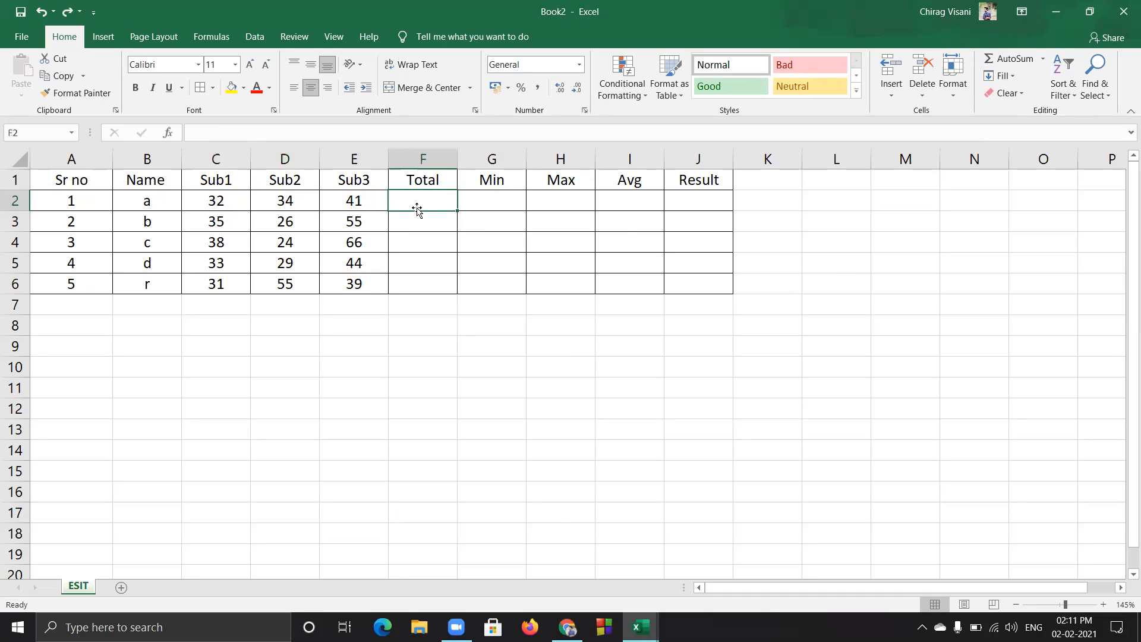
{"action": "left_click", "coordinate": [1043, 58]}
{"action": "left_click", "coordinate": [1035, 81]}
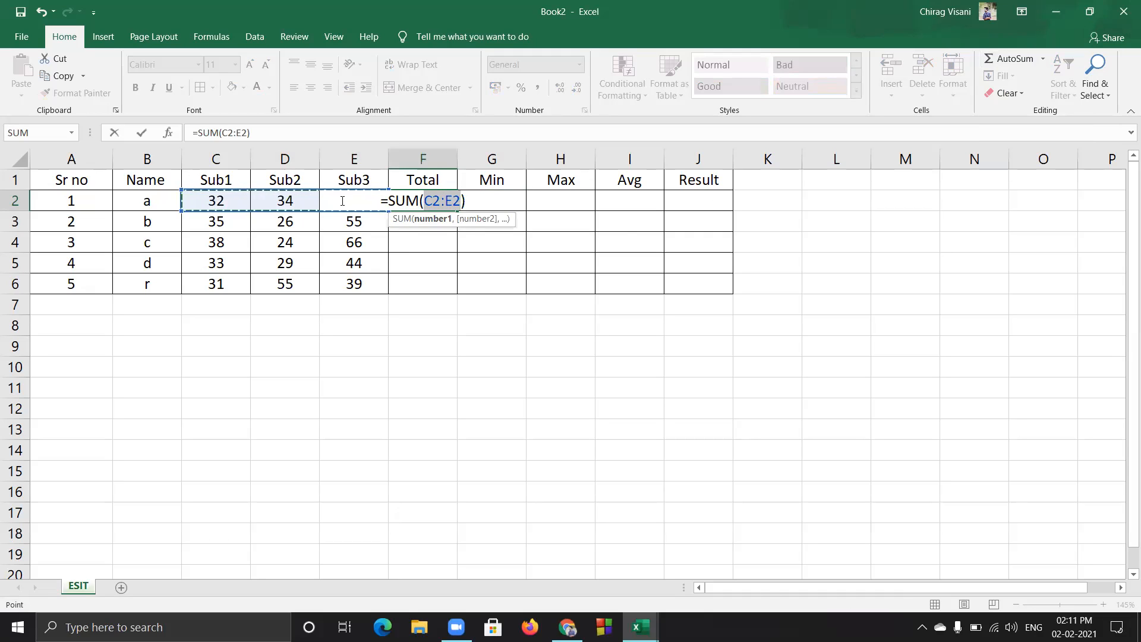
{"action": "left_click", "coordinate": [713, 276]}
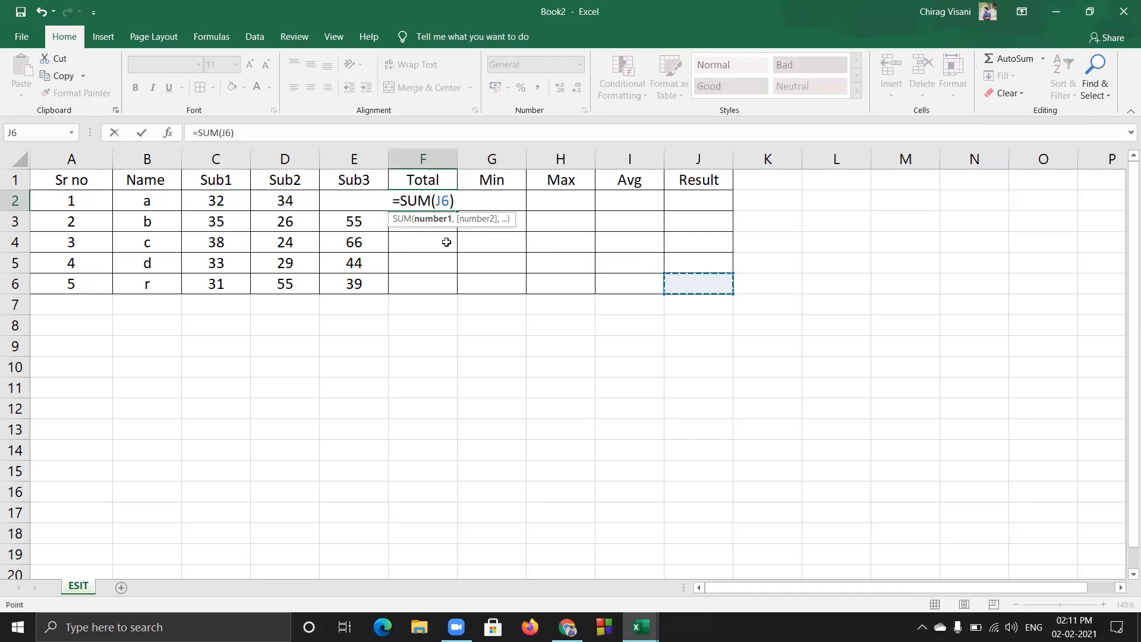
{"action": "key", "text": "ctrl+z"}
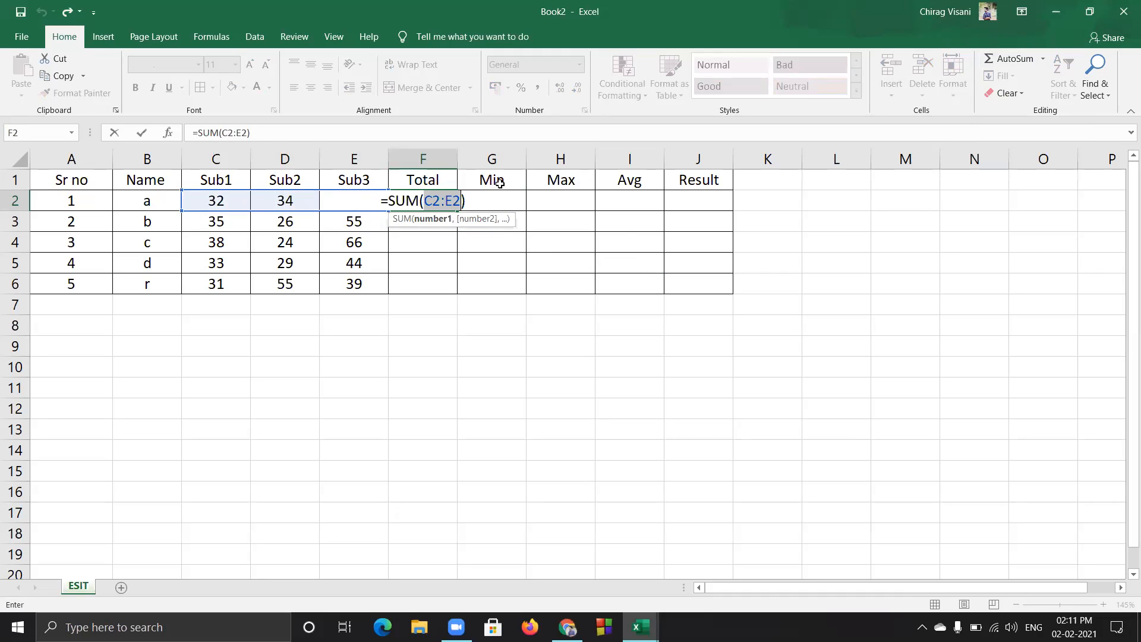
{"action": "key", "text": "Return"}
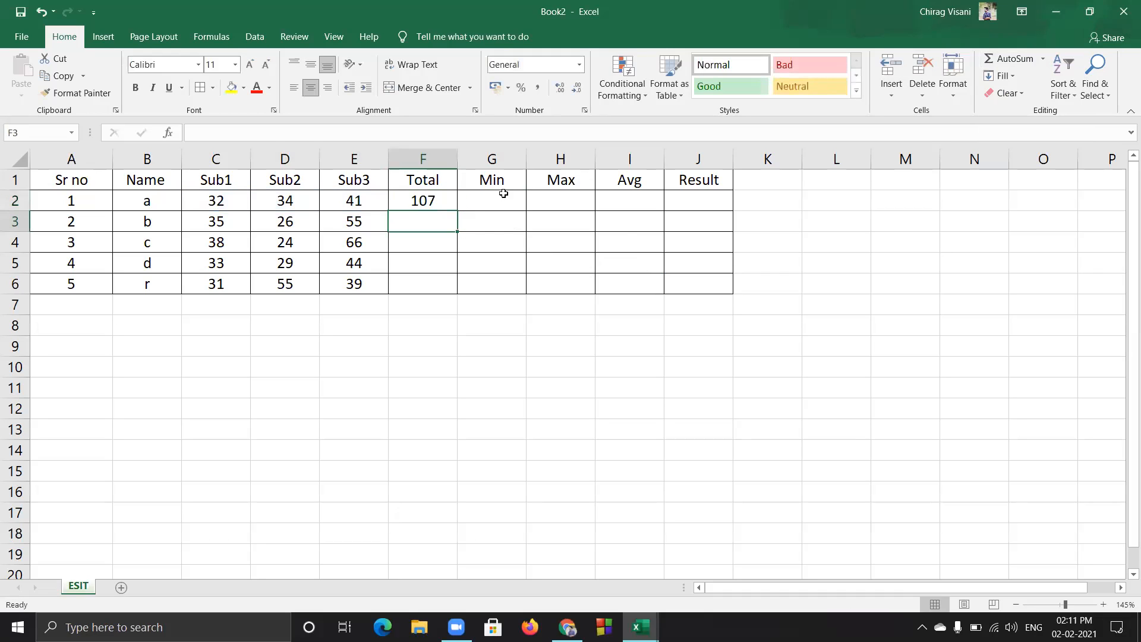
Clear the total in F2 and manually enter the formula =SUM(C2:E2) for student a's Sub1 to Sub3 marks
{"action": "key", "text": "Up"}
{"action": "key", "text": "BackSpace"}
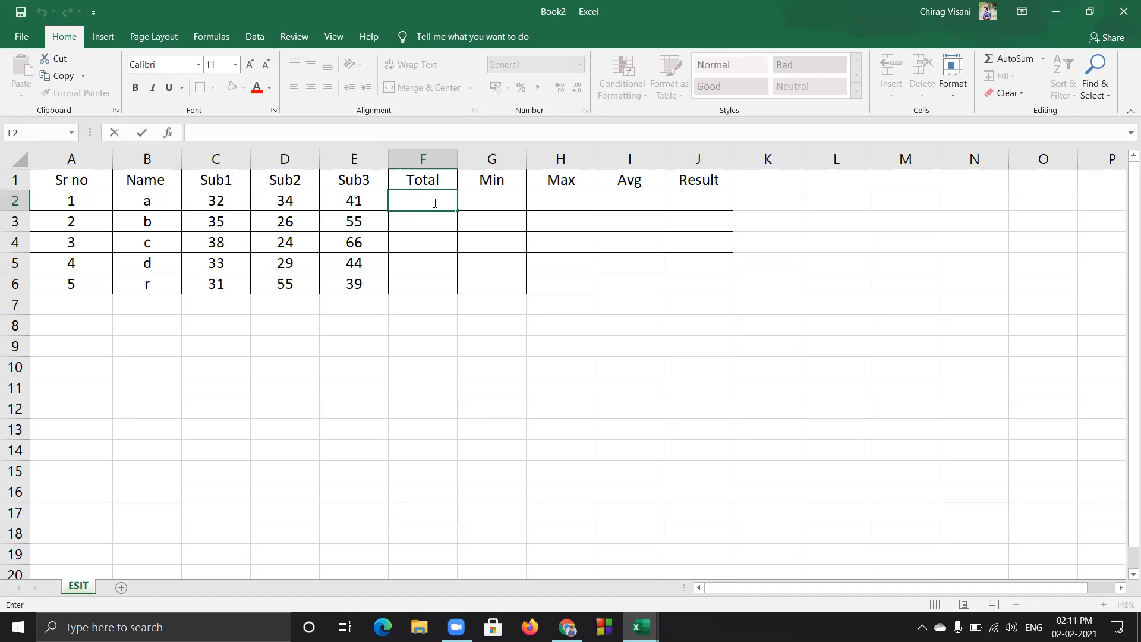
{"action": "type", "text": "=sum"}
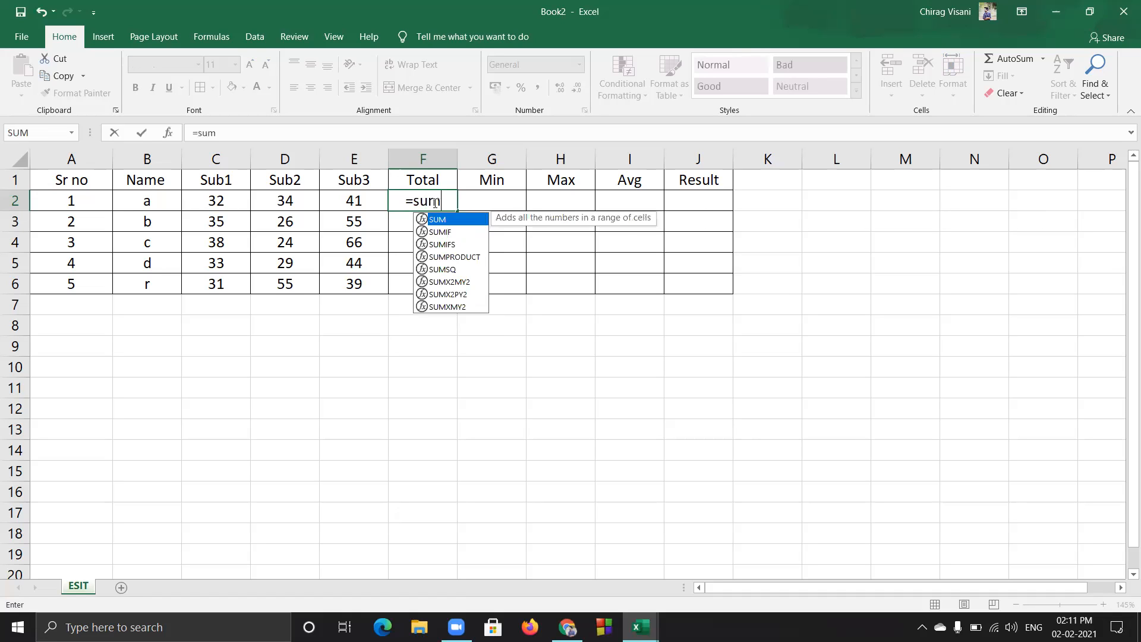
{"action": "type", "text": "("}
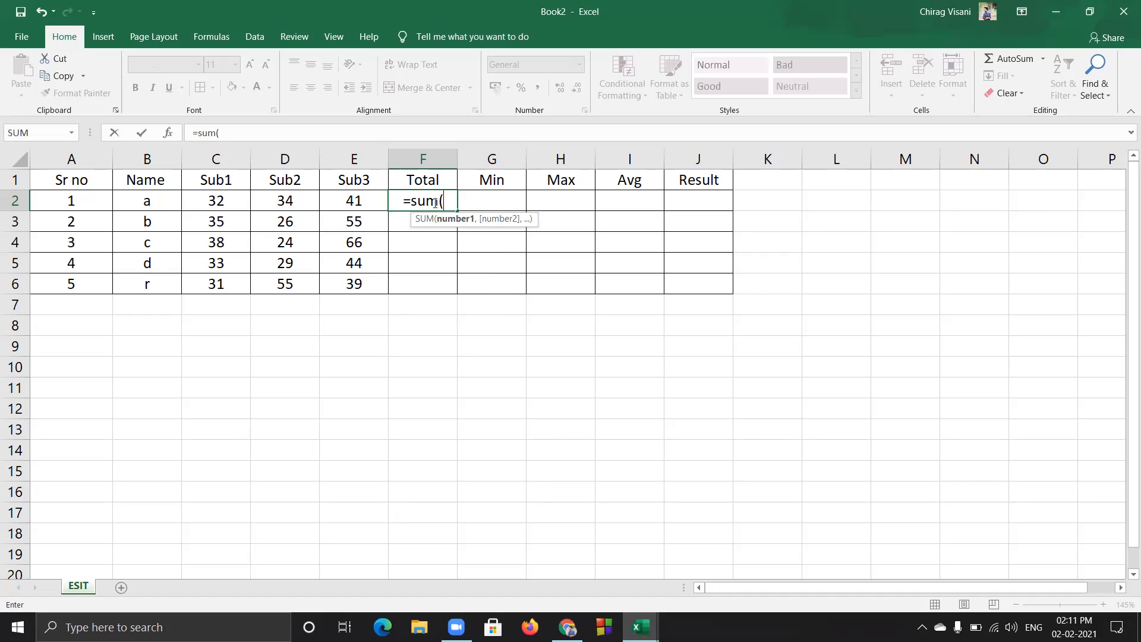
{"action": "type", "text": "C"}
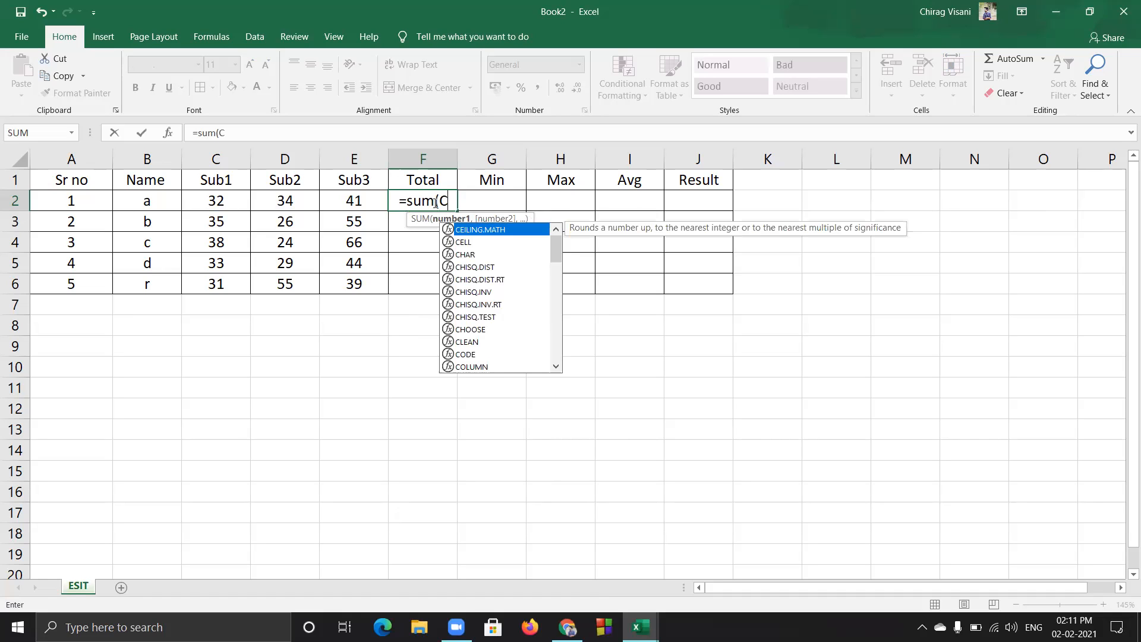
{"action": "type", "text": "2"}
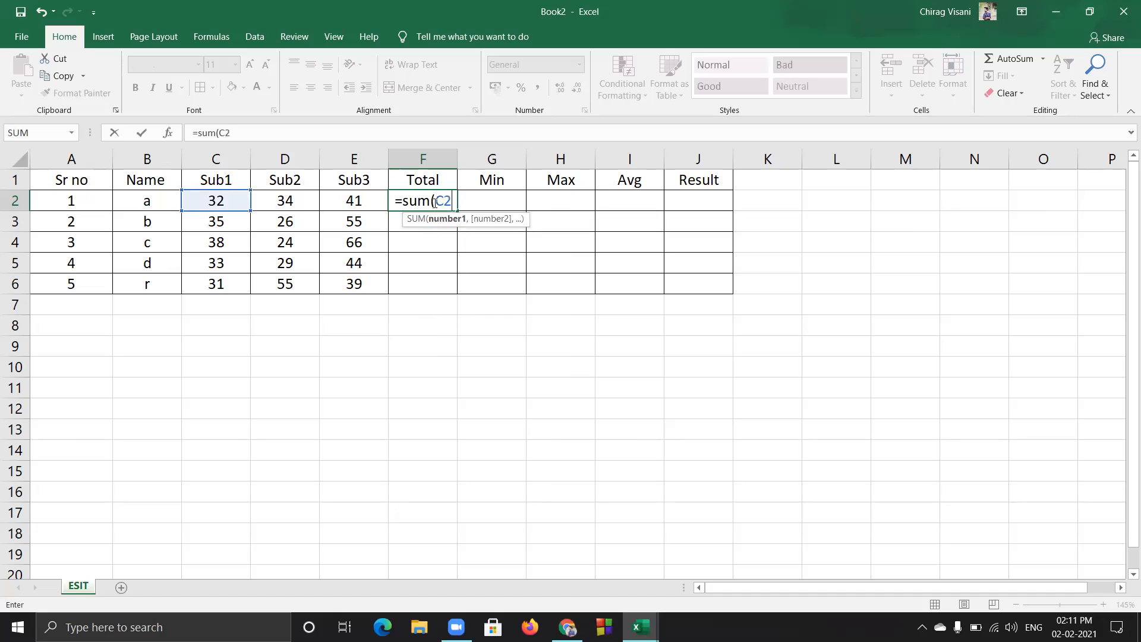
{"action": "type", "text": ":"}
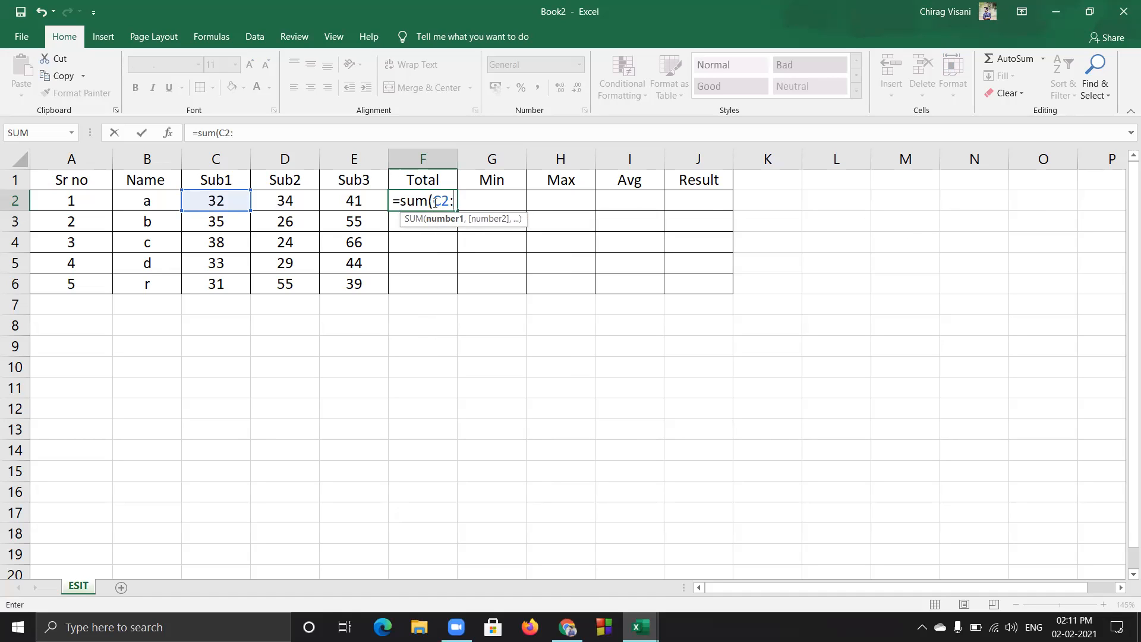
{"action": "type", "text": "E"}
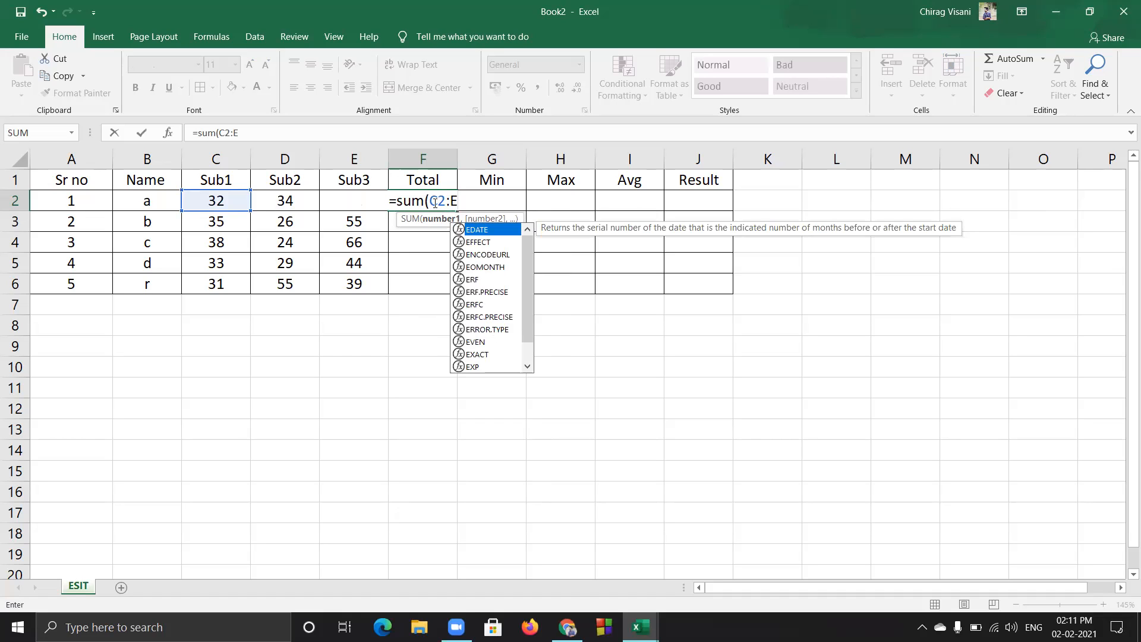
{"action": "type", "text": "2"}
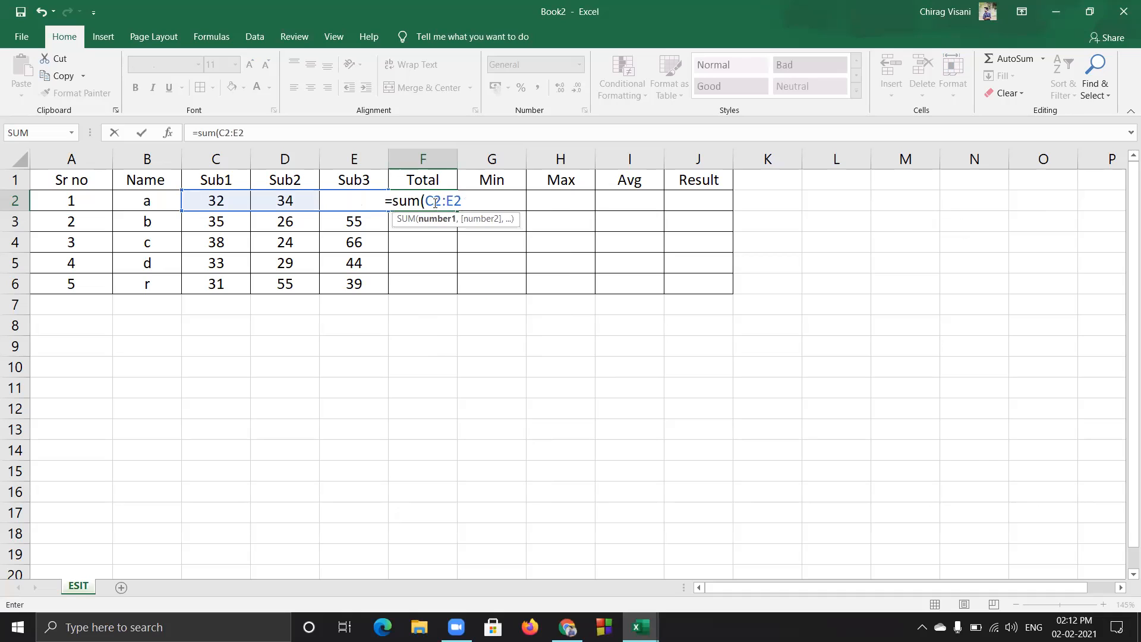
{"action": "key", "text": "Return"}
Auto-fill the SUM formula from F2 down to F6, undo the fill, and apply it again
{"action": "left_click", "coordinate": [434, 203]}
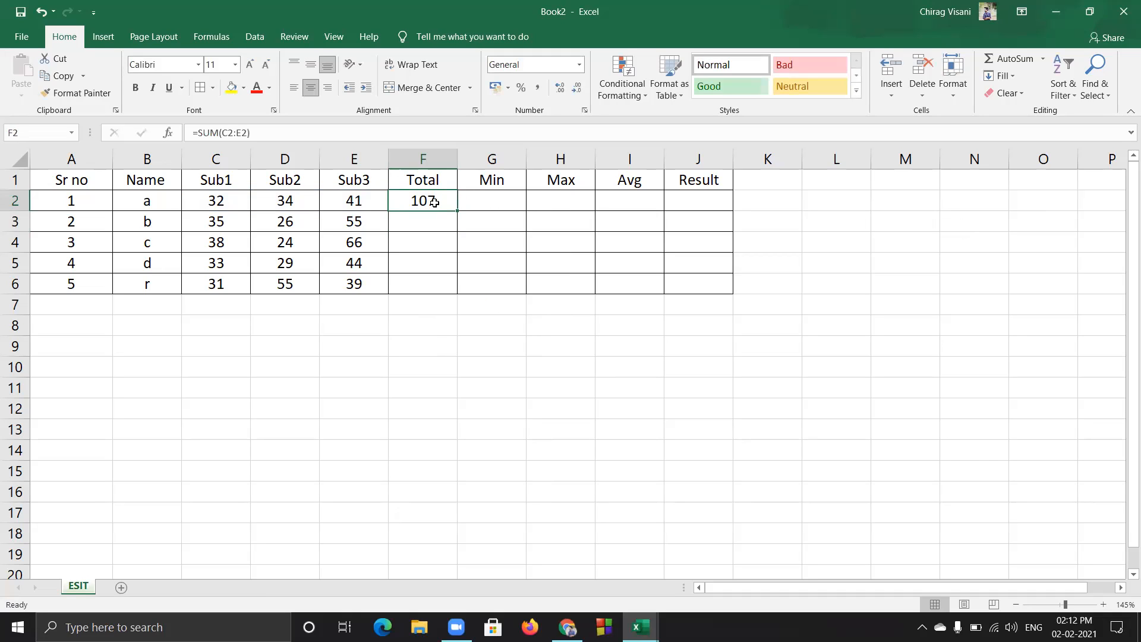
{"action": "double_click", "coordinate": [457, 211]}
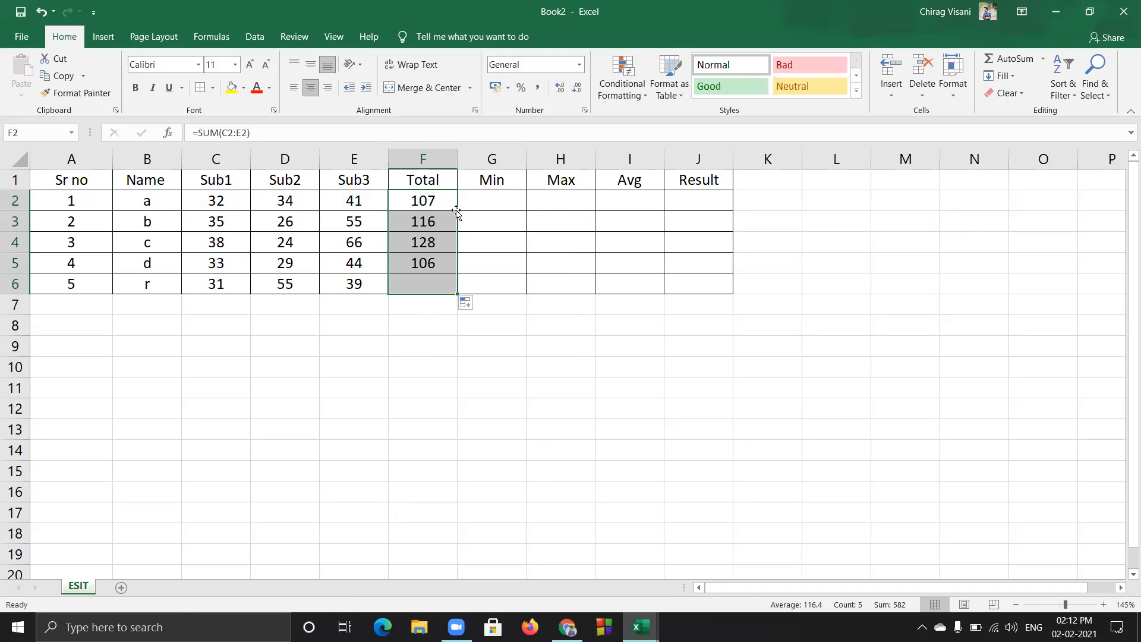
{"action": "left_click", "coordinate": [484, 280]}
{"action": "left_click", "coordinate": [433, 200]}
{"action": "left_click", "coordinate": [485, 283]}
{"action": "left_click", "coordinate": [417, 283]}
{"action": "key", "text": "ctrl+z"}
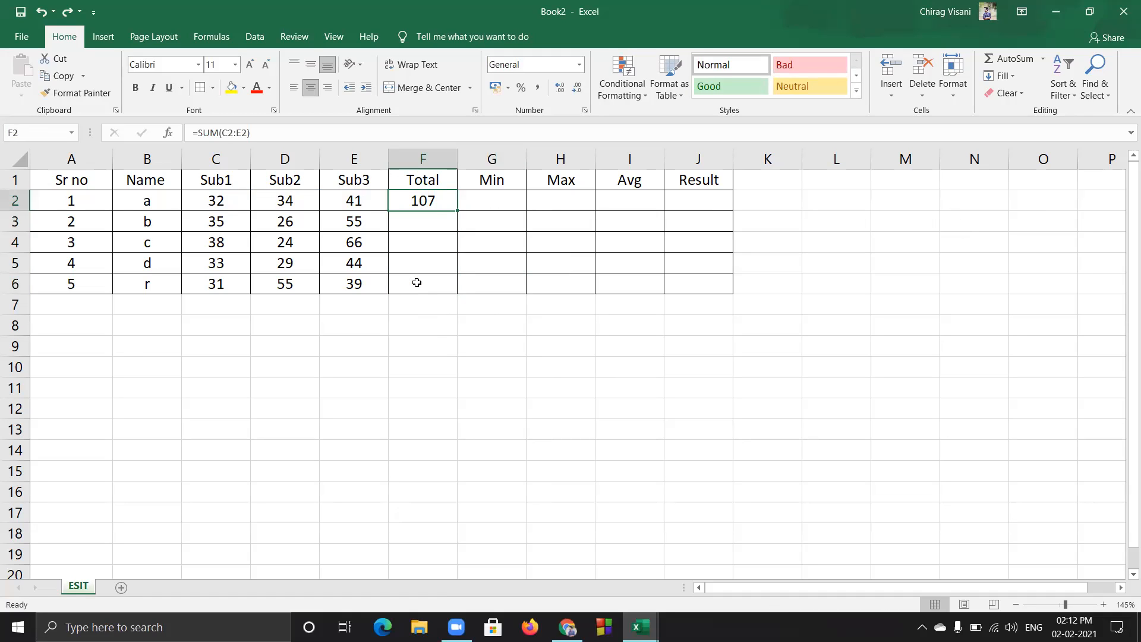
{"action": "double_click", "coordinate": [457, 211]}
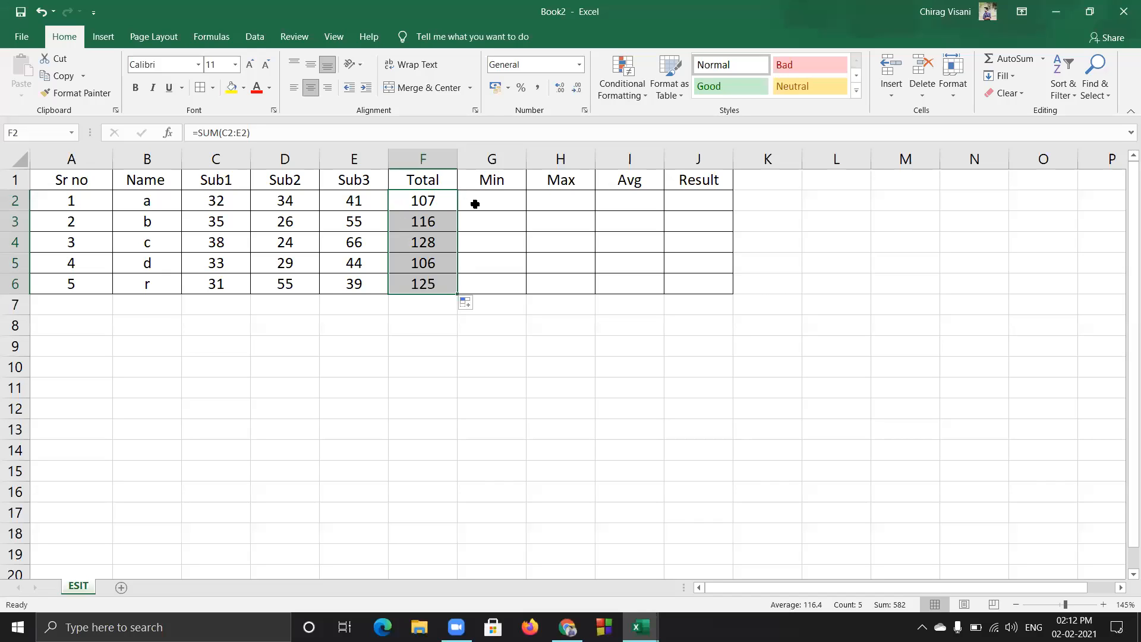
Find student a's lowest mark in G2 by applying the AutoSum Min function to C2:E2, and undo the entry
{"action": "left_click", "coordinate": [475, 203]}
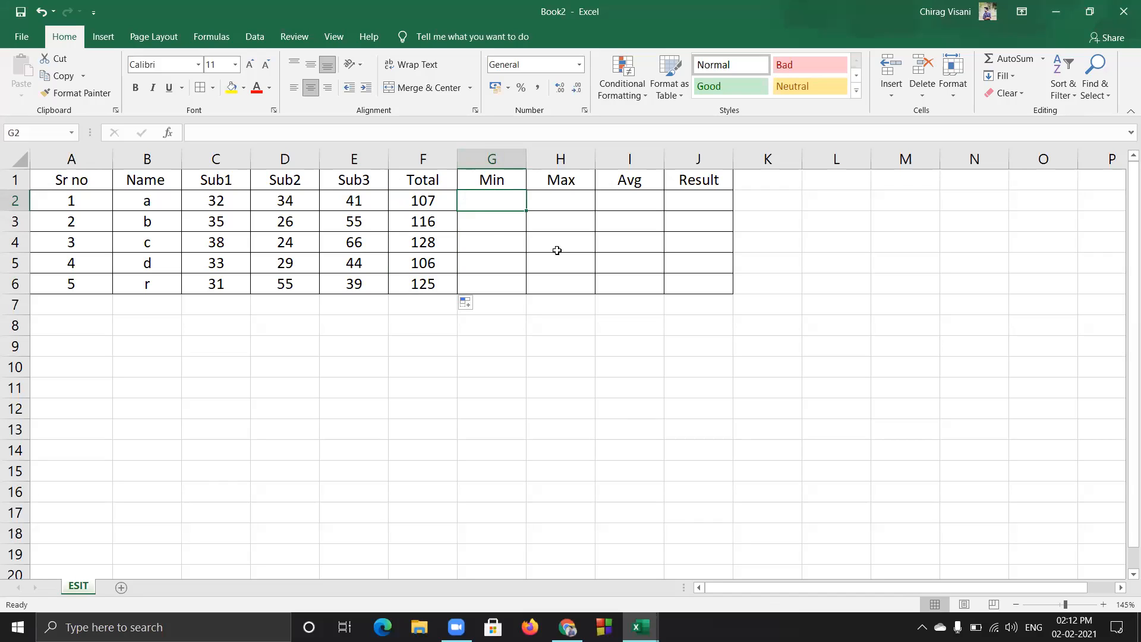
{"action": "left_click_drag", "start_coordinate": [222, 198], "coordinate": [340, 199]}
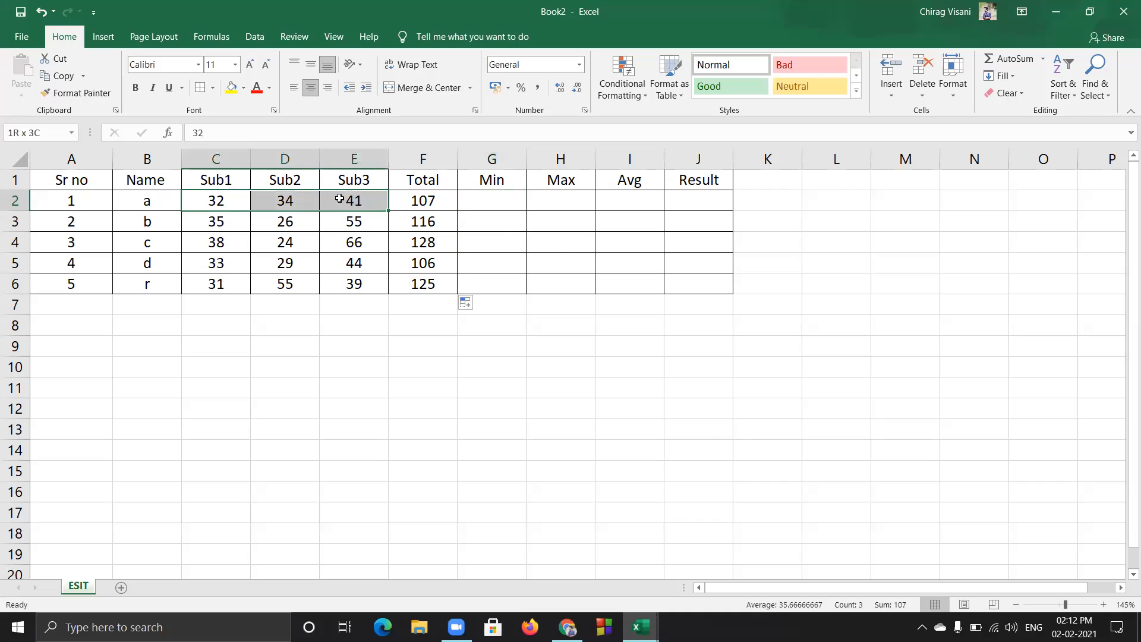
{"action": "left_click", "coordinate": [563, 174]}
{"action": "left_click_drag", "start_coordinate": [230, 202], "coordinate": [382, 212]}
{"action": "left_click", "coordinate": [504, 201]}
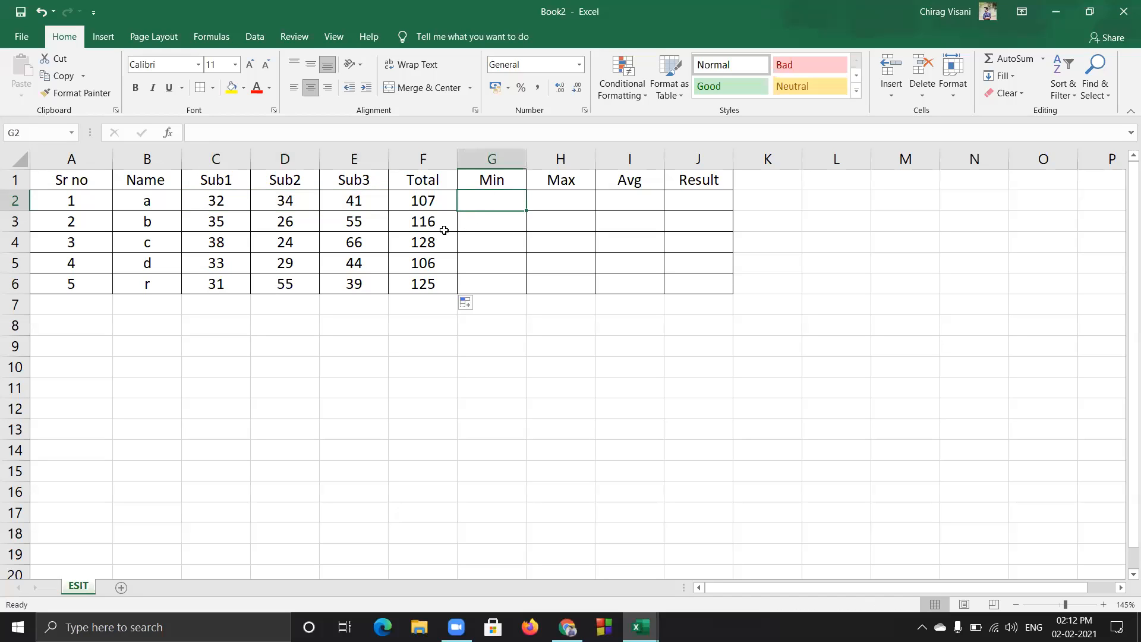
{"action": "left_click", "coordinate": [1042, 59]}
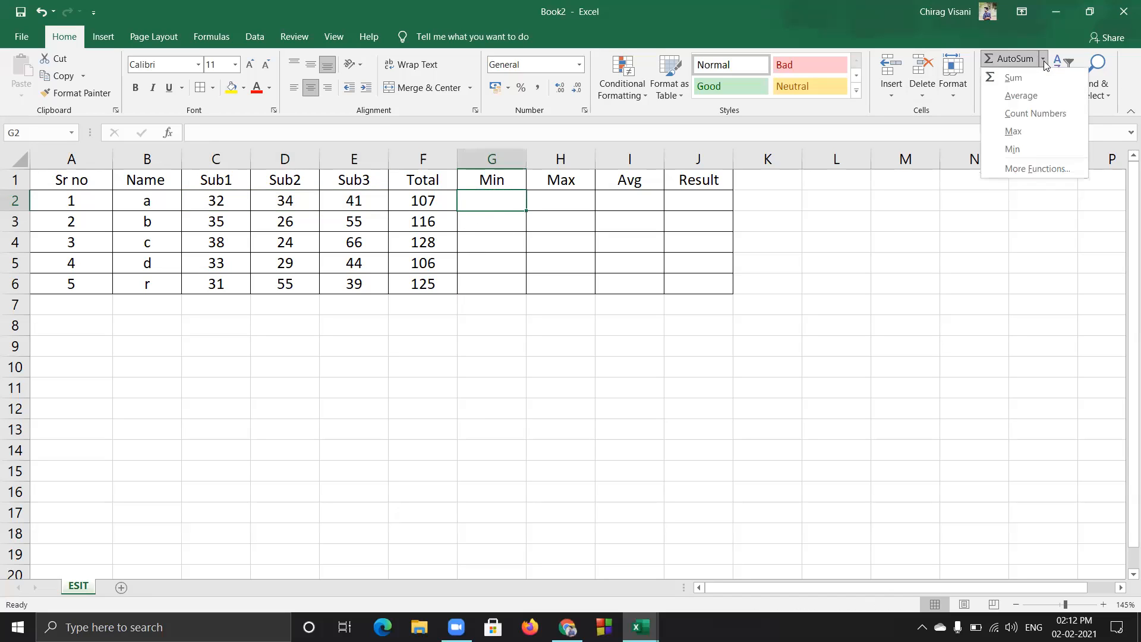
{"action": "left_click", "coordinate": [1040, 149]}
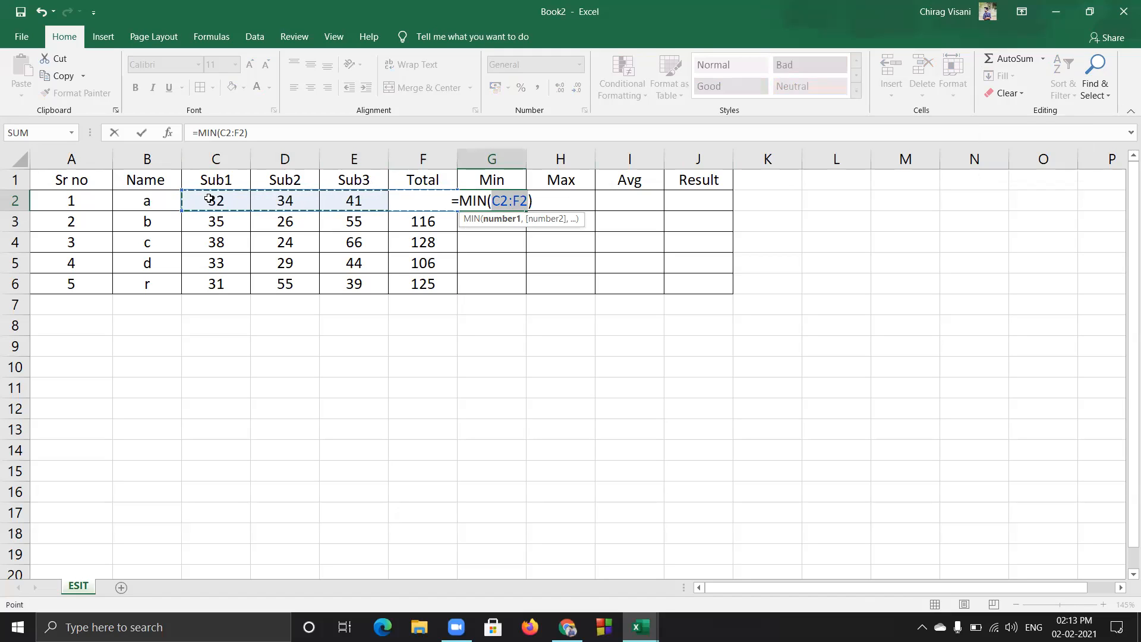
{"action": "left_click_drag", "start_coordinate": [209, 199], "coordinate": [333, 205]}
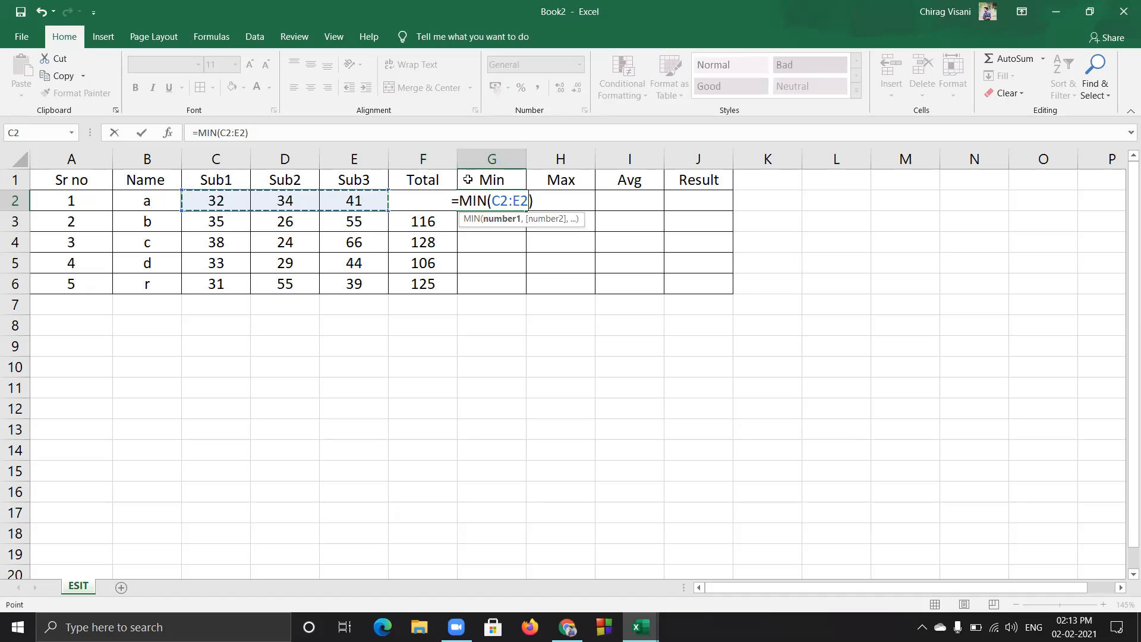
{"action": "key", "text": "Return"}
{"action": "key", "text": "ctrl+z"}
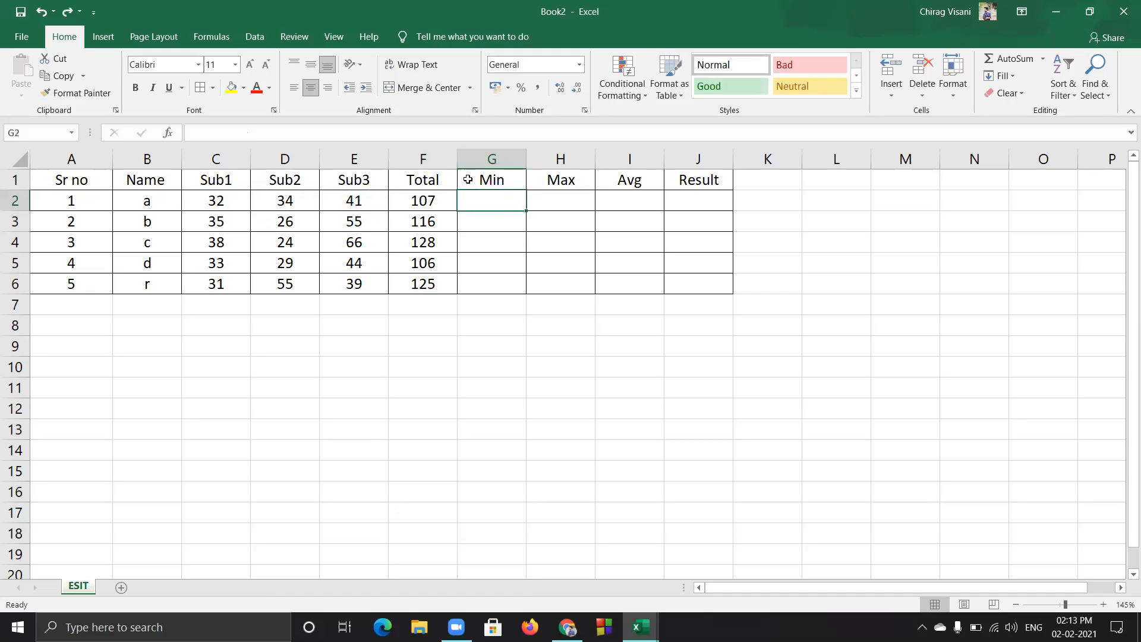
Manually enter the formula =MIN(C2:E2) in G2 for student a's lowest mark, and reselect G2
{"action": "double_click", "coordinate": [494, 199]}
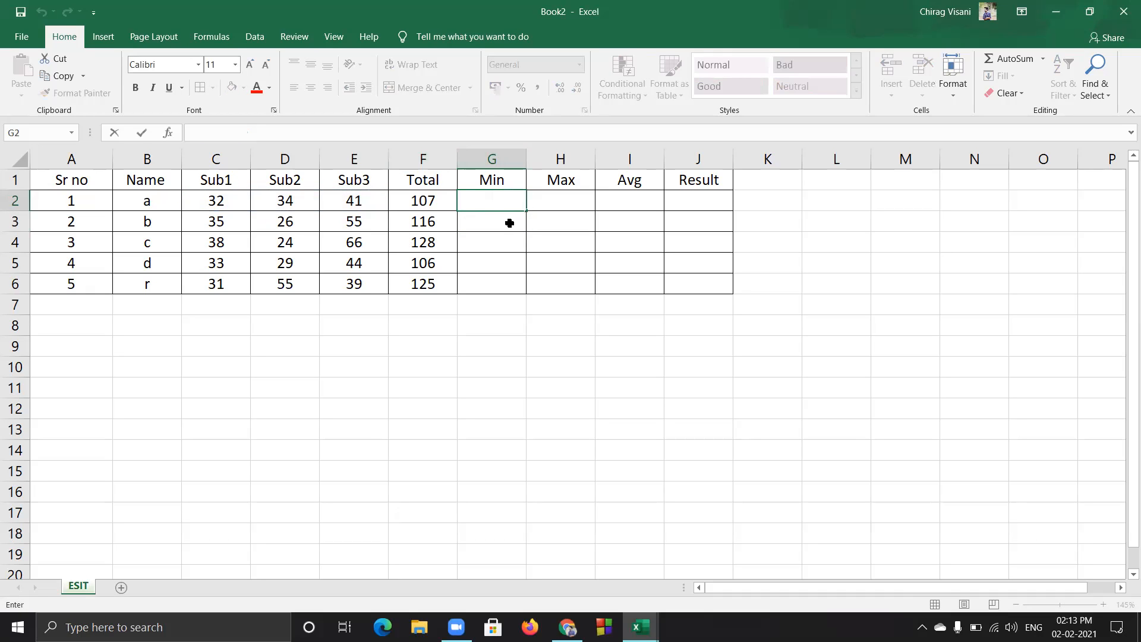
{"action": "type", "text": "="}
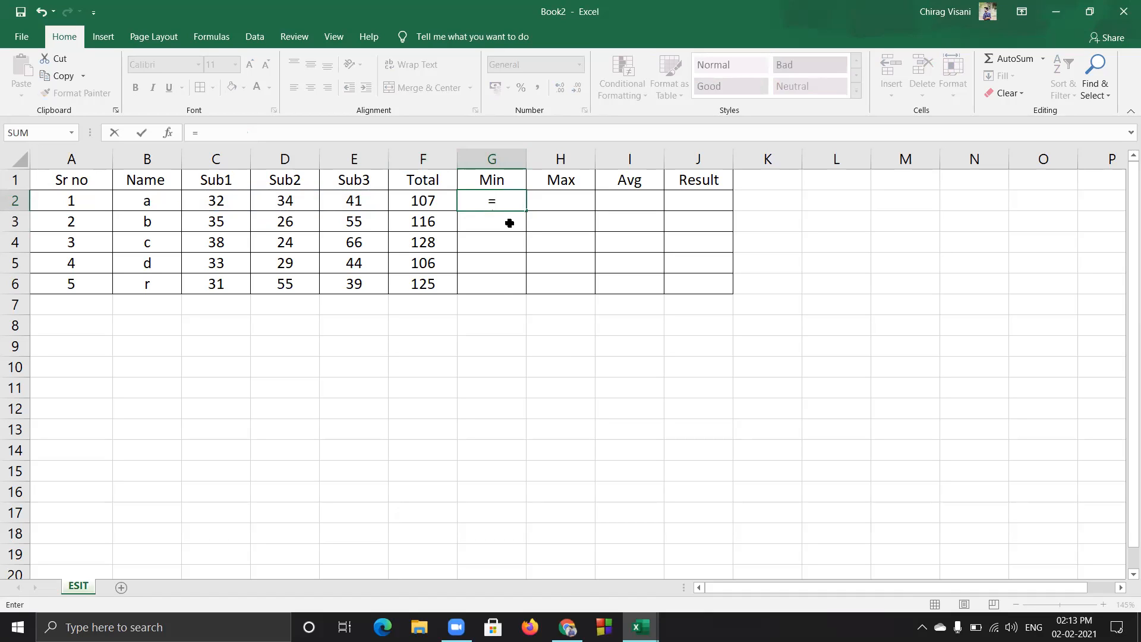
{"action": "type", "text": "Min"}
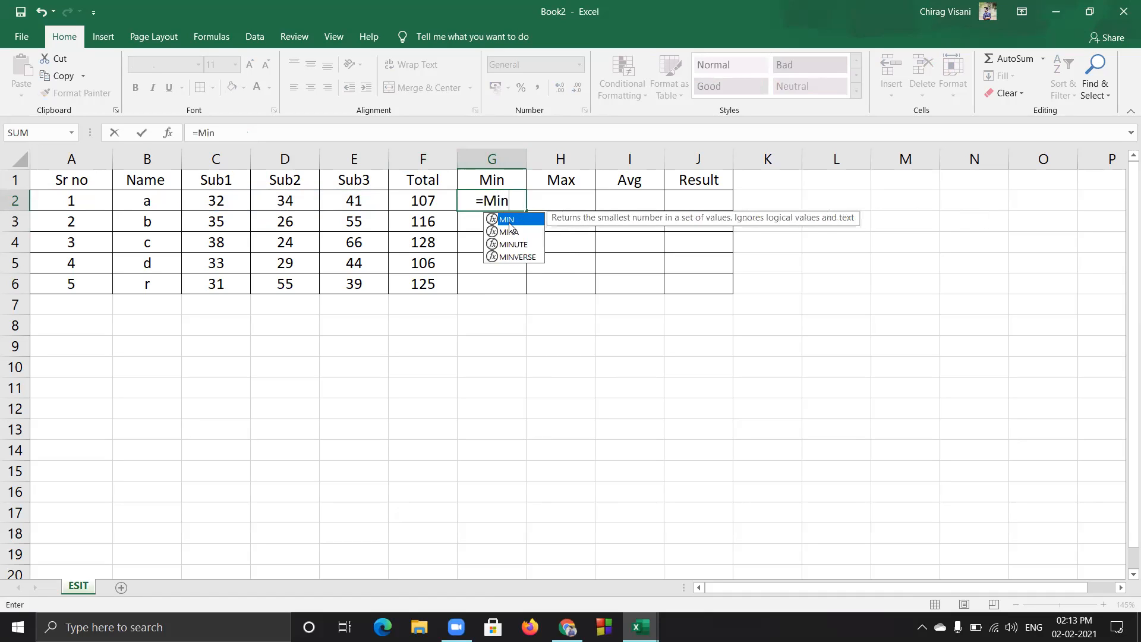
{"action": "type", "text": "("}
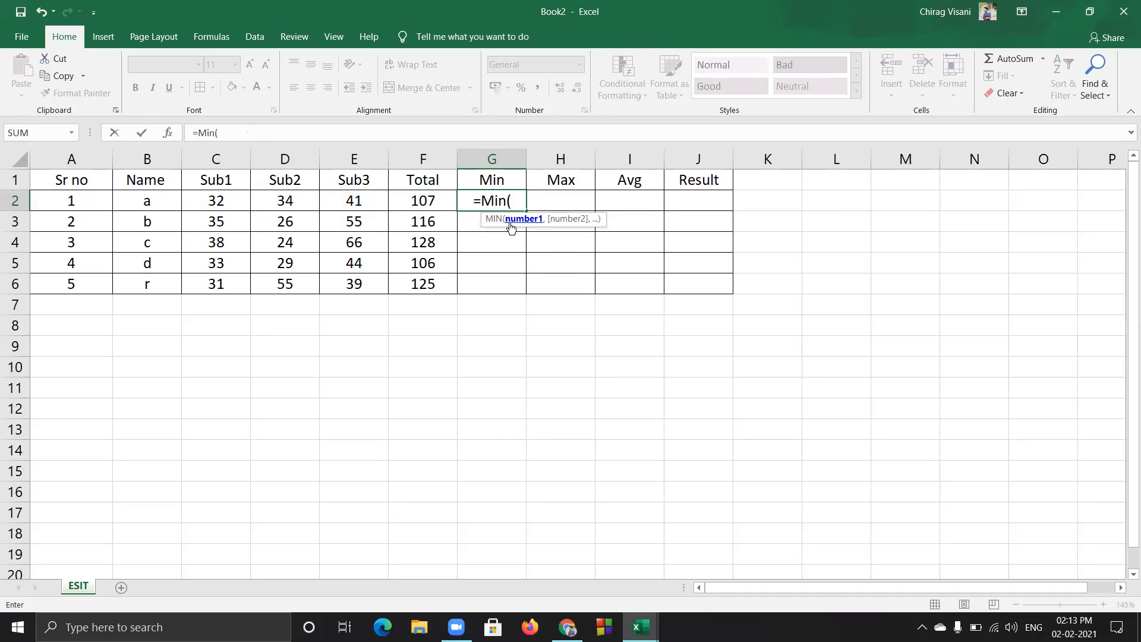
{"action": "type", "text": "C"}
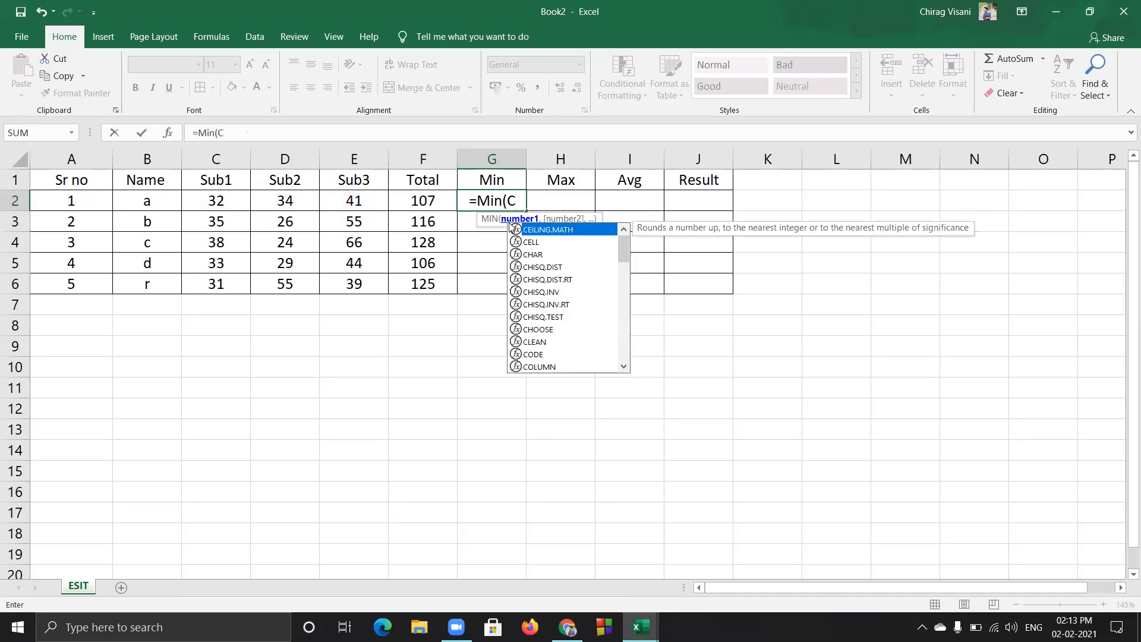
{"action": "type", "text": "2:"}
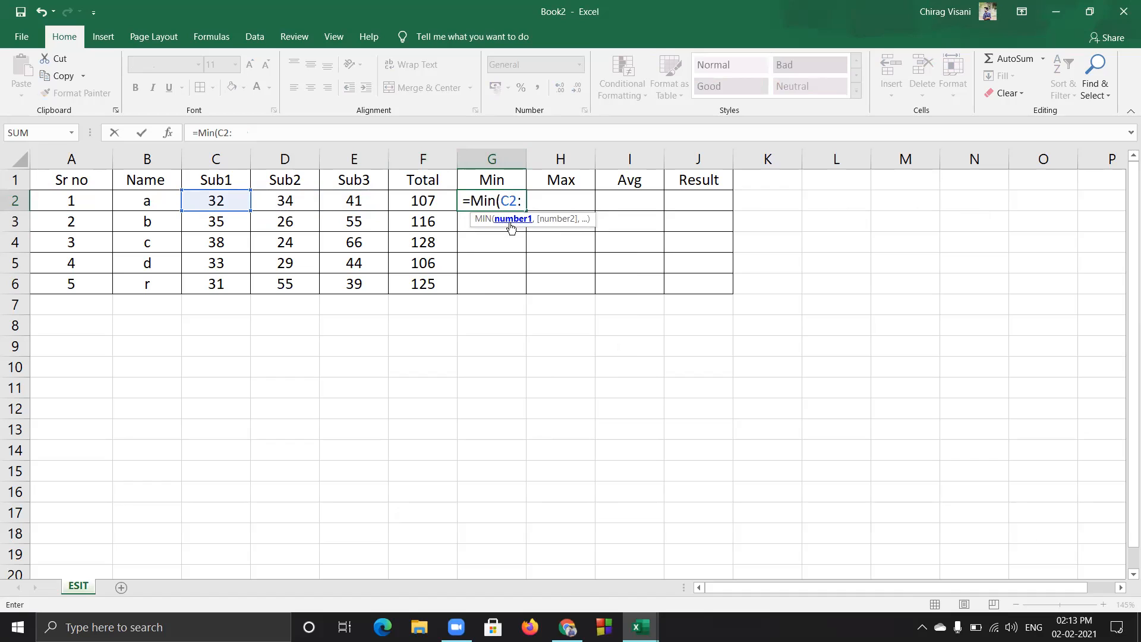
{"action": "type", "text": "E"}
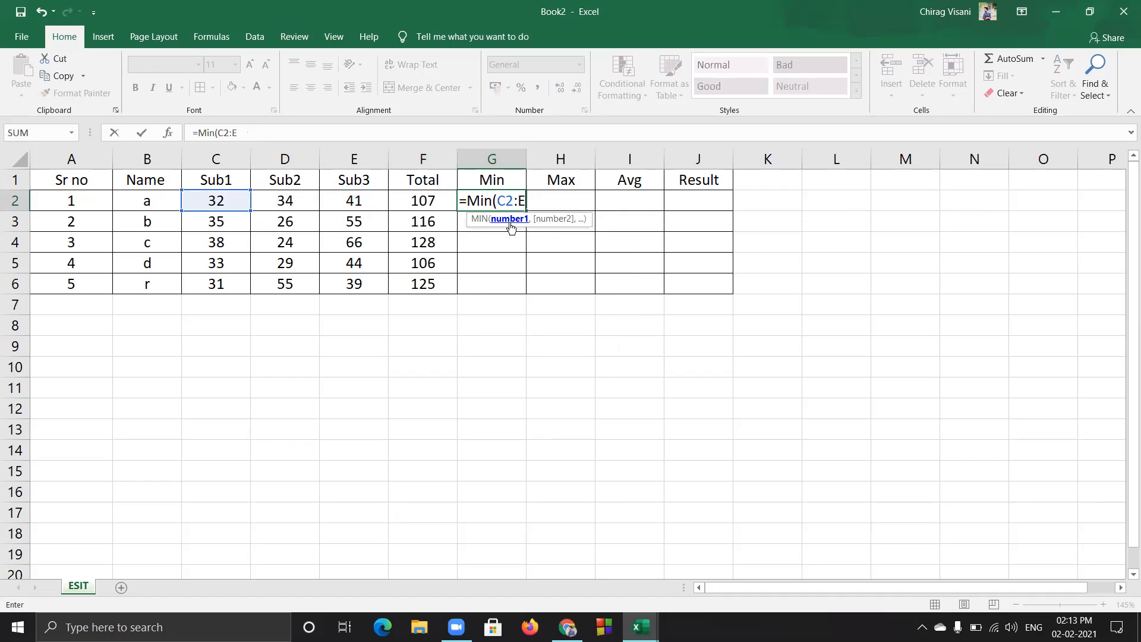
{"action": "type", "text": "2"}
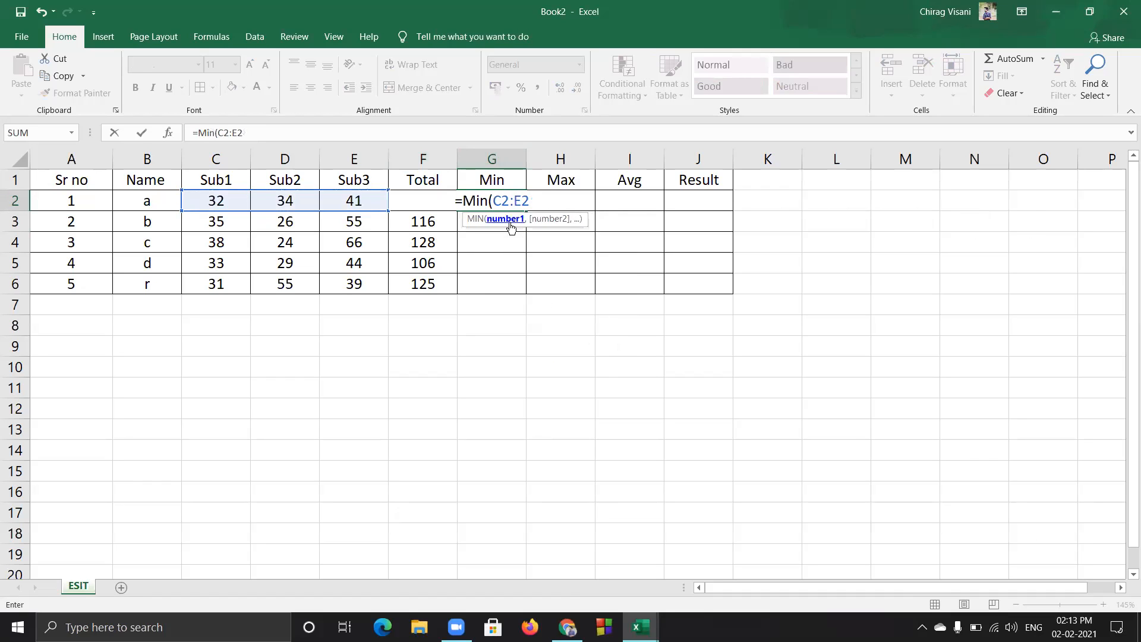
{"action": "key", "text": "Return"}
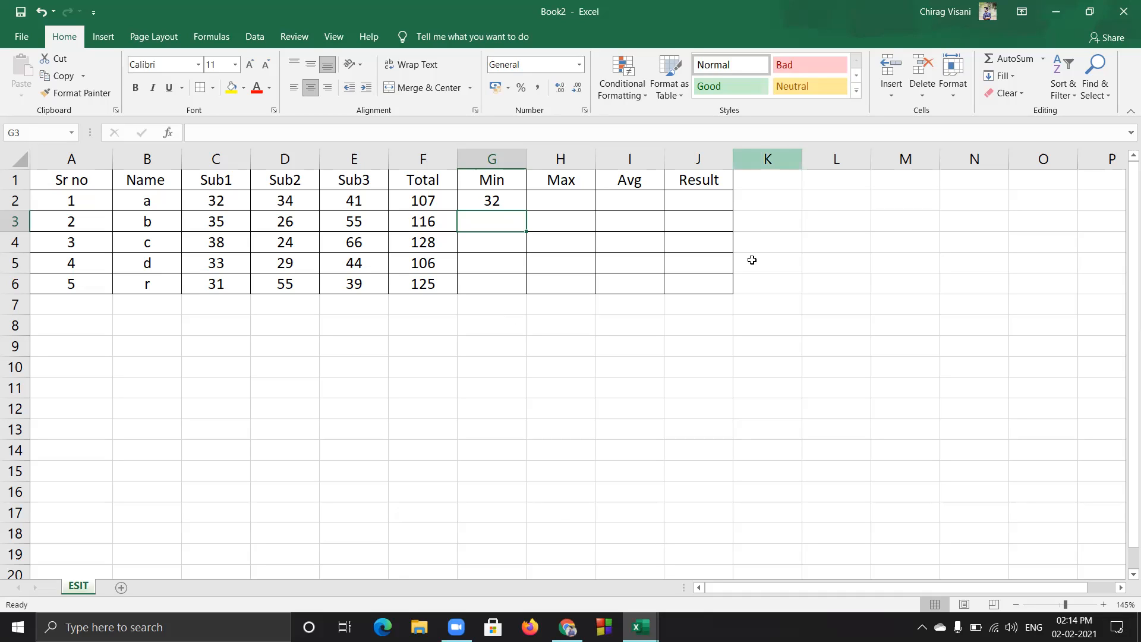
{"action": "left_click", "coordinate": [437, 198]}
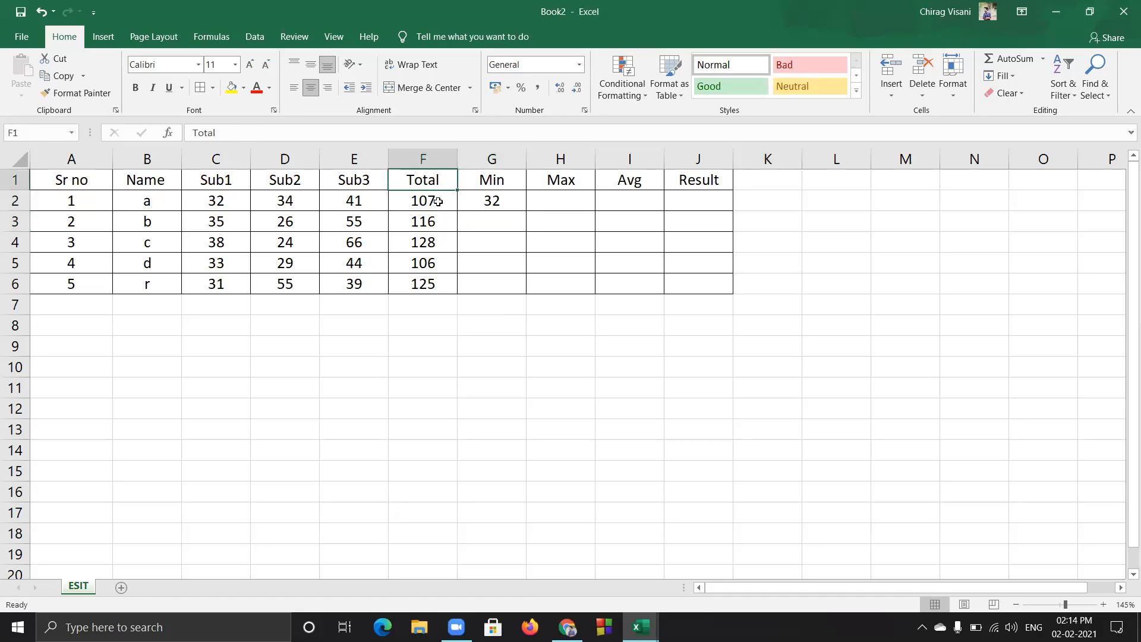
{"action": "left_click", "coordinate": [497, 203]}
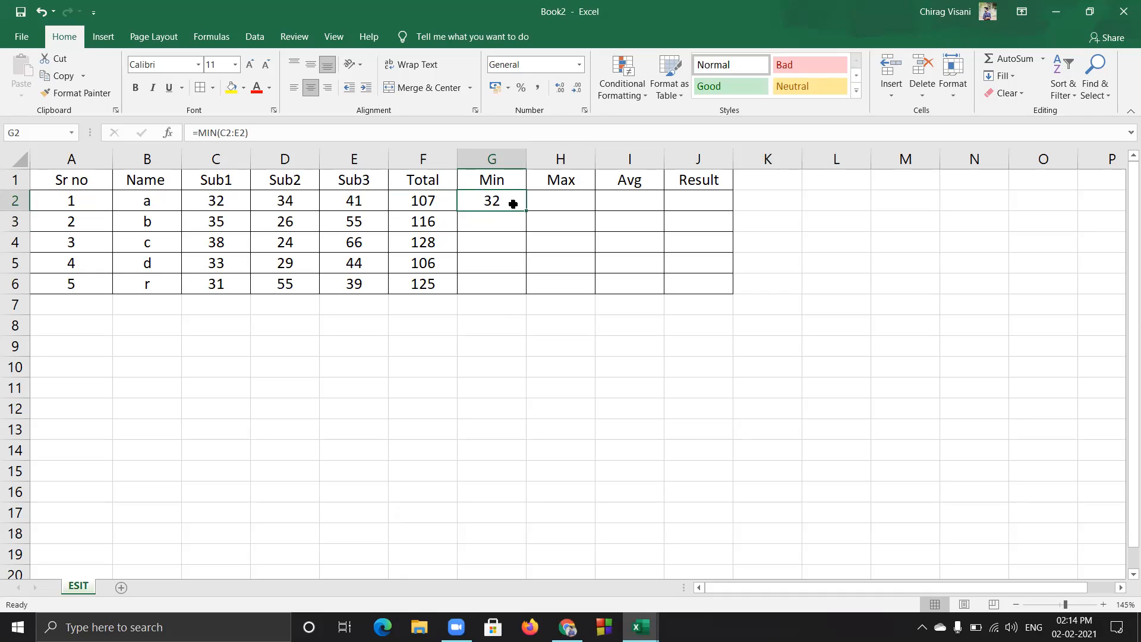
Undo the manually entered MIN formula in G2 and reselect the empty cell
{"action": "key", "text": "ctrl+z"}
{"action": "left_click", "coordinate": [562, 203]}
{"action": "left_click", "coordinate": [491, 203]}
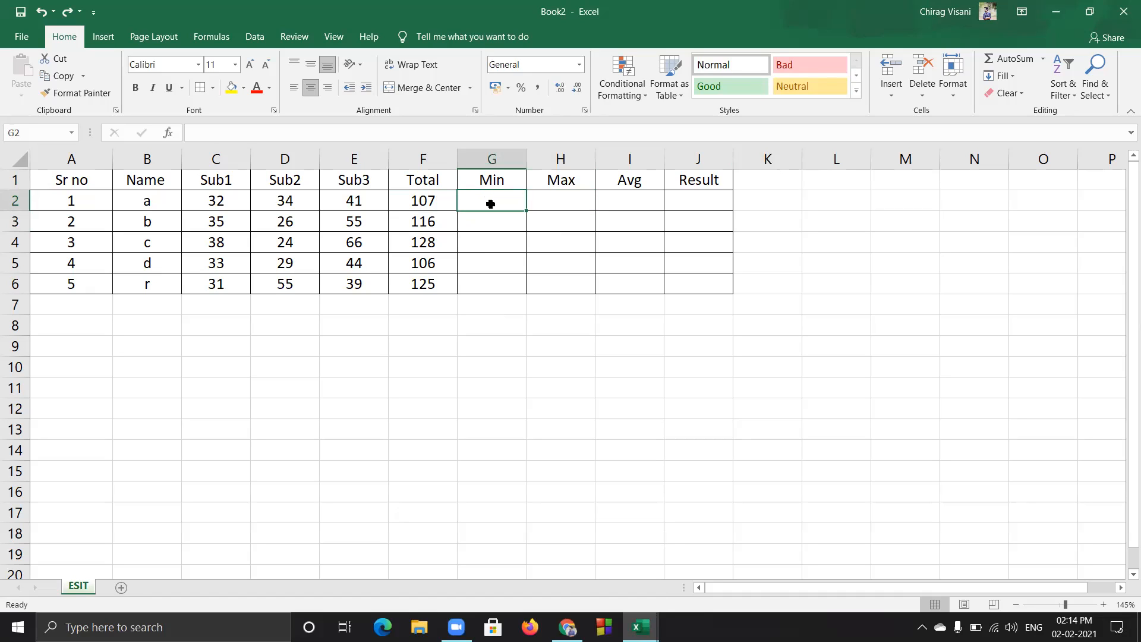
{"action": "left_click", "coordinate": [1044, 62]}
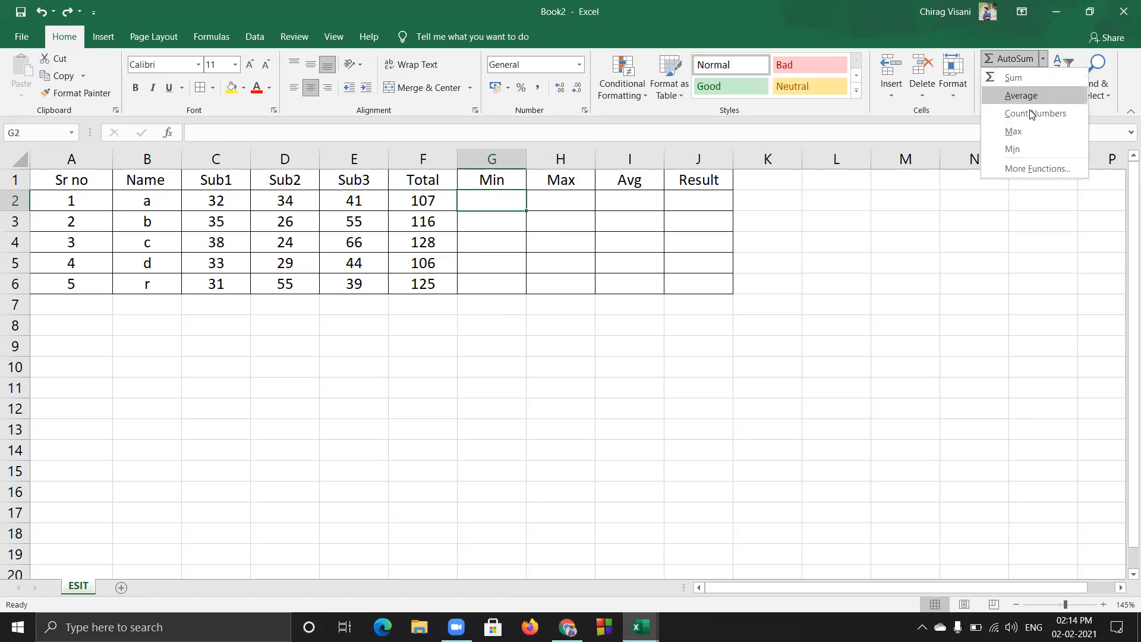
{"action": "left_click", "coordinate": [1035, 150]}
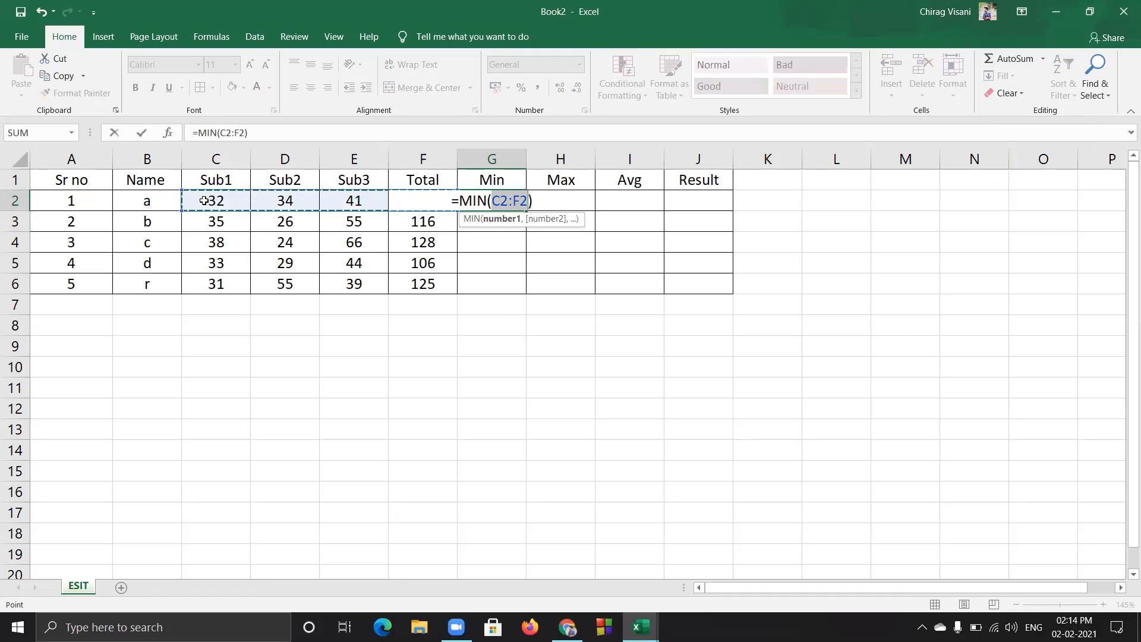
{"action": "left_click_drag", "start_coordinate": [204, 201], "coordinate": [365, 202]}
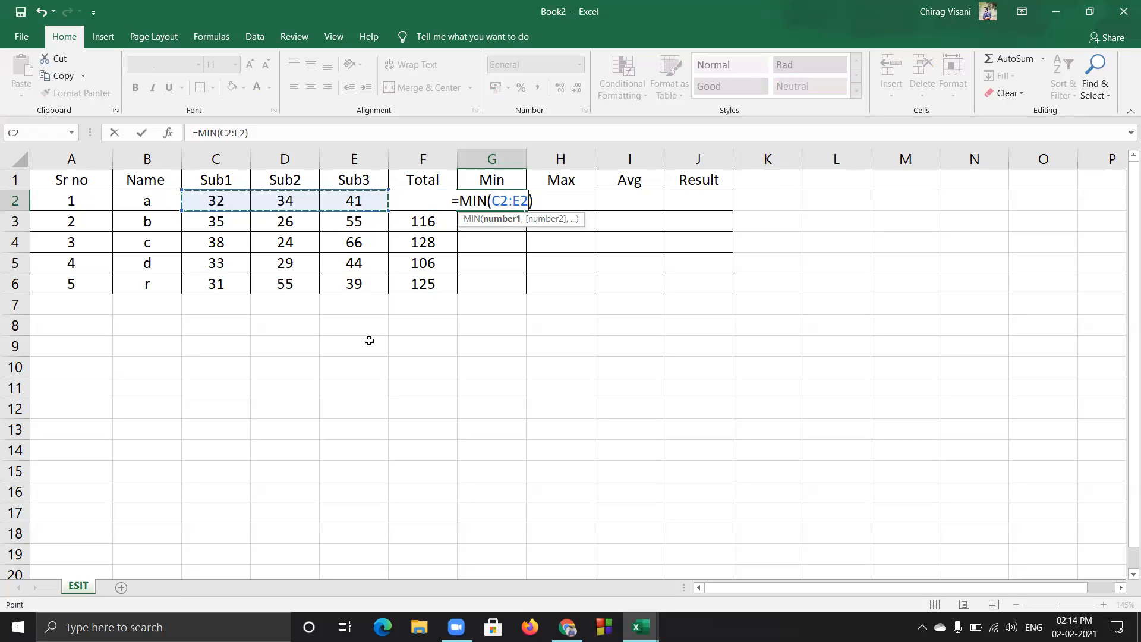
{"action": "key", "text": "ctrl+z"}
{"action": "key", "text": "ctrl+y"}
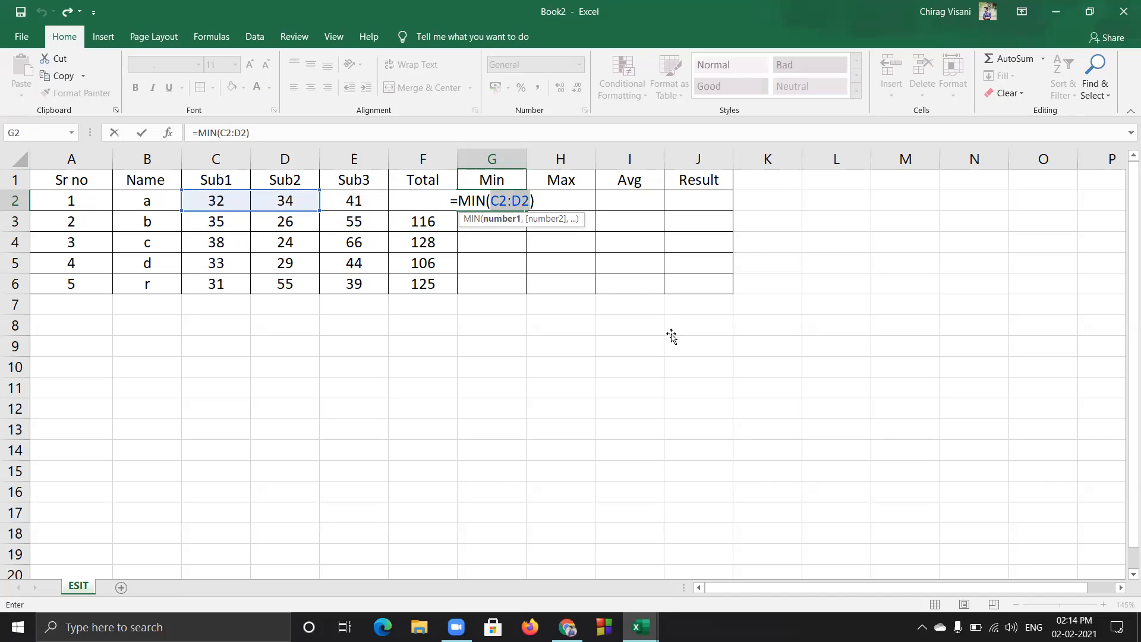
{"action": "left_click", "coordinate": [669, 332]}
{"action": "key", "text": "ctrl+z"}
{"action": "key", "text": "ctrl+z"}
{"action": "left_click", "coordinate": [623, 187]}
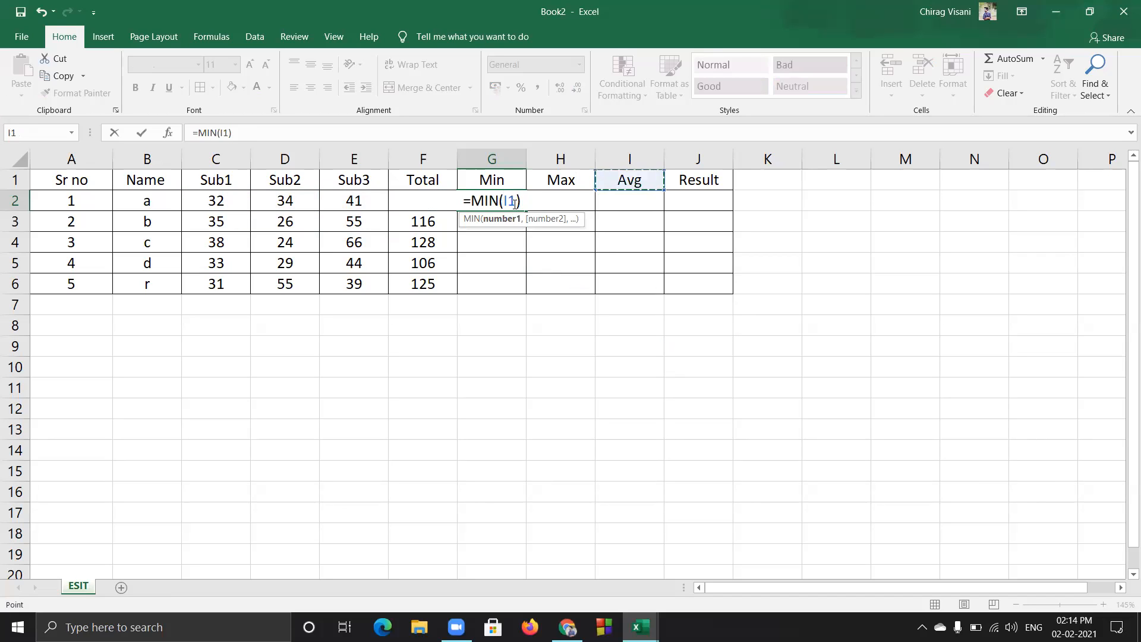
{"action": "double_click", "coordinate": [495, 202]}
{"action": "key", "text": "ctrl+z"}
{"action": "key", "text": "ctrl+y"}
{"action": "key", "text": "ctrl+z"}
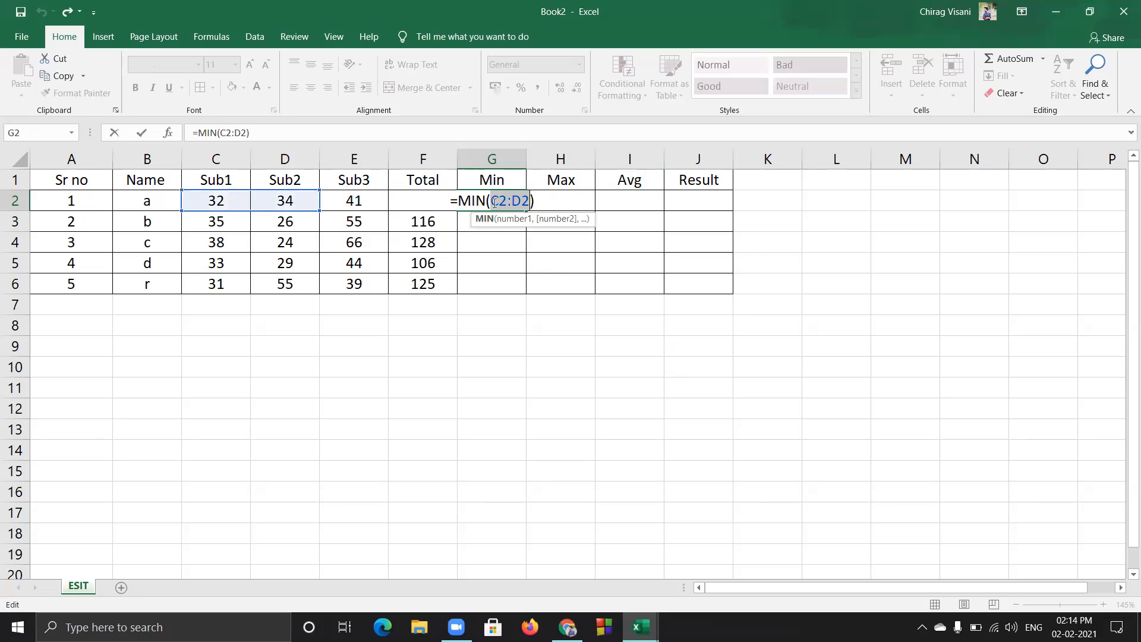
{"action": "left_click_drag", "start_coordinate": [487, 204], "coordinate": [450, 205]}
{"action": "key", "text": "BackSpace"}
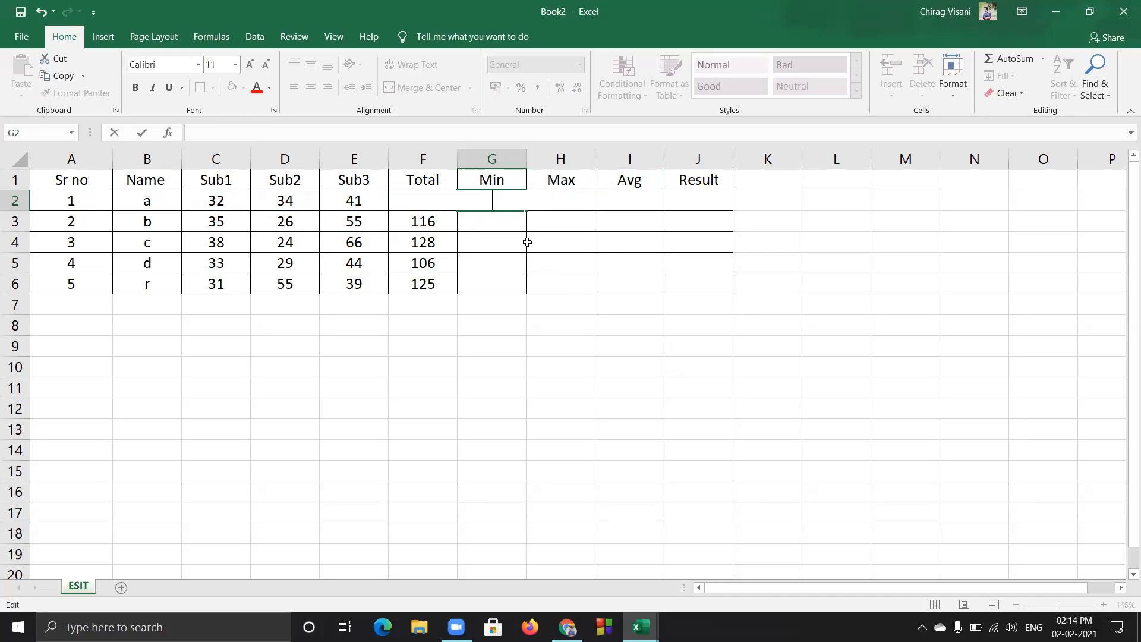
{"action": "key", "text": "Escape"}
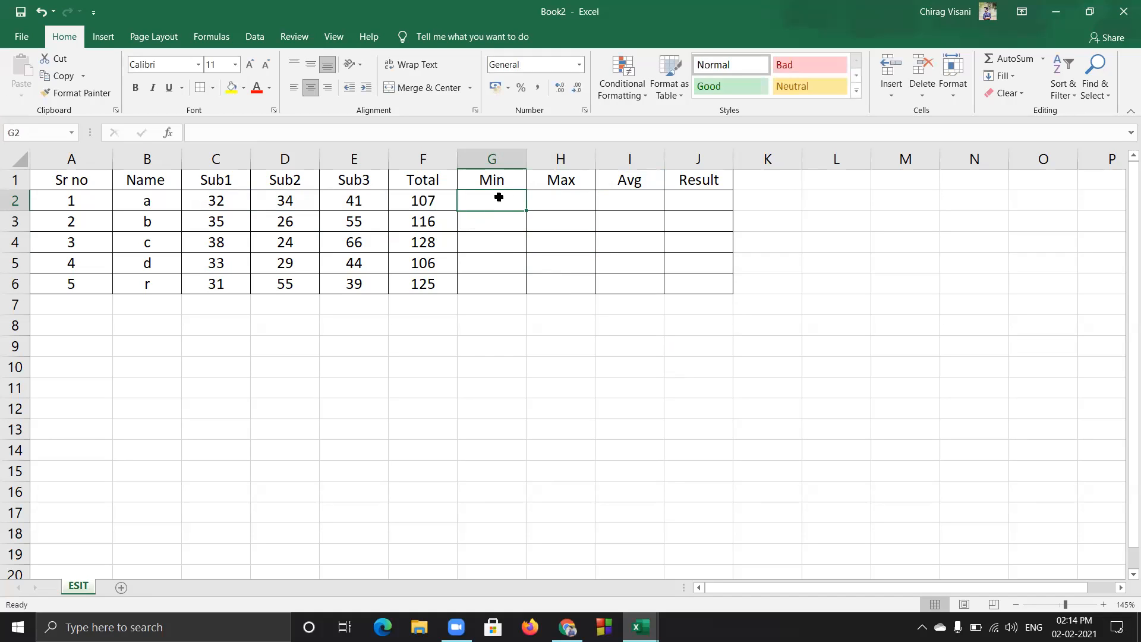
Use the AutoSum Min function in G2 with separate references as =MIN(C2,D2,E2), and auto-fill it down to G6
{"action": "left_click", "coordinate": [1043, 58]}
{"action": "left_click", "coordinate": [1015, 150]}
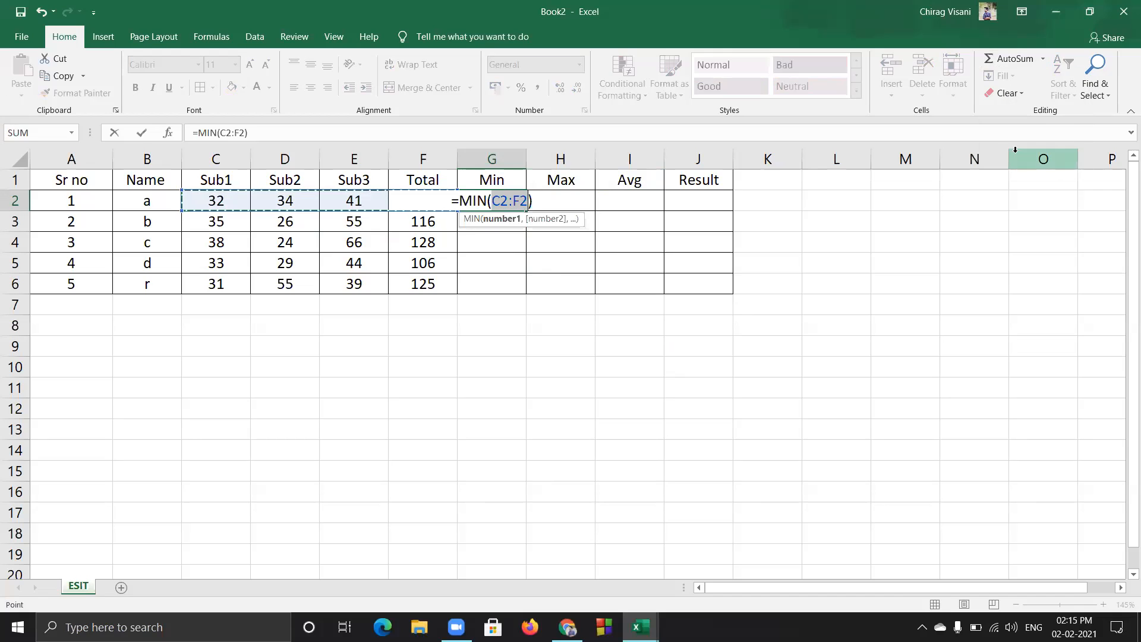
{"action": "left_click", "coordinate": [231, 203]}
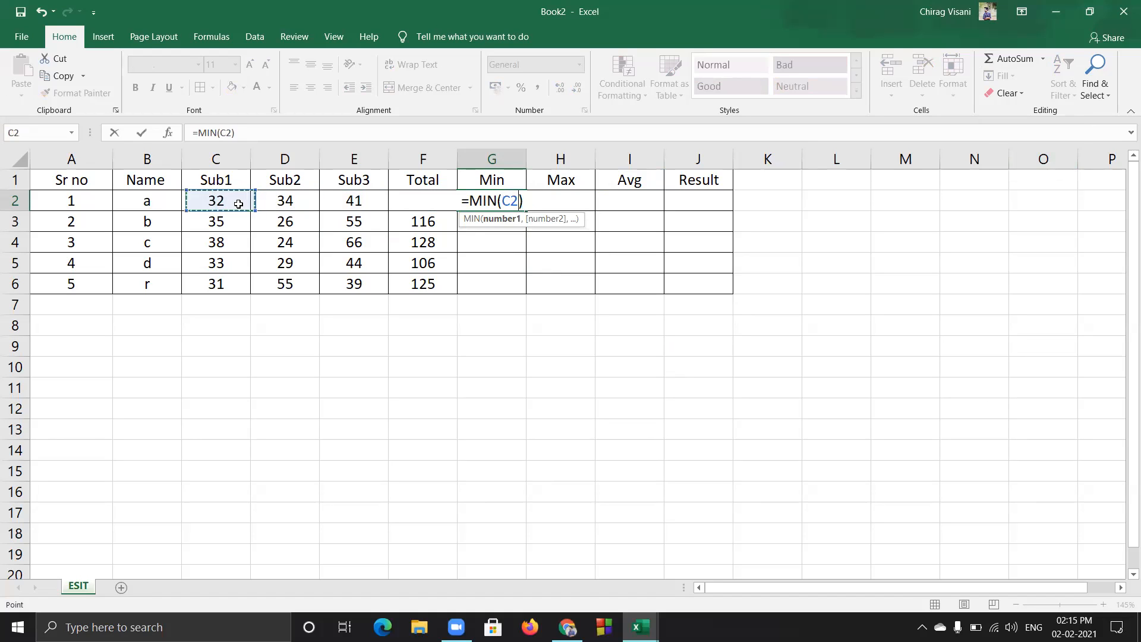
{"action": "type", "text": ","}
{"action": "left_click", "coordinate": [286, 200]}
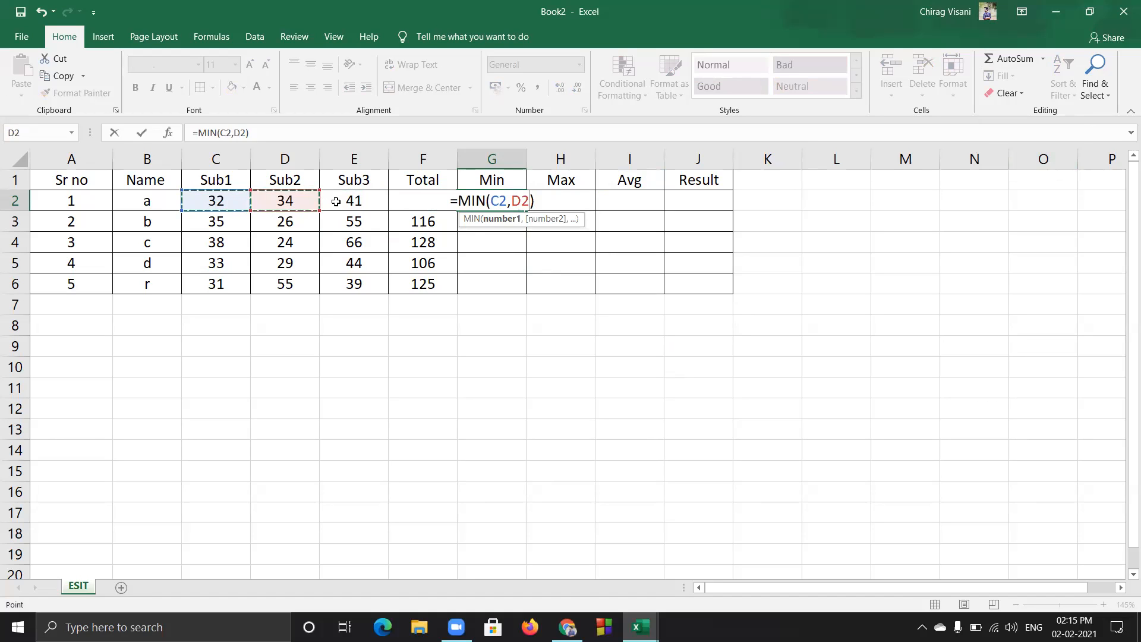
{"action": "type", "text": ","}
{"action": "left_click", "coordinate": [336, 202]}
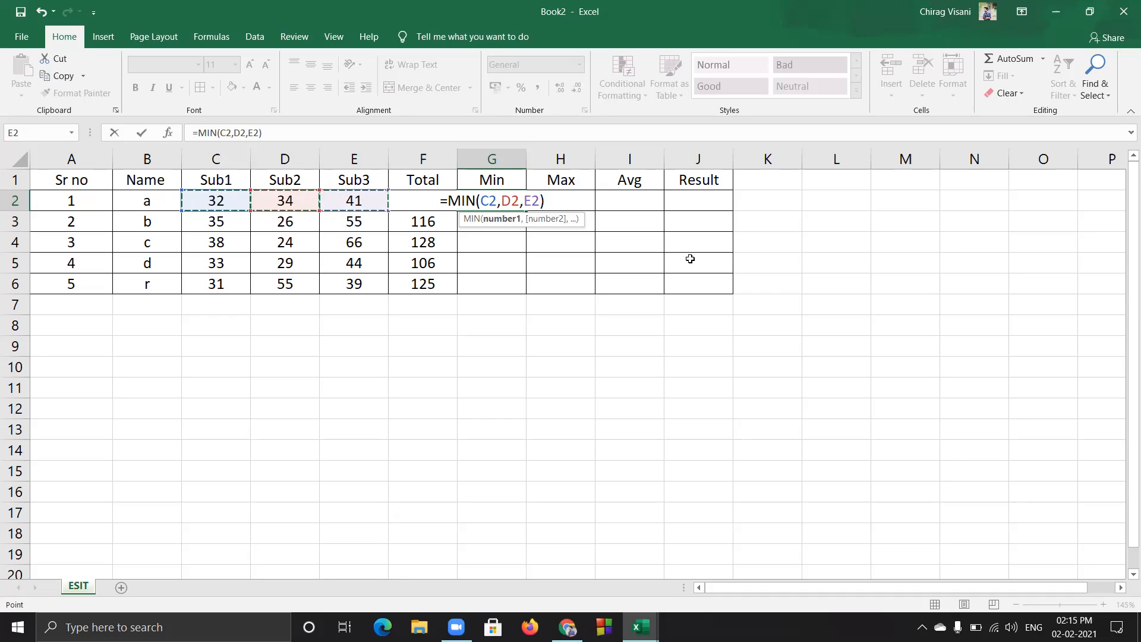
{"action": "key", "text": "Return"}
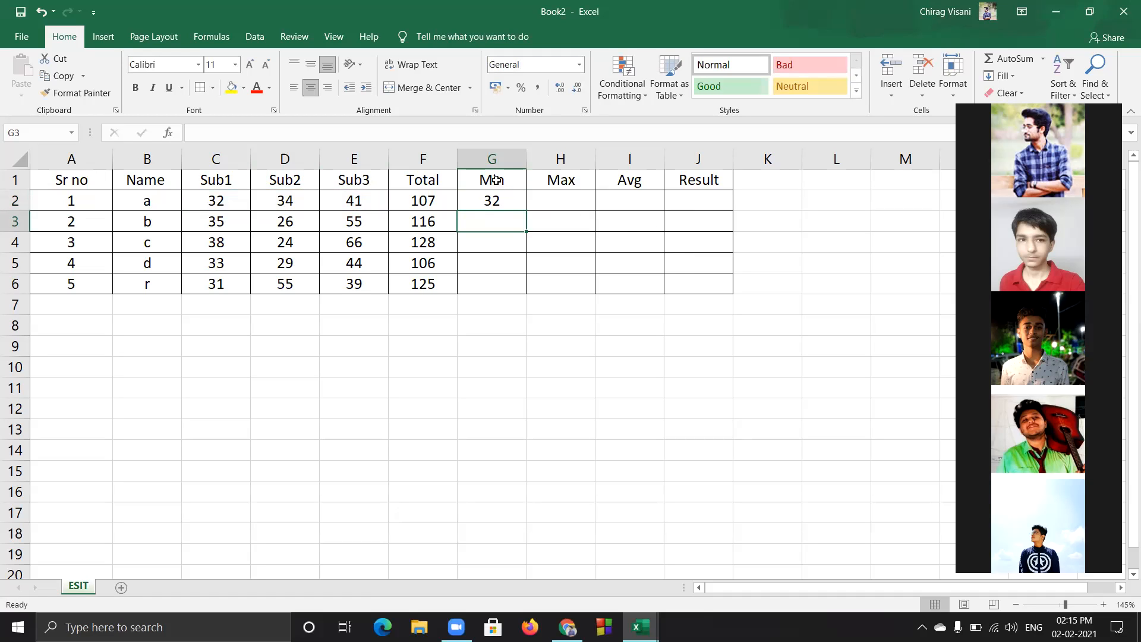
{"action": "left_click", "coordinate": [513, 204]}
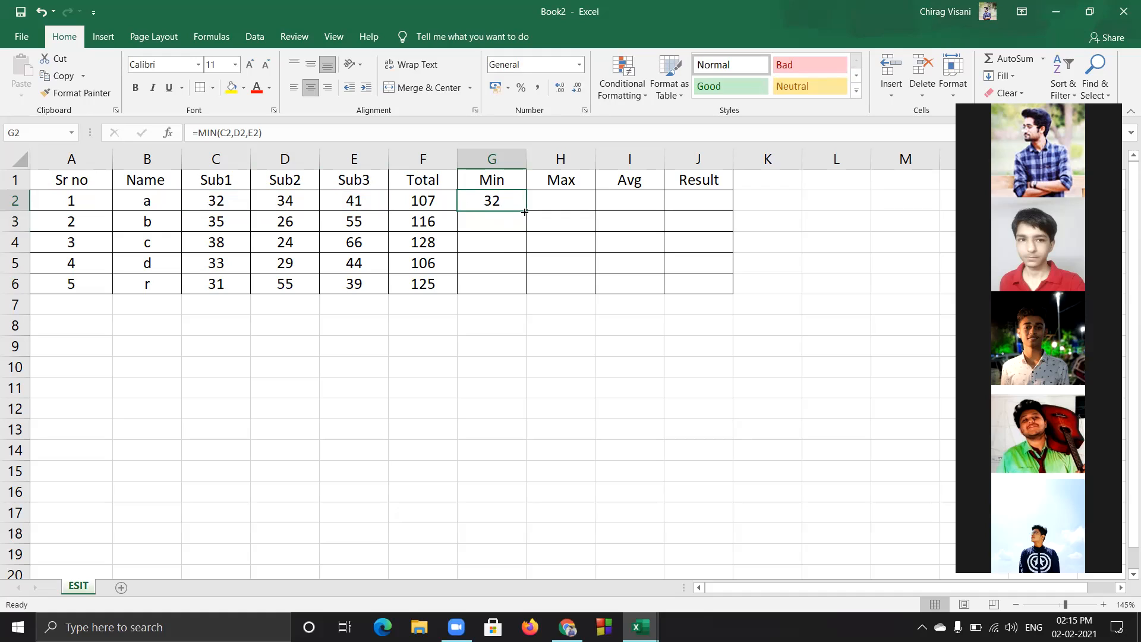
{"action": "left_click_drag", "start_coordinate": [525, 212], "coordinate": [525, 293]}
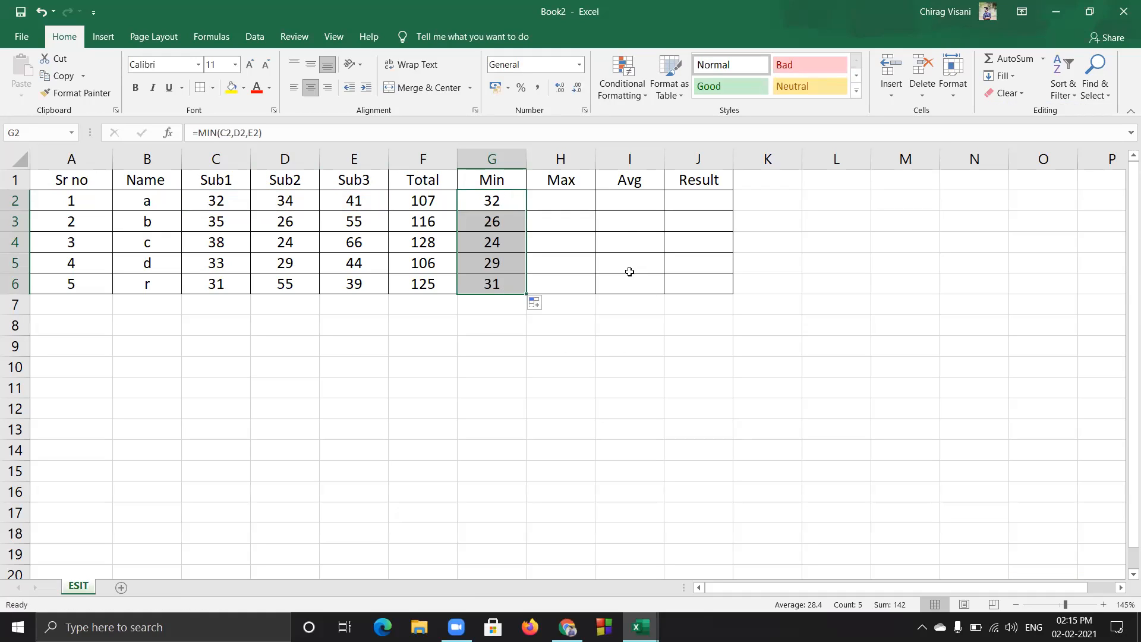
Find student a's highest mark in H2 by applying the AutoSum Max function to C2:E2, and undo the entry
{"action": "left_click", "coordinate": [559, 204]}
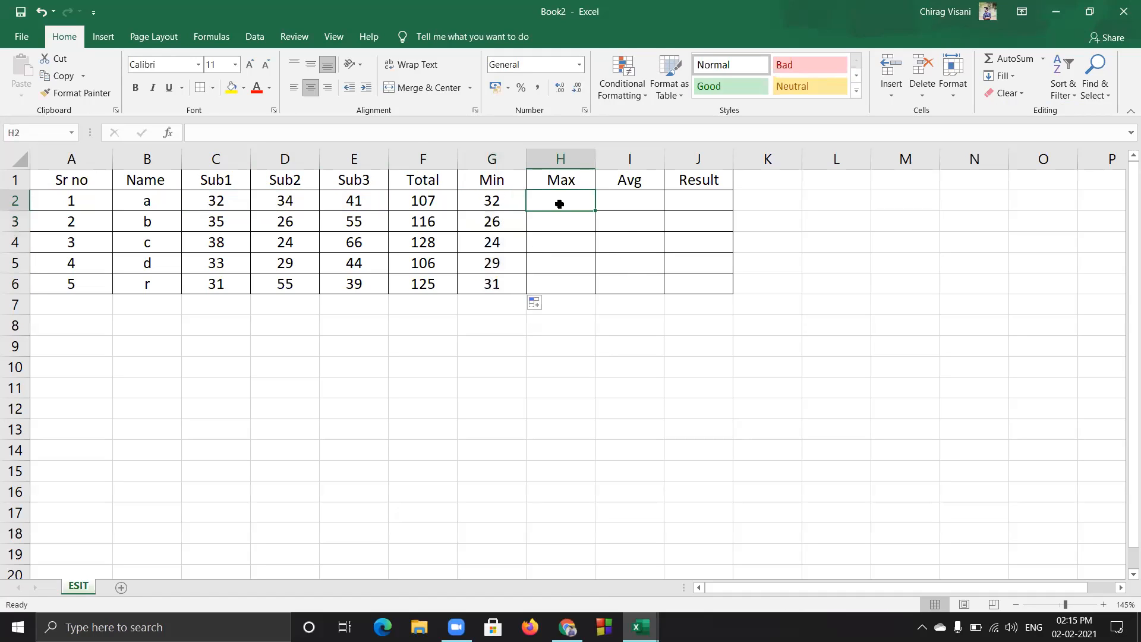
{"action": "left_click_drag", "start_coordinate": [571, 201], "coordinate": [582, 283]}
{"action": "left_click", "coordinate": [573, 208]}
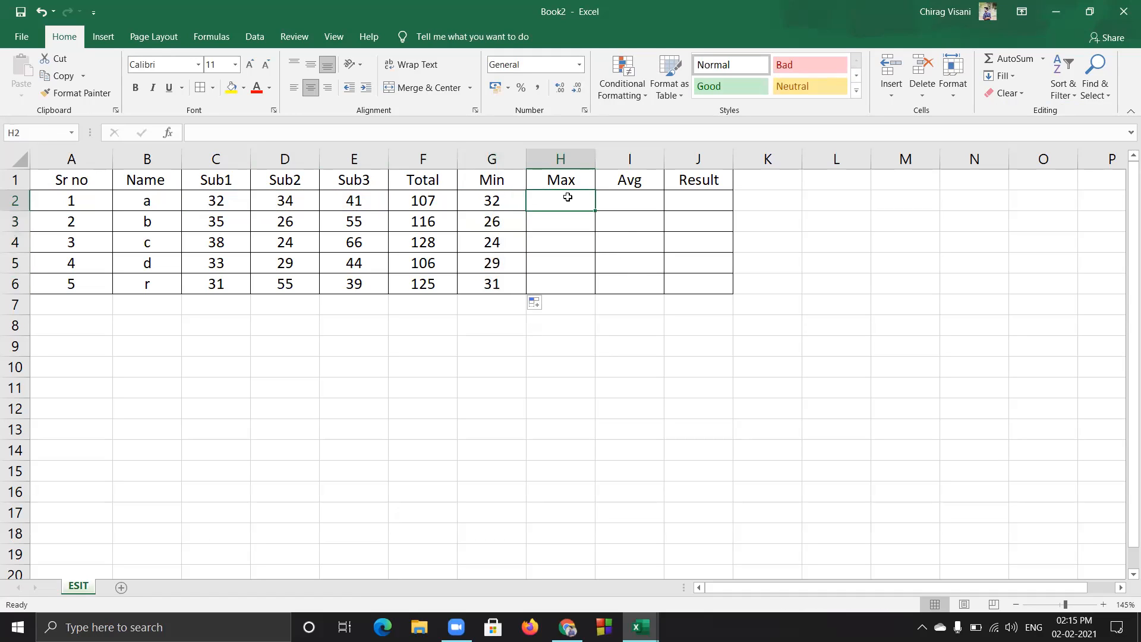
{"action": "left_click", "coordinate": [1043, 62]}
{"action": "left_click", "coordinate": [1036, 135]}
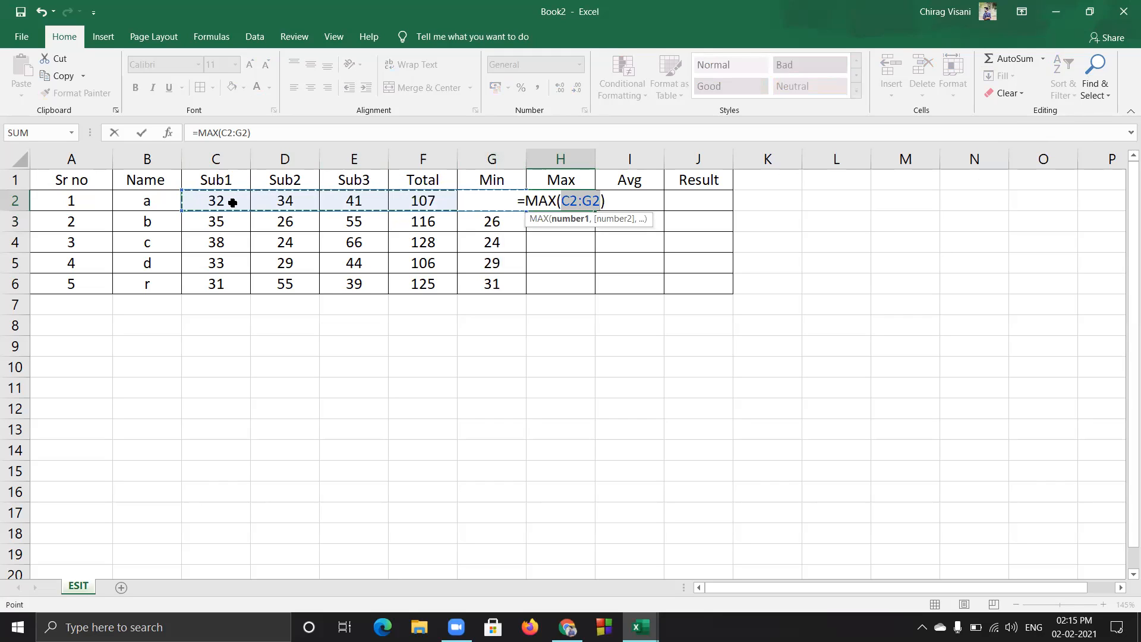
{"action": "left_click_drag", "start_coordinate": [210, 201], "coordinate": [348, 192]}
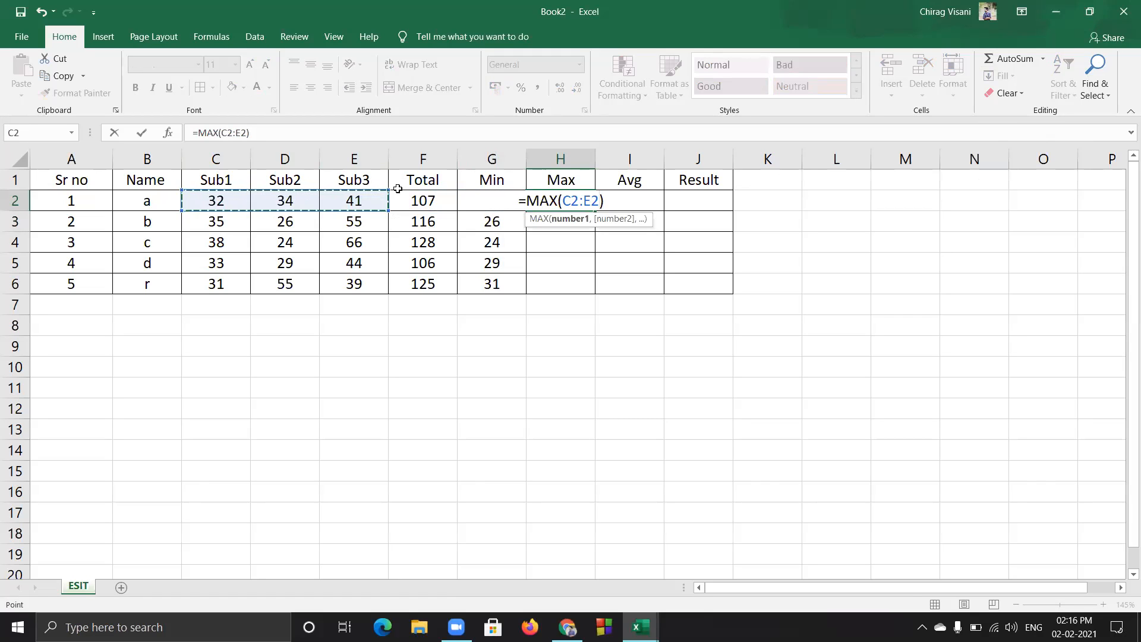
{"action": "key", "text": "Return"}
{"action": "key", "text": "Up"}
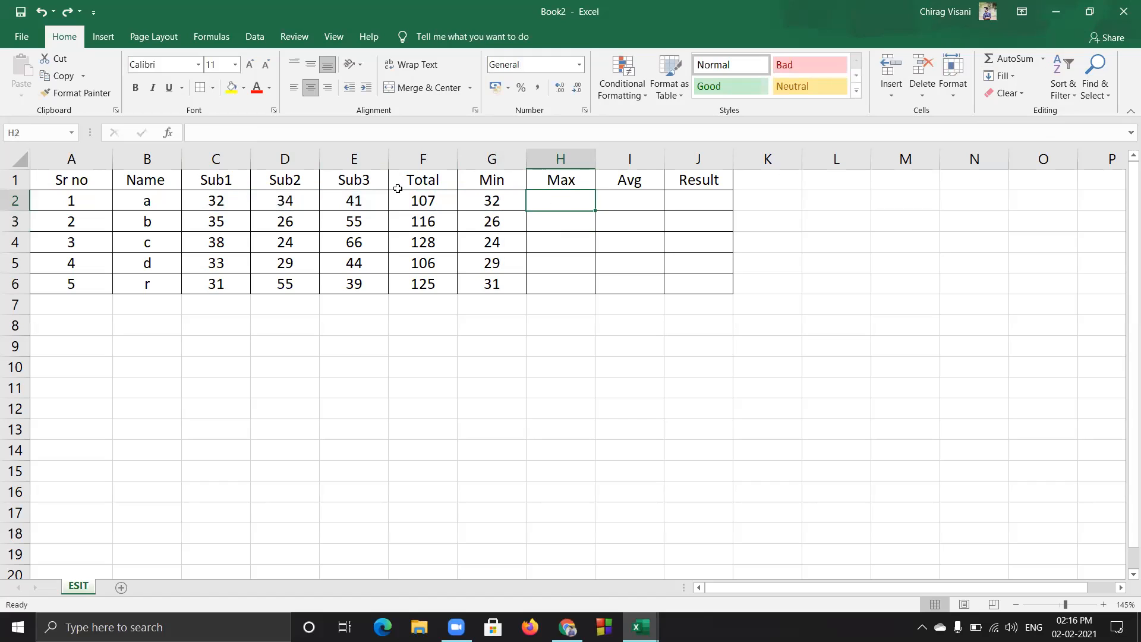
Manually enter the formula =MAX(C2:E2) in H2 for student a's highest mark
{"action": "key", "text": "BackSpace"}
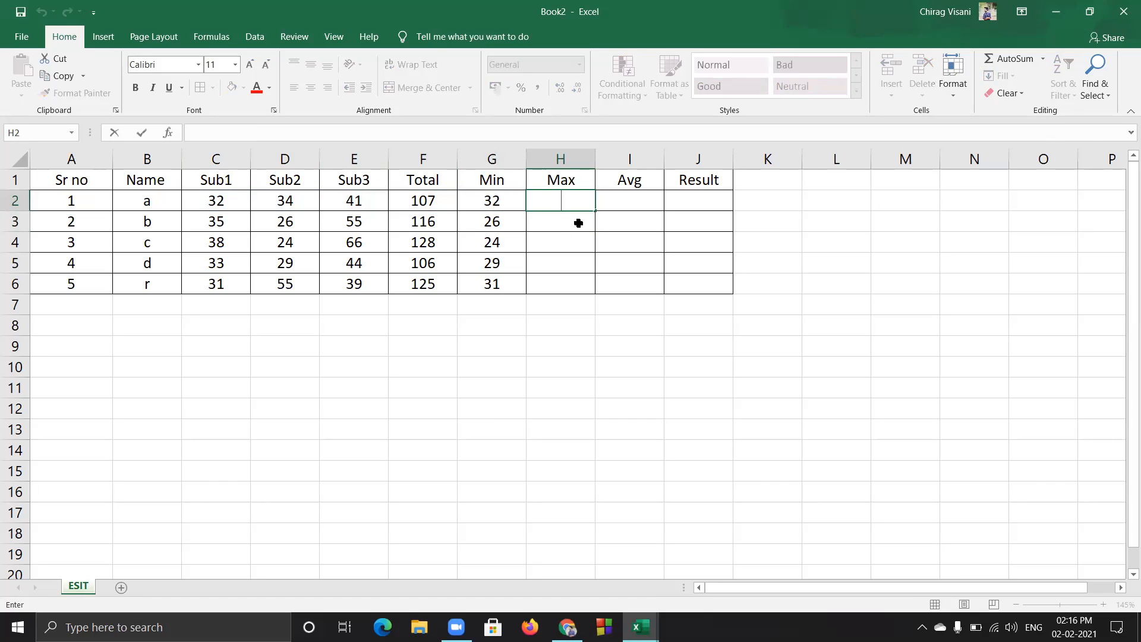
{"action": "type", "text": "=max"}
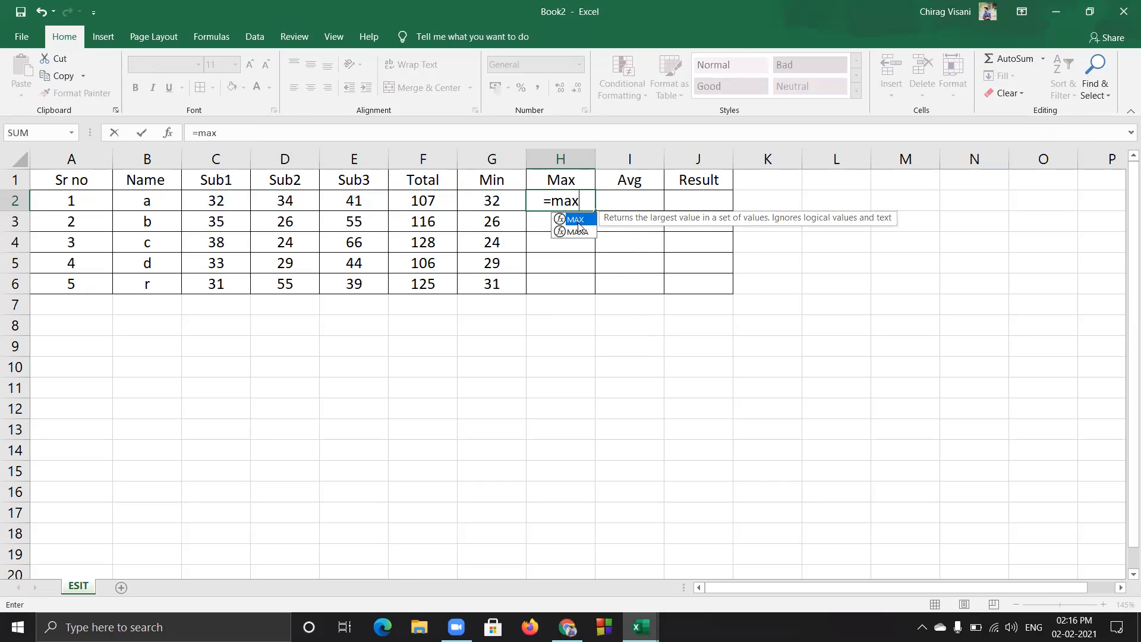
{"action": "type", "text": "("}
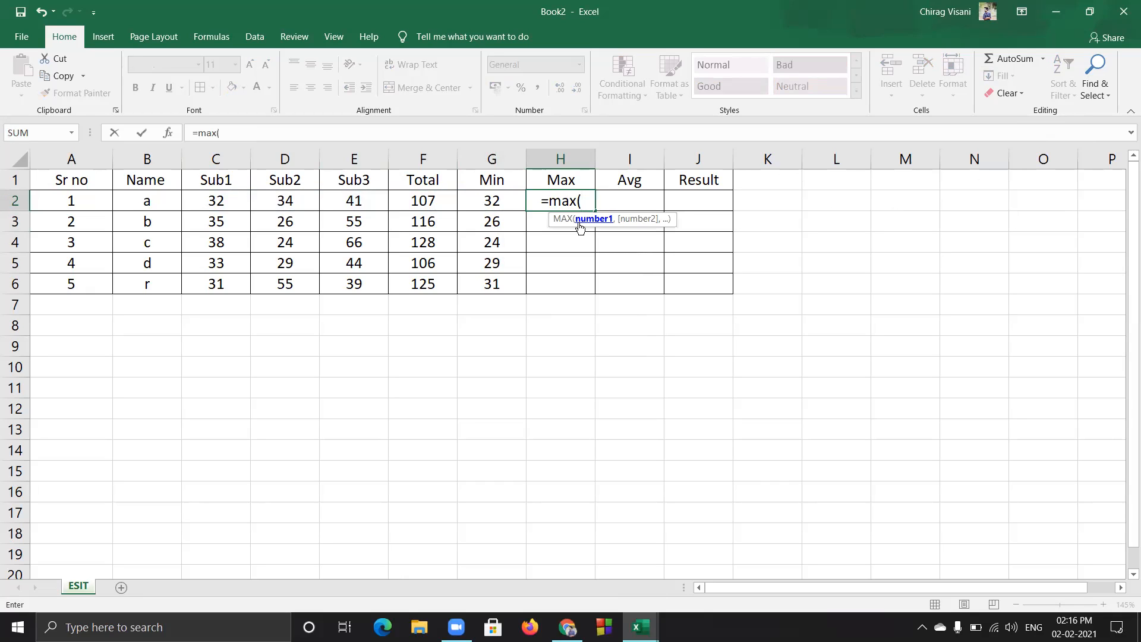
{"action": "type", "text": "C2:"}
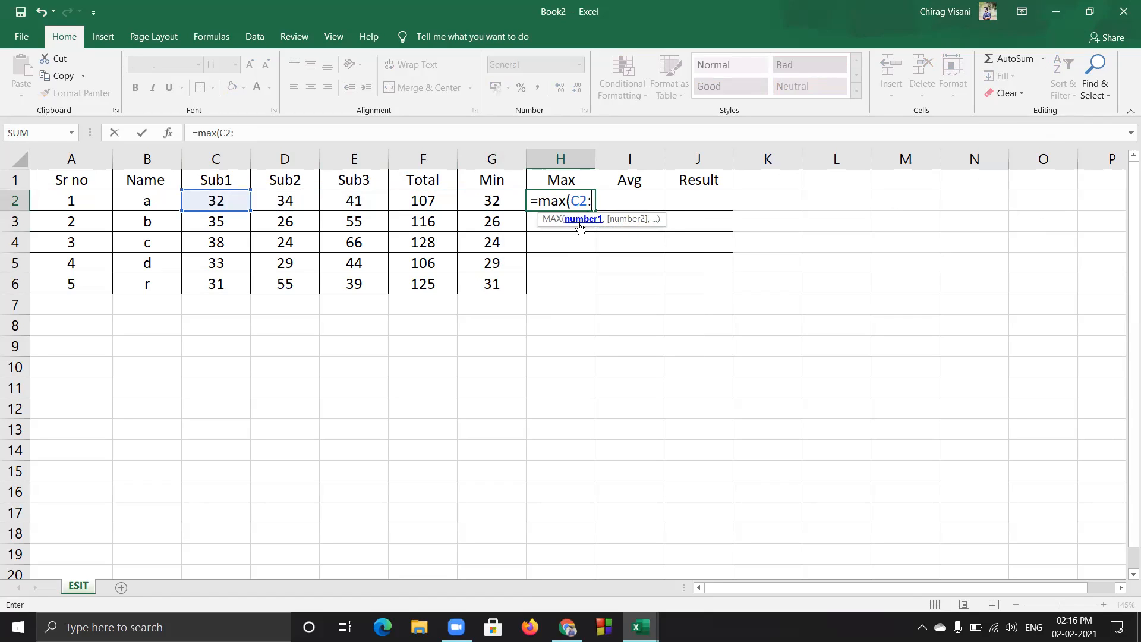
{"action": "type", "text": "E"}
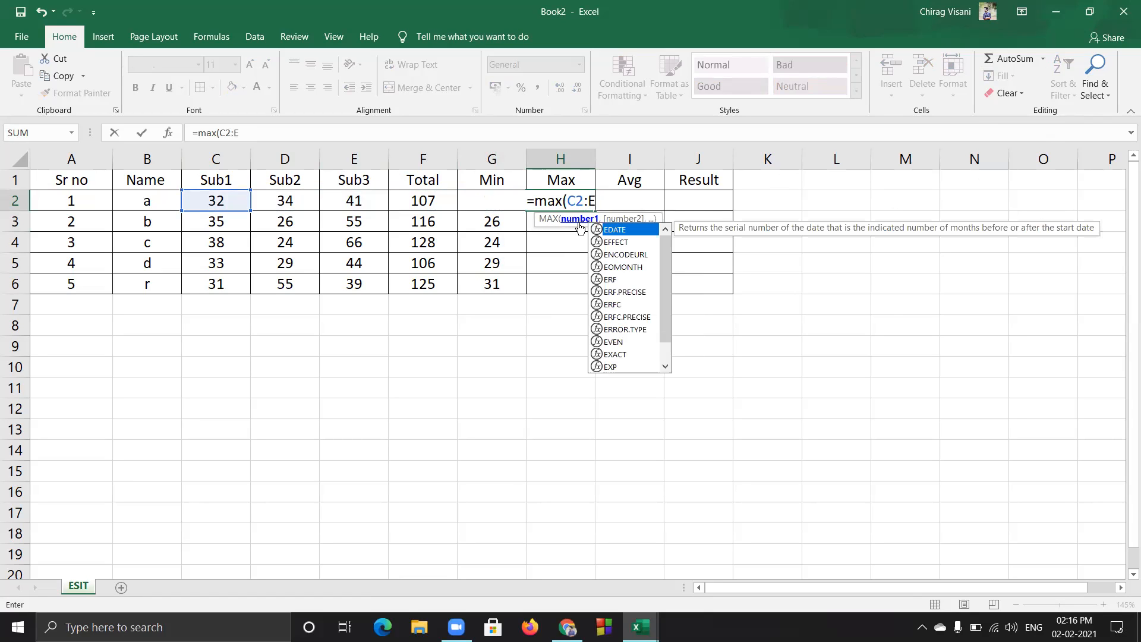
{"action": "type", "text": "2"}
{"action": "key", "text": "Return"}
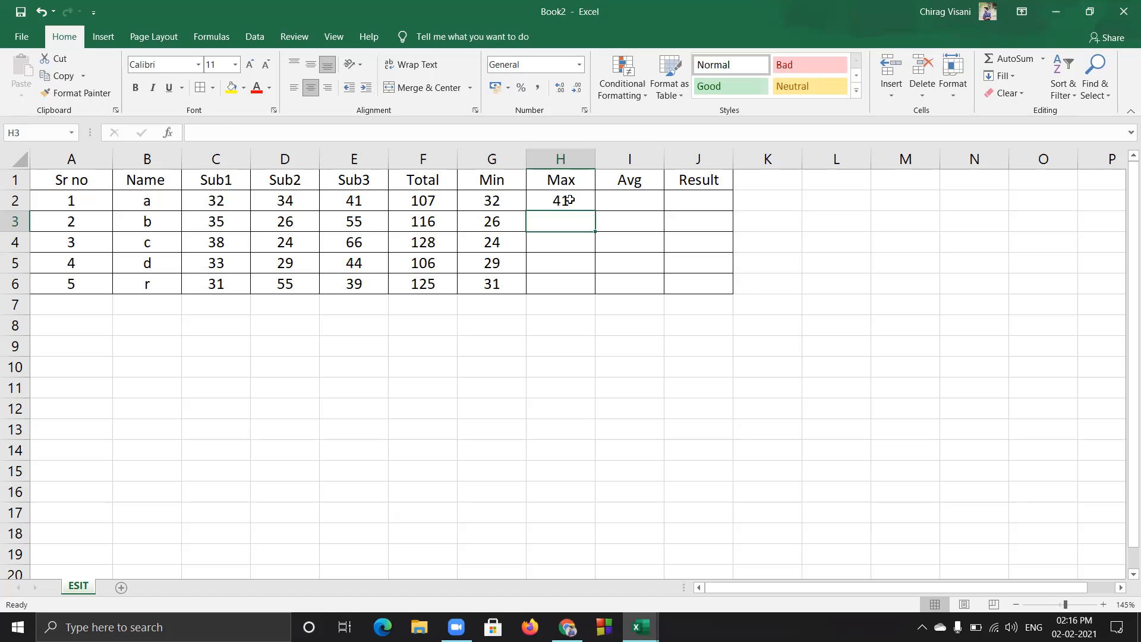
Fill the MAX formula from H2 down to H6, and undo the fill
{"action": "left_click", "coordinate": [564, 198]}
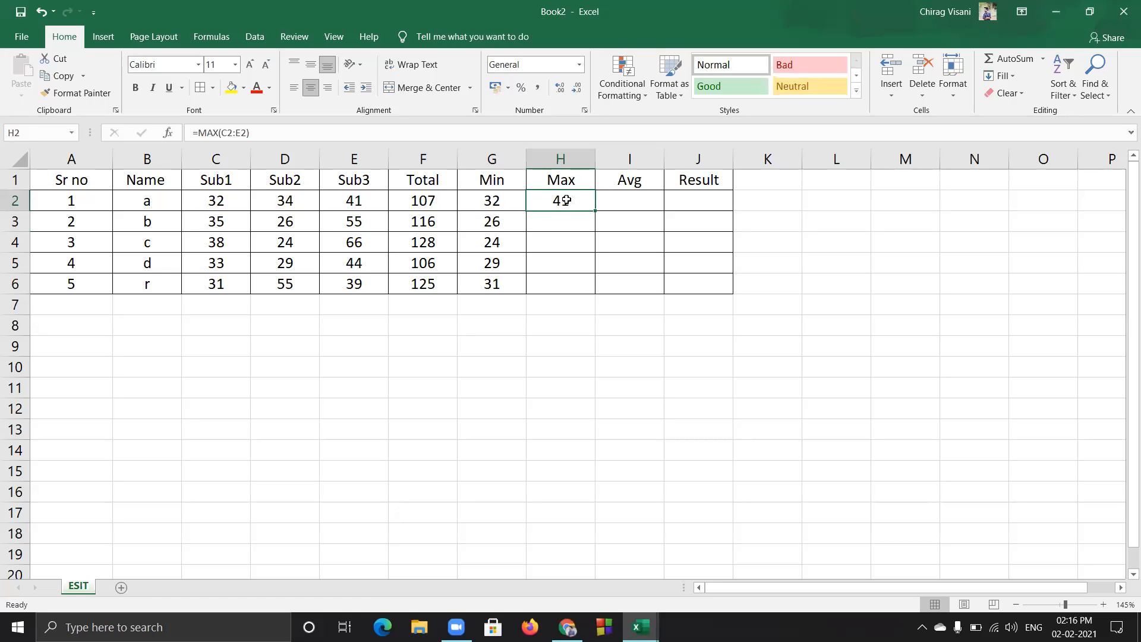
{"action": "left_click_drag", "start_coordinate": [565, 202], "coordinate": [570, 282]}
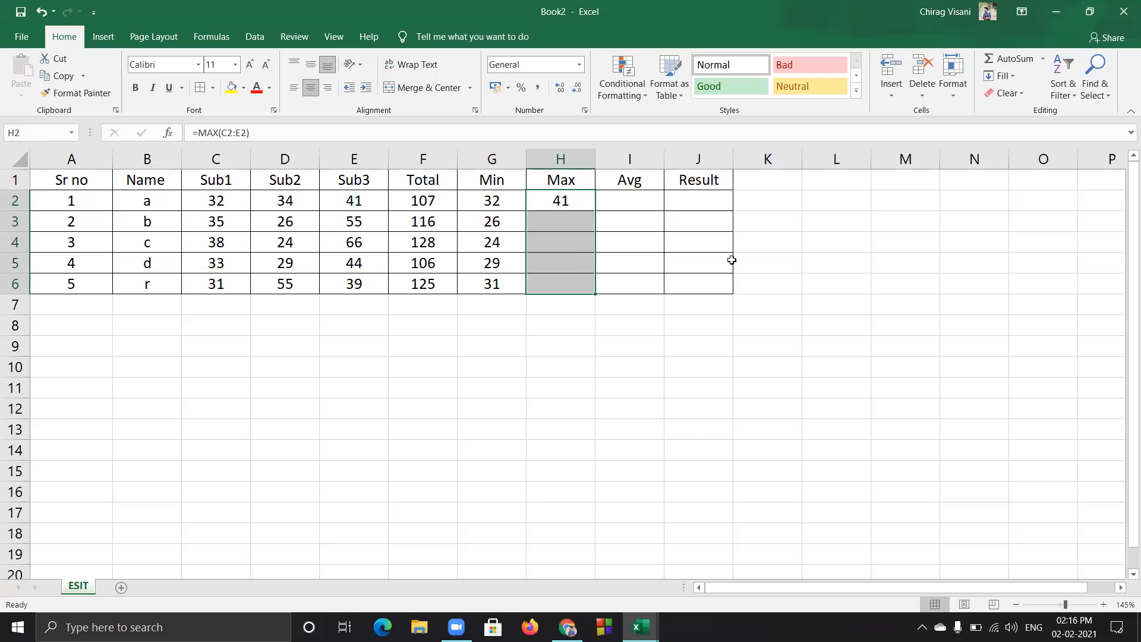
{"action": "key", "text": "ctrl+d"}
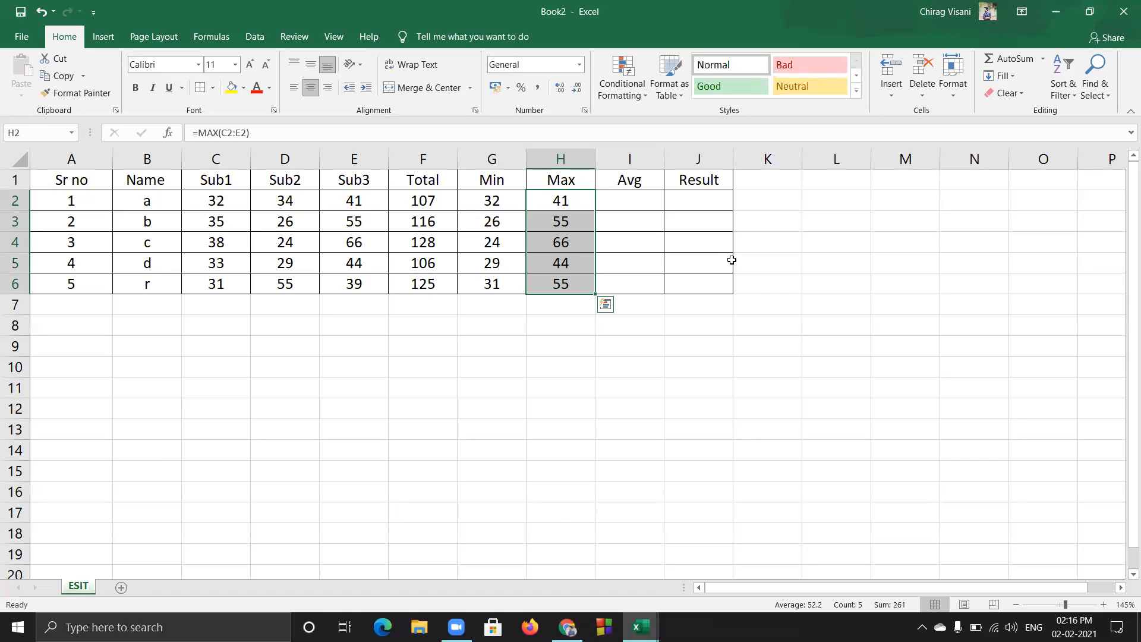
{"action": "left_click", "coordinate": [632, 226]}
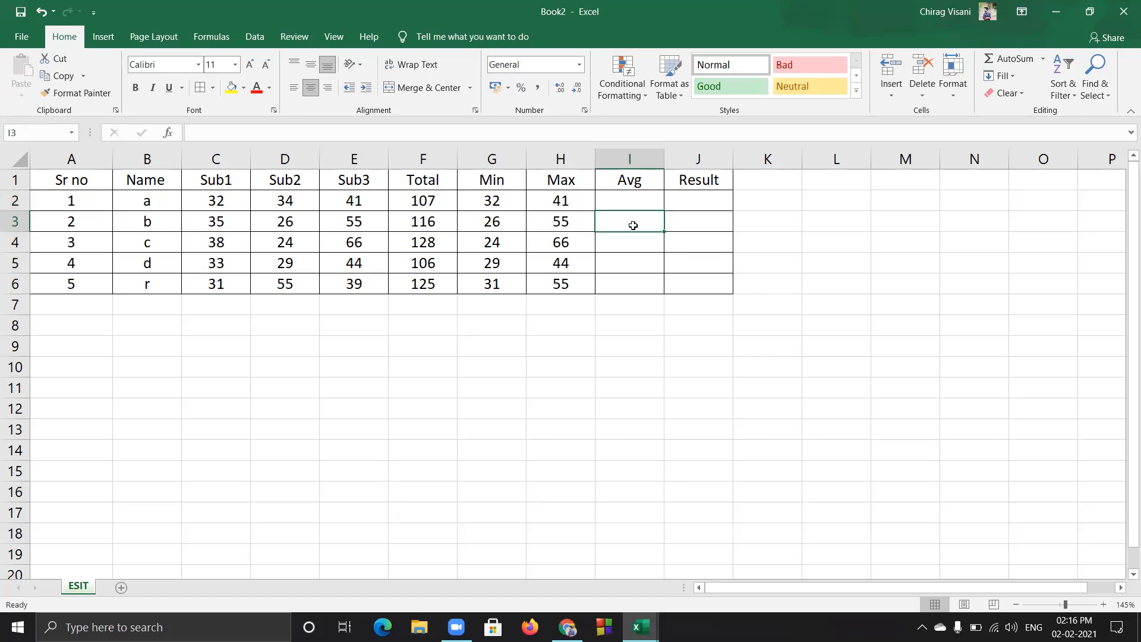
{"action": "key", "text": "ctrl+z"}
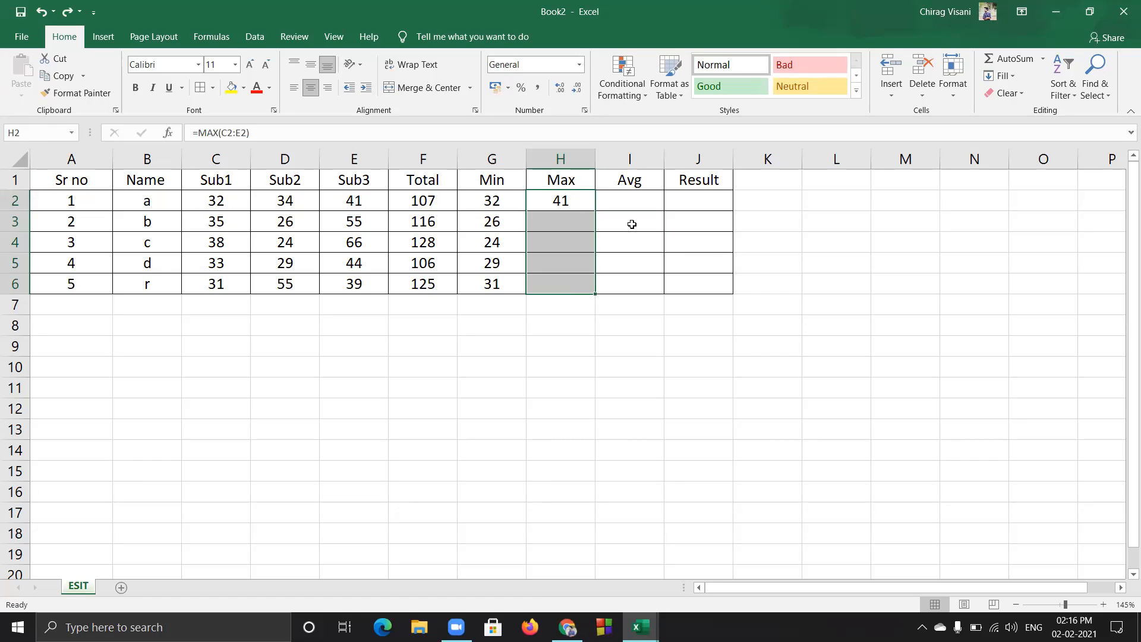
Auto-fill the MAX formula from H2 down to H6 twice, undoing the fill each time
{"action": "left_click", "coordinate": [638, 204]}
{"action": "left_click", "coordinate": [571, 201]}
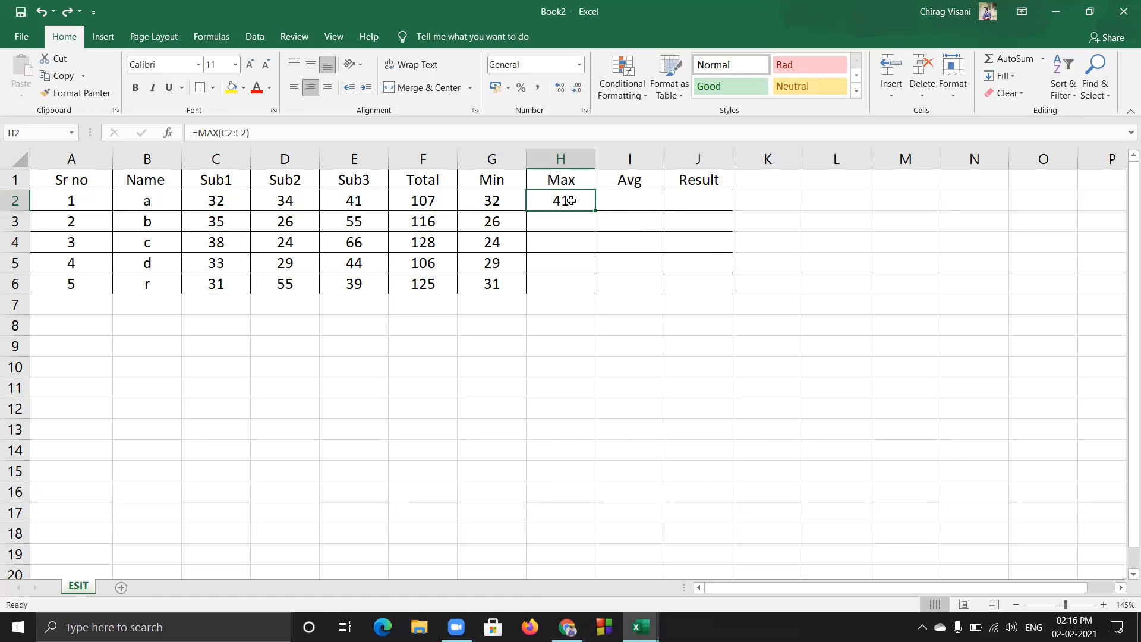
{"action": "left_click_drag", "start_coordinate": [570, 201], "coordinate": [575, 284]}
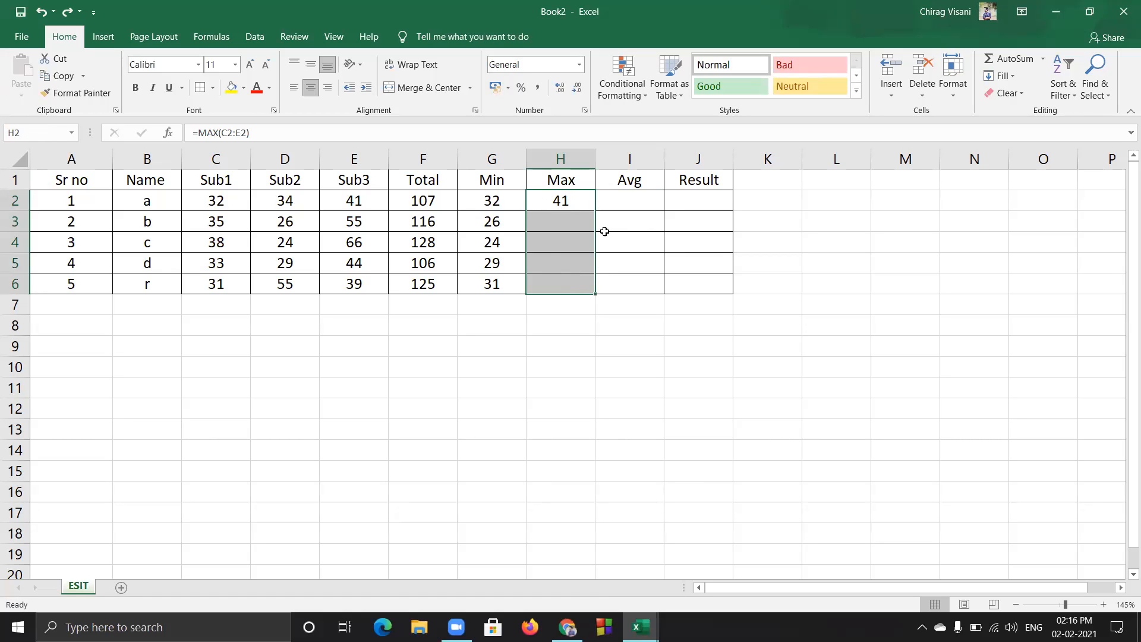
{"action": "left_click", "coordinate": [623, 204]}
{"action": "left_click", "coordinate": [566, 202]}
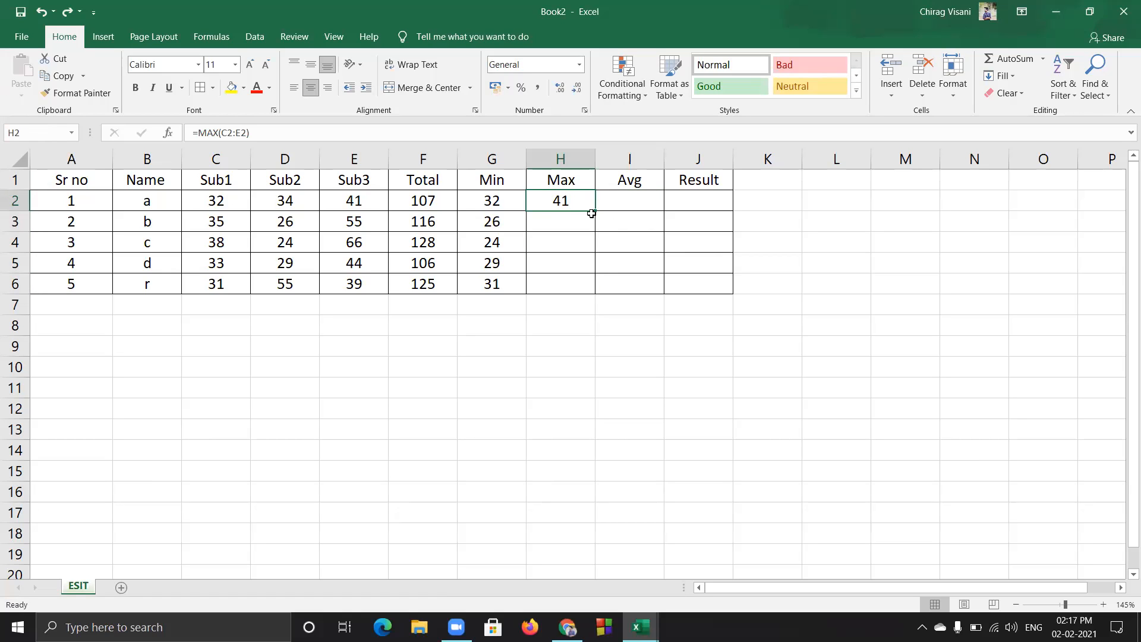
{"action": "double_click", "coordinate": [595, 211]}
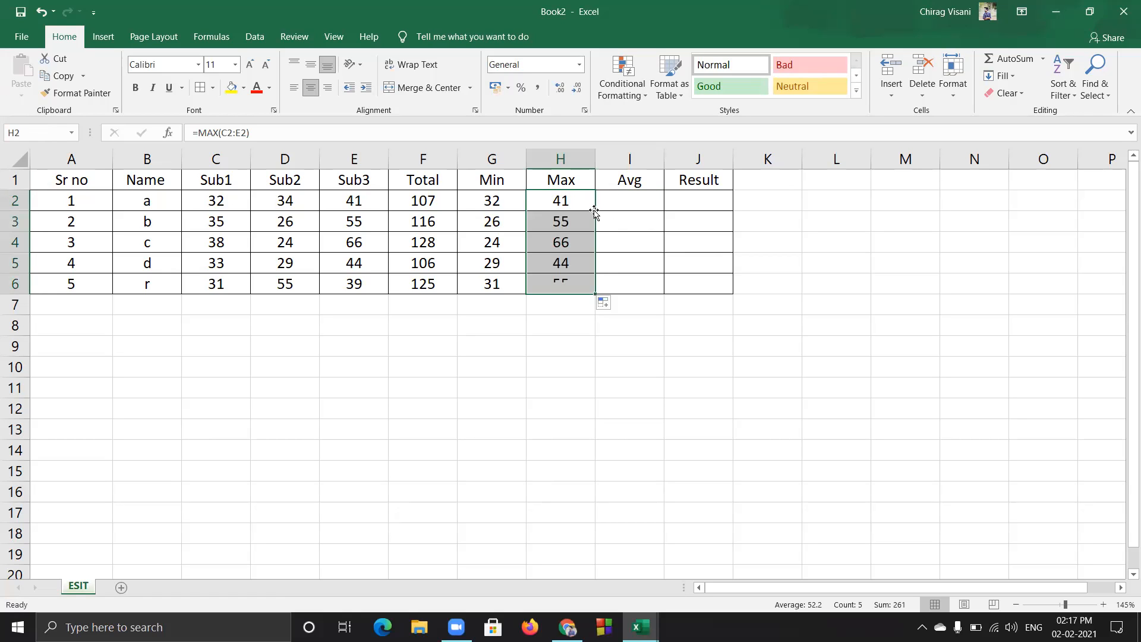
{"action": "key", "text": "ctrl+z"}
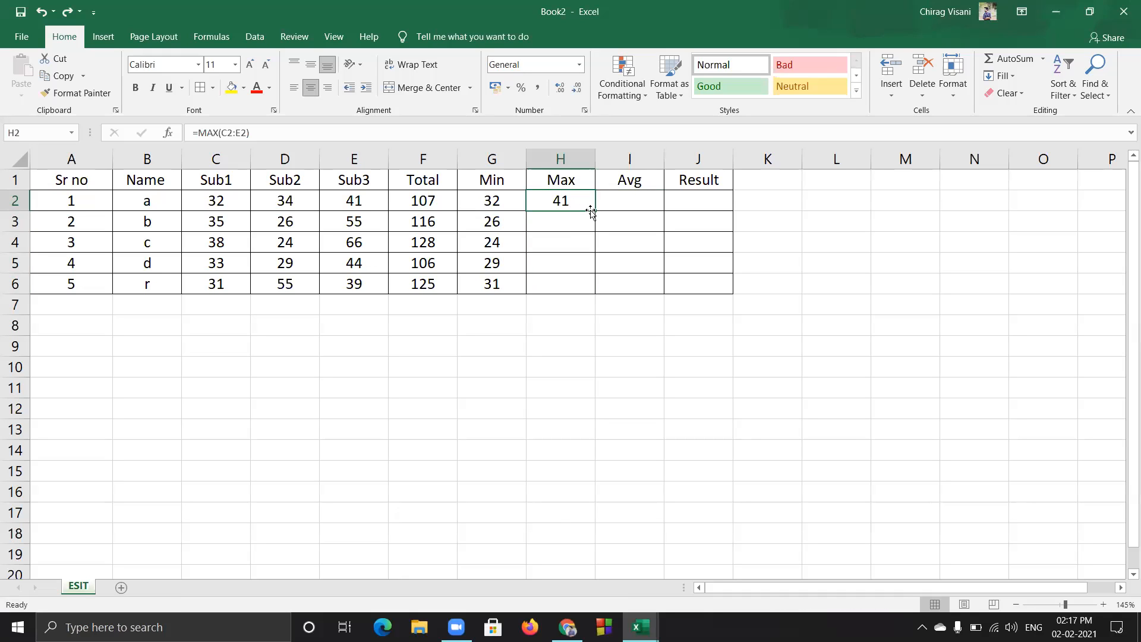
{"action": "left_click_drag", "start_coordinate": [594, 211], "coordinate": [592, 289]}
{"action": "left_click", "coordinate": [563, 202]}
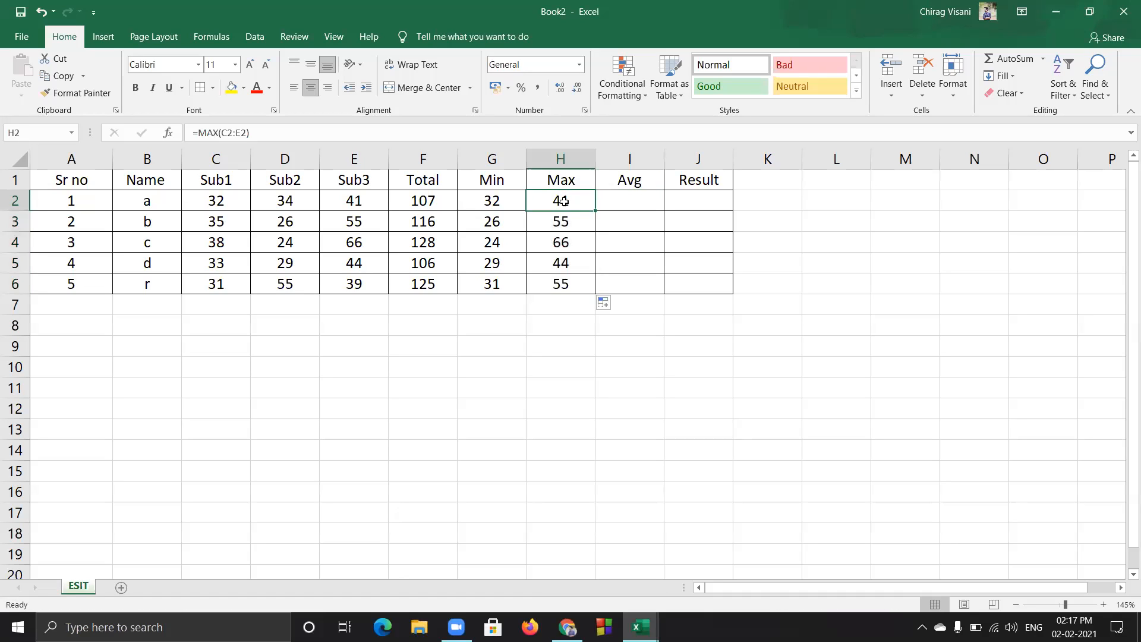
{"action": "key", "text": "ctrl+z"}
Copy the MAX formula from H2 to all students by applying the Fill Down command to H2:H6
{"action": "left_click_drag", "start_coordinate": [576, 209], "coordinate": [572, 283]}
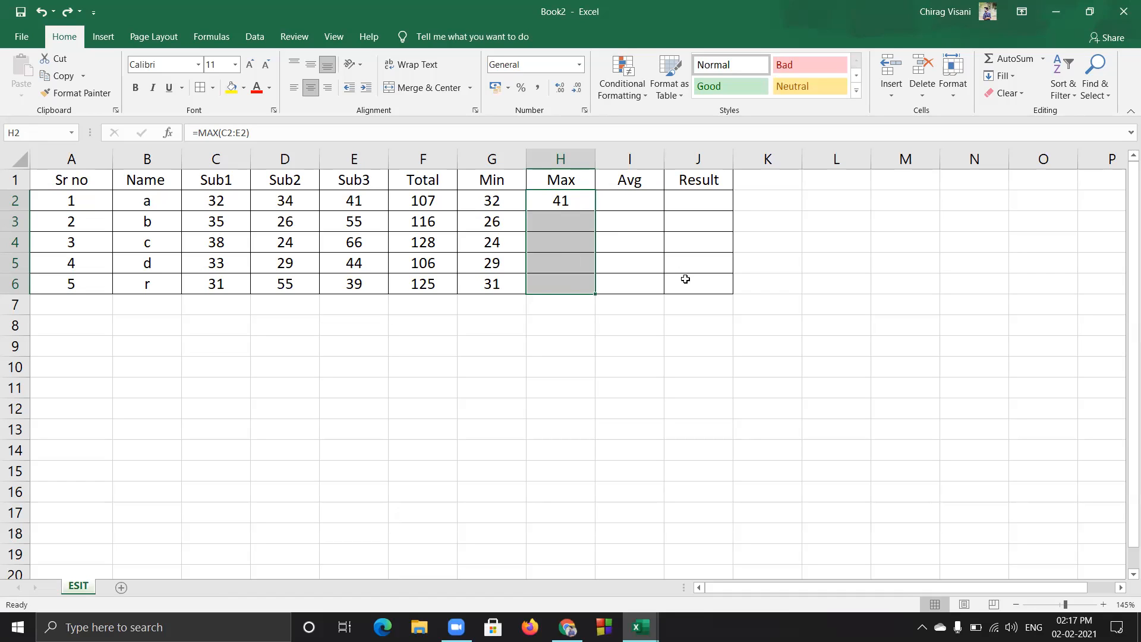
{"action": "key", "text": "ctrl+d"}
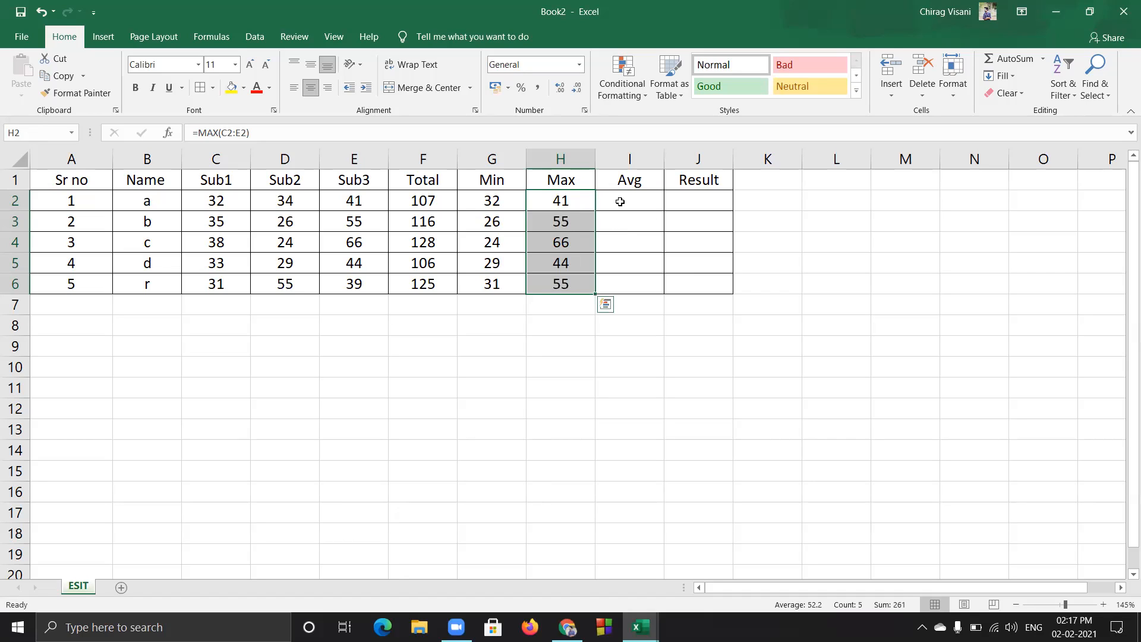
{"action": "left_click", "coordinate": [575, 203]}
{"action": "left_click", "coordinate": [579, 215]}
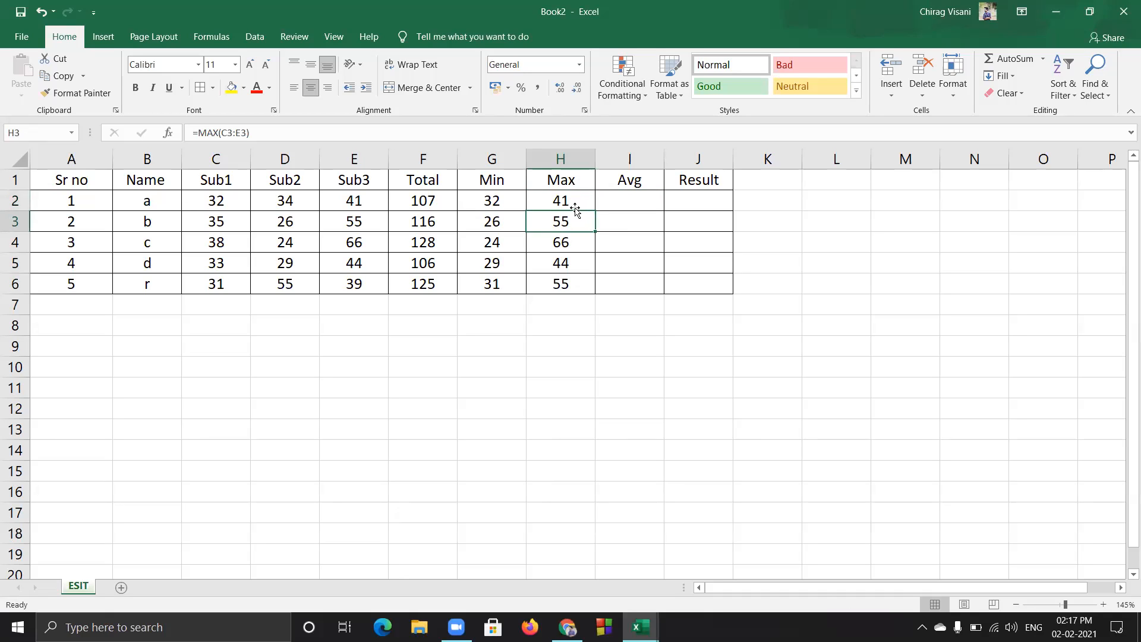
Fill the MAX formula down one row past the table to H7, and undo that fill
{"action": "left_click_drag", "start_coordinate": [571, 201], "coordinate": [567, 304]}
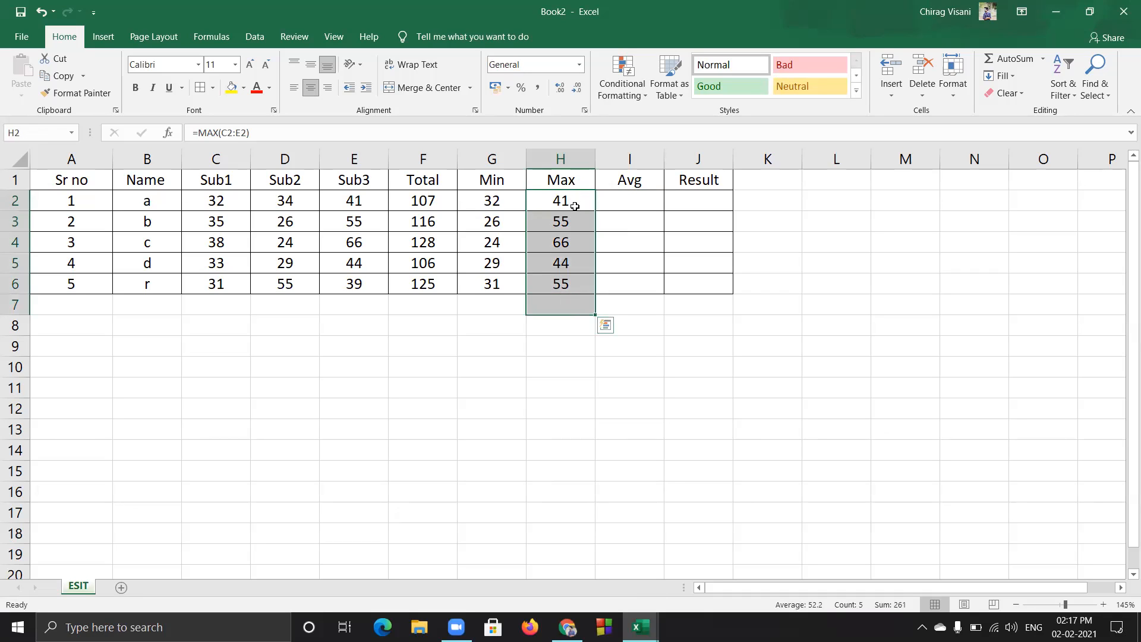
{"action": "left_click_drag", "start_coordinate": [575, 204], "coordinate": [578, 276]}
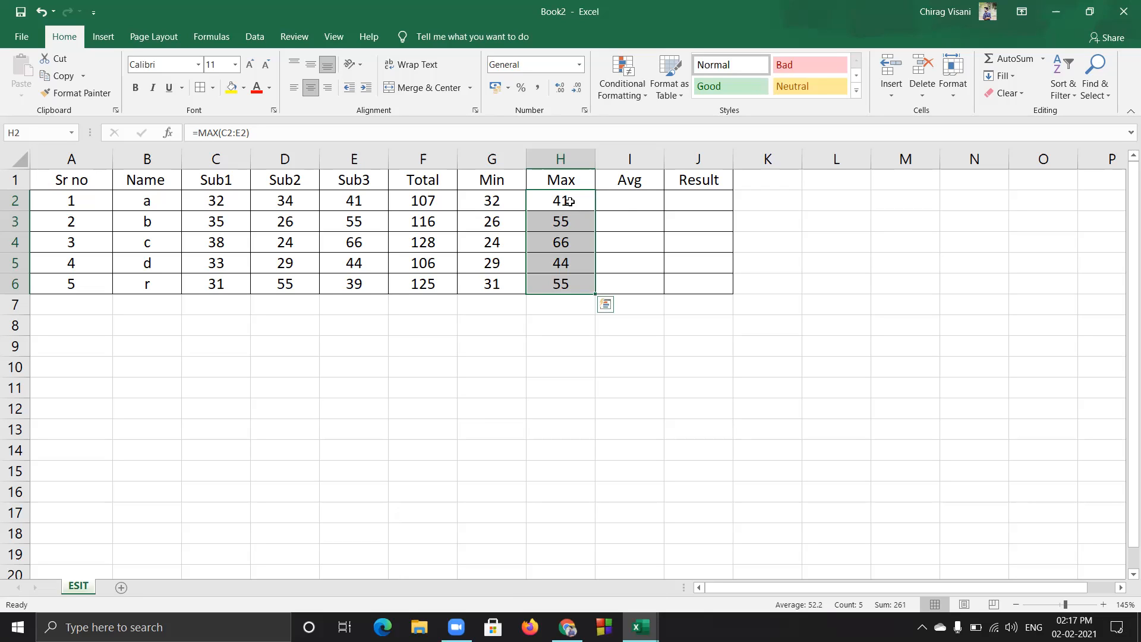
{"action": "left_click_drag", "start_coordinate": [570, 202], "coordinate": [569, 298]}
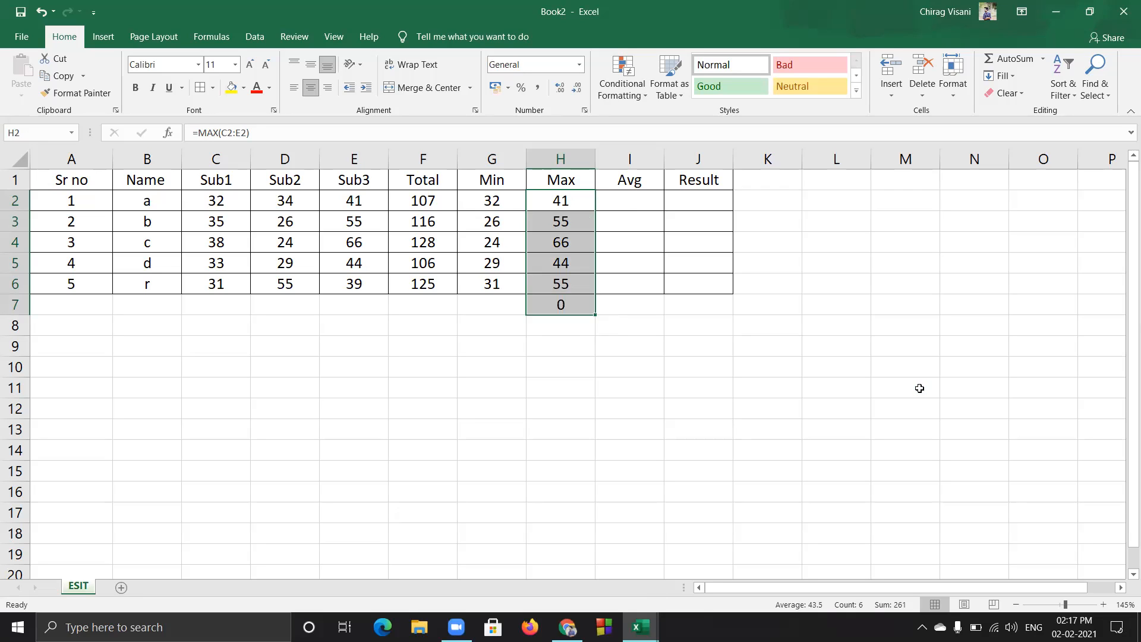
{"action": "left_click", "coordinate": [591, 325]}
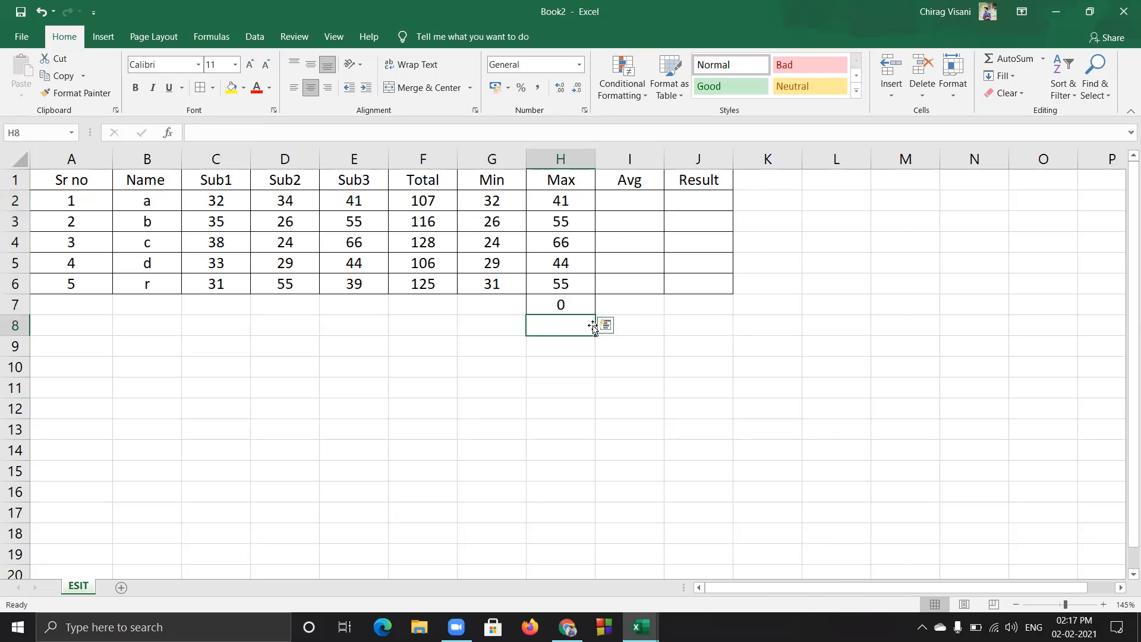
{"action": "left_click", "coordinate": [553, 308]}
{"action": "key", "text": "ctrl+z"}
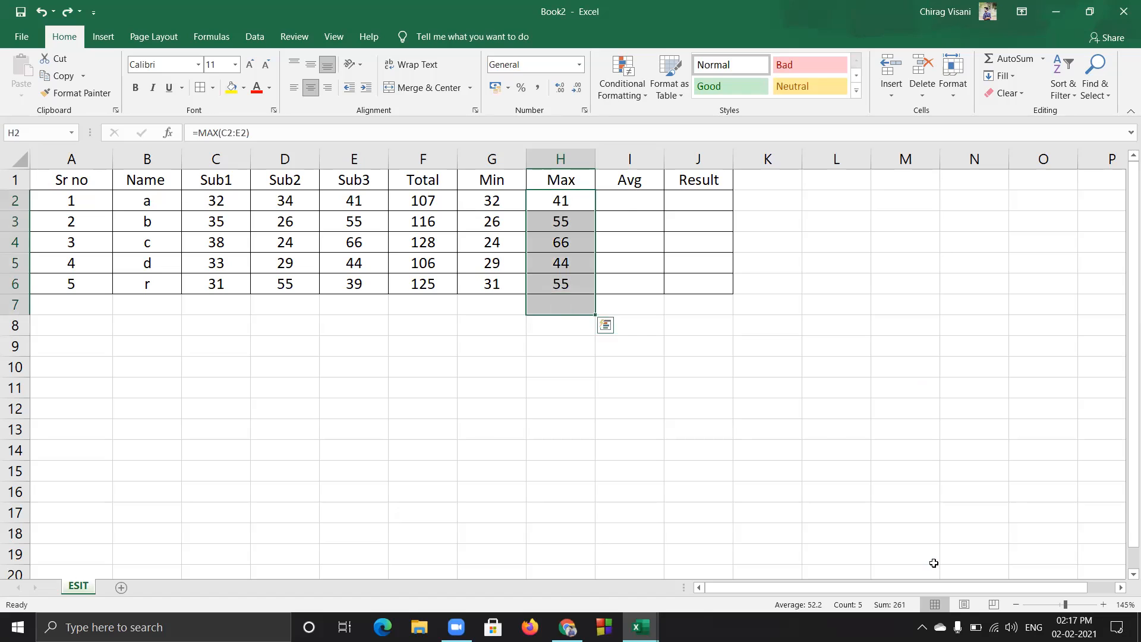
{"action": "left_click", "coordinate": [743, 430]}
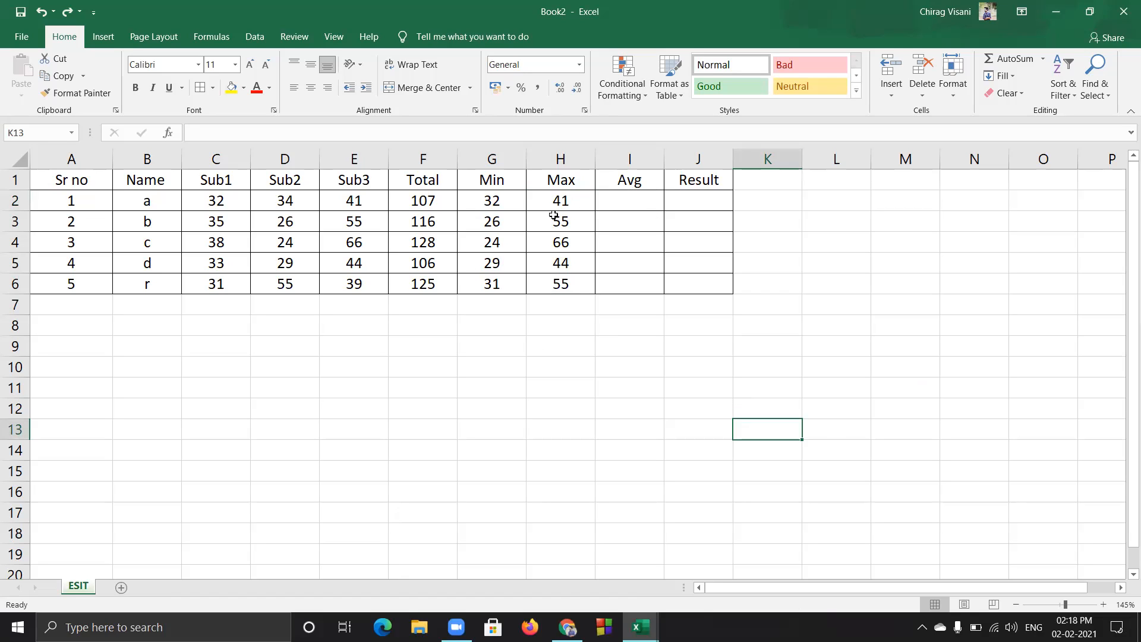
Calculate student a's average in I2 by applying the AutoSum Average function to C2:E2, and undo the entry
{"action": "left_click", "coordinate": [633, 204]}
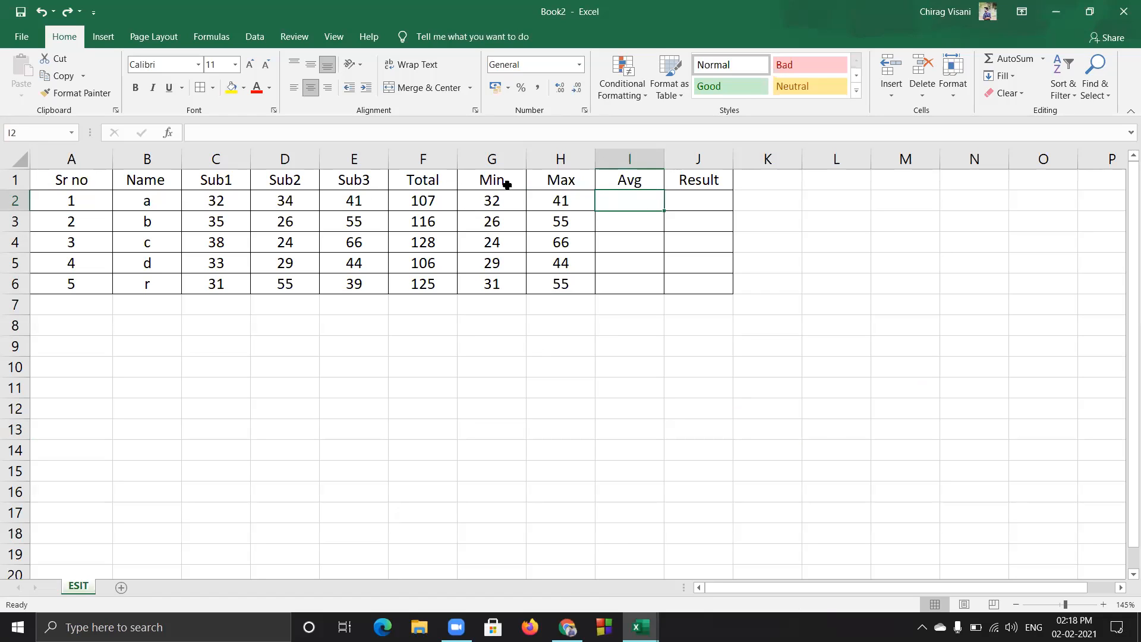
{"action": "left_click", "coordinate": [1046, 58]}
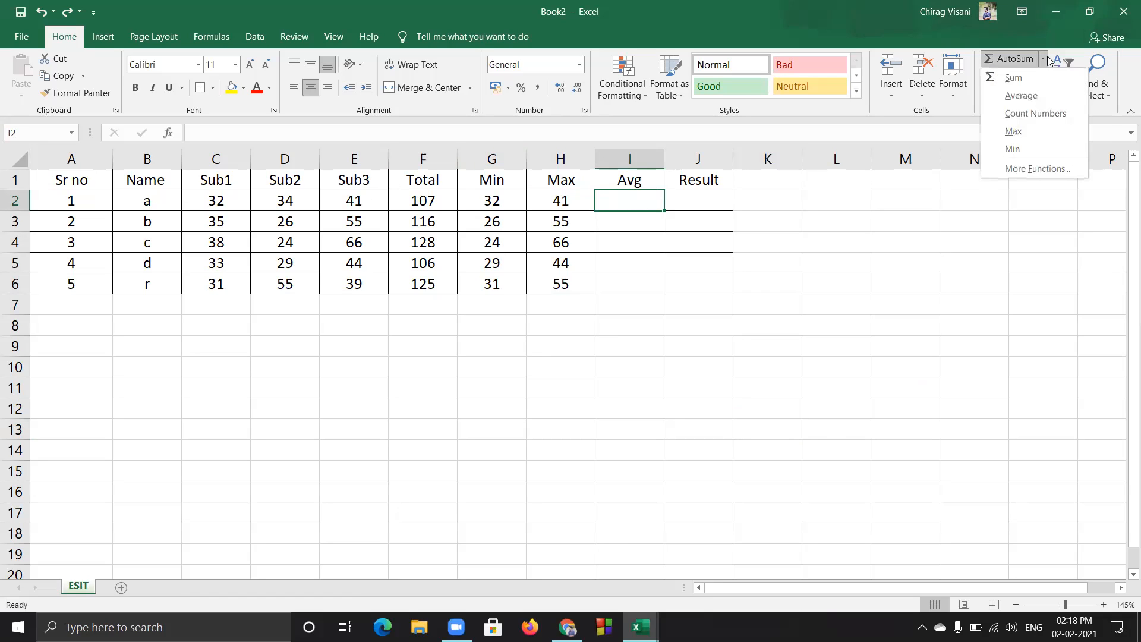
{"action": "left_click", "coordinate": [1039, 94]}
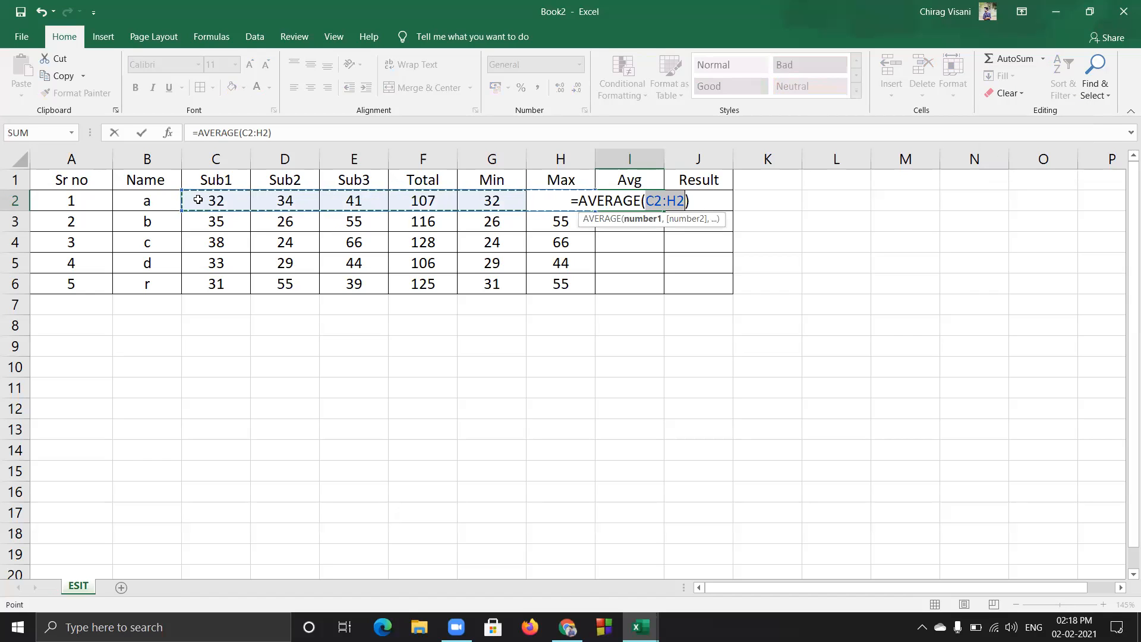
{"action": "left_click_drag", "start_coordinate": [204, 201], "coordinate": [327, 210]}
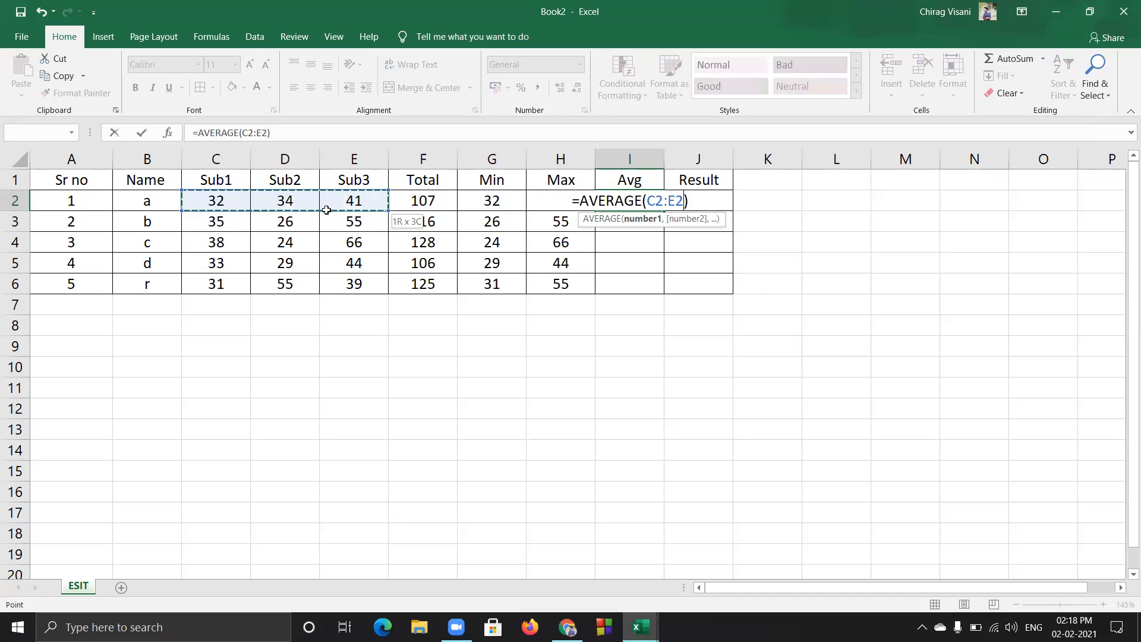
{"action": "key", "text": "Return"}
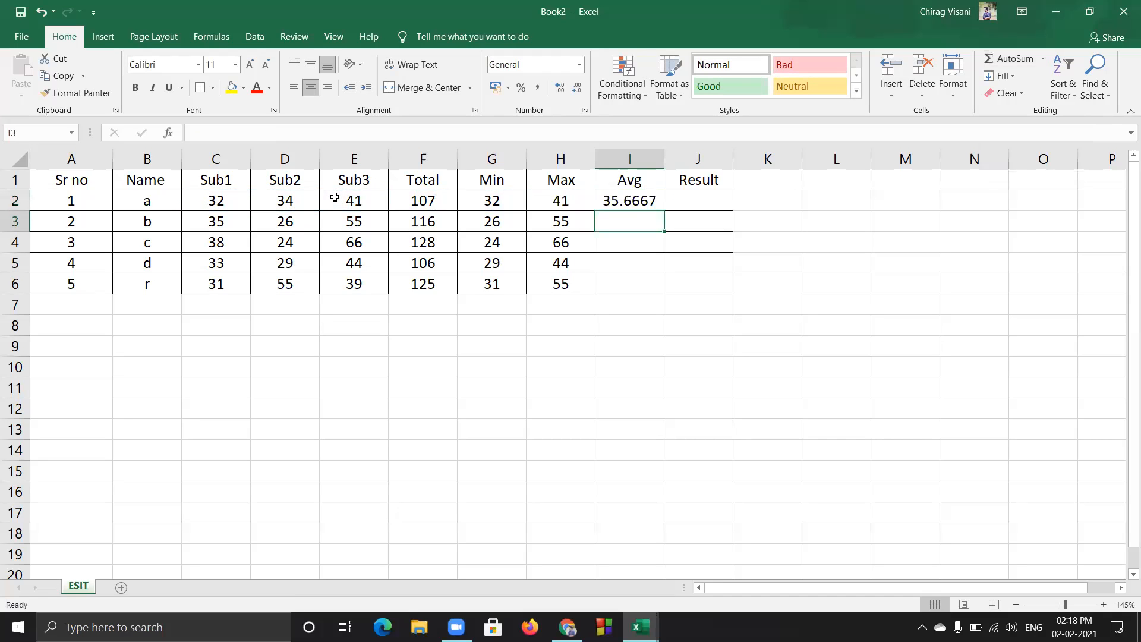
{"action": "key", "text": "ctrl+z"}
Try twice to enter the AVERAGE function in I2 from the suggestions for =av, undoing the entry each time
{"action": "double_click", "coordinate": [623, 205]}
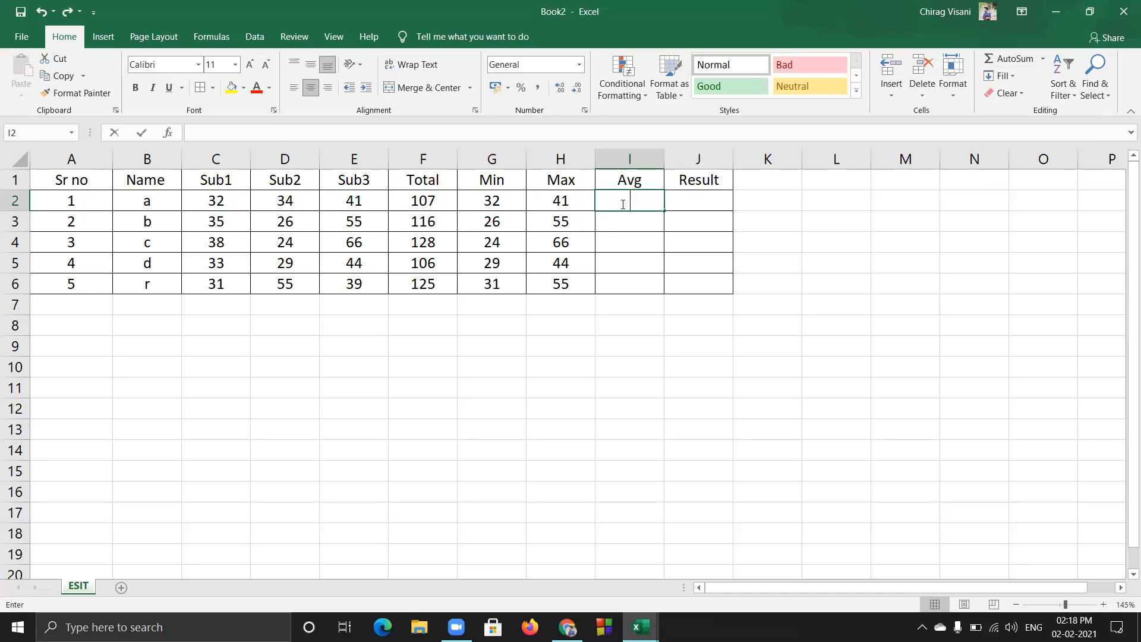
{"action": "type", "text": "="}
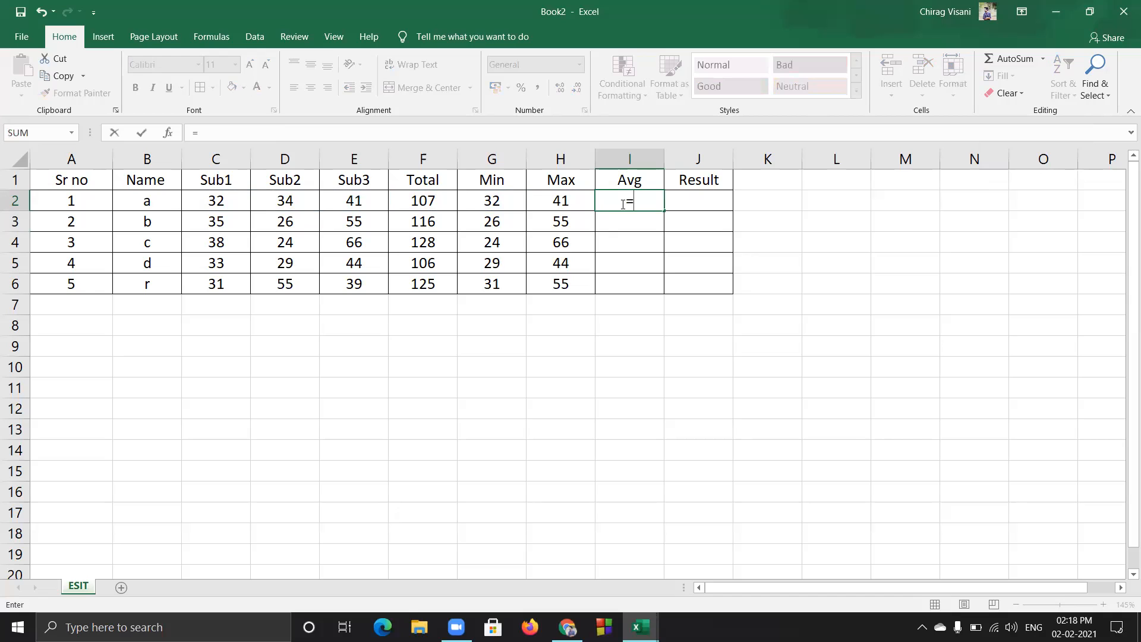
{"action": "type", "text": "av"}
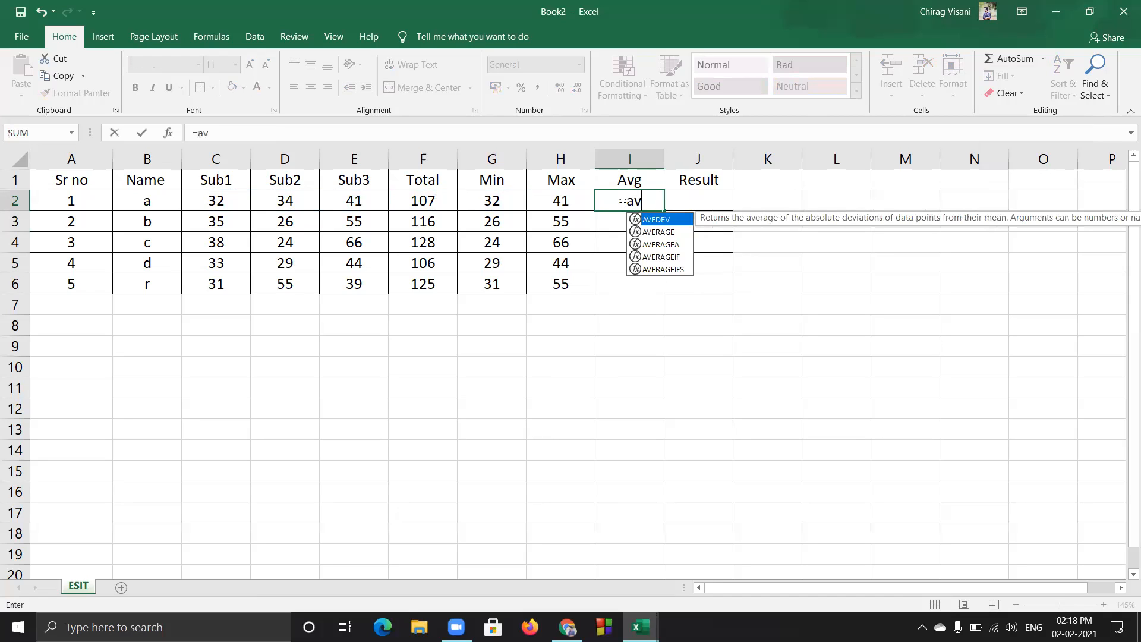
{"action": "left_click", "coordinate": [664, 232]}
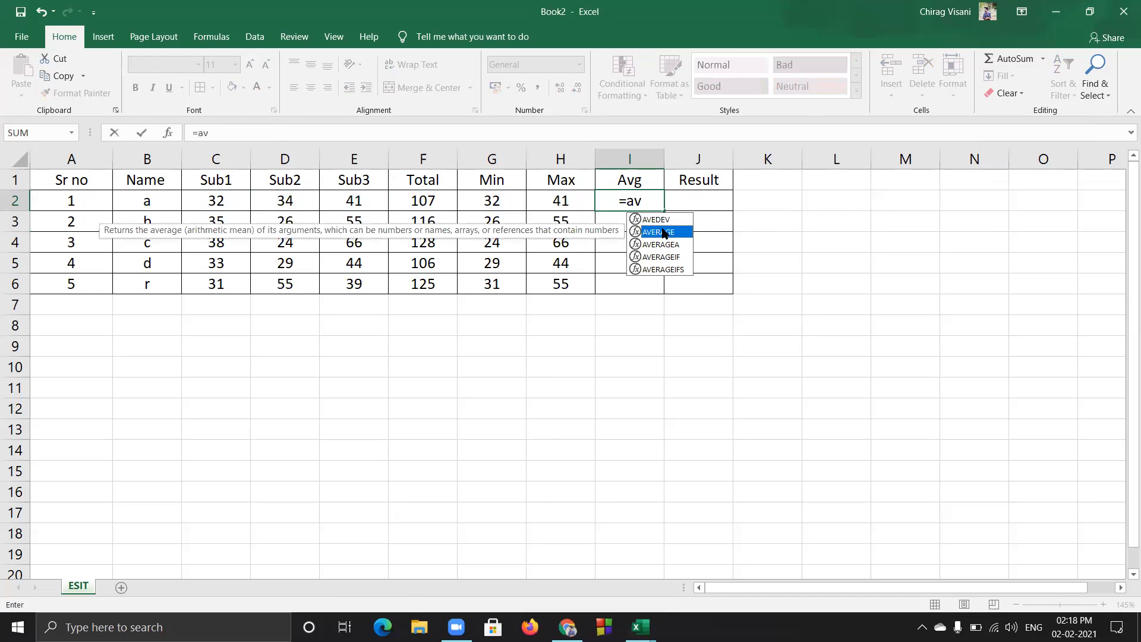
{"action": "key", "text": "Return"}
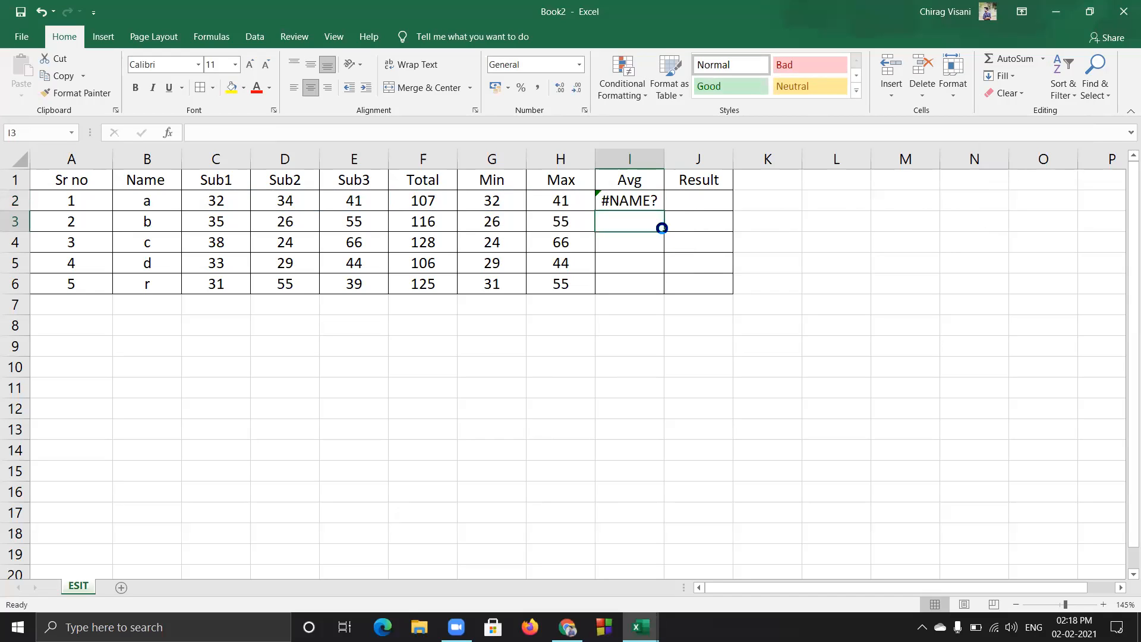
{"action": "key", "text": "ctrl+z"}
{"action": "key", "text": "BackSpace"}
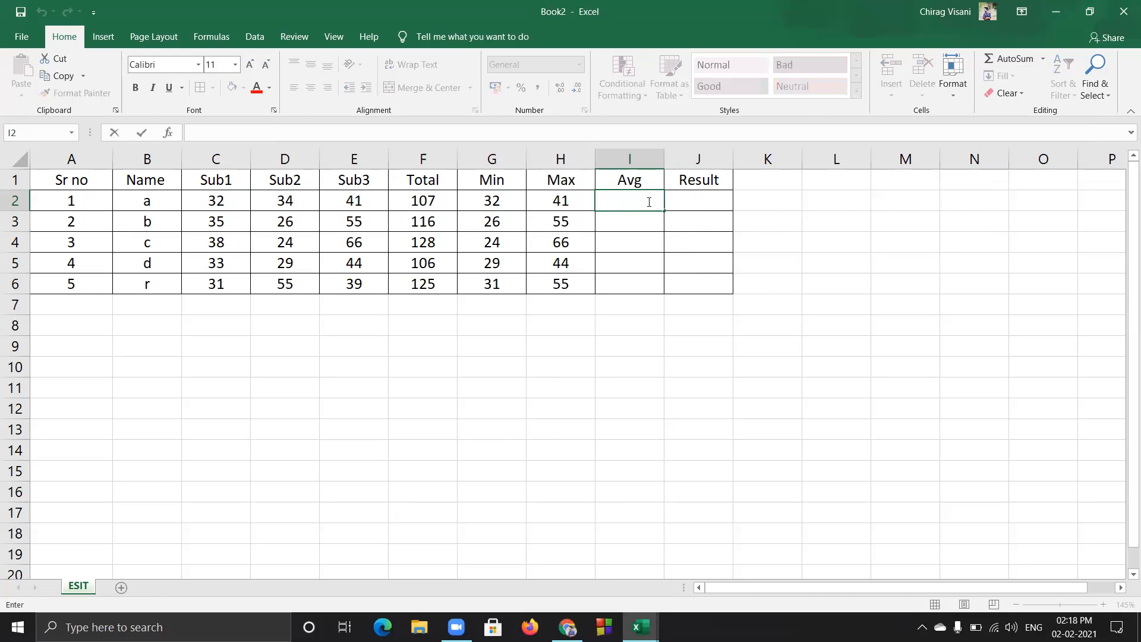
{"action": "type", "text": "=av"}
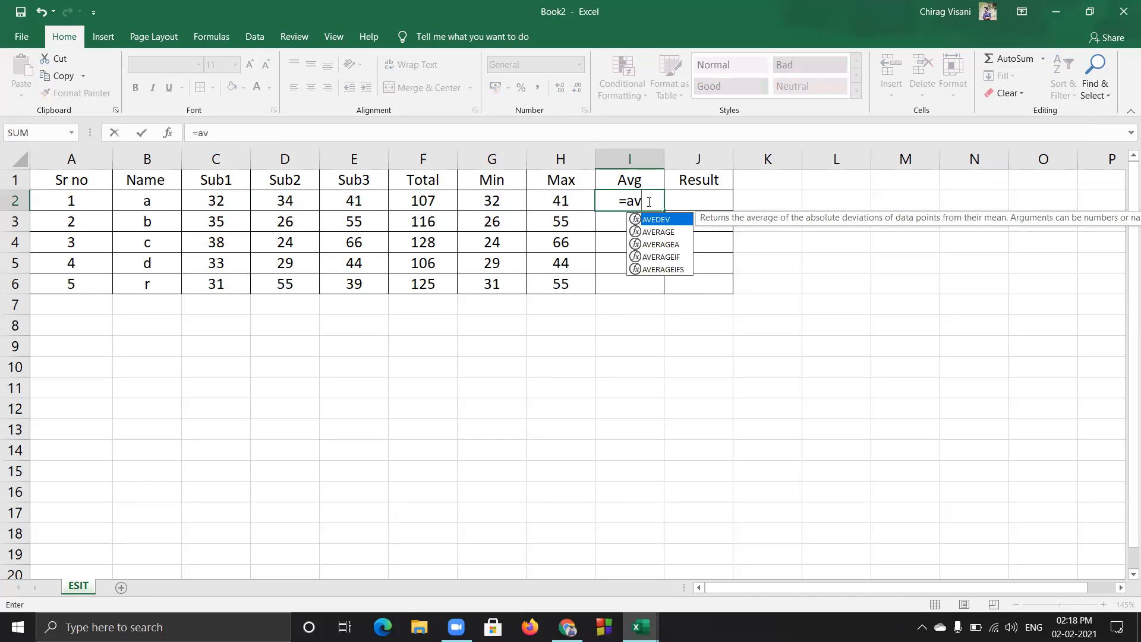
{"action": "key", "text": "Down"}
{"action": "key", "text": "Return"}
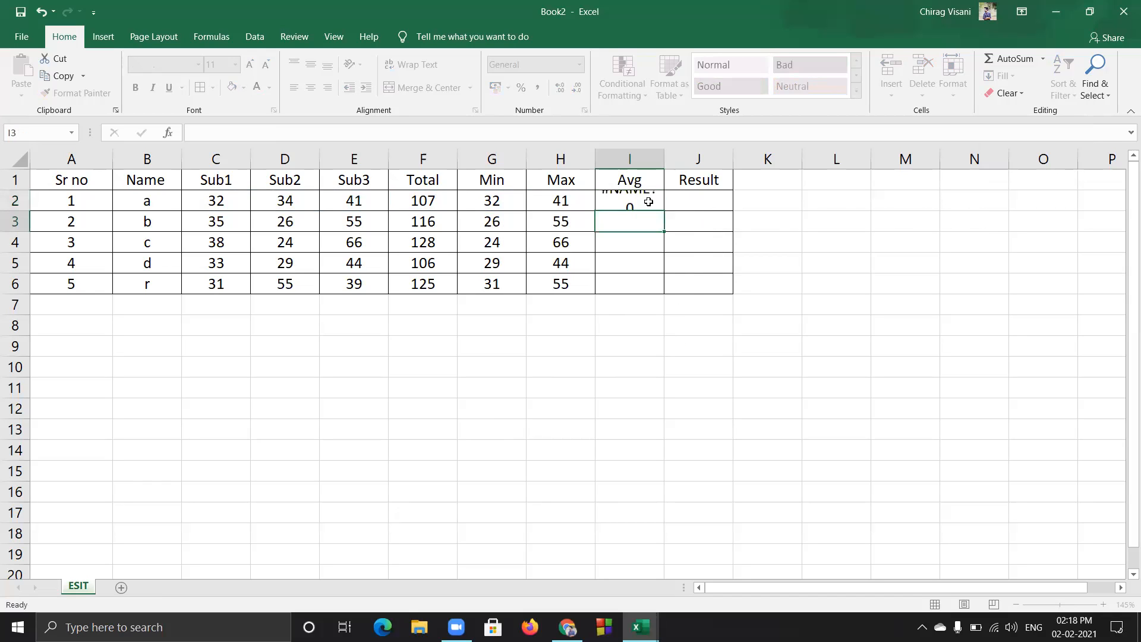
{"action": "key", "text": "ctrl+z"}
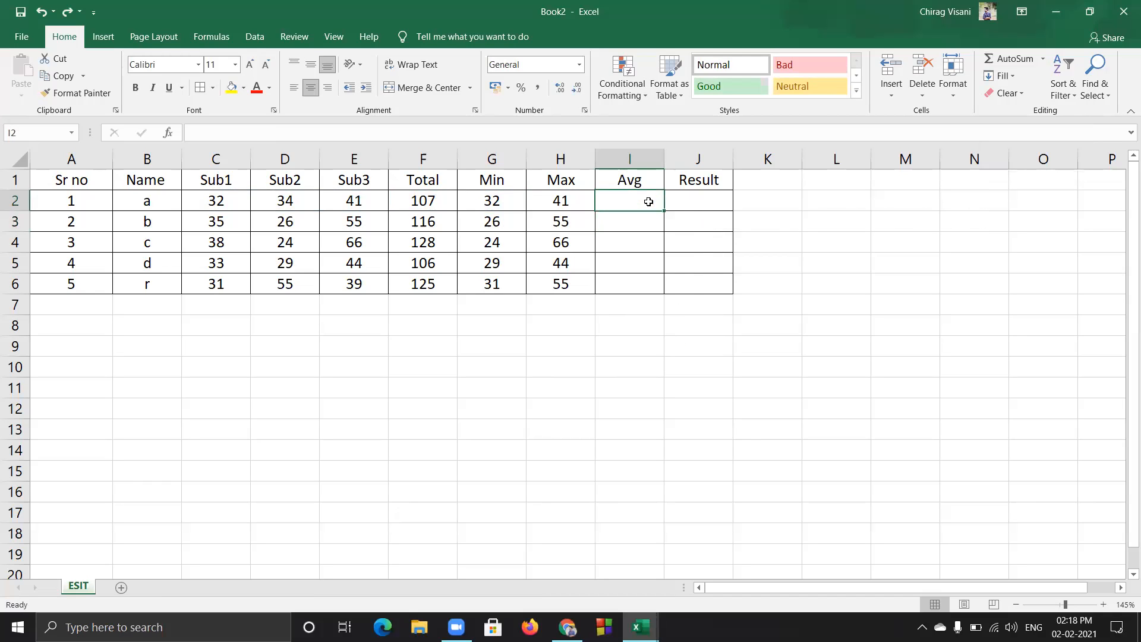
Try the function name beginnings =av, =ave and =avg in I2, and erase the text
{"action": "double_click", "coordinate": [633, 202]}
{"action": "type", "text": "="}
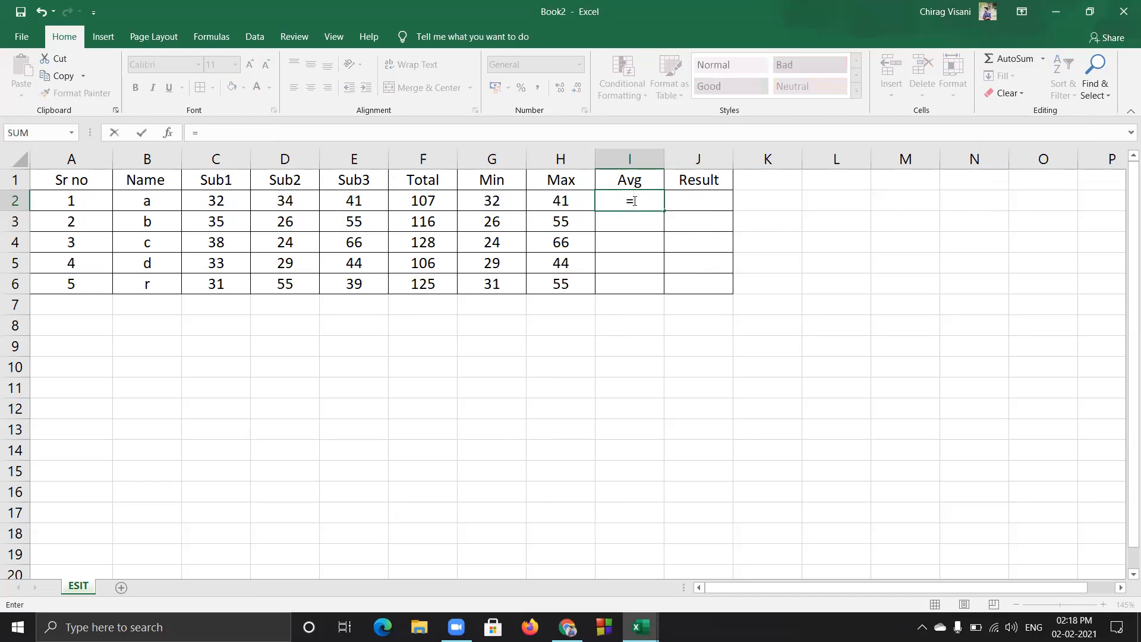
{"action": "type", "text": "av"}
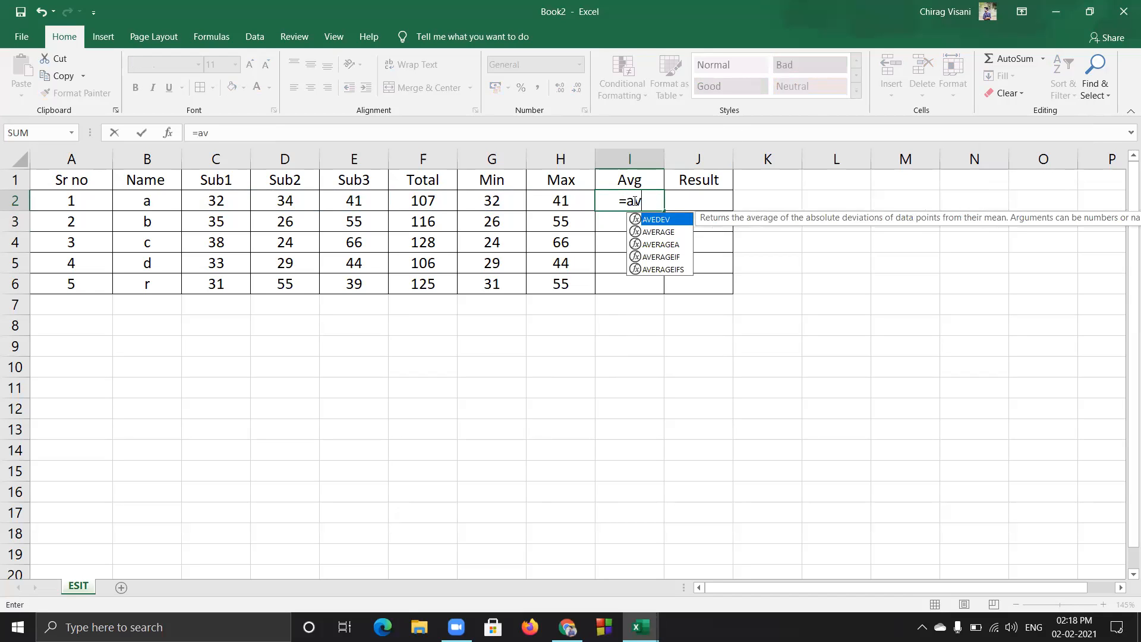
{"action": "type", "text": "e"}
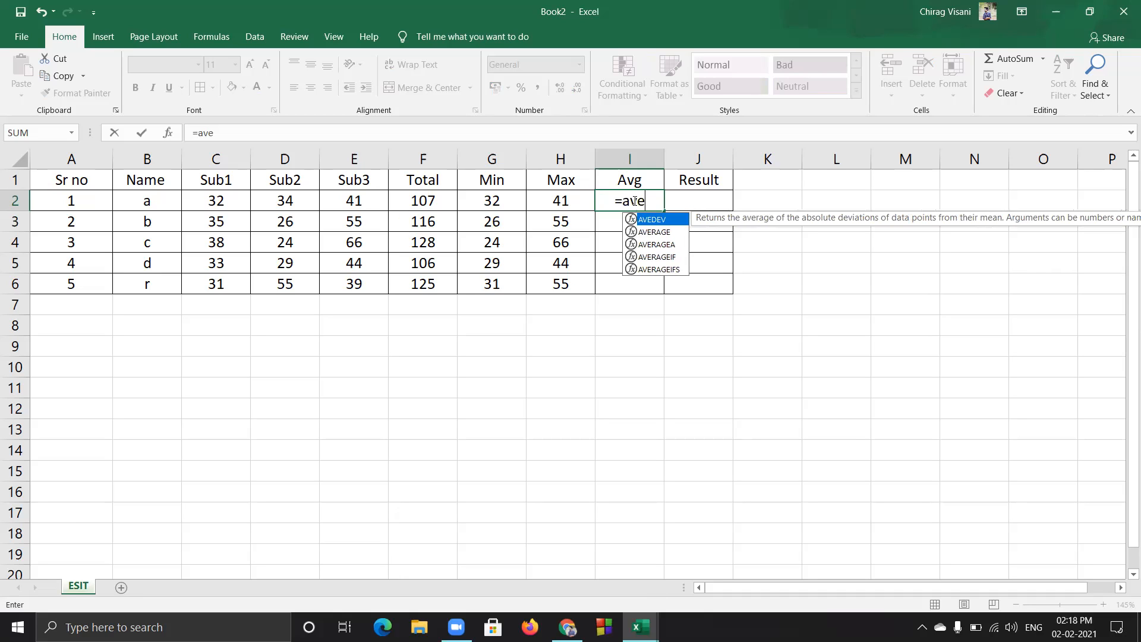
{"action": "key", "text": "BackSpace"}
{"action": "type", "text": "g"}
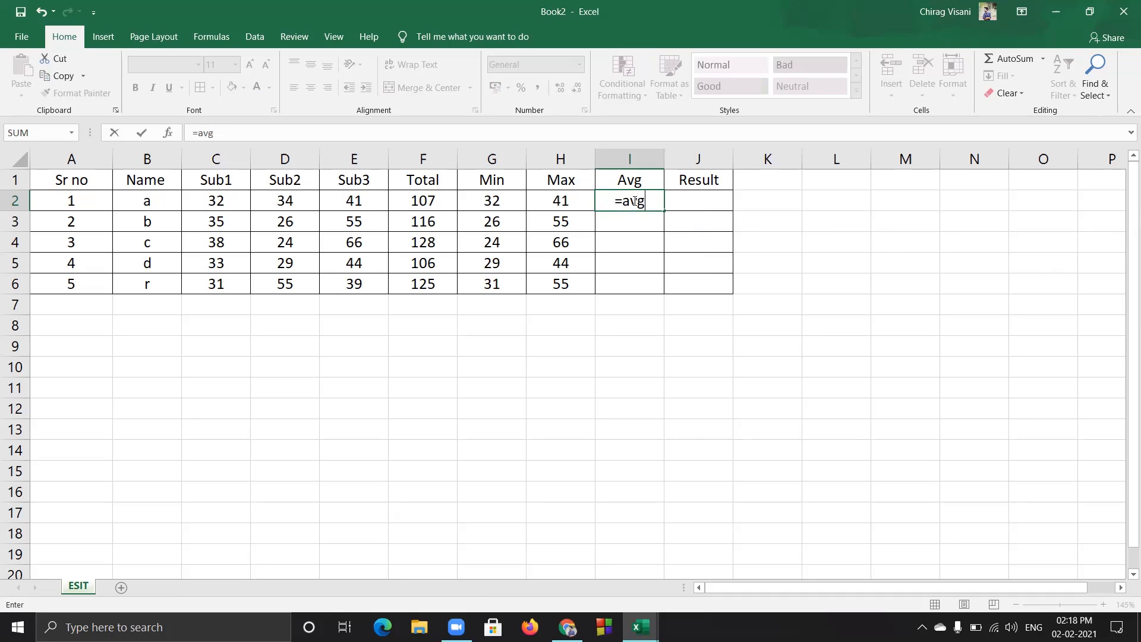
{"action": "key", "text": "BackSpace"}
{"action": "key", "text": "BackSpace"}
{"action": "key", "text": "BackSpace"}
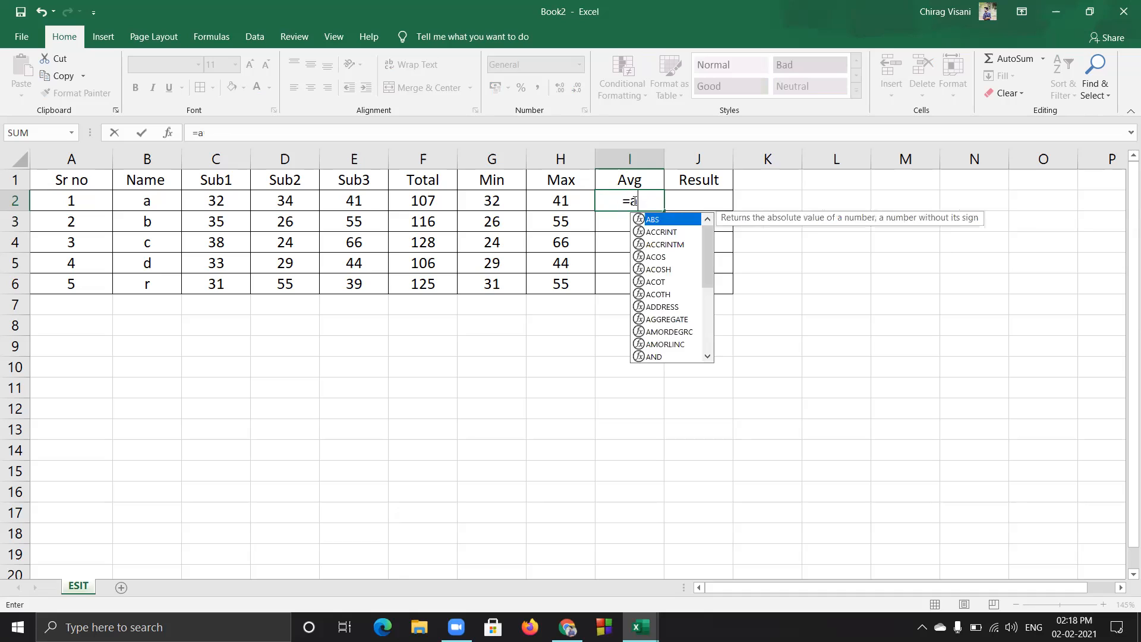
{"action": "key", "text": "BackSpace"}
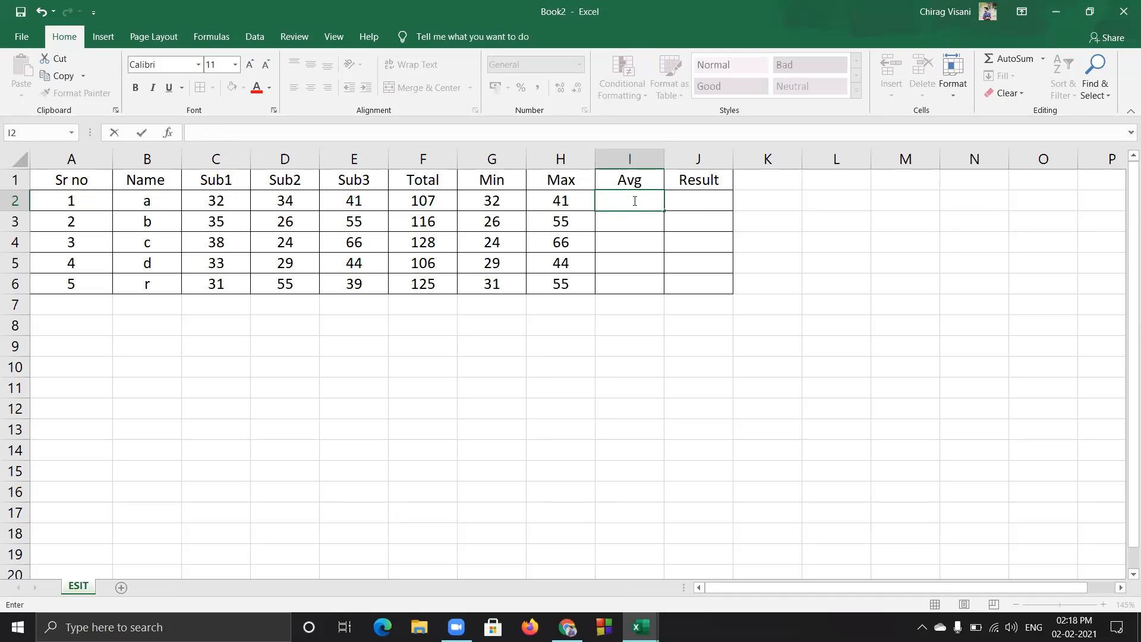
{"action": "left_click", "coordinate": [647, 196]}
{"action": "left_click", "coordinate": [1043, 60]}
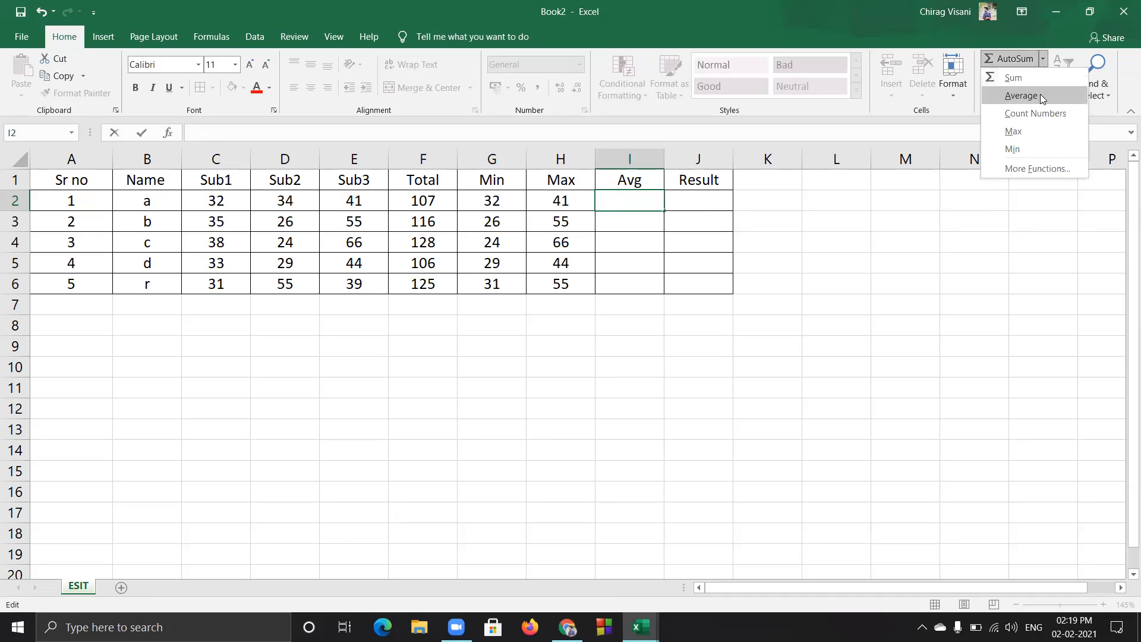
{"action": "left_click", "coordinate": [632, 202]}
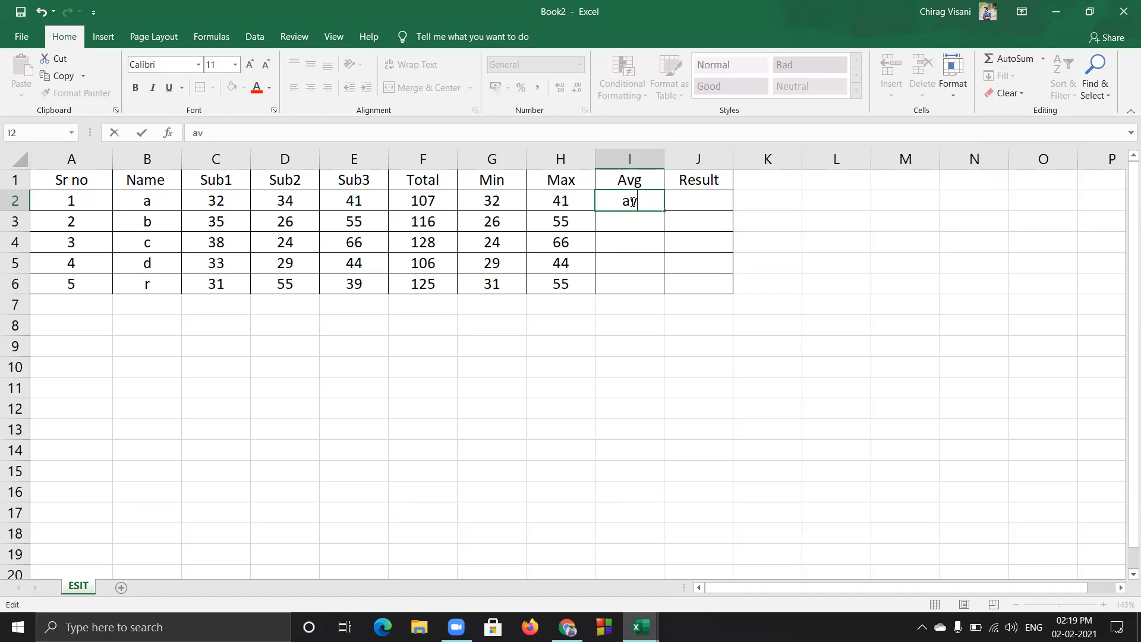
{"action": "type", "text": "av"}
{"action": "key", "text": "BackSpace"}
{"action": "key", "text": "BackSpace"}
Calculate student a's average in I2 by entering the formula =average(C2:E2) manually
{"action": "type", "text": "=av"}
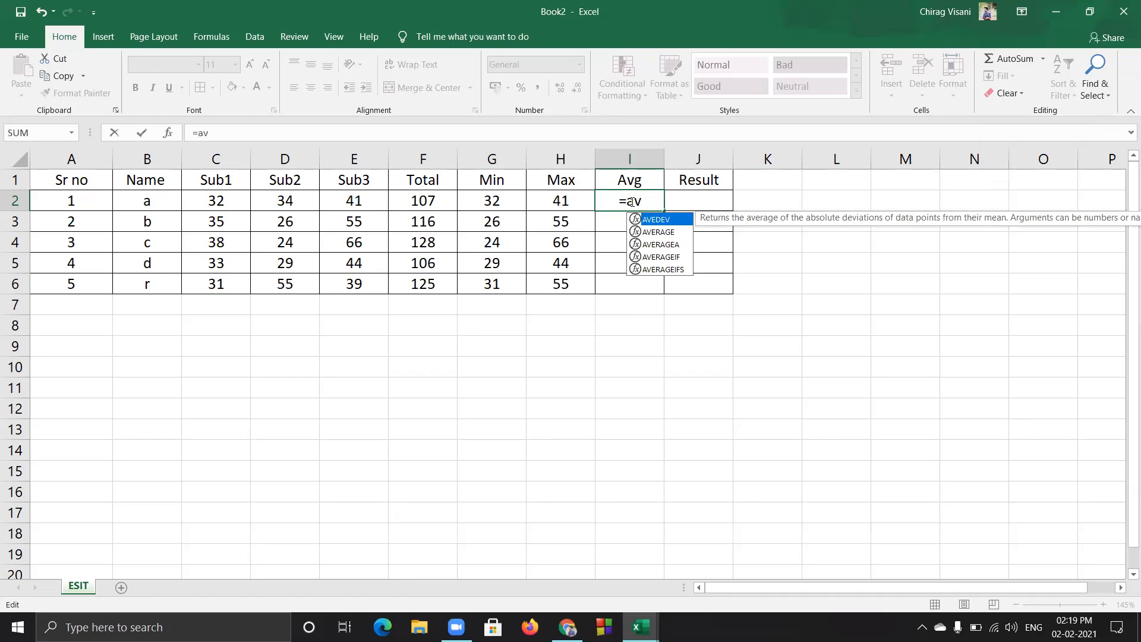
{"action": "type", "text": "er"}
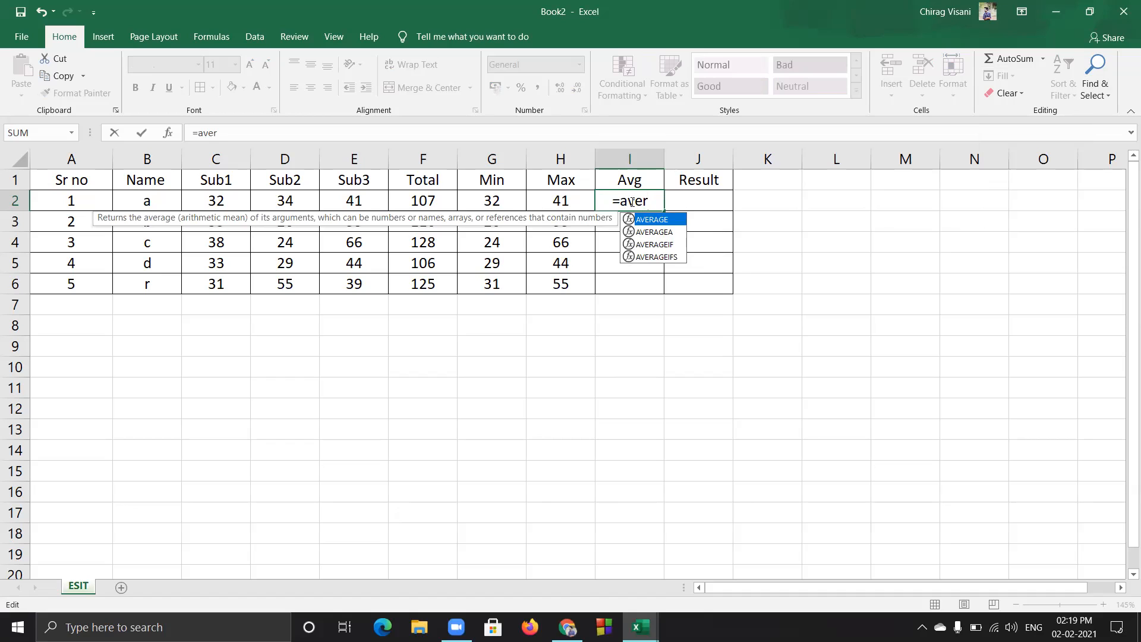
{"action": "type", "text": "ag"}
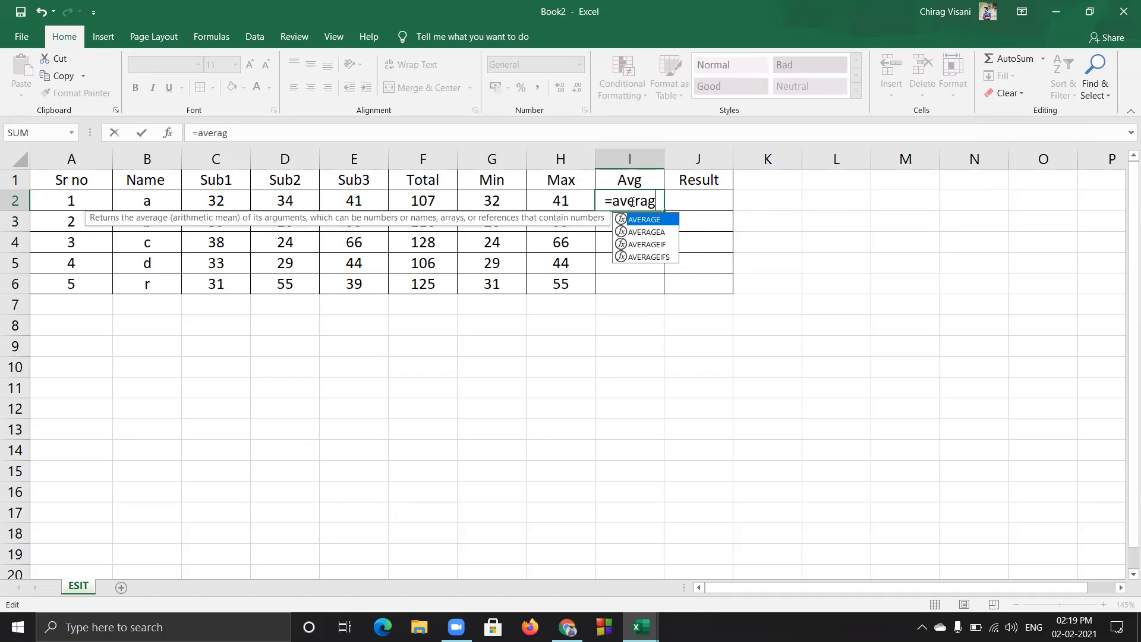
{"action": "type", "text": "e"}
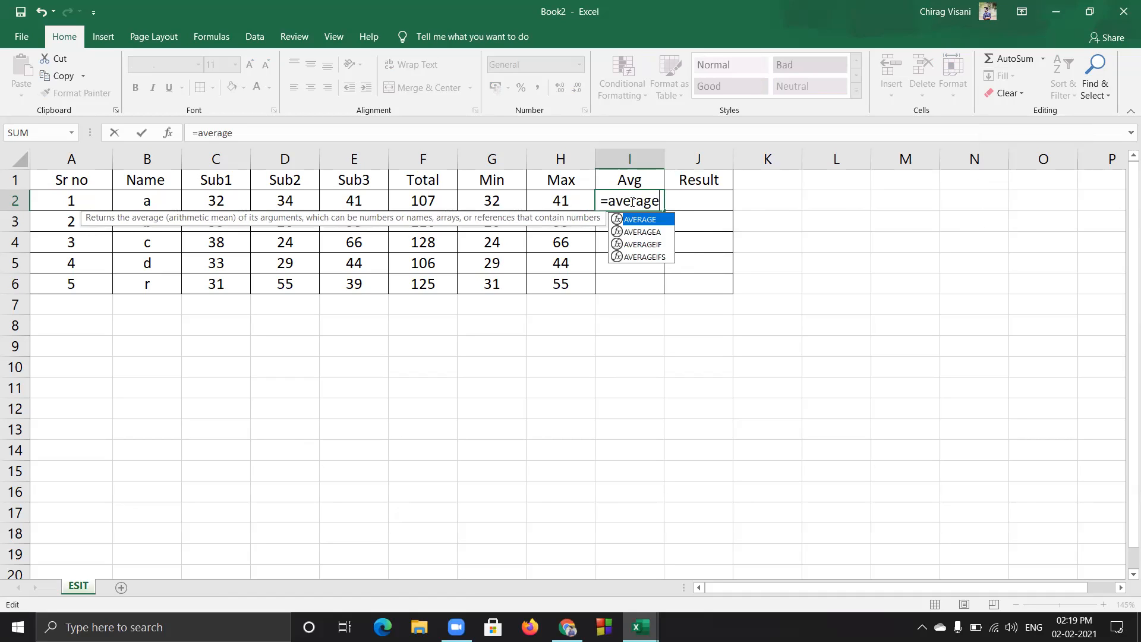
{"action": "type", "text": "("}
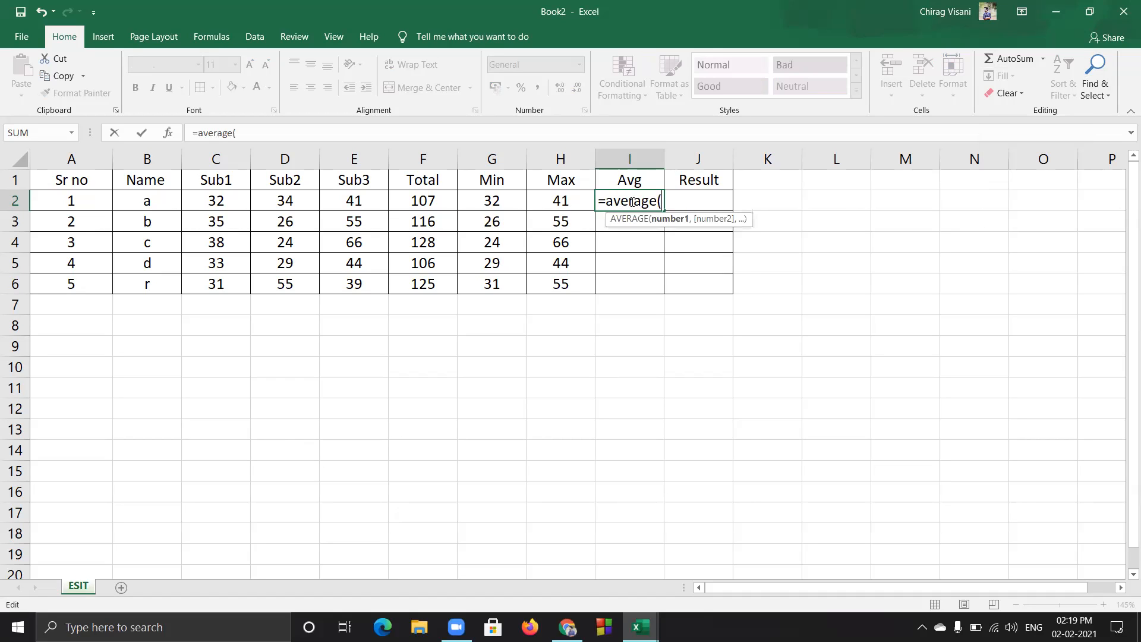
{"action": "type", "text": "C"}
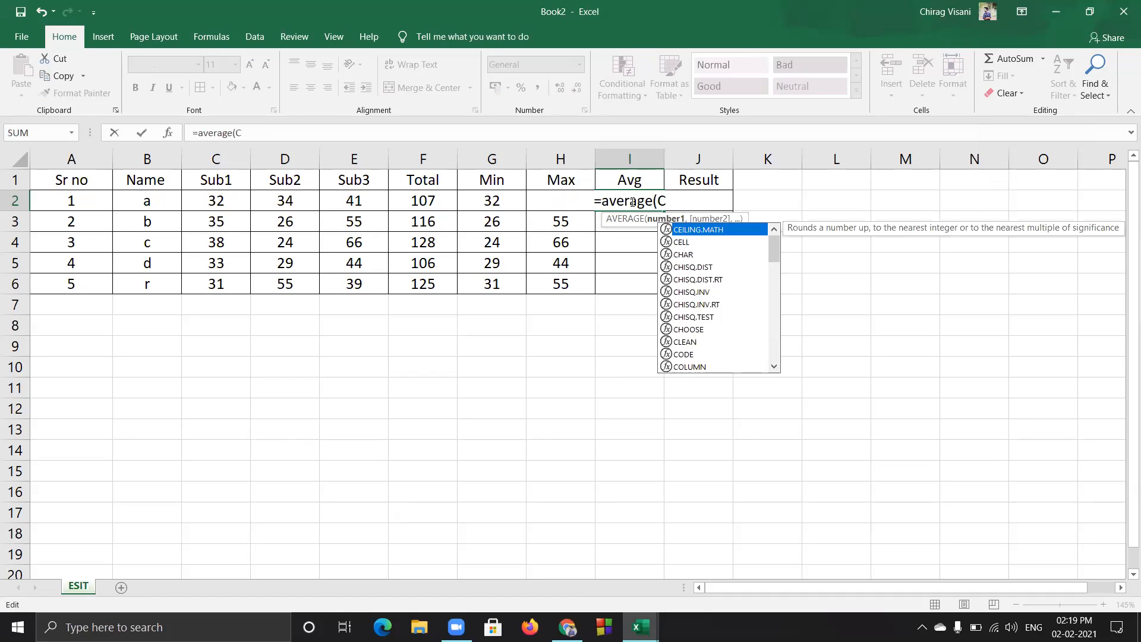
{"action": "type", "text": "2:"}
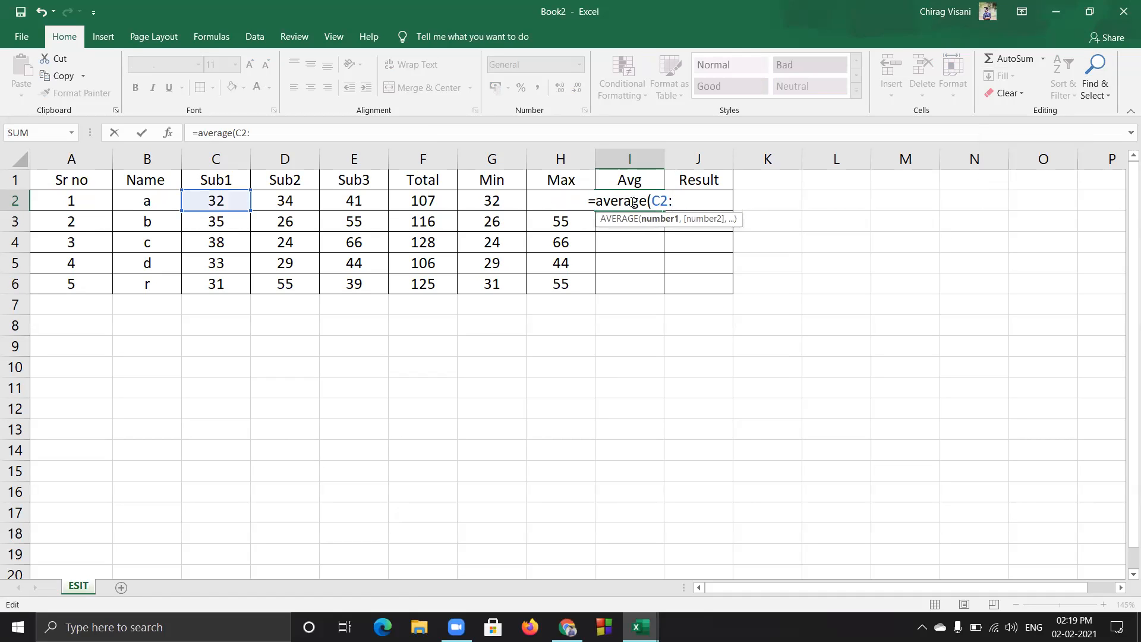
{"action": "type", "text": "E"}
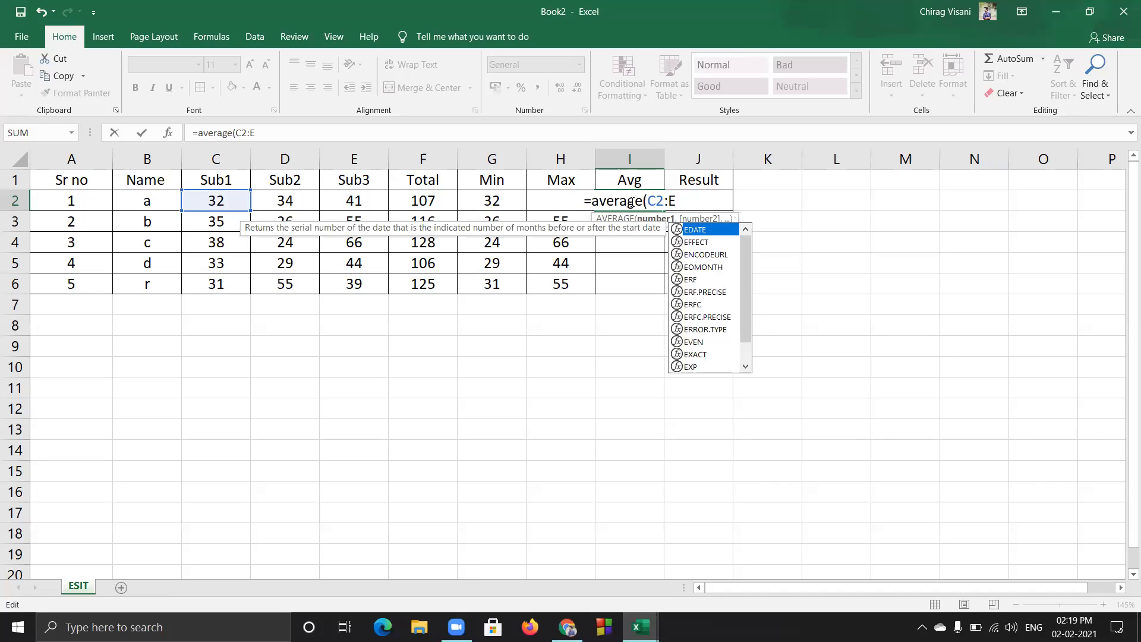
{"action": "type", "text": "2"}
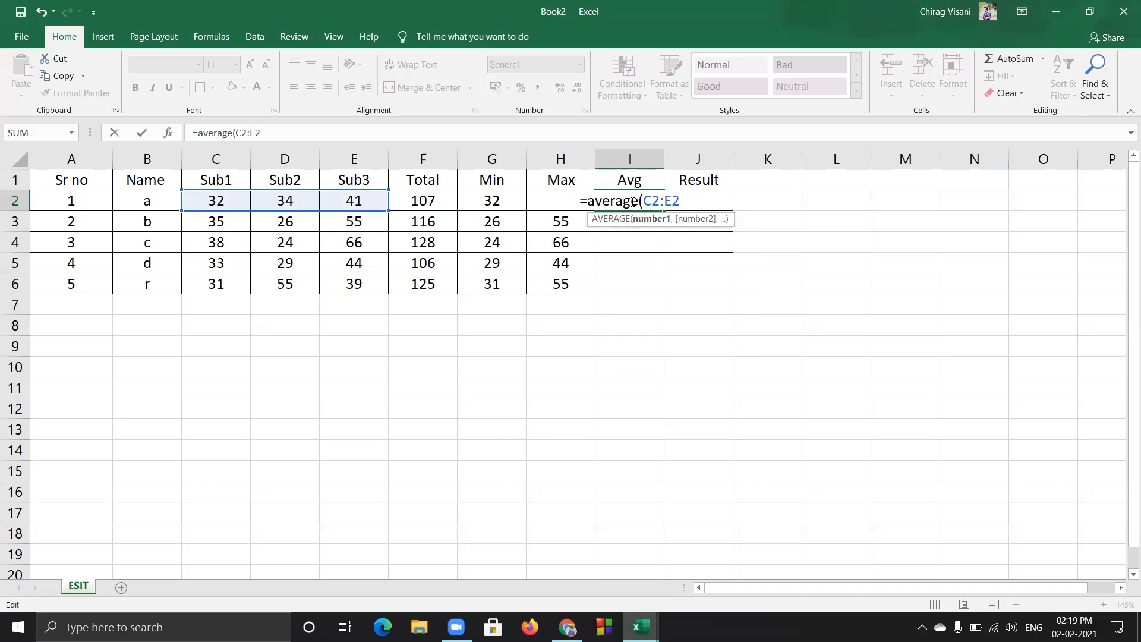
{"action": "key", "text": "Return"}
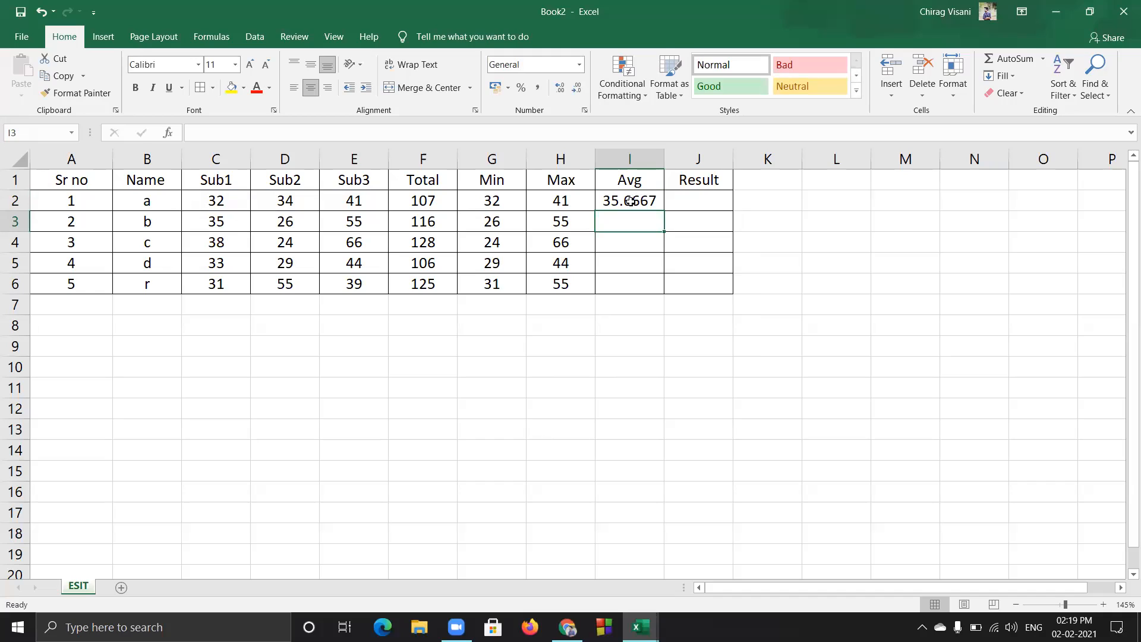
Clear the manually entered average formula from I2
{"action": "left_click", "coordinate": [685, 204]}
{"action": "left_click", "coordinate": [634, 204]}
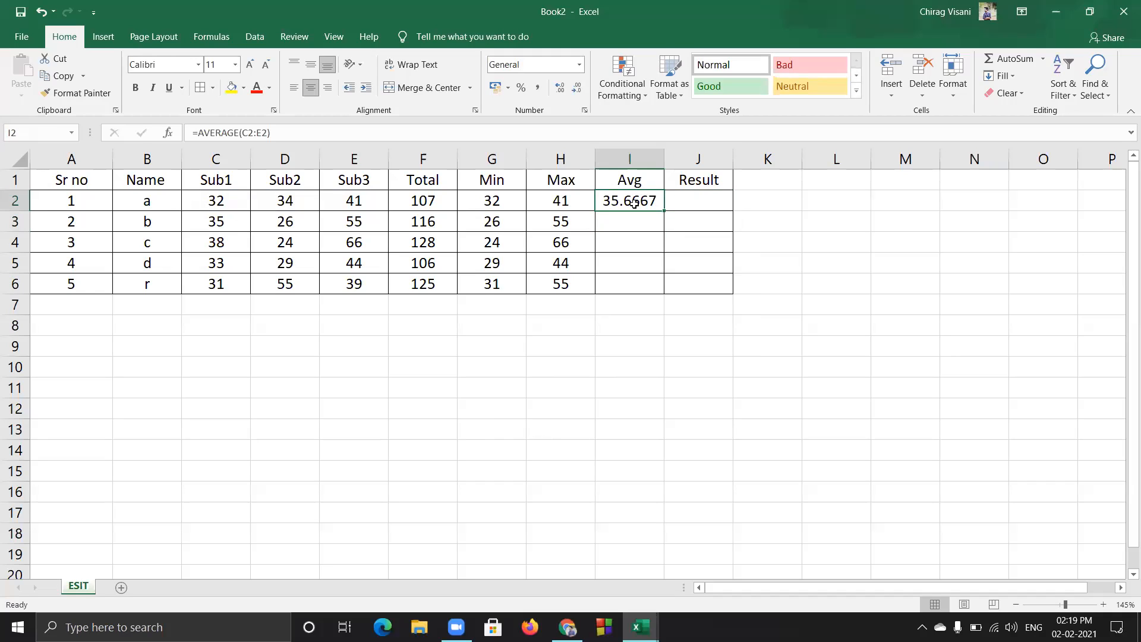
{"action": "left_click", "coordinate": [654, 220]}
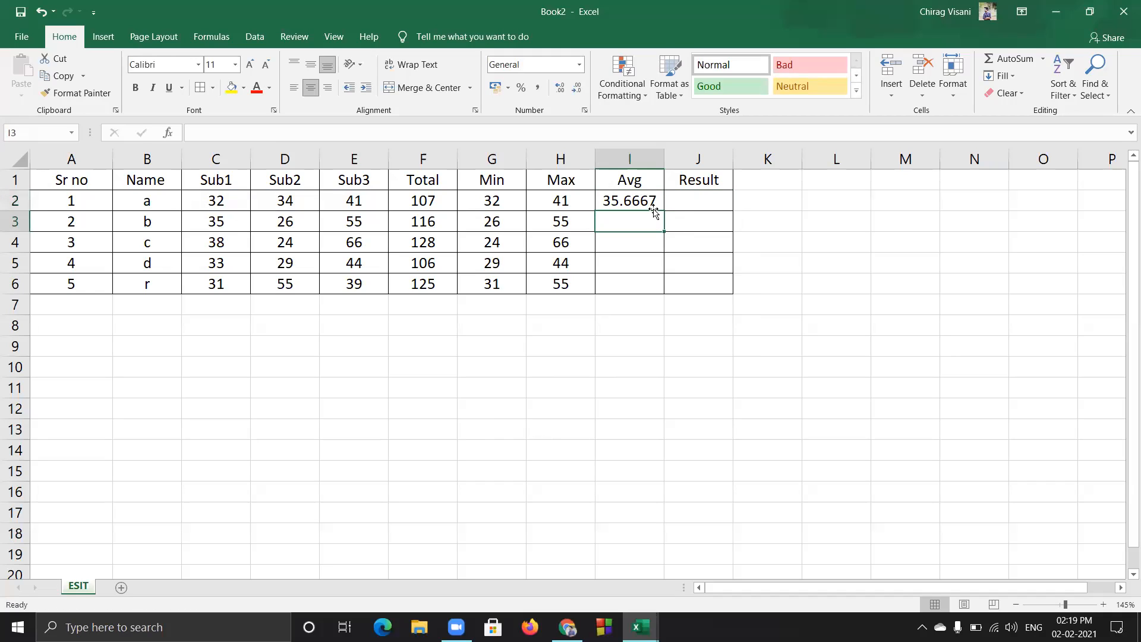
{"action": "left_click", "coordinate": [641, 192]}
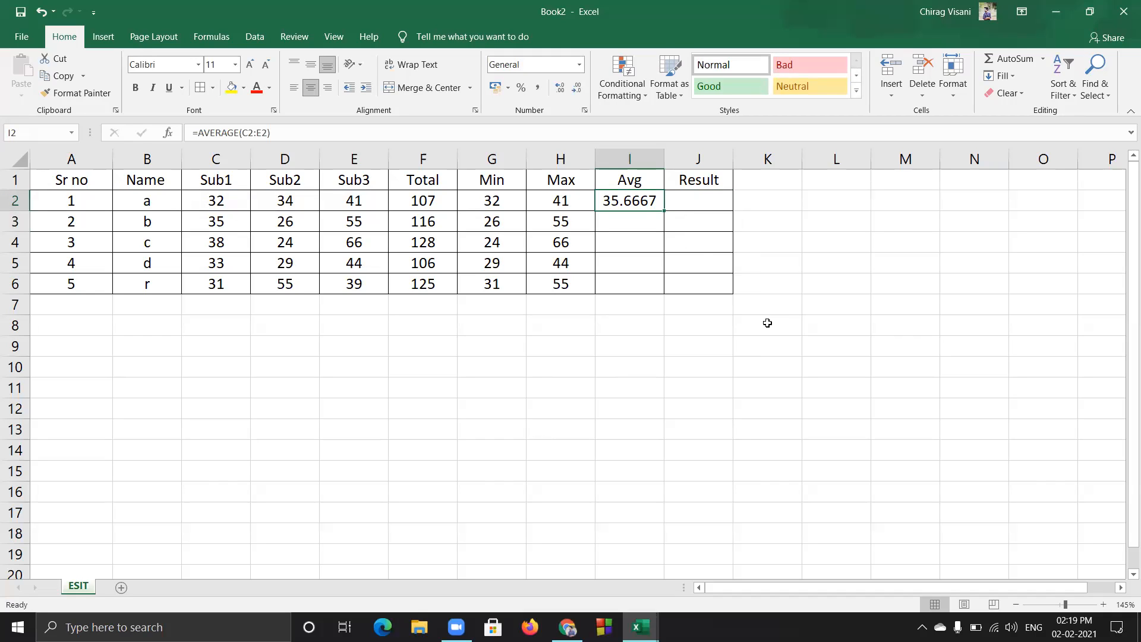
{"action": "key", "text": "BackSpace"}
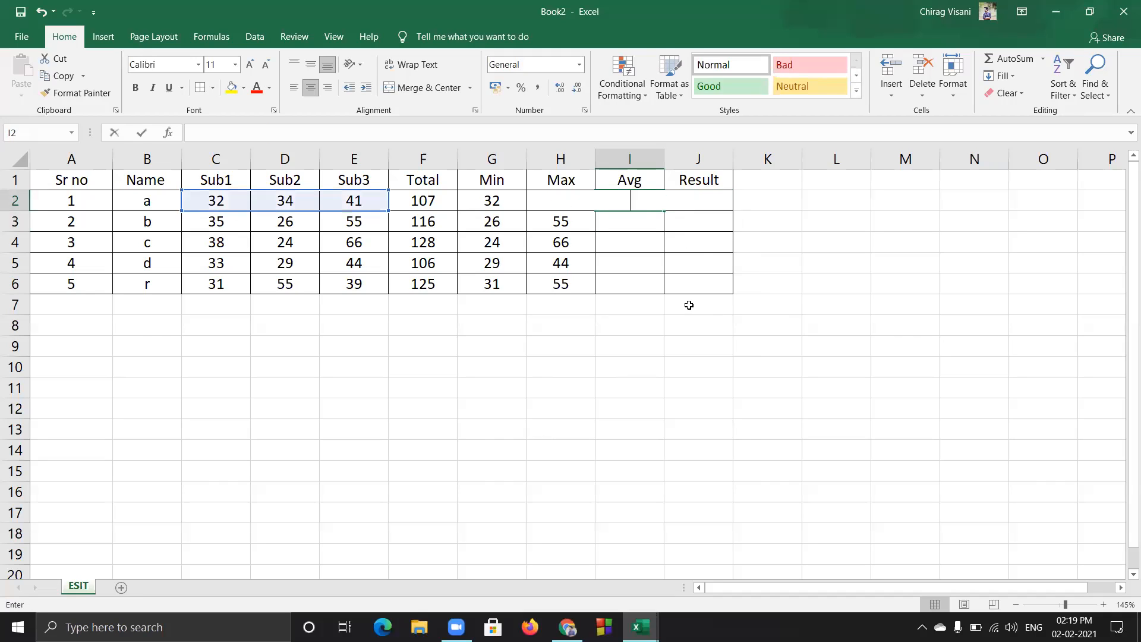
{"action": "left_click", "coordinate": [697, 285]}
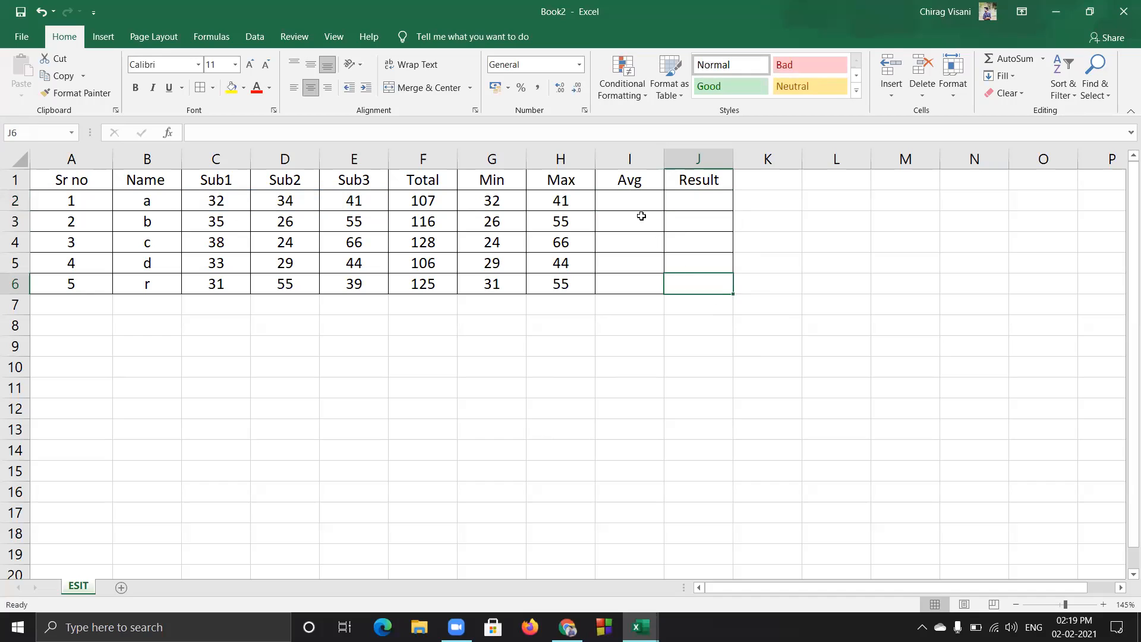
Try applying the AutoSum Average function with I2, C2, D2 and E2 selected together
{"action": "left_click", "coordinate": [619, 201]}
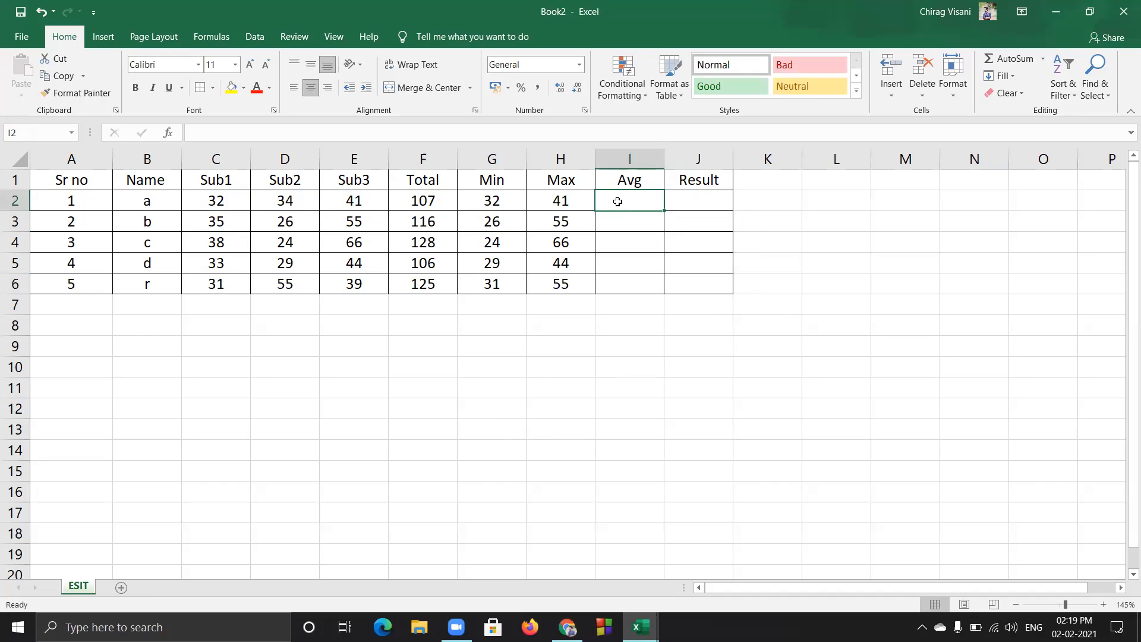
{"action": "left_click", "coordinate": [216, 200], "text": "ctrl"}
{"action": "left_click", "coordinate": [275, 205], "text": "ctrl"}
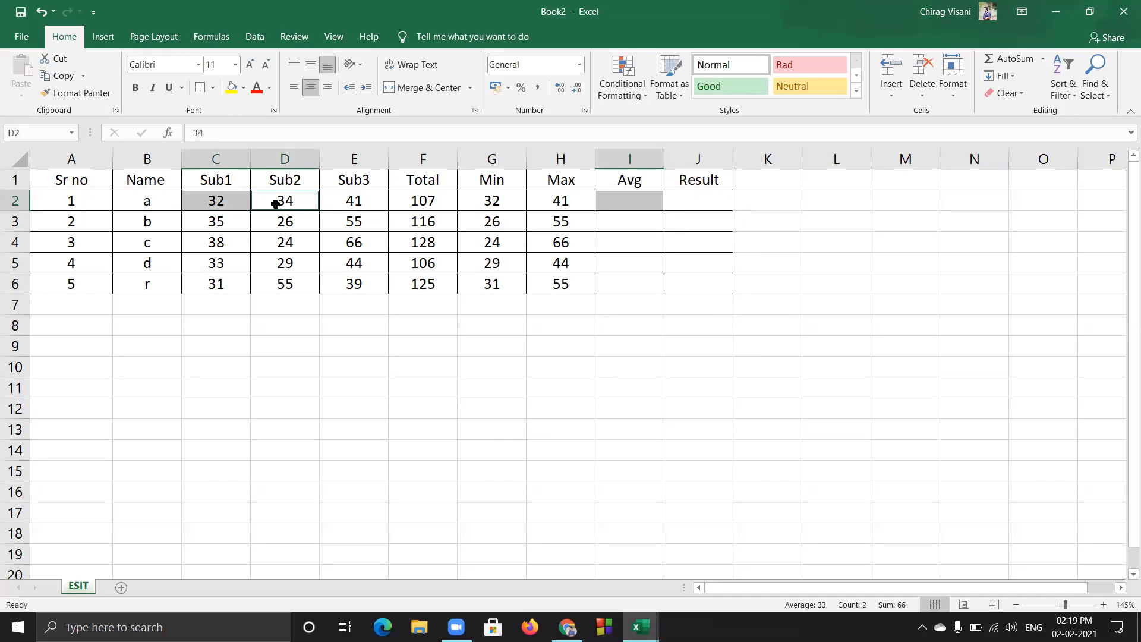
{"action": "left_click", "coordinate": [338, 205], "text": "ctrl"}
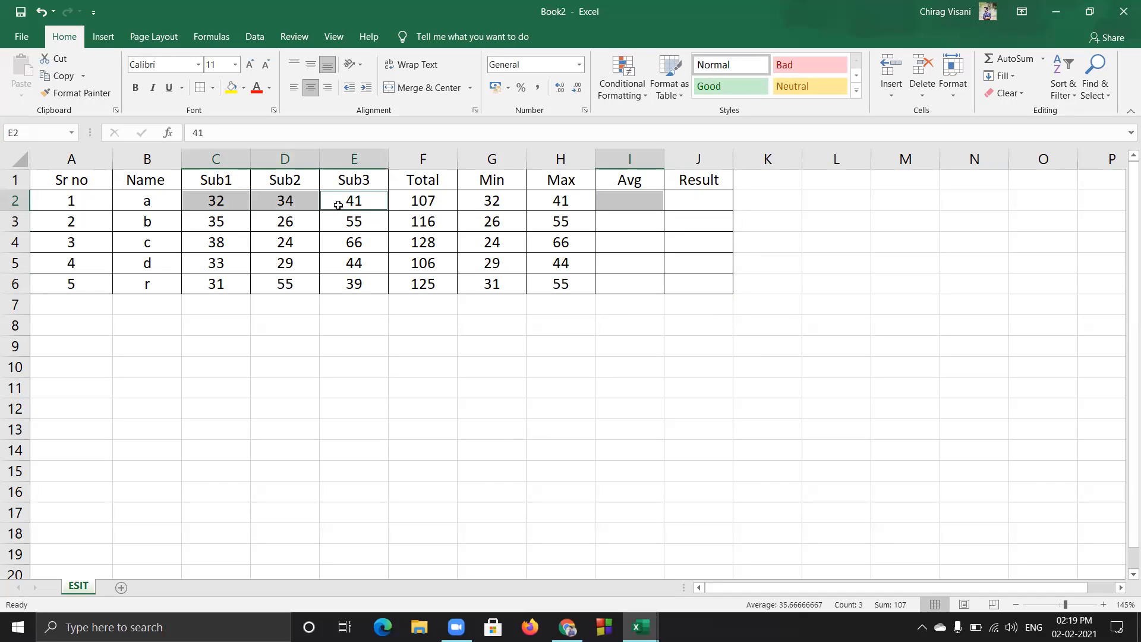
{"action": "left_click", "coordinate": [1044, 61]}
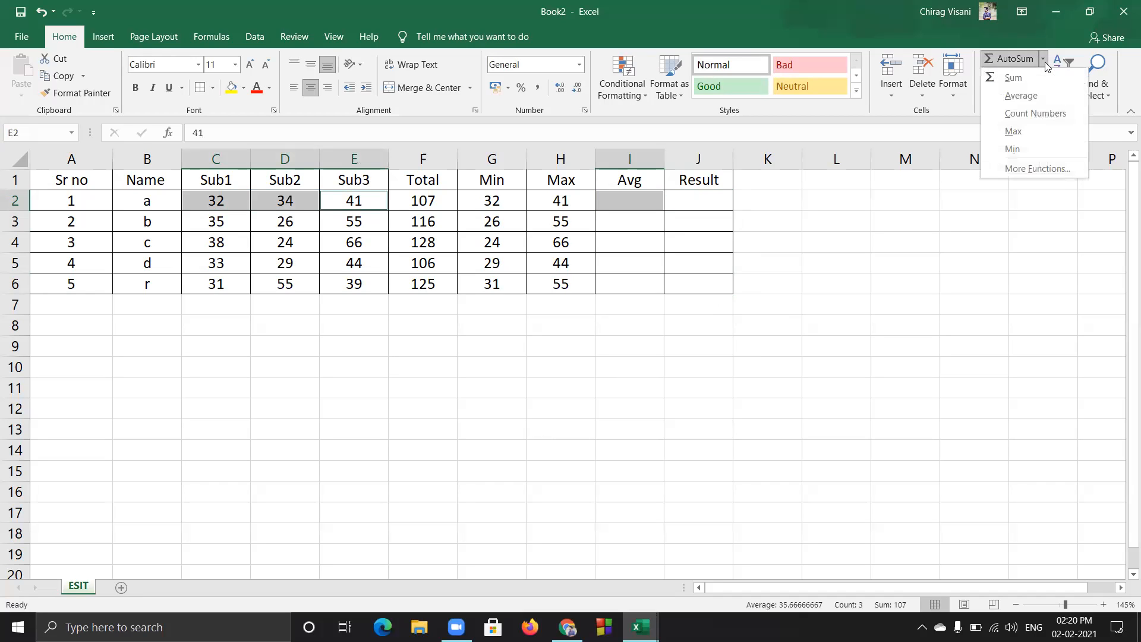
{"action": "left_click", "coordinate": [1041, 95]}
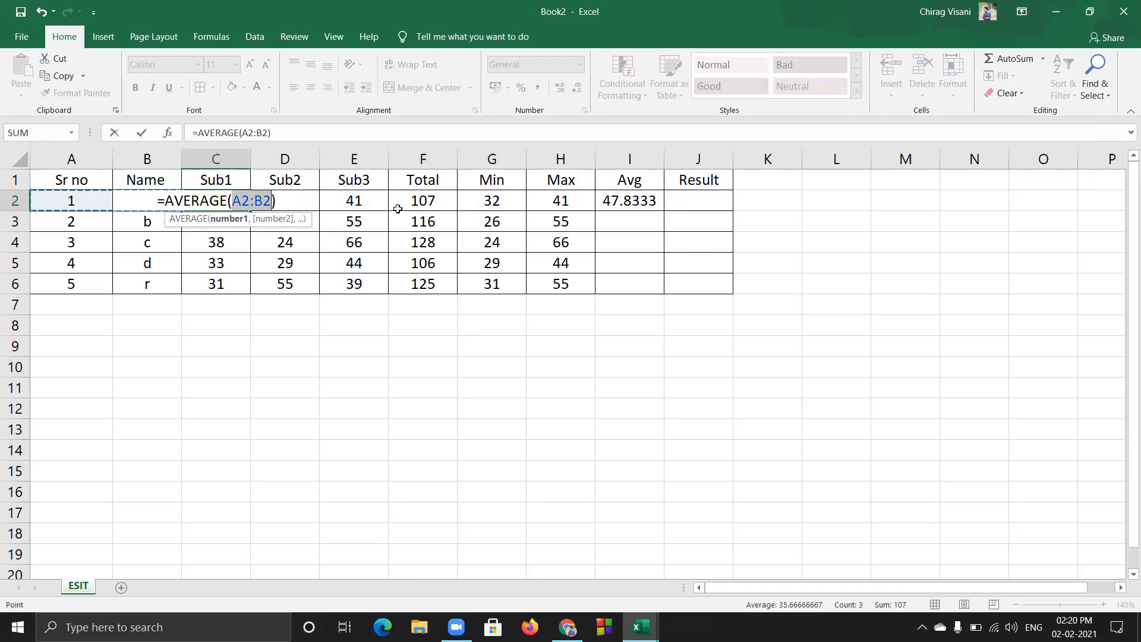
Leave the misplaced AVERAGE formula in C2 and undo the AutoSum entries in row 2
{"action": "left_click_drag", "start_coordinate": [585, 266], "coordinate": [596, 271]}
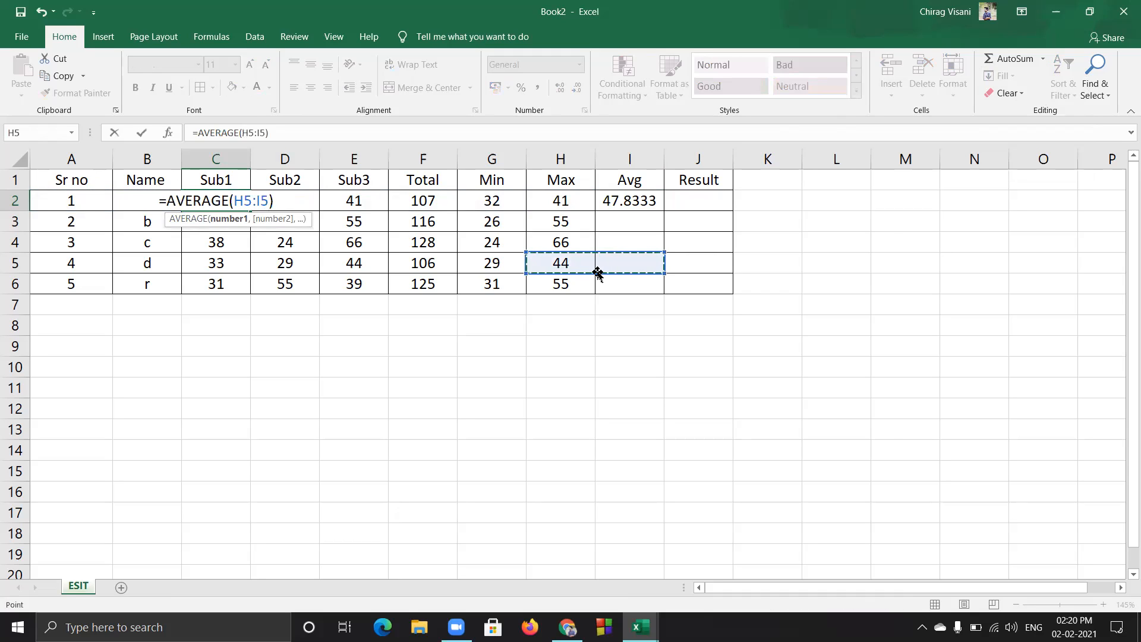
{"action": "key", "text": "ctrl+z"}
{"action": "key", "text": "ctrl+z"}
{"action": "key", "text": "ctrl+z"}
{"action": "key", "text": "ctrl+z"}
{"action": "key", "text": "ctrl+z"}
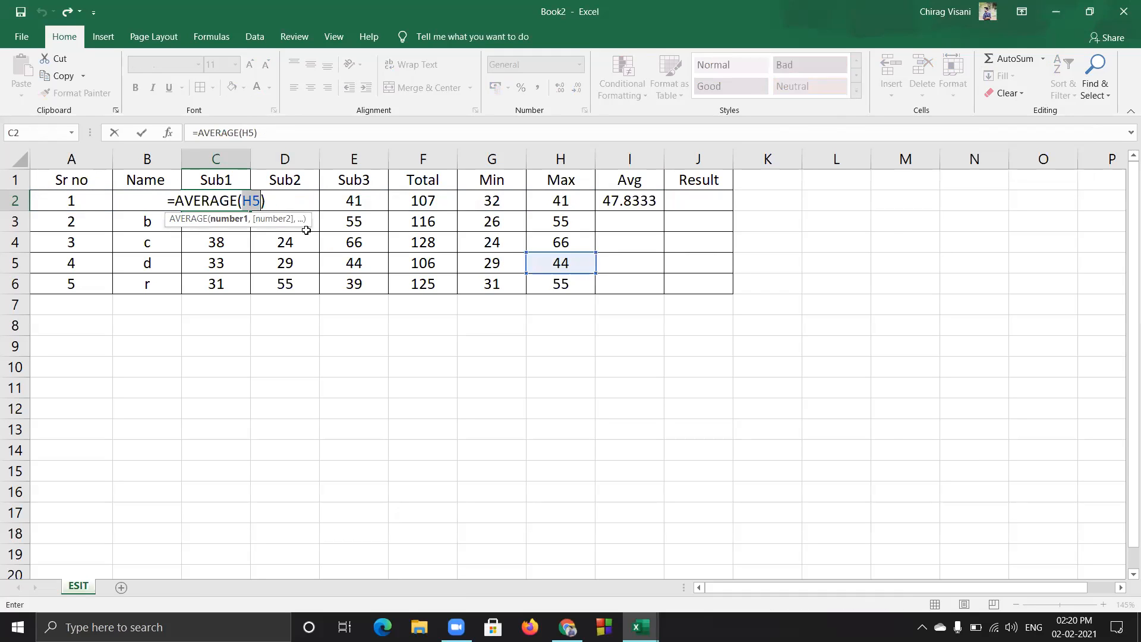
{"action": "key", "text": "ctrl+y"}
{"action": "left_click", "coordinate": [489, 493]}
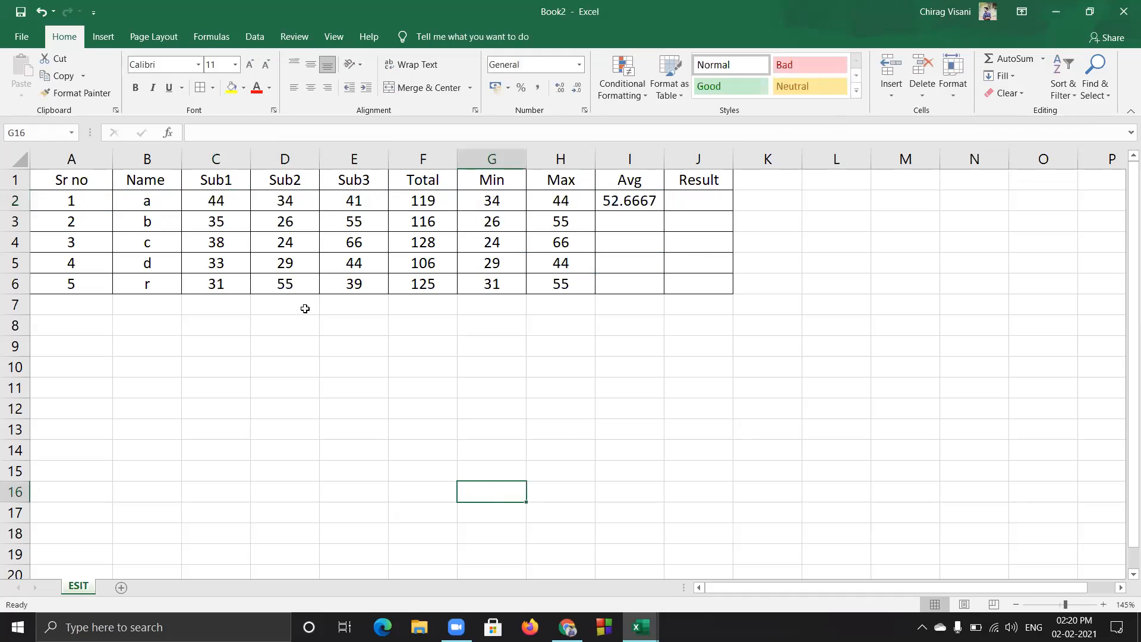
{"action": "left_click", "coordinate": [42, 13]}
{"action": "left_click", "coordinate": [42, 13]}
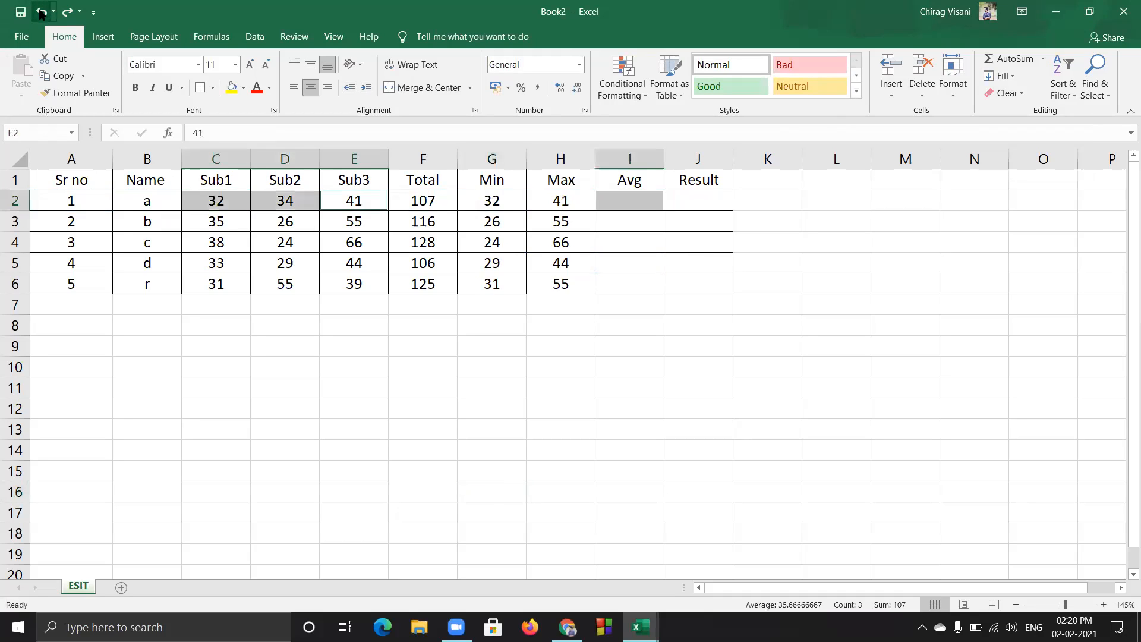
Try the AutoSum Average function with only C2, D2 and E2 selected, and delete the suggested range A2:B2 from the formula
{"action": "left_click", "coordinate": [617, 204]}
{"action": "left_click", "coordinate": [221, 201]}
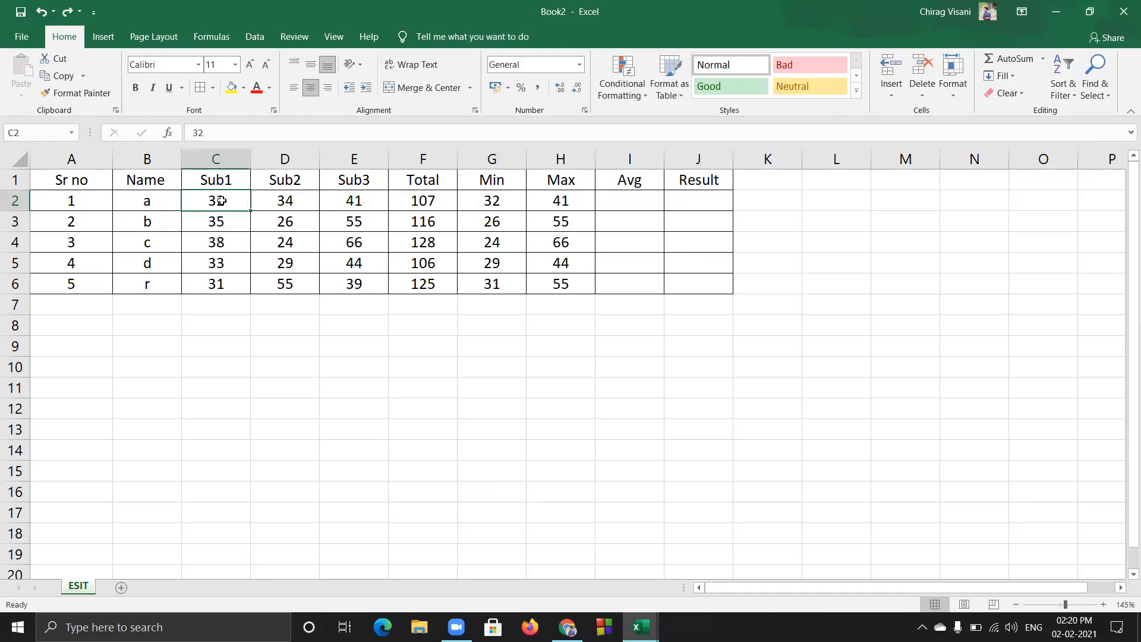
{"action": "left_click", "coordinate": [278, 204], "text": "ctrl"}
{"action": "left_click", "coordinate": [357, 206], "text": "ctrl"}
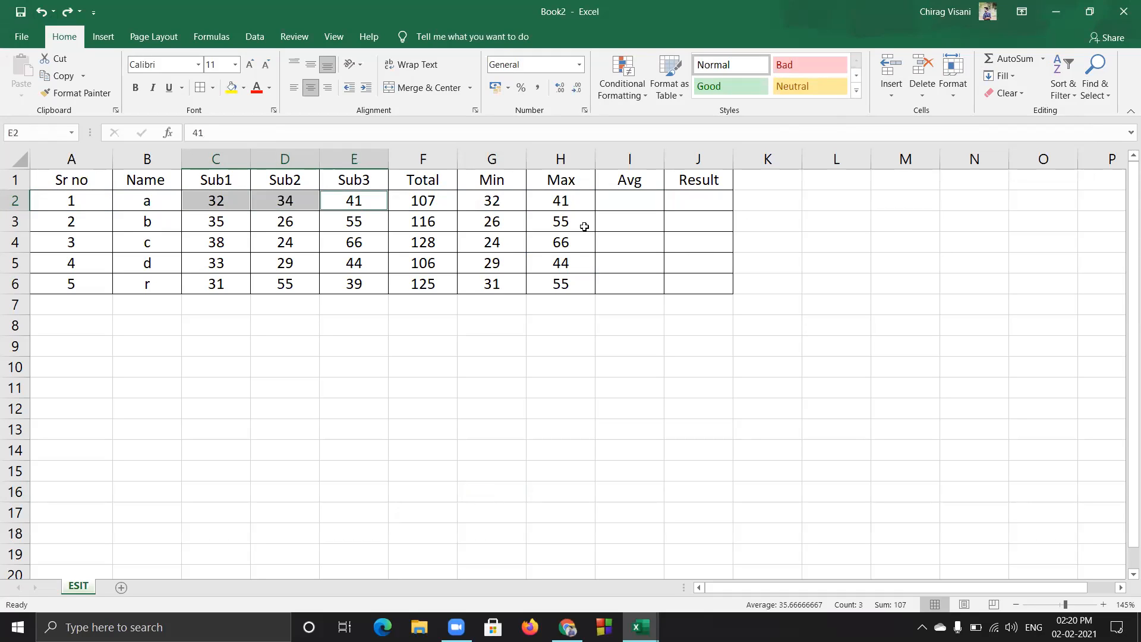
{"action": "left_click", "coordinate": [1042, 58]}
{"action": "left_click", "coordinate": [1033, 95]}
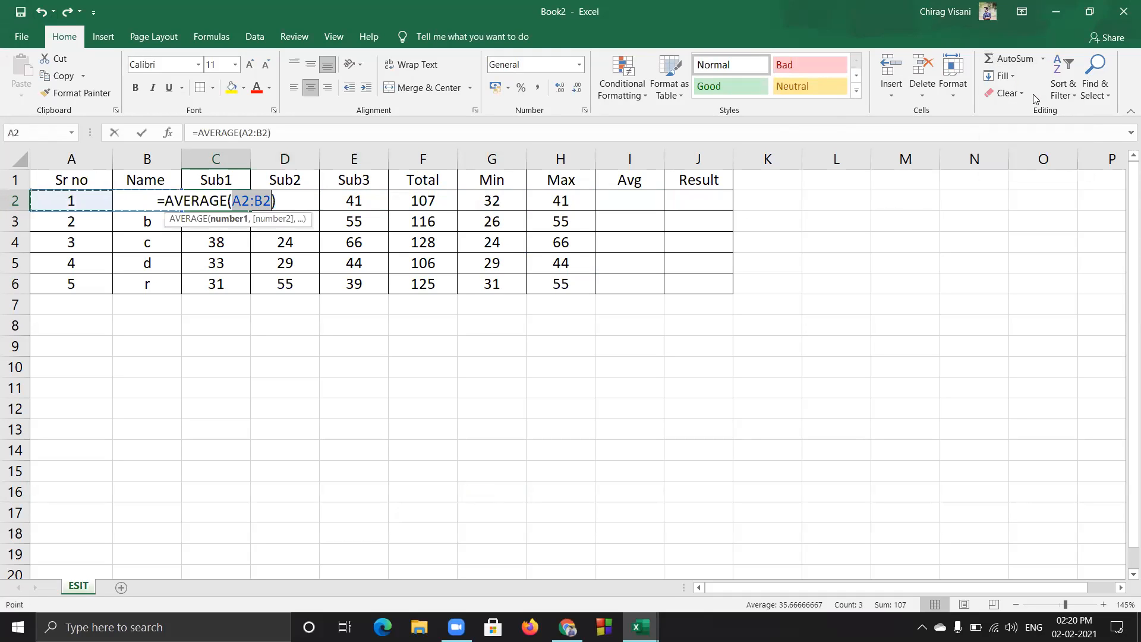
{"action": "key", "text": "BackSpace"}
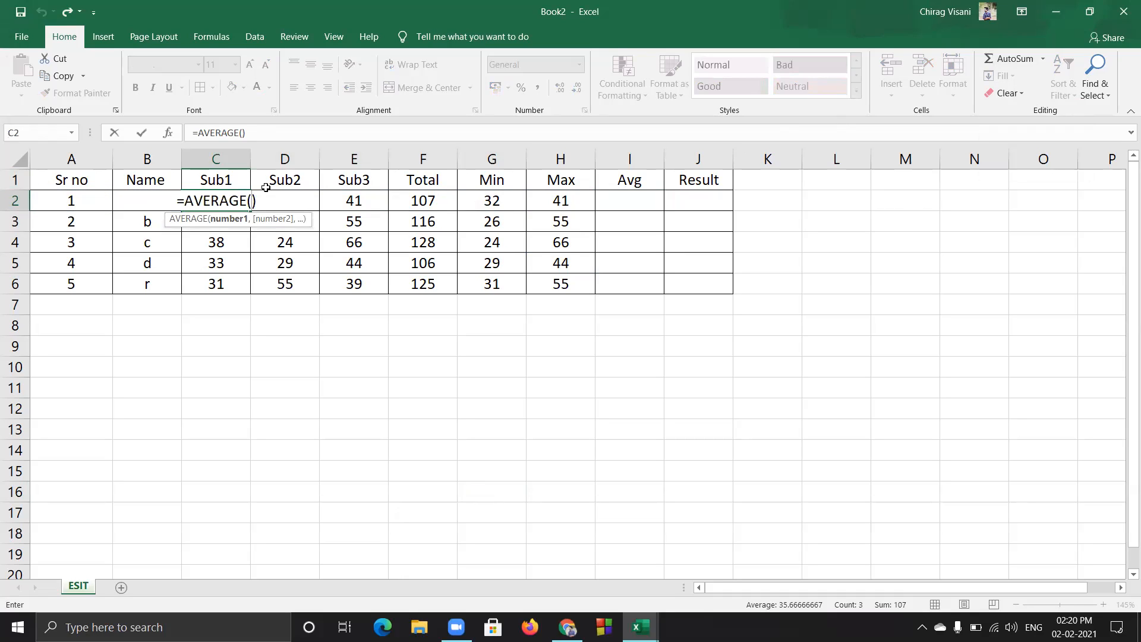
Try C1, J12 and I3 in turn as the argument of the AVERAGE formula in C2
{"action": "left_click", "coordinate": [229, 180]}
{"action": "left_click", "coordinate": [280, 204]}
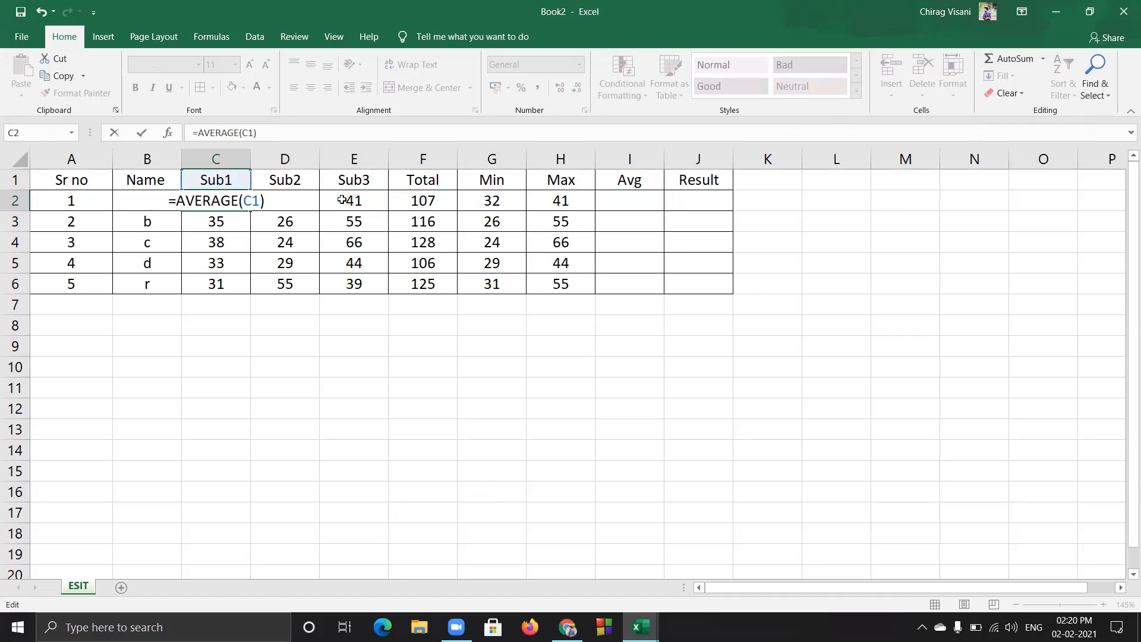
{"action": "key", "text": "BackSpace"}
{"action": "key", "text": "BackSpace"}
{"action": "left_click", "coordinate": [675, 412]}
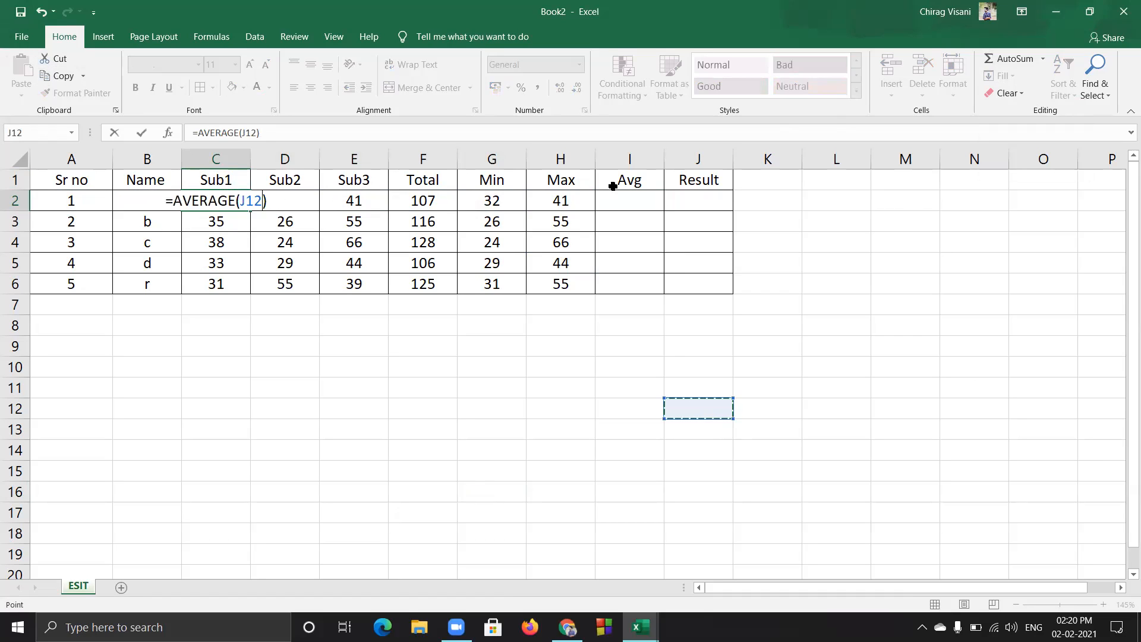
{"action": "left_click", "coordinate": [596, 221]}
{"action": "key", "text": "ctrl+z"}
{"action": "key", "text": "ctrl+y"}
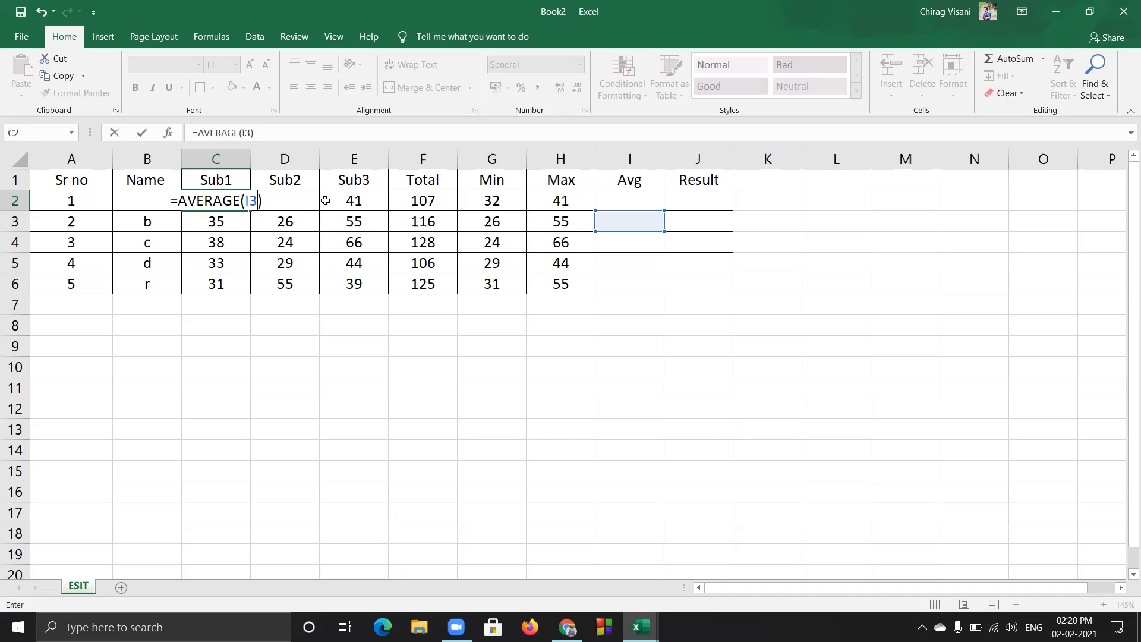
Try replacing the AVERAGE function name in C2's formula with a reference to E12, and undo the entry in C2
{"action": "double_click", "coordinate": [235, 203]}
{"action": "key", "text": "BackSpace"}
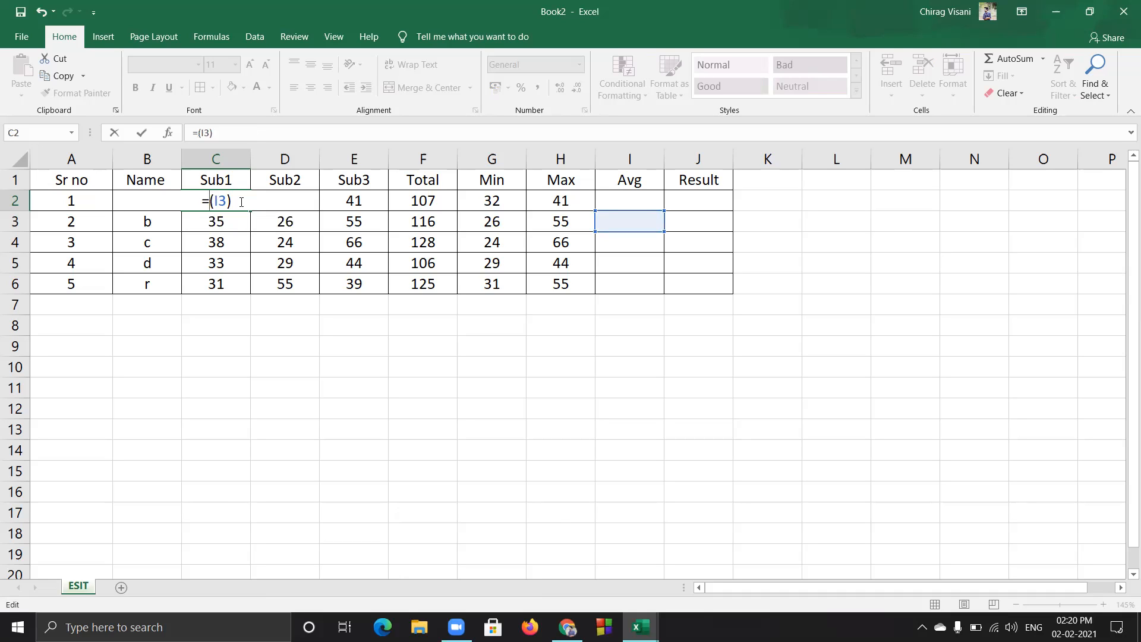
{"action": "left_click", "coordinate": [384, 408]}
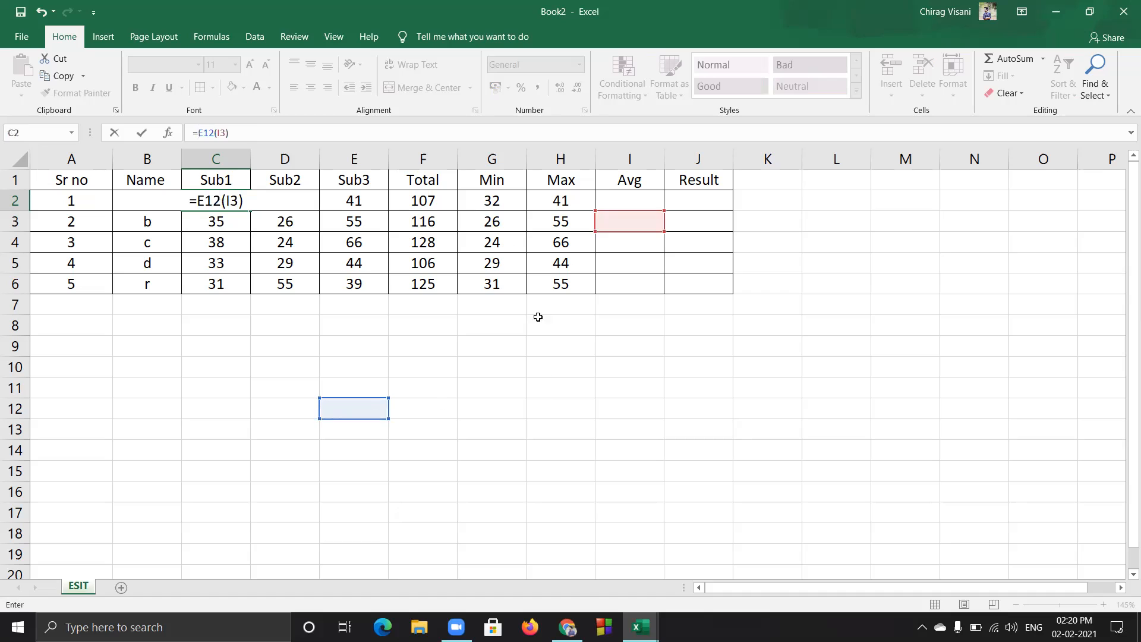
{"action": "key", "text": "ctrl+z"}
{"action": "key", "text": "ctrl+y"}
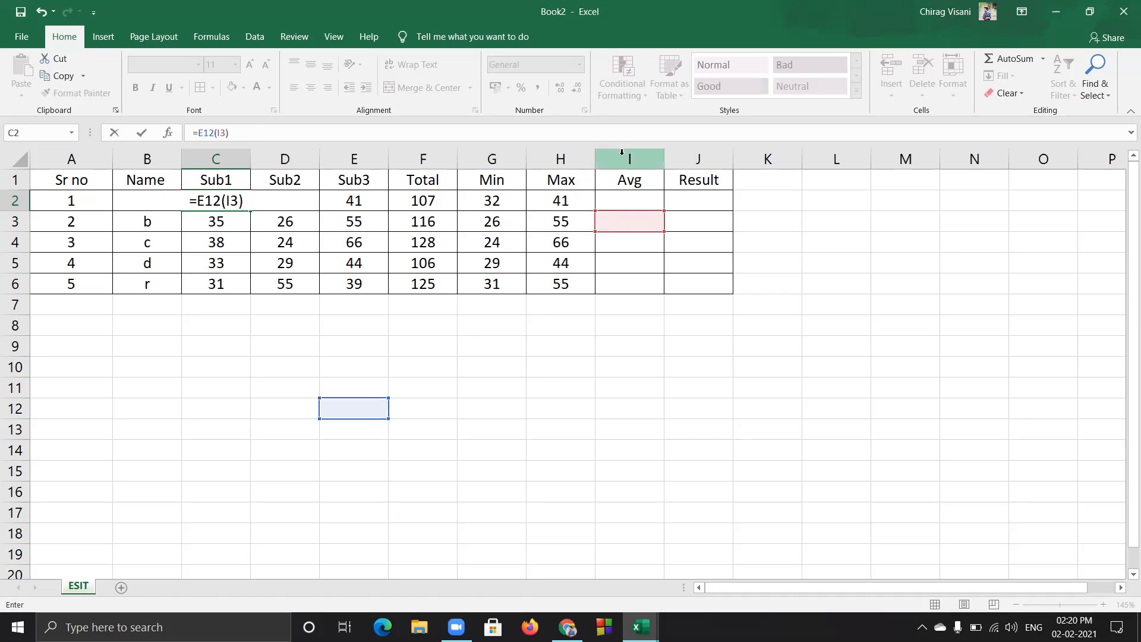
{"action": "left_click", "coordinate": [643, 183]}
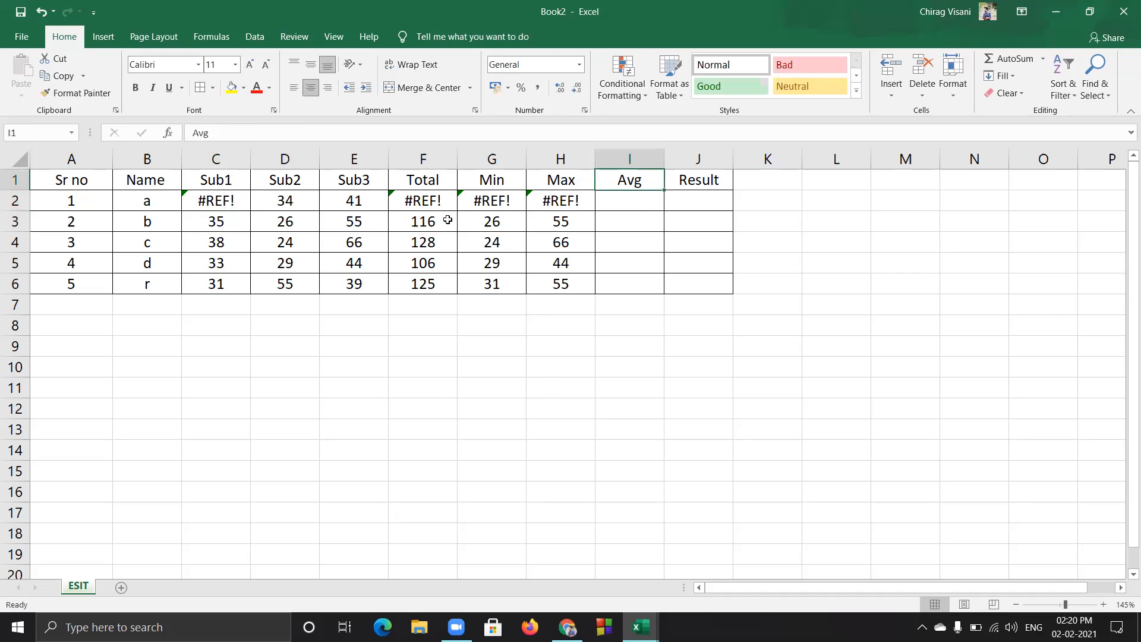
{"action": "key", "text": "ctrl+z"}
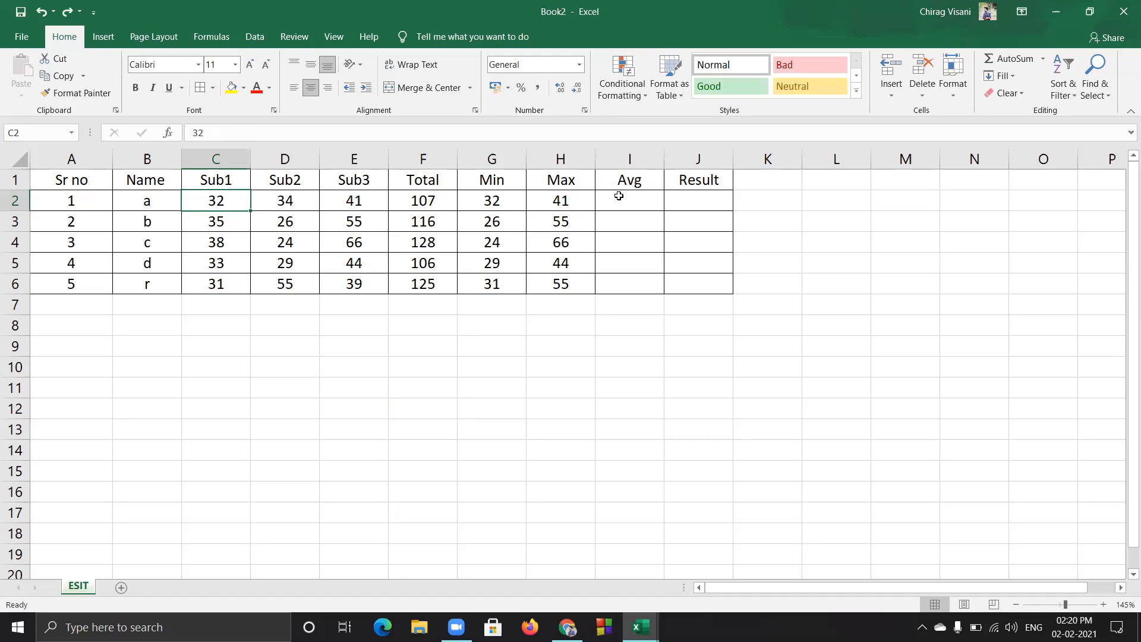
Calculate the first student's average in I2 with the manually entered formula =average(C2:E2)
{"action": "left_click", "coordinate": [619, 199]}
{"action": "type", "text": "="}
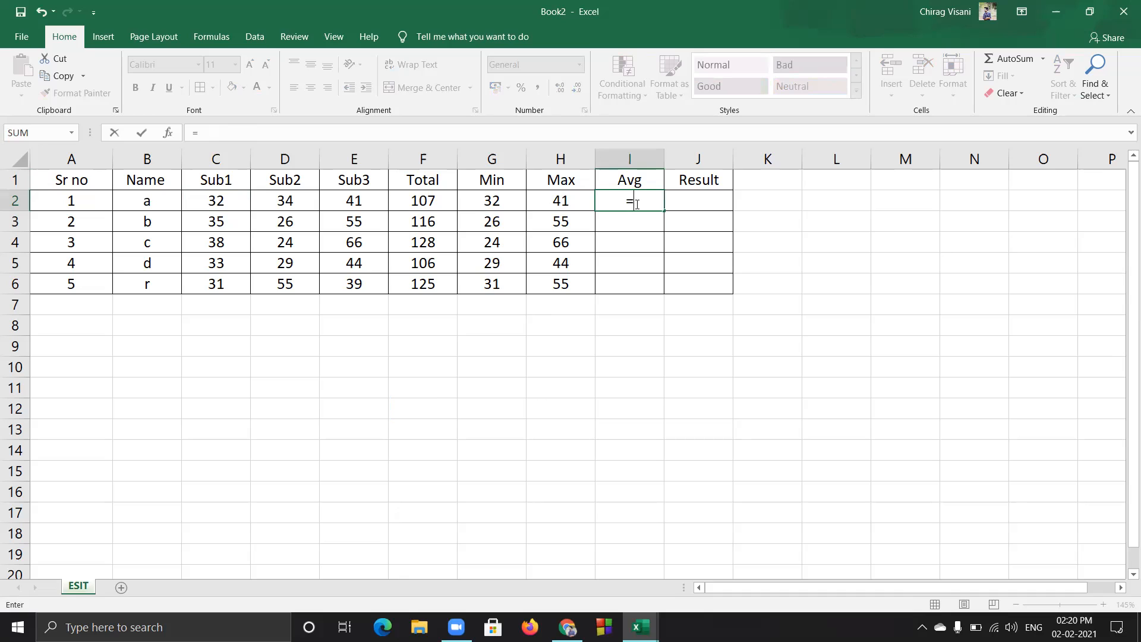
{"action": "type", "text": "ave"}
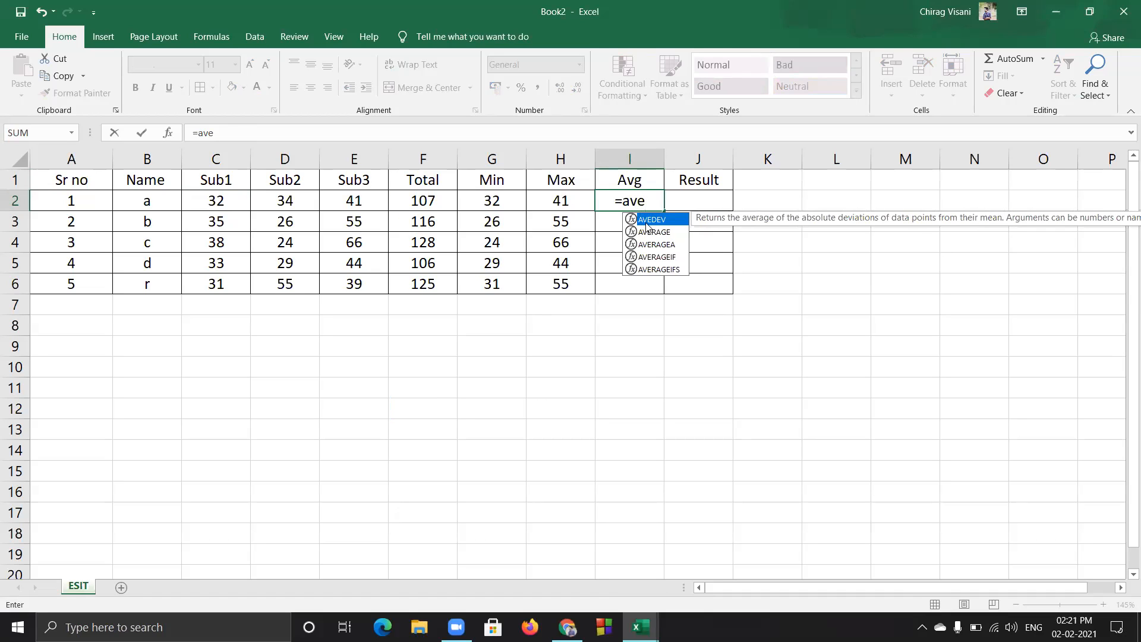
{"action": "left_click", "coordinate": [644, 230]}
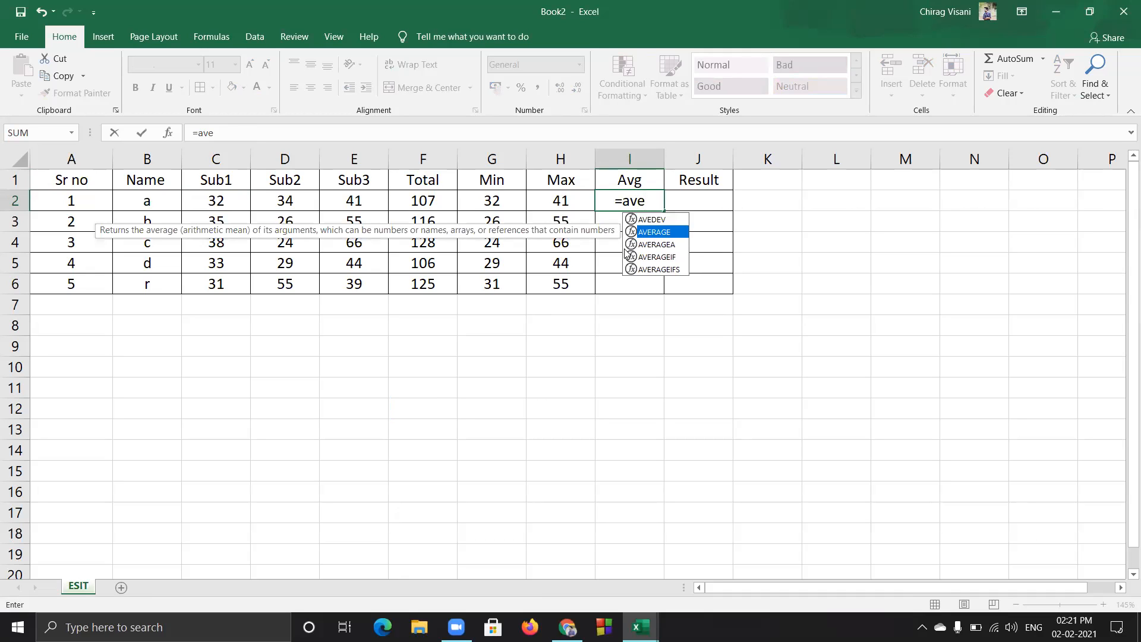
{"action": "type", "text": "rage"}
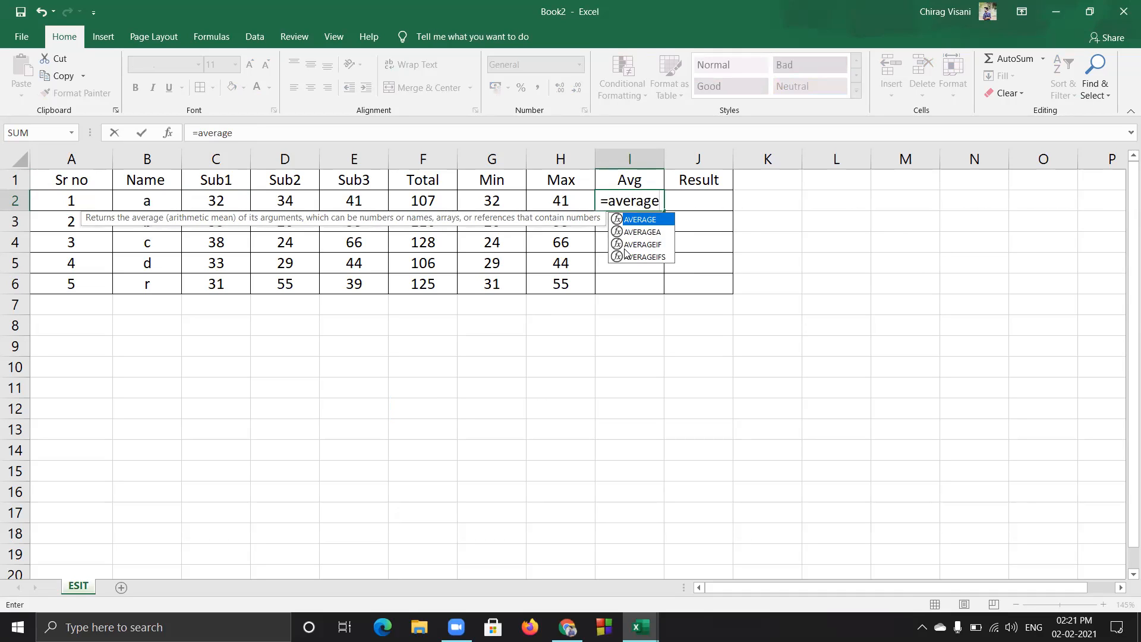
{"action": "type", "text": "("}
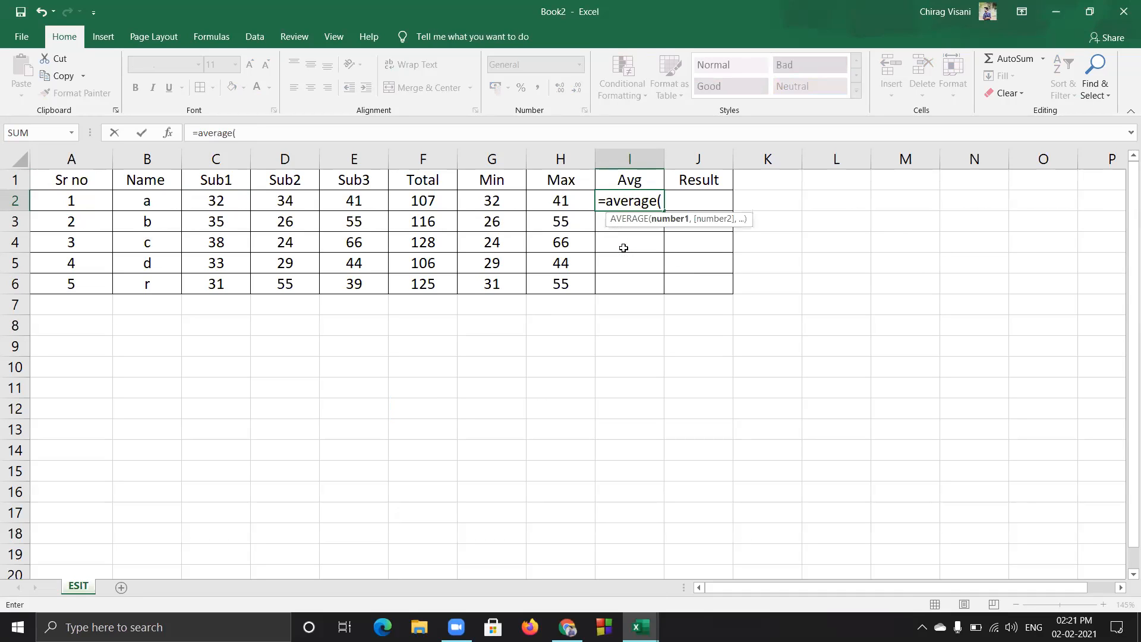
{"action": "type", "text": "C2"}
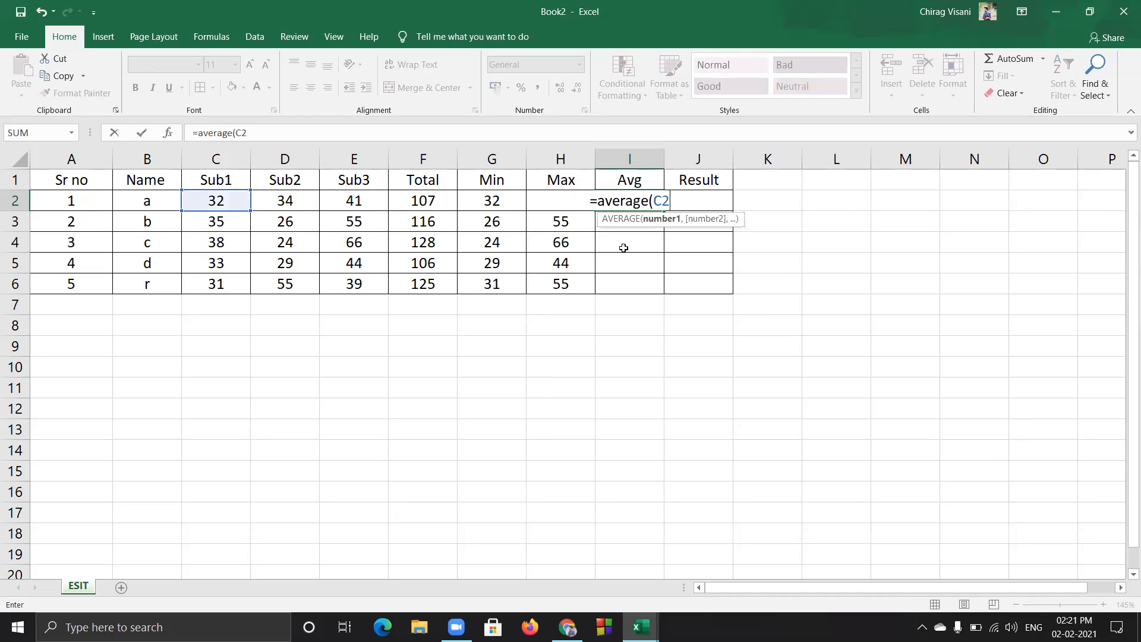
{"action": "type", "text": ":E"}
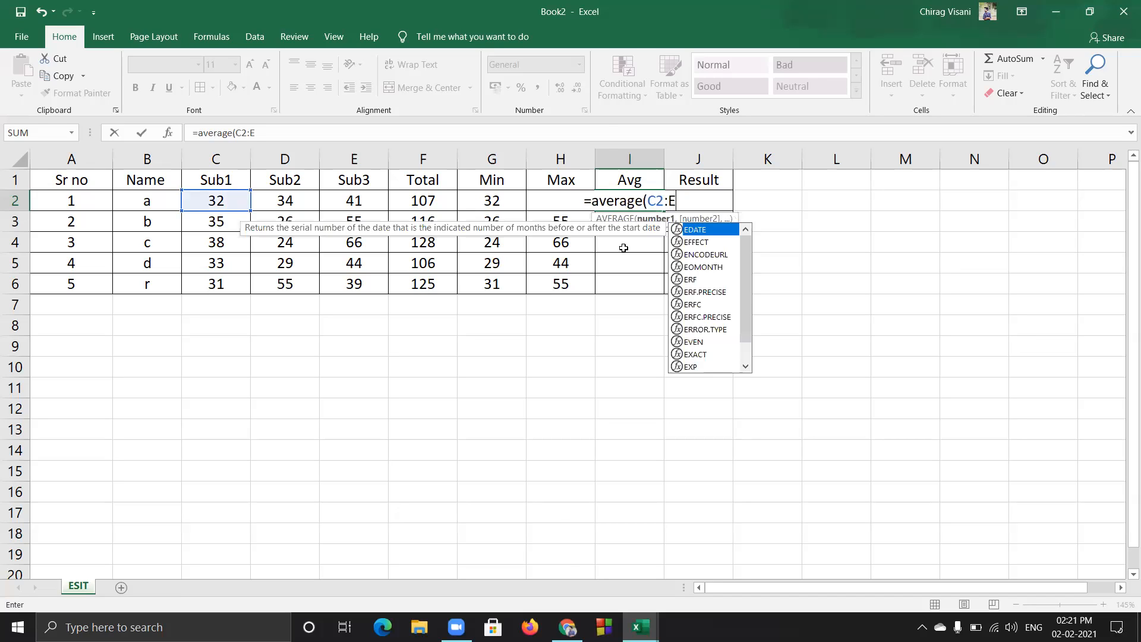
{"action": "type", "text": "2"}
{"action": "key", "text": "Return"}
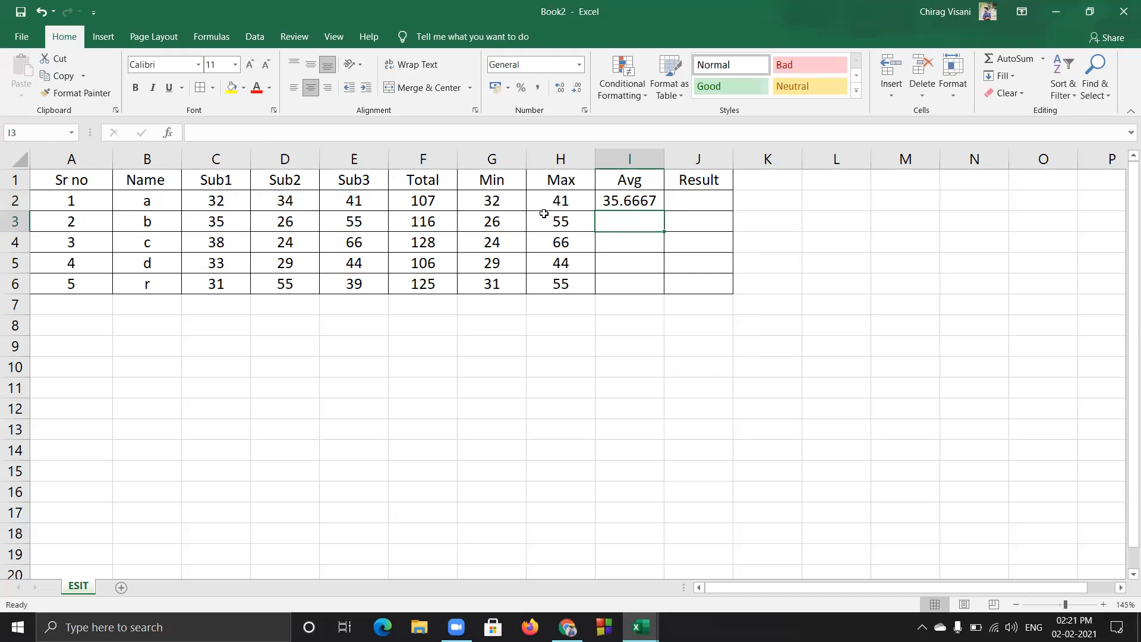
Clear I2 and calculate its average with the AutoSum Average function, limiting the range to C2:E2
{"action": "left_click", "coordinate": [634, 200]}
{"action": "key", "text": "Delete"}
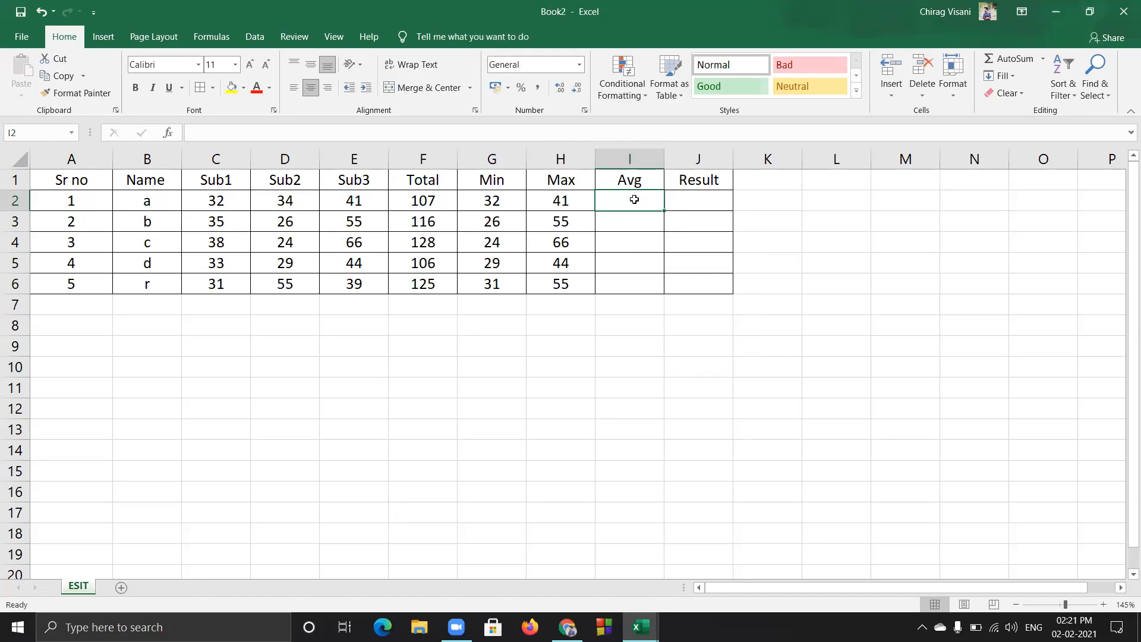
{"action": "left_click", "coordinate": [1044, 59]}
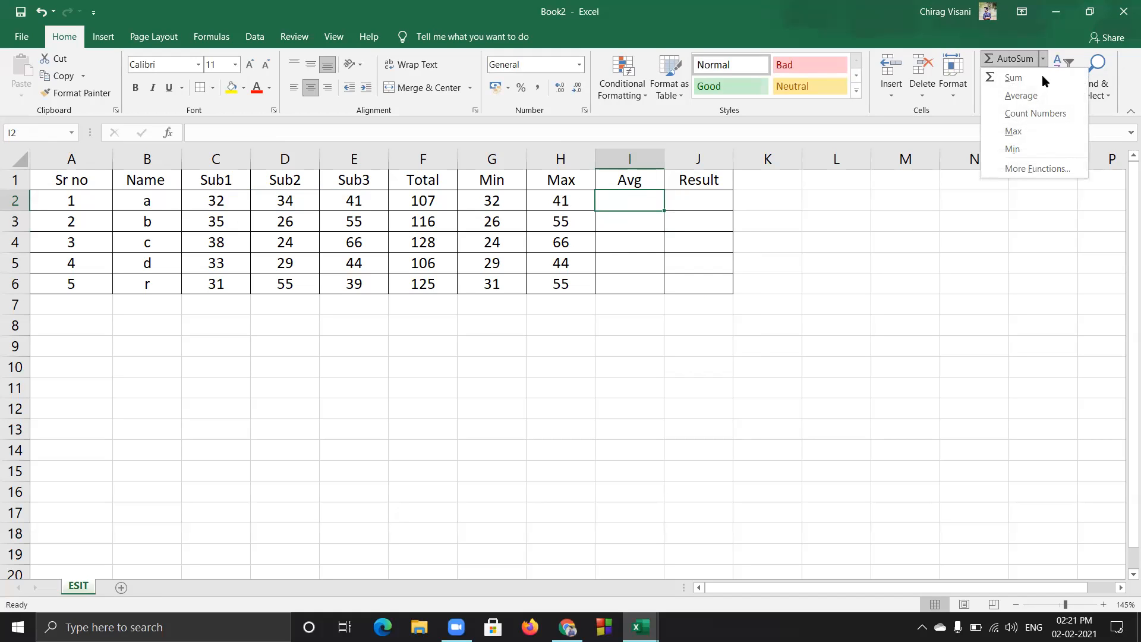
{"action": "left_click", "coordinate": [1044, 94]}
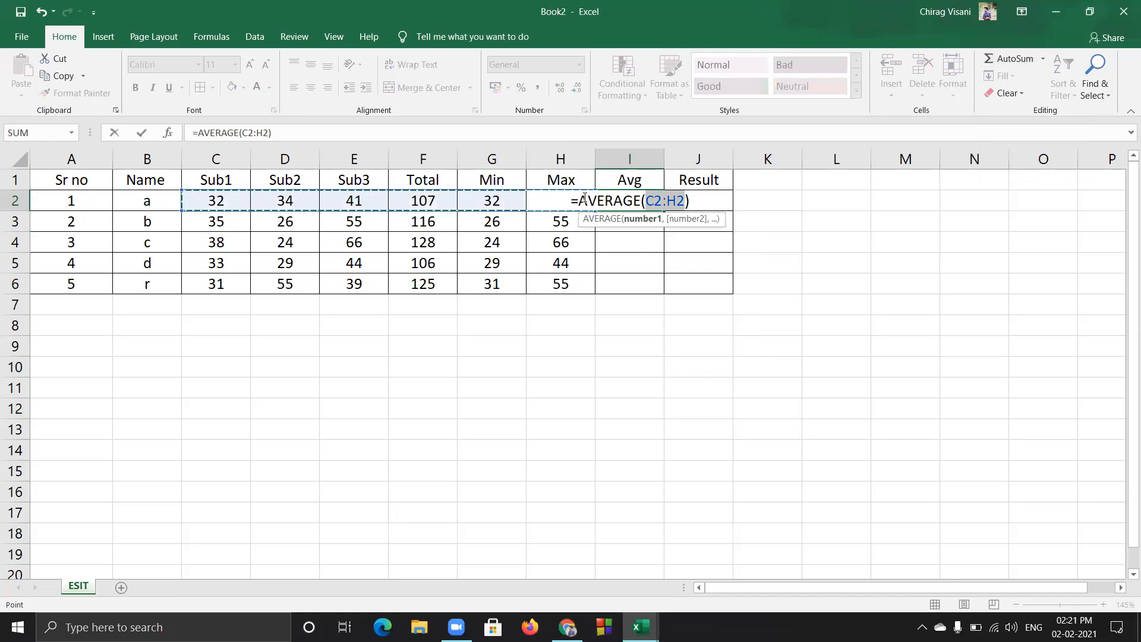
{"action": "left_click_drag", "start_coordinate": [211, 205], "coordinate": [354, 203]}
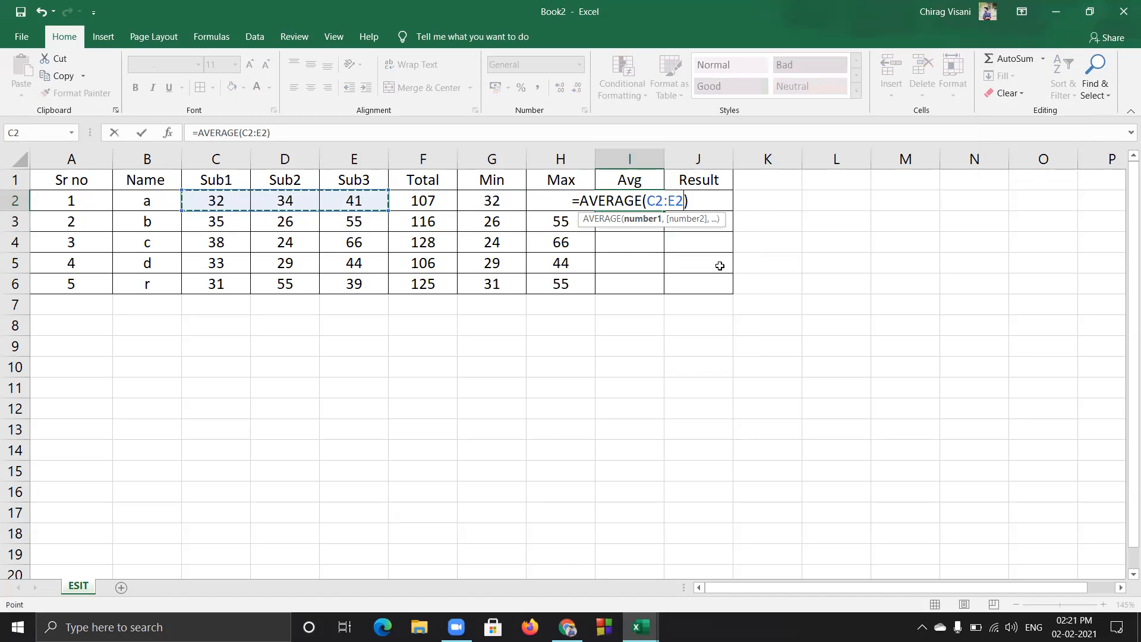
{"action": "key", "text": "Return"}
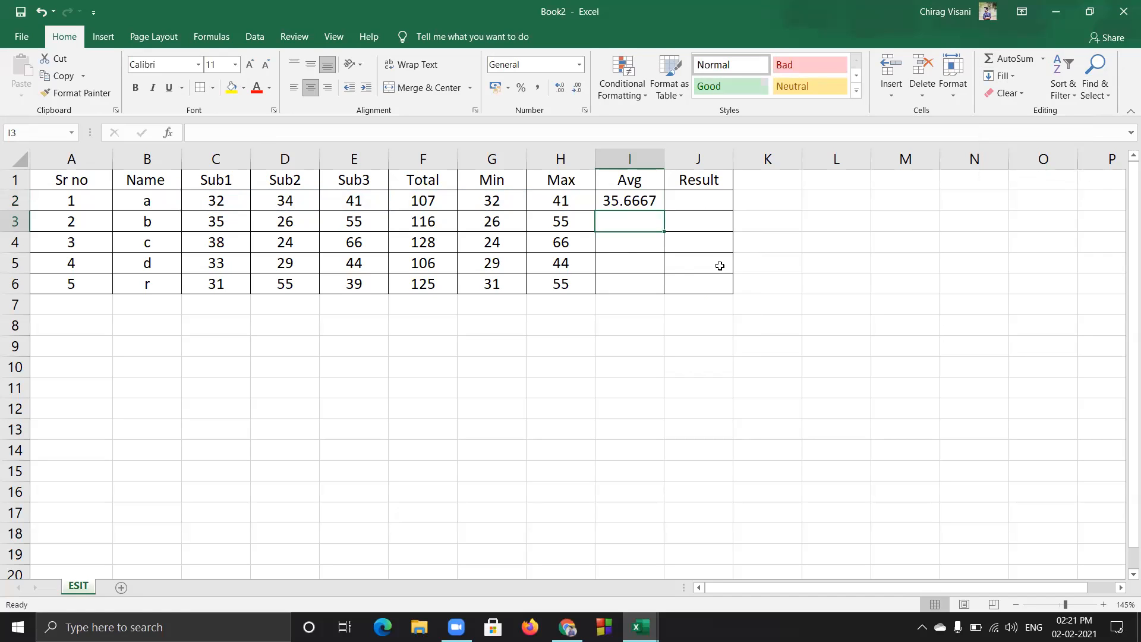
Copy the AVERAGE formula from I2 down the Avg column to the last student in row 6
{"action": "left_click", "coordinate": [622, 204]}
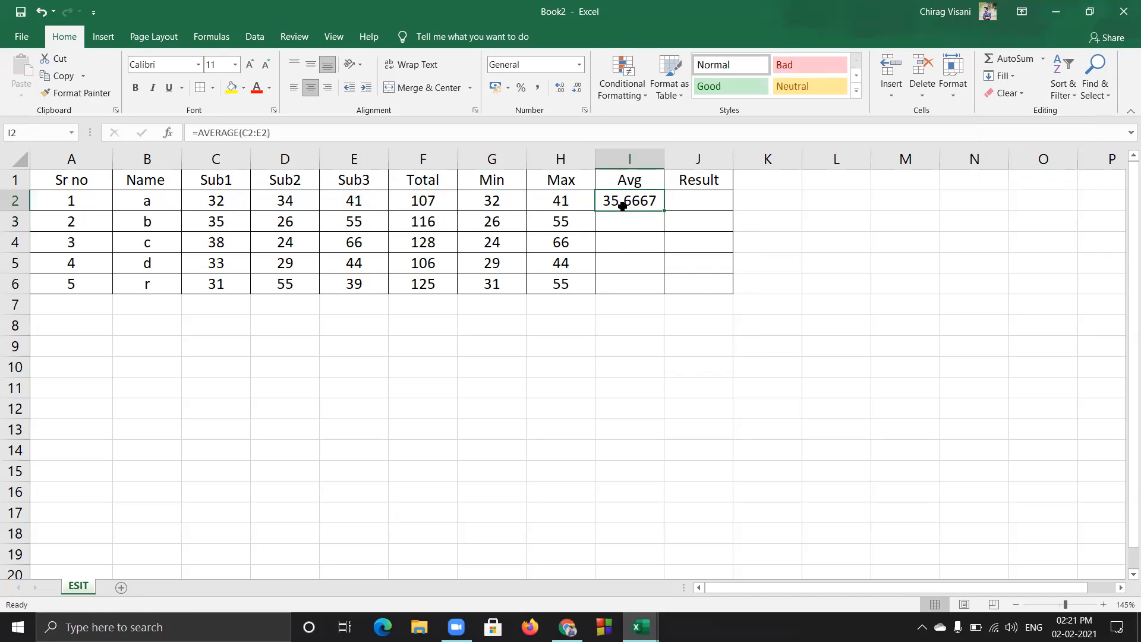
{"action": "double_click", "coordinate": [664, 212]}
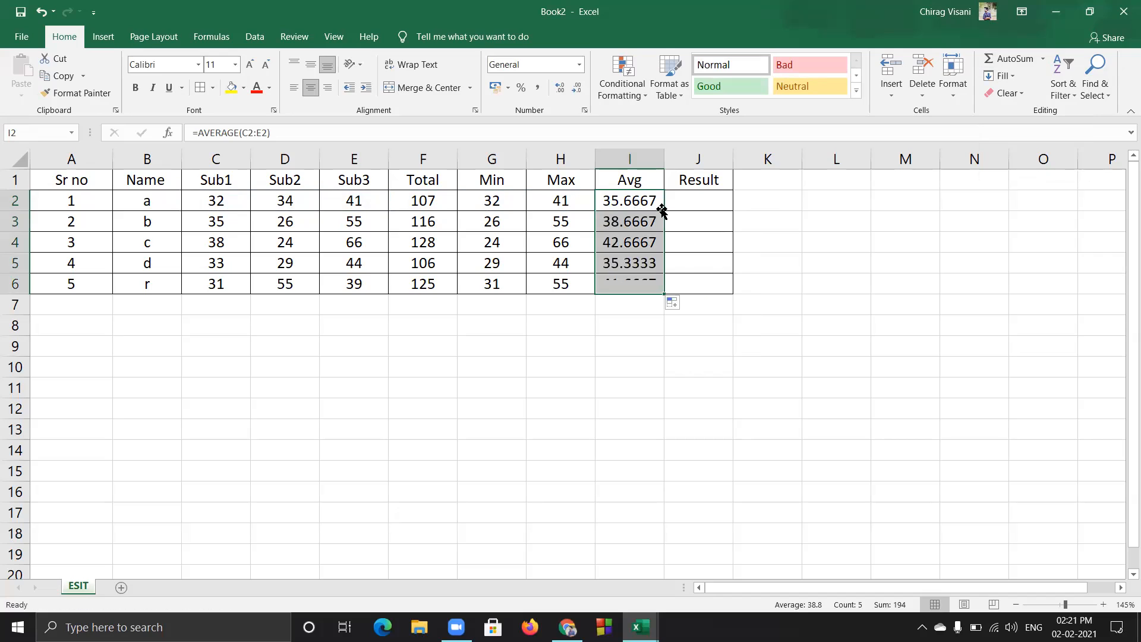
{"action": "left_click", "coordinate": [759, 319]}
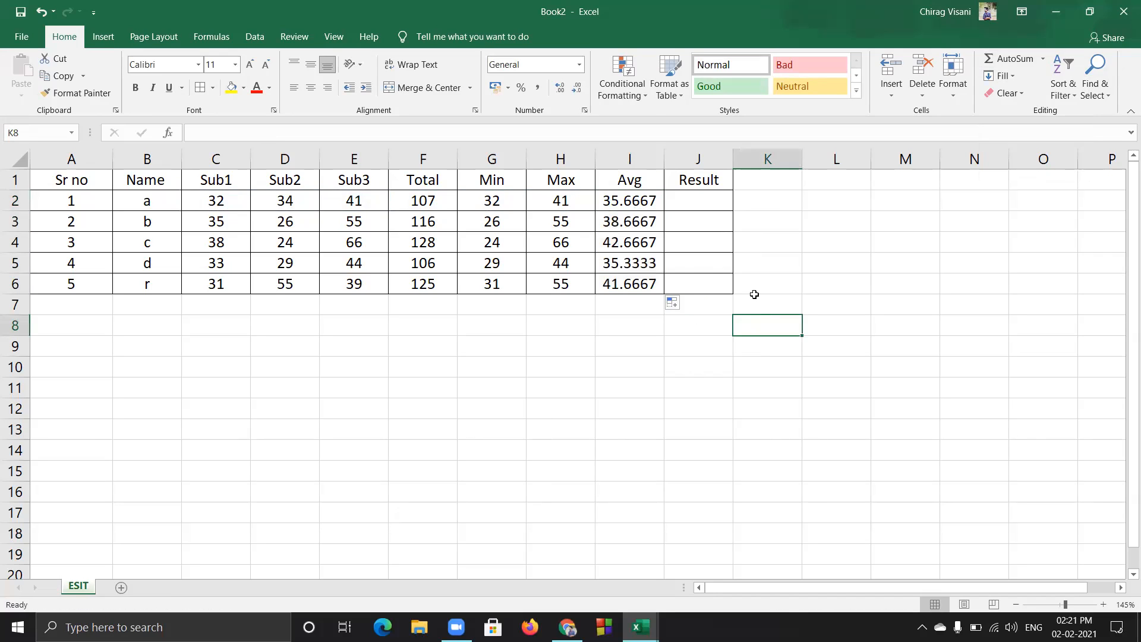
{"action": "left_click", "coordinate": [1043, 59]}
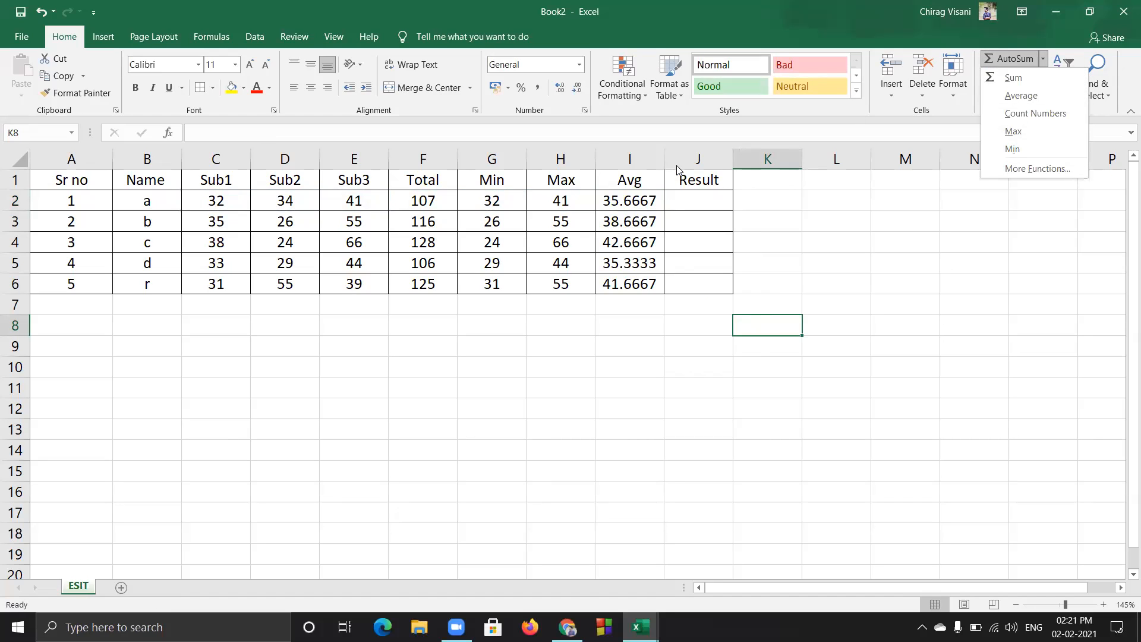
{"action": "left_click", "coordinate": [769, 198]}
{"action": "left_click", "coordinate": [714, 202]}
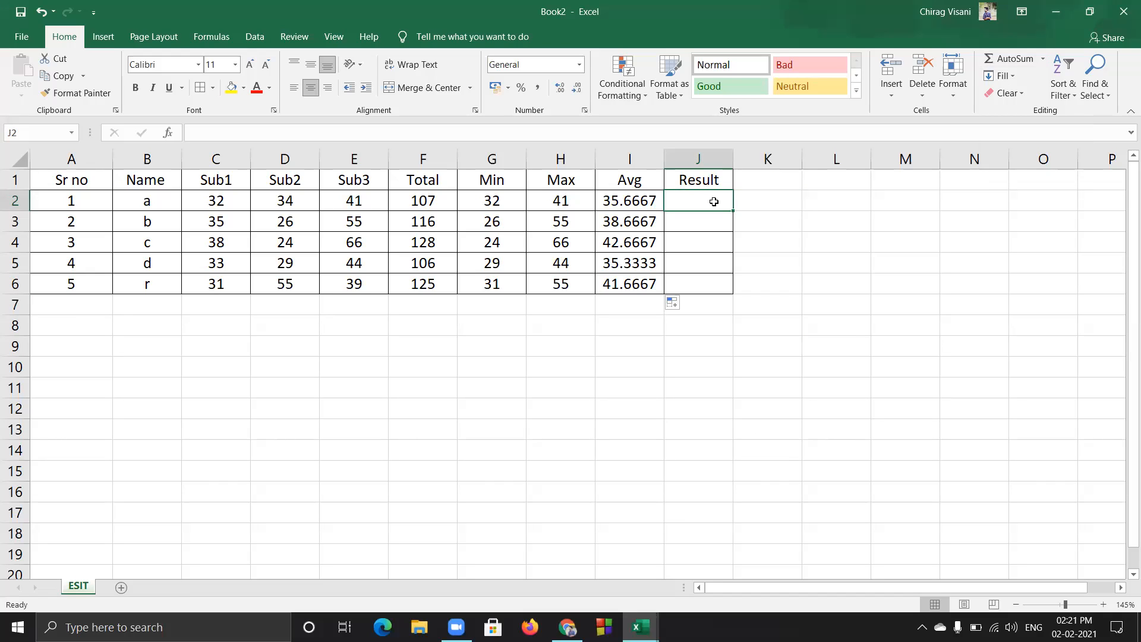
{"action": "left_click_drag", "start_coordinate": [618, 200], "coordinate": [635, 281]}
{"action": "left_click_drag", "start_coordinate": [633, 221], "coordinate": [645, 281]}
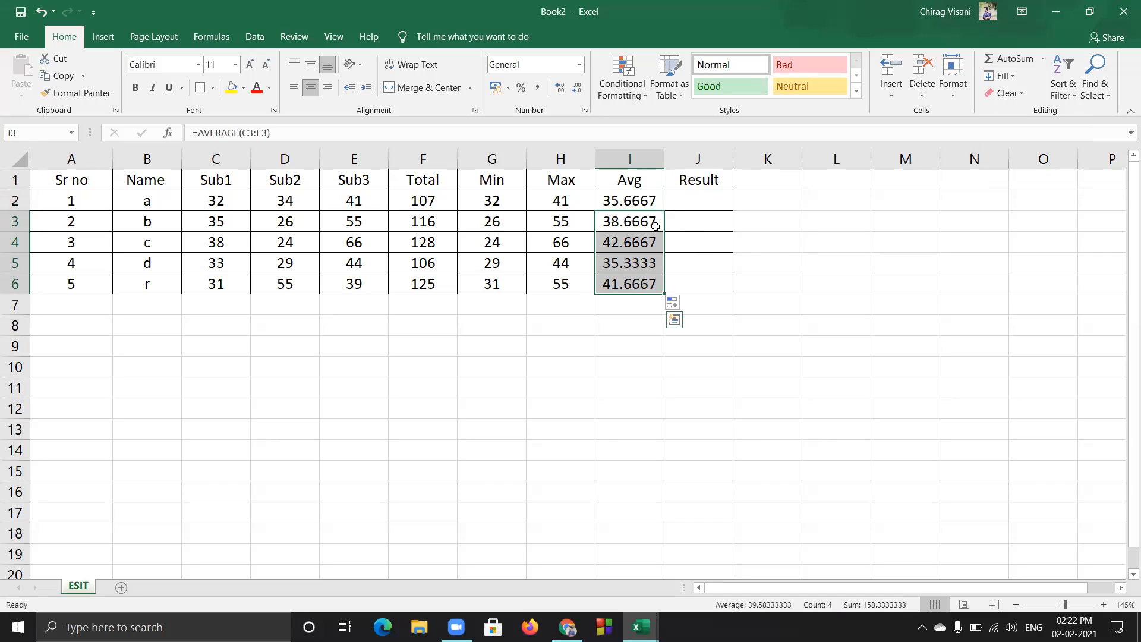
{"action": "left_click", "coordinate": [796, 242]}
Undo the copied averages, try the Fill Down command over I2:I6, and undo that fill as well
{"action": "left_click", "coordinate": [608, 200]}
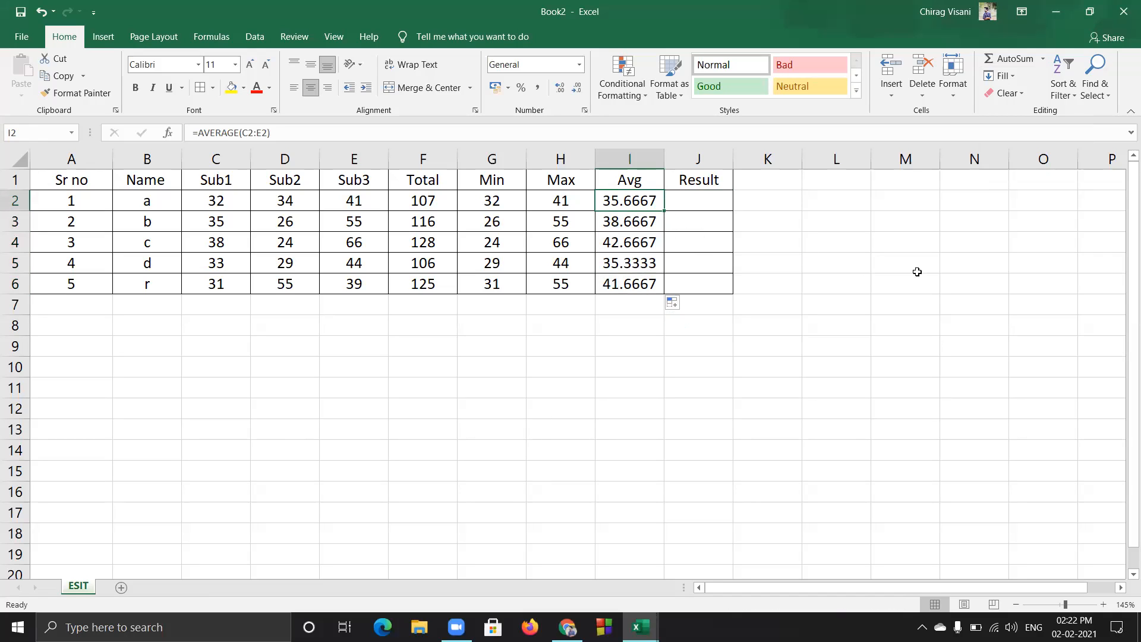
{"action": "key", "text": "ctrl+z"}
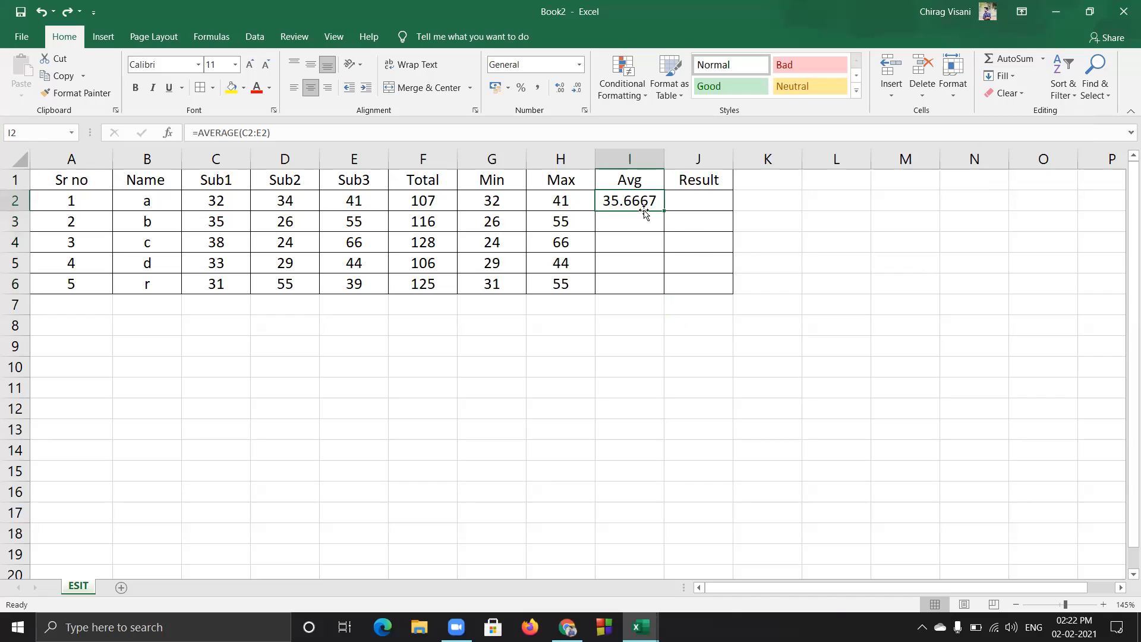
{"action": "left_click_drag", "start_coordinate": [645, 205], "coordinate": [644, 279]}
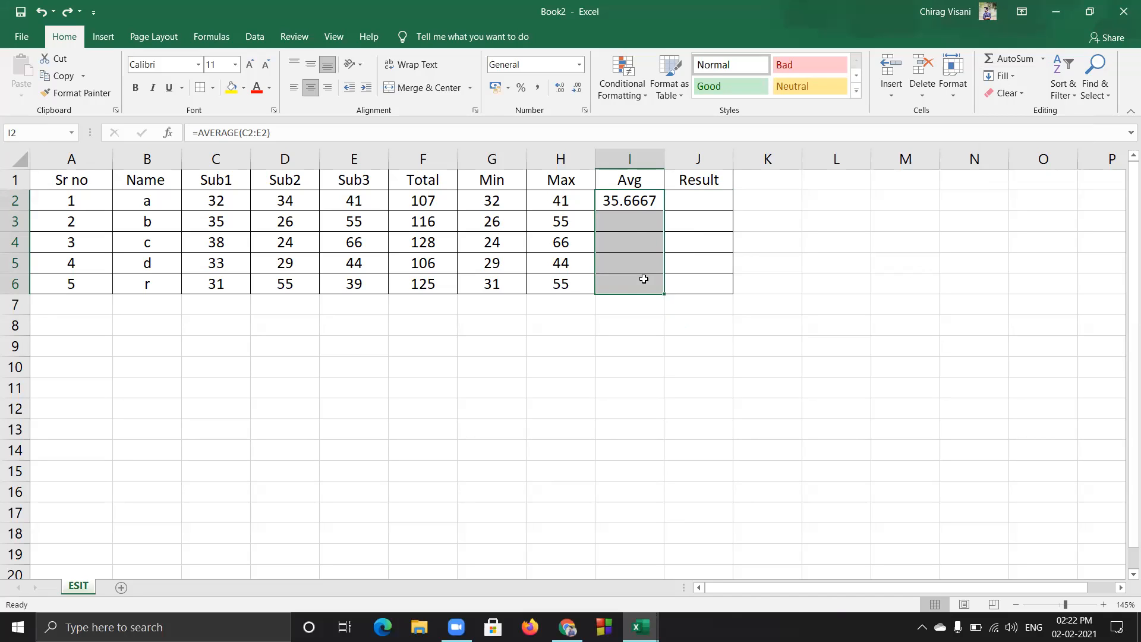
{"action": "key", "text": "ctrl+d"}
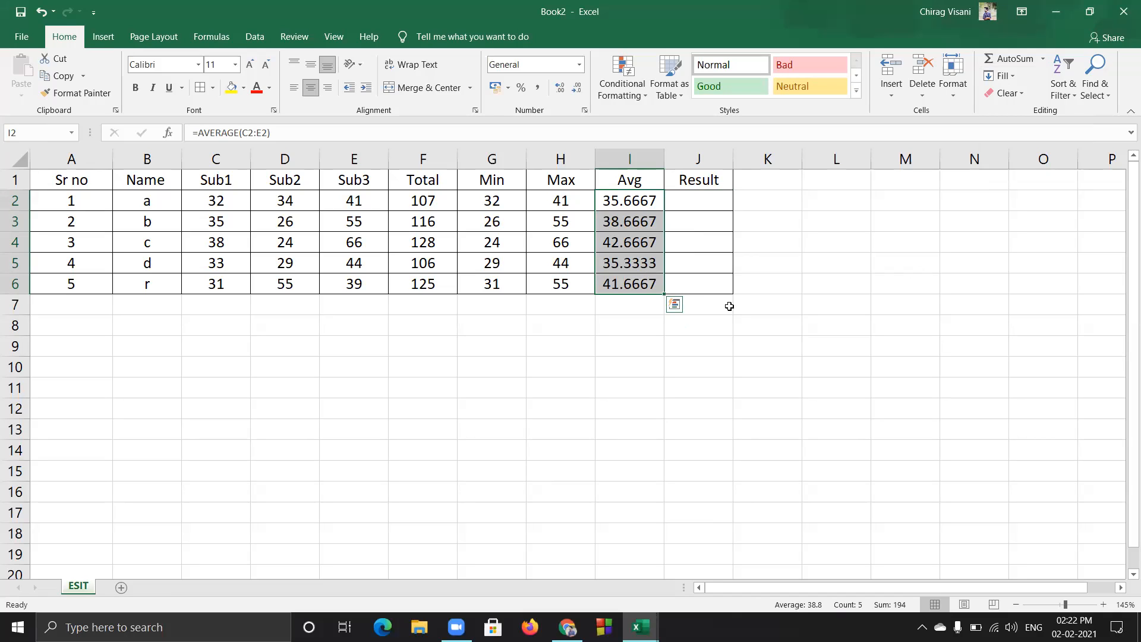
{"action": "key", "text": "ctrl+z"}
{"action": "left_click", "coordinate": [648, 208]}
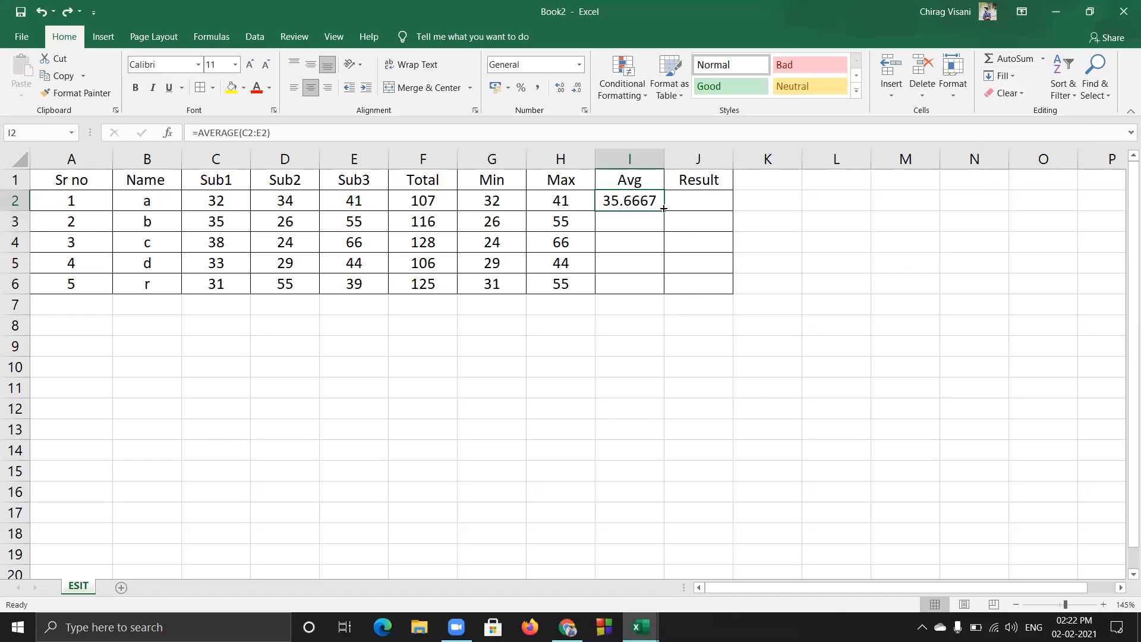
Extend the average formula from I2 through I6 with the fill handle, undoing the first fill and repeating it
{"action": "left_click_drag", "start_coordinate": [665, 212], "coordinate": [664, 290]}
{"action": "key", "text": "ctrl+z"}
{"action": "left_click_drag", "start_coordinate": [663, 210], "coordinate": [665, 291]}
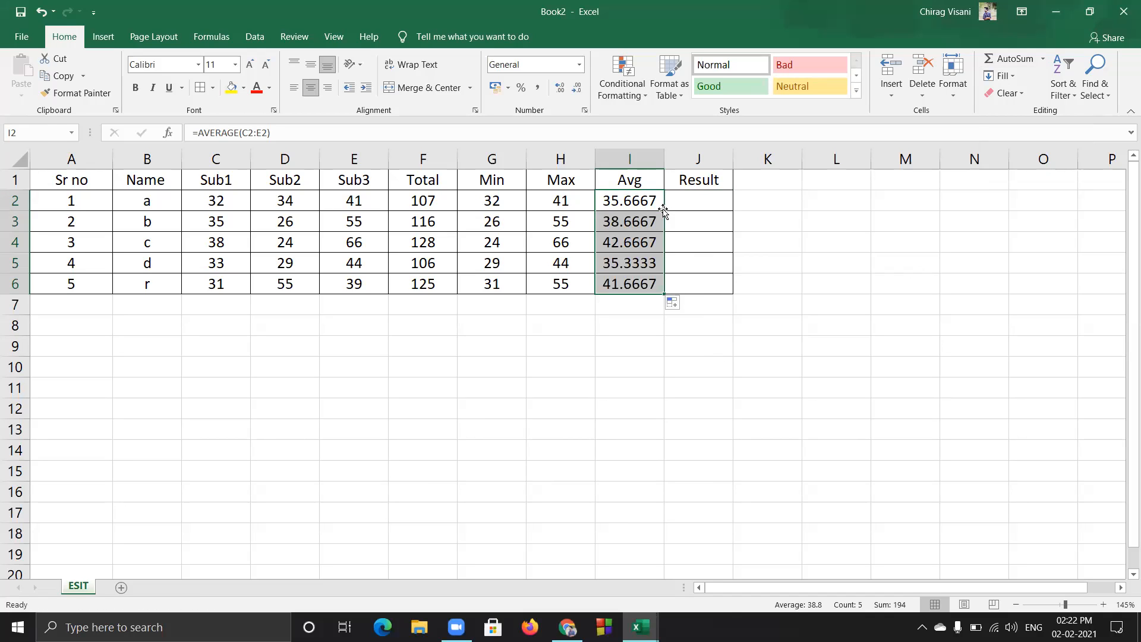
{"action": "left_click", "coordinate": [682, 197]}
{"action": "left_click", "coordinate": [646, 201]}
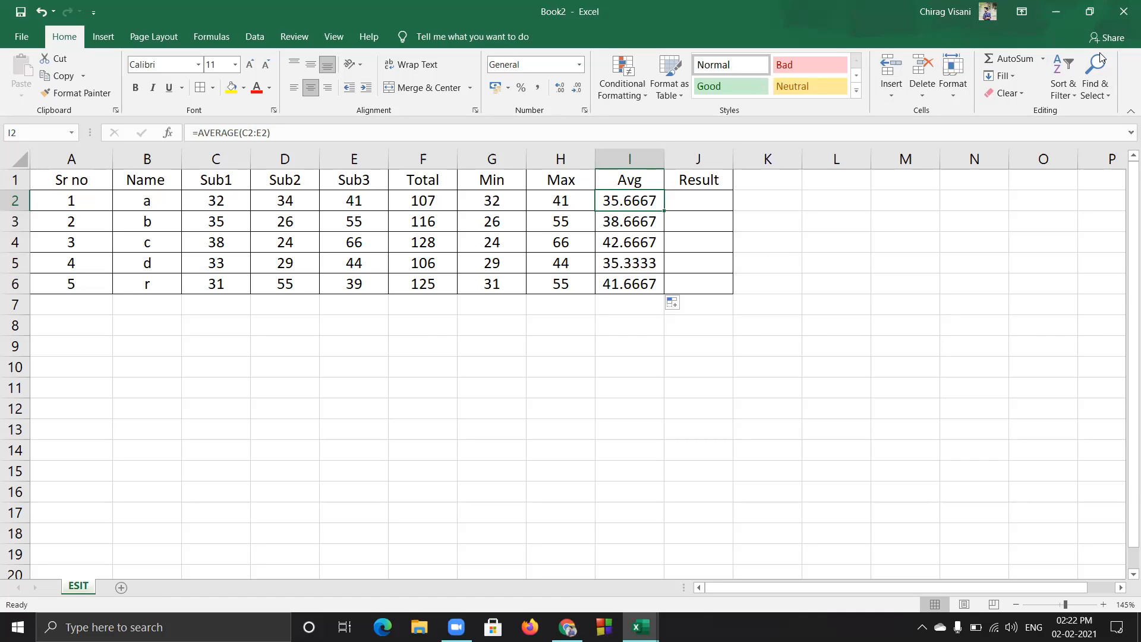
Insert an entire column before the Result column and enter the header count in J1
{"action": "left_click", "coordinate": [1041, 60]}
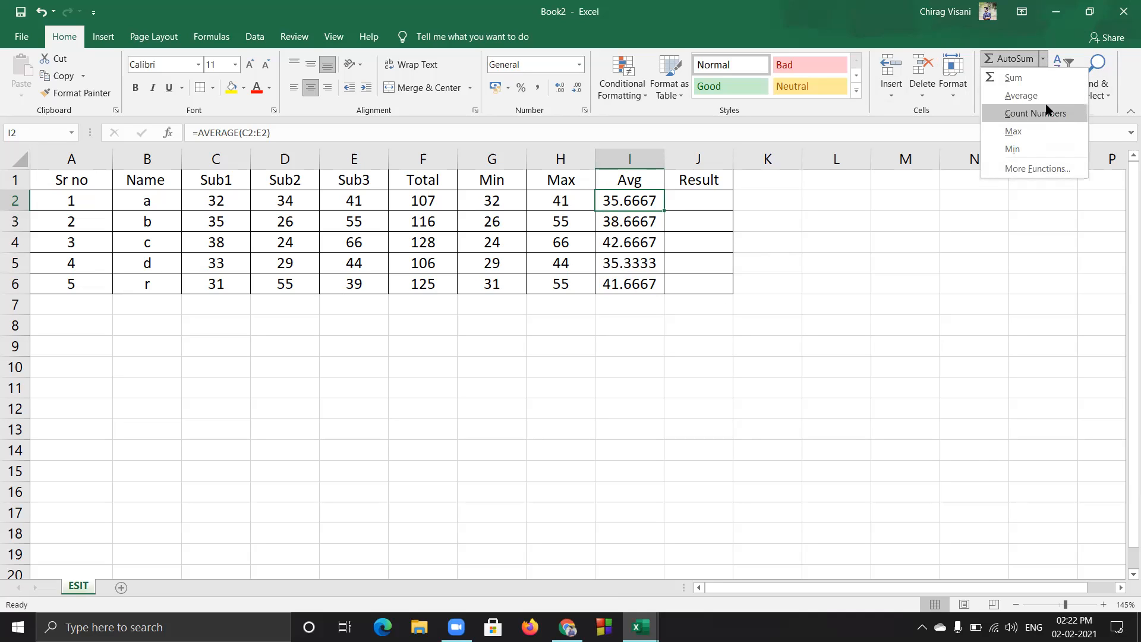
{"action": "left_click", "coordinate": [712, 178]}
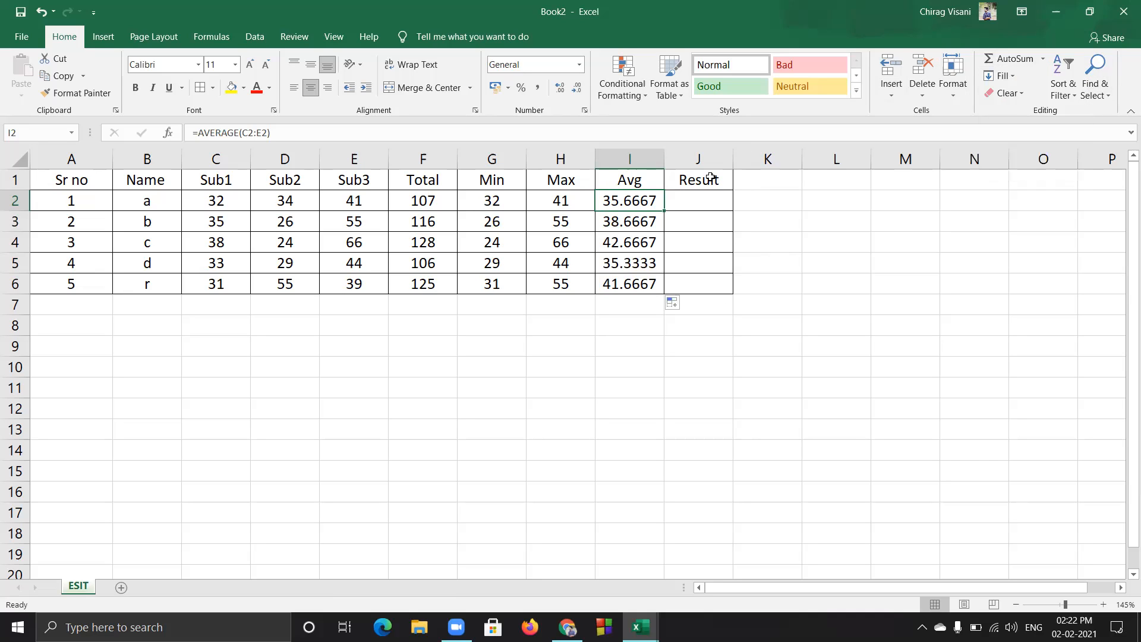
{"action": "right_click", "coordinate": [710, 179]}
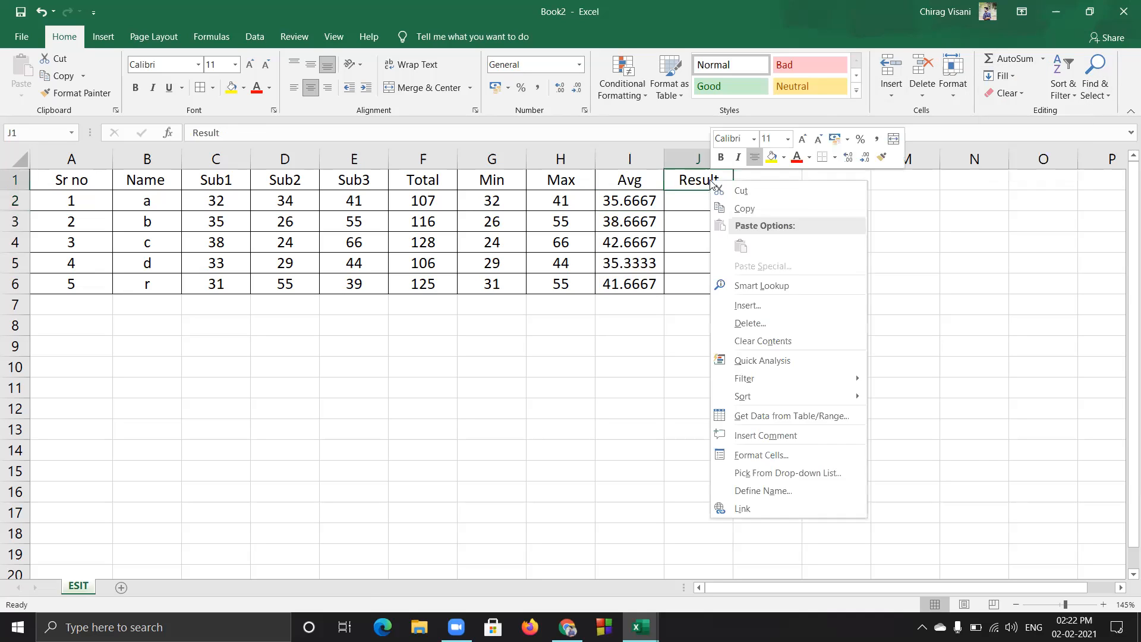
{"action": "left_click", "coordinate": [812, 314]}
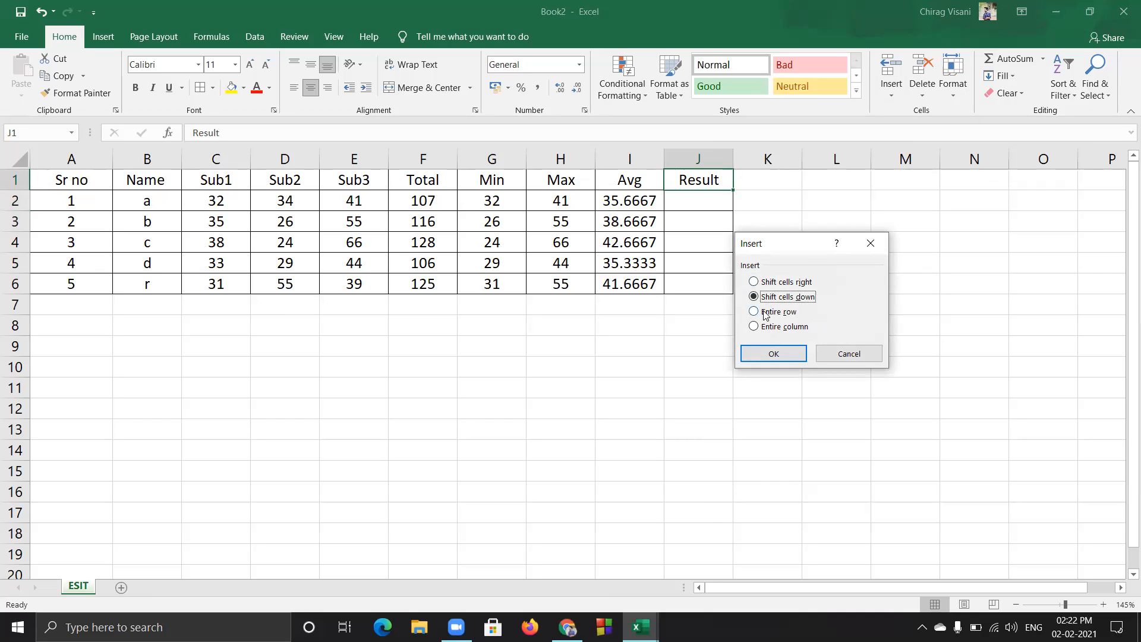
{"action": "left_click", "coordinate": [777, 327]}
{"action": "left_click", "coordinate": [784, 357]}
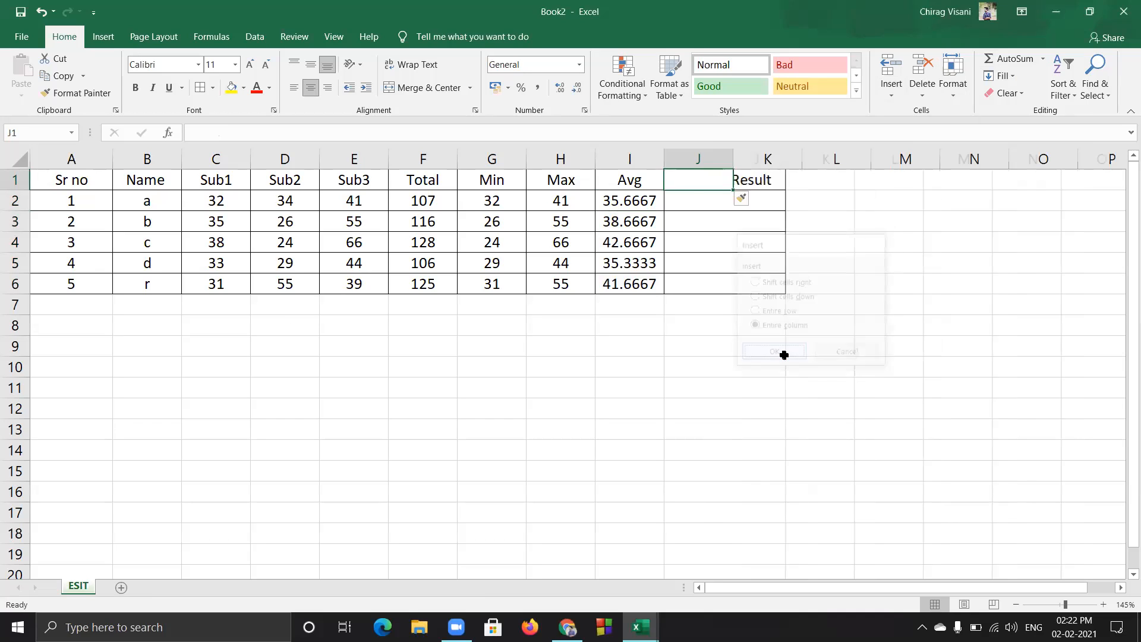
{"action": "double_click", "coordinate": [685, 179]}
{"action": "type", "text": "count"}
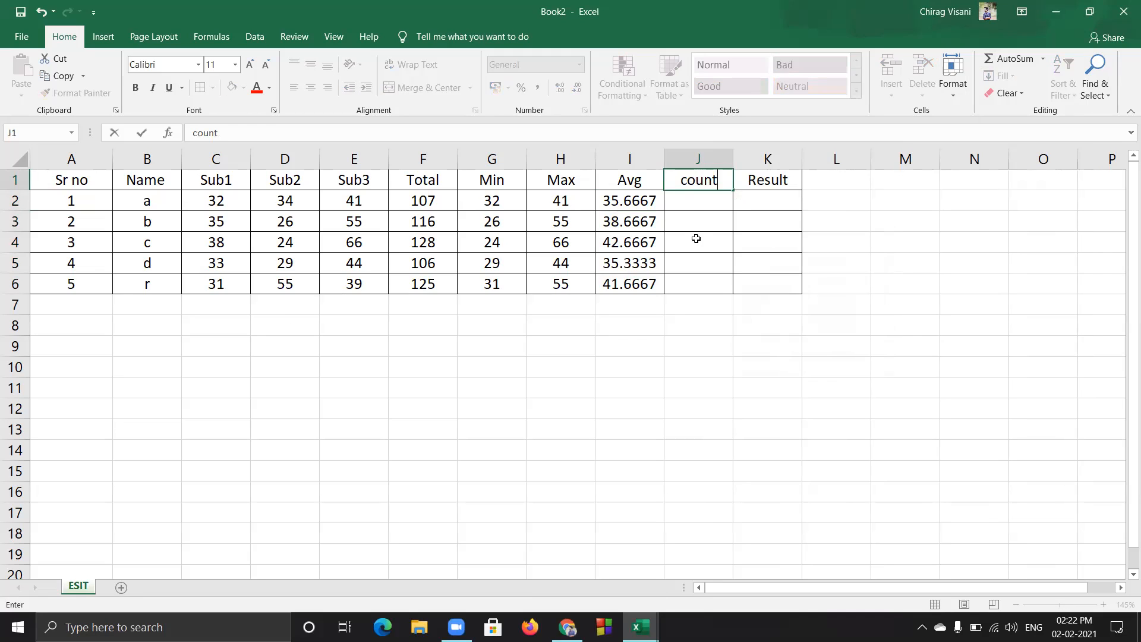
{"action": "left_click", "coordinate": [695, 205]}
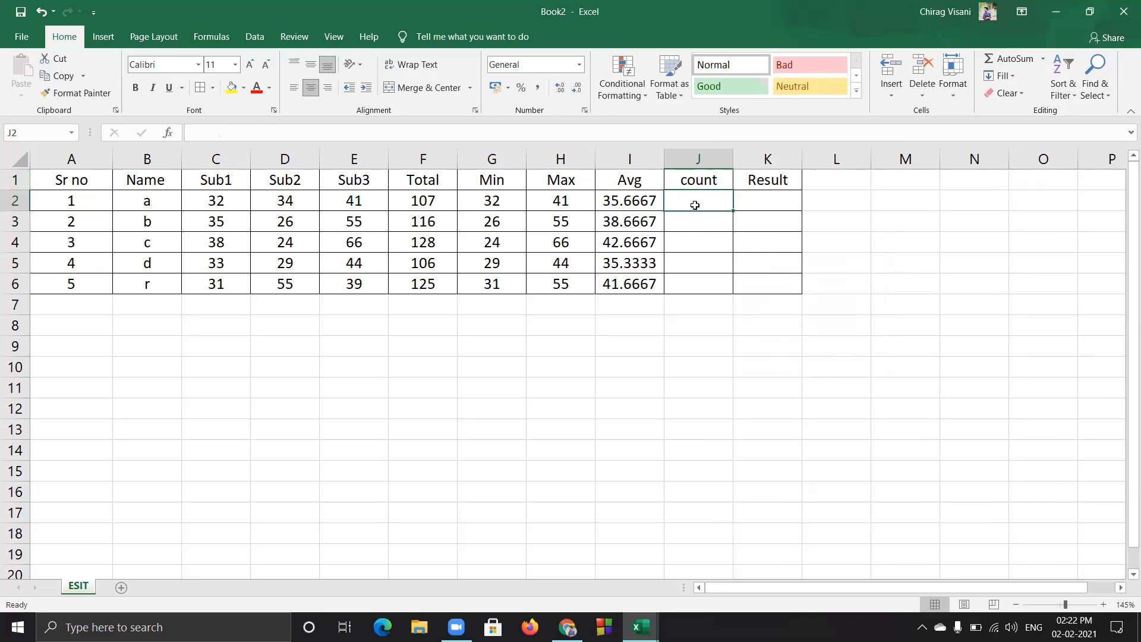
{"action": "left_click", "coordinate": [761, 202]}
{"action": "left_click", "coordinate": [682, 204]}
{"action": "left_click", "coordinate": [701, 180]}
{"action": "left_click", "coordinate": [703, 200]}
{"action": "left_click", "coordinate": [708, 220]}
{"action": "left_click", "coordinate": [706, 204]}
{"action": "left_click", "coordinate": [708, 220]}
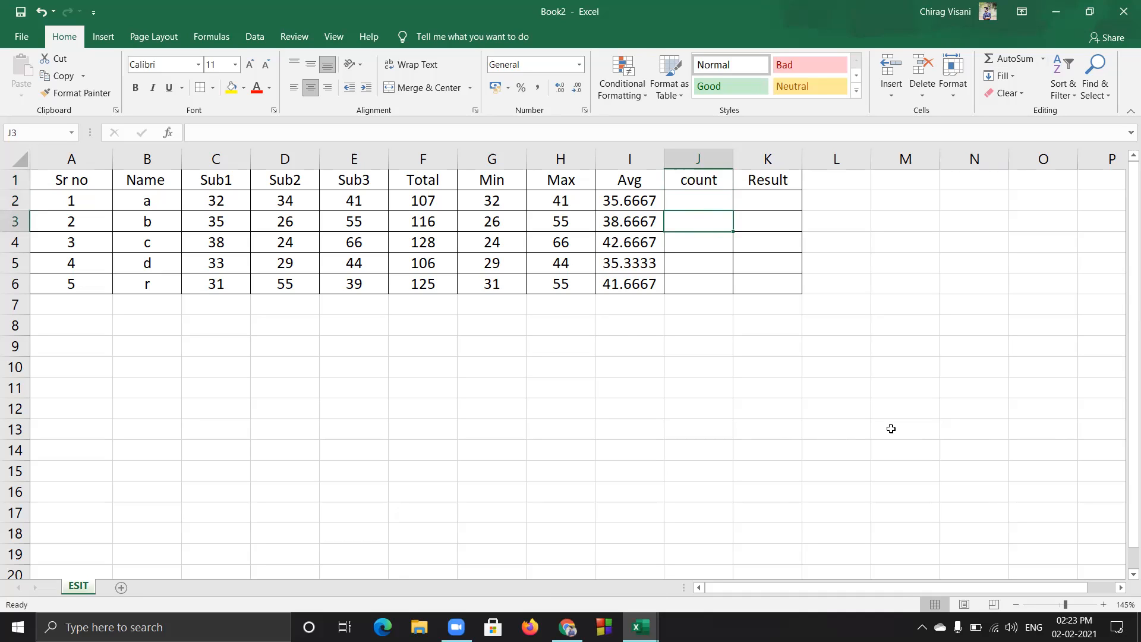
{"action": "left_click", "coordinate": [696, 206]}
{"action": "left_click", "coordinate": [705, 219]}
{"action": "left_click", "coordinate": [700, 199]}
{"action": "left_click", "coordinate": [708, 219]}
{"action": "left_click", "coordinate": [710, 241]}
{"action": "left_click", "coordinate": [710, 262]}
{"action": "left_click", "coordinate": [708, 282]}
{"action": "left_click", "coordinate": [707, 197]}
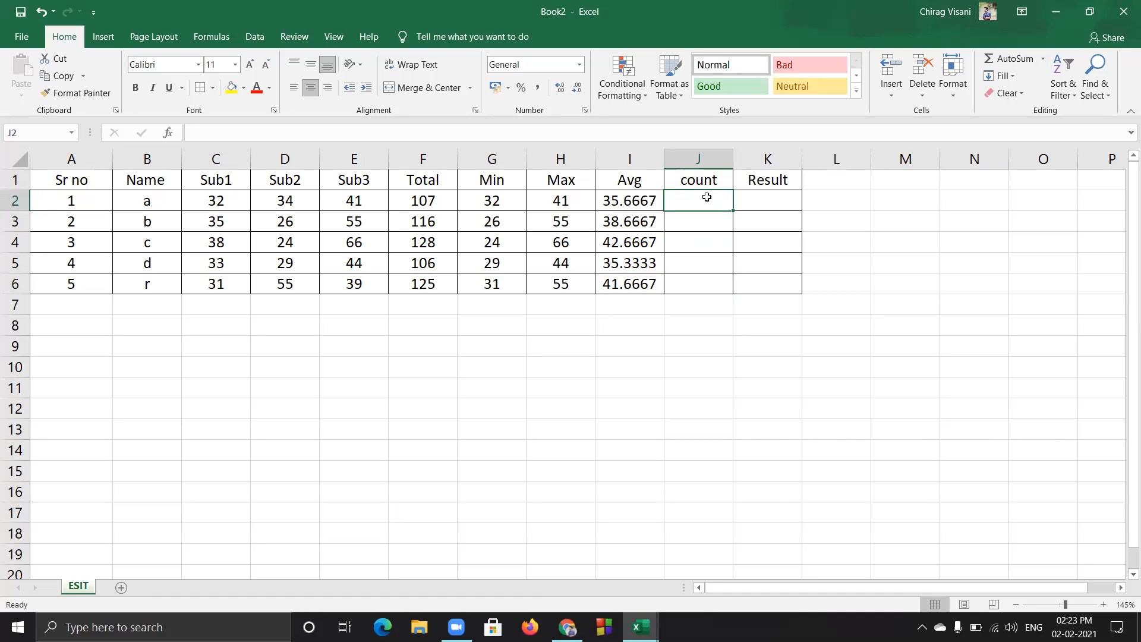
Examine the first student's entries from A2 to I2 to see which cells a count could cover
{"action": "left_click", "coordinate": [224, 199]}
{"action": "left_click", "coordinate": [262, 201]}
{"action": "left_click", "coordinate": [365, 203]}
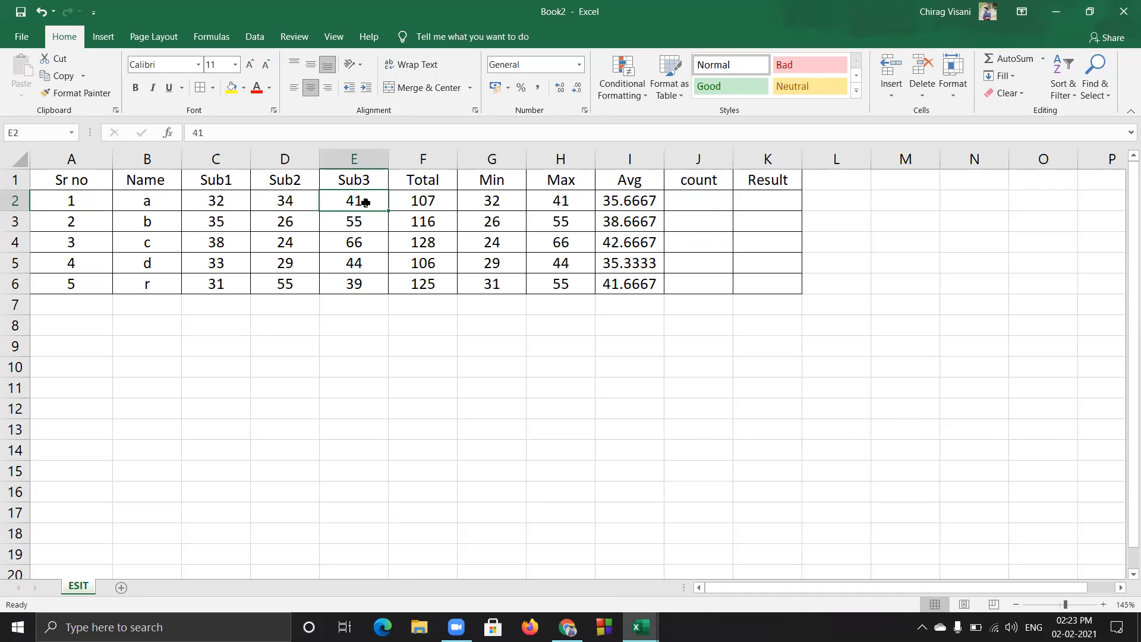
{"action": "left_click", "coordinate": [220, 204]}
{"action": "left_click", "coordinate": [272, 207]}
{"action": "left_click", "coordinate": [356, 204]}
{"action": "left_click", "coordinate": [432, 202]}
{"action": "left_click", "coordinate": [520, 199]}
{"action": "left_click", "coordinate": [567, 205]}
{"action": "left_click", "coordinate": [621, 202]}
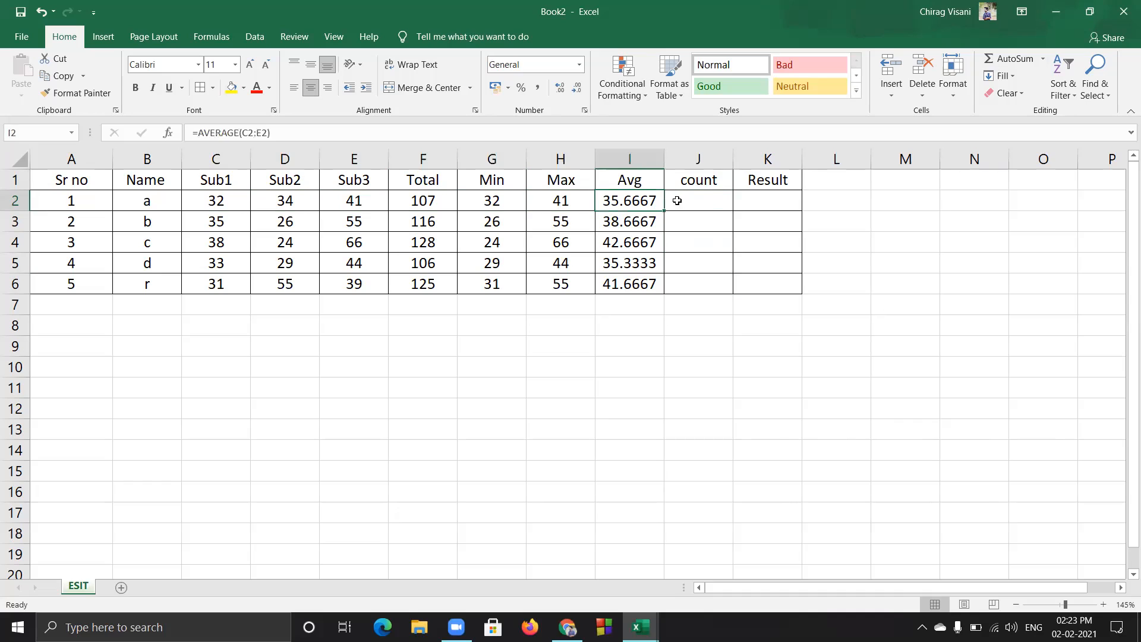
{"action": "left_click", "coordinate": [680, 201]}
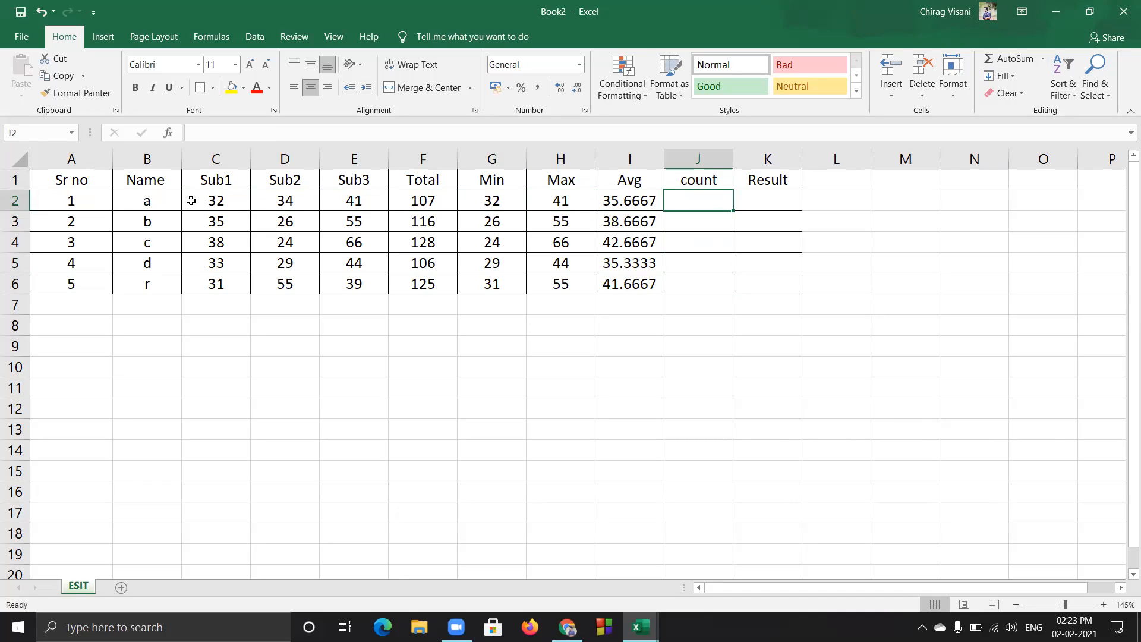
{"action": "left_click_drag", "start_coordinate": [64, 200], "coordinate": [618, 198]}
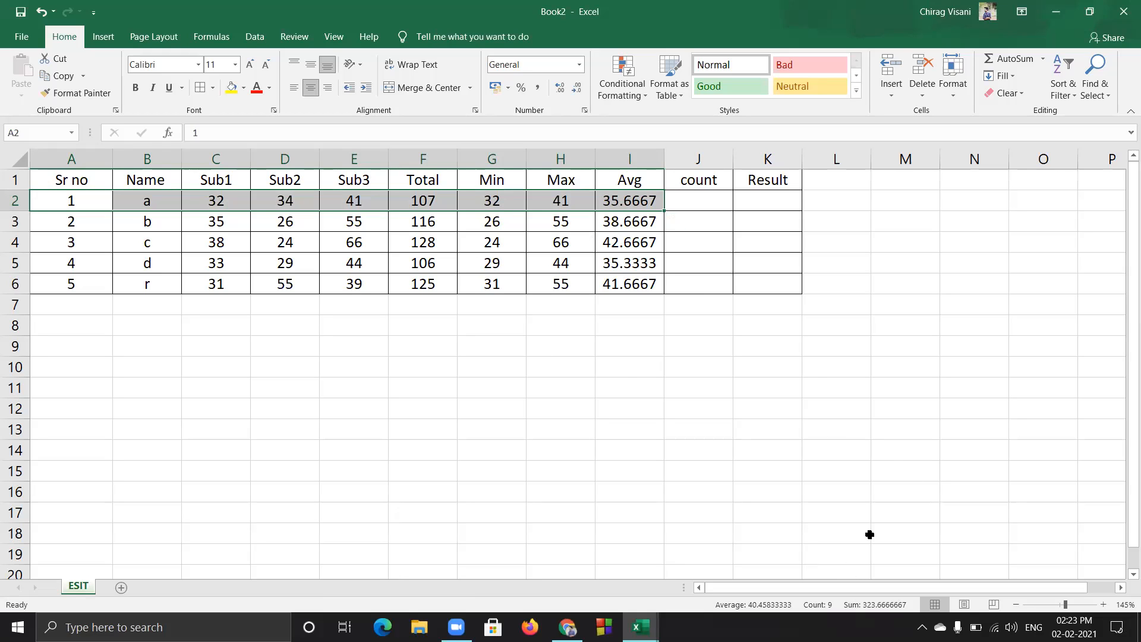
Calculate the count in J2 with the AutoSum Count Numbers function, limiting the range to C2:E2
{"action": "left_click", "coordinate": [710, 200]}
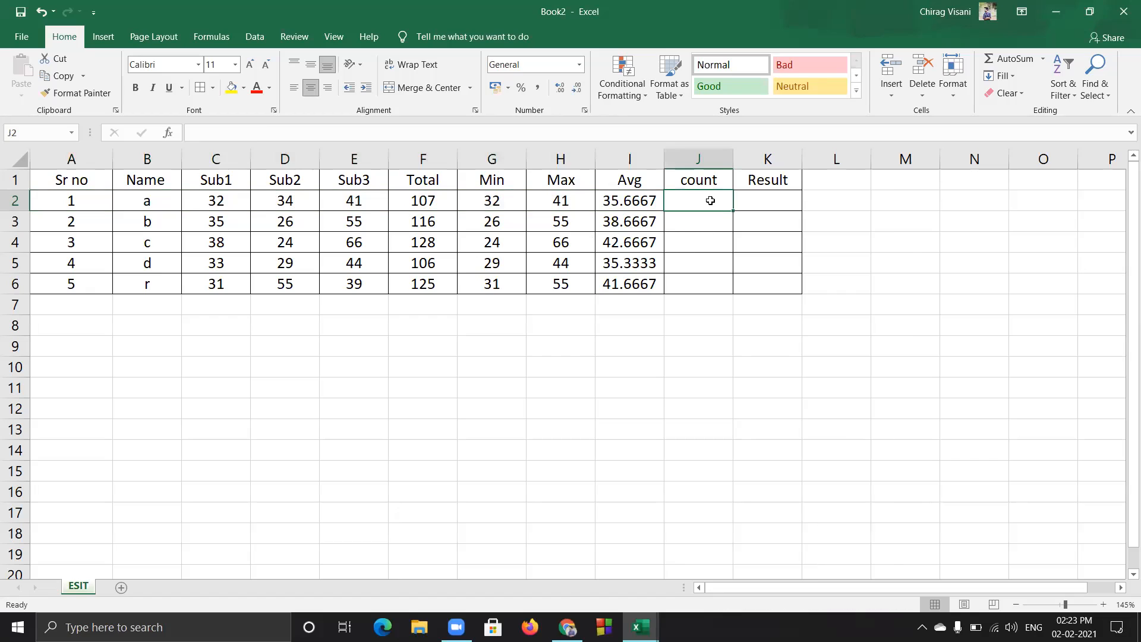
{"action": "left_click", "coordinate": [1045, 59]}
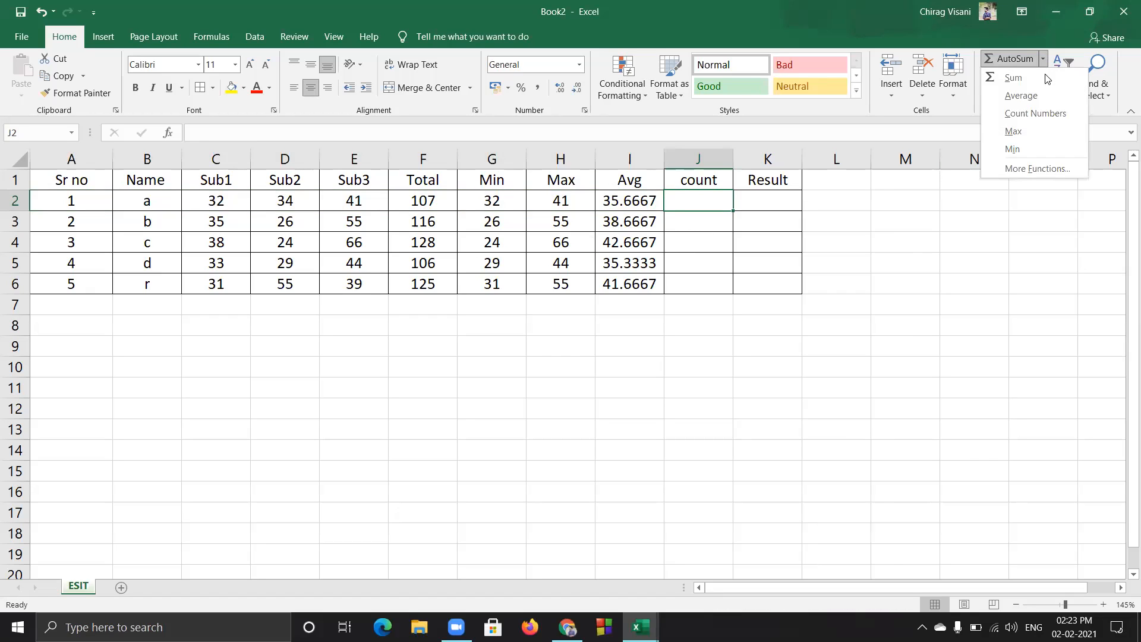
{"action": "left_click", "coordinate": [1036, 113]}
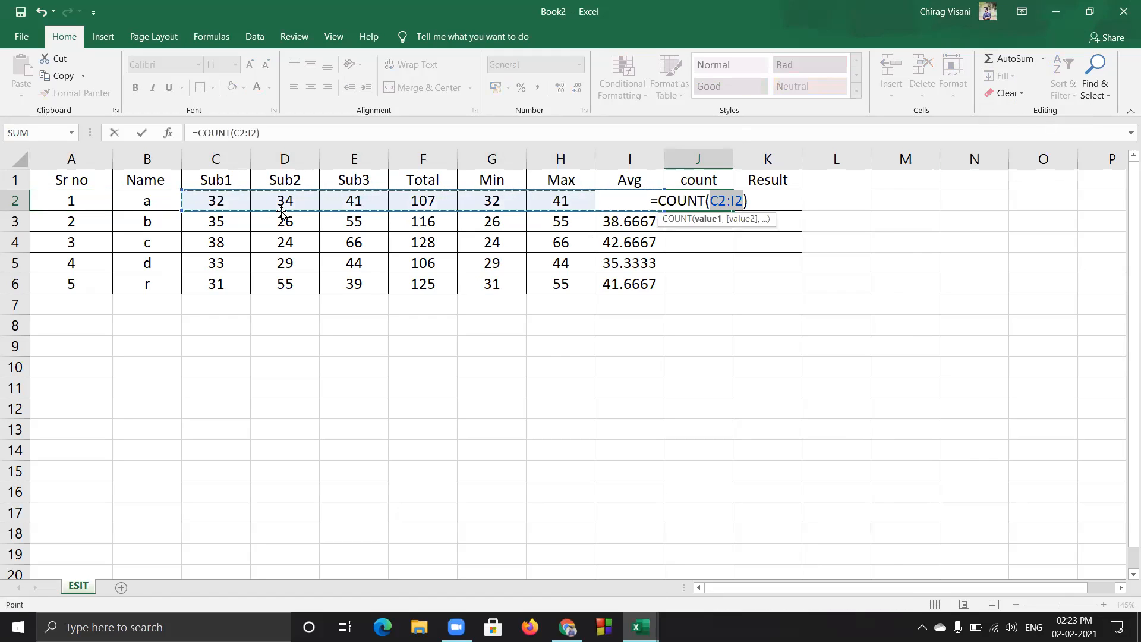
{"action": "left_click", "coordinate": [220, 201]}
{"action": "left_click_drag", "start_coordinate": [244, 211], "coordinate": [352, 204]}
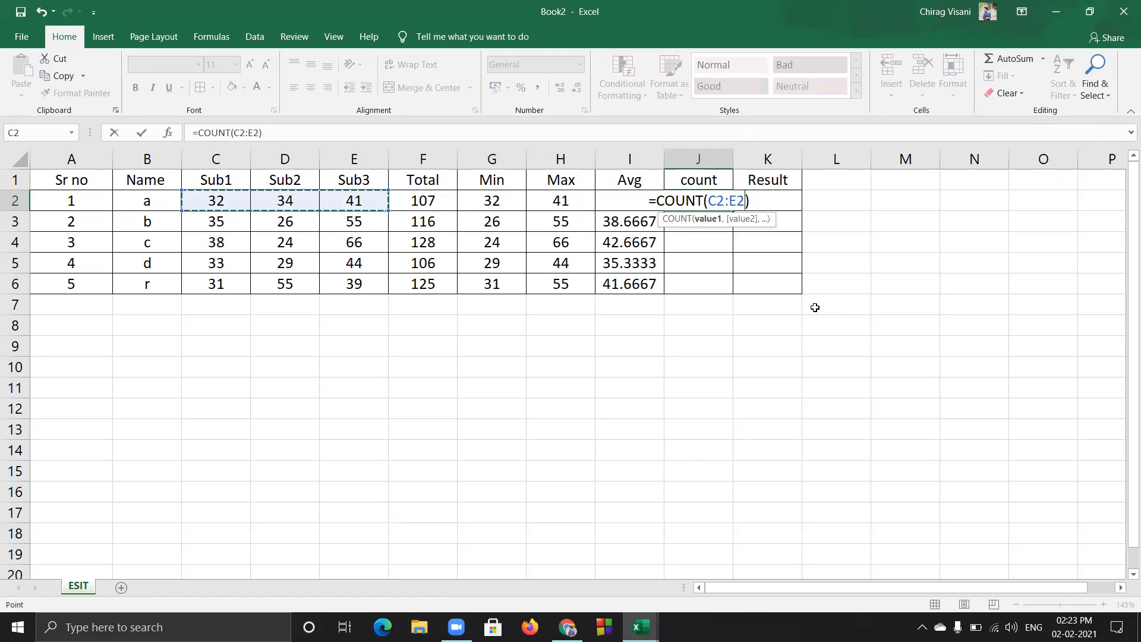
{"action": "key", "text": "Return"}
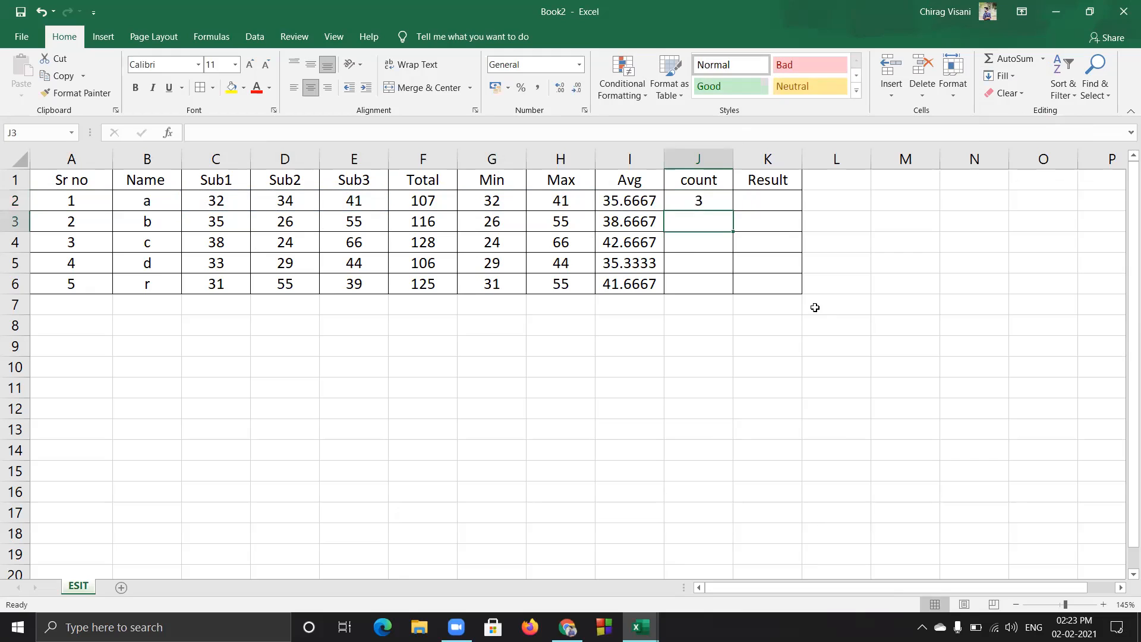
Extend the COUNT formula from J2 through J6 with the fill handle
{"action": "left_click", "coordinate": [723, 194]}
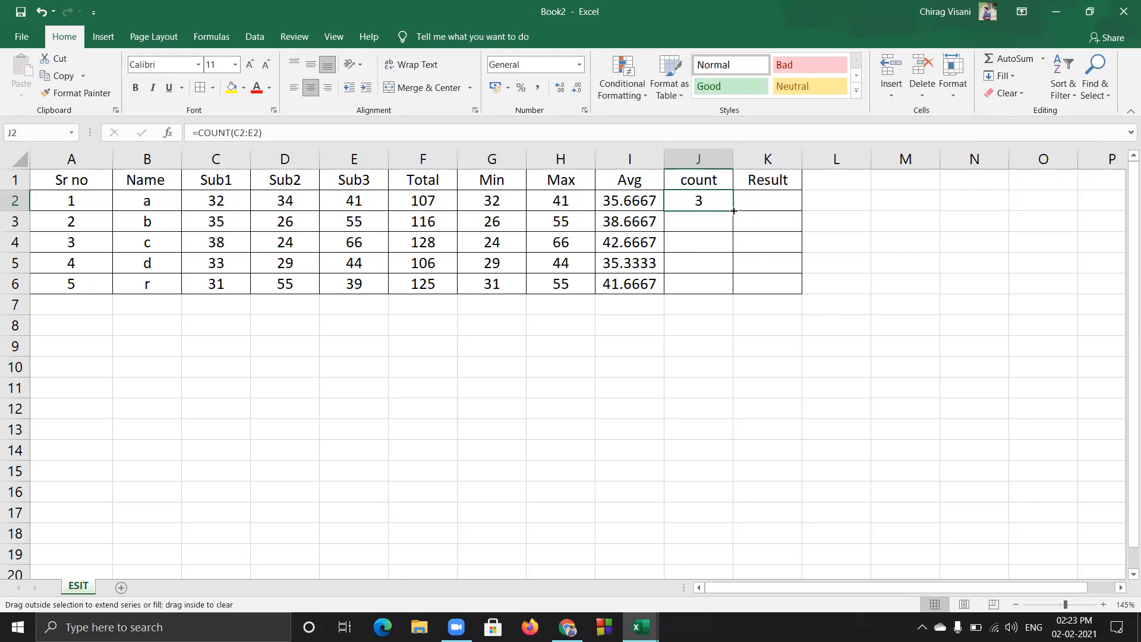
{"action": "left_click_drag", "start_coordinate": [734, 210], "coordinate": [734, 290]}
{"action": "left_click", "coordinate": [831, 362]}
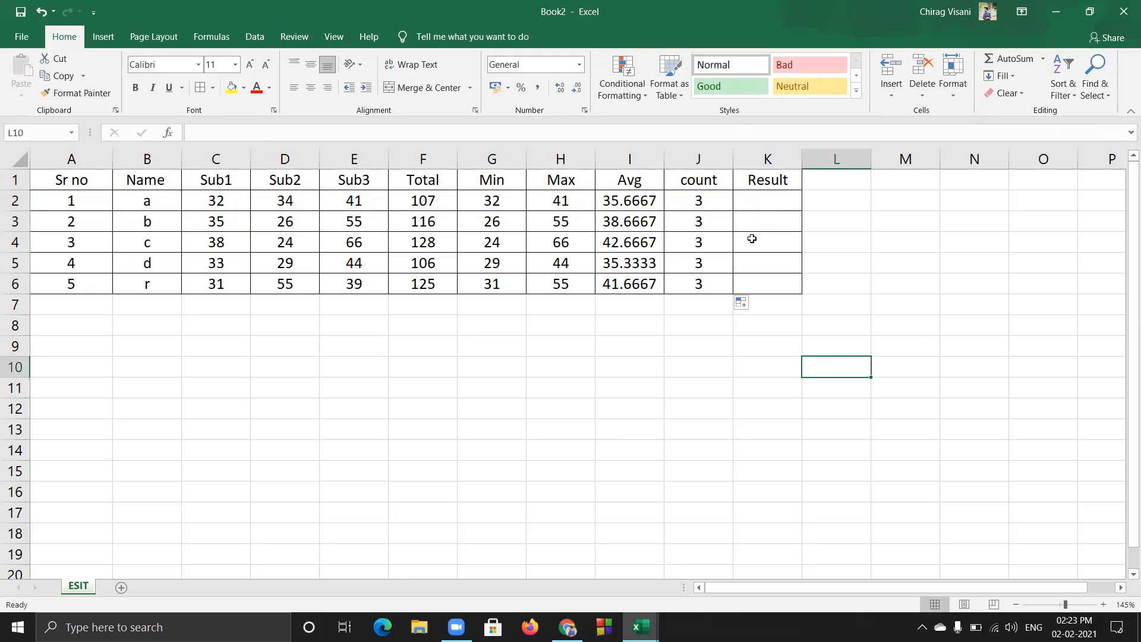
Review the COUNT formulas in J2:J6 and the AVERAGE formulas and their decimals in I2:I6
{"action": "left_click", "coordinate": [694, 201]}
{"action": "left_click", "coordinate": [691, 226]}
{"action": "left_click", "coordinate": [691, 244]}
{"action": "left_click", "coordinate": [694, 264]}
{"action": "left_click", "coordinate": [699, 286]}
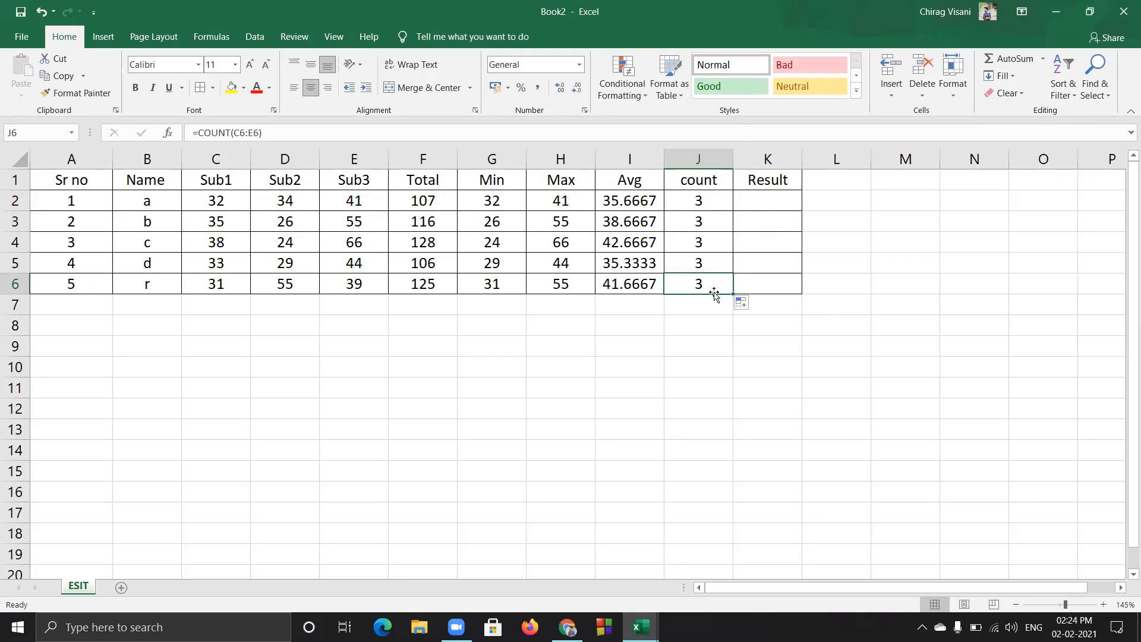
{"action": "left_click", "coordinate": [632, 204]}
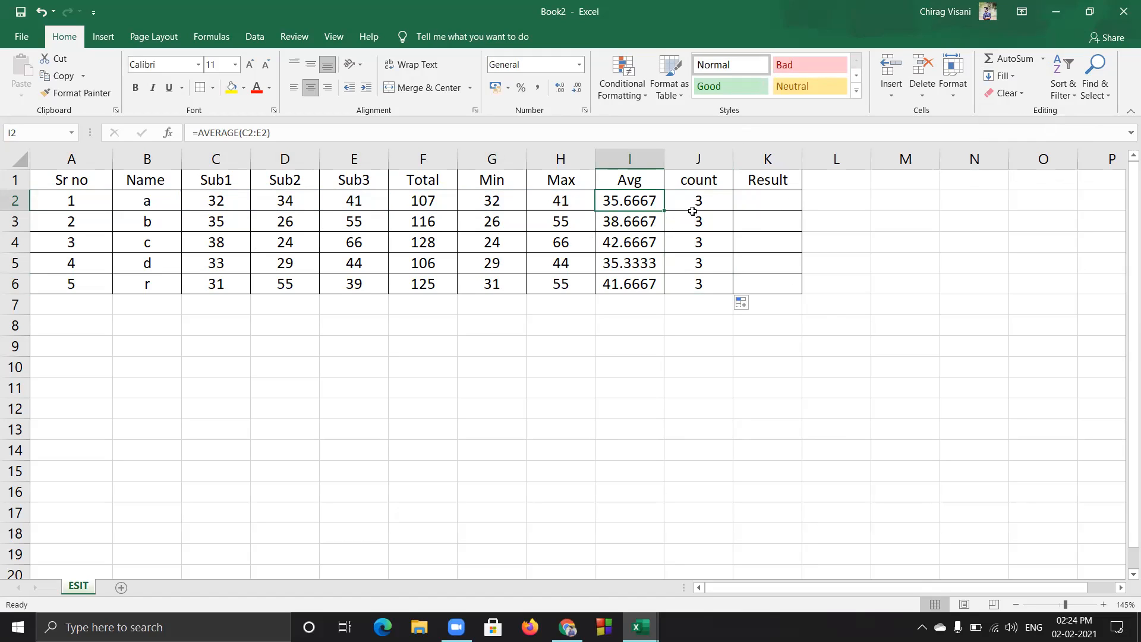
{"action": "left_click", "coordinate": [646, 224]}
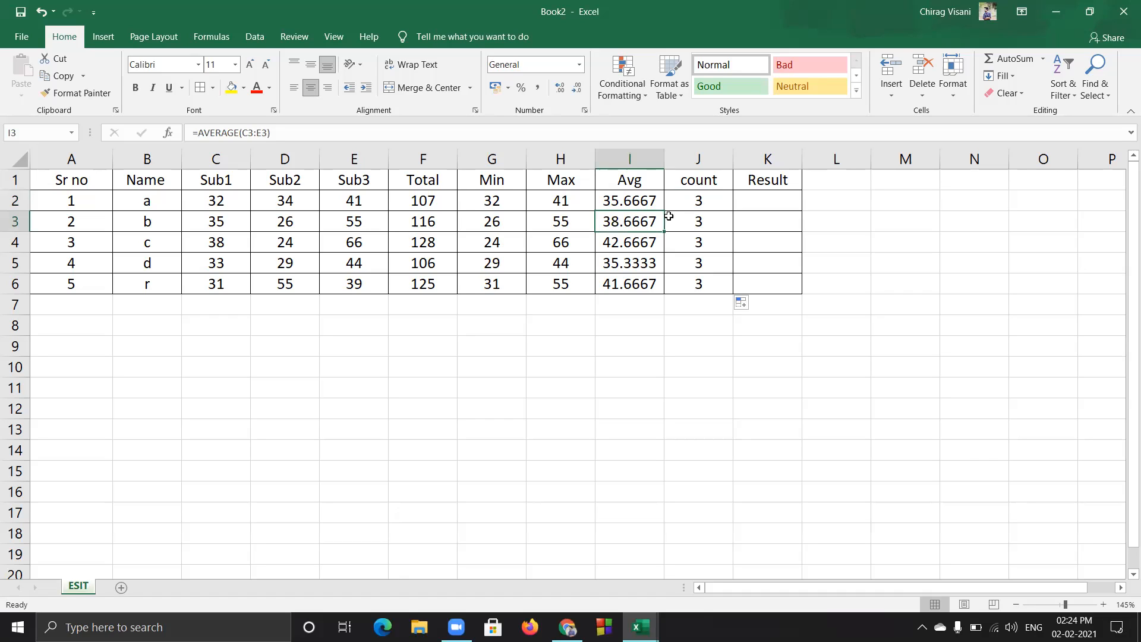
{"action": "left_click", "coordinate": [629, 242]}
{"action": "left_click", "coordinate": [631, 263]}
{"action": "left_click", "coordinate": [634, 282]}
{"action": "left_click", "coordinate": [629, 201]}
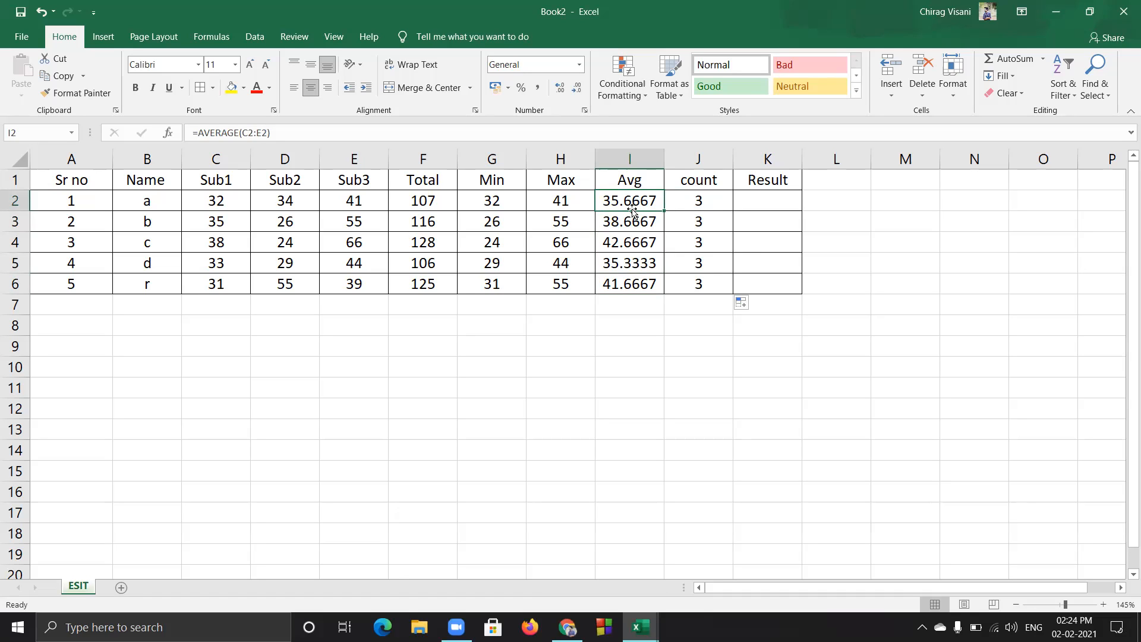
{"action": "left_click", "coordinate": [653, 223]}
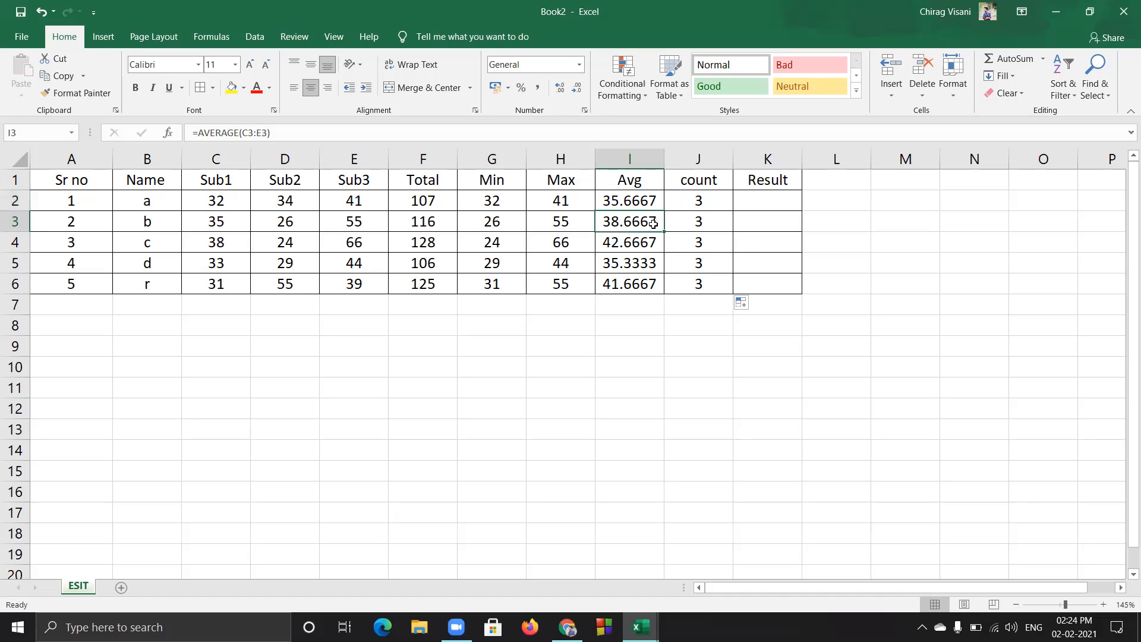
{"action": "left_click", "coordinate": [647, 206]}
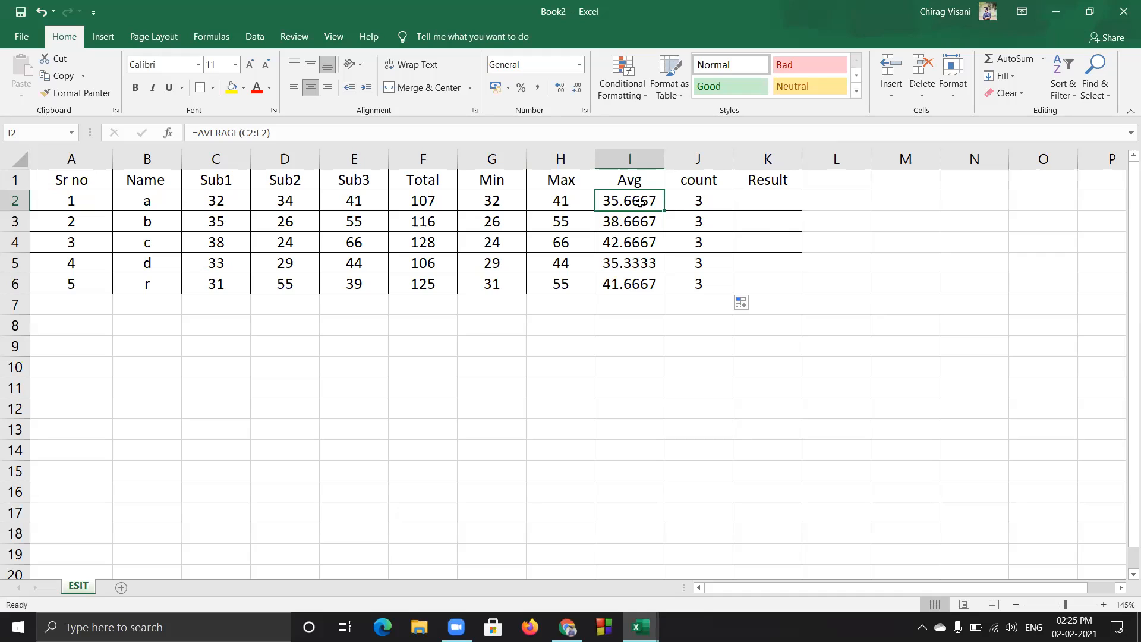
{"action": "left_click", "coordinate": [635, 218]}
Try Decrease Decimal and Increase Decimal on the average in I2, finishing at two decimal places
{"action": "left_click", "coordinate": [637, 198]}
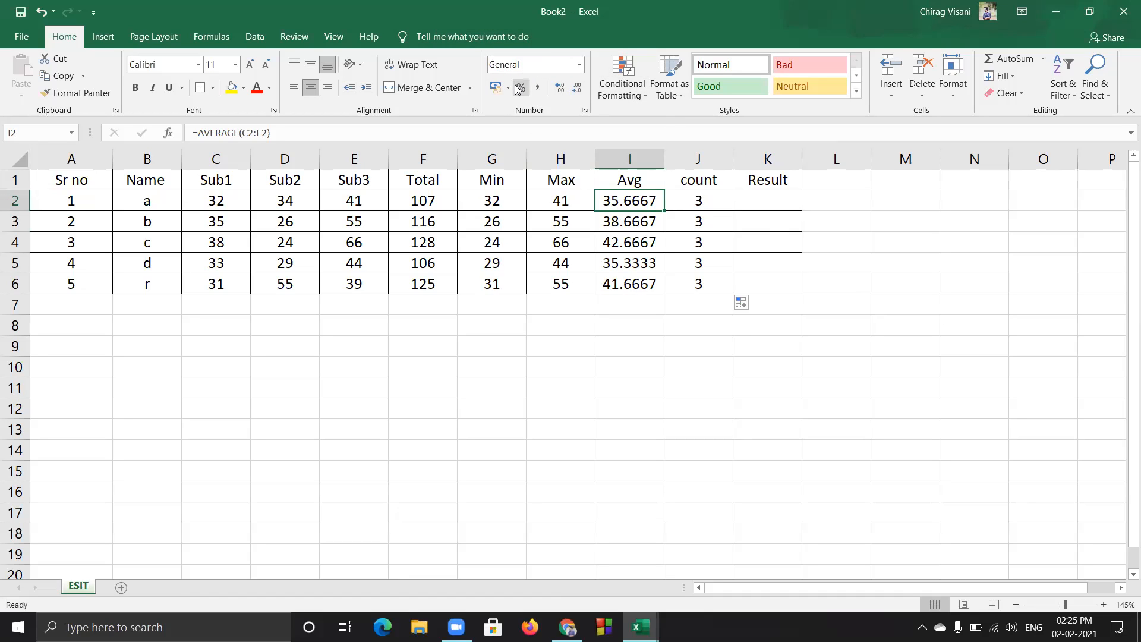
{"action": "left_click", "coordinate": [577, 90]}
{"action": "left_click", "coordinate": [577, 91]}
{"action": "left_click", "coordinate": [577, 90]}
{"action": "left_click", "coordinate": [565, 90]}
{"action": "left_click", "coordinate": [566, 90]}
{"action": "left_click", "coordinate": [566, 89]}
{"action": "left_click", "coordinate": [565, 90]}
{"action": "left_click", "coordinate": [566, 90]}
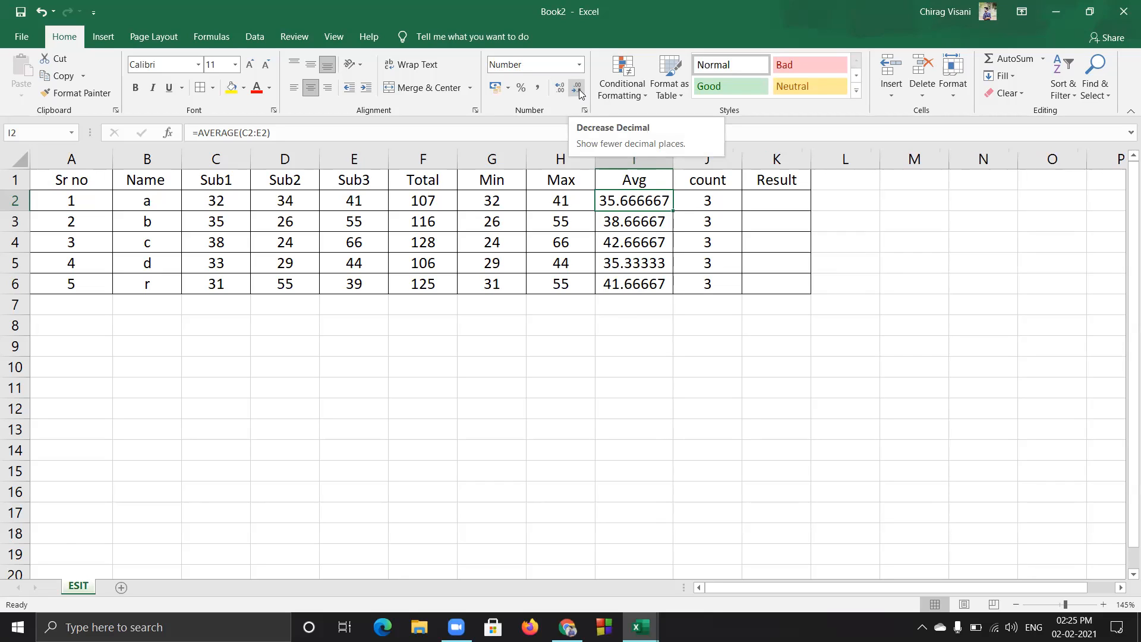
{"action": "left_click", "coordinate": [579, 89]}
{"action": "left_click", "coordinate": [579, 89]}
{"action": "left_click", "coordinate": [579, 89]}
{"action": "left_click", "coordinate": [579, 89]}
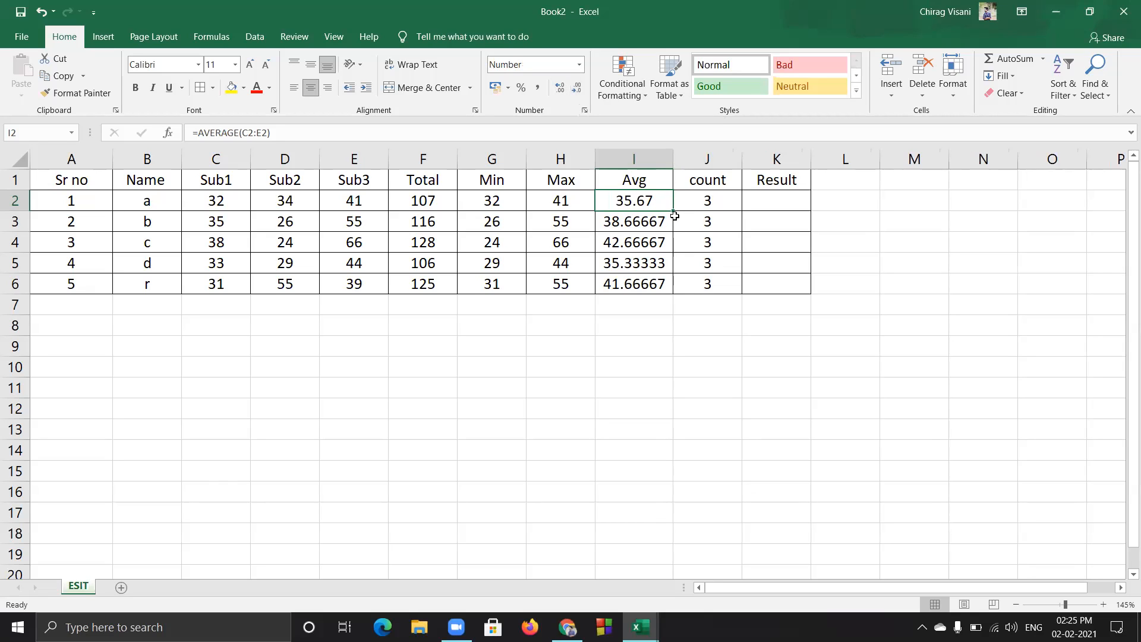
Undo the last three decimal-place changes to the average in I2
{"action": "left_click_drag", "start_coordinate": [656, 202], "coordinate": [643, 283]}
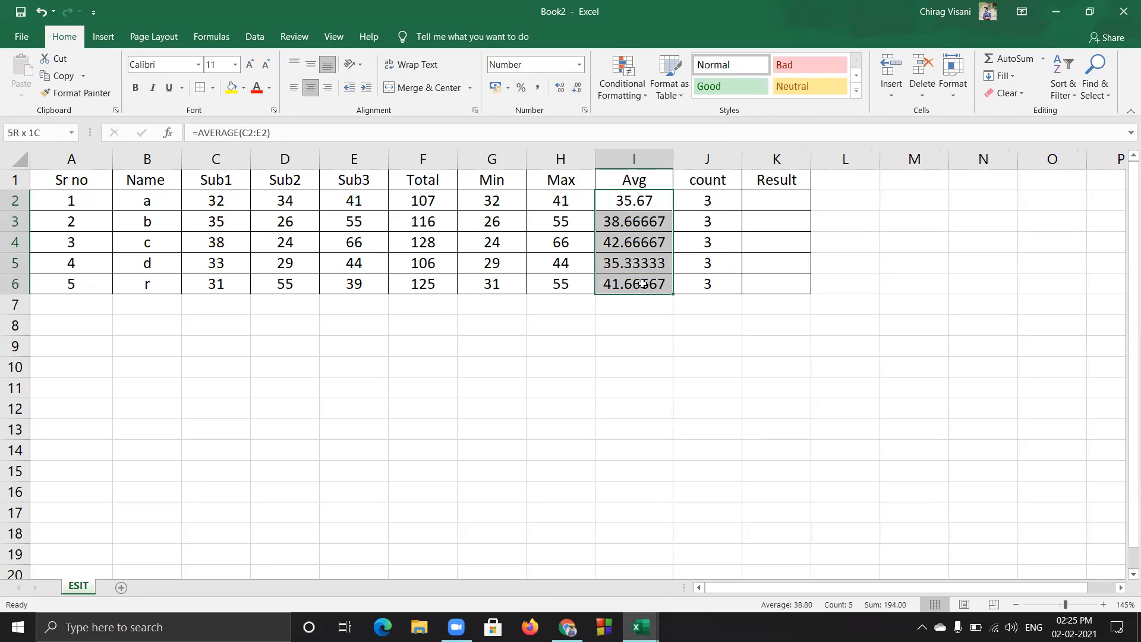
{"action": "left_click", "coordinate": [750, 305]}
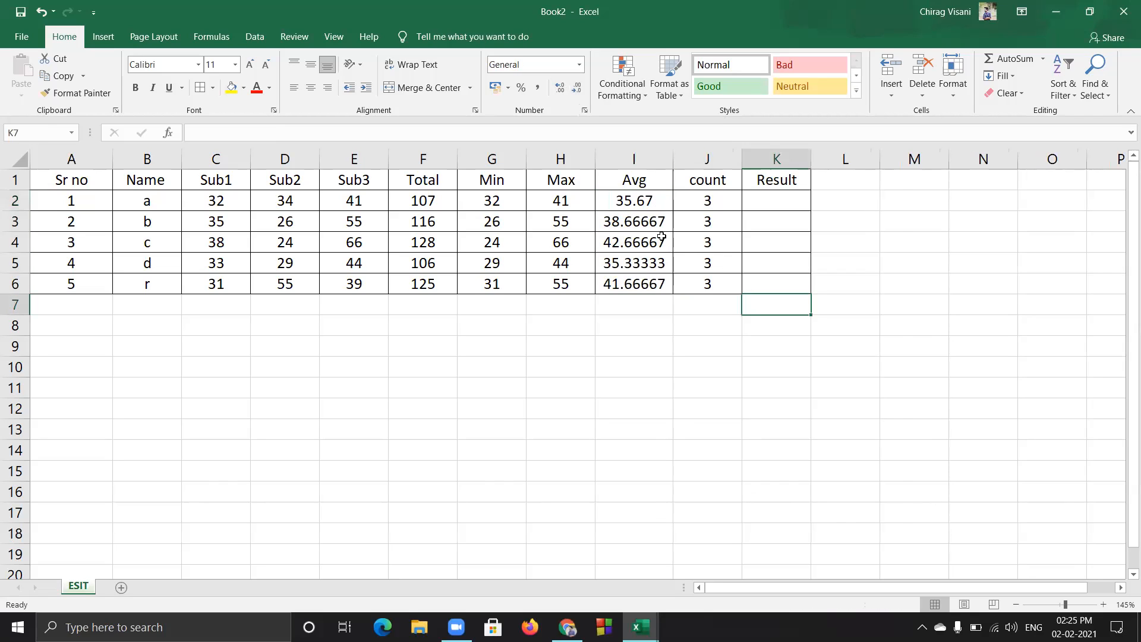
{"action": "key", "text": "ctrl+z"}
{"action": "key", "text": "ctrl+z"}
{"action": "key", "text": "ctrl+z"}
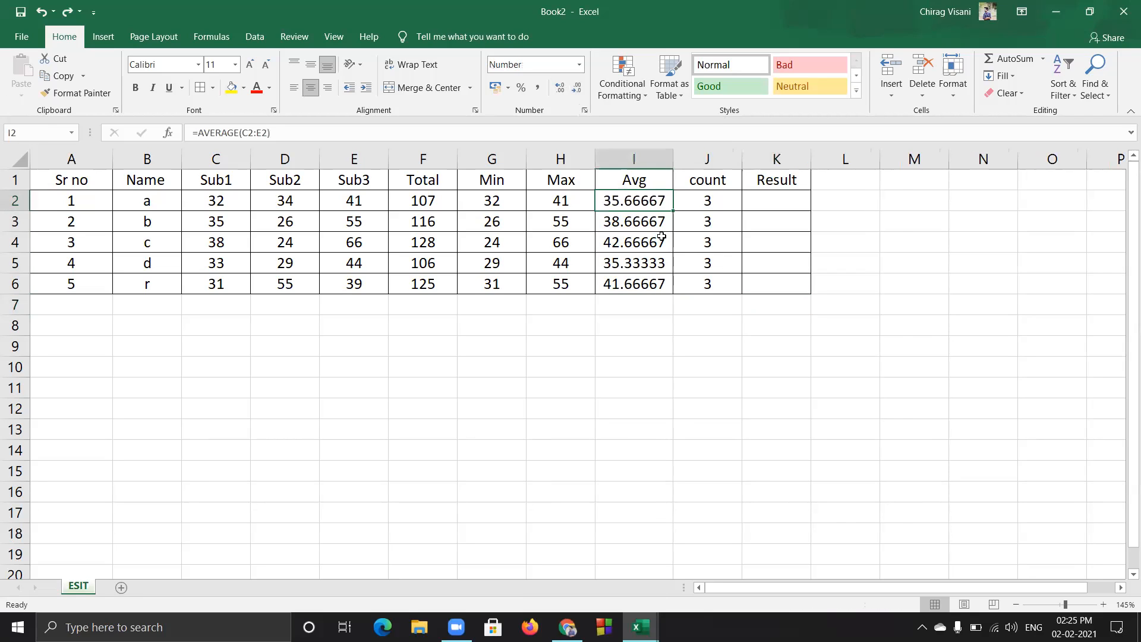
Reduce the averages in I2:I6 to one decimal place with Decrease Decimal
{"action": "left_click_drag", "start_coordinate": [640, 204], "coordinate": [640, 286]}
{"action": "left_click", "coordinate": [576, 88]}
{"action": "left_click", "coordinate": [576, 88]}
{"action": "left_click", "coordinate": [575, 88]}
{"action": "left_click", "coordinate": [576, 87]}
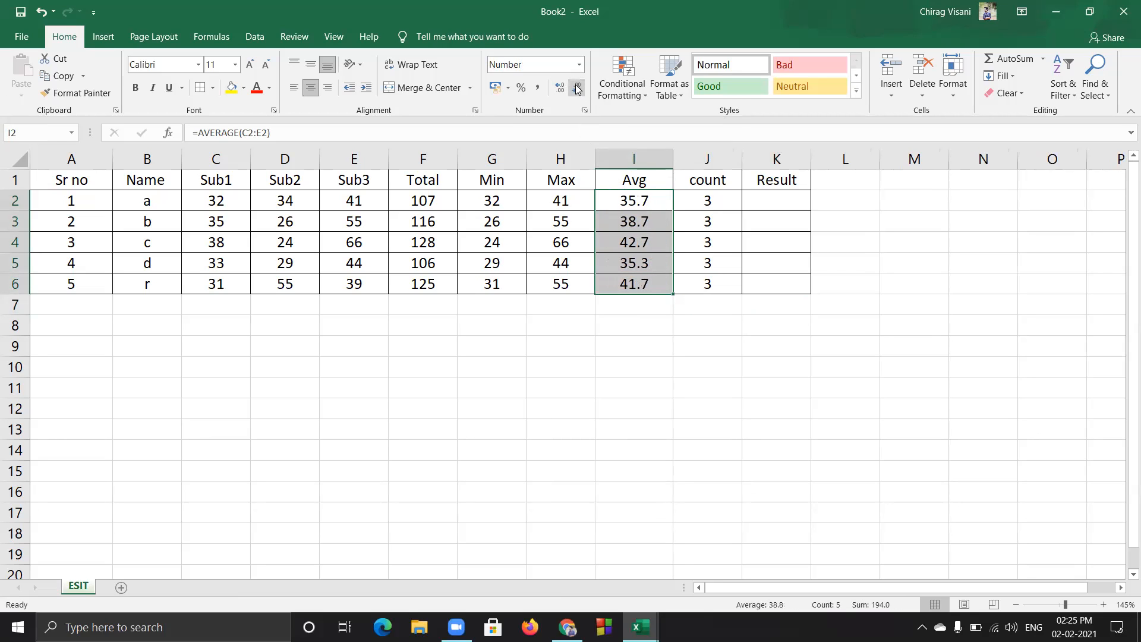
{"action": "left_click", "coordinate": [920, 257]}
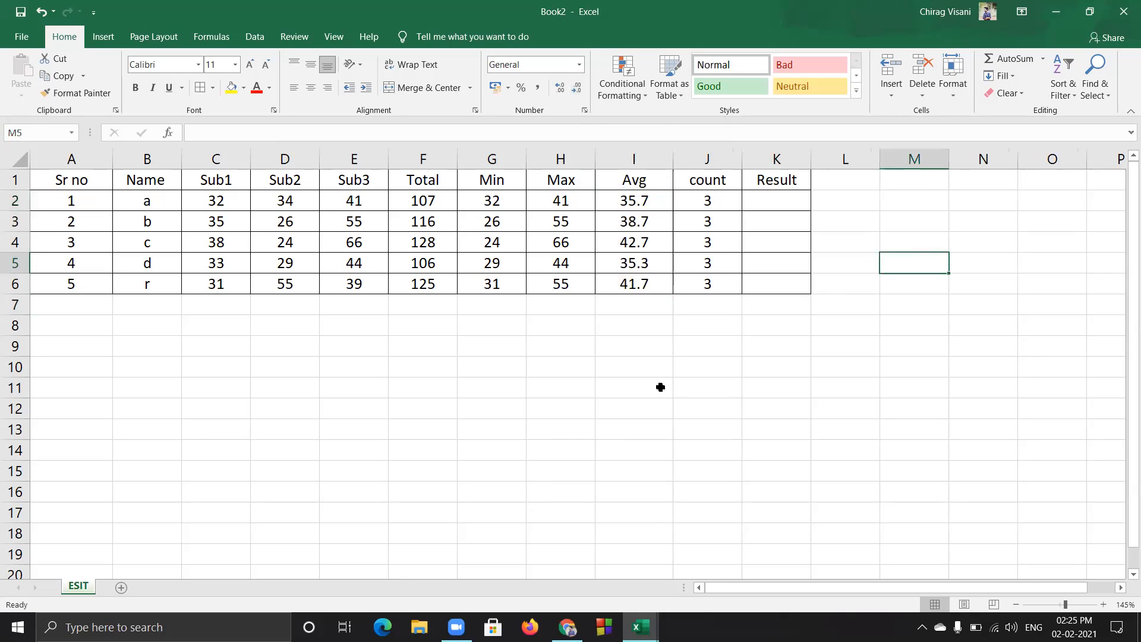
{"action": "left_click", "coordinate": [782, 201]}
{"action": "left_click", "coordinate": [784, 223]}
{"action": "left_click", "coordinate": [783, 244]}
{"action": "left_click", "coordinate": [780, 265]}
{"action": "left_click", "coordinate": [782, 288]}
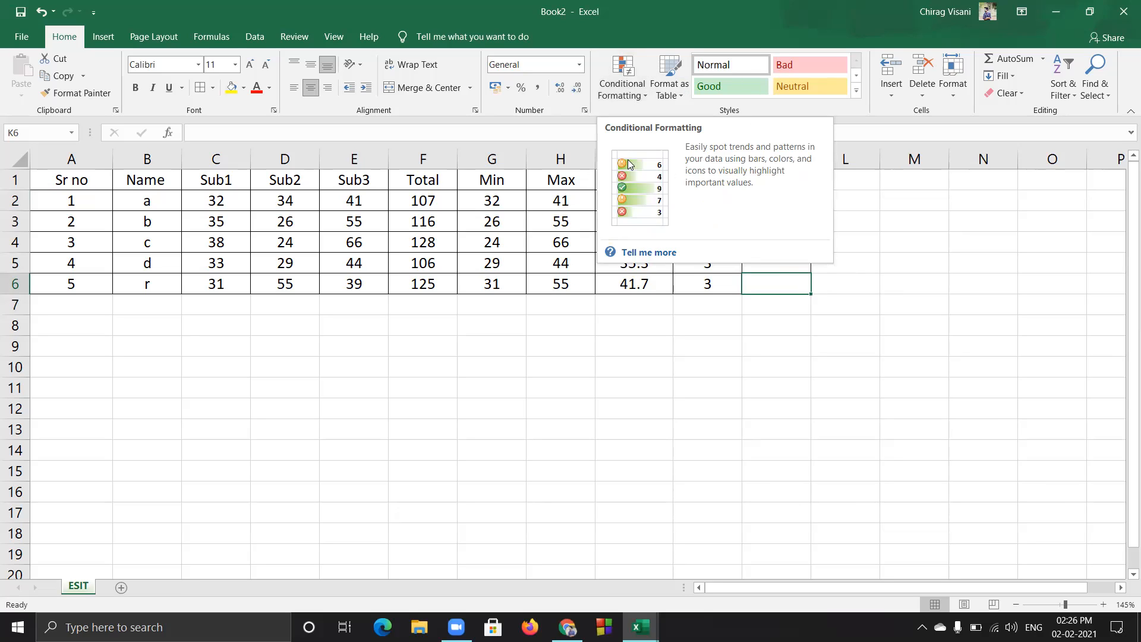
{"action": "left_click", "coordinate": [852, 243]}
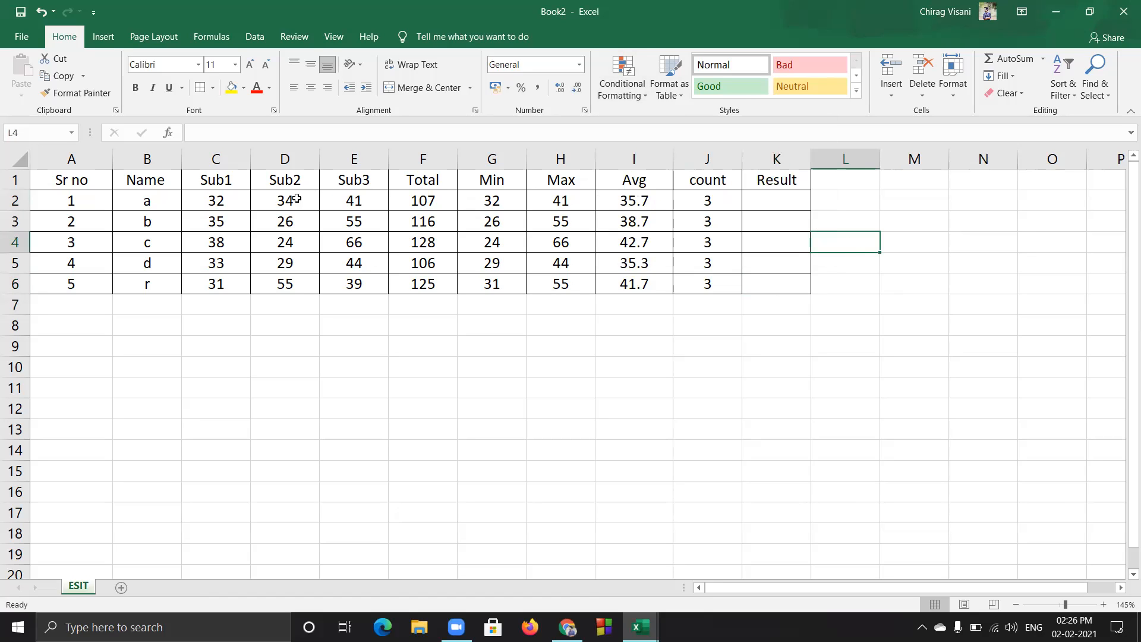
{"action": "left_click_drag", "start_coordinate": [219, 204], "coordinate": [354, 292]}
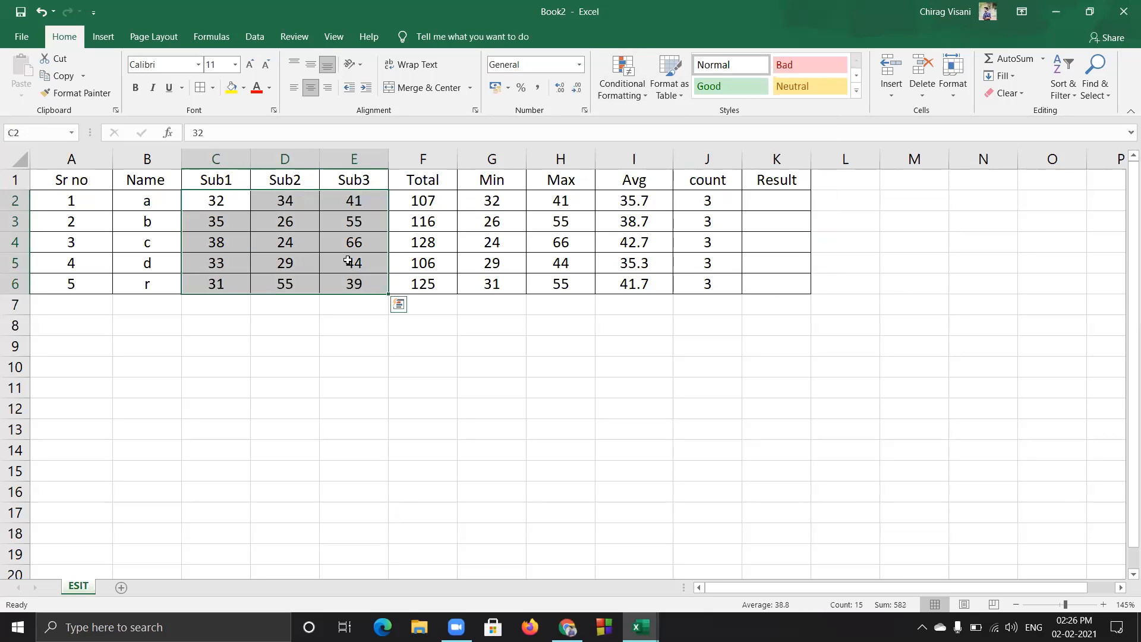
{"action": "left_click", "coordinate": [342, 261]}
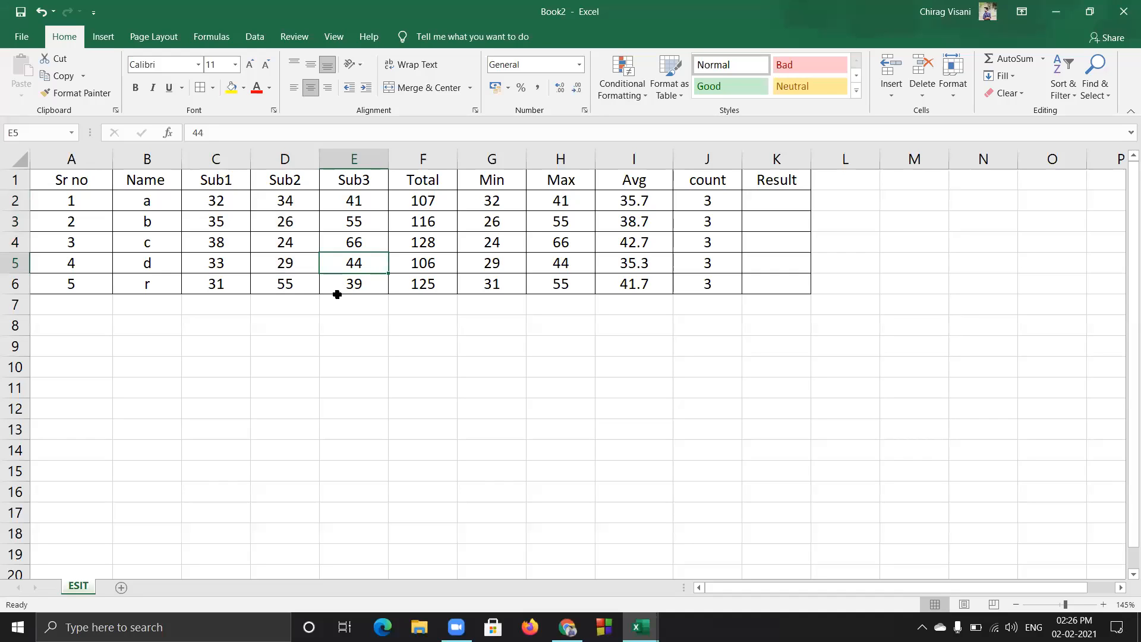
{"action": "left_click", "coordinate": [288, 288]}
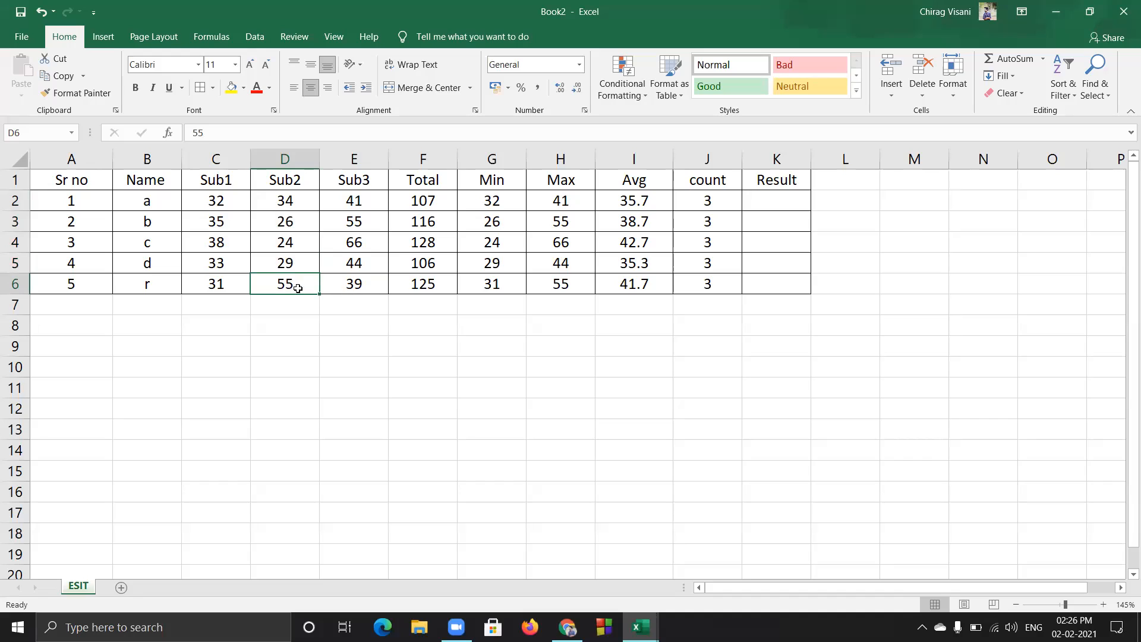
{"action": "left_click", "coordinate": [303, 247]}
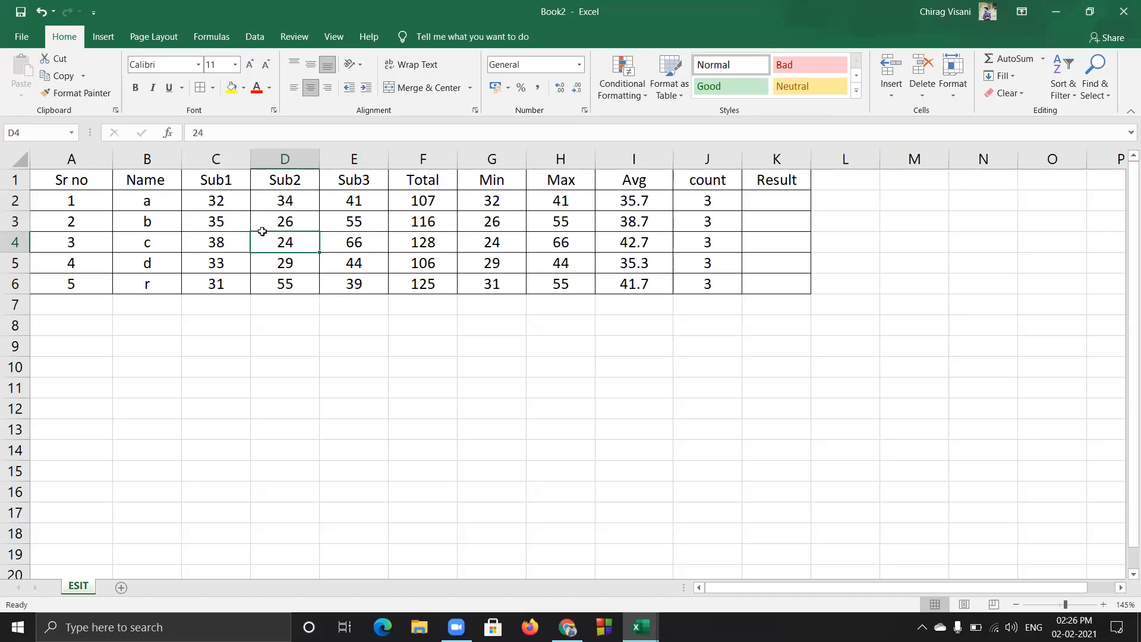
Highlight marks greater than 40 in C2:E6 with Green Fill with Dark Green Text using a conditional formatting rule
{"action": "left_click_drag", "start_coordinate": [216, 200], "coordinate": [354, 279]}
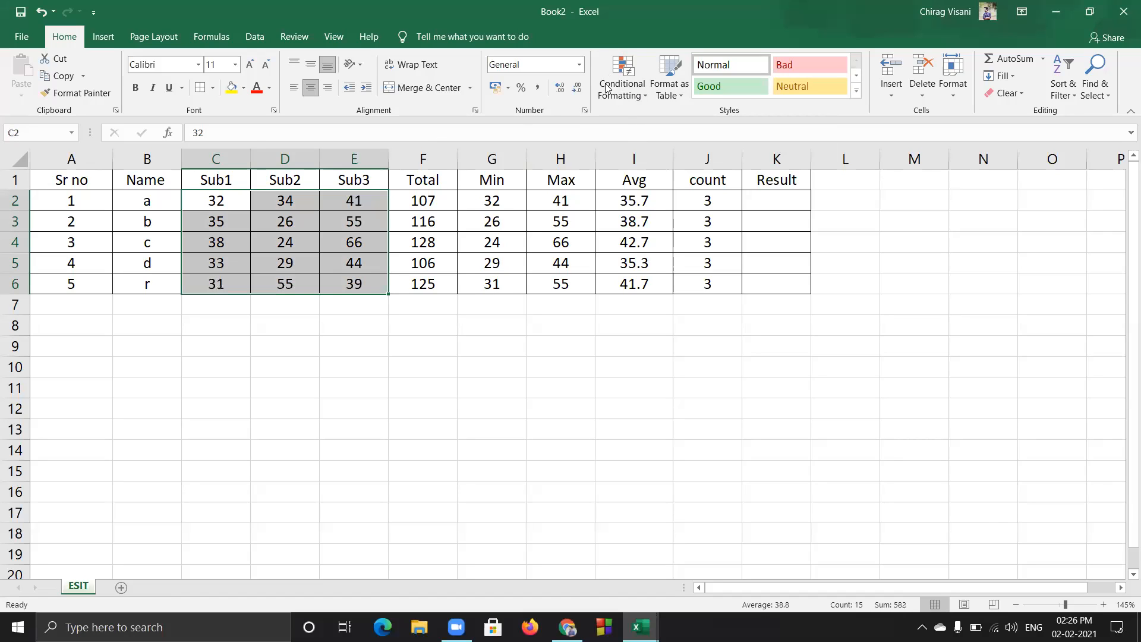
{"action": "left_click", "coordinate": [637, 95]}
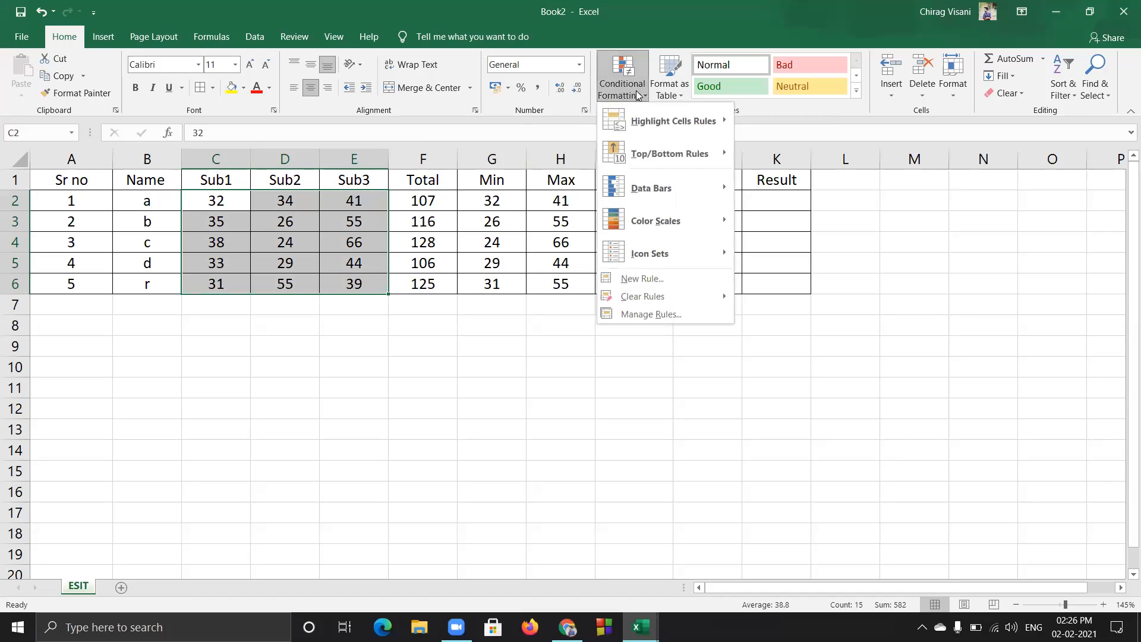
{"action": "mouse_move", "coordinate": [664, 118]}
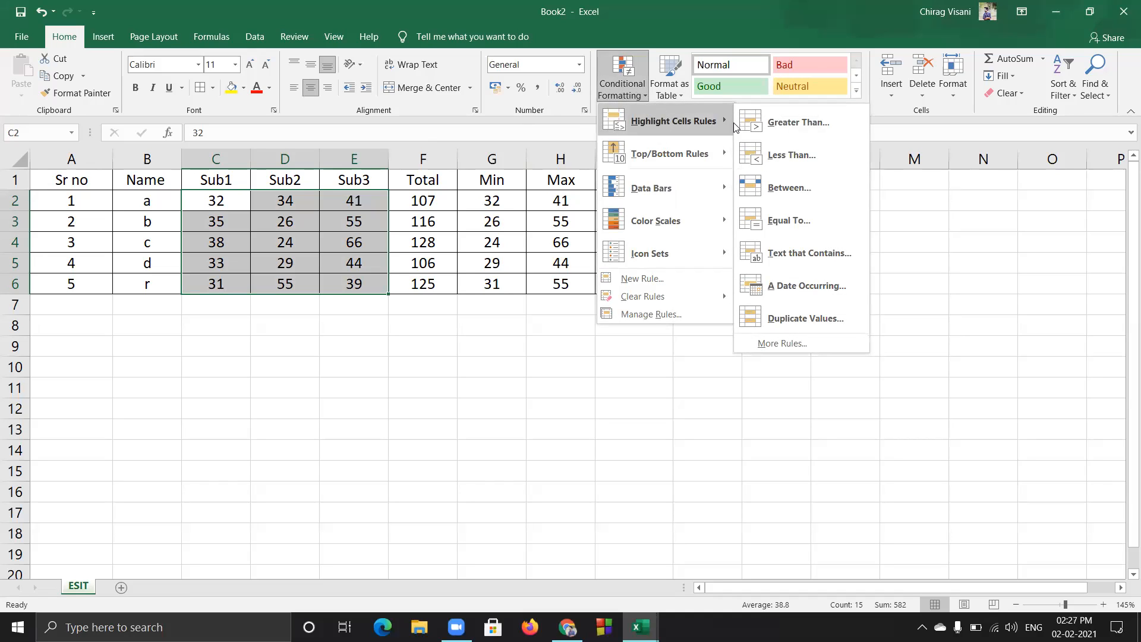
{"action": "left_click", "coordinate": [796, 121]}
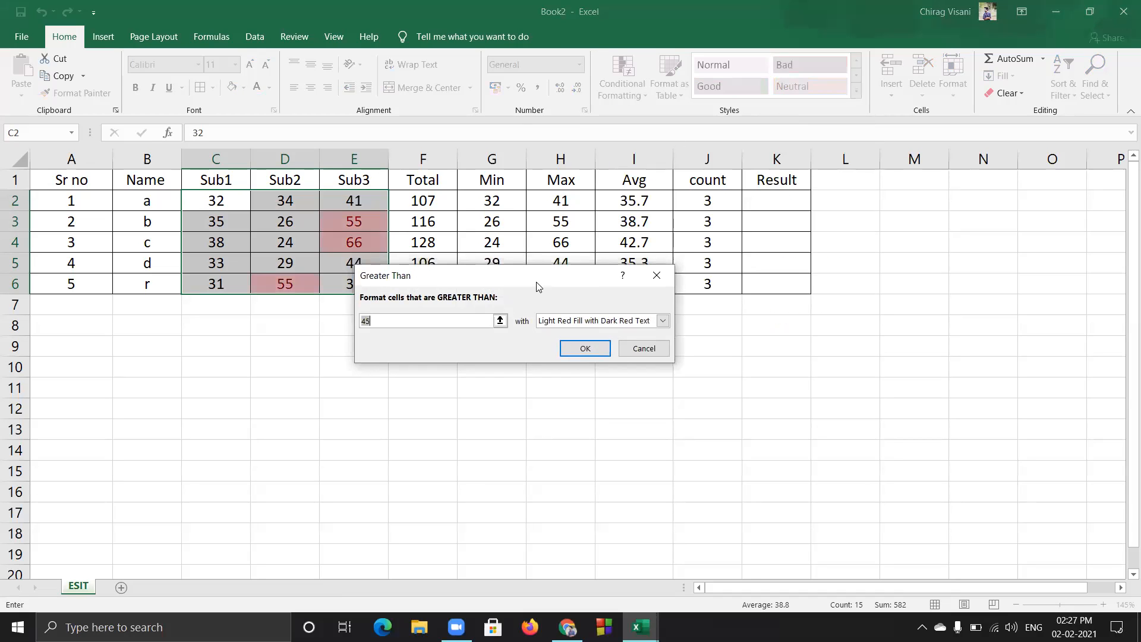
{"action": "left_click_drag", "start_coordinate": [386, 279], "coordinate": [479, 347]}
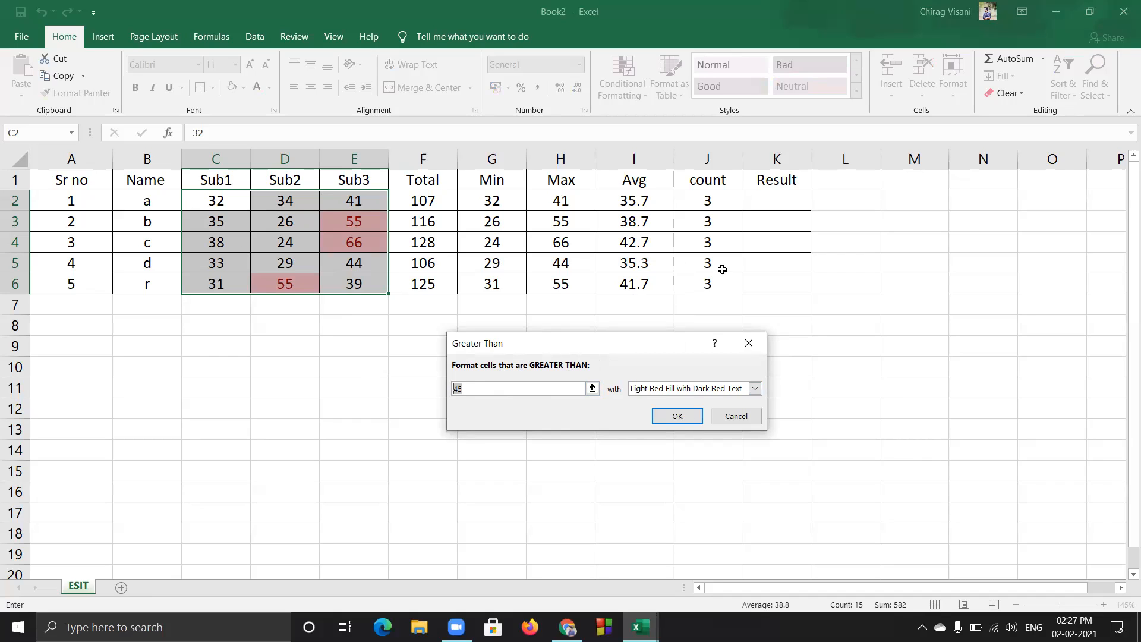
{"action": "type", "text": "40"}
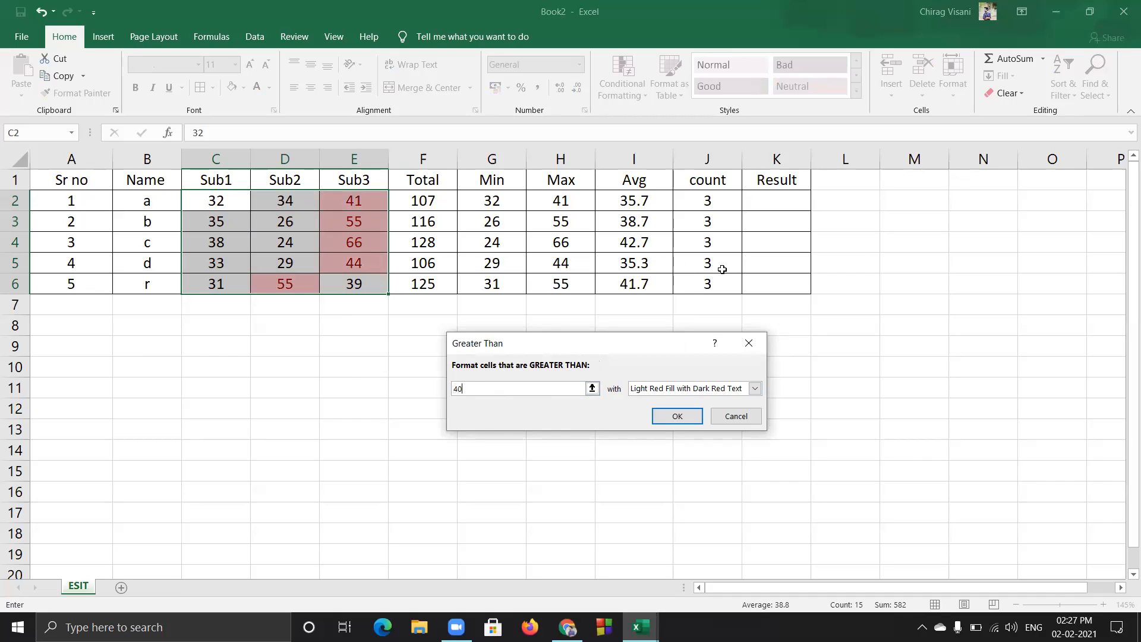
{"action": "left_click", "coordinate": [755, 389]}
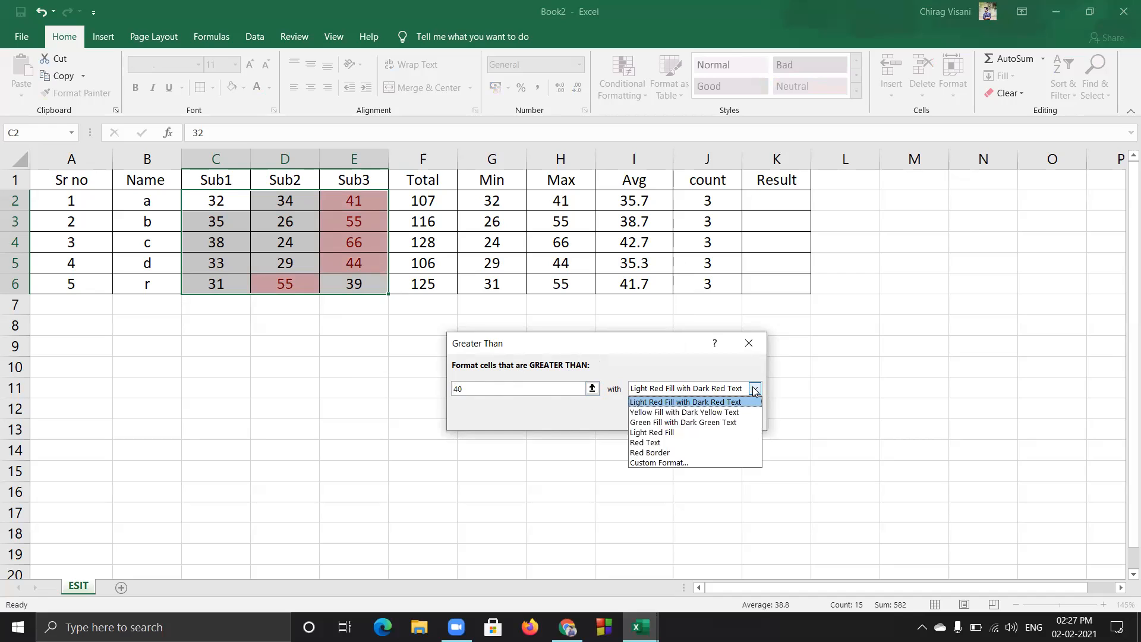
{"action": "left_click", "coordinate": [721, 422]}
{"action": "left_click", "coordinate": [680, 414]}
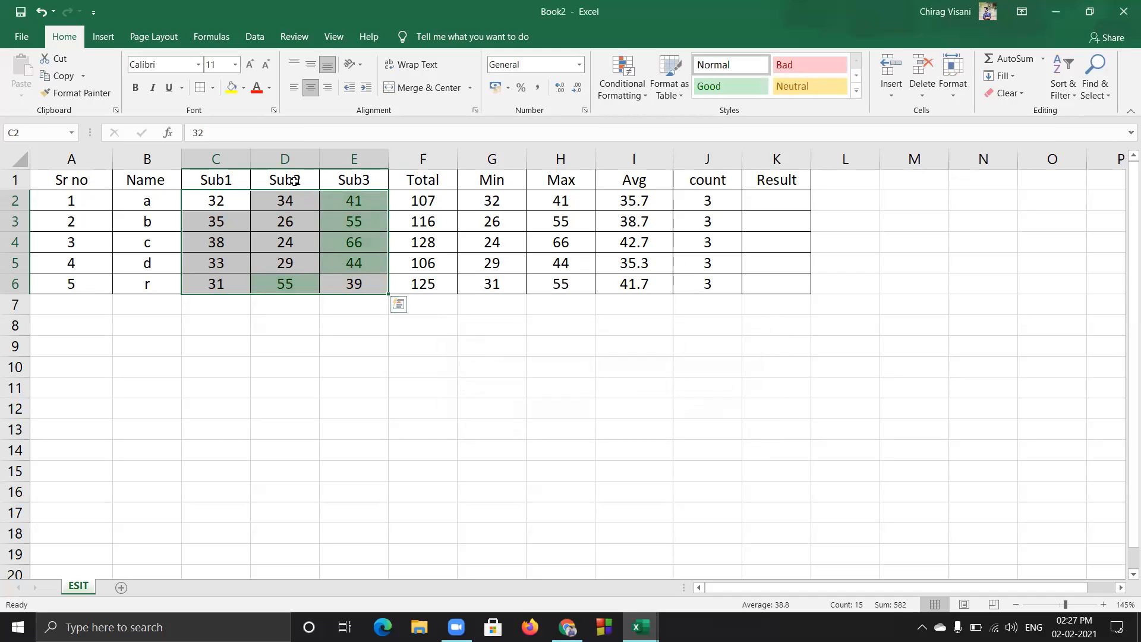
{"action": "left_click", "coordinate": [621, 89]}
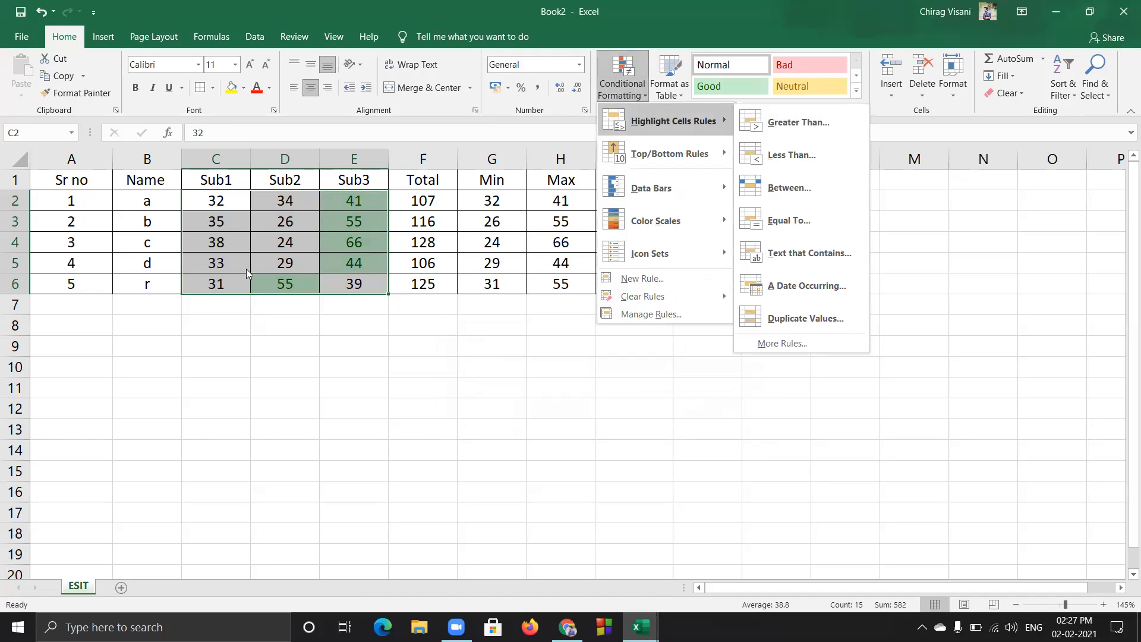
{"action": "left_click", "coordinate": [275, 380]}
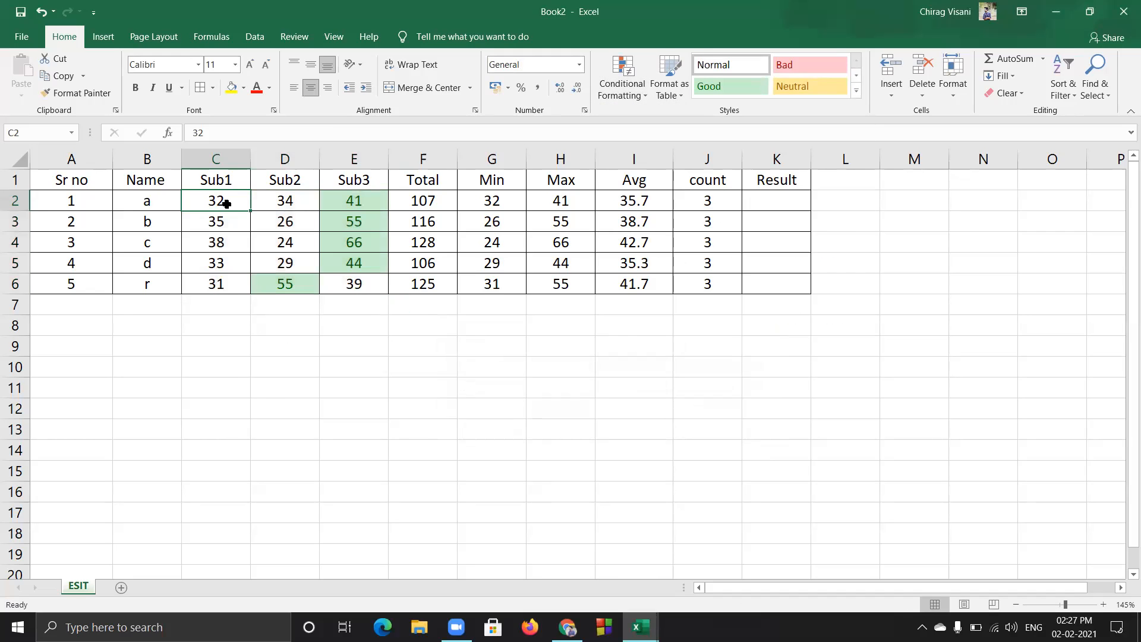
{"action": "left_click_drag", "start_coordinate": [226, 203], "coordinate": [327, 275]}
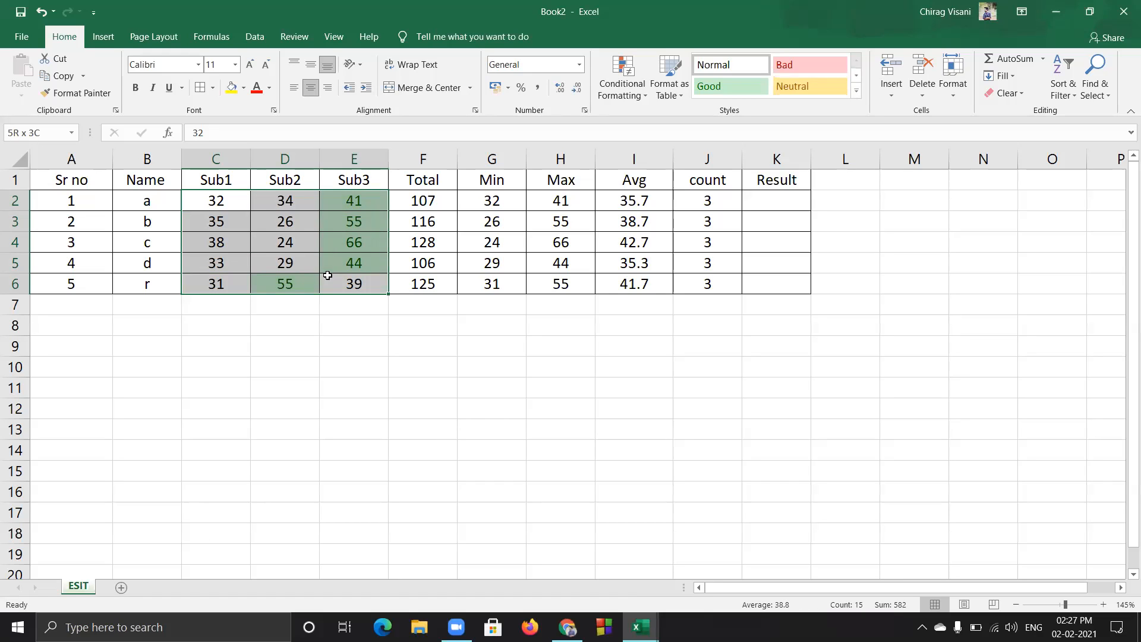
{"action": "left_click", "coordinate": [266, 264]}
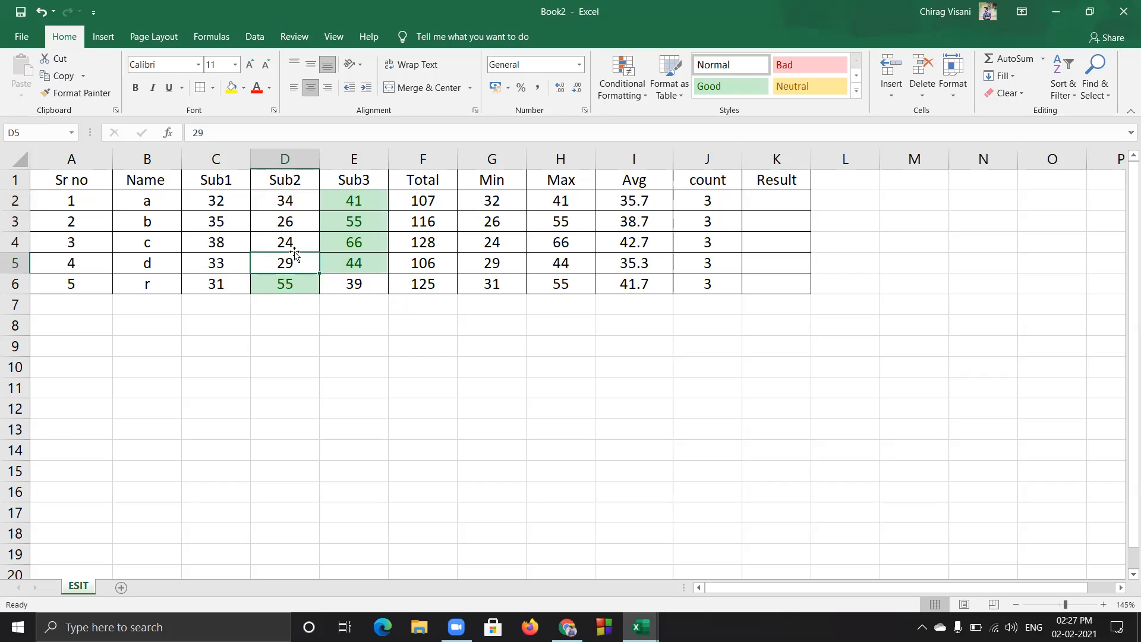
{"action": "left_click", "coordinate": [284, 242]}
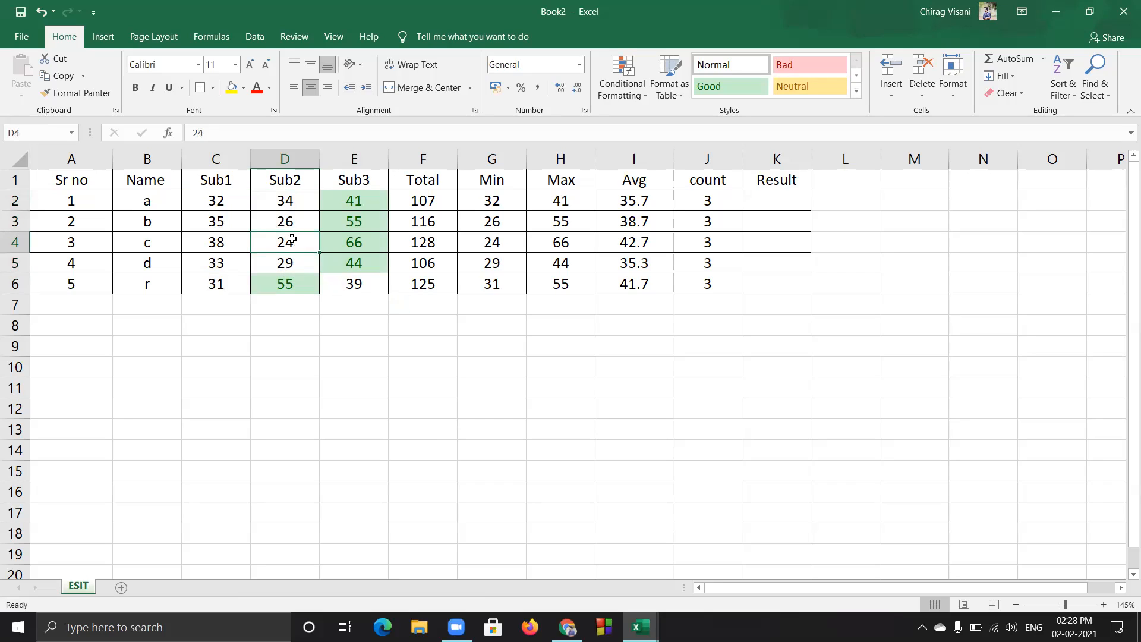
Add a Less Than conditional formatting rule to C2:E6 for marks below 25, with Light Red Fill with Dark Red Text
{"action": "left_click_drag", "start_coordinate": [216, 200], "coordinate": [354, 282]}
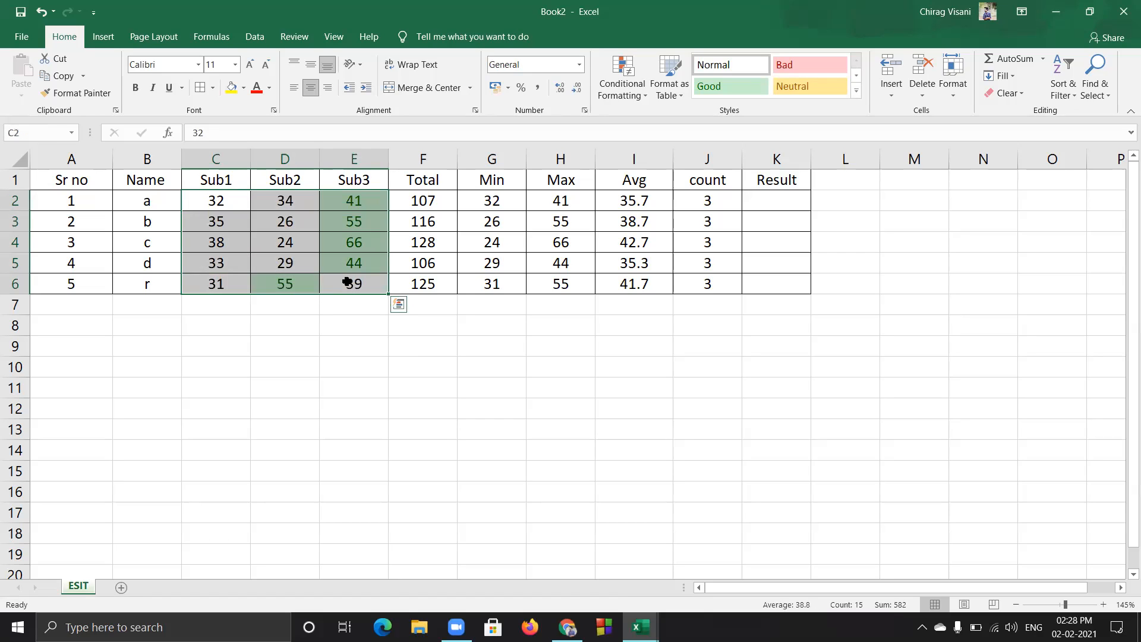
{"action": "left_click", "coordinate": [644, 87]}
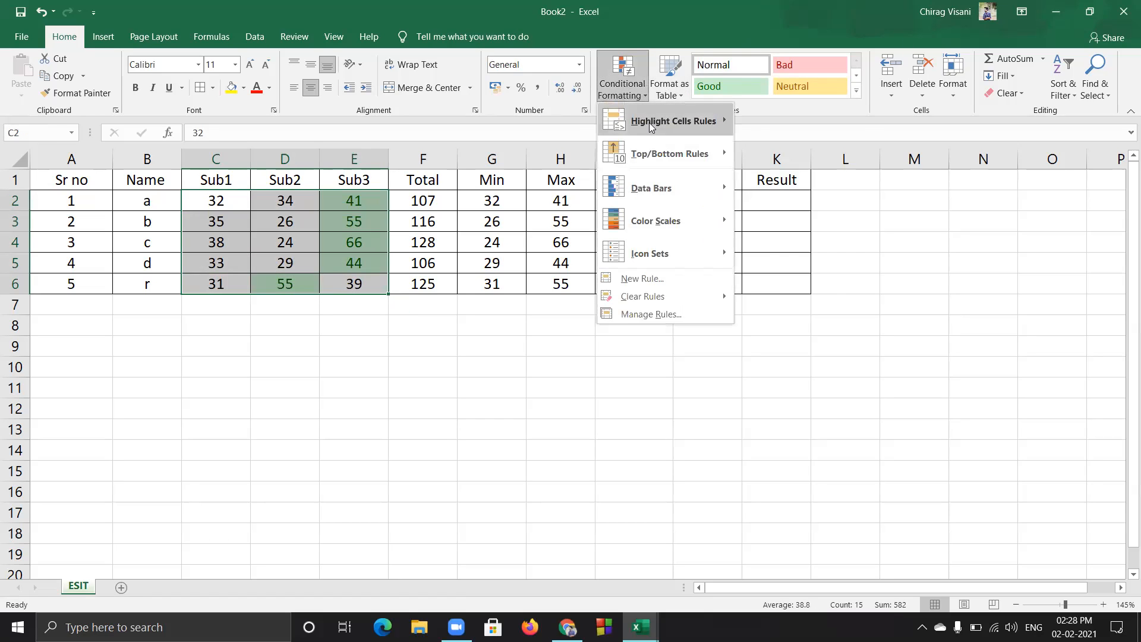
{"action": "mouse_move", "coordinate": [649, 122]}
{"action": "left_click", "coordinate": [821, 149]}
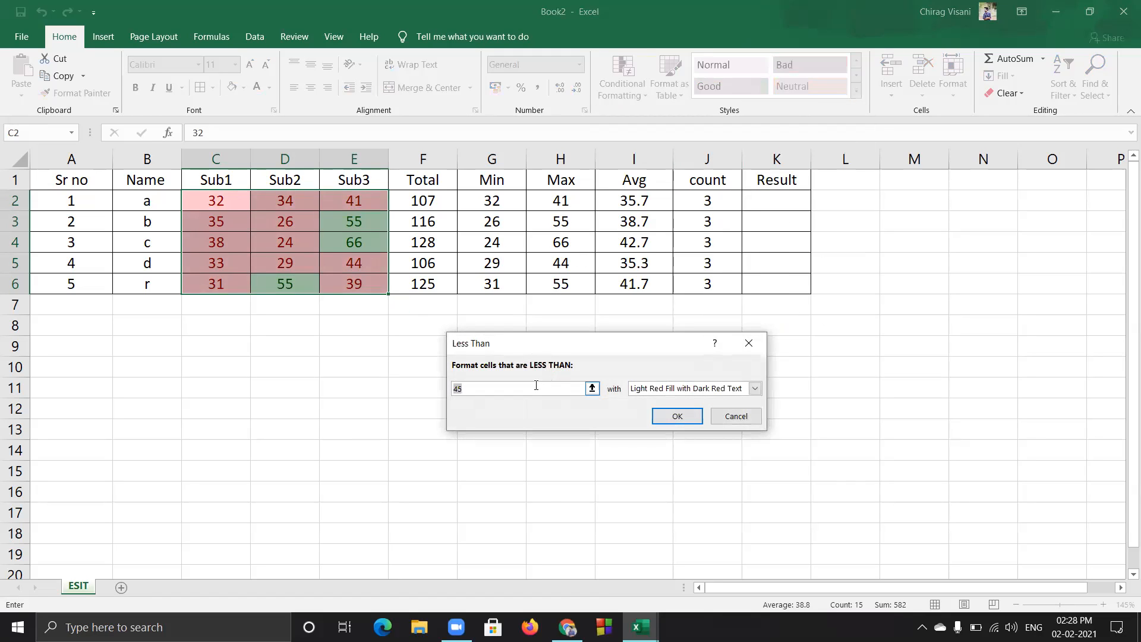
{"action": "type", "text": "25"}
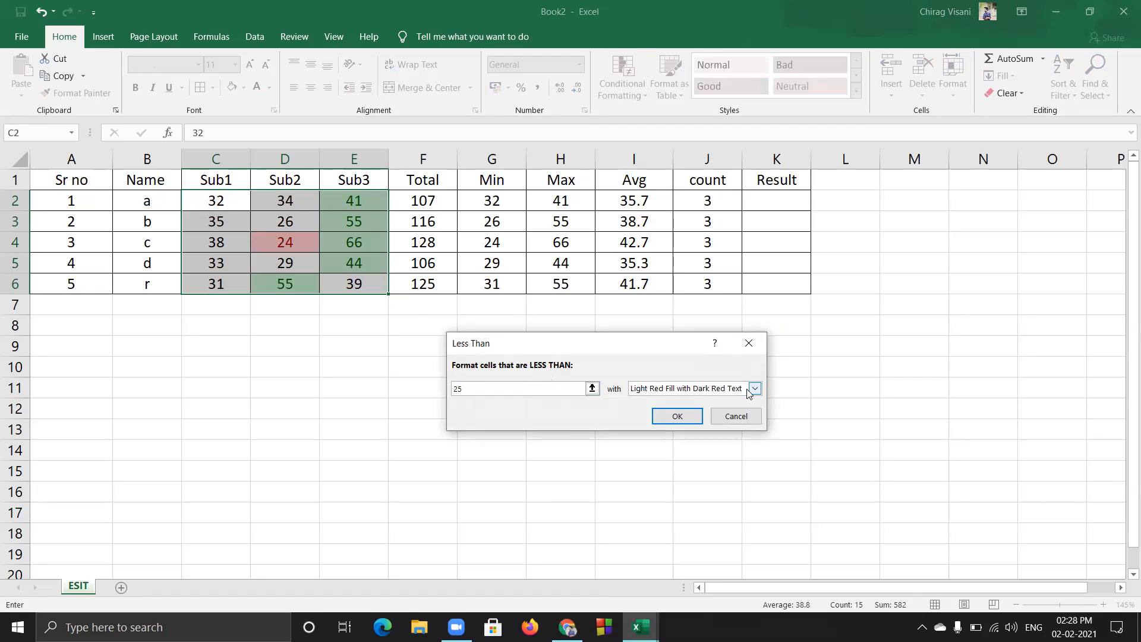
{"action": "left_click", "coordinate": [678, 415]}
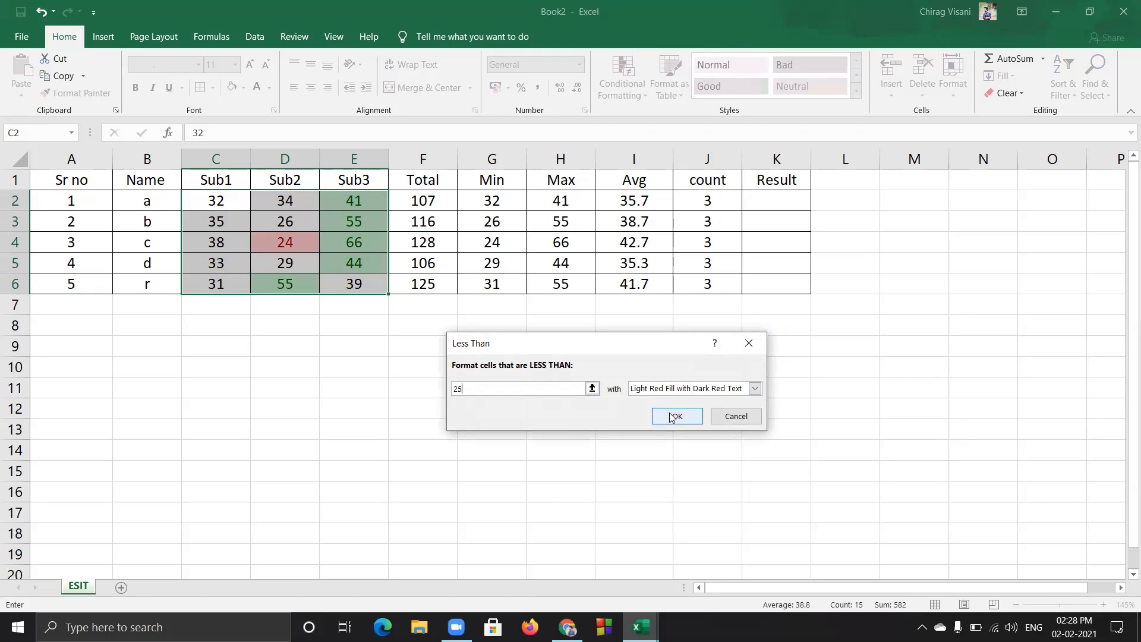
{"action": "left_click", "coordinate": [402, 366]}
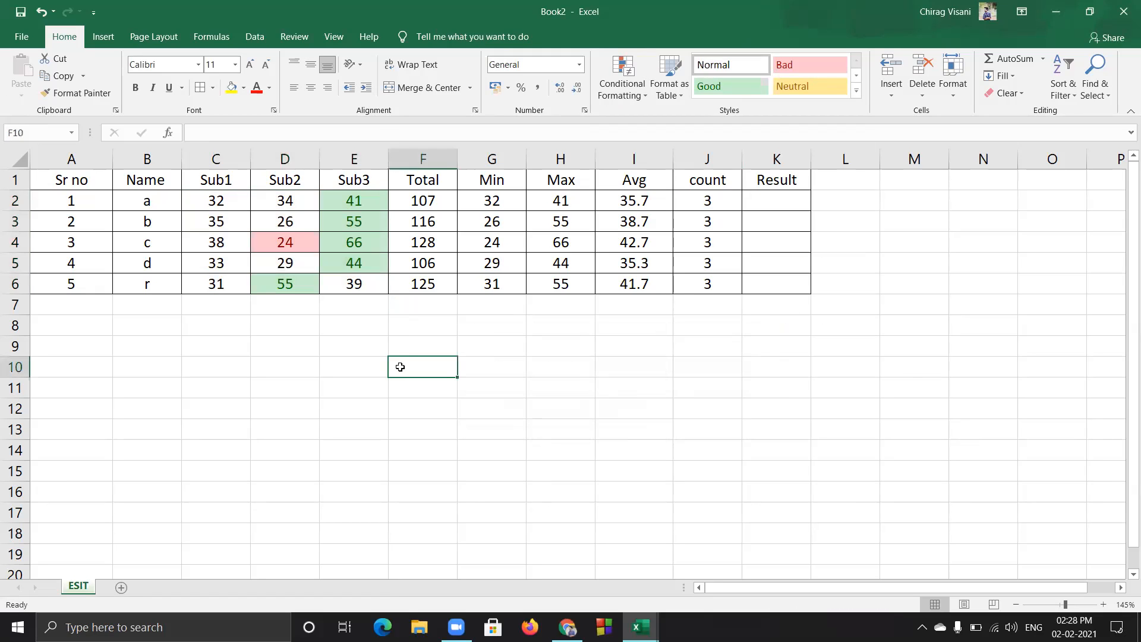
Change the Sub2 mark in D6 to 23
{"action": "left_click", "coordinate": [289, 284]}
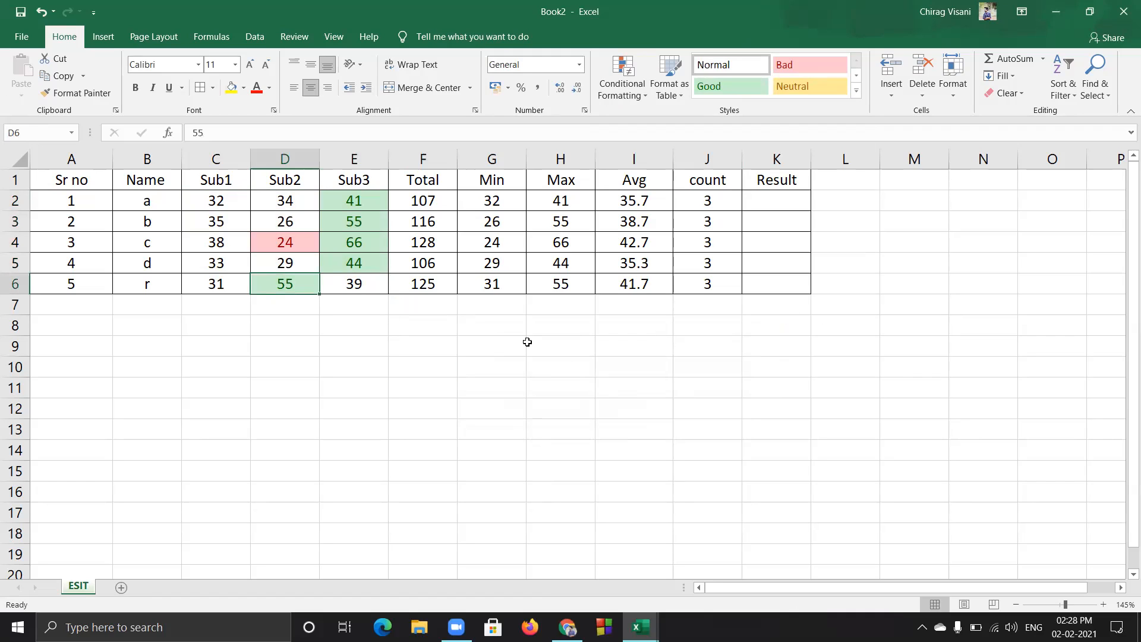
{"action": "type", "text": "23"}
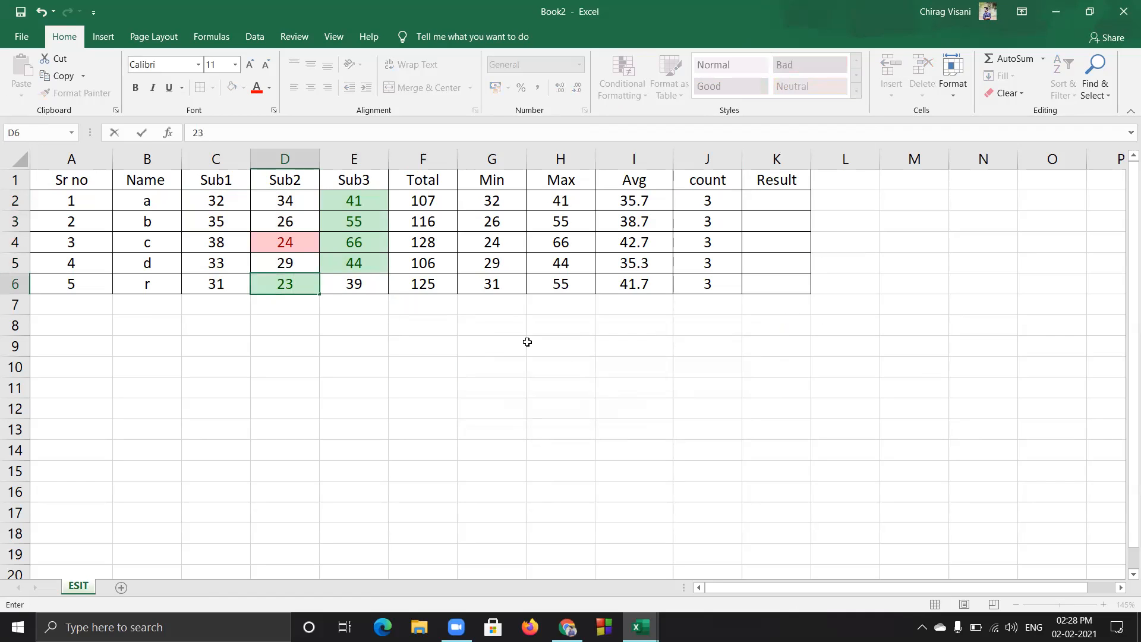
{"action": "key", "text": "Return"}
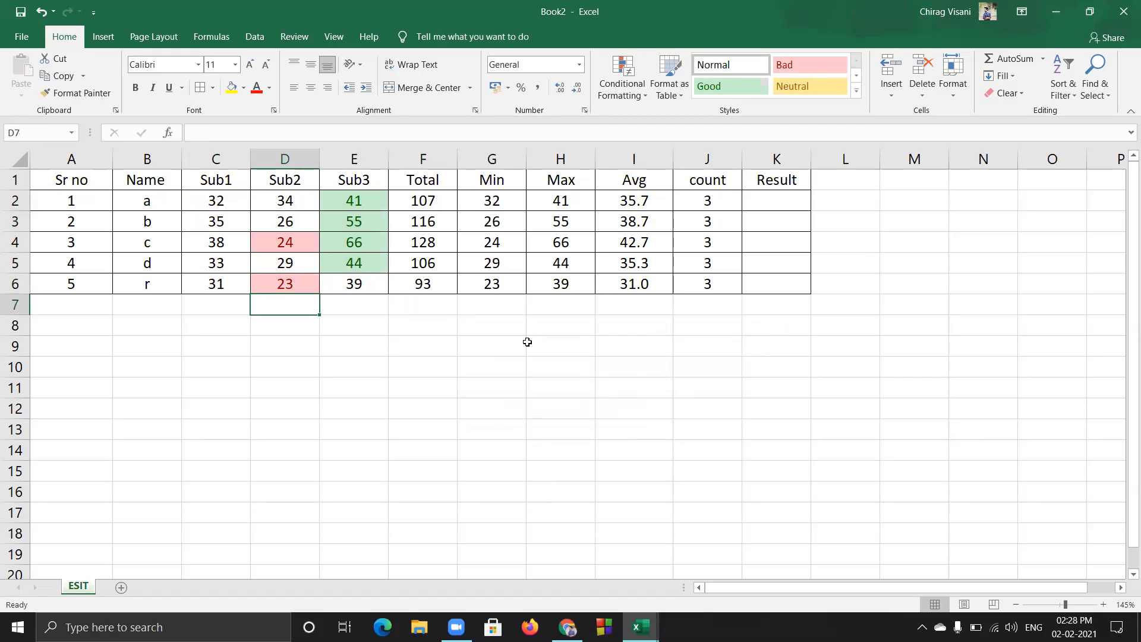
Change the Sub1 marks to 22 in C2 and 11 in C6
{"action": "left_click", "coordinate": [209, 208]}
{"action": "type", "text": "22"}
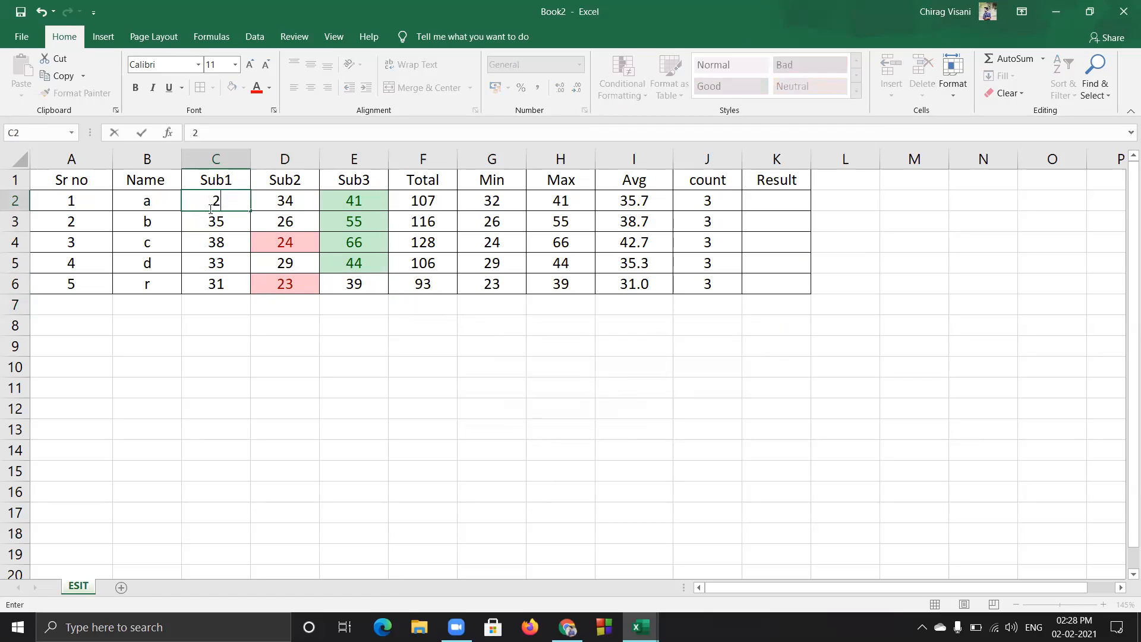
{"action": "key", "text": "Return"}
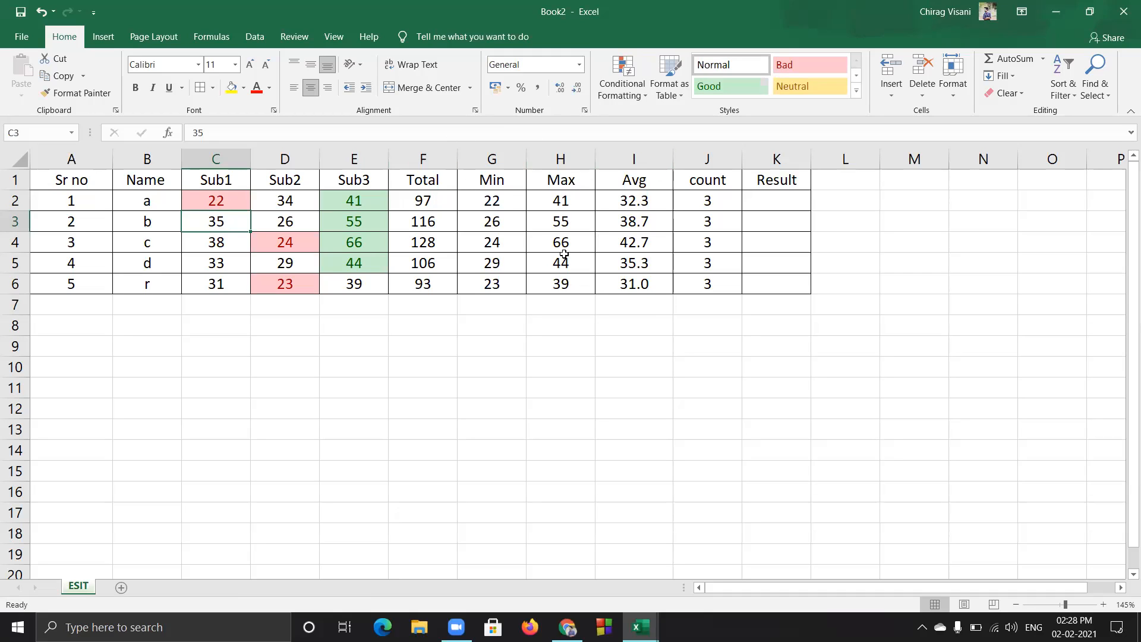
{"action": "left_click", "coordinate": [224, 286]}
{"action": "type", "text": "11"}
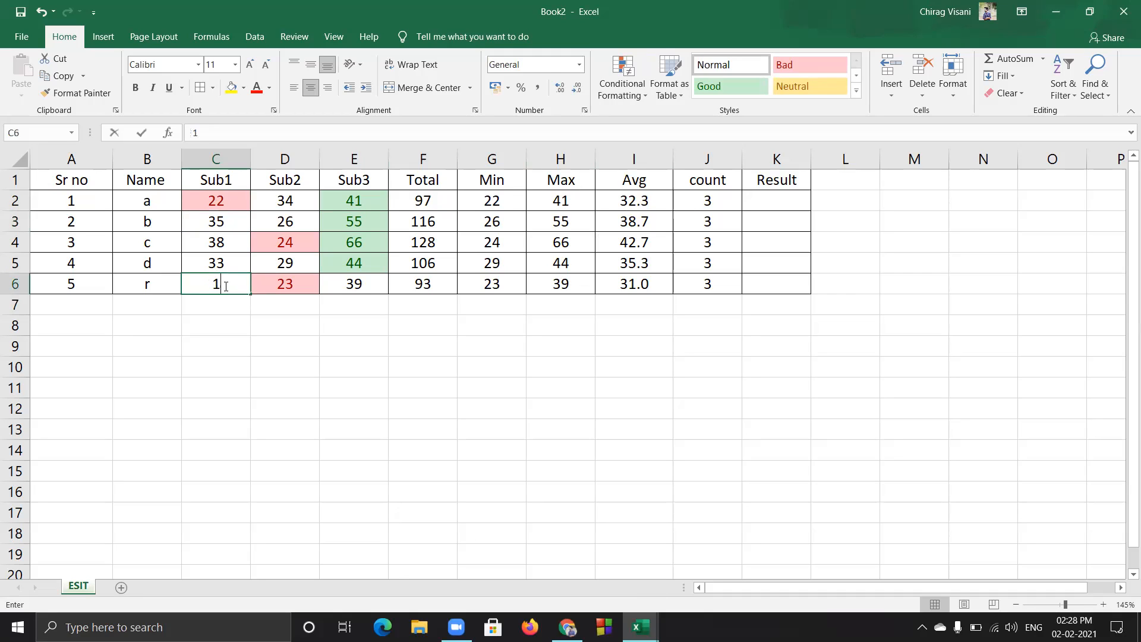
{"action": "key", "text": "Return"}
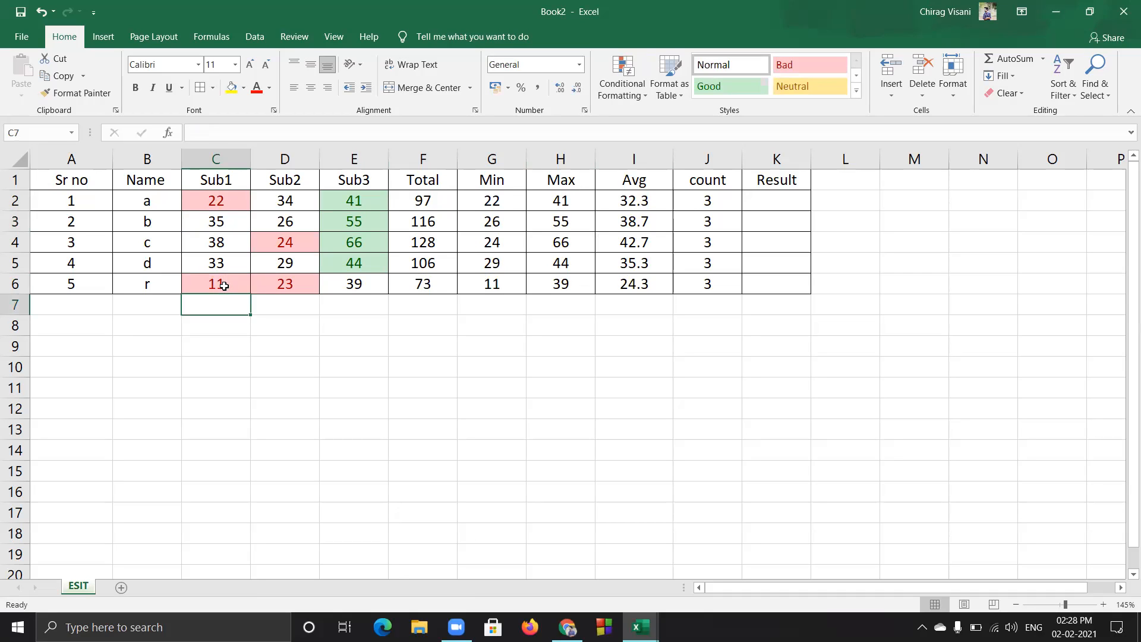
{"action": "type", "text": "50"}
{"action": "key", "text": "BackSpace"}
{"action": "key", "text": "BackSpace"}
Change the Sub1 mark in C6 to 50
{"action": "left_click", "coordinate": [224, 286]}
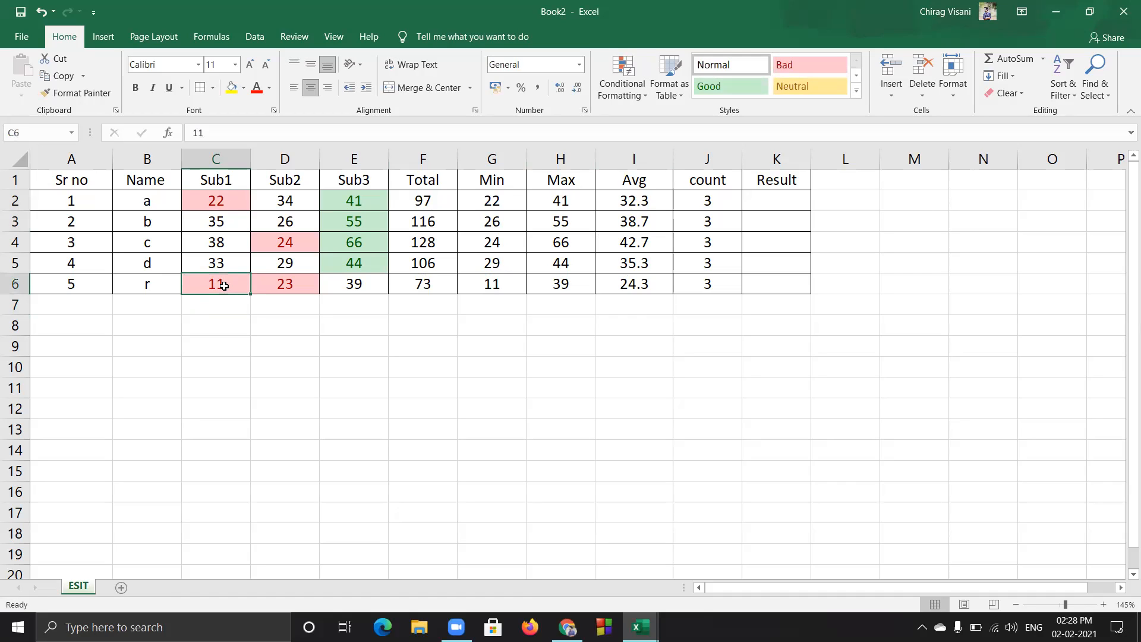
{"action": "type", "text": "50"}
{"action": "key", "text": "Up"}
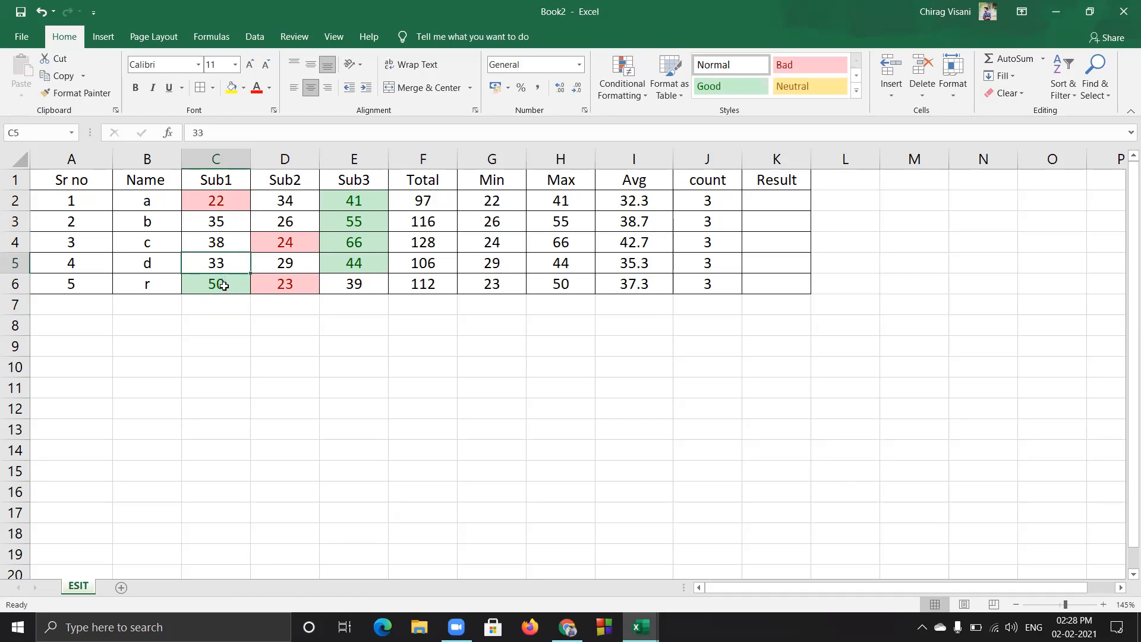
Change the Sub1 mark in C2 to 40
{"action": "key", "text": "Up"}
{"action": "key", "text": "Up"}
{"action": "key", "text": "Up"}
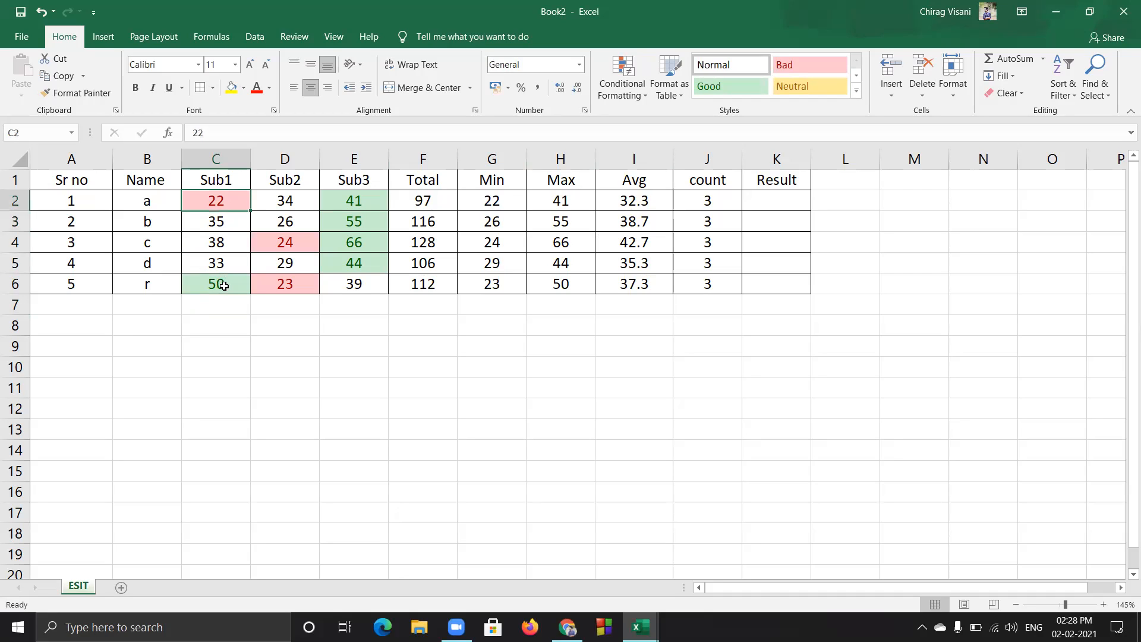
{"action": "type", "text": "40"}
{"action": "key", "text": "Return"}
Change the Sub2 mark in D6 to 41
{"action": "key", "text": "Right"}
{"action": "key", "text": "Down"}
{"action": "key", "text": "Down"}
{"action": "key", "text": "Down"}
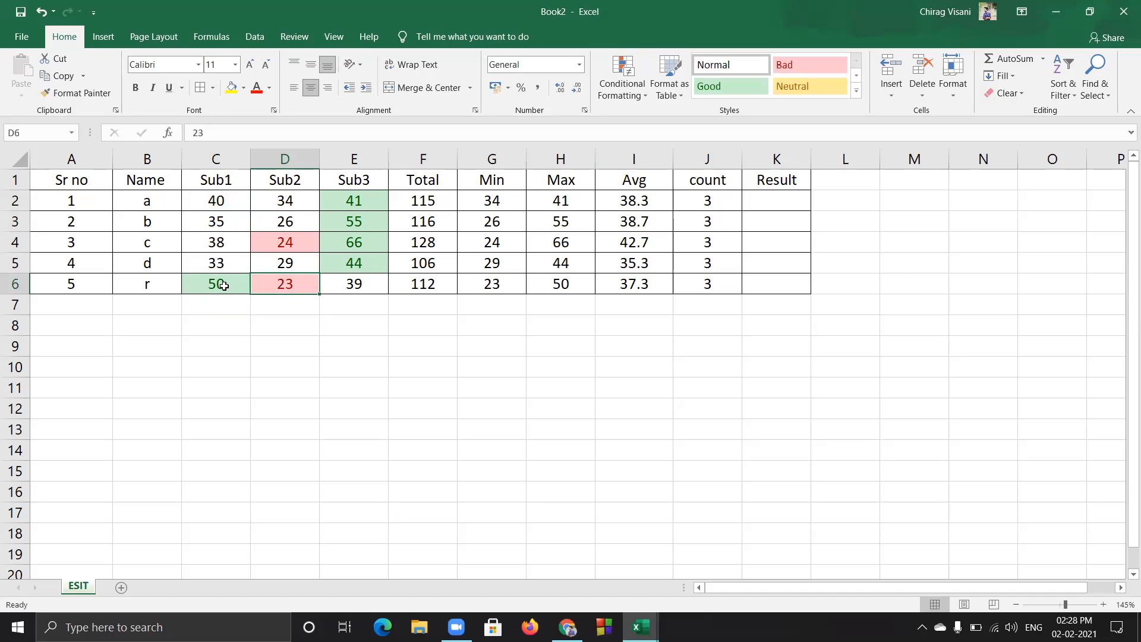
{"action": "type", "text": "41"}
{"action": "key", "text": "Up"}
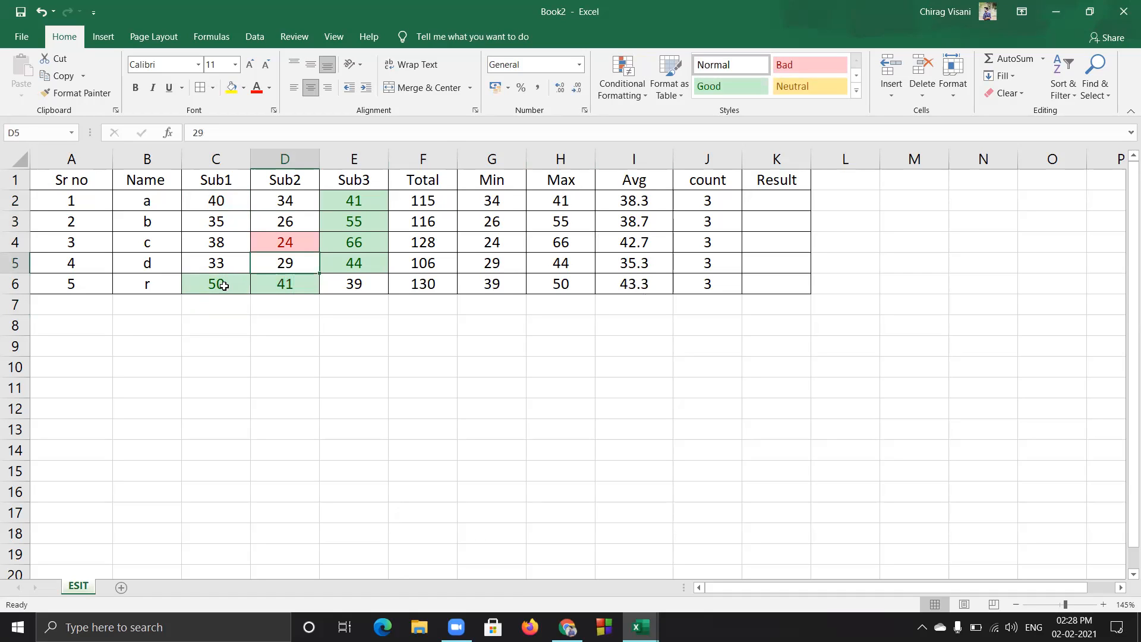
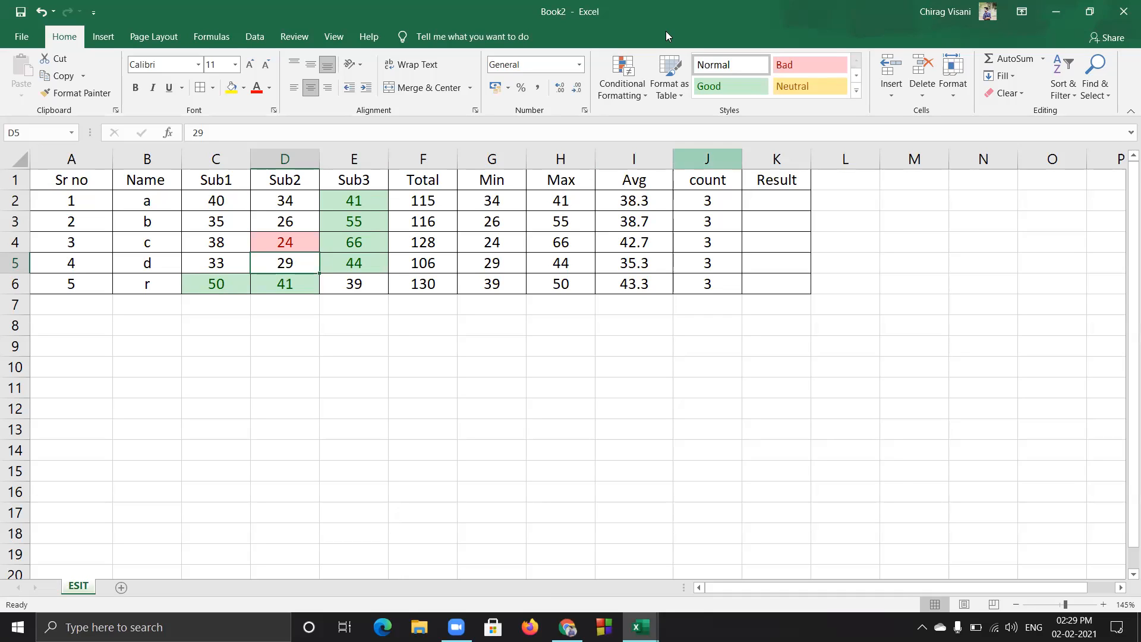
Set up a Between highlight rule for cell D5 with limits of 30 and 40
{"action": "left_click", "coordinate": [666, 31]}
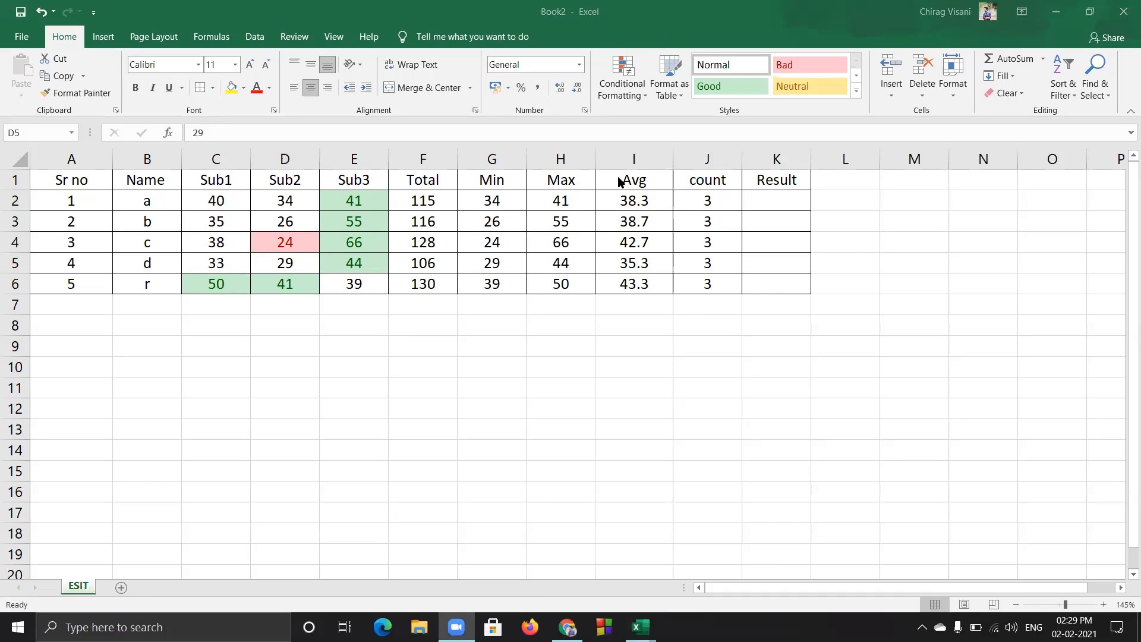
{"action": "left_click", "coordinate": [621, 89]}
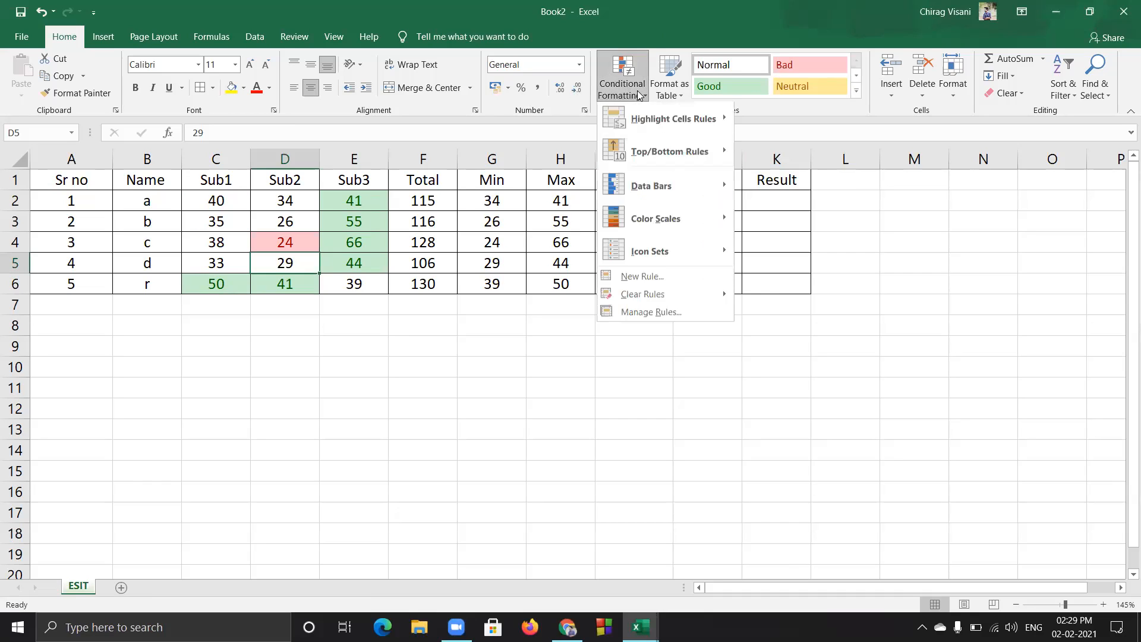
{"action": "mouse_move", "coordinate": [696, 129]}
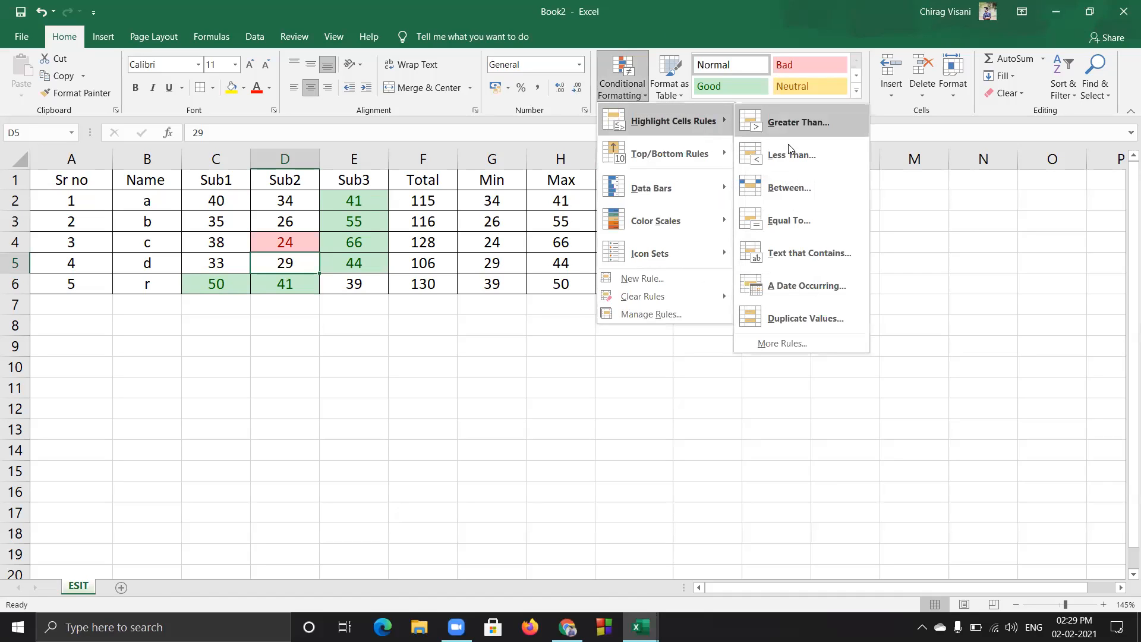
{"action": "left_click", "coordinate": [812, 188]}
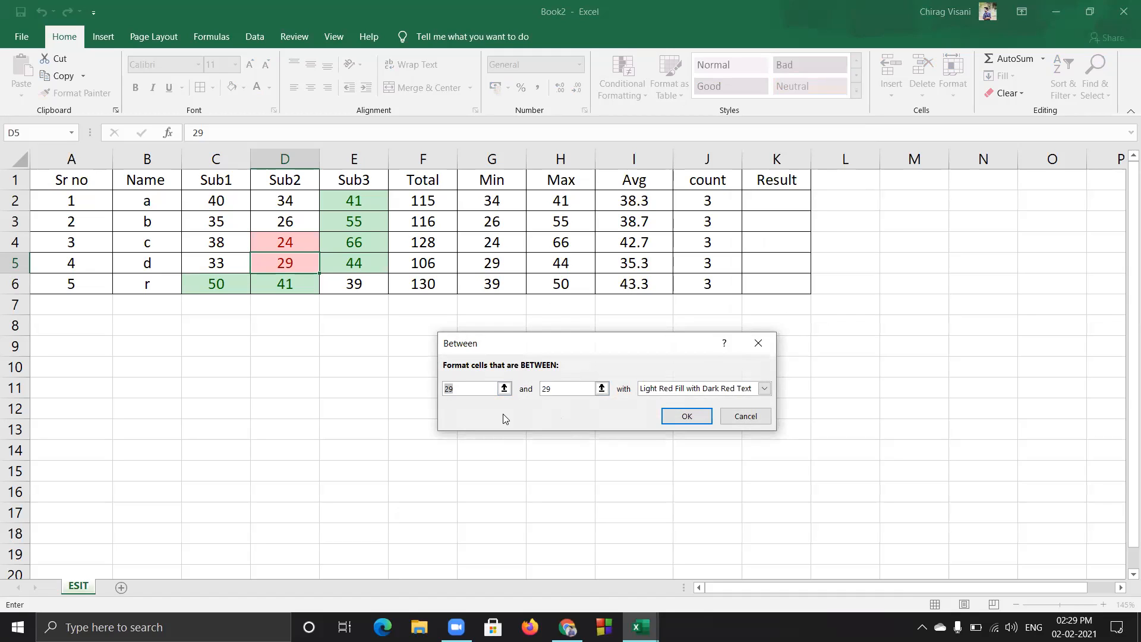
{"action": "type", "text": "30"}
{"action": "key", "text": "Tab"}
{"action": "type", "text": "40"}
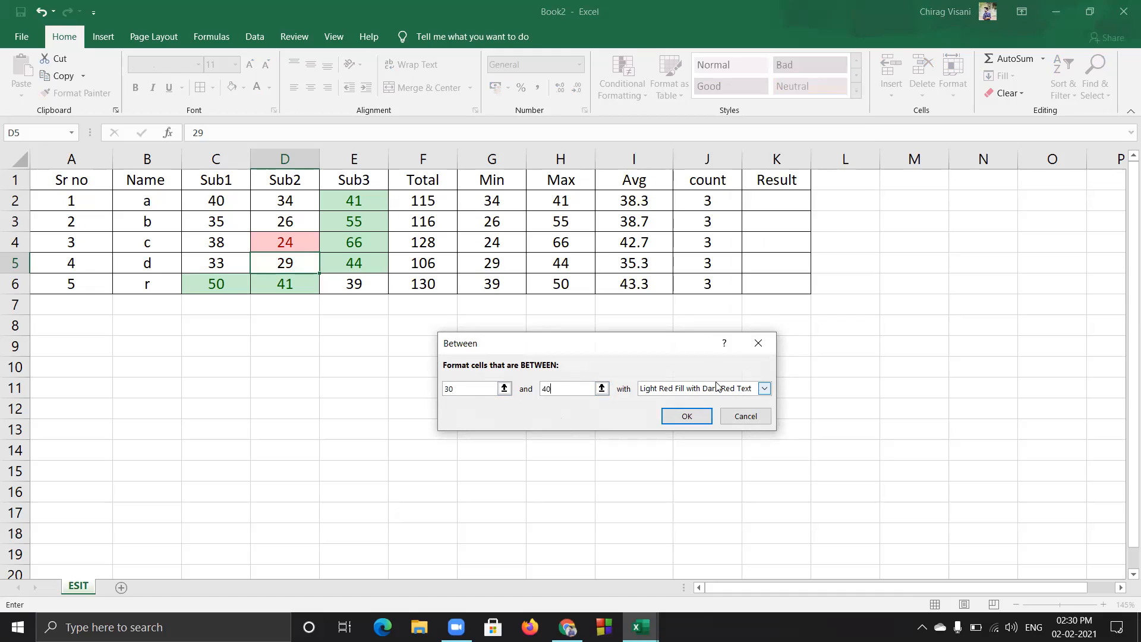
Give the D5 Between rule a custom format with a gold font colour and apply it
{"action": "left_click", "coordinate": [764, 390]}
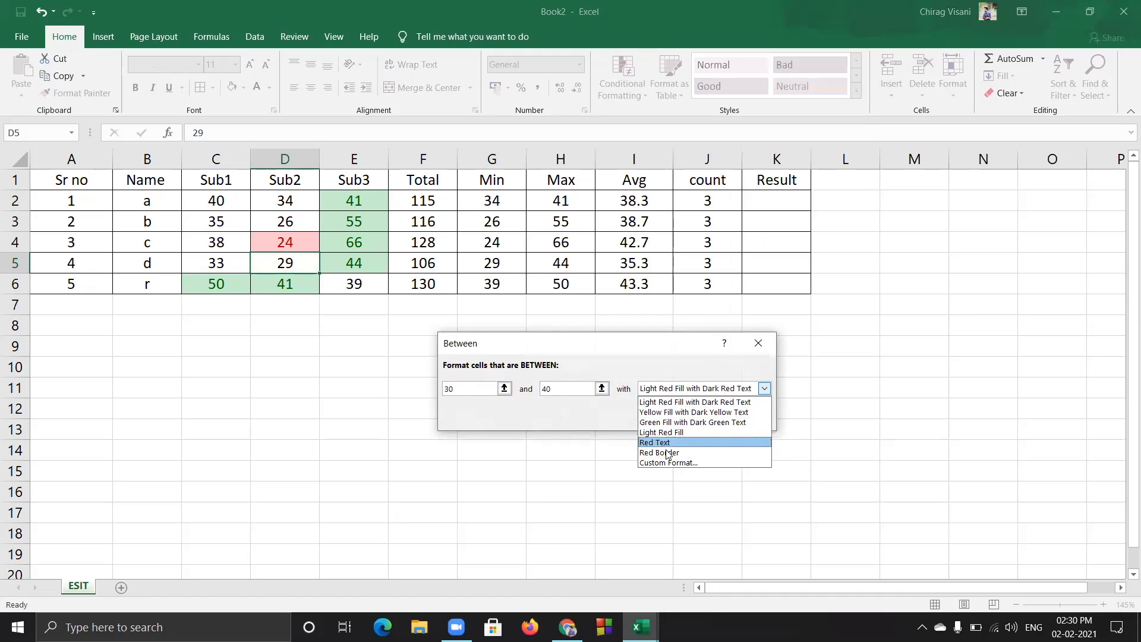
{"action": "left_click", "coordinate": [681, 463]}
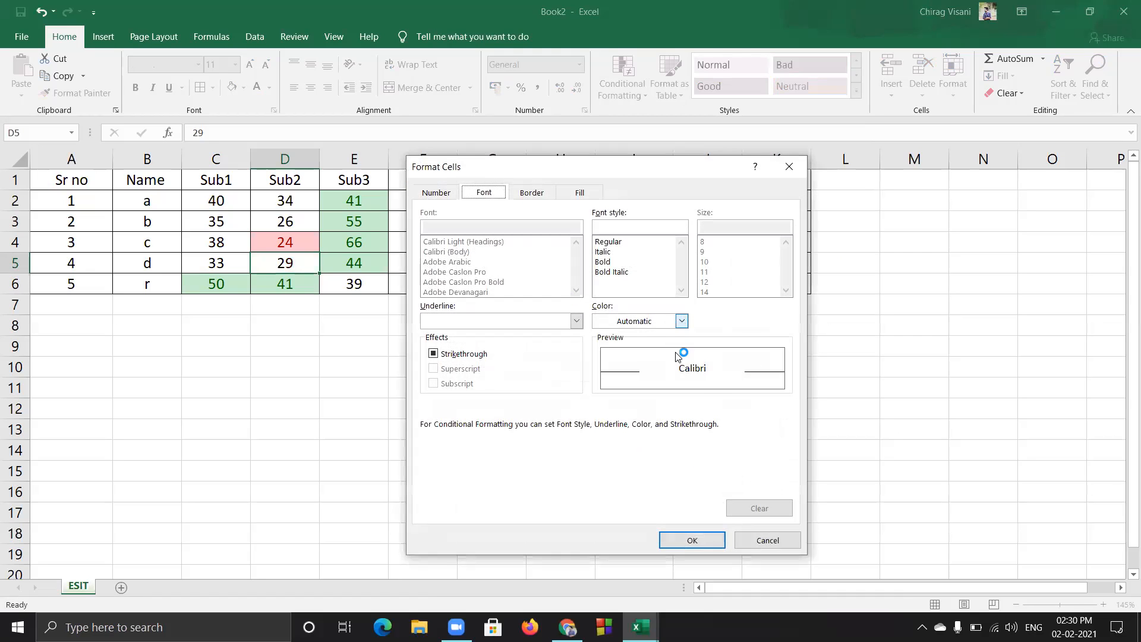
{"action": "left_click", "coordinate": [684, 321]}
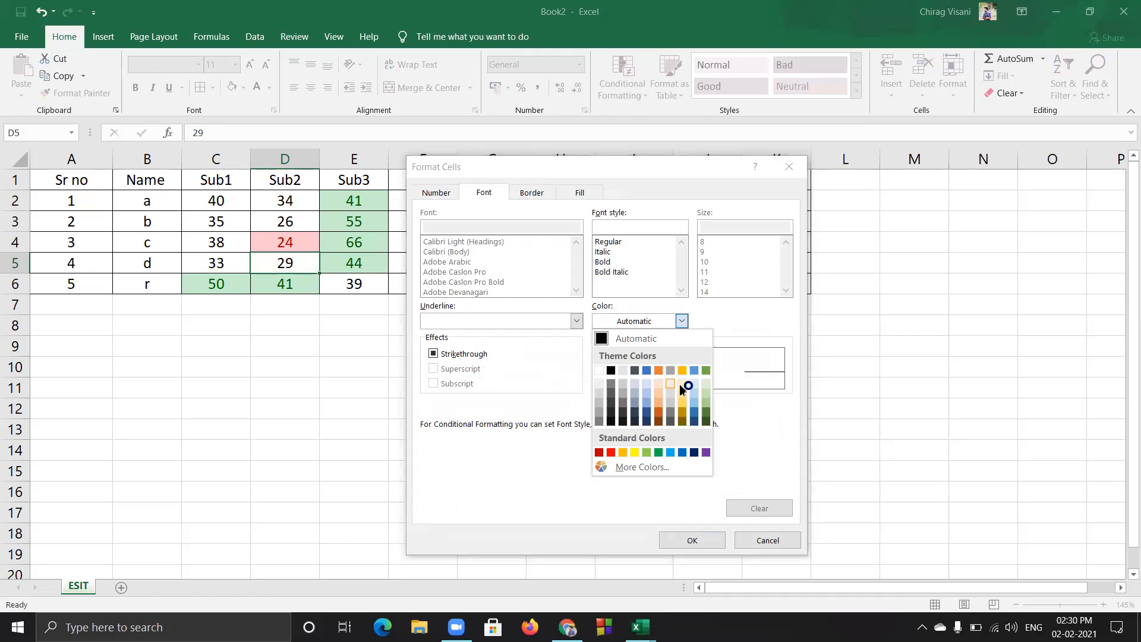
{"action": "left_click", "coordinate": [683, 403]}
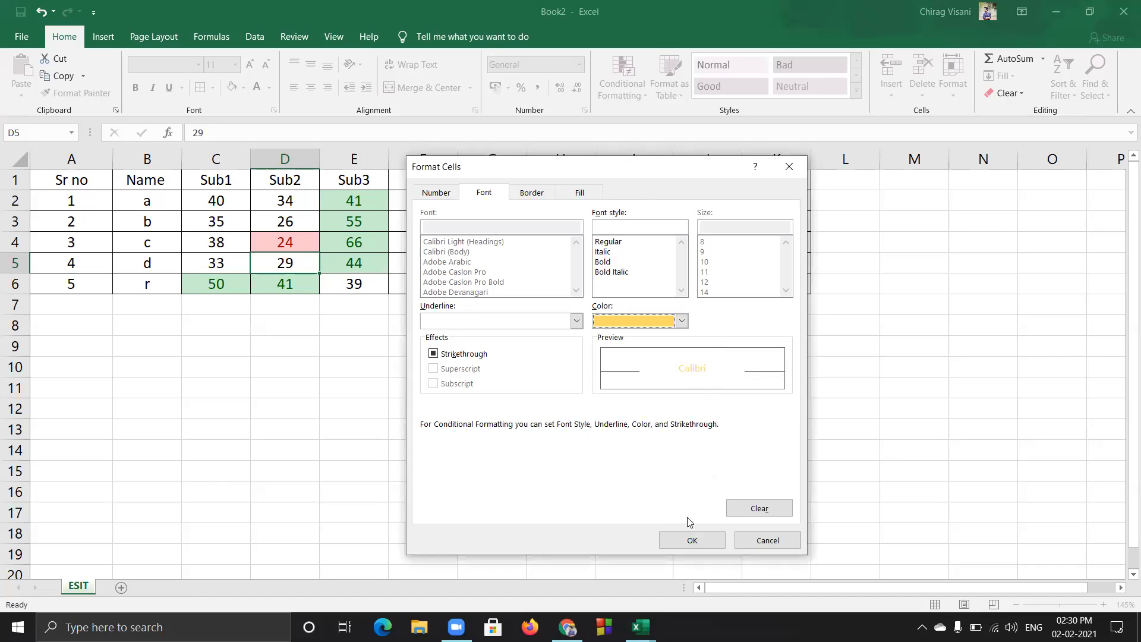
{"action": "left_click", "coordinate": [705, 543]}
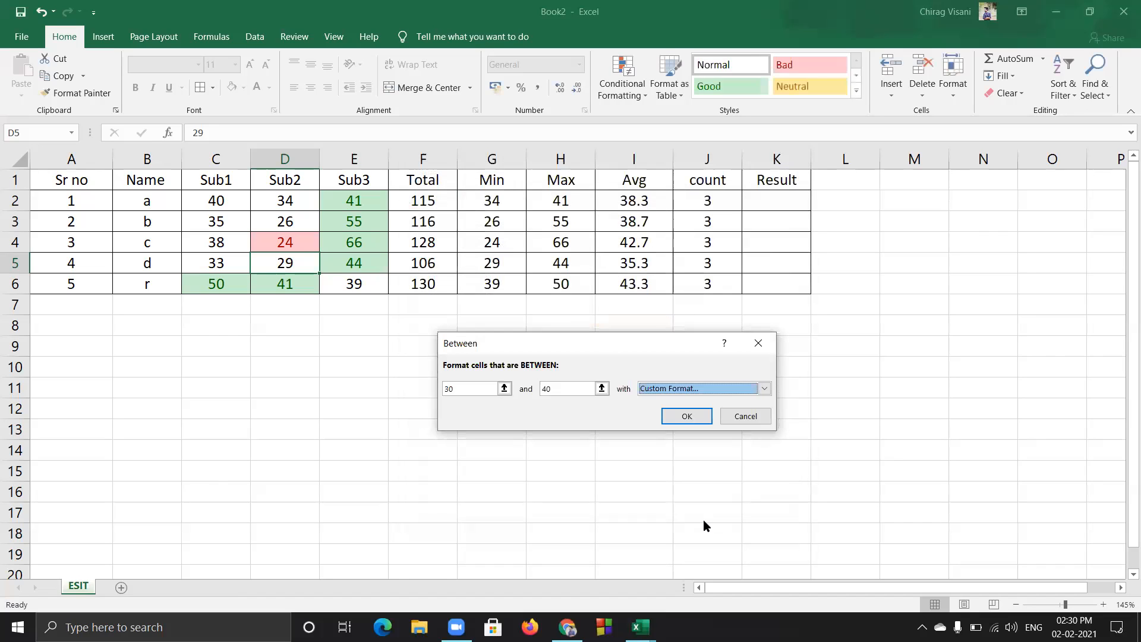
{"action": "left_click", "coordinate": [699, 412]}
Set up a Between highlight rule for all subject marks in C2:E6 with limits of 30 and 40
{"action": "left_click", "coordinate": [324, 247]}
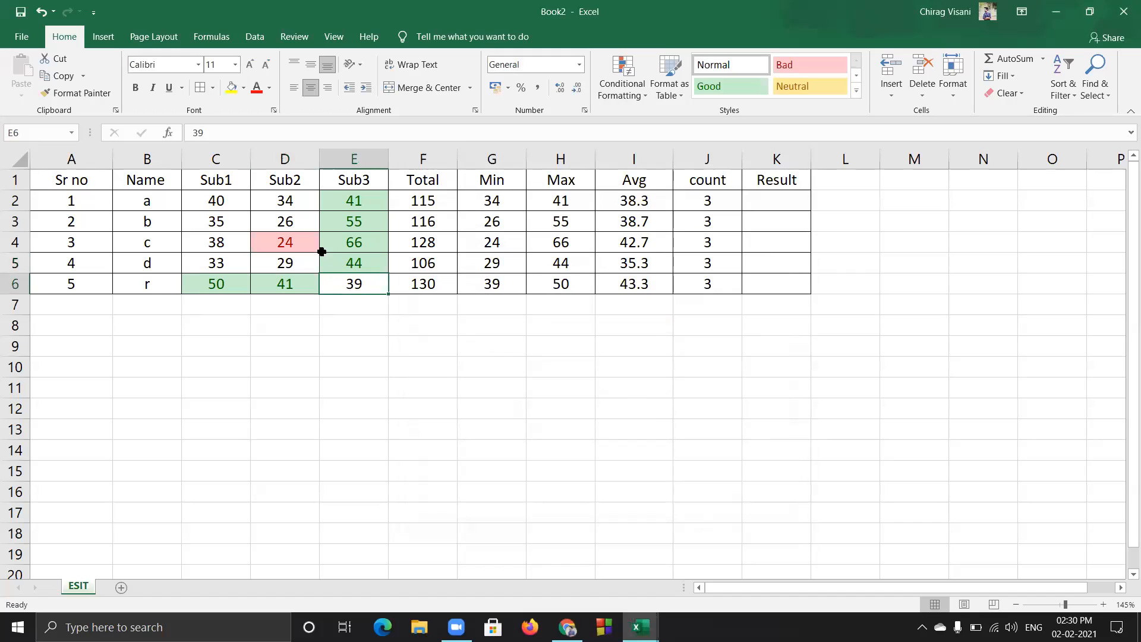
{"action": "left_click_drag", "start_coordinate": [231, 199], "coordinate": [348, 286]}
{"action": "left_click", "coordinate": [623, 80]}
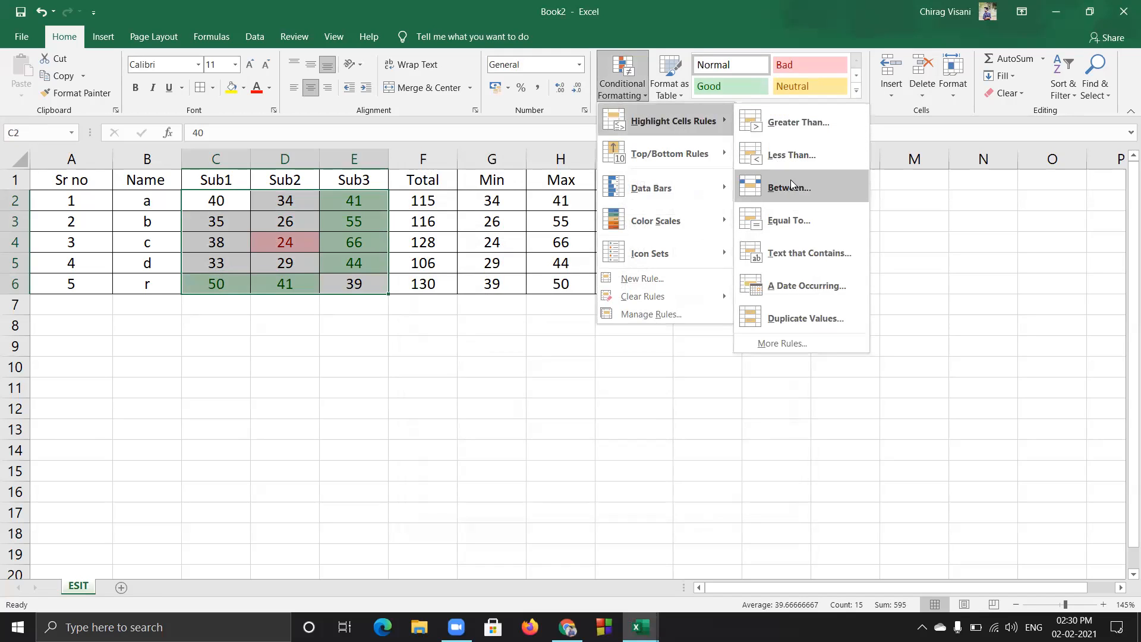
{"action": "left_click", "coordinate": [775, 255]}
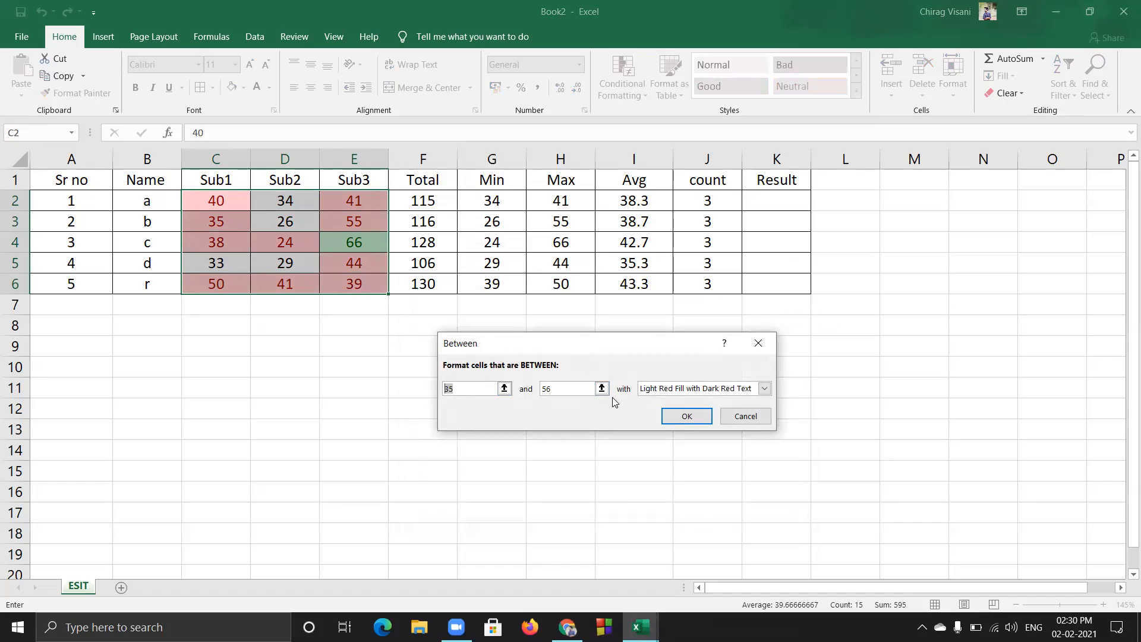
{"action": "type", "text": "30"}
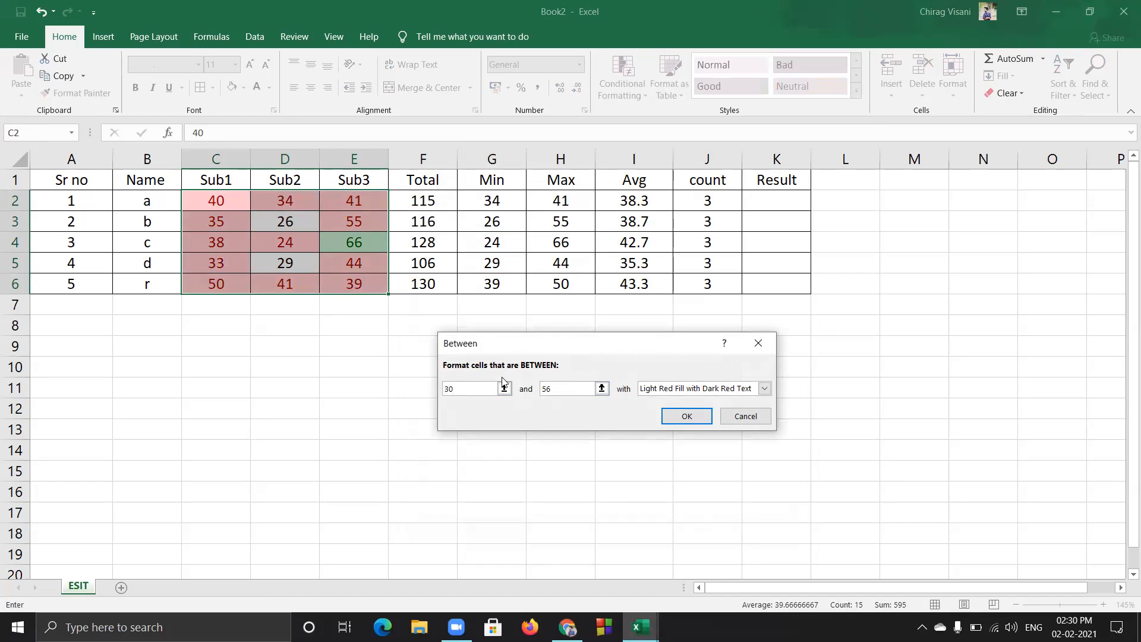
{"action": "key", "text": "Tab"}
{"action": "type", "text": "40"}
Give the C2:E6 Between rule a custom format with a gold font colour and apply it
{"action": "left_click", "coordinate": [765, 389]}
{"action": "left_click", "coordinate": [698, 461]}
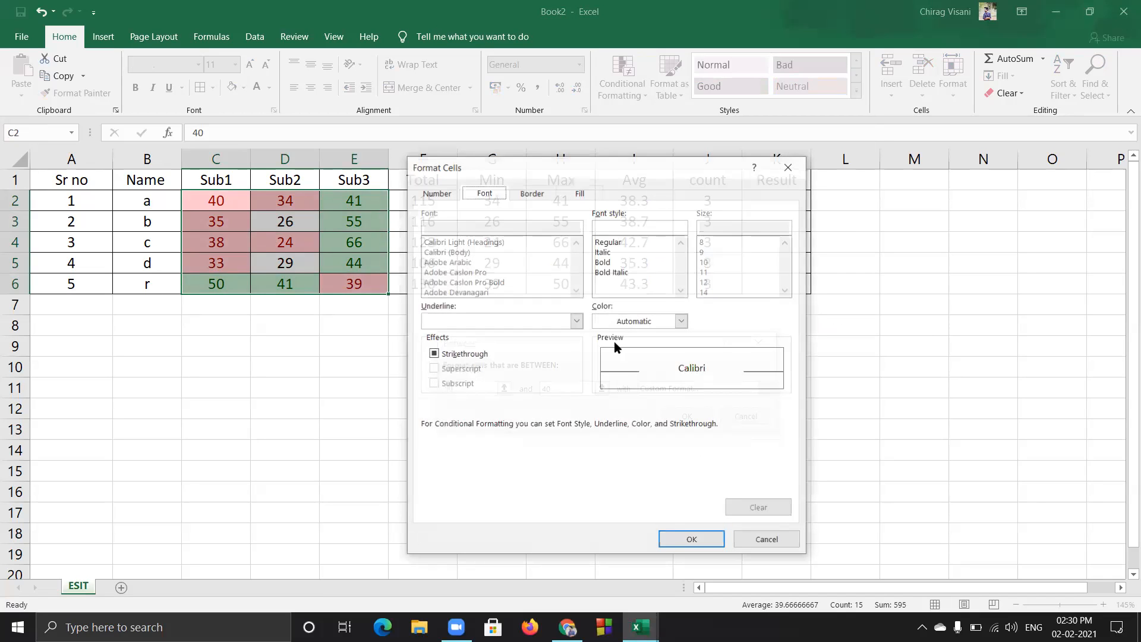
{"action": "left_click", "coordinate": [682, 321]}
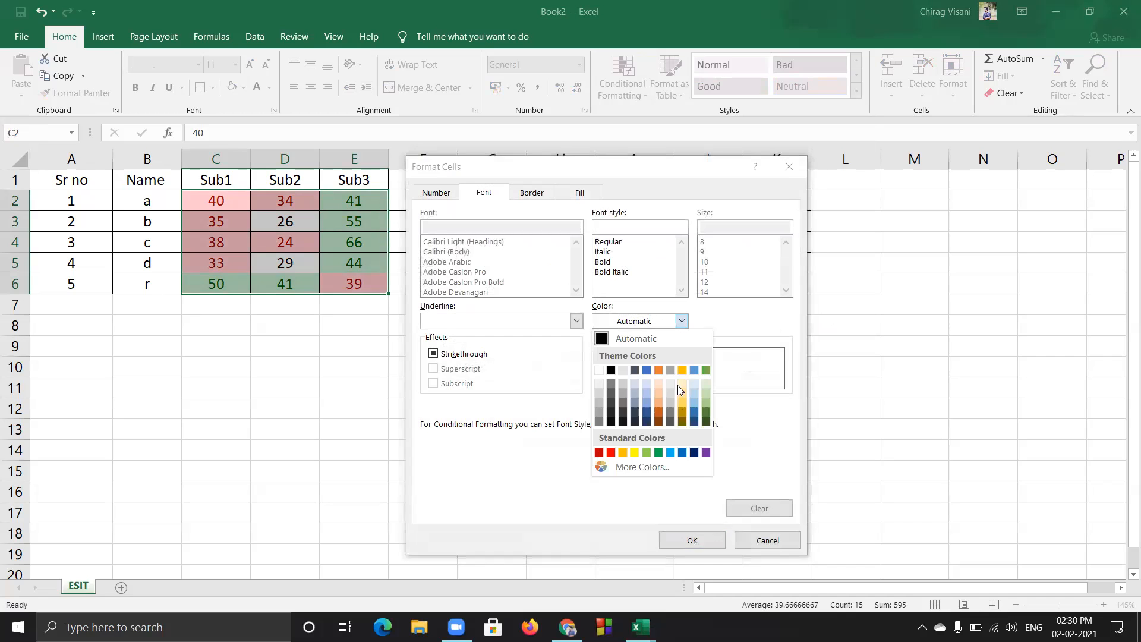
{"action": "left_click", "coordinate": [682, 410]}
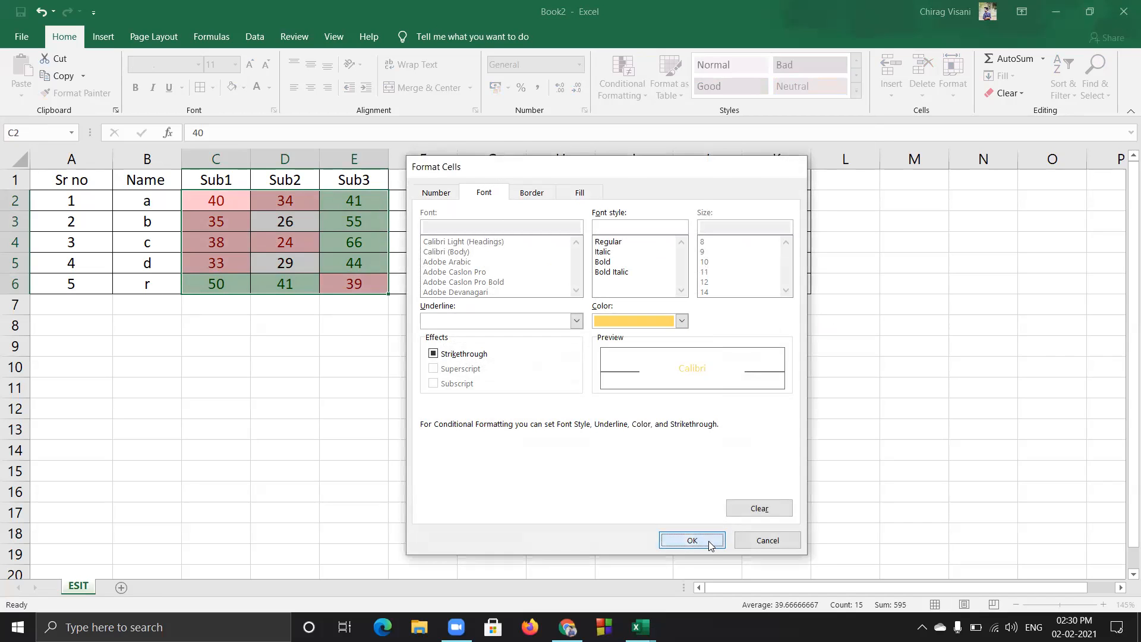
{"action": "left_click", "coordinate": [692, 539]}
{"action": "left_click", "coordinate": [686, 416]}
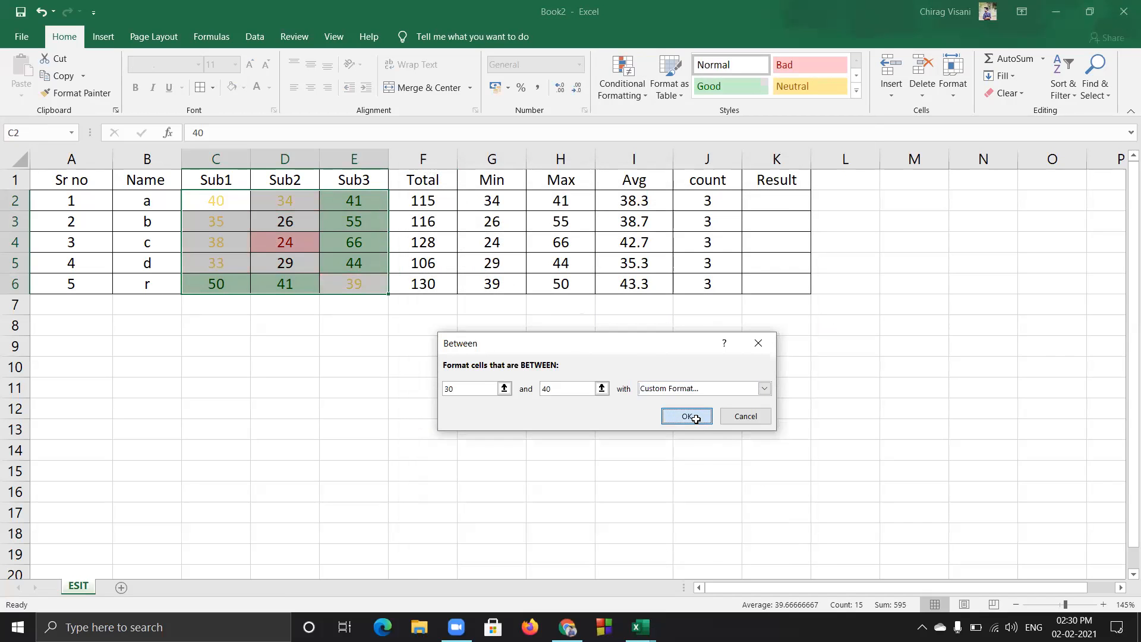
Examine how individual marks in the Sub1, Sub2 and Sub3 columns are highlighted by the rules
{"action": "left_click", "coordinate": [369, 304]}
{"action": "left_click", "coordinate": [221, 204]}
{"action": "left_click", "coordinate": [224, 267]}
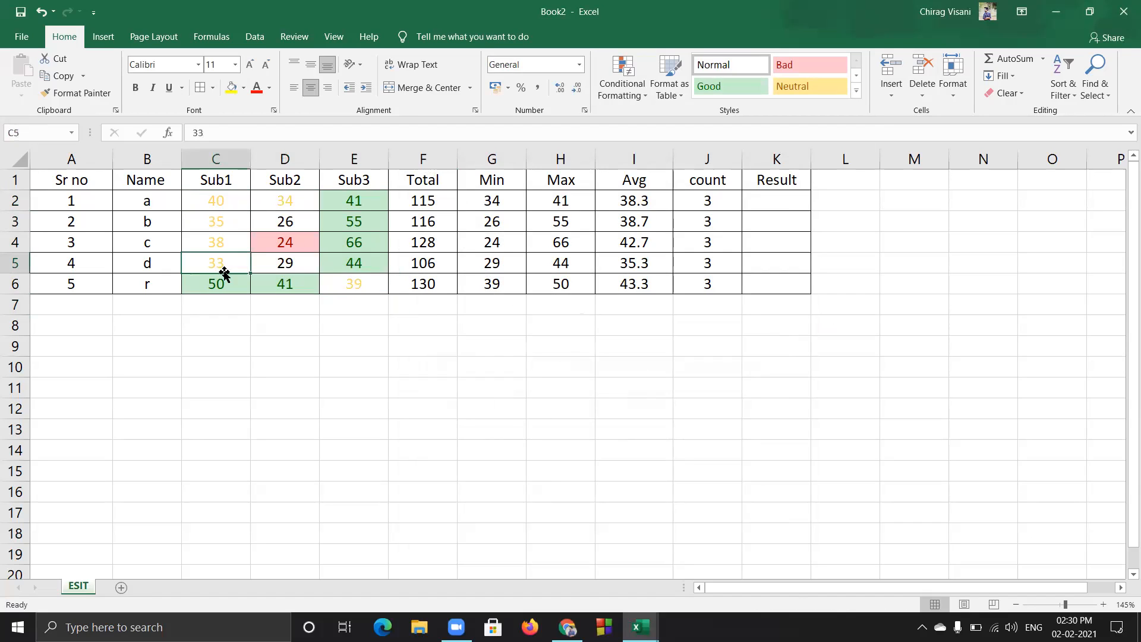
{"action": "left_click", "coordinate": [305, 289]}
{"action": "left_click", "coordinate": [366, 287]}
{"action": "left_click", "coordinate": [376, 260]}
{"action": "left_click", "coordinate": [370, 244]}
{"action": "left_click", "coordinate": [358, 213]}
{"action": "left_click", "coordinate": [356, 204]}
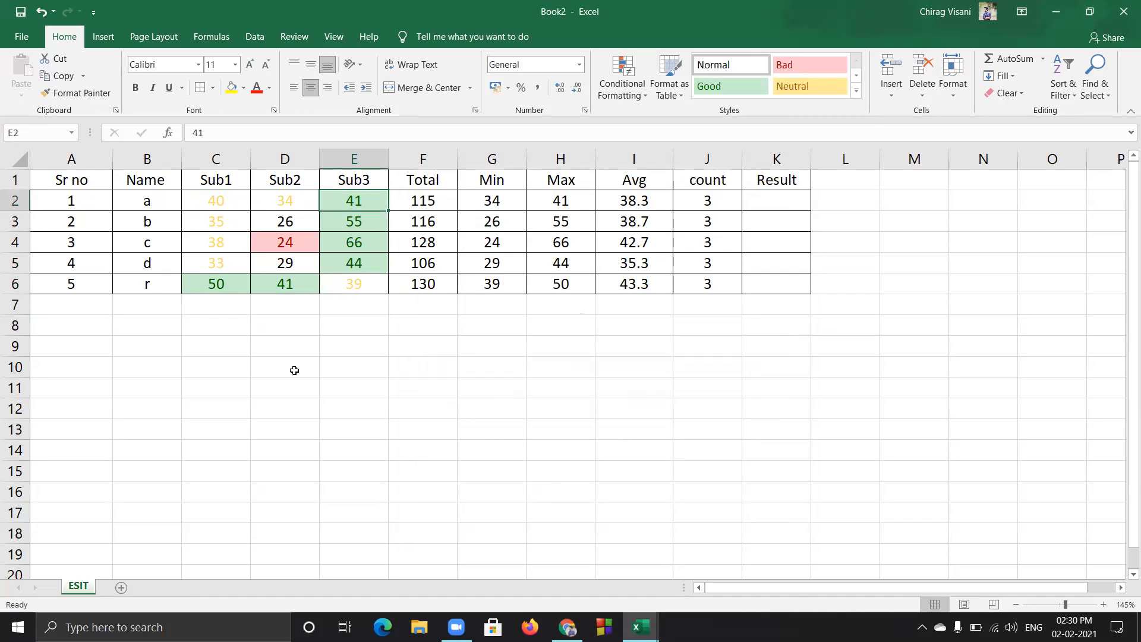
Change the Sub2 mark in D6 to 39
{"action": "left_click", "coordinate": [281, 286]}
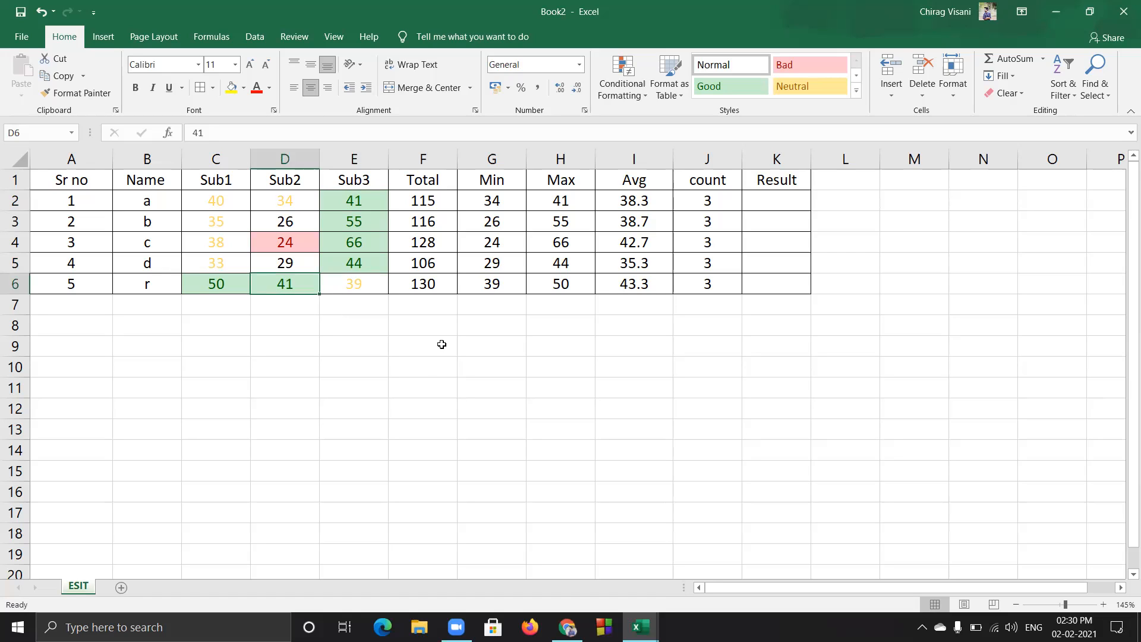
{"action": "type", "text": "39"}
{"action": "key", "text": "Up"}
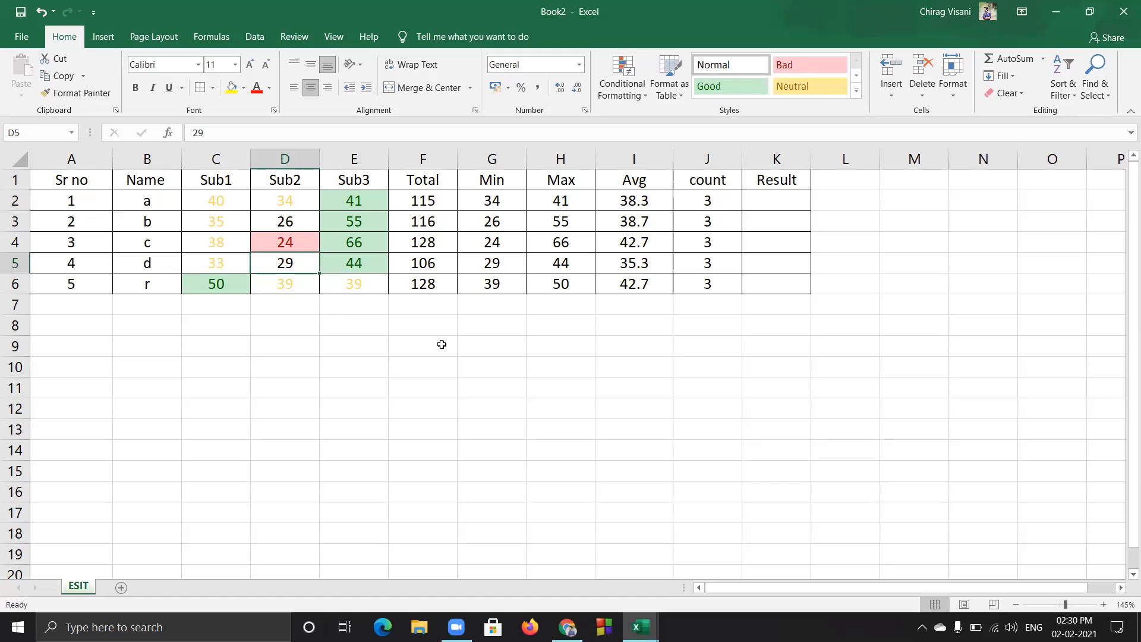
Change the Sub1 mark in C2 to 41
{"action": "key", "text": "Left"}
{"action": "key", "text": "Up"}
{"action": "key", "text": "Up"}
{"action": "key", "text": "Up"}
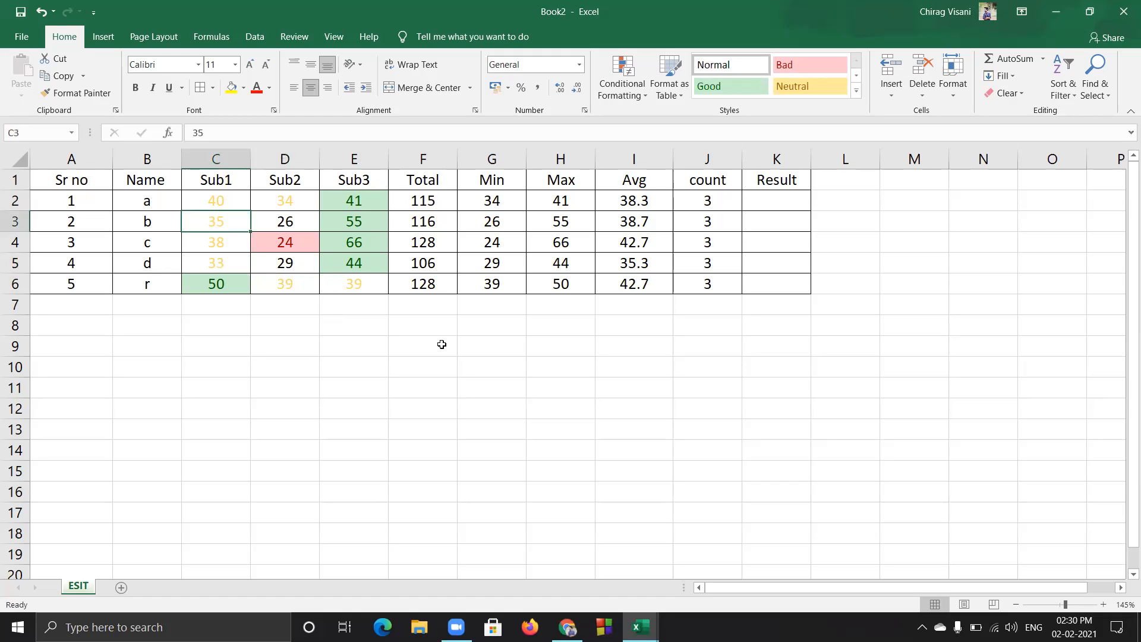
{"action": "key", "text": "Down"}
{"action": "key", "text": "Up"}
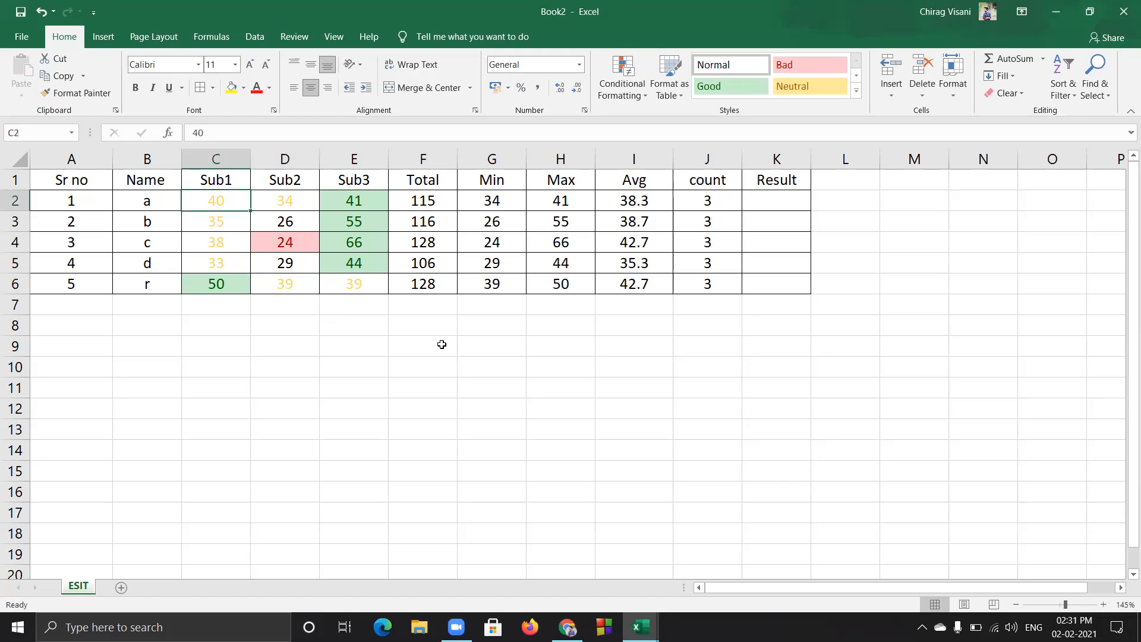
{"action": "type", "text": "40"}
{"action": "key", "text": "BackSpace"}
{"action": "type", "text": "1"}
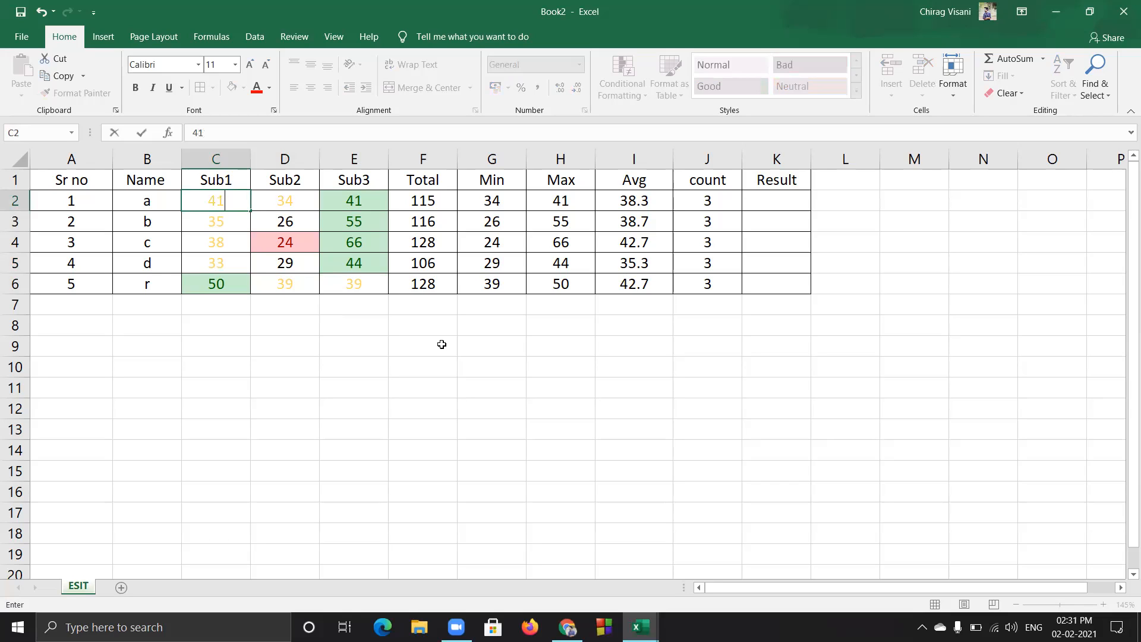
{"action": "key", "text": "Return"}
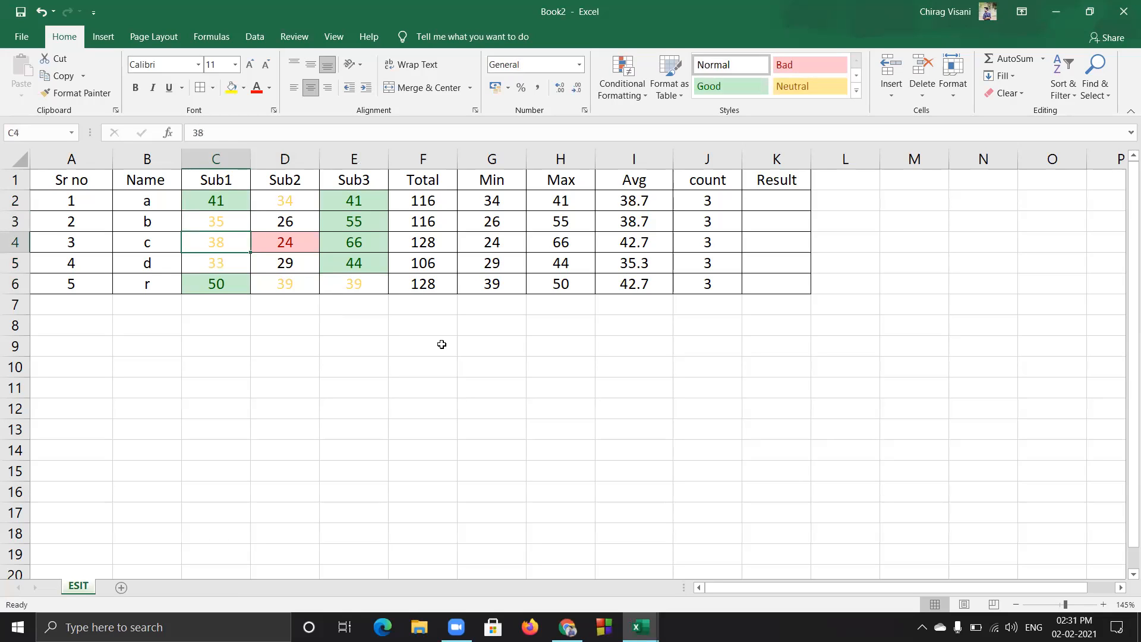
{"action": "key", "text": "Right"}
{"action": "key", "text": "Up"}
{"action": "key", "text": "Right"}
{"action": "key", "text": "Down"}
{"action": "key", "text": "Down"}
{"action": "key", "text": "Down"}
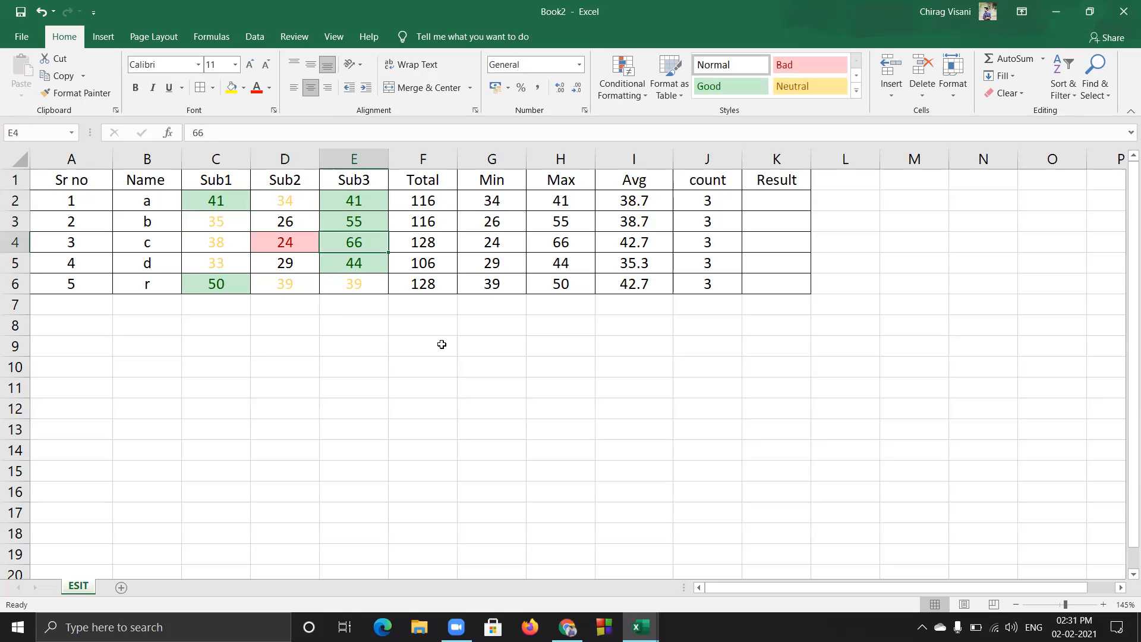
{"action": "key", "text": "Left"}
{"action": "key", "text": "Down"}
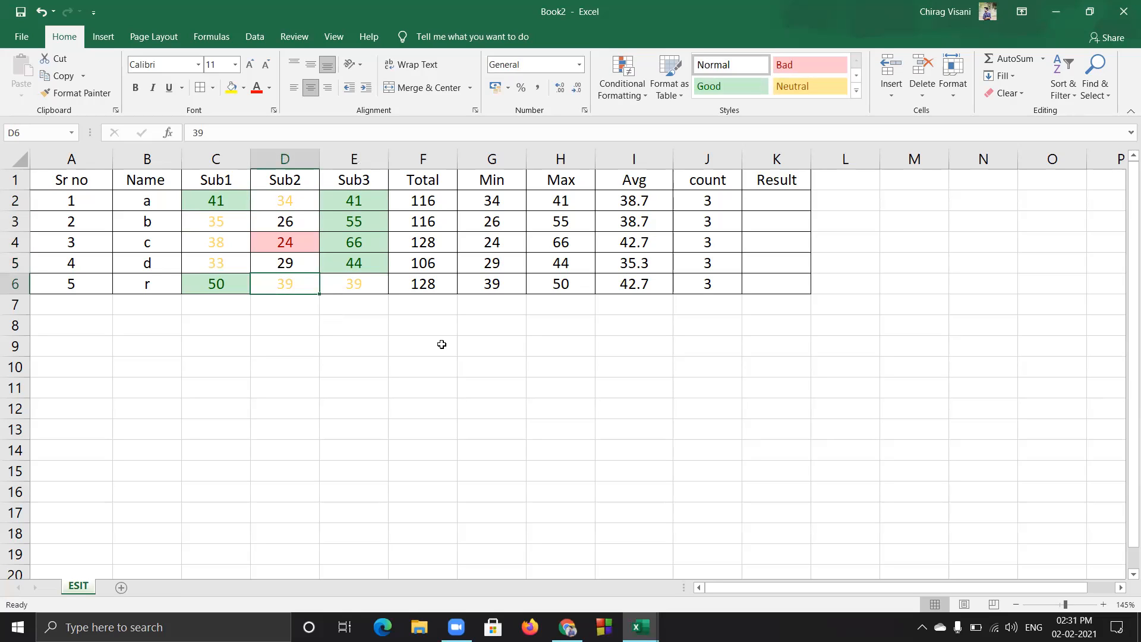
{"action": "left_click", "coordinate": [646, 99]}
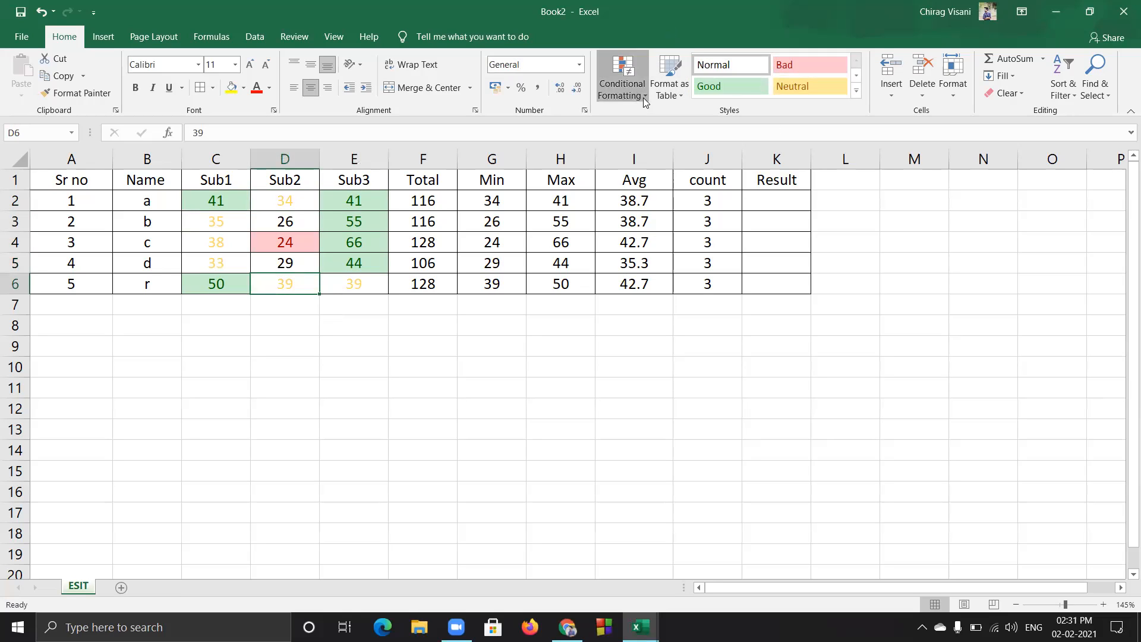
{"action": "mouse_move", "coordinate": [676, 136]}
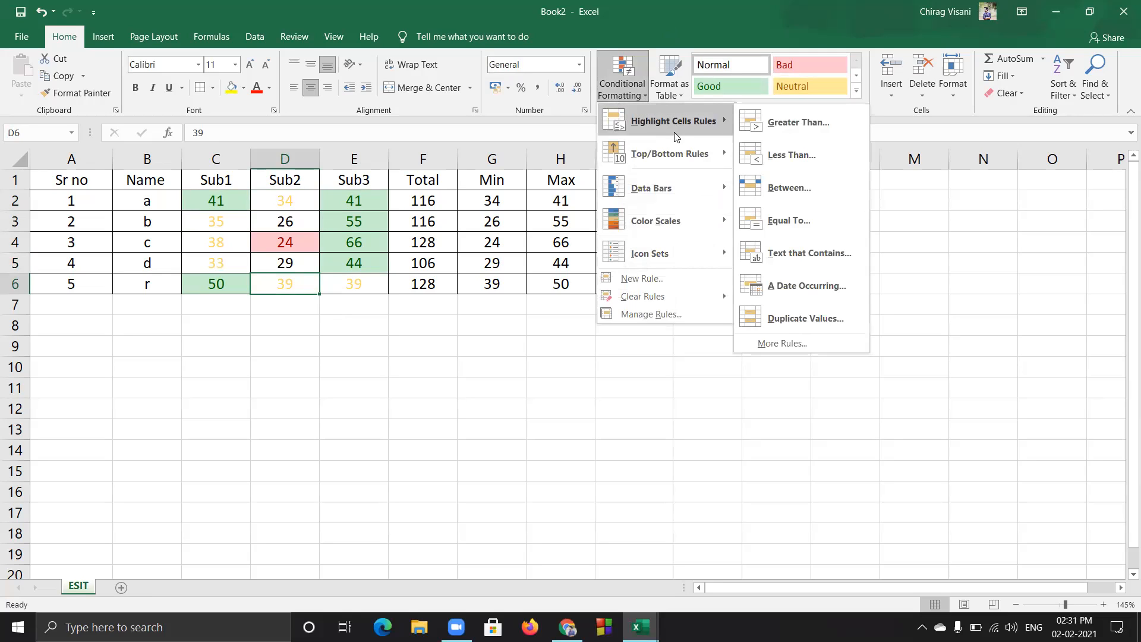
{"action": "left_click", "coordinate": [899, 238]}
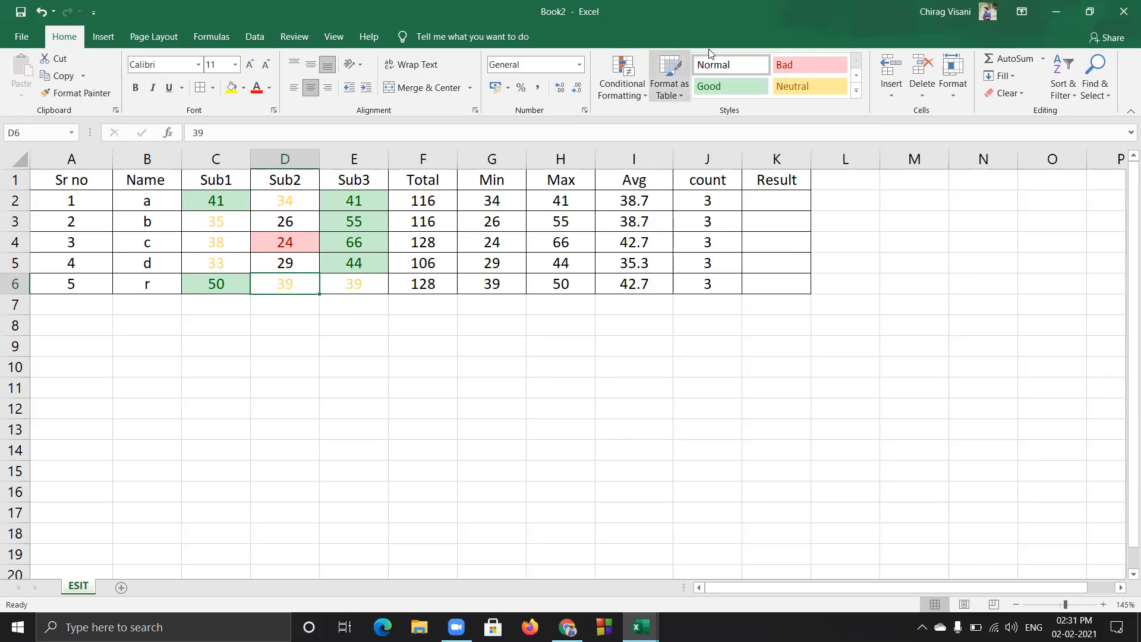
Set up an Equal To highlight rule on the Sub2 mark in D6 with the value 40
{"action": "left_click", "coordinate": [629, 97]}
{"action": "mouse_move", "coordinate": [710, 122]}
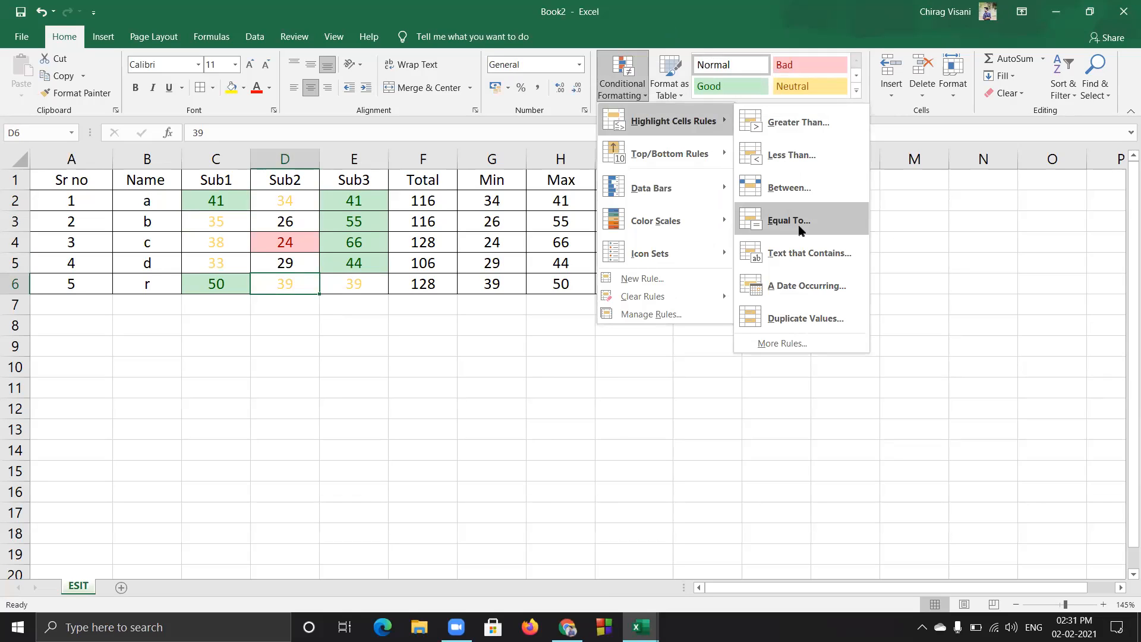
{"action": "left_click", "coordinate": [789, 221]}
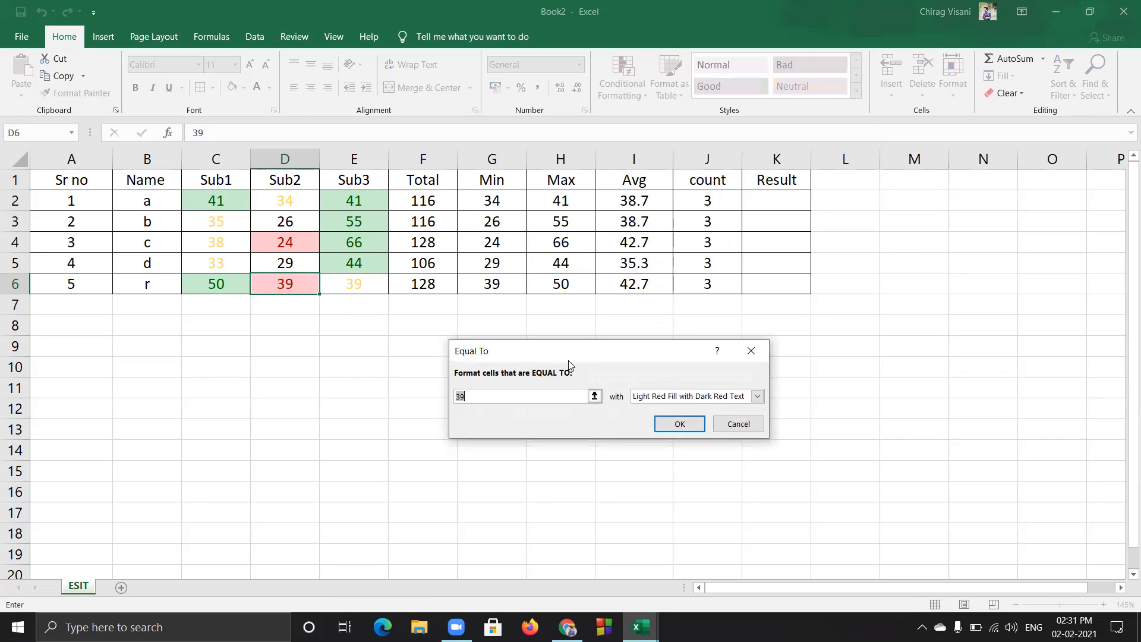
{"action": "left_click_drag", "start_coordinate": [569, 361], "coordinate": [488, 330]}
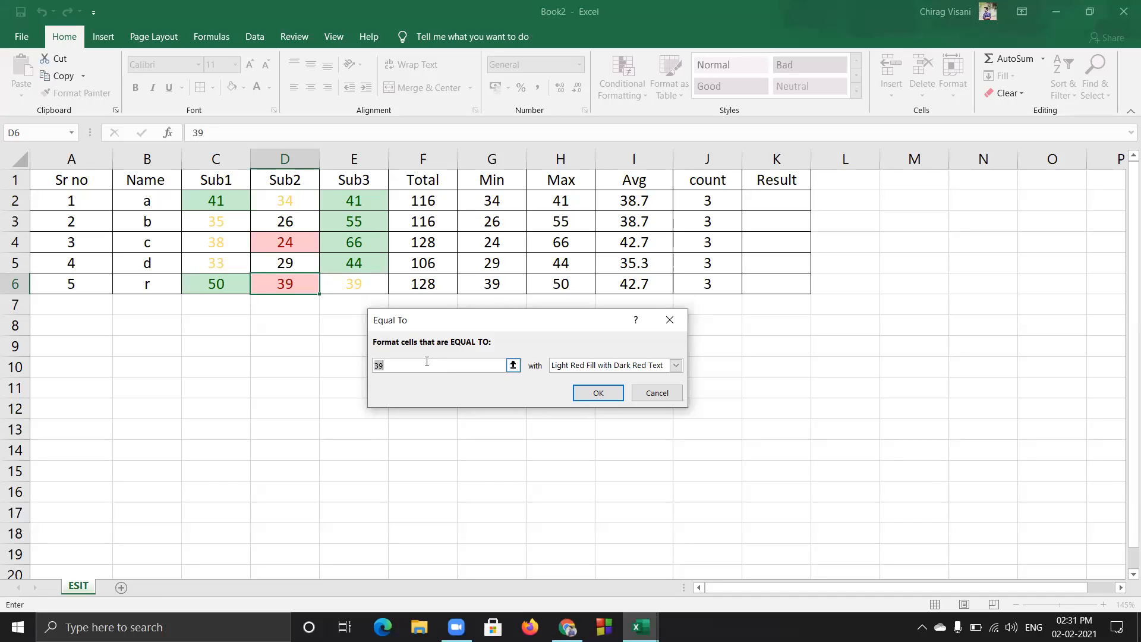
{"action": "type", "text": "40"}
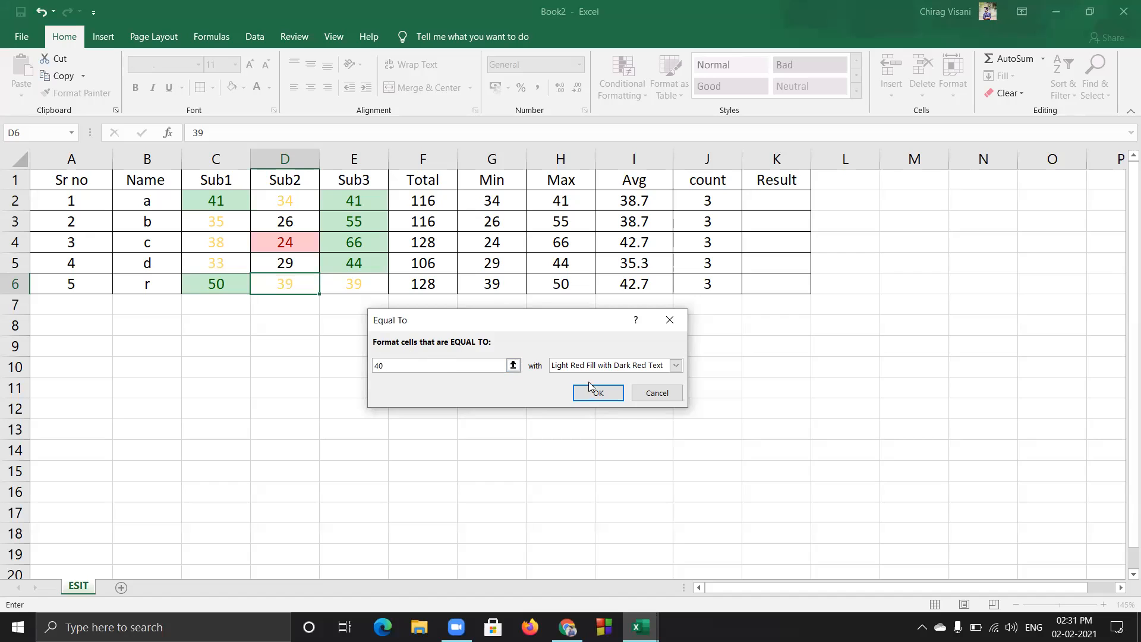
Give the D6 Equal To rule a custom format with a dark blue font colour and apply it
{"action": "left_click", "coordinate": [676, 365]}
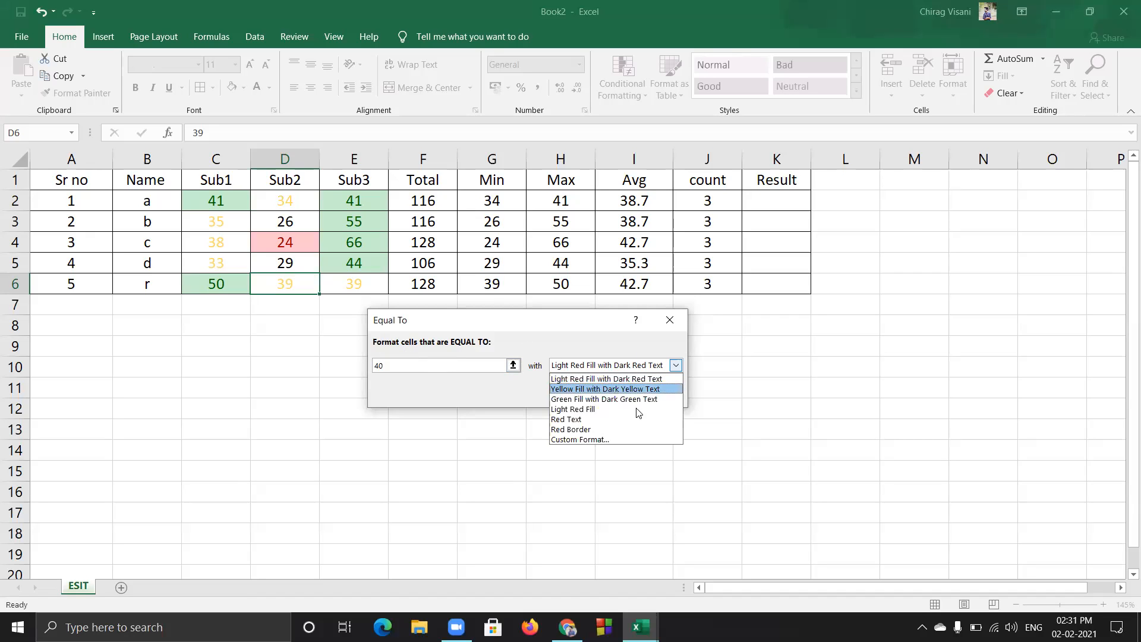
{"action": "left_click", "coordinate": [611, 440]}
{"action": "left_click", "coordinate": [681, 324]}
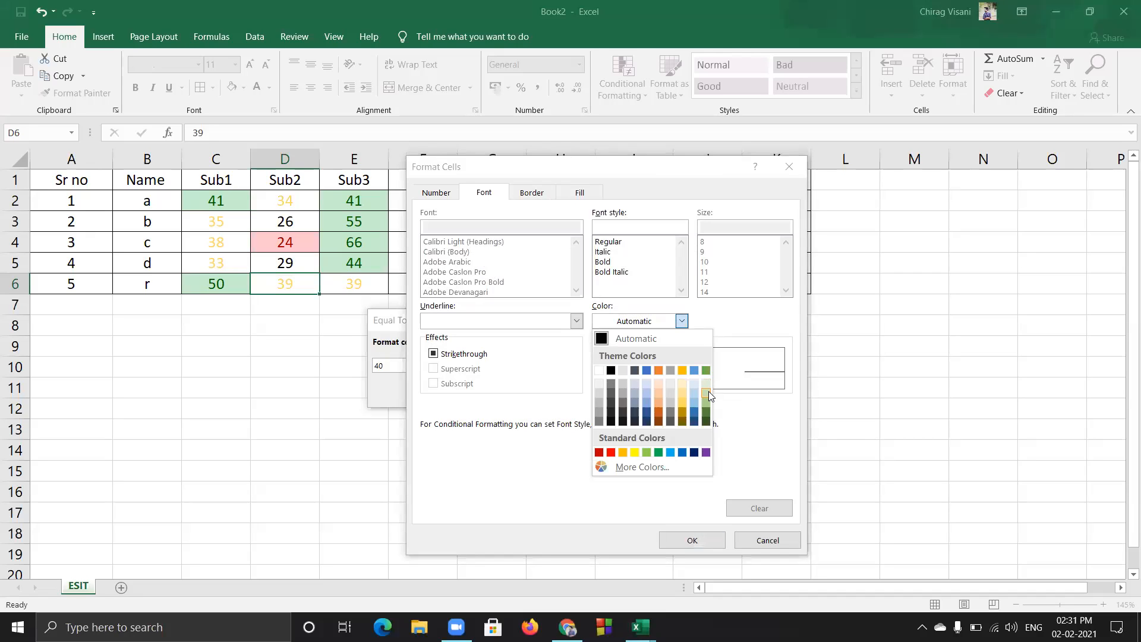
{"action": "left_click", "coordinate": [647, 411]}
{"action": "left_click", "coordinate": [703, 545]}
{"action": "left_click", "coordinate": [600, 391]}
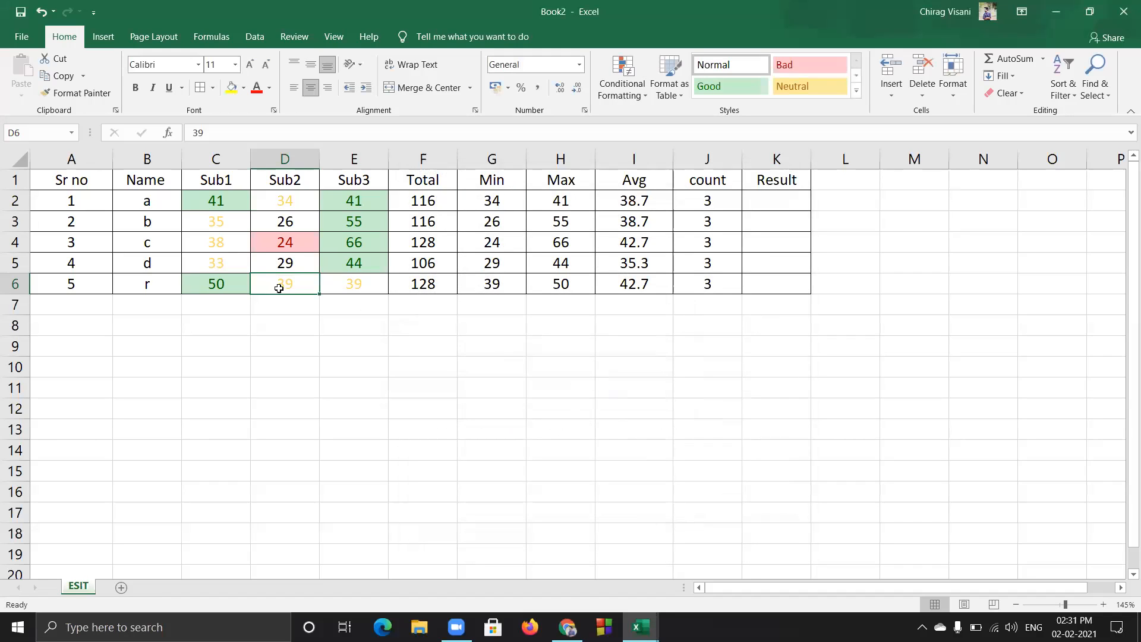
Change the Sub3 mark in E6 to 40
{"action": "left_click", "coordinate": [355, 289]}
{"action": "type", "text": "40"}
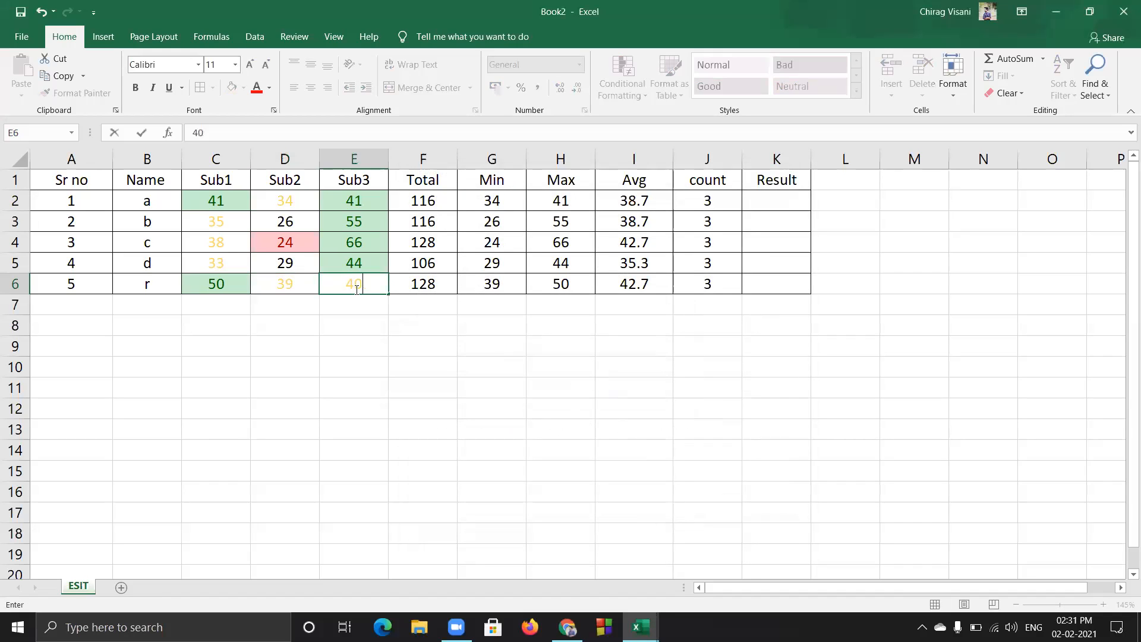
{"action": "key", "text": "Up"}
{"action": "key", "text": "Down"}
{"action": "key", "text": "Up"}
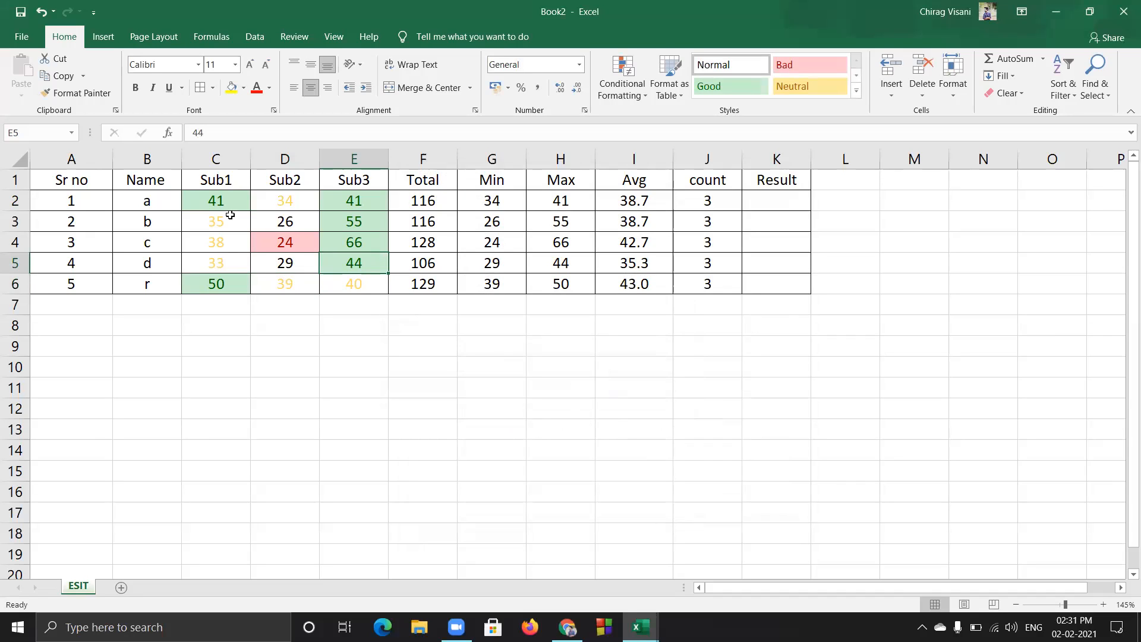
Set up an Equal To highlight rule on all subject marks in C2:E6 with the value 40
{"action": "left_click_drag", "start_coordinate": [231, 206], "coordinate": [338, 284]}
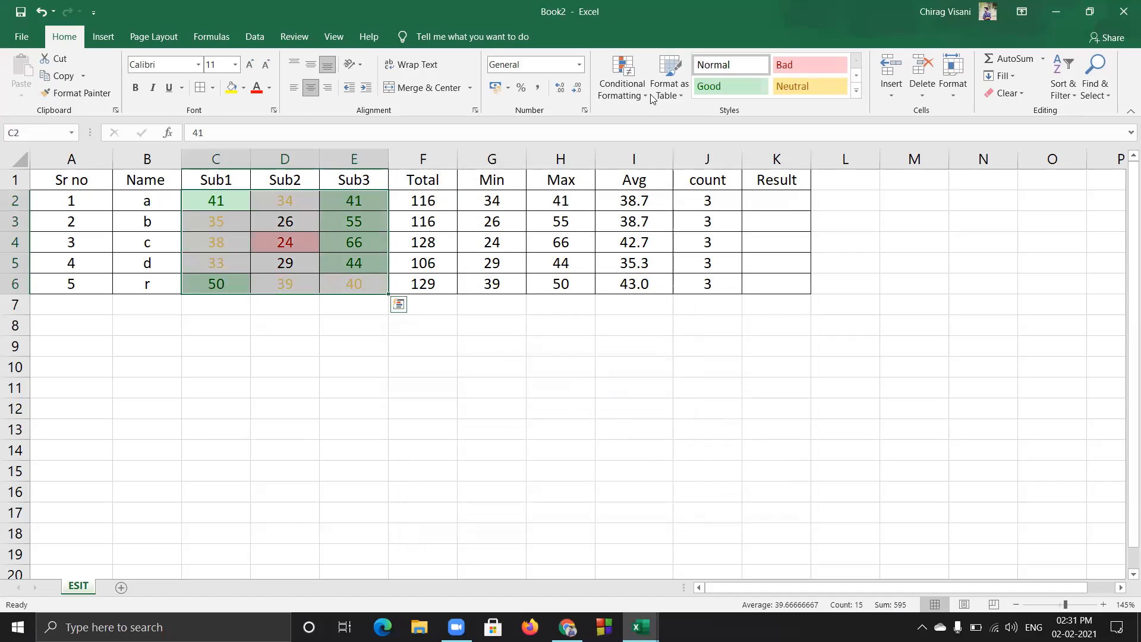
{"action": "left_click", "coordinate": [626, 95]}
{"action": "mouse_move", "coordinate": [710, 127]}
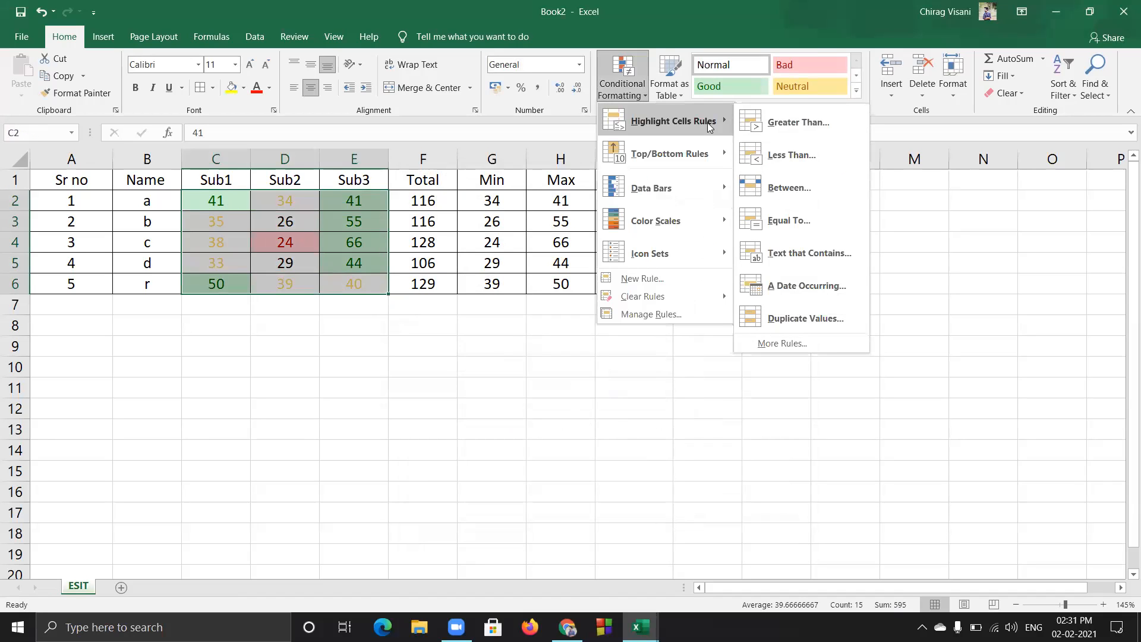
{"action": "left_click", "coordinate": [823, 221]}
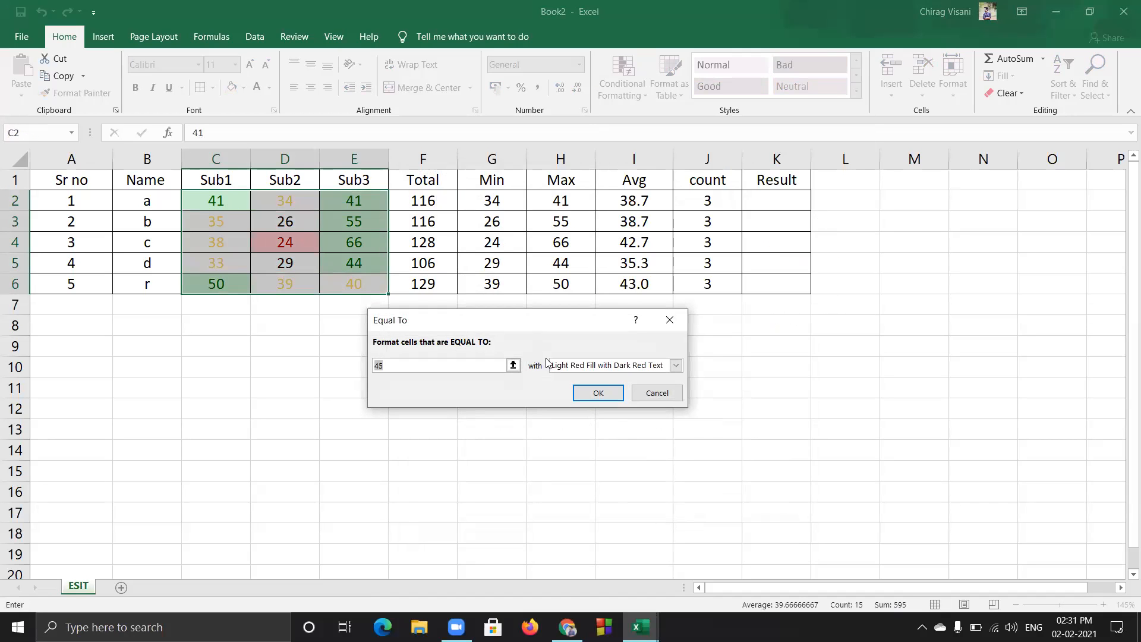
{"action": "key", "text": "BackSpace"}
{"action": "type", "text": "40"}
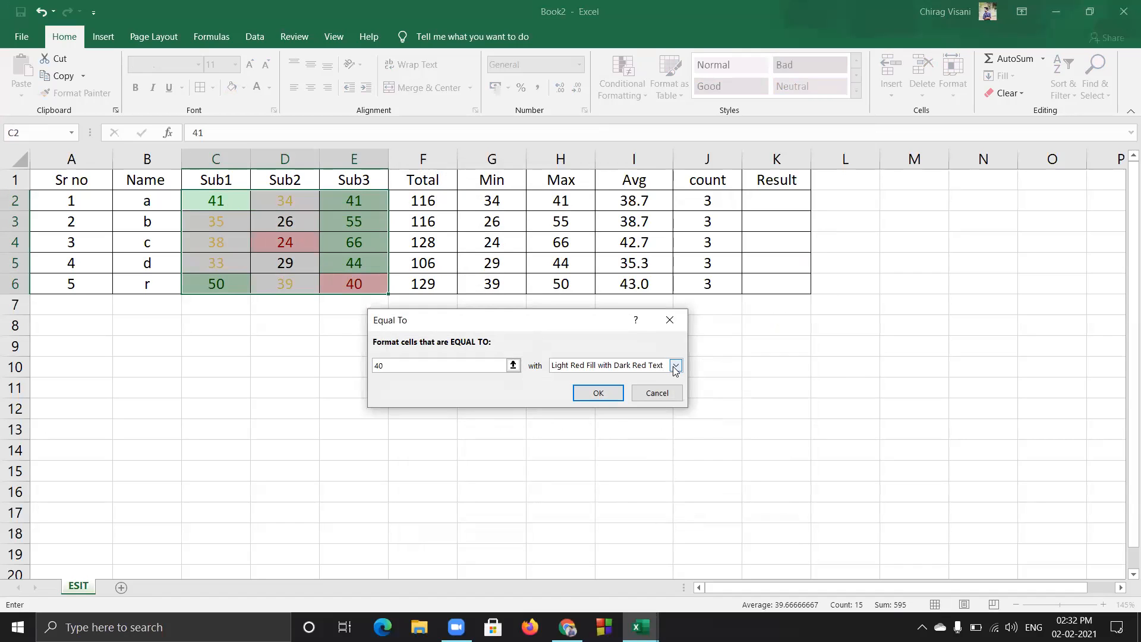
Give the C2:E6 Equal To rule a custom format with a blue font colour and apply it
{"action": "left_click", "coordinate": [675, 365]}
{"action": "left_click", "coordinate": [620, 440]}
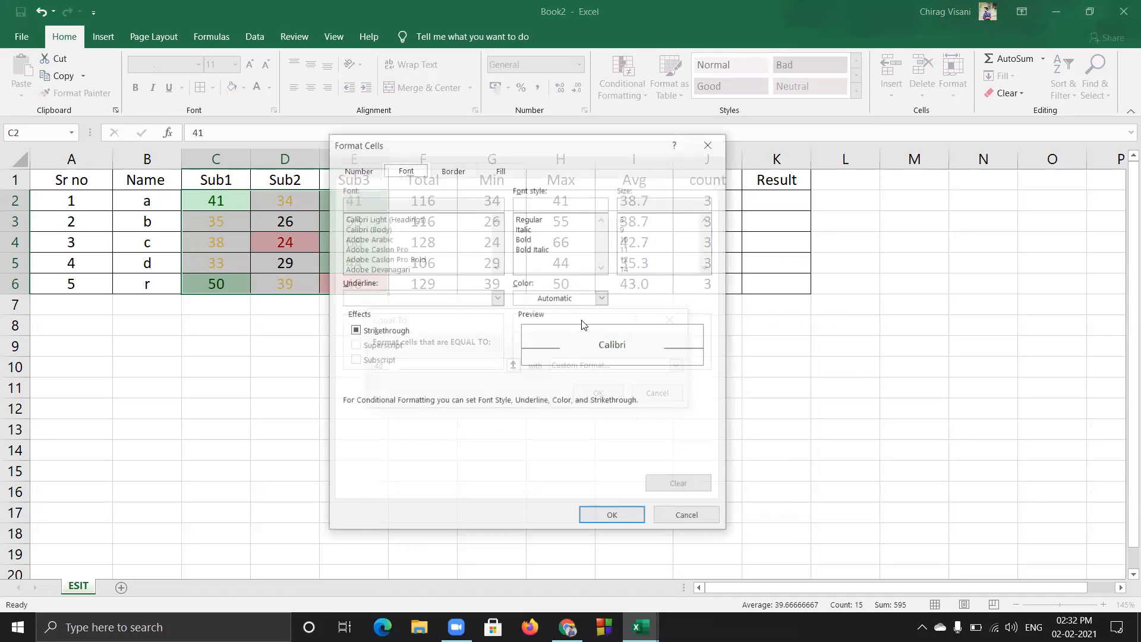
{"action": "left_click", "coordinate": [602, 298]}
{"action": "left_click", "coordinate": [572, 345]}
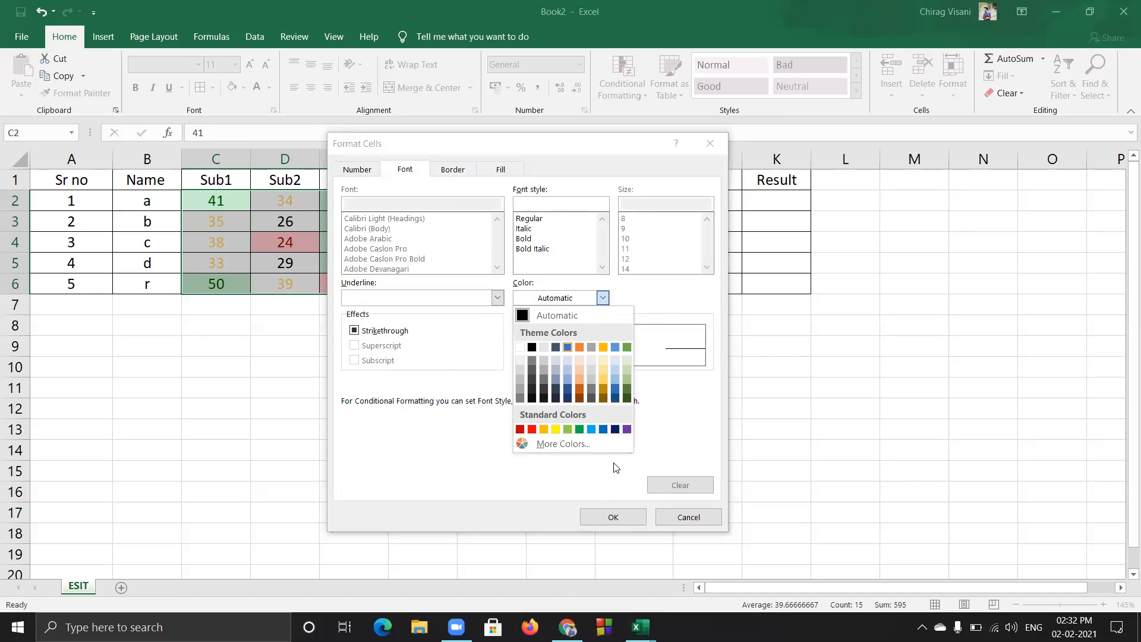
{"action": "left_click", "coordinate": [609, 394]}
{"action": "left_click", "coordinate": [436, 340]}
{"action": "left_click", "coordinate": [344, 287]}
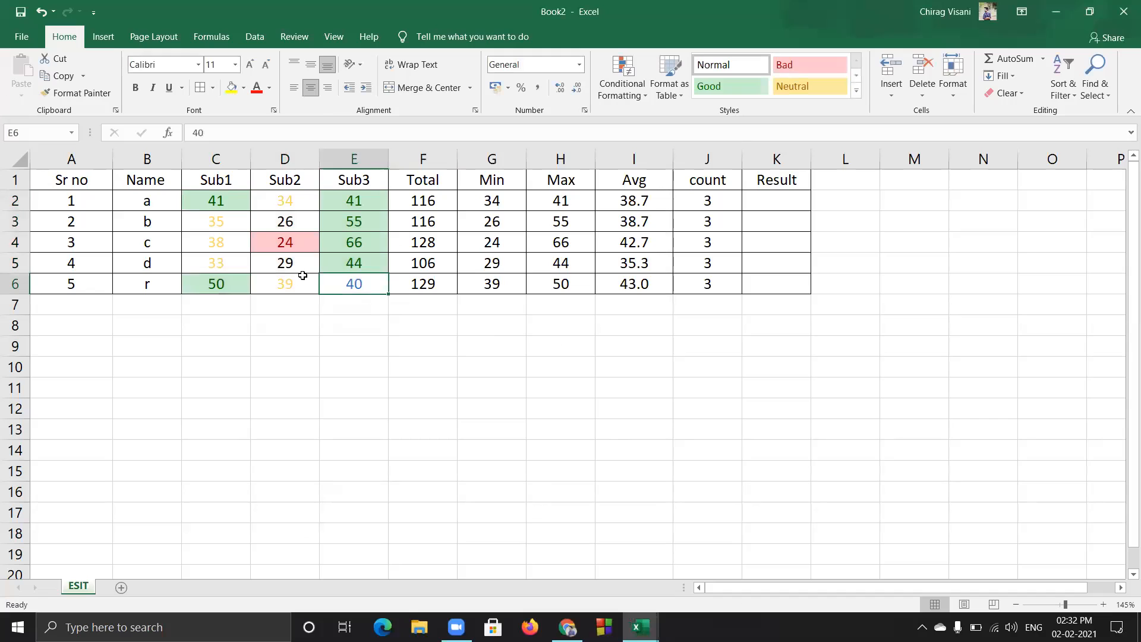
Change the Sub1 mark in C4 to 40
{"action": "left_click", "coordinate": [217, 243]}
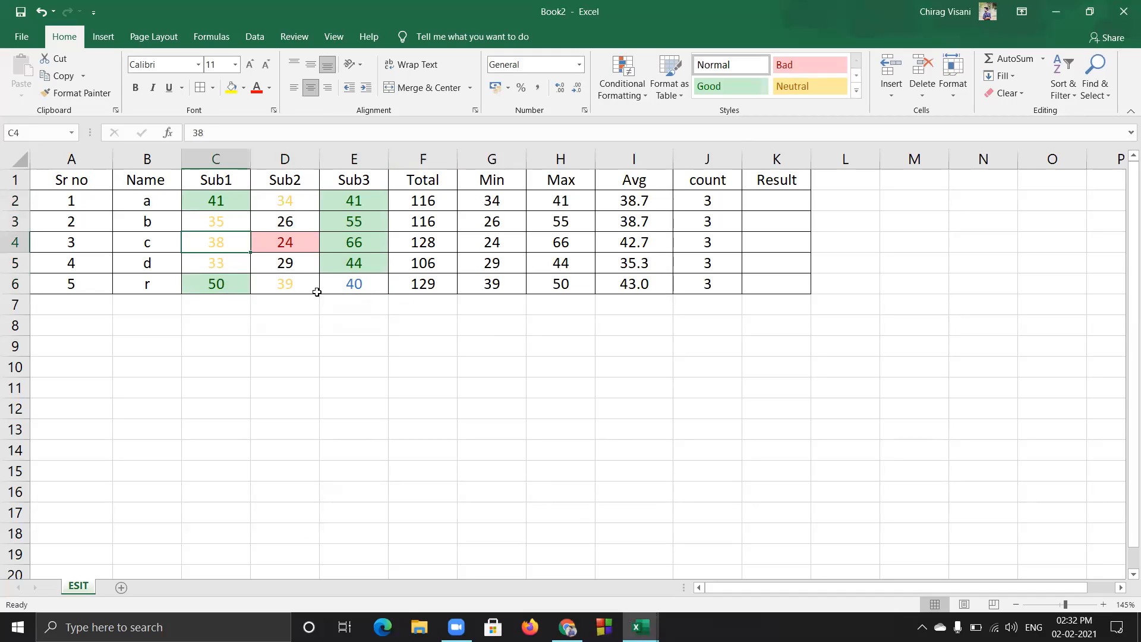
{"action": "type", "text": "40"}
{"action": "key", "text": "Up"}
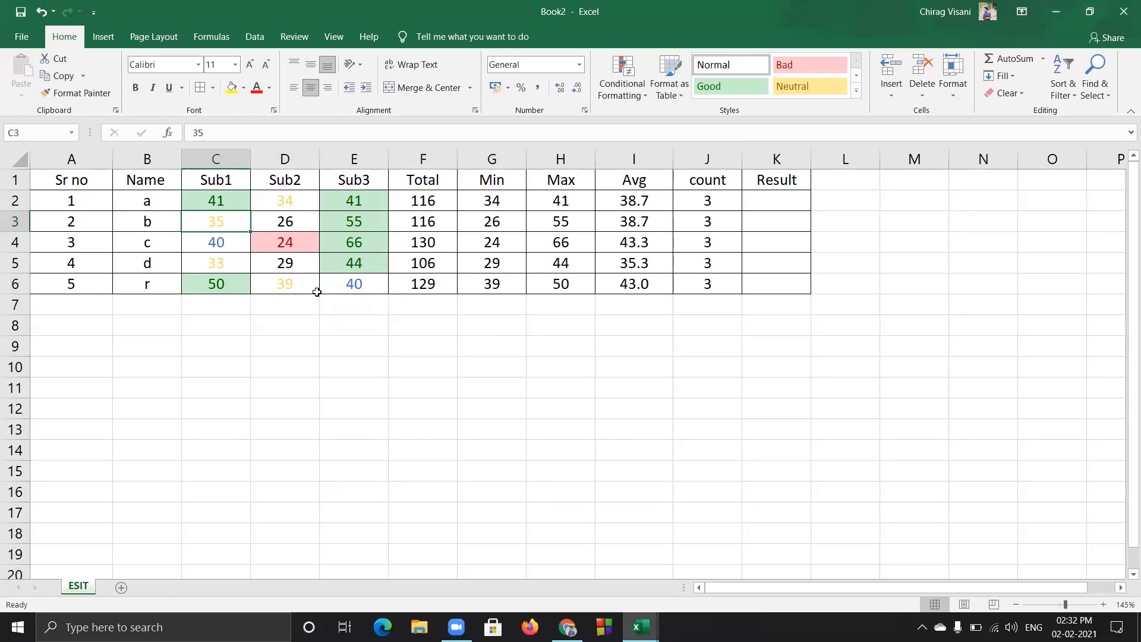
{"action": "key", "text": "Down"}
{"action": "key", "text": "Down"}
{"action": "key", "text": "Down"}
{"action": "key", "text": "Up"}
{"action": "key", "text": "Up"}
{"action": "key", "text": "Up"}
{"action": "key", "text": "Up"}
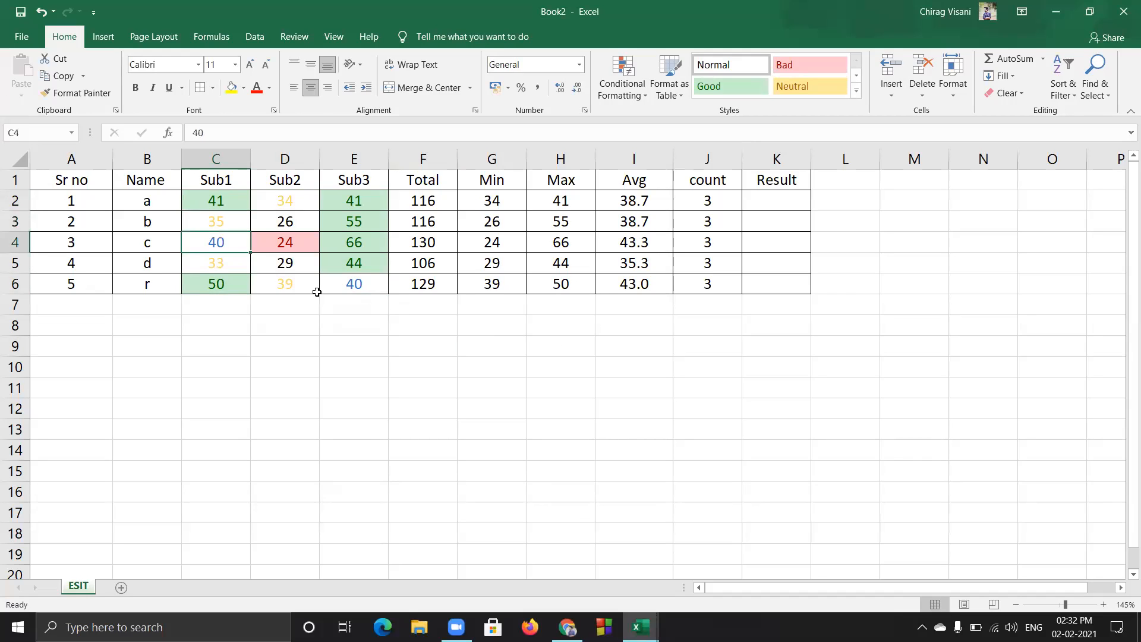
Change the Sub2 mark in D2 to 40
{"action": "key", "text": "Right"}
{"action": "type", "text": "40"}
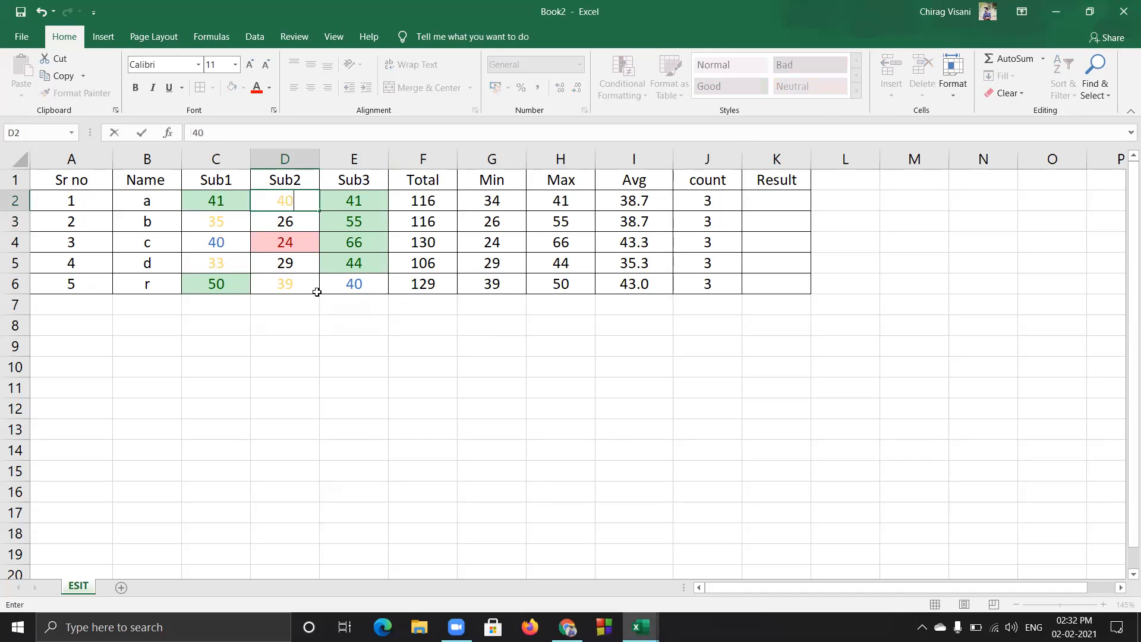
{"action": "key", "text": "Return"}
{"action": "key", "text": "Down"}
{"action": "key", "text": "Down"}
{"action": "key", "text": "Down"}
{"action": "key", "text": "Up"}
{"action": "key", "text": "Up"}
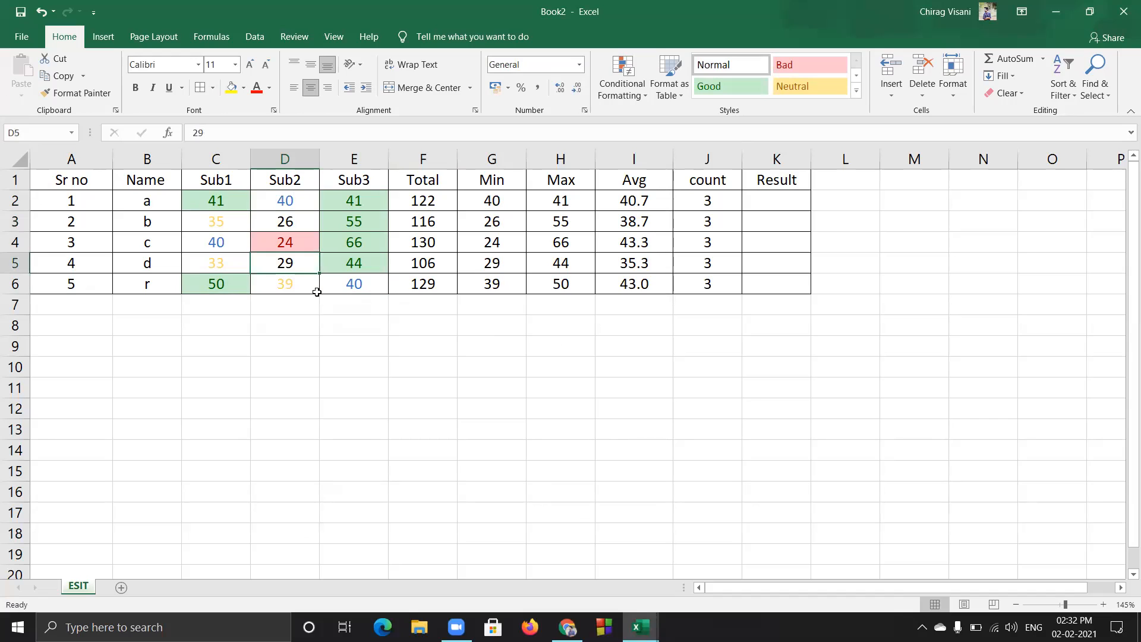
{"action": "key", "text": "Left"}
{"action": "key", "text": "Left"}
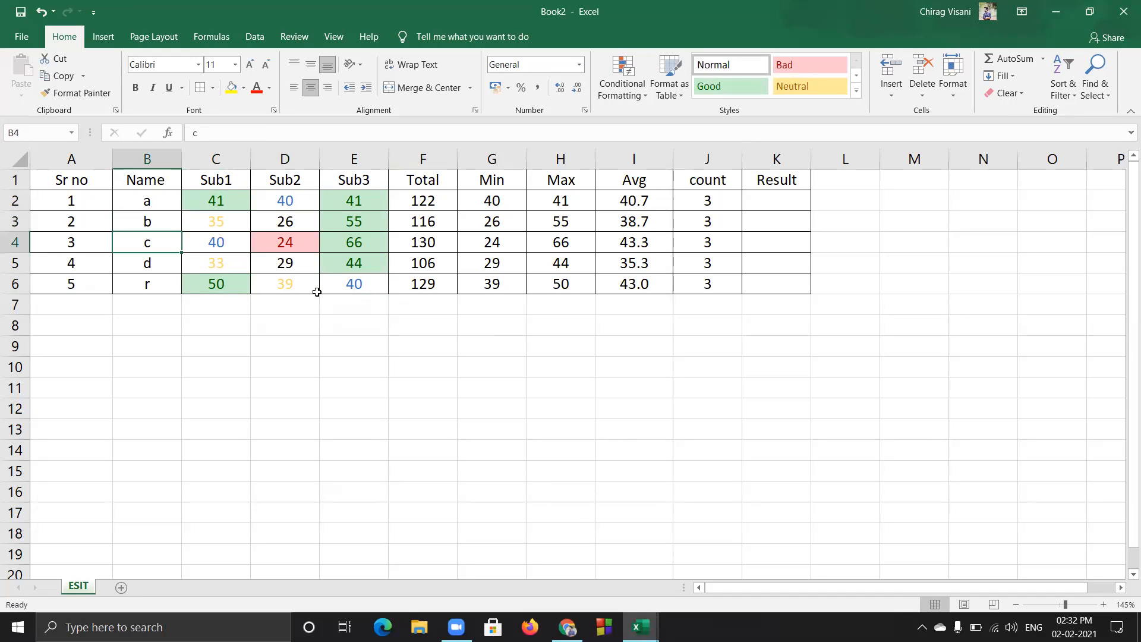
{"action": "left_click", "coordinate": [623, 86]}
{"action": "mouse_move", "coordinate": [682, 126]}
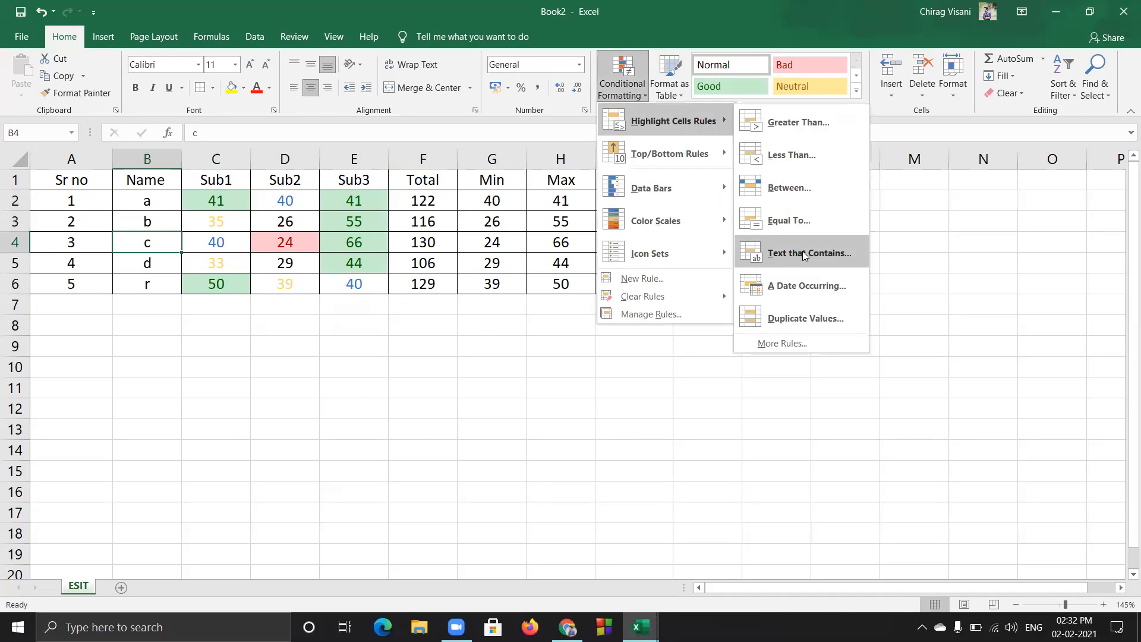
{"action": "left_click", "coordinate": [951, 233]}
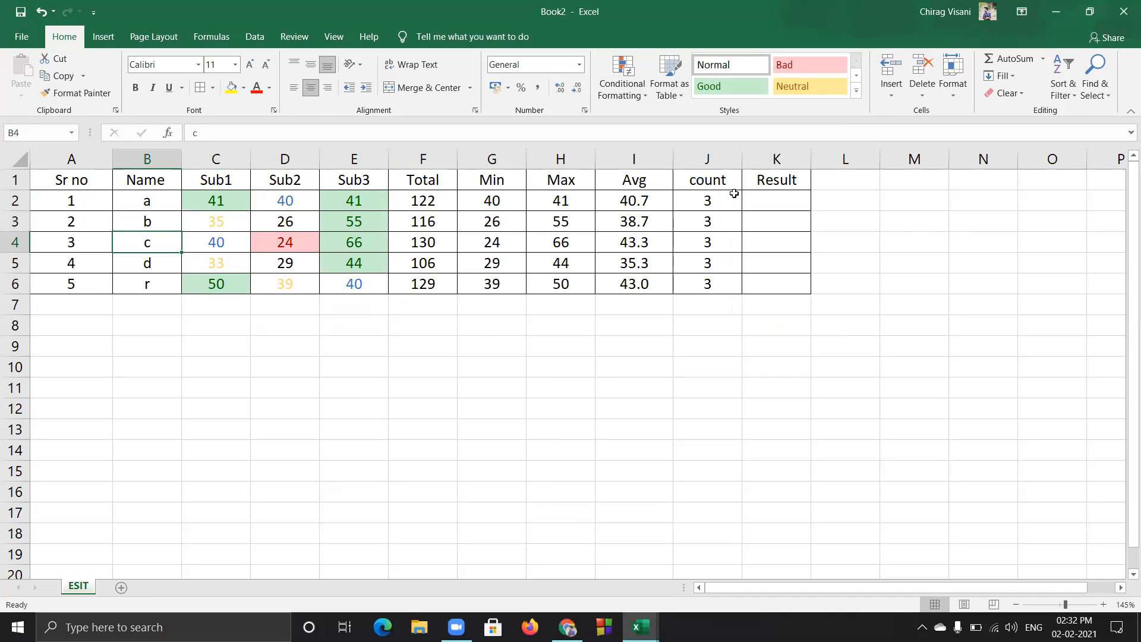
Enter PASS in K2 and FAIL in K3 of the Result column, and fill the alternating pattern down to K6
{"action": "left_click", "coordinate": [773, 200]}
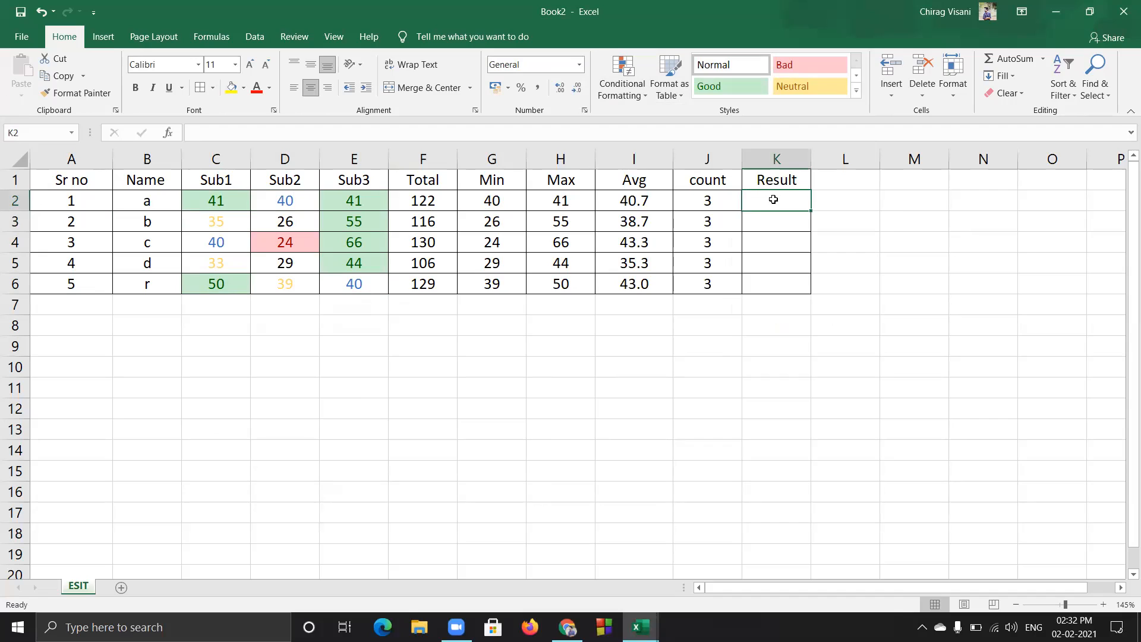
{"action": "type", "text": "pa"}
{"action": "key", "text": "BackSpace"}
{"action": "key", "text": "BackSpace"}
{"action": "type", "text": "PASS"}
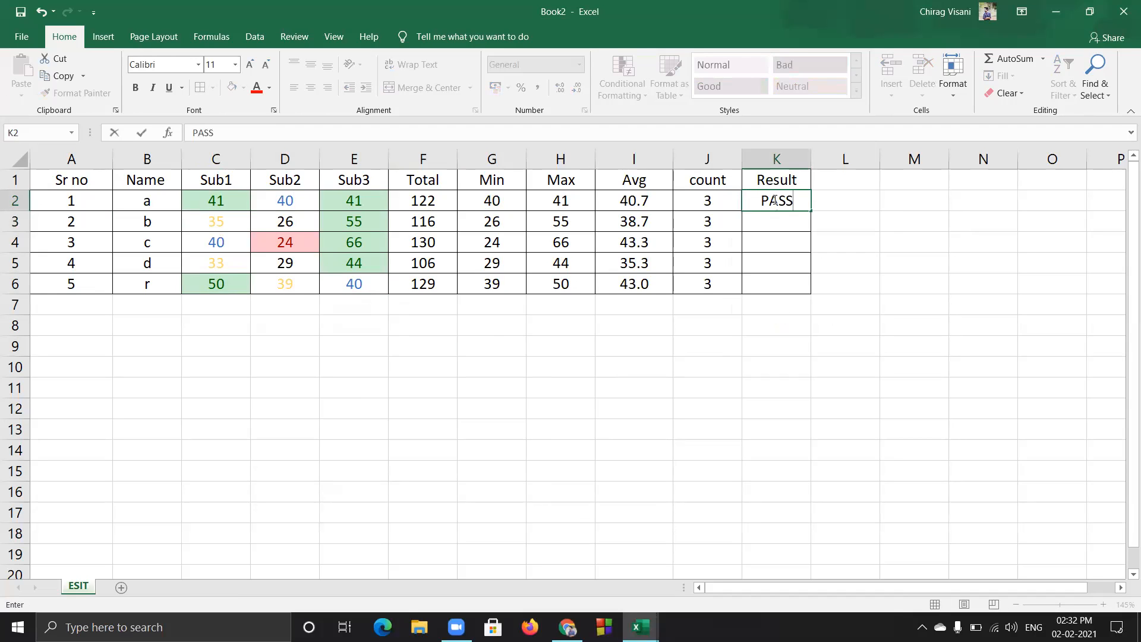
{"action": "key", "text": "Return"}
{"action": "type", "text": "FAIL"}
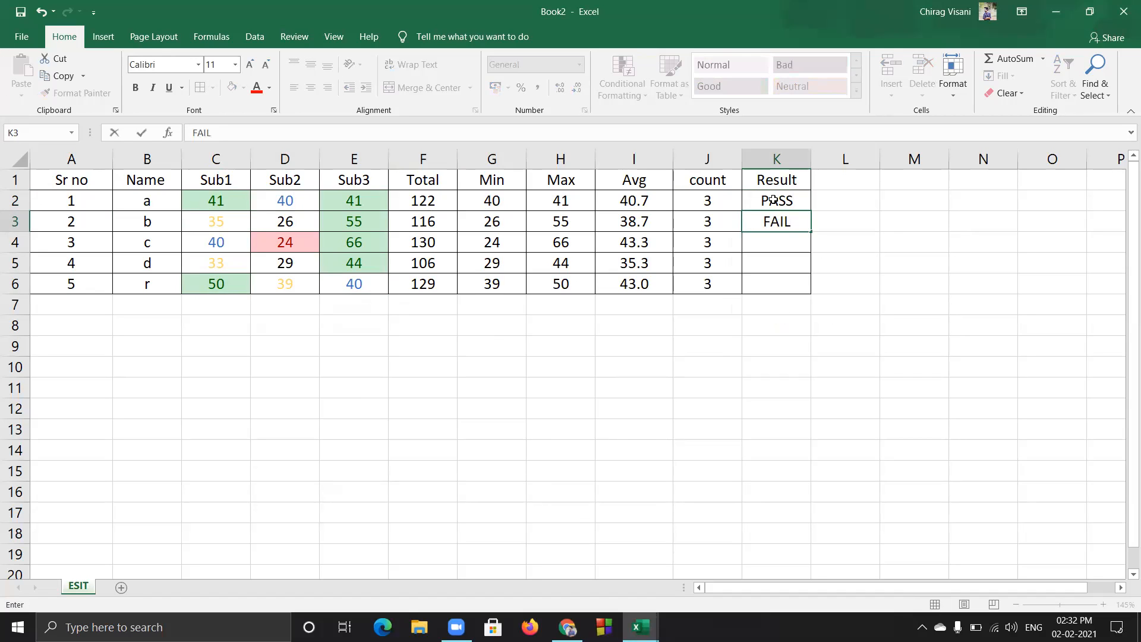
{"action": "left_click_drag", "start_coordinate": [773, 200], "coordinate": [810, 291]}
Try a Text that Contains rule for PASS with Green Fill with Dark Green Text on K2 alone, and undo it
{"action": "left_click", "coordinate": [778, 203]}
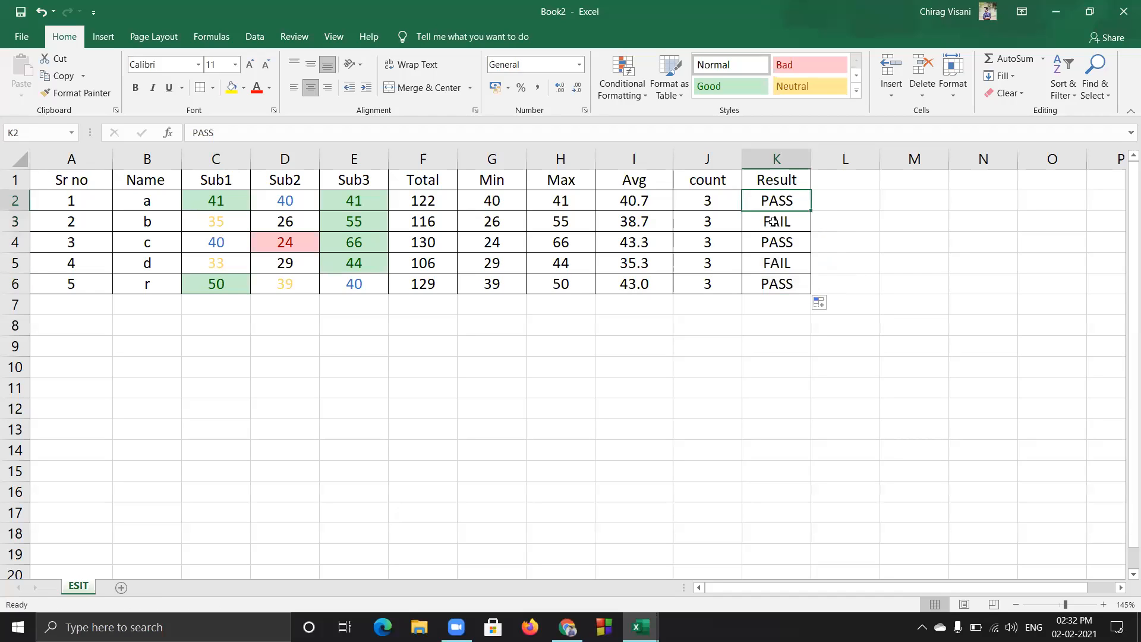
{"action": "left_click", "coordinate": [794, 287], "text": "shift"}
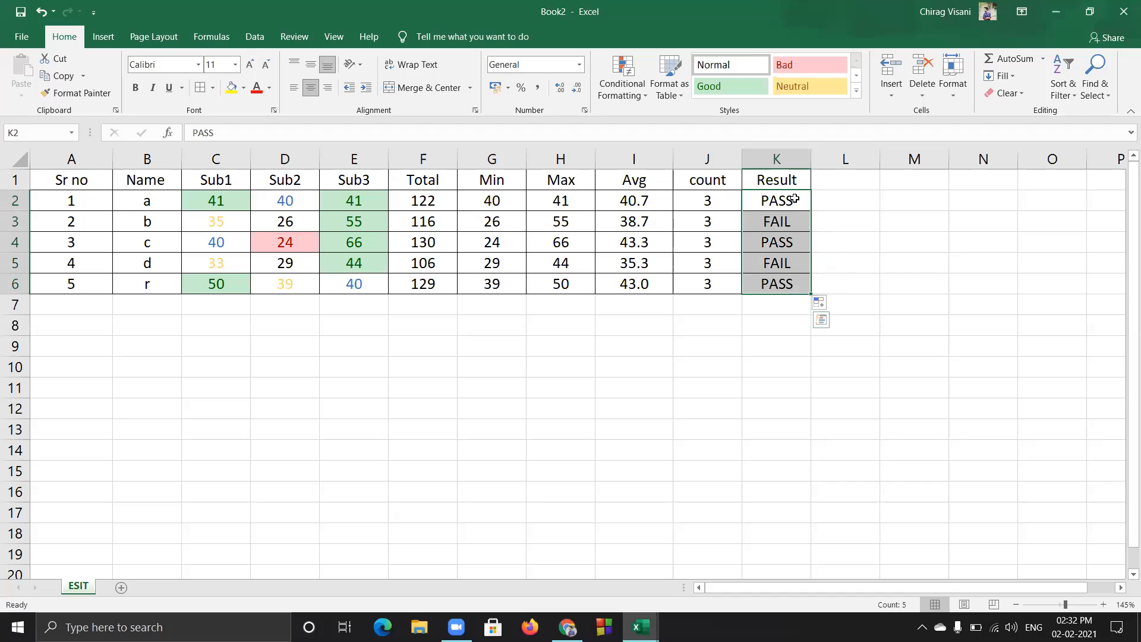
{"action": "left_click", "coordinate": [797, 198]}
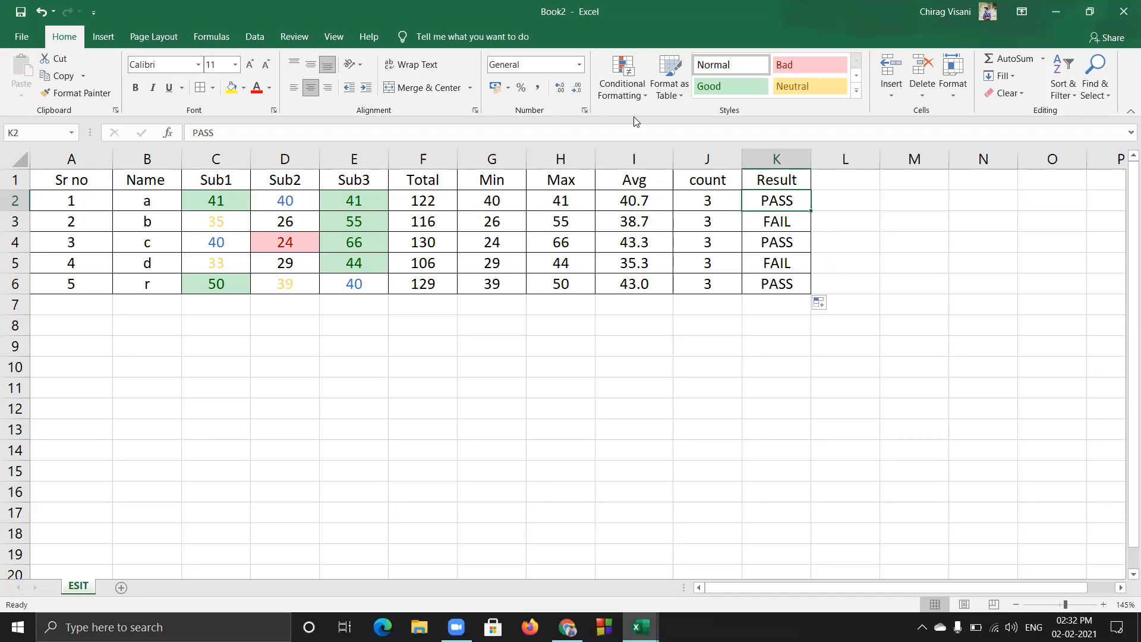
{"action": "left_click", "coordinate": [633, 92]}
{"action": "mouse_move", "coordinate": [674, 135]}
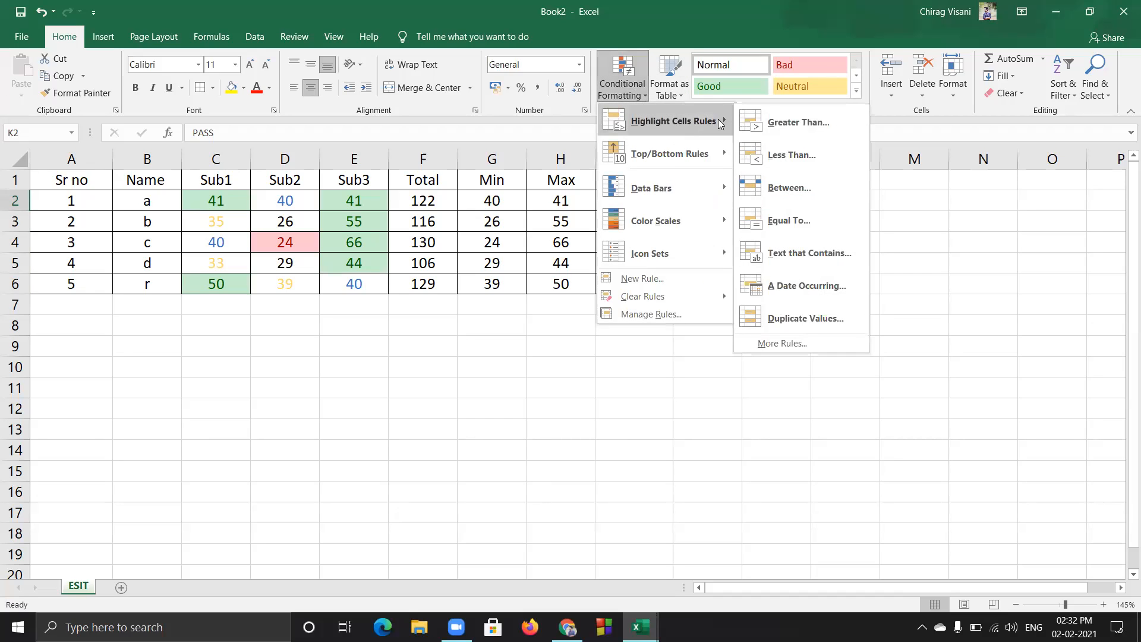
{"action": "left_click", "coordinate": [794, 255]}
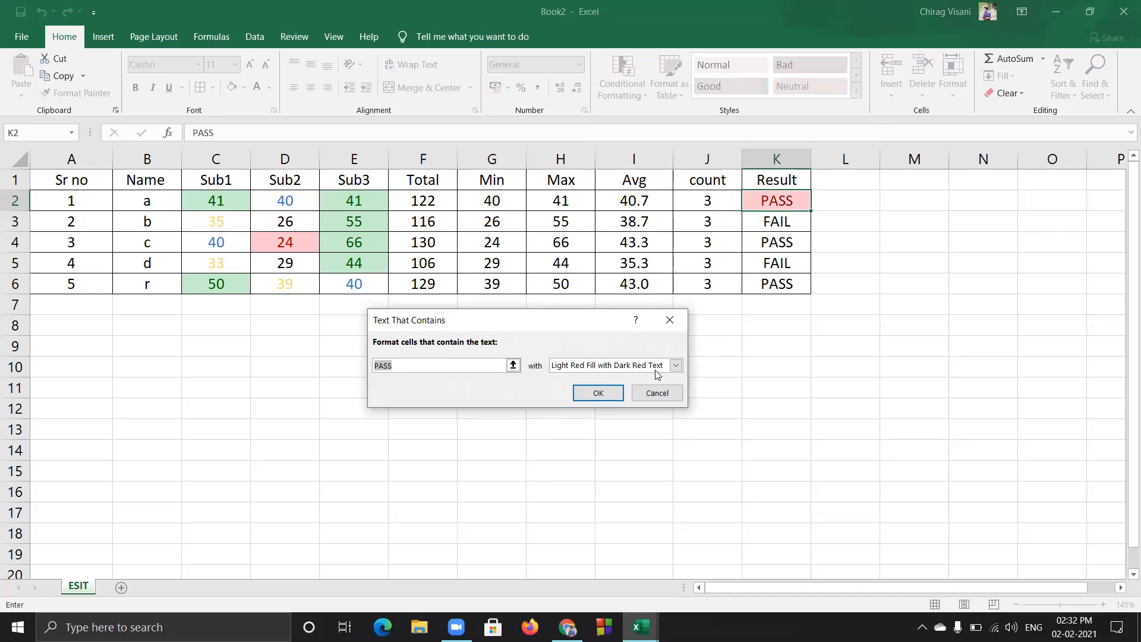
{"action": "left_click", "coordinate": [676, 365]}
{"action": "left_click", "coordinate": [601, 401]}
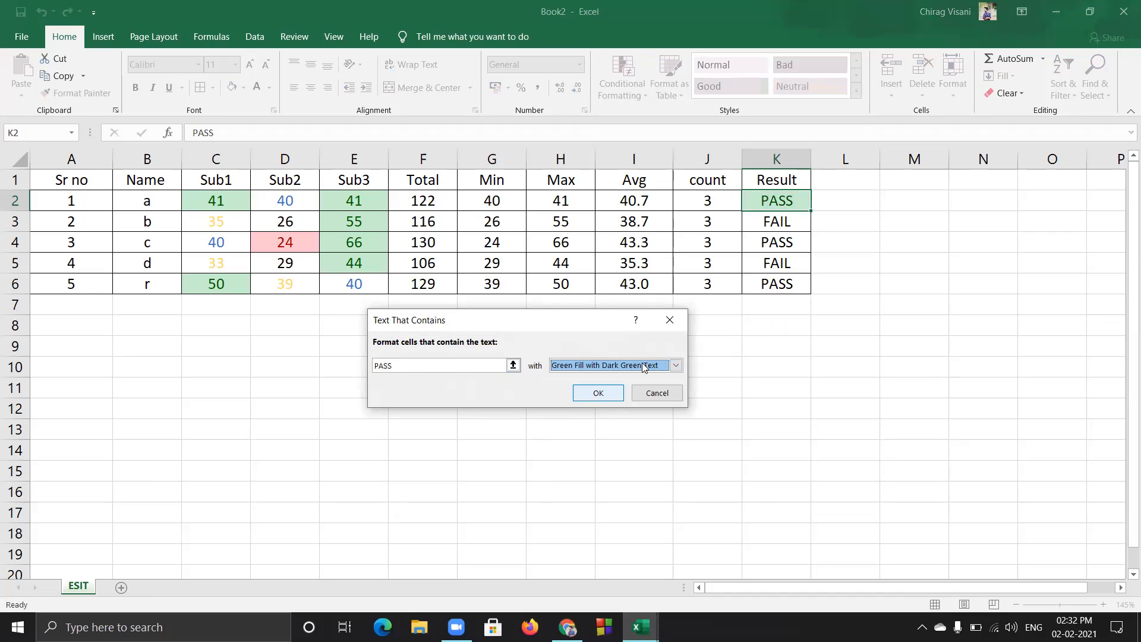
{"action": "left_click", "coordinate": [599, 394]}
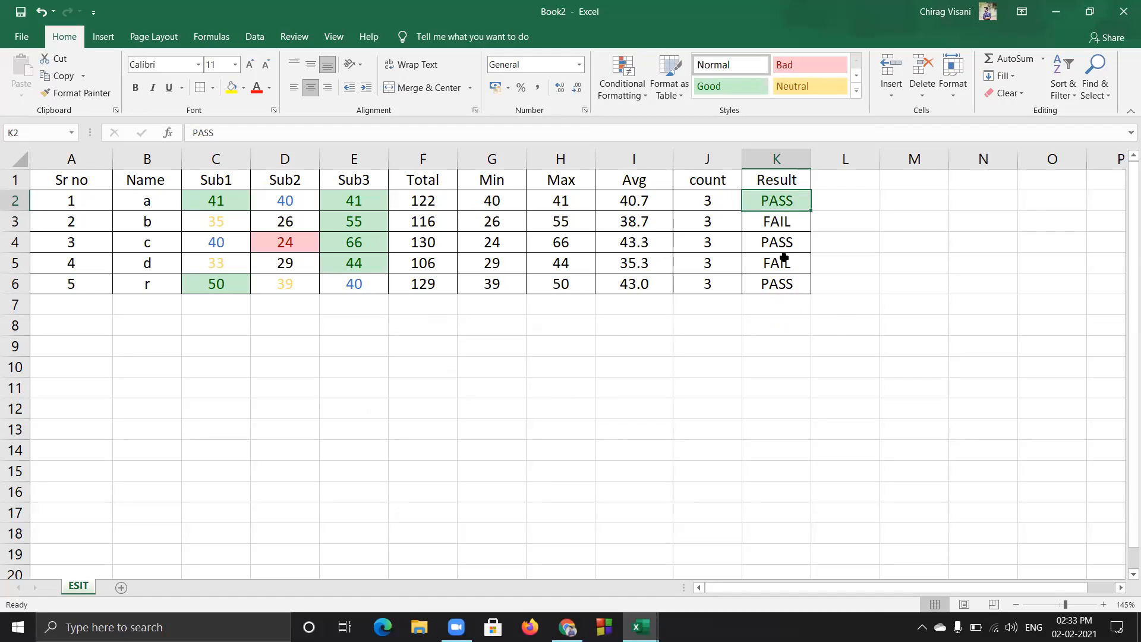
{"action": "key", "text": "ctrl+z"}
Highlight cells in K2:K6 that contain the text PASS with Green Fill with Dark Green Text
{"action": "left_click_drag", "start_coordinate": [761, 203], "coordinate": [801, 281]}
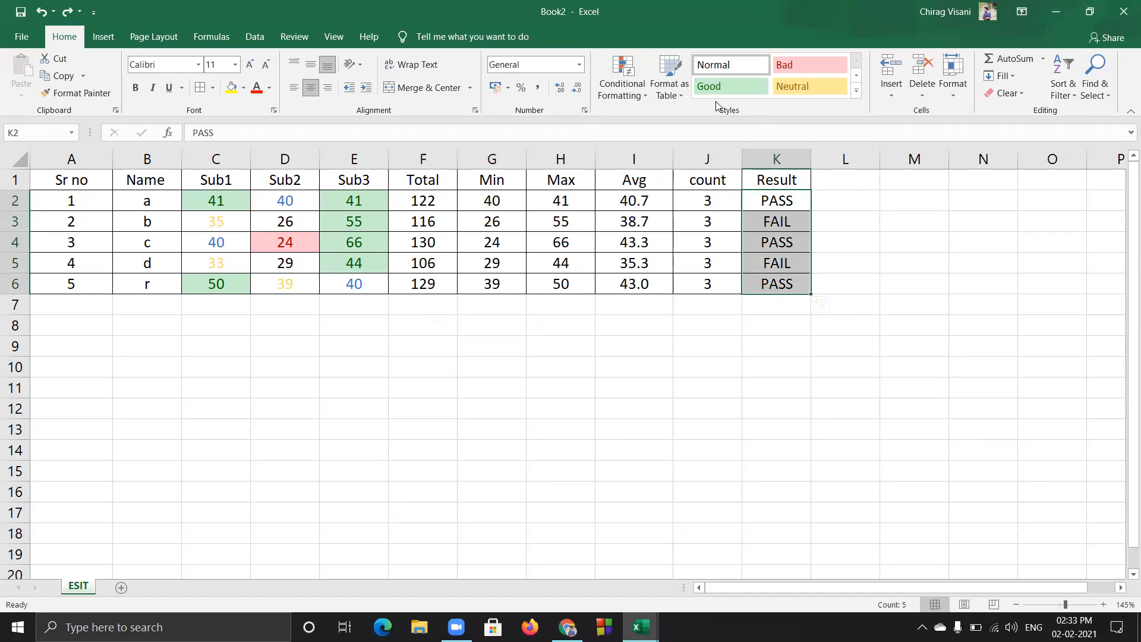
{"action": "left_click", "coordinate": [635, 93]}
{"action": "mouse_move", "coordinate": [667, 129]}
{"action": "left_click", "coordinate": [802, 250]}
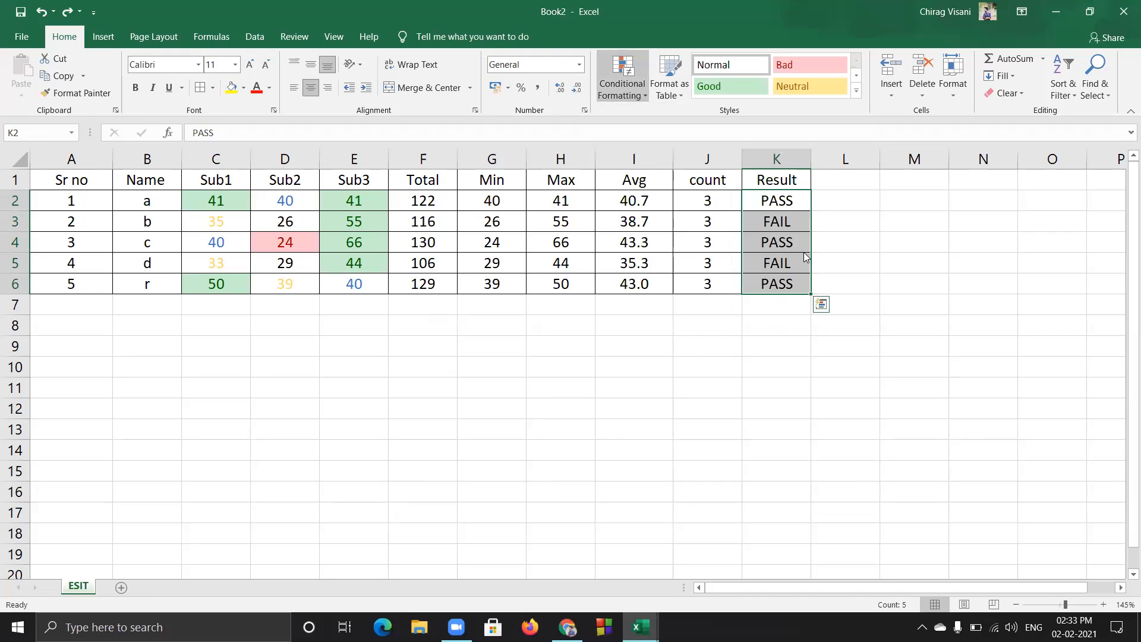
{"action": "left_click", "coordinate": [676, 365]}
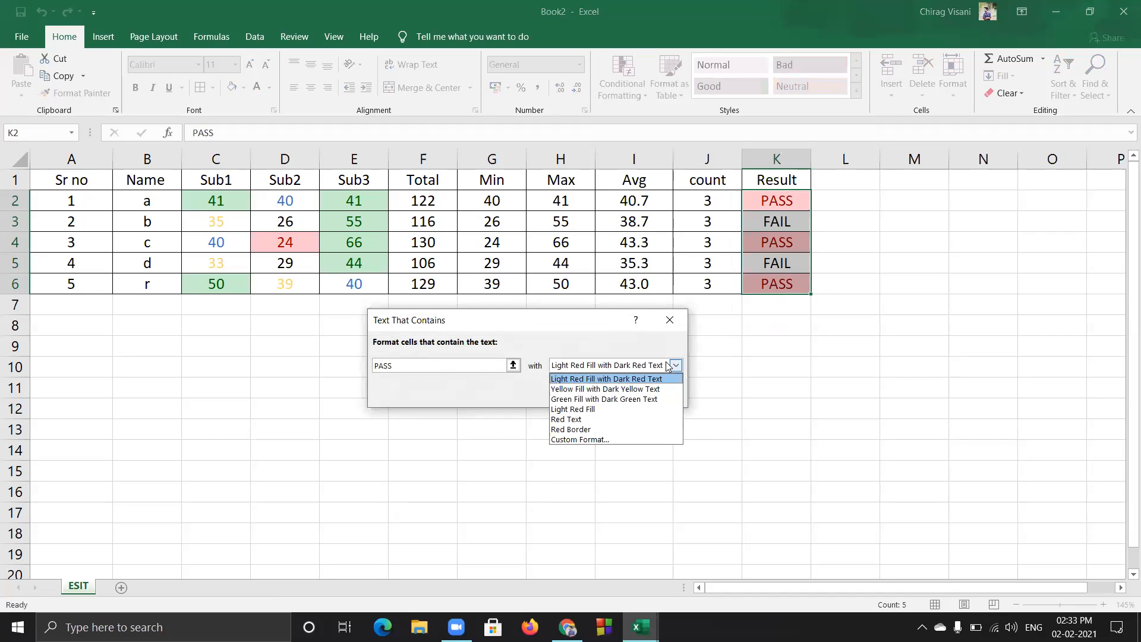
{"action": "left_click", "coordinate": [613, 400]}
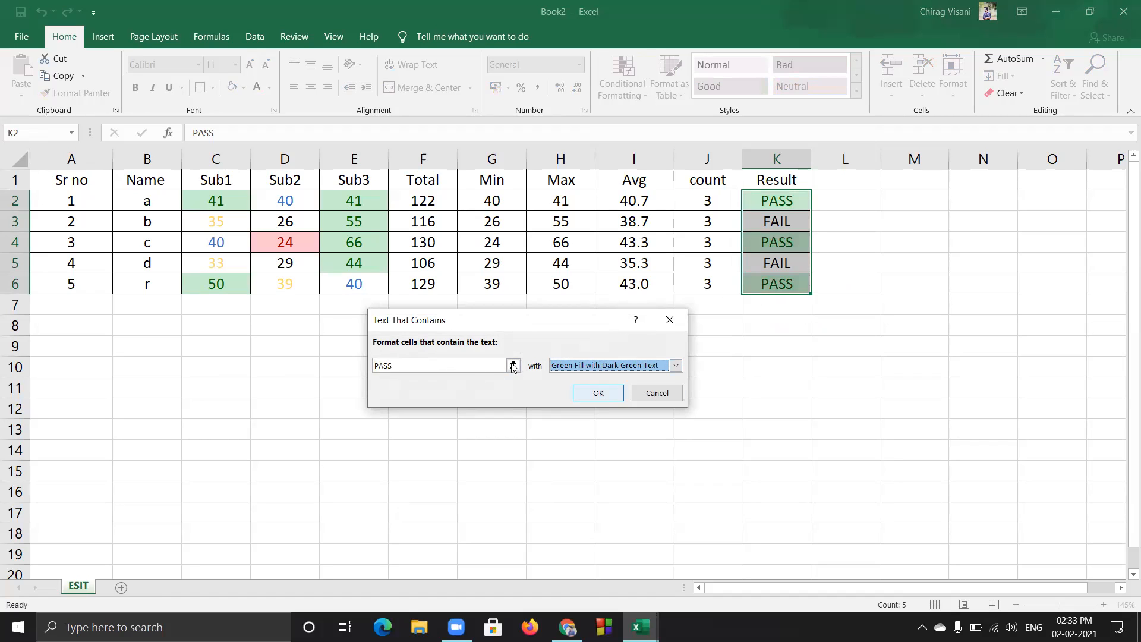
{"action": "left_click", "coordinate": [599, 394]}
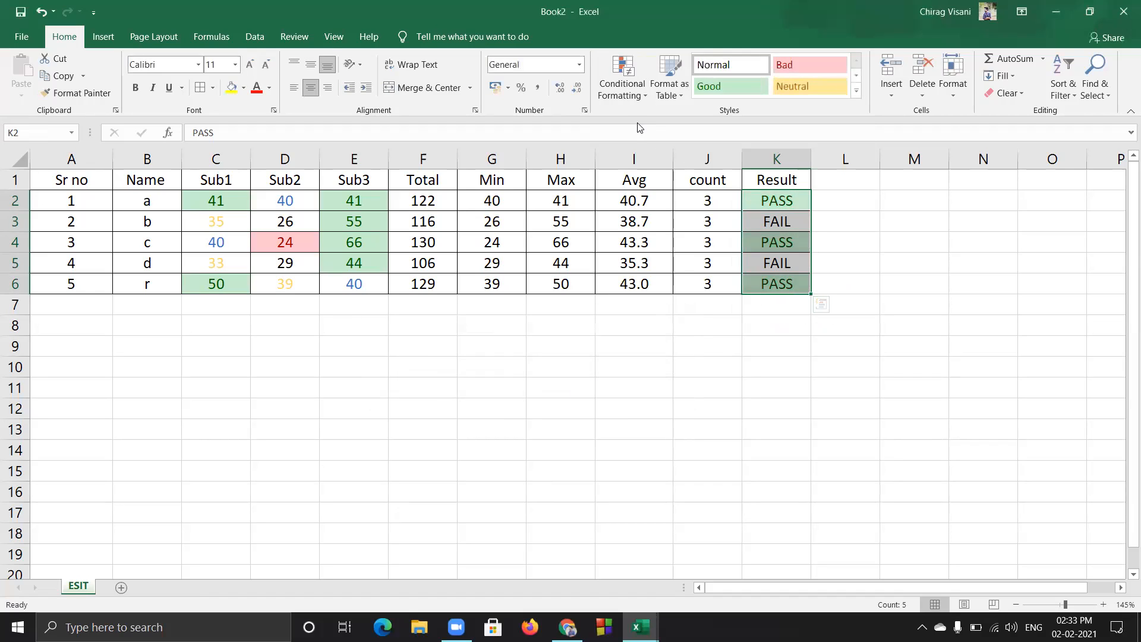
Highlight cells in K2:K6 that contain the text fa with Light Red Fill with Dark Red Text
{"action": "left_click", "coordinate": [638, 92]}
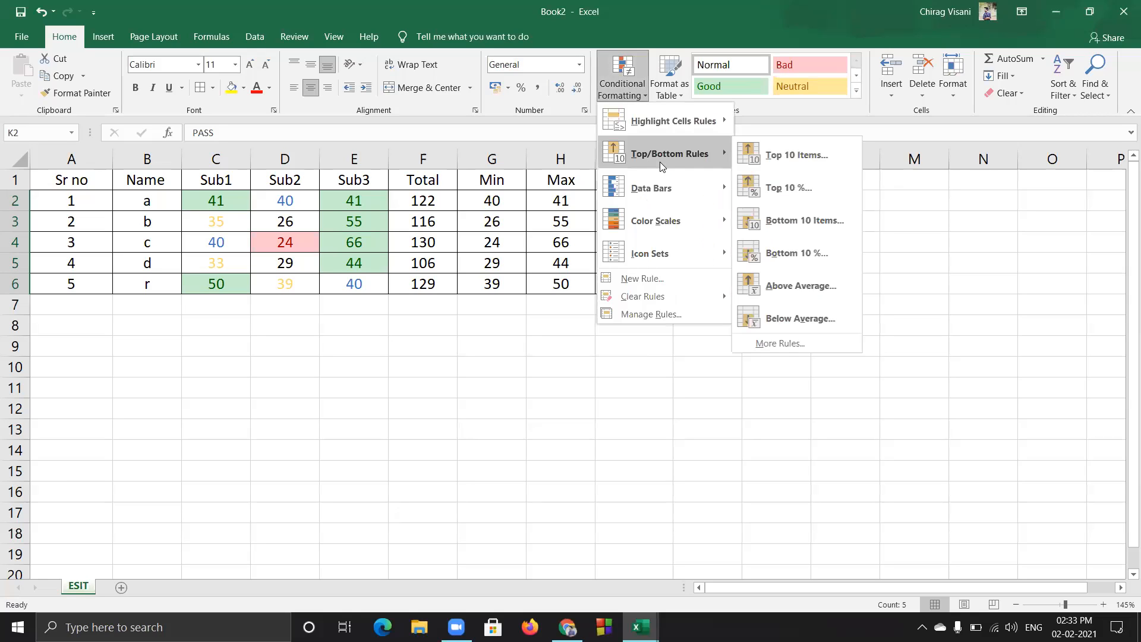
{"action": "mouse_move", "coordinate": [677, 121]}
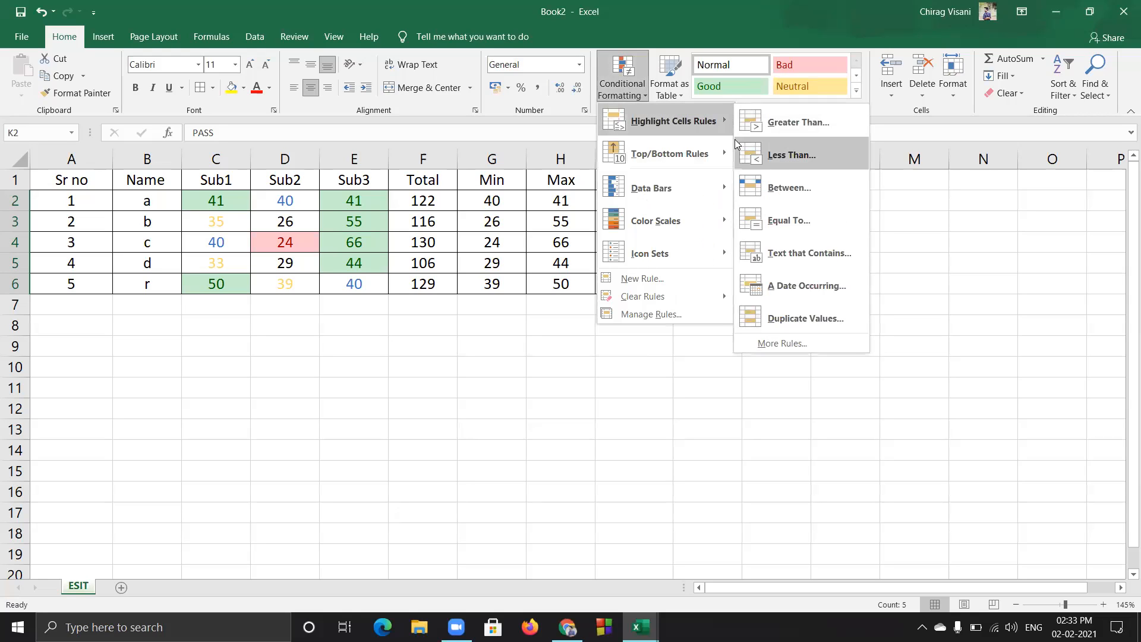
{"action": "left_click", "coordinate": [827, 252]}
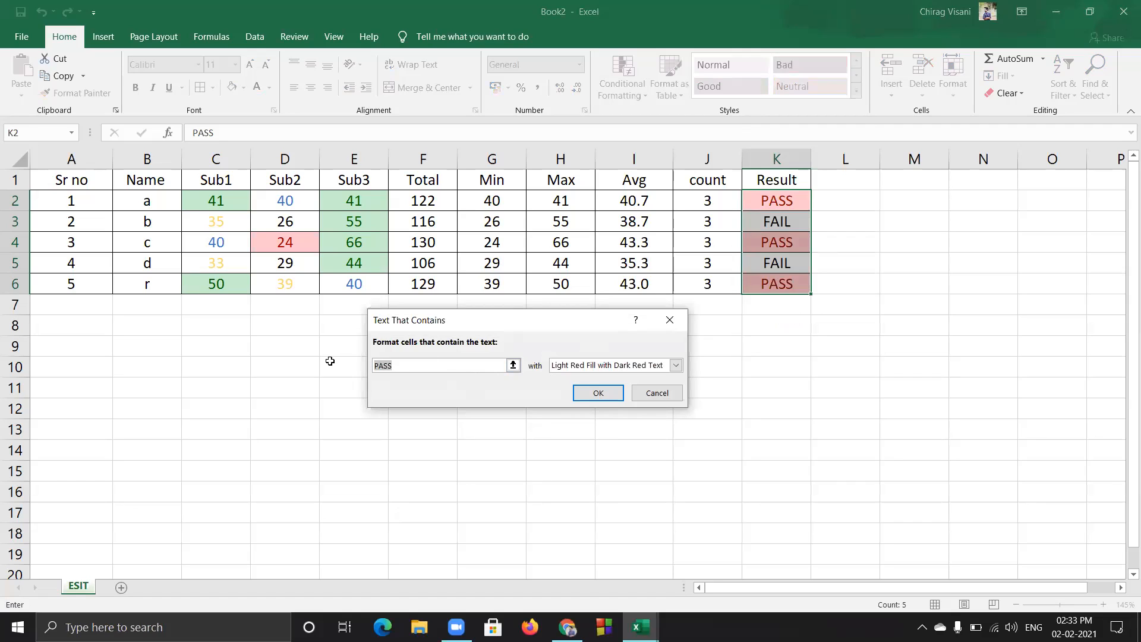
{"action": "type", "text": "fa"}
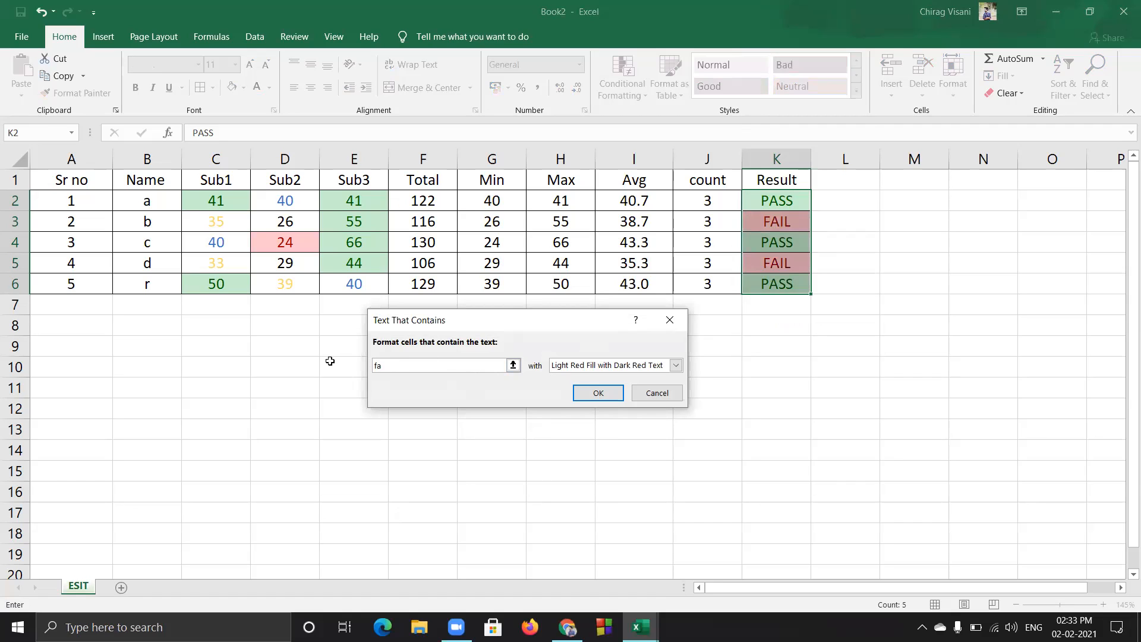
{"action": "left_click", "coordinate": [607, 394]}
{"action": "left_click", "coordinate": [917, 338]}
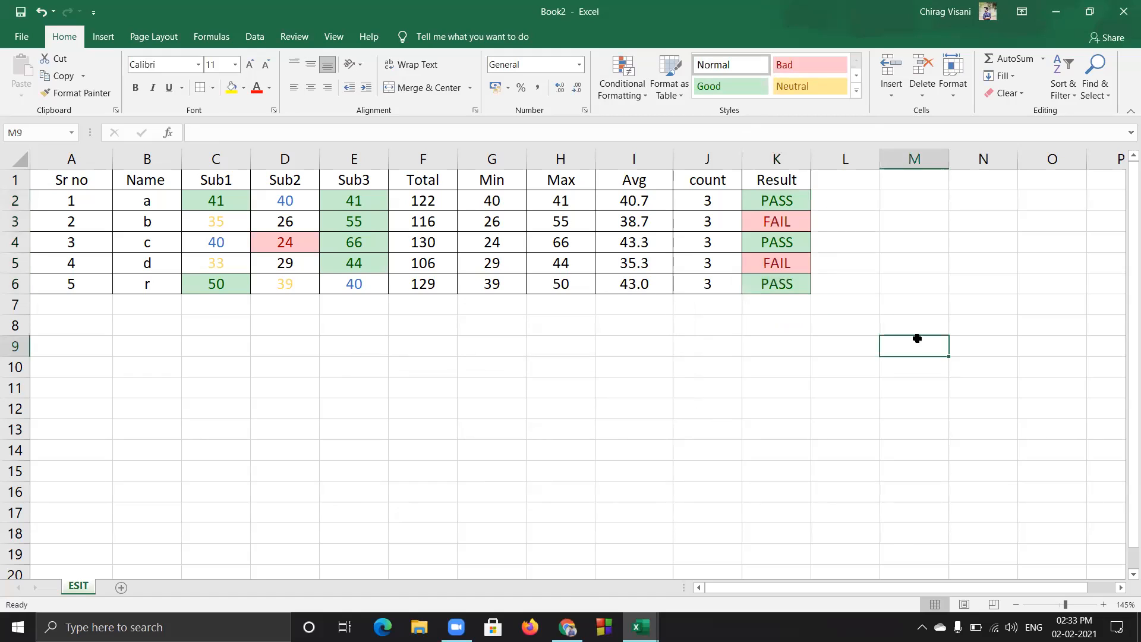
Change the results in K5 and K3 to pass to test the text rules
{"action": "left_click", "coordinate": [798, 286]}
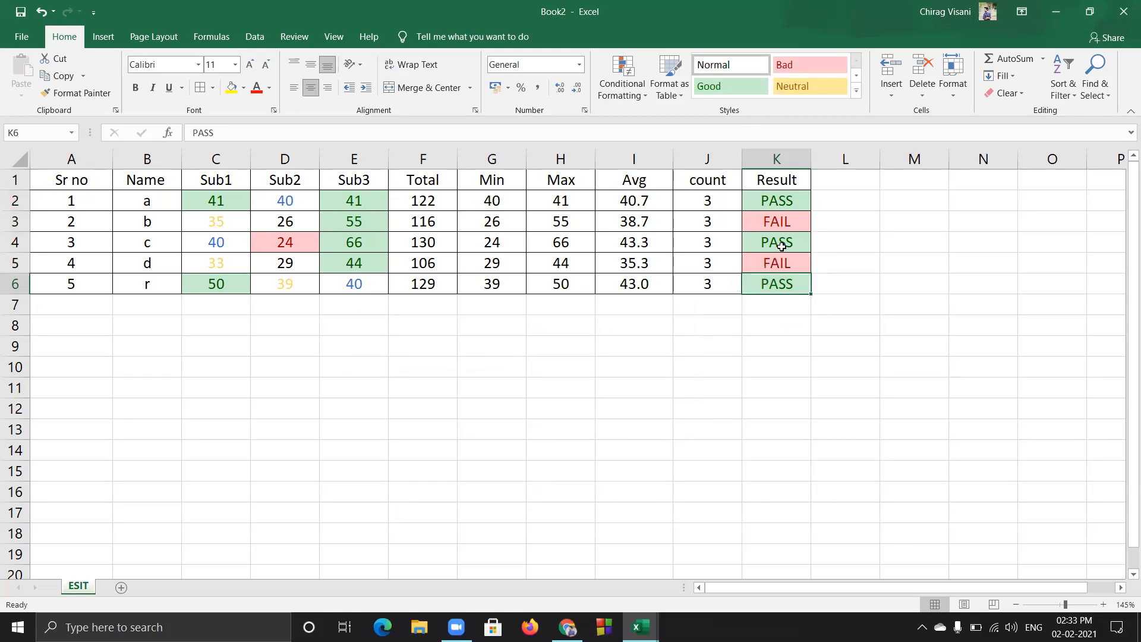
{"action": "left_click", "coordinate": [785, 262]}
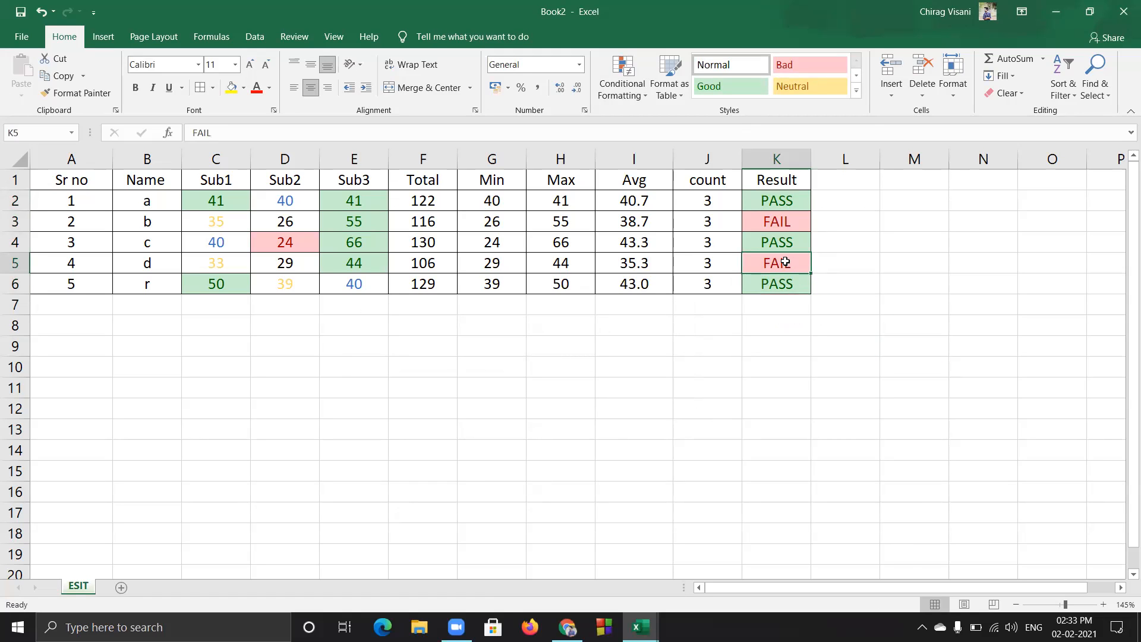
{"action": "type", "text": "pasS"}
{"action": "key", "text": "Up"}
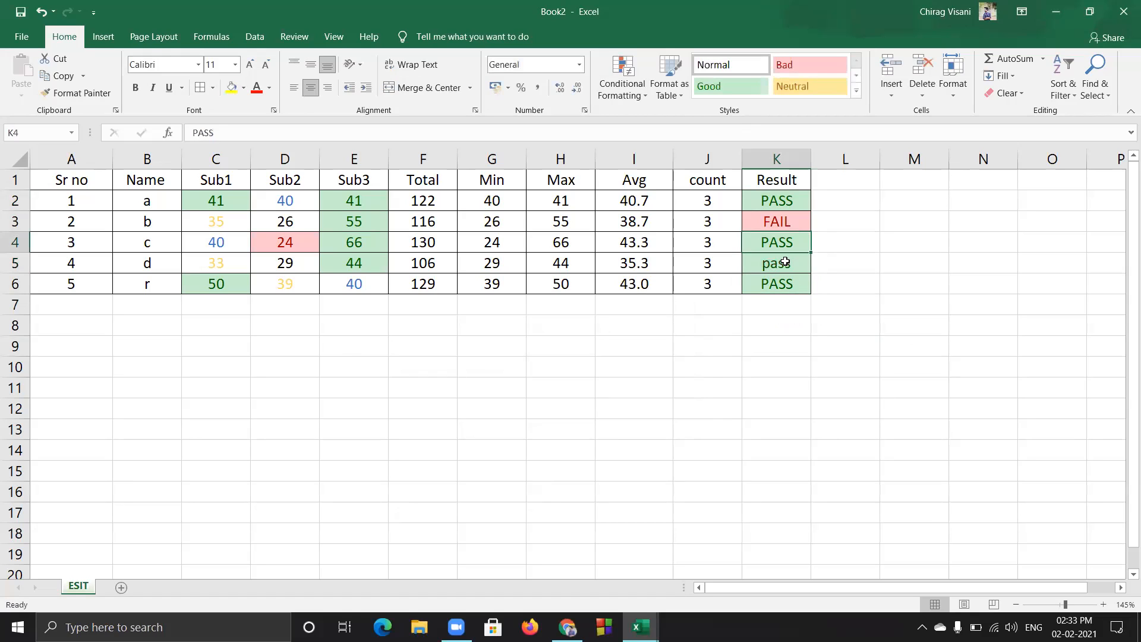
{"action": "left_click", "coordinate": [785, 262]}
{"action": "key", "text": "Up"}
{"action": "key", "text": "Up"}
{"action": "key", "text": "Up"}
{"action": "key", "text": "Down"}
{"action": "type", "text": "pass"}
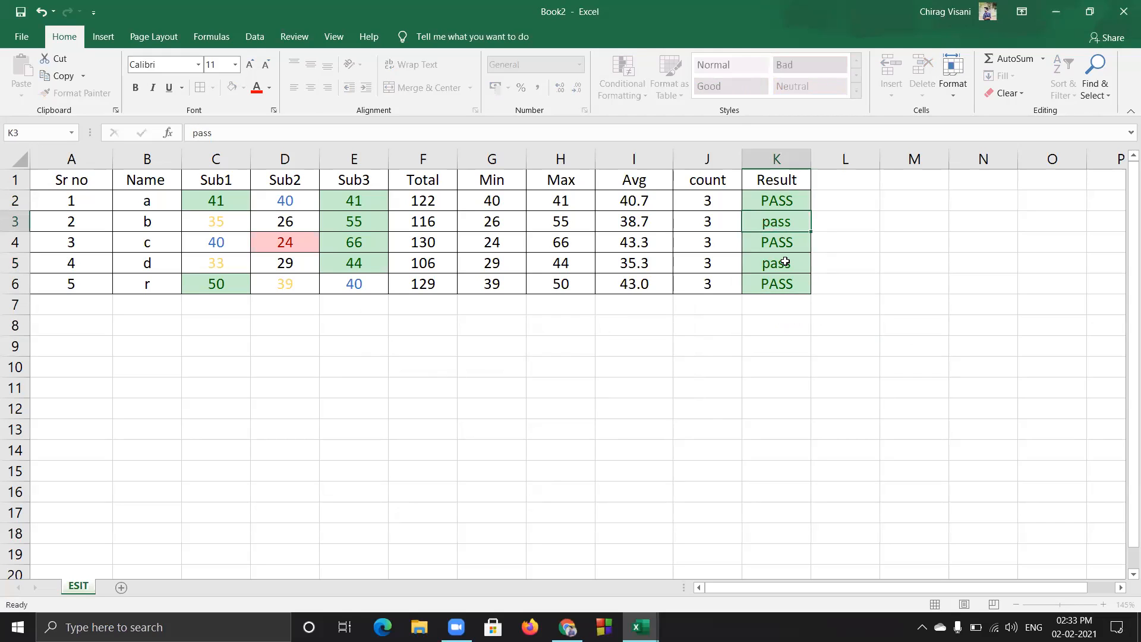
{"action": "key", "text": "Return"}
Enter fail in lowercase as the result in K3 and K5
{"action": "key", "text": "Up"}
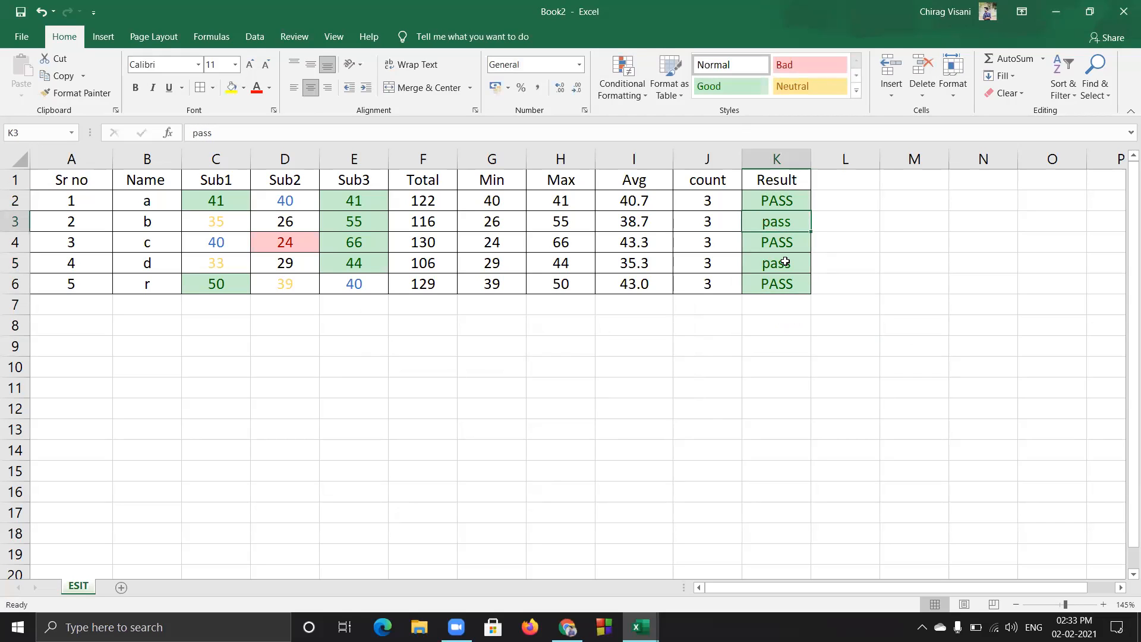
{"action": "type", "text": "fail"}
{"action": "key", "text": "Return"}
{"action": "key", "text": "Down"}
{"action": "type", "text": "fail"}
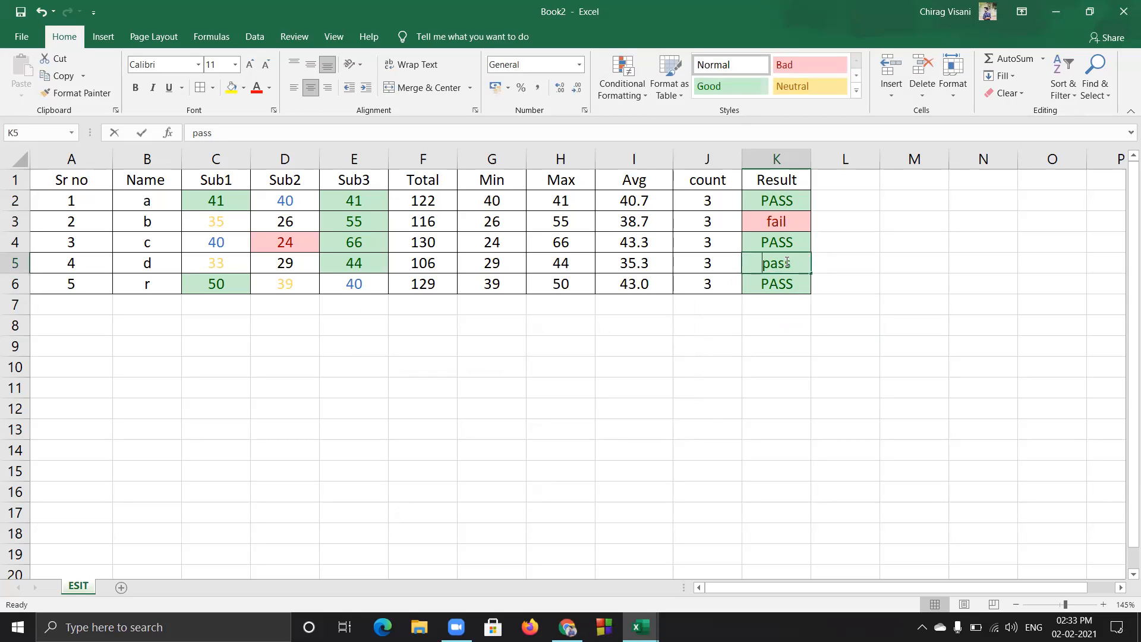
{"action": "key", "text": "Up"}
Examine the highlighting of the results in K2:K6 and the available Highlight Cells Rules
{"action": "key", "text": "Up"}
{"action": "key", "text": "Down"}
{"action": "key", "text": "Down"}
{"action": "key", "text": "Down"}
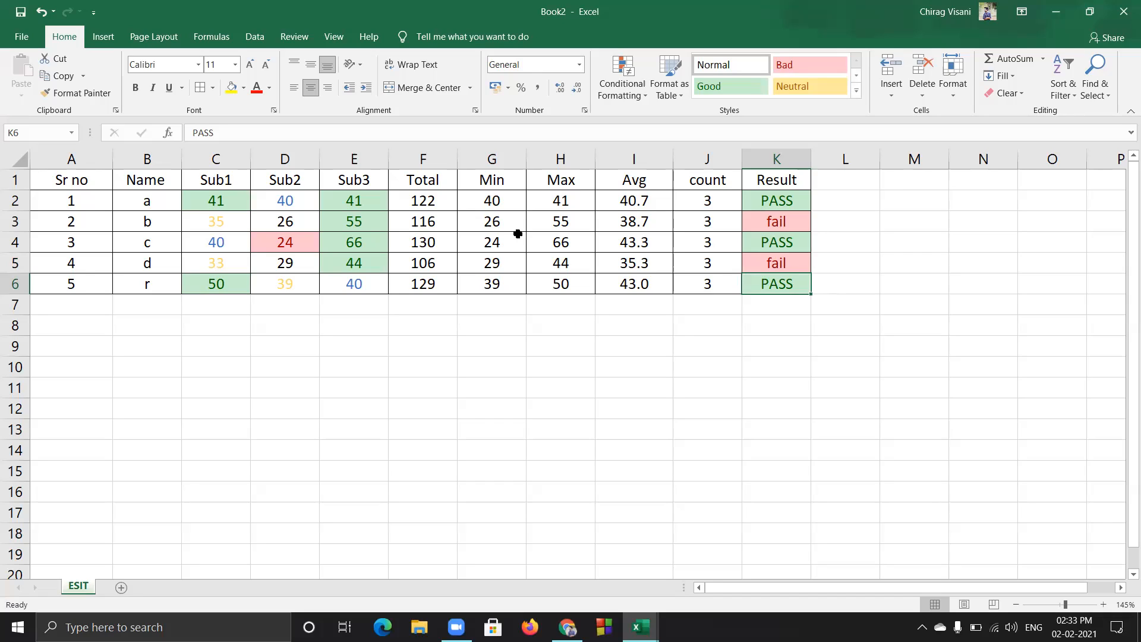
{"action": "left_click", "coordinate": [778, 269]}
{"action": "left_click", "coordinate": [792, 242]}
{"action": "left_click", "coordinate": [782, 219]}
{"action": "left_click", "coordinate": [784, 207]}
{"action": "left_click", "coordinate": [788, 238]}
{"action": "left_click", "coordinate": [786, 263]}
{"action": "left_click", "coordinate": [788, 283]}
{"action": "left_click", "coordinate": [630, 89]}
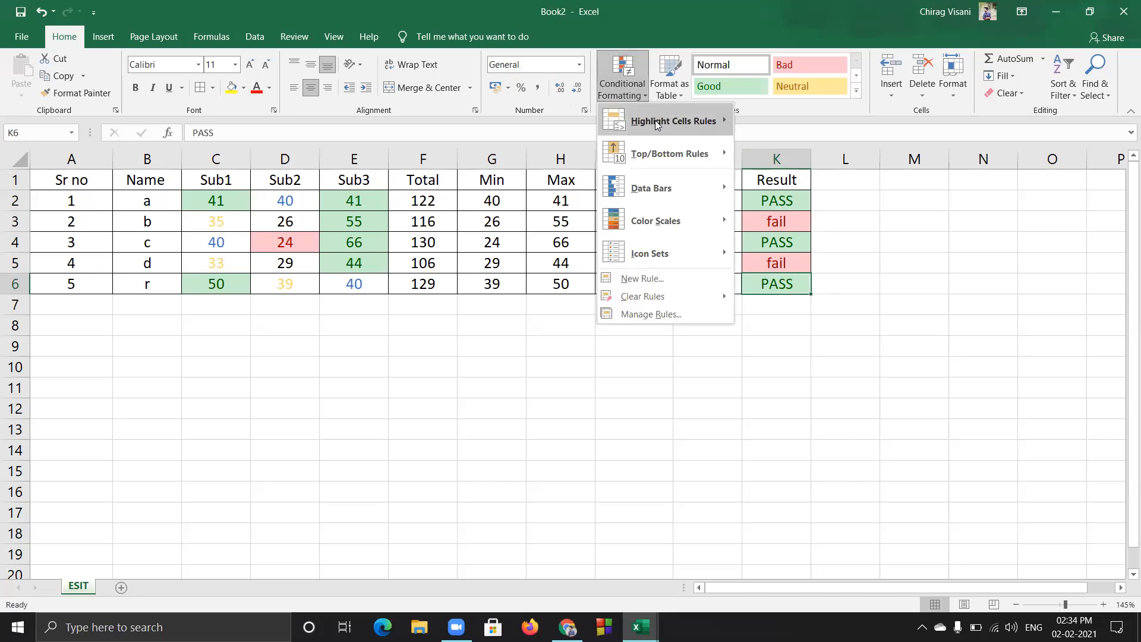
{"action": "mouse_move", "coordinate": [684, 120]}
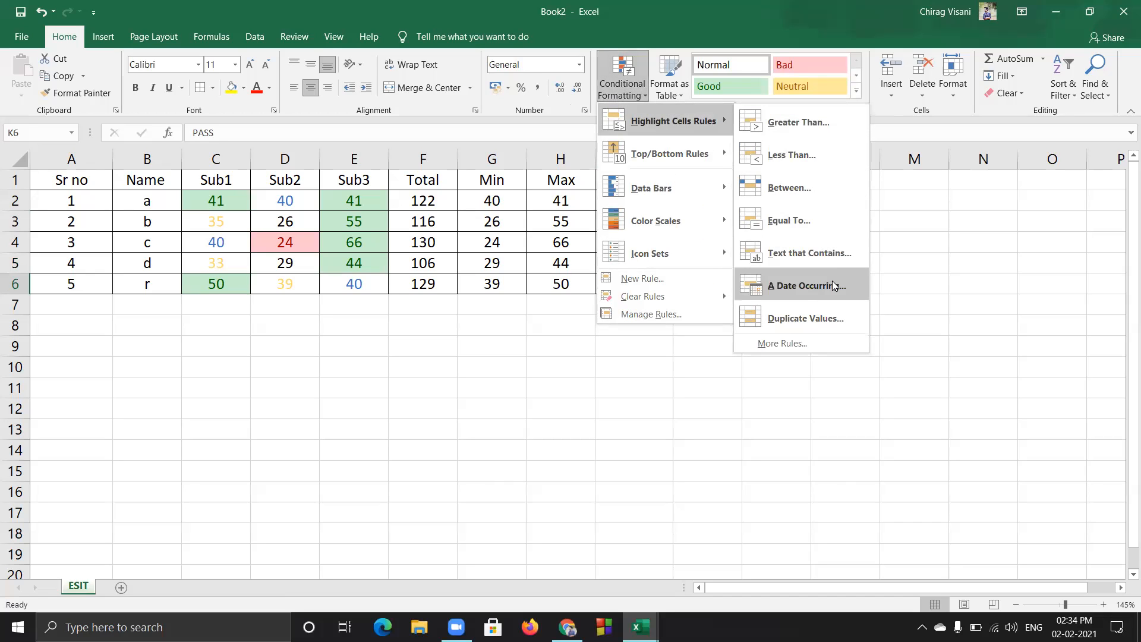
{"action": "left_click", "coordinate": [340, 350]}
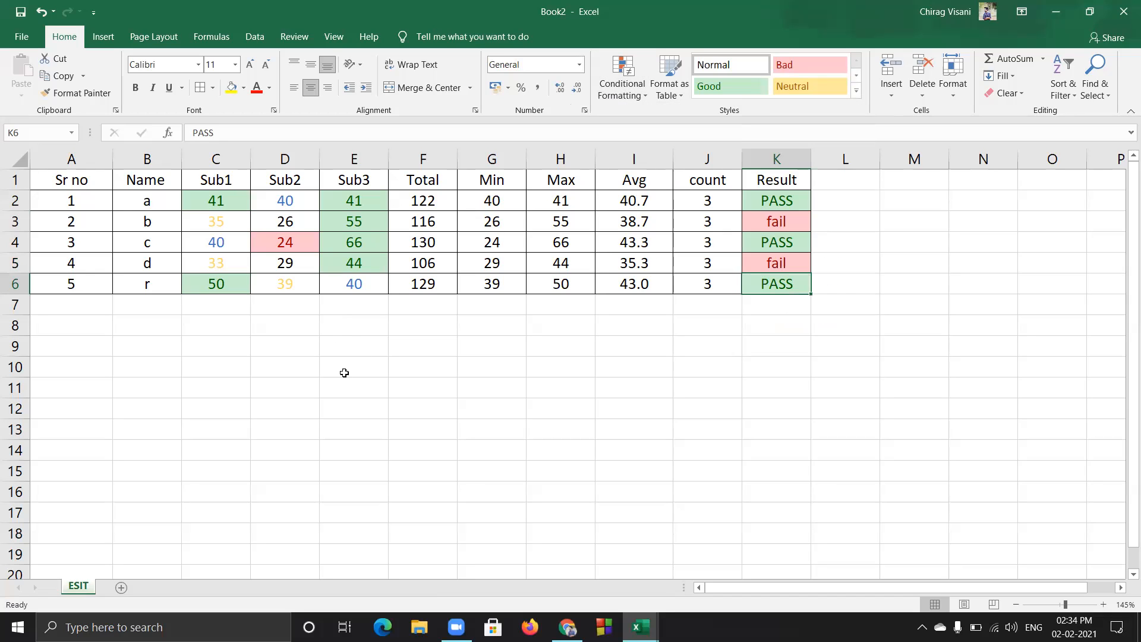
Enter the date 24-01-2021 in E10 and fill consecutive dates down to E21
{"action": "left_click", "coordinate": [345, 370]}
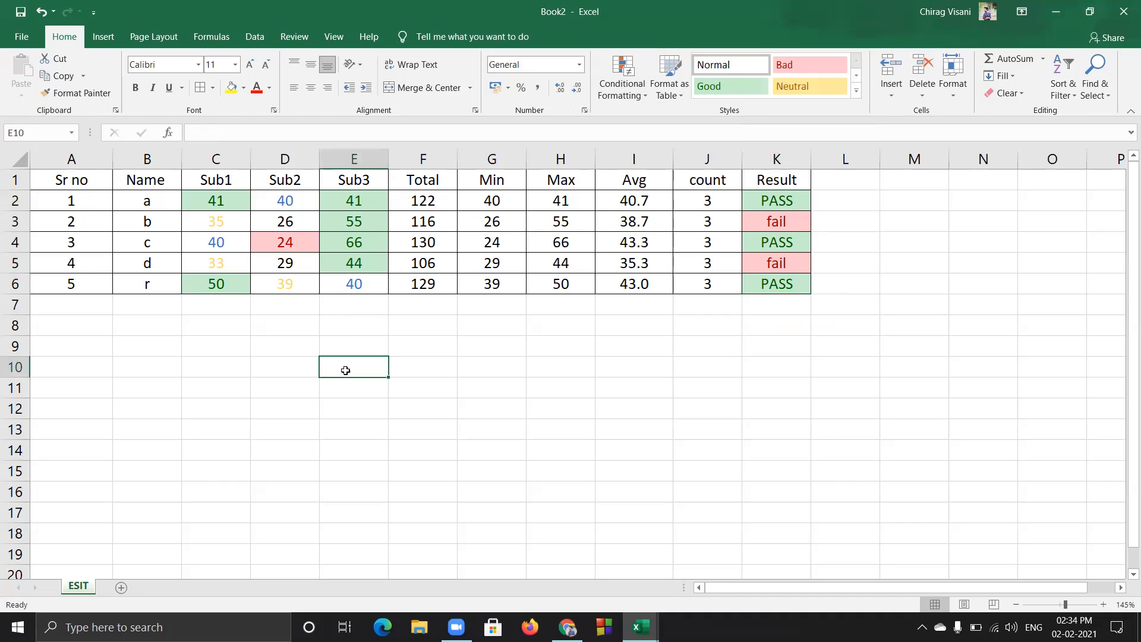
{"action": "type", "text": "24-01-2021"}
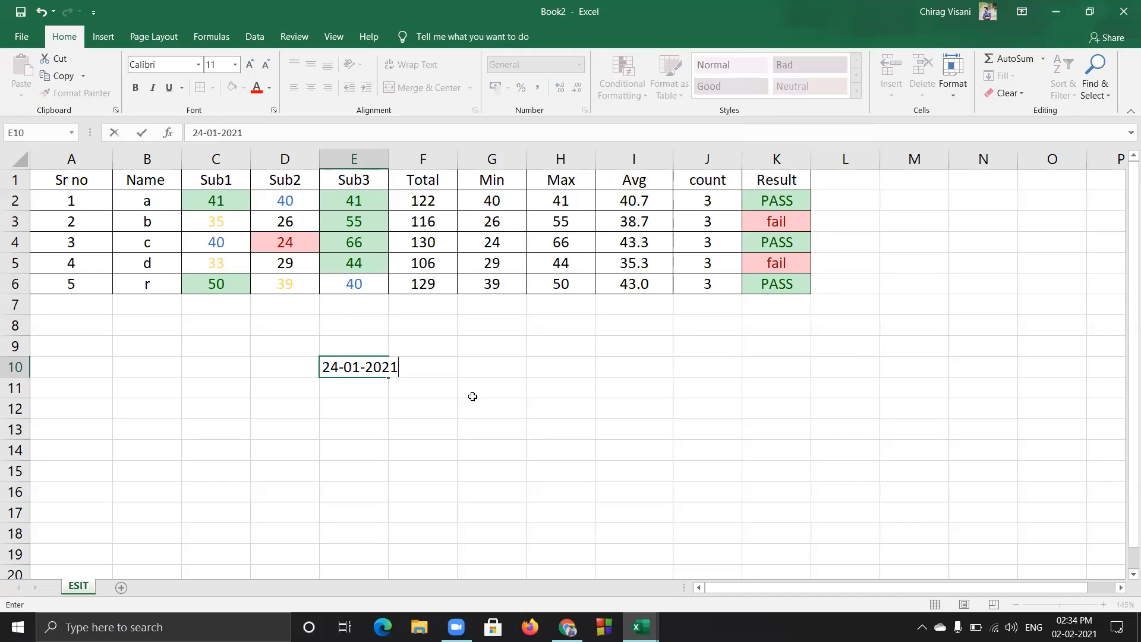
{"action": "left_click", "coordinate": [278, 179]}
{"action": "left_click", "coordinate": [359, 370]}
{"action": "left_click_drag", "start_coordinate": [406, 554], "coordinate": [410, 494]}
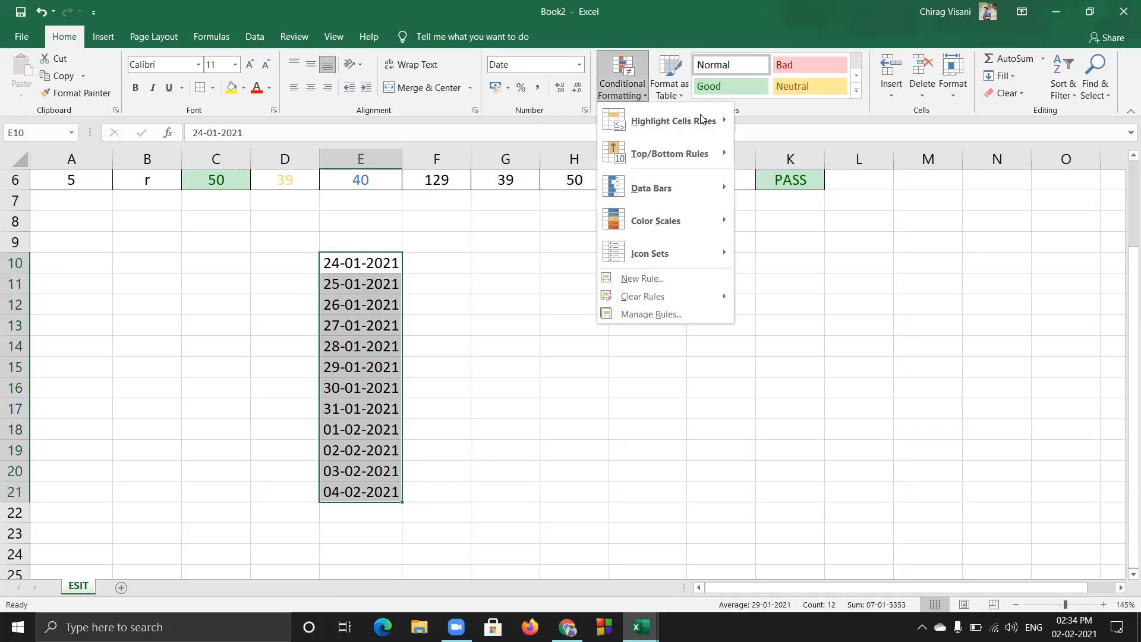
Start an A Date Occurring highlight rule on E10:E21 and preview the Yesterday, Today, Tomorrow and In the last 7 days periods
{"action": "mouse_move", "coordinate": [701, 119]}
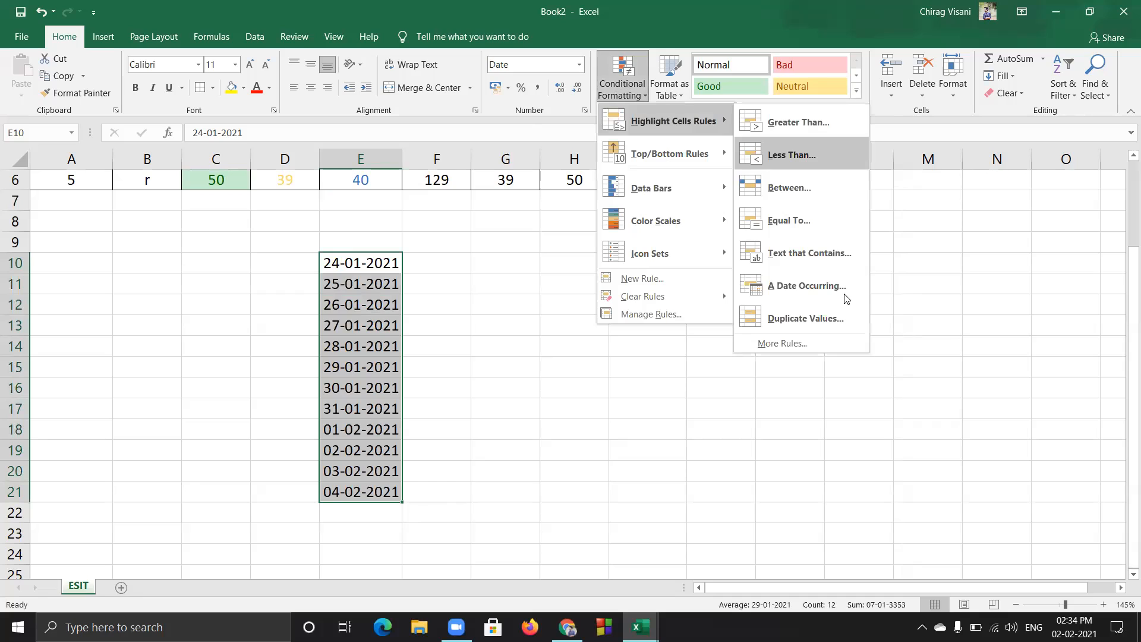
{"action": "left_click", "coordinate": [807, 286]}
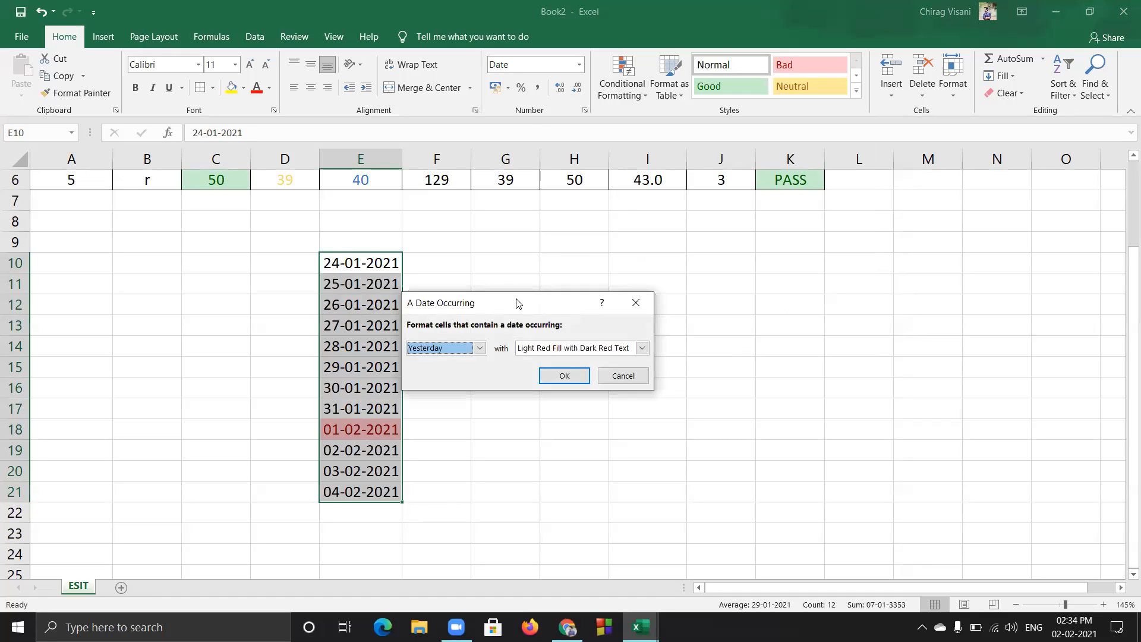
{"action": "left_click_drag", "start_coordinate": [517, 303], "coordinate": [667, 255]}
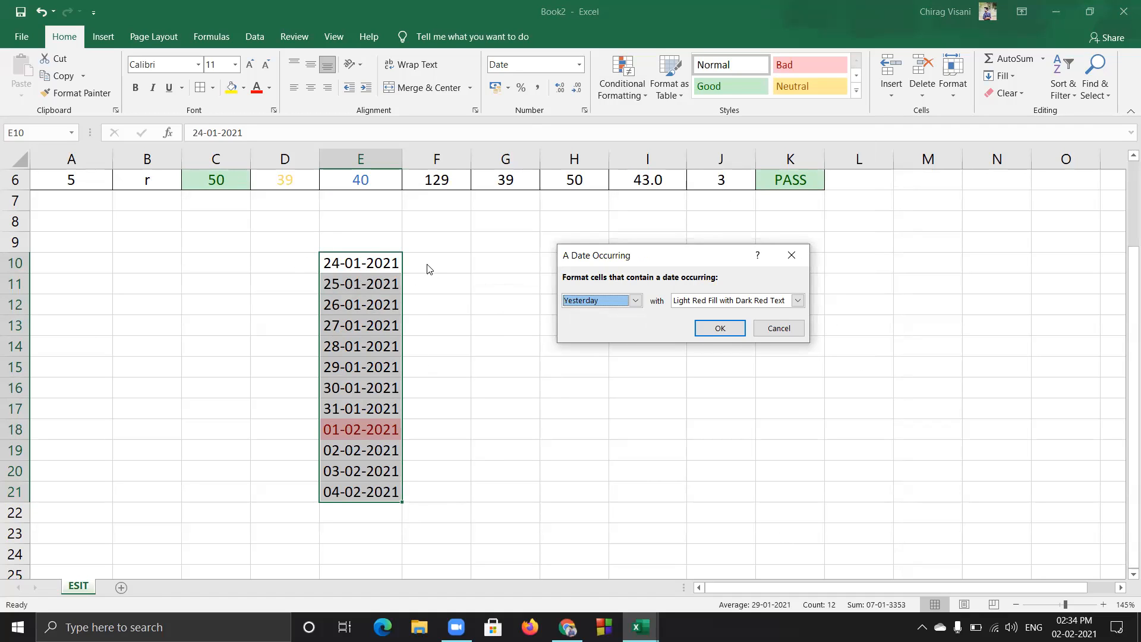
{"action": "left_click", "coordinate": [636, 302]}
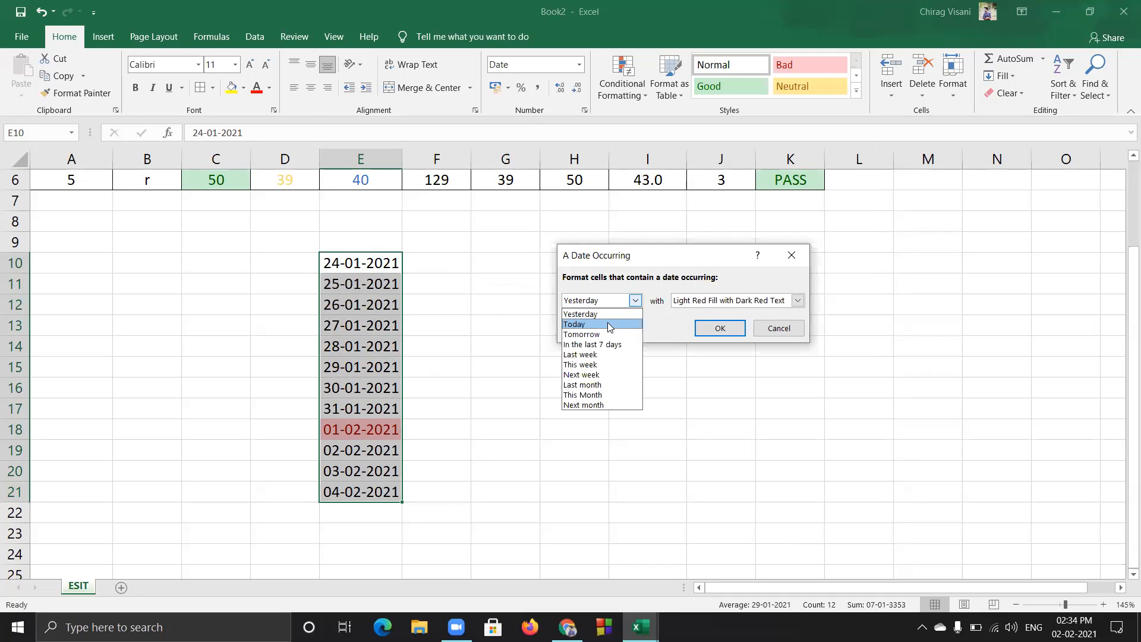
{"action": "left_click", "coordinate": [607, 322]}
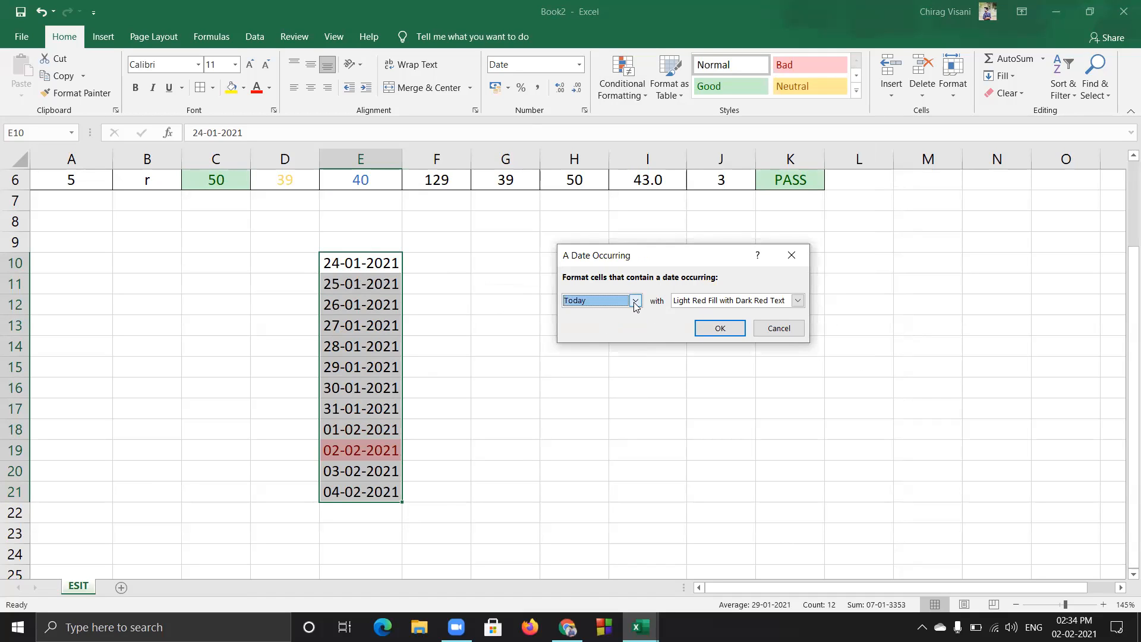
{"action": "left_click", "coordinate": [637, 303]}
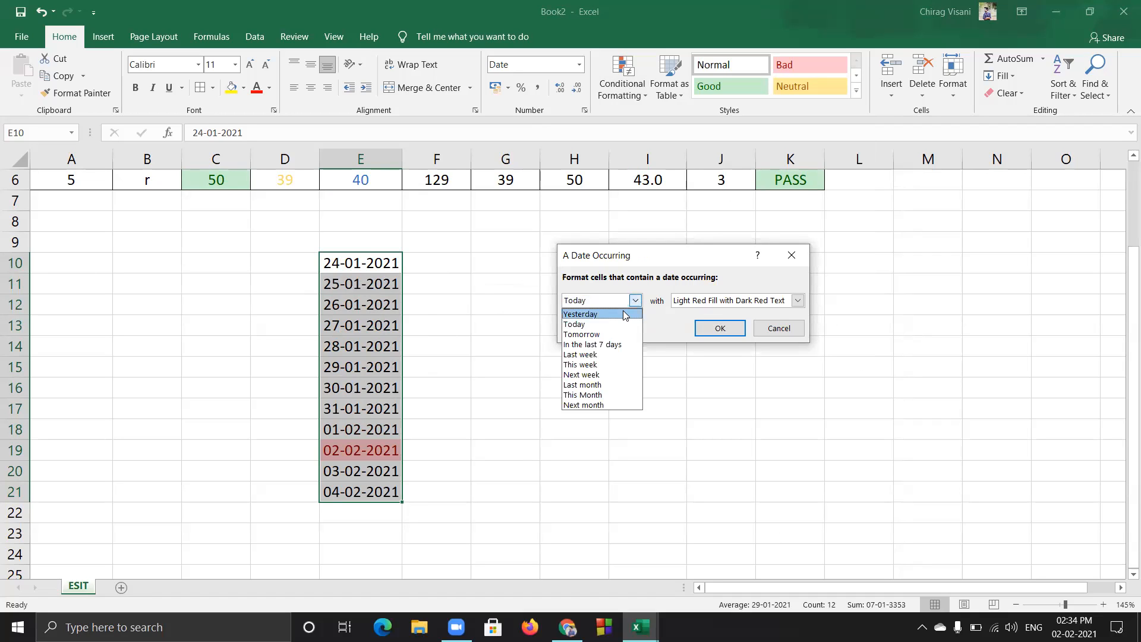
{"action": "left_click", "coordinate": [624, 315]}
{"action": "left_click", "coordinate": [636, 301]}
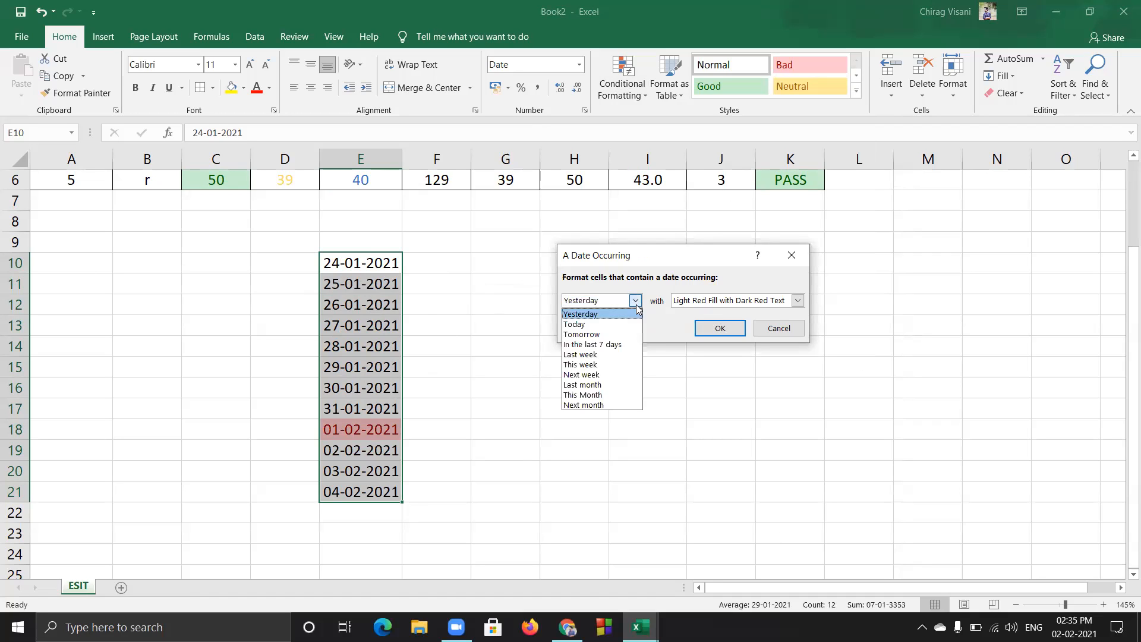
{"action": "left_click", "coordinate": [627, 333]}
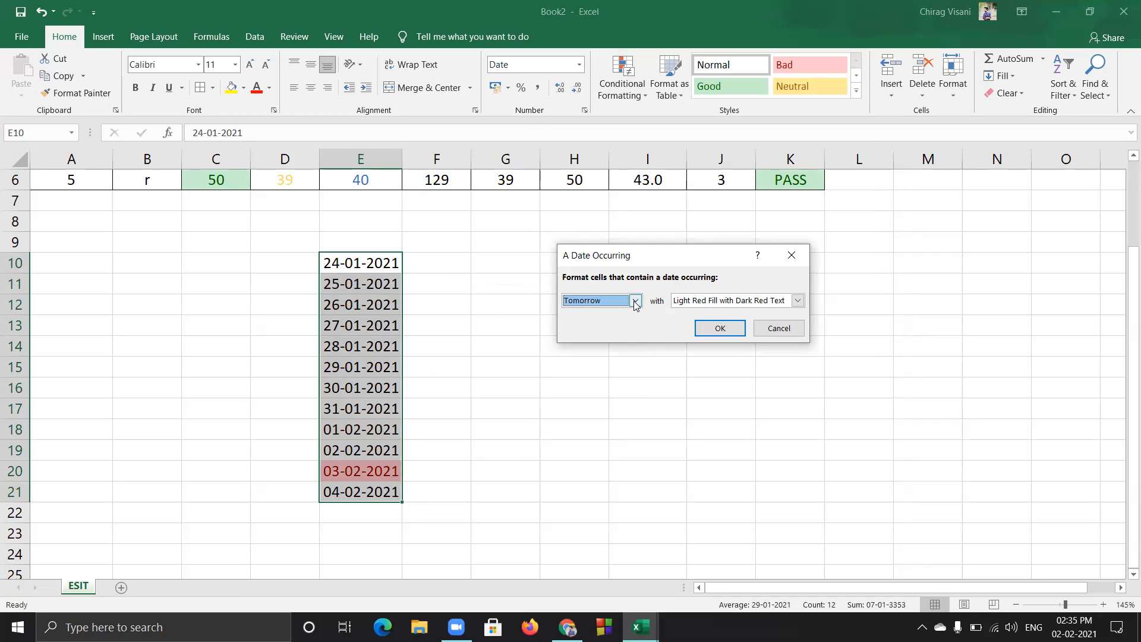
{"action": "left_click", "coordinate": [635, 301]}
{"action": "left_click", "coordinate": [620, 351]}
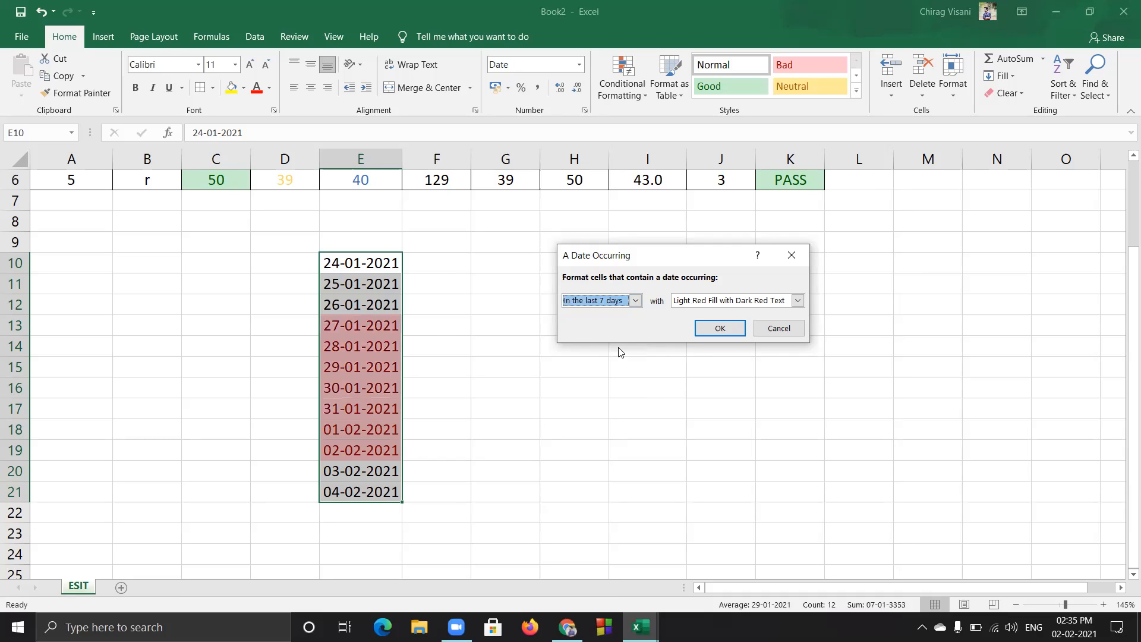
Preview the date rule with the This week, Next week, Last month and Next month periods
{"action": "left_click", "coordinate": [635, 300]}
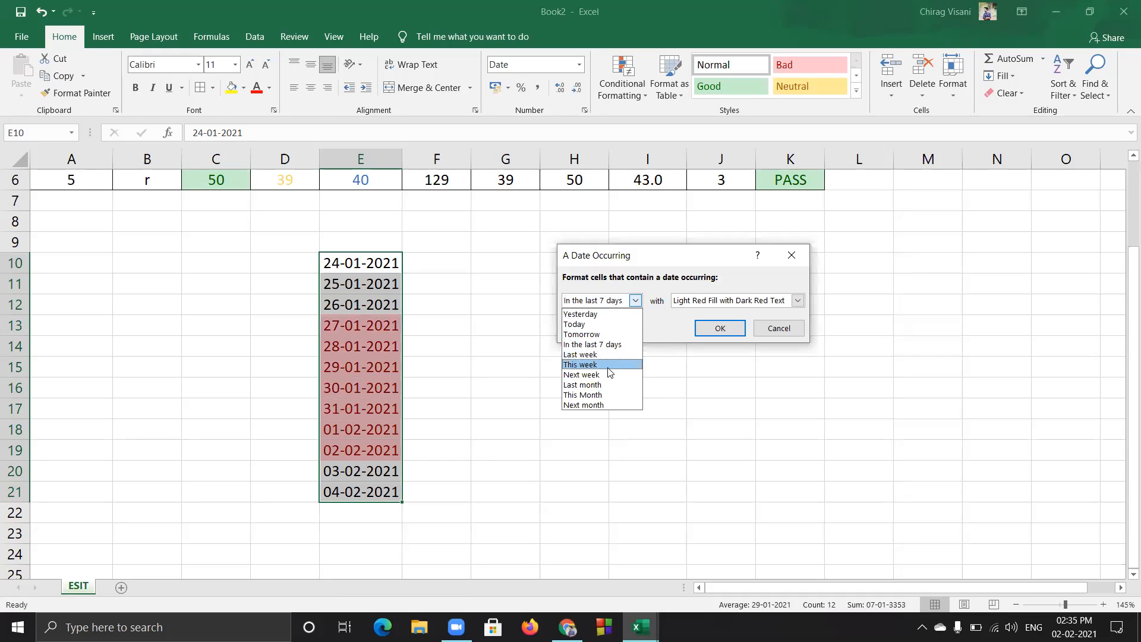
{"action": "left_click", "coordinate": [608, 364]}
{"action": "left_click", "coordinate": [635, 301]}
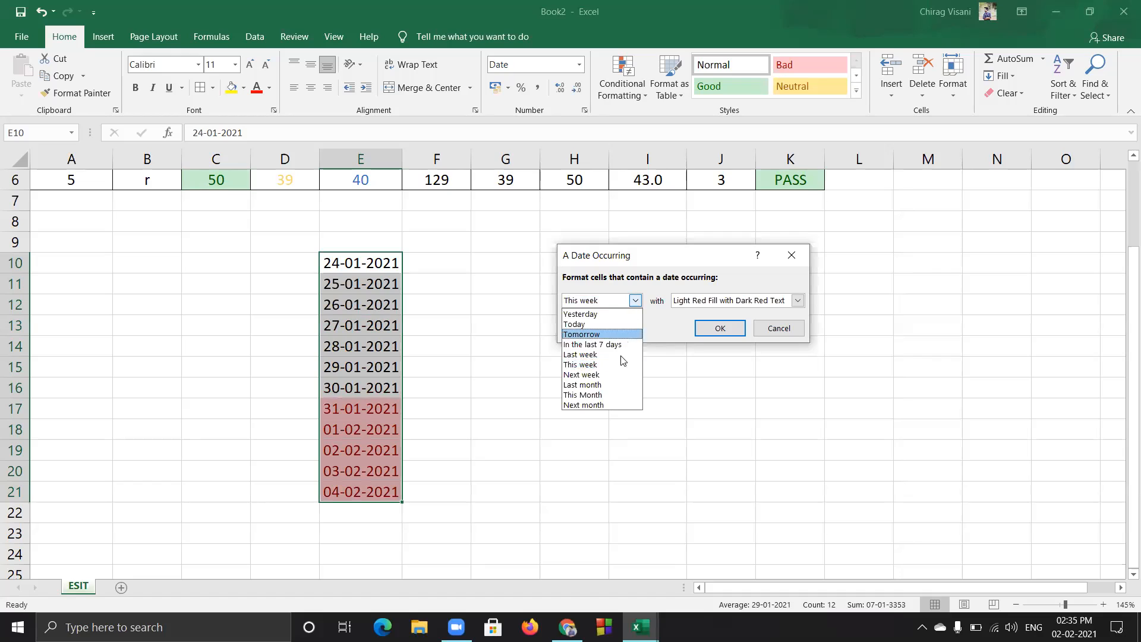
{"action": "left_click", "coordinate": [616, 375]}
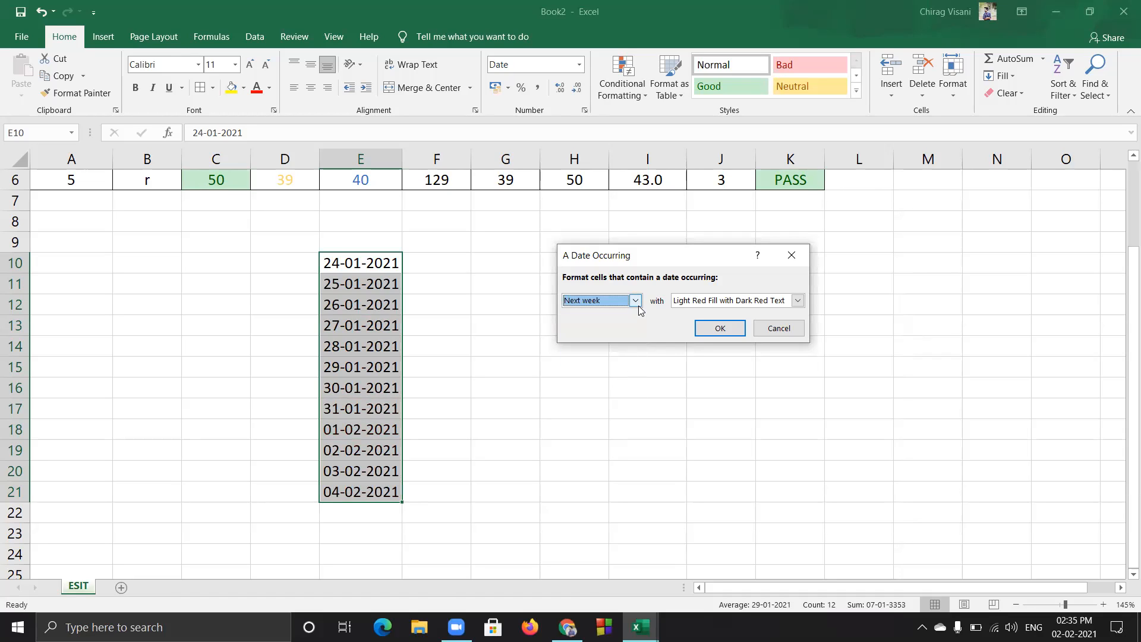
{"action": "left_click", "coordinate": [635, 301]}
{"action": "left_click", "coordinate": [616, 385]}
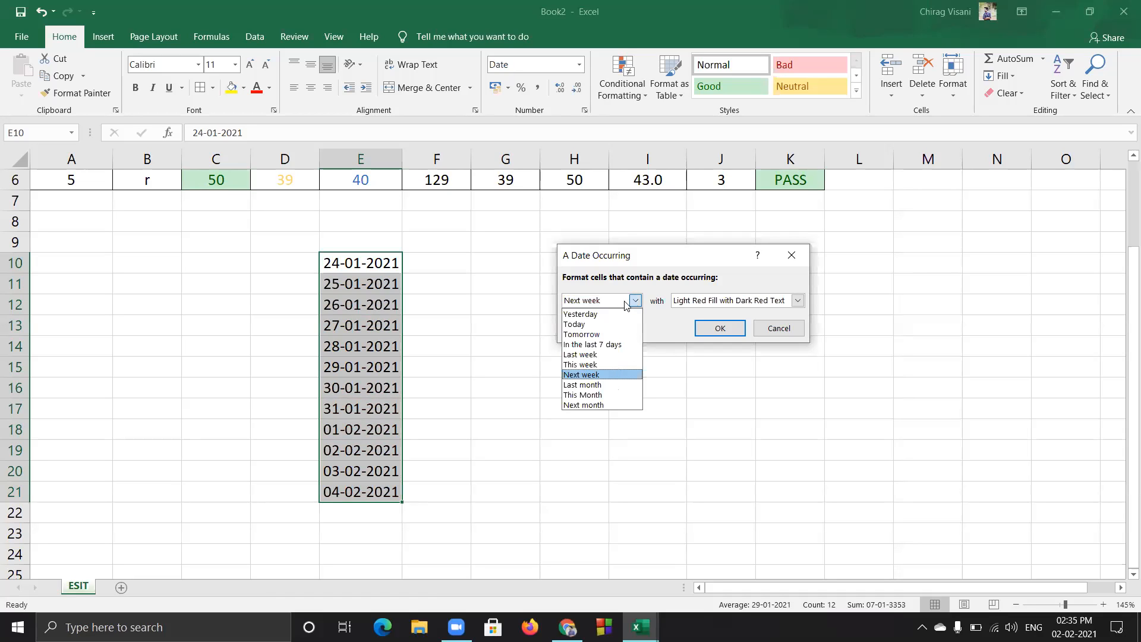
{"action": "left_click", "coordinate": [635, 301]}
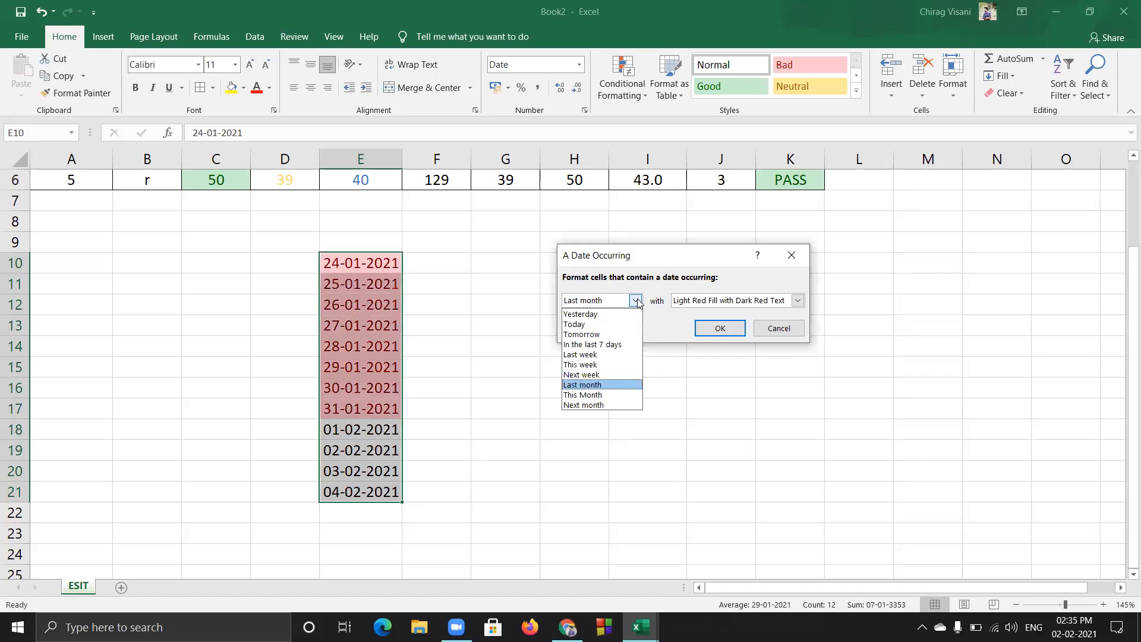
{"action": "left_click", "coordinate": [612, 405]}
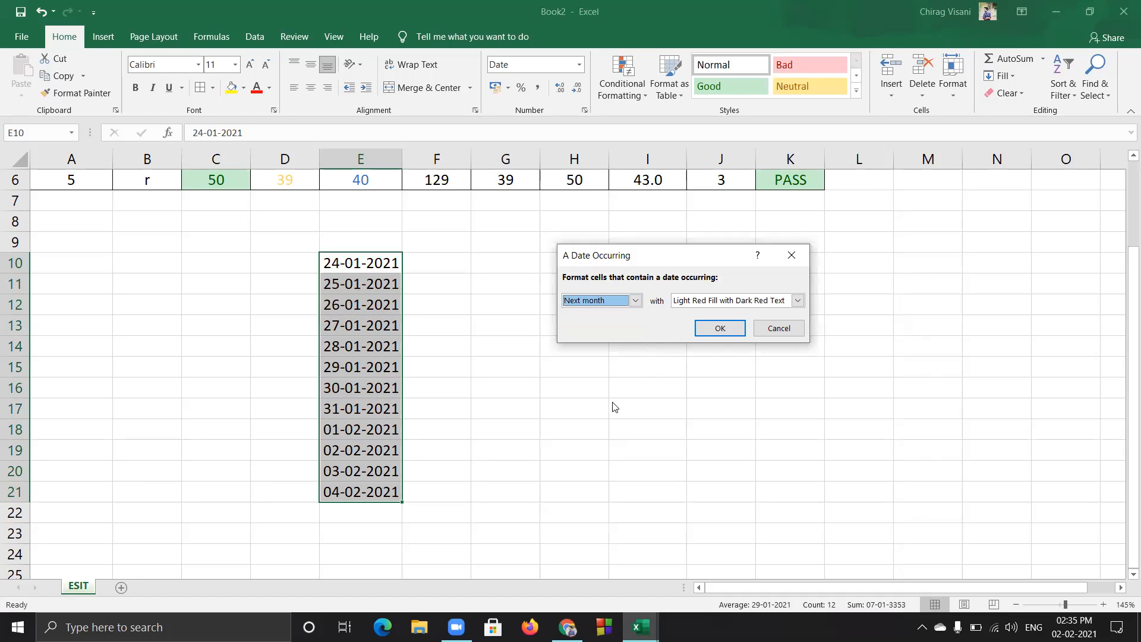
Apply the date rule to E10:E21 for Last month with Light Red Fill with Dark Red Text
{"action": "left_click", "coordinate": [635, 301]}
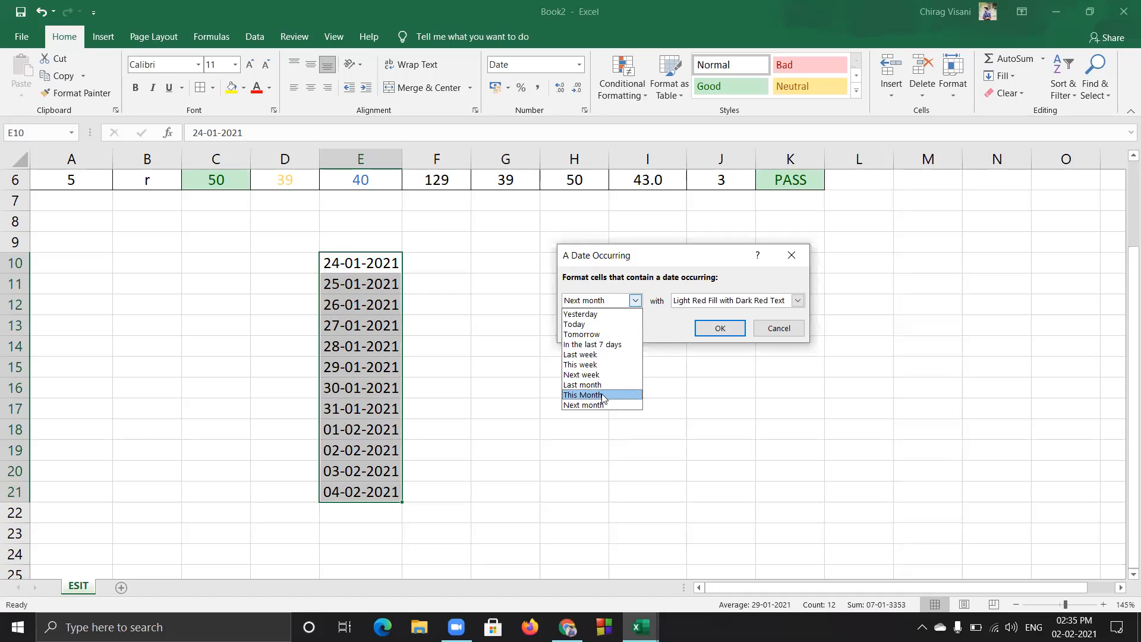
{"action": "left_click", "coordinate": [605, 385]}
{"action": "left_click", "coordinate": [479, 372]}
{"action": "left_click_drag", "start_coordinate": [353, 259], "coordinate": [385, 480]}
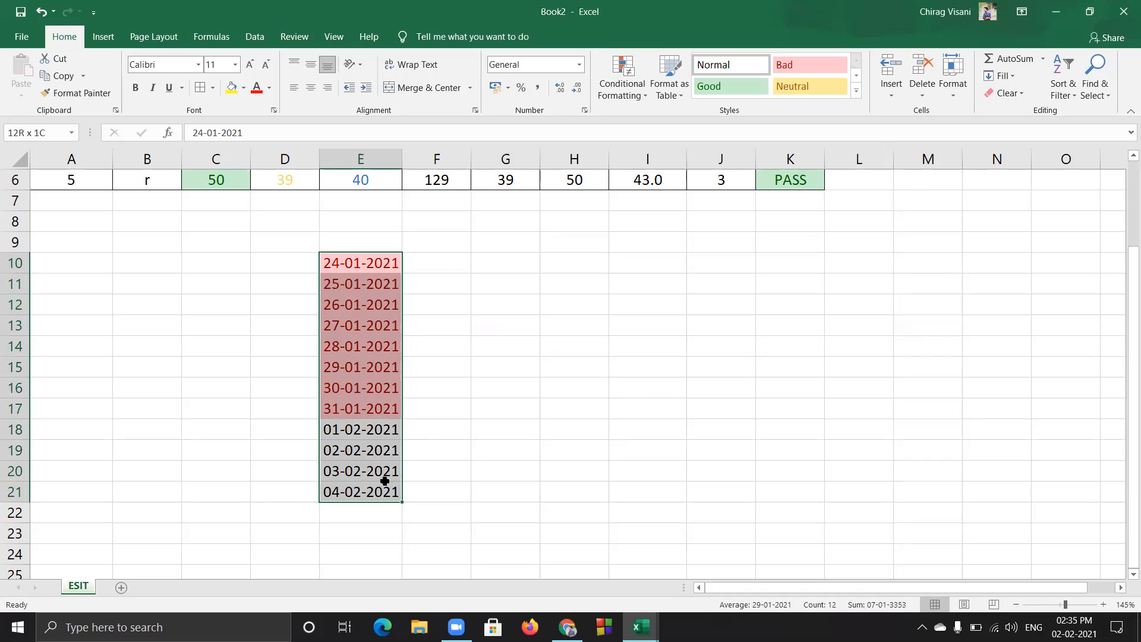
{"action": "left_click", "coordinate": [440, 270]}
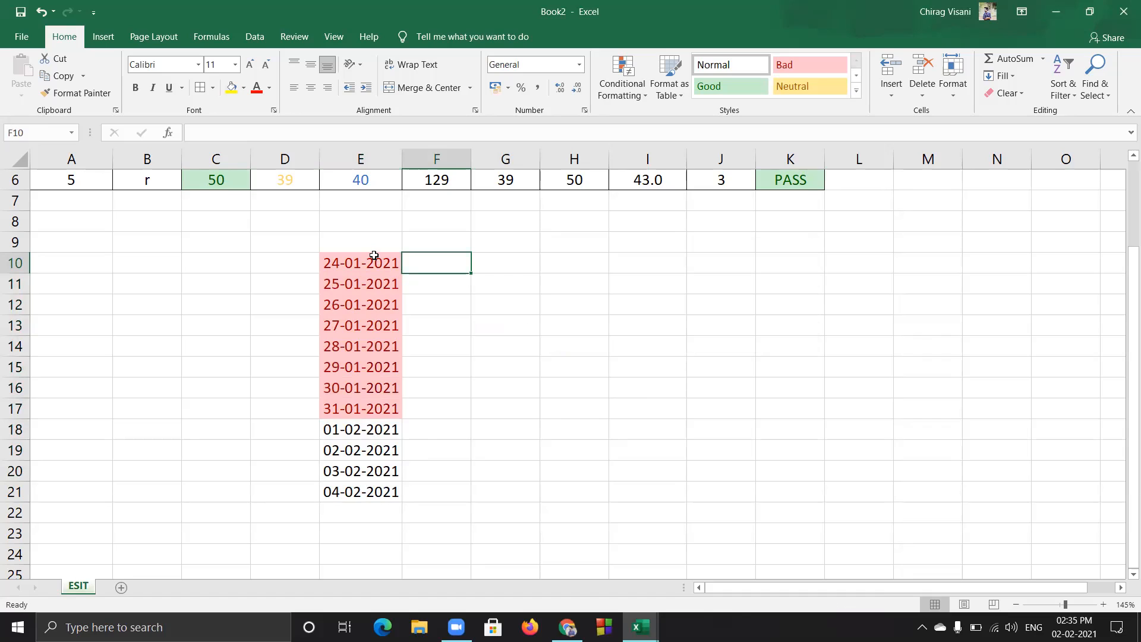
Clear the dates from E10:E21, undo the deletion once, and clear them again
{"action": "left_click_drag", "start_coordinate": [374, 255], "coordinate": [399, 494]}
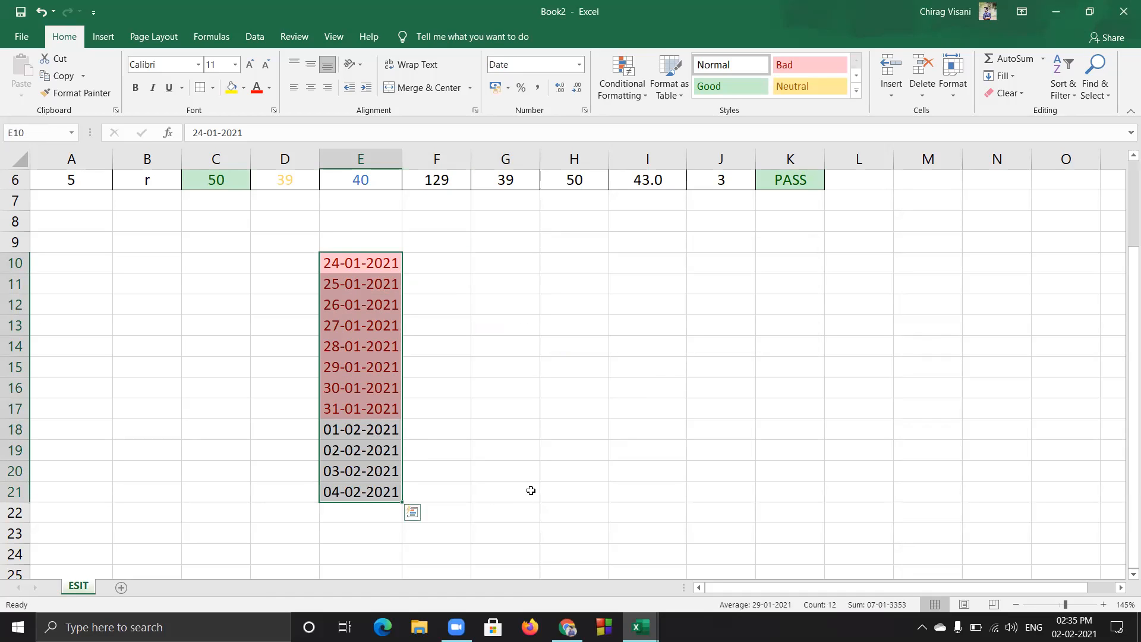
{"action": "key", "text": "Delete"}
{"action": "key", "text": "ctrl+z"}
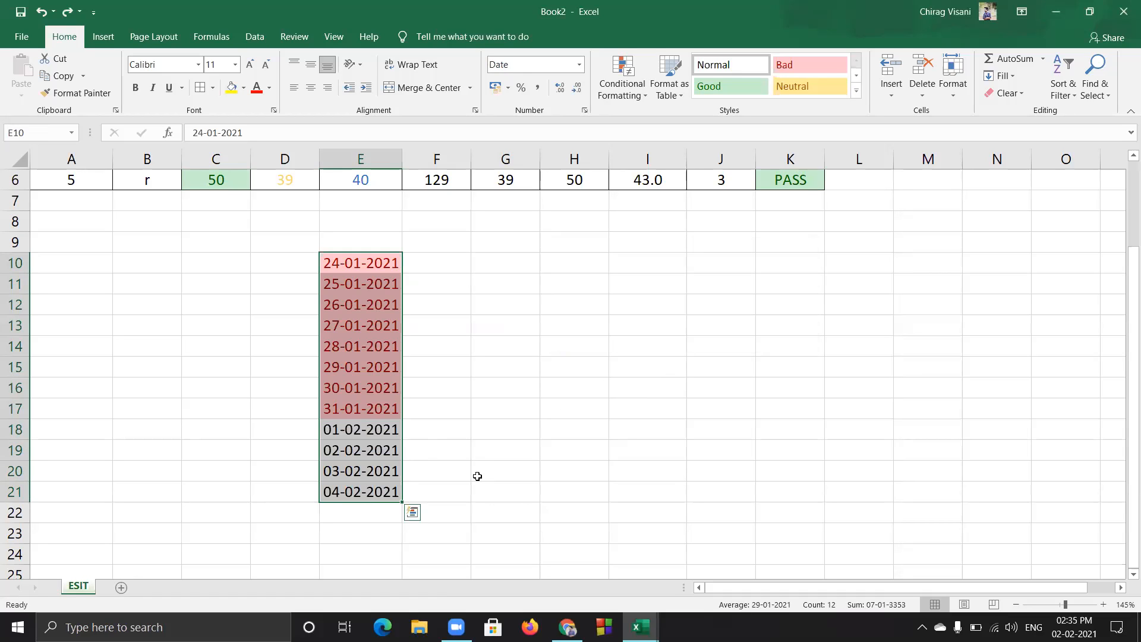
{"action": "key", "text": "Delete"}
{"action": "scroll", "coordinate": [251, 434], "scroll_direction": "up", "scroll_amount": 2}
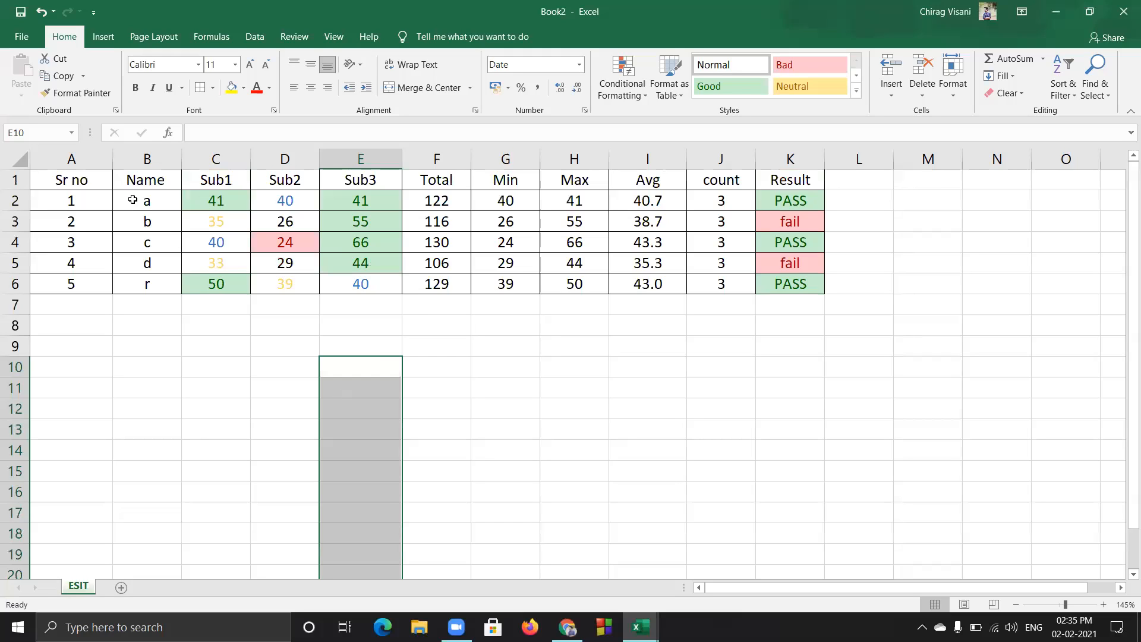
Undo the clearing of the dates together with their date rule, and delete the dates in E10:E21 again
{"action": "left_click", "coordinate": [607, 98]}
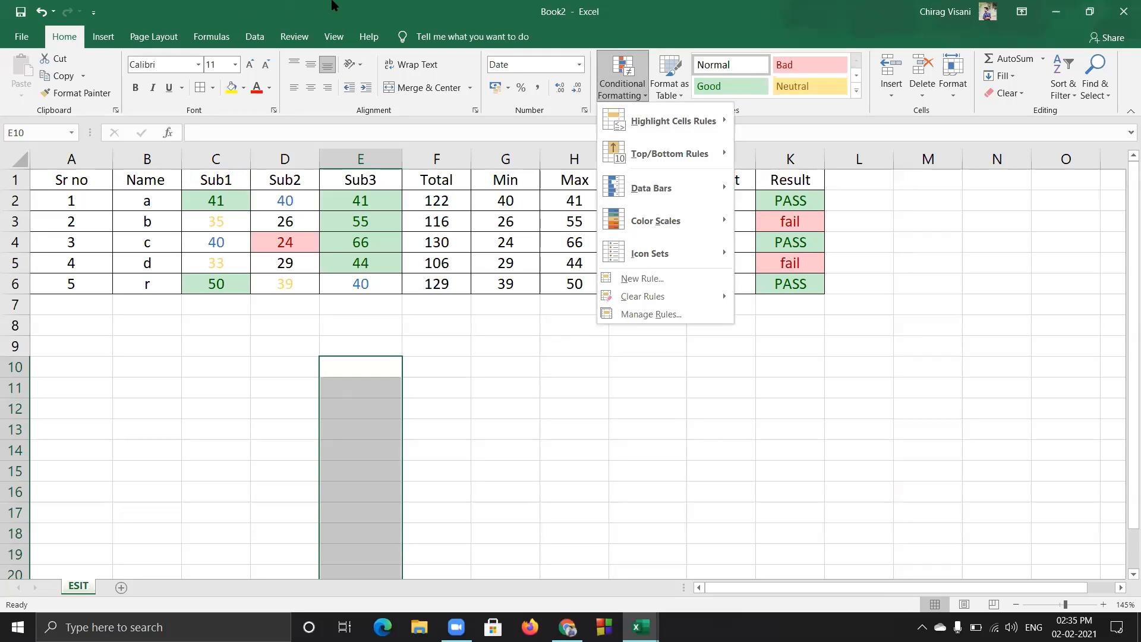
{"action": "left_click", "coordinate": [331, 5]}
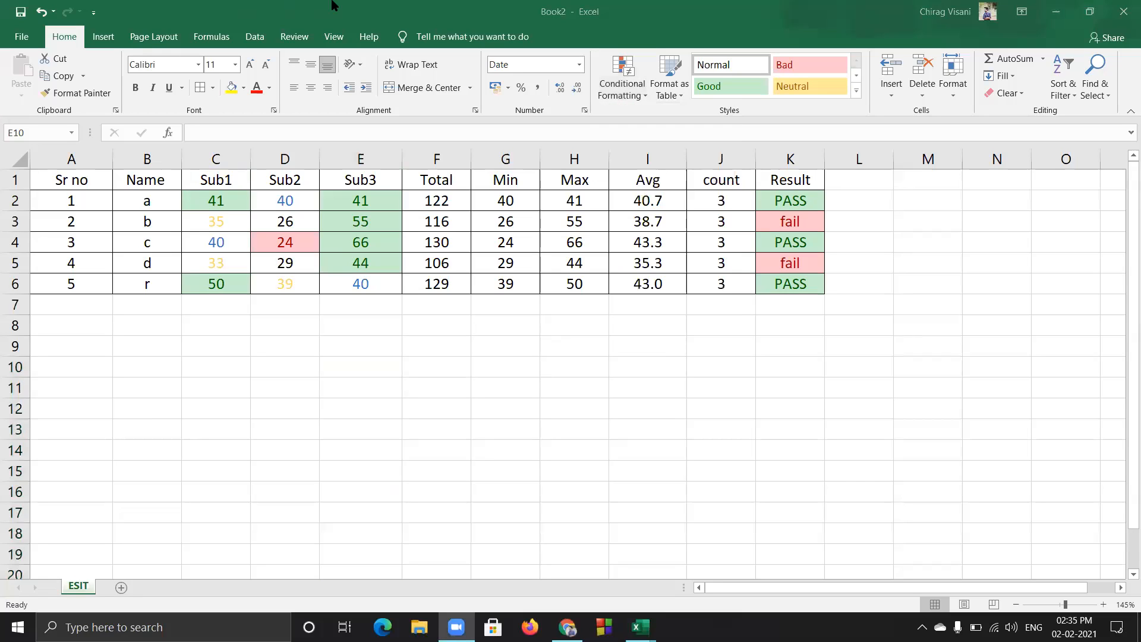
{"action": "key", "text": "ctrl+z"}
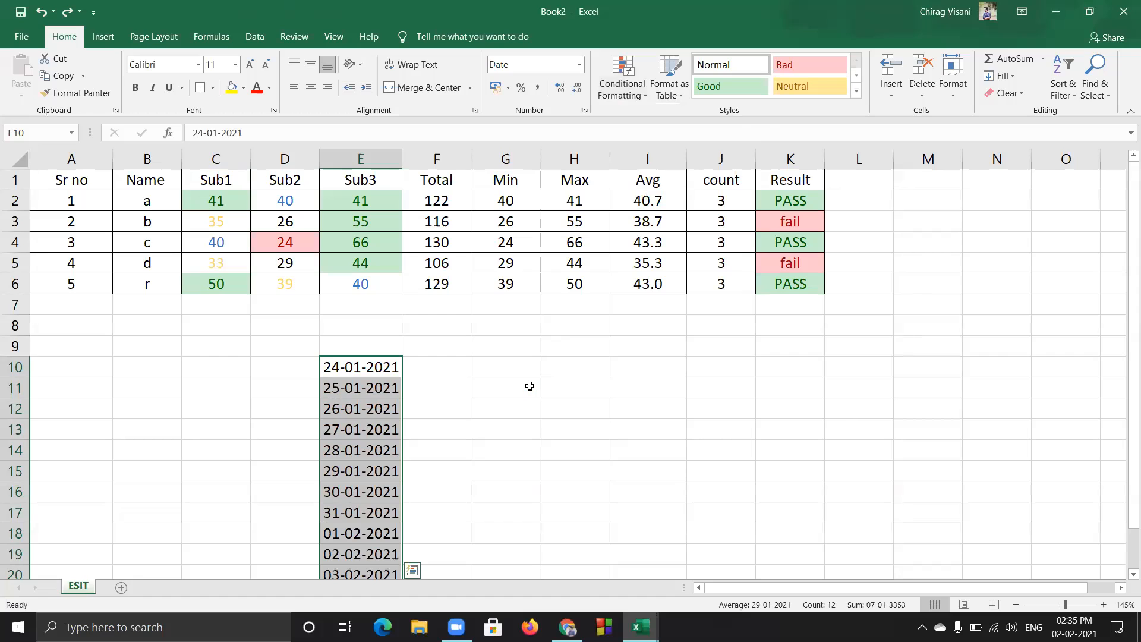
{"action": "key", "text": "Delete"}
{"action": "left_click", "coordinate": [546, 384]}
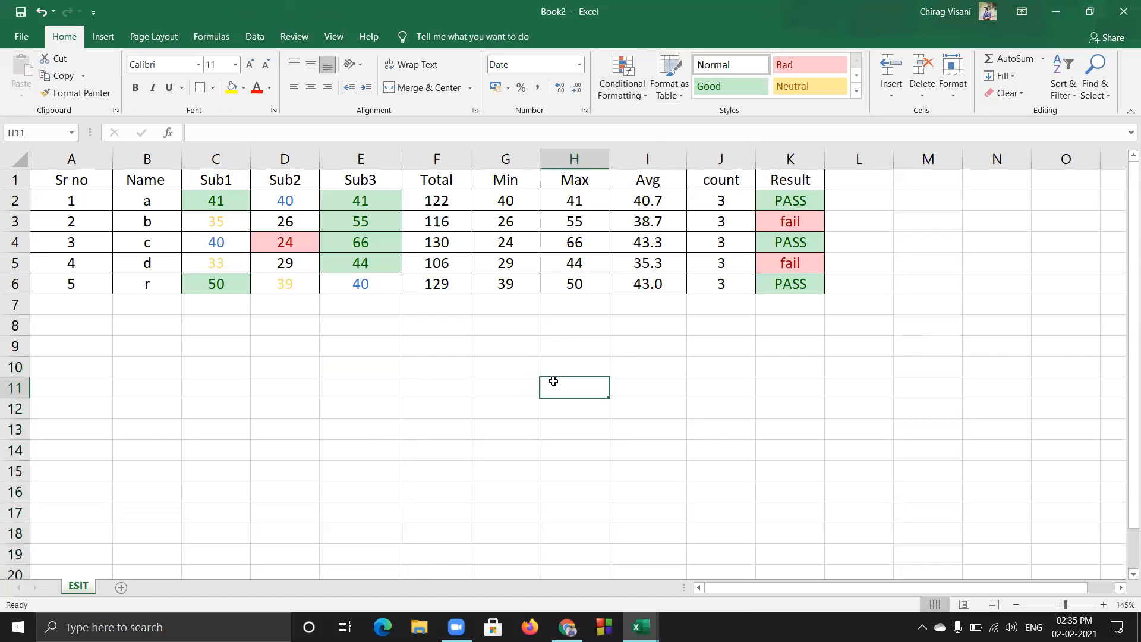
Examine the available Top/Bottom Rules for conditional formatting
{"action": "left_click", "coordinate": [624, 90]}
{"action": "mouse_move", "coordinate": [671, 150]}
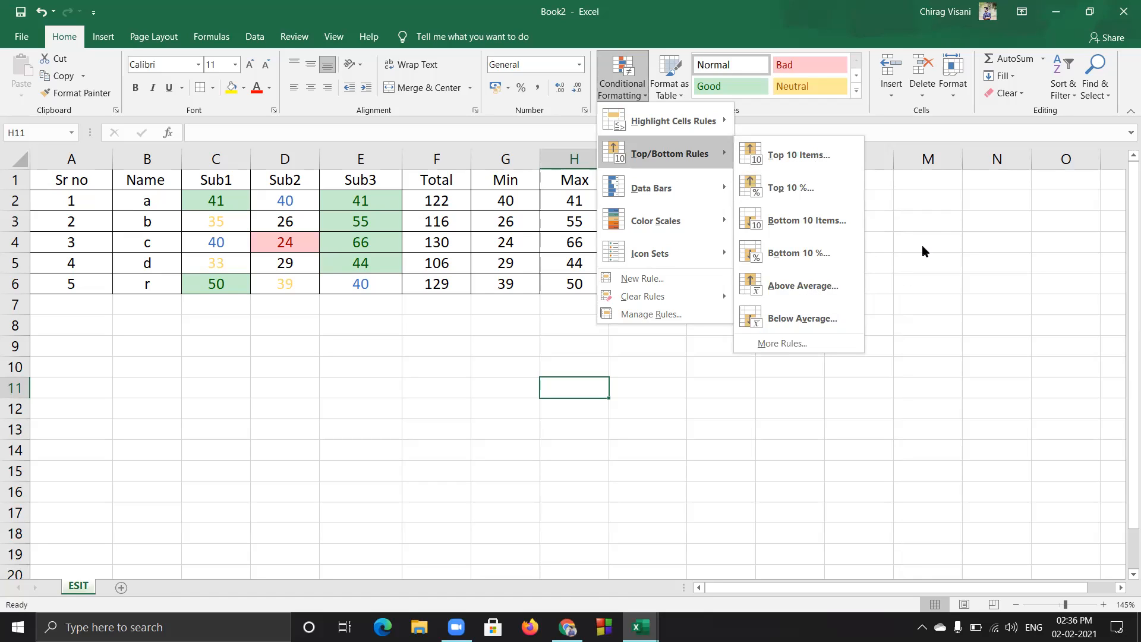
{"action": "left_click", "coordinate": [943, 214]}
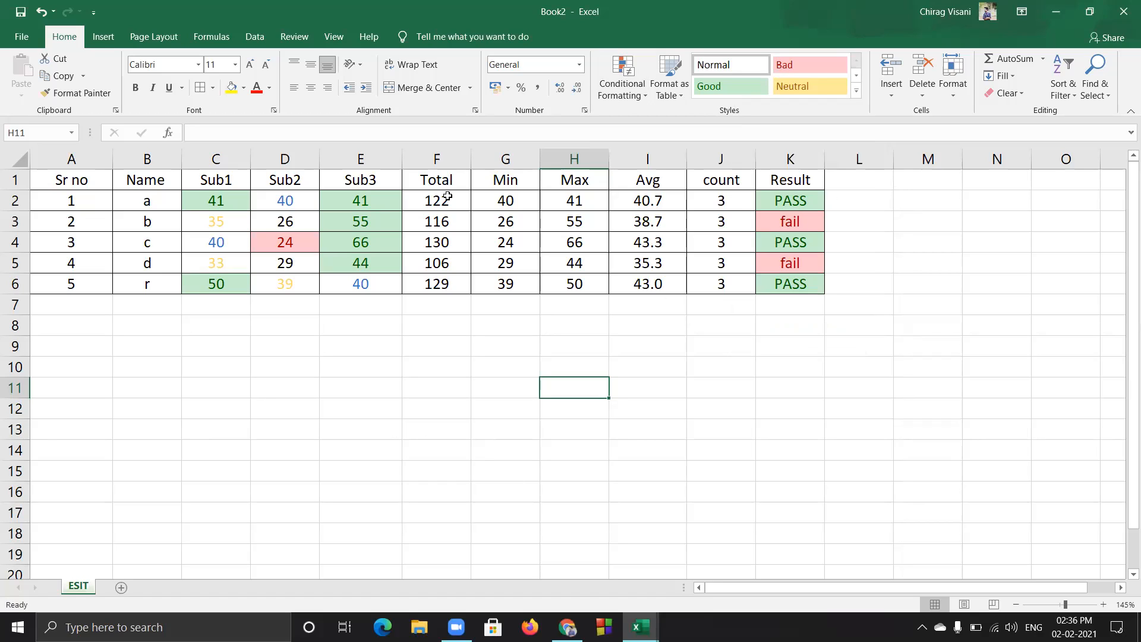
{"action": "key", "text": "alt+Tab"}
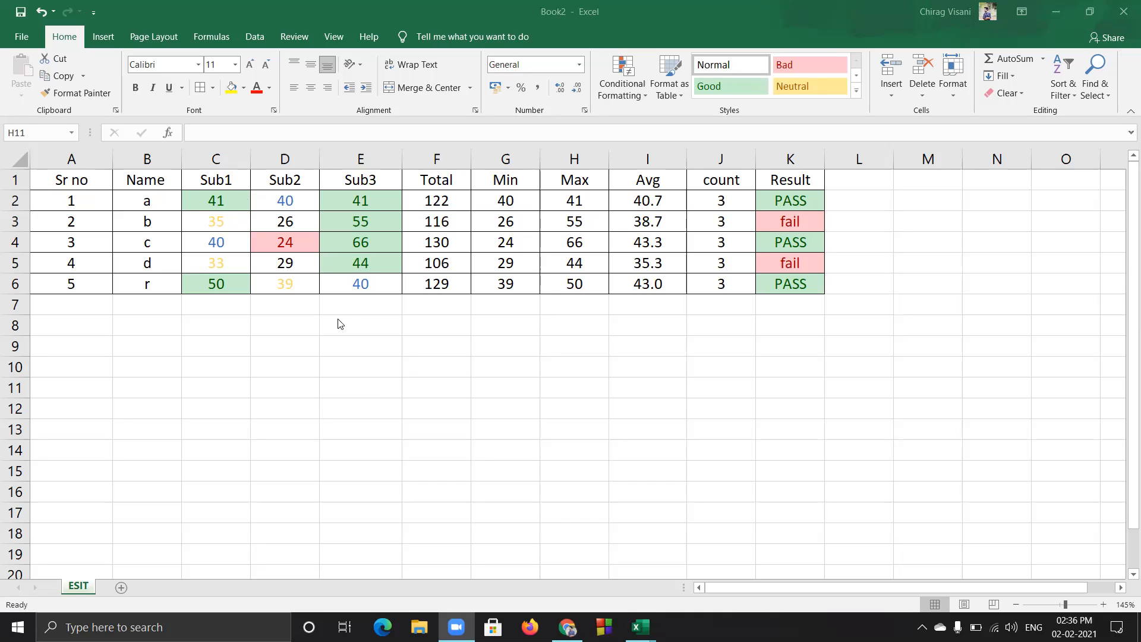
{"action": "left_click", "coordinate": [345, 297]}
Examine the Sub1, Sub2 and Sub3 marks in C2:E6 as the range for a Top/Bottom rule
{"action": "left_click_drag", "start_coordinate": [211, 203], "coordinate": [350, 284]}
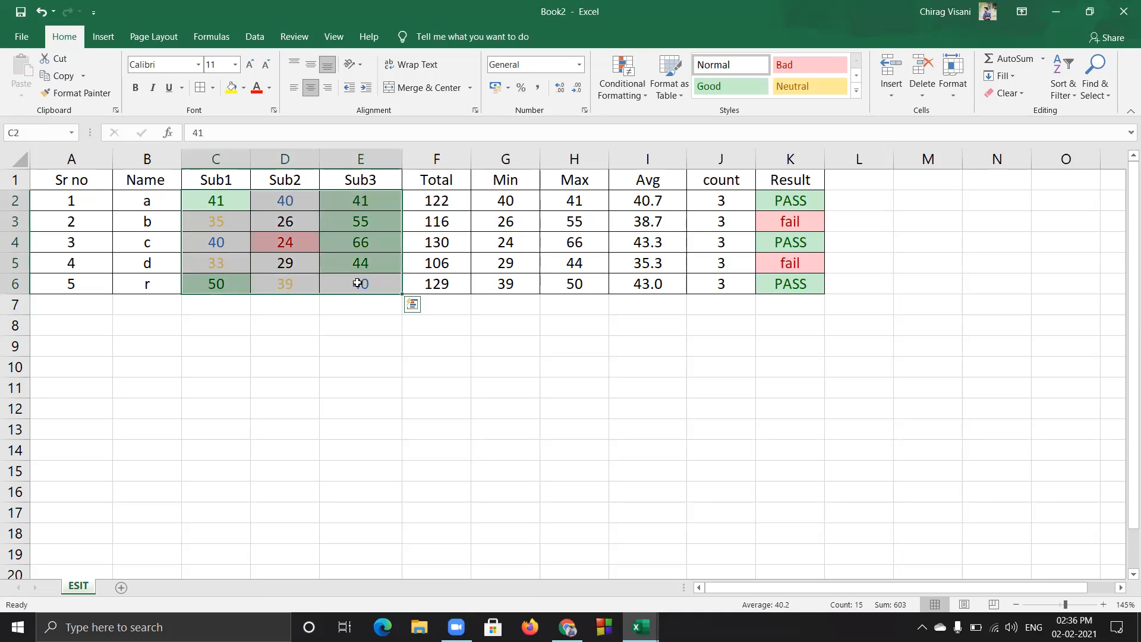
{"action": "left_click", "coordinate": [645, 83]}
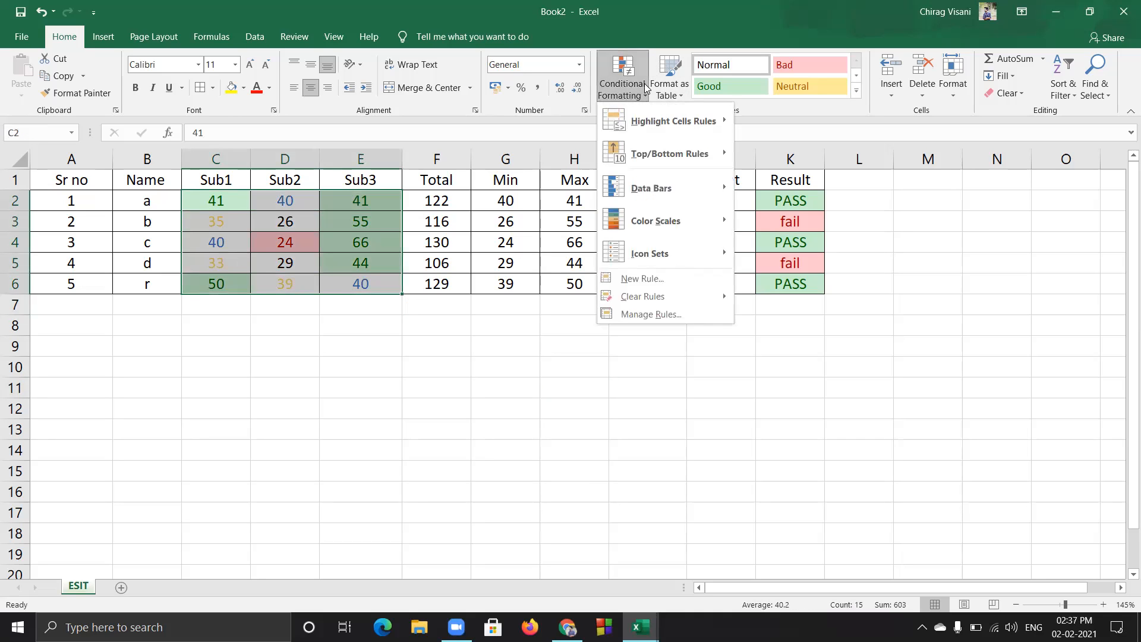
{"action": "left_click", "coordinate": [338, 329]}
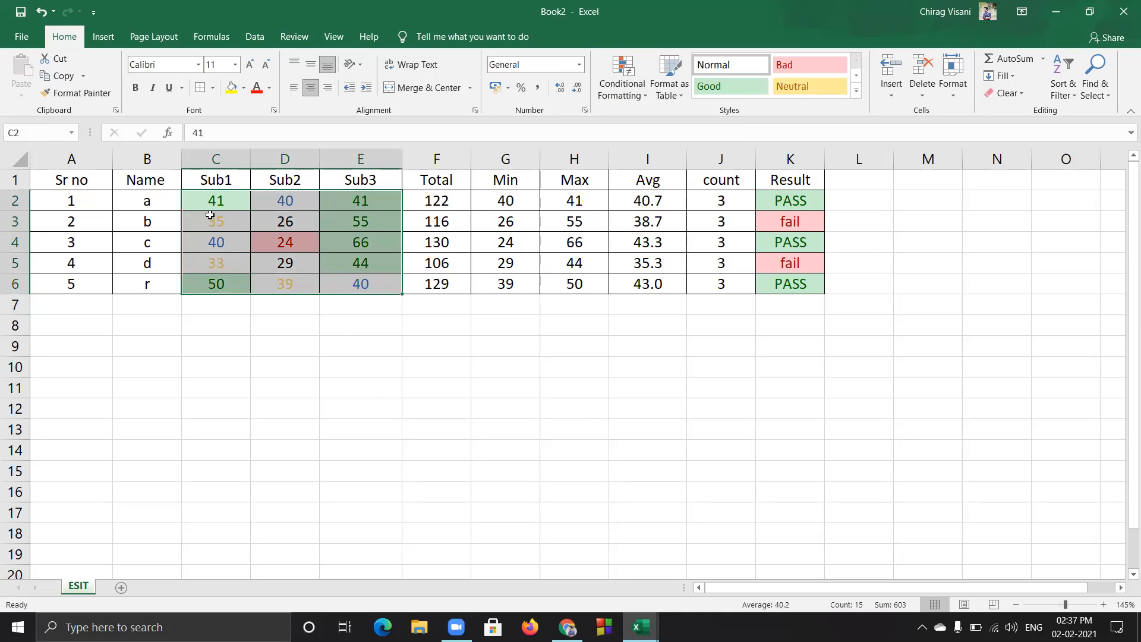
{"action": "left_click", "coordinate": [204, 201]}
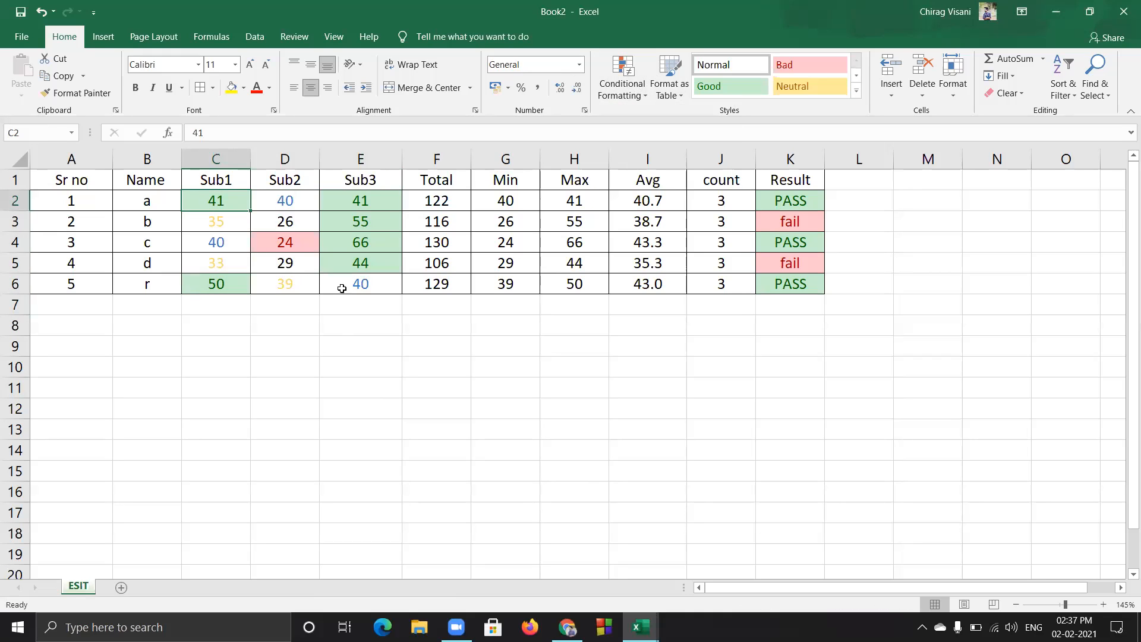
{"action": "left_click_drag", "start_coordinate": [216, 201], "coordinate": [363, 284]}
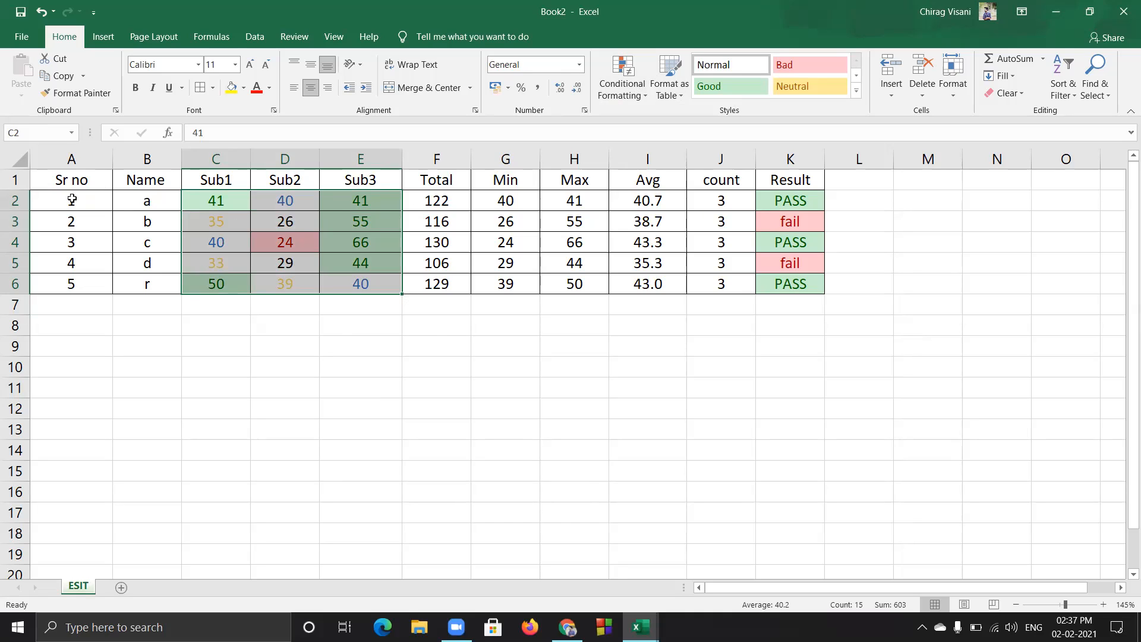
{"action": "left_click", "coordinate": [213, 309]}
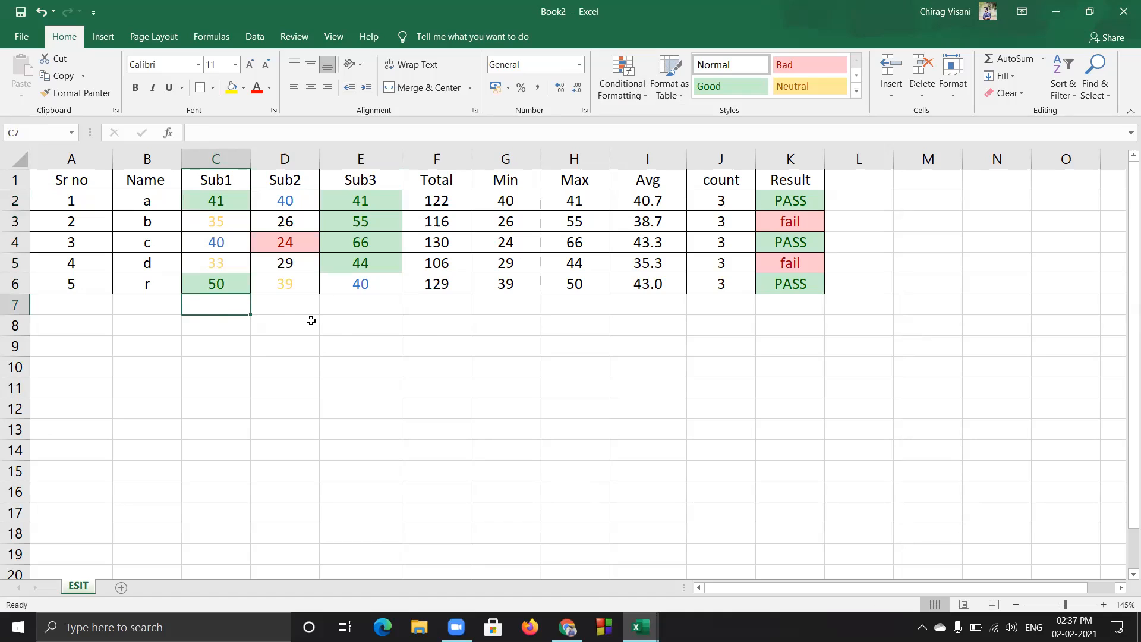
{"action": "left_click", "coordinate": [293, 307]}
{"action": "left_click", "coordinate": [332, 304]}
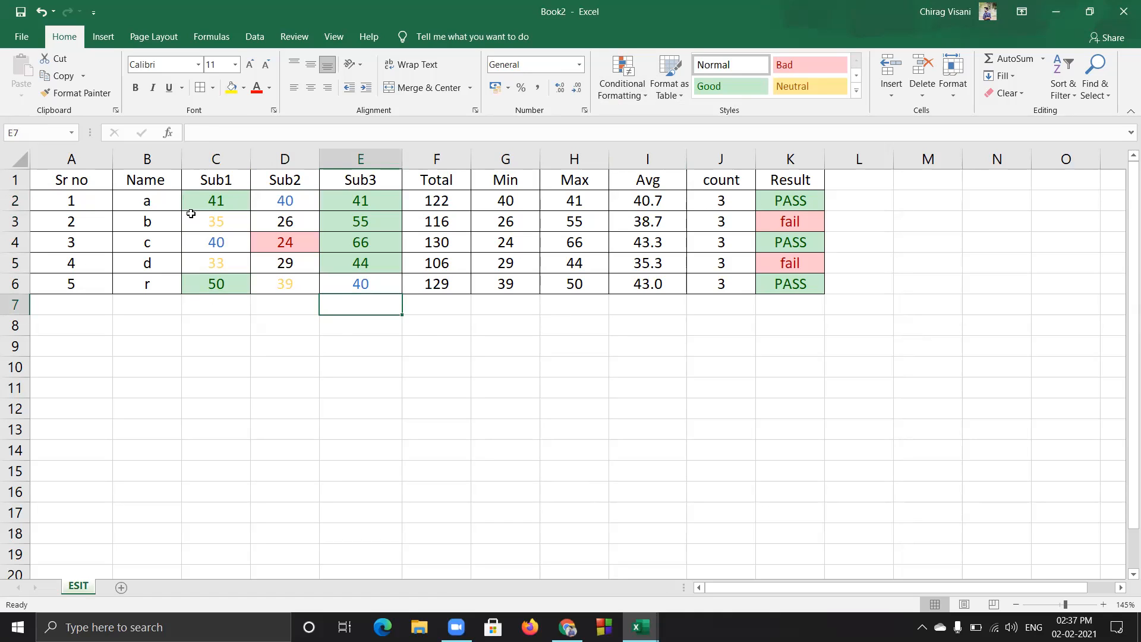
Clear the formats, including the highlight rules, from the Sub1 to Sub3 marks in C2:E6
{"action": "left_click_drag", "start_coordinate": [216, 198], "coordinate": [351, 284]}
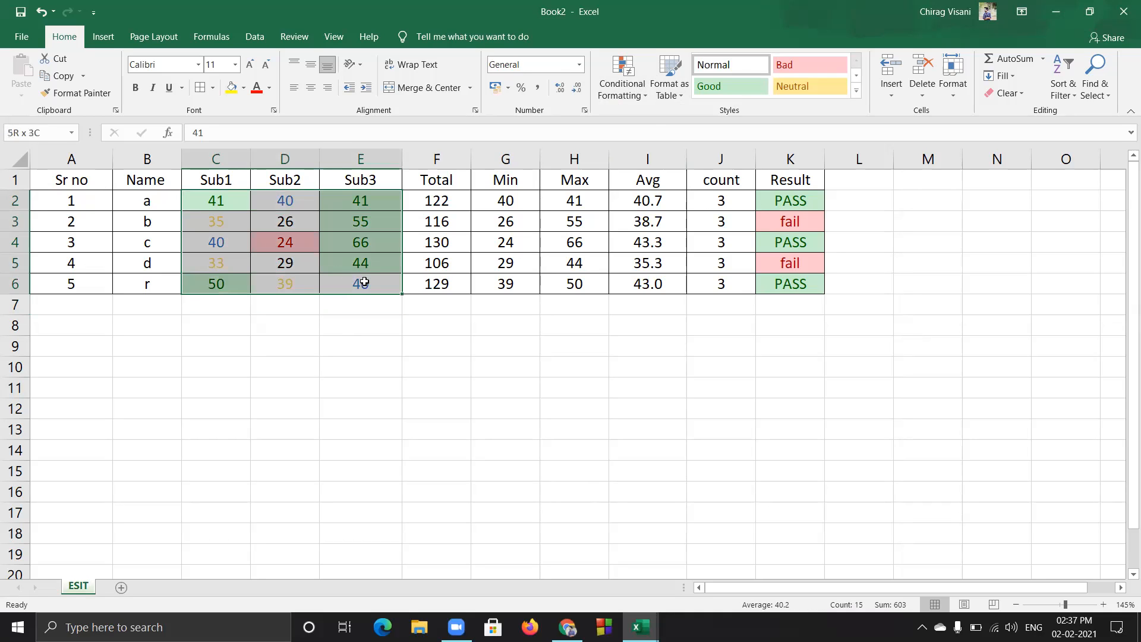
{"action": "left_click", "coordinate": [621, 80]}
{"action": "mouse_move", "coordinate": [690, 148]}
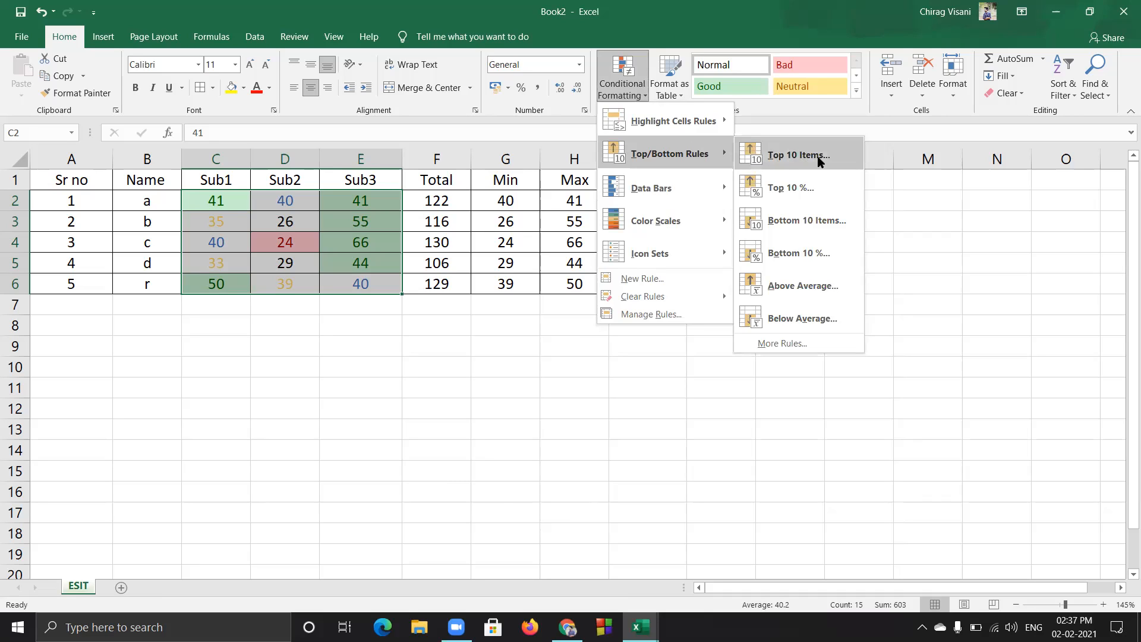
{"action": "left_click", "coordinate": [1013, 271]}
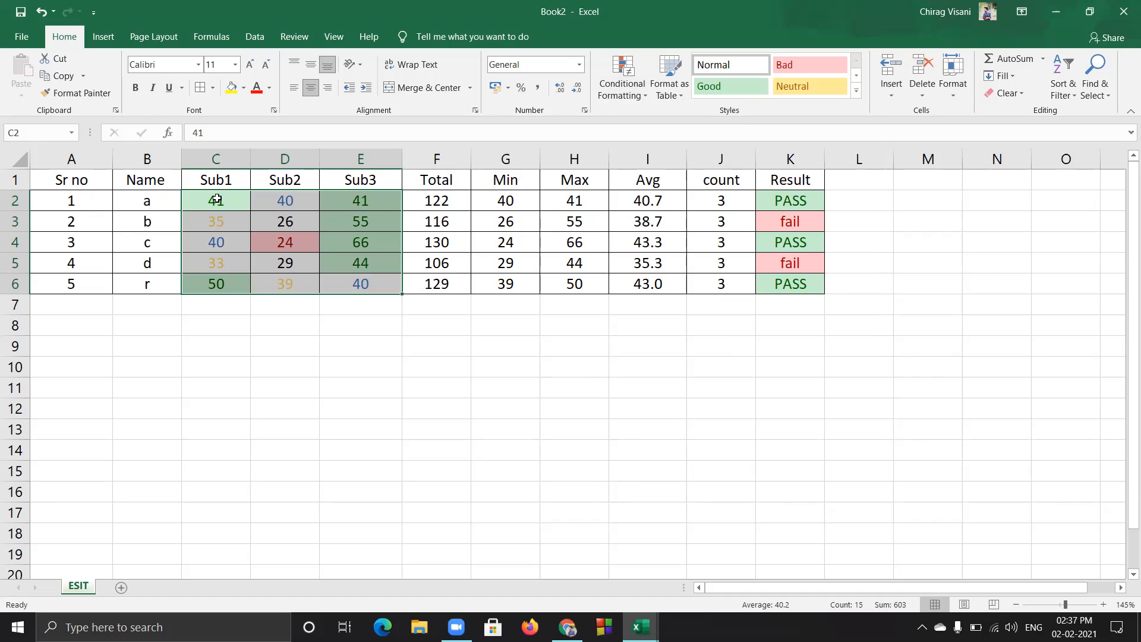
{"action": "left_click", "coordinate": [1015, 94]}
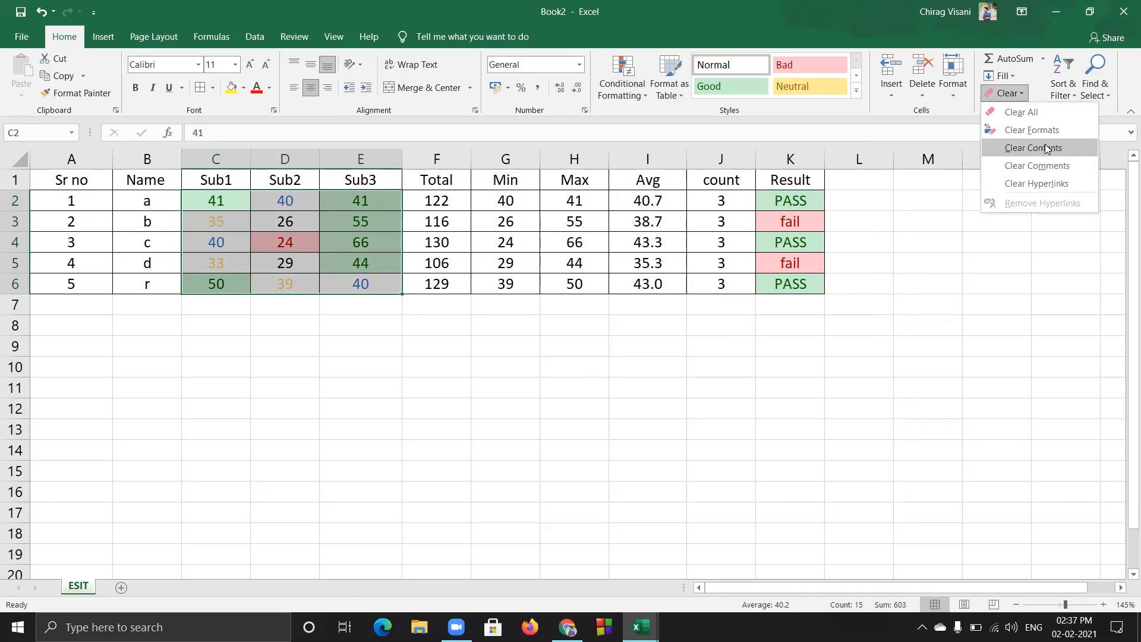
{"action": "left_click", "coordinate": [1032, 130]}
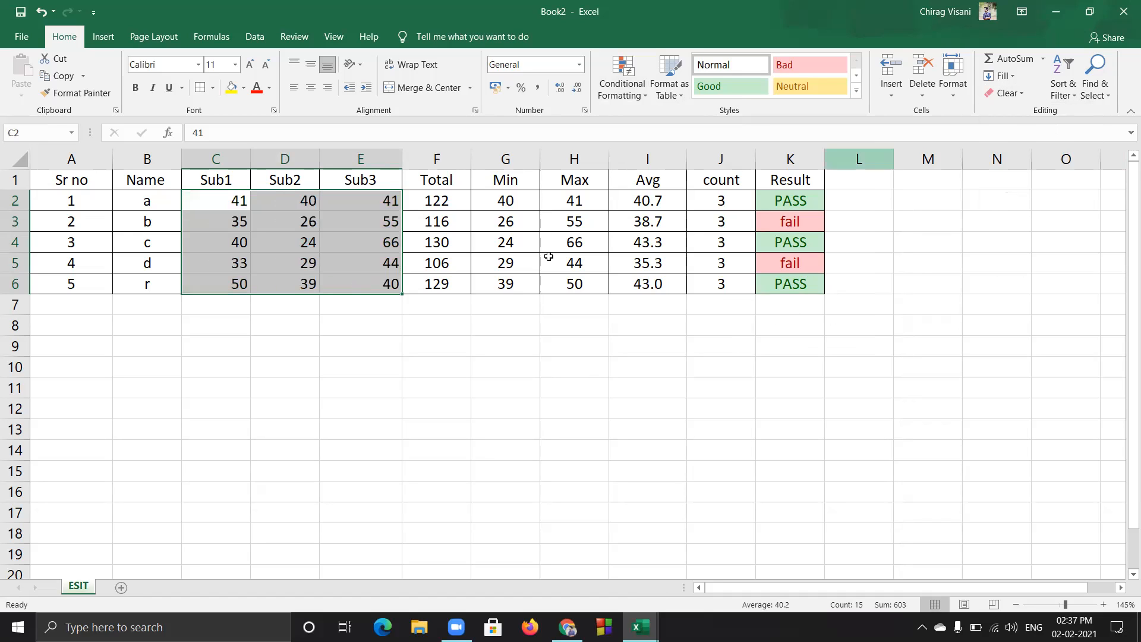
{"action": "left_click", "coordinate": [460, 345]}
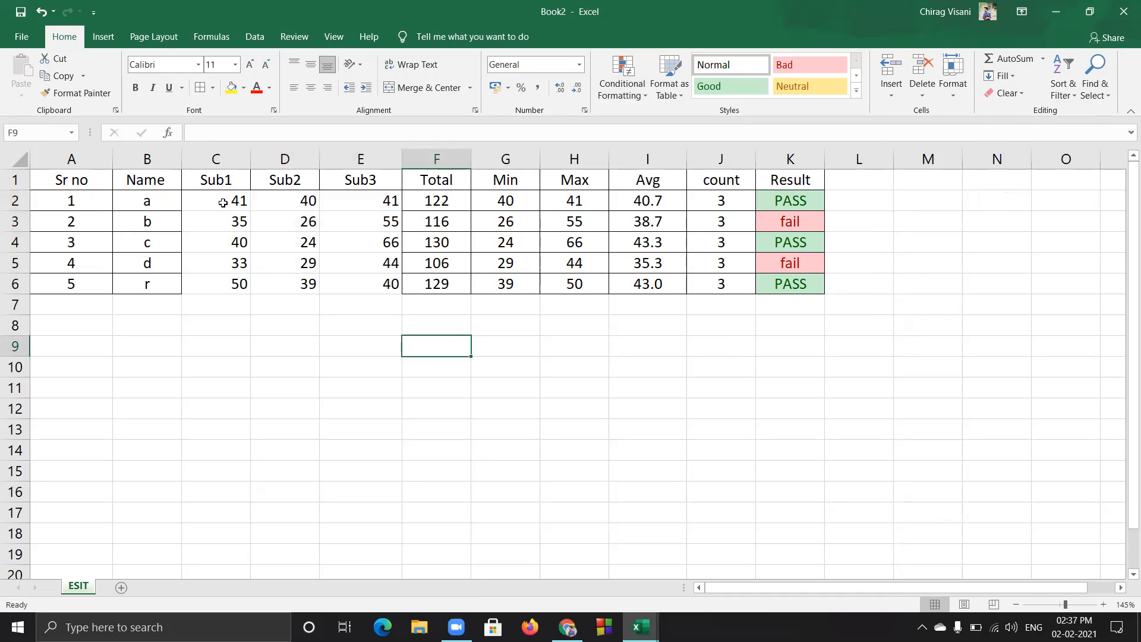
Apply all borders to the marks in C2:E6 and center them in their cells
{"action": "left_click_drag", "start_coordinate": [235, 204], "coordinate": [390, 286]}
{"action": "left_click", "coordinate": [200, 88]}
{"action": "left_click", "coordinate": [279, 265]}
{"action": "left_click", "coordinate": [248, 304]}
{"action": "left_click_drag", "start_coordinate": [214, 203], "coordinate": [344, 288]}
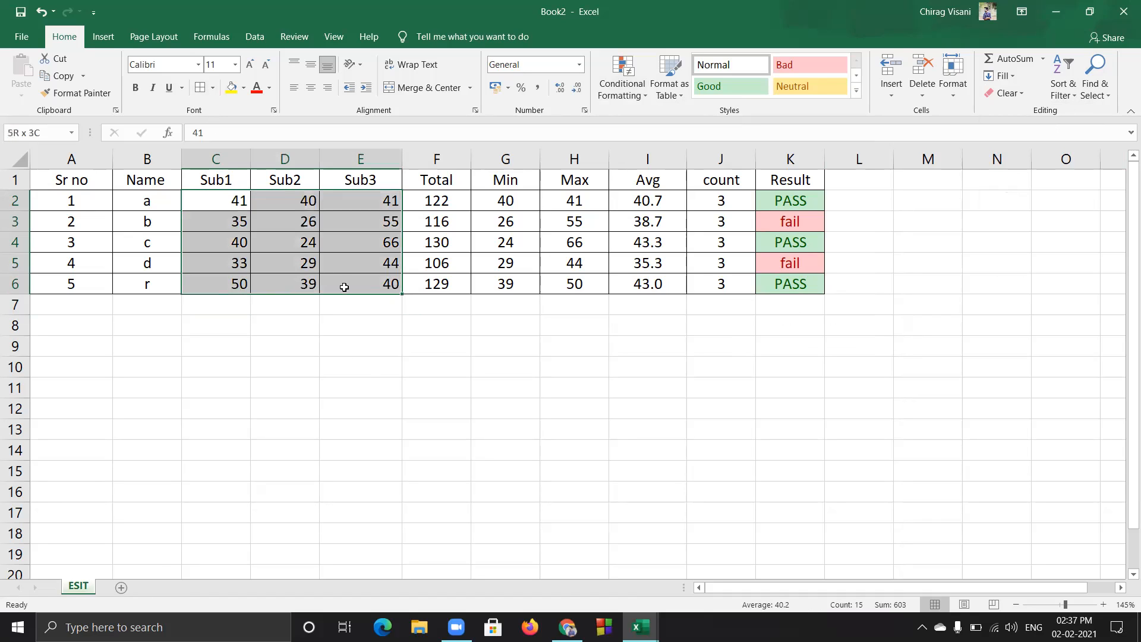
{"action": "left_click", "coordinate": [310, 87]}
{"action": "left_click", "coordinate": [288, 233]}
Add a Top 10 Items rule to C2:E6 for the top 10 marks with Green Fill with Dark Green Text
{"action": "left_click_drag", "start_coordinate": [224, 197], "coordinate": [354, 281]}
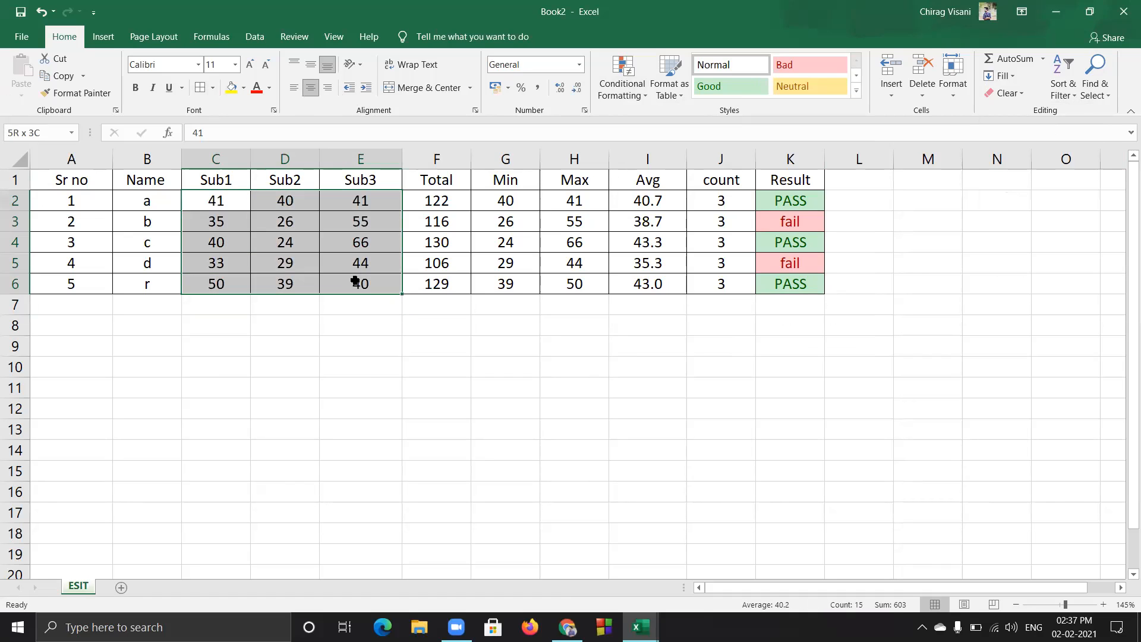
{"action": "left_click", "coordinate": [623, 89]}
{"action": "mouse_move", "coordinate": [700, 139]}
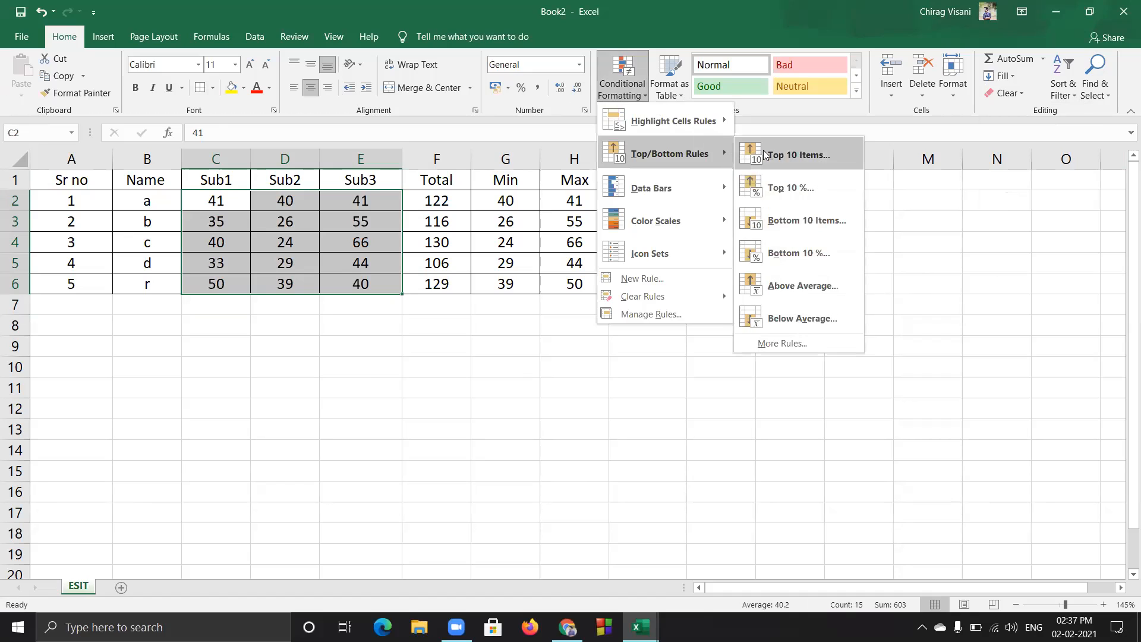
{"action": "left_click", "coordinate": [834, 156]}
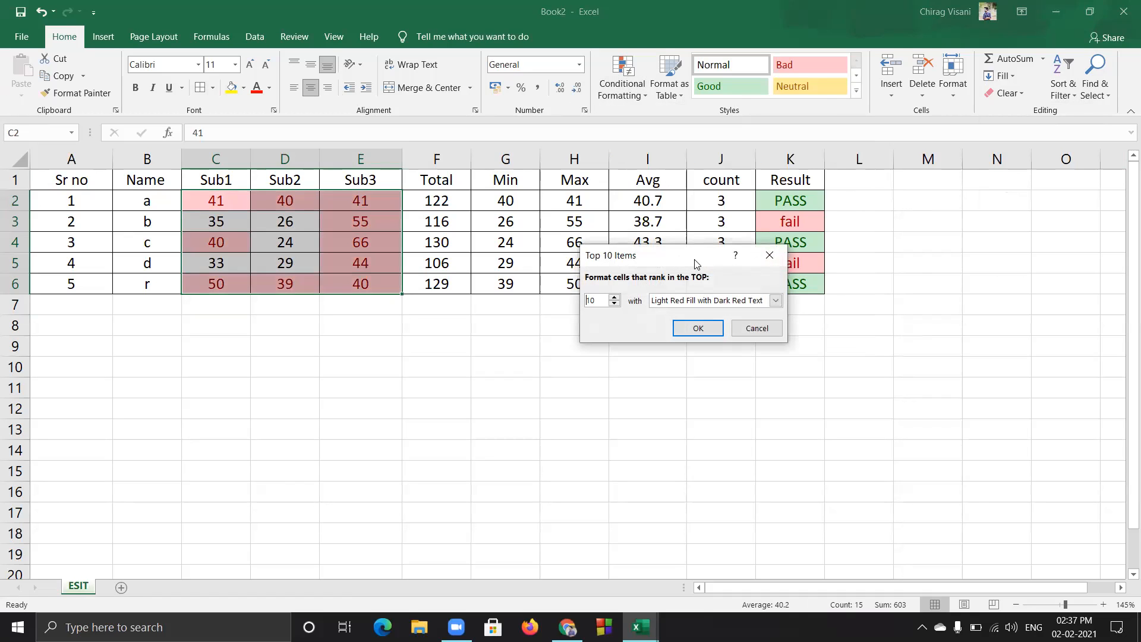
{"action": "left_click_drag", "start_coordinate": [697, 263], "coordinate": [388, 395]}
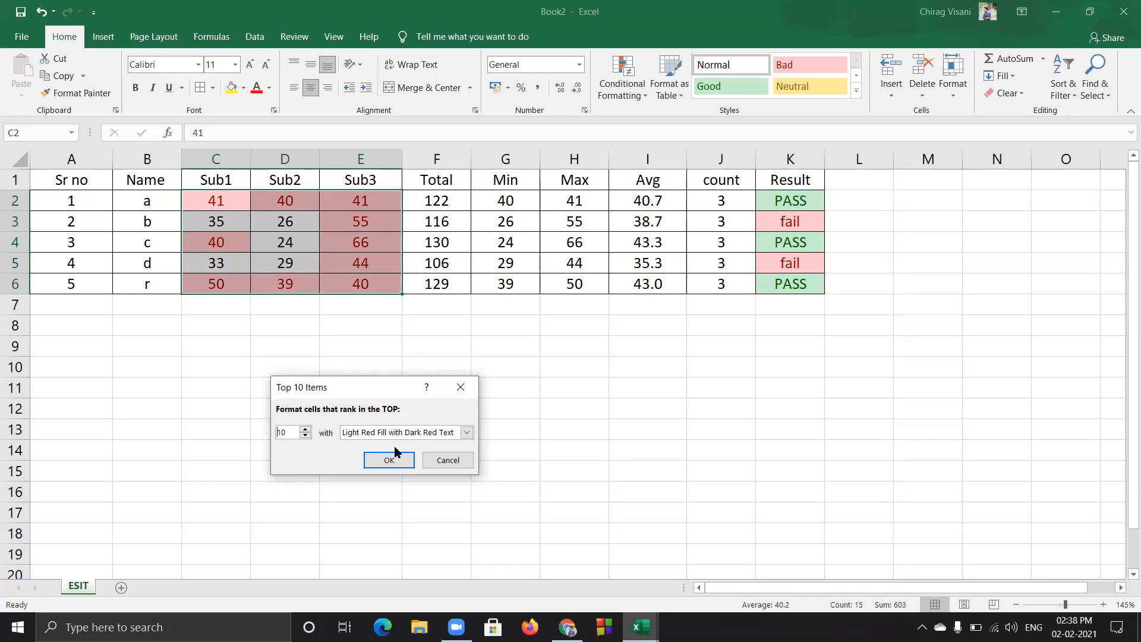
{"action": "left_click", "coordinate": [467, 432]}
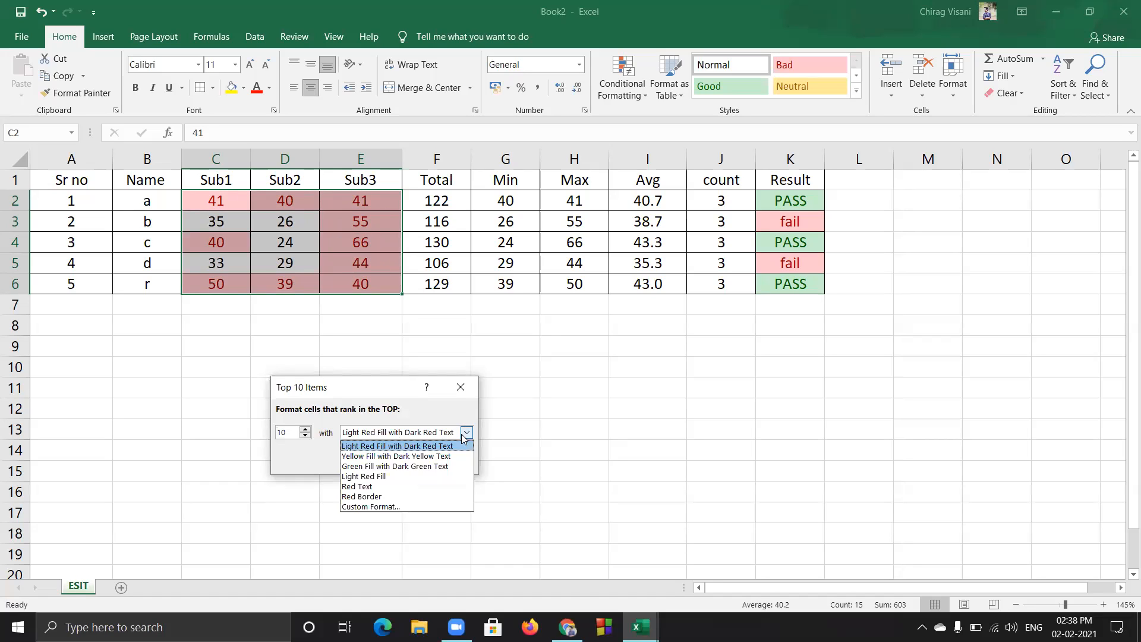
{"action": "left_click", "coordinate": [415, 465]}
{"action": "left_click", "coordinate": [389, 460]}
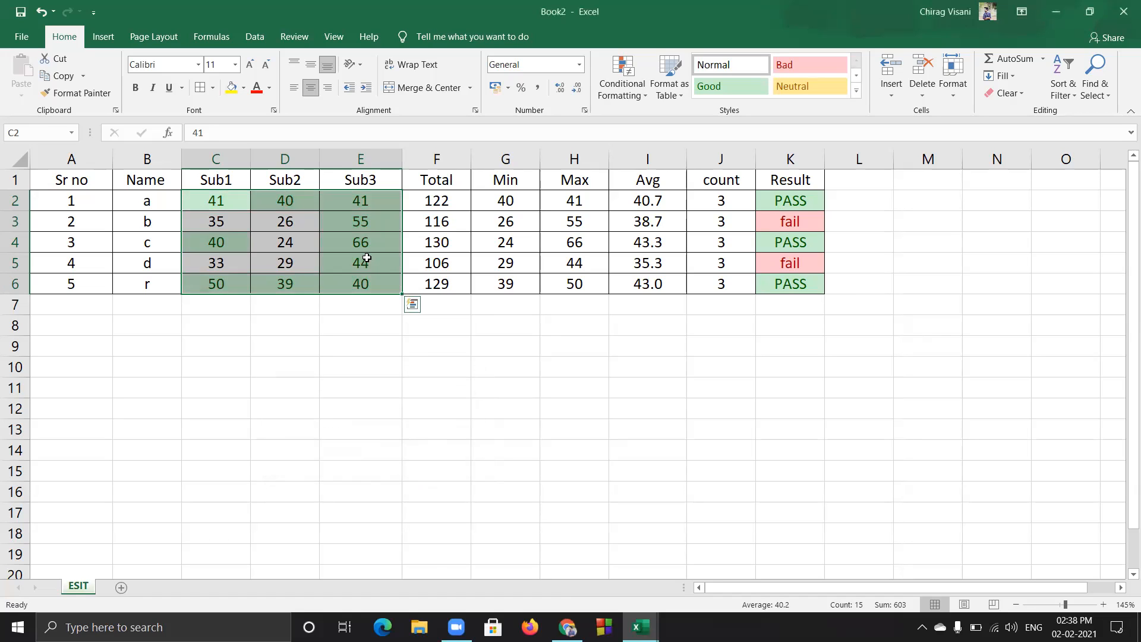
Set student c's Sub3 mark in E4 to 100 to test the Top 10 Items rule
{"action": "left_click", "coordinate": [363, 244]}
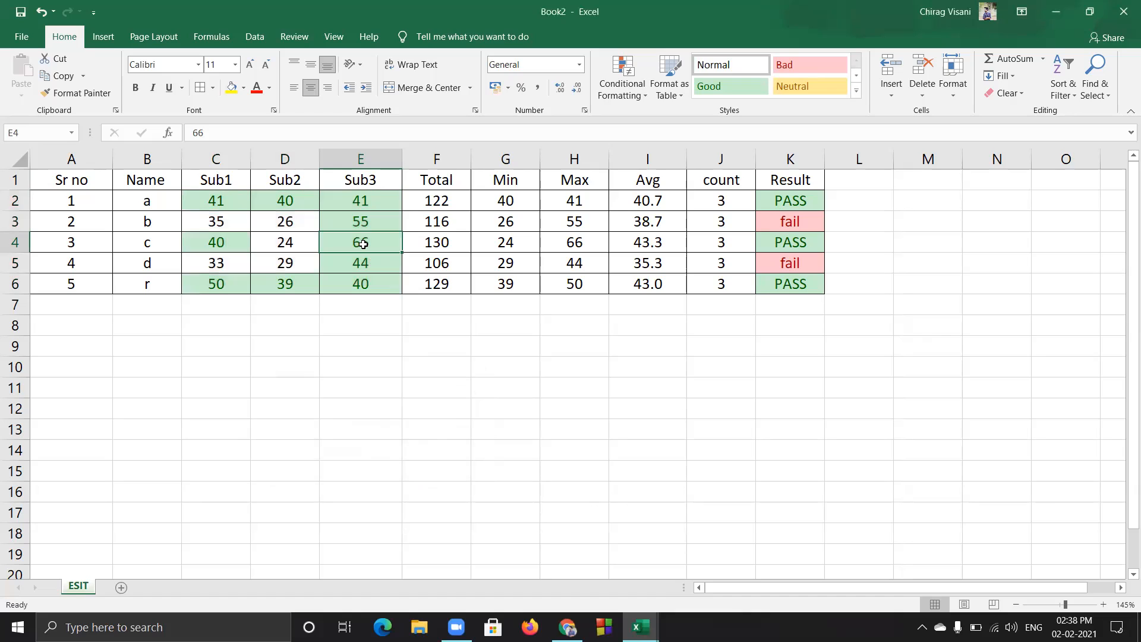
{"action": "type", "text": "100"}
{"action": "key", "text": "Up"}
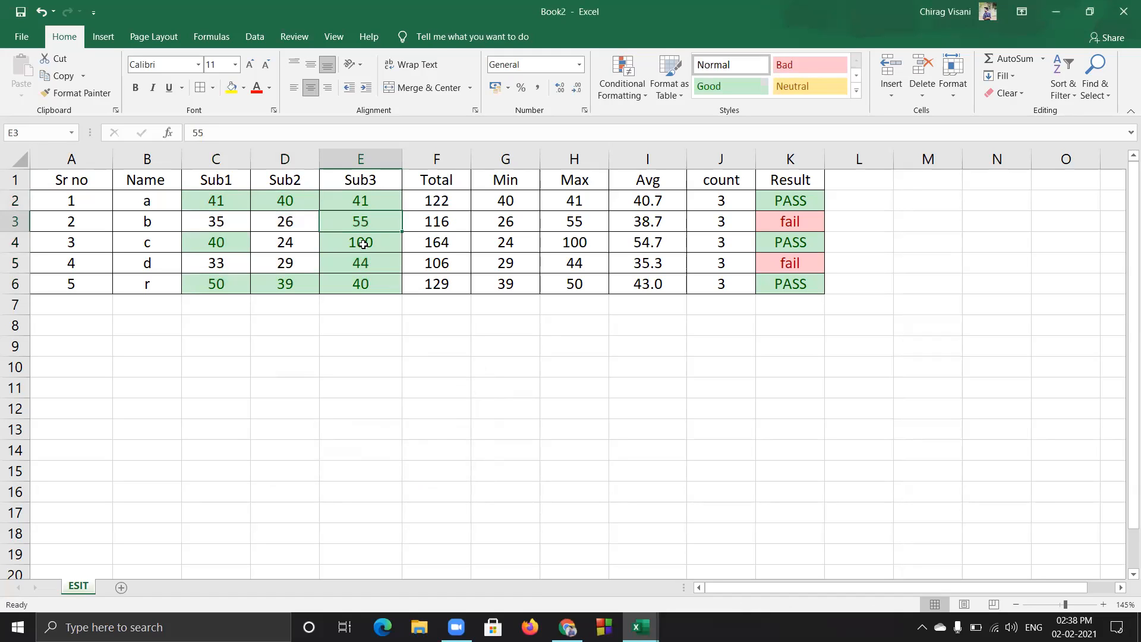
{"action": "key", "text": "Down"}
{"action": "key", "text": "Left"}
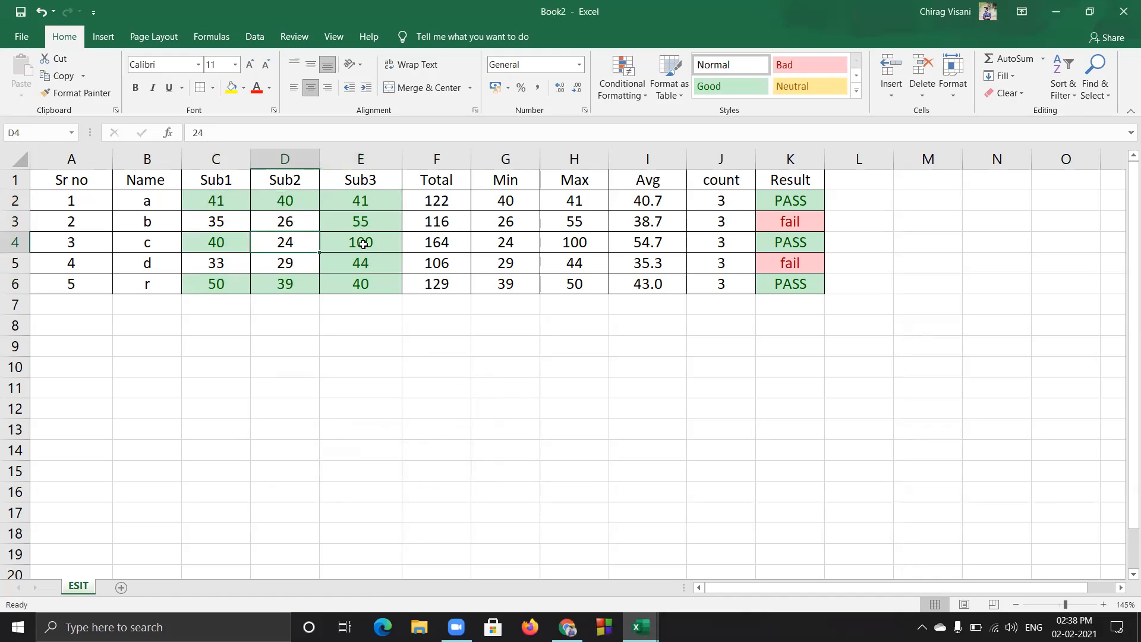
{"action": "key", "text": "Up"}
{"action": "key", "text": "Right"}
{"action": "key", "text": "Down"}
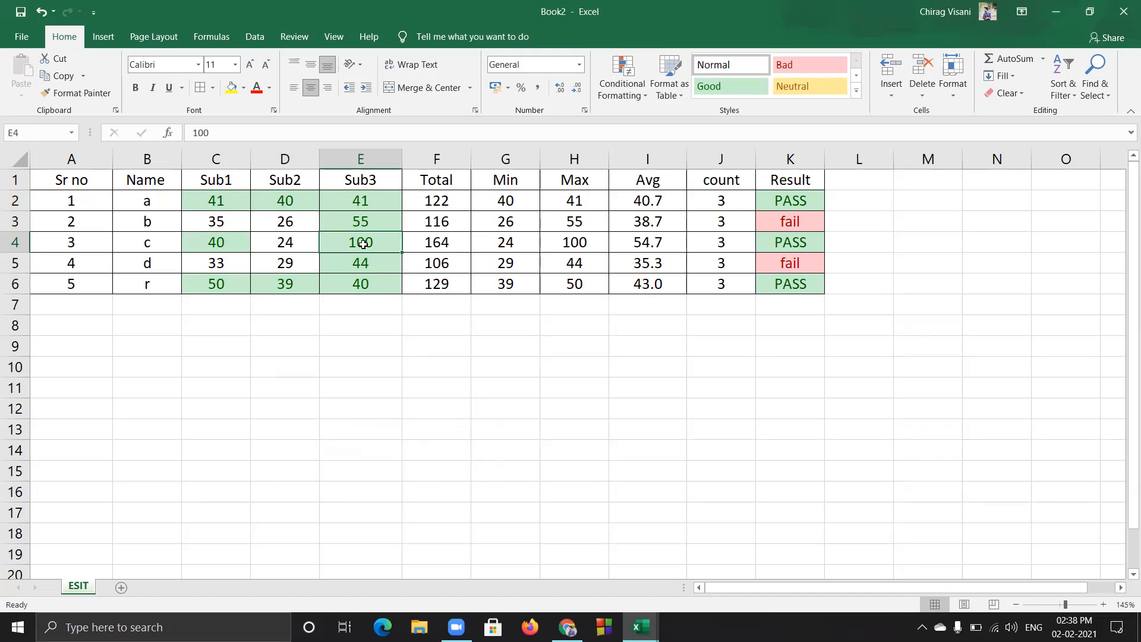
Try a mark of 300 in E4, and undo both test changes to that cell
{"action": "type", "text": "300"}
{"action": "key", "text": "Up"}
{"action": "key", "text": "Down"}
{"action": "key", "text": "ctrl+z"}
{"action": "key", "text": "ctrl+z"}
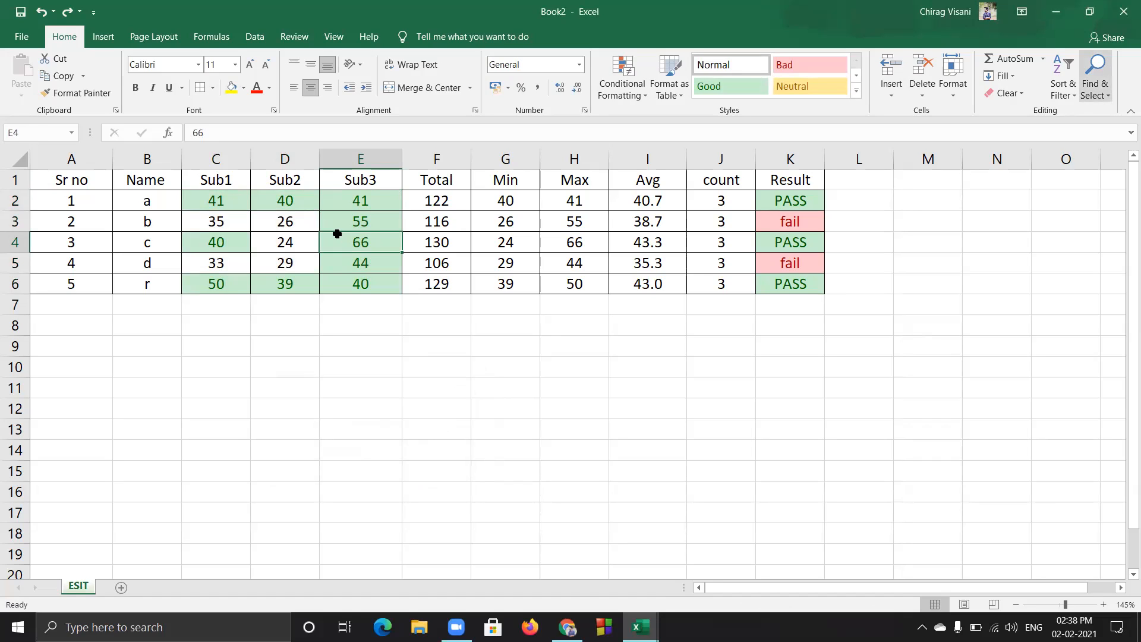
Add a Bottom 10 Items rule to C2:E6 for the bottom 10 marks with Light Red Fill with Dark Red Text
{"action": "left_click_drag", "start_coordinate": [215, 201], "coordinate": [349, 280]}
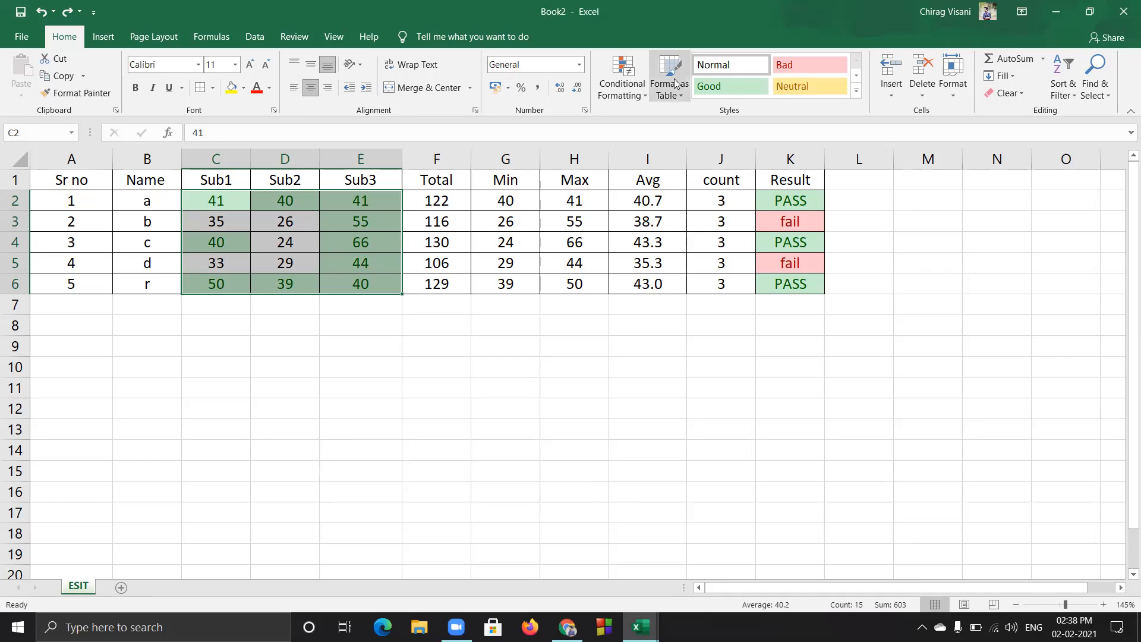
{"action": "left_click", "coordinate": [616, 93]}
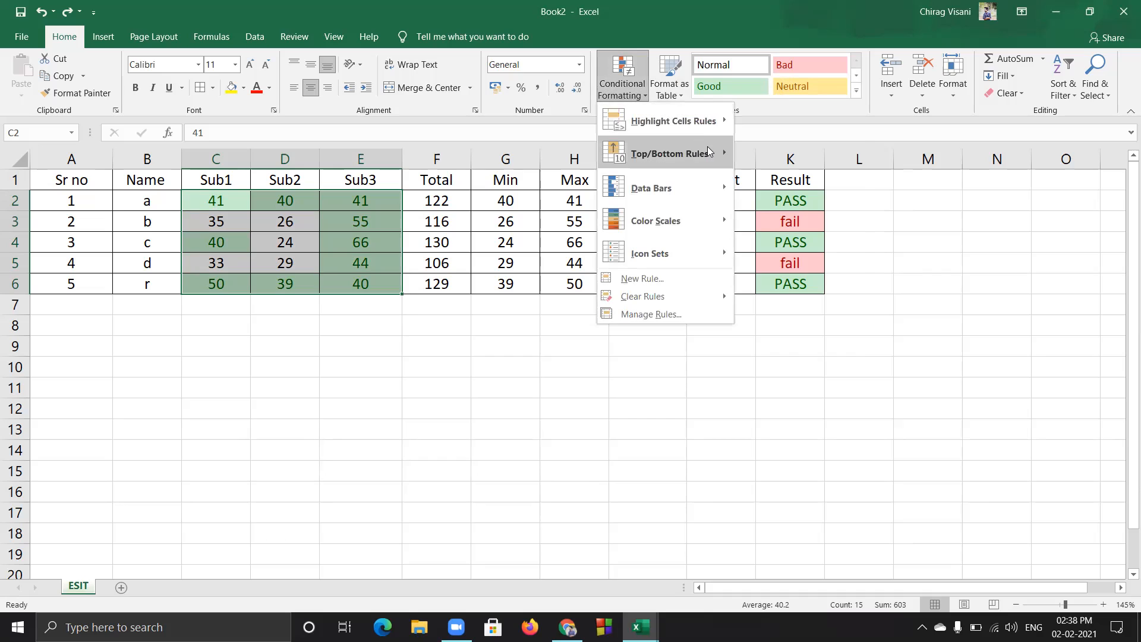
{"action": "mouse_move", "coordinate": [708, 149]}
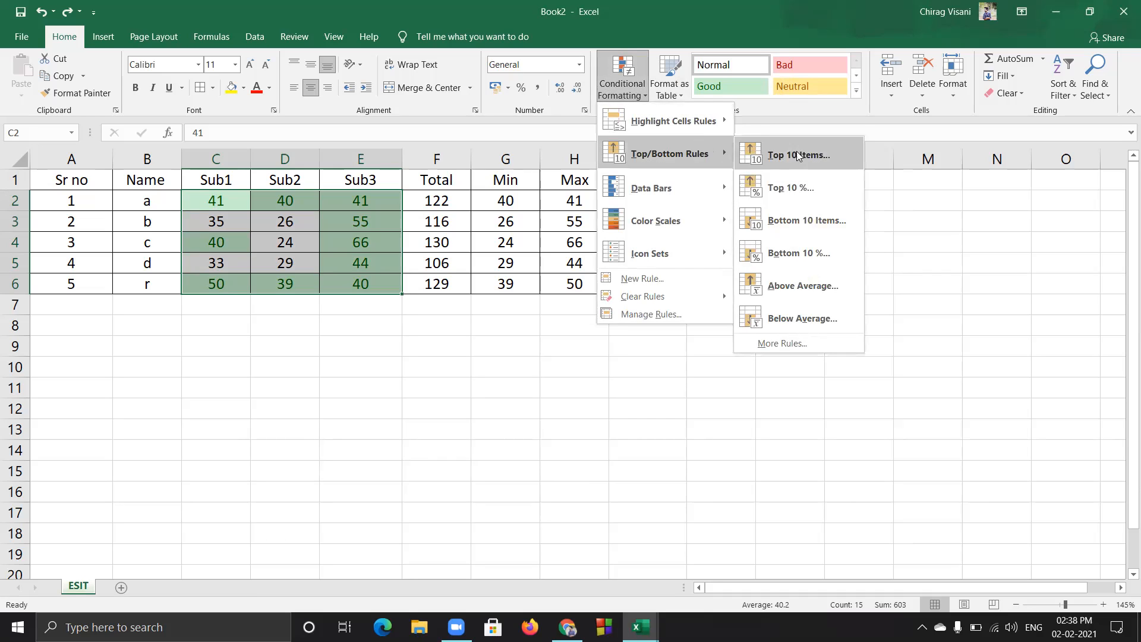
{"action": "left_click", "coordinate": [807, 221]}
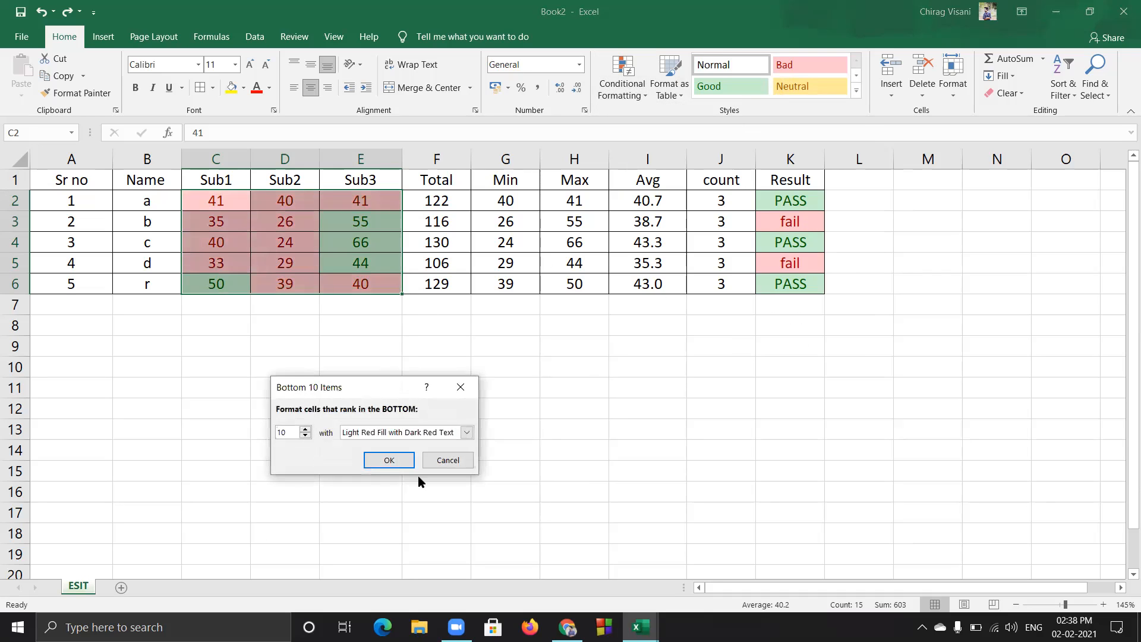
{"action": "left_click", "coordinate": [392, 461]}
{"action": "left_click", "coordinate": [477, 390]}
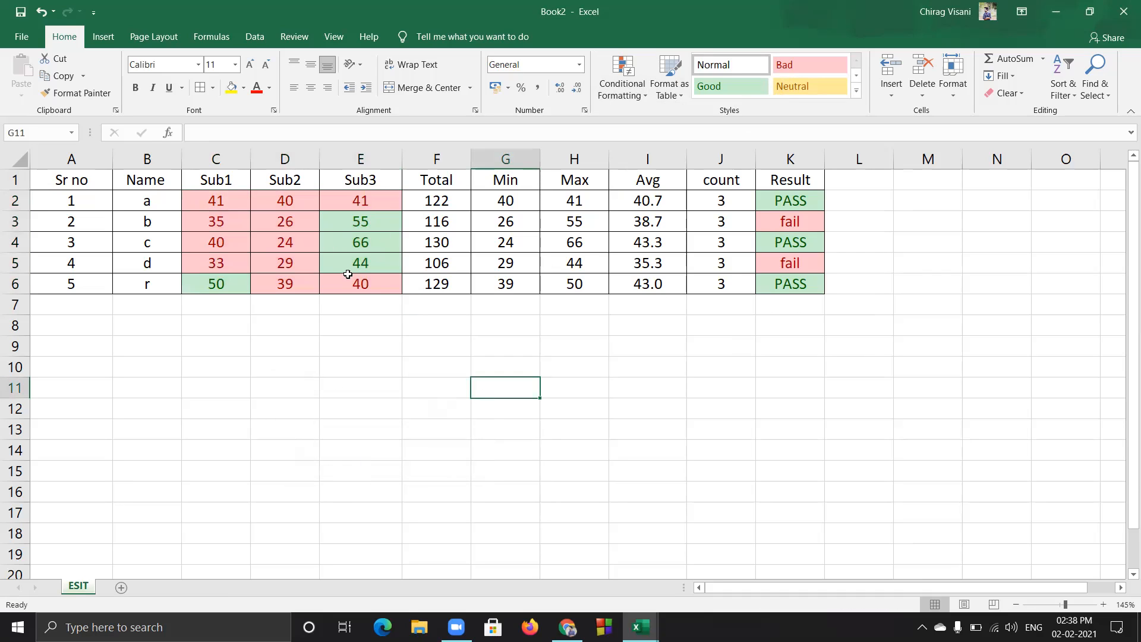
Set student r's Sub1 mark in C6 to 40
{"action": "left_click", "coordinate": [230, 288]}
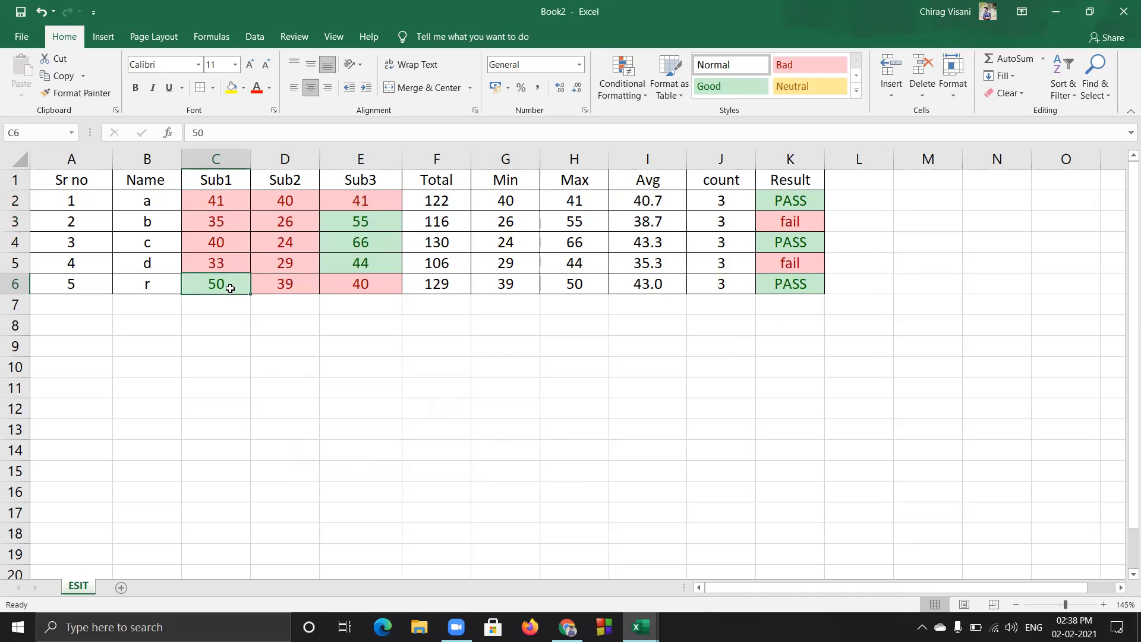
{"action": "type", "text": "40"}
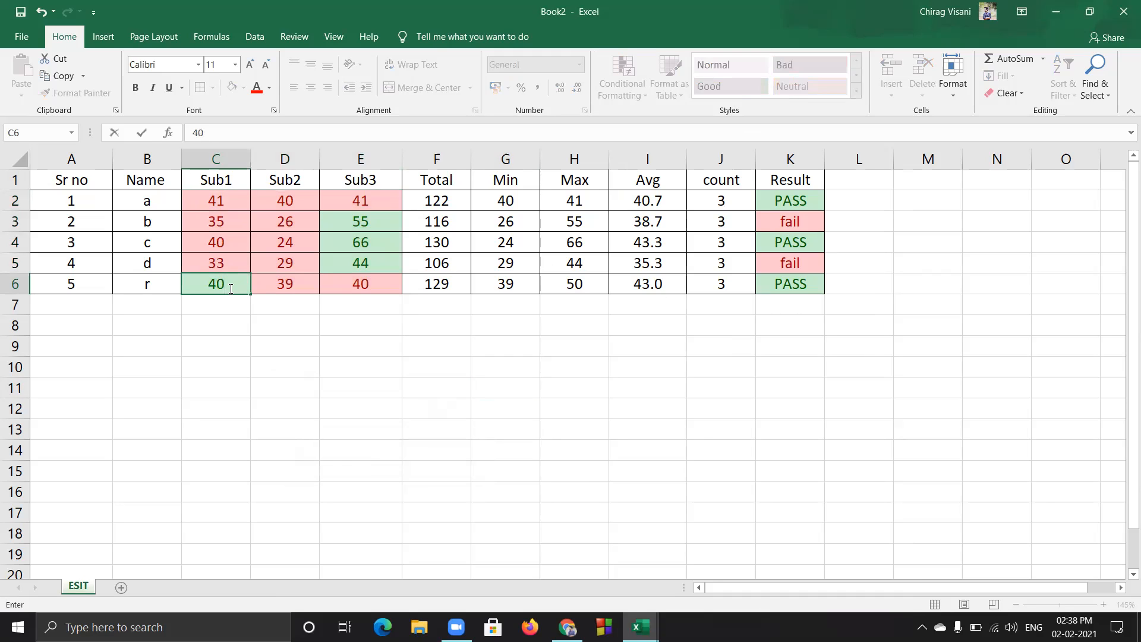
{"action": "key", "text": "Up"}
{"action": "key", "text": "Up"}
{"action": "key", "text": "Up"}
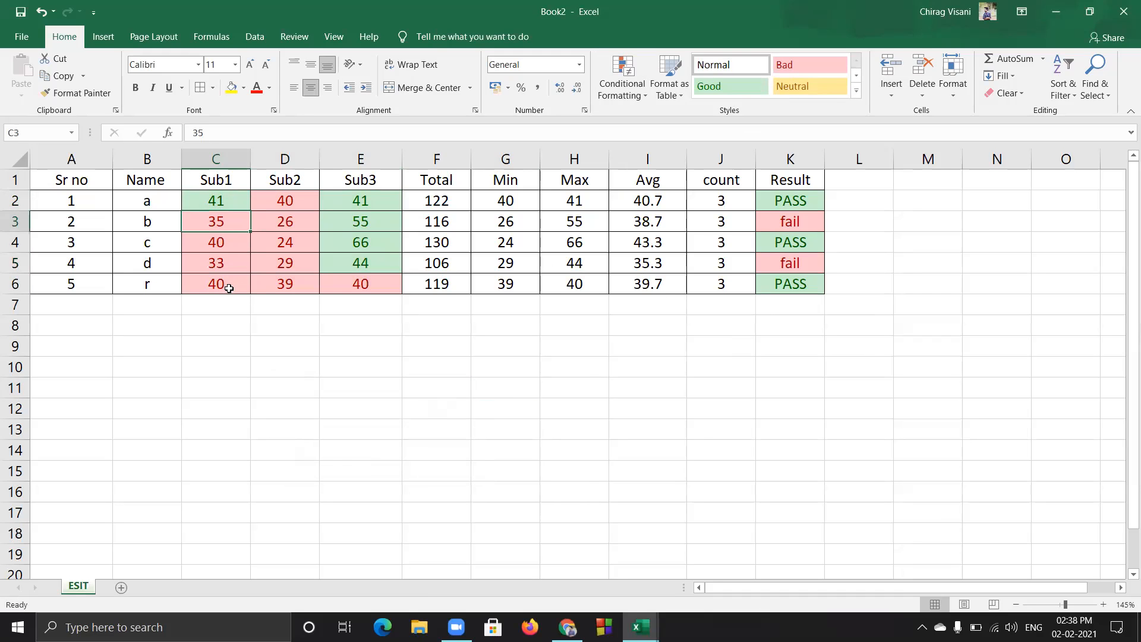
Set student c's Sub1 mark in C4 to 55
{"action": "key", "text": "Right"}
{"action": "key", "text": "Right"}
{"action": "key", "text": "Right"}
{"action": "key", "text": "Left"}
{"action": "key", "text": "Up"}
{"action": "key", "text": "Down"}
{"action": "key", "text": "Down"}
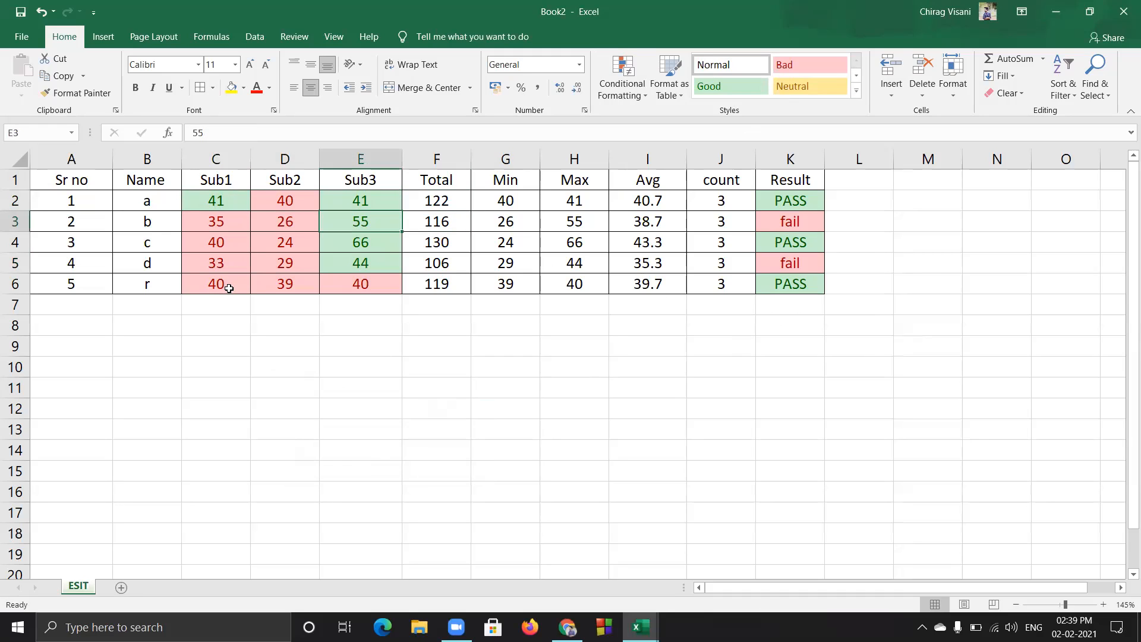
{"action": "key", "text": "Left"}
{"action": "key", "text": "Left"}
{"action": "type", "text": "55"}
{"action": "key", "text": "ctrl+Return"}
Set student r's Sub2 mark in D6 to 50
{"action": "key", "text": "Down"}
{"action": "key", "text": "Down"}
{"action": "key", "text": "Right"}
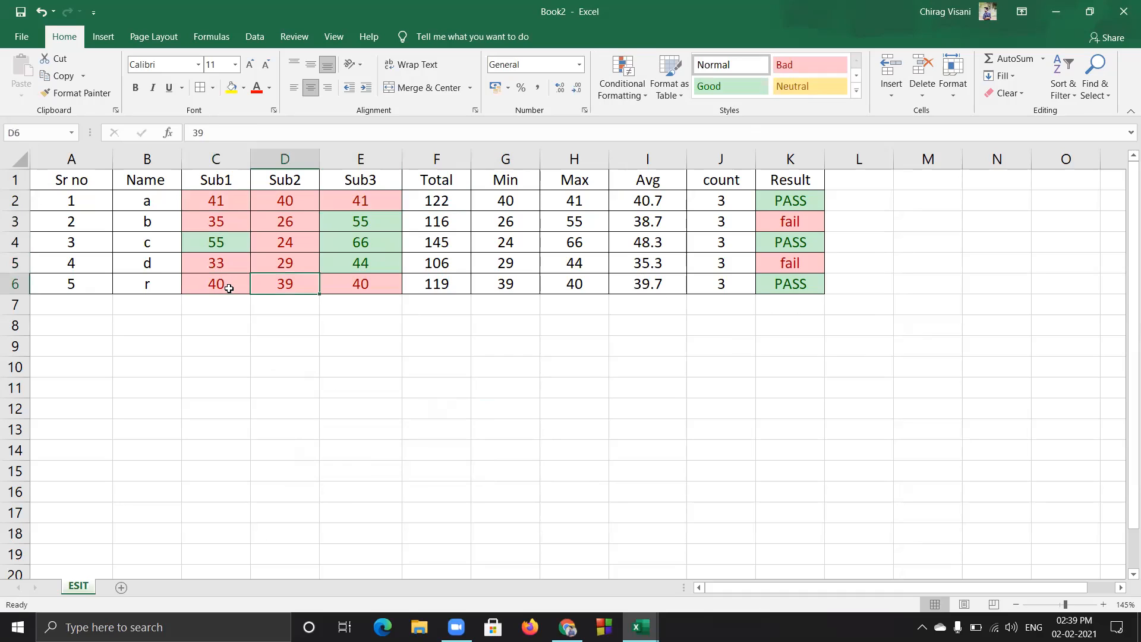
{"action": "type", "text": "50"}
{"action": "key", "text": "ctrl+Return"}
Set student a's Sub2 mark in D2 to 51
{"action": "key", "text": "Up"}
{"action": "key", "text": "Up"}
{"action": "key", "text": "Up"}
{"action": "key", "text": "Up"}
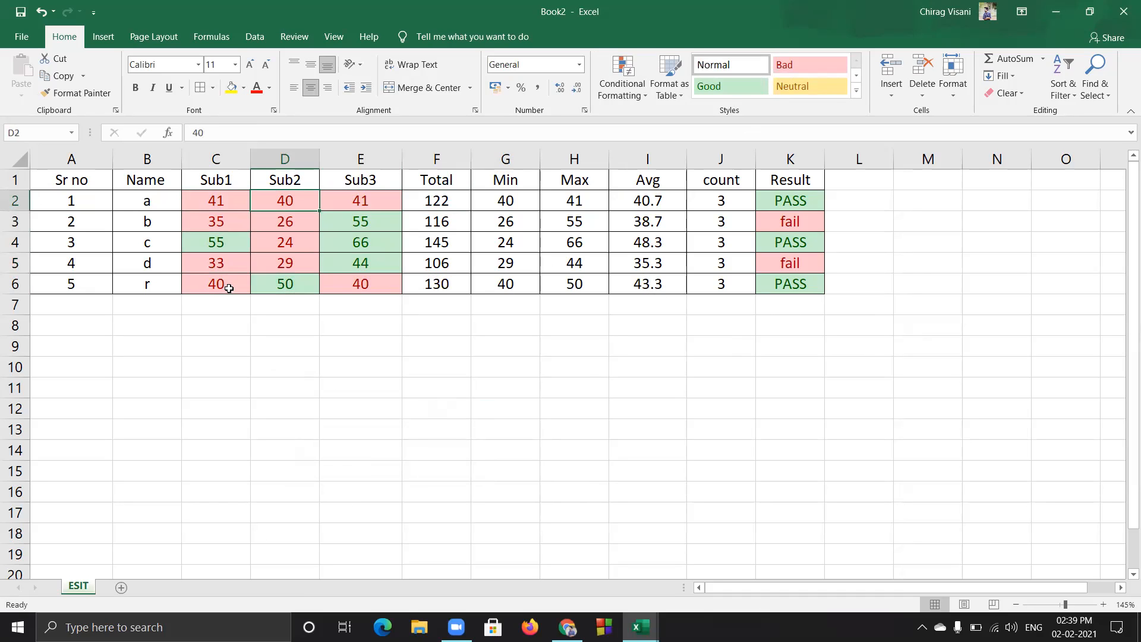
{"action": "type", "text": "51"}
{"action": "key", "text": "Left"}
{"action": "key", "text": "Down"}
{"action": "key", "text": "Down"}
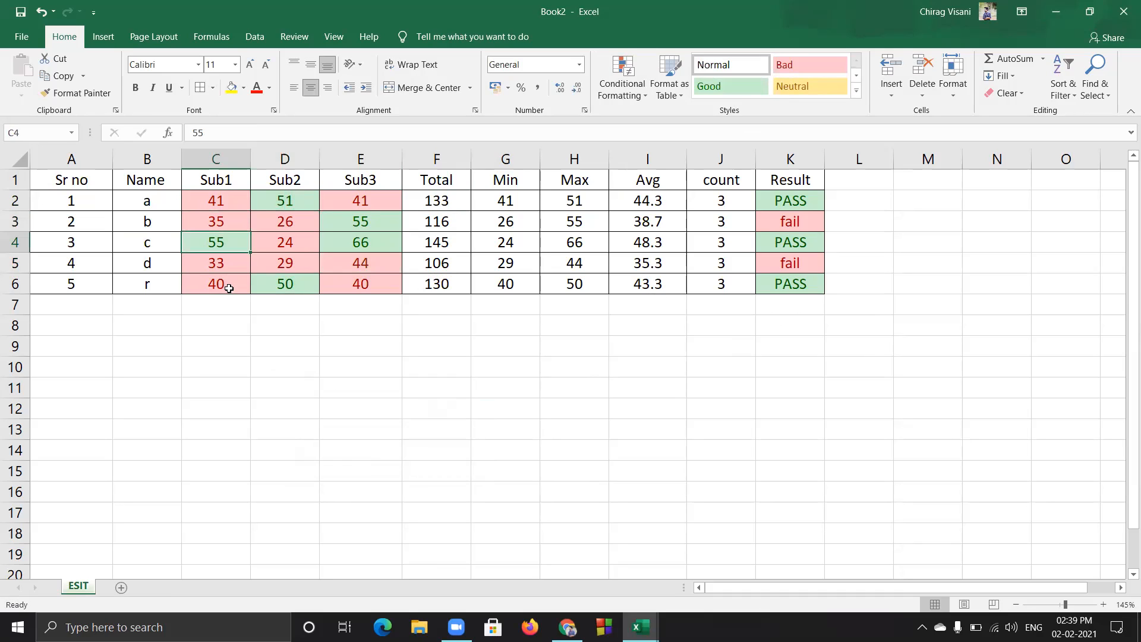
{"action": "key", "text": "Left"}
{"action": "left_click", "coordinate": [217, 201]}
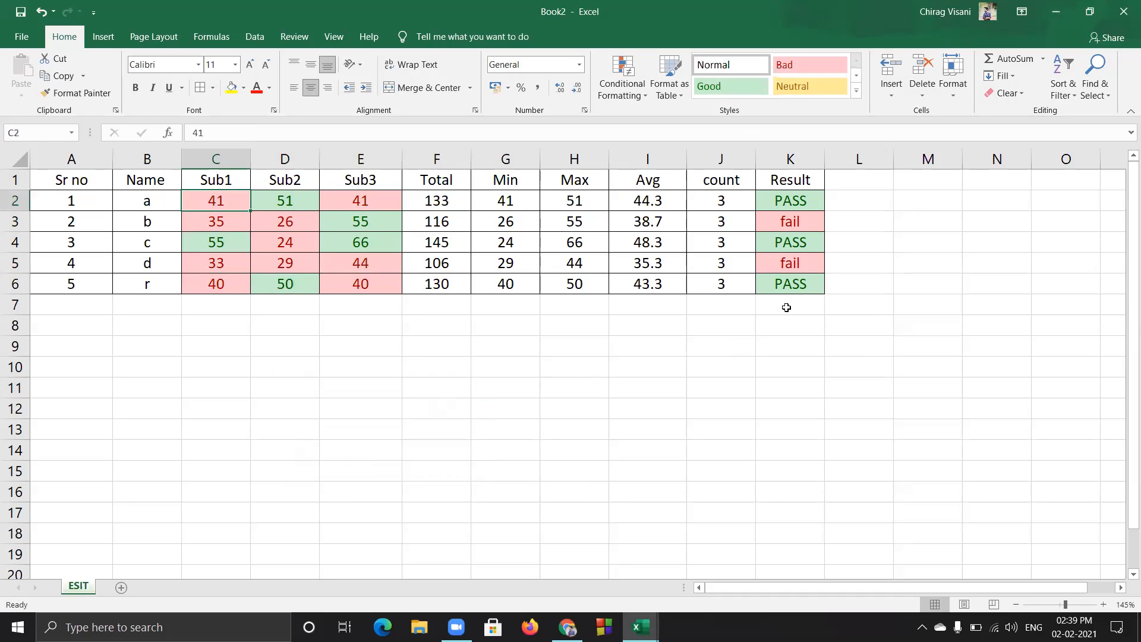
{"action": "left_click", "coordinate": [632, 88]}
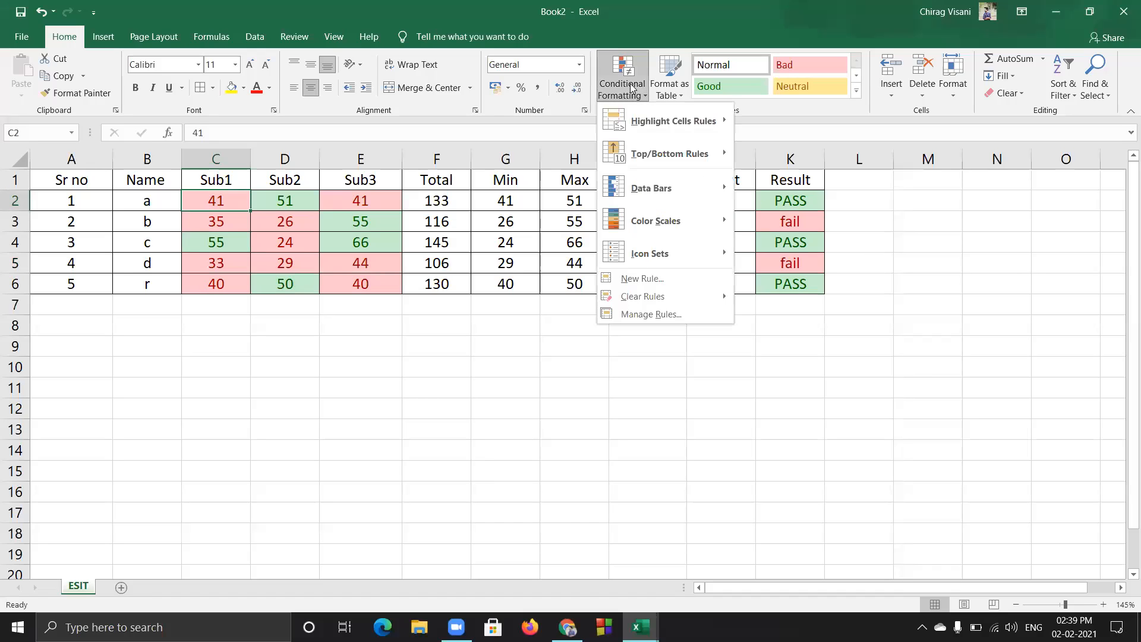
{"action": "mouse_move", "coordinate": [697, 162]}
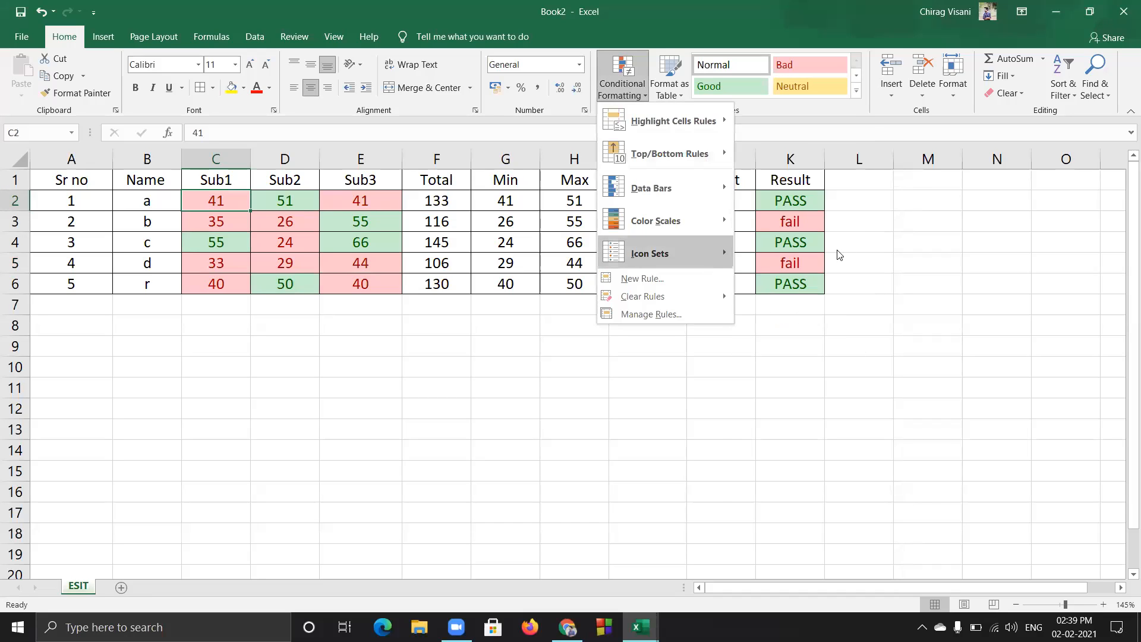
{"action": "mouse_move", "coordinate": [713, 253]}
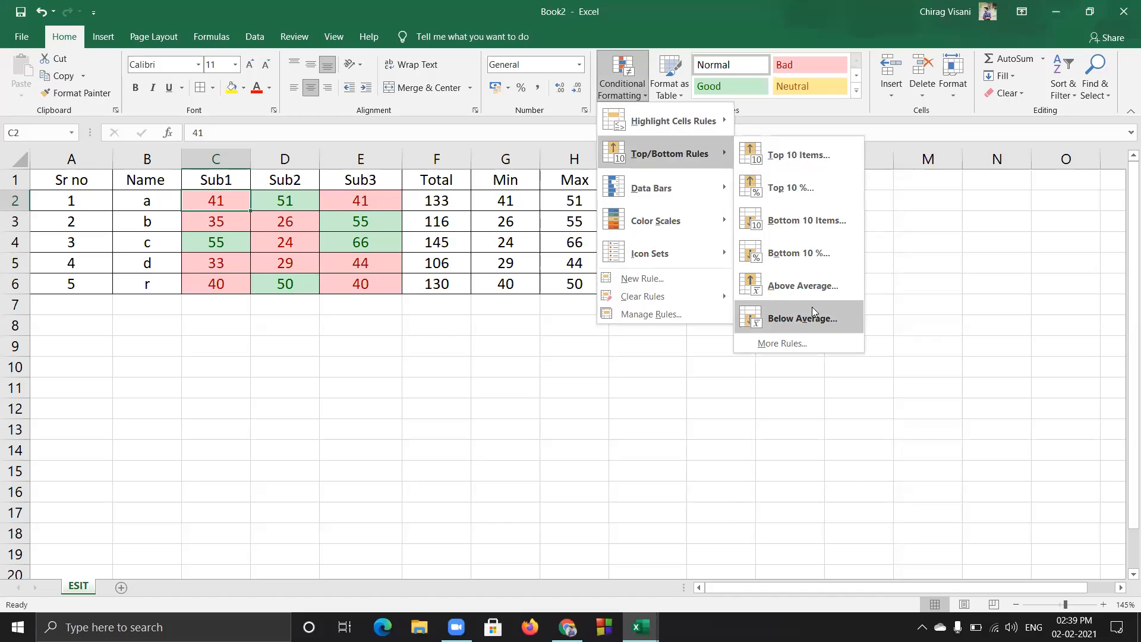
{"action": "mouse_move", "coordinate": [707, 189]}
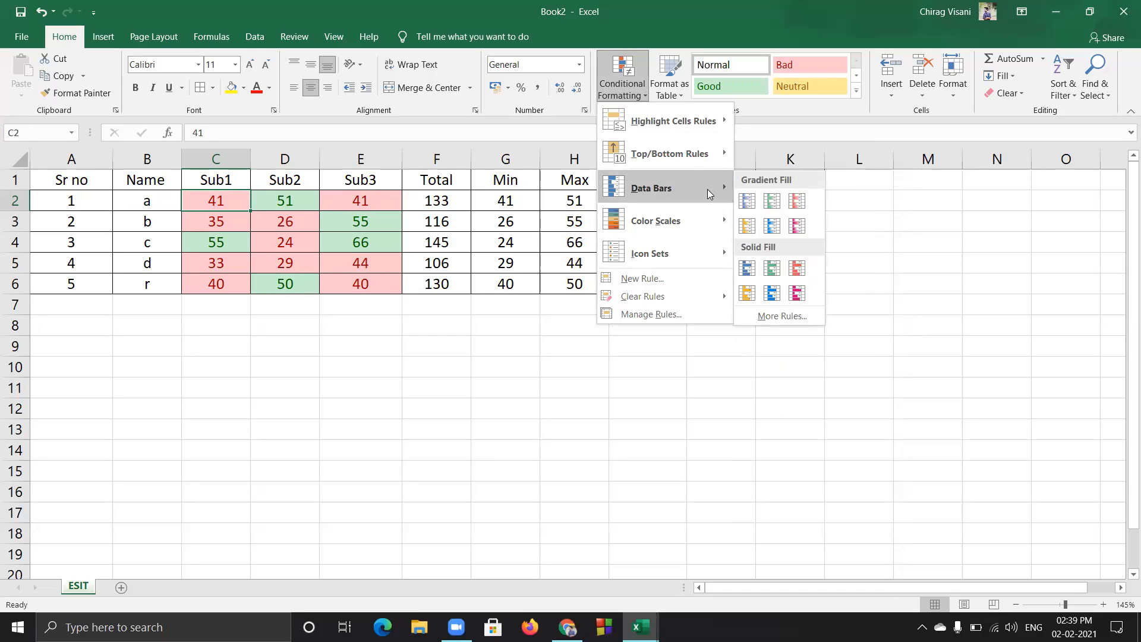
{"action": "left_click", "coordinate": [889, 298]}
Clear the existing highlight formatting from the Sub1 to Sub3 marks in C2:E6
{"action": "left_click_drag", "start_coordinate": [210, 205], "coordinate": [359, 286]}
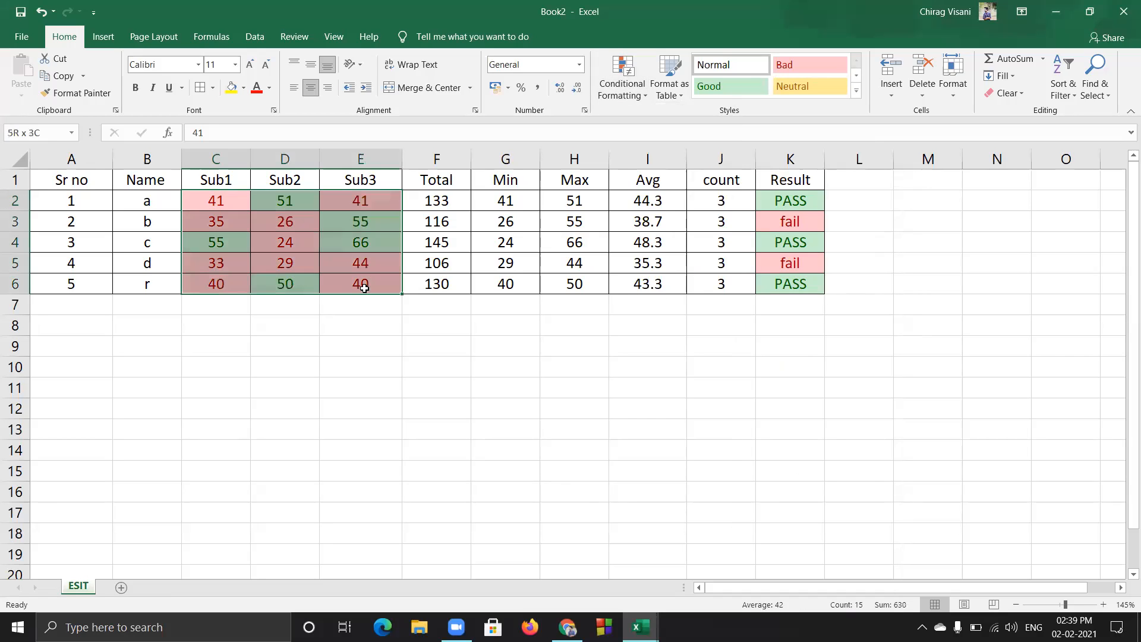
{"action": "left_click", "coordinate": [1015, 94]}
{"action": "left_click", "coordinate": [1022, 132]}
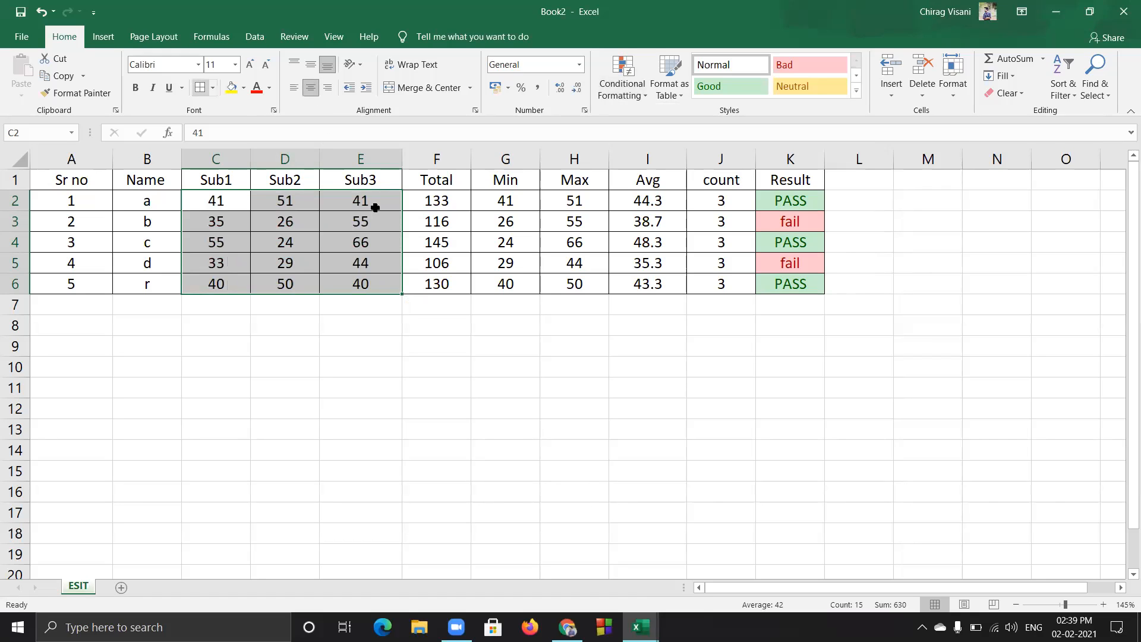
{"action": "left_click", "coordinate": [689, 384]}
Apply green gradient fill Data Bars to the Sub1 to Sub3 marks in C2:E6
{"action": "left_click_drag", "start_coordinate": [239, 202], "coordinate": [359, 284]}
{"action": "left_click", "coordinate": [622, 87]}
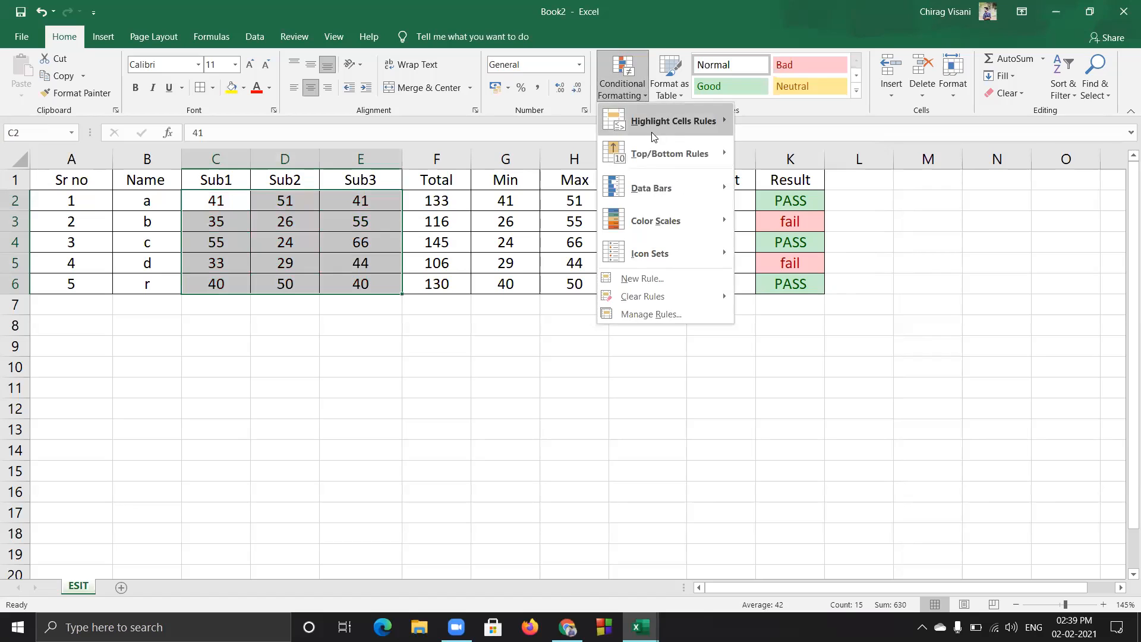
{"action": "mouse_move", "coordinate": [660, 196]}
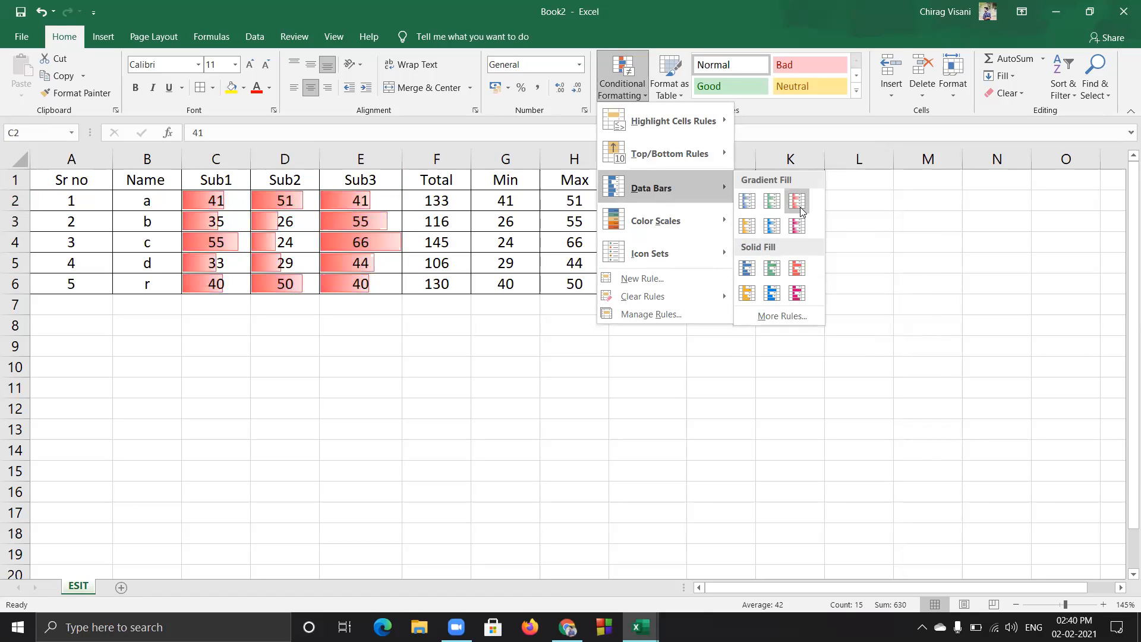
{"action": "left_click", "coordinate": [771, 202]}
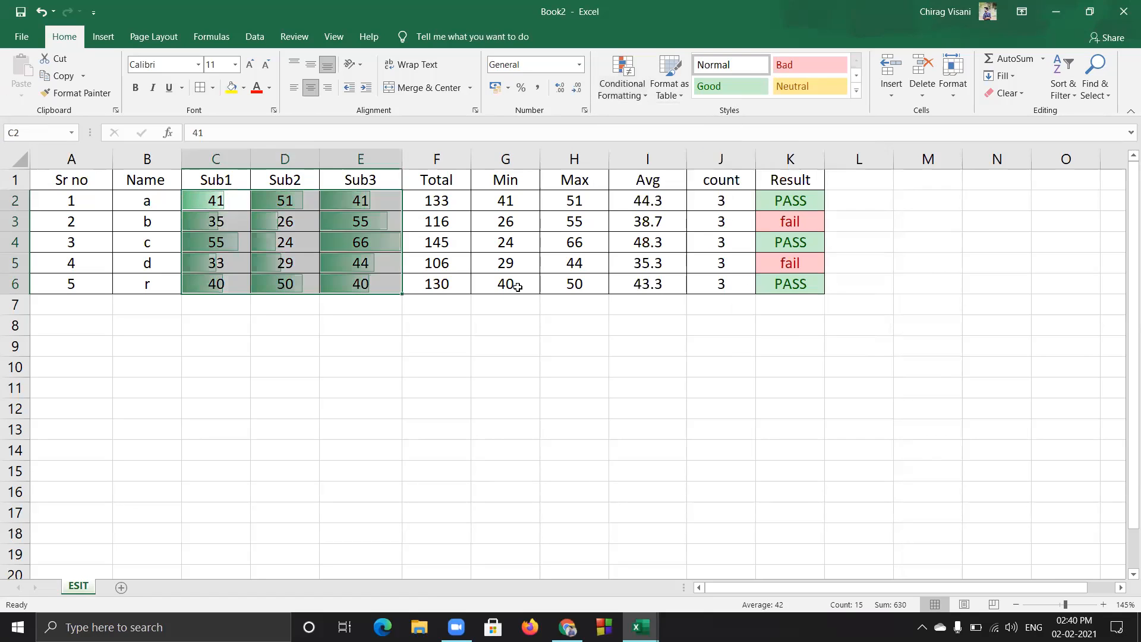
Set student c's Sub3 mark in E4 to 100
{"action": "left_click", "coordinate": [378, 247]}
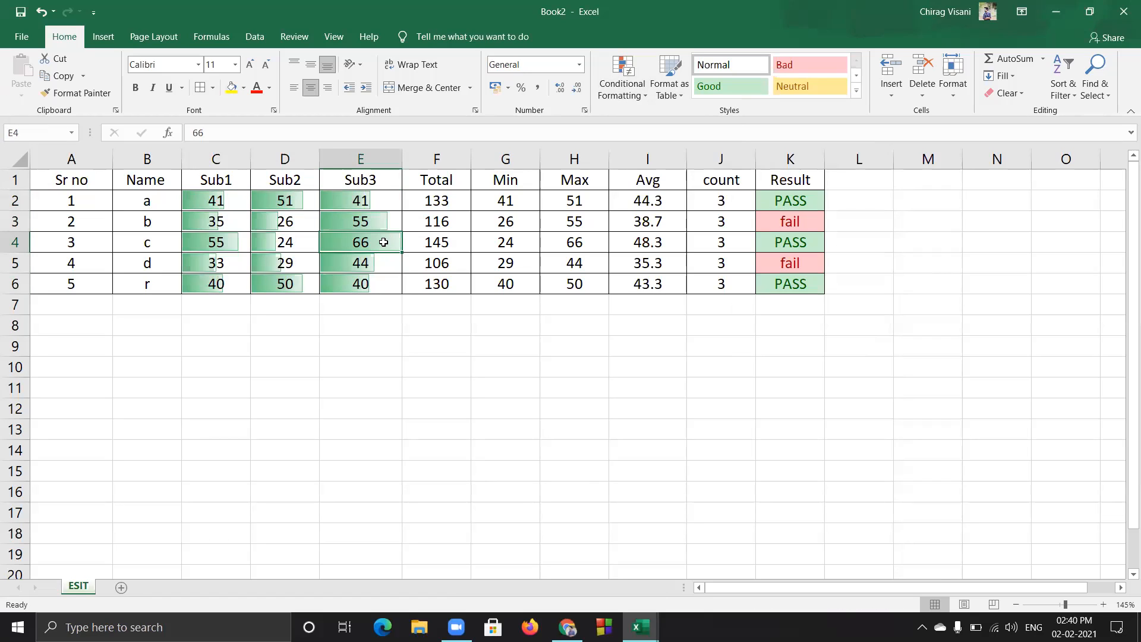
{"action": "double_click", "coordinate": [383, 242]}
{"action": "key", "text": "BackSpace"}
{"action": "key", "text": "BackSpace"}
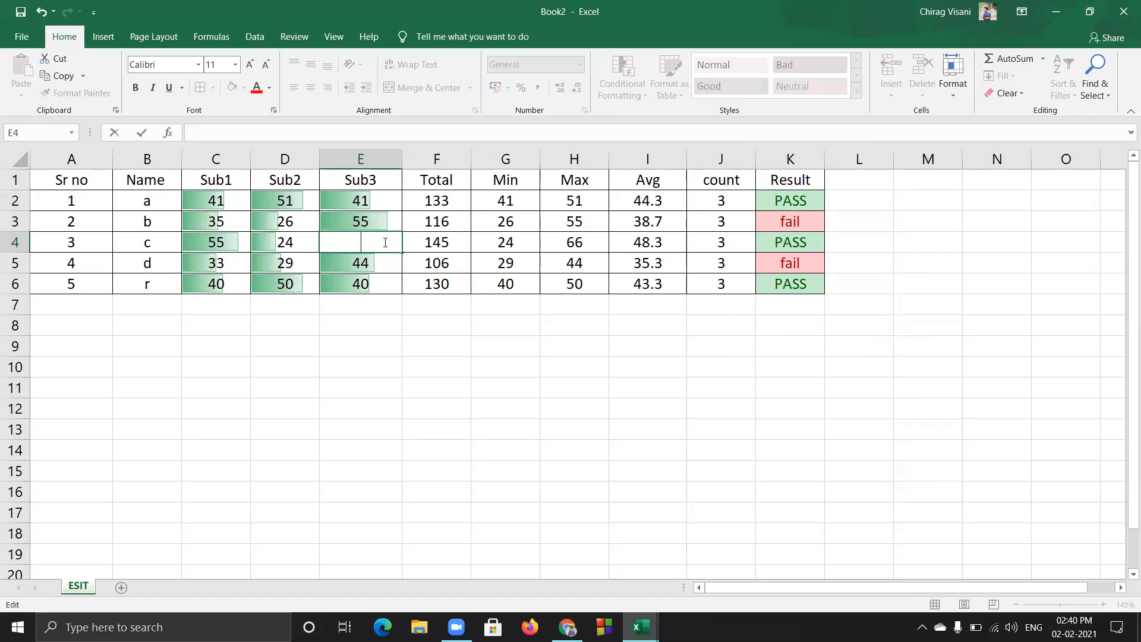
{"action": "type", "text": "100"}
{"action": "left_click", "coordinate": [379, 219]}
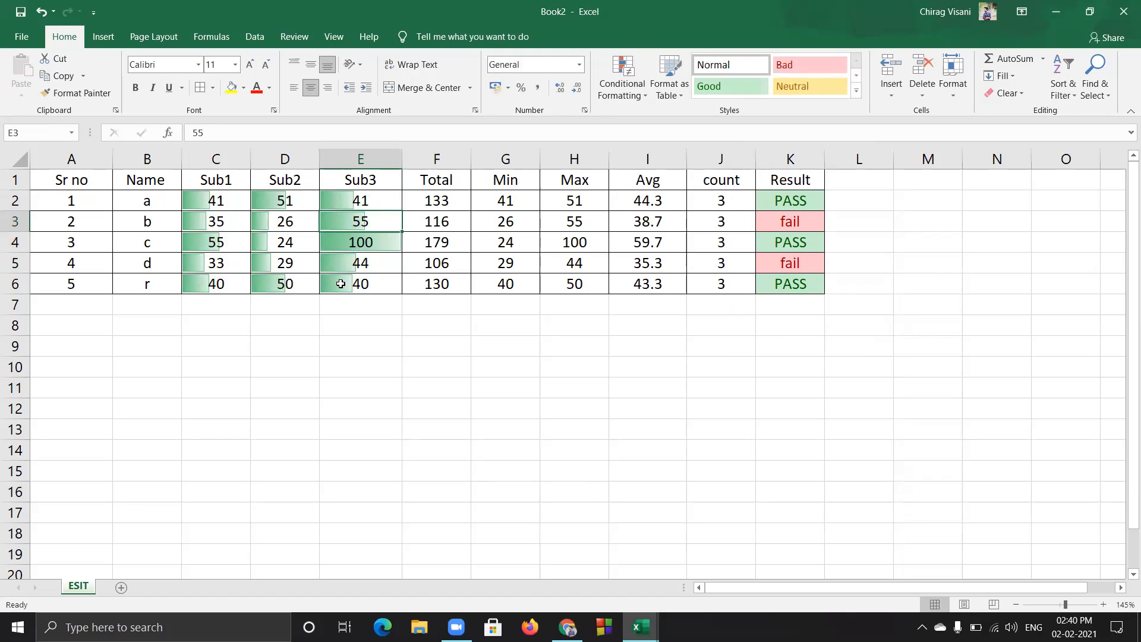
Try a Sub2 mark of 500 for student r in D6, and undo the change
{"action": "left_click", "coordinate": [284, 290]}
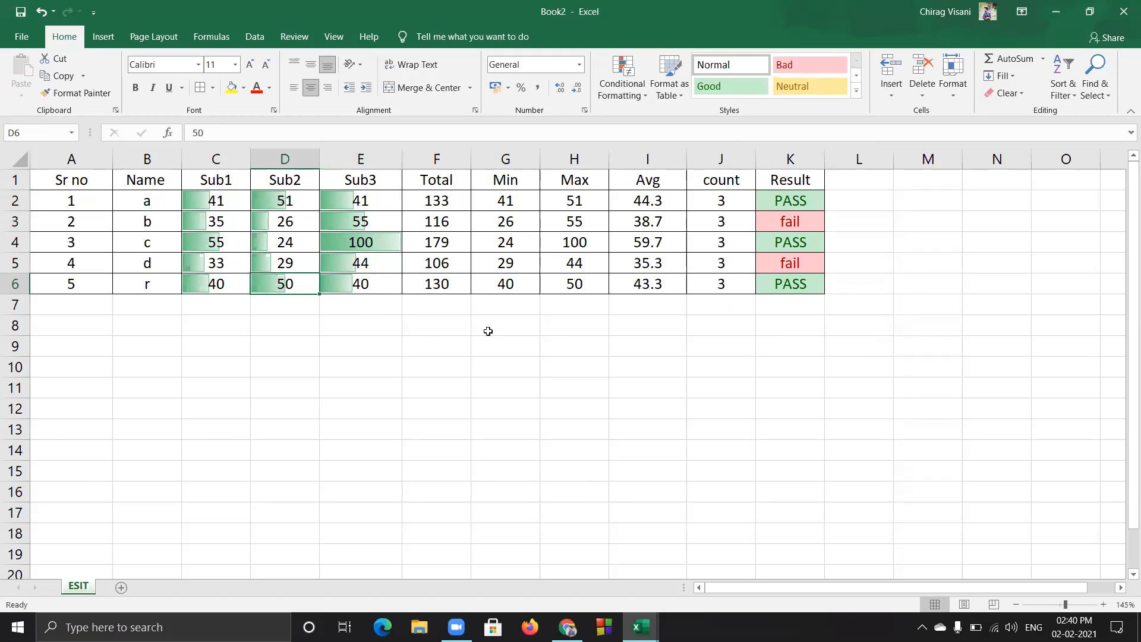
{"action": "type", "text": "500"}
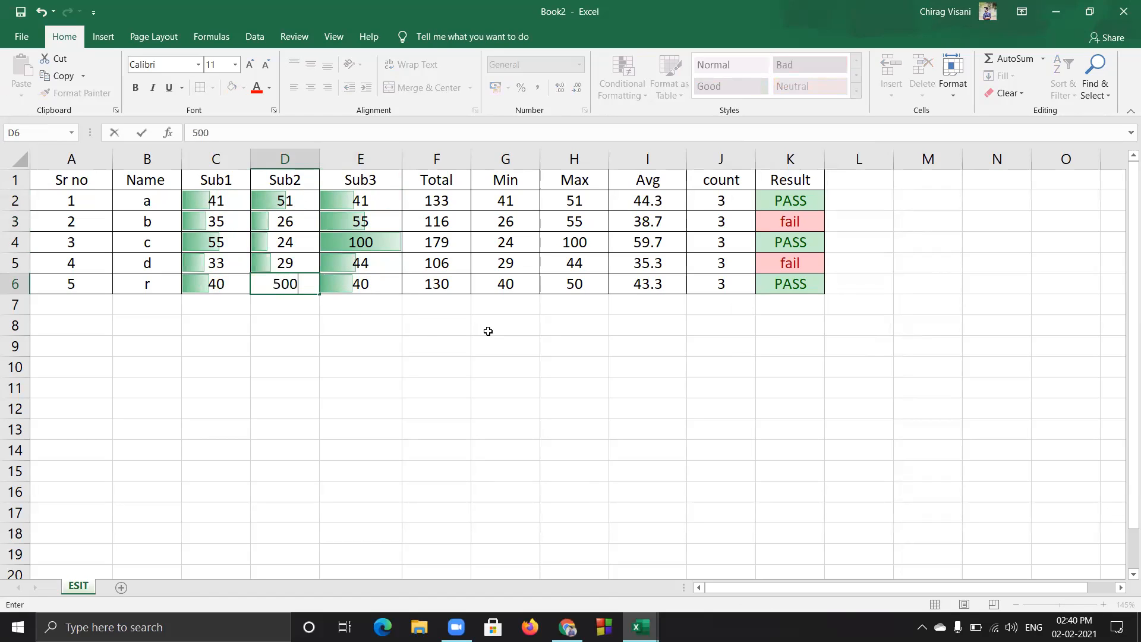
{"action": "key", "text": "Up"}
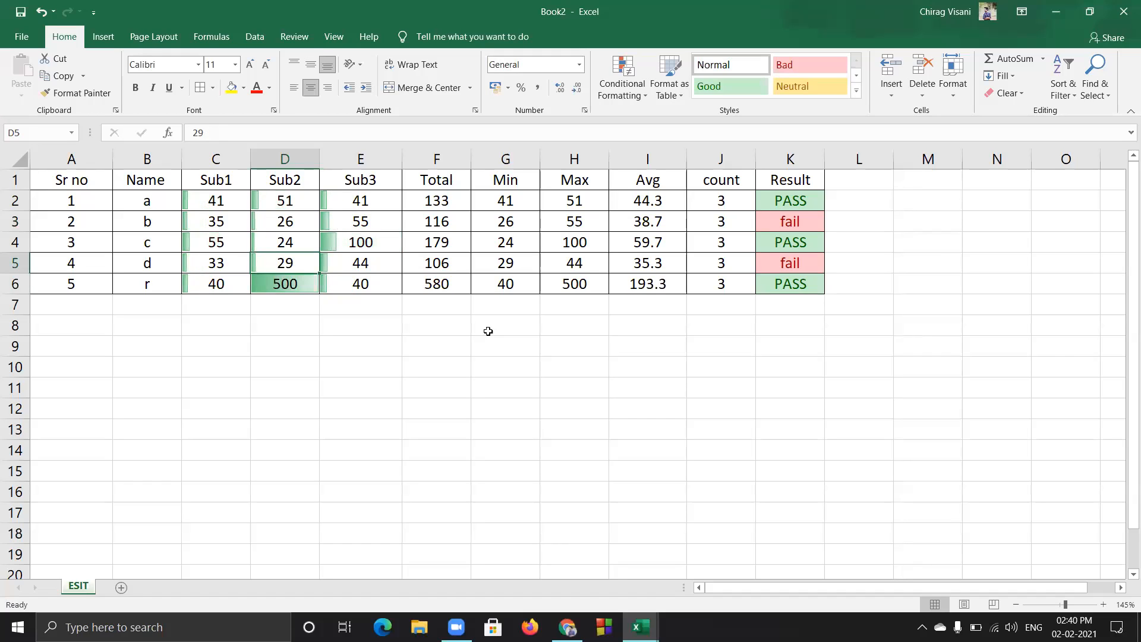
{"action": "key", "text": "Down"}
{"action": "key", "text": "ctrl+z"}
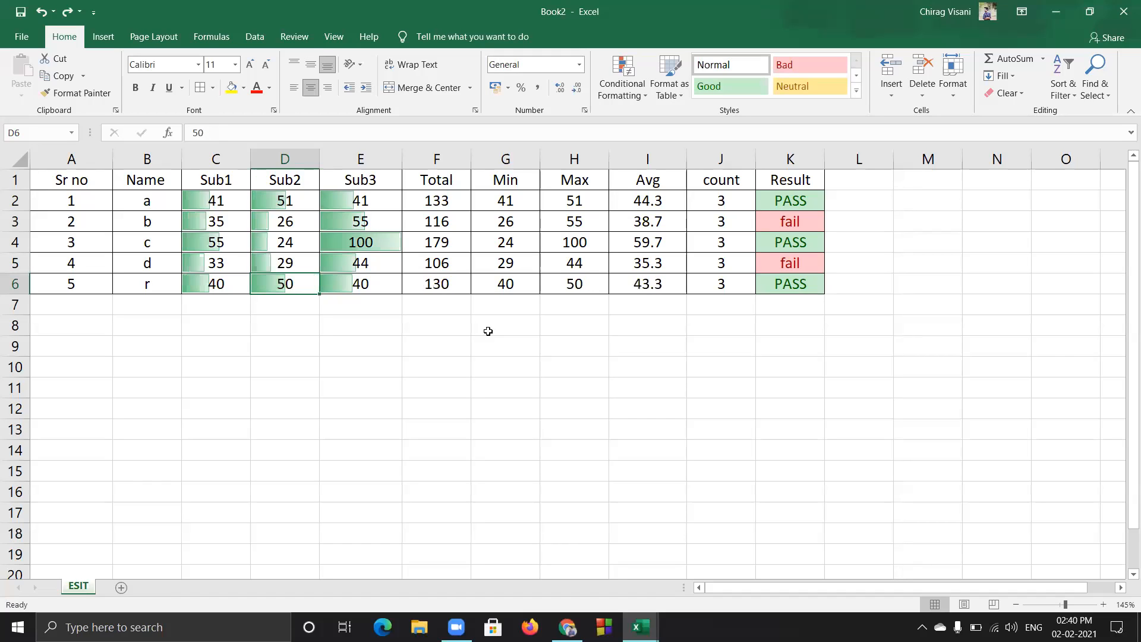
Set student c's Sub3 mark in E4 to 50
{"action": "left_click_drag", "start_coordinate": [218, 200], "coordinate": [349, 281]}
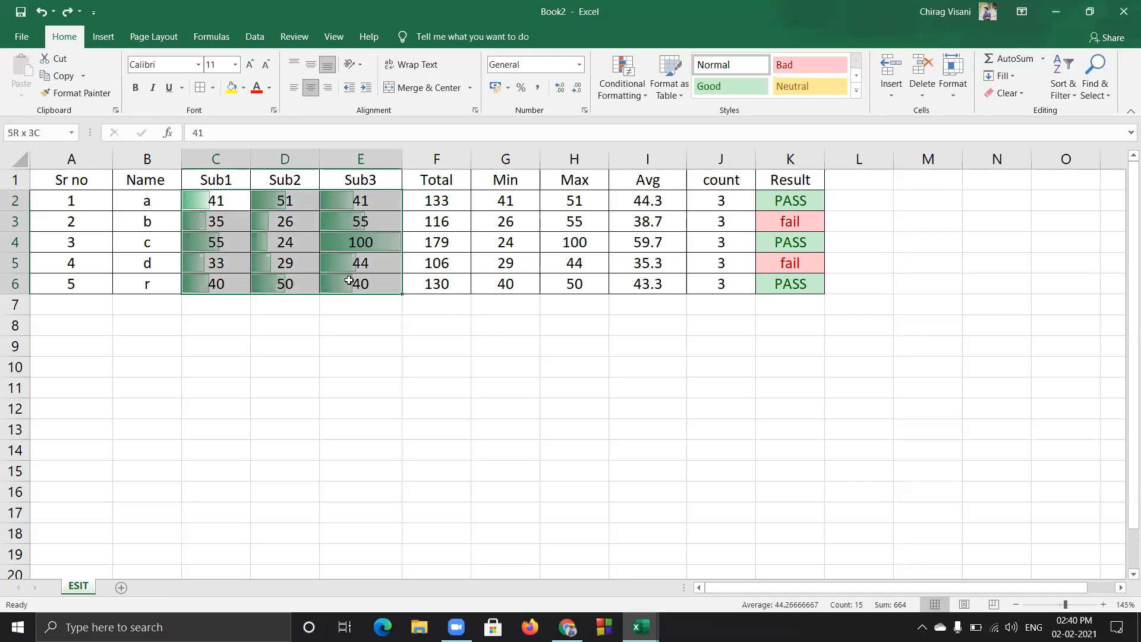
{"action": "left_click", "coordinate": [356, 240]}
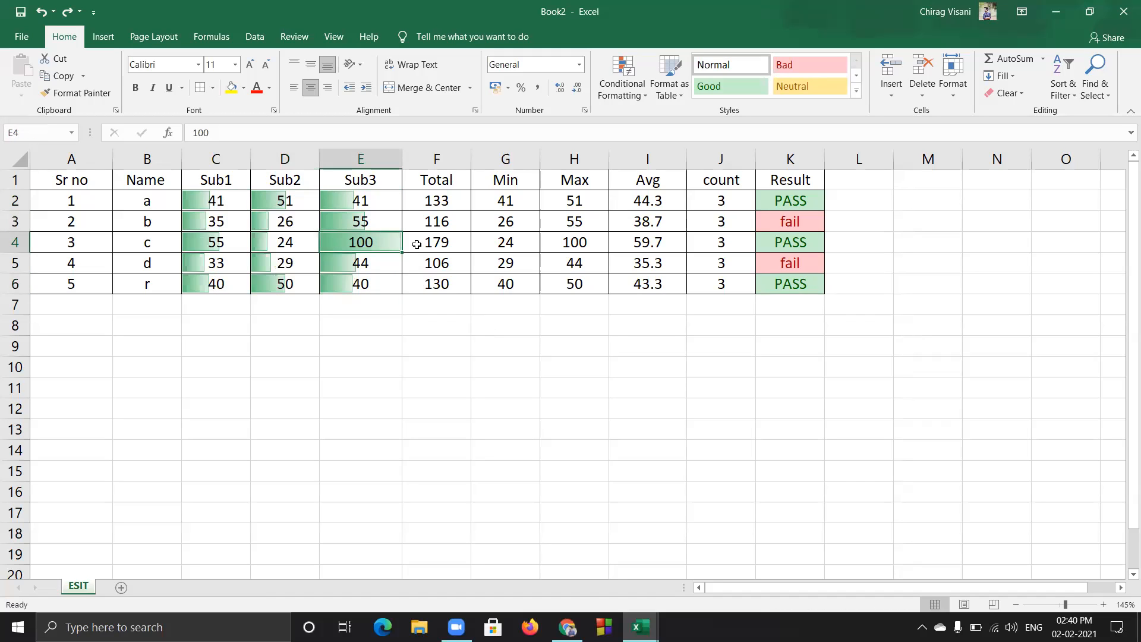
{"action": "type", "text": "50"}
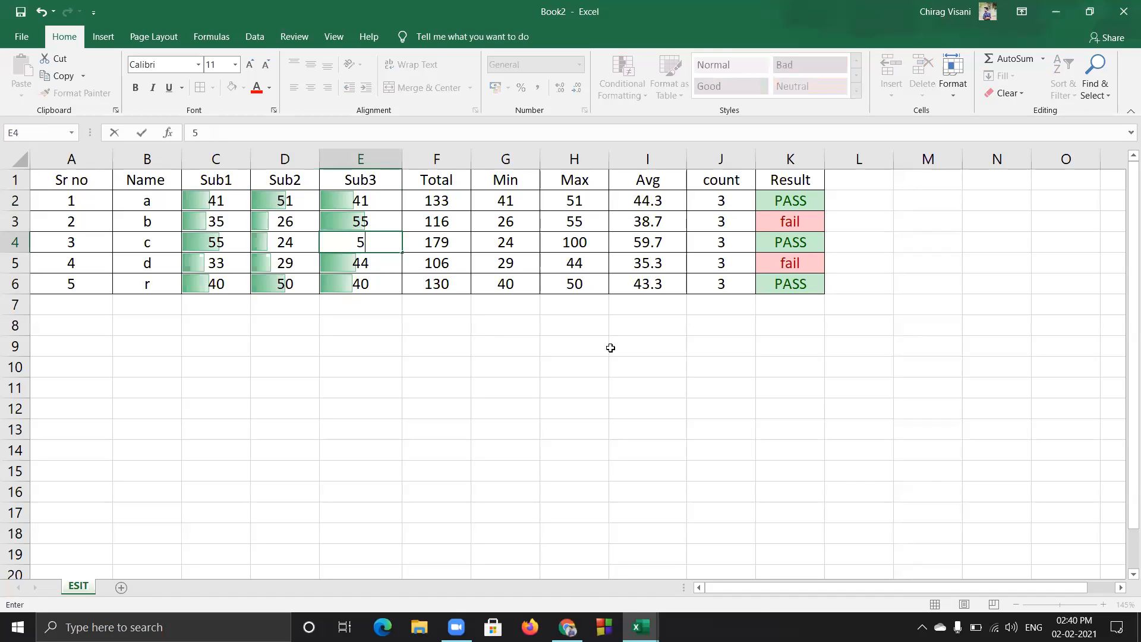
{"action": "key", "text": "Up"}
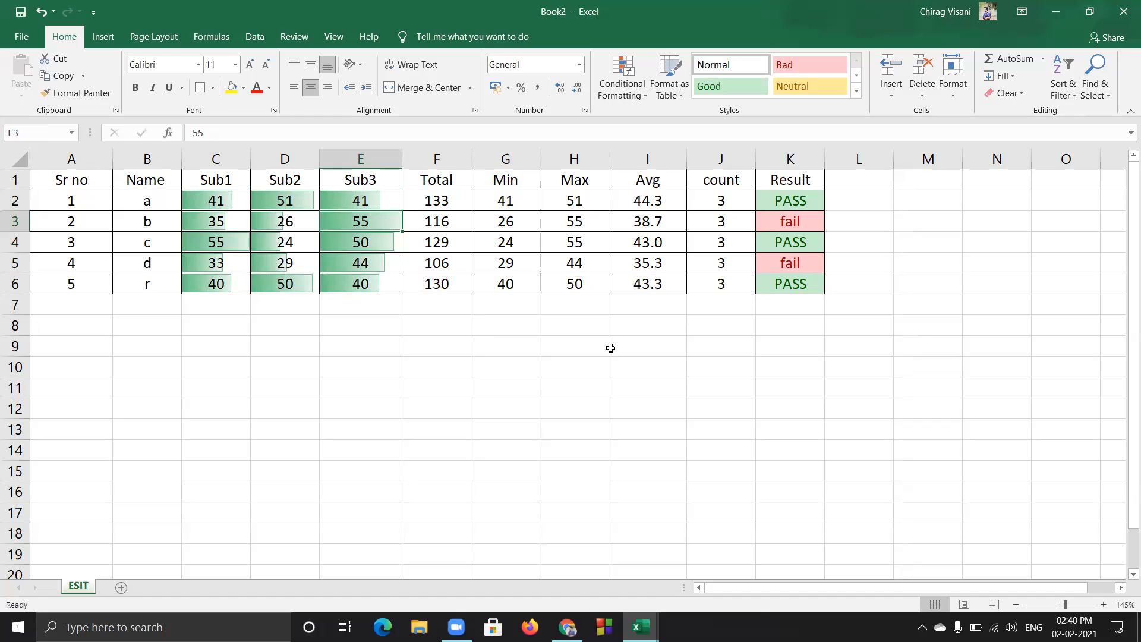
Preview the solid fill Data Bars on the marks in C2:E6 without applying them
{"action": "left_click", "coordinate": [644, 97]}
{"action": "mouse_move", "coordinate": [702, 187]}
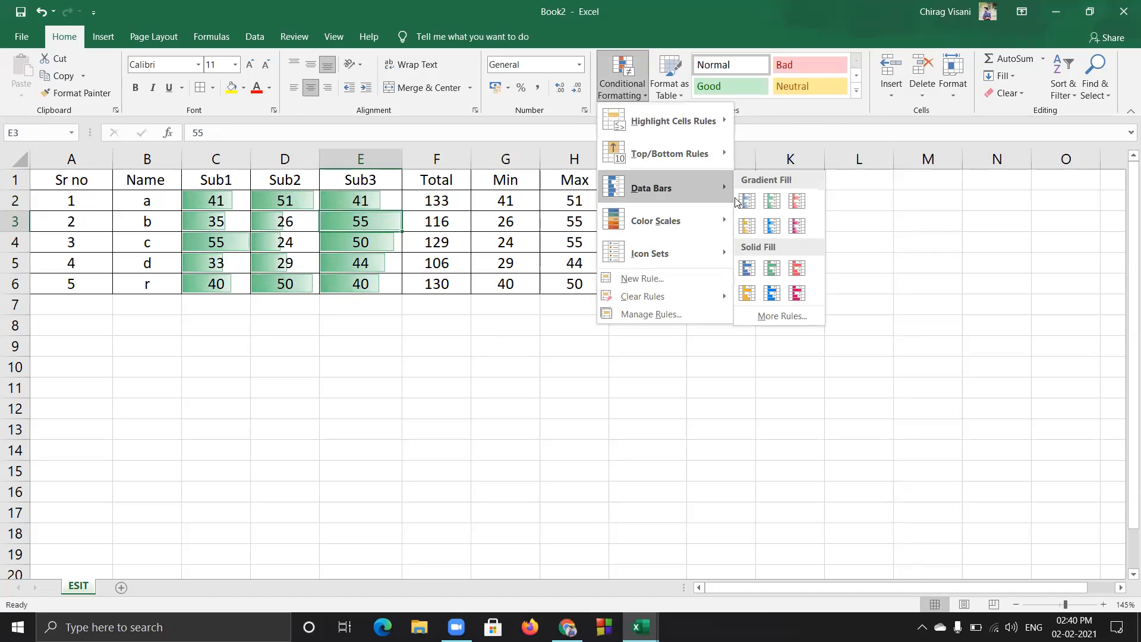
{"action": "left_click", "coordinate": [659, 426]}
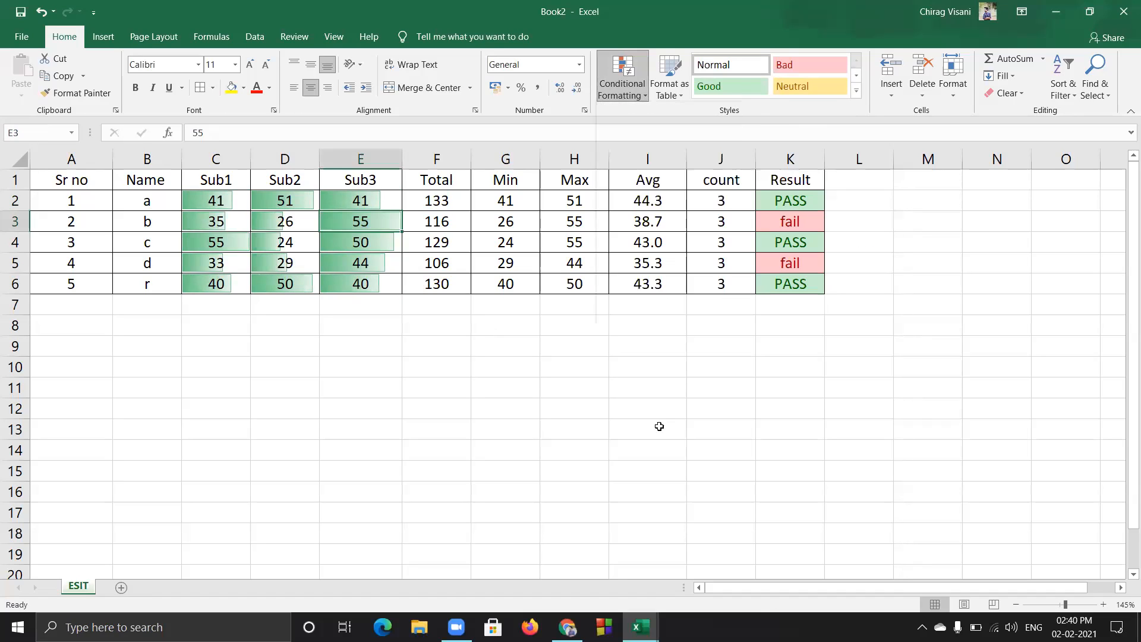
{"action": "left_click_drag", "start_coordinate": [230, 204], "coordinate": [333, 279]}
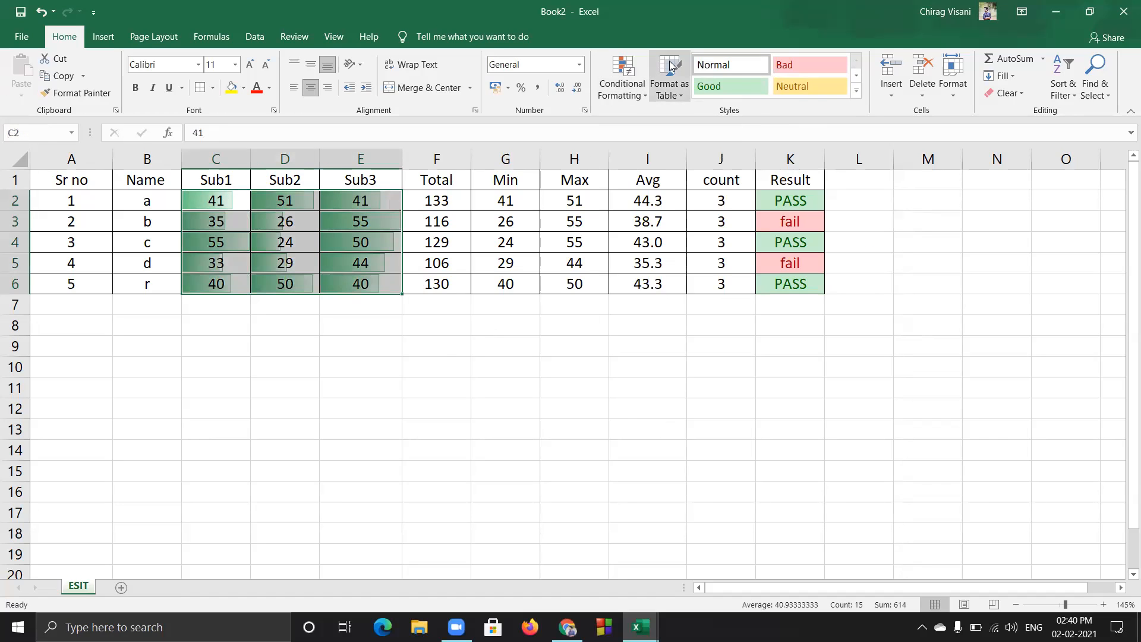
{"action": "left_click", "coordinate": [622, 80]}
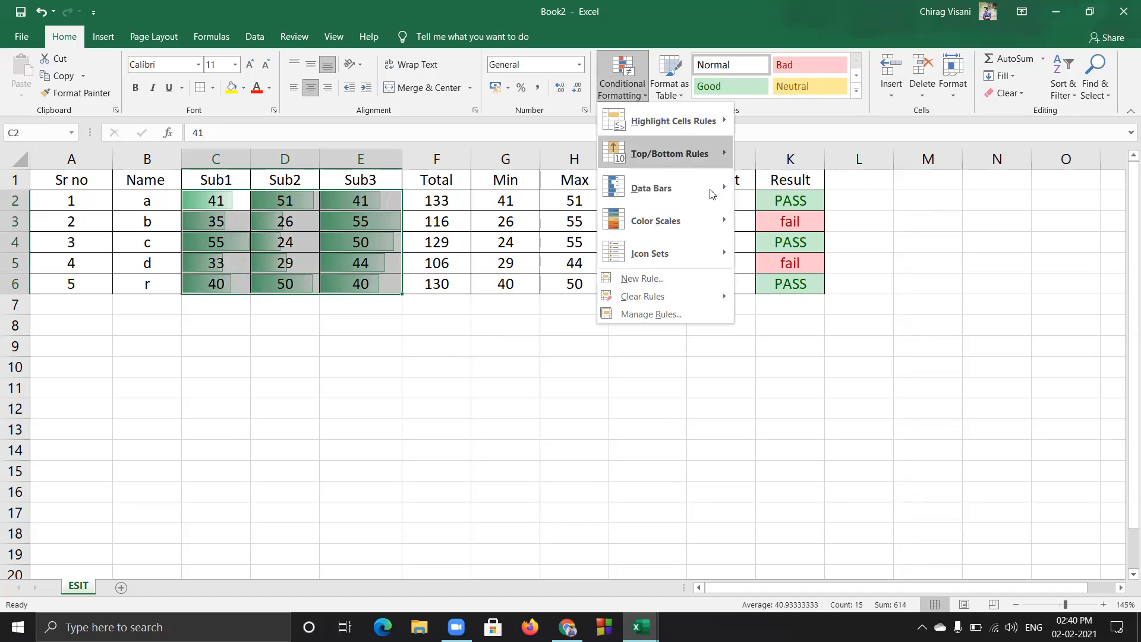
{"action": "mouse_move", "coordinate": [711, 190]}
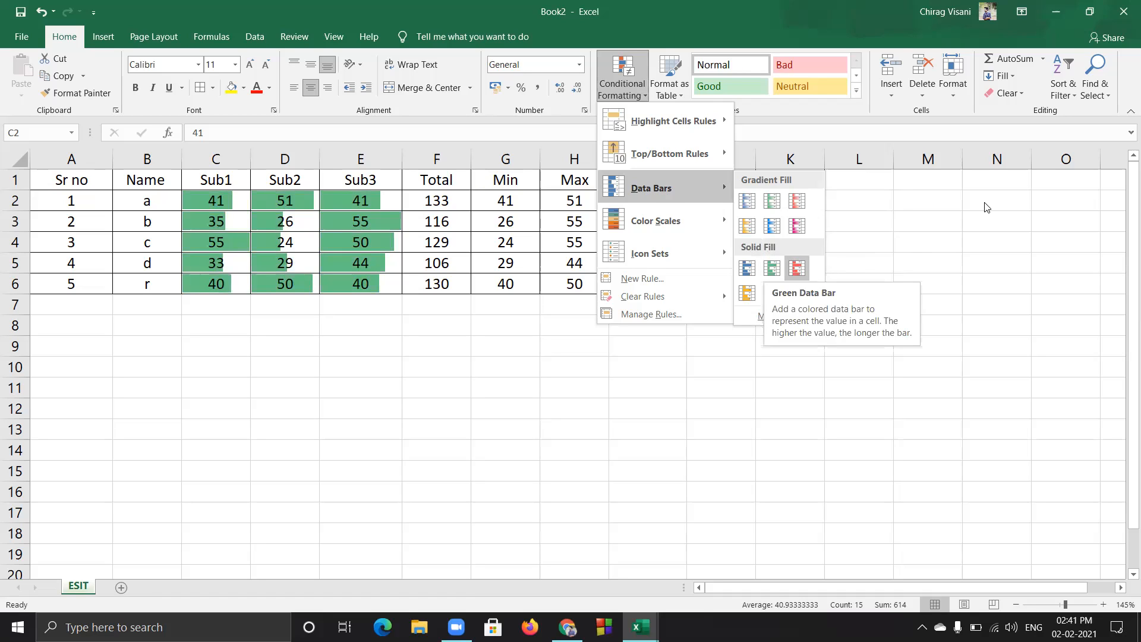
{"action": "left_click", "coordinate": [761, 331]}
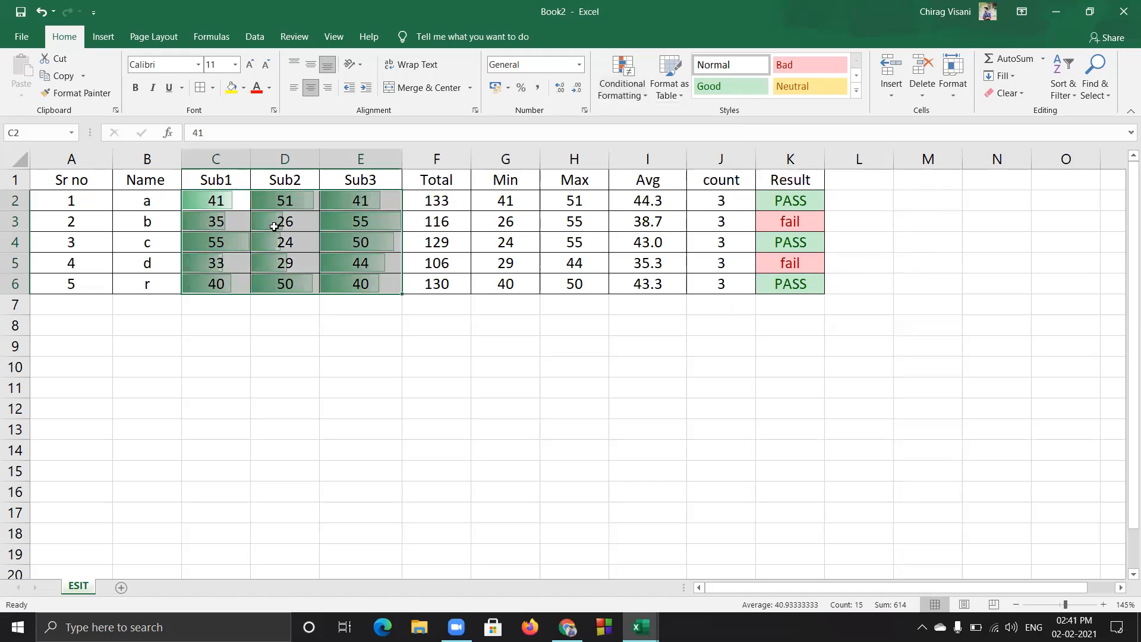
{"action": "left_click", "coordinate": [334, 263], "text": "shift"}
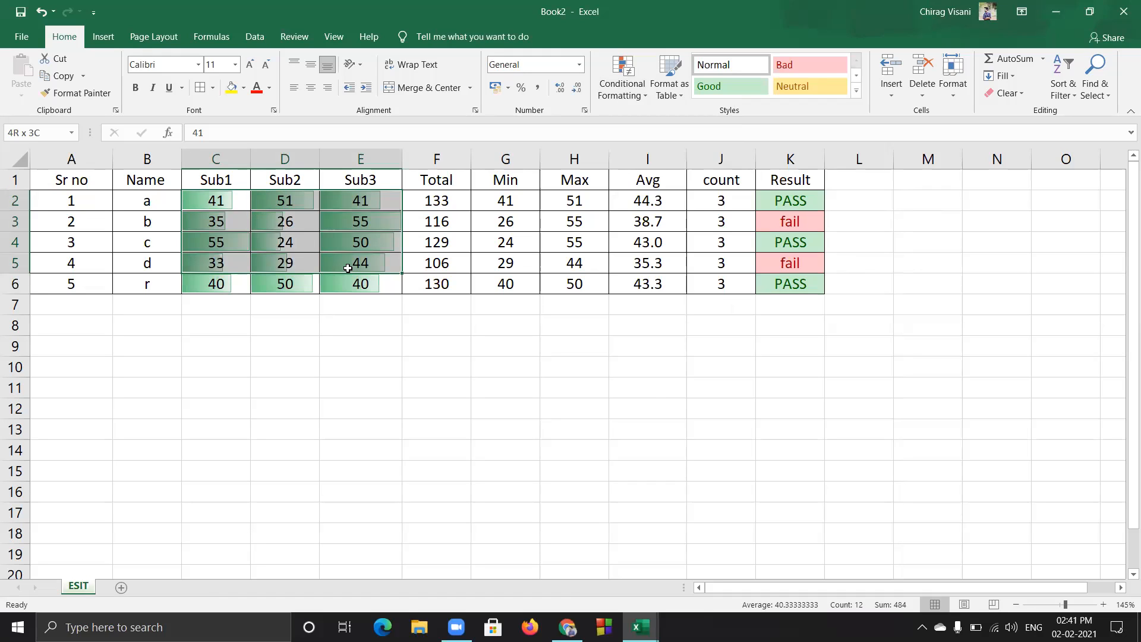
{"action": "left_click_drag", "start_coordinate": [348, 268], "coordinate": [347, 284]}
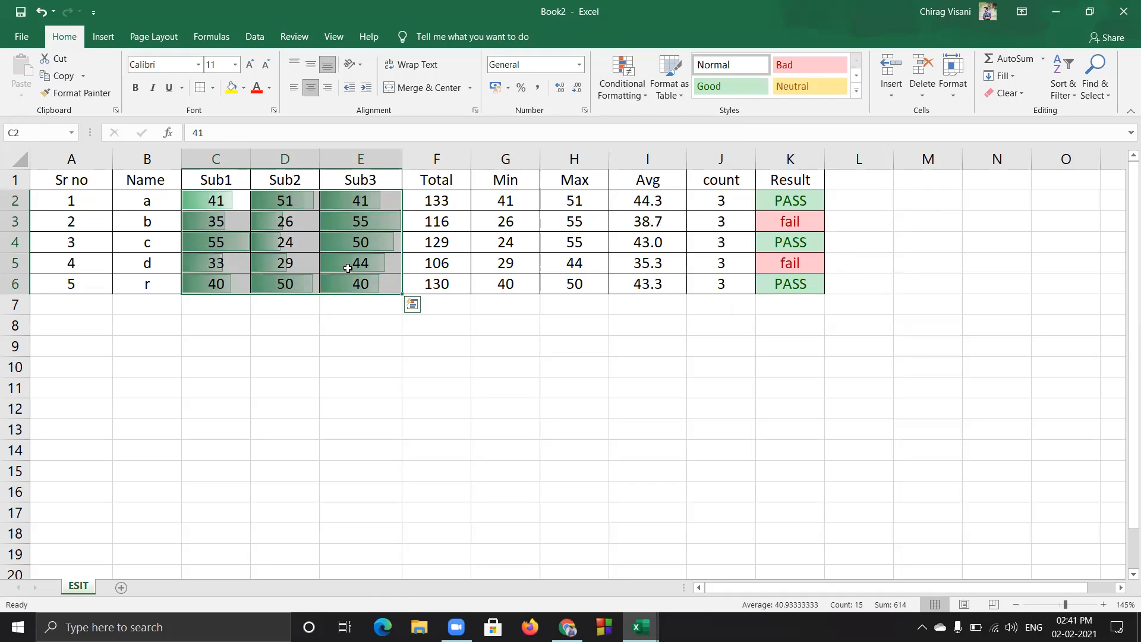
{"action": "left_click", "coordinate": [472, 306]}
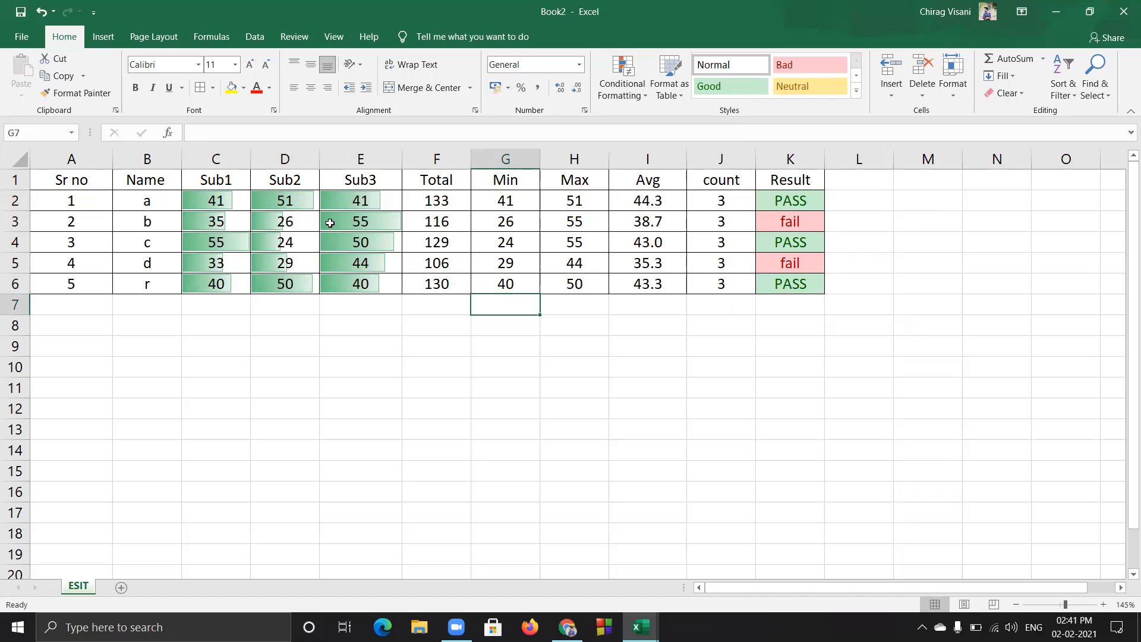
{"action": "left_click_drag", "start_coordinate": [222, 200], "coordinate": [356, 275]}
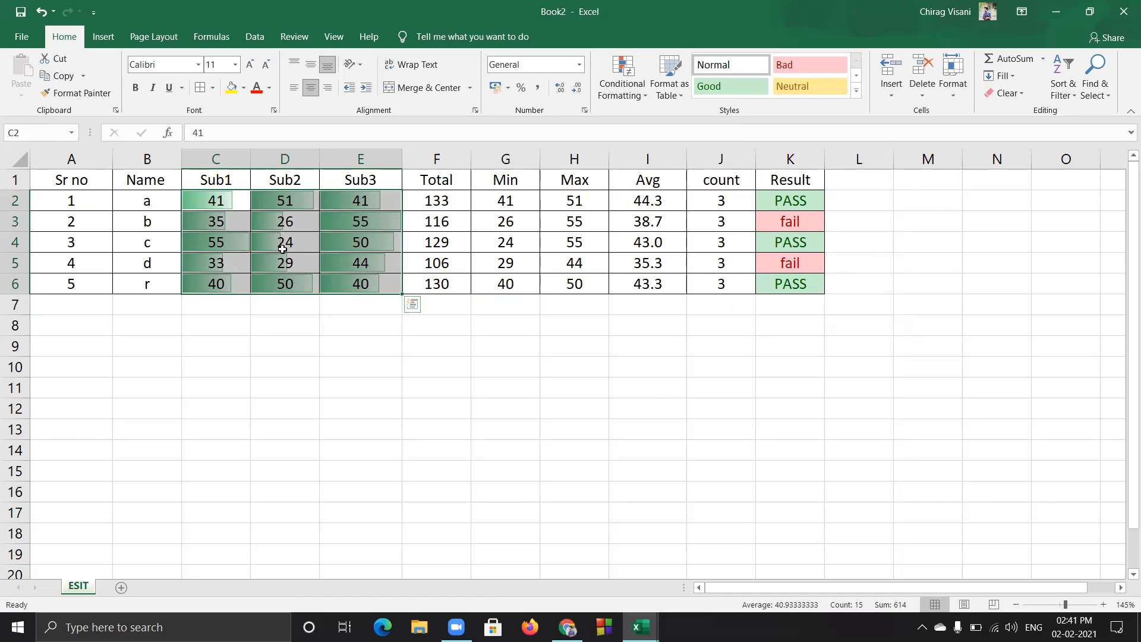
{"action": "left_click", "coordinate": [238, 221]}
{"action": "left_click_drag", "start_coordinate": [231, 198], "coordinate": [346, 291]}
{"action": "left_click", "coordinate": [371, 236]}
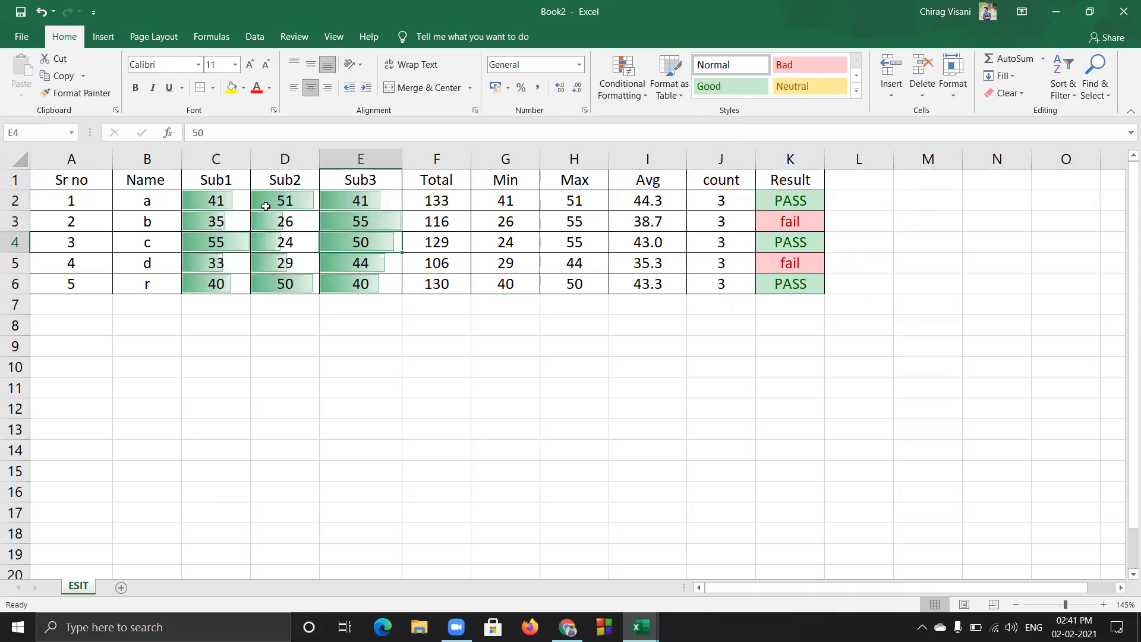
{"action": "left_click_drag", "start_coordinate": [221, 200], "coordinate": [355, 285]}
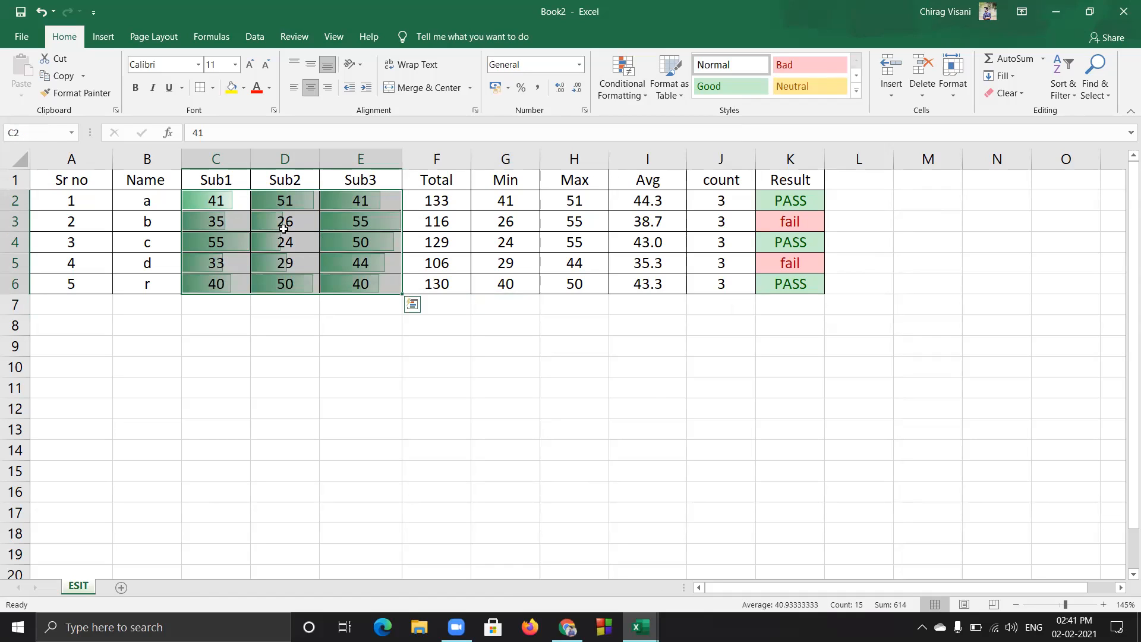
{"action": "left_click", "coordinate": [219, 204]}
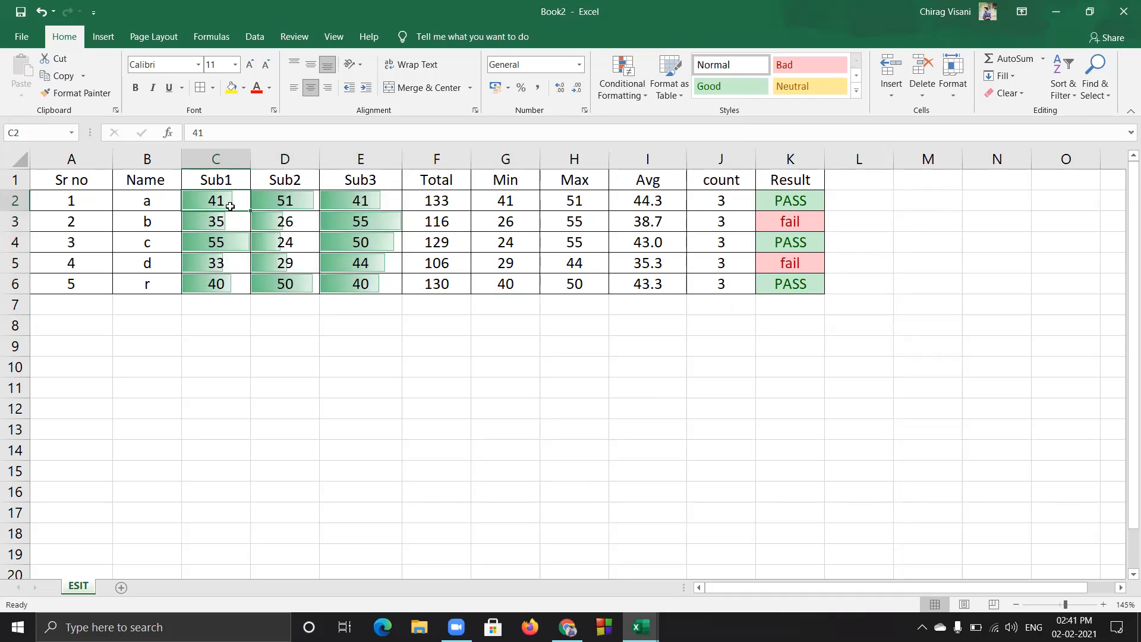
{"action": "left_click_drag", "start_coordinate": [230, 206], "coordinate": [358, 283]}
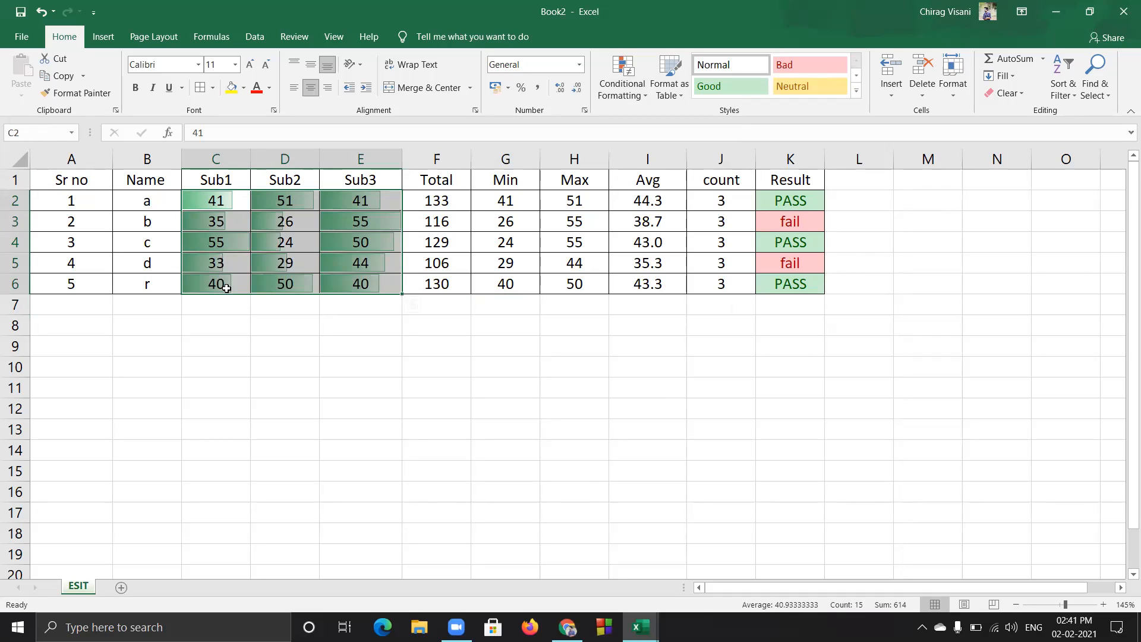
{"action": "double_click", "coordinate": [225, 283]}
{"action": "left_click", "coordinate": [225, 268]}
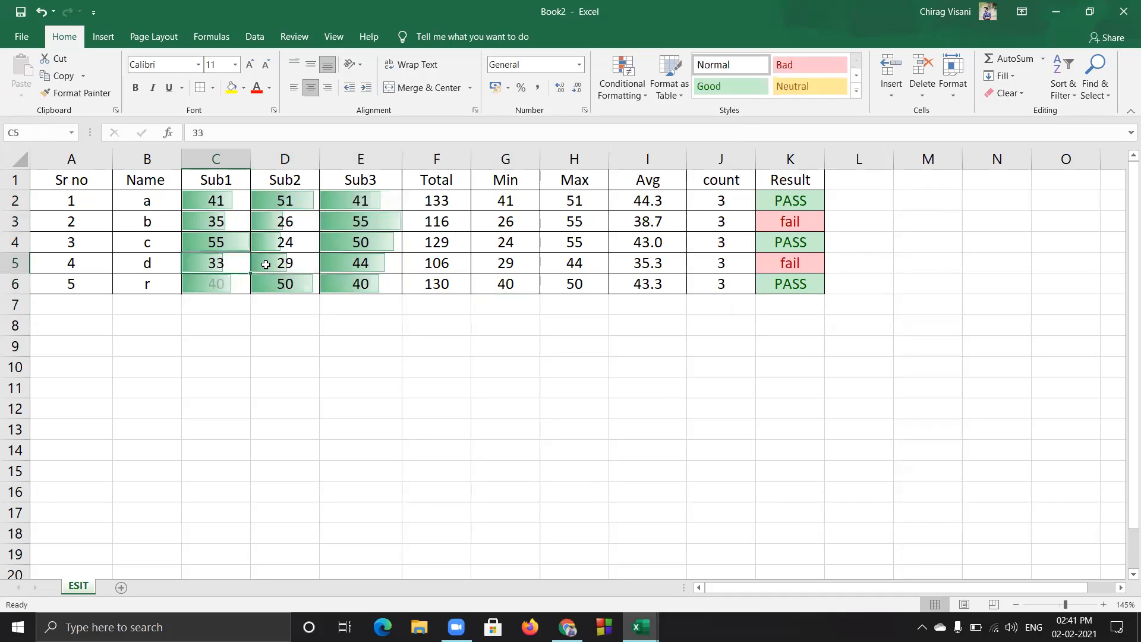
{"action": "key", "text": "Right"}
{"action": "left_click", "coordinate": [353, 243]}
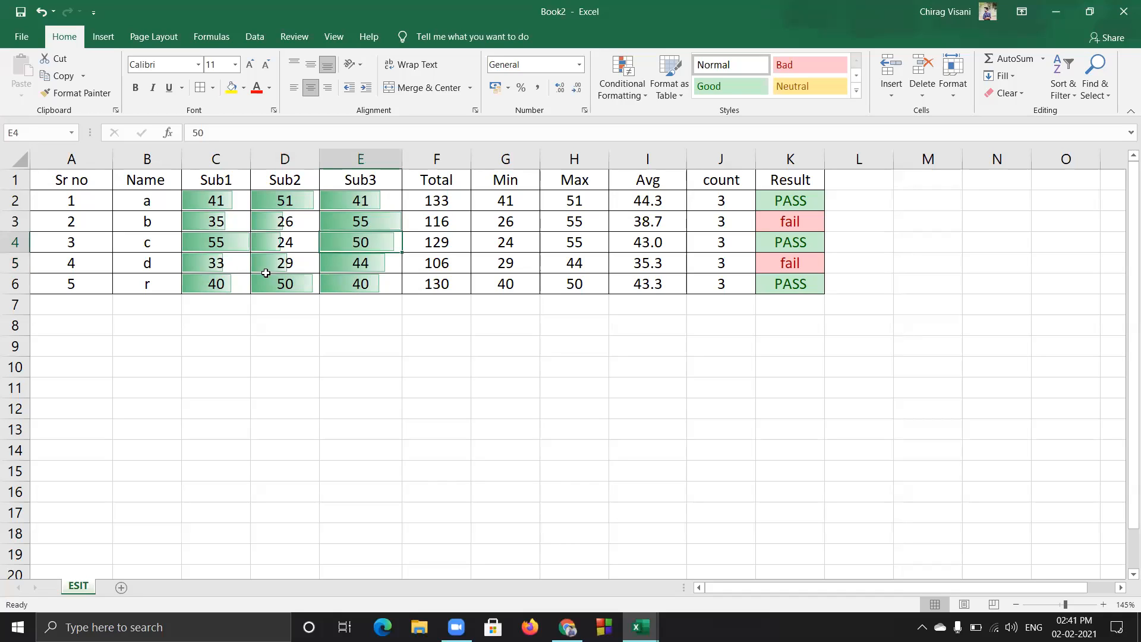
Set student d's Sub1 mark in C5 to 100
{"action": "double_click", "coordinate": [233, 267]}
{"action": "key", "text": "BackSpace"}
{"action": "key", "text": "BackSpace"}
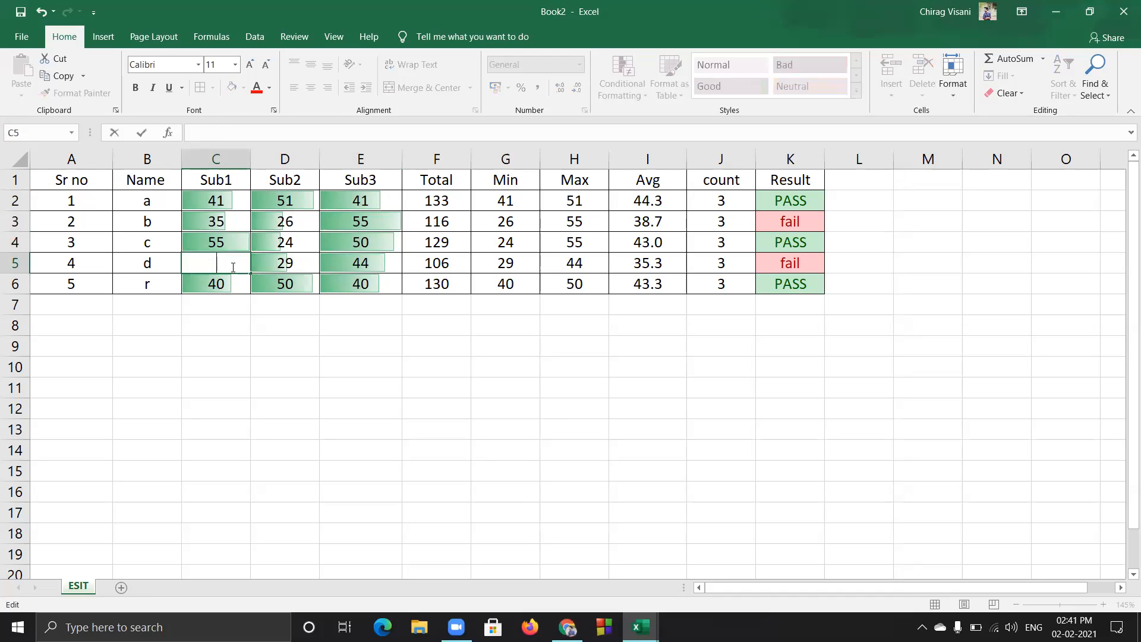
{"action": "type", "text": "100"}
{"action": "left_click", "coordinate": [264, 262]}
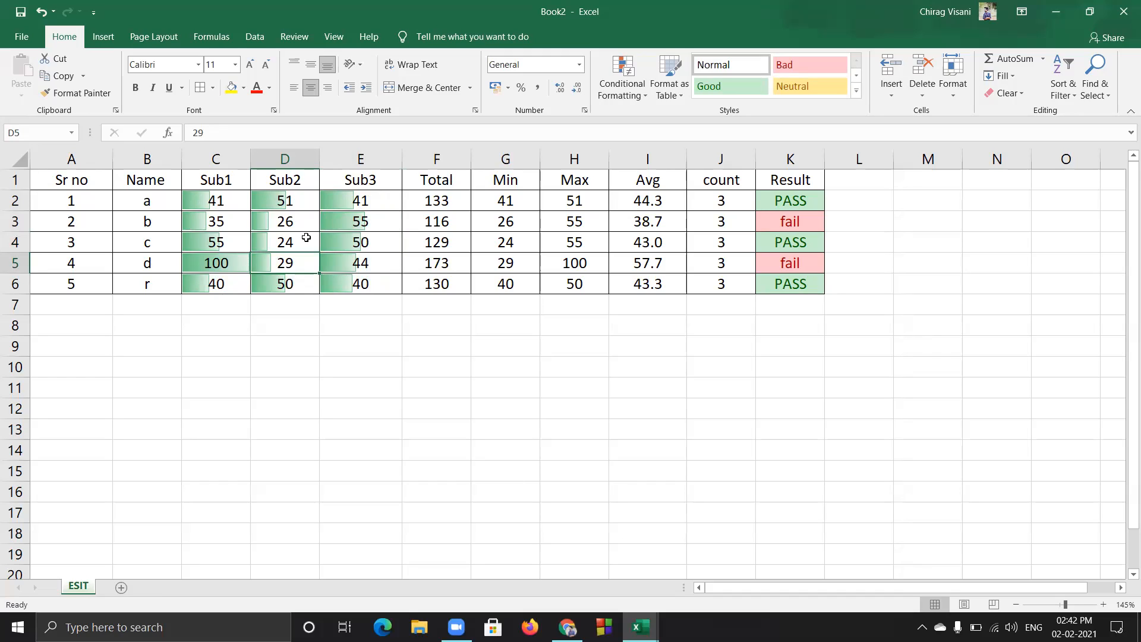
{"action": "left_click", "coordinate": [465, 309]}
{"action": "left_click", "coordinate": [253, 281]}
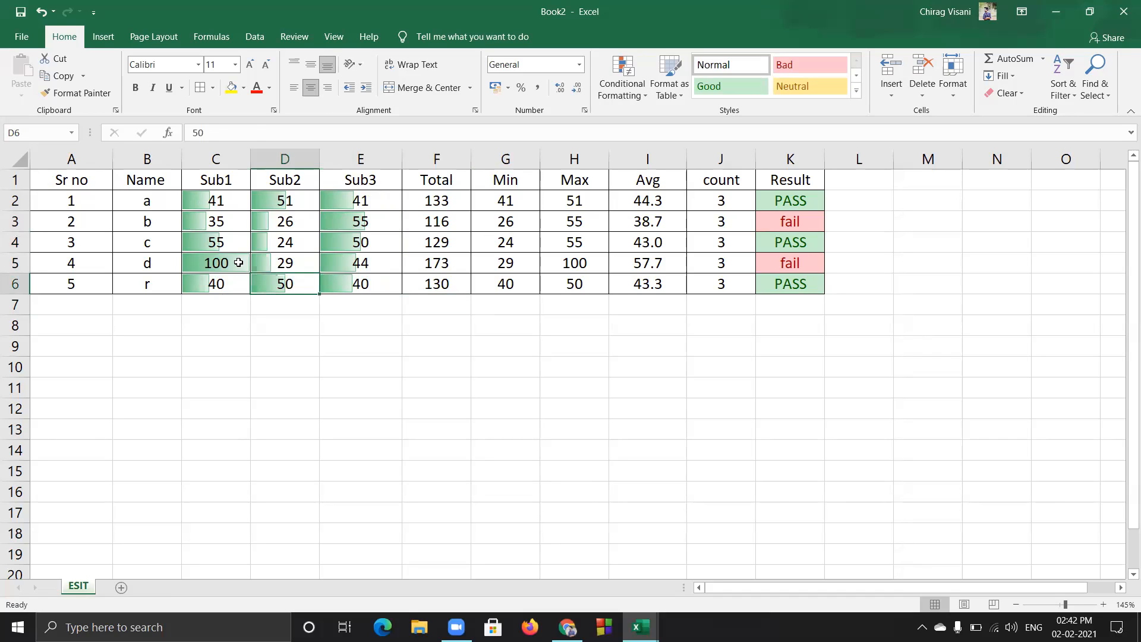
{"action": "left_click", "coordinate": [237, 262]}
{"action": "left_click_drag", "start_coordinate": [202, 198], "coordinate": [340, 279]}
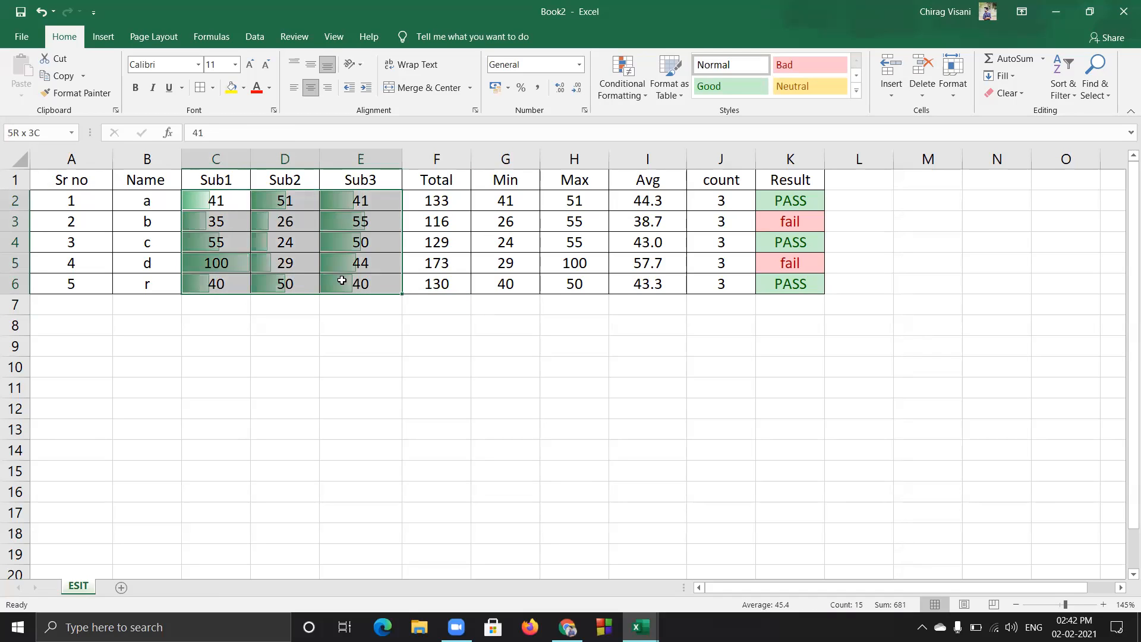
{"action": "left_click", "coordinate": [440, 304]}
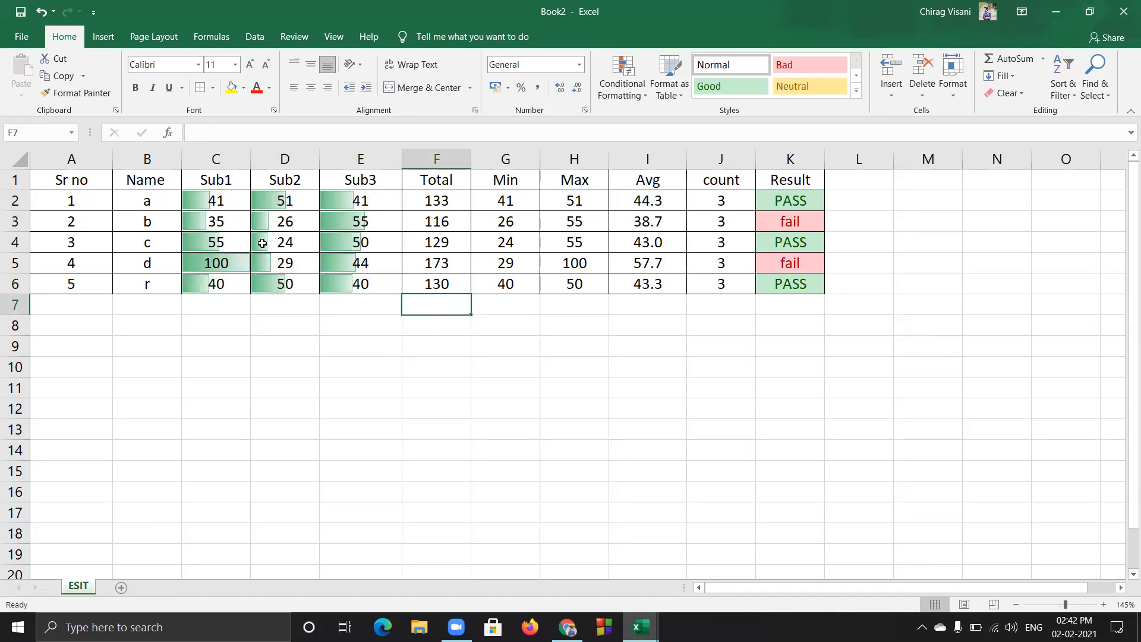
{"action": "left_click_drag", "start_coordinate": [203, 201], "coordinate": [366, 284]}
{"action": "left_click", "coordinate": [622, 83]}
{"action": "mouse_move", "coordinate": [686, 190]}
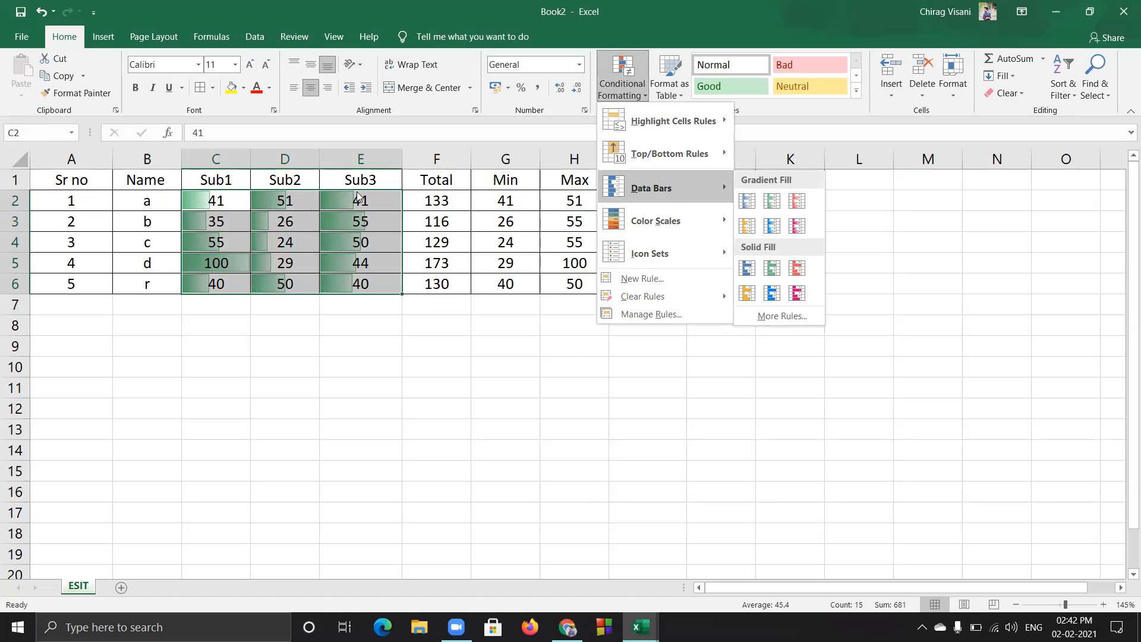
{"action": "left_click", "coordinate": [266, 215]}
{"action": "left_click", "coordinate": [229, 261]}
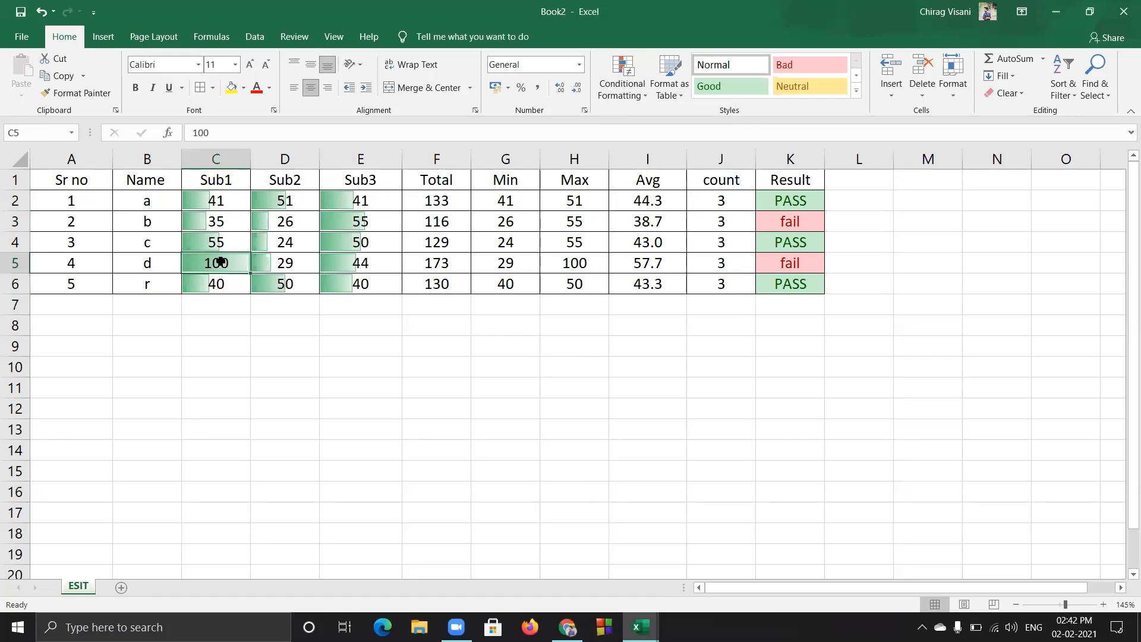
{"action": "left_click_drag", "start_coordinate": [216, 200], "coordinate": [358, 284]}
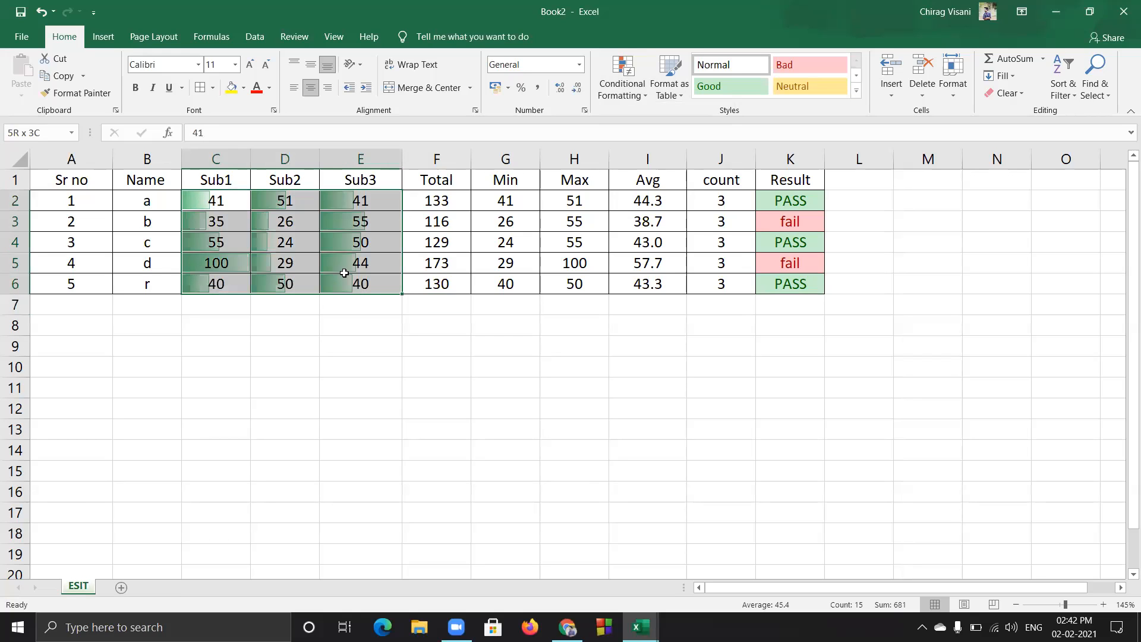
Set student d's Sub1 mark in C5 to 50
{"action": "left_click", "coordinate": [233, 260]}
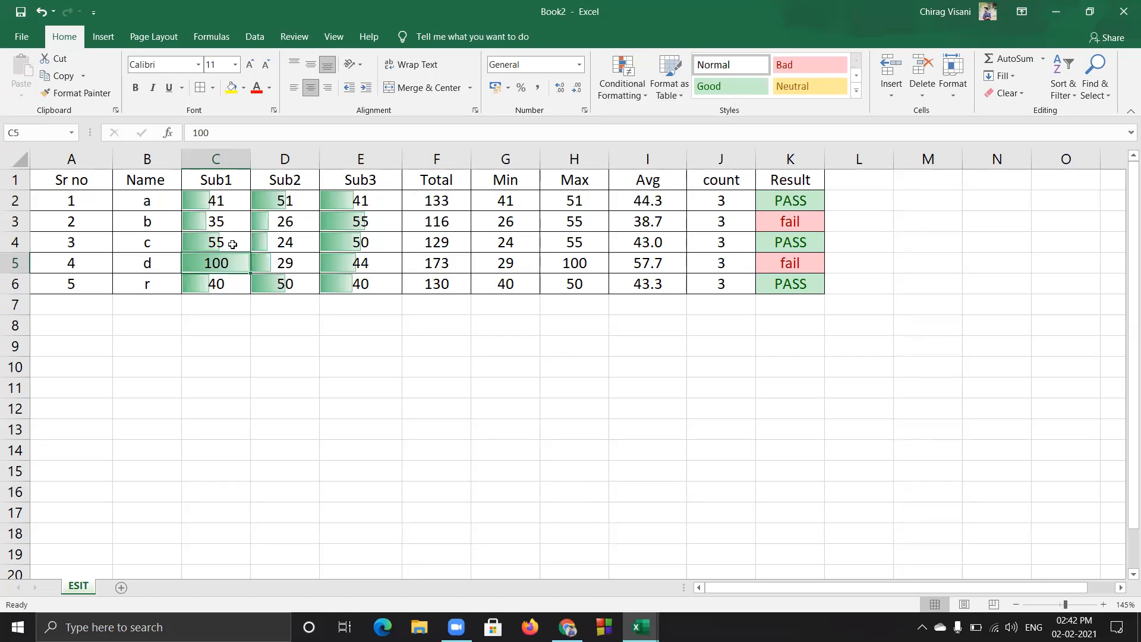
{"action": "type", "text": "50"}
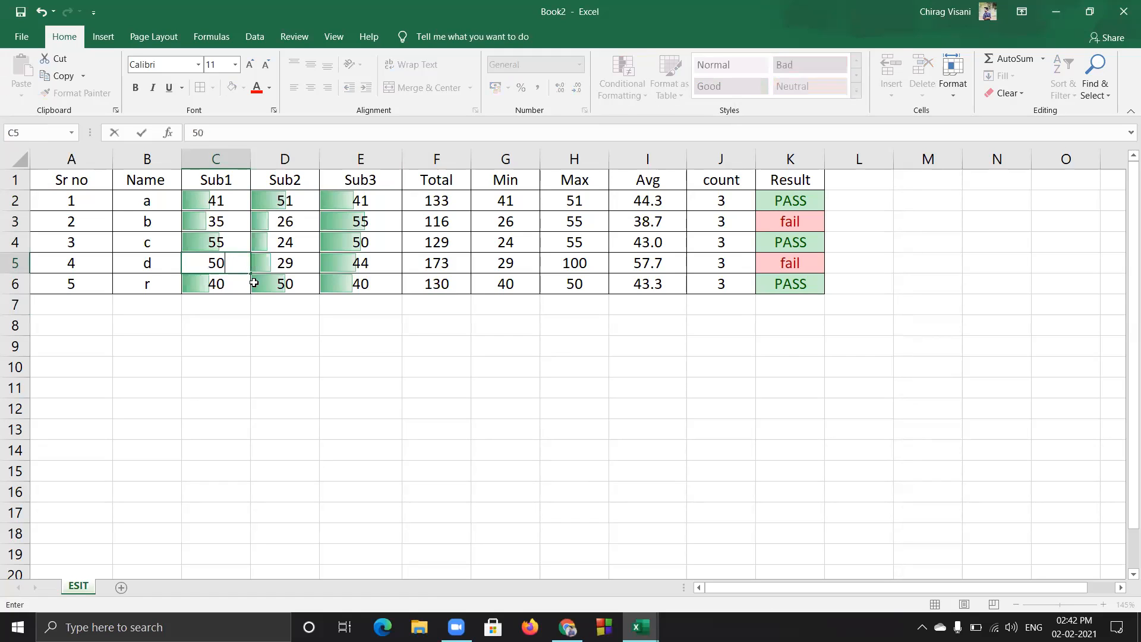
{"action": "left_click", "coordinate": [266, 269]}
Set student c's Sub1 mark in C4 and student b's Sub3 mark in E3 to 0
{"action": "left_click", "coordinate": [220, 239]}
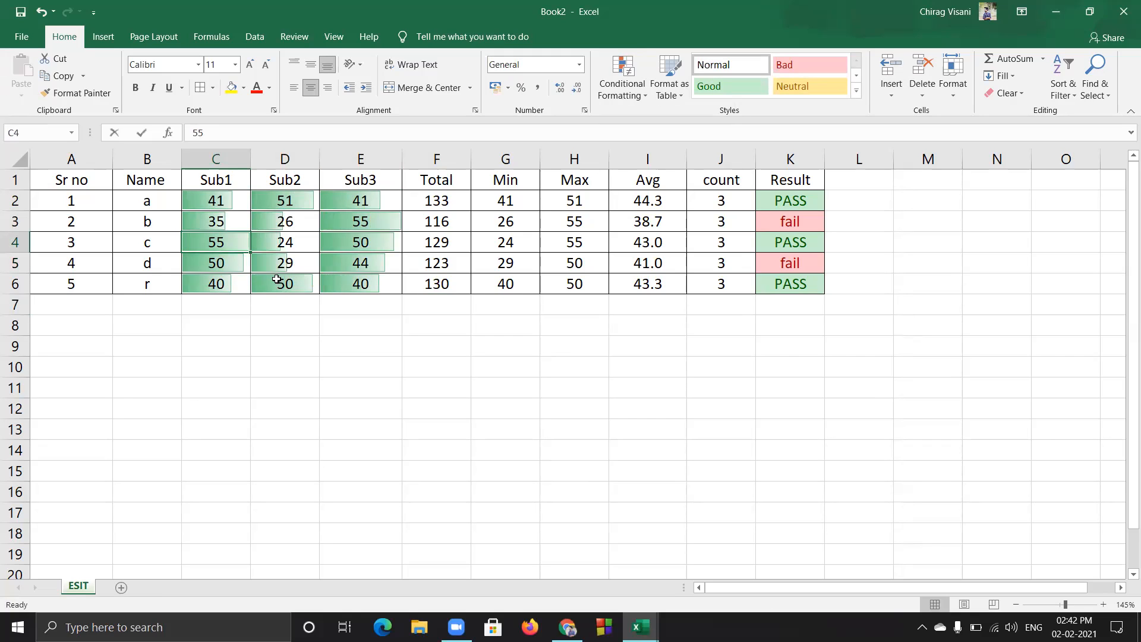
{"action": "type", "text": "0"}
{"action": "key", "text": "Return"}
{"action": "left_click", "coordinate": [355, 220]}
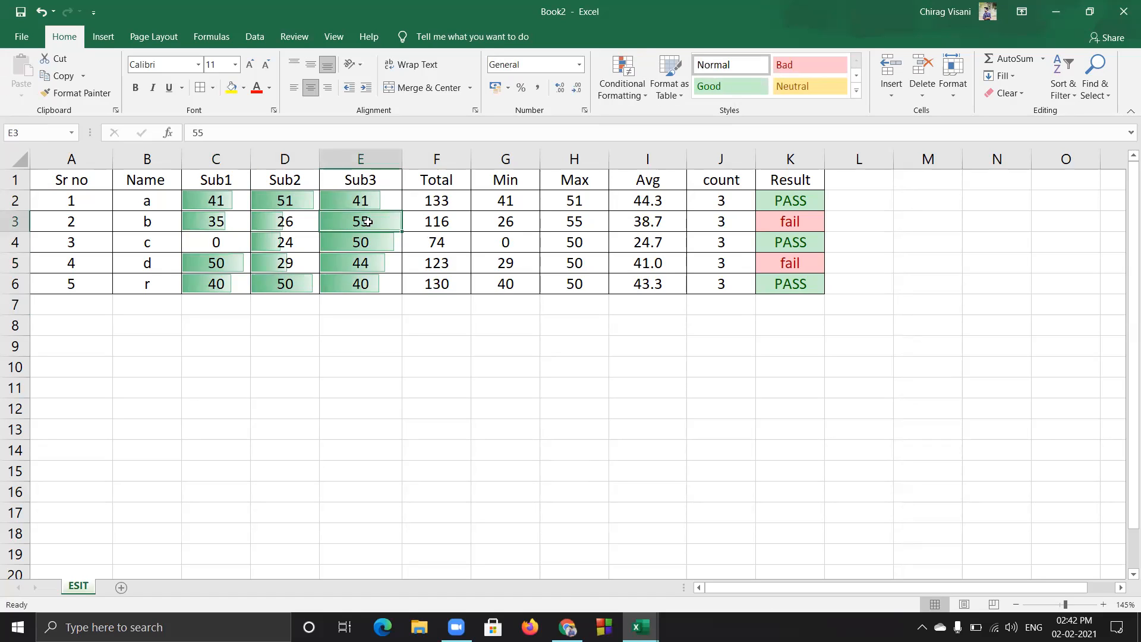
{"action": "type", "text": "0"}
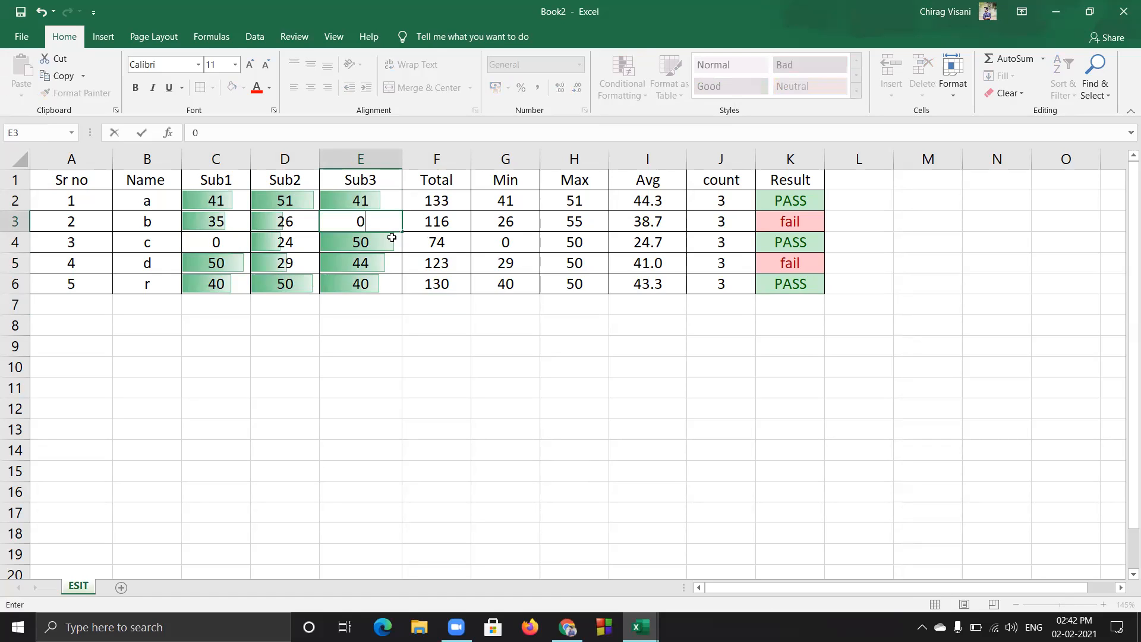
{"action": "key", "text": "Return"}
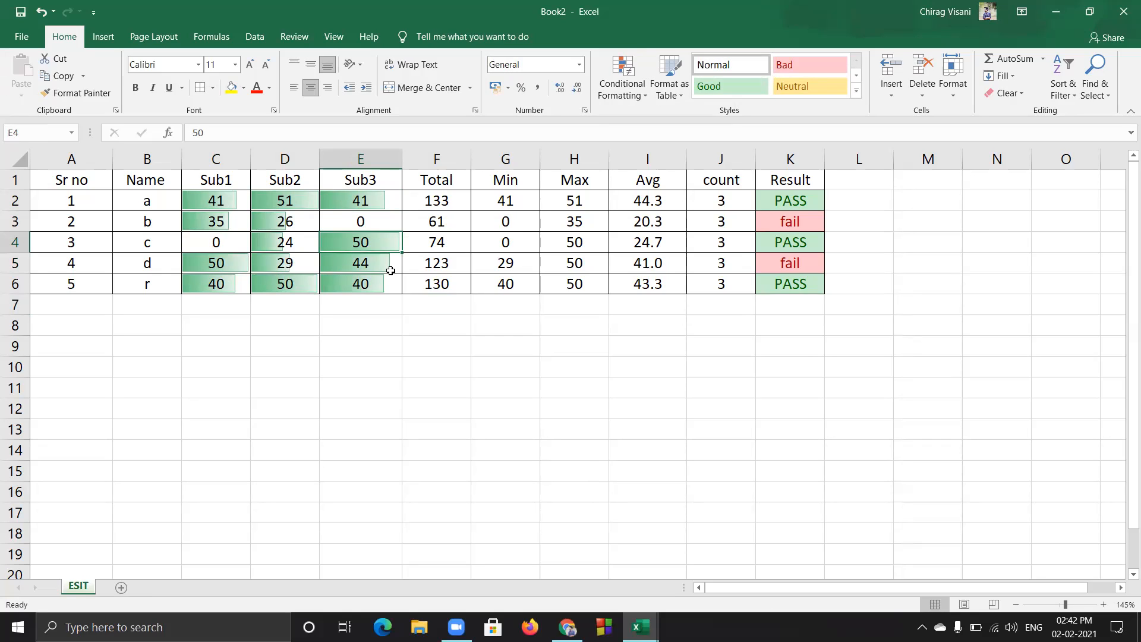
Apply the green-to-white Color Scale to the marks in C2:E6
{"action": "left_click_drag", "start_coordinate": [240, 200], "coordinate": [389, 274]}
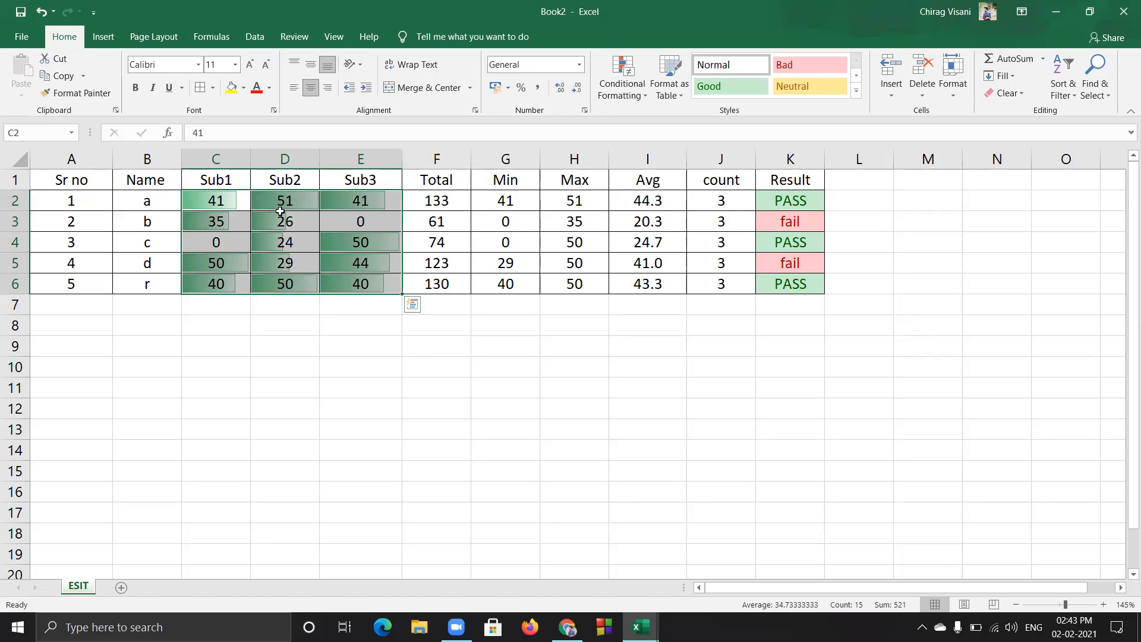
{"action": "left_click_drag", "start_coordinate": [220, 200], "coordinate": [363, 285]}
{"action": "left_click", "coordinate": [642, 94]}
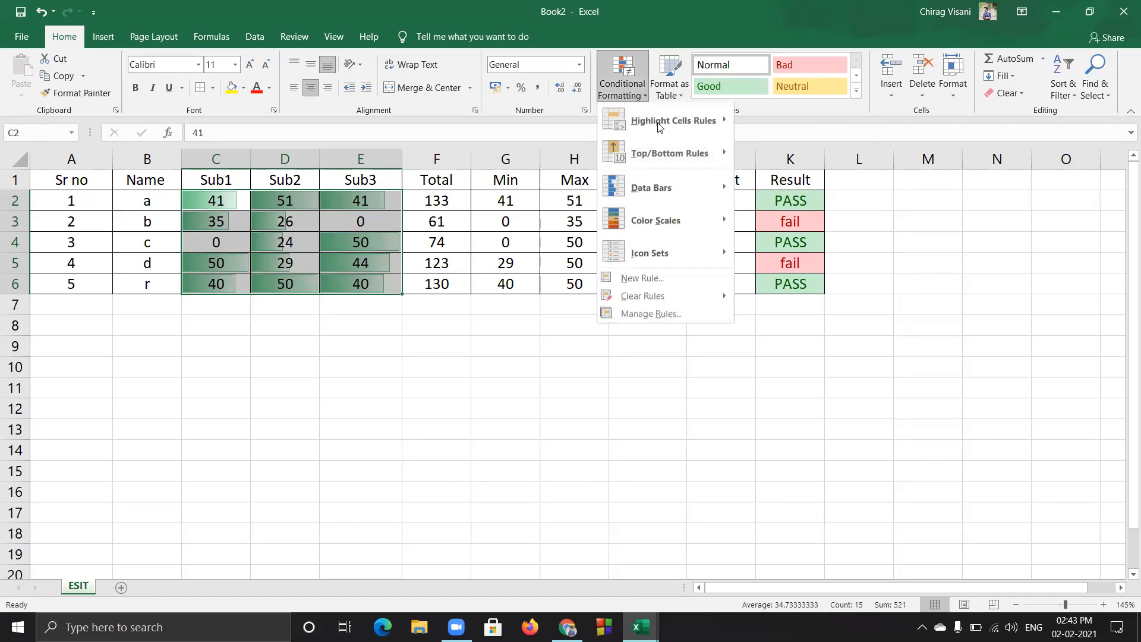
{"action": "mouse_move", "coordinate": [657, 124]}
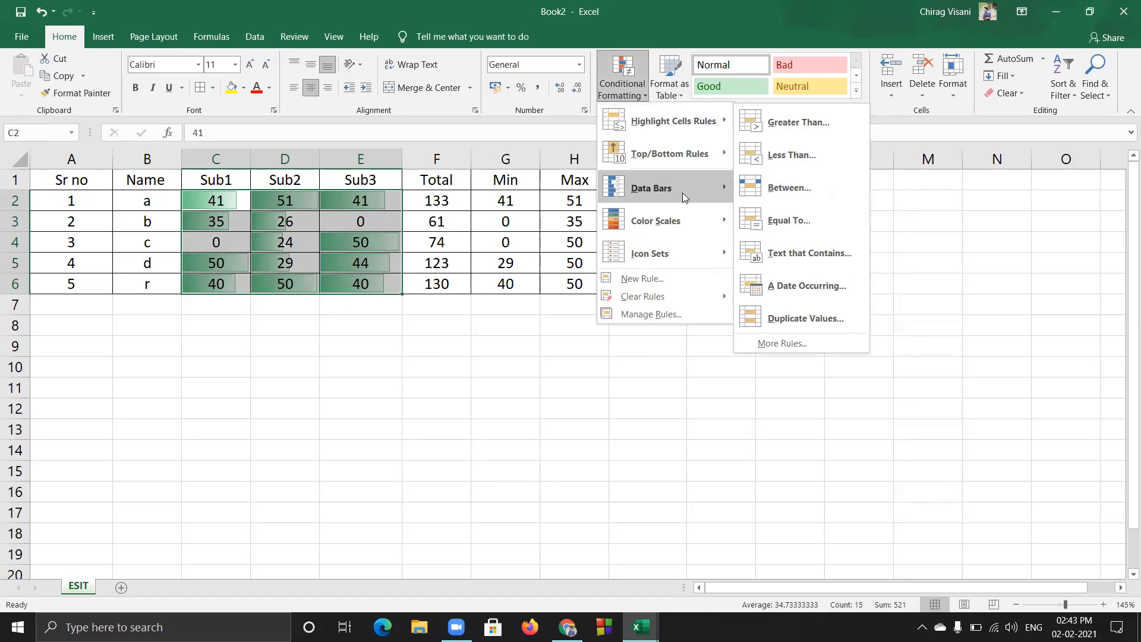
{"action": "mouse_move", "coordinate": [683, 192]}
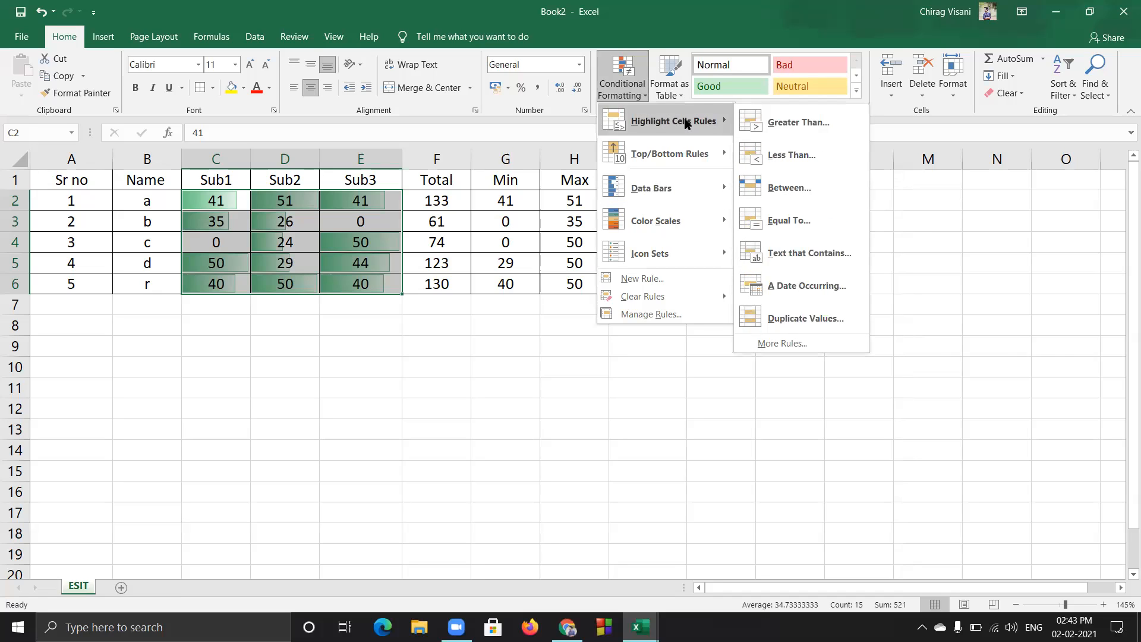
{"action": "mouse_move", "coordinate": [717, 202]}
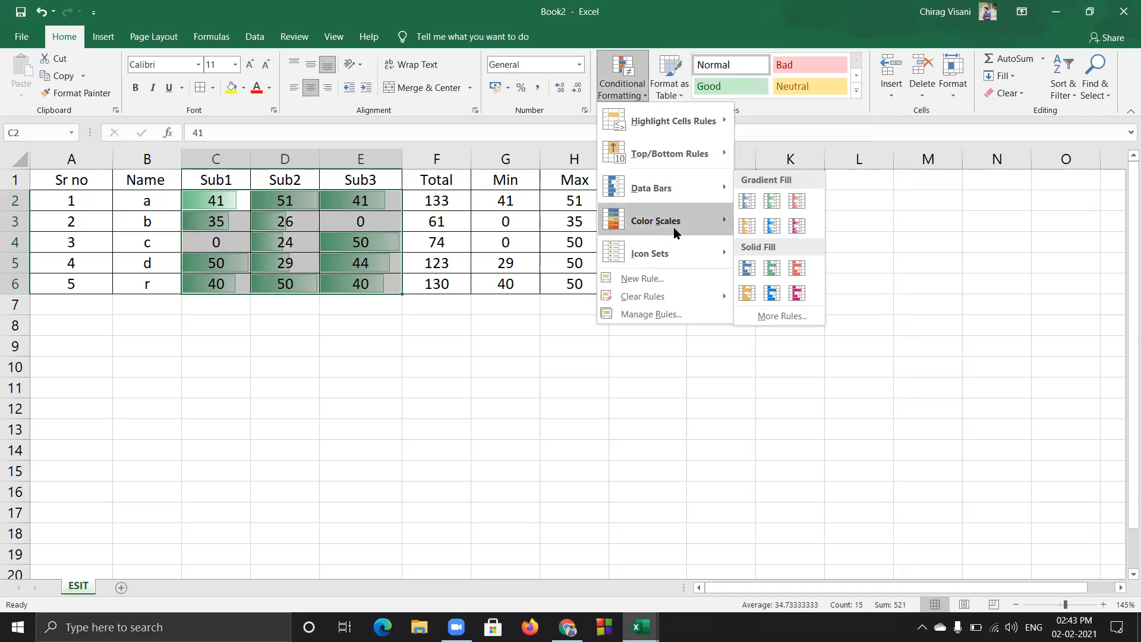
{"action": "mouse_move", "coordinate": [675, 232]}
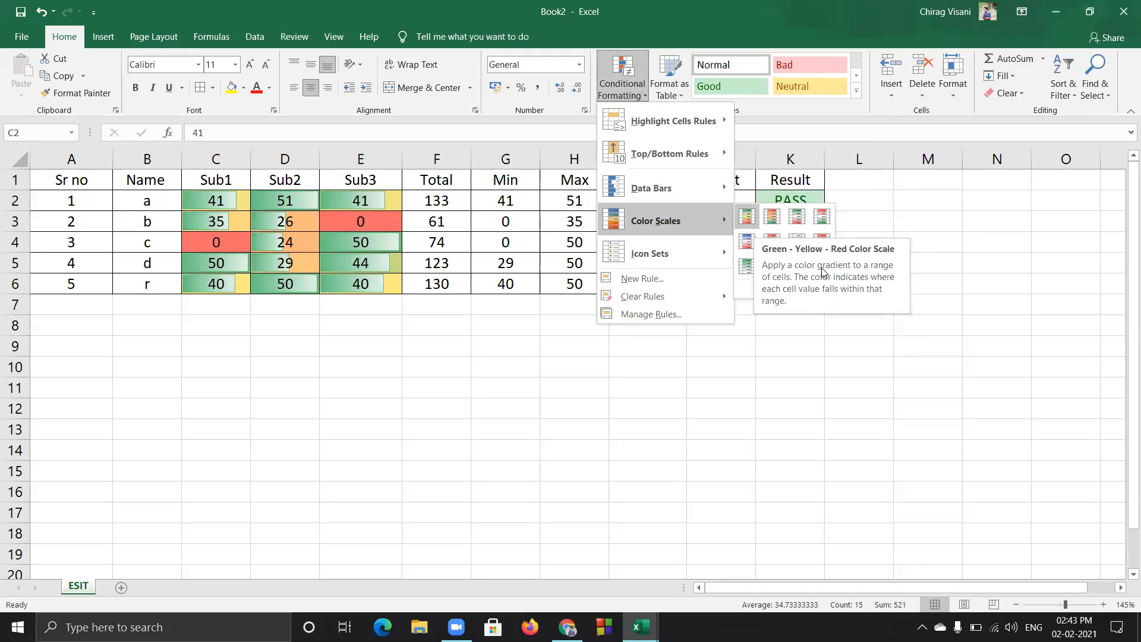
{"action": "left_click", "coordinate": [746, 270]}
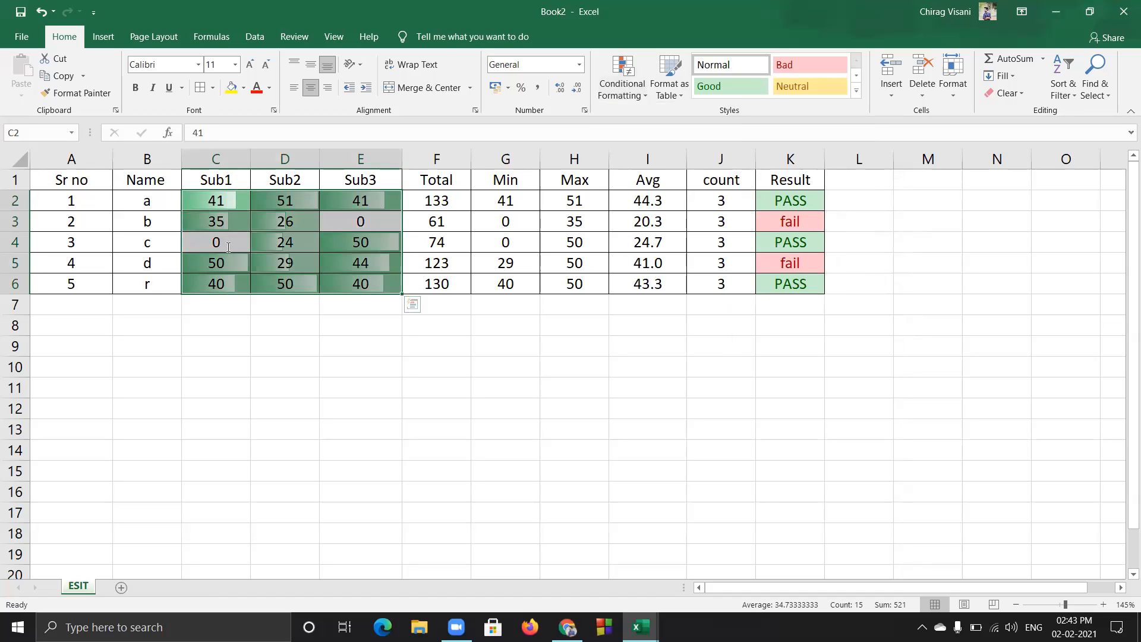
Set student c's Sub1 mark in C4 to 100 and student b's Sub3 mark in E3 to 200
{"action": "double_click", "coordinate": [228, 247]}
{"action": "type", "text": "10"}
{"action": "key", "text": "Return"}
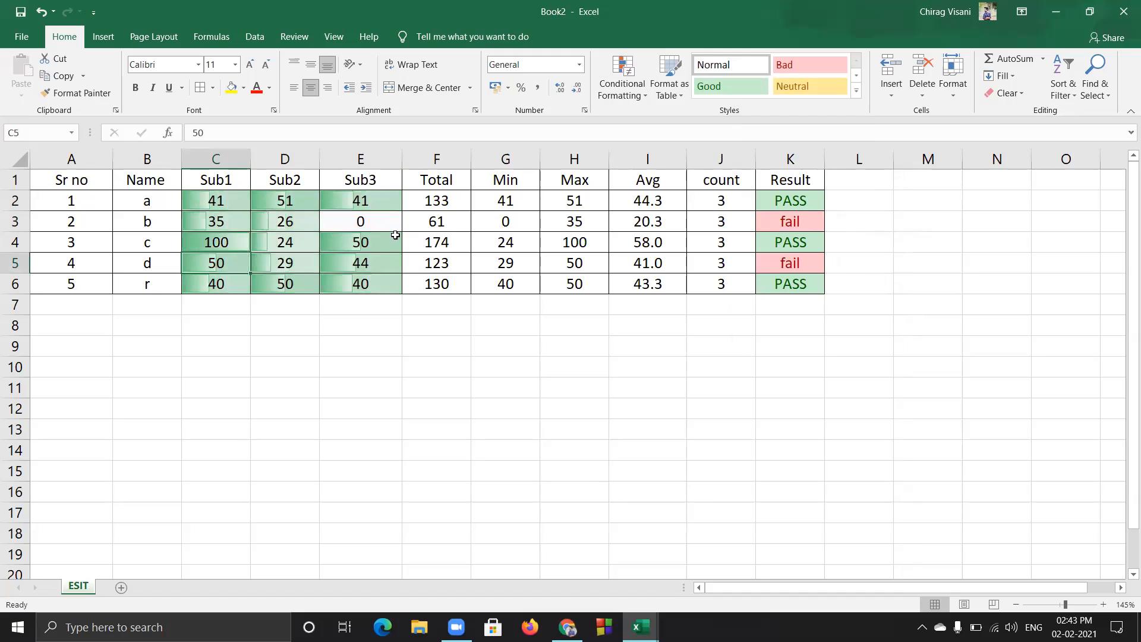
{"action": "left_click", "coordinate": [381, 227]}
{"action": "type", "text": "200"}
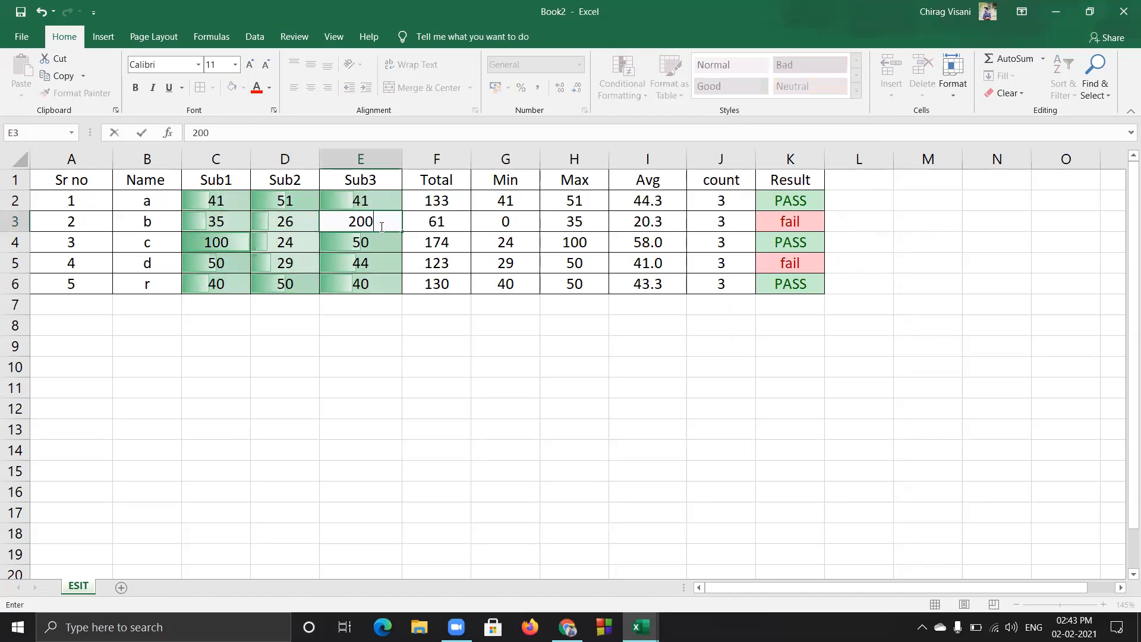
{"action": "key", "text": "Return"}
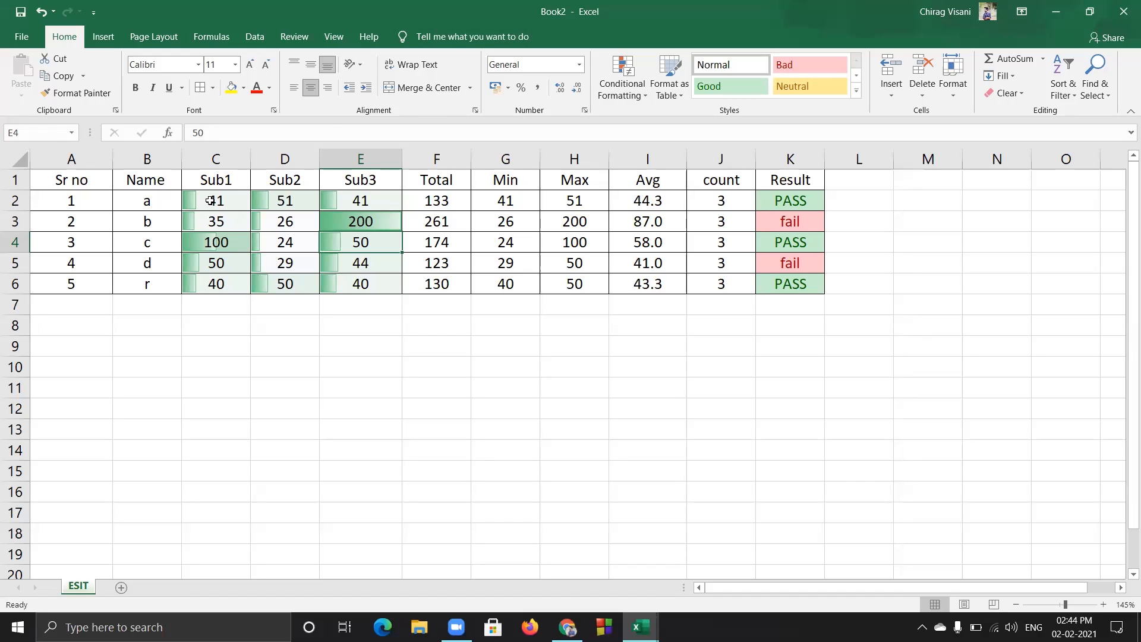
Apply the five-level signal bar ratings Icon Set to the marks in C2:E6
{"action": "left_click_drag", "start_coordinate": [207, 202], "coordinate": [352, 282]}
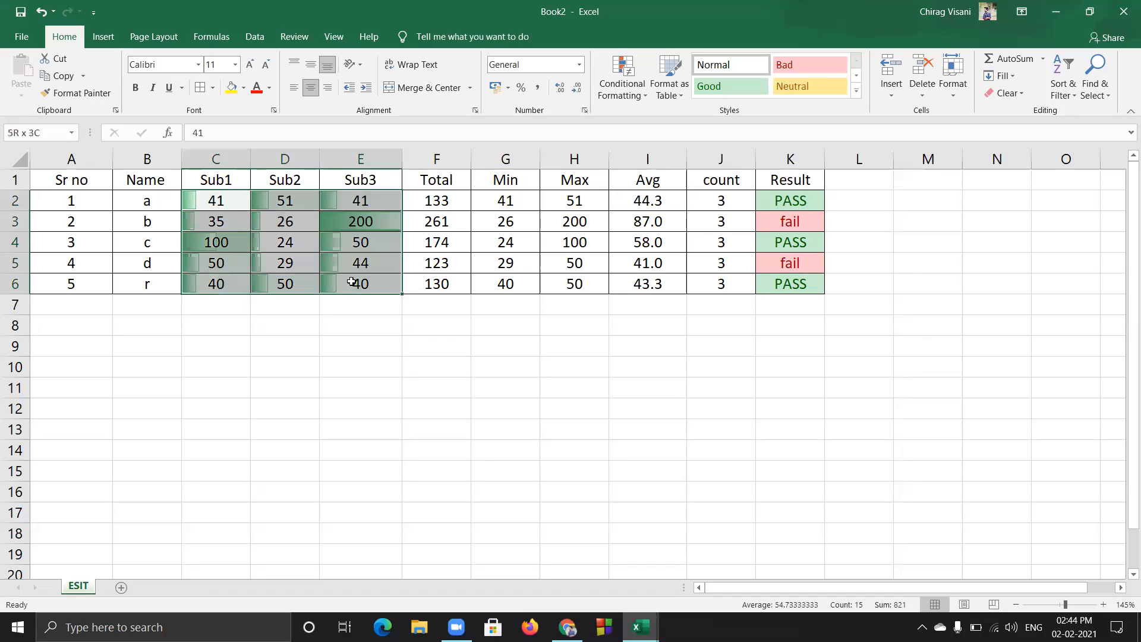
{"action": "left_click", "coordinate": [642, 94]}
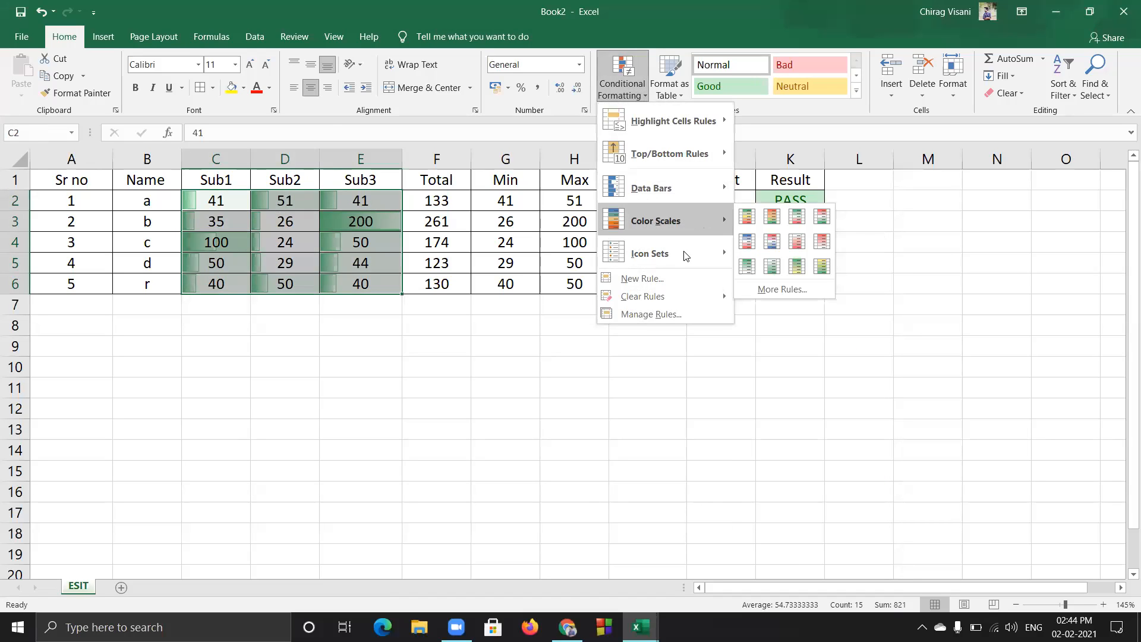
{"action": "mouse_move", "coordinate": [686, 256]}
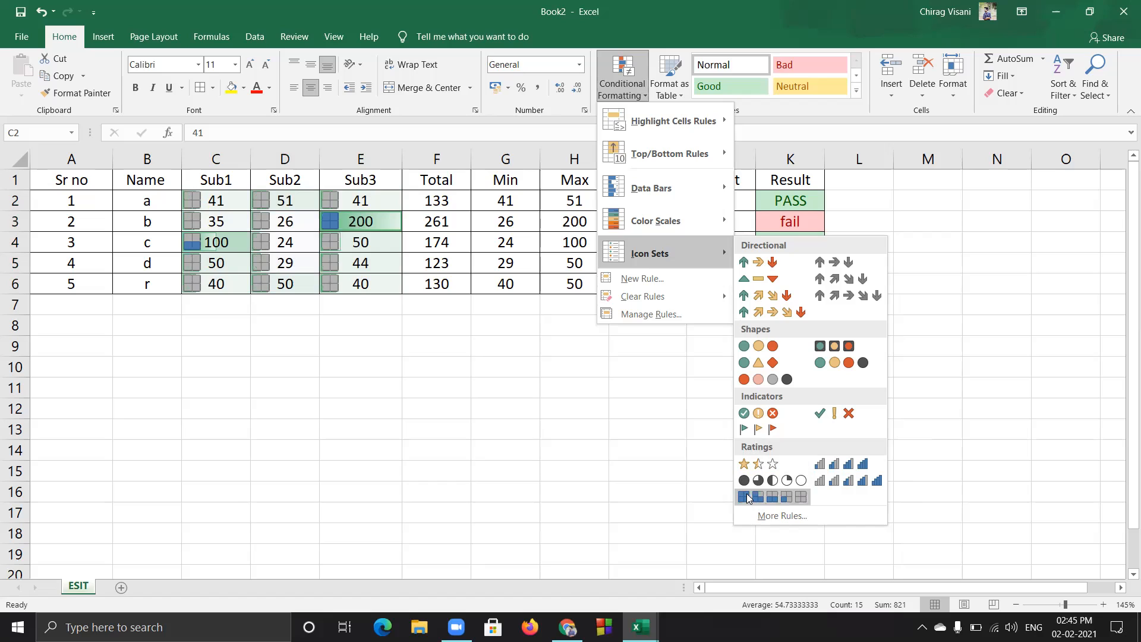
{"action": "left_click", "coordinate": [845, 483]}
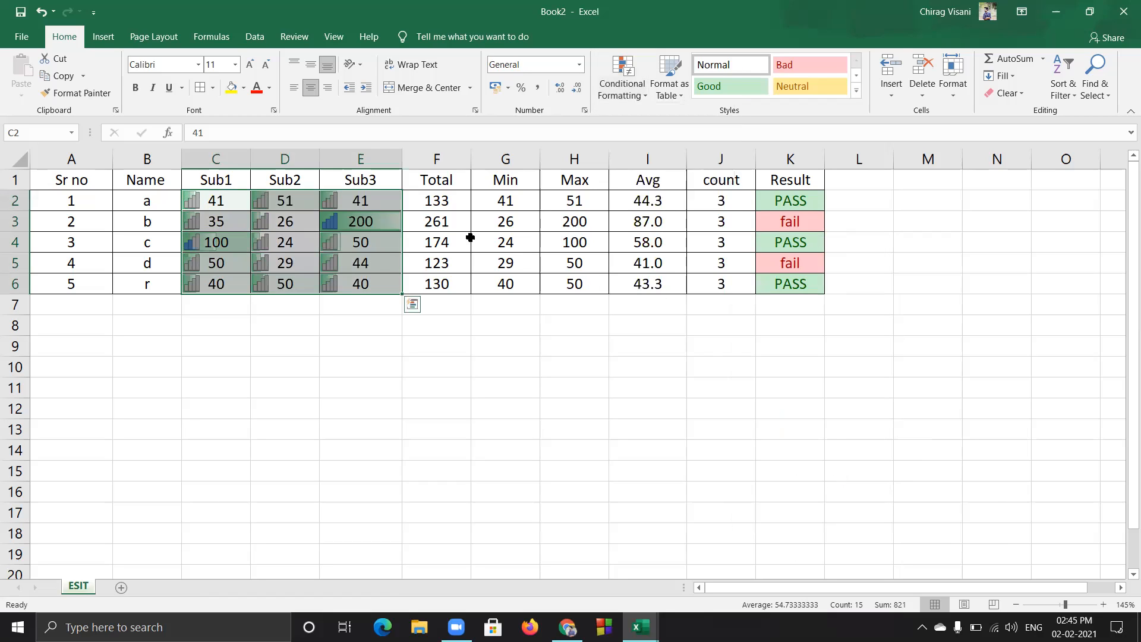
View the Font and Alignment settings in the Format Cells dialog for the marks in C2:E6
{"action": "left_click", "coordinate": [328, 262]}
{"action": "left_click_drag", "start_coordinate": [236, 206], "coordinate": [366, 281]}
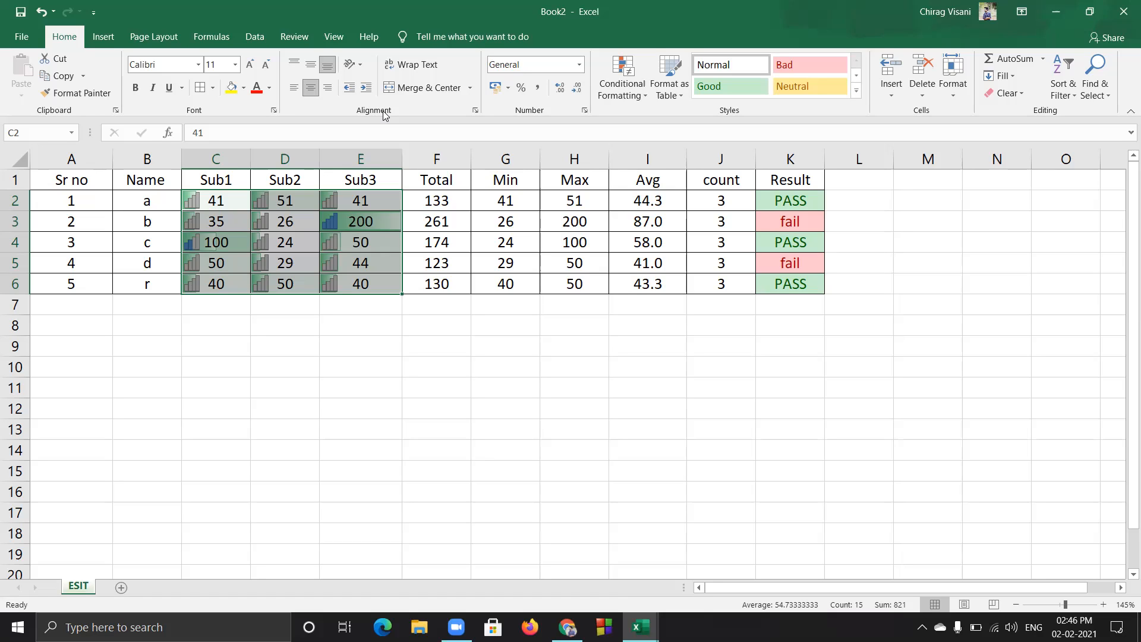
{"action": "left_click", "coordinate": [274, 110]}
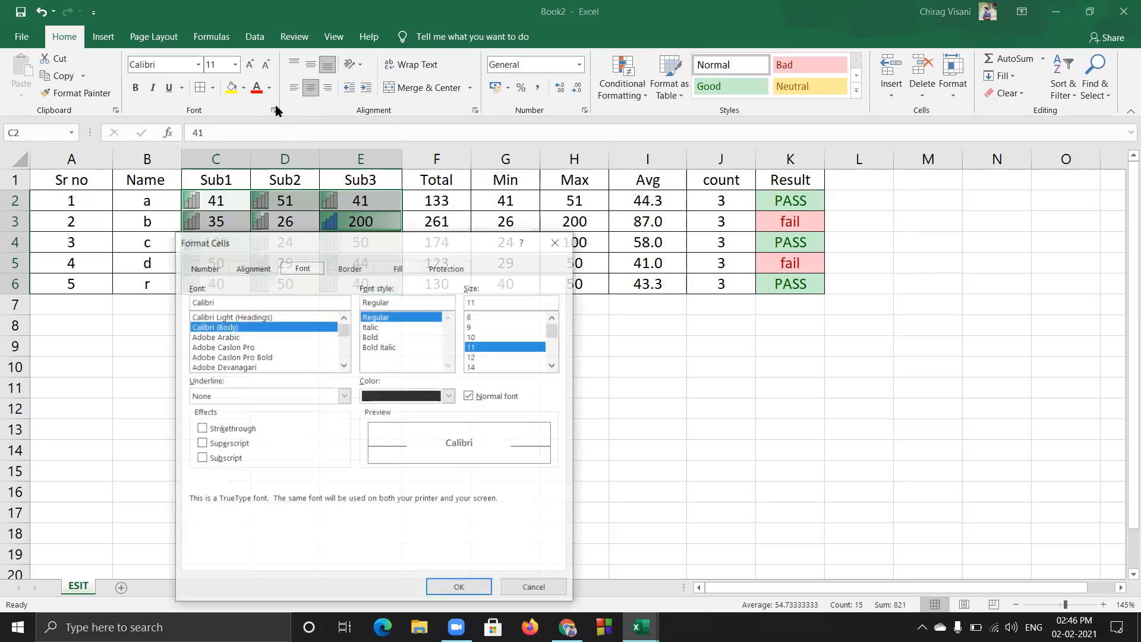
{"action": "left_click", "coordinate": [555, 245]}
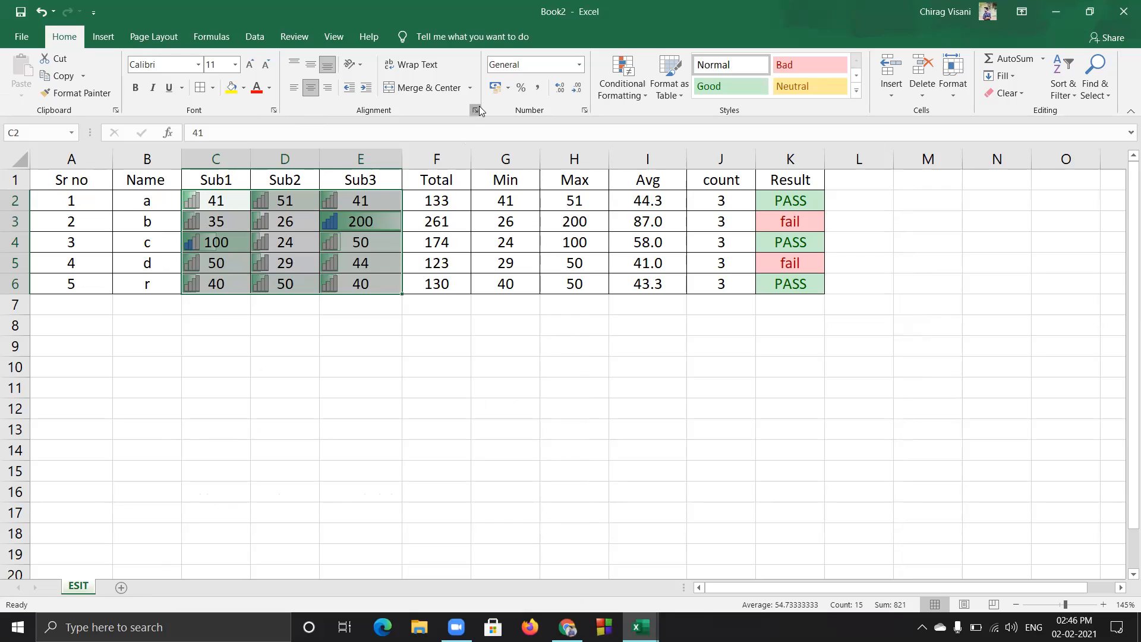
{"action": "left_click", "coordinate": [477, 109]}
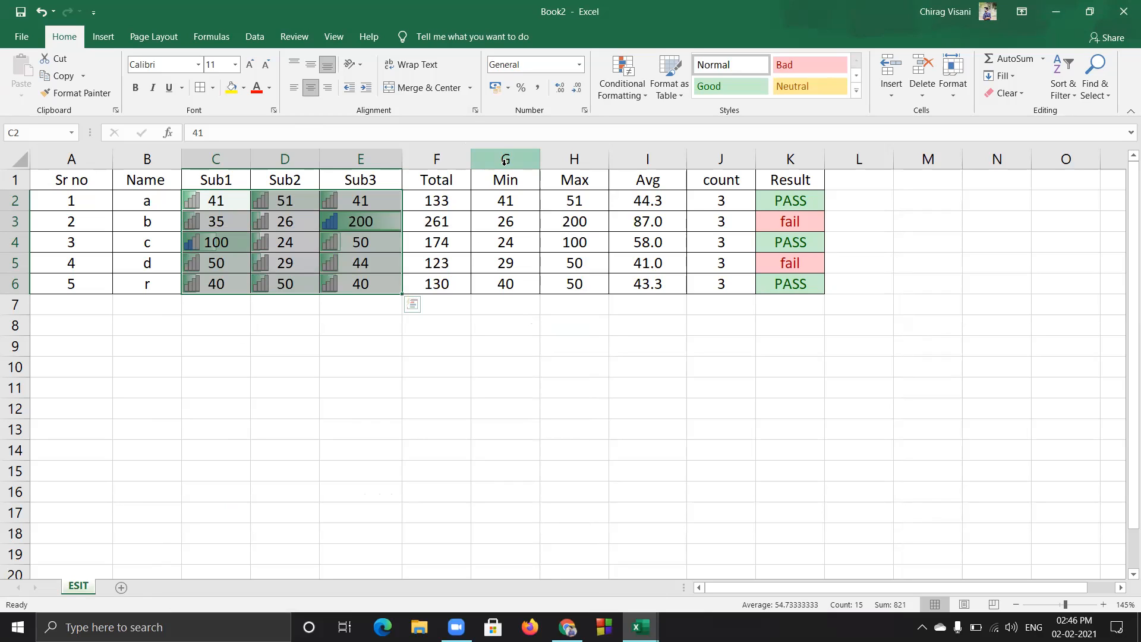
{"action": "key", "text": "ctrl+1"}
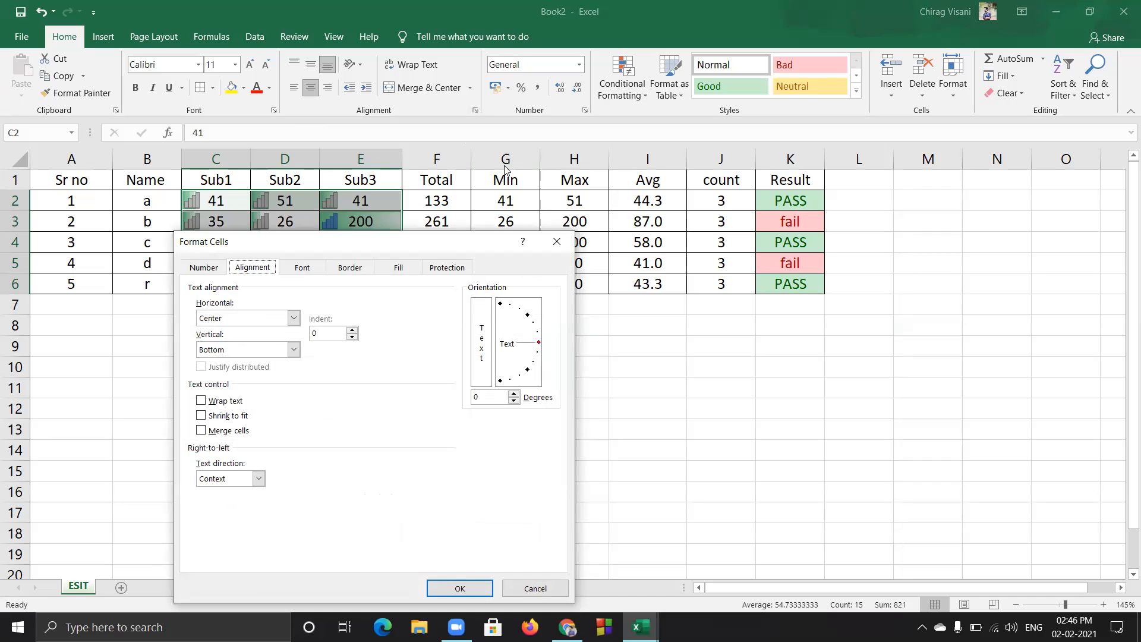
Close the Format Cells dialog and italicize the marks in C2:E6
{"action": "left_click", "coordinate": [557, 240]}
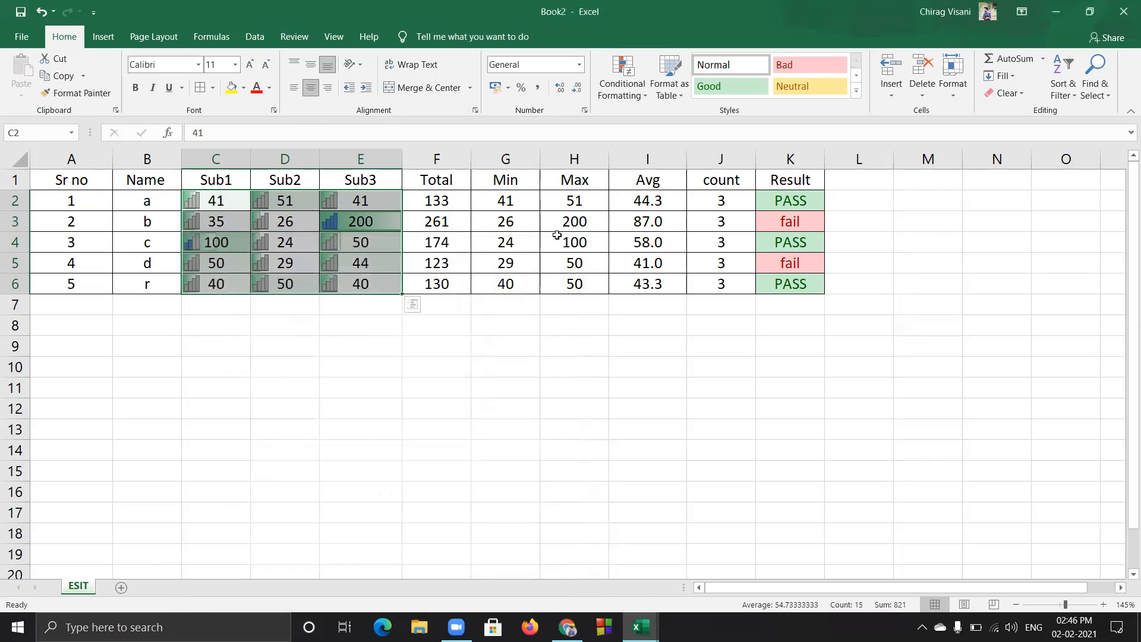
{"action": "key", "text": "ctrl+i"}
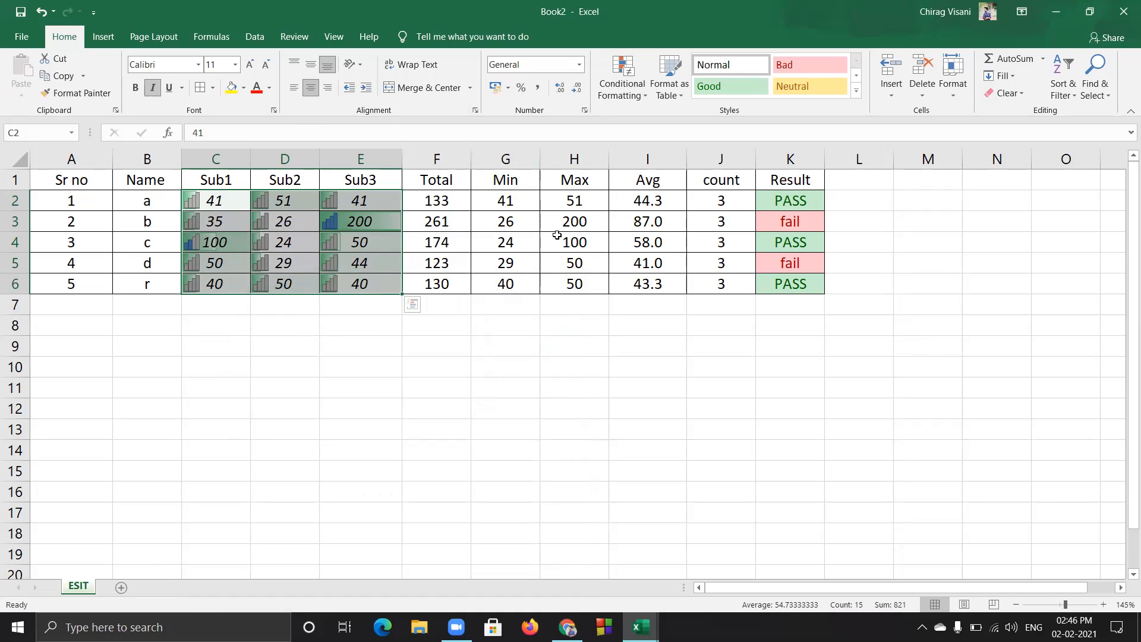
Hide the mark values in C2:E6 by applying the custom number format ";" in Format Cells
{"action": "key", "text": "ctrl+1"}
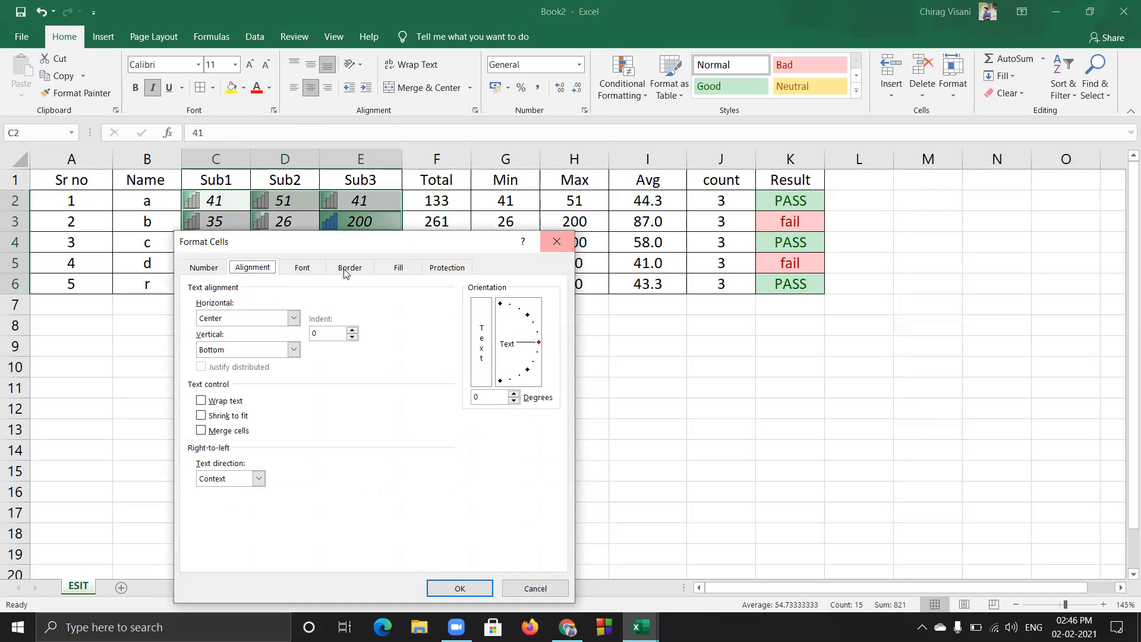
{"action": "left_click", "coordinate": [202, 268]}
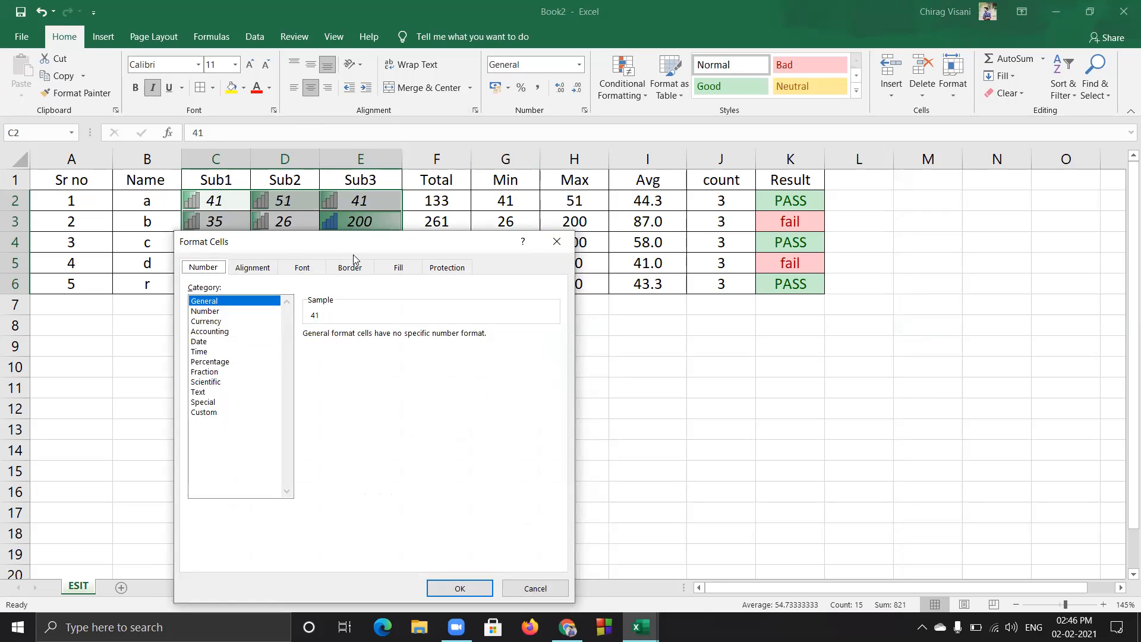
{"action": "left_click_drag", "start_coordinate": [325, 251], "coordinate": [633, 193]}
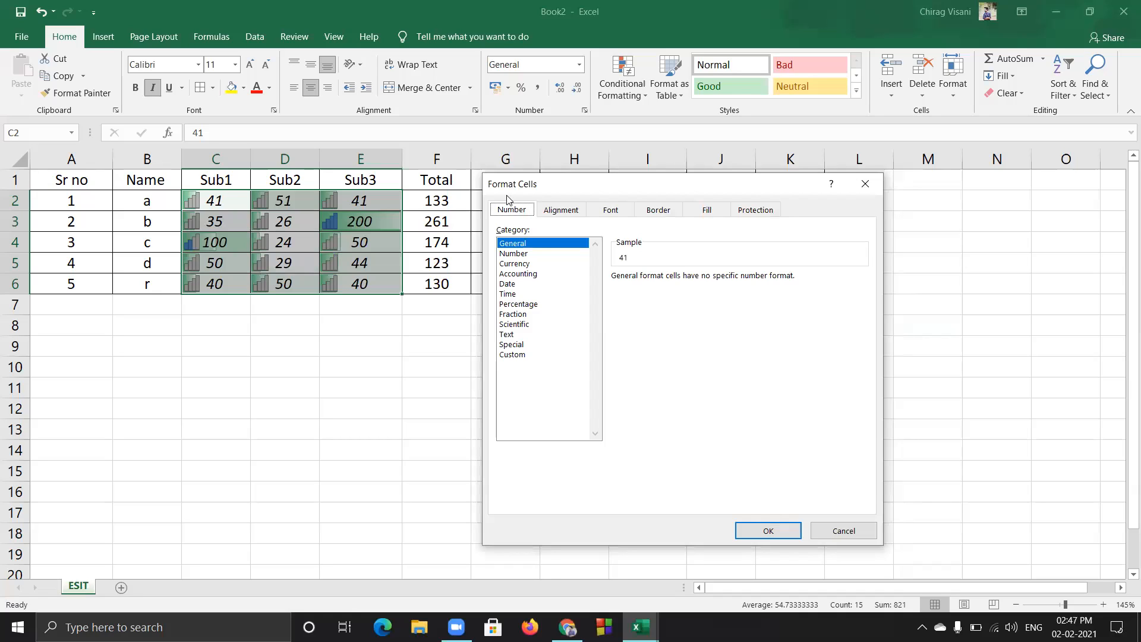
{"action": "left_click", "coordinate": [512, 354]}
{"action": "left_click", "coordinate": [670, 289]}
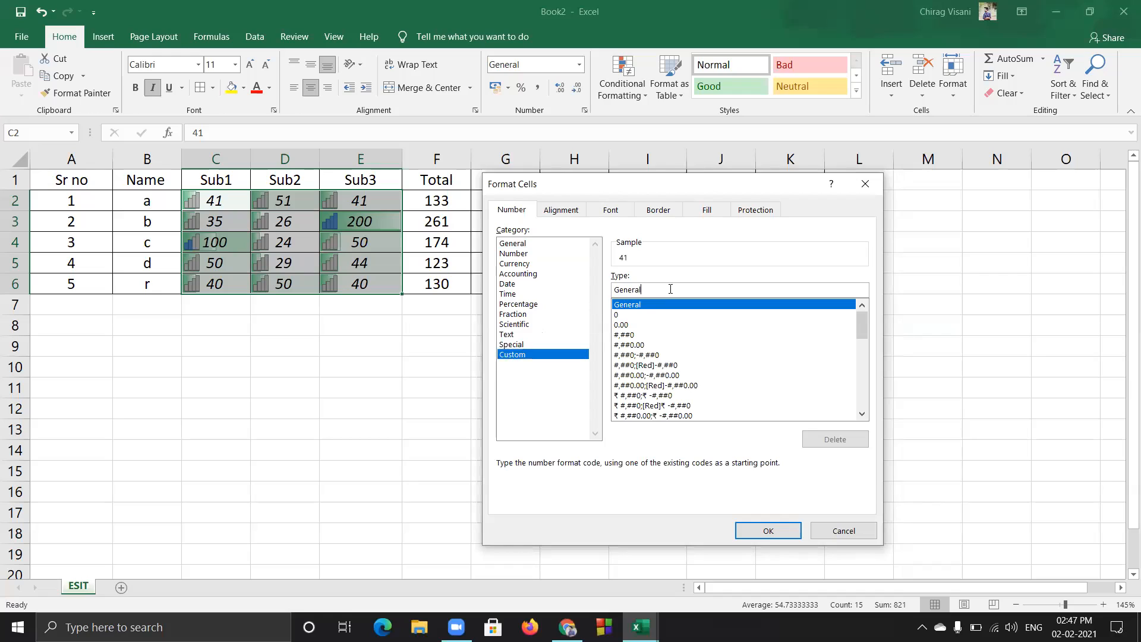
{"action": "double_click", "coordinate": [653, 290]}
{"action": "key", "text": "BackSpace"}
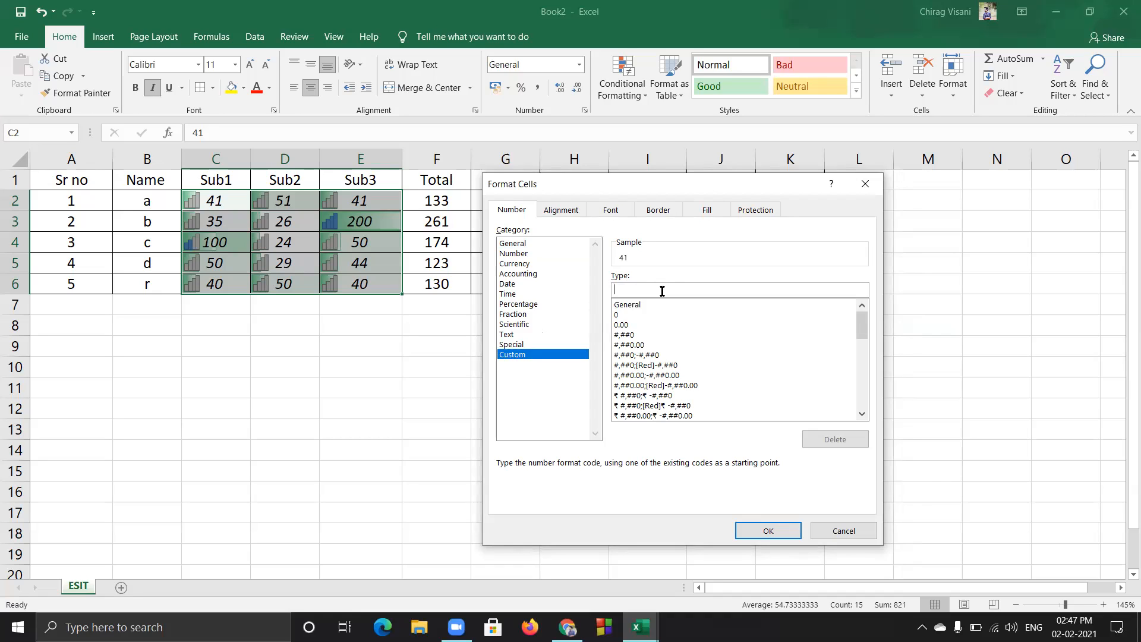
{"action": "type", "text": ";"}
{"action": "left_click", "coordinate": [782, 532]}
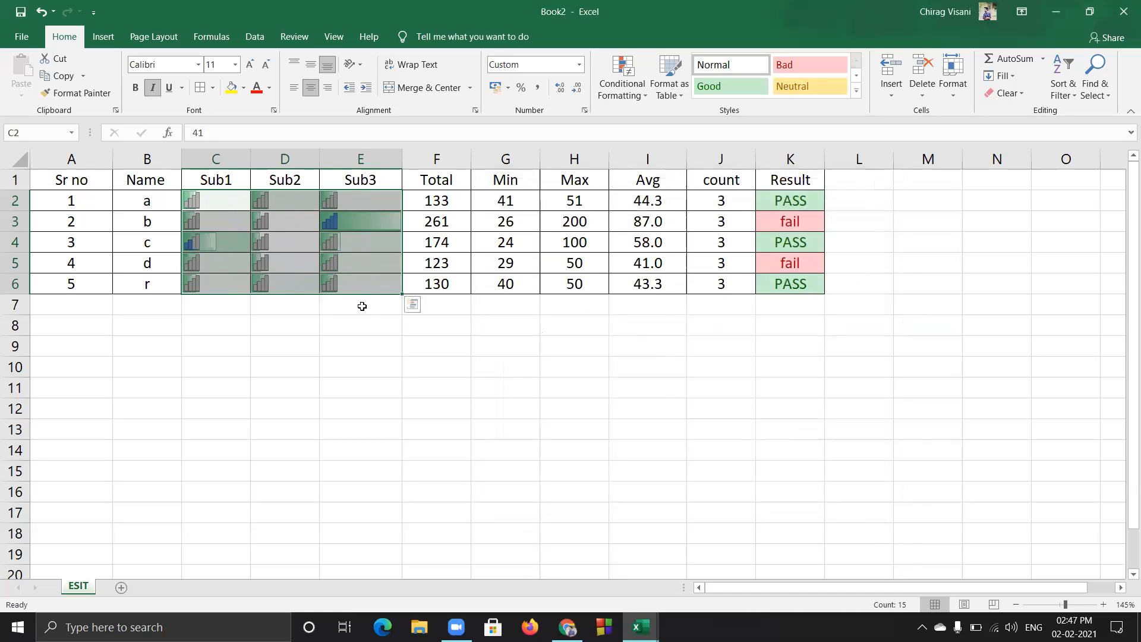
Check the stored values behind the hidden Sub3 marks in E4, E5 and E6
{"action": "left_click", "coordinate": [361, 324]}
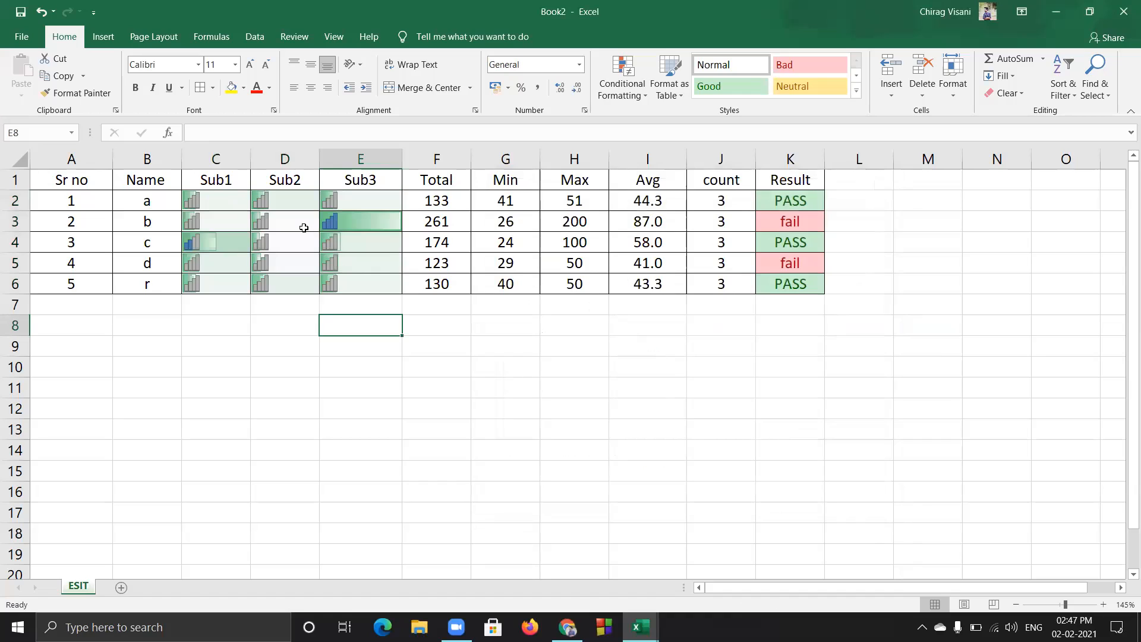
{"action": "left_click", "coordinate": [373, 246]}
{"action": "left_click", "coordinate": [362, 268]}
{"action": "left_click", "coordinate": [362, 286]}
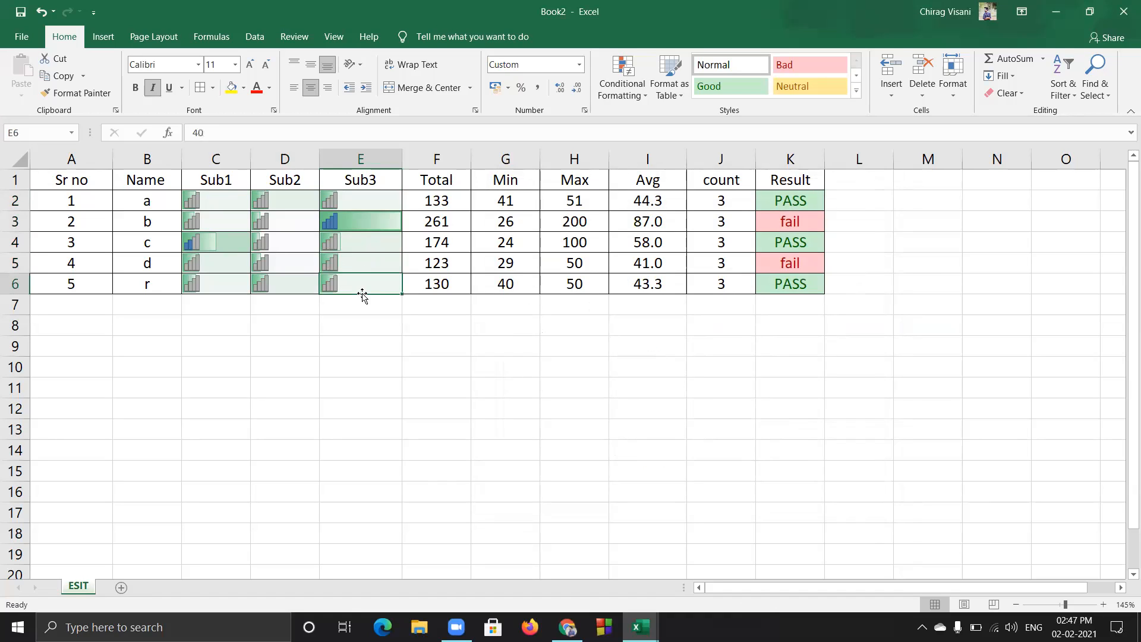
Set student b's Sub3 mark in E3 to 100, student d's Sub2 mark in D5 to 50 and student b's Sub1 mark in C3 to 50
{"action": "left_click", "coordinate": [359, 216]}
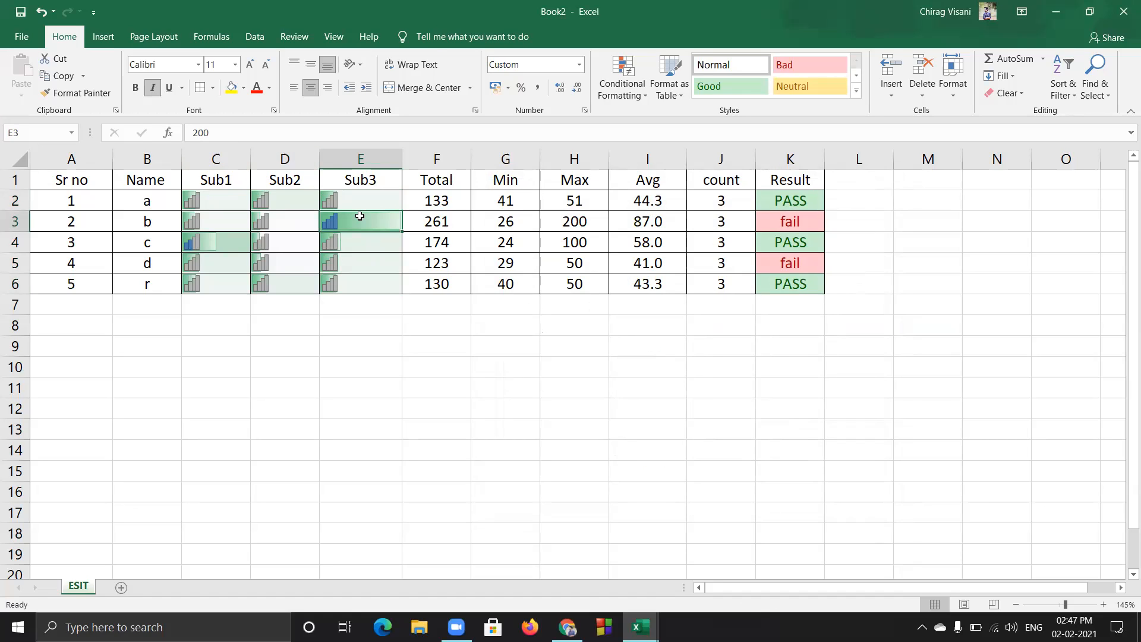
{"action": "type", "text": "100"}
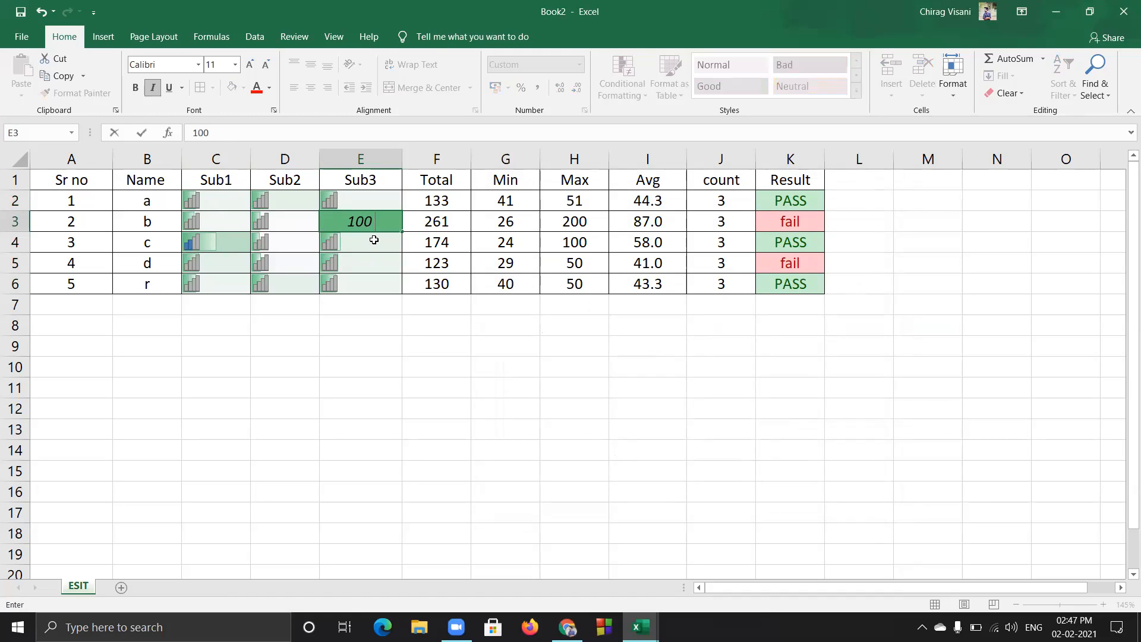
{"action": "key", "text": "Return"}
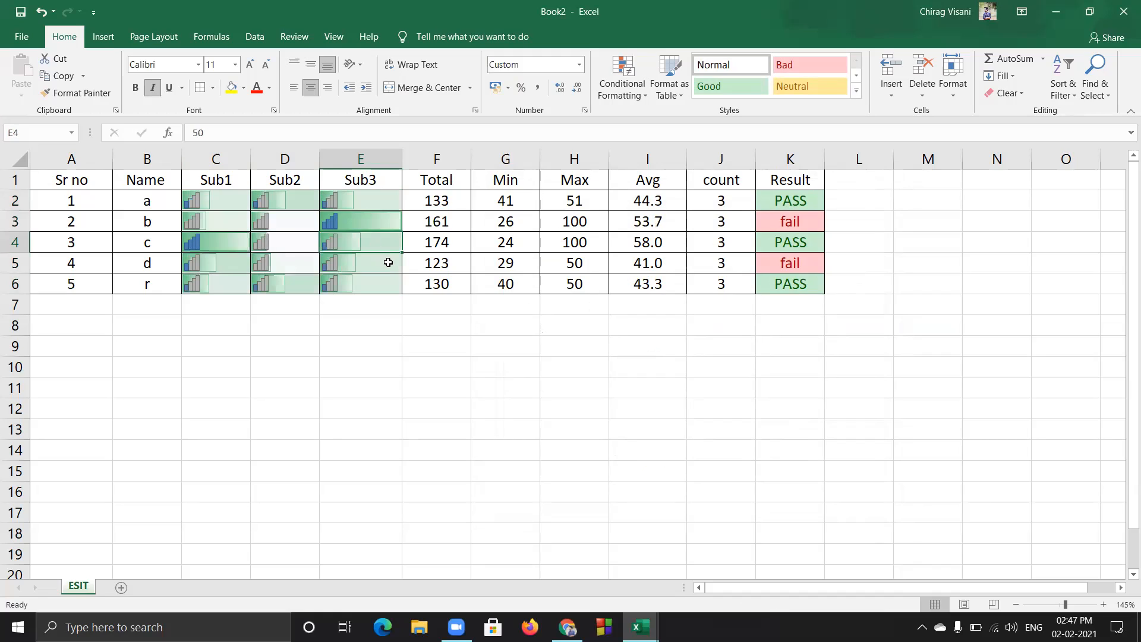
{"action": "left_click", "coordinate": [281, 262]}
{"action": "type", "text": "50"}
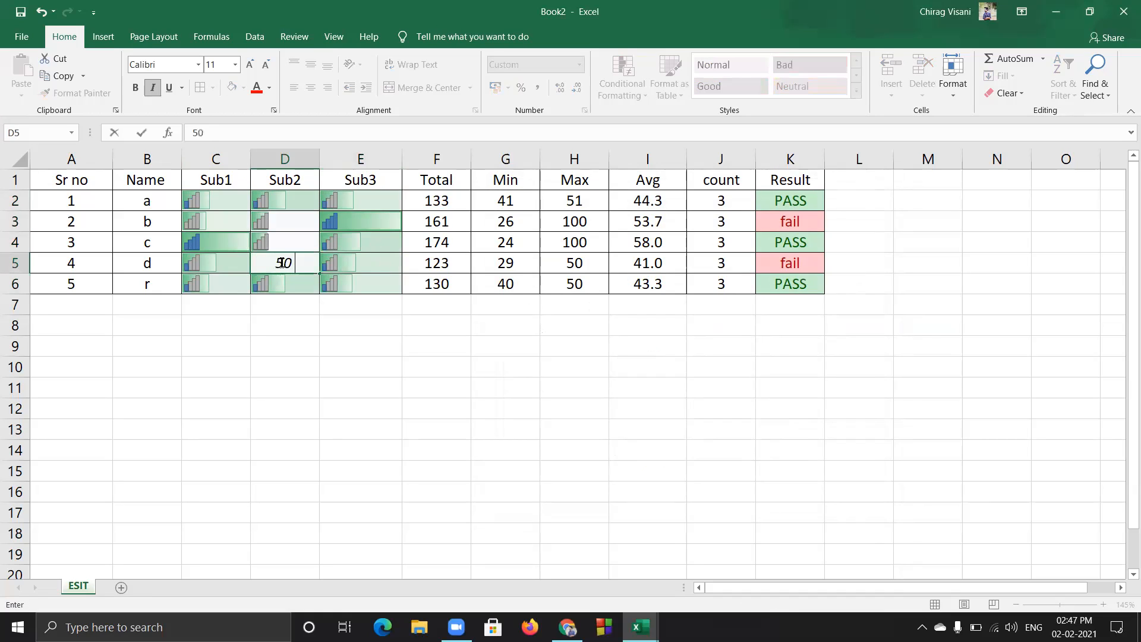
{"action": "key", "text": "Return"}
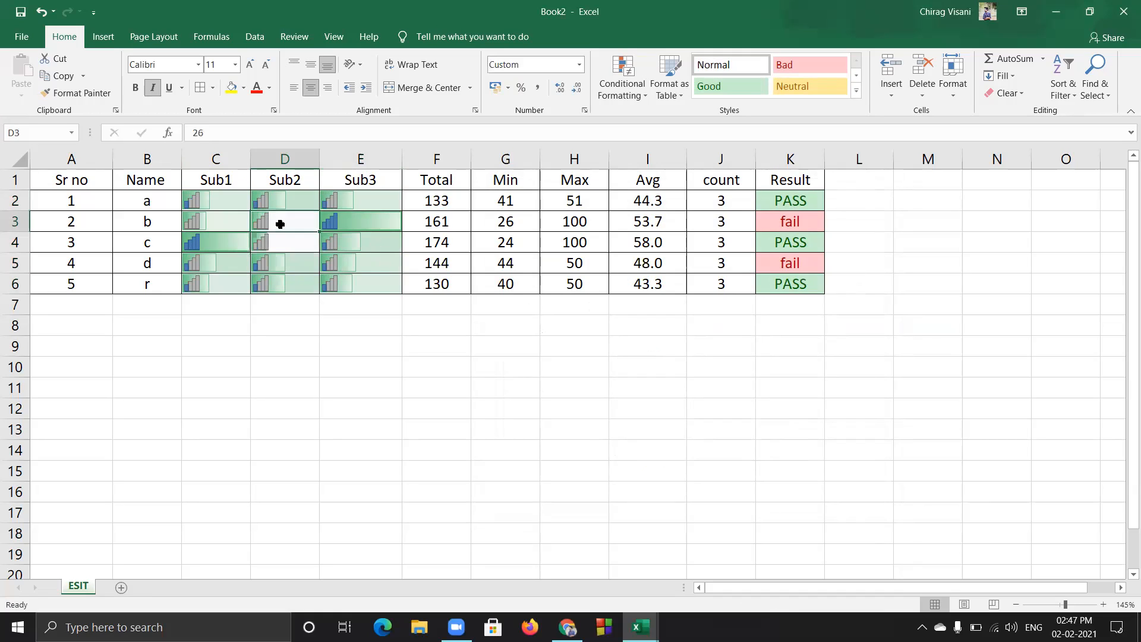
{"action": "left_click", "coordinate": [217, 225]}
{"action": "type", "text": "50"}
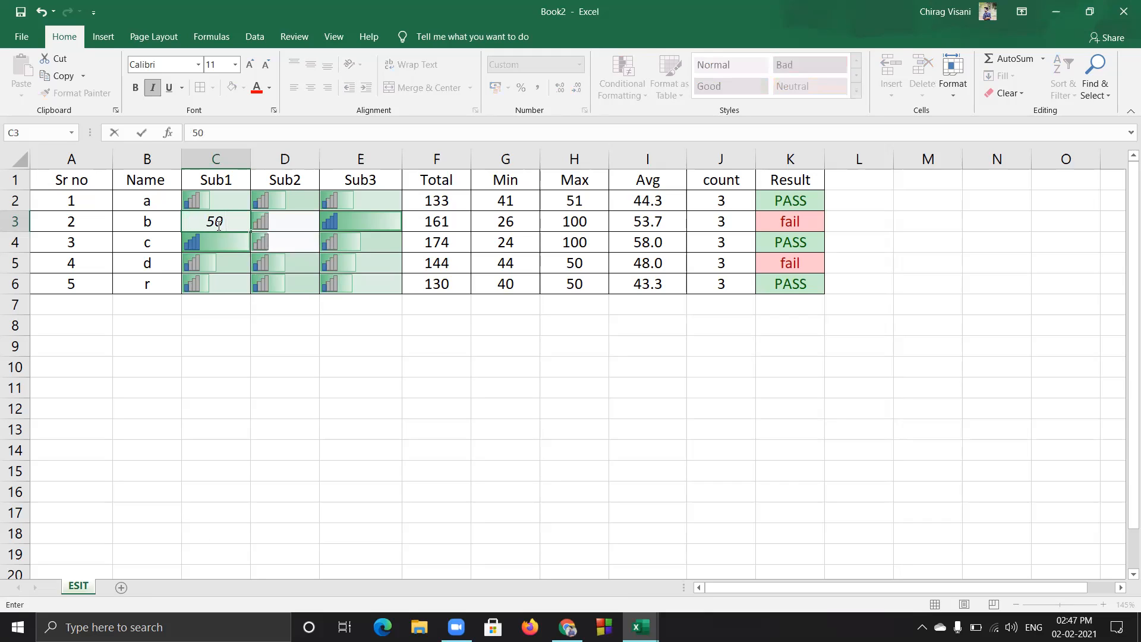
{"action": "left_click", "coordinate": [291, 259]}
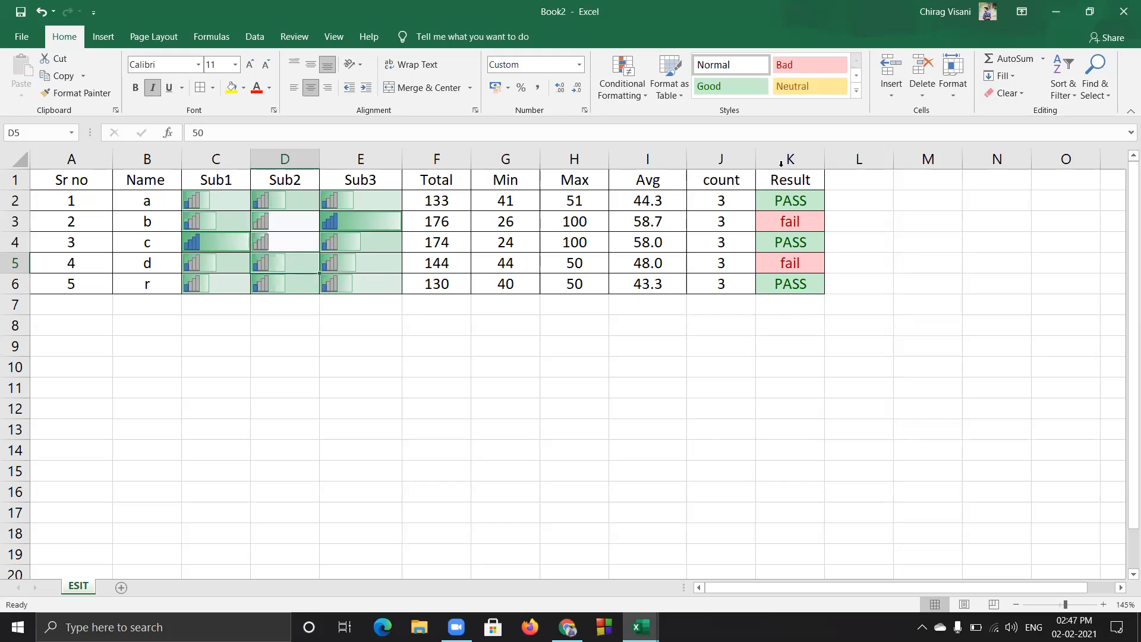
Undo the changes to the hidden marks and the custom number format on C2:E6
{"action": "key", "text": "ctrl+z"}
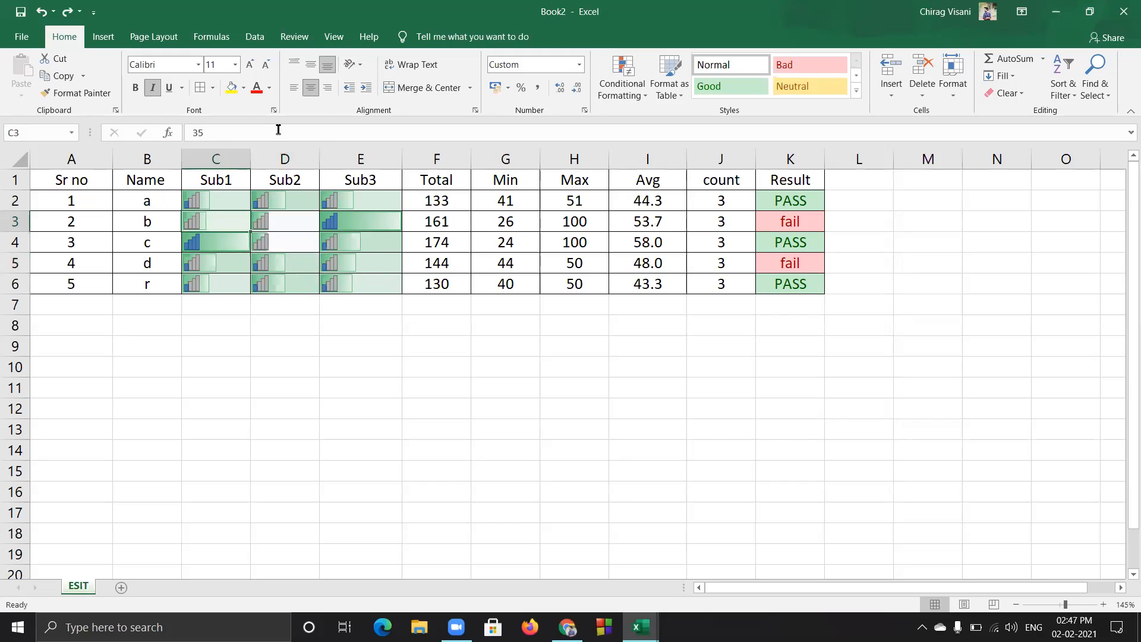
{"action": "key", "text": "ctrl+z"}
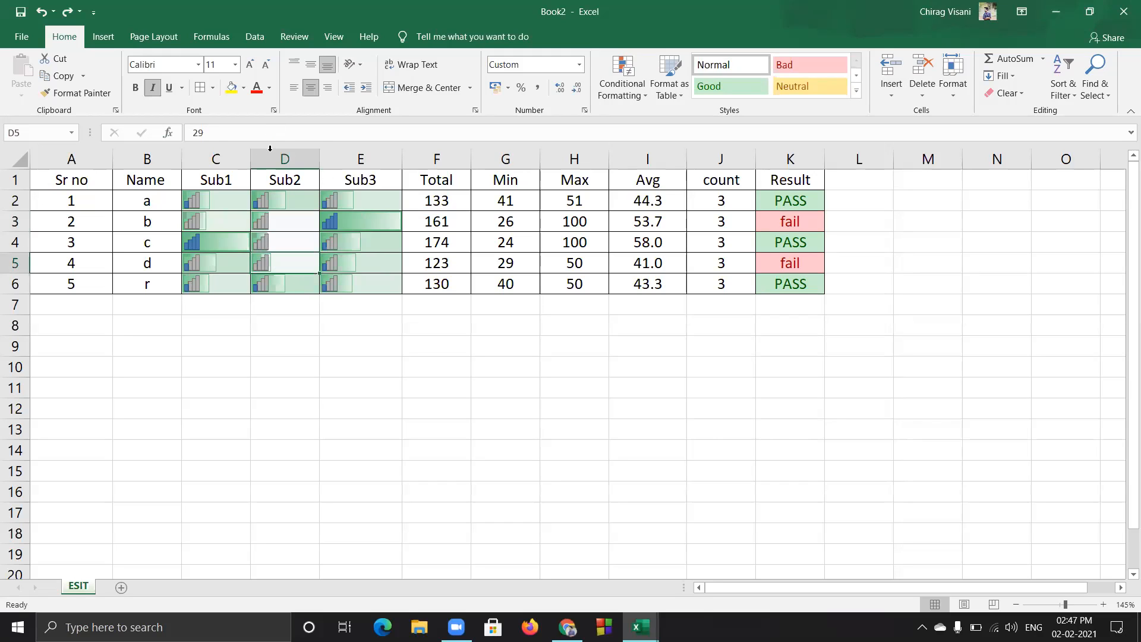
{"action": "key", "text": "ctrl+z"}
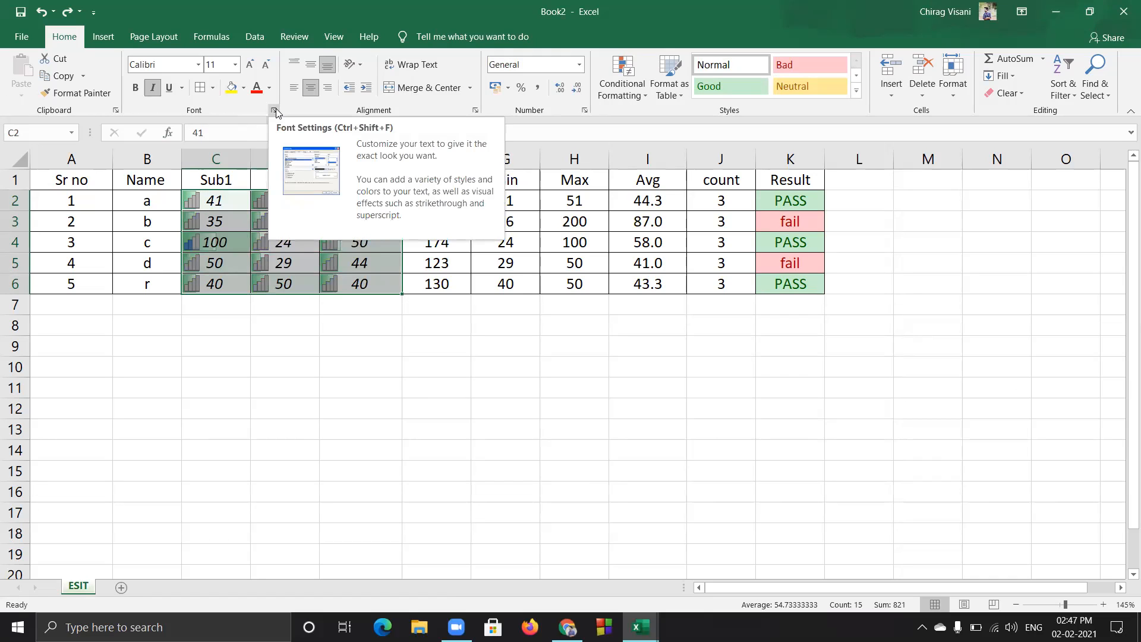
Replace the General format code with the custom number format ";" for the marks in C2:E6
{"action": "left_click", "coordinate": [274, 111]}
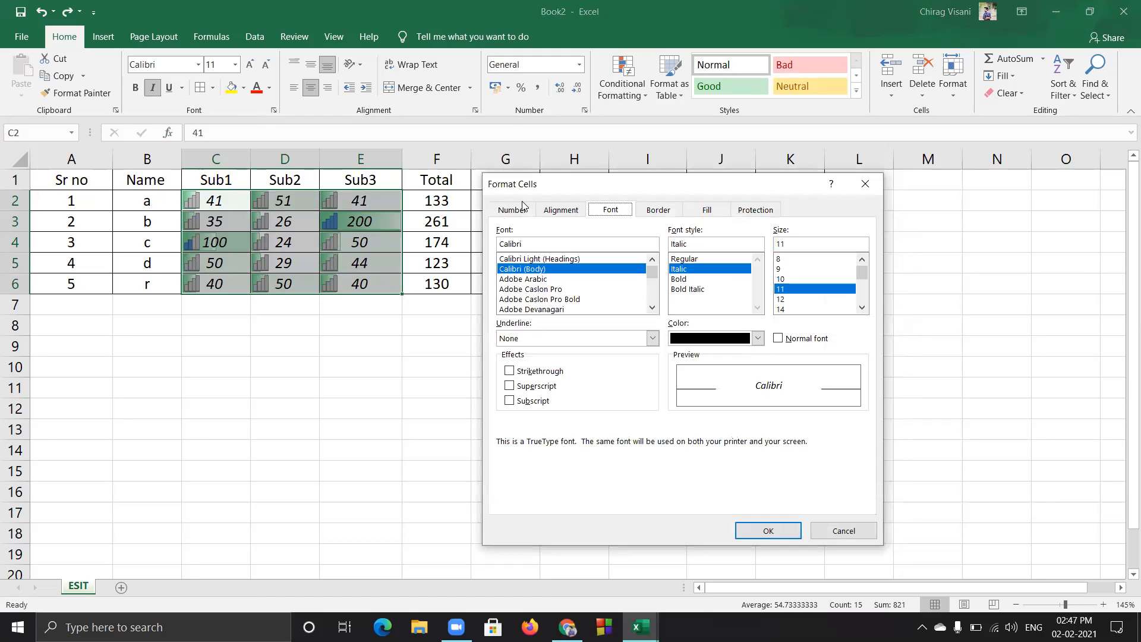
{"action": "left_click", "coordinate": [522, 210]}
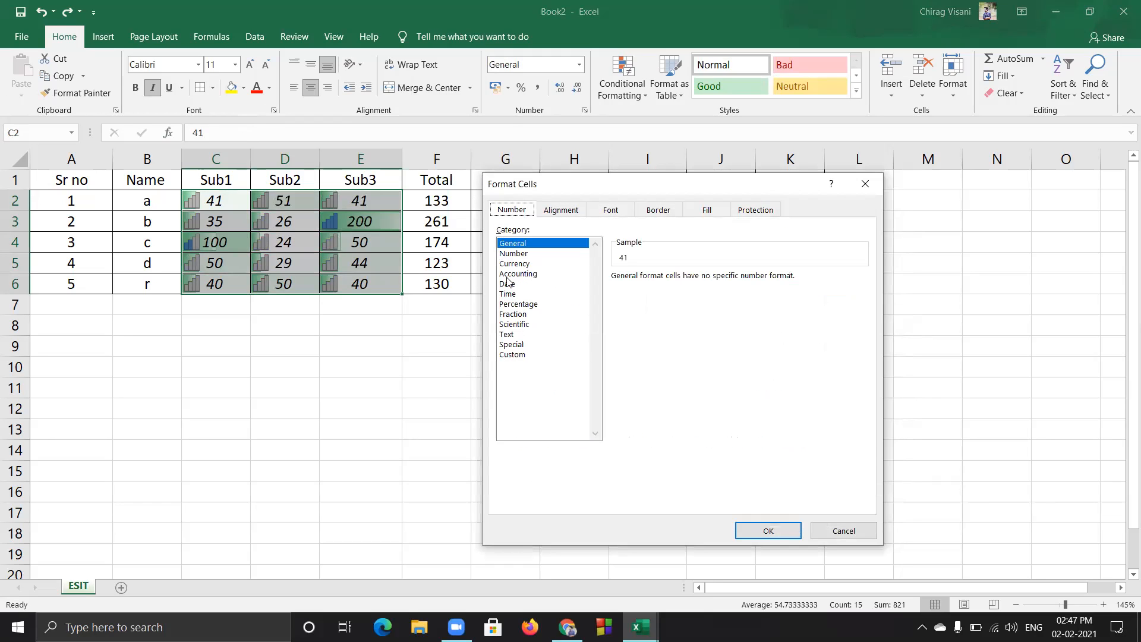
{"action": "left_click", "coordinate": [523, 356]}
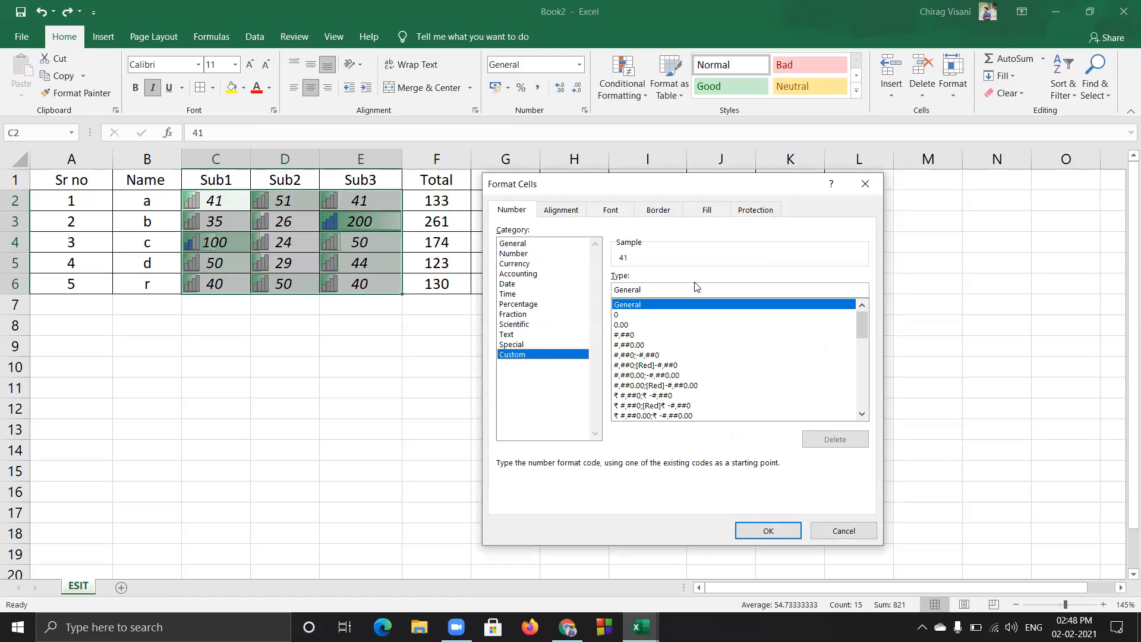
{"action": "left_click", "coordinate": [653, 291]}
{"action": "key", "text": "BackSpace"}
{"action": "key", "text": "BackSpace"}
{"action": "key", "text": "BackSpace"}
{"action": "key", "text": "BackSpace"}
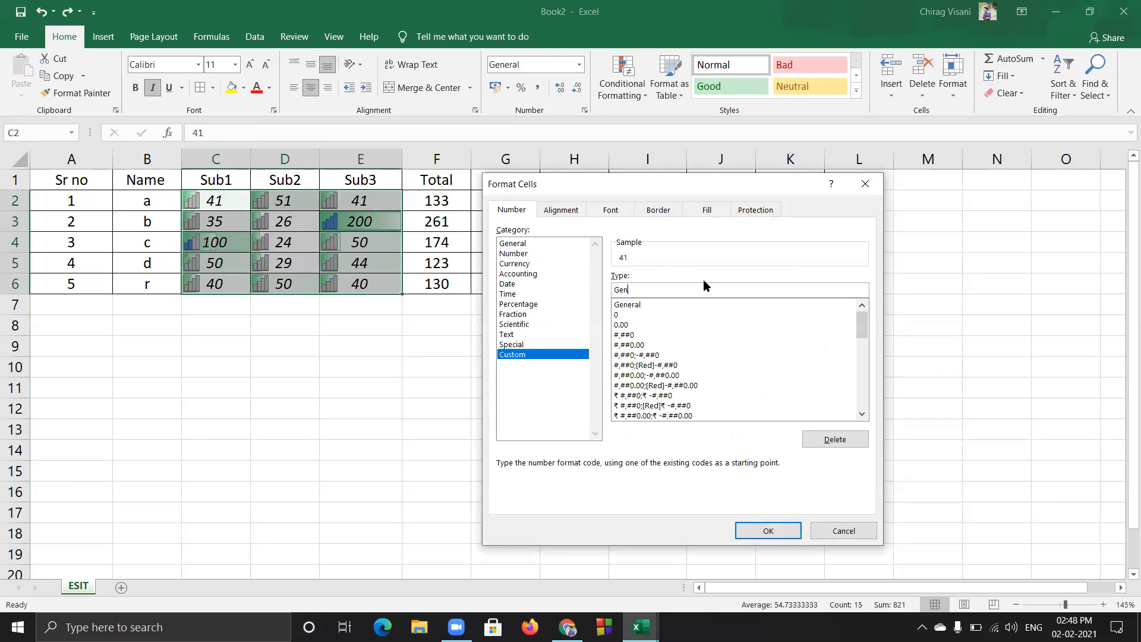
{"action": "key", "text": "BackSpace"}
{"action": "key", "text": "BackSpace"}
{"action": "key", "text": "BackSpace"}
{"action": "type", "text": ";"}
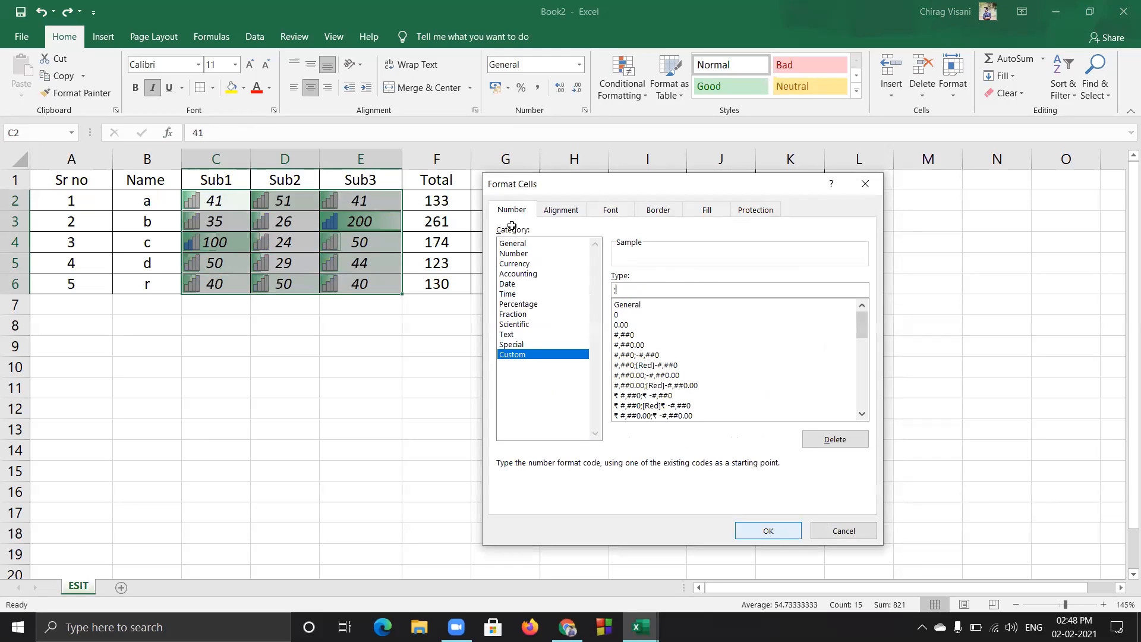
{"action": "key", "text": "Return"}
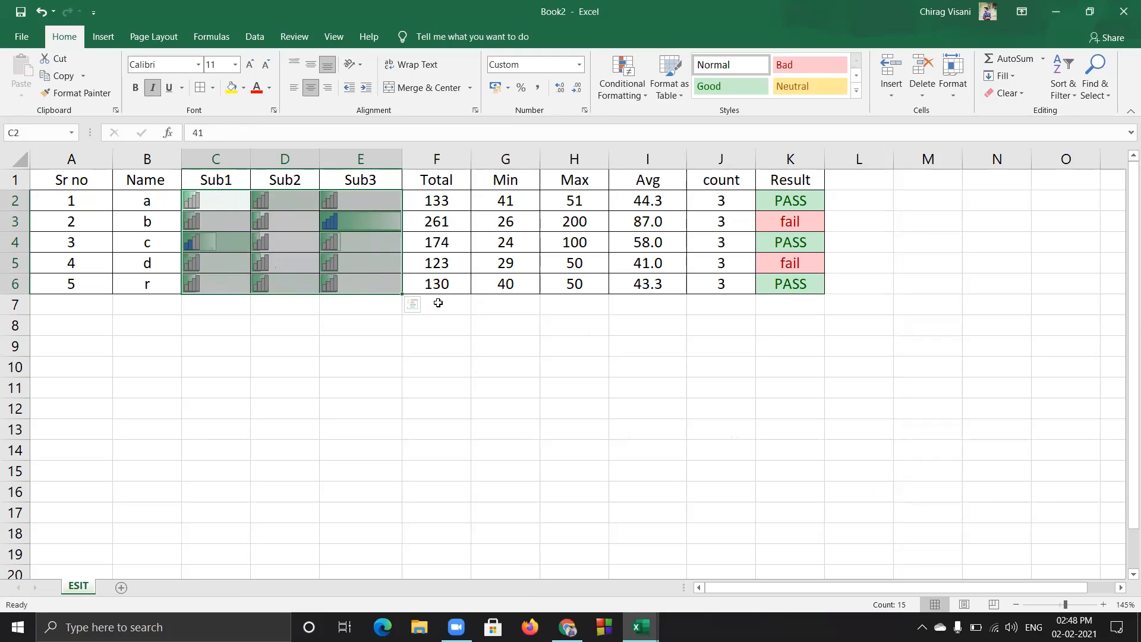
Check the stored values behind the hidden Sub2 marks in D3, D5 and D6
{"action": "left_click", "coordinate": [293, 227]}
{"action": "left_click", "coordinate": [290, 268]}
{"action": "left_click", "coordinate": [288, 284]}
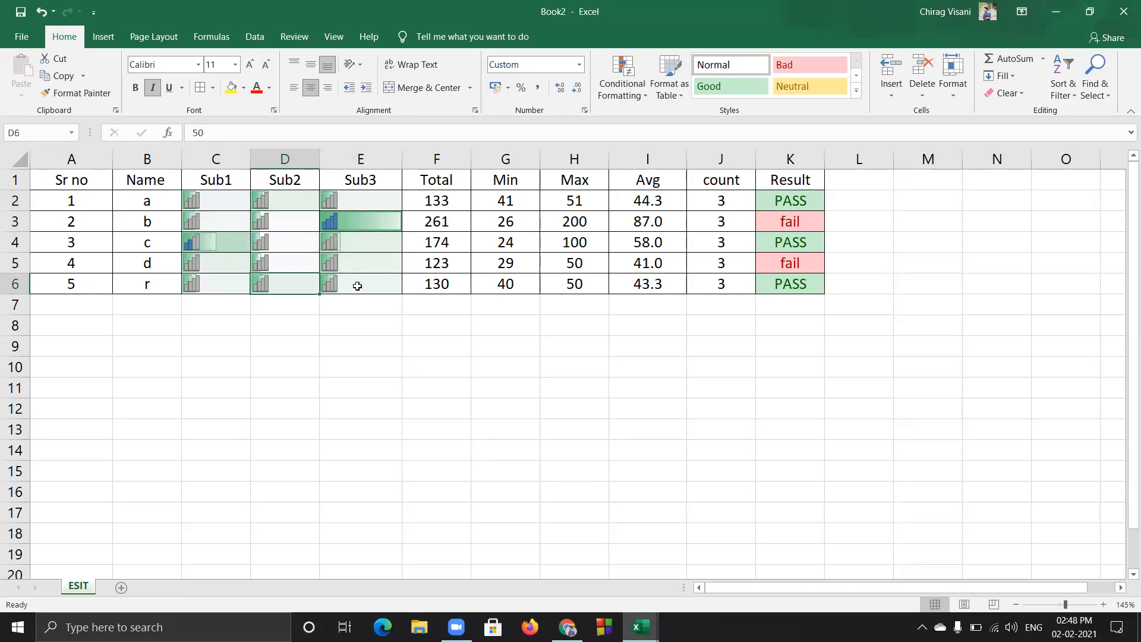
{"action": "left_click", "coordinate": [299, 256]}
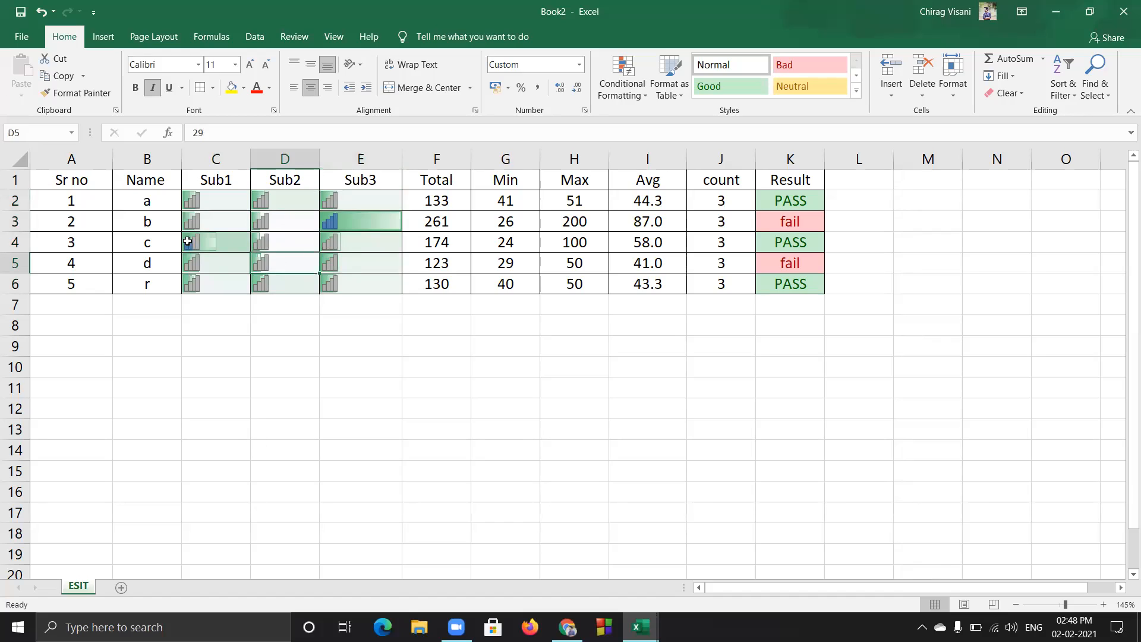
Apply the three-star ratings Icon Set to the marks in C2:E6
{"action": "left_click_drag", "start_coordinate": [206, 202], "coordinate": [369, 289]}
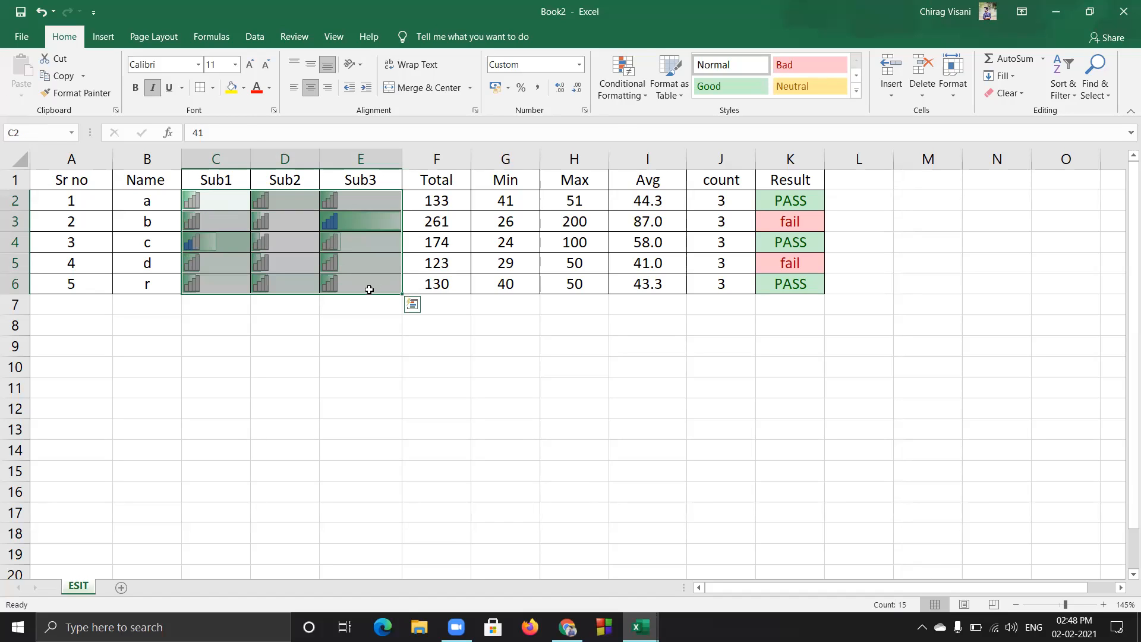
{"action": "left_click", "coordinate": [642, 85]}
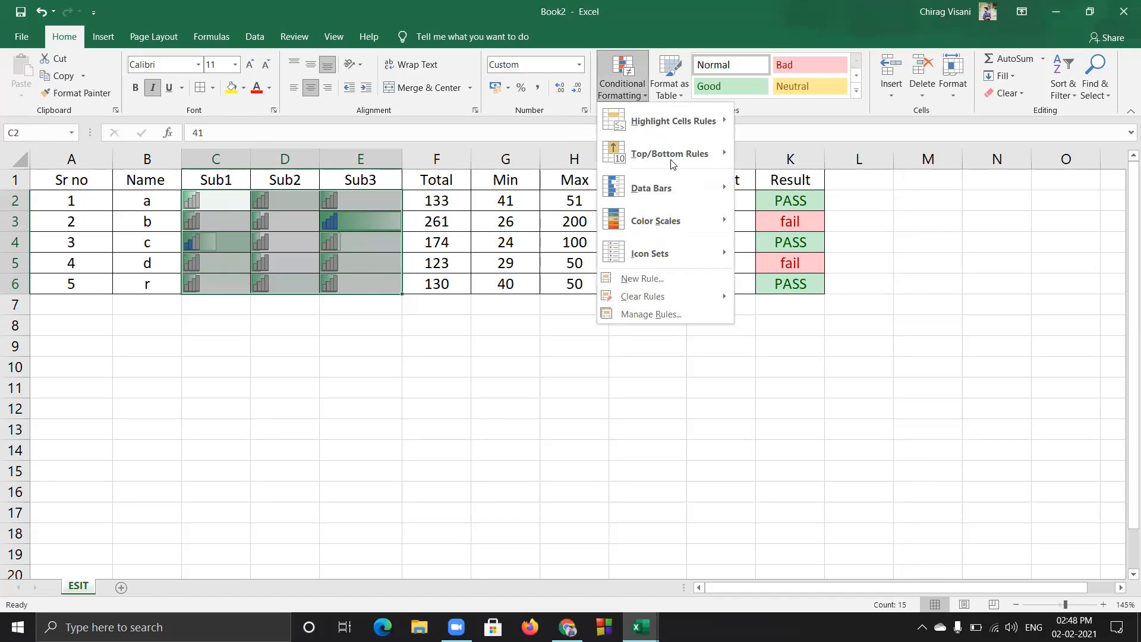
{"action": "mouse_move", "coordinate": [725, 255]}
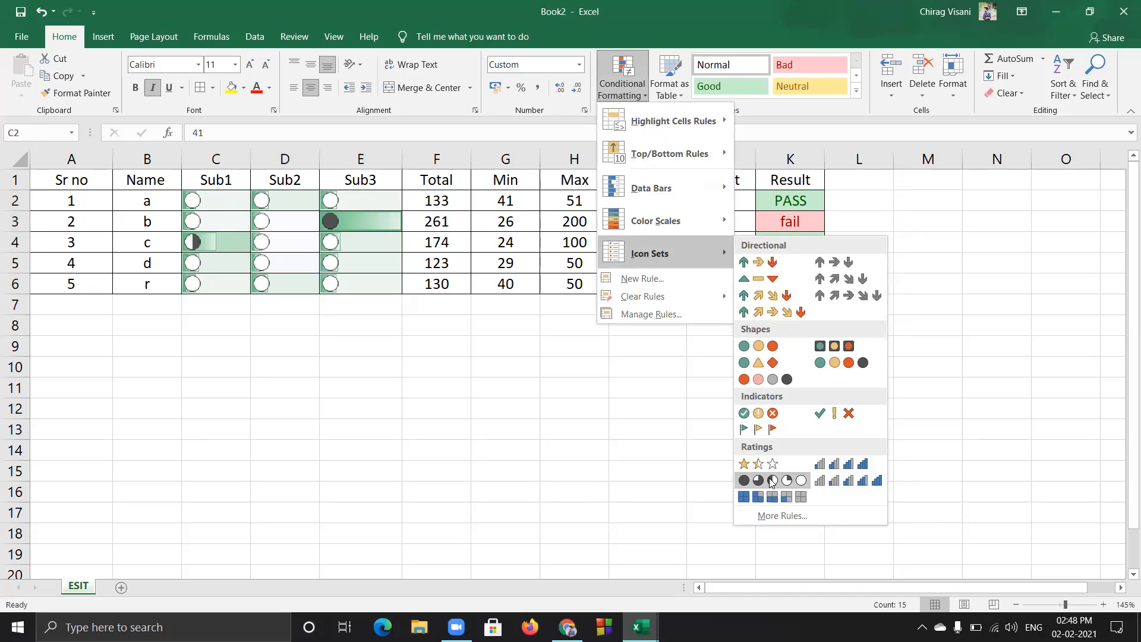
{"action": "left_click", "coordinate": [758, 463]}
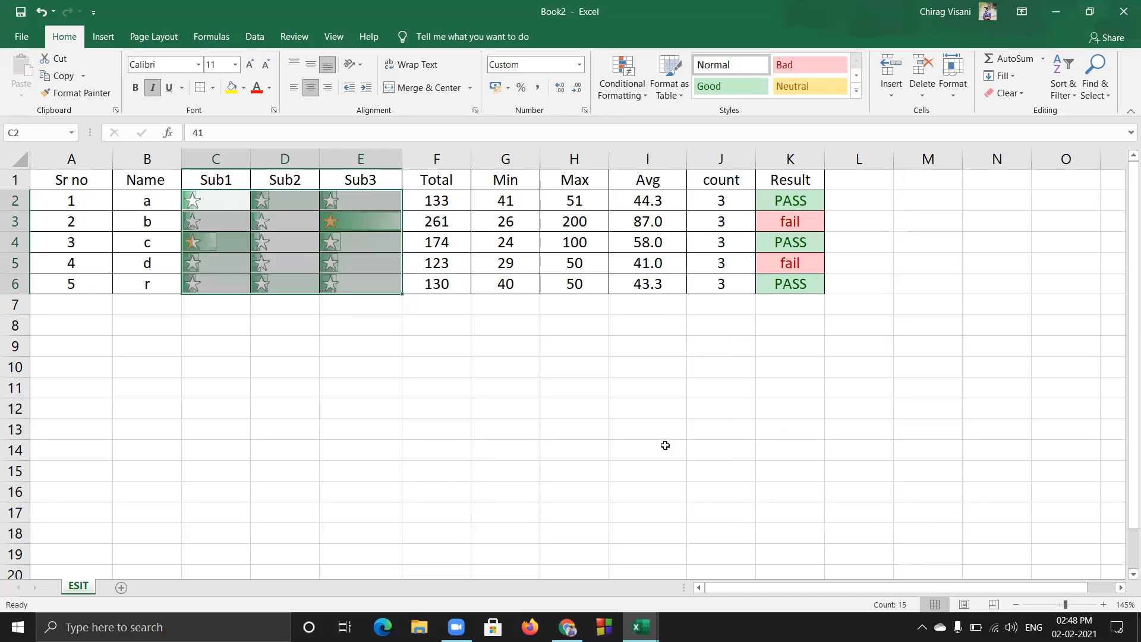
{"action": "left_click", "coordinate": [329, 318]}
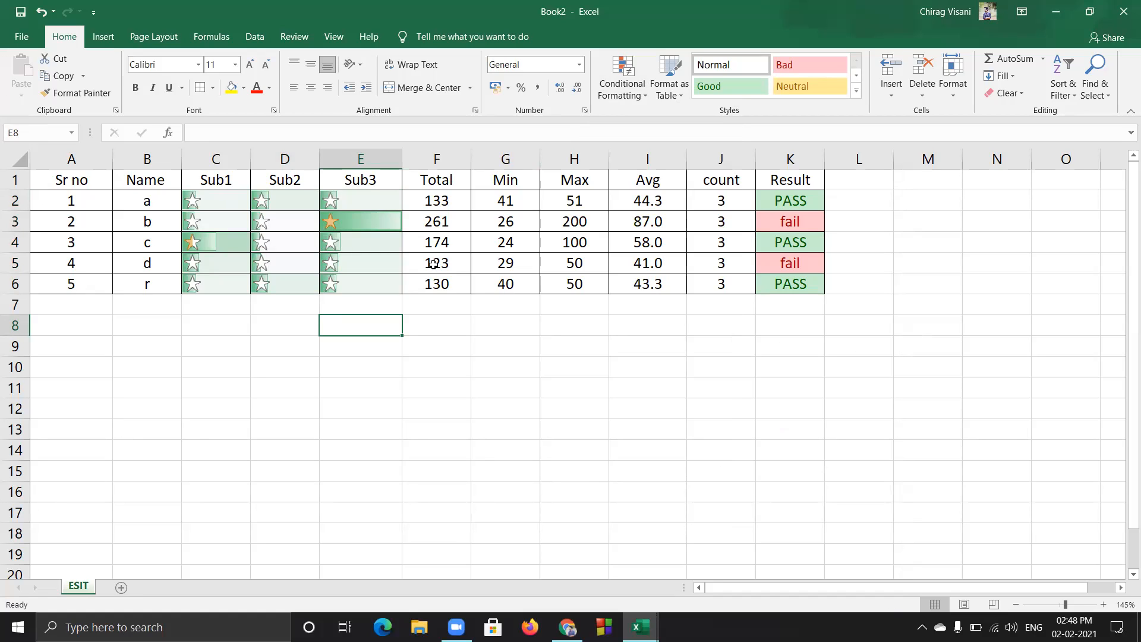
Clear the conditional formatting rules from the entire sheet
{"action": "left_click", "coordinate": [643, 85]}
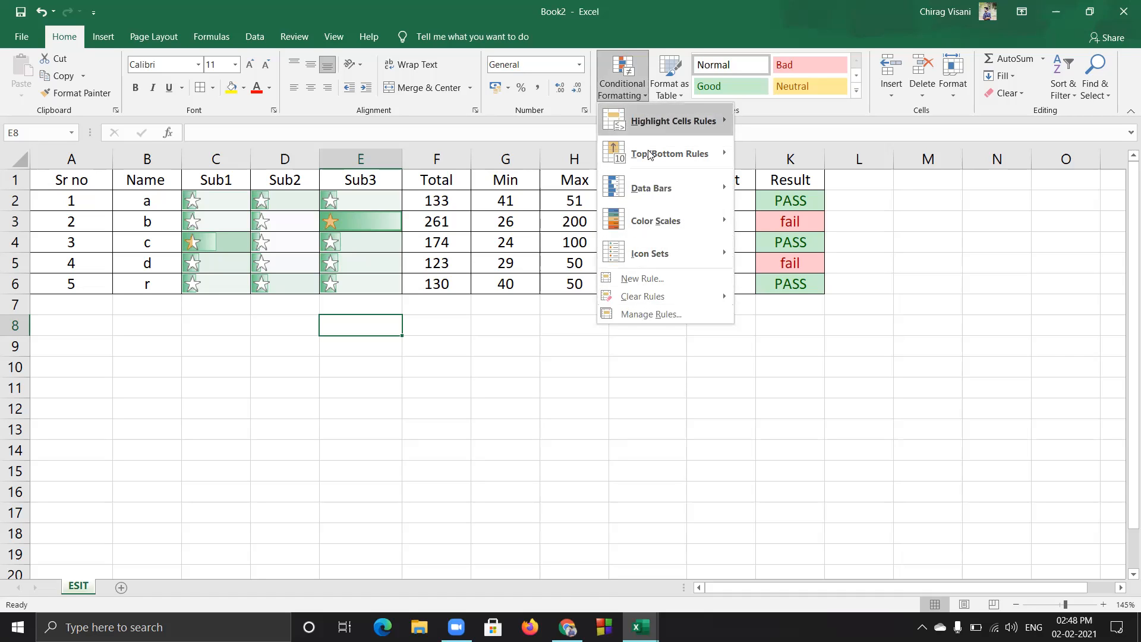
{"action": "mouse_move", "coordinate": [666, 298]}
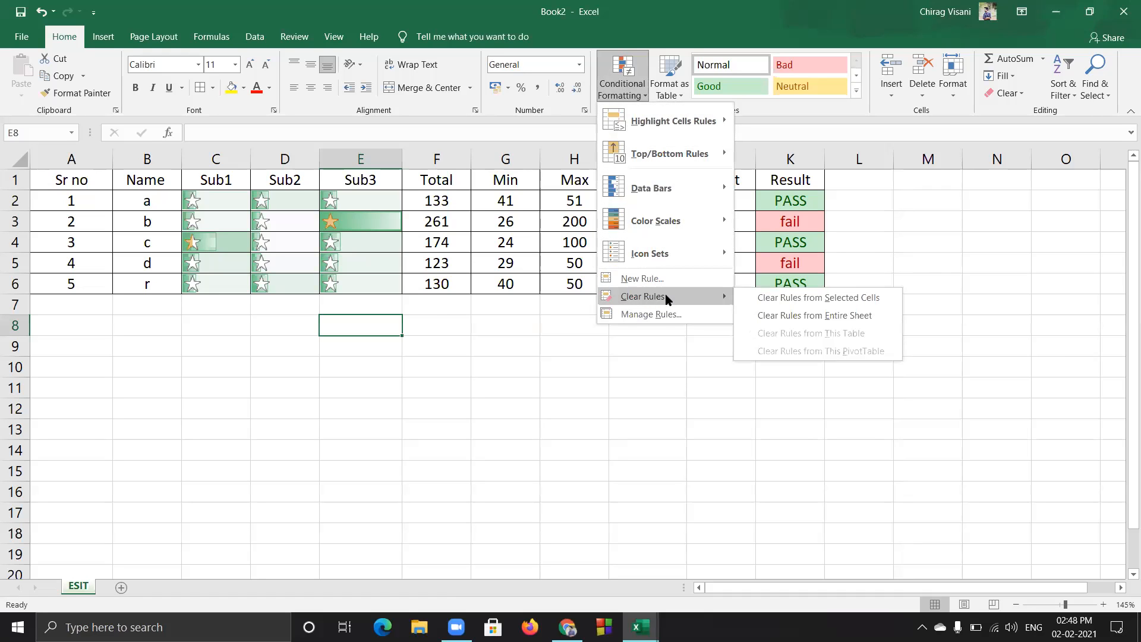
{"action": "left_click", "coordinate": [852, 322]}
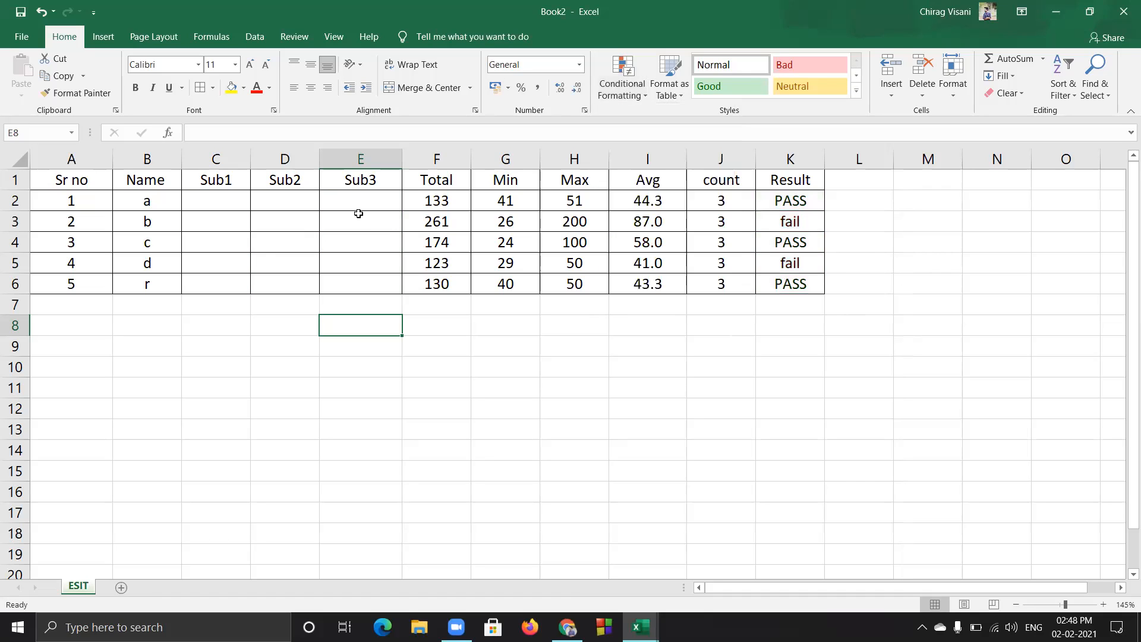
Undo the sheet-wide rule clearing and the preceding marks formatting, and clear the conditional formatting rules from cells B2:K6 only
{"action": "key", "text": "ctrl+z"}
{"action": "key", "text": "ctrl+z"}
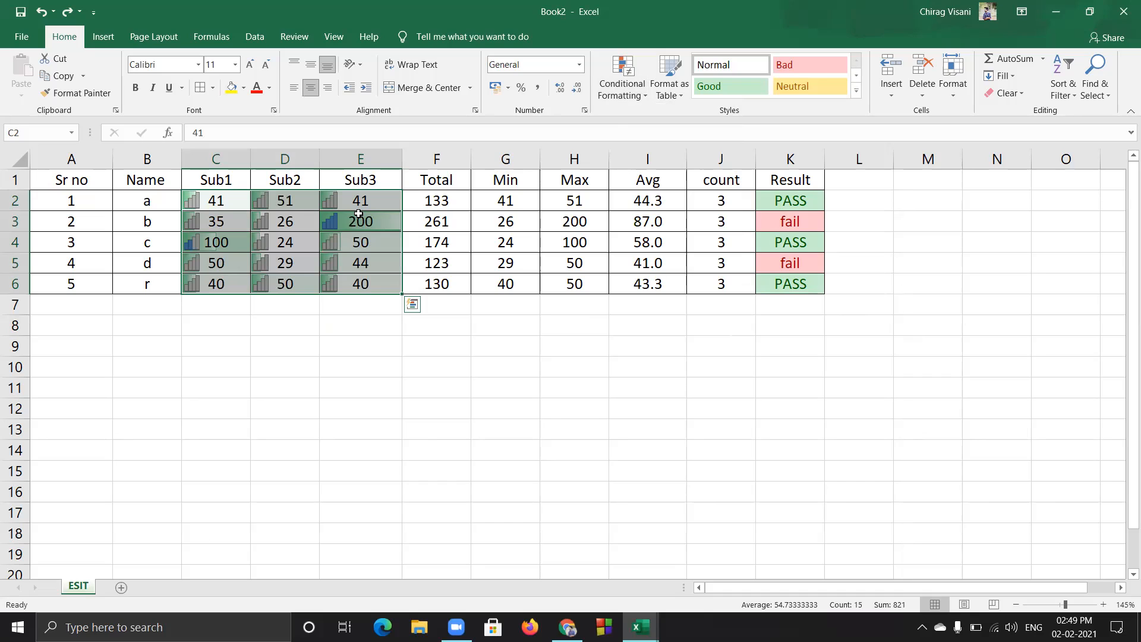
{"action": "left_click_drag", "start_coordinate": [147, 202], "coordinate": [784, 289]}
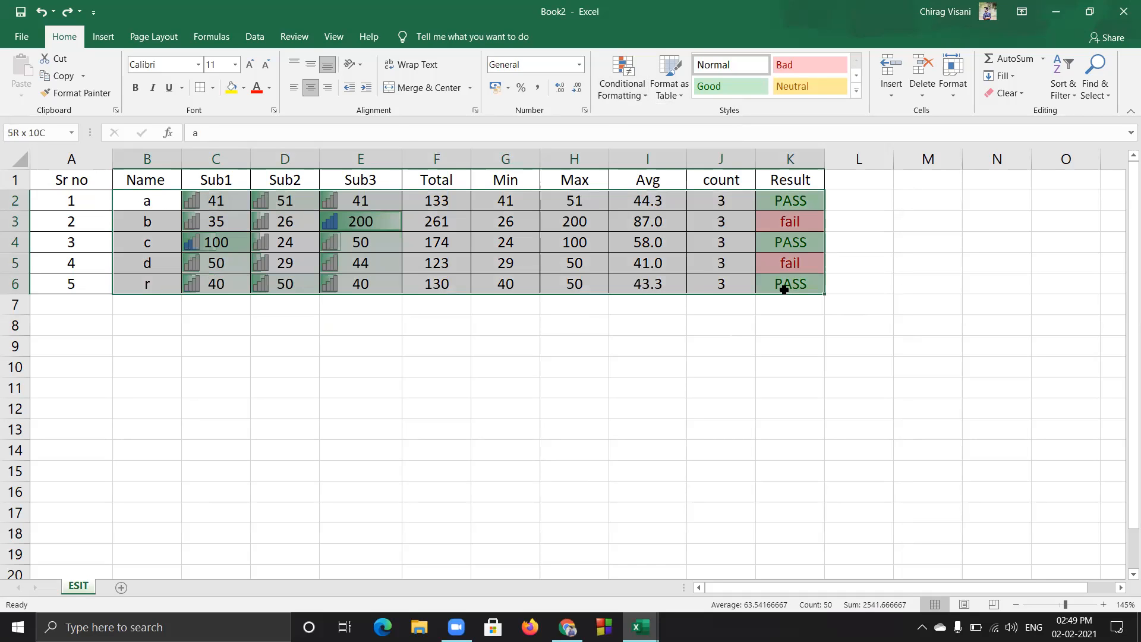
{"action": "left_click", "coordinate": [623, 87]}
{"action": "mouse_move", "coordinate": [705, 287]}
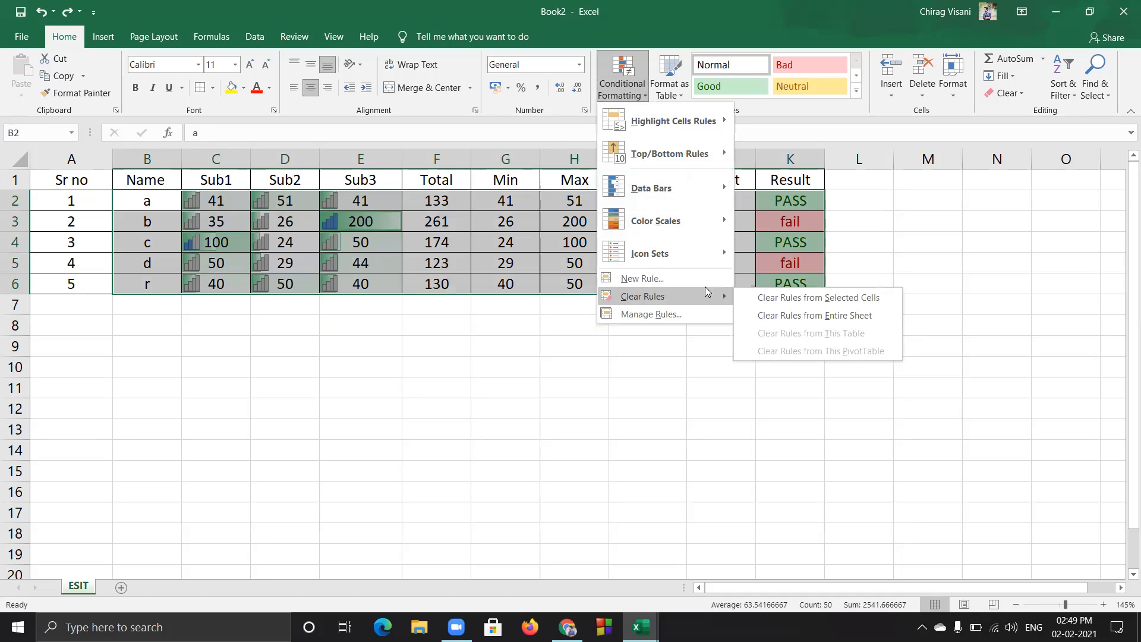
{"action": "left_click", "coordinate": [832, 304]}
{"action": "left_click", "coordinate": [763, 244]}
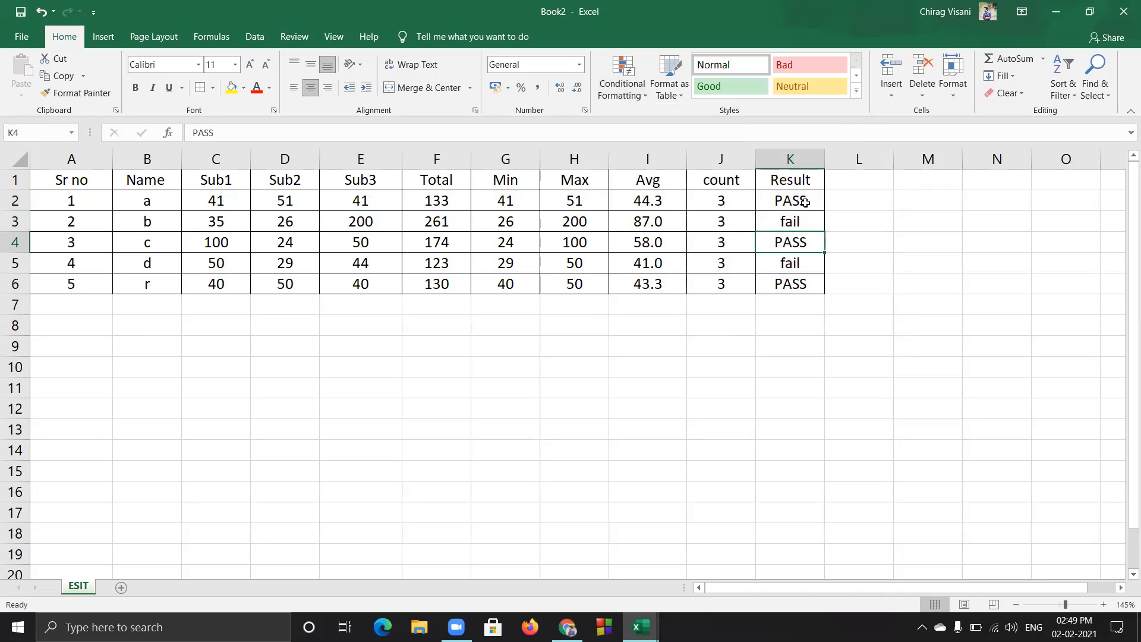
Add a Text that Contains rule on Result cells K2:K6 for "PASS" with Green Fill with Dark Green Text
{"action": "left_click", "coordinate": [803, 208]}
{"action": "left_click_drag", "start_coordinate": [803, 209], "coordinate": [804, 288]}
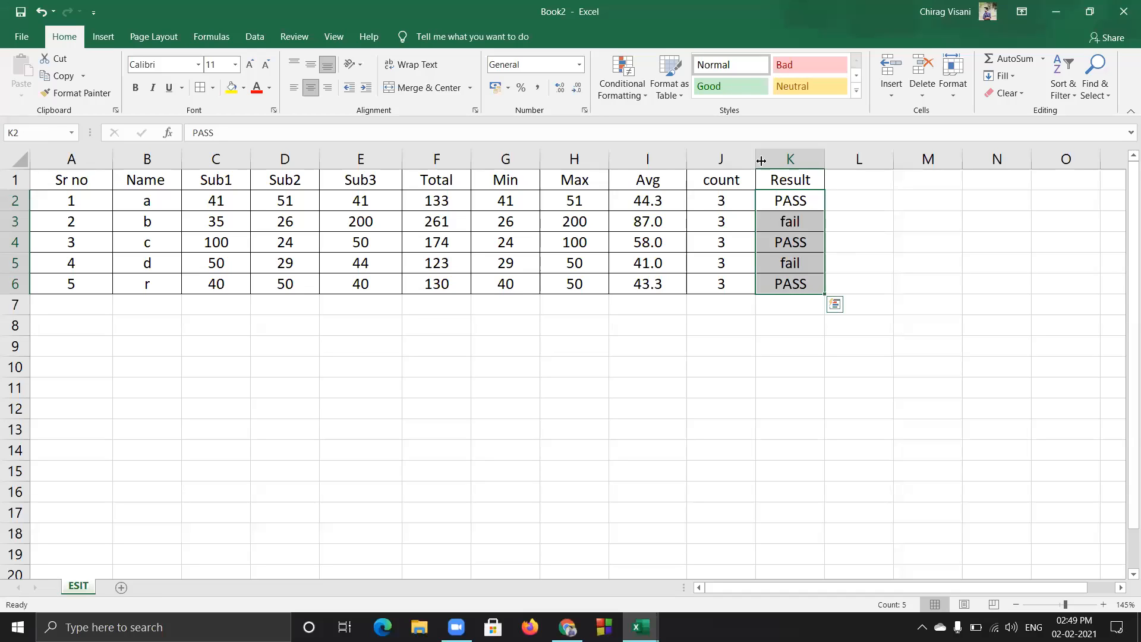
{"action": "left_click", "coordinate": [633, 95]}
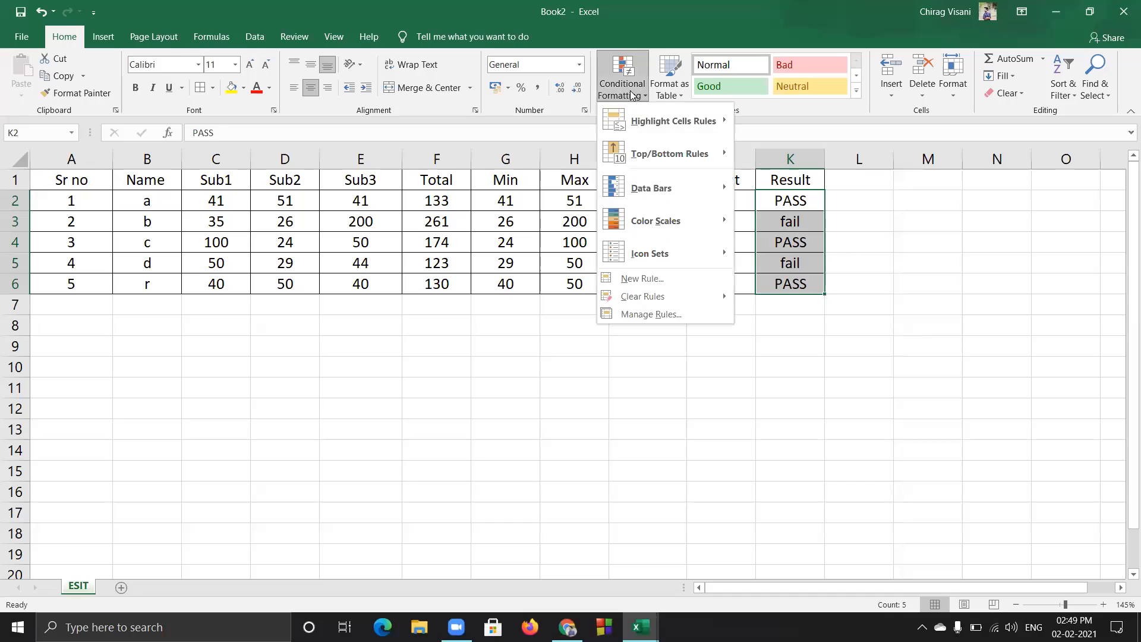
{"action": "mouse_move", "coordinate": [700, 119]}
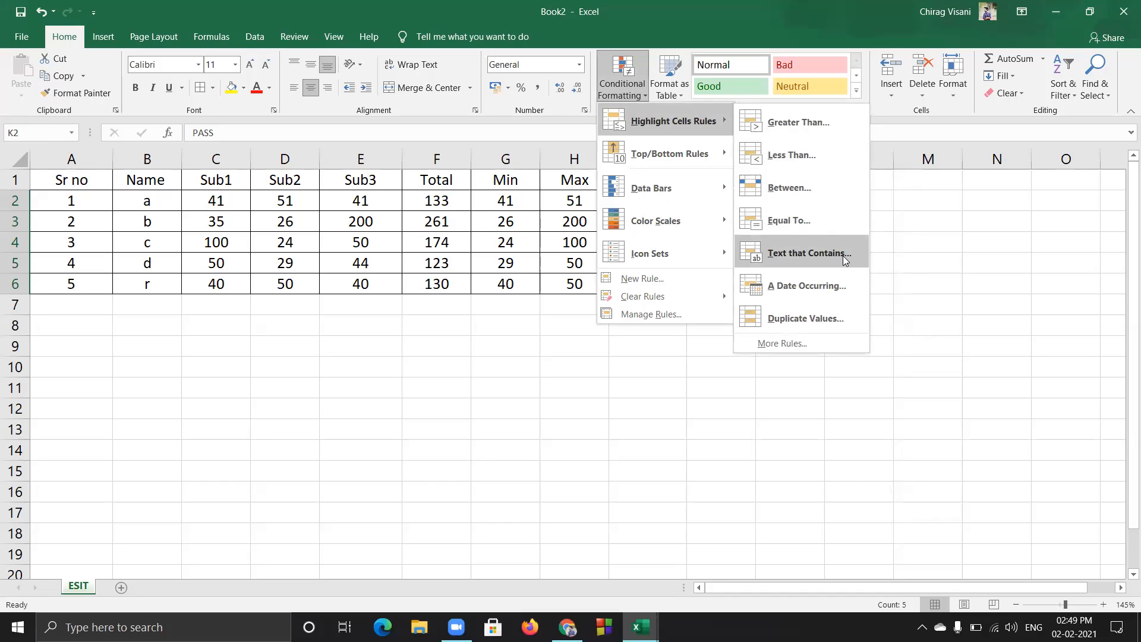
{"action": "left_click", "coordinate": [779, 256]}
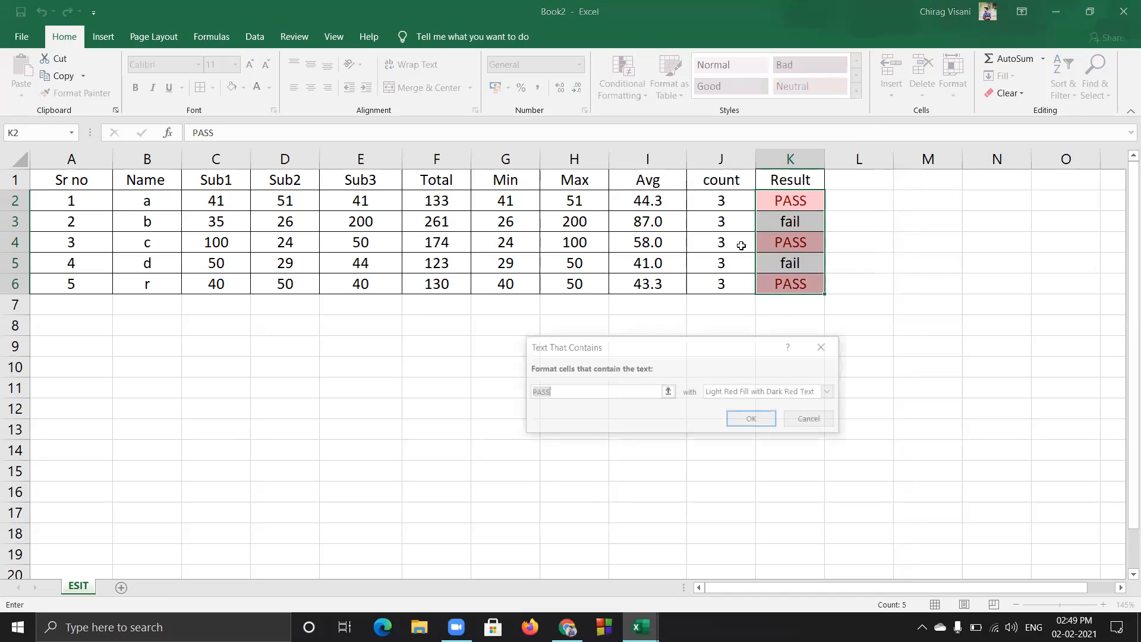
{"action": "left_click", "coordinate": [670, 391]}
{"action": "left_click", "coordinate": [830, 371]}
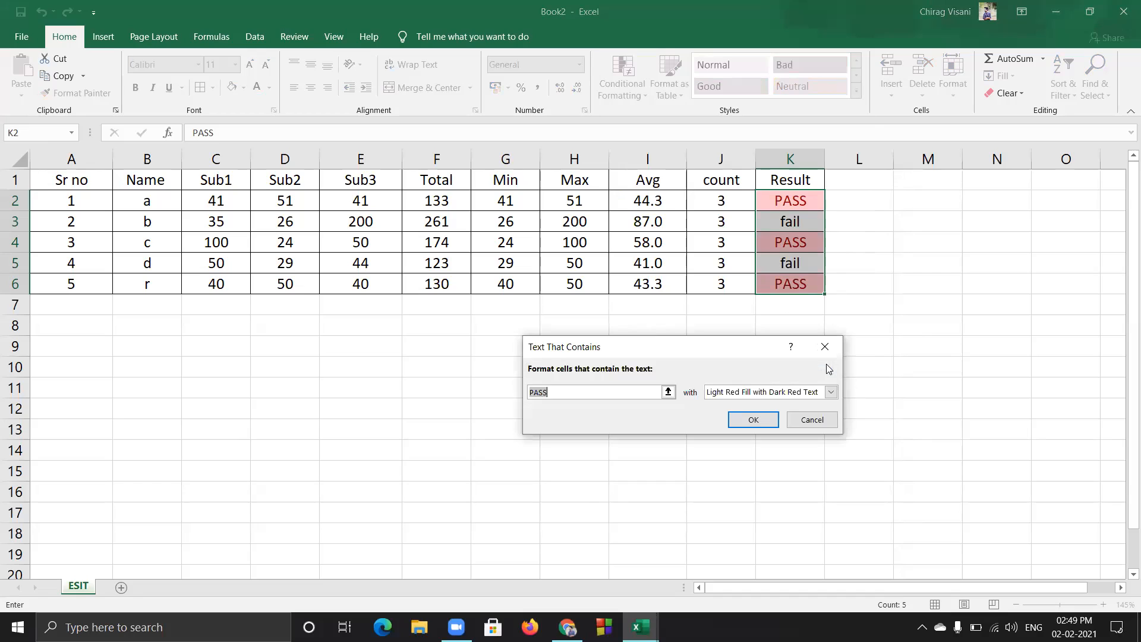
{"action": "left_click_drag", "start_coordinate": [698, 350], "coordinate": [415, 336]}
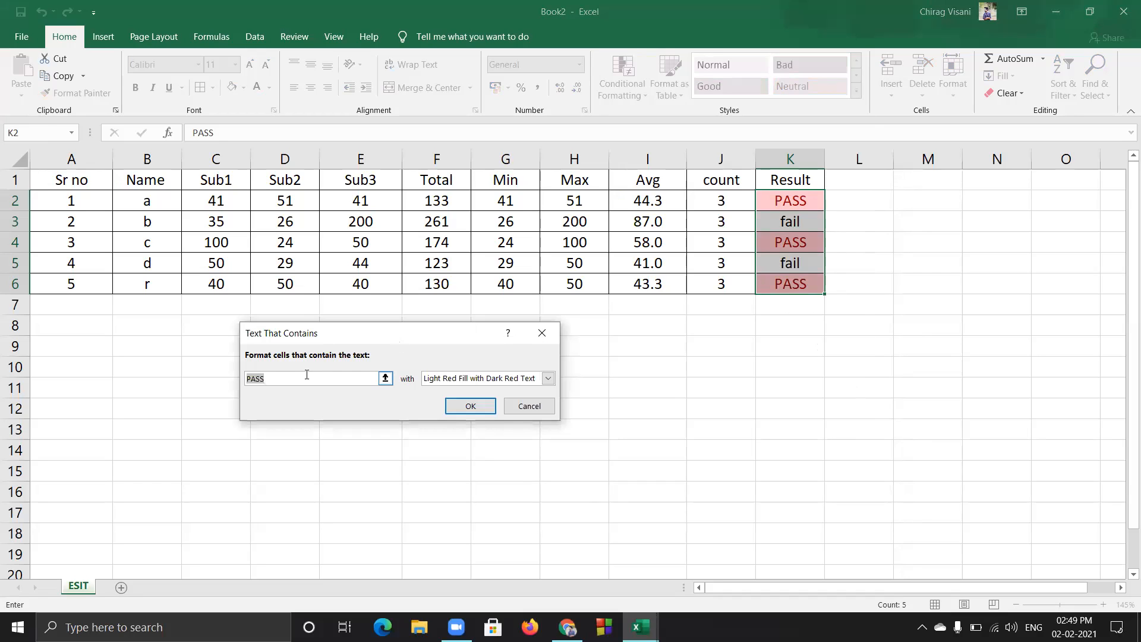
{"action": "left_click", "coordinate": [547, 379]}
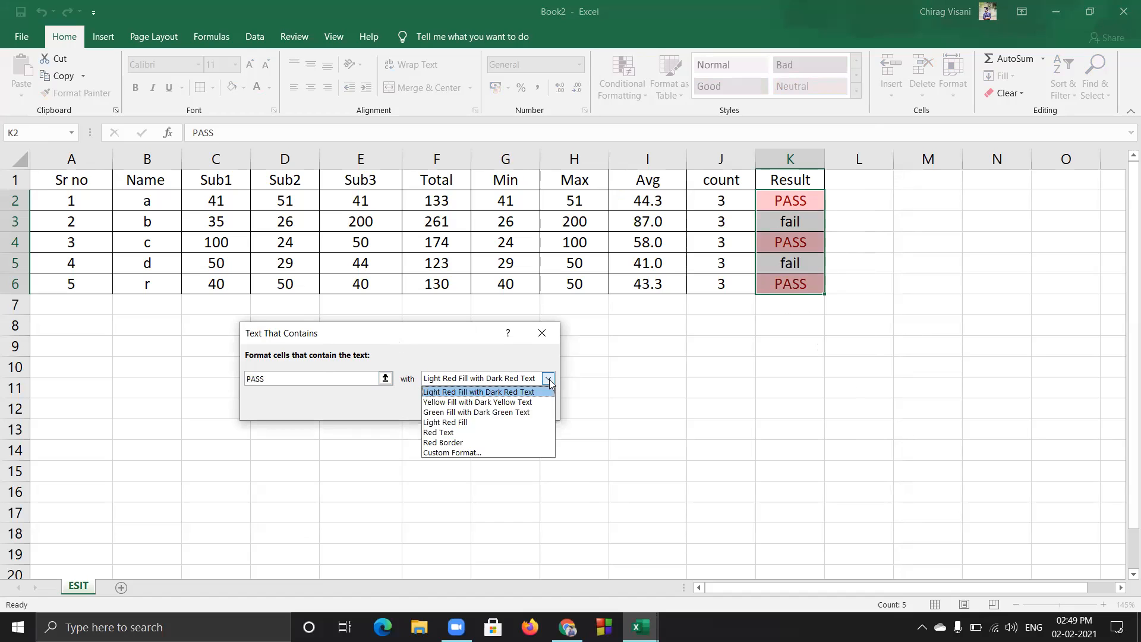
{"action": "left_click", "coordinate": [503, 412]}
{"action": "left_click", "coordinate": [460, 406]}
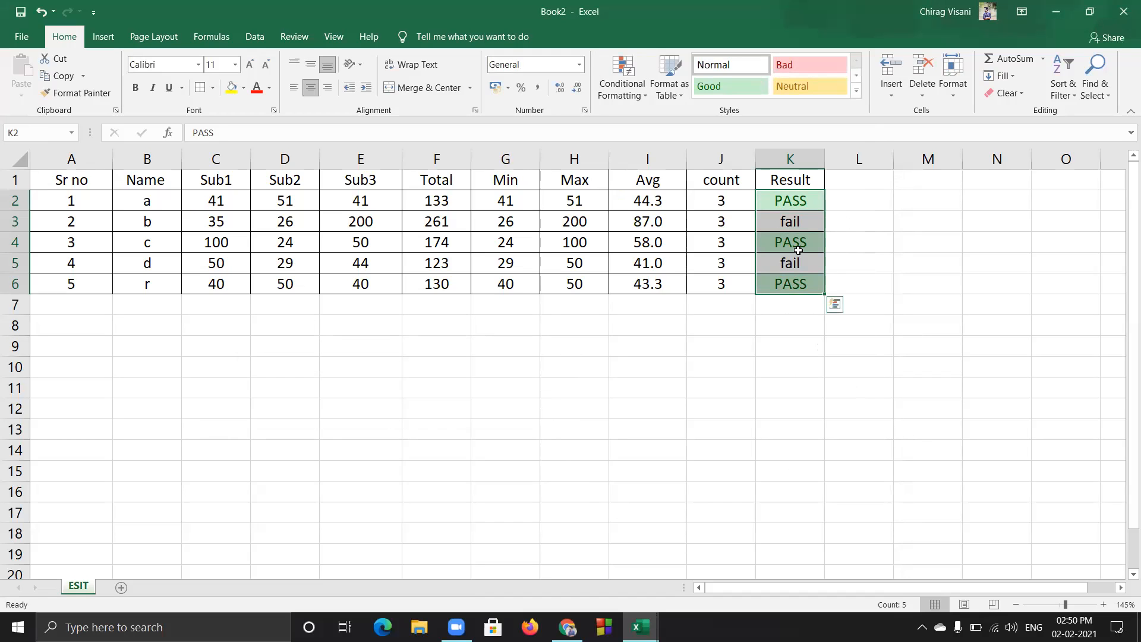
{"action": "left_click", "coordinate": [789, 305]}
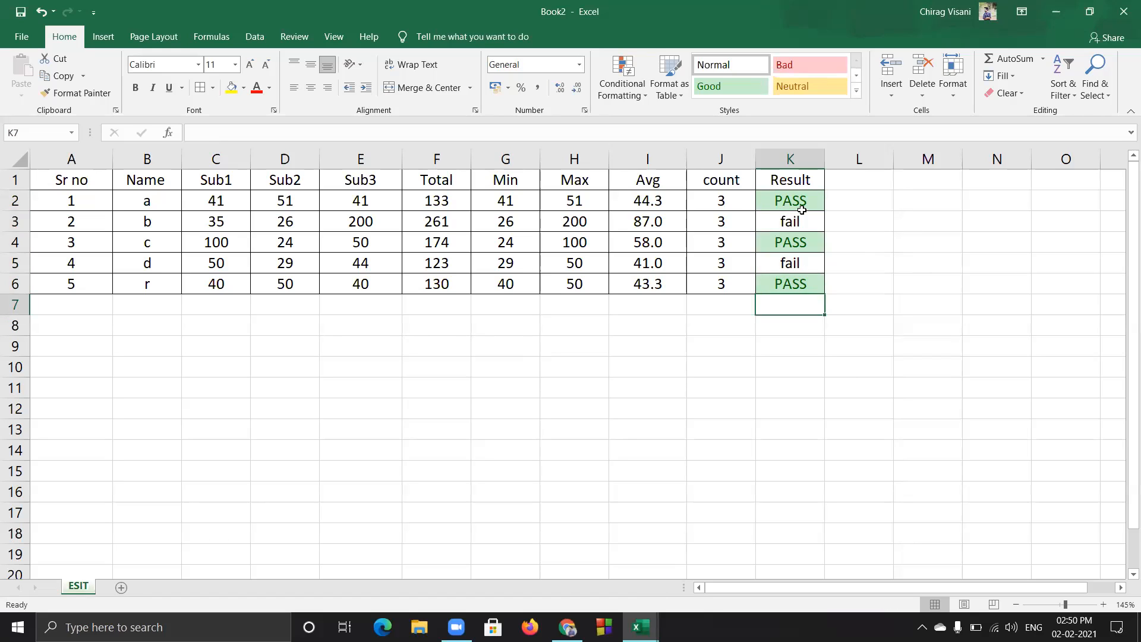
Add a Text that Contains rule on Result cells K1:K6 for "fail" with Light Red Fill with Dark Red Text
{"action": "left_click", "coordinate": [800, 229]}
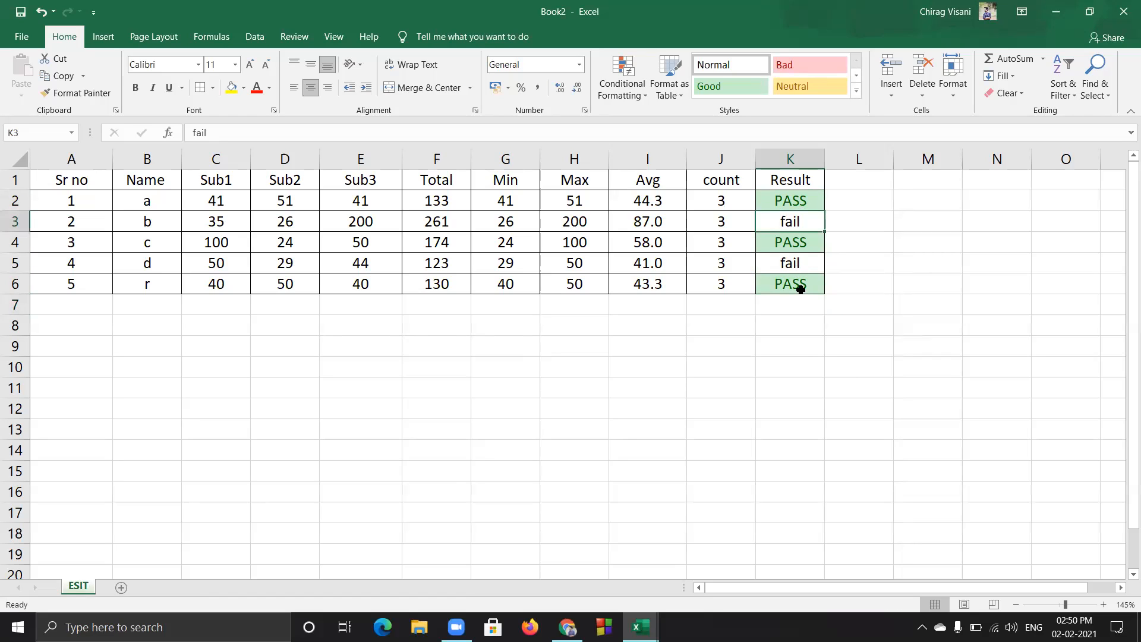
{"action": "left_click_drag", "start_coordinate": [799, 288], "coordinate": [794, 181]}
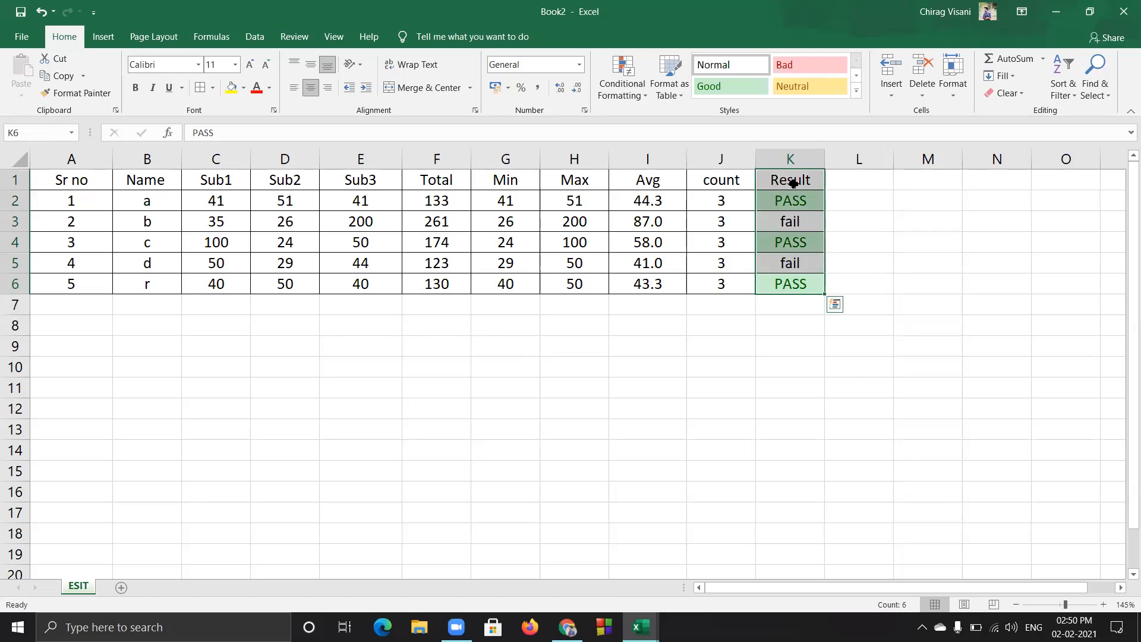
{"action": "left_click", "coordinate": [630, 95]}
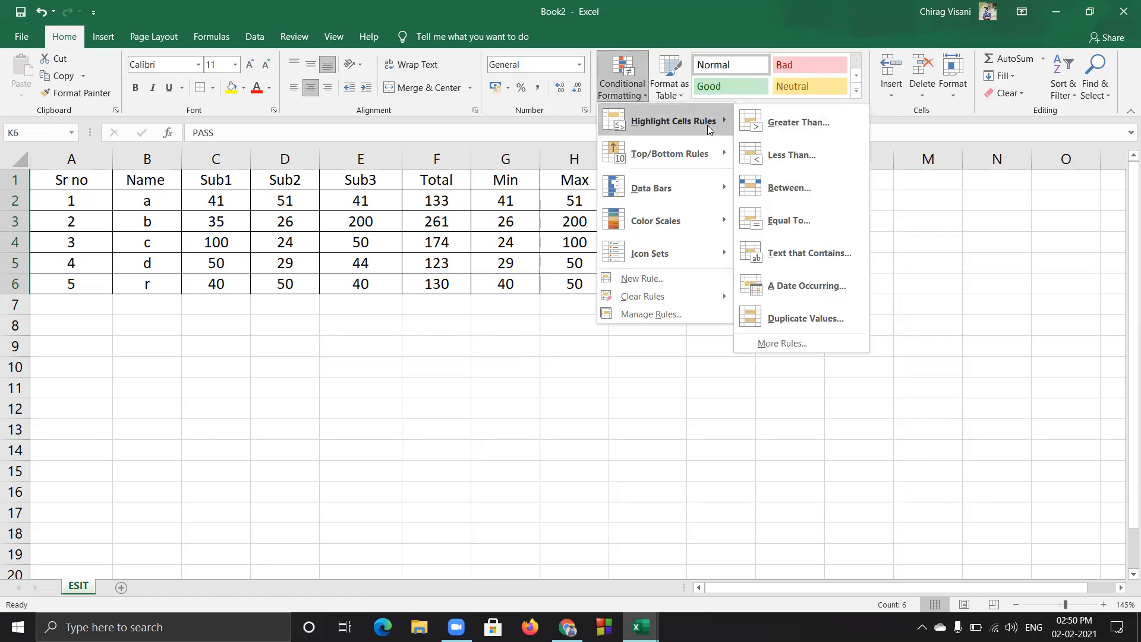
{"action": "left_click", "coordinate": [819, 255]}
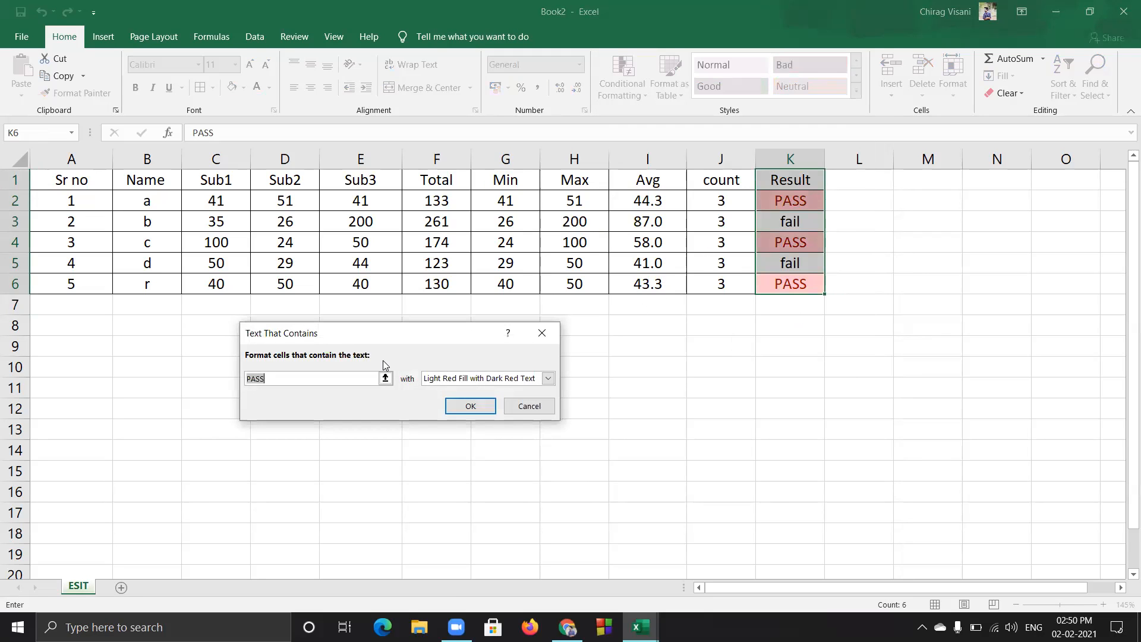
{"action": "key", "text": "BackSpace"}
{"action": "type", "text": "fail"}
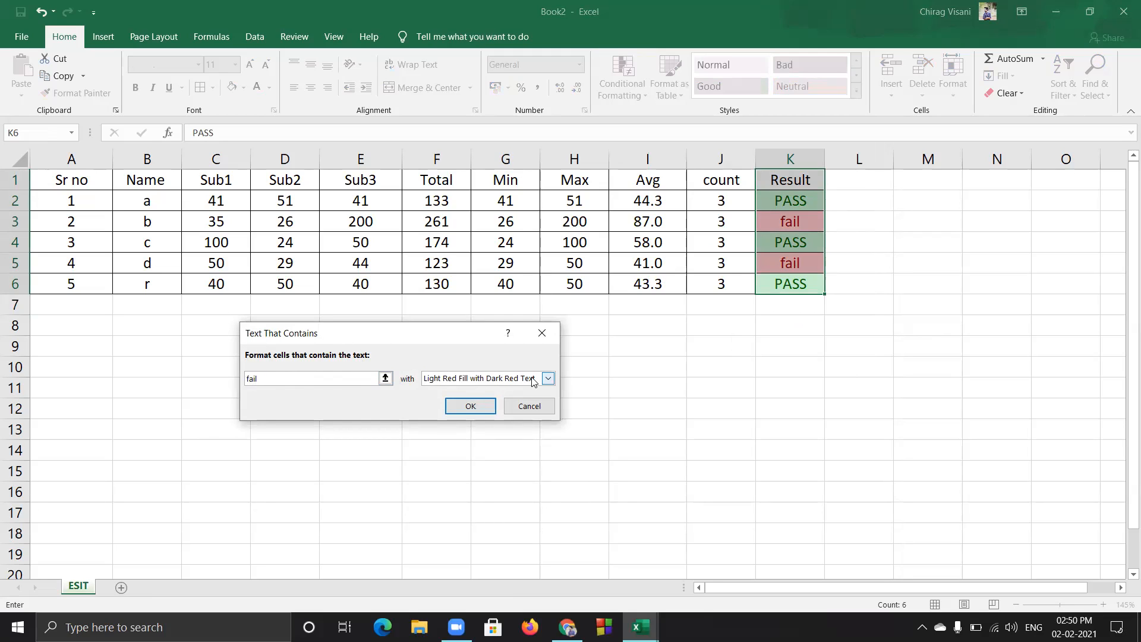
{"action": "left_click", "coordinate": [470, 406]}
{"action": "left_click", "coordinate": [792, 347]}
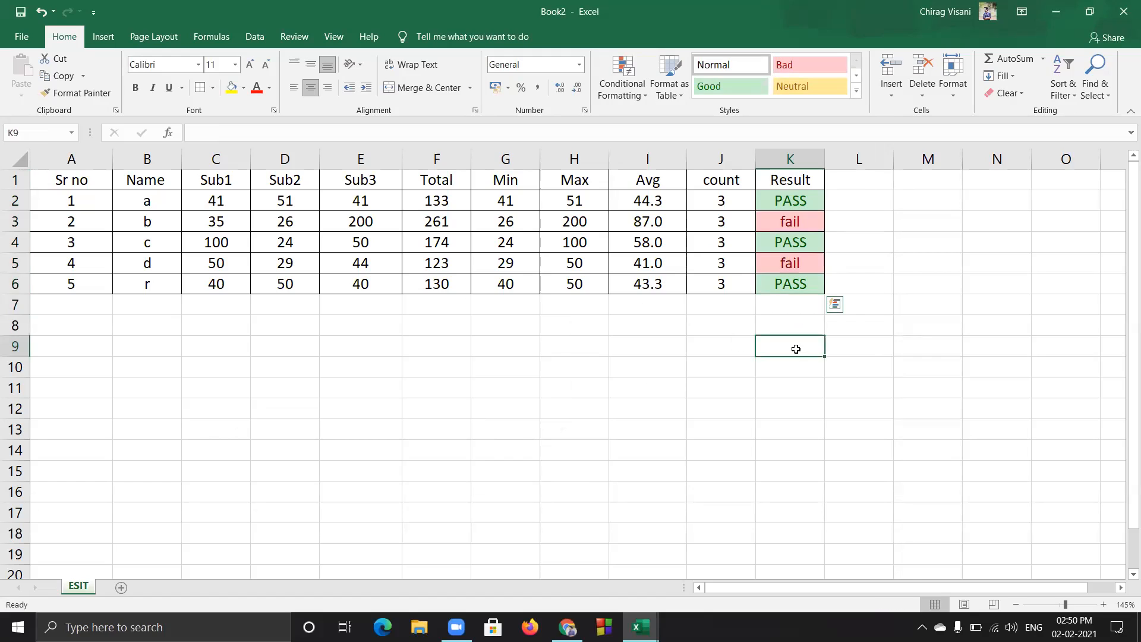
Change the results in K5 and K3 to PASS and re-enter PASS in K2 to test the text rules
{"action": "left_click", "coordinate": [792, 284]}
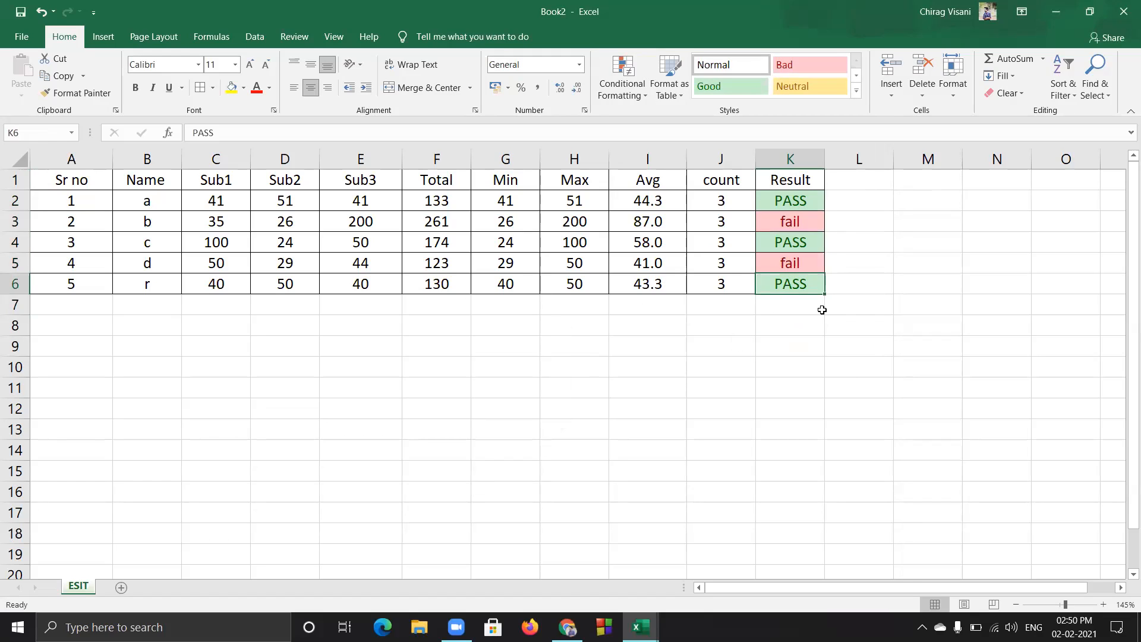
{"action": "left_click", "coordinate": [801, 267]}
{"action": "type", "text": "PASS"}
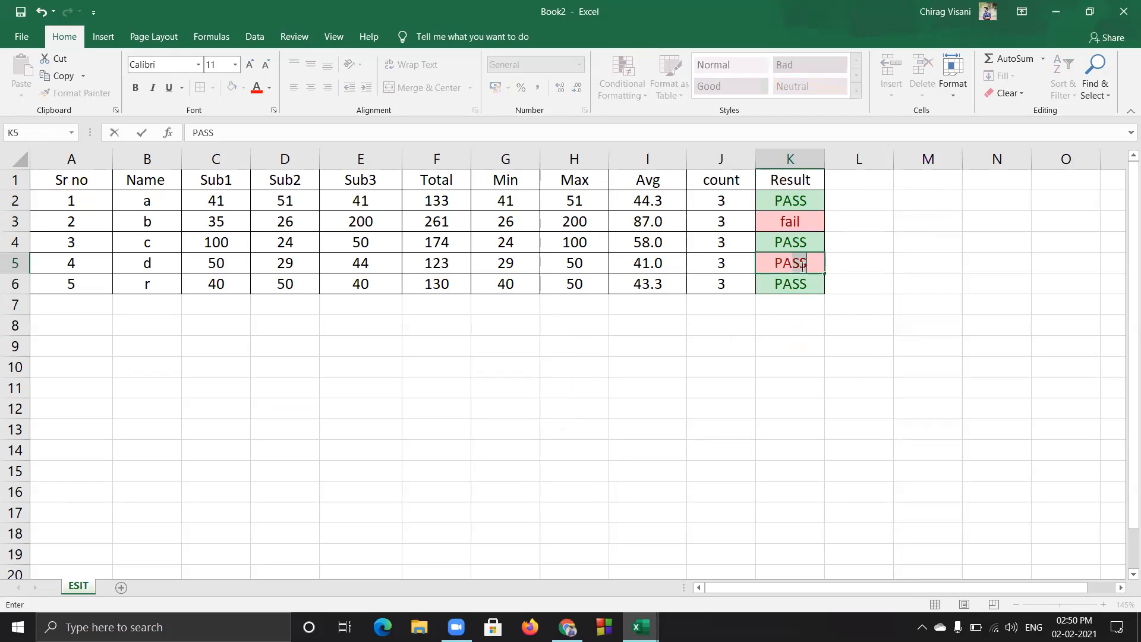
{"action": "key", "text": "Up"}
{"action": "key", "text": "Up"}
{"action": "key", "text": "Up"}
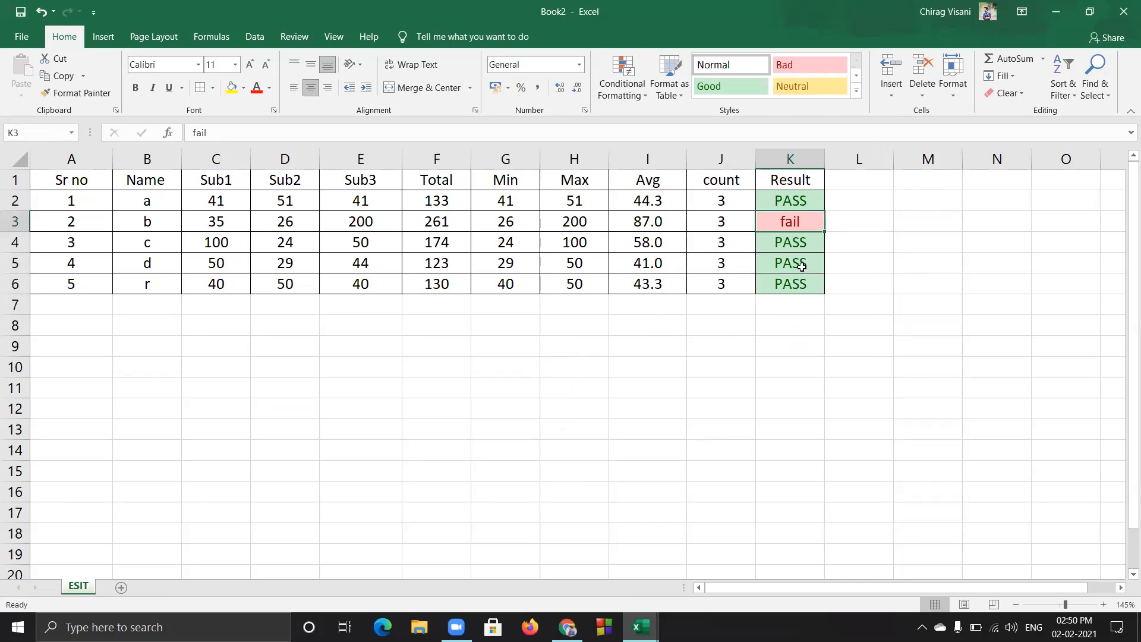
{"action": "type", "text": "P"}
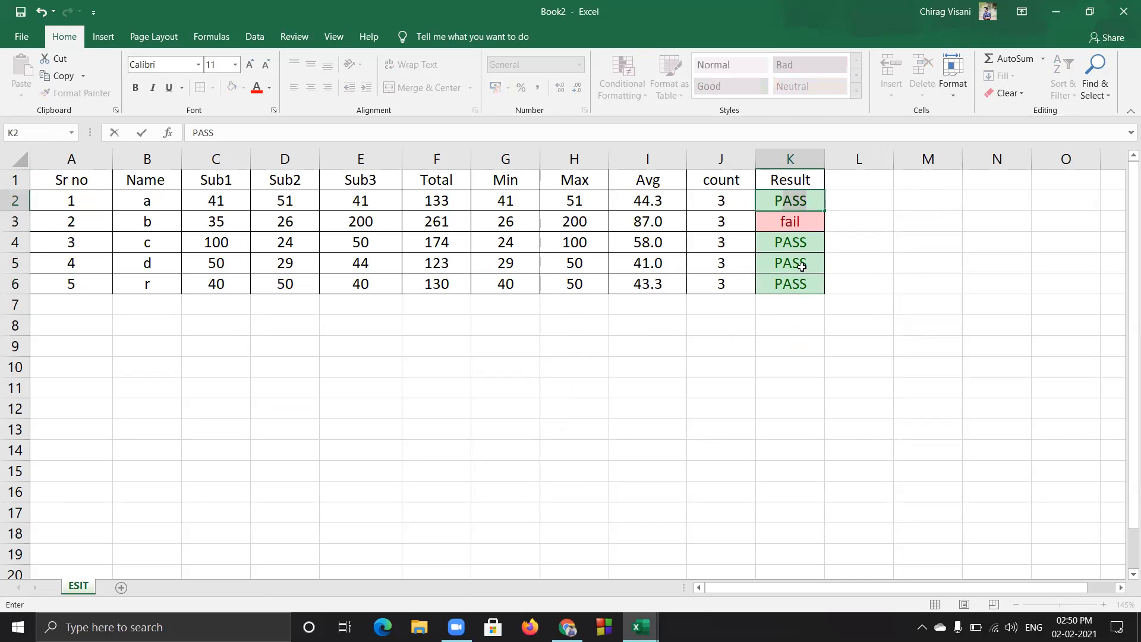
{"action": "key", "text": "Return"}
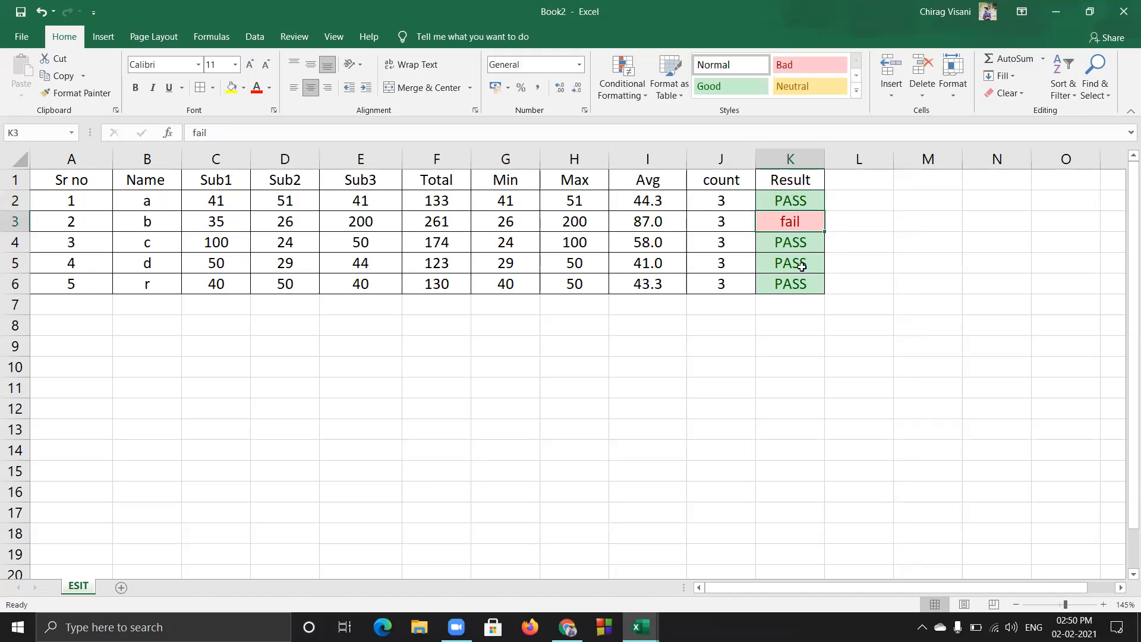
{"action": "type", "text": "PASS"}
{"action": "key", "text": "Return"}
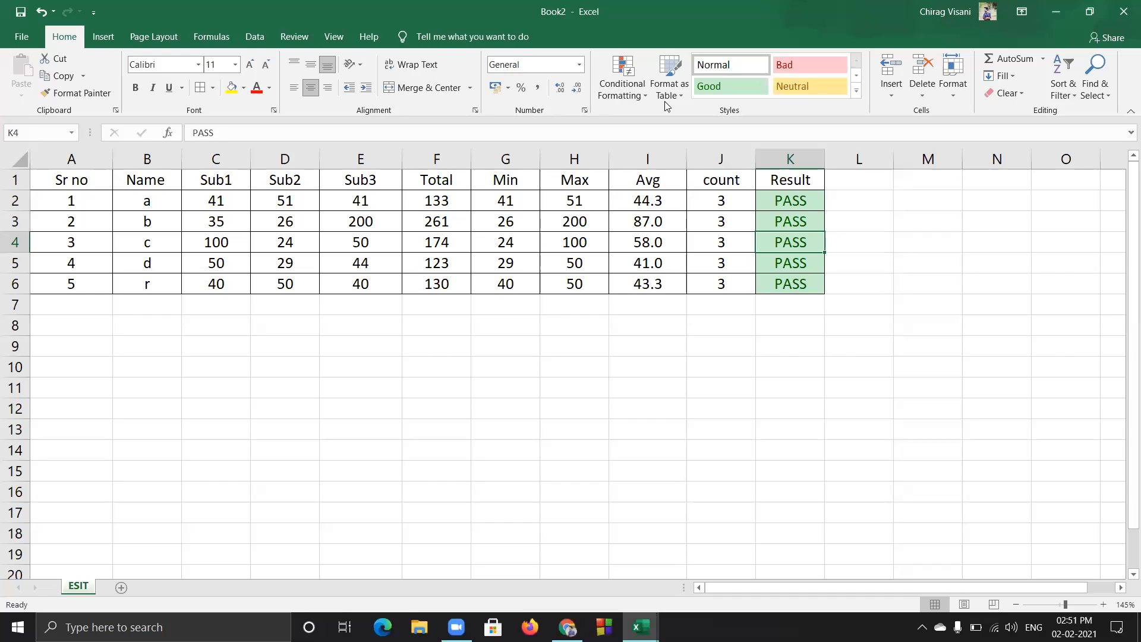
{"action": "left_click", "coordinate": [1077, 627]}
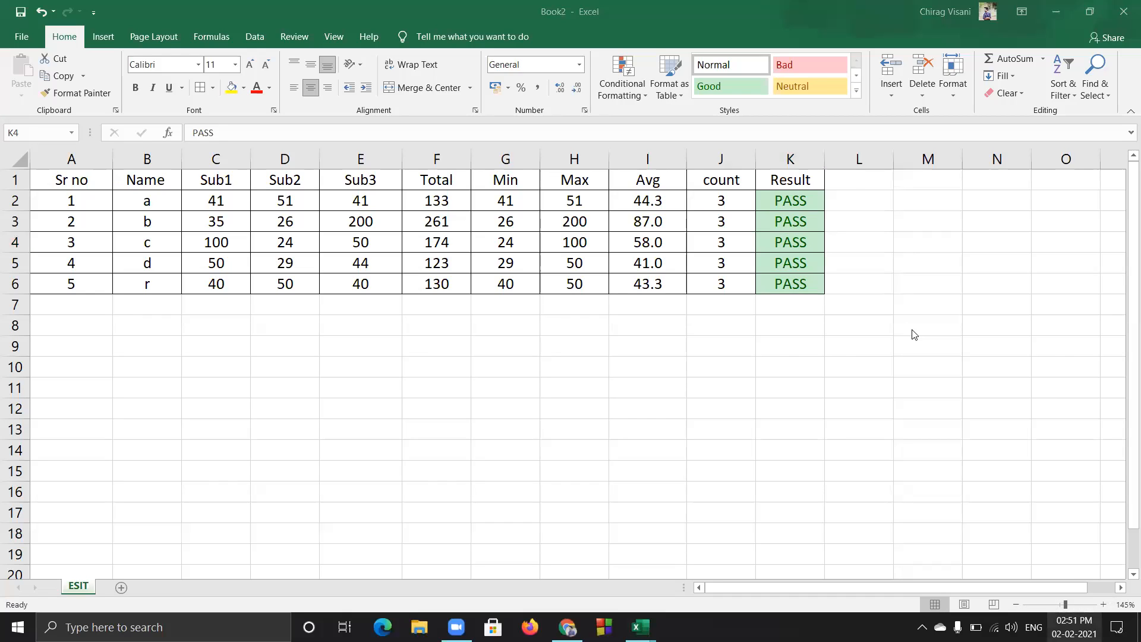
{"action": "key", "text": "Escape"}
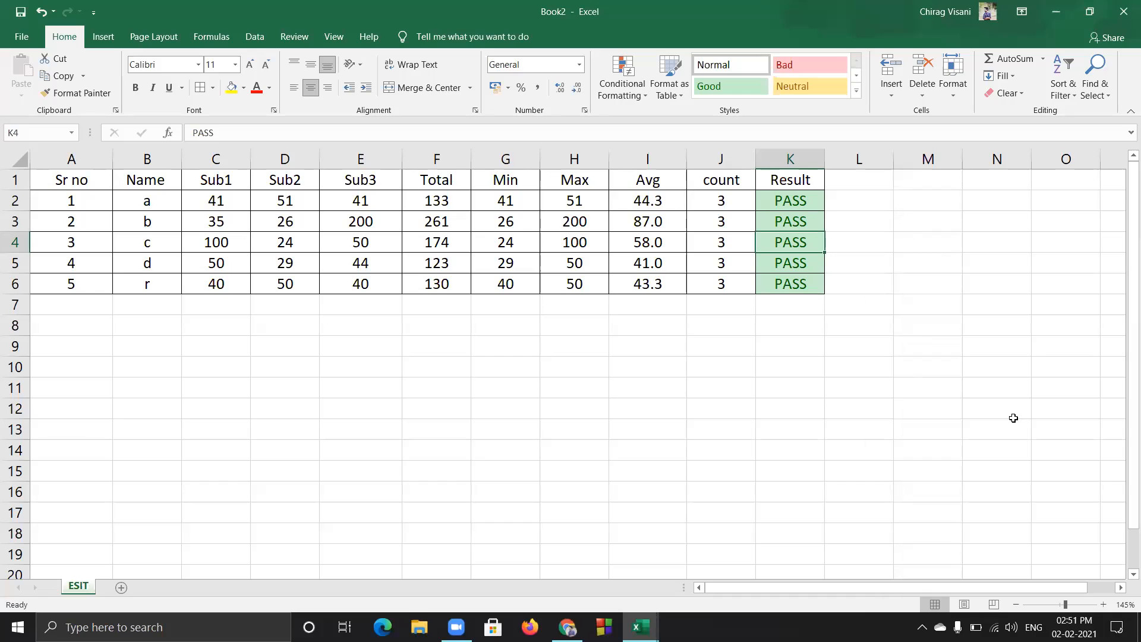
{"action": "left_click_drag", "start_coordinate": [783, 206], "coordinate": [806, 290]}
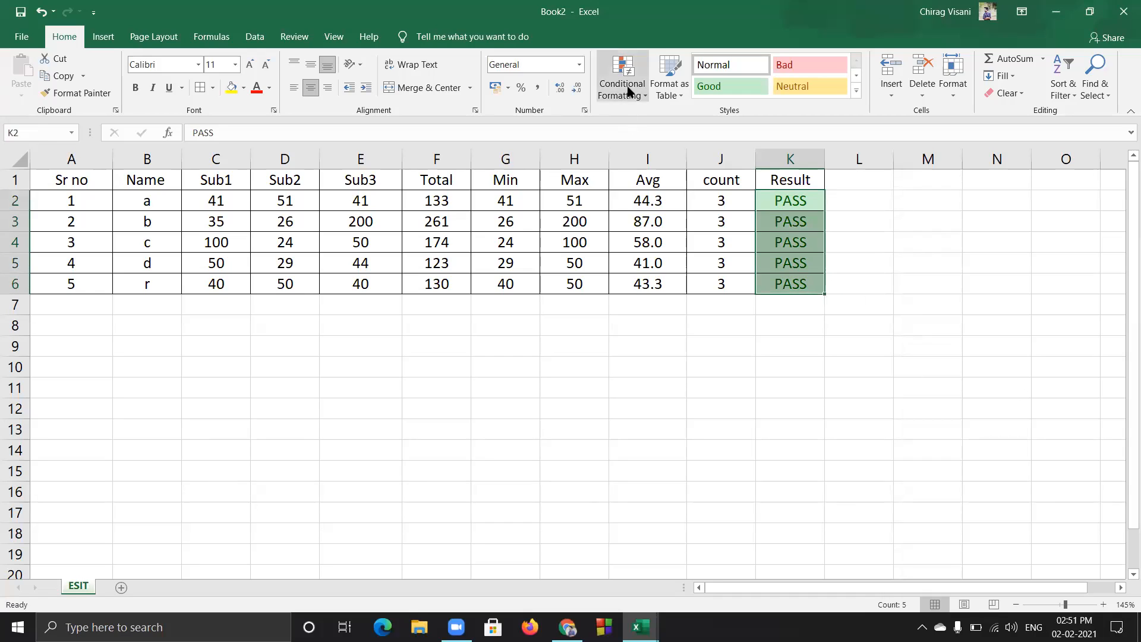
{"action": "left_click", "coordinate": [595, 65]}
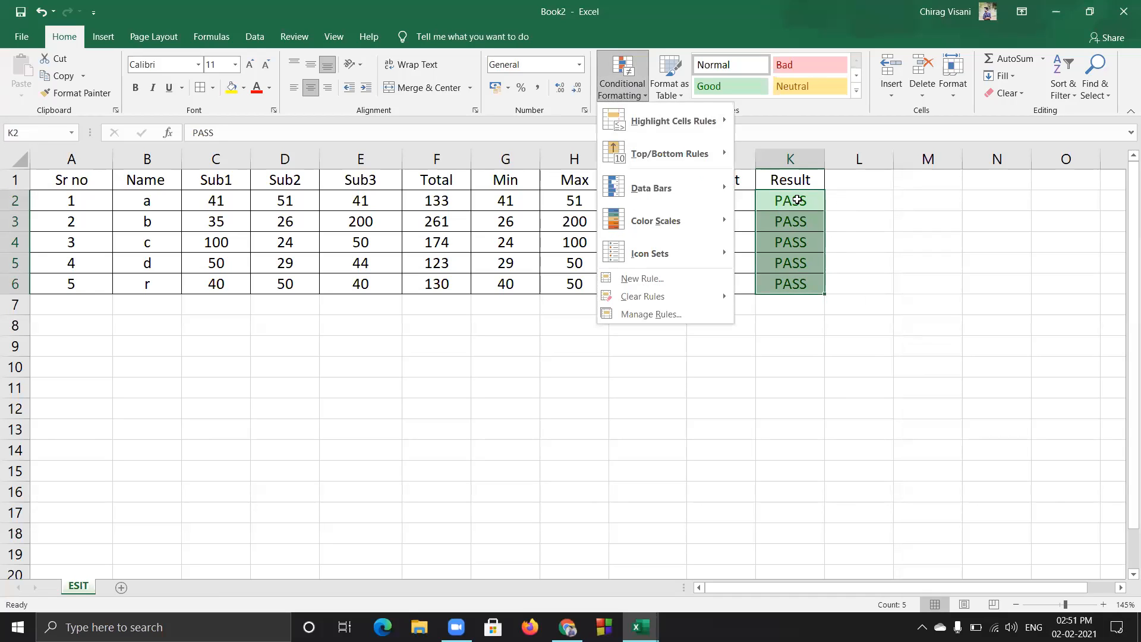
{"action": "left_click", "coordinate": [796, 200]}
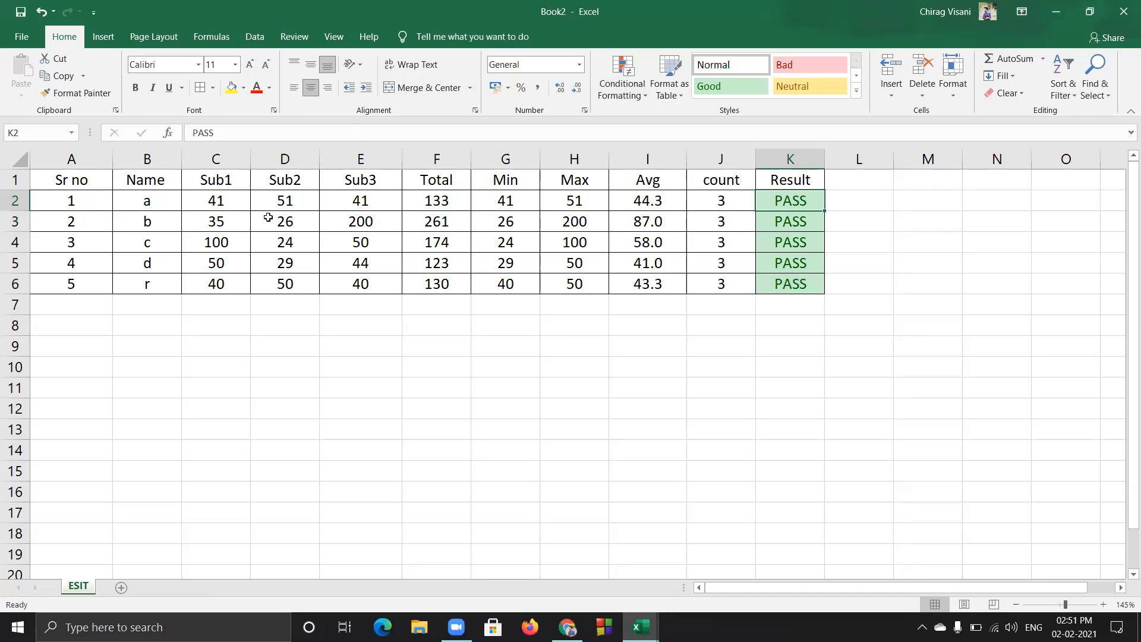
Examine the marks in C2:E2 and compare the averages in I2 and I3 with the results in K2 and K3
{"action": "left_click", "coordinate": [213, 204]}
{"action": "left_click_drag", "start_coordinate": [213, 204], "coordinate": [355, 204]}
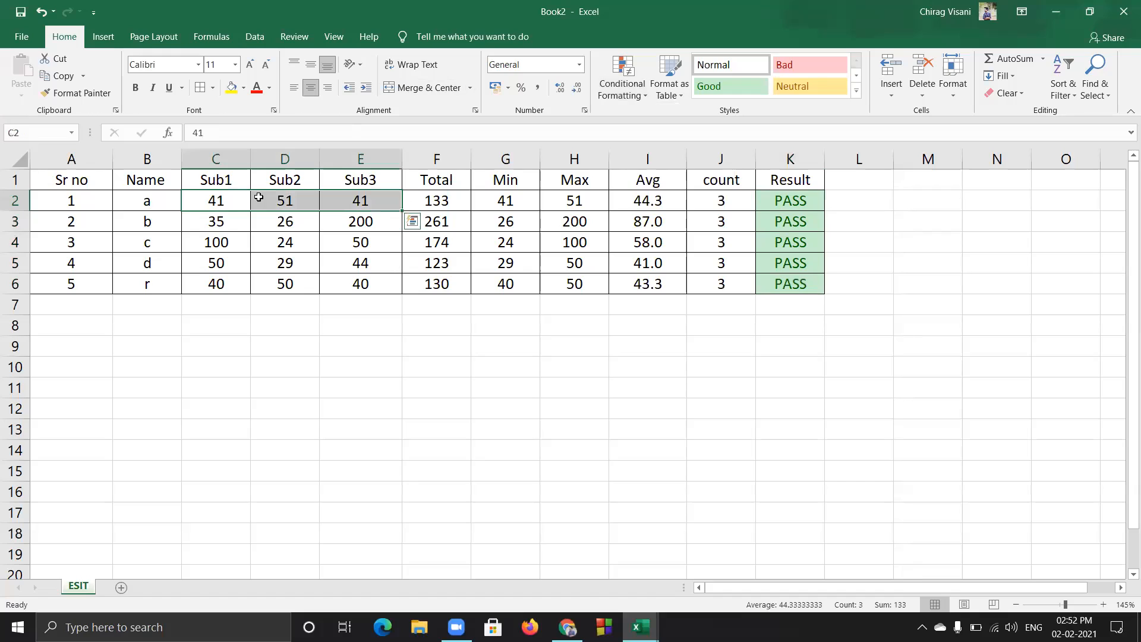
{"action": "left_click", "coordinate": [646, 202]}
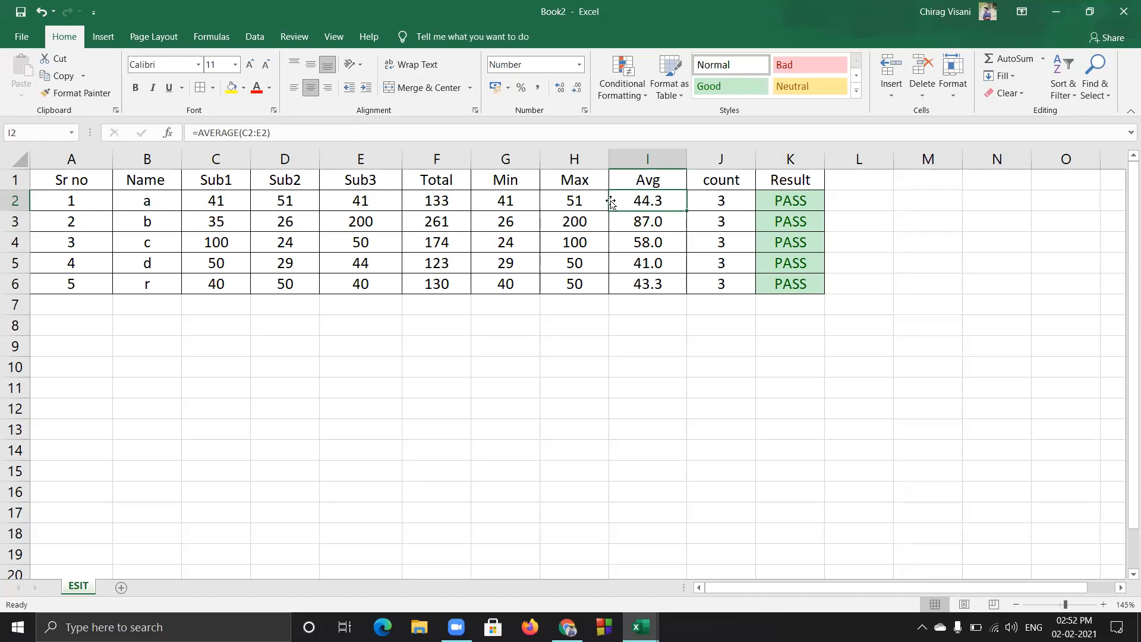
{"action": "left_click", "coordinate": [794, 203]}
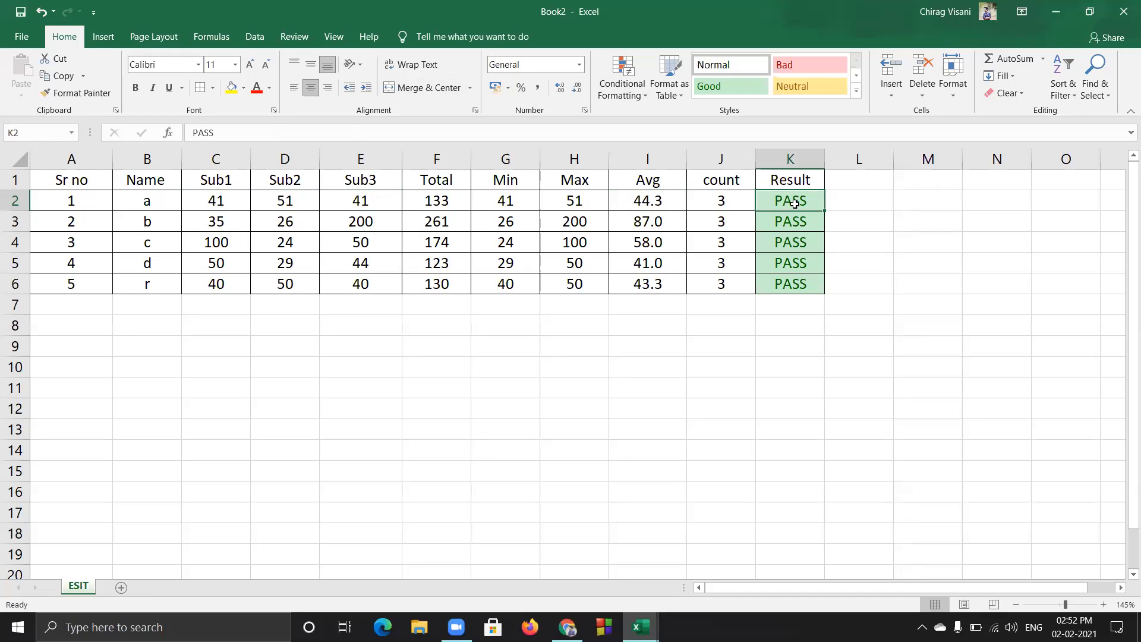
{"action": "left_click", "coordinate": [648, 222]}
{"action": "left_click", "coordinate": [798, 225]}
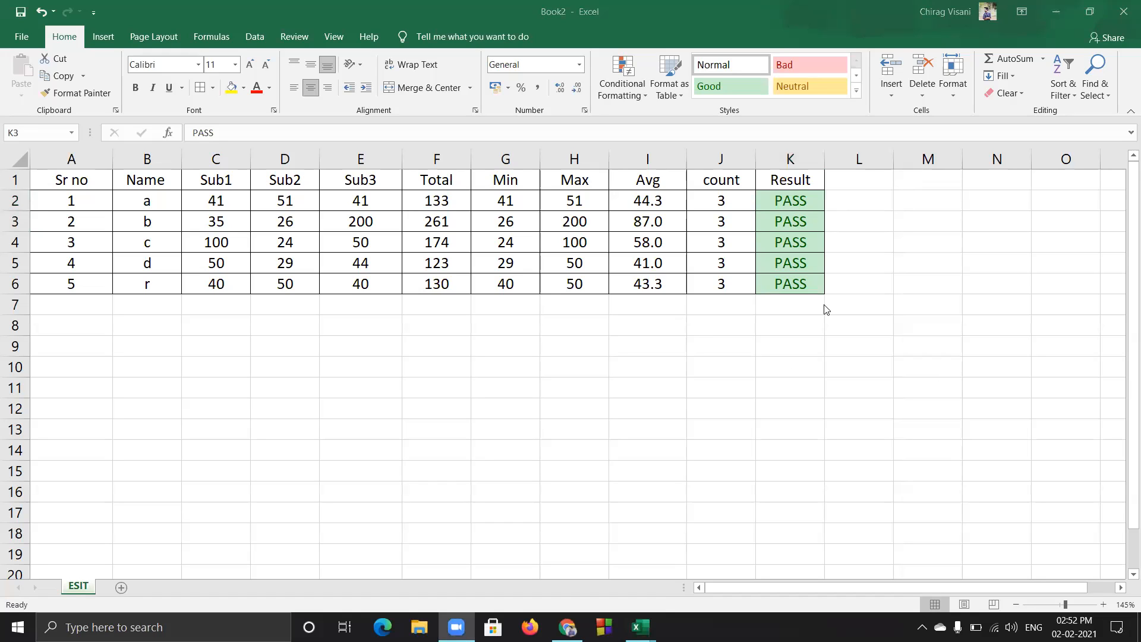
{"action": "left_click_drag", "start_coordinate": [95, 201], "coordinate": [780, 278]}
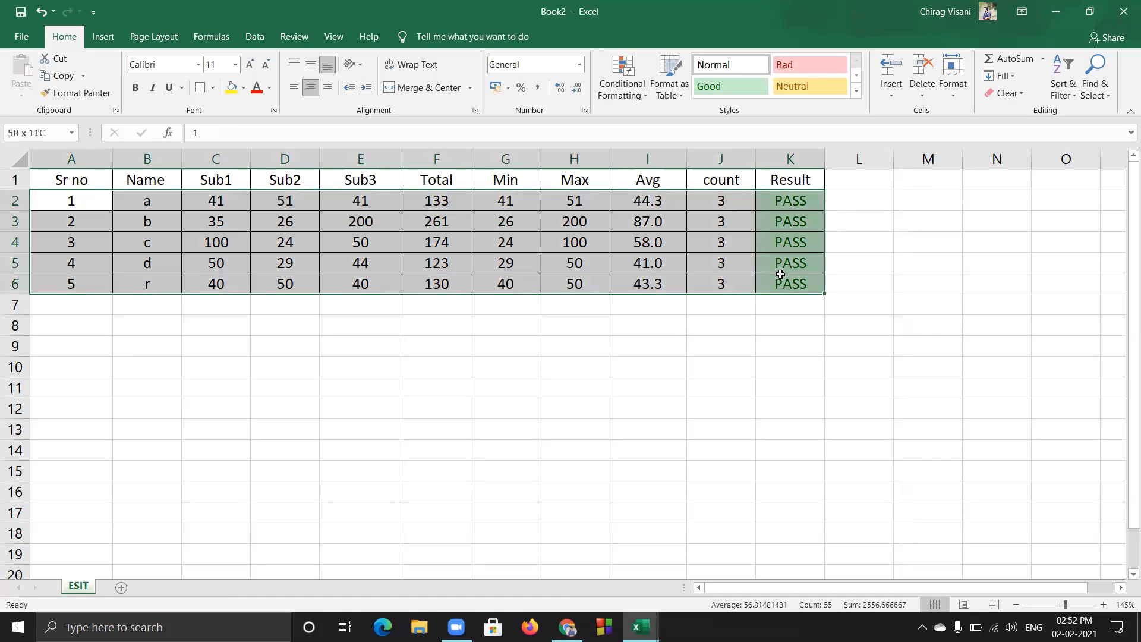
{"action": "left_click", "coordinate": [858, 284]}
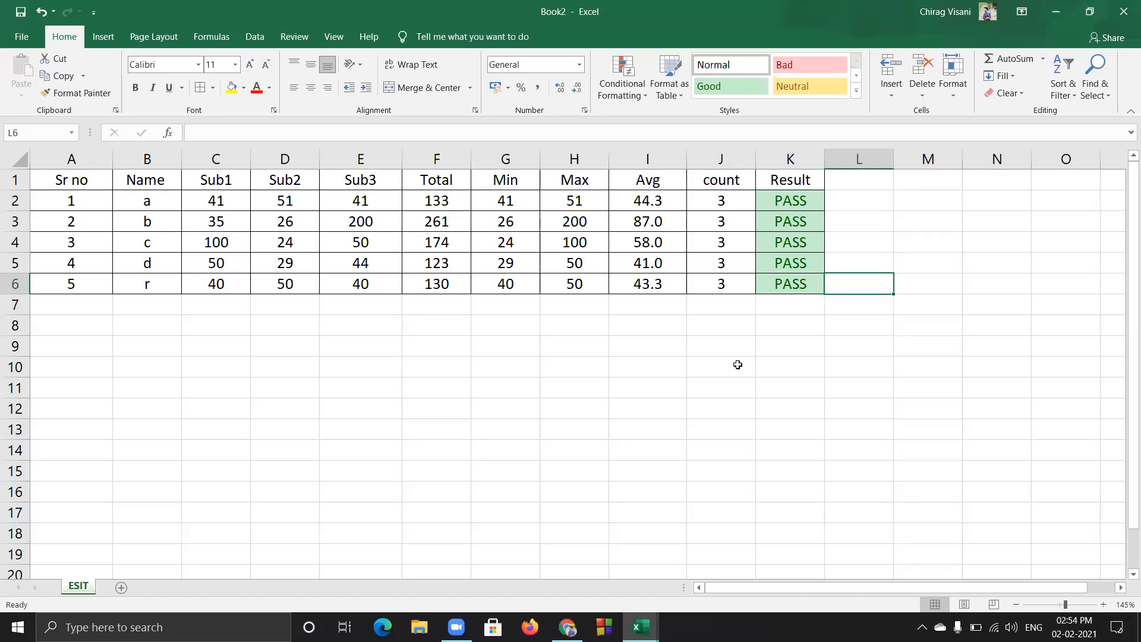
{"action": "left_click", "coordinate": [904, 354]}
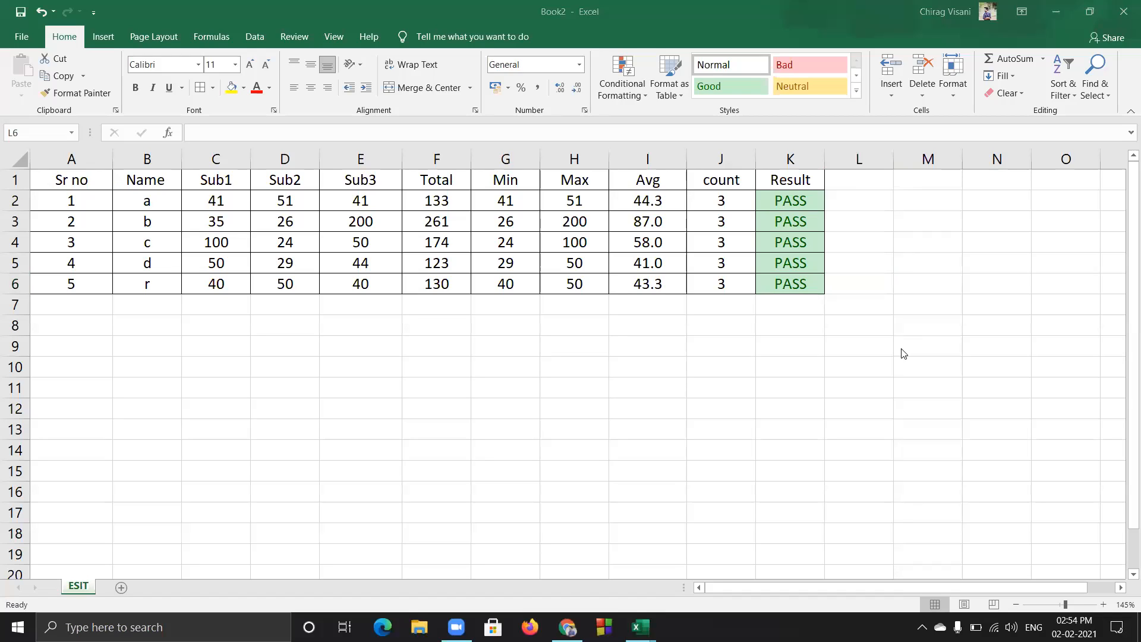